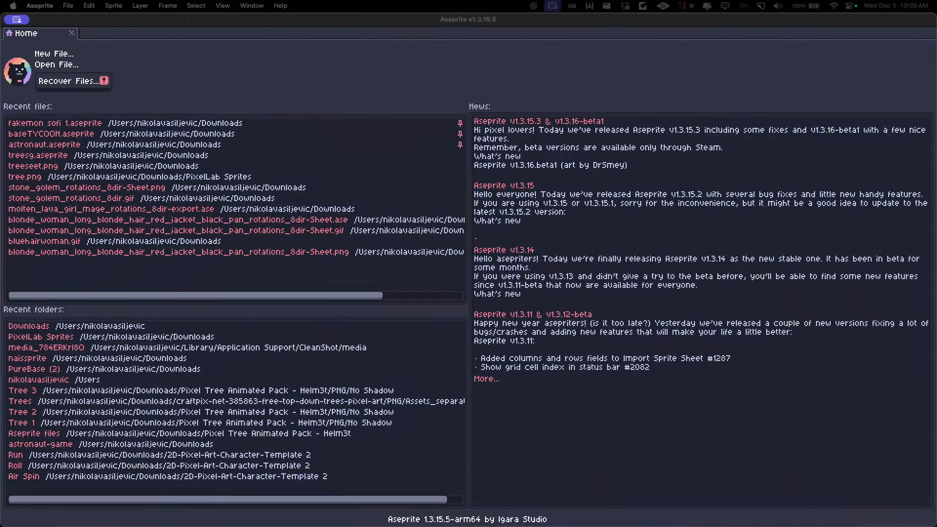
{"action": "key", "text": "super+Tab"}
{"action": "key", "text": "super+Tab"}
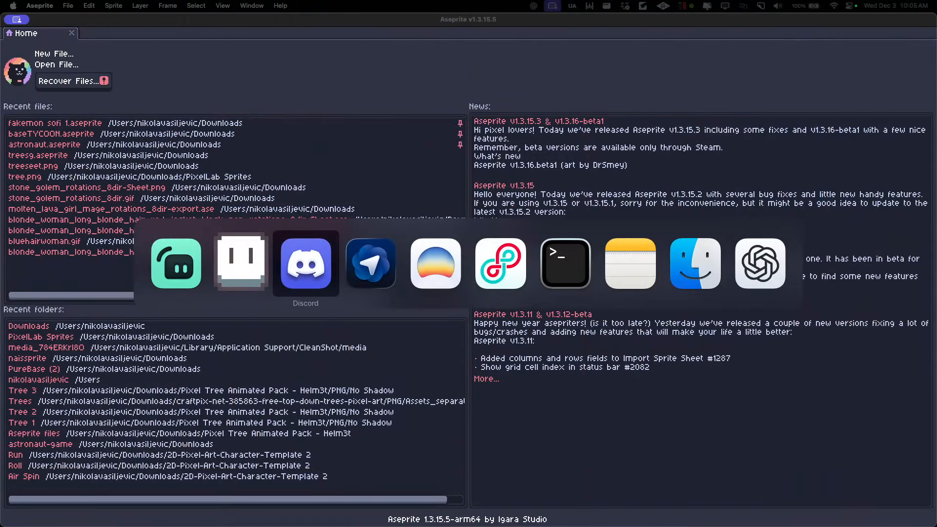
{"action": "key", "text": "super+shift+Tab"}
{"action": "key", "text": "super+shift+Tab"}
{"action": "key", "text": "super+Tab"}
{"action": "key", "text": "super+Tab"}
{"action": "key", "text": "super+shift+Tab"}
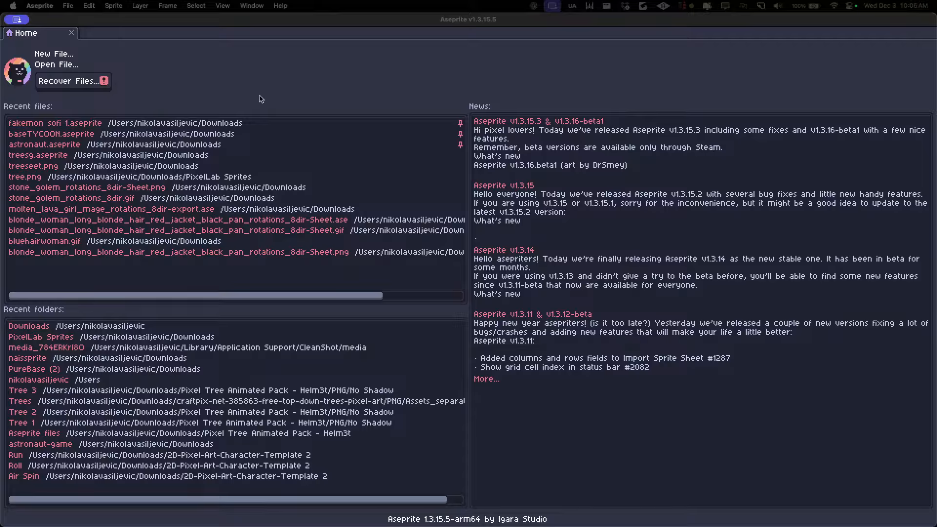
Create a new 64 × 64 px sprite in RGBA color mode with a transparent background.
{"action": "left_click", "coordinate": [58, 54]}
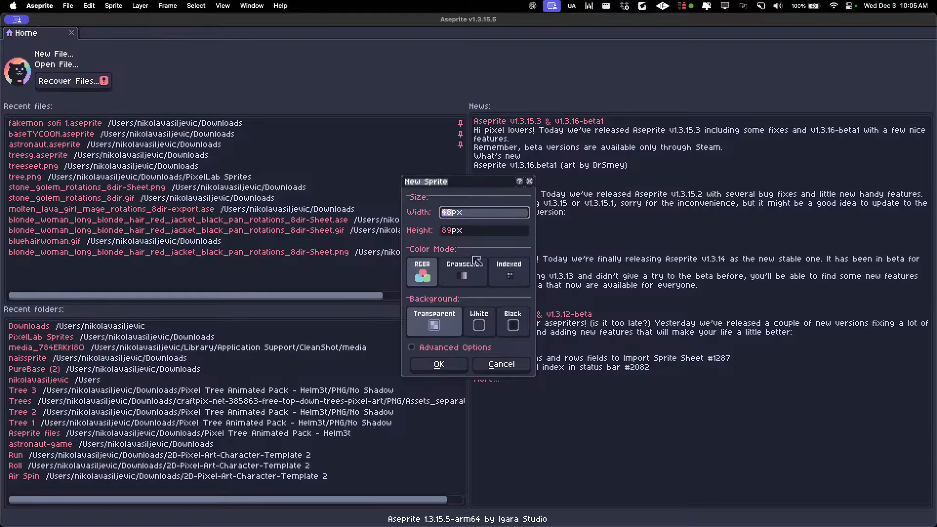
{"action": "type", "text": "128"}
{"action": "key", "text": "Tab"}
{"action": "key", "text": "BackSpace"}
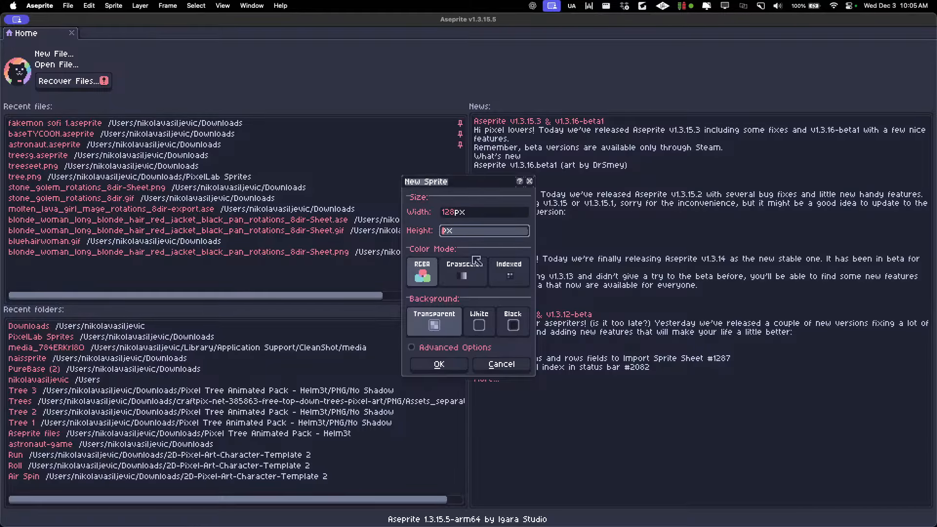
{"action": "key", "text": "shift+Tab"}
{"action": "type", "text": "64"}
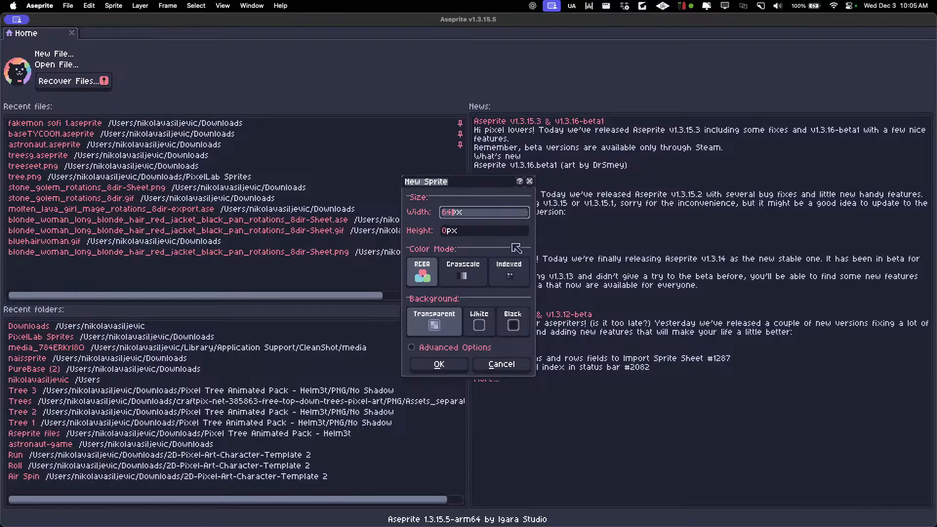
{"action": "key", "text": "Tab"}
{"action": "type", "text": "64"}
{"action": "left_click", "coordinate": [439, 364]}
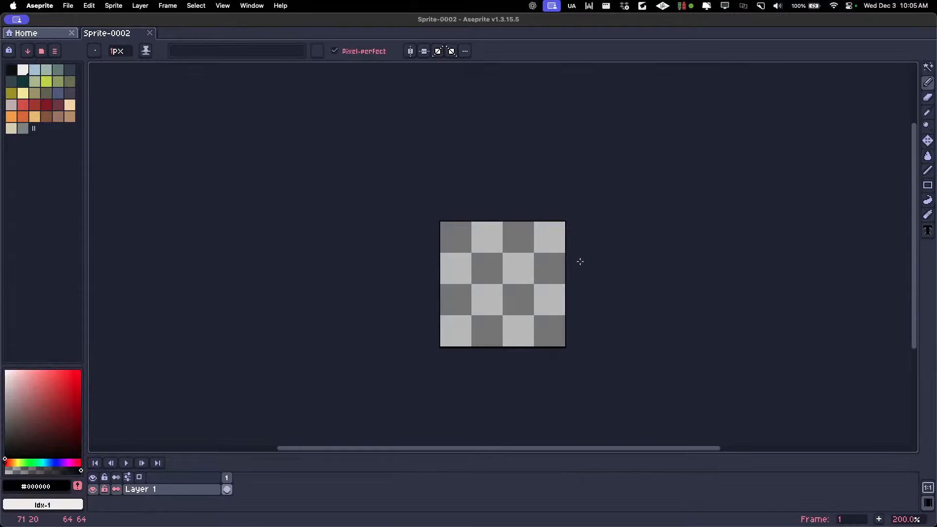
Examine the method options of PixelLab's Create image with 8 rotations tool and leave it without generating.
{"action": "left_click_drag", "start_coordinate": [579, 261], "coordinate": [506, 234]}
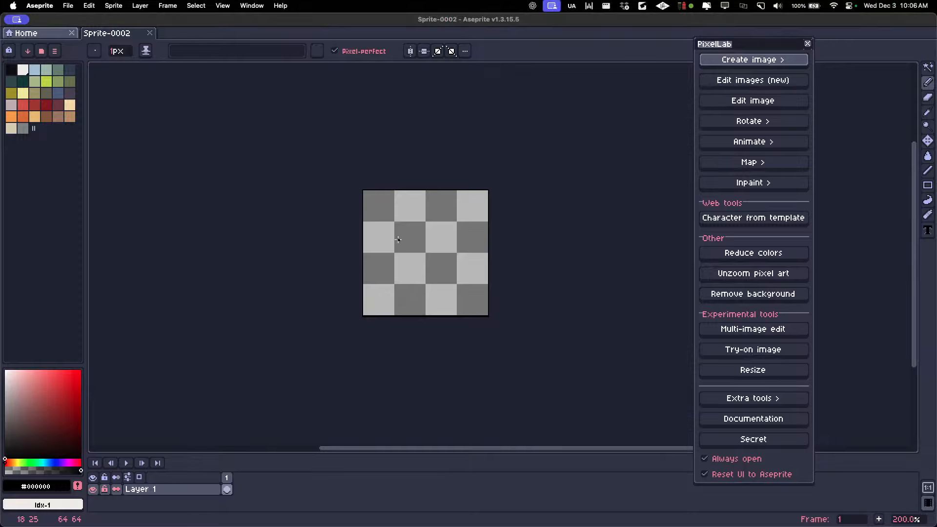
{"action": "scroll", "coordinate": [404, 239], "scroll_direction": "up", "scroll_amount": 2}
{"action": "left_click_drag", "start_coordinate": [623, 247], "coordinate": [565, 236]}
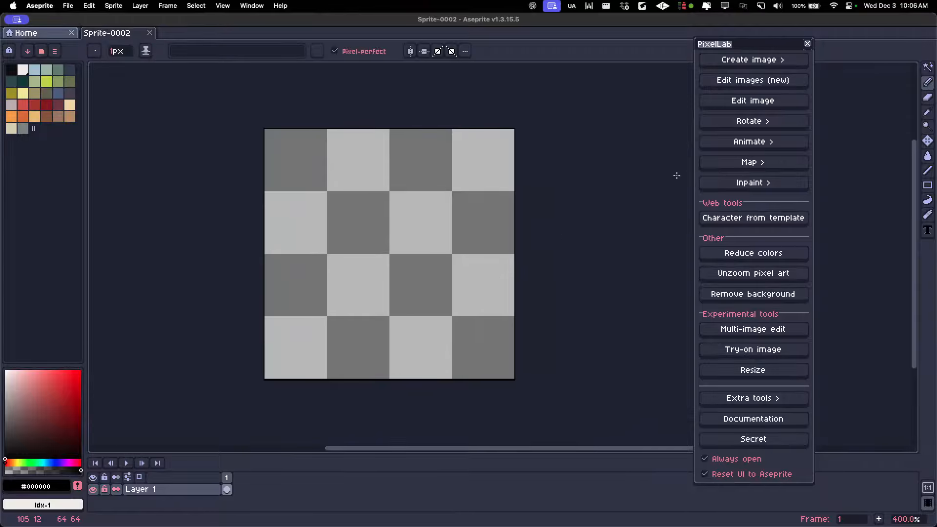
{"action": "left_click_drag", "start_coordinate": [740, 49], "coordinate": [645, 55]}
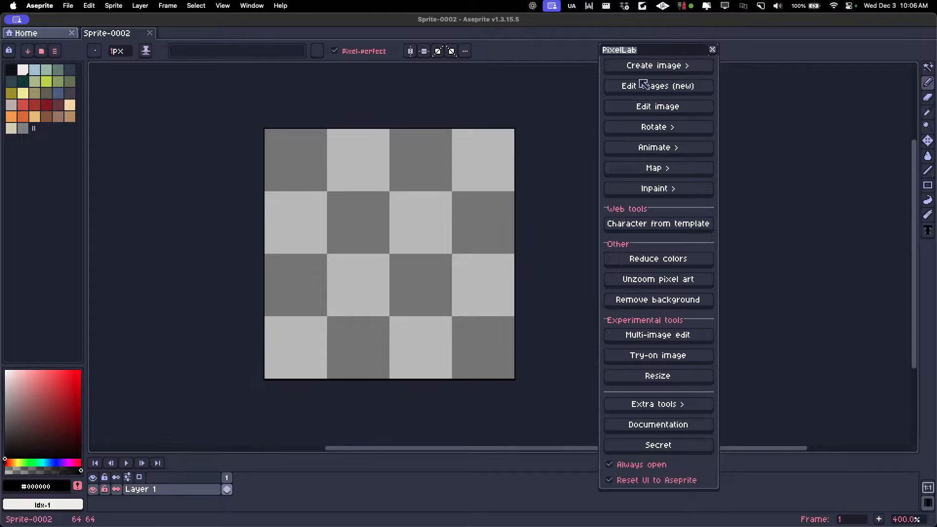
{"action": "left_click", "coordinate": [664, 67]}
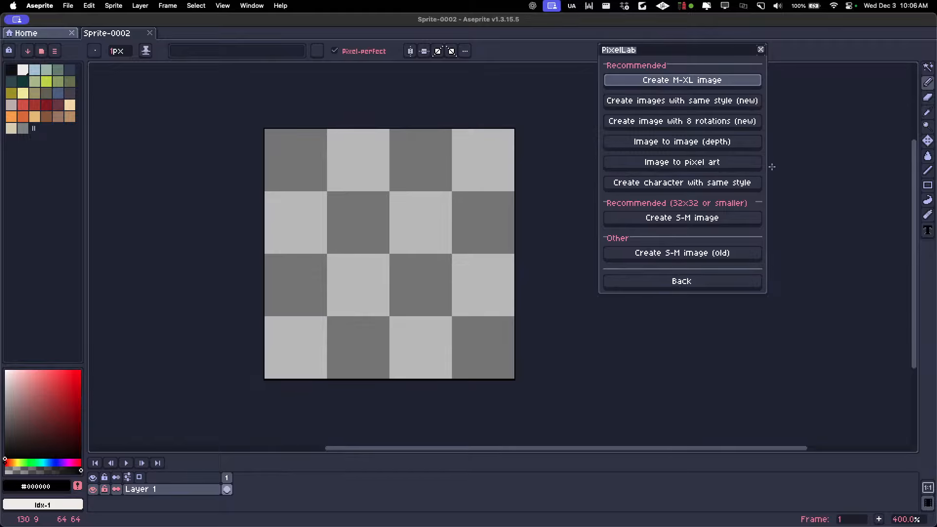
{"action": "left_click", "coordinate": [655, 122]}
{"action": "left_click", "coordinate": [619, 104]}
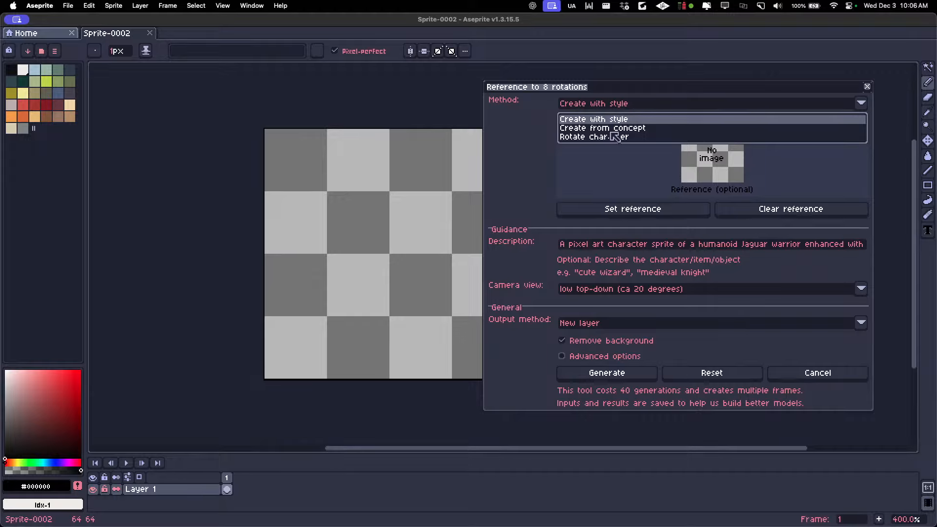
{"action": "left_click", "coordinate": [628, 128]}
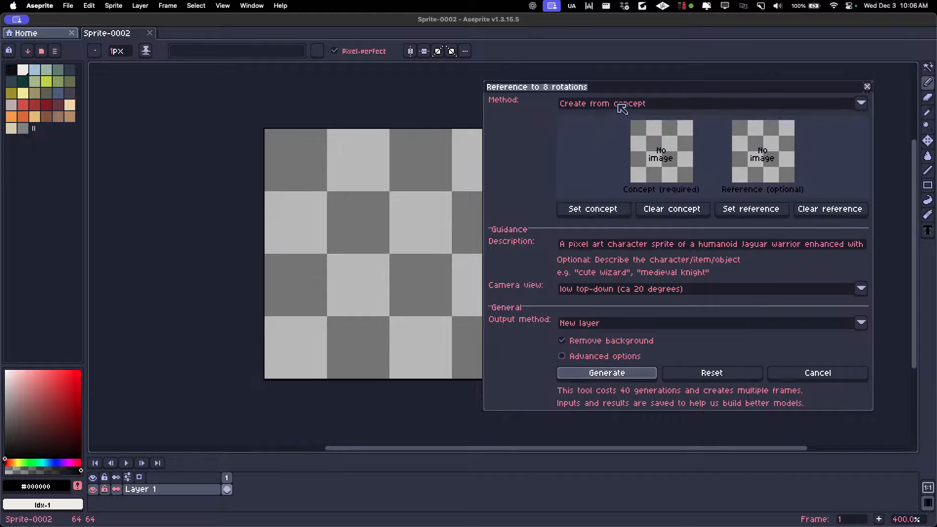
{"action": "left_click", "coordinate": [621, 108]}
{"action": "left_click", "coordinate": [611, 137]}
{"action": "left_click_drag", "start_coordinate": [610, 92], "coordinate": [528, 87]}
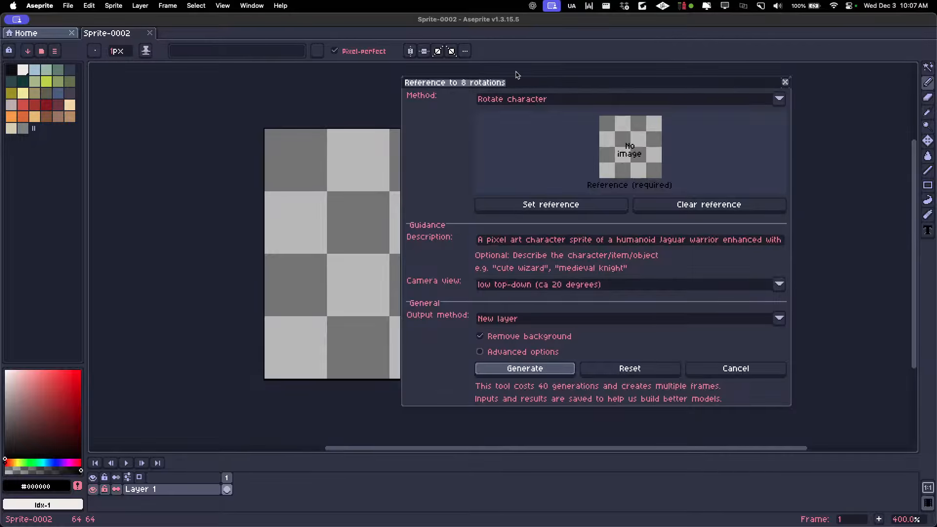
{"action": "left_click", "coordinate": [757, 375]}
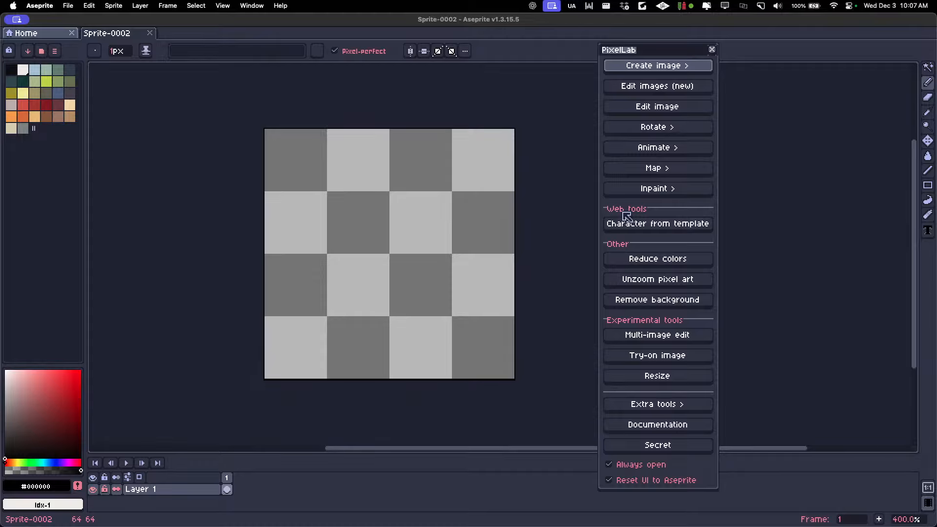
Resize the sprite's canvas to 84 × 84 px, keeping the centre anchor.
{"action": "scroll", "coordinate": [364, 227], "scroll_direction": "down", "scroll_amount": 1}
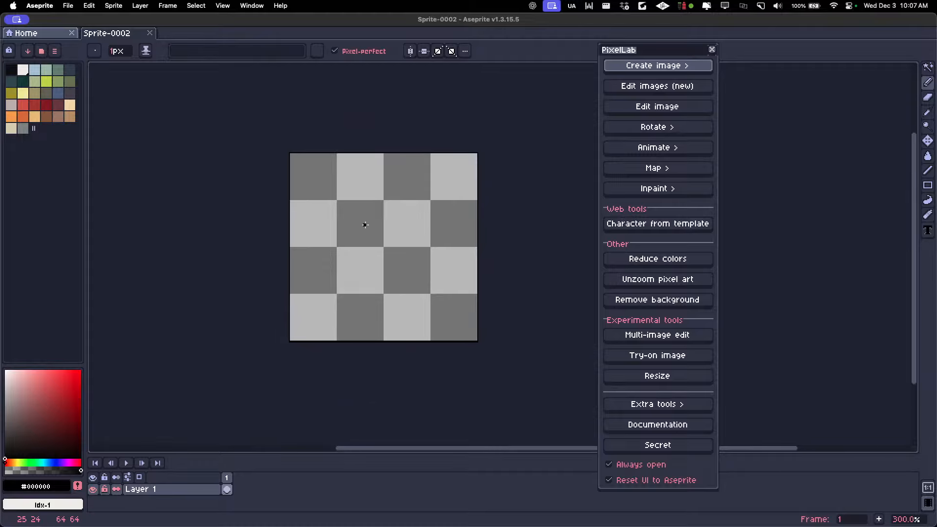
{"action": "scroll", "coordinate": [367, 216], "scroll_direction": "up", "scroll_amount": 1}
{"action": "key", "text": "super+alt+c"}
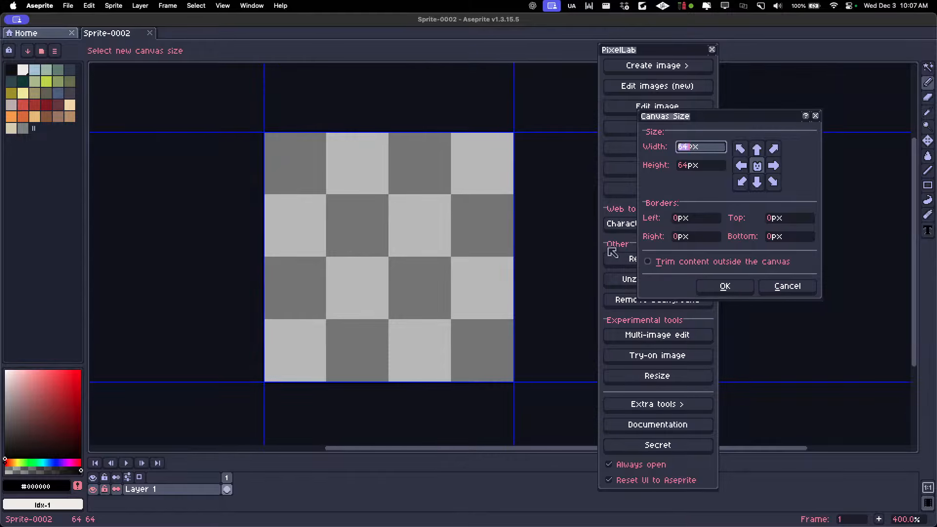
{"action": "type", "text": "84"}
{"action": "key", "text": "Tab"}
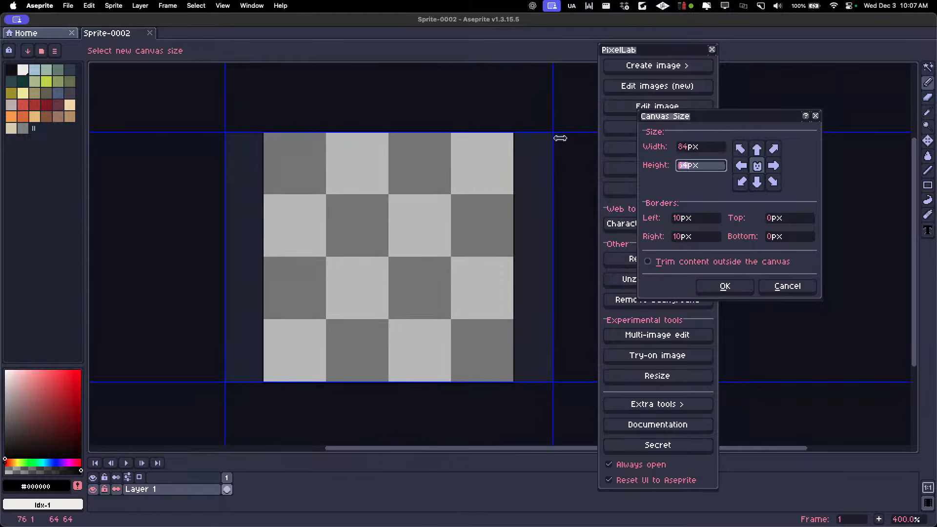
{"action": "type", "text": "84"}
{"action": "left_click", "coordinate": [725, 286]}
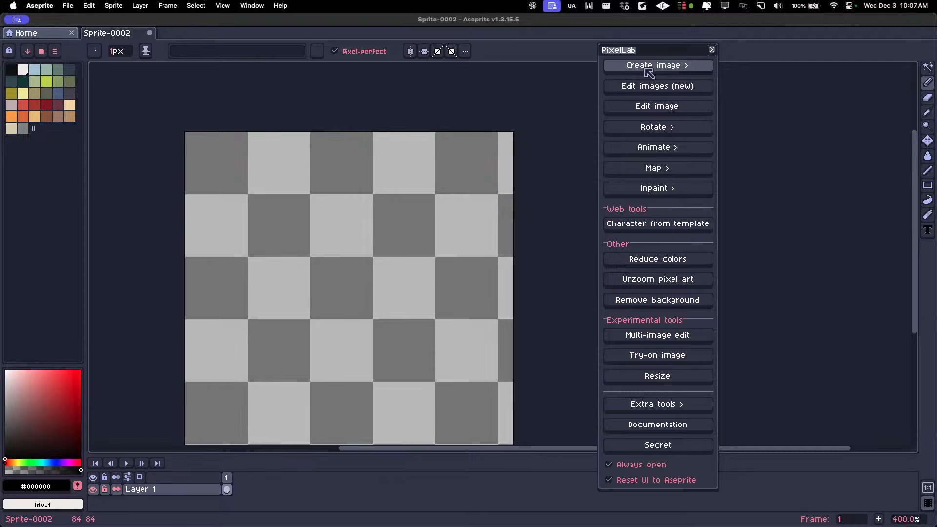
Generate a character with PixelLab's Create M-XL image tool, using the existing description and settings.
{"action": "left_click", "coordinate": [648, 71]}
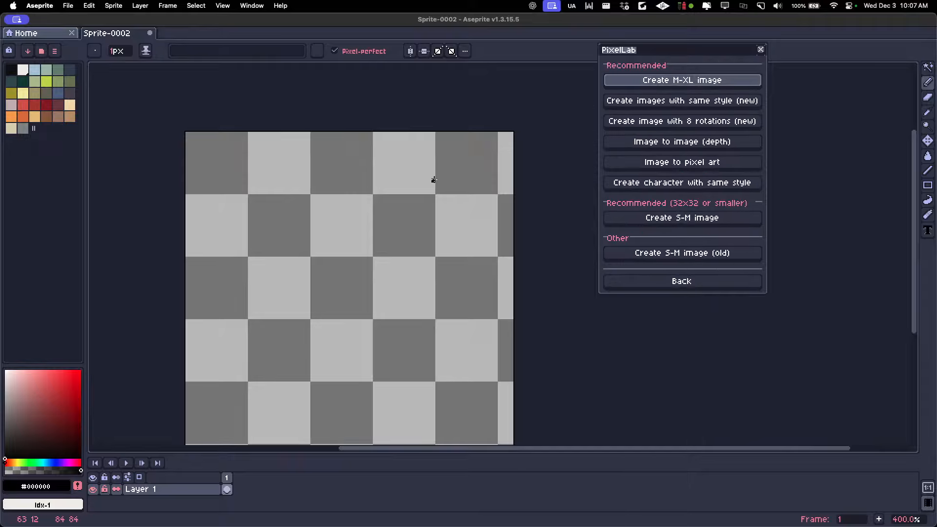
{"action": "left_click_drag", "start_coordinate": [381, 232], "coordinate": [390, 178]}
{"action": "scroll", "coordinate": [391, 178], "scroll_direction": "down", "scroll_amount": 1}
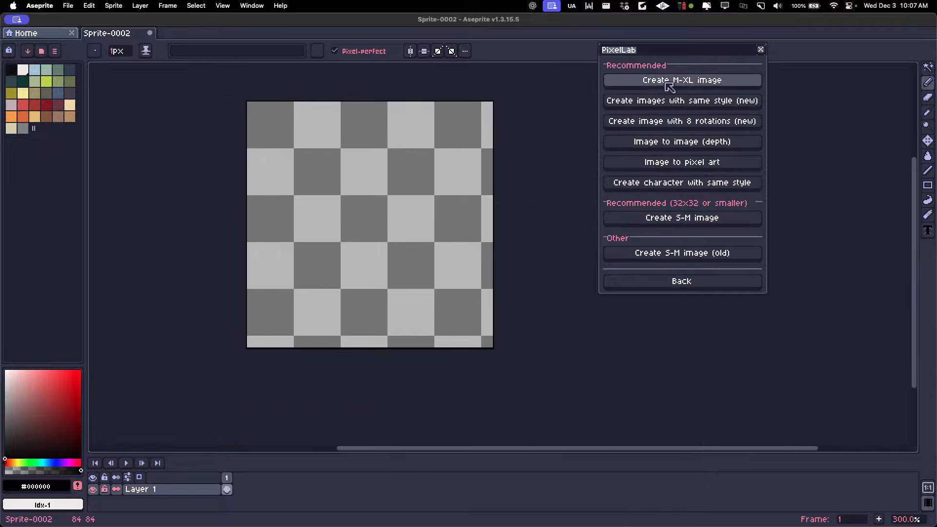
{"action": "left_click", "coordinate": [670, 283]}
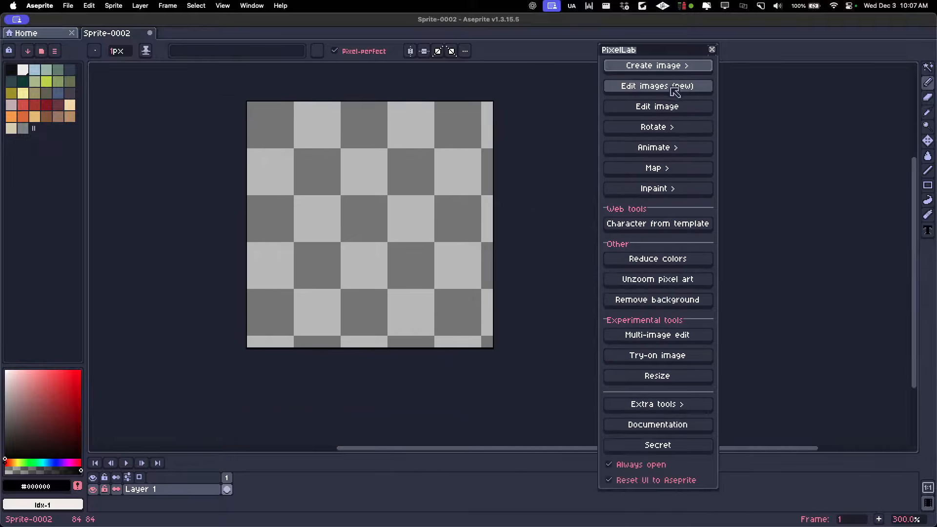
{"action": "left_click", "coordinate": [672, 66]}
{"action": "left_click", "coordinate": [670, 81]}
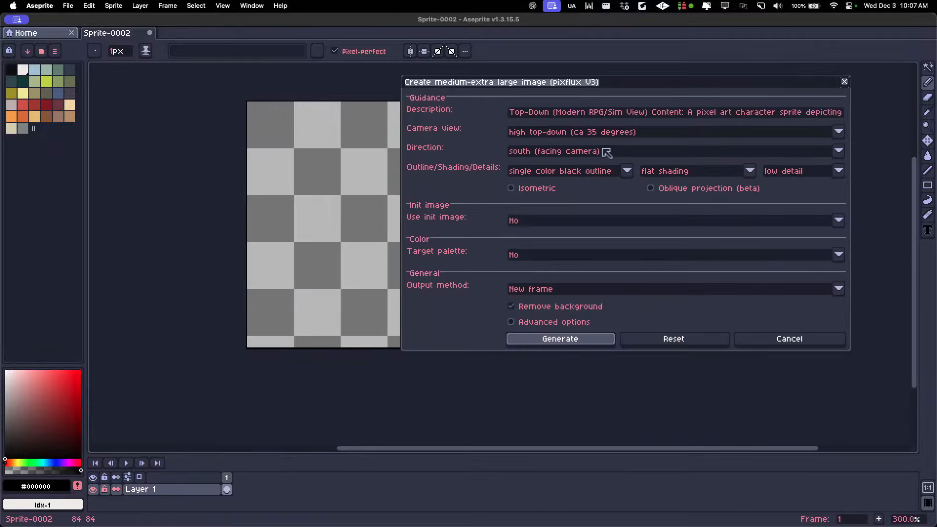
{"action": "left_click", "coordinate": [608, 115]}
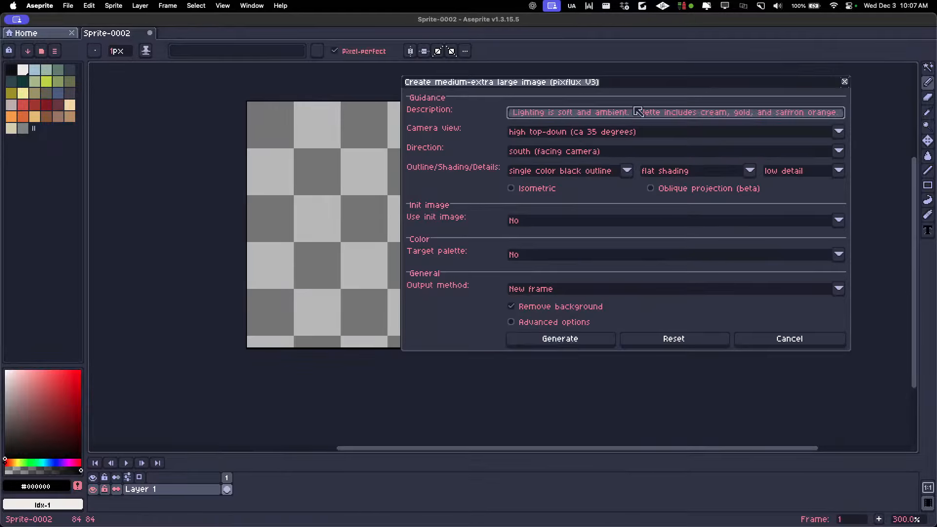
{"action": "left_click", "coordinate": [570, 340]}
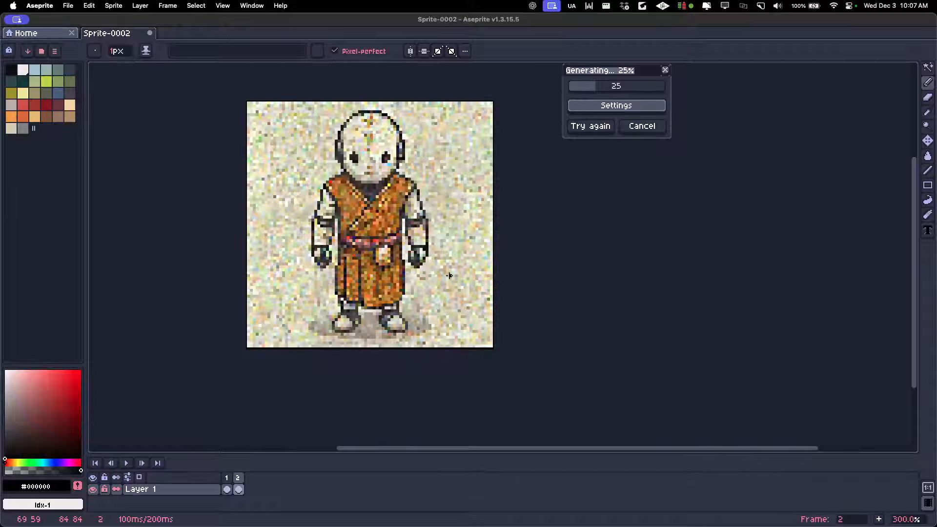
Examine the generated orange-robed character up close and leave the M-XL image tool.
{"action": "scroll", "coordinate": [434, 268], "scroll_direction": "down", "scroll_amount": 1}
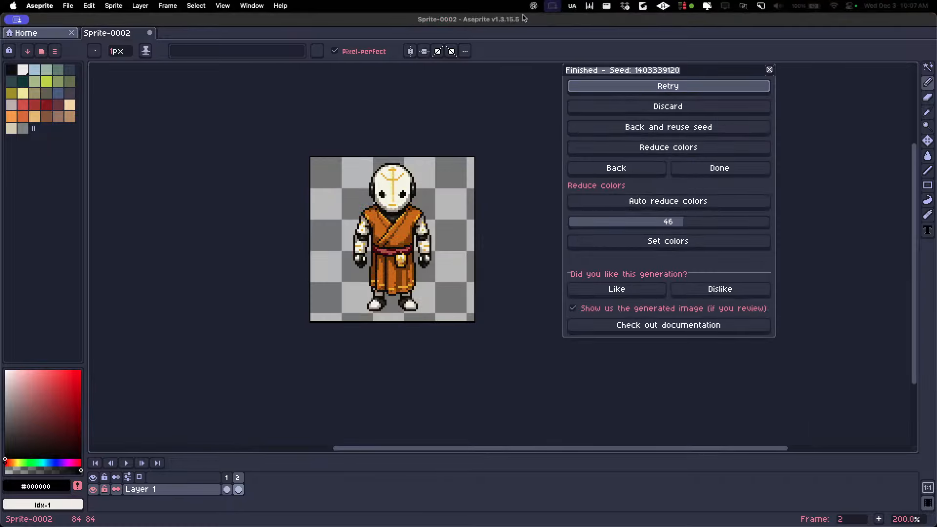
{"action": "scroll", "coordinate": [388, 232], "scroll_direction": "up", "scroll_amount": 1}
{"action": "scroll", "coordinate": [388, 232], "scroll_direction": "up", "scroll_amount": 1}
{"action": "scroll", "coordinate": [388, 232], "scroll_direction": "down", "scroll_amount": 2}
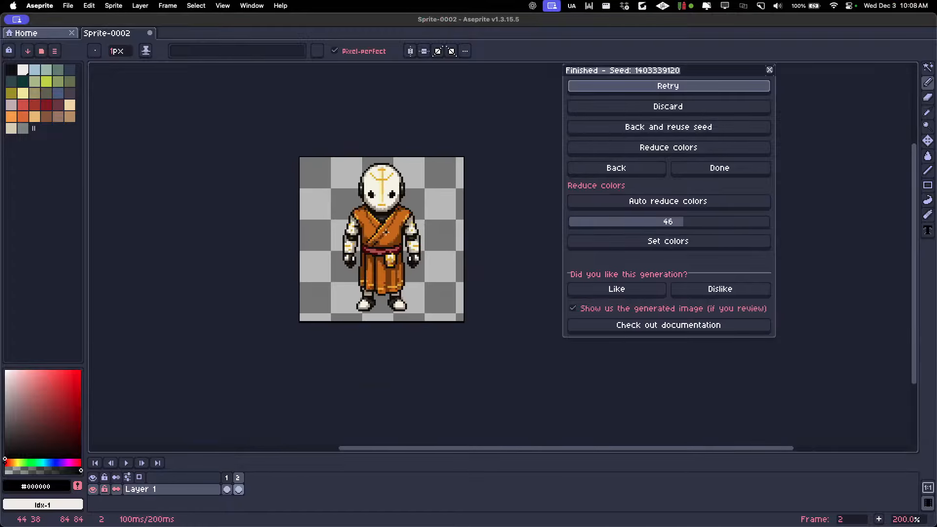
{"action": "scroll", "coordinate": [362, 204], "scroll_direction": "right", "scroll_amount": 2}
{"action": "scroll", "coordinate": [362, 204], "scroll_direction": "up", "scroll_amount": 1}
{"action": "scroll", "coordinate": [369, 205], "scroll_direction": "up", "scroll_amount": 3}
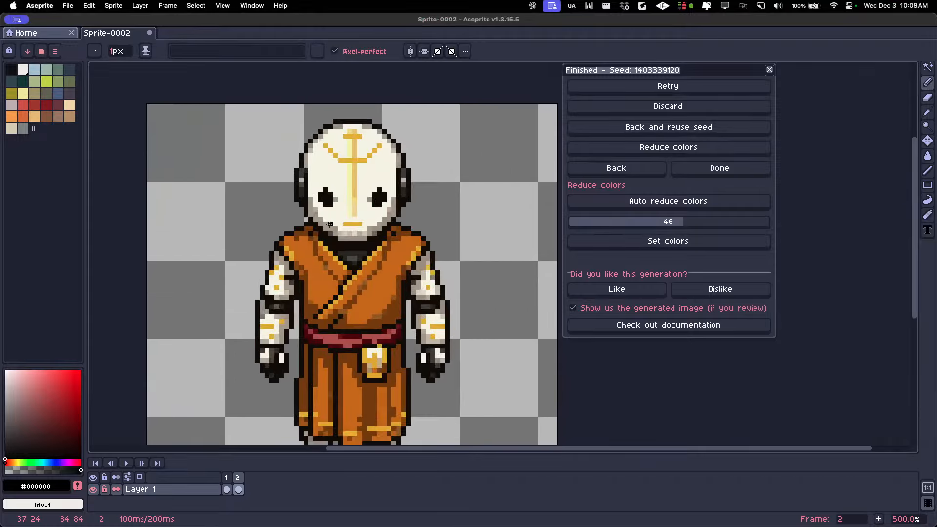
{"action": "key", "text": "e"}
{"action": "scroll", "coordinate": [302, 212], "scroll_direction": "down", "scroll_amount": 3}
{"action": "key", "text": "space"}
{"action": "left_click_drag", "start_coordinate": [329, 236], "coordinate": [354, 225]}
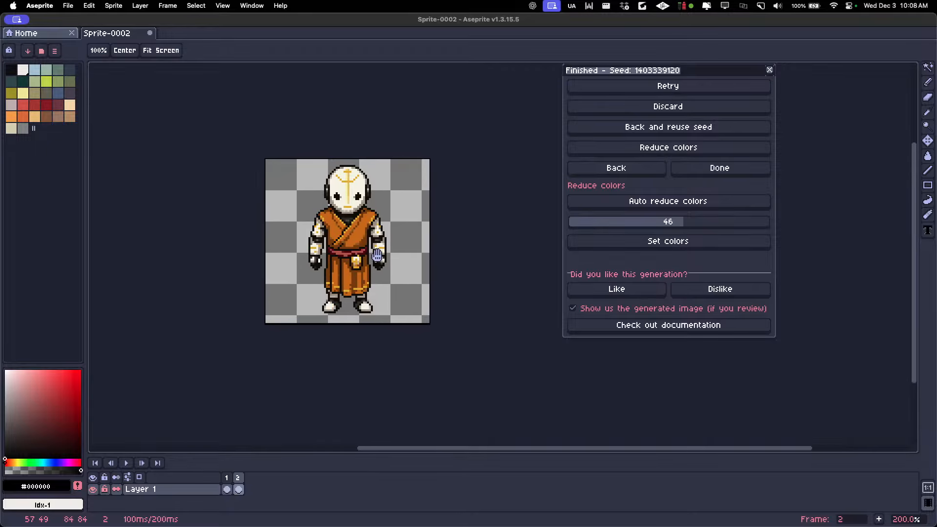
{"action": "left_click", "coordinate": [606, 170]}
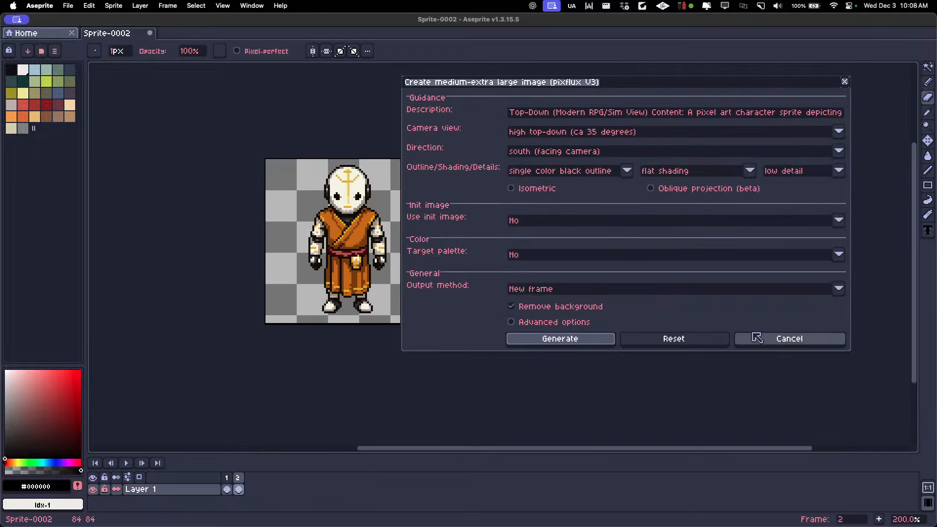
{"action": "left_click", "coordinate": [788, 338]}
Set up Create image with 8 rotations with the Rotate character method and the orange-robed character as reference.
{"action": "left_click", "coordinate": [660, 69]}
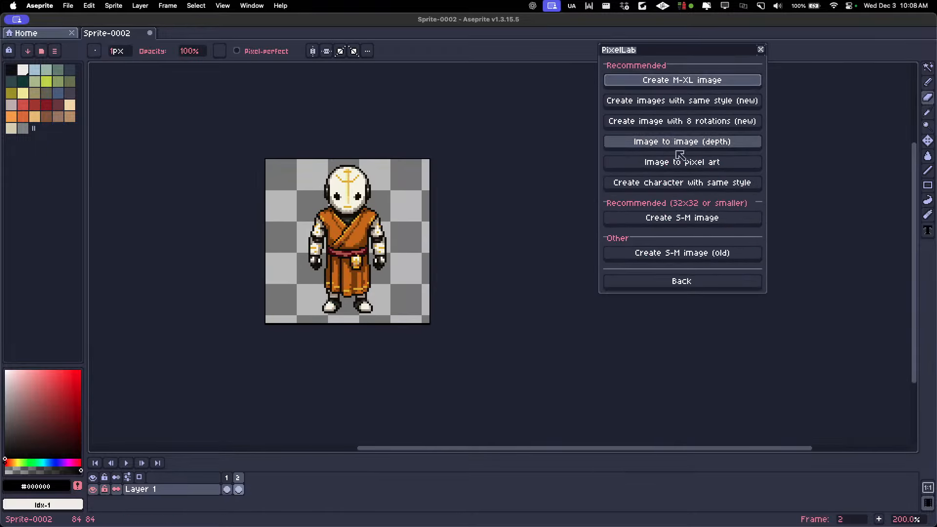
{"action": "left_click", "coordinate": [692, 126]}
{"action": "left_click_drag", "start_coordinate": [563, 87], "coordinate": [608, 76]}
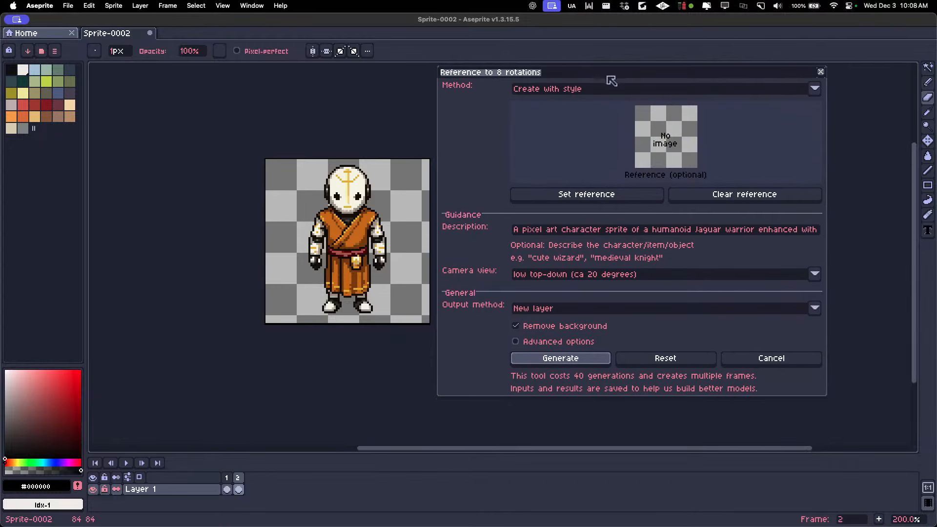
{"action": "left_click", "coordinate": [592, 89]}
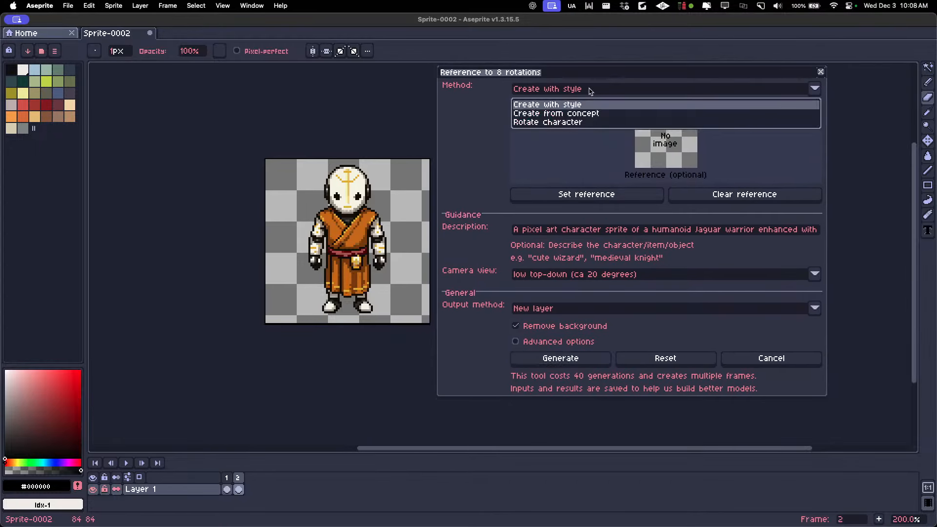
{"action": "left_click", "coordinate": [566, 122]}
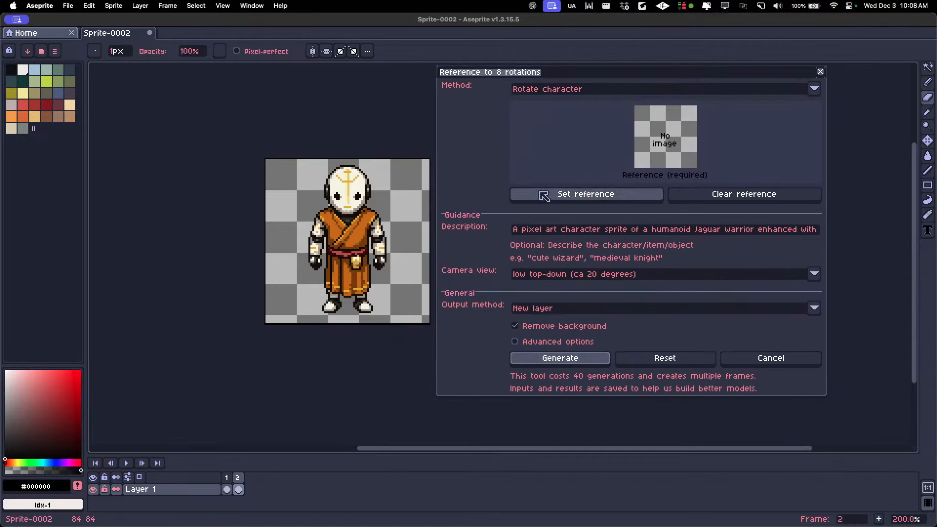
{"action": "left_click", "coordinate": [556, 197]}
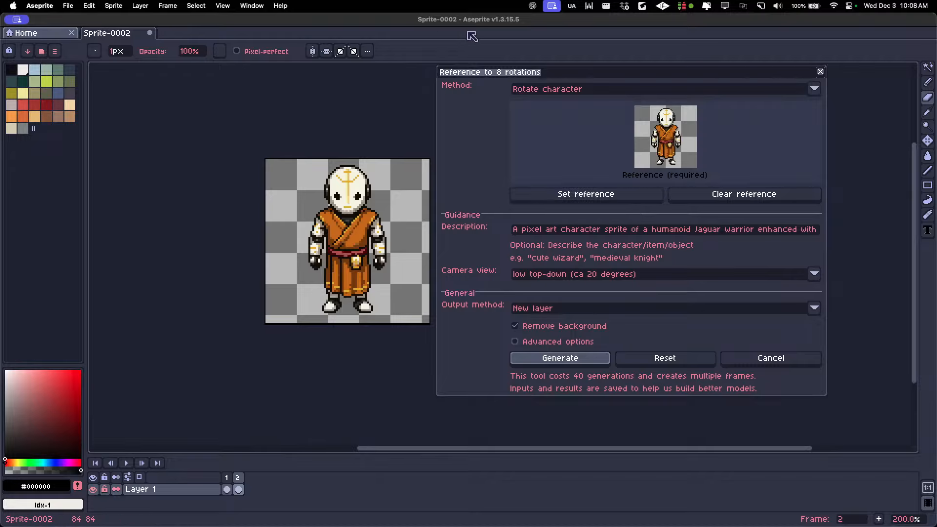
Replace the rotation tool's description with "white robot wearing a orange tunic".
{"action": "left_click", "coordinate": [577, 233]}
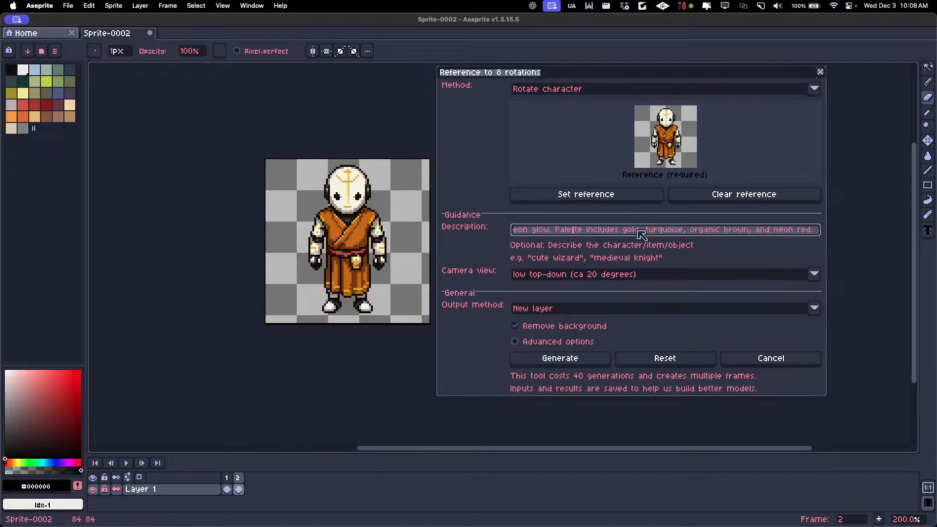
{"action": "left_click", "coordinate": [675, 234]}
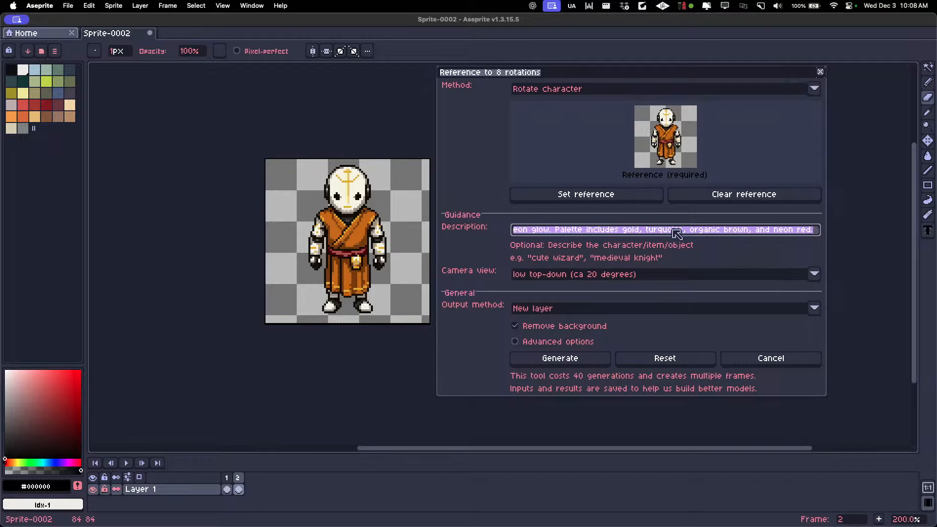
{"action": "key", "text": "BackSpace"}
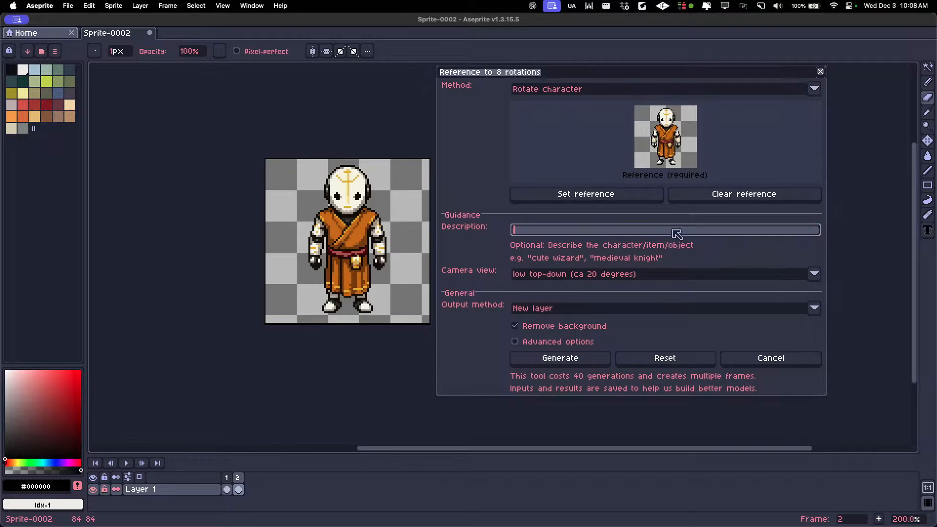
{"action": "type", "text": "white roboto"}
{"action": "key", "text": "BackSpace"}
{"action": "key", "text": "BackSpace"}
{"action": "type", "text": "wearing a orange tunic"}
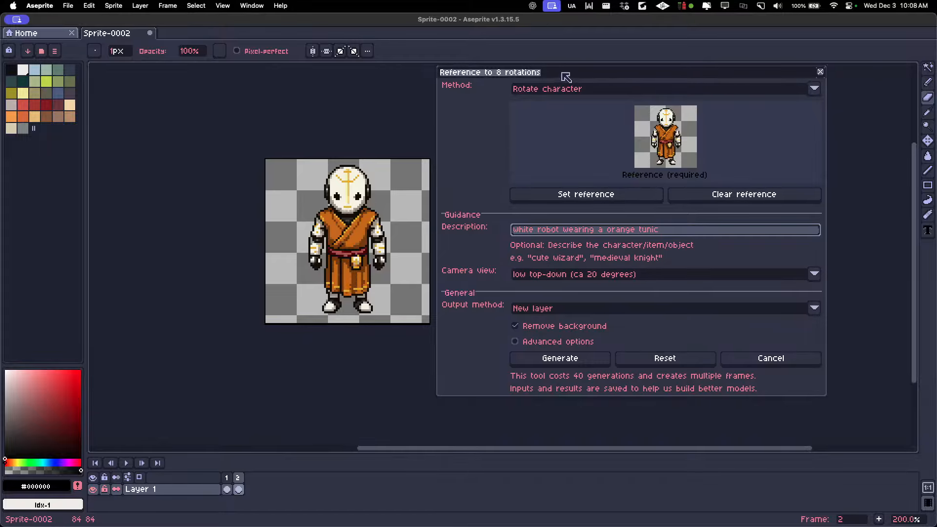
Set the output method of the 8-rotations tool to New frame.
{"action": "left_click_drag", "start_coordinate": [560, 78], "coordinate": [570, 64]}
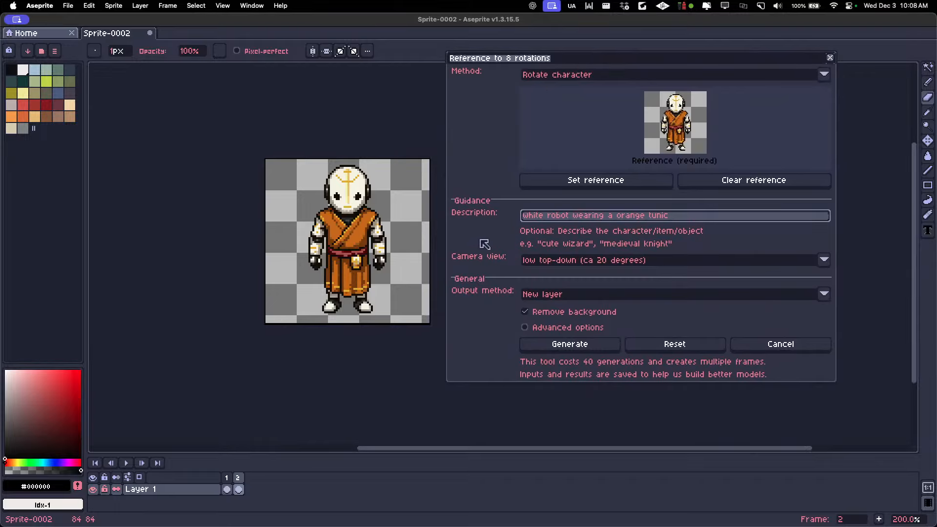
{"action": "left_click", "coordinate": [563, 295]}
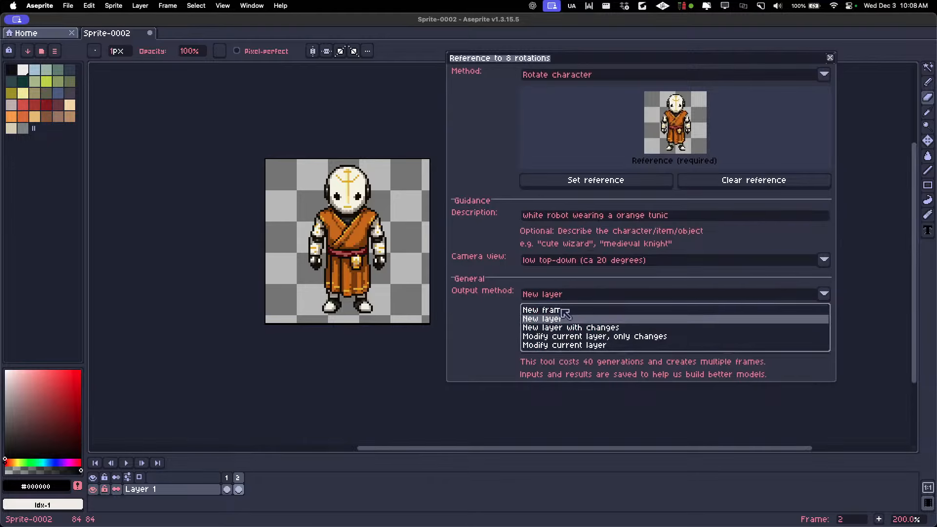
{"action": "left_click", "coordinate": [561, 311]}
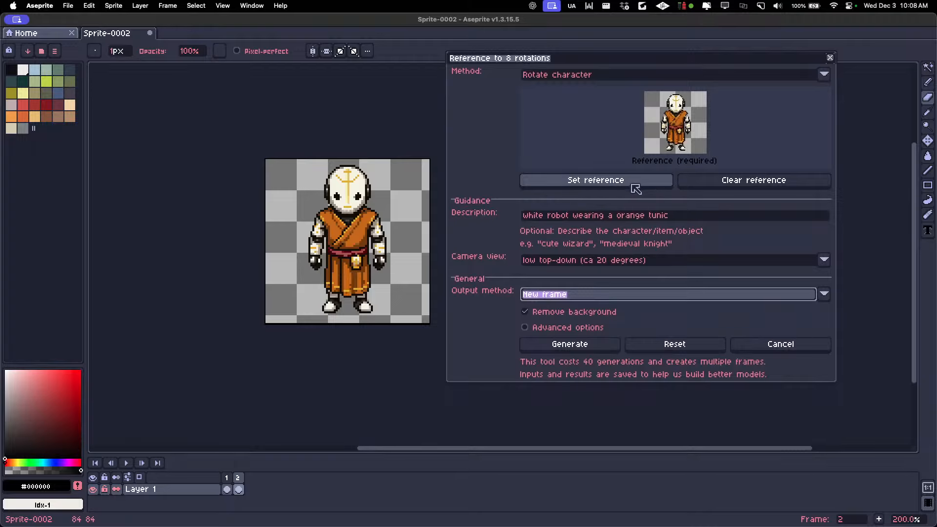
{"action": "left_click_drag", "start_coordinate": [568, 64], "coordinate": [556, 77]}
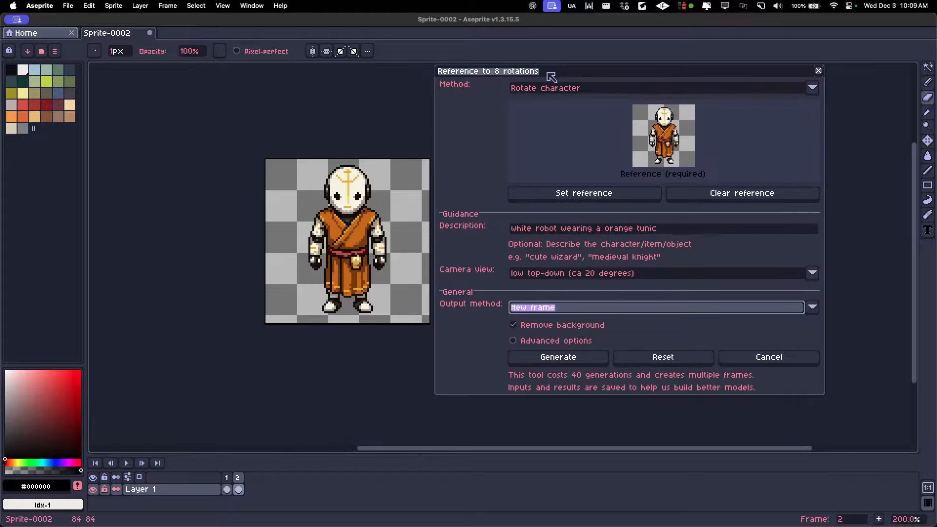
{"action": "mouse_move", "coordinate": [546, 74]}
{"action": "left_mouse_down"}
{"action": "mouse_move", "coordinate": [535, 69]}
{"action": "mouse_move", "coordinate": [545, 74]}
{"action": "left_mouse_up"}
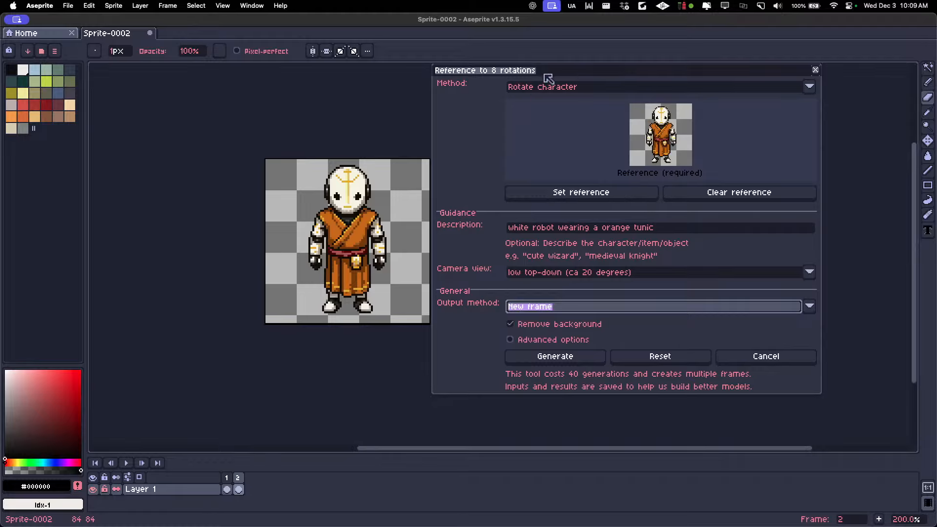
Select the Rotate character method, set the current sprite as reference and choose the low top-down (ca 20 degrees) camera view.
{"action": "left_click", "coordinate": [552, 89]}
{"action": "left_click", "coordinate": [552, 122]}
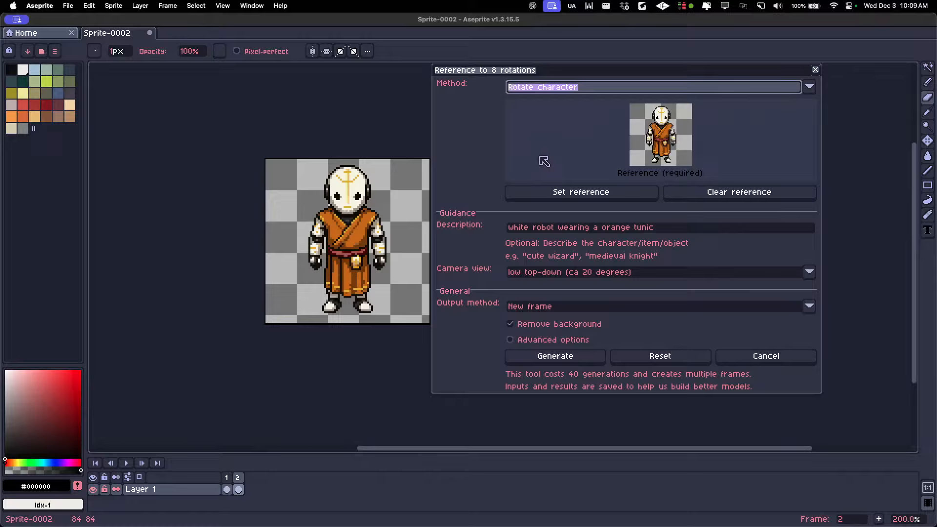
{"action": "left_click", "coordinate": [610, 193]}
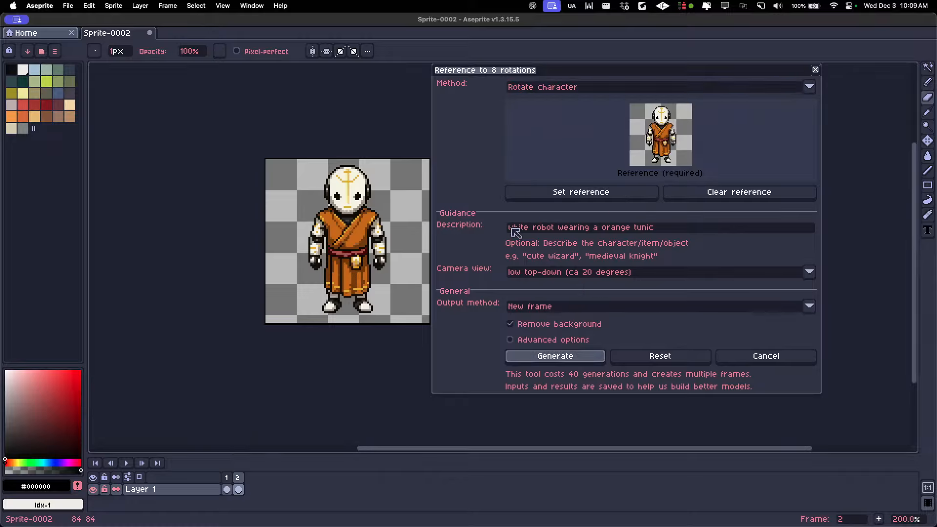
{"action": "left_click_drag", "start_coordinate": [515, 231], "coordinate": [688, 232]}
{"action": "left_click", "coordinate": [698, 229]}
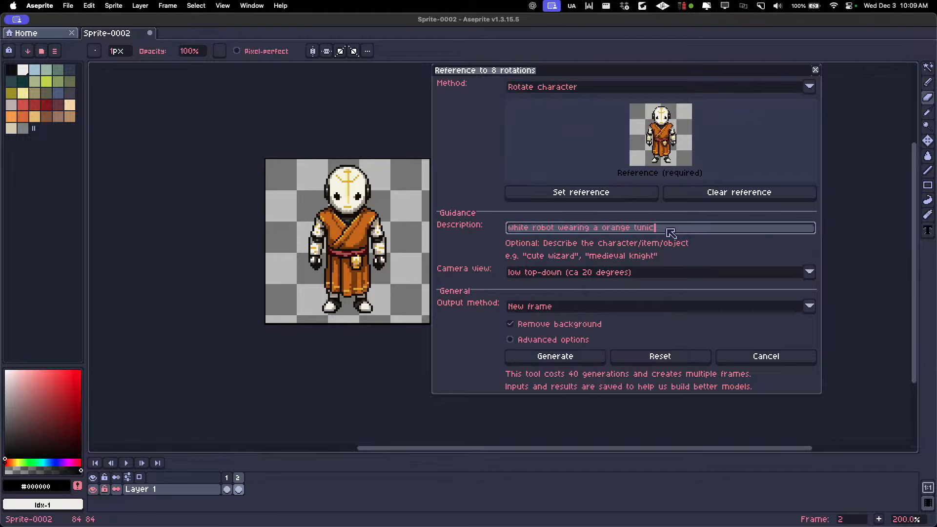
{"action": "left_click", "coordinate": [556, 275]}
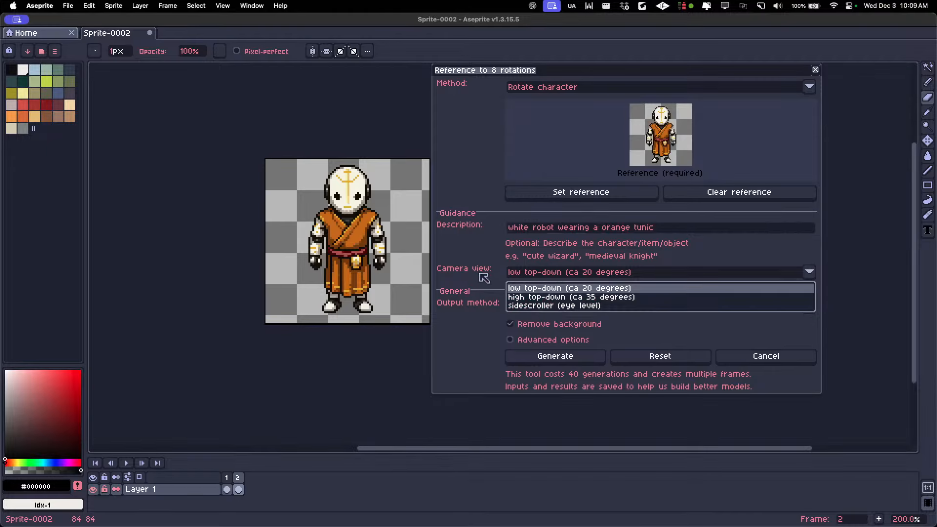
{"action": "left_click", "coordinate": [549, 288]}
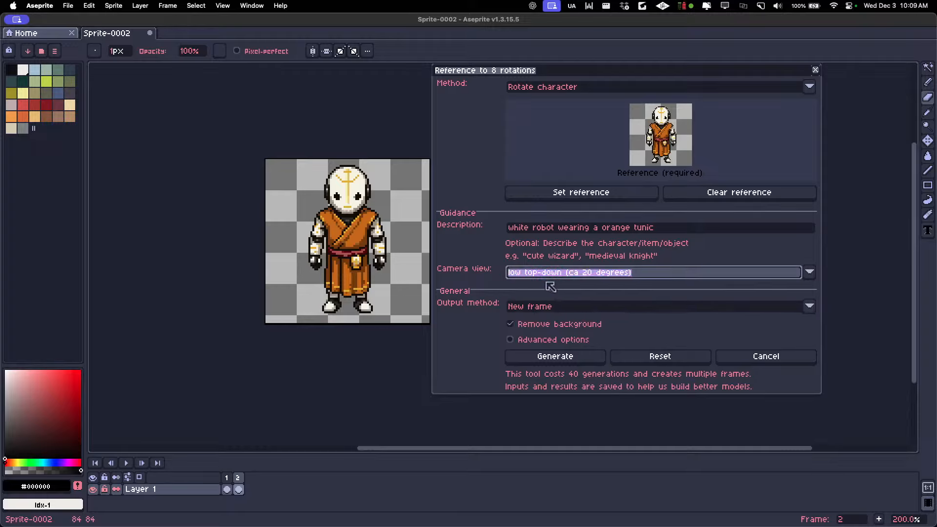
{"action": "left_click", "coordinate": [545, 276]}
{"action": "left_click", "coordinate": [544, 287]}
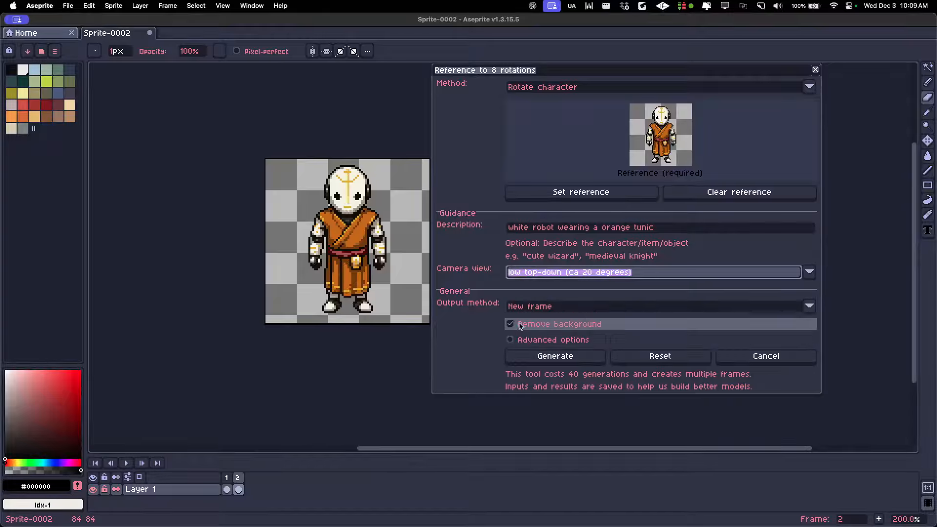
Generate the eight rotations of the robot character.
{"action": "left_click", "coordinate": [543, 357]}
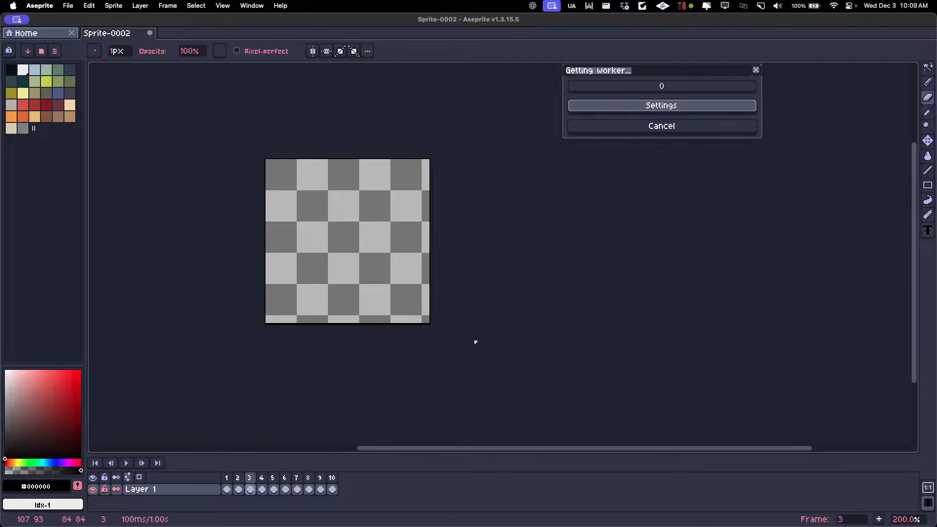
{"action": "scroll", "coordinate": [341, 237], "scroll_direction": "up", "scroll_amount": 1}
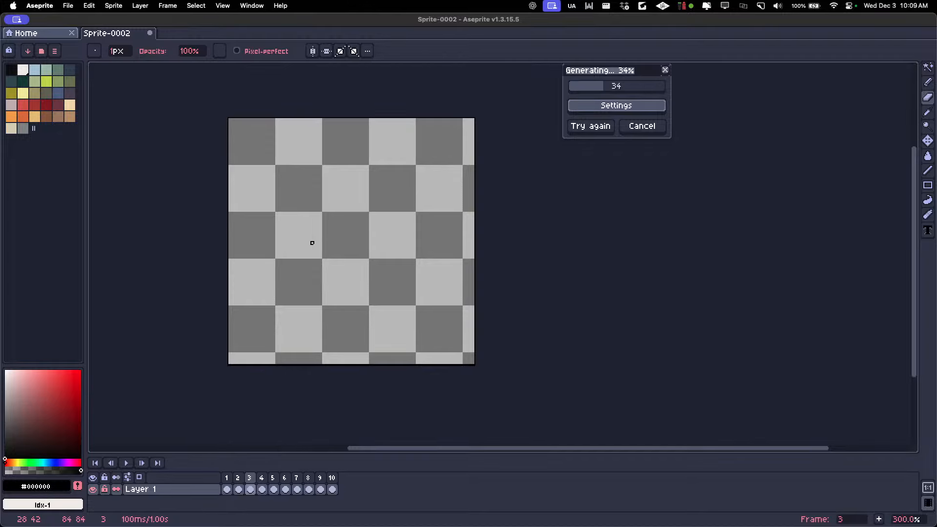
{"action": "scroll", "coordinate": [360, 239], "scroll_direction": "up", "scroll_amount": 1}
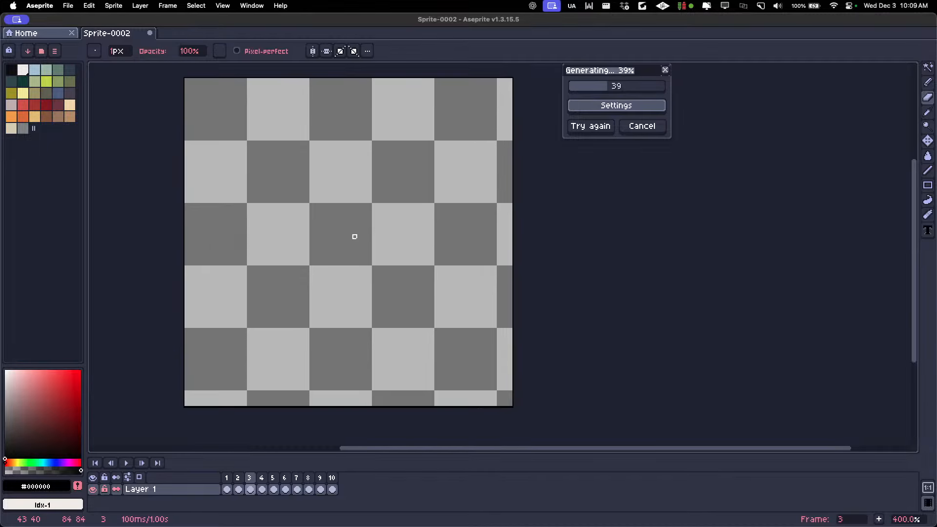
{"action": "scroll", "coordinate": [354, 237], "scroll_direction": "up", "scroll_amount": 2}
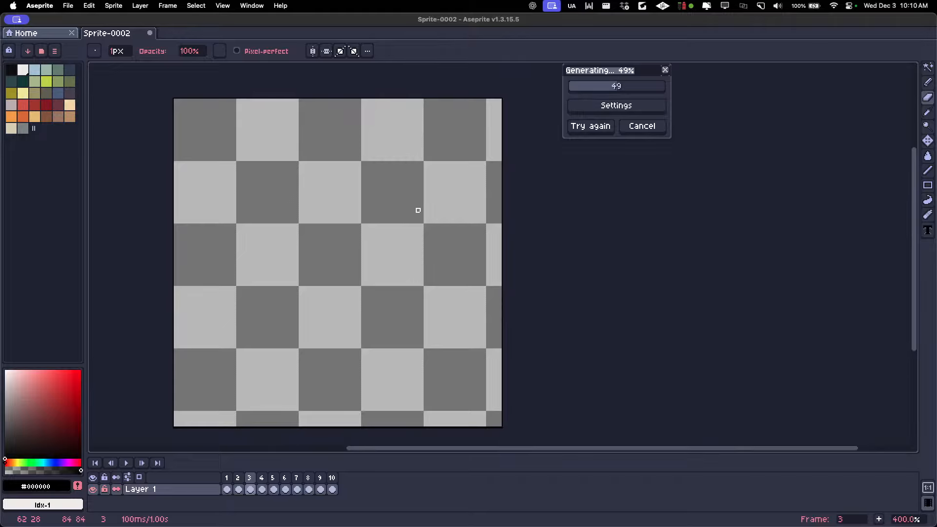
{"action": "scroll", "coordinate": [371, 210], "scroll_direction": "down", "scroll_amount": 1}
{"action": "scroll", "coordinate": [370, 210], "scroll_direction": "up", "scroll_amount": 1}
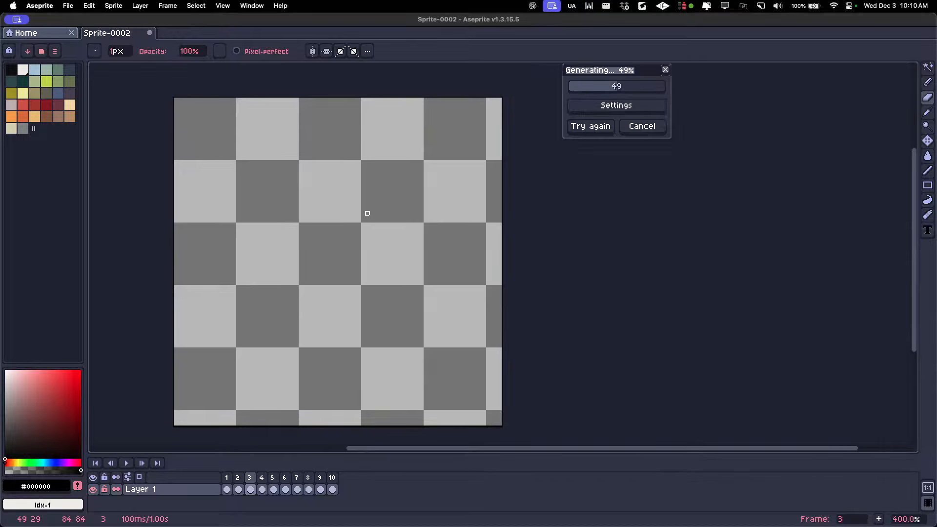
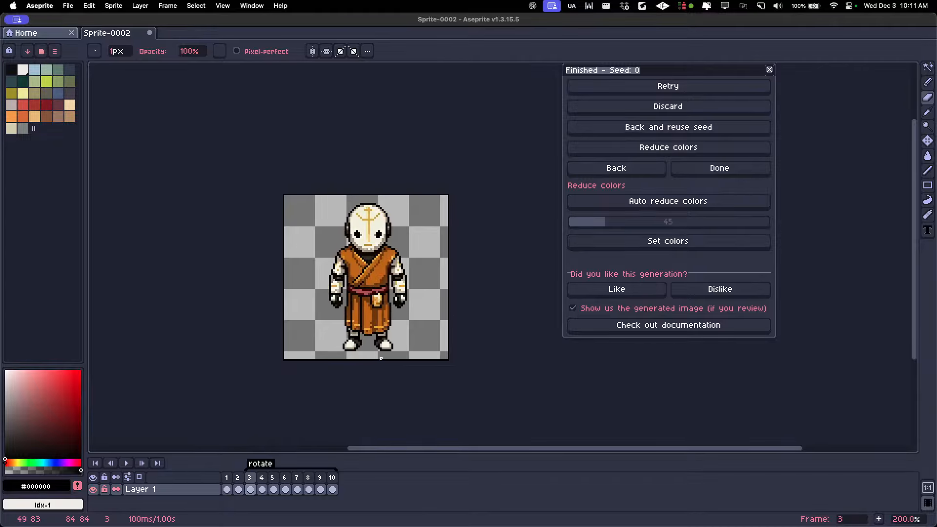
Delete frame 2, the reference image just before the rotate-tagged frames, and leave the 8-rotations tool.
{"action": "key", "text": "Right"}
{"action": "left_click", "coordinate": [238, 479]}
{"action": "key", "text": "alt+c"}
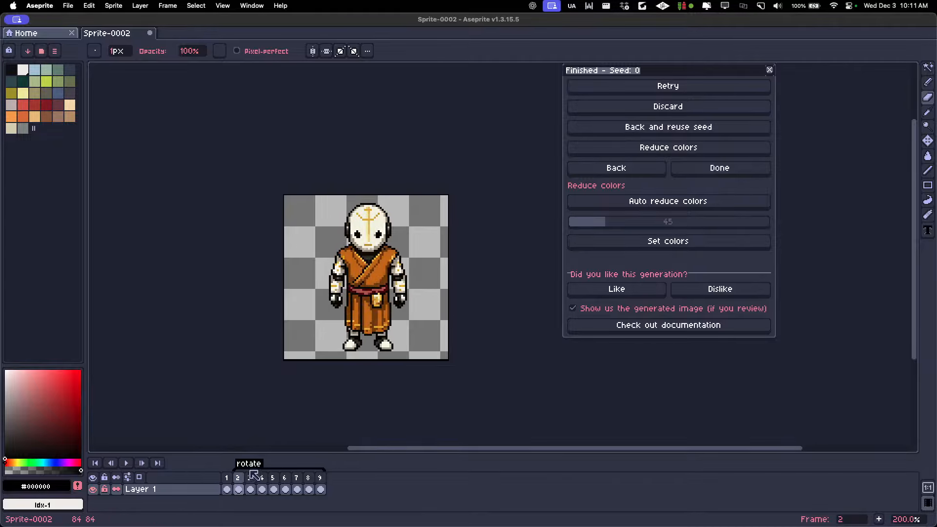
{"action": "key", "text": "Left"}
{"action": "key", "text": "Right"}
{"action": "left_click", "coordinate": [606, 172]}
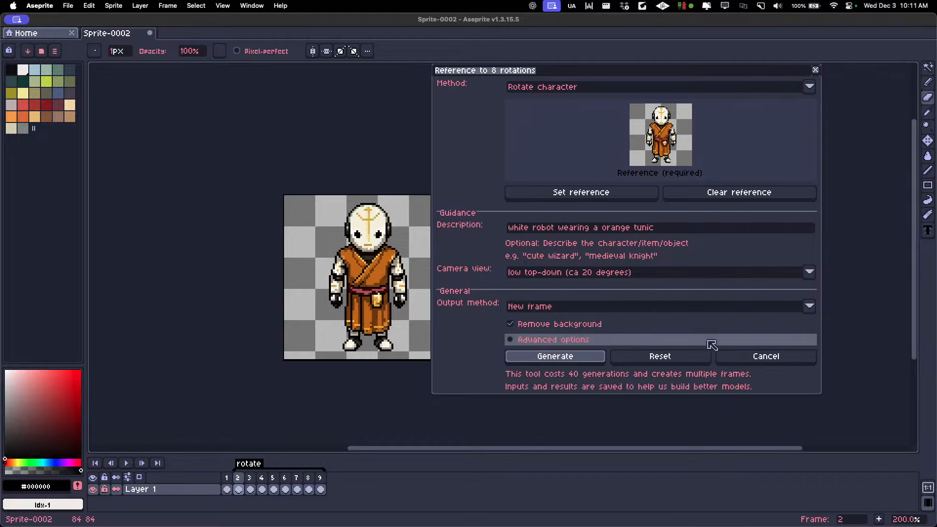
{"action": "left_click", "coordinate": [736, 356]}
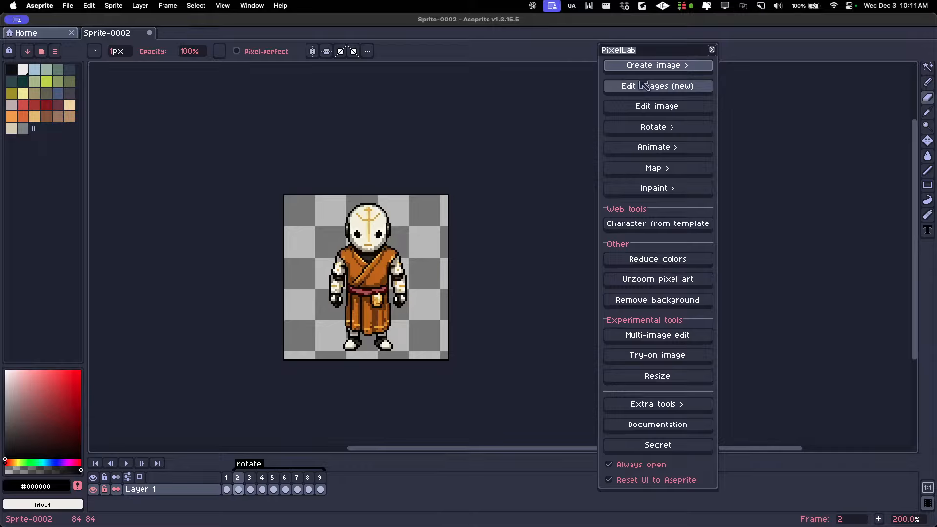
{"action": "left_click", "coordinate": [648, 66]}
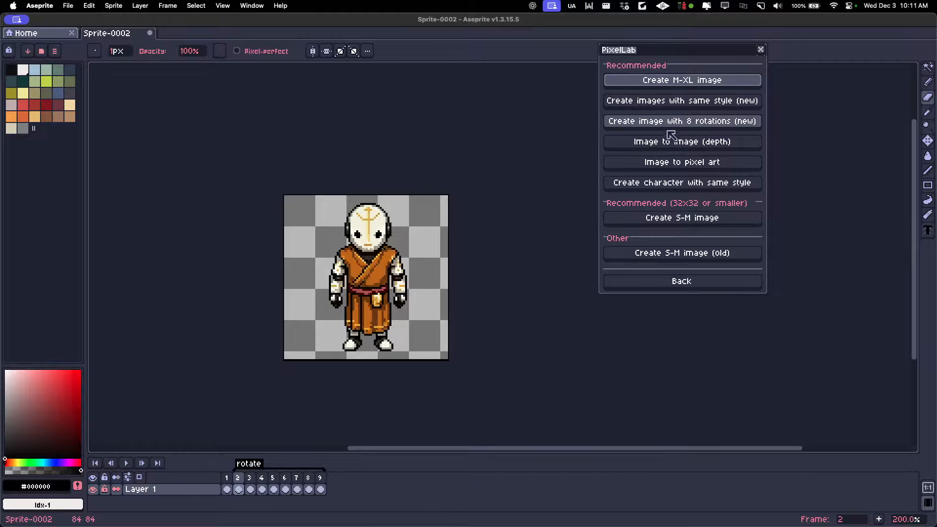
{"action": "left_click", "coordinate": [665, 284]}
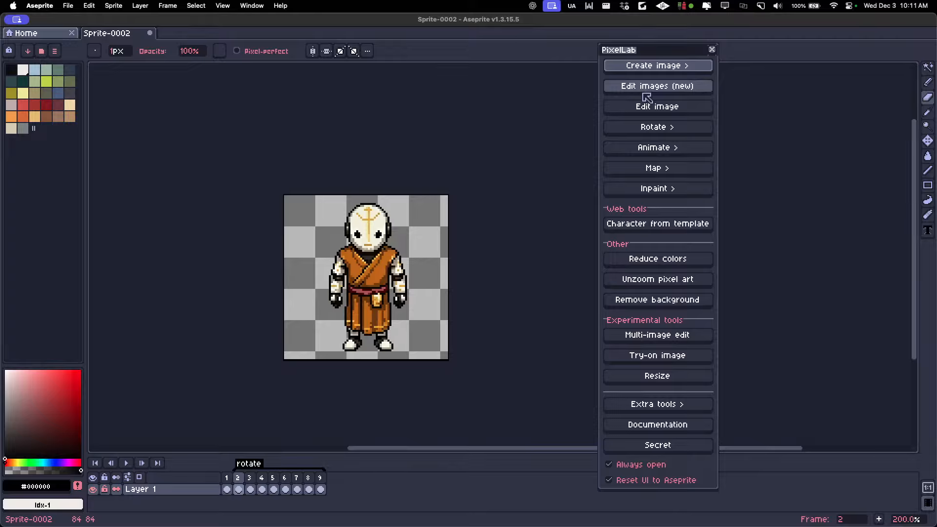
{"action": "left_click", "coordinate": [658, 65]}
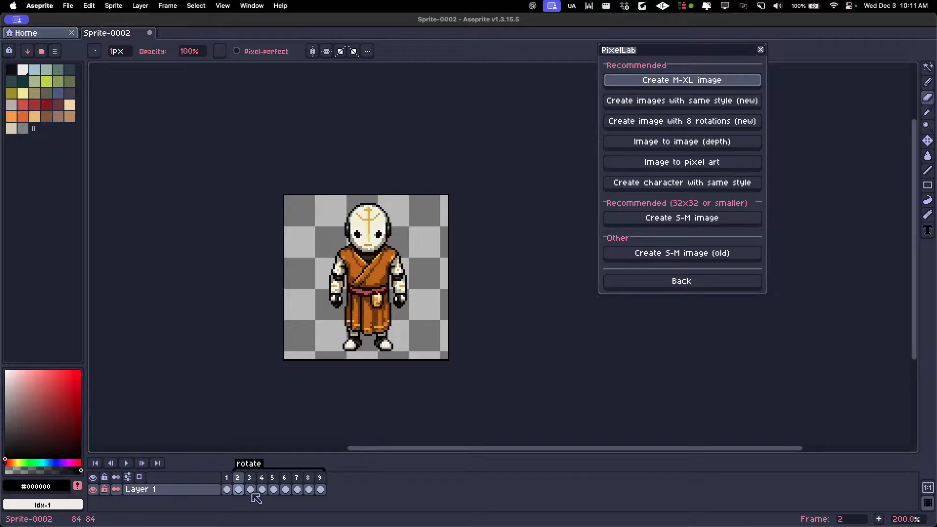
Examine the generated rotations frame by frame, including the side view in frame 4 up close.
{"action": "left_click", "coordinate": [239, 477]}
{"action": "key", "text": "Right"}
{"action": "key", "text": "Right"}
{"action": "key", "text": "Right"}
{"action": "key", "text": "Right"}
{"action": "key", "text": "Right"}
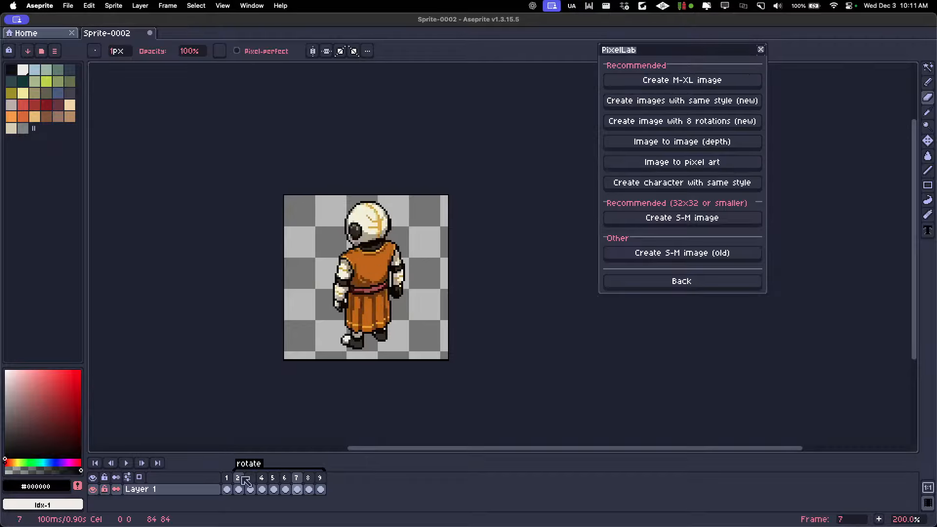
{"action": "key", "text": "Left"}
{"action": "key", "text": "Left"}
{"action": "key", "text": "Left"}
{"action": "scroll", "coordinate": [360, 210], "scroll_direction": "up", "scroll_amount": 4}
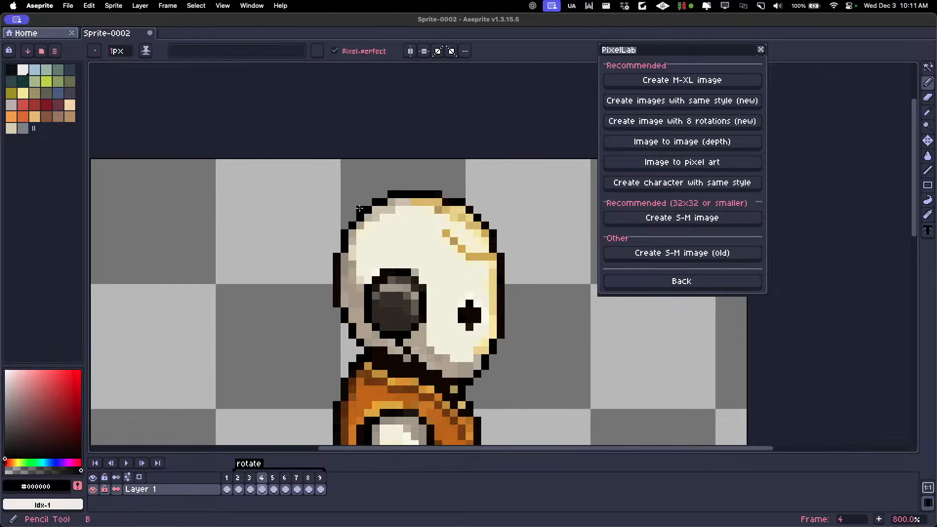
{"action": "scroll", "coordinate": [330, 212], "scroll_direction": "down", "scroll_amount": 4}
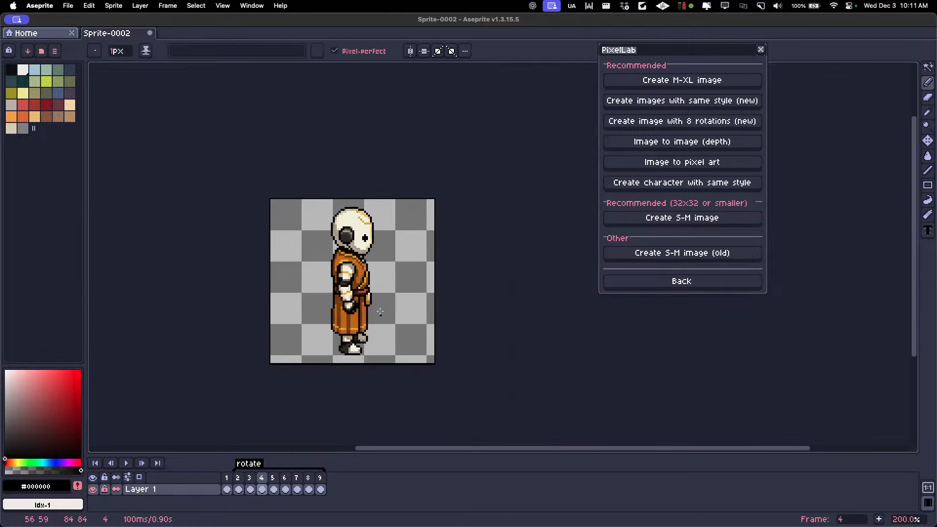
{"action": "scroll", "coordinate": [383, 284], "scroll_direction": "down", "scroll_amount": 1}
{"action": "scroll", "coordinate": [382, 282], "scroll_direction": "up", "scroll_amount": 1}
{"action": "scroll", "coordinate": [378, 279], "scroll_direction": "up", "scroll_amount": 1}
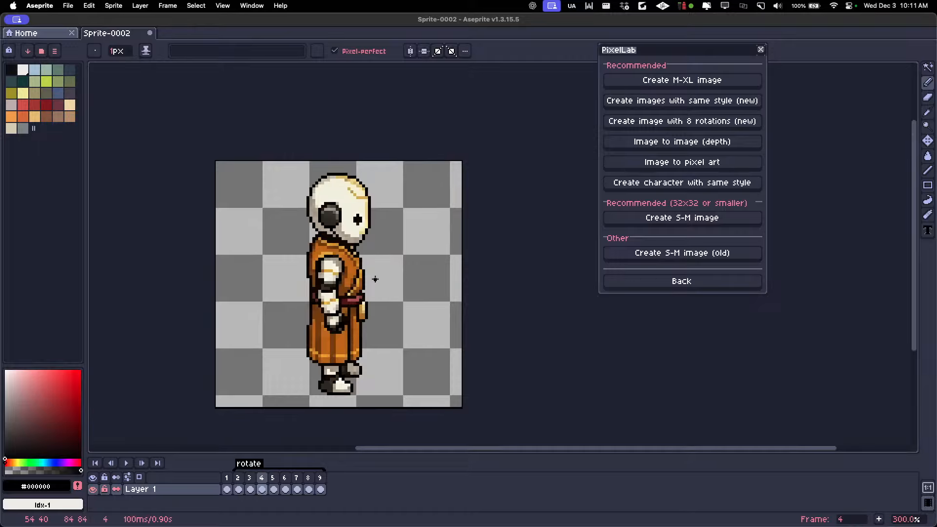
{"action": "key", "text": "Left"}
{"action": "key", "text": "Left"}
{"action": "key", "text": "Right"}
{"action": "key", "text": "Left"}
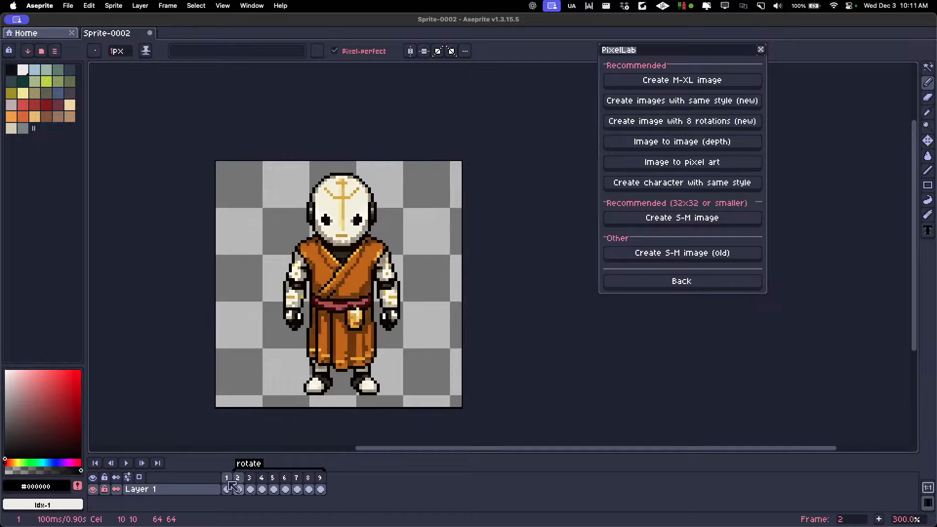
Delete frame 1, the leftover image ahead of the rotate-tagged frames.
{"action": "left_click", "coordinate": [229, 483]}
{"action": "key", "text": "alt+c"}
{"action": "scroll", "coordinate": [328, 289], "scroll_direction": "down", "scroll_amount": 2}
{"action": "scroll", "coordinate": [327, 290], "scroll_direction": "up", "scroll_amount": 1}
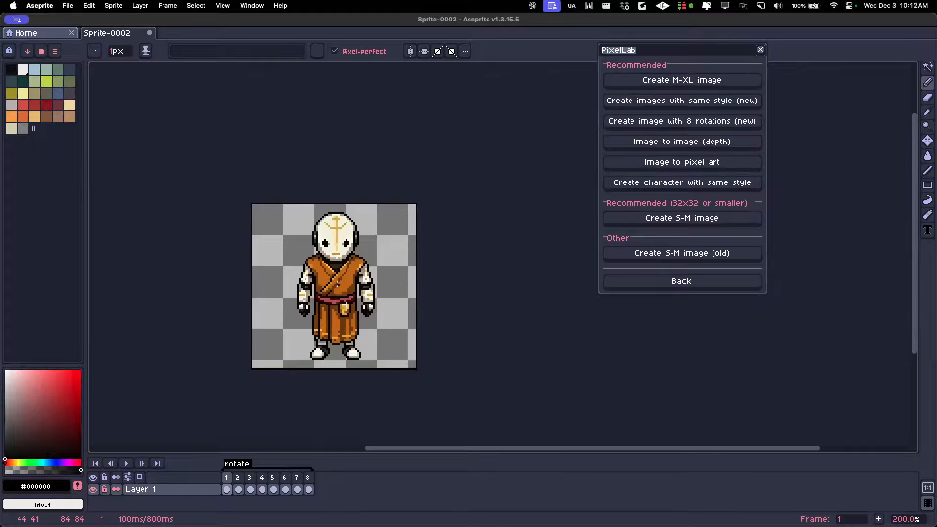
Preview the rotations as a packed sprite sheet, then cancel the export.
{"action": "key", "text": "super+e"}
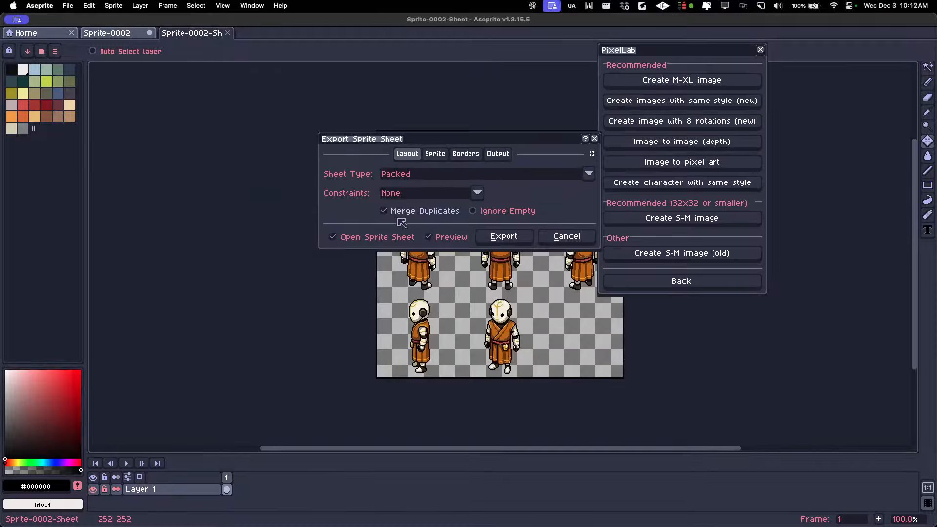
{"action": "left_click", "coordinate": [562, 238]}
{"action": "scroll", "coordinate": [298, 273], "scroll_direction": "up", "scroll_amount": 1}
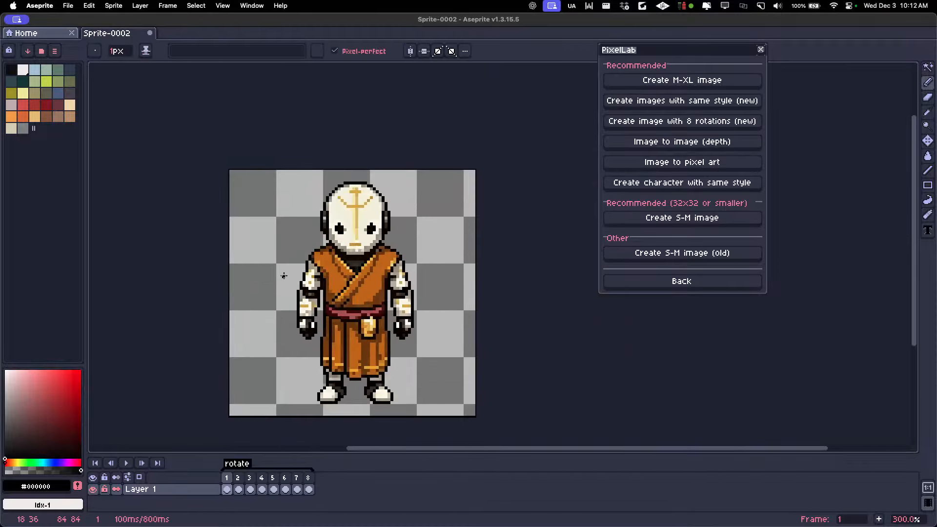
Open the sprite sheet export for the rotations with the Packed sheet type.
{"action": "left_click", "coordinate": [67, 6]}
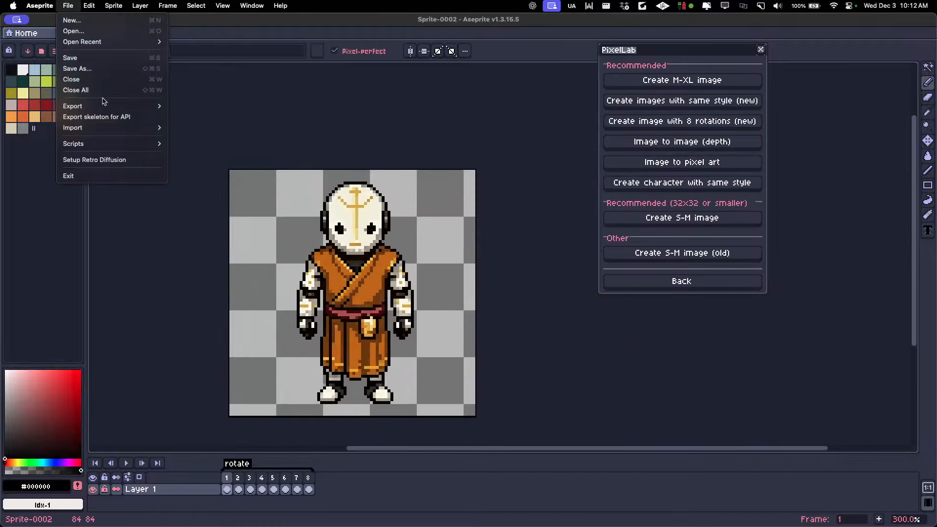
{"action": "mouse_move", "coordinate": [73, 107]}
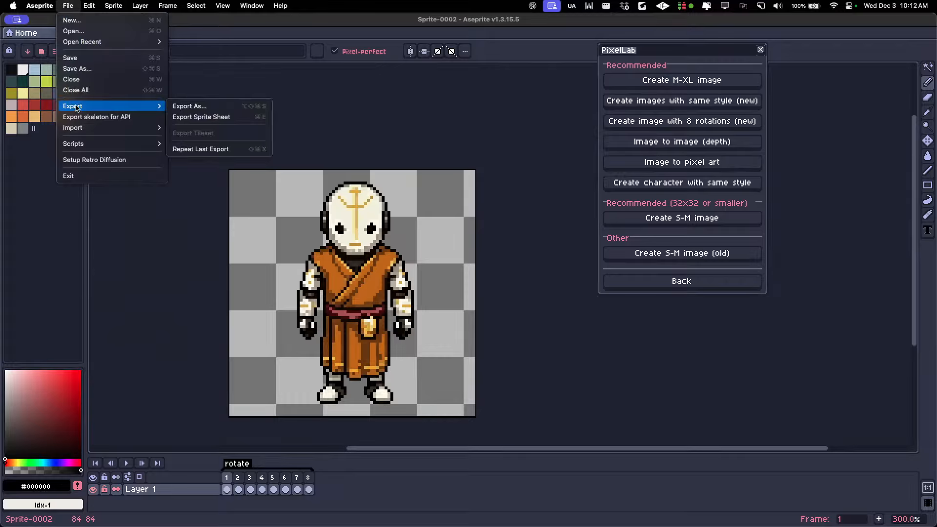
{"action": "left_click", "coordinate": [248, 121]}
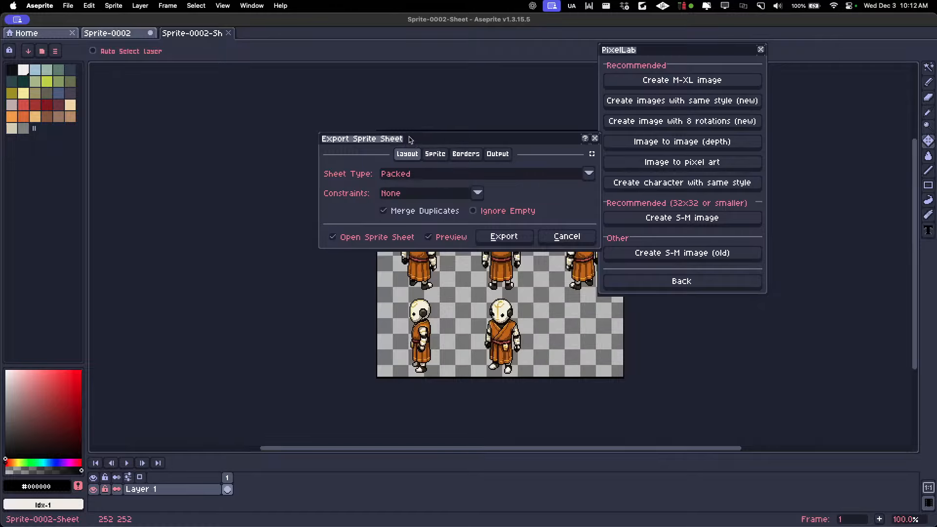
{"action": "left_click_drag", "start_coordinate": [410, 141], "coordinate": [391, 140]}
{"action": "left_click", "coordinate": [391, 175]}
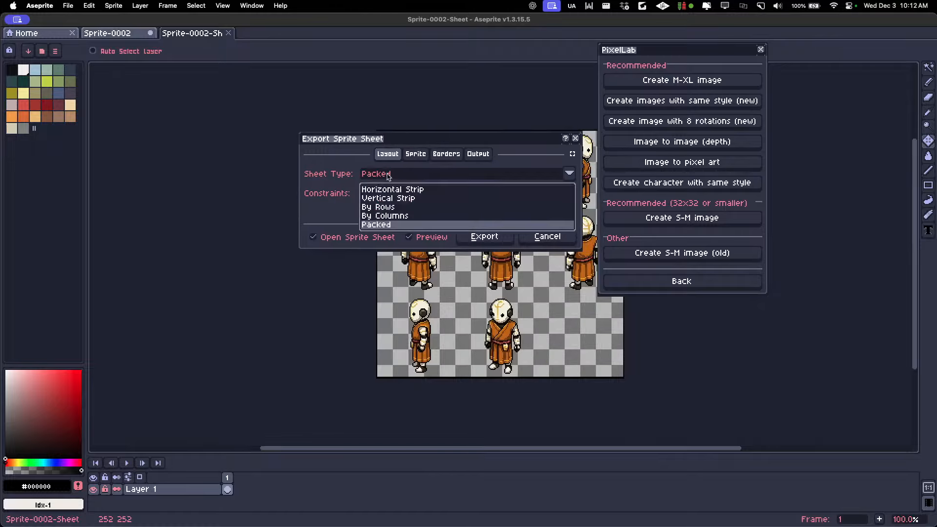
{"action": "left_click", "coordinate": [389, 225]}
Preview the sprite sheet as a horizontal strip and as a vertical strip.
{"action": "left_click", "coordinate": [400, 174]}
{"action": "left_click", "coordinate": [395, 190]}
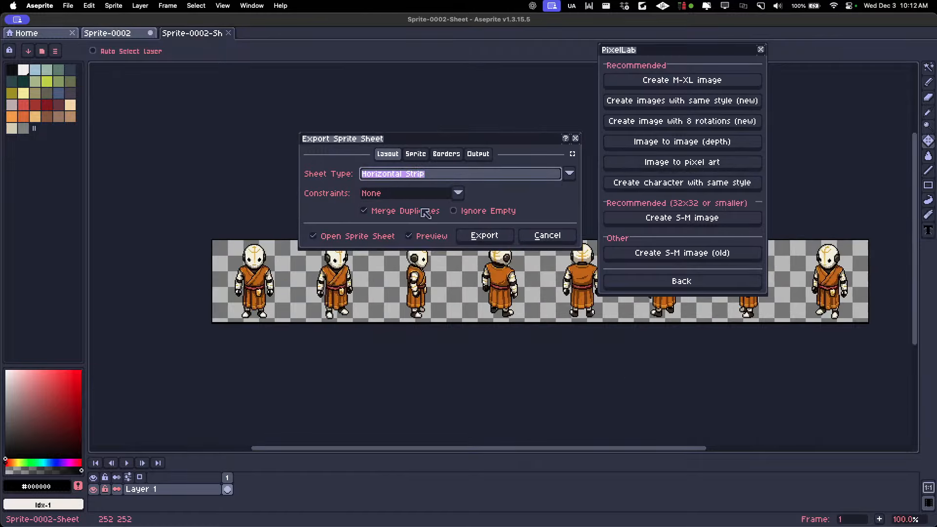
{"action": "left_click", "coordinate": [395, 175]}
{"action": "left_click", "coordinate": [390, 198]}
Set the sheet type back to Packed and export the sprite sheet, opening it as a new sprite.
{"action": "left_click", "coordinate": [392, 177]}
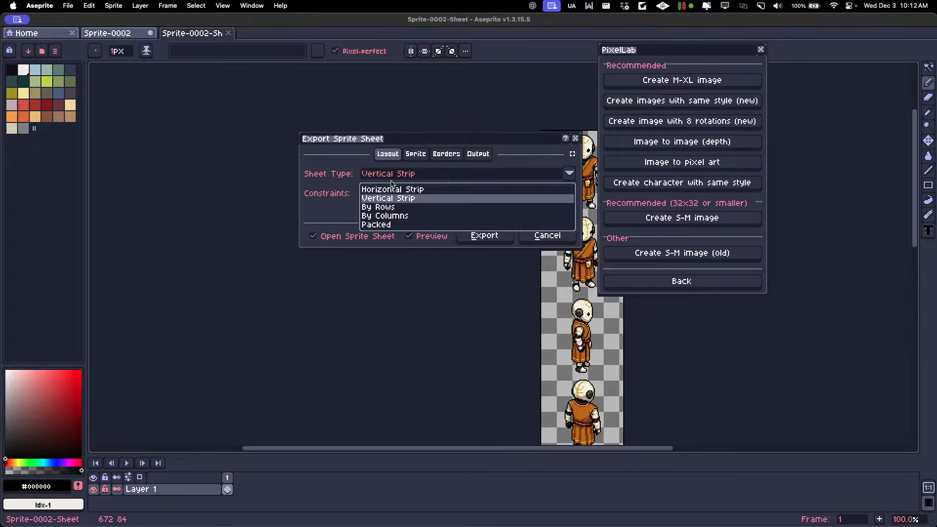
{"action": "left_click", "coordinate": [391, 225]}
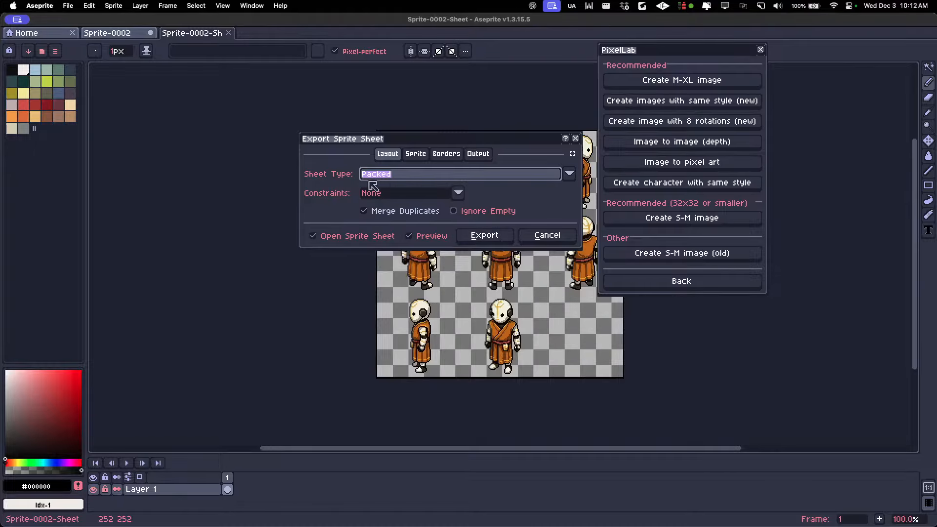
{"action": "left_click", "coordinate": [485, 237]}
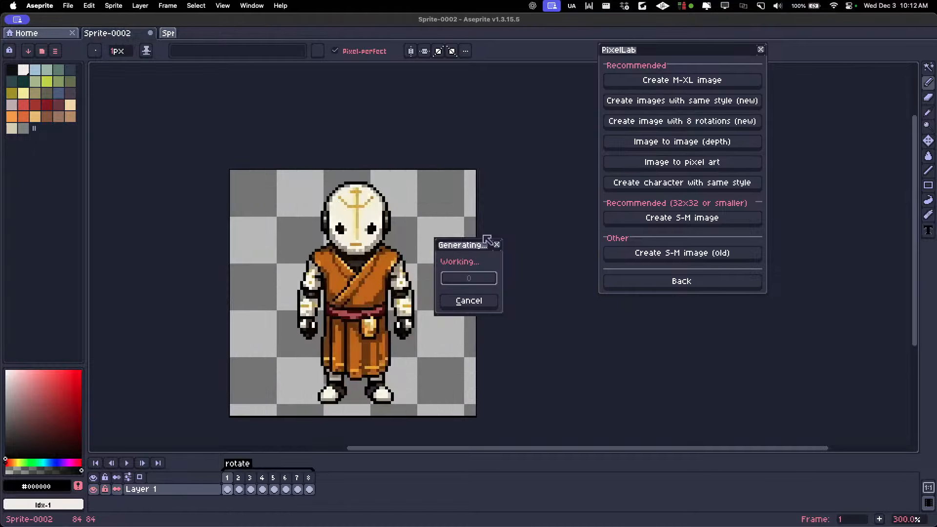
Quantize the exported sprite sheet with PixelLab's Reduce colors tool, using the Auto method and no dithering.
{"action": "scroll", "coordinate": [455, 238], "scroll_direction": "down", "scroll_amount": 1}
{"action": "scroll", "coordinate": [458, 241], "scroll_direction": "up", "scroll_amount": 1}
{"action": "left_click_drag", "start_coordinate": [514, 230], "coordinate": [401, 230]}
{"action": "scroll", "coordinate": [507, 177], "scroll_direction": "up", "scroll_amount": 1}
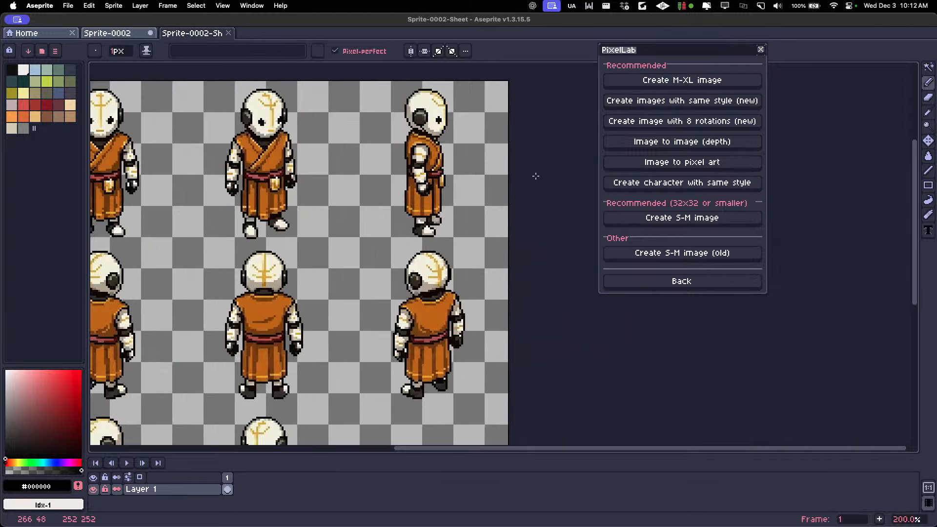
{"action": "scroll", "coordinate": [479, 207], "scroll_direction": "down", "scroll_amount": 1}
{"action": "left_click", "coordinate": [679, 281]}
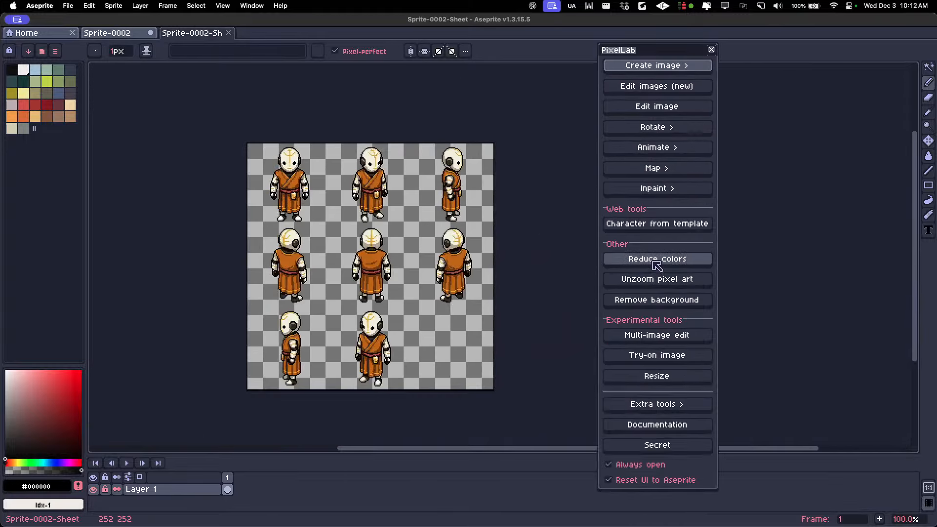
{"action": "left_click", "coordinate": [654, 259]}
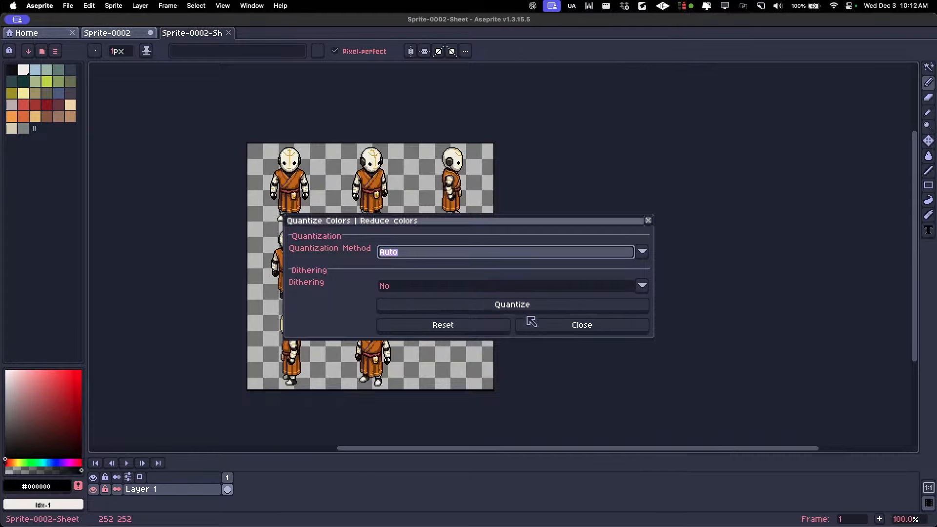
{"action": "left_click", "coordinate": [431, 256]}
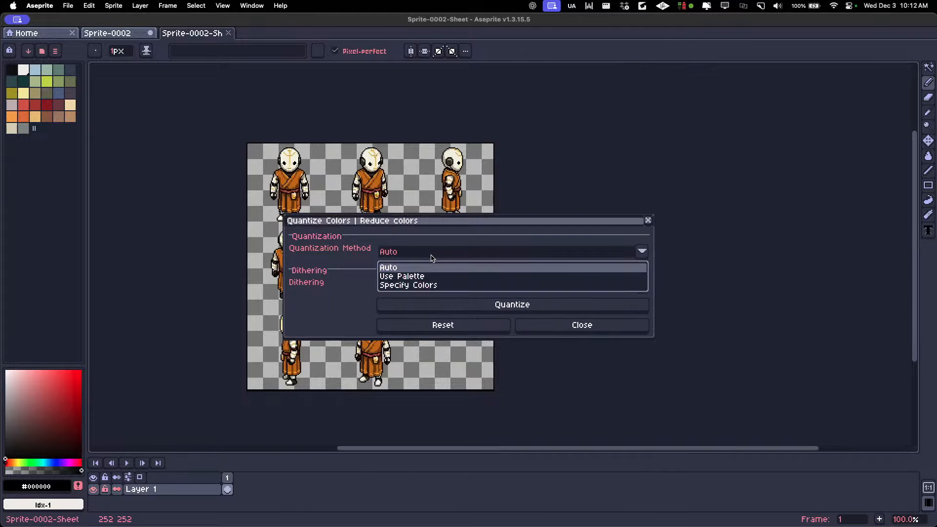
{"action": "left_click", "coordinate": [415, 268]}
{"action": "left_click", "coordinate": [441, 301]}
{"action": "left_click", "coordinate": [445, 303]}
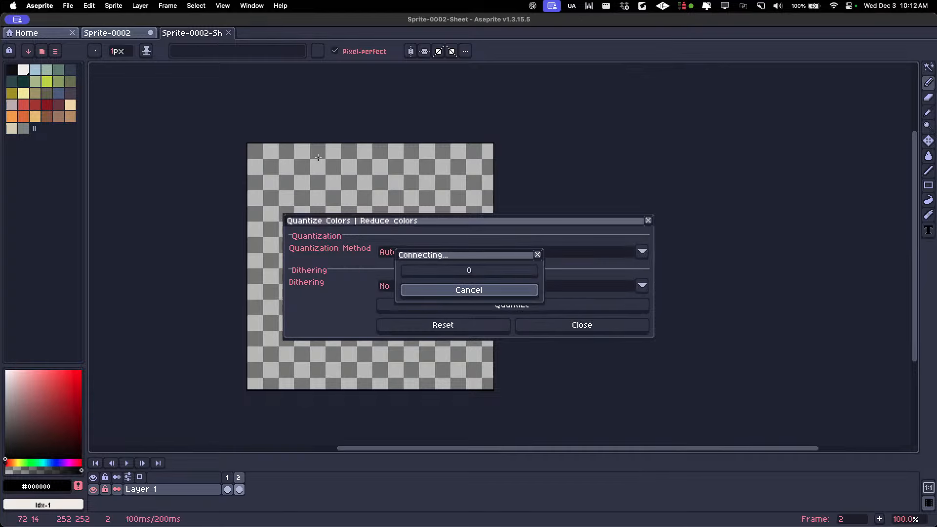
Compare the auto-quantized sheet in frame 2 with the original in frame 1, checking the sprites up close.
{"action": "left_click_drag", "start_coordinate": [346, 222], "coordinate": [683, 173]}
{"action": "key", "text": "Left"}
{"action": "key", "text": "Right"}
{"action": "key", "text": "Left"}
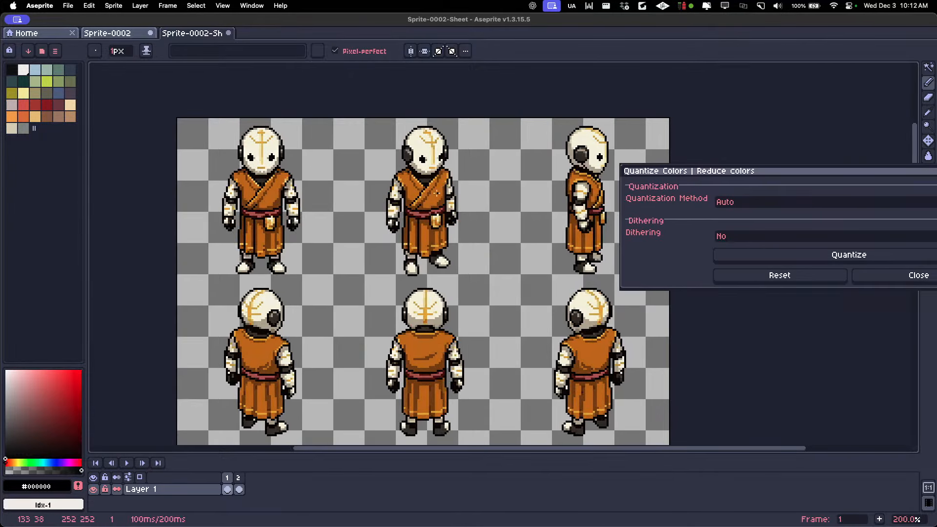
{"action": "key", "text": "Right"}
{"action": "scroll", "coordinate": [421, 198], "scroll_direction": "down", "scroll_amount": 1}
{"action": "scroll", "coordinate": [449, 282], "scroll_direction": "up", "scroll_amount": 1}
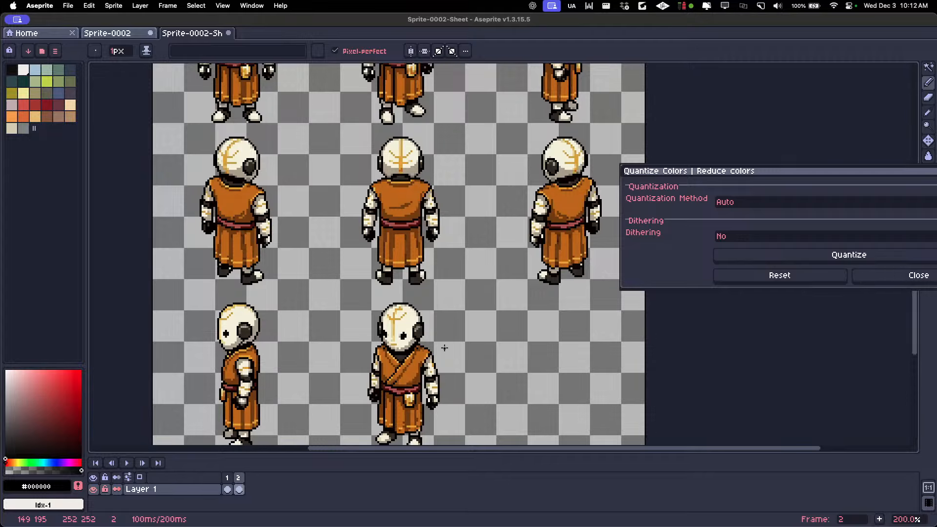
{"action": "scroll", "coordinate": [434, 332], "scroll_direction": "down", "scroll_amount": 1}
{"action": "scroll", "coordinate": [435, 332], "scroll_direction": "up", "scroll_amount": 1}
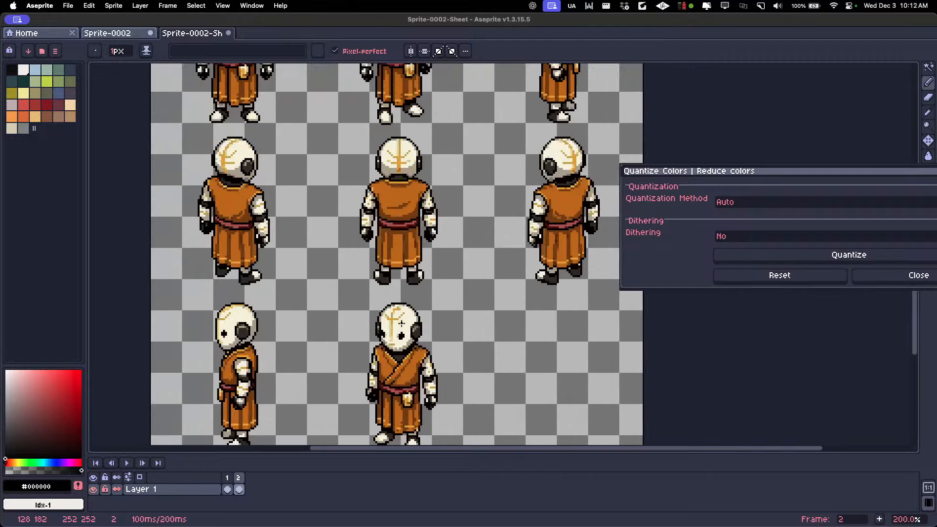
{"action": "scroll", "coordinate": [434, 332], "scroll_direction": "down", "scroll_amount": 2}
{"action": "scroll", "coordinate": [97, 67], "scroll_direction": "up", "scroll_amount": 1}
{"action": "left_click", "coordinate": [56, 51]}
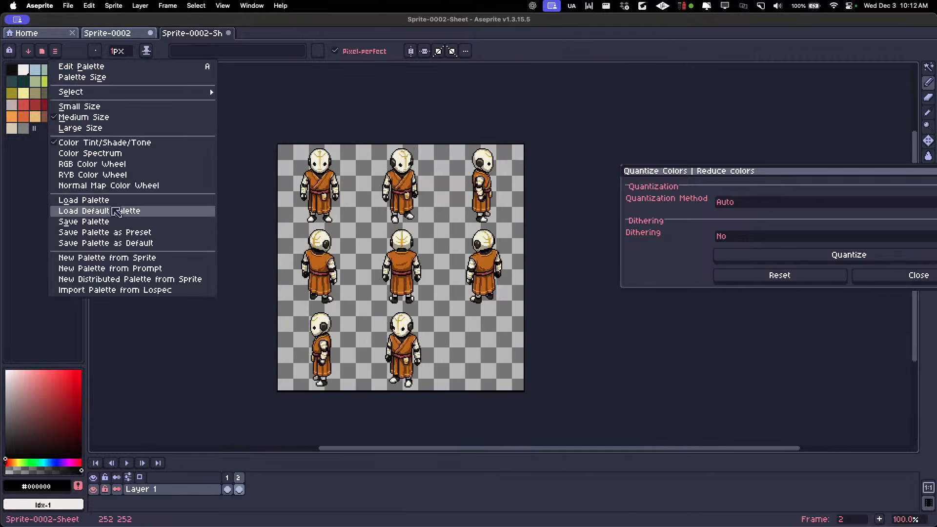
{"action": "left_click", "coordinate": [237, 229]}
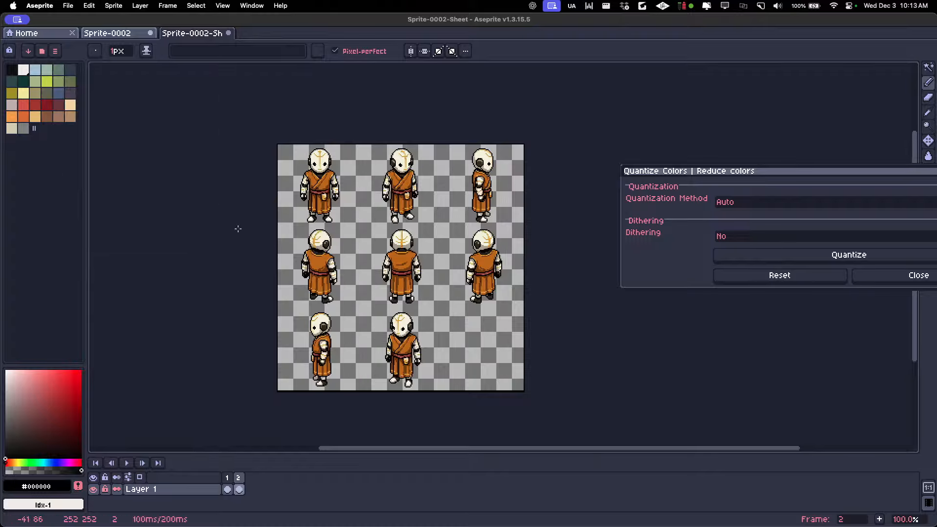
Restart Reduce colors on frame 1 and quantize it with the Use Palette method, the current palette and no dithering.
{"action": "left_click", "coordinate": [864, 278]}
{"action": "left_click", "coordinate": [667, 260]}
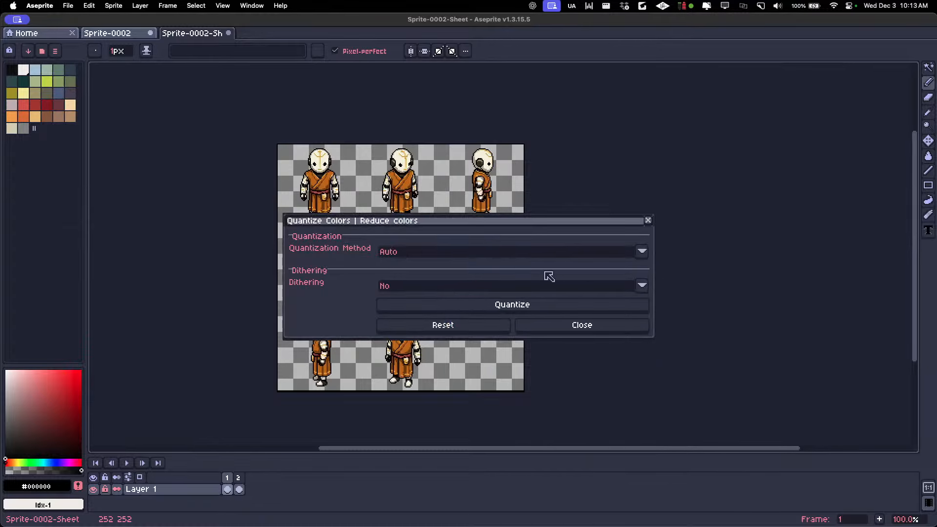
{"action": "left_click", "coordinate": [453, 254]}
{"action": "left_click", "coordinate": [421, 277]}
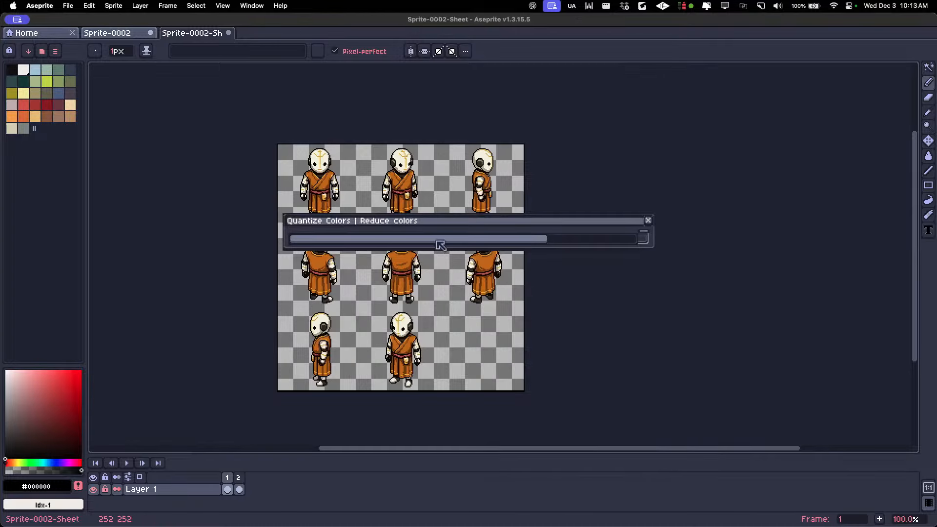
{"action": "left_click_drag", "start_coordinate": [653, 250], "coordinate": [862, 455]}
{"action": "left_click_drag", "start_coordinate": [639, 223], "coordinate": [501, 79]}
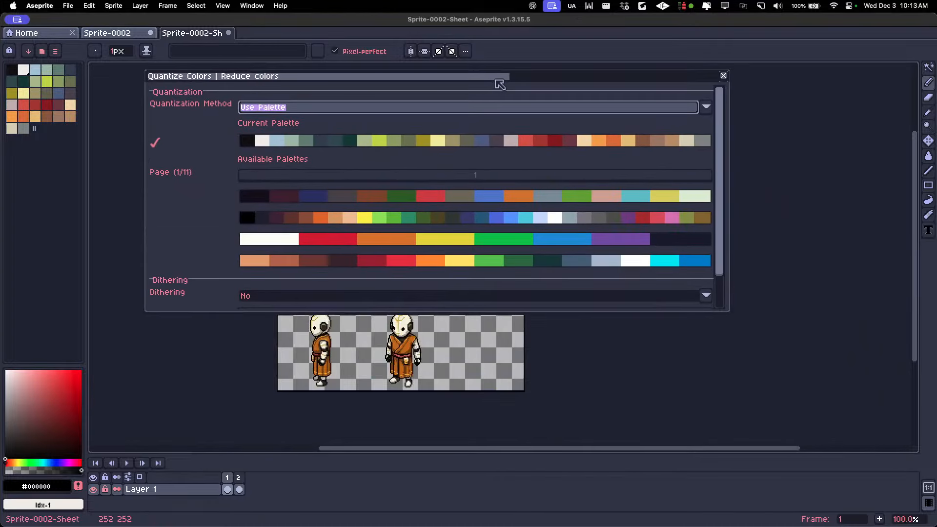
{"action": "scroll", "coordinate": [723, 170], "scroll_direction": "down", "scroll_amount": 3}
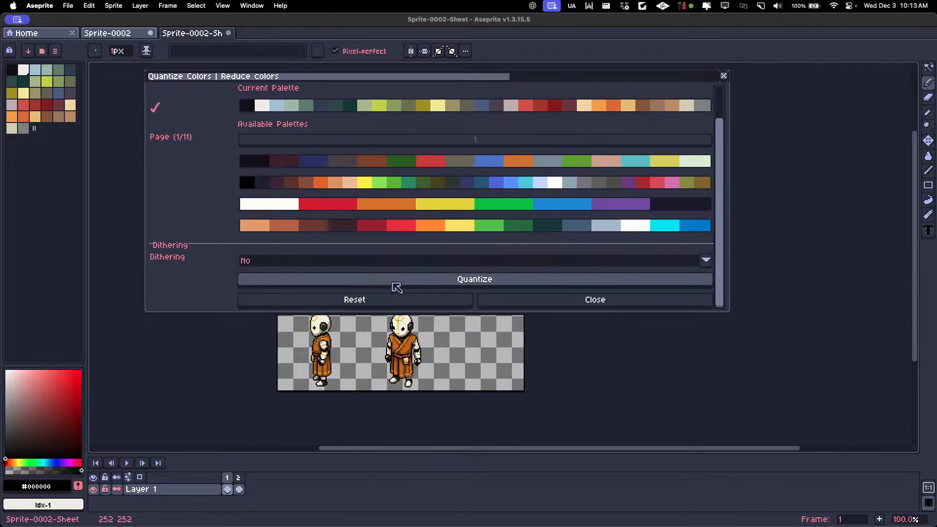
{"action": "left_click", "coordinate": [395, 282]}
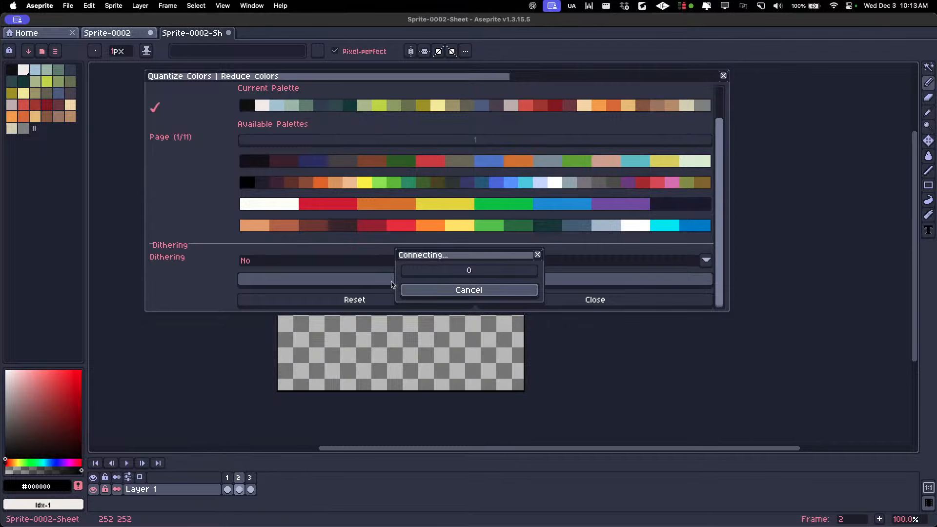
Examine the palette-quantized sprites in frame 2 and close the color reduction settings.
{"action": "left_click_drag", "start_coordinate": [424, 84], "coordinate": [757, 296]}
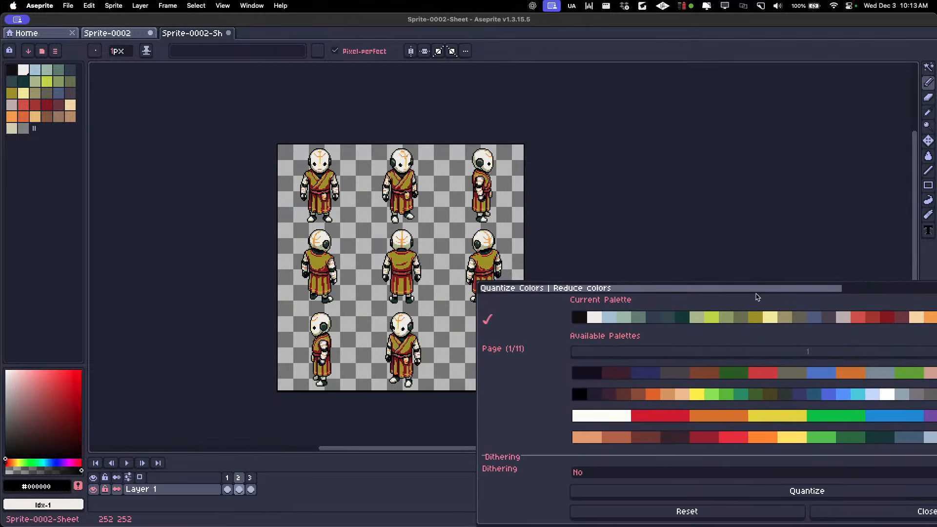
{"action": "left_click", "coordinate": [238, 478]}
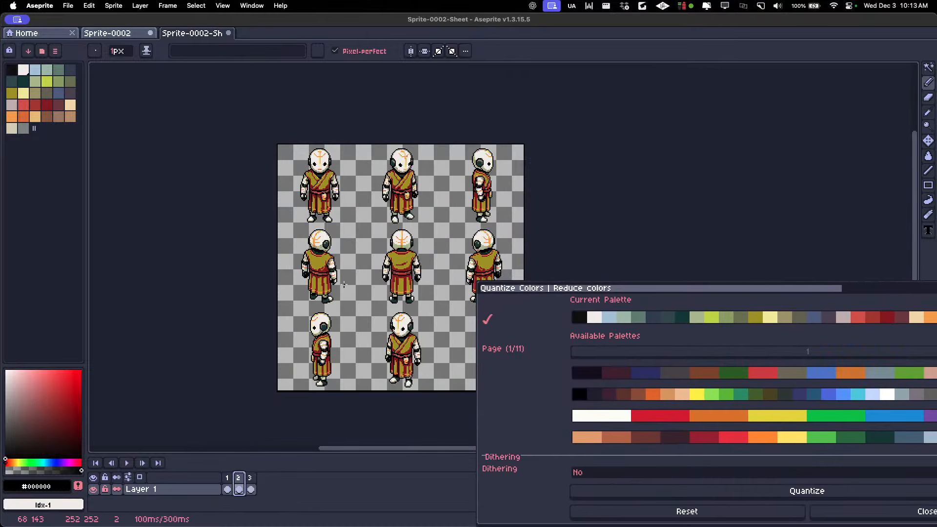
{"action": "scroll", "coordinate": [344, 284], "scroll_direction": "up", "scroll_amount": 1}
{"action": "scroll", "coordinate": [344, 284], "scroll_direction": "down", "scroll_amount": 1}
{"action": "left_click_drag", "start_coordinate": [355, 280], "coordinate": [313, 278]}
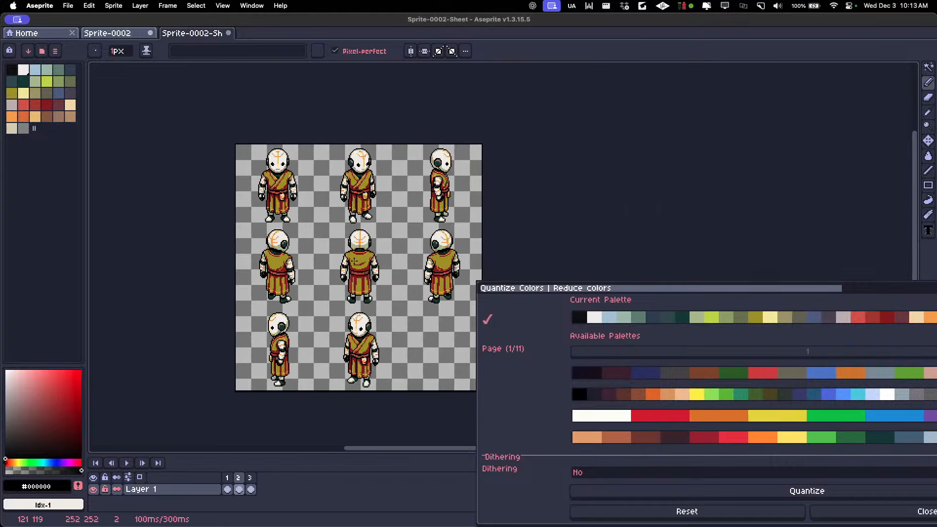
{"action": "left_click_drag", "start_coordinate": [618, 289], "coordinate": [480, 124]}
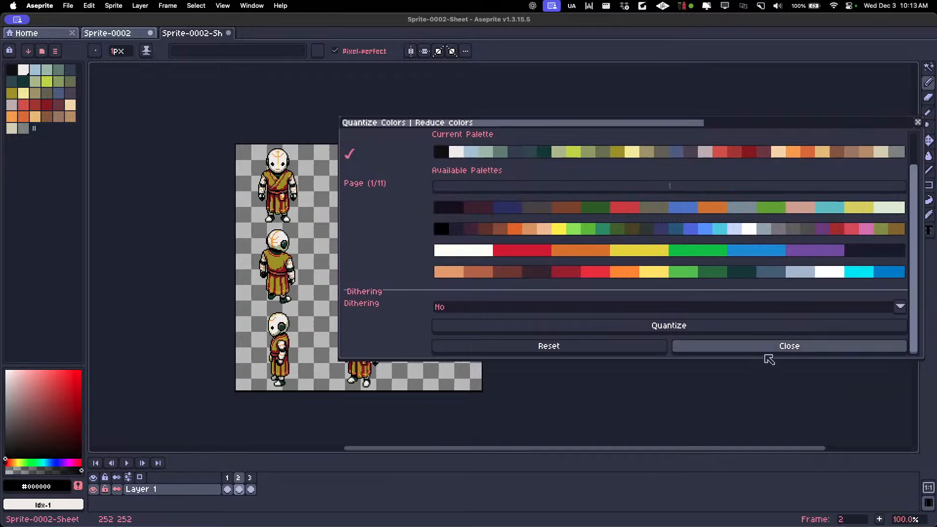
{"action": "left_click", "coordinate": [767, 347]}
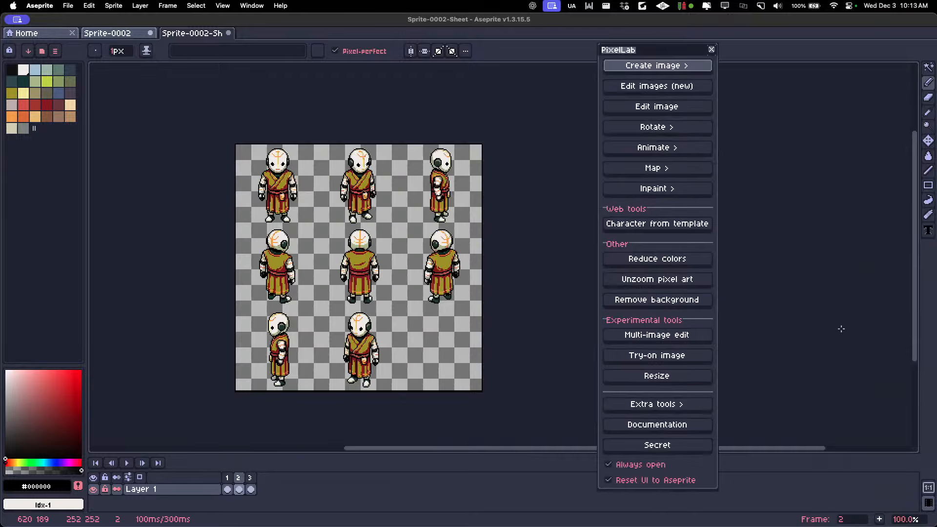
Quantize the original sheet in frame 1 with the Specify Colors method, 15 colors and no dithering.
{"action": "left_click", "coordinate": [648, 261]}
{"action": "left_click", "coordinate": [495, 248]}
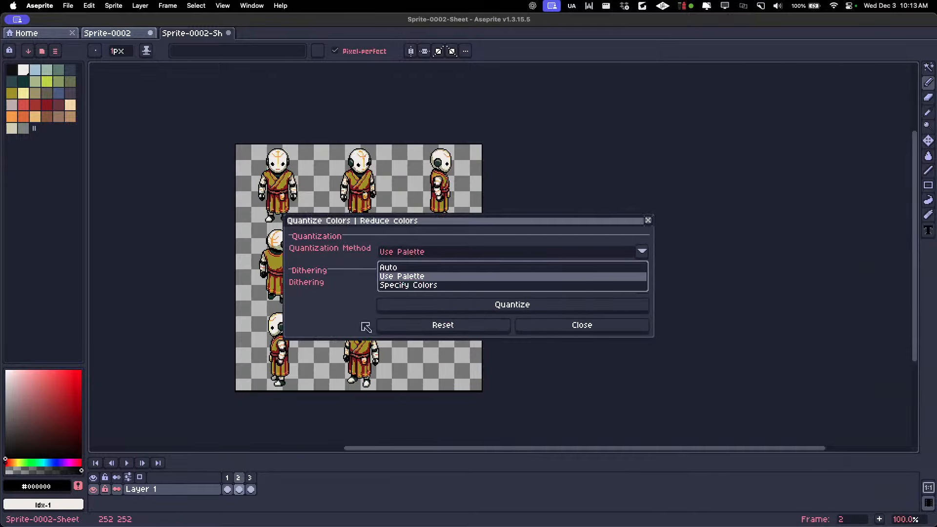
{"action": "left_click", "coordinate": [420, 286]}
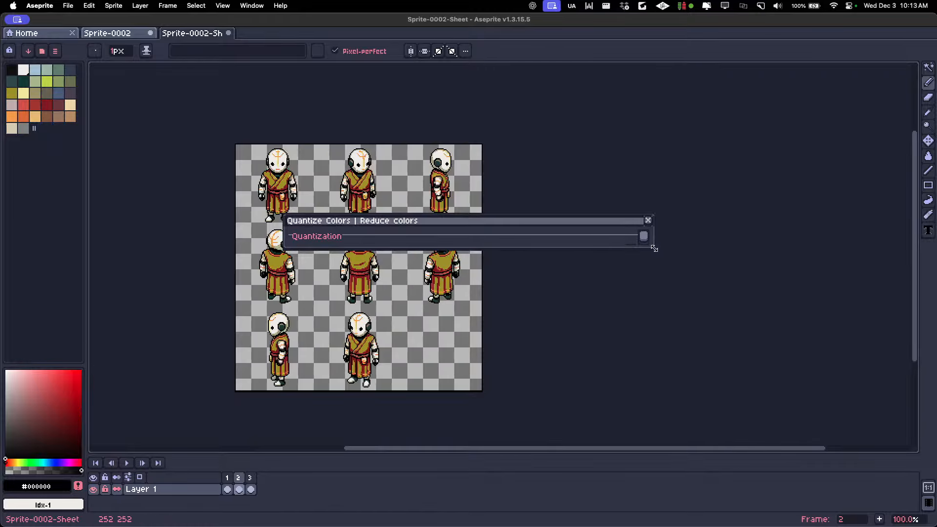
{"action": "left_click_drag", "start_coordinate": [651, 246], "coordinate": [697, 427]}
{"action": "left_click_drag", "start_coordinate": [538, 224], "coordinate": [582, 110]}
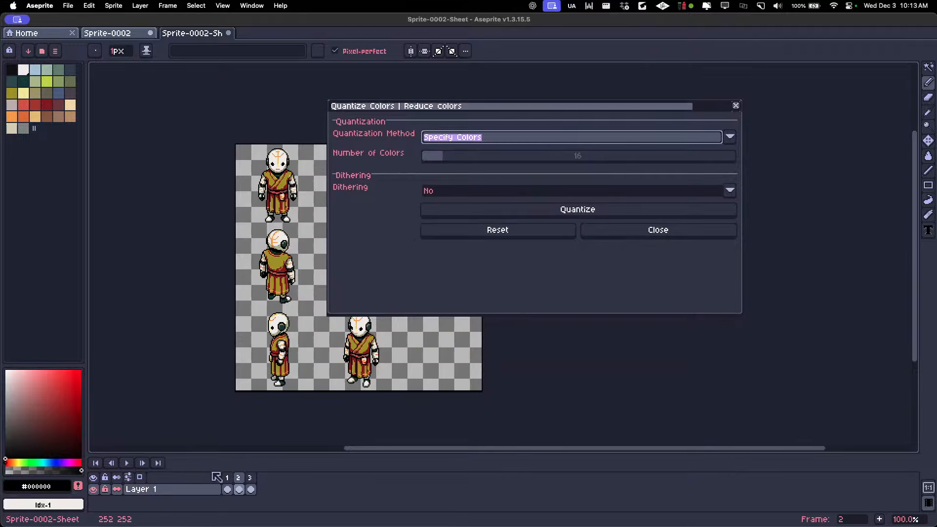
{"action": "left_click", "coordinate": [227, 477]}
{"action": "left_click", "coordinate": [514, 135]}
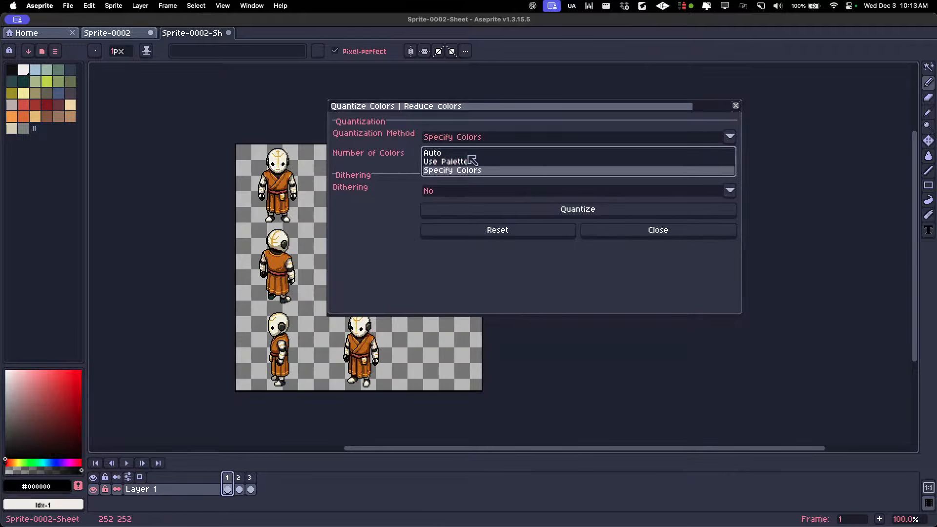
{"action": "left_click", "coordinate": [479, 131]}
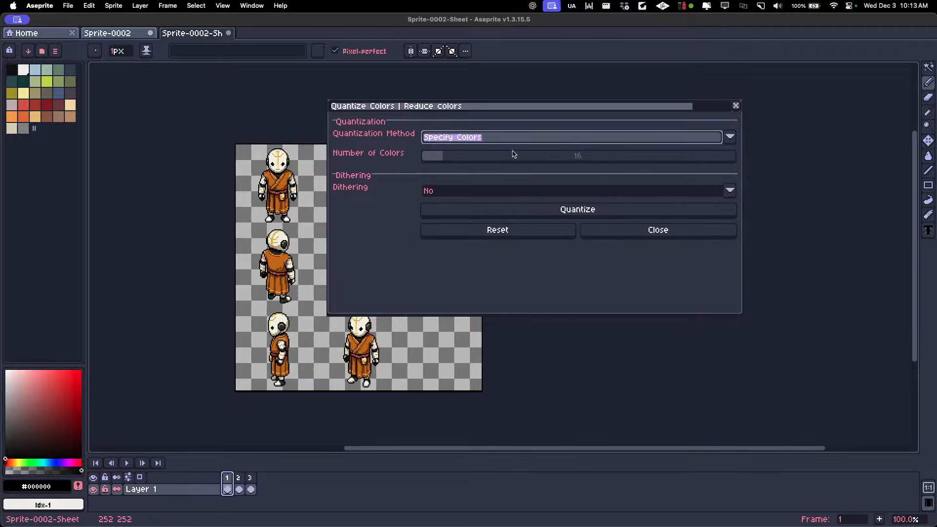
{"action": "left_click_drag", "start_coordinate": [460, 157], "coordinate": [450, 159]}
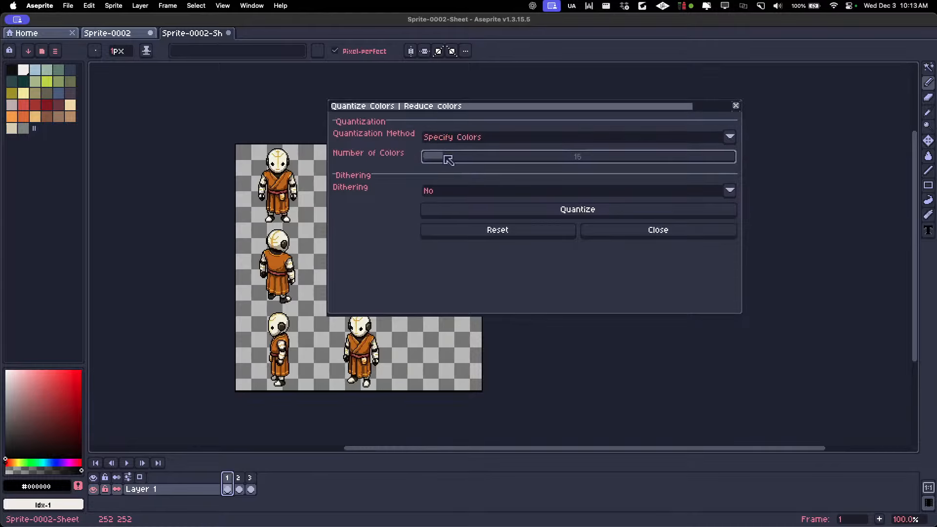
{"action": "left_click", "coordinate": [487, 208]}
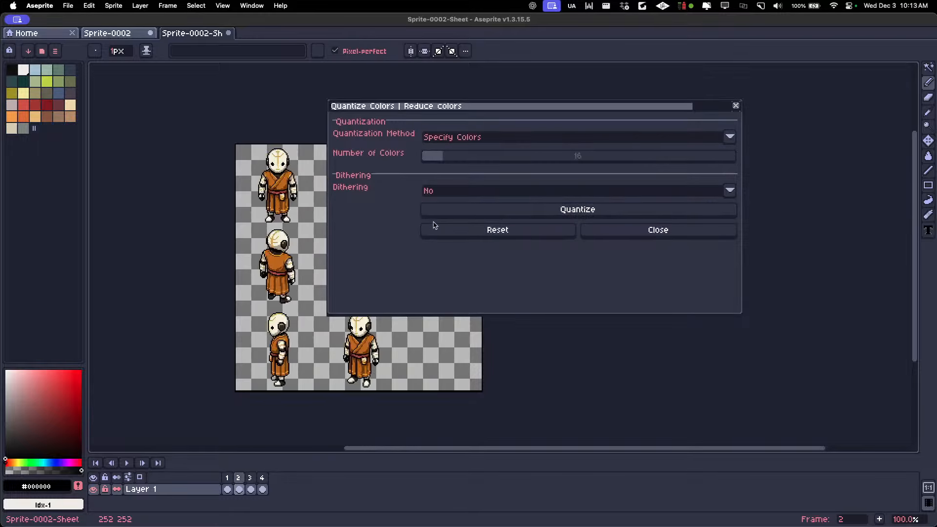
Move the color reduction settings aside and examine the quantized sprites in frame 2 up close.
{"action": "scroll", "coordinate": [268, 208], "scroll_direction": "up", "scroll_amount": 2}
{"action": "scroll", "coordinate": [268, 208], "scroll_direction": "down", "scroll_amount": 1}
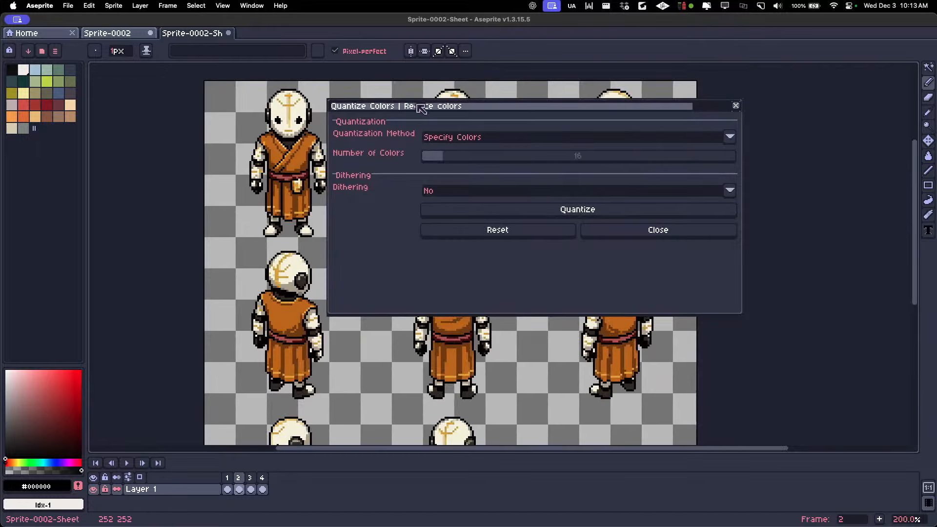
{"action": "left_click_drag", "start_coordinate": [417, 123], "coordinate": [659, 168]}
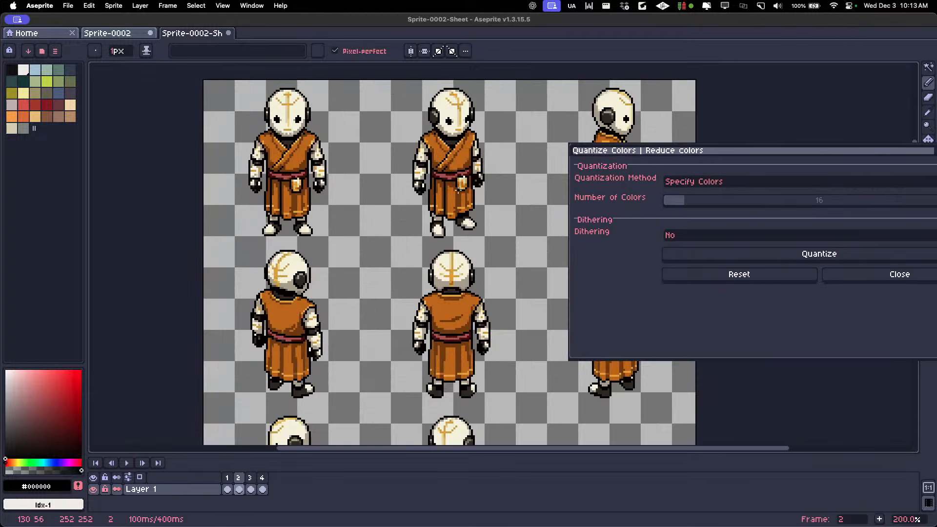
{"action": "left_click_drag", "start_coordinate": [458, 190], "coordinate": [361, 223]}
{"action": "scroll", "coordinate": [350, 176], "scroll_direction": "up", "scroll_amount": 2}
{"action": "scroll", "coordinate": [350, 176], "scroll_direction": "down", "scroll_amount": 2}
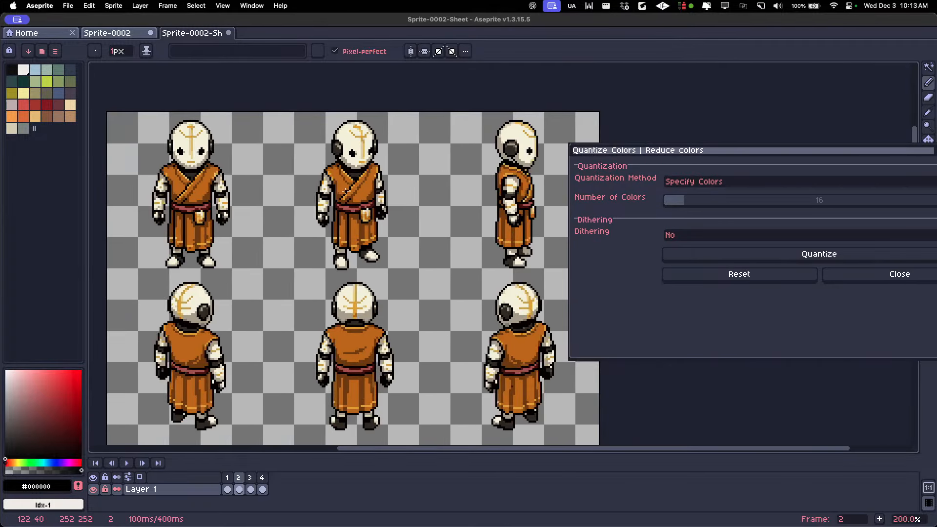
{"action": "scroll", "coordinate": [350, 170], "scroll_direction": "down", "scroll_amount": 1}
{"action": "scroll", "coordinate": [351, 191], "scroll_direction": "up", "scroll_amount": 4}
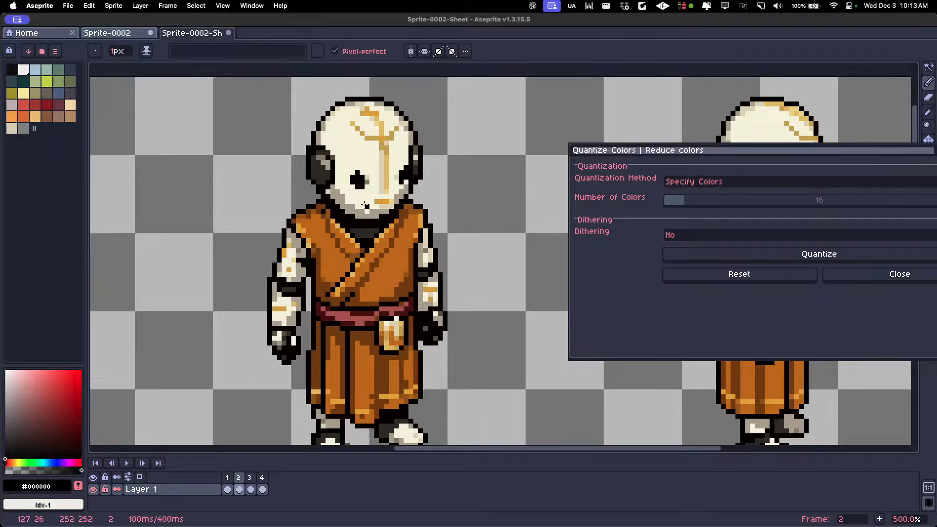
Sample the highlight and shading colors on the second sprite's chin in frame 2.
{"action": "left_click", "coordinate": [365, 209], "text": "alt"}
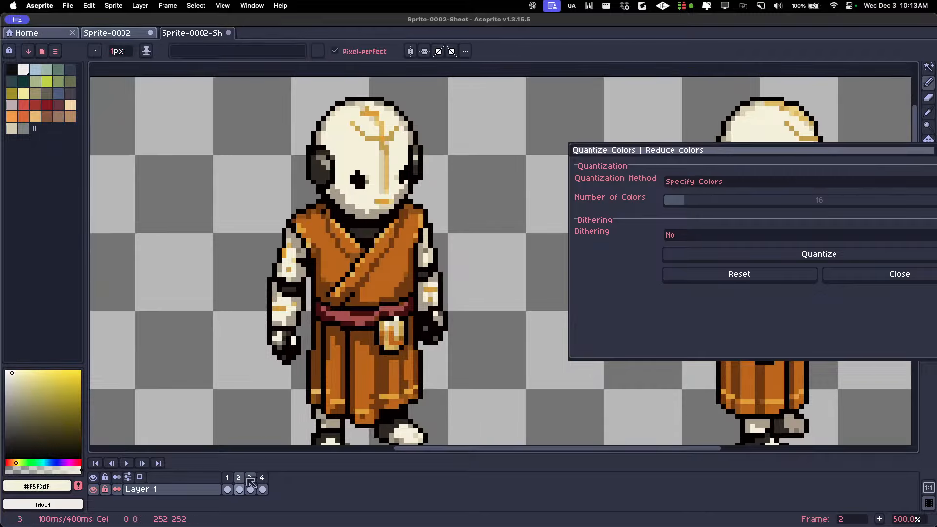
{"action": "key", "text": "i"}
{"action": "left_click", "coordinate": [367, 205], "text": "alt"}
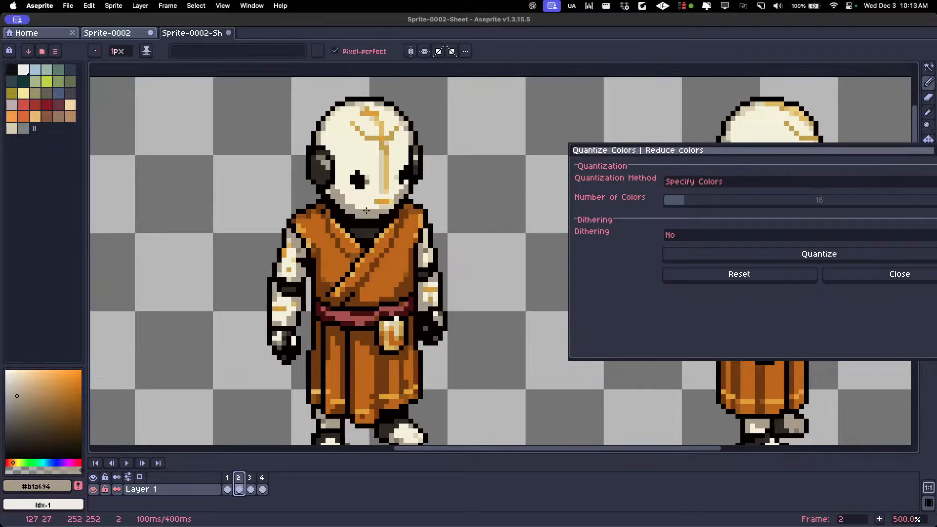
{"action": "scroll", "coordinate": [366, 210], "scroll_direction": "down", "scroll_amount": 5}
{"action": "scroll", "coordinate": [366, 210], "scroll_direction": "up", "scroll_amount": 2}
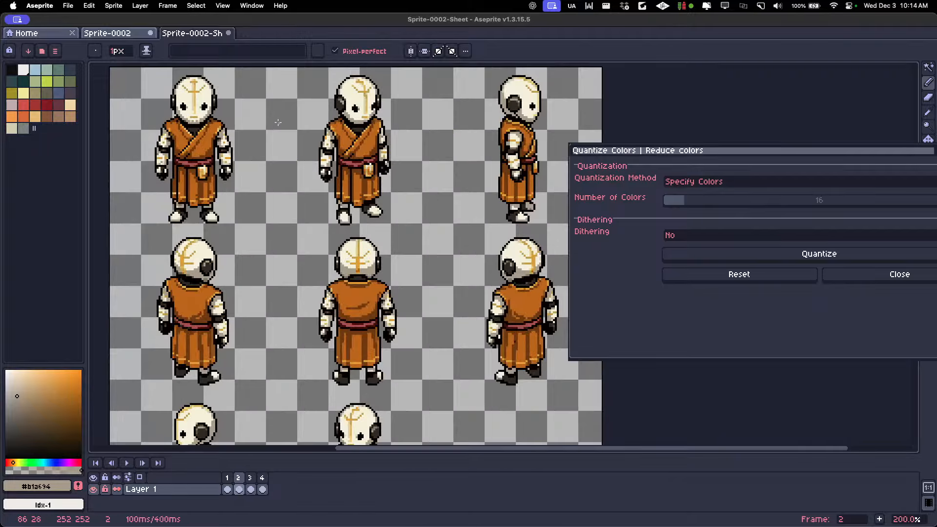
{"action": "scroll", "coordinate": [354, 218], "scroll_direction": "down", "scroll_amount": 1}
Compare the quantized sheet in frame 2 with the original rotation sprite in Sprite-0002.
{"action": "left_click", "coordinate": [133, 34]}
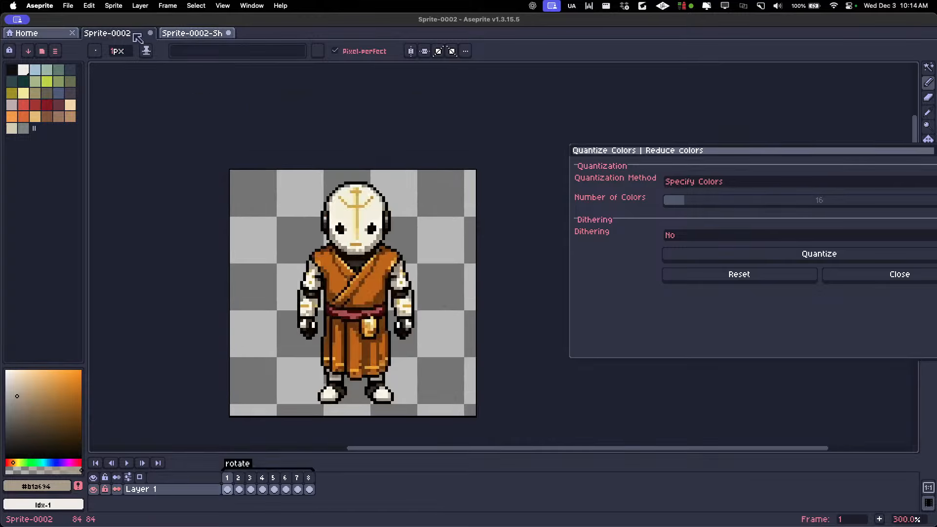
{"action": "left_click", "coordinate": [196, 33]}
{"action": "scroll", "coordinate": [306, 228], "scroll_direction": "up", "scroll_amount": 1}
{"action": "scroll", "coordinate": [281, 215], "scroll_direction": "down", "scroll_amount": 1}
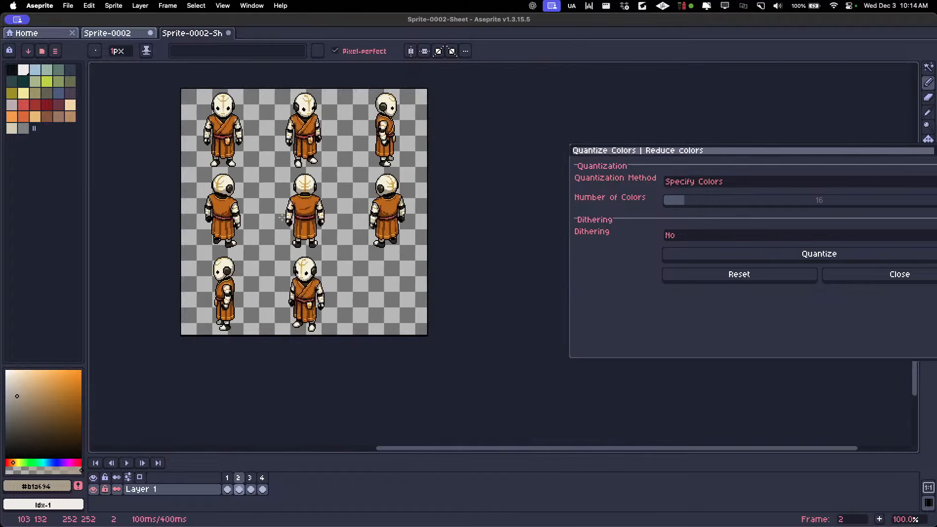
{"action": "scroll", "coordinate": [274, 194], "scroll_direction": "up", "scroll_amount": 1}
{"action": "scroll", "coordinate": [303, 209], "scroll_direction": "down", "scroll_amount": 1}
{"action": "left_click_drag", "start_coordinate": [343, 207], "coordinate": [352, 231]}
{"action": "scroll", "coordinate": [323, 222], "scroll_direction": "up", "scroll_amount": 1}
{"action": "scroll", "coordinate": [312, 190], "scroll_direction": "up", "scroll_amount": 1}
{"action": "scroll", "coordinate": [288, 208], "scroll_direction": "down", "scroll_amount": 2}
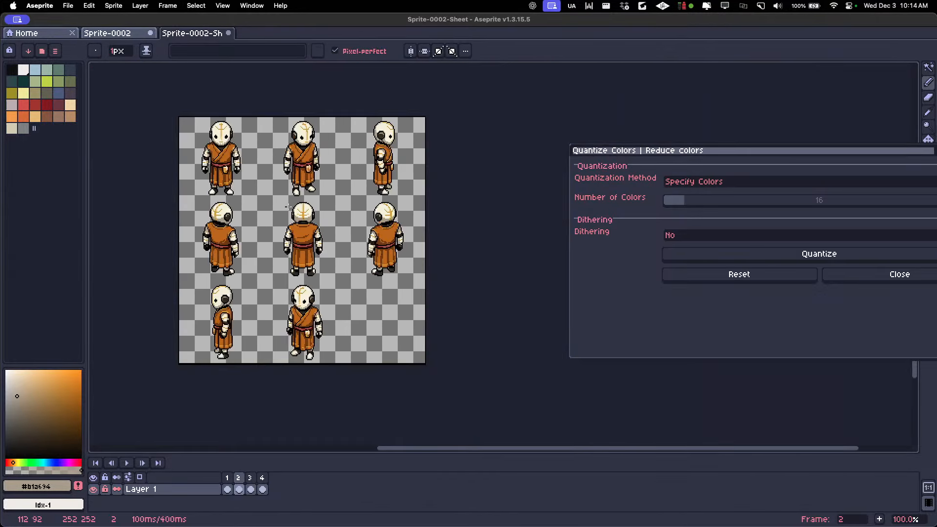
{"action": "left_click_drag", "start_coordinate": [334, 223], "coordinate": [360, 249]}
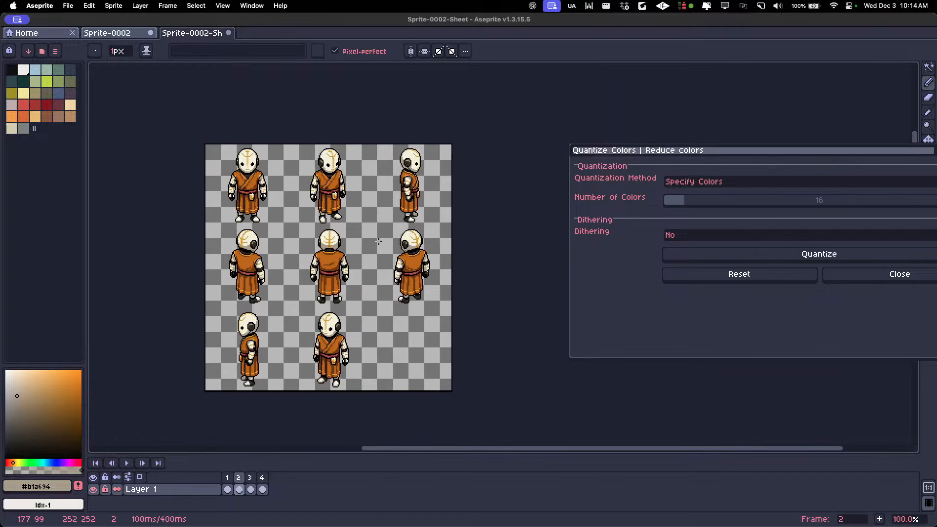
Import the quantized sheet as a sprite sheet by rows, with tiles 84 wide and 84 high.
{"action": "left_click", "coordinate": [68, 6]}
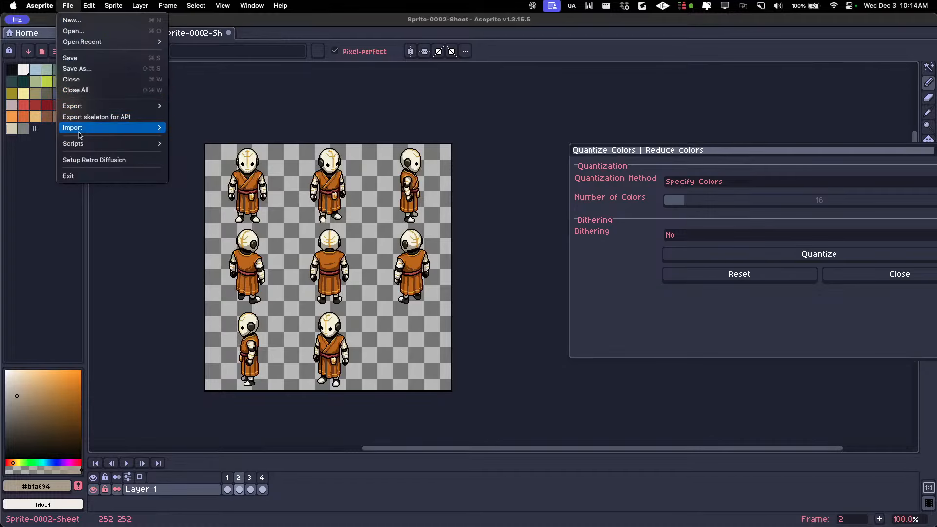
{"action": "mouse_move", "coordinate": [87, 131]}
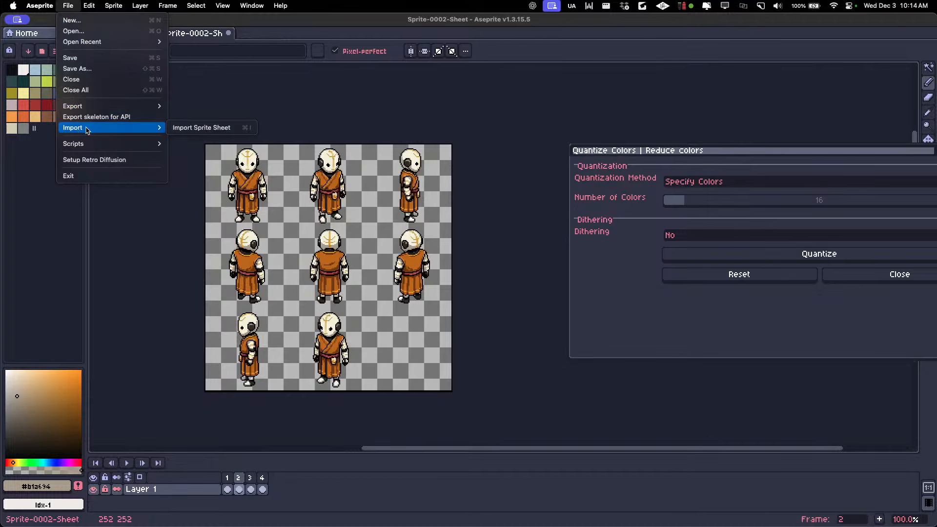
{"action": "left_click", "coordinate": [238, 130]}
{"action": "left_click", "coordinate": [586, 234]}
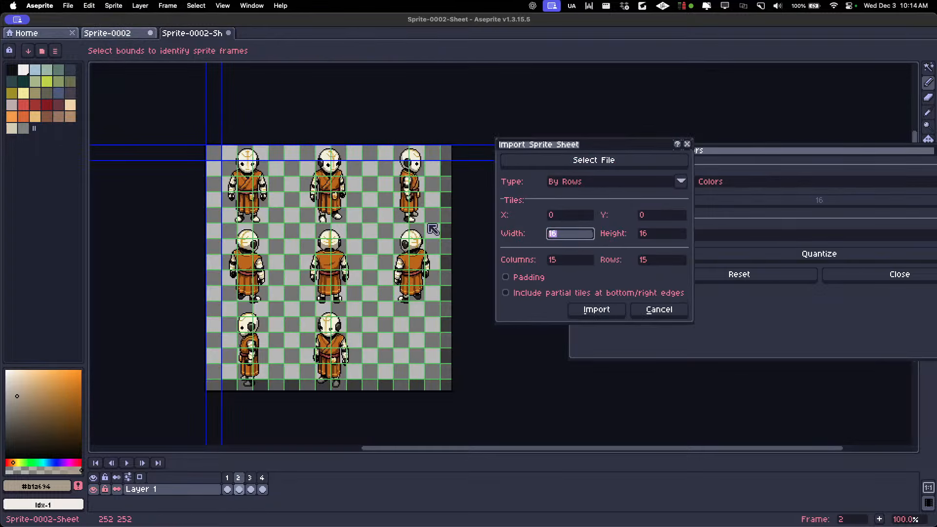
{"action": "type", "text": "84"}
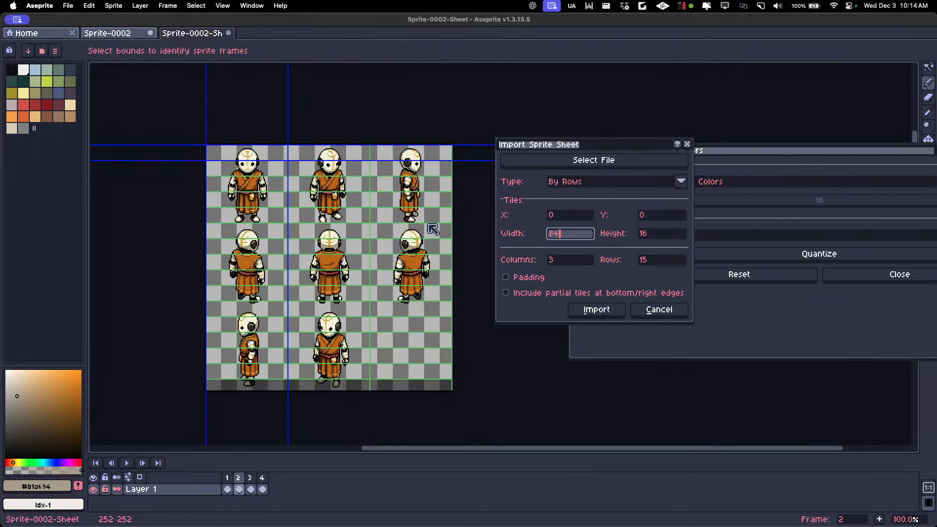
{"action": "key", "text": "Tab"}
{"action": "type", "text": "84"}
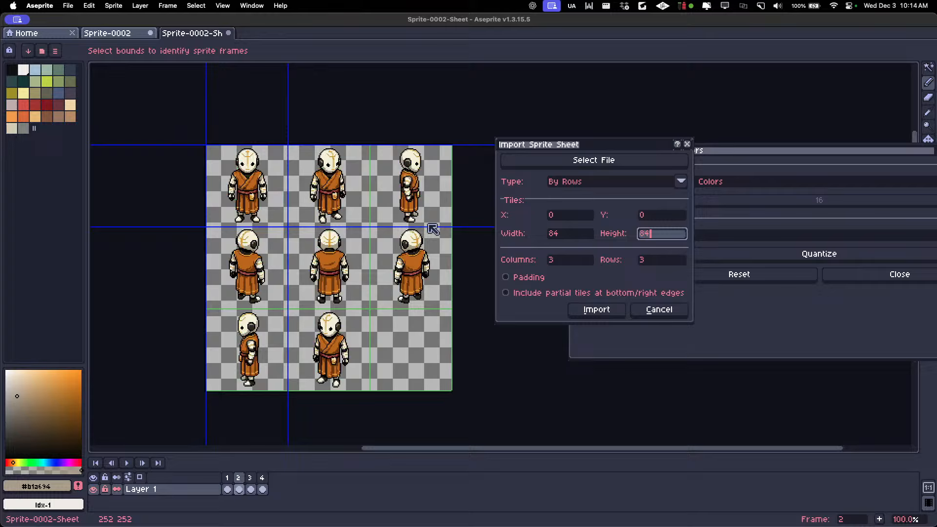
{"action": "left_click", "coordinate": [596, 311]}
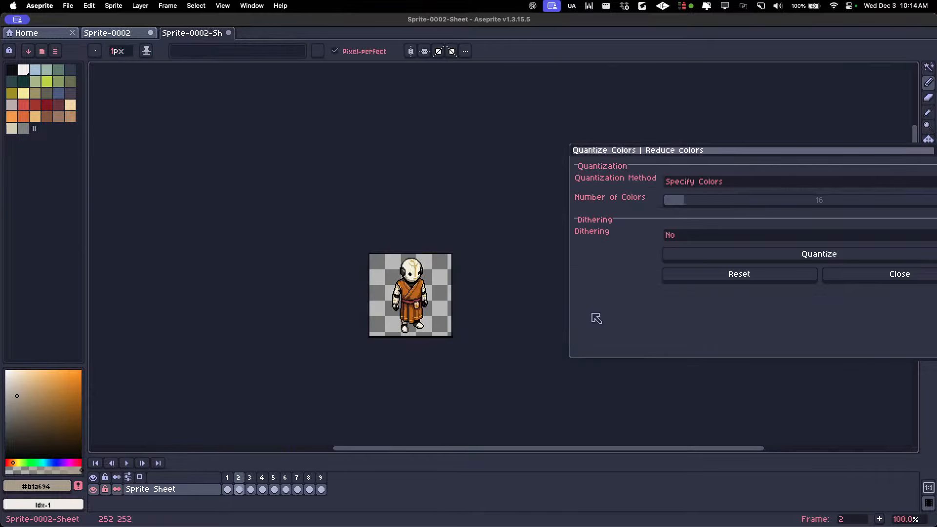
Step through the imported frames from frame 1 and delete the empty frame 9.
{"action": "left_click", "coordinate": [228, 478]}
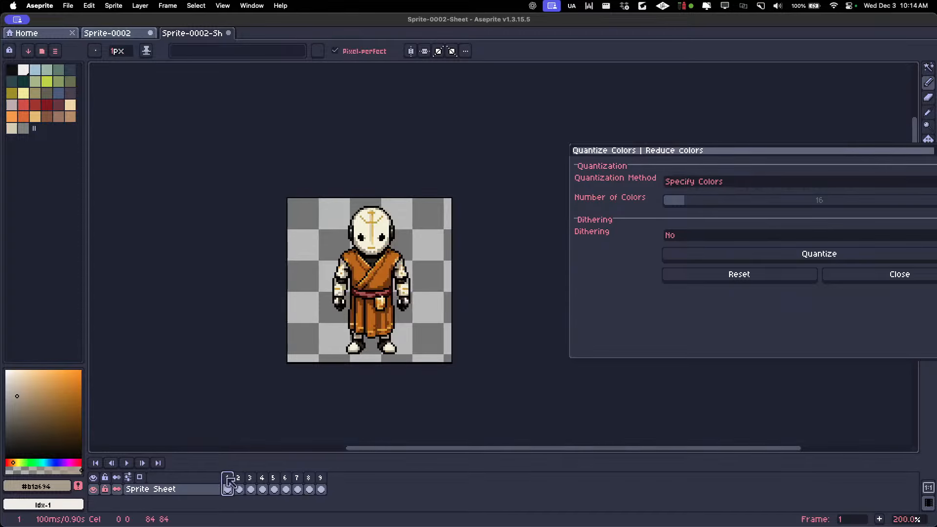
{"action": "key", "text": "Right"}
{"action": "key", "text": "Right"}
{"action": "key", "text": "Right"}
{"action": "key", "text": "Right"}
{"action": "key", "text": "Right"}
{"action": "key", "text": "Right"}
{"action": "key", "text": "Right"}
{"action": "key", "text": "Right"}
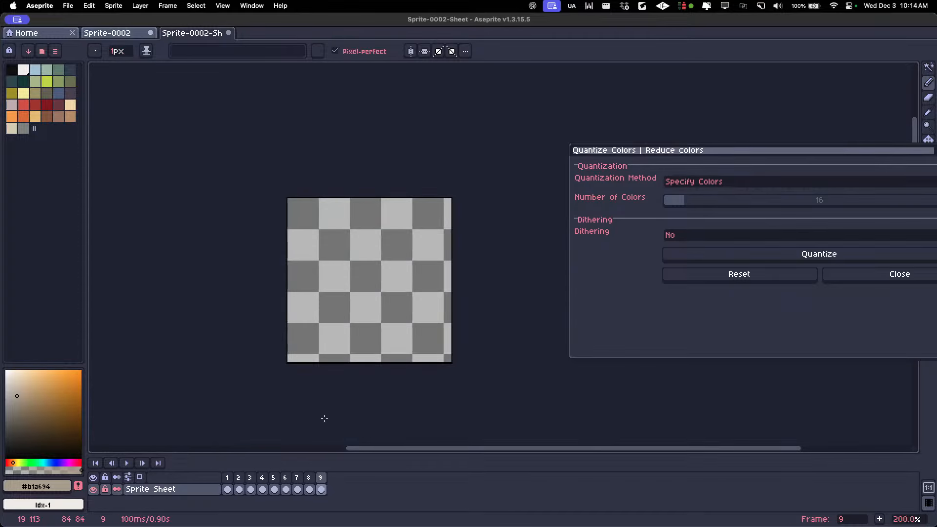
{"action": "key", "text": "Left"}
{"action": "left_click", "coordinate": [321, 479]}
{"action": "key", "text": "alt+c"}
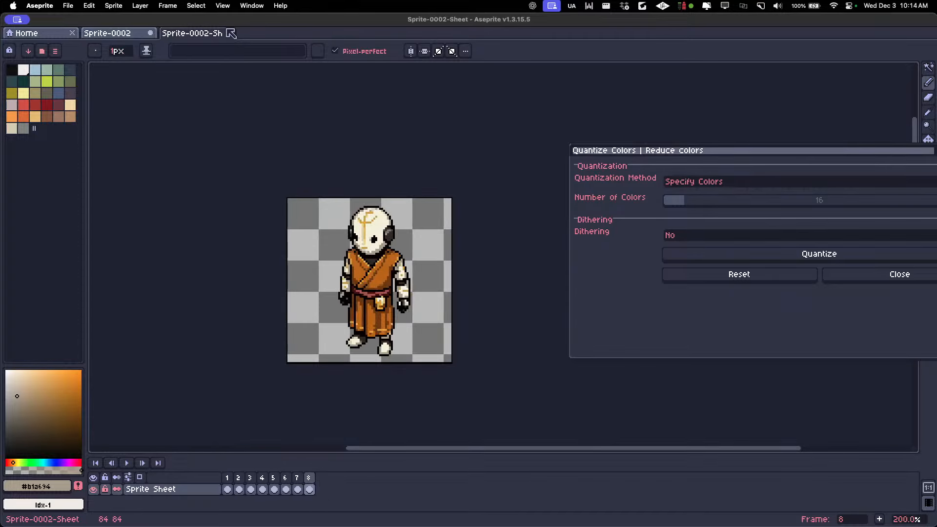
Examine the color-reduced front view in frame 1 of the imported sheet up close.
{"action": "scroll", "coordinate": [332, 257], "scroll_direction": "down", "scroll_amount": 1}
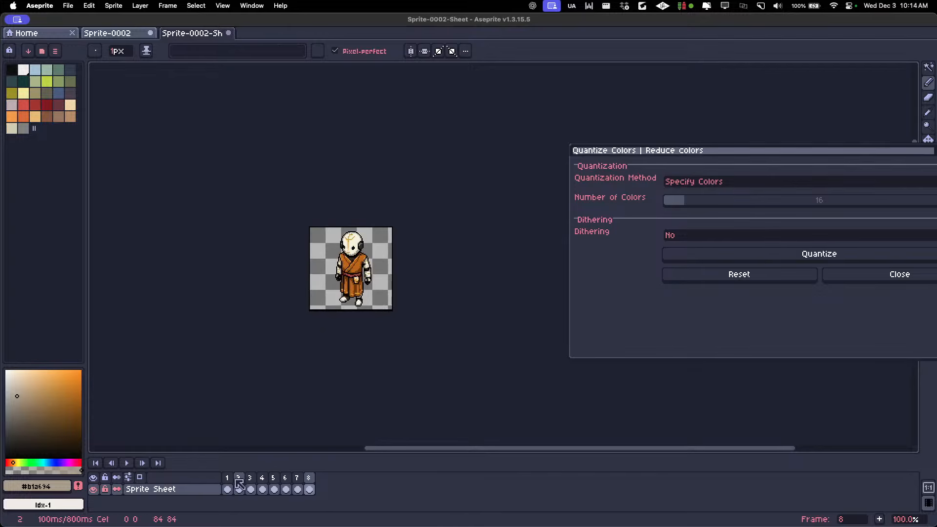
{"action": "left_click", "coordinate": [227, 489]}
{"action": "scroll", "coordinate": [377, 249], "scroll_direction": "up", "scroll_amount": 1}
{"action": "scroll", "coordinate": [296, 303], "scroll_direction": "up", "scroll_amount": 1}
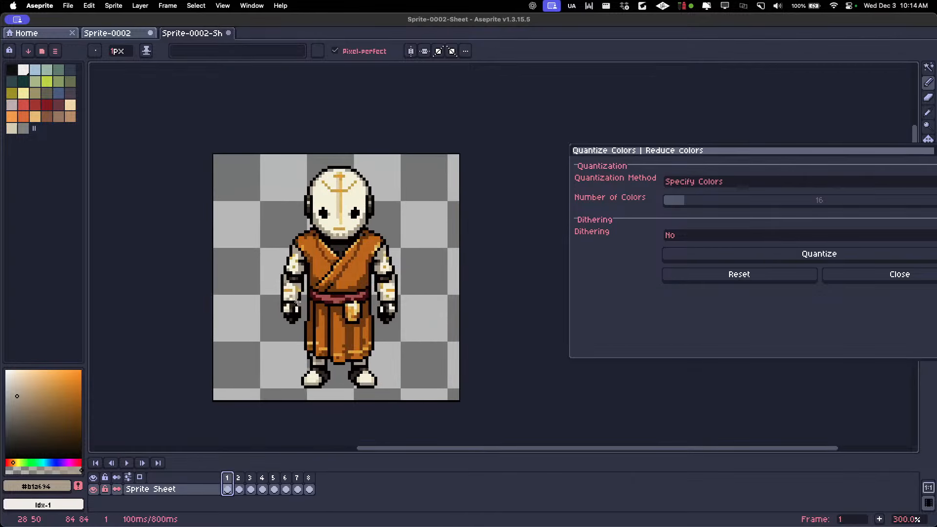
{"action": "left_click_drag", "start_coordinate": [351, 311], "coordinate": [359, 275]}
{"action": "scroll", "coordinate": [351, 275], "scroll_direction": "up", "scroll_amount": 1}
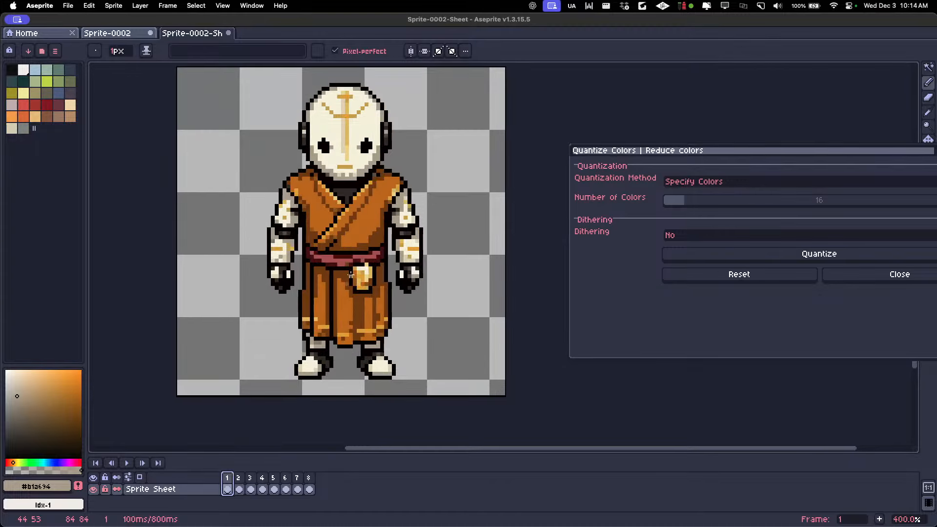
{"action": "scroll", "coordinate": [350, 275], "scroll_direction": "down", "scroll_amount": 1}
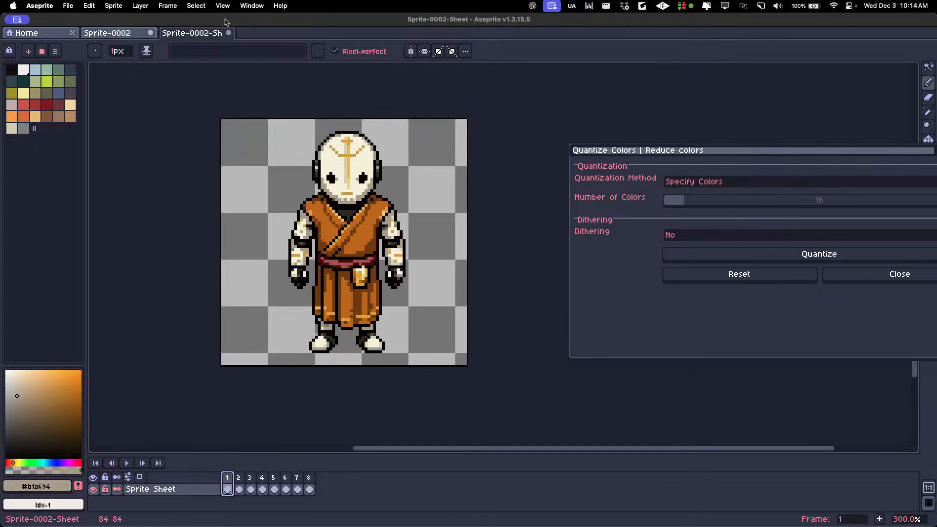
Close the color reduction settings and try to close the imported sheet.
{"action": "left_click_drag", "start_coordinate": [794, 165], "coordinate": [584, 147]}
{"action": "left_click_drag", "start_coordinate": [775, 341], "coordinate": [771, 283]}
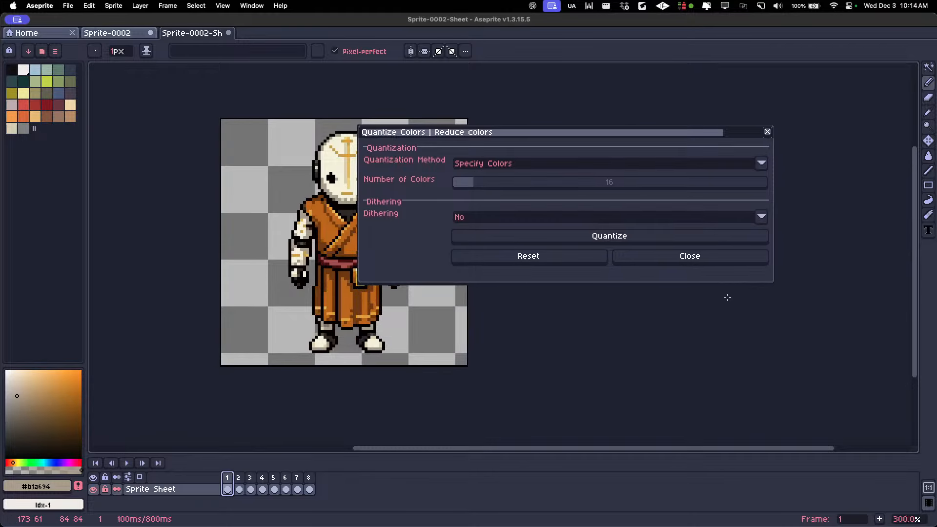
{"action": "left_click", "coordinate": [716, 260]}
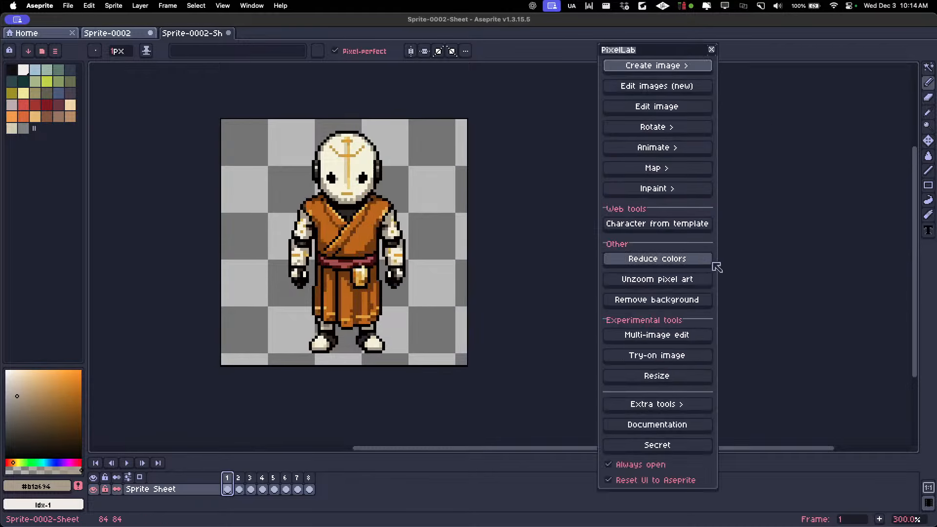
{"action": "left_click", "coordinate": [228, 33]}
{"action": "left_click", "coordinate": [531, 299]}
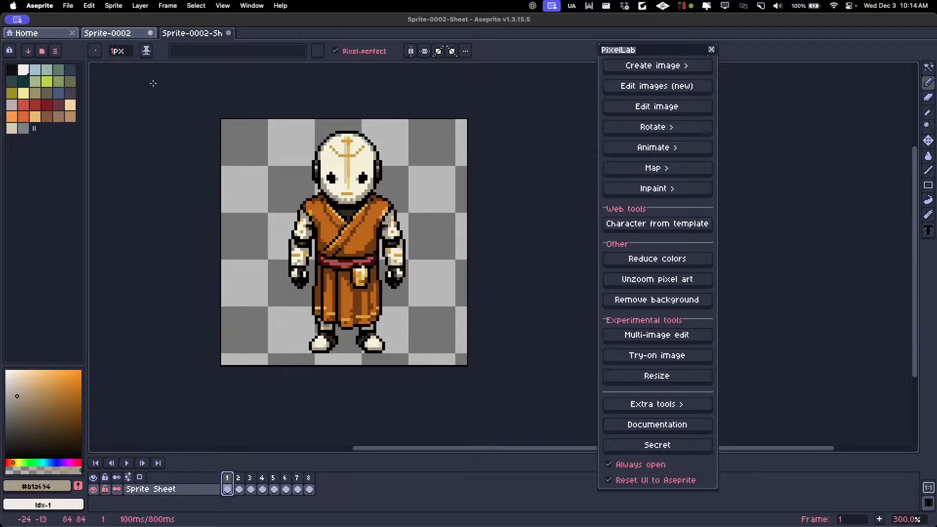
Compare the rotation frames in Sprite-0002 with the color-reduced frames of the imported sheet.
{"action": "left_click", "coordinate": [131, 33]}
{"action": "left_click", "coordinate": [227, 489]}
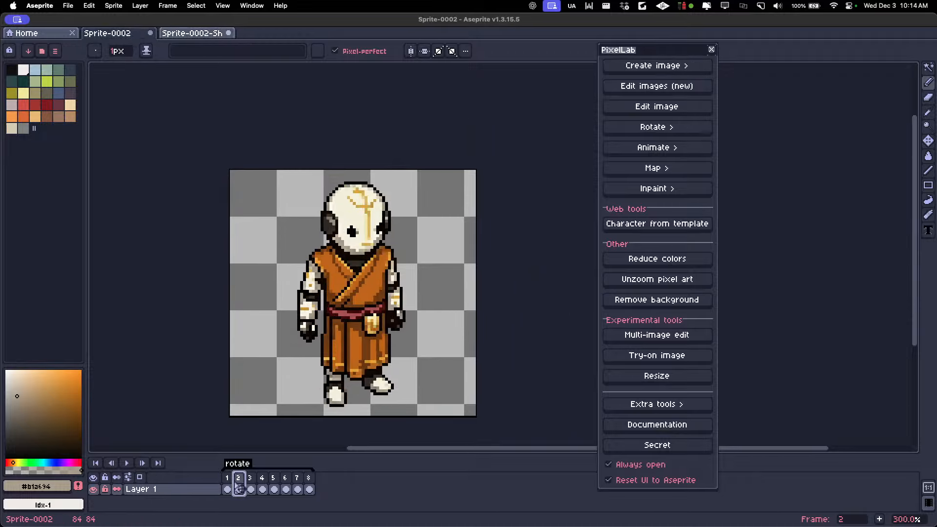
{"action": "scroll", "coordinate": [287, 226], "scroll_direction": "down", "scroll_amount": 1}
{"action": "left_click", "coordinate": [200, 33]}
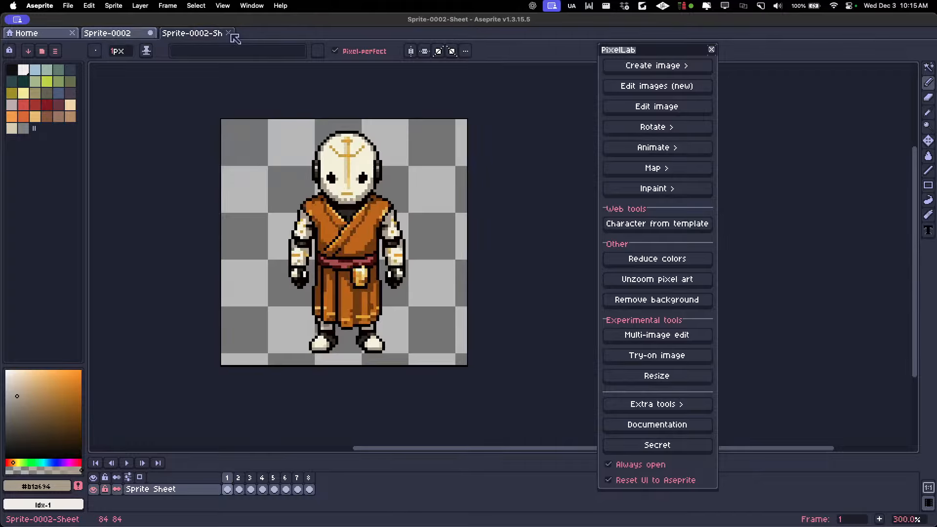
{"action": "key", "text": "Right"}
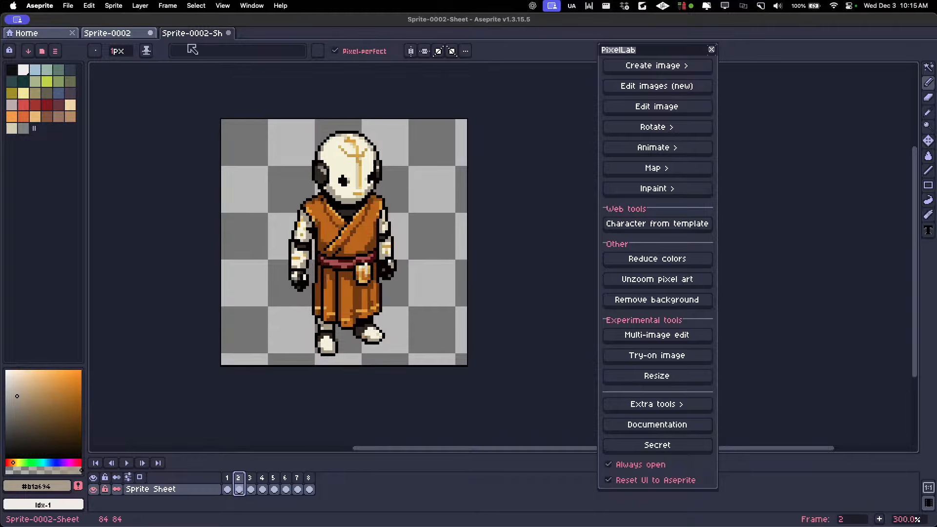
Close the color-reduced sheet without saving and export Sprite-0002's rotation frames as a new sprite sheet.
{"action": "left_click", "coordinate": [228, 32]}
{"action": "left_click", "coordinate": [471, 299]}
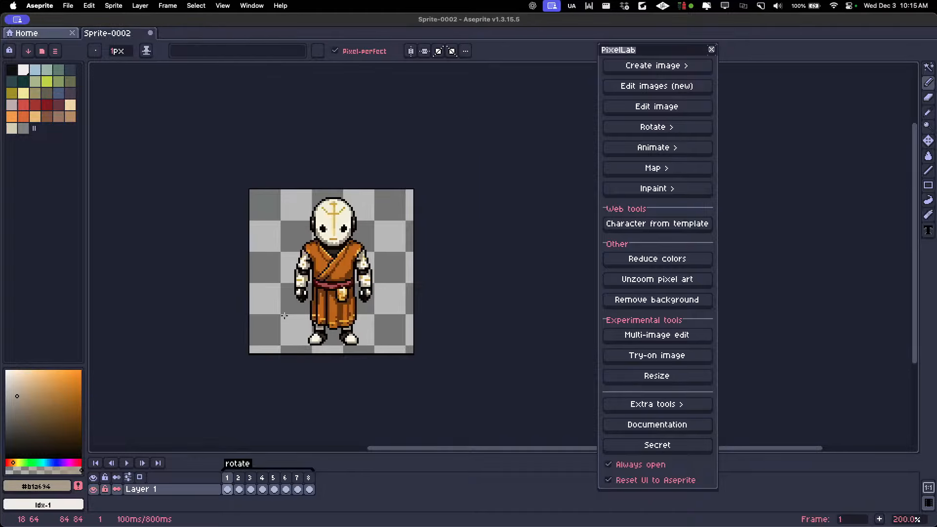
{"action": "key", "text": "super+e"}
{"action": "left_click", "coordinate": [481, 235]}
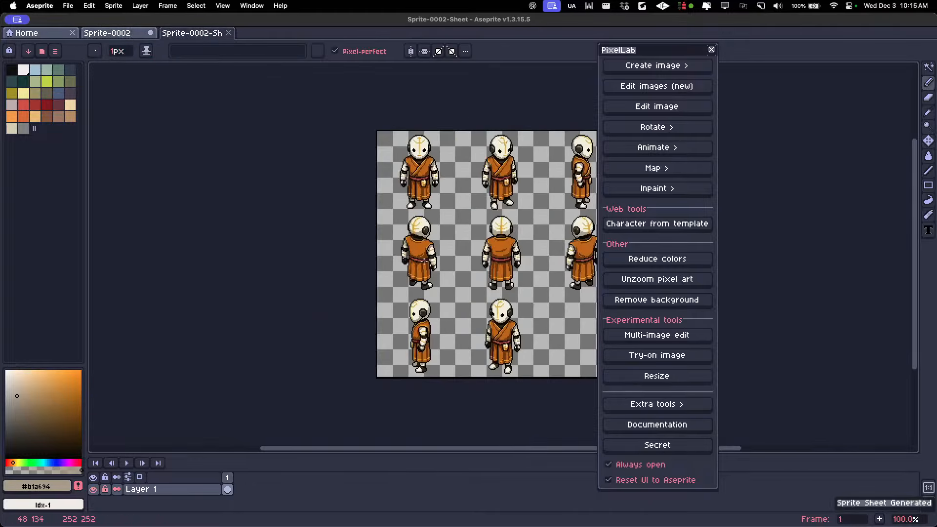
{"action": "left_click_drag", "start_coordinate": [458, 260], "coordinate": [282, 257]}
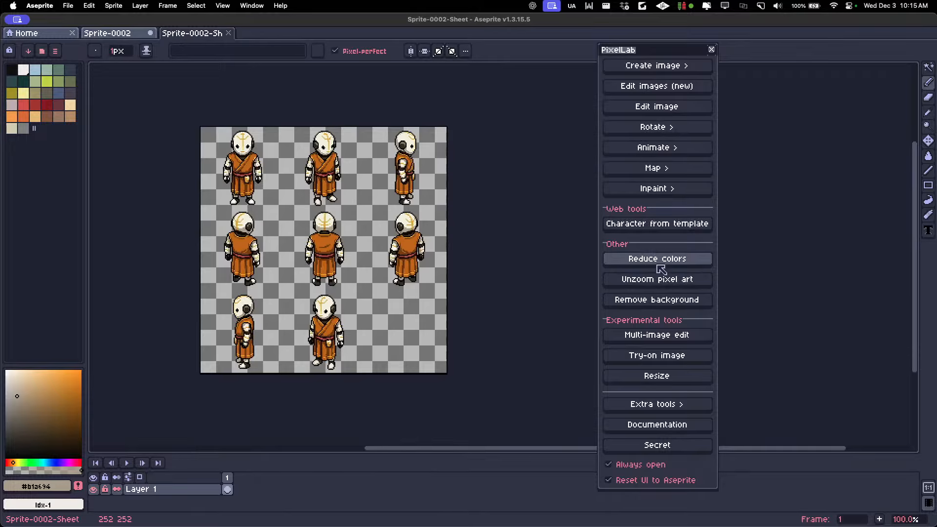
Reduce the exported sprite sheet's colors using the Auto quantization method with Dithering set to No.
{"action": "left_click", "coordinate": [659, 263]}
{"action": "left_click", "coordinate": [458, 244]}
{"action": "left_click", "coordinate": [446, 268]}
{"action": "left_click", "coordinate": [433, 308]}
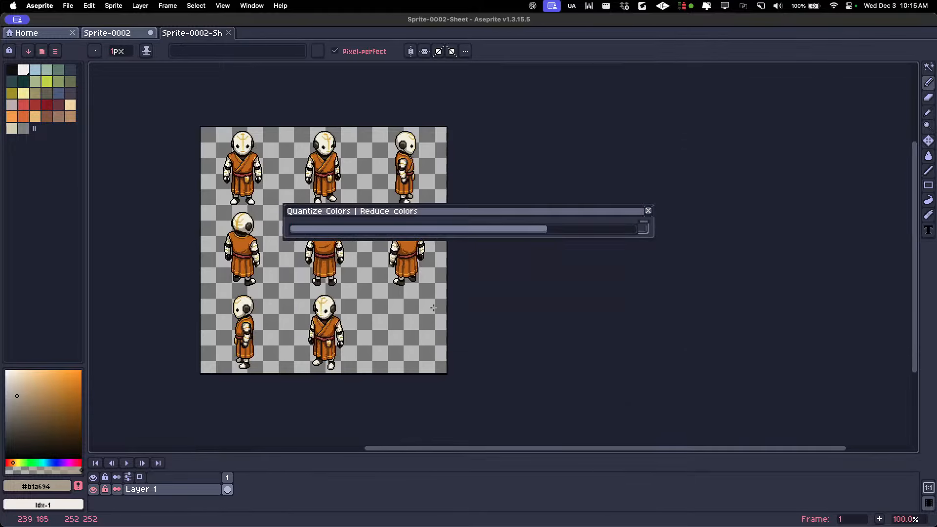
{"action": "left_click_drag", "start_coordinate": [655, 241], "coordinate": [752, 363]}
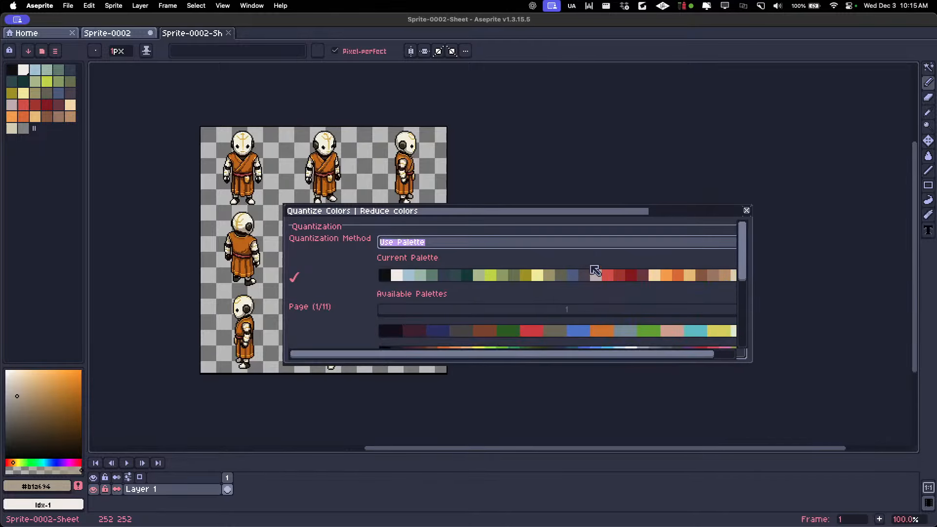
{"action": "left_click", "coordinate": [586, 242]}
{"action": "left_click", "coordinate": [575, 259]}
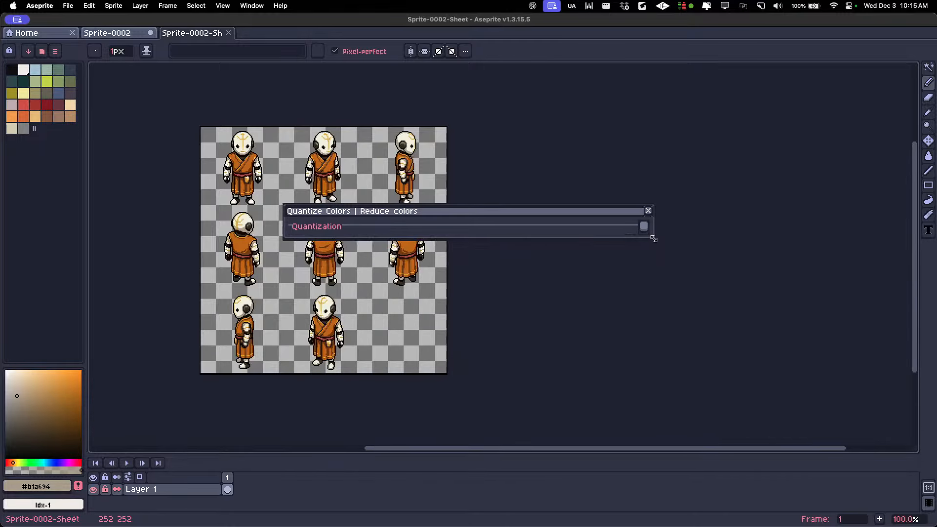
{"action": "left_click", "coordinate": [584, 295]}
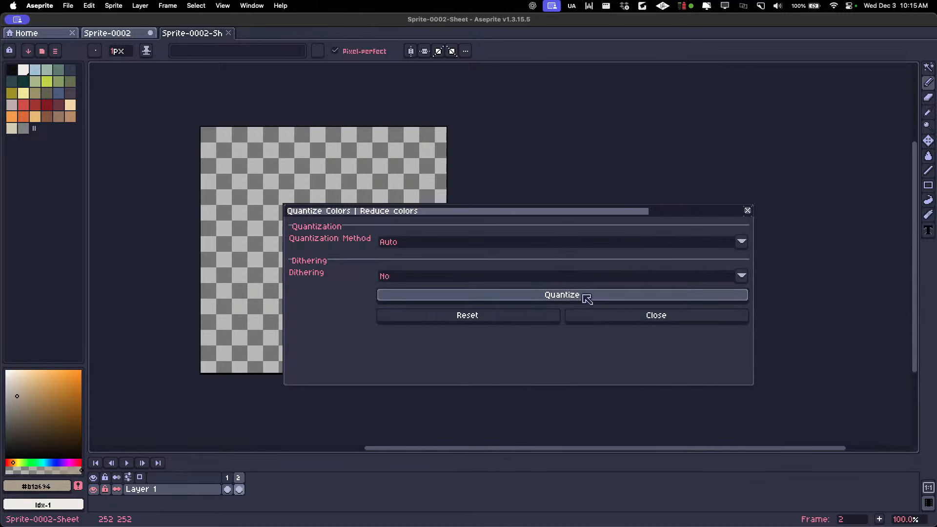
{"action": "left_click", "coordinate": [585, 296]}
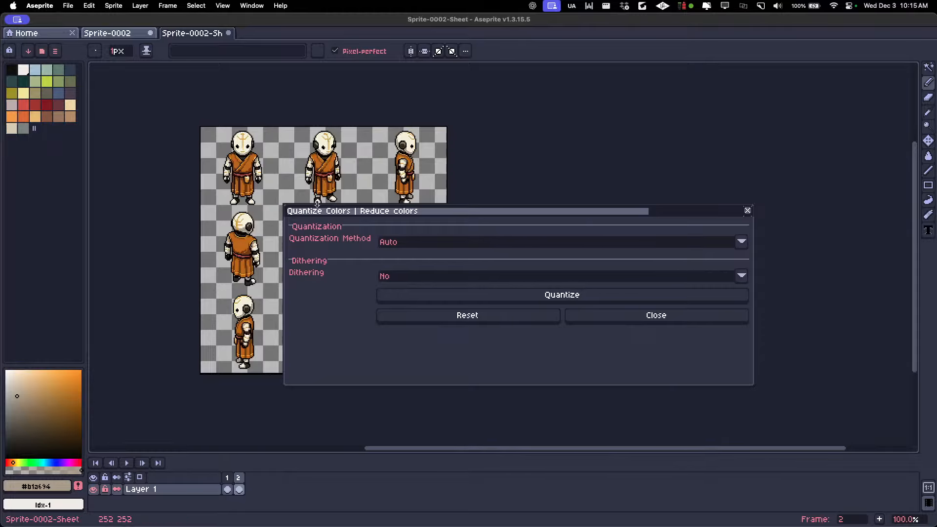
{"action": "scroll", "coordinate": [272, 152], "scroll_direction": "up", "scroll_amount": 2}
{"action": "scroll", "coordinate": [268, 152], "scroll_direction": "down", "scroll_amount": 1}
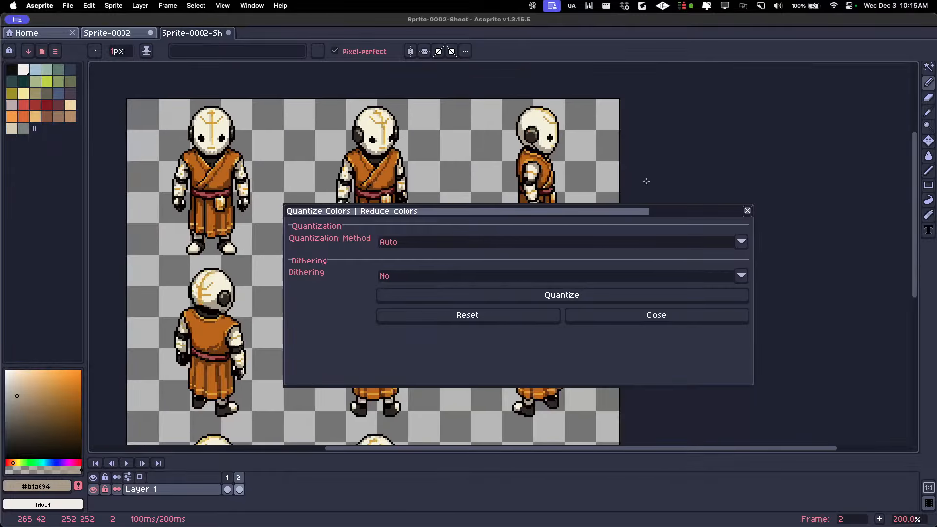
{"action": "left_click", "coordinate": [747, 211]}
{"action": "scroll", "coordinate": [309, 268], "scroll_direction": "down", "scroll_amount": 3}
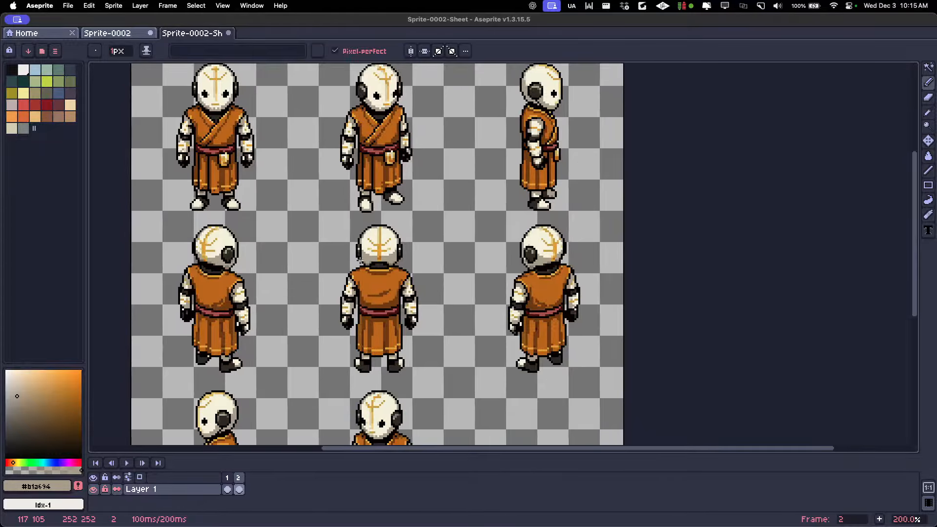
{"action": "key", "text": "super+i"}
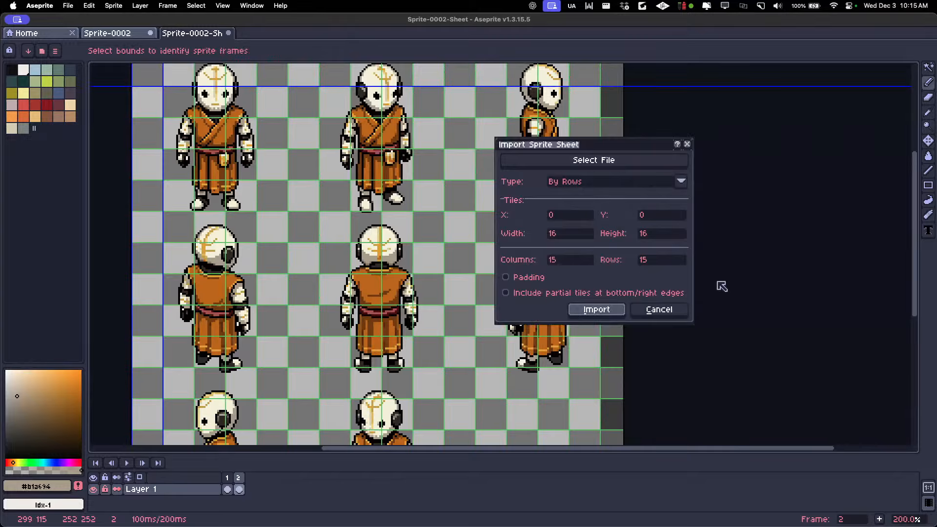
{"action": "left_click", "coordinate": [659, 310]}
{"action": "scroll", "coordinate": [231, 397], "scroll_direction": "up", "scroll_amount": 2}
{"action": "key", "text": "e"}
{"action": "scroll", "coordinate": [208, 418], "scroll_direction": "down", "scroll_amount": 3}
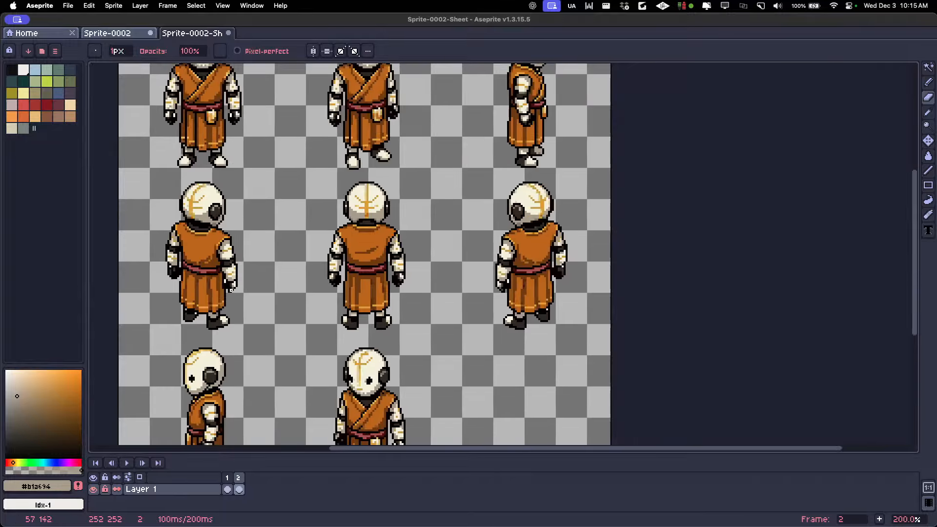
Import the color-reduced sheet as animation frames by rows, with tiles 84 wide and 84 high.
{"action": "key", "text": "super+i"}
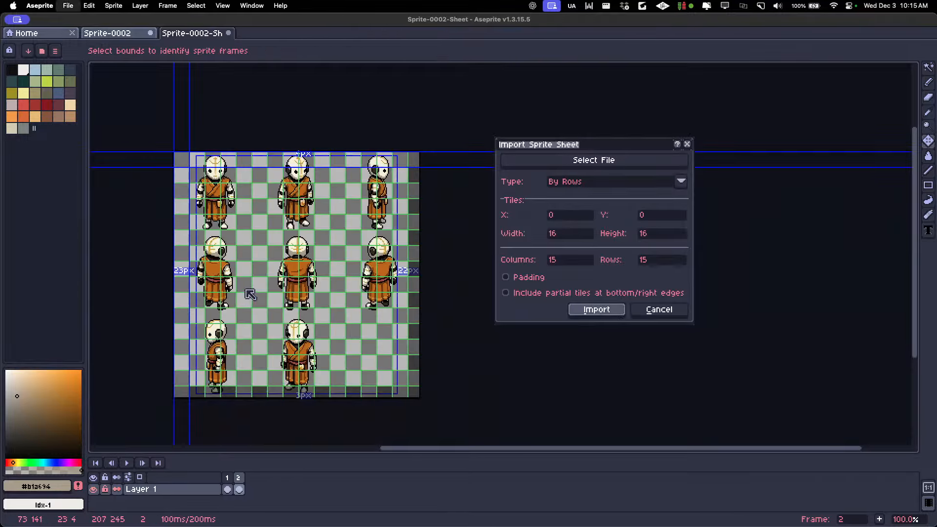
{"action": "left_click", "coordinate": [569, 234]}
{"action": "type", "text": "84"}
{"action": "key", "text": "Tab"}
{"action": "type", "text": "84"}
{"action": "key", "text": "Return"}
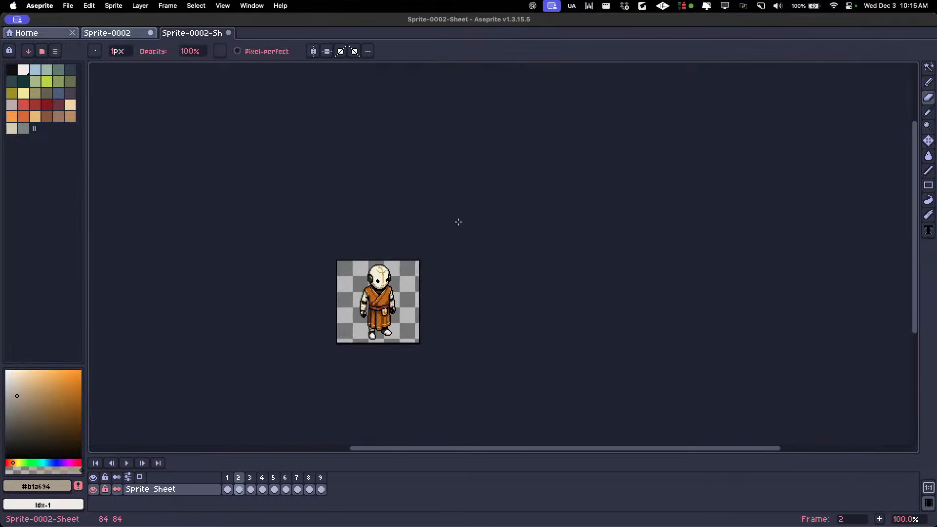
Step through the imported rotation frames and play them to check the color-reduced character.
{"action": "key", "text": "Left"}
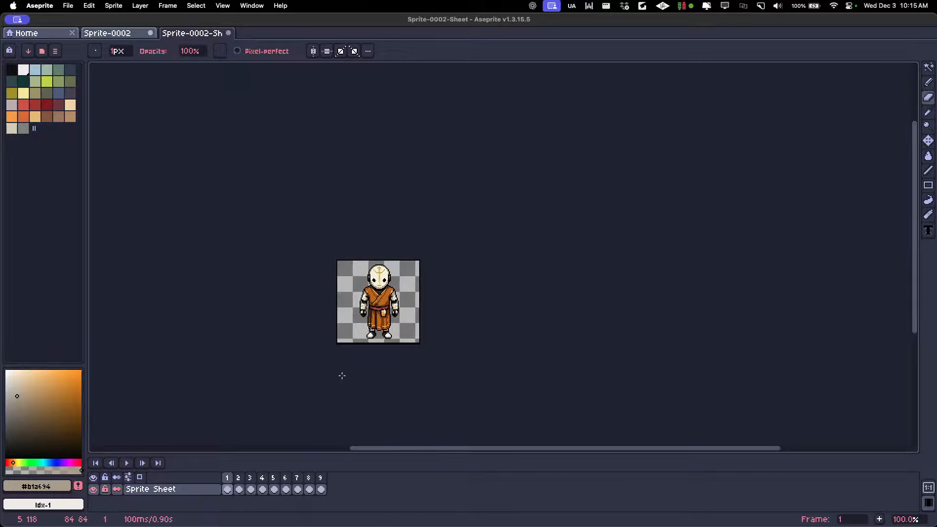
{"action": "scroll", "coordinate": [340, 363], "scroll_direction": "up", "scroll_amount": 2}
{"action": "key", "text": "Right"}
{"action": "key", "text": "Right"}
{"action": "key", "text": "Right"}
{"action": "key", "text": "Right"}
{"action": "key", "text": "Right"}
{"action": "key", "text": "Right"}
{"action": "key", "text": "Right"}
{"action": "scroll", "coordinate": [437, 267], "scroll_direction": "down", "scroll_amount": 2}
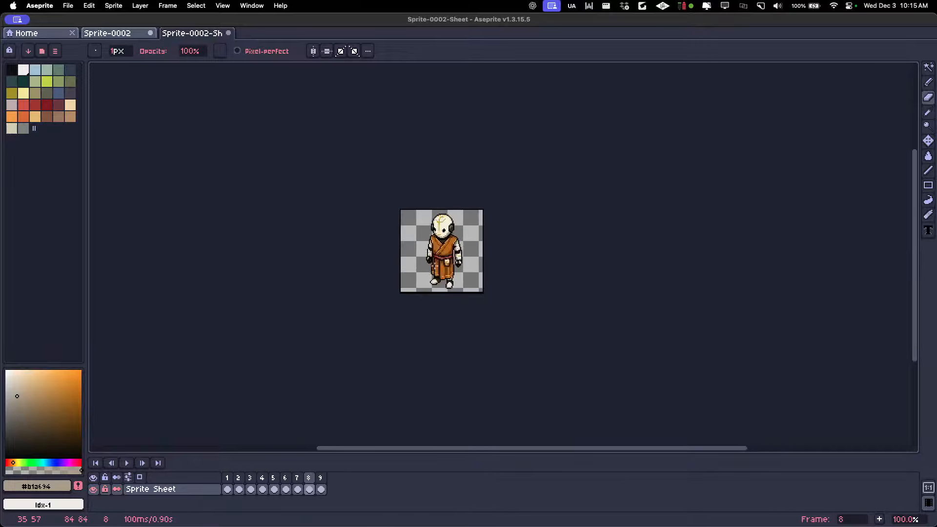
{"action": "scroll", "coordinate": [437, 267], "scroll_direction": "up", "scroll_amount": 1}
{"action": "key", "text": "Return"}
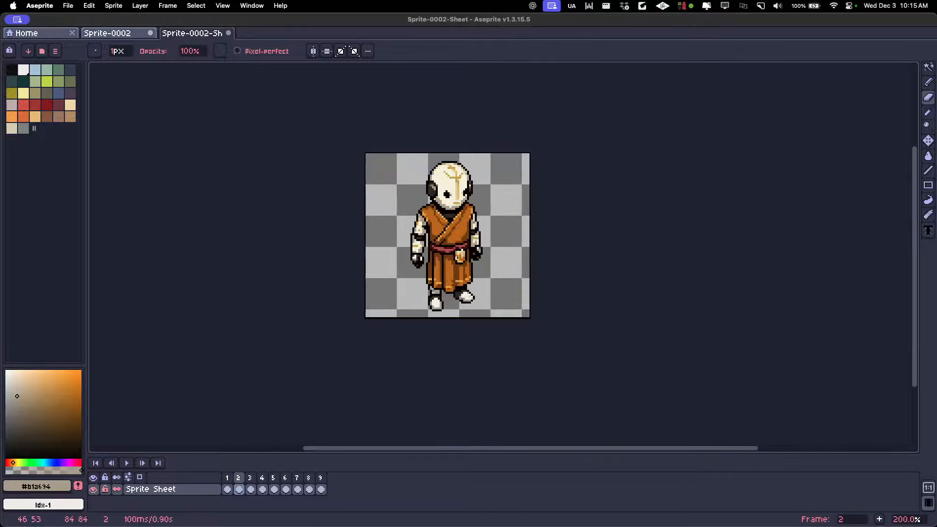
Examine the color-reduced front view in frame 1 up close, including the face and tunic.
{"action": "key", "text": "Right"}
{"action": "scroll", "coordinate": [458, 225], "scroll_direction": "up", "scroll_amount": 2}
{"action": "scroll", "coordinate": [448, 204], "scroll_direction": "down", "scroll_amount": 1}
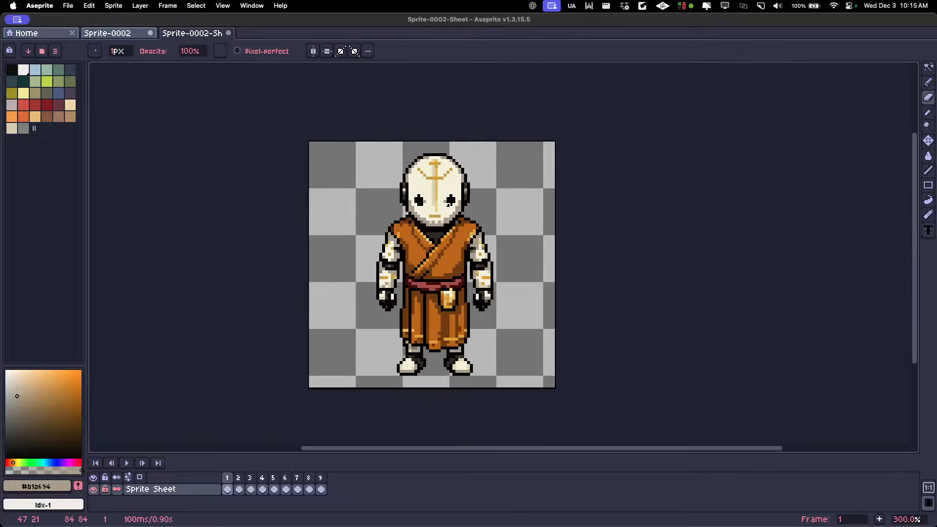
{"action": "left_click_drag", "start_coordinate": [492, 317], "coordinate": [442, 300]}
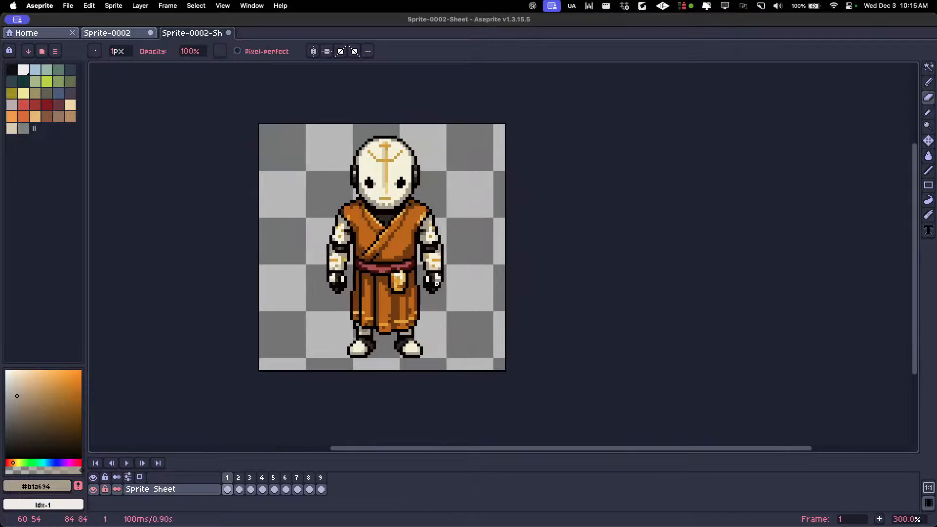
{"action": "scroll", "coordinate": [432, 287], "scroll_direction": "down", "scroll_amount": 1}
{"action": "scroll", "coordinate": [433, 286], "scroll_direction": "up", "scroll_amount": 1}
{"action": "scroll", "coordinate": [433, 287], "scroll_direction": "up", "scroll_amount": 1}
{"action": "scroll", "coordinate": [432, 286], "scroll_direction": "down", "scroll_amount": 1}
{"action": "left_click_drag", "start_coordinate": [408, 217], "coordinate": [399, 234]}
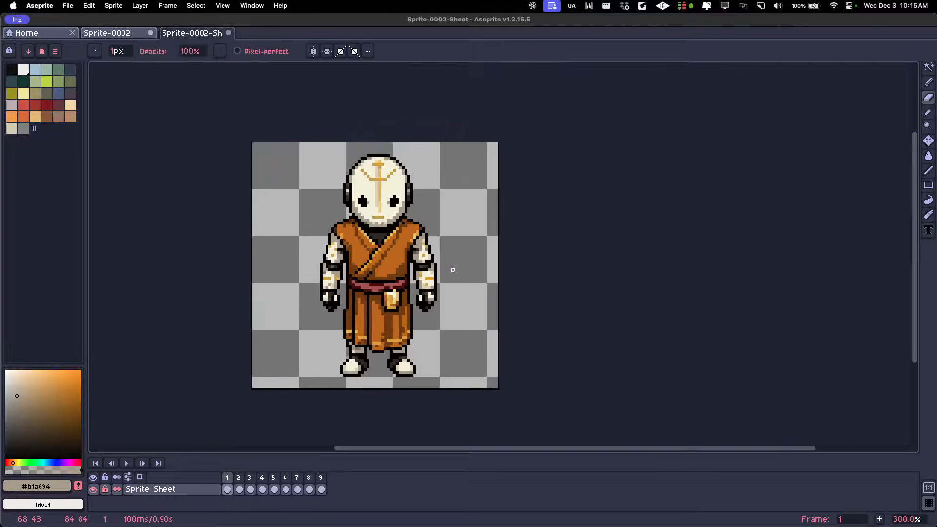
Open PixelLab's Create image with 8 rotations tool with the Create with style method.
{"action": "key", "text": "ctrl+space+p"}
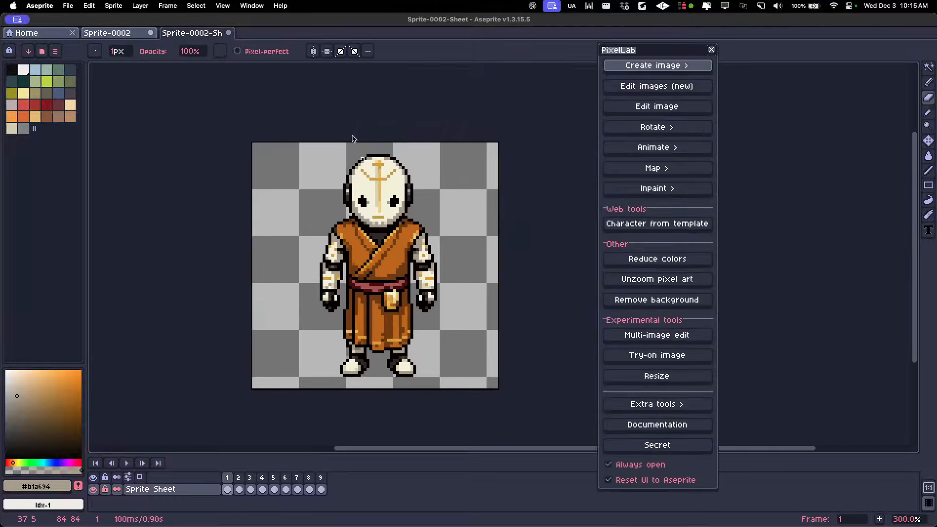
{"action": "left_click", "coordinate": [676, 70]}
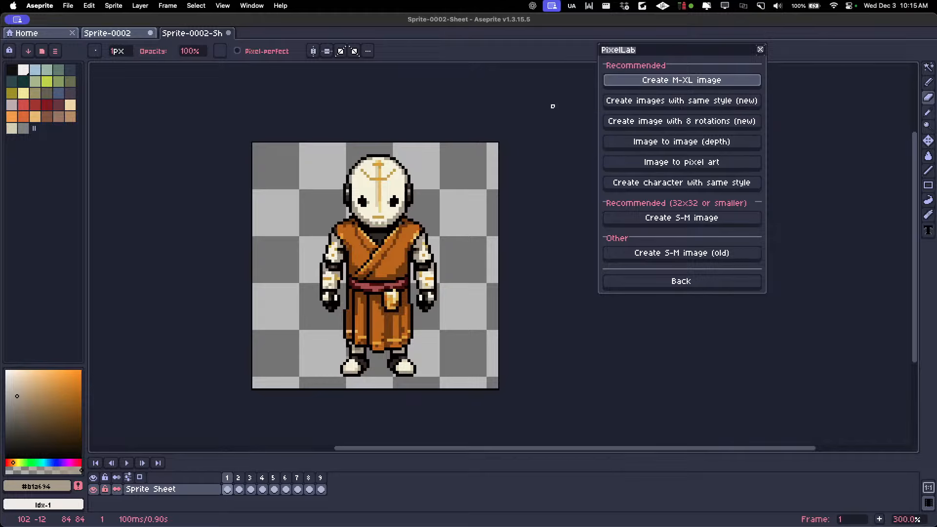
{"action": "left_click", "coordinate": [692, 122]}
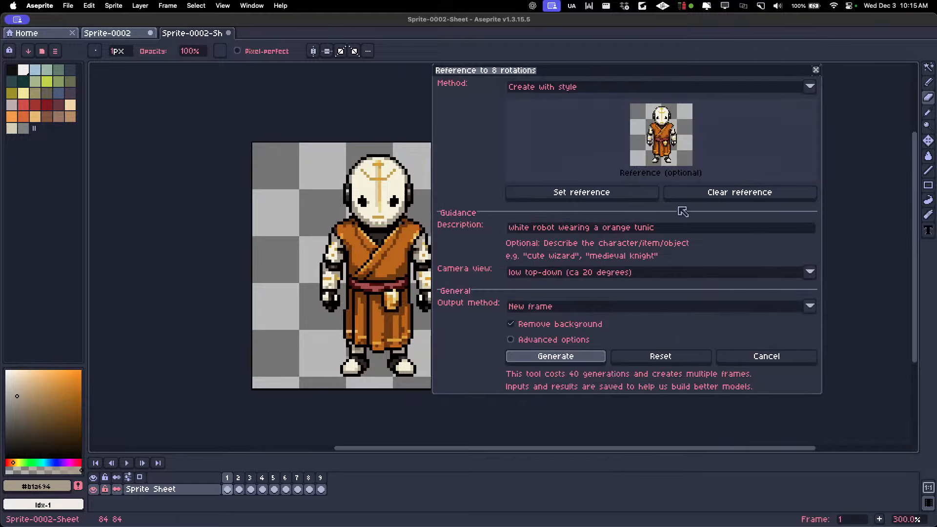
{"action": "left_click", "coordinate": [602, 89]}
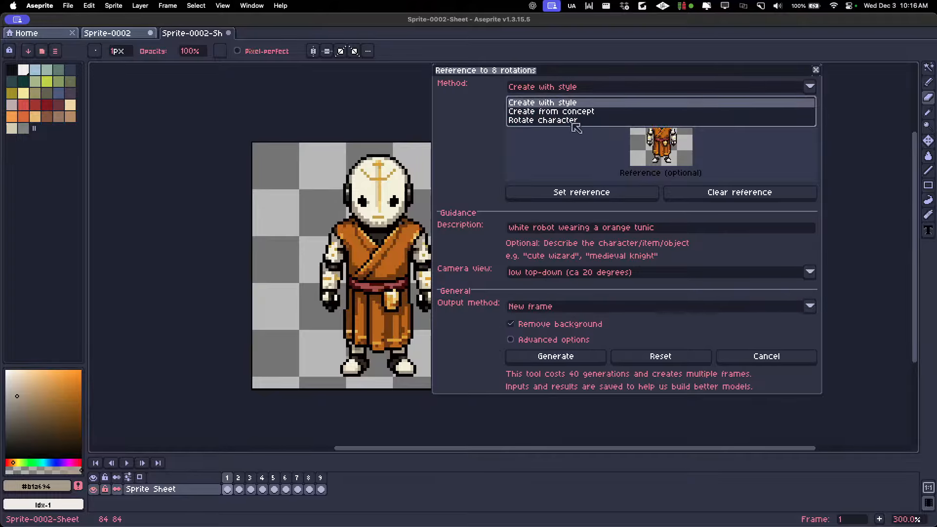
{"action": "left_click", "coordinate": [567, 104]}
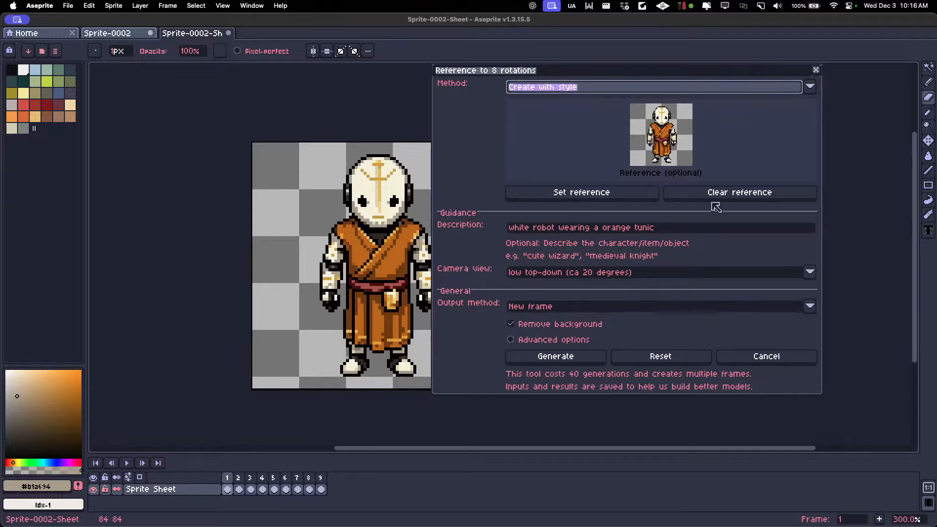
Try the Rotate character method and return to Create with style.
{"action": "left_click", "coordinate": [624, 88]}
{"action": "left_click", "coordinate": [562, 122]}
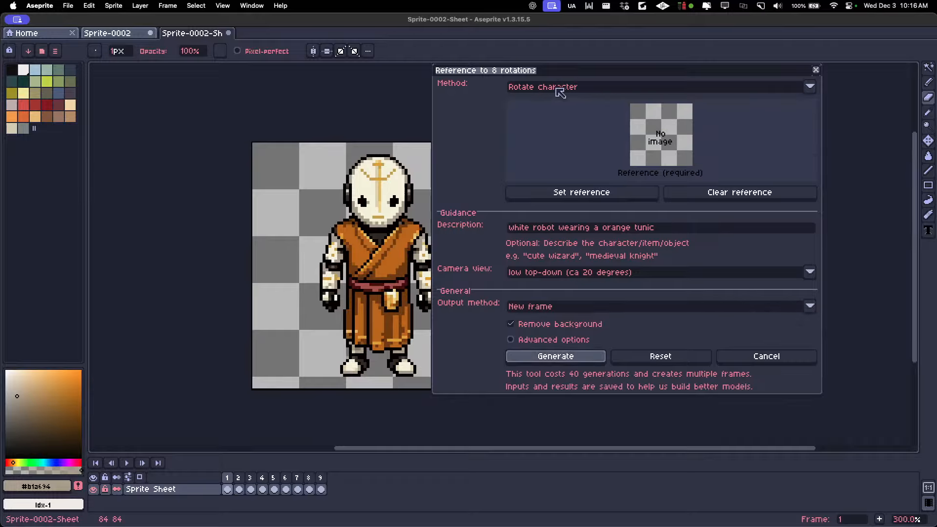
{"action": "left_click", "coordinate": [576, 93]}
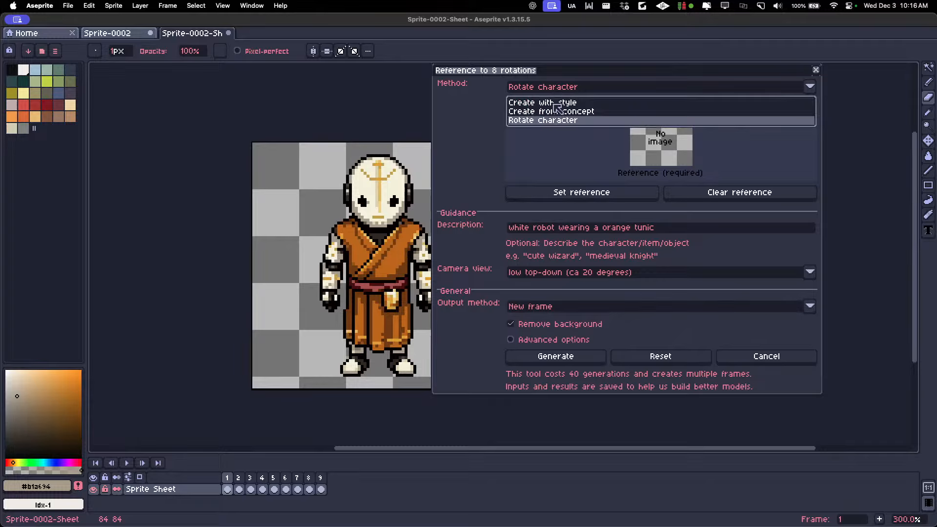
{"action": "left_click", "coordinate": [556, 103]}
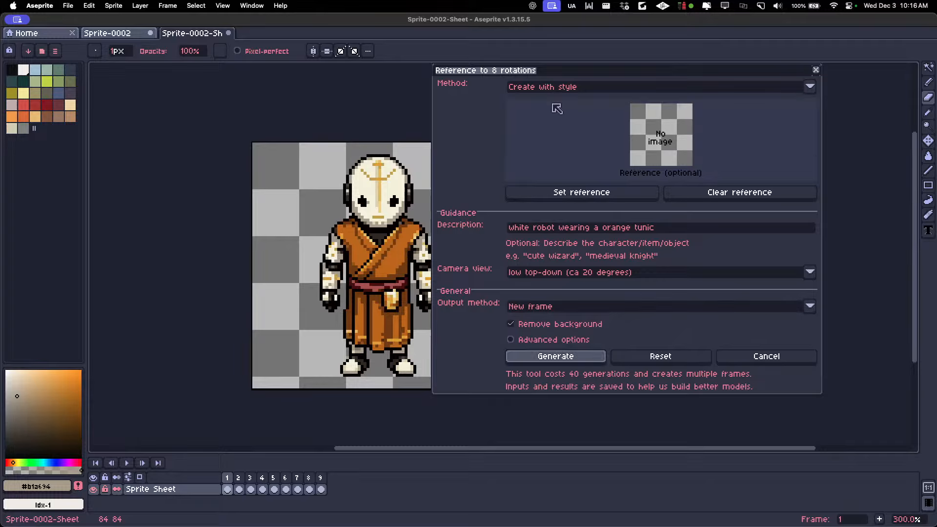
Set the front view as the reference image and clear the character description.
{"action": "left_click", "coordinate": [591, 195]}
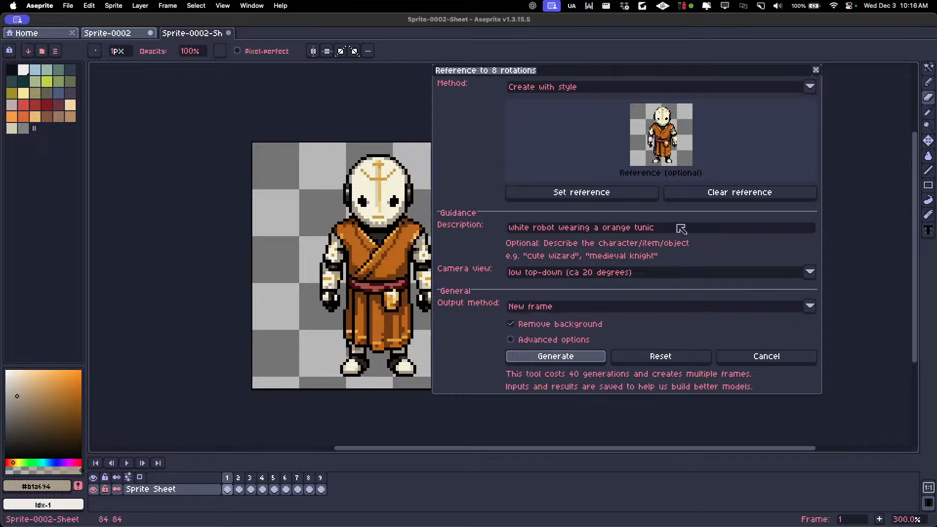
{"action": "left_click", "coordinate": [559, 228]}
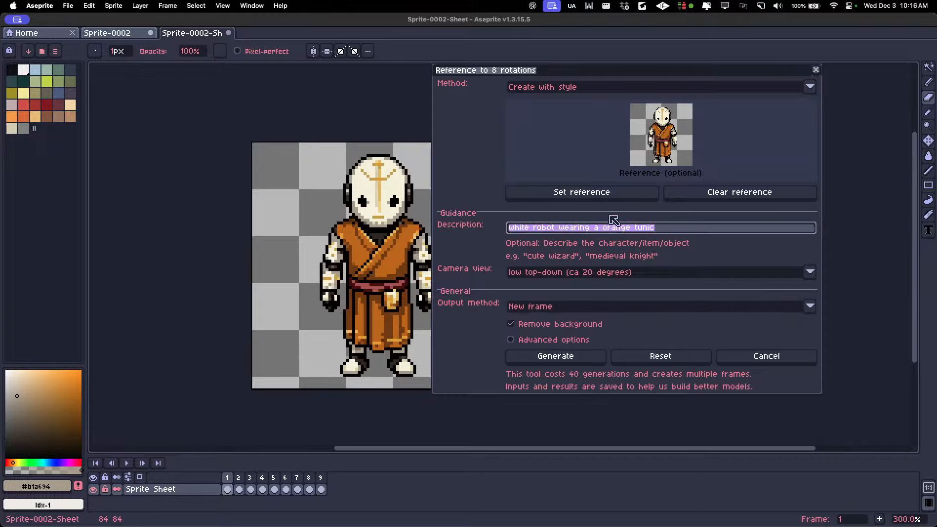
{"action": "key", "text": "BackSpace"}
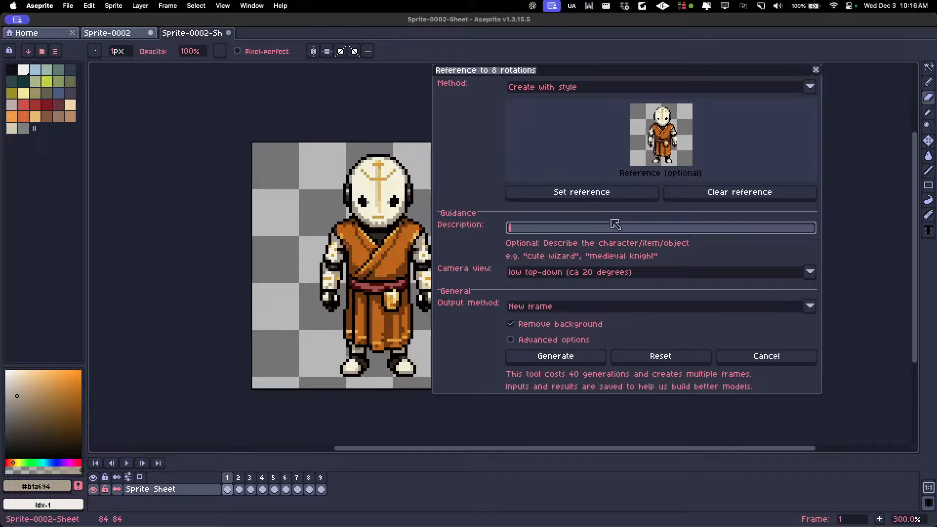
{"action": "left_click", "coordinate": [764, 356]}
Generate eight rotations described as "robocop" in the reference's style, with a low top-down (ca 20 degrees) view and New layer output.
{"action": "left_click", "coordinate": [654, 65]}
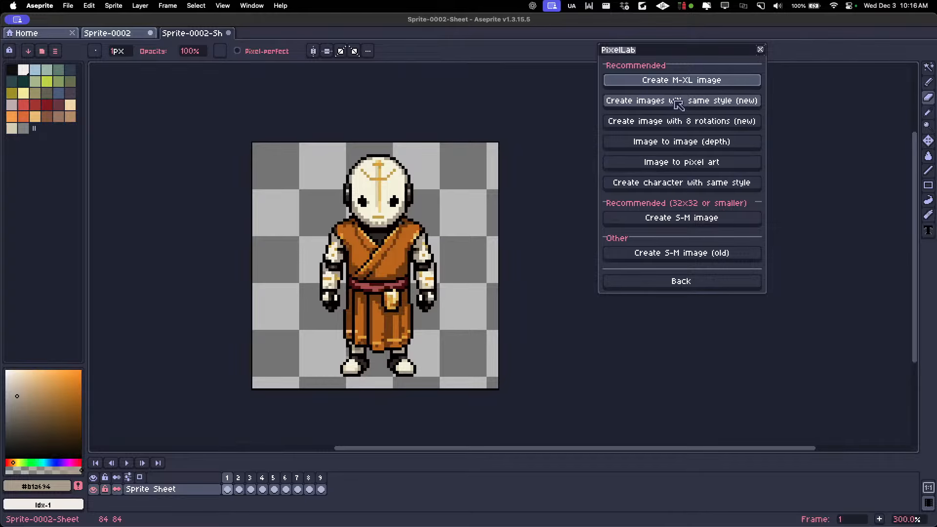
{"action": "left_click", "coordinate": [717, 122]}
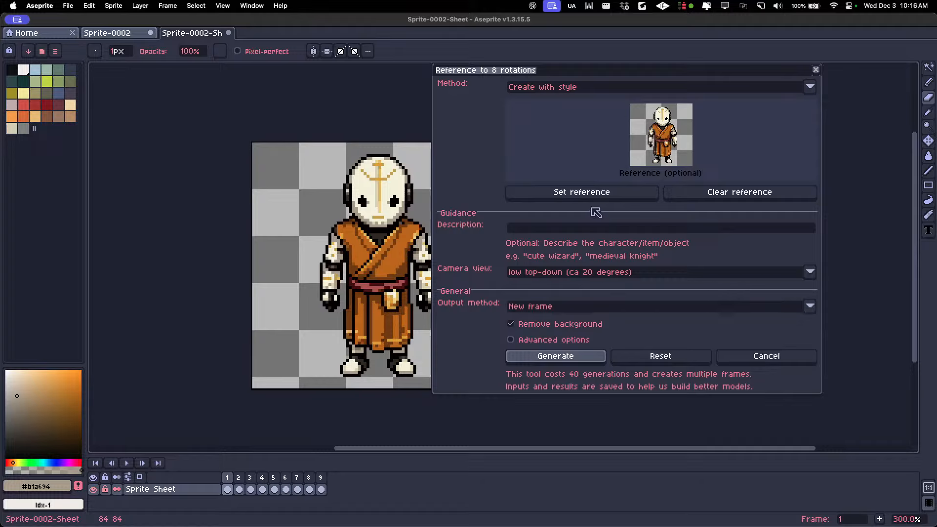
{"action": "left_click", "coordinate": [635, 231]}
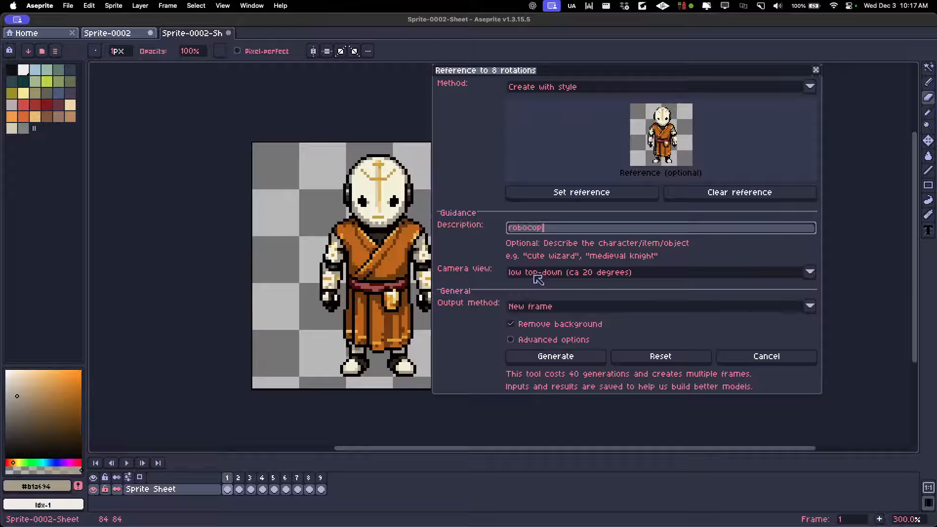
{"action": "left_click", "coordinate": [537, 277]}
{"action": "left_click", "coordinate": [537, 290]}
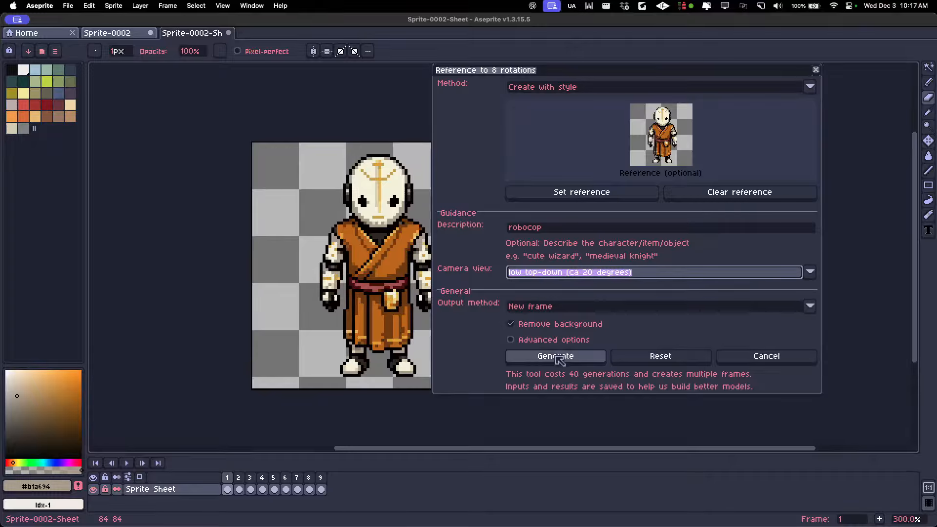
{"action": "left_click", "coordinate": [549, 306]}
{"action": "left_click", "coordinate": [537, 328]}
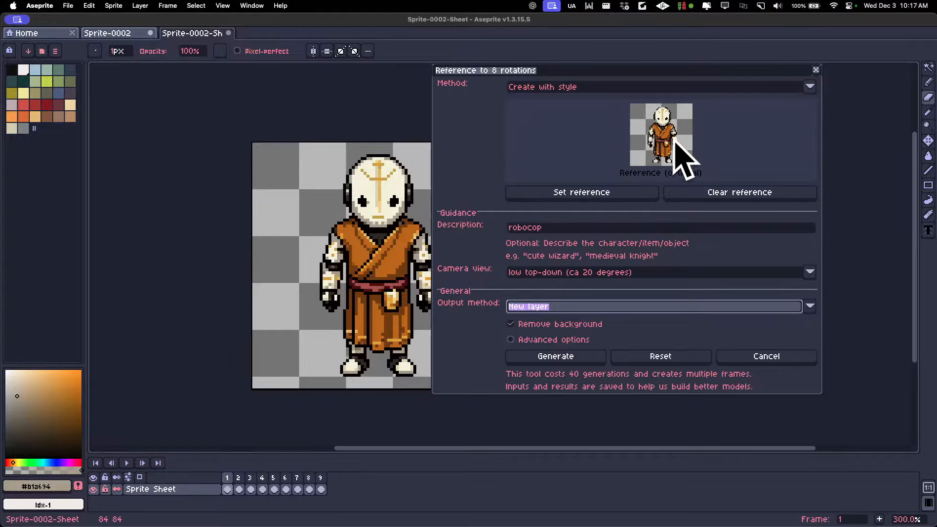
{"action": "left_click", "coordinate": [532, 359]}
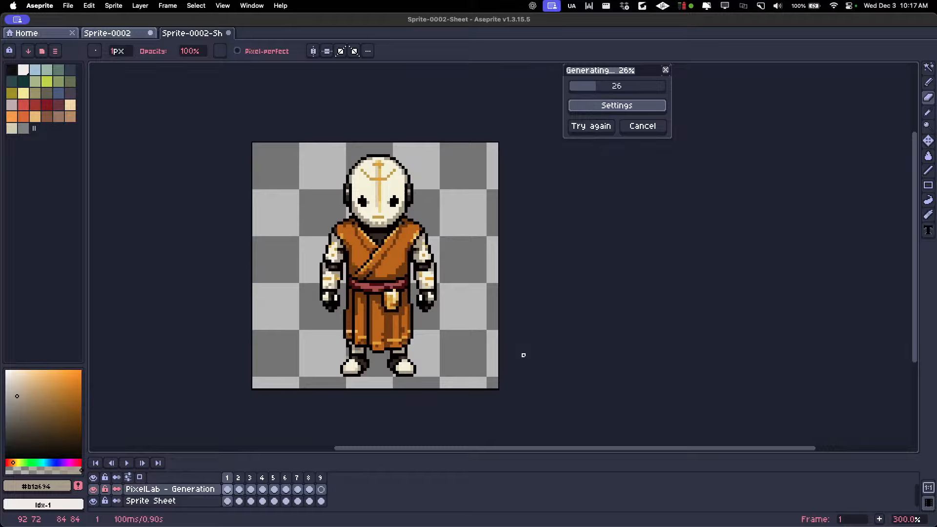
{"action": "key", "text": "v"}
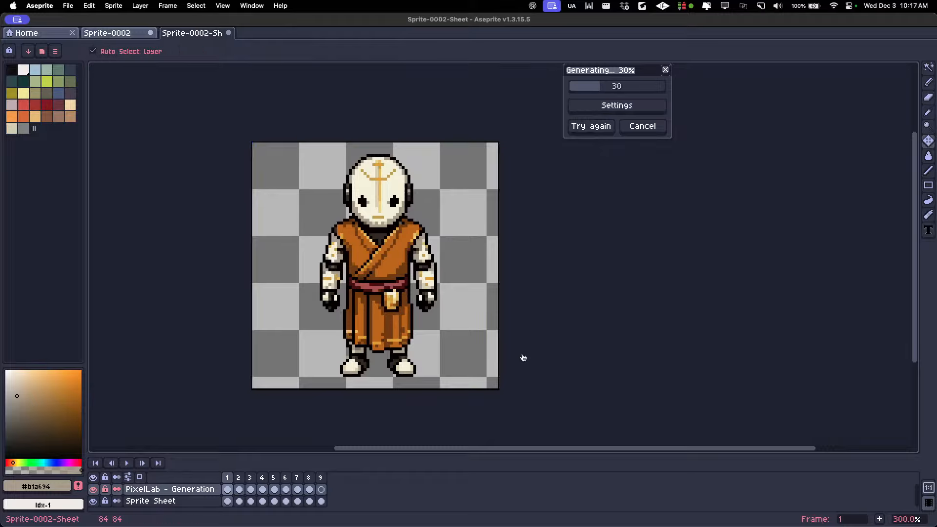
Compare the generated robocop layer with the Sprite Sheet layer by toggling their visibility, leaving only the generated layer shown.
{"action": "key", "text": "e"}
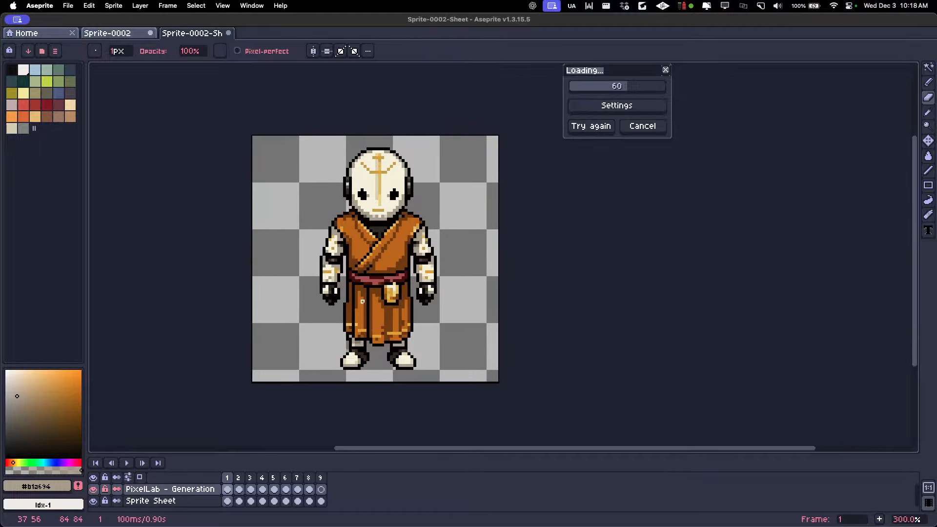
{"action": "scroll", "coordinate": [354, 287], "scroll_direction": "up", "scroll_amount": 1}
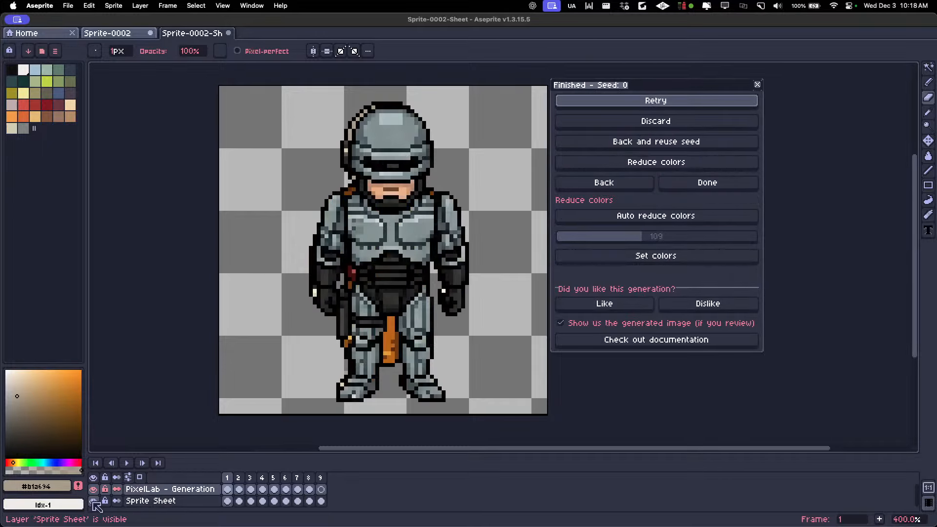
{"action": "left_click", "coordinate": [94, 490]}
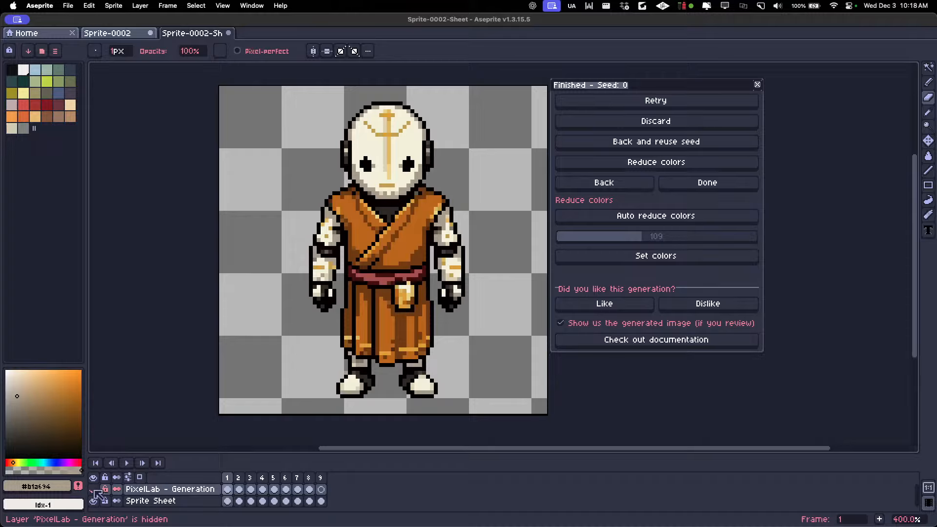
{"action": "left_click", "coordinate": [94, 490]}
{"action": "left_click", "coordinate": [94, 501]}
{"action": "left_click", "coordinate": [93, 501]}
{"action": "left_click", "coordinate": [94, 491]}
{"action": "left_click", "coordinate": [93, 490]}
{"action": "left_click", "coordinate": [94, 501]}
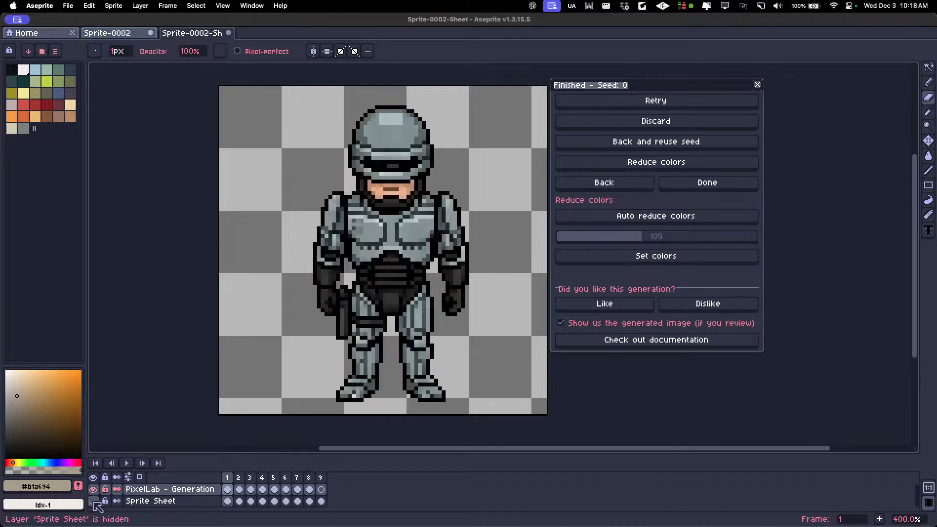
{"action": "left_click", "coordinate": [94, 501]}
{"action": "left_click", "coordinate": [94, 490]}
{"action": "left_click", "coordinate": [93, 489]}
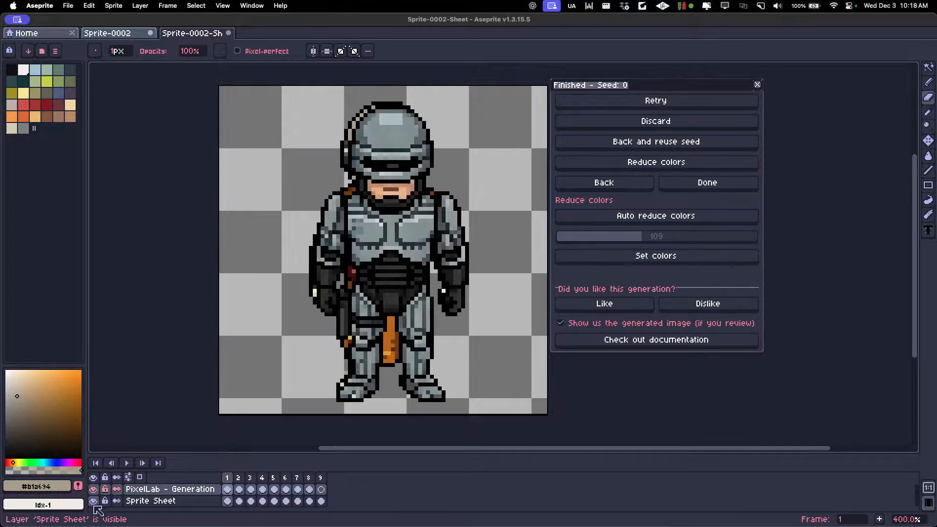
{"action": "left_click", "coordinate": [93, 502]}
{"action": "left_click", "coordinate": [93, 502]}
{"action": "left_click", "coordinate": [93, 501]}
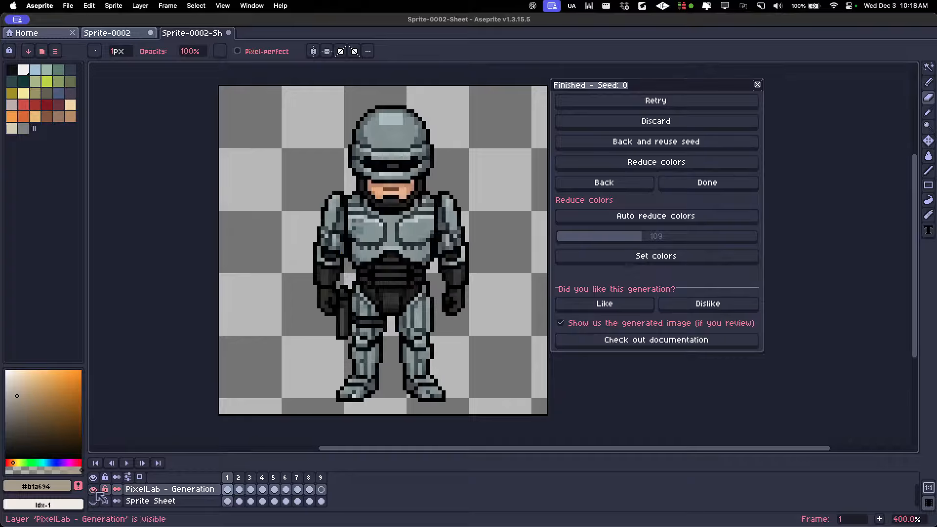
Step back and forth through the generated robocop frames to examine each rotation for consistency.
{"action": "left_click", "coordinate": [227, 477]}
{"action": "key", "text": "Right"}
{"action": "key", "text": "Right"}
{"action": "key", "text": "Right"}
{"action": "key", "text": "Right"}
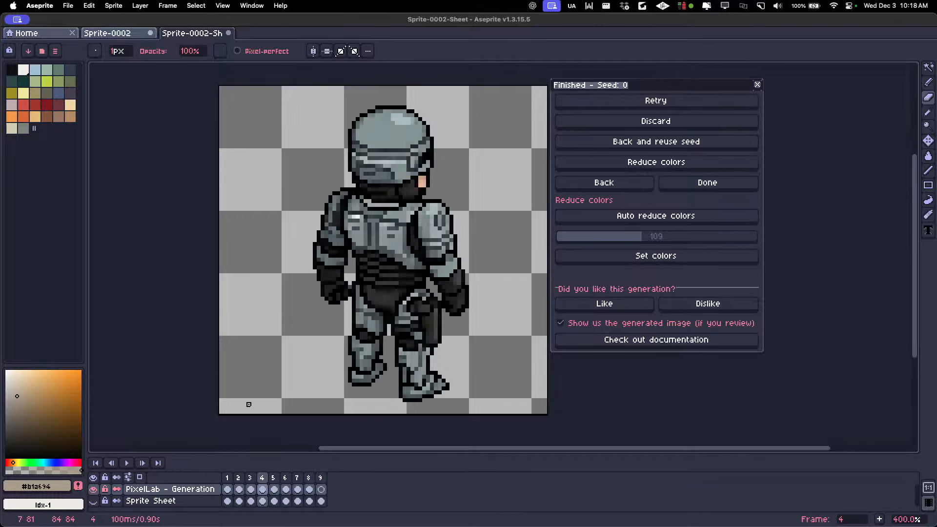
{"action": "key", "text": "Right"}
{"action": "key", "text": "Left"}
{"action": "scroll", "coordinate": [306, 360], "scroll_direction": "down", "scroll_amount": 2}
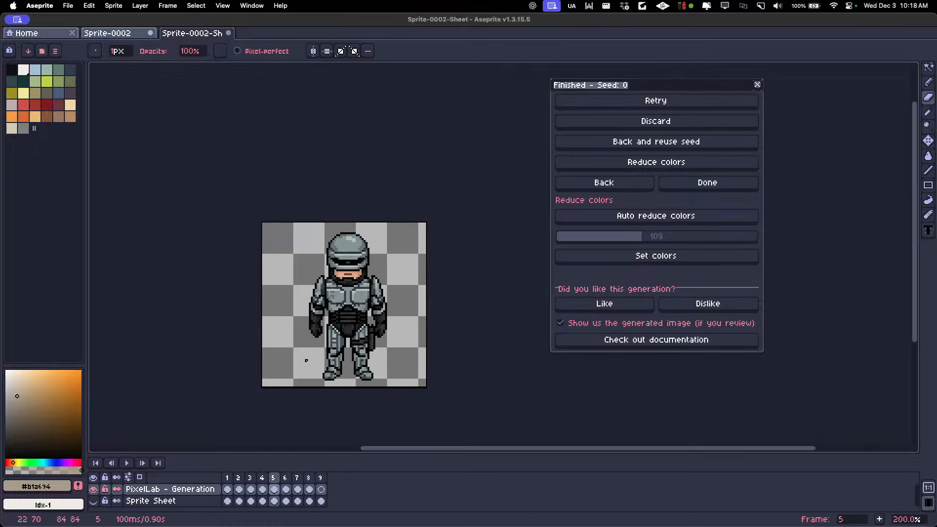
{"action": "scroll", "coordinate": [321, 296], "scroll_direction": "down", "scroll_amount": 1}
{"action": "scroll", "coordinate": [322, 296], "scroll_direction": "up", "scroll_amount": 1}
{"action": "scroll", "coordinate": [309, 296], "scroll_direction": "up", "scroll_amount": 1}
{"action": "scroll", "coordinate": [339, 322], "scroll_direction": "down", "scroll_amount": 2}
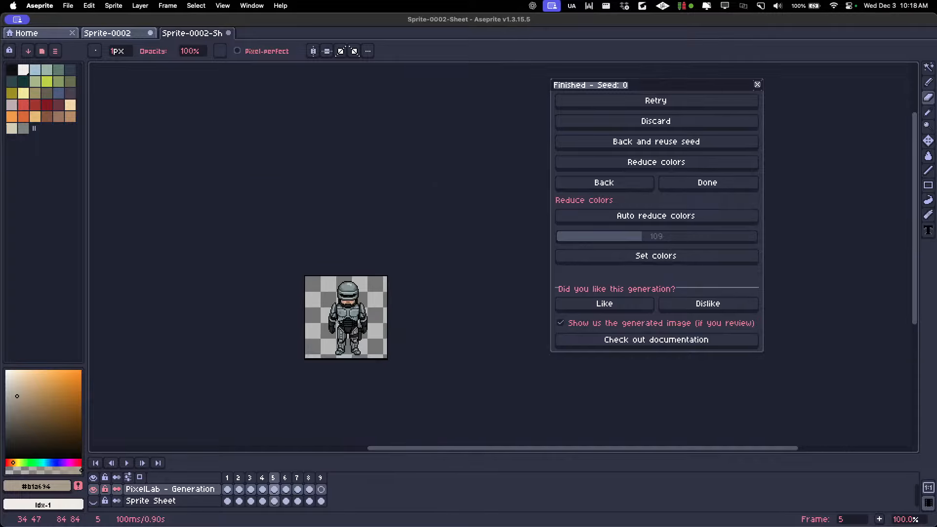
{"action": "scroll", "coordinate": [339, 323], "scroll_direction": "up", "scroll_amount": 1}
{"action": "key", "text": "Right"}
{"action": "key", "text": "Right"}
{"action": "key", "text": "Right"}
{"action": "key", "text": "Right"}
{"action": "key", "text": "Left"}
{"action": "key", "text": "Left"}
{"action": "key", "text": "Left"}
{"action": "key", "text": "Left"}
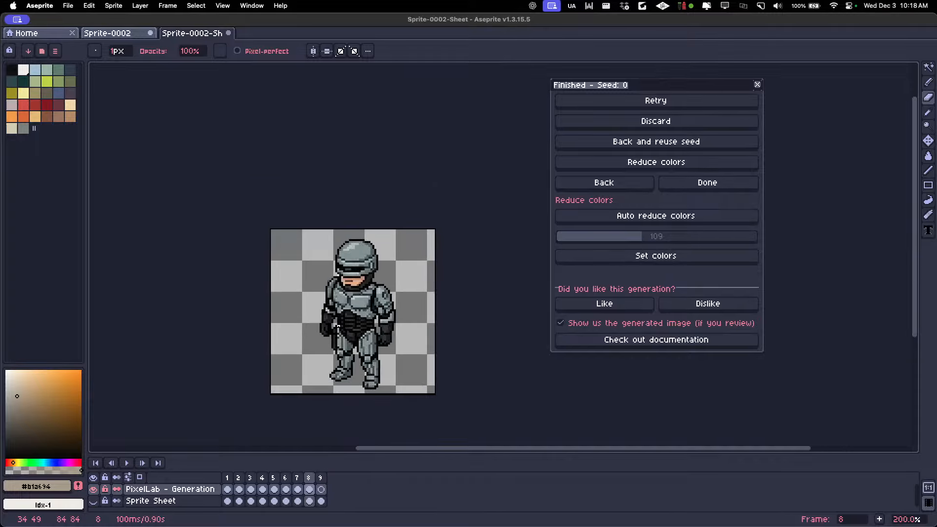
{"action": "key", "text": "Right"}
{"action": "key", "text": "Right"}
{"action": "key", "text": "Right"}
{"action": "key", "text": "Right"}
{"action": "key", "text": "Left"}
{"action": "key", "text": "Left"}
{"action": "key", "text": "Left"}
{"action": "key", "text": "Left"}
{"action": "key", "text": "Left"}
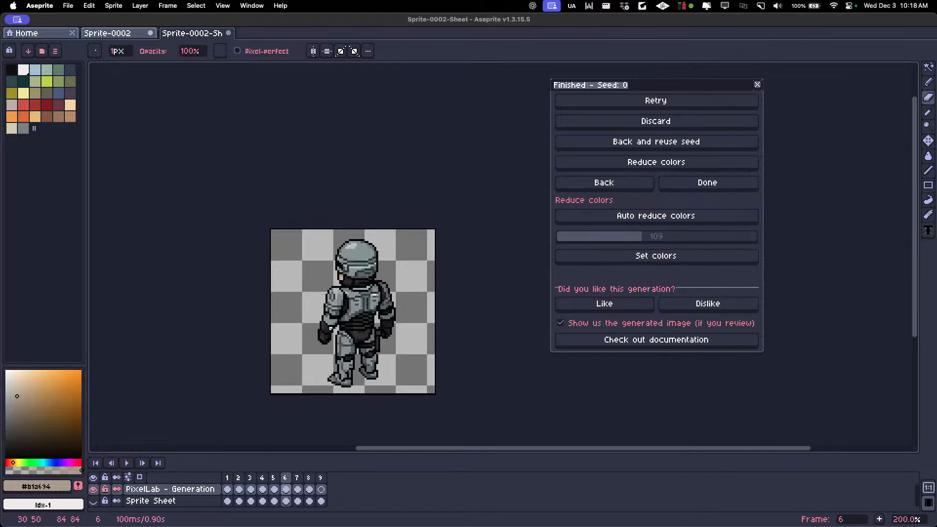
{"action": "key", "text": "Right"}
{"action": "key", "text": "Right"}
{"action": "key", "text": "Right"}
{"action": "key", "text": "Right"}
Examine the helmet and face pixels in frame 8, and compare the poses in frames 1 and 5.
{"action": "scroll", "coordinate": [342, 289], "scroll_direction": "up", "scroll_amount": 1}
{"action": "scroll", "coordinate": [336, 269], "scroll_direction": "up", "scroll_amount": 3}
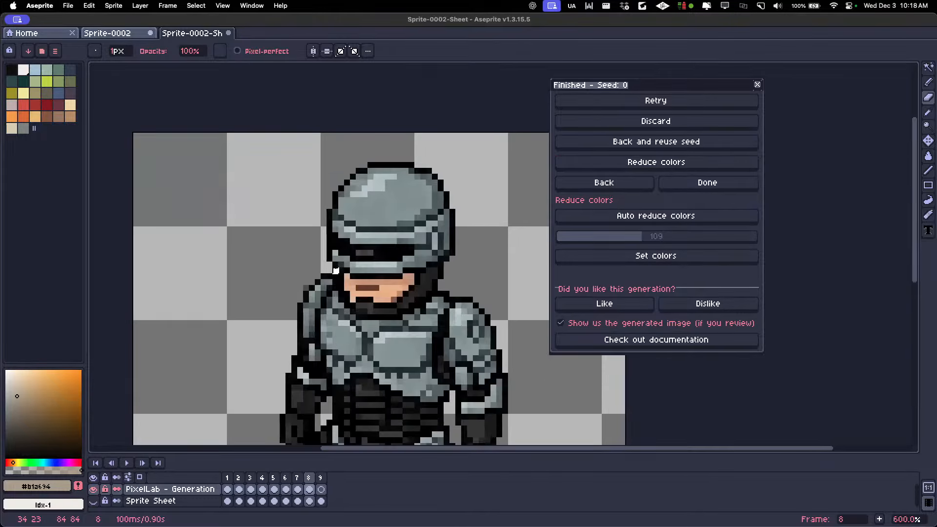
{"action": "key", "text": "b"}
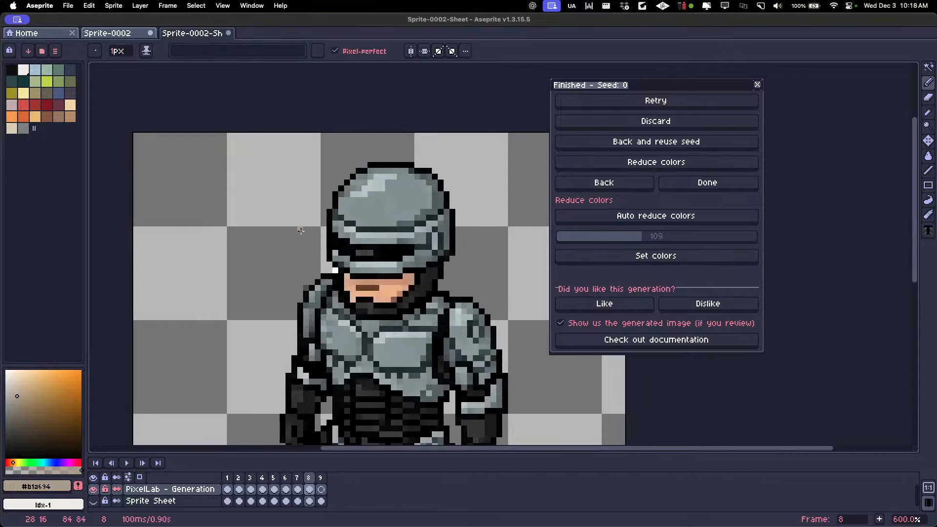
{"action": "scroll", "coordinate": [333, 272], "scroll_direction": "down", "scroll_amount": 3}
{"action": "scroll", "coordinate": [308, 270], "scroll_direction": "up", "scroll_amount": 1}
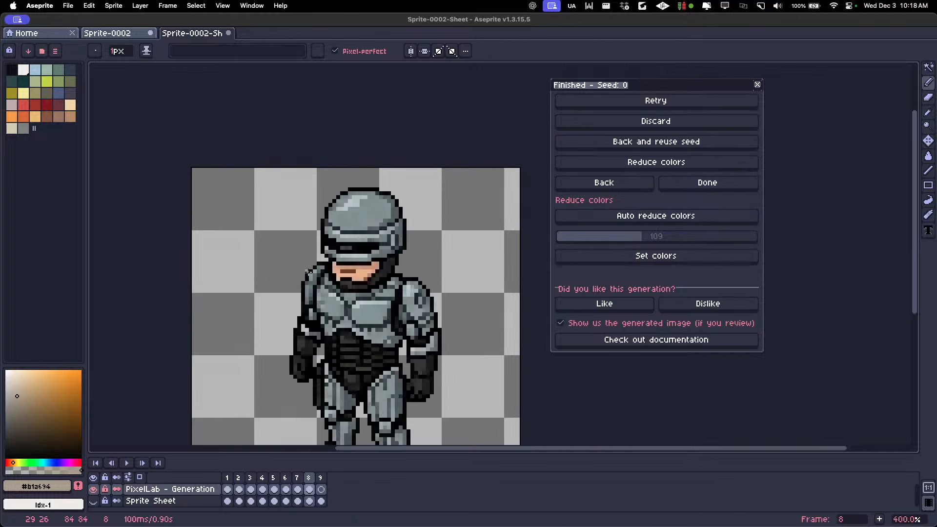
{"action": "scroll", "coordinate": [312, 268], "scroll_direction": "down", "scroll_amount": 2}
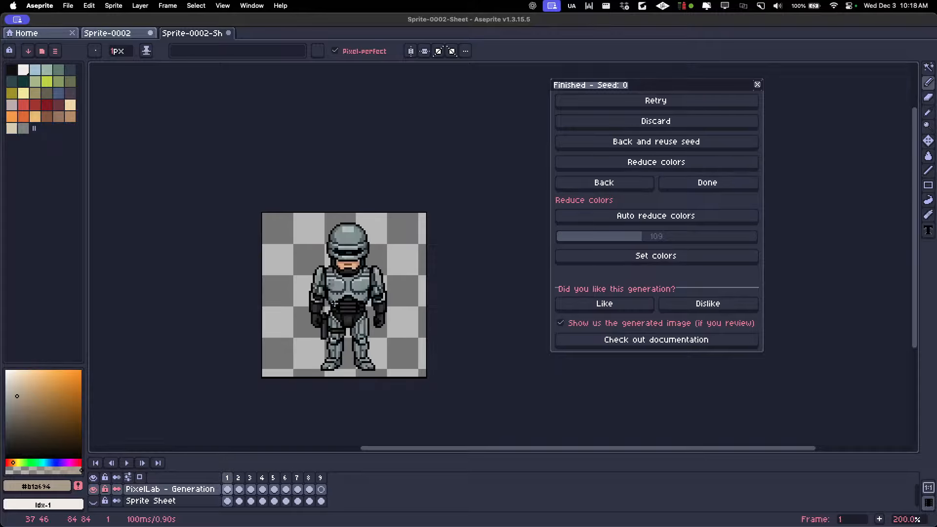
{"action": "scroll", "coordinate": [341, 281], "scroll_direction": "up", "scroll_amount": 2}
{"action": "scroll", "coordinate": [332, 298], "scroll_direction": "down", "scroll_amount": 2}
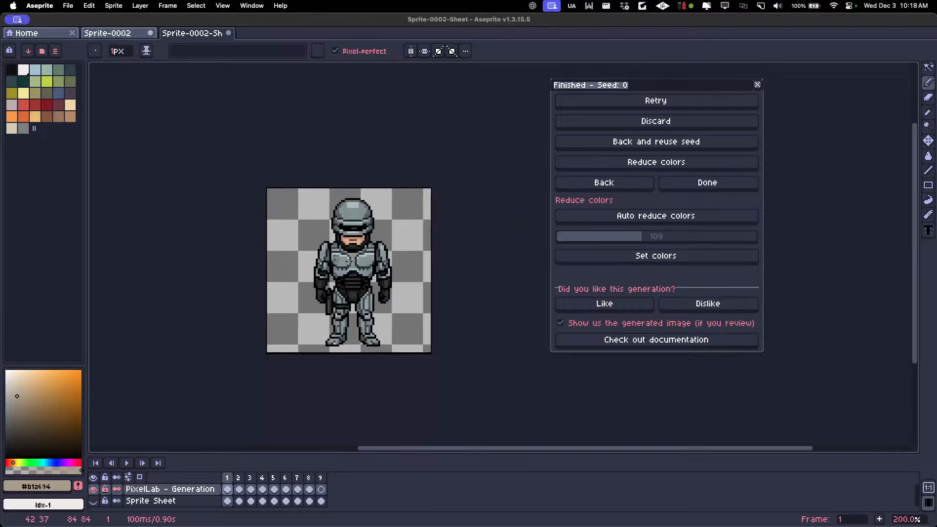
{"action": "scroll", "coordinate": [337, 317], "scroll_direction": "up", "scroll_amount": 1}
{"action": "scroll", "coordinate": [327, 371], "scroll_direction": "down", "scroll_amount": 1}
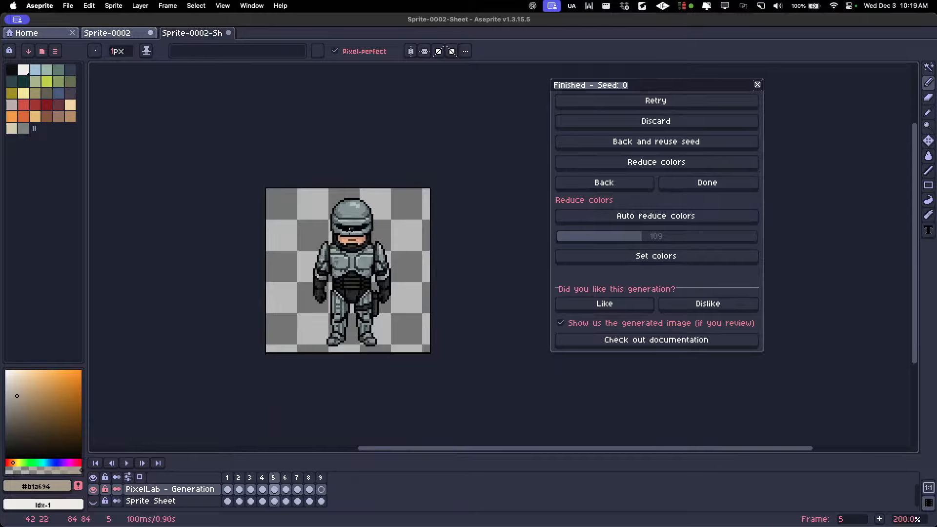
{"action": "scroll", "coordinate": [353, 220], "scroll_direction": "up", "scroll_amount": 1}
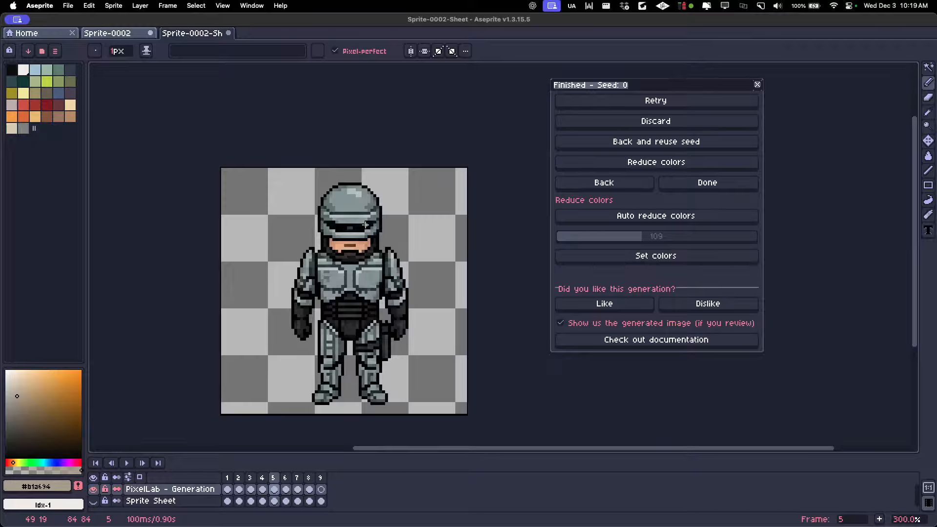
{"action": "scroll", "coordinate": [363, 220], "scroll_direction": "down", "scroll_amount": 1}
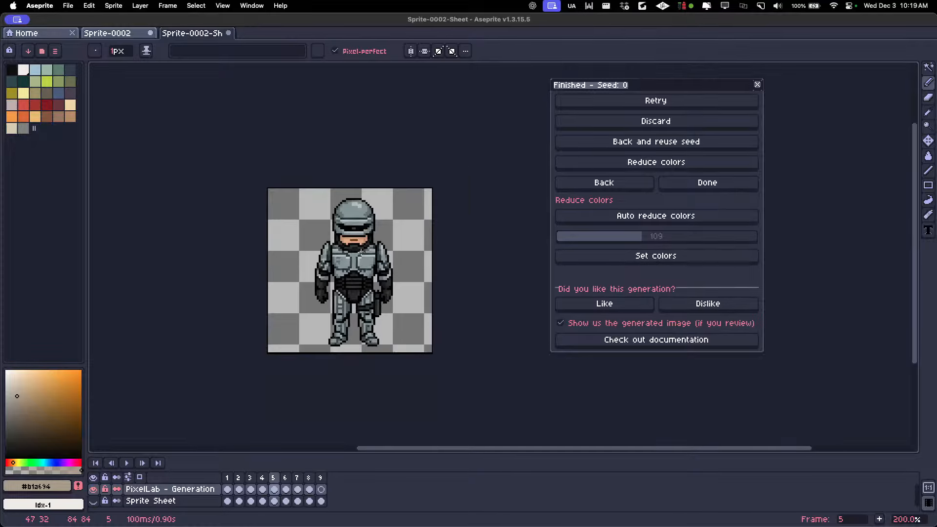
Return to the 8 rotations settings, choose Rotate character, and set the robocop front view in frame 1 as reference.
{"action": "left_click", "coordinate": [575, 190]}
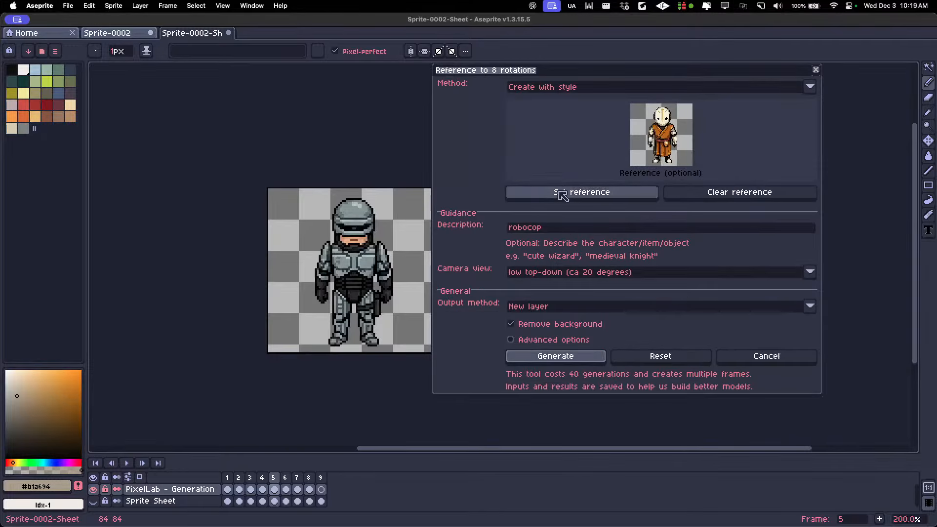
{"action": "left_click", "coordinate": [240, 480]}
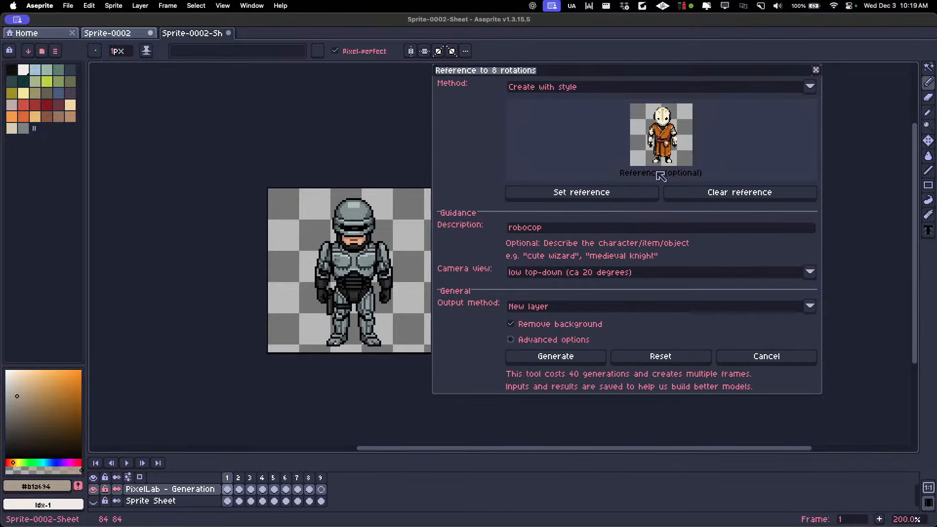
{"action": "left_click", "coordinate": [629, 86]}
{"action": "left_click", "coordinate": [582, 120]}
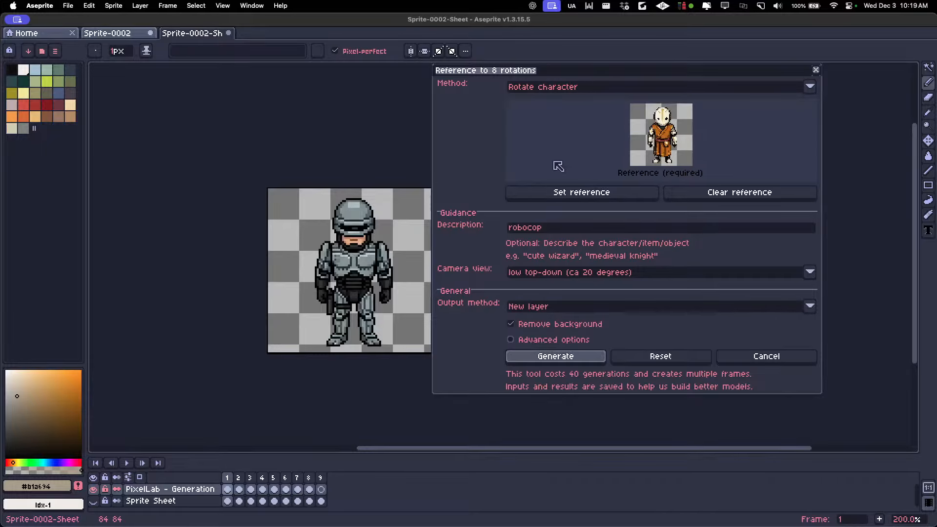
{"action": "left_click", "coordinate": [561, 191]}
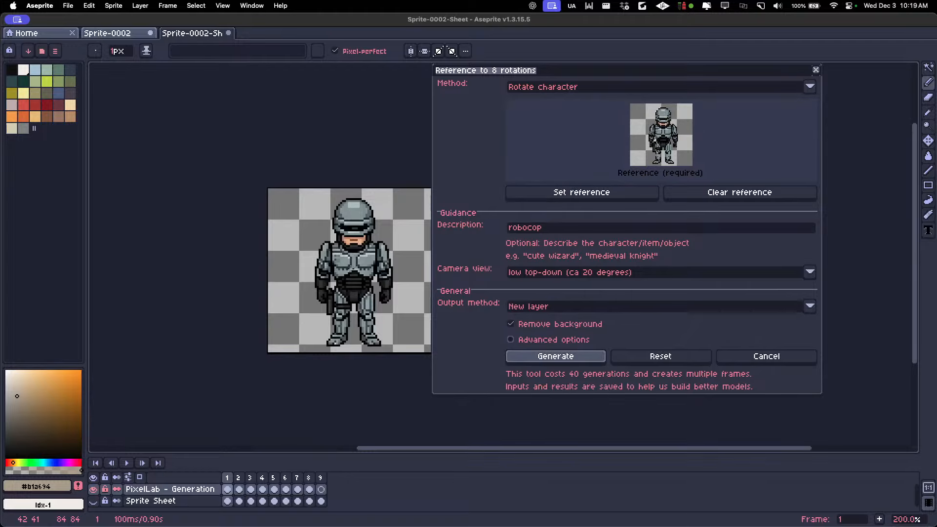
Examine the robocop's facing direction in frames 3 to 7, comparing frame 5 with its neighbouring rotations.
{"action": "left_click", "coordinate": [288, 480]}
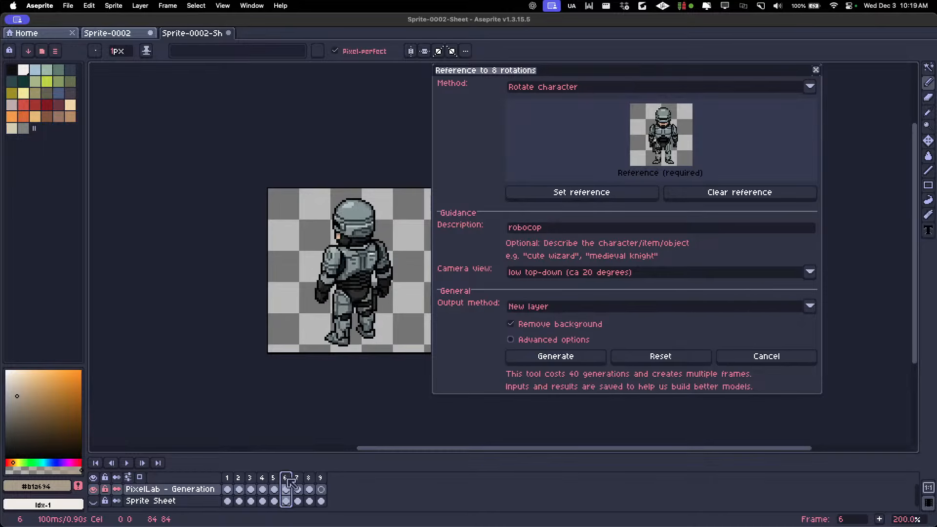
{"action": "key", "text": "Right"}
{"action": "key", "text": "Left"}
{"action": "key", "text": "Left"}
{"action": "key", "text": "Left"}
{"action": "key", "text": "Right"}
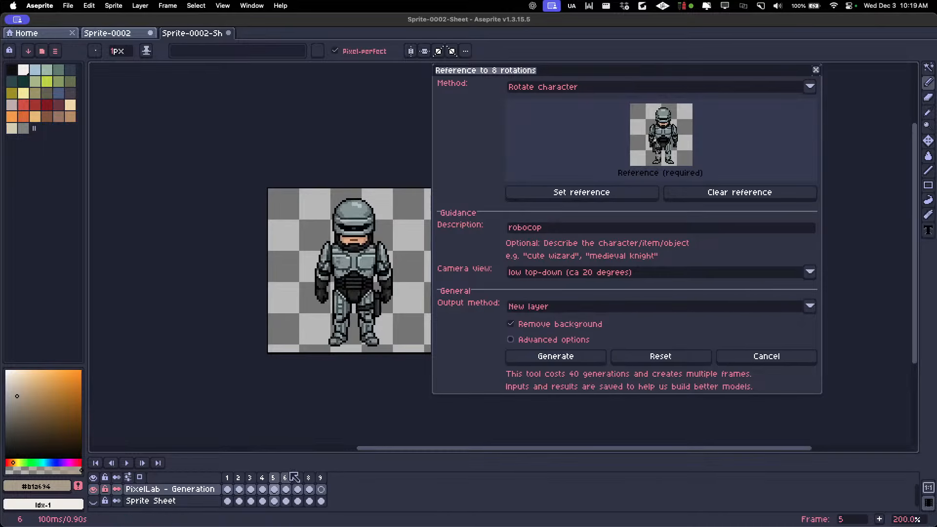
{"action": "scroll", "coordinate": [358, 252], "scroll_direction": "up", "scroll_amount": 2}
{"action": "scroll", "coordinate": [341, 273], "scroll_direction": "down", "scroll_amount": 2}
{"action": "key", "text": "Left"}
{"action": "key", "text": "Left"}
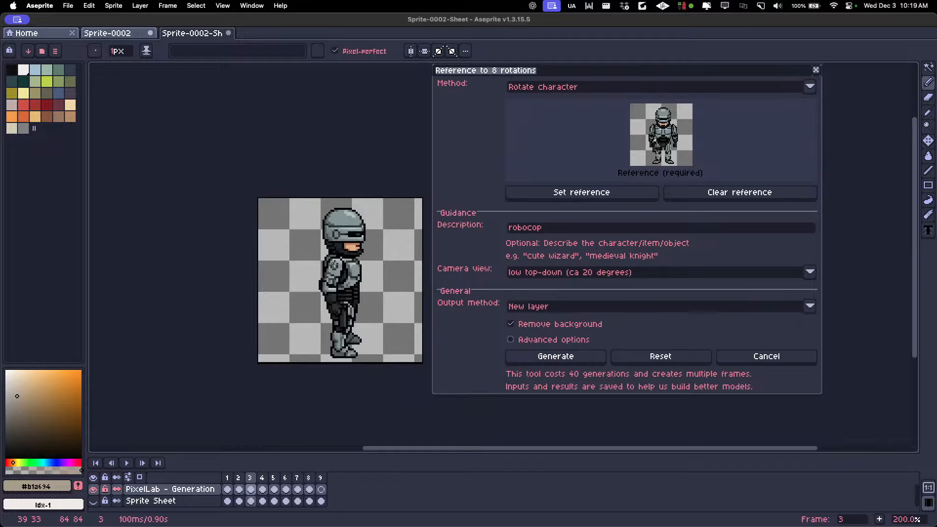
{"action": "key", "text": "Right"}
{"action": "key", "text": "Right"}
{"action": "key", "text": "Left"}
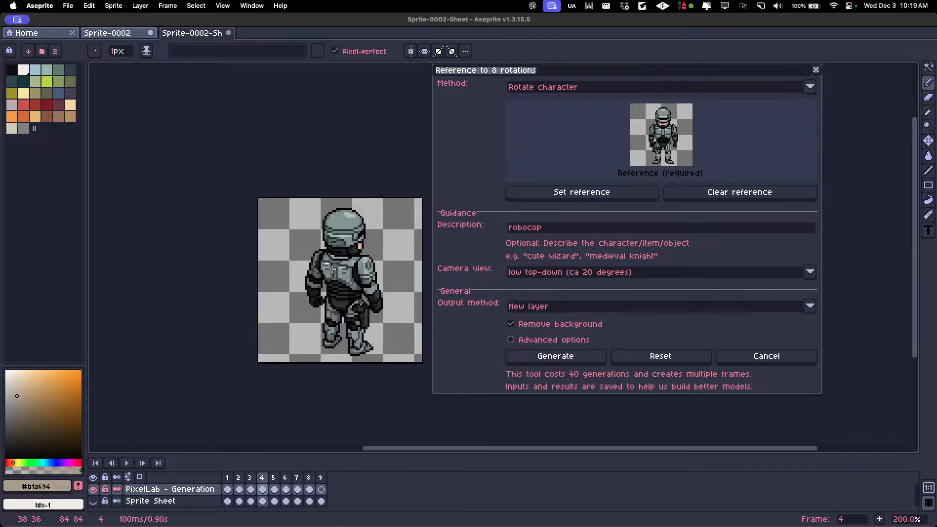
{"action": "scroll", "coordinate": [333, 268], "scroll_direction": "down", "scroll_amount": 1}
{"action": "scroll", "coordinate": [332, 268], "scroll_direction": "up", "scroll_amount": 1}
{"action": "key", "text": "Right"}
{"action": "key", "text": "Left"}
{"action": "key", "text": "Right"}
{"action": "key", "text": "Left"}
{"action": "key", "text": "Right"}
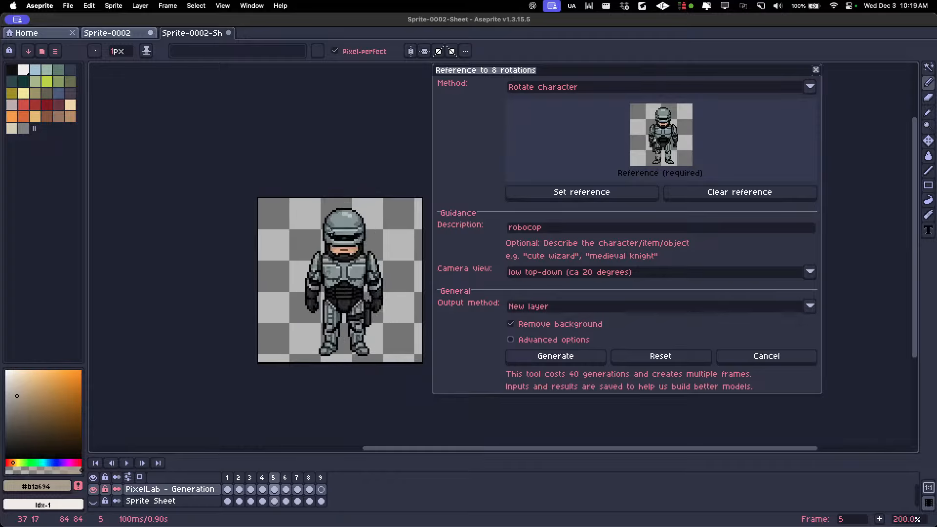
{"action": "scroll", "coordinate": [337, 273], "scroll_direction": "up", "scroll_amount": 1}
{"action": "scroll", "coordinate": [336, 273], "scroll_direction": "down", "scroll_amount": 1}
{"action": "scroll", "coordinate": [326, 286], "scroll_direction": "up", "scroll_amount": 1}
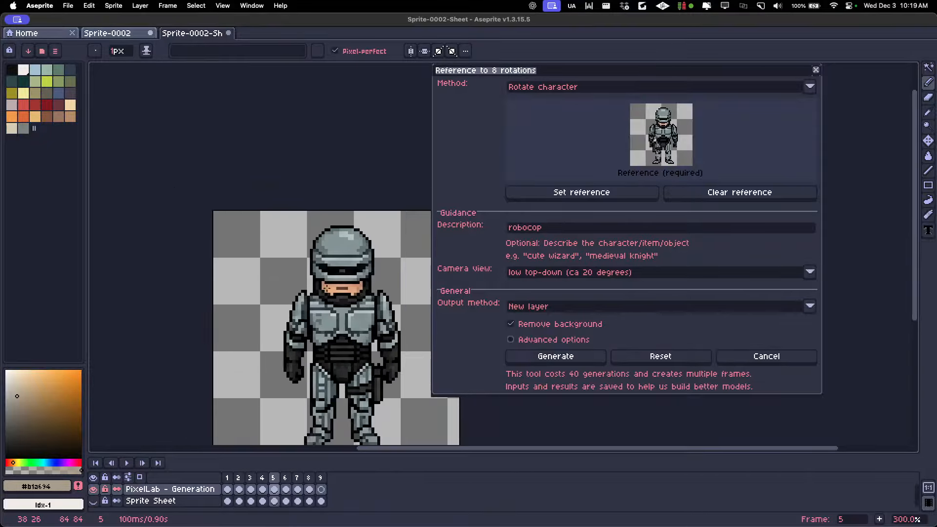
{"action": "scroll", "coordinate": [326, 287], "scroll_direction": "down", "scroll_amount": 2}
Toggle the generated layer off and back on, and cancel the 8 rotations setup.
{"action": "left_click", "coordinate": [94, 489]}
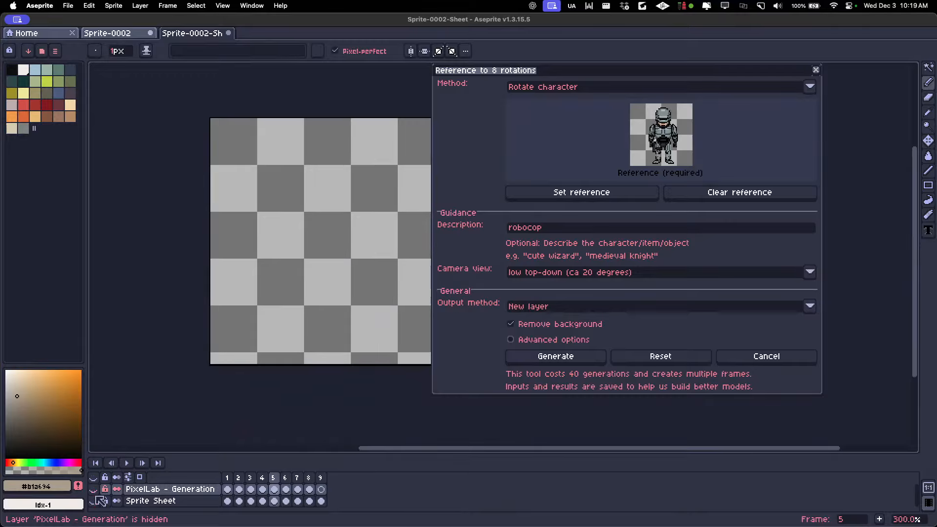
{"action": "left_click", "coordinate": [93, 489]}
{"action": "left_click", "coordinate": [766, 357]}
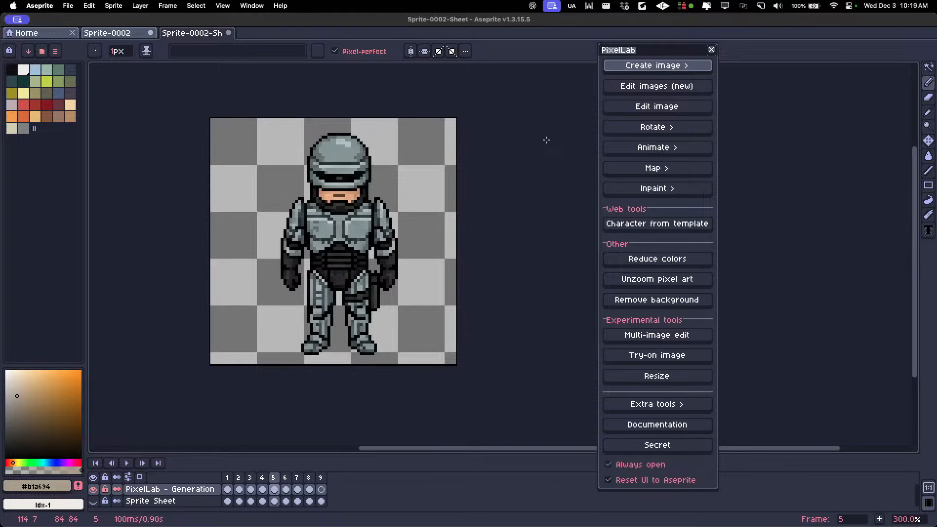
Open PixelLab's Rotate tool on frame 4 and set that diagonal back view as the From image.
{"action": "key", "text": "Left"}
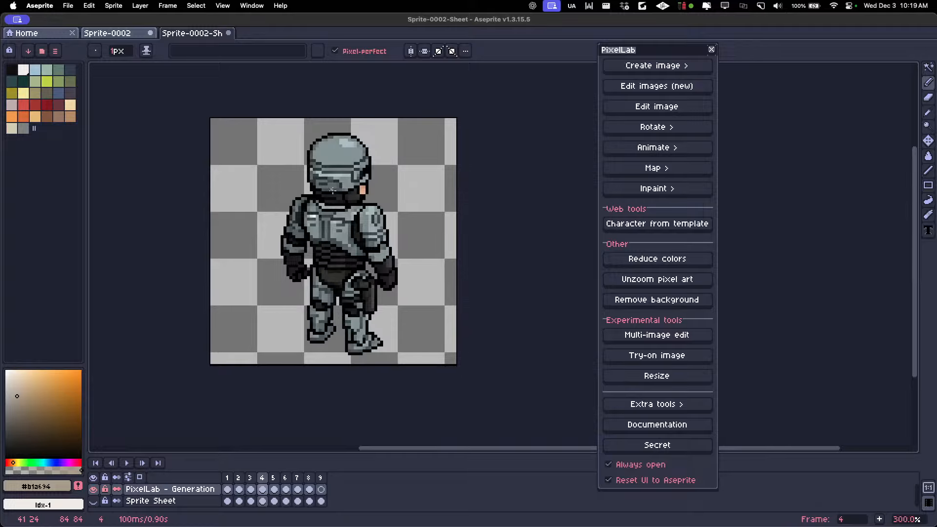
{"action": "left_click", "coordinate": [673, 127]}
{"action": "left_click", "coordinate": [679, 82]}
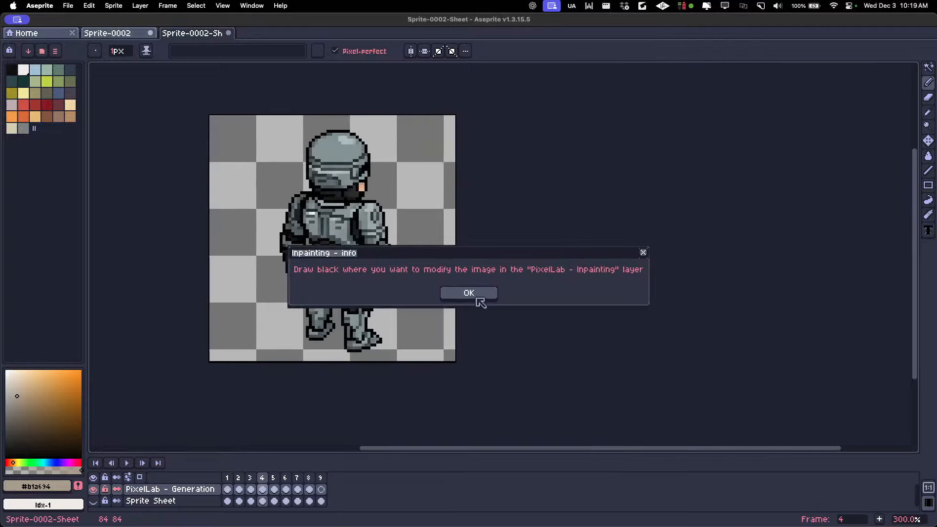
{"action": "left_click", "coordinate": [479, 297]}
{"action": "left_click", "coordinate": [551, 192]}
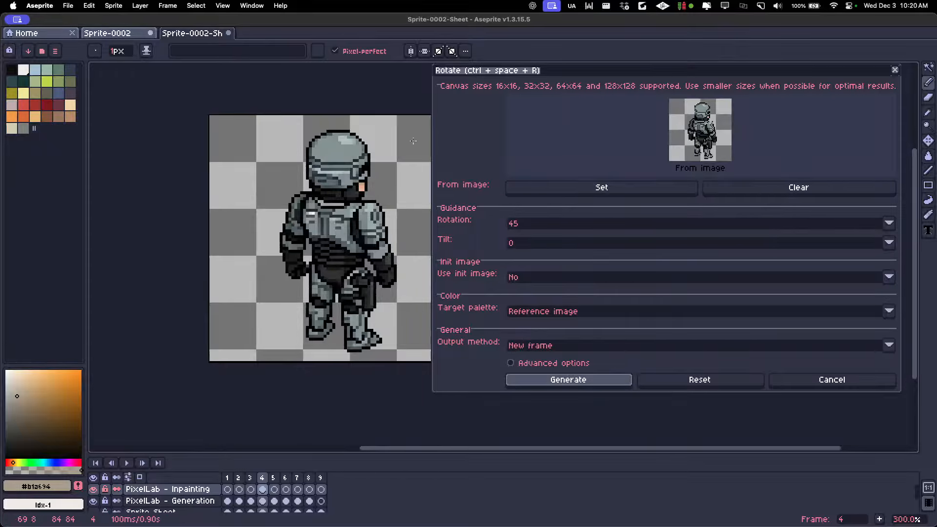
{"action": "scroll", "coordinate": [330, 182], "scroll_direction": "down", "scroll_amount": 1}
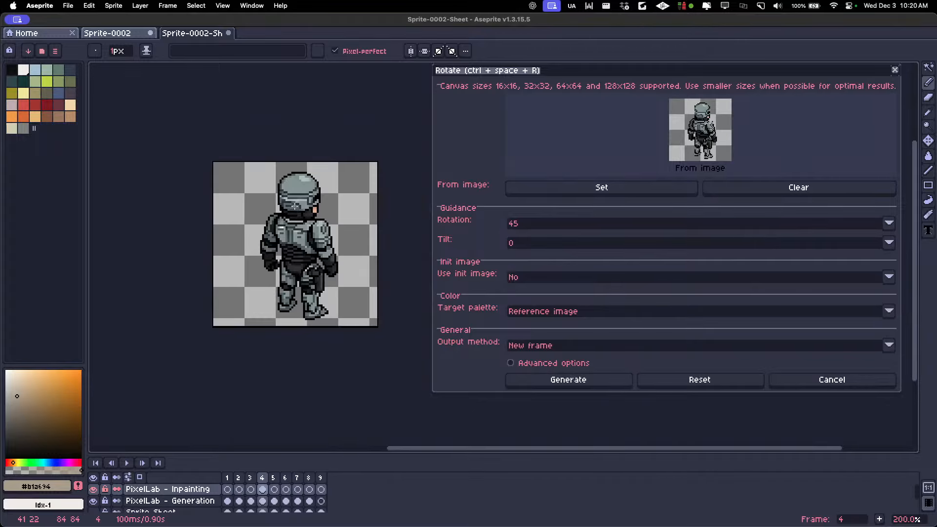
Resize the canvas to 128 × 128 and set the resized diagonal back view as the Rotate tool's From image.
{"action": "type", "text": "c128"}
{"action": "key", "text": "Tab"}
{"action": "type", "text": "128"}
{"action": "key", "text": "Return"}
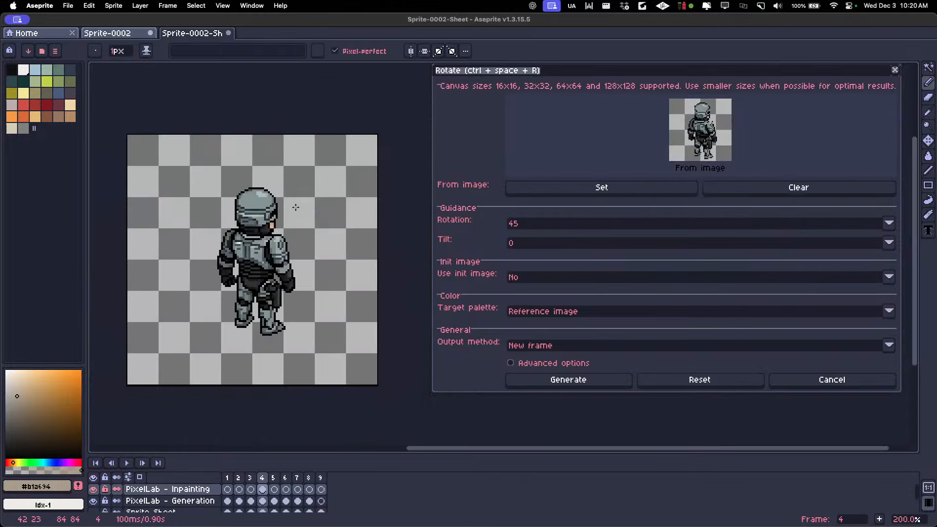
{"action": "left_click", "coordinate": [671, 189]}
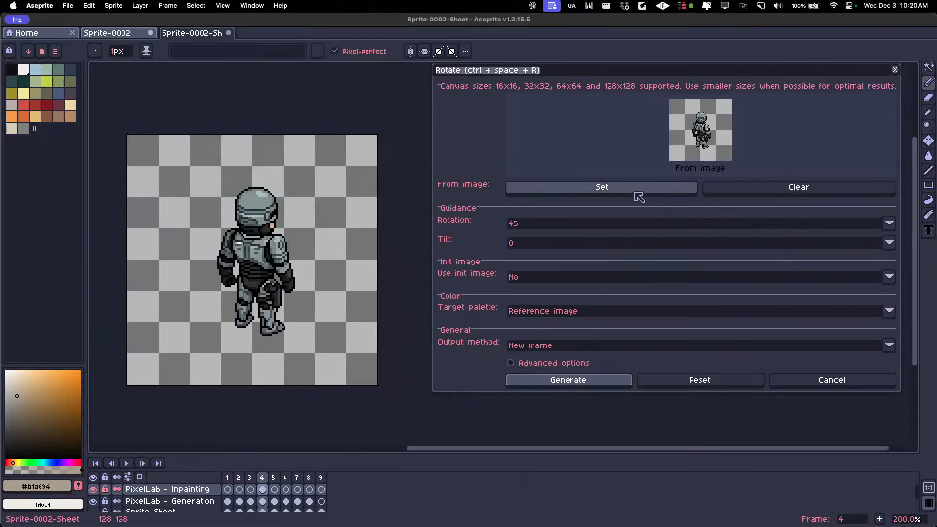
Compare frames 4 and 5, and set frame 4's diagonal back view as the From image again.
{"action": "left_click", "coordinate": [253, 480]}
{"action": "left_click", "coordinate": [262, 478]}
{"action": "left_click", "coordinate": [273, 478]}
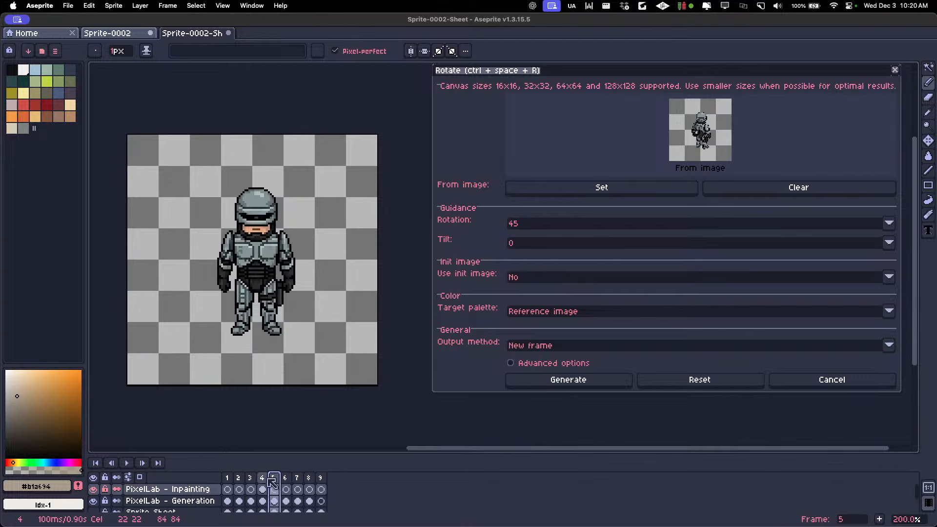
{"action": "left_click", "coordinate": [262, 479]}
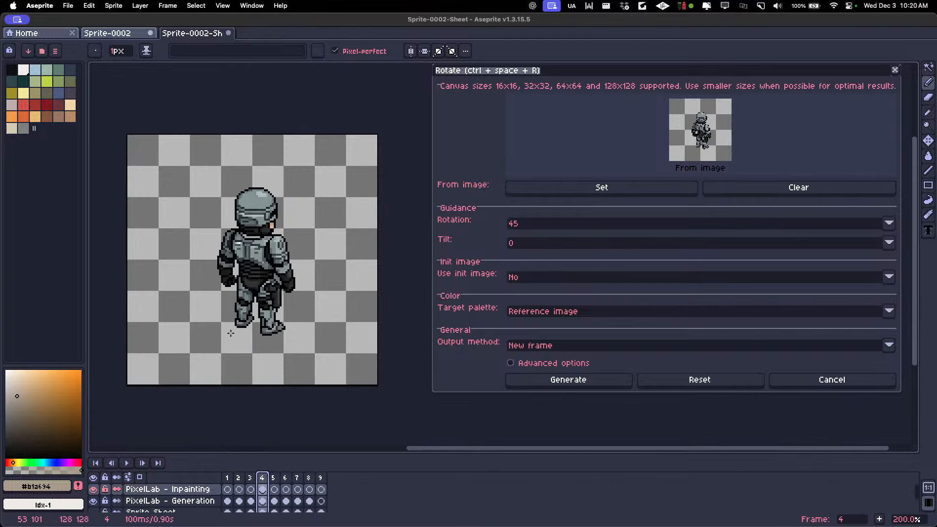
{"action": "scroll", "coordinate": [230, 333], "scroll_direction": "up", "scroll_amount": 2}
{"action": "scroll", "coordinate": [305, 188], "scroll_direction": "down", "scroll_amount": 2}
{"action": "left_click_drag", "start_coordinate": [309, 178], "coordinate": [296, 246]}
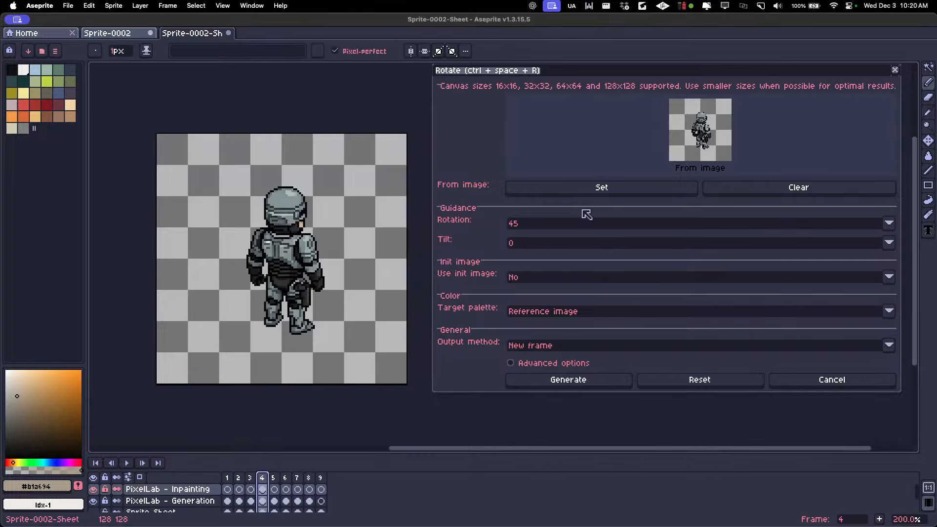
{"action": "left_click", "coordinate": [623, 190]}
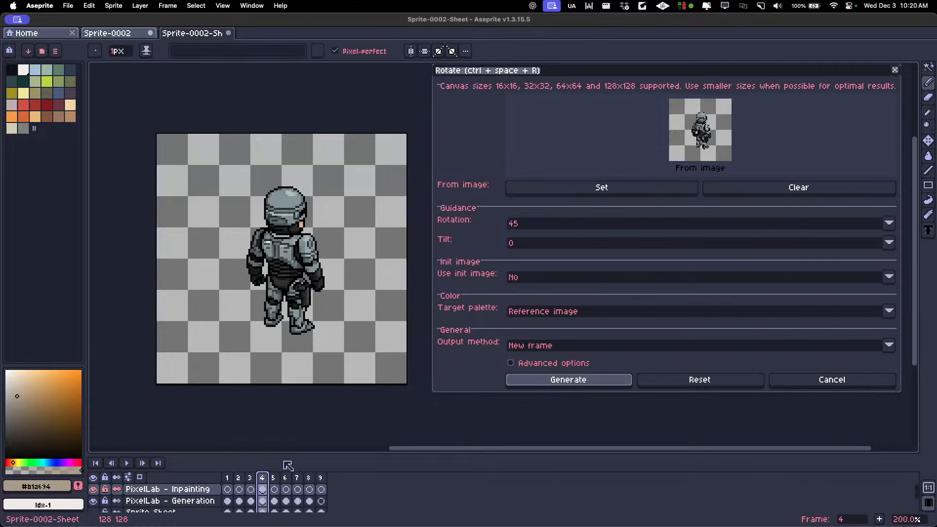
Select frame 5 for replacement and enable the Rotate tool's advanced options with inpainting.
{"action": "left_click", "coordinate": [274, 478]}
{"action": "left_click", "coordinate": [556, 363]}
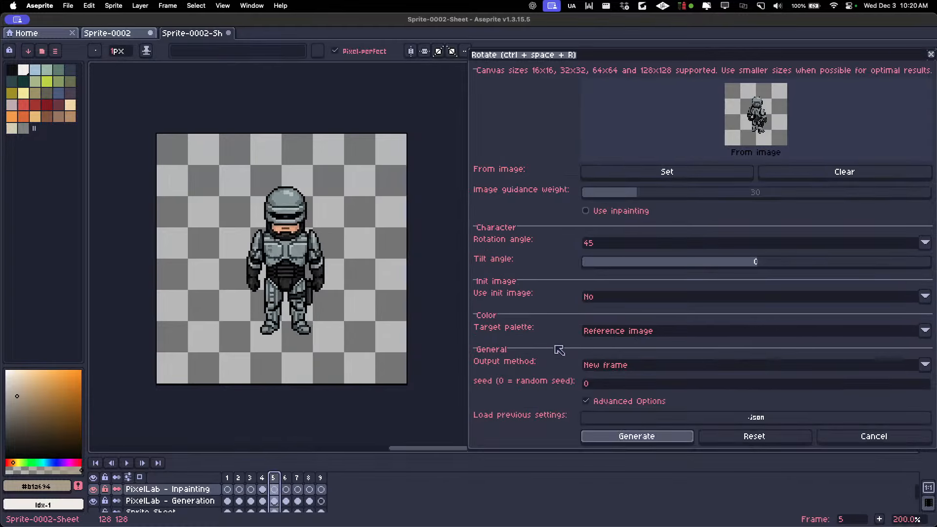
{"action": "left_click", "coordinate": [603, 214]}
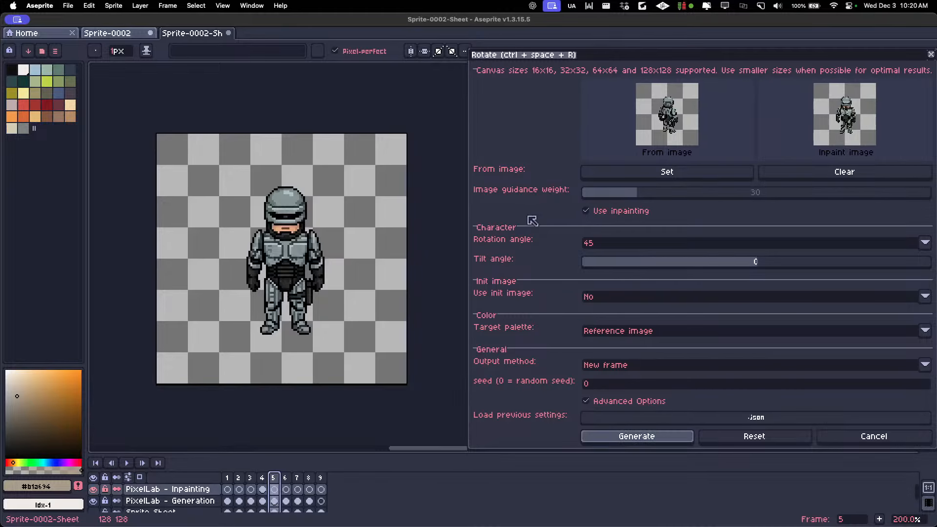
Paint a black inpainting mask over the robocop's head, neck and chest in frame 5 with a 12 px brush.
{"action": "scroll", "coordinate": [305, 227], "scroll_direction": "up", "scroll_amount": 11}
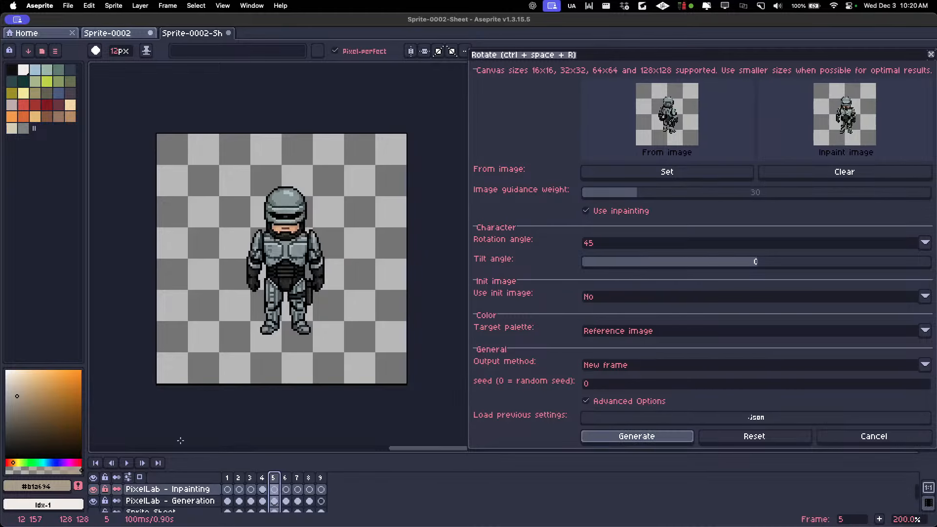
{"action": "left_click", "coordinate": [11, 69]}
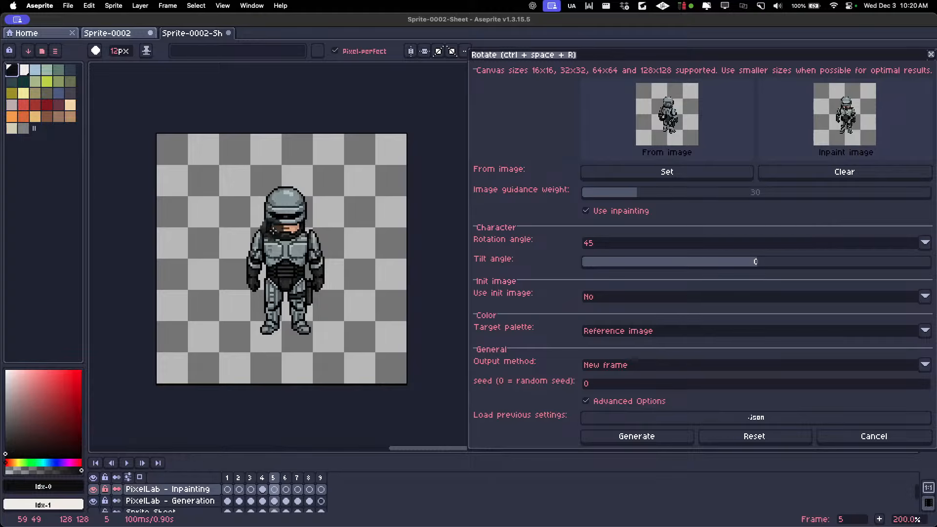
{"action": "mouse_move", "coordinate": [272, 229]}
{"action": "left_mouse_down"}
{"action": "mouse_move", "coordinate": [288, 228]}
{"action": "mouse_move", "coordinate": [279, 191]}
{"action": "mouse_move", "coordinate": [297, 208]}
{"action": "mouse_move", "coordinate": [297, 222]}
{"action": "mouse_move", "coordinate": [275, 261]}
{"action": "left_mouse_up"}
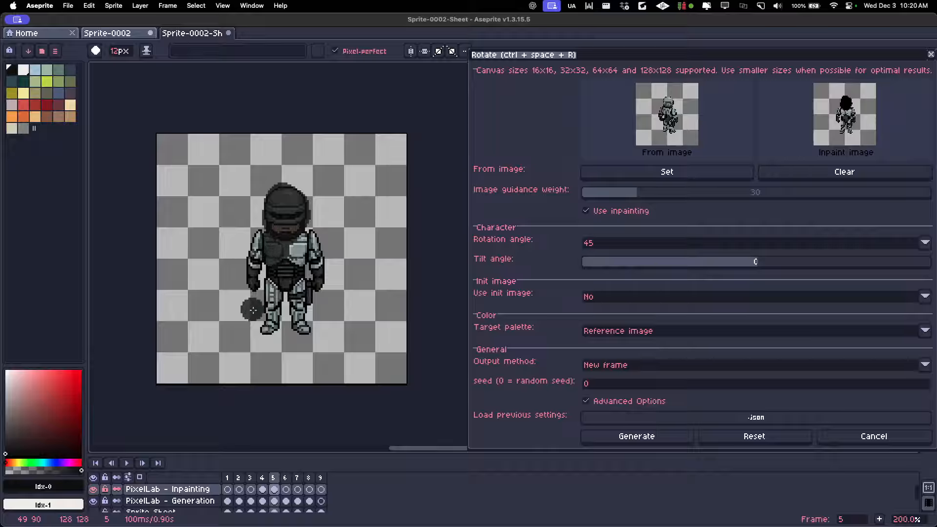
{"action": "key", "text": "Left"}
{"action": "key", "text": "Right"}
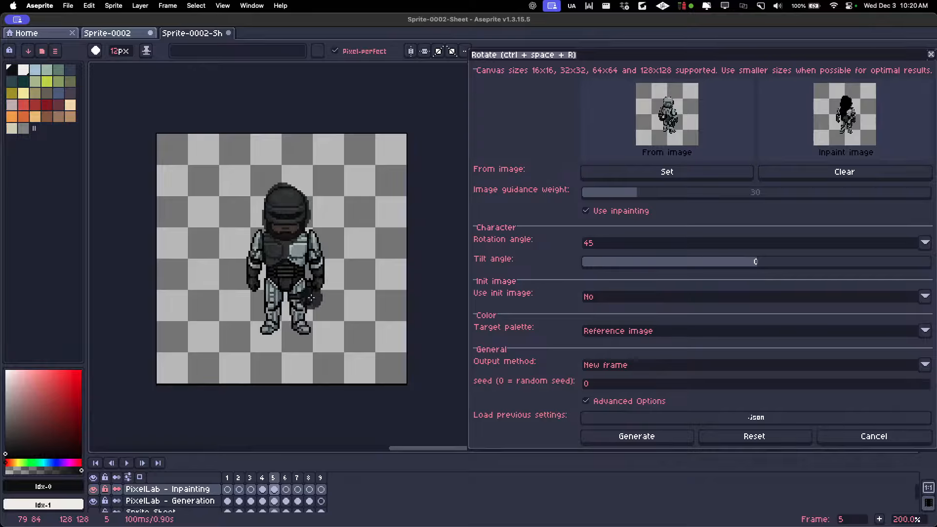
{"action": "key", "text": "super+z"}
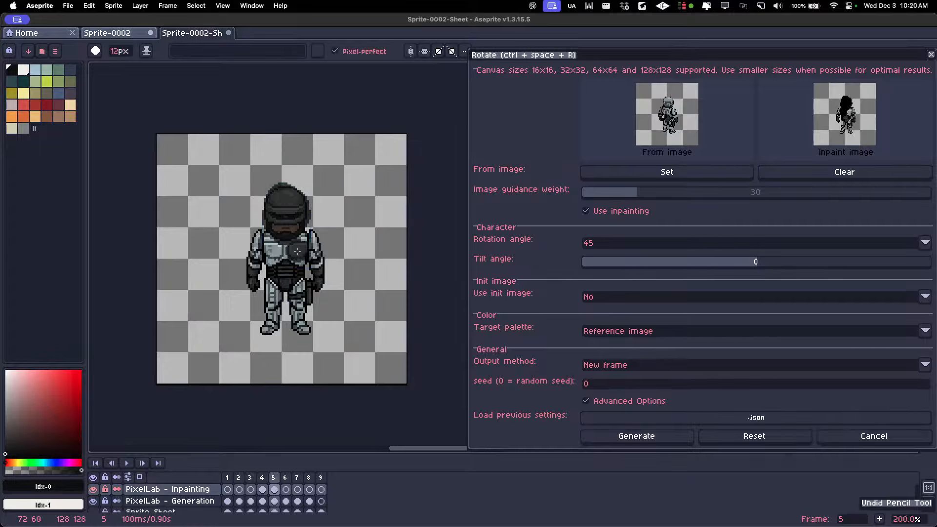
{"action": "mouse_move", "coordinate": [297, 251]}
{"action": "left_mouse_down"}
{"action": "mouse_move", "coordinate": [266, 244]}
{"action": "mouse_move", "coordinate": [276, 254]}
{"action": "left_mouse_up"}
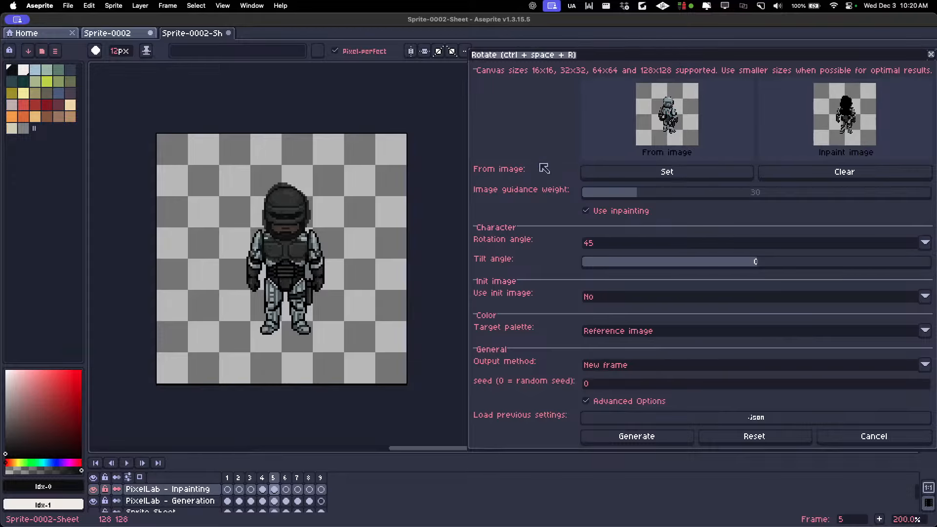
Generate the inpainted rotation of frame 5 as a new frame, keeping the rotation angle at 45.
{"action": "left_click", "coordinate": [605, 246]}
{"action": "left_click", "coordinate": [609, 245]}
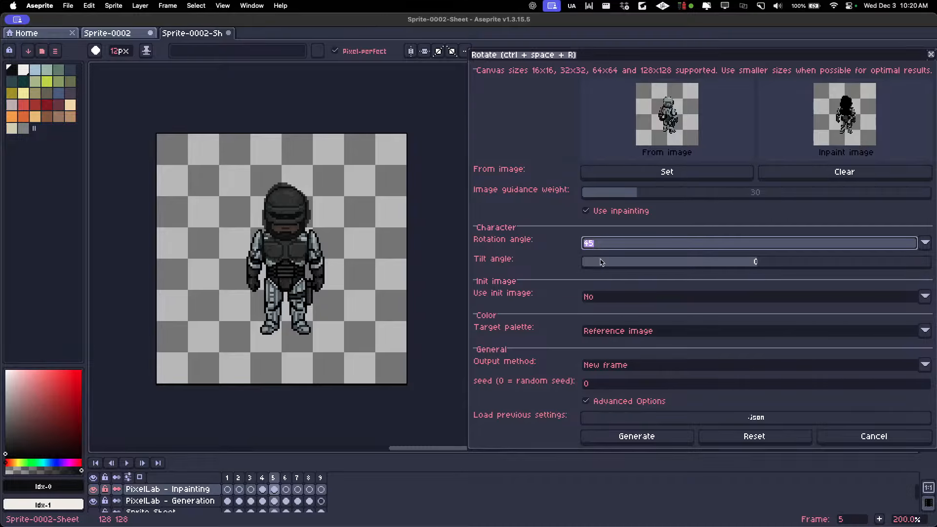
{"action": "left_click", "coordinate": [628, 439]}
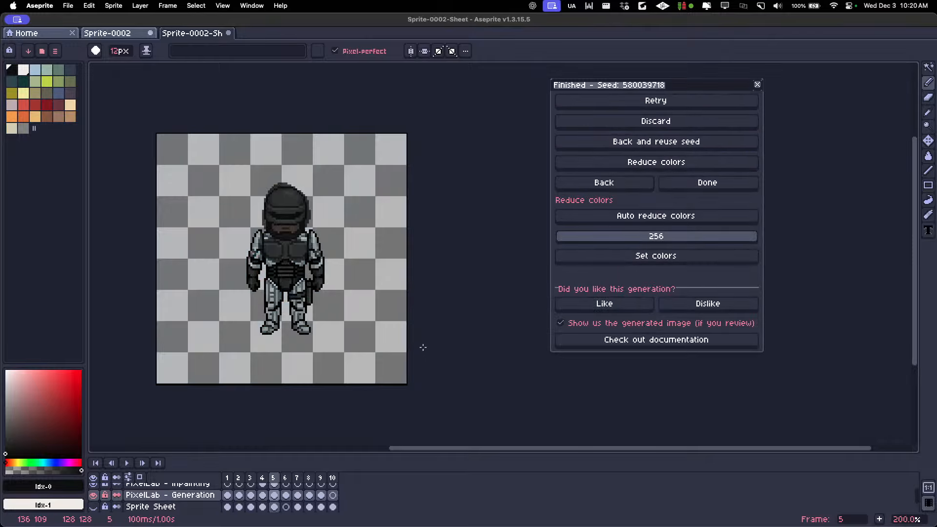
{"action": "scroll", "coordinate": [293, 188], "scroll_direction": "up", "scroll_amount": 1}
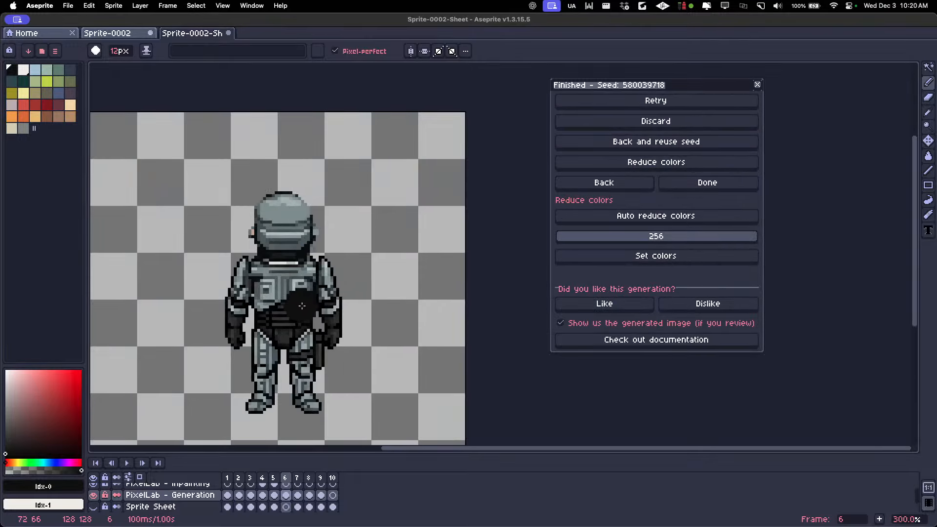
{"action": "scroll", "coordinate": [301, 308], "scroll_direction": "down", "scroll_amount": 2}
{"action": "scroll", "coordinate": [296, 312], "scroll_direction": "up", "scroll_amount": 1}
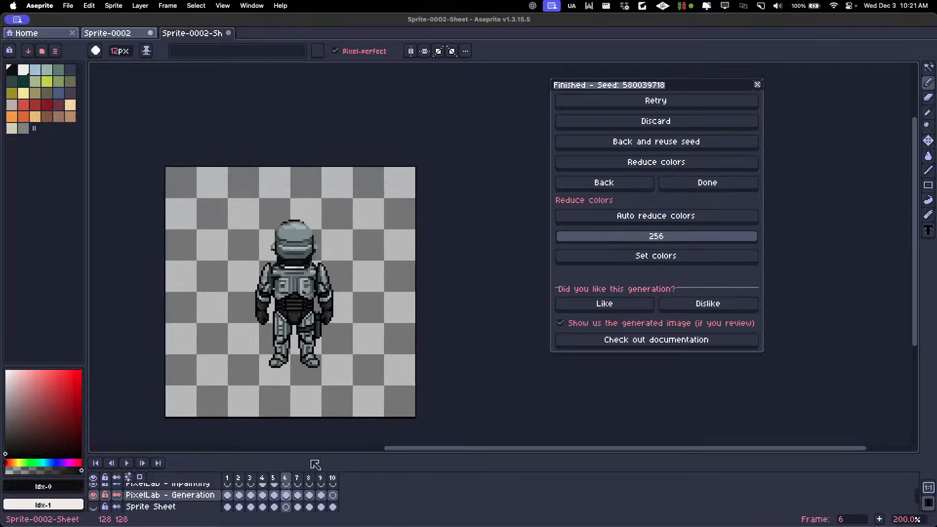
{"action": "scroll", "coordinate": [296, 308], "scroll_direction": "up", "scroll_amount": 1}
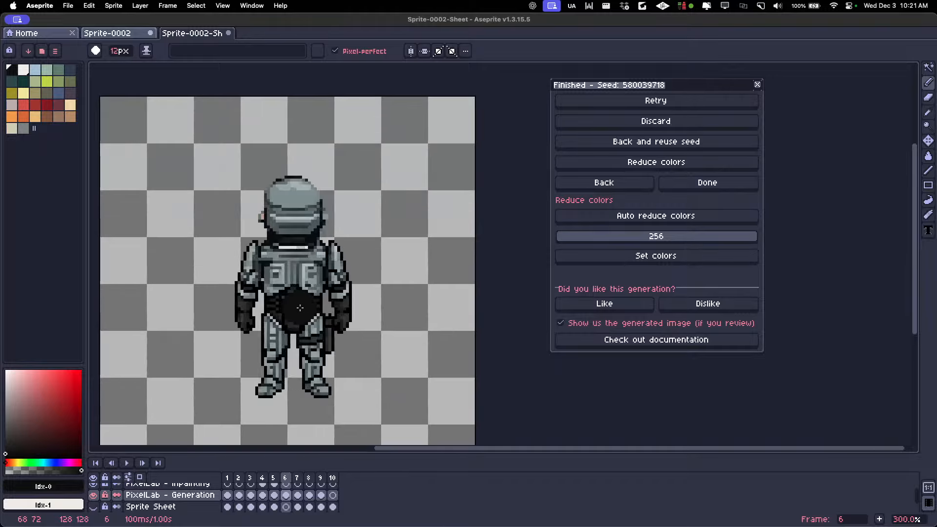
Complete the helmet's top and upper side outline in frame 6 with a 1 px black pencil.
{"action": "scroll", "coordinate": [298, 225], "scroll_direction": "up", "scroll_amount": 4}
{"action": "key", "text": "b"}
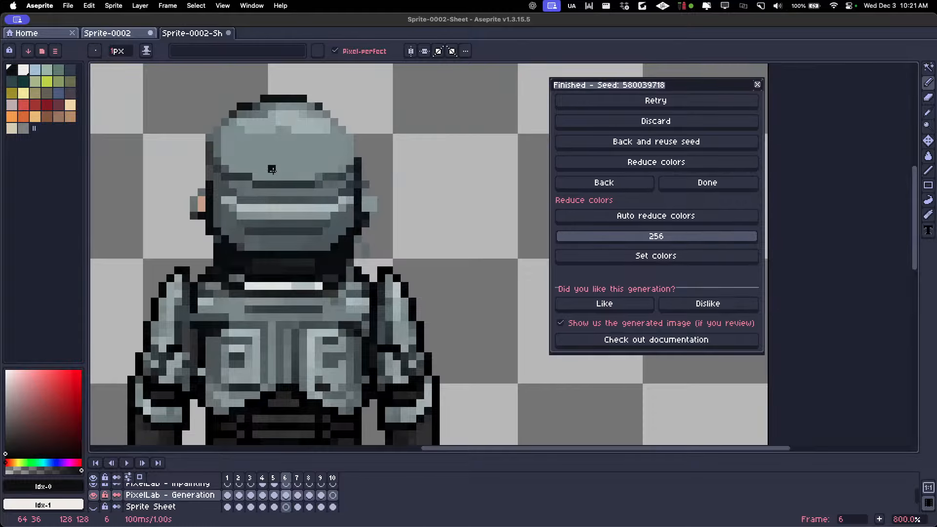
{"action": "scroll", "coordinate": [234, 175], "scroll_direction": "up", "scroll_amount": 2}
{"action": "scroll", "coordinate": [231, 174], "scroll_direction": "down", "scroll_amount": 4}
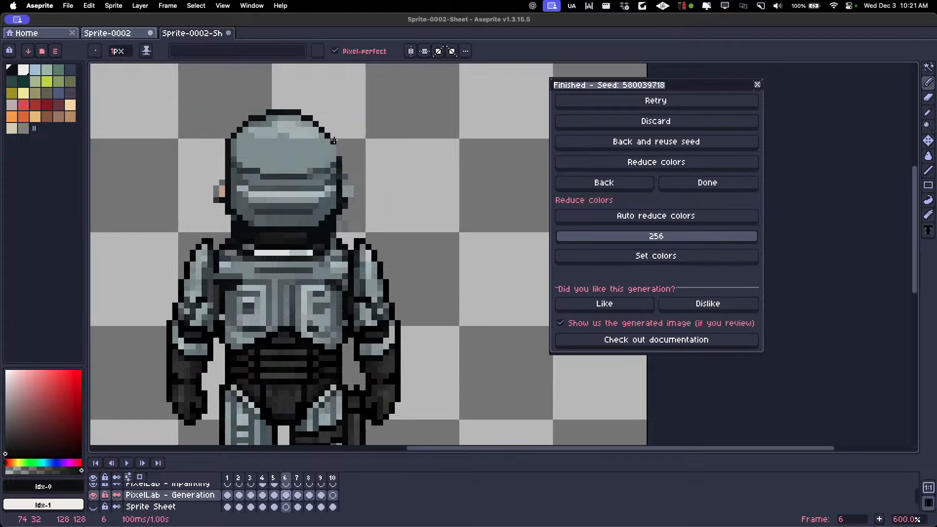
{"action": "scroll", "coordinate": [336, 156], "scroll_direction": "down", "scroll_amount": 1}
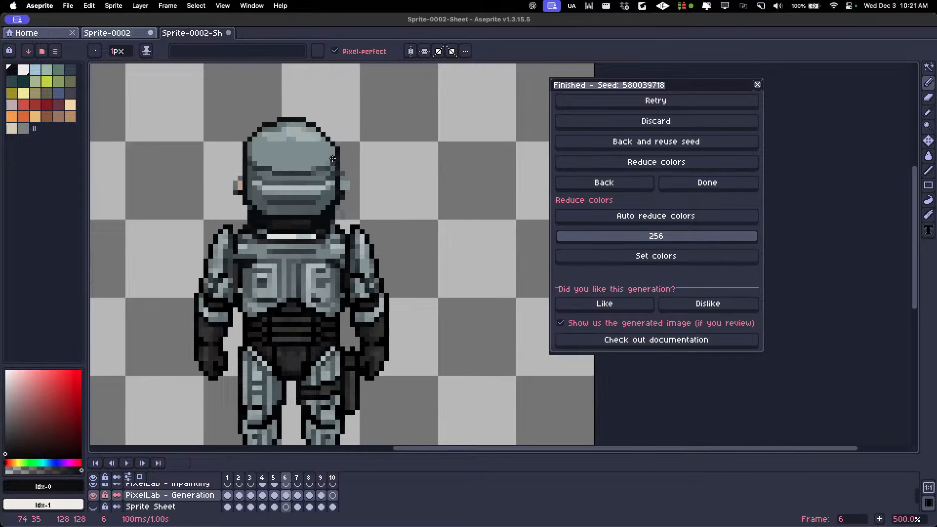
Compare the helmet of the generated back view in frame 6 with the neighbouring rotations in frames 5 and 7.
{"action": "scroll", "coordinate": [328, 159], "scroll_direction": "up", "scroll_amount": 4}
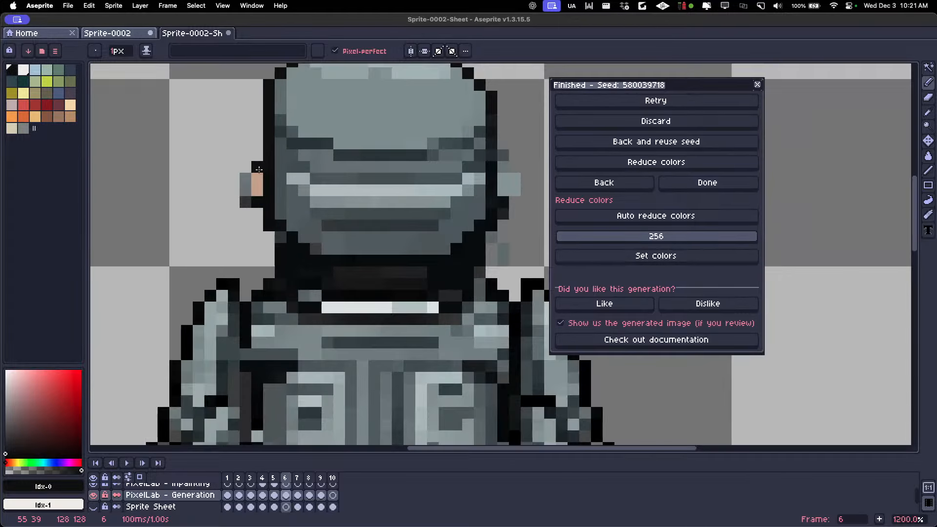
{"action": "scroll", "coordinate": [278, 150], "scroll_direction": "down", "scroll_amount": 3}
{"action": "key", "text": "Left"}
{"action": "key", "text": "Right"}
{"action": "key", "text": "Right"}
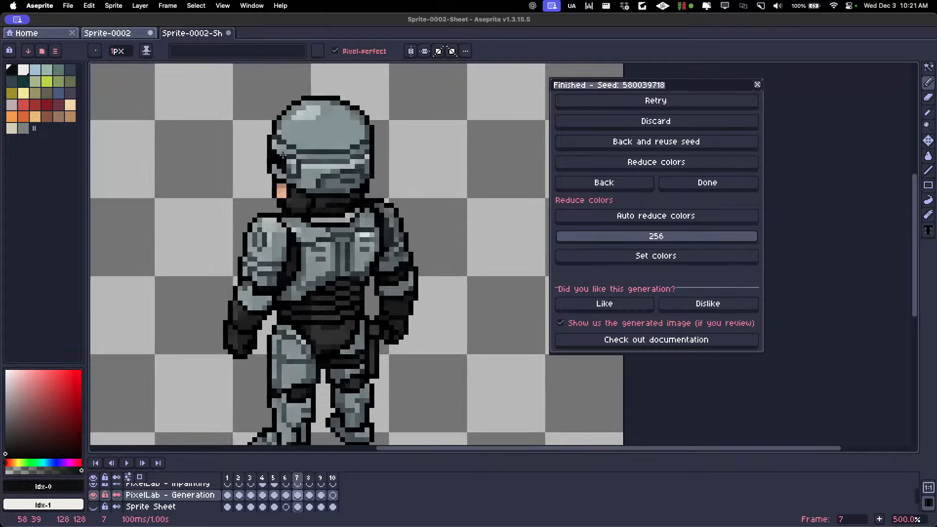
{"action": "scroll", "coordinate": [288, 163], "scroll_direction": "down", "scroll_amount": 2}
{"action": "key", "text": "Left"}
{"action": "key", "text": "Left"}
{"action": "key", "text": "Right"}
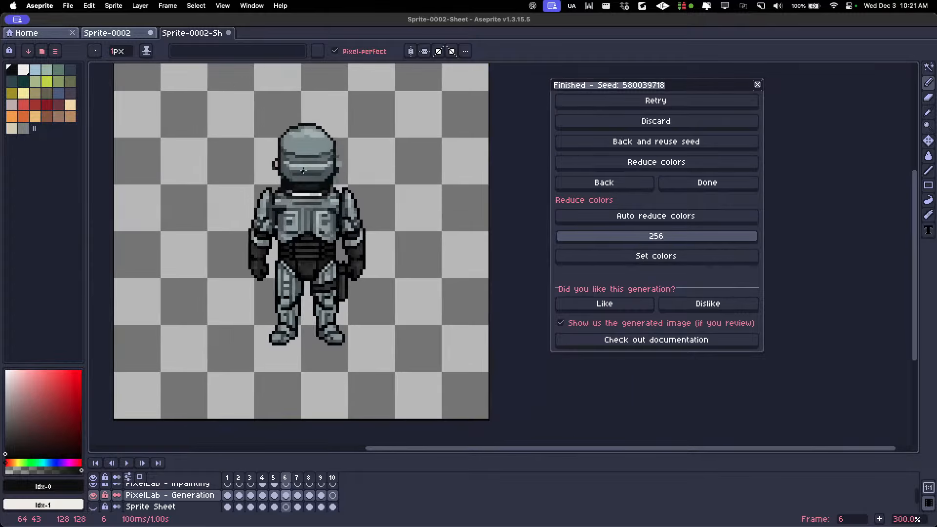
Examine the helmet sides and the holster on the front view in frame 1 as a guide for the back view.
{"action": "left_click", "coordinate": [231, 480]}
{"action": "scroll", "coordinate": [291, 155], "scroll_direction": "down", "scroll_amount": 1}
{"action": "scroll", "coordinate": [277, 146], "scroll_direction": "up", "scroll_amount": 2}
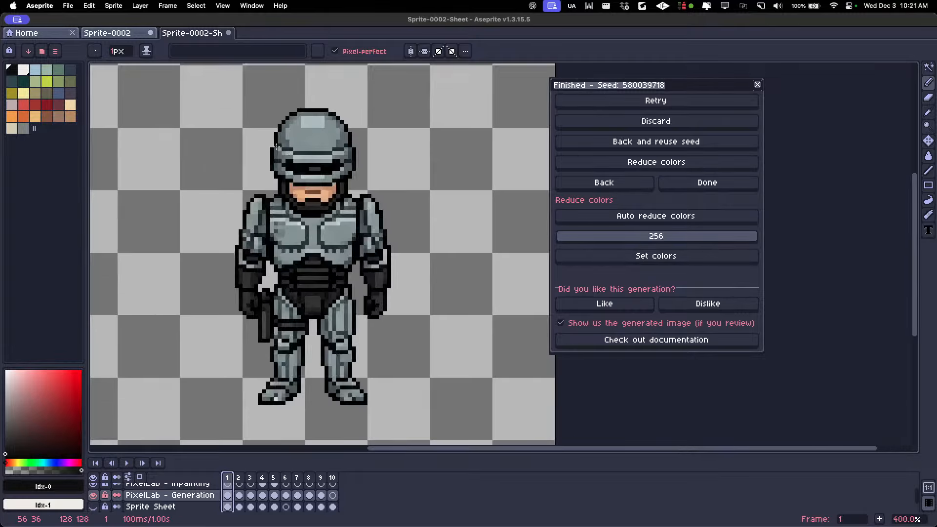
{"action": "scroll", "coordinate": [270, 154], "scroll_direction": "up", "scroll_amount": 1}
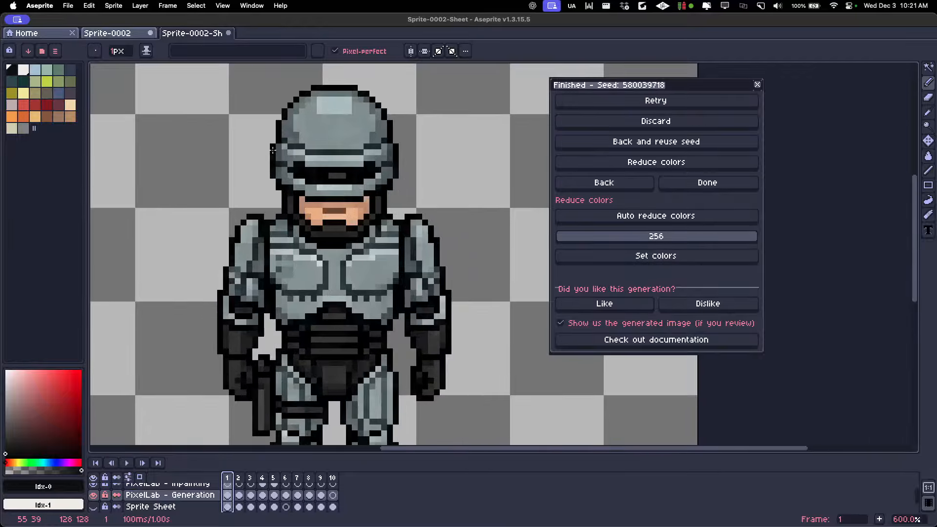
{"action": "scroll", "coordinate": [393, 150], "scroll_direction": "down", "scroll_amount": 1}
{"action": "scroll", "coordinate": [382, 157], "scroll_direction": "up", "scroll_amount": 1}
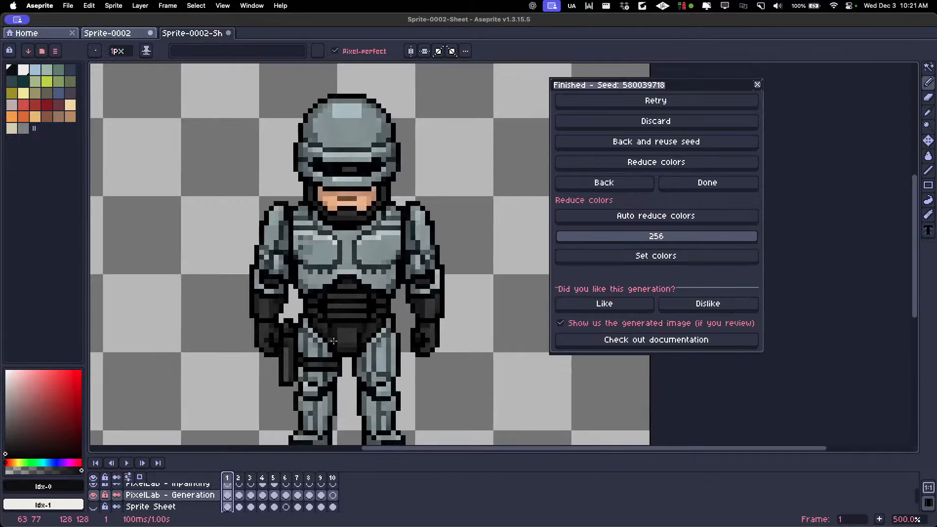
Remove the ear pixels beside the helmet in frame 6, clean up its side and neck outline, and compare with frame 5.
{"action": "left_click", "coordinate": [286, 478]}
{"action": "scroll", "coordinate": [320, 188], "scroll_direction": "up", "scroll_amount": 2}
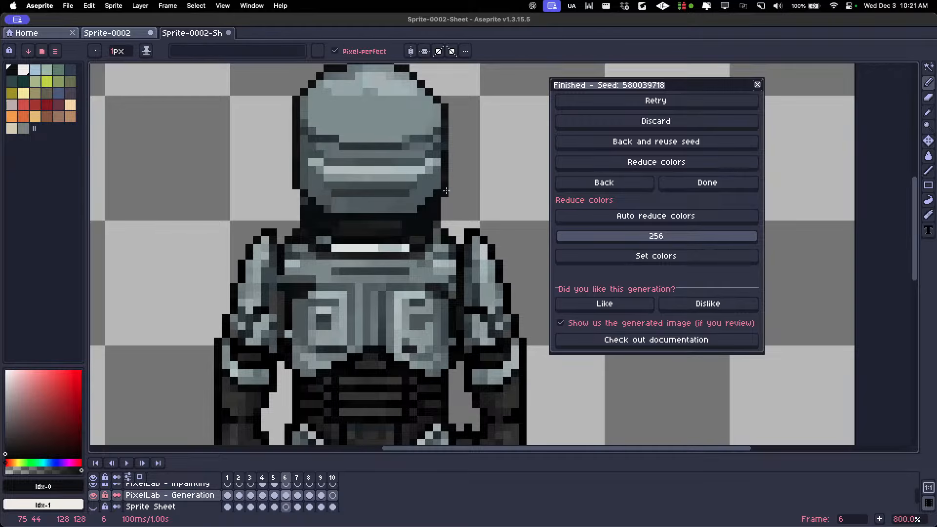
{"action": "scroll", "coordinate": [441, 137], "scroll_direction": "down", "scroll_amount": 2}
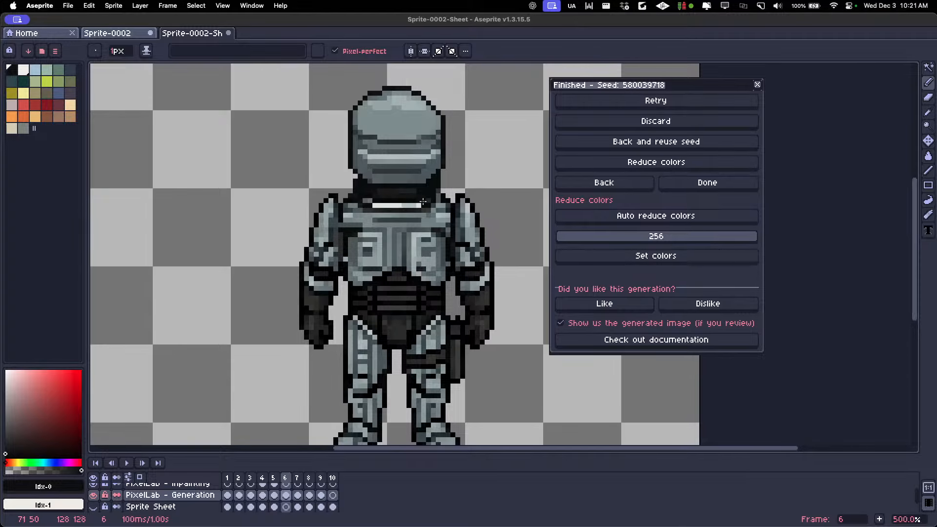
{"action": "scroll", "coordinate": [427, 200], "scroll_direction": "up", "scroll_amount": 2}
{"action": "scroll", "coordinate": [458, 186], "scroll_direction": "down", "scroll_amount": 3}
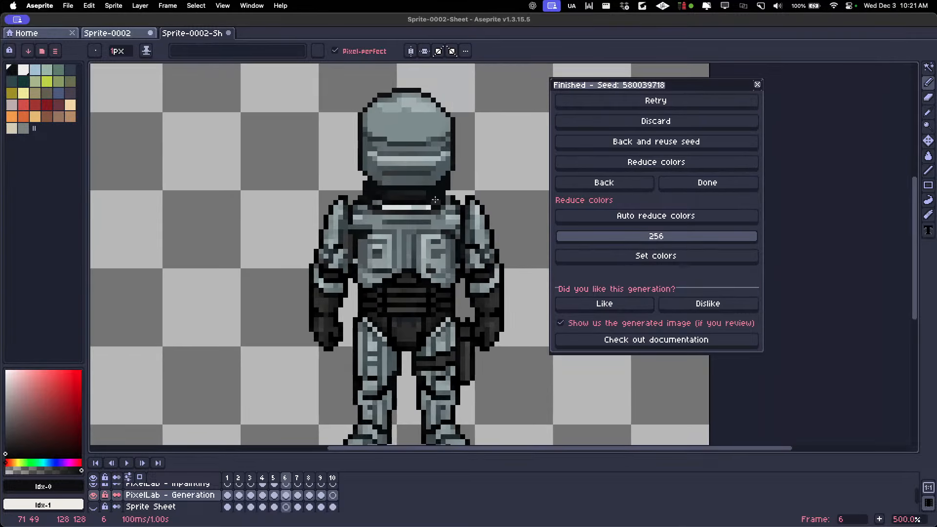
{"action": "scroll", "coordinate": [446, 192], "scroll_direction": "up", "scroll_amount": 2}
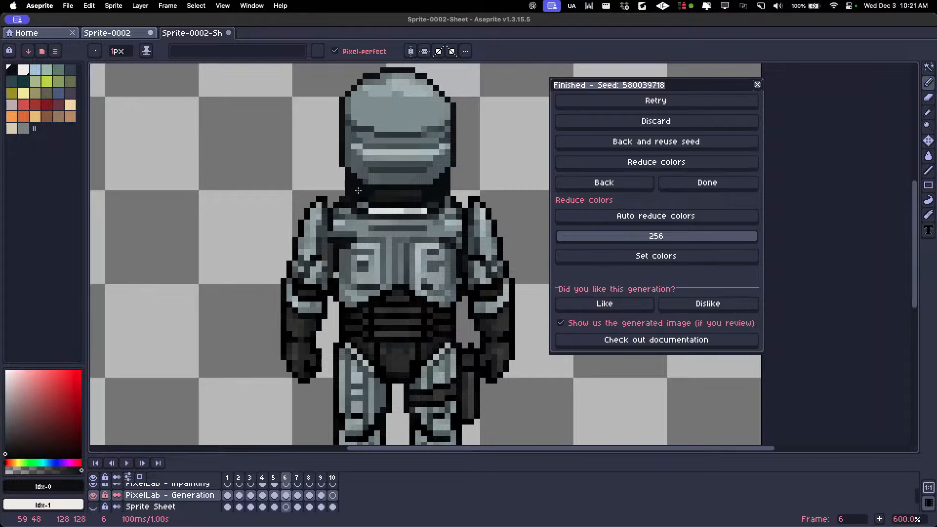
{"action": "scroll", "coordinate": [420, 215], "scroll_direction": "down", "scroll_amount": 3}
{"action": "scroll", "coordinate": [388, 201], "scroll_direction": "up", "scroll_amount": 1}
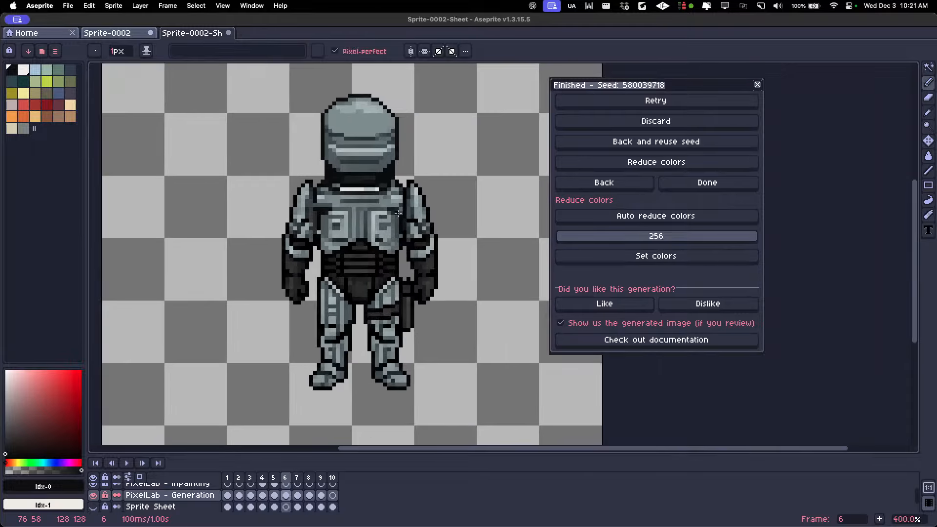
{"action": "scroll", "coordinate": [385, 200], "scroll_direction": "down", "scroll_amount": 1}
{"action": "scroll", "coordinate": [386, 200], "scroll_direction": "down", "scroll_amount": 1}
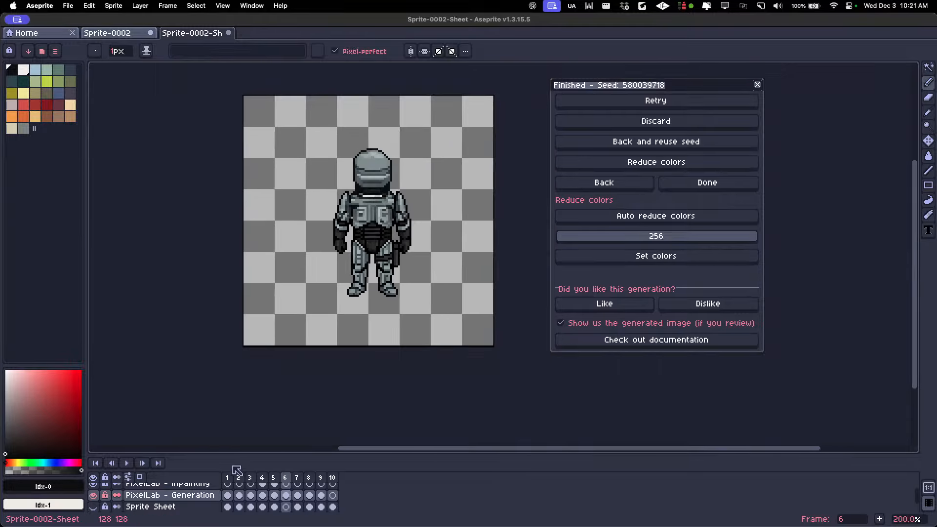
{"action": "left_click", "coordinate": [274, 478]}
{"action": "left_click", "coordinate": [282, 480]}
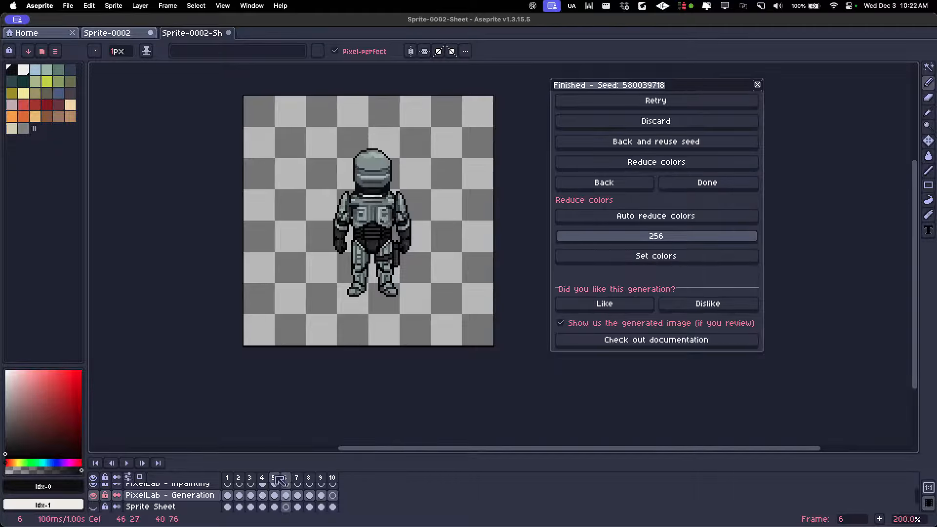
Repaint the upper and inner edges of the holster-side chest panel in frame 6 with greys sampled from the torso.
{"action": "left_click", "coordinate": [277, 481]}
{"action": "left_click", "coordinate": [281, 481]}
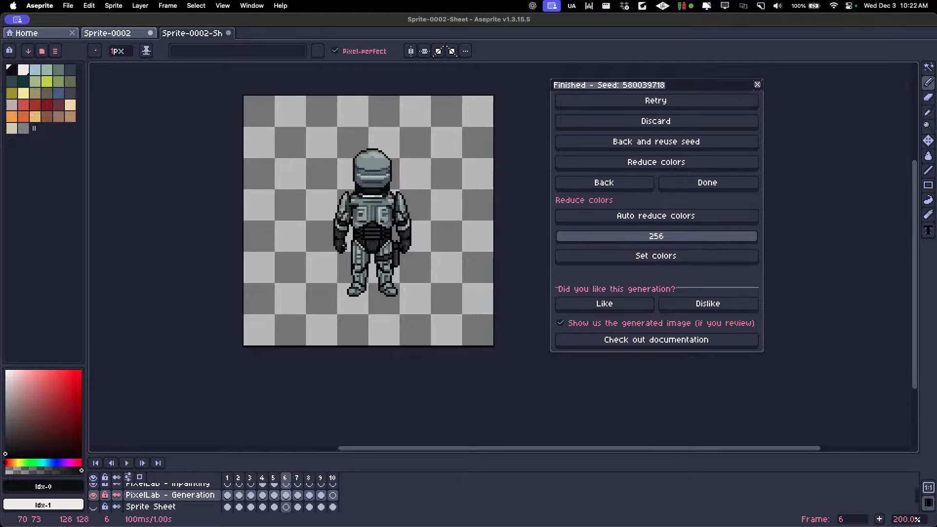
{"action": "scroll", "coordinate": [374, 202], "scroll_direction": "up", "scroll_amount": 2}
{"action": "scroll", "coordinate": [374, 200], "scroll_direction": "down", "scroll_amount": 2}
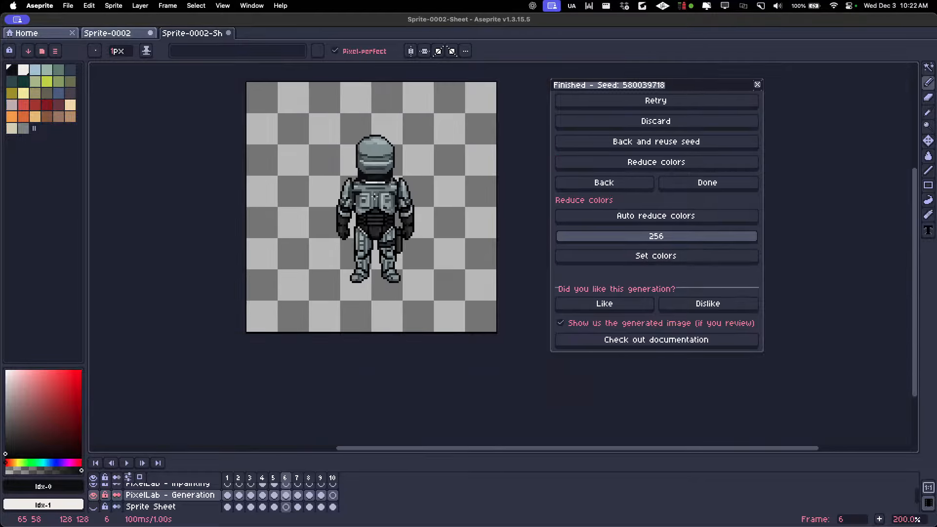
{"action": "scroll", "coordinate": [374, 197], "scroll_direction": "up", "scroll_amount": 4}
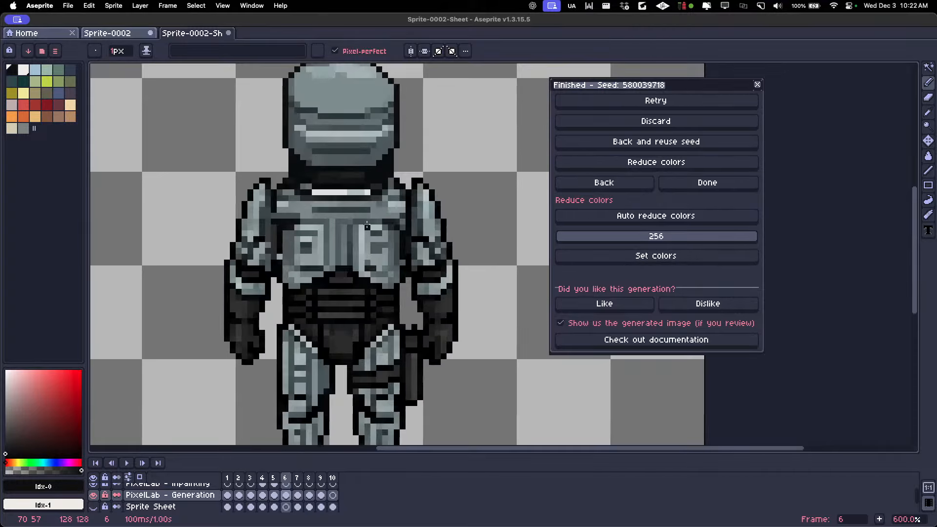
{"action": "left_click", "coordinate": [365, 230], "text": "alt"}
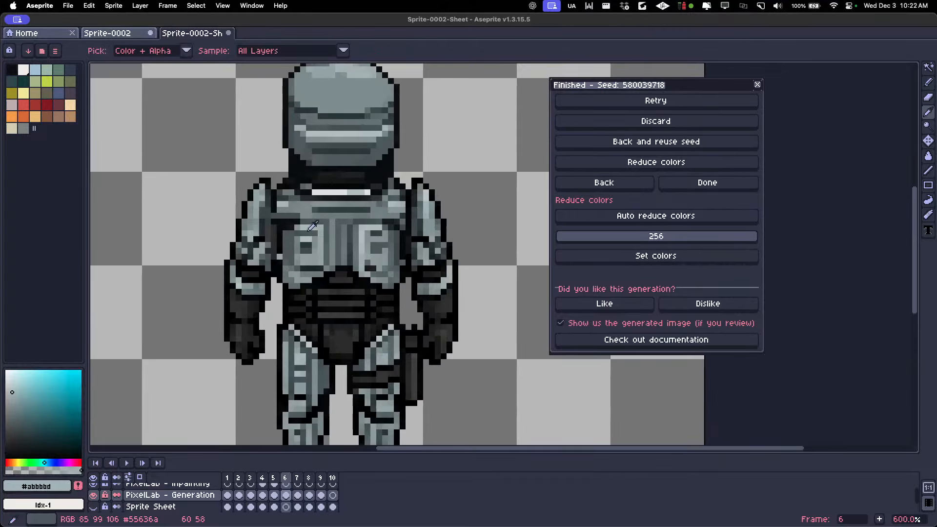
{"action": "left_click", "coordinate": [368, 233], "text": "alt"}
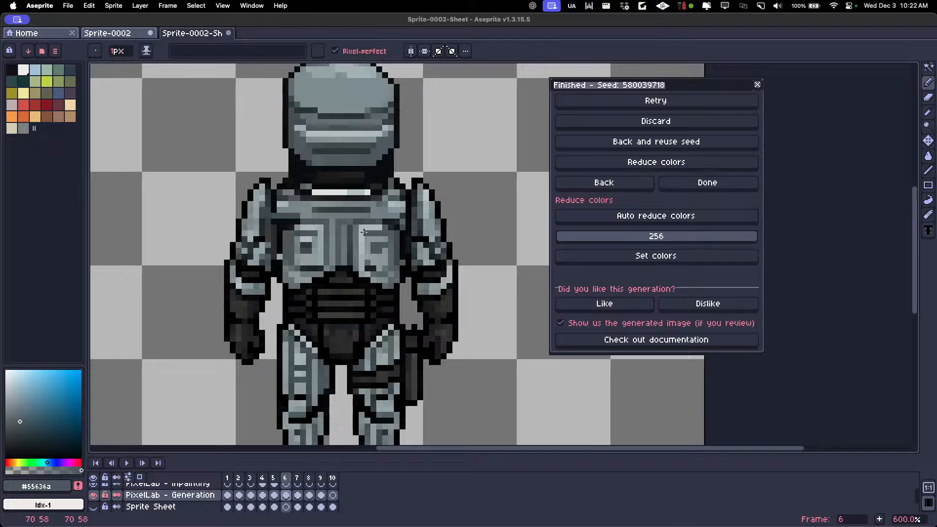
{"action": "left_click", "coordinate": [379, 234], "text": "alt"}
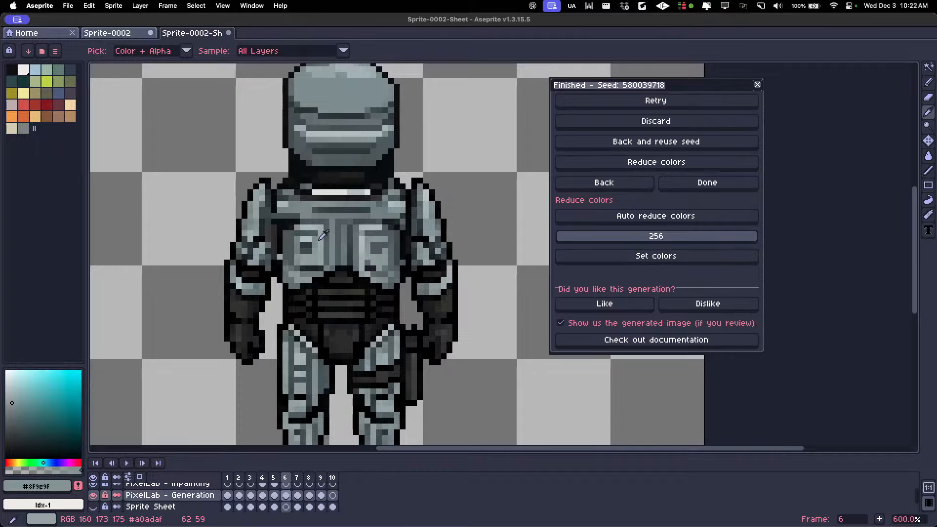
{"action": "left_click", "coordinate": [360, 236], "text": "alt"}
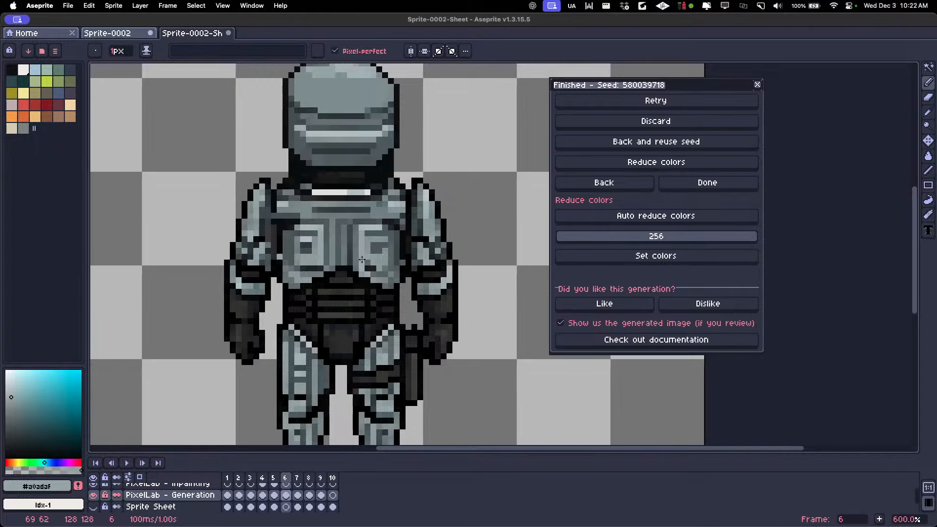
Repaint the dark centre square and light border of the holster-side chest panel to match the opposite panel, using sampled colours #353e44 and #bbc4c4.
{"action": "left_click", "coordinate": [366, 251], "text": "alt"}
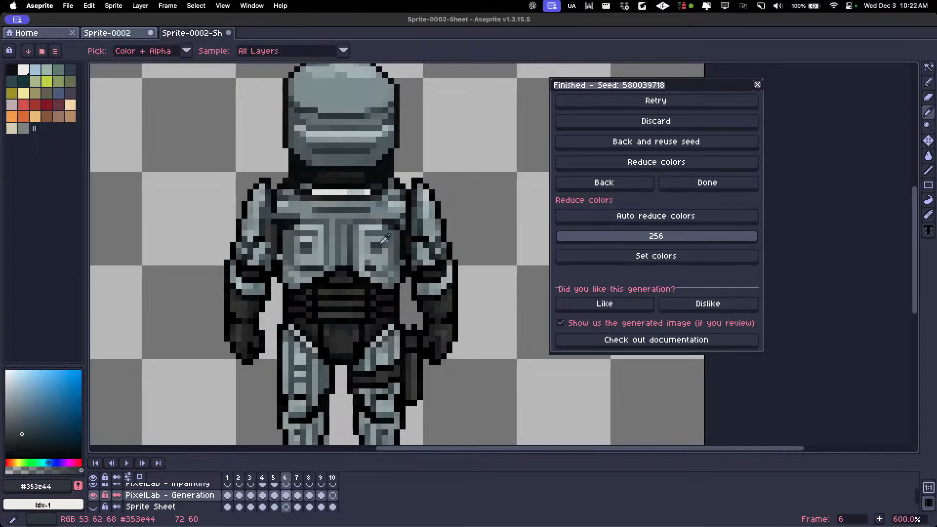
{"action": "left_click", "coordinate": [384, 243], "text": "alt"}
{"action": "left_click", "coordinate": [309, 239], "text": "alt"}
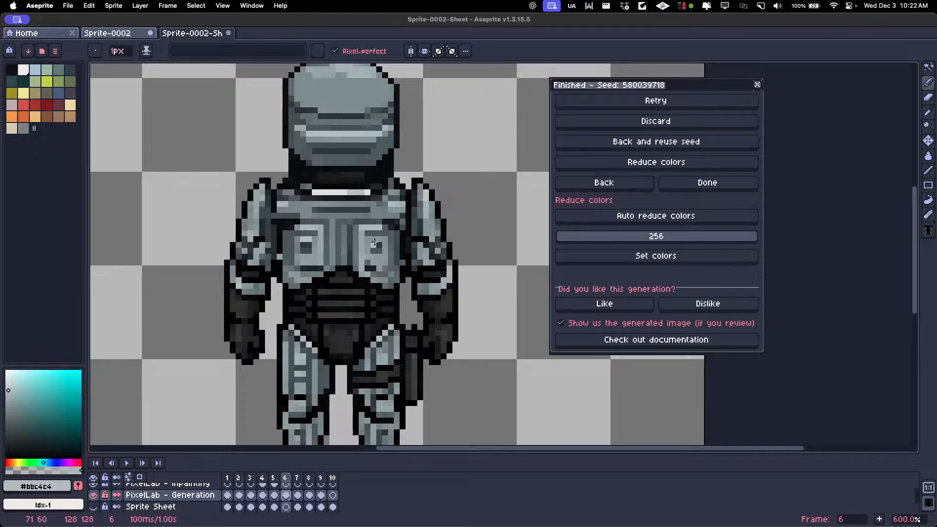
{"action": "scroll", "coordinate": [346, 238], "scroll_direction": "down", "scroll_amount": 4}
{"action": "scroll", "coordinate": [344, 237], "scroll_direction": "up", "scroll_amount": 5}
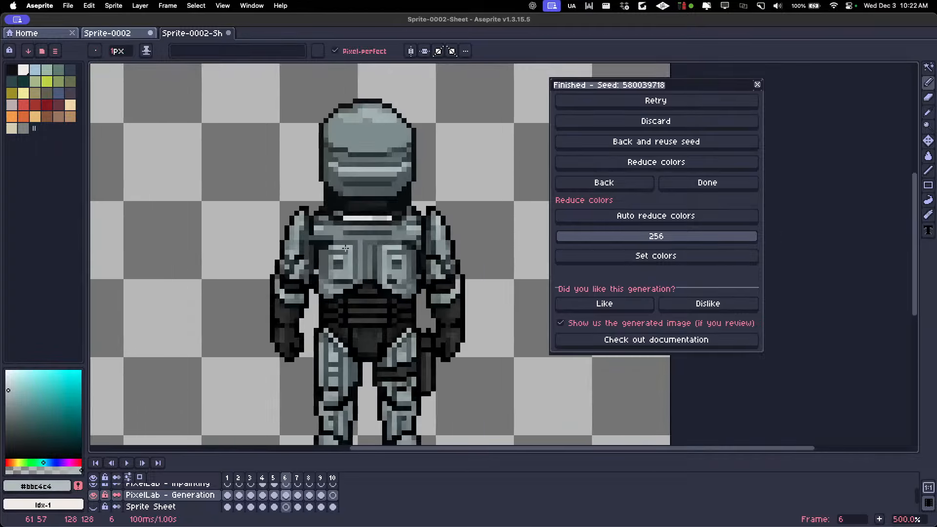
Touch up the torso beside the shoulder opposite the holster in frame 6 with sampled grey #879395 and near-black #020404.
{"action": "left_click", "coordinate": [331, 216], "text": "alt"}
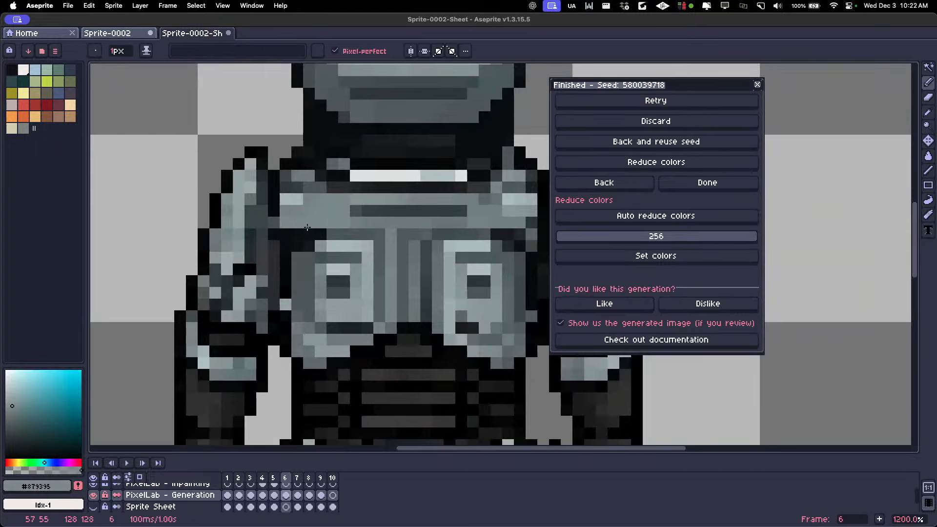
{"action": "scroll", "coordinate": [317, 225], "scroll_direction": "down", "scroll_amount": 5}
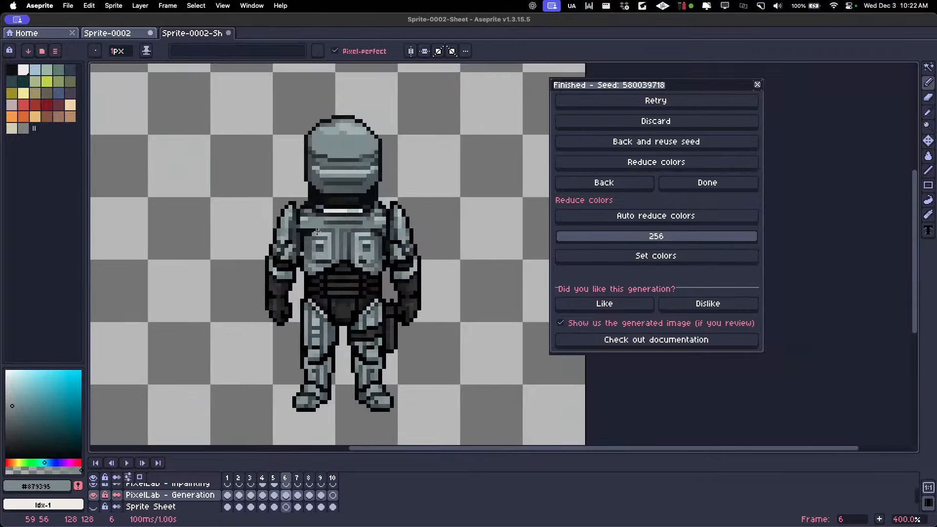
{"action": "scroll", "coordinate": [317, 232], "scroll_direction": "down", "scroll_amount": 2}
{"action": "scroll", "coordinate": [314, 232], "scroll_direction": "up", "scroll_amount": 3}
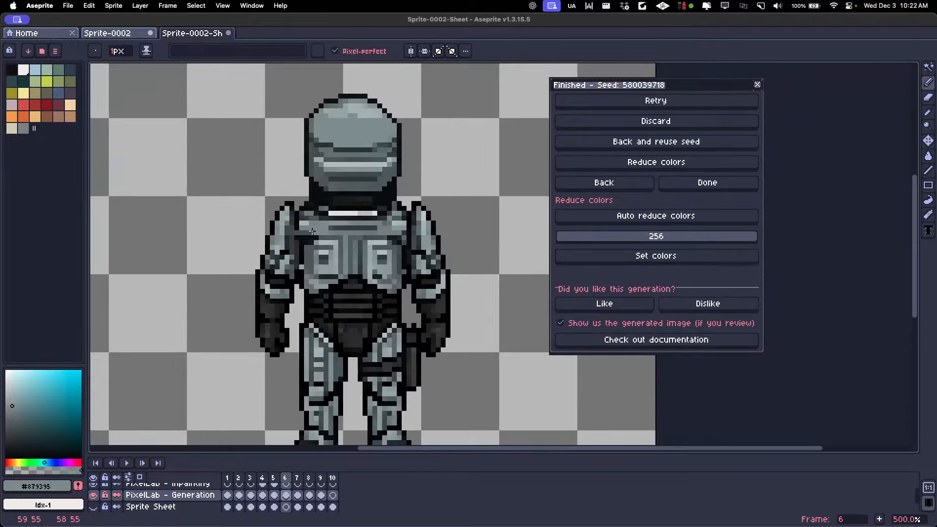
{"action": "scroll", "coordinate": [312, 231], "scroll_direction": "down", "scroll_amount": 3}
{"action": "scroll", "coordinate": [309, 234], "scroll_direction": "up", "scroll_amount": 2}
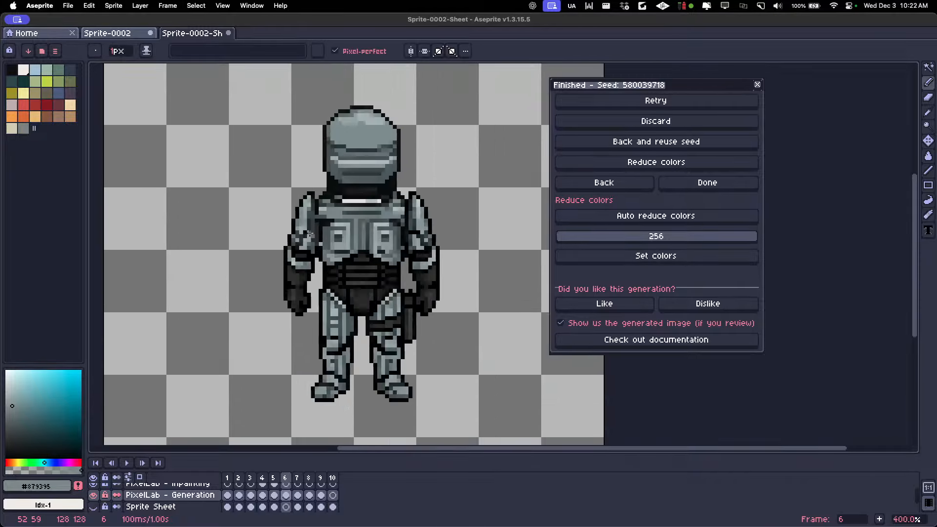
{"action": "scroll", "coordinate": [309, 234], "scroll_direction": "up", "scroll_amount": 3}
{"action": "left_click", "coordinate": [318, 234], "text": "alt"}
{"action": "scroll", "coordinate": [320, 233], "scroll_direction": "down", "scroll_amount": 2}
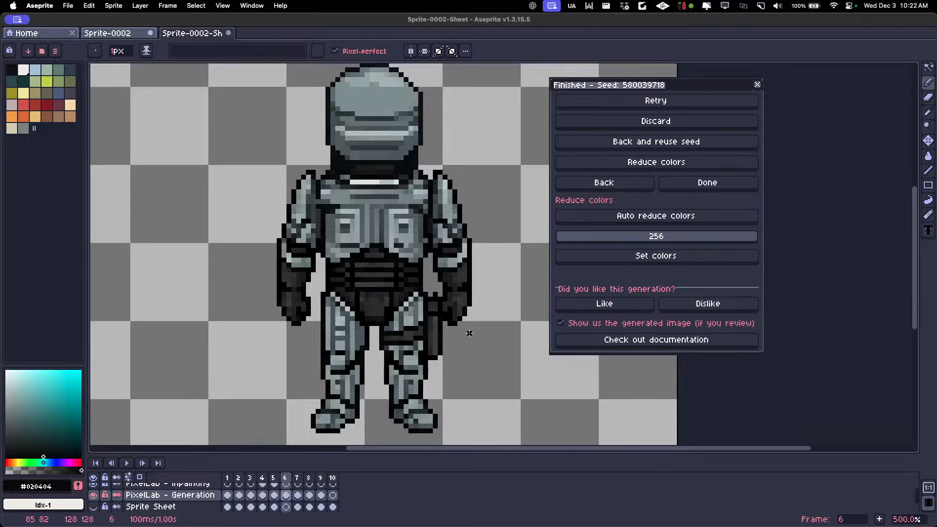
Examine the cleaned-up back view in frame 6 close up and at small size, including the hands and feet.
{"action": "scroll", "coordinate": [429, 337], "scroll_direction": "down", "scroll_amount": 3}
{"action": "key", "text": "space"}
{"action": "scroll", "coordinate": [371, 312], "scroll_direction": "down", "scroll_amount": 2}
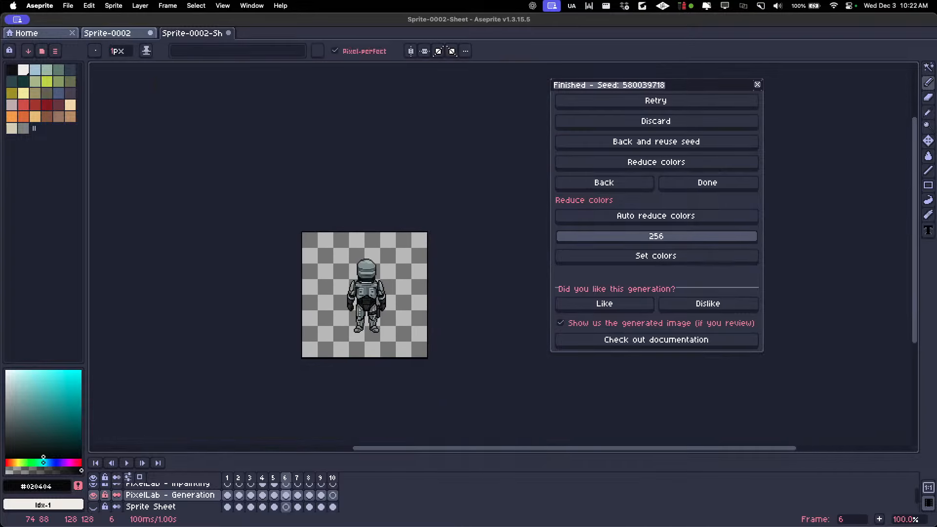
{"action": "scroll", "coordinate": [382, 335], "scroll_direction": "up", "scroll_amount": 1}
{"action": "scroll", "coordinate": [334, 336], "scroll_direction": "up", "scroll_amount": 2}
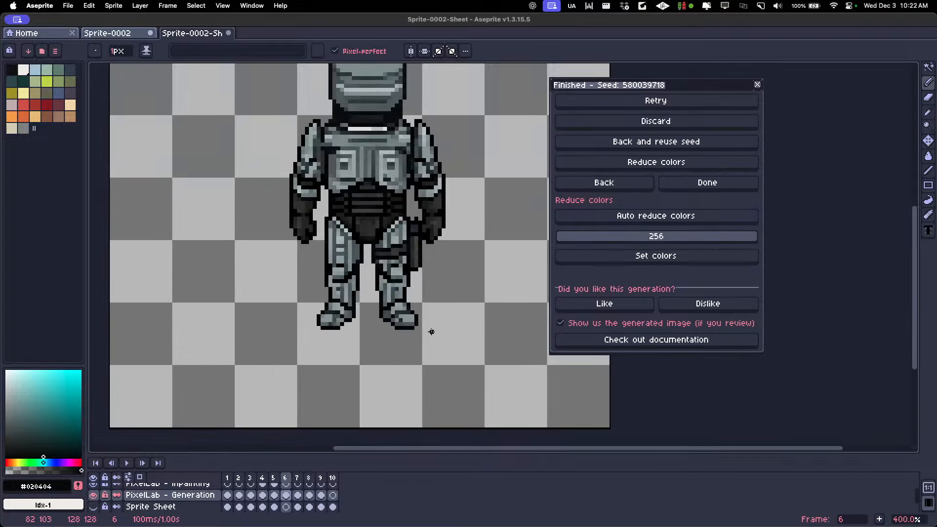
{"action": "scroll", "coordinate": [404, 315], "scroll_direction": "down", "scroll_amount": 2}
{"action": "key", "text": "space"}
{"action": "left_click_drag", "start_coordinate": [451, 261], "coordinate": [433, 262]}
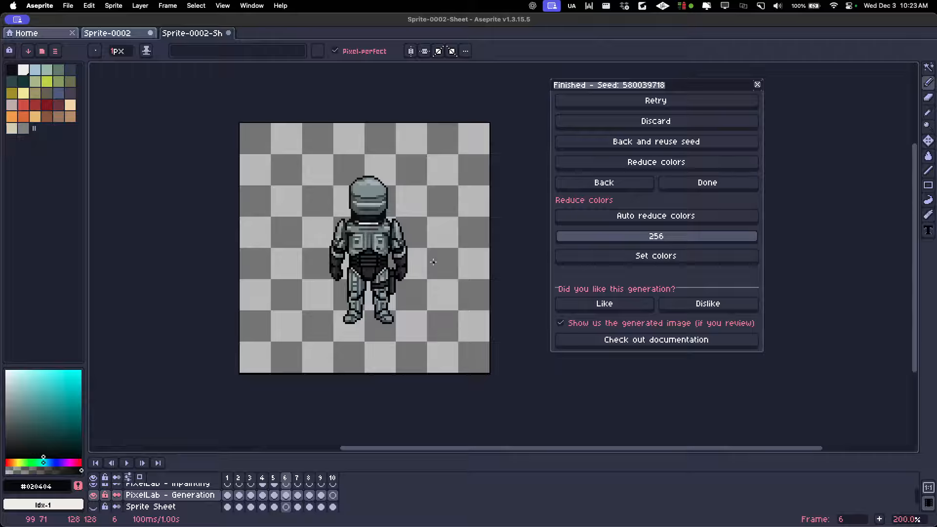
{"action": "left_click", "coordinate": [286, 479]}
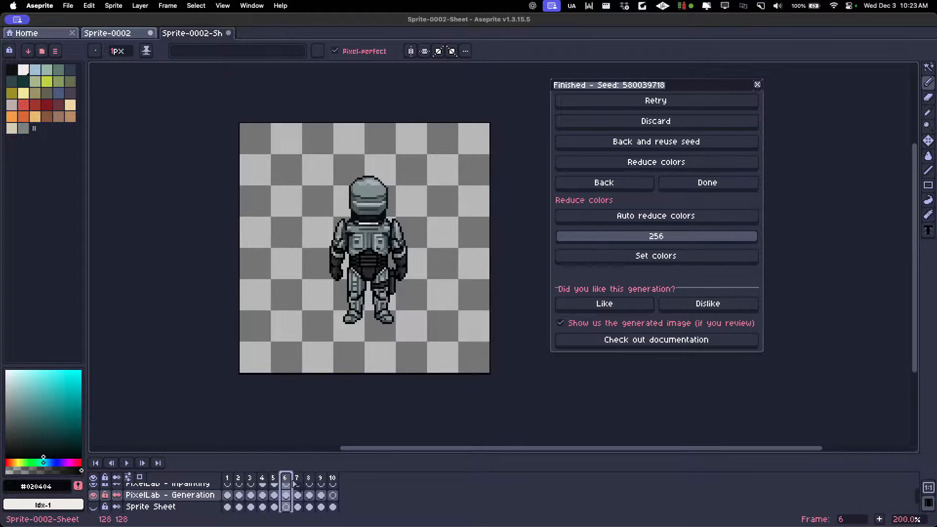
{"action": "scroll", "coordinate": [346, 333], "scroll_direction": "up", "scroll_amount": 2}
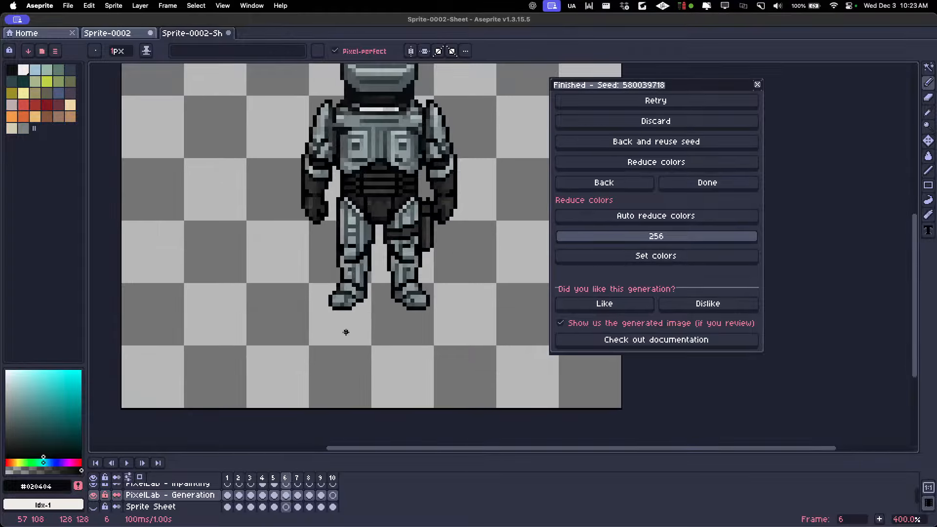
{"action": "scroll", "coordinate": [346, 333], "scroll_direction": "down", "scroll_amount": 2}
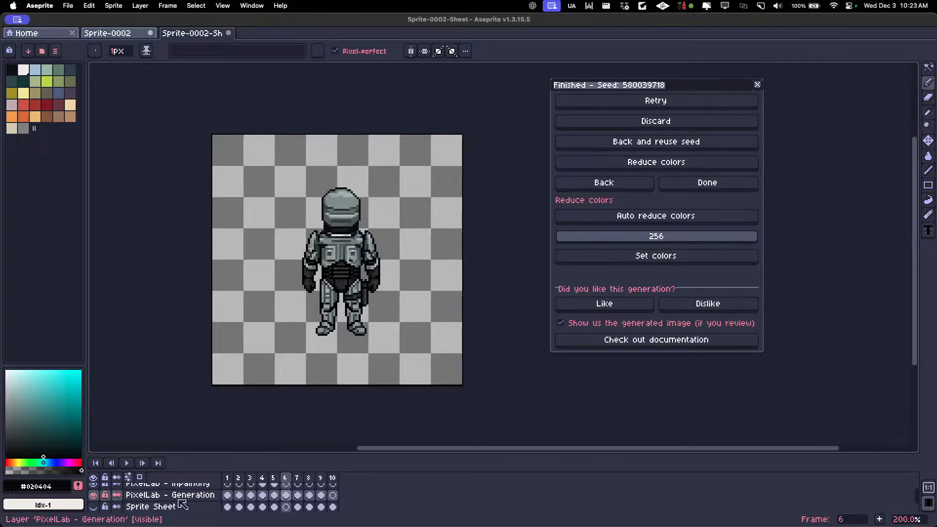
Select the frame 6 cel on the PixelLab - Inpainting layer and set the pencil size to 13 px.
{"action": "left_click_drag", "start_coordinate": [239, 462], "coordinate": [240, 444]}
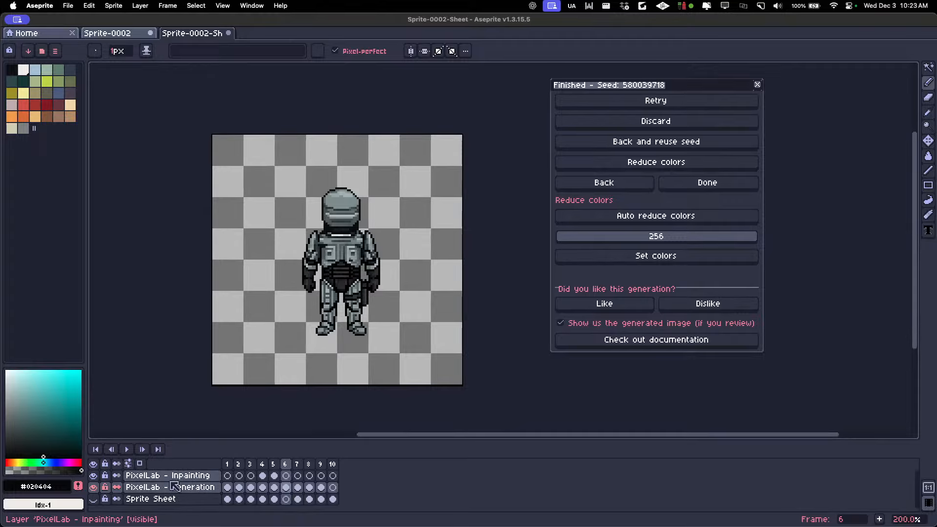
{"action": "left_click", "coordinate": [197, 478]}
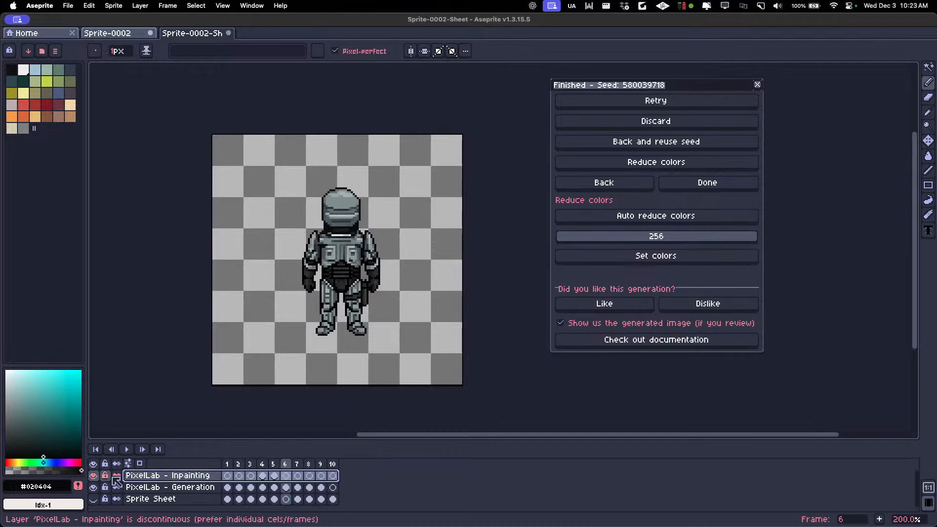
{"action": "left_click", "coordinate": [286, 475]}
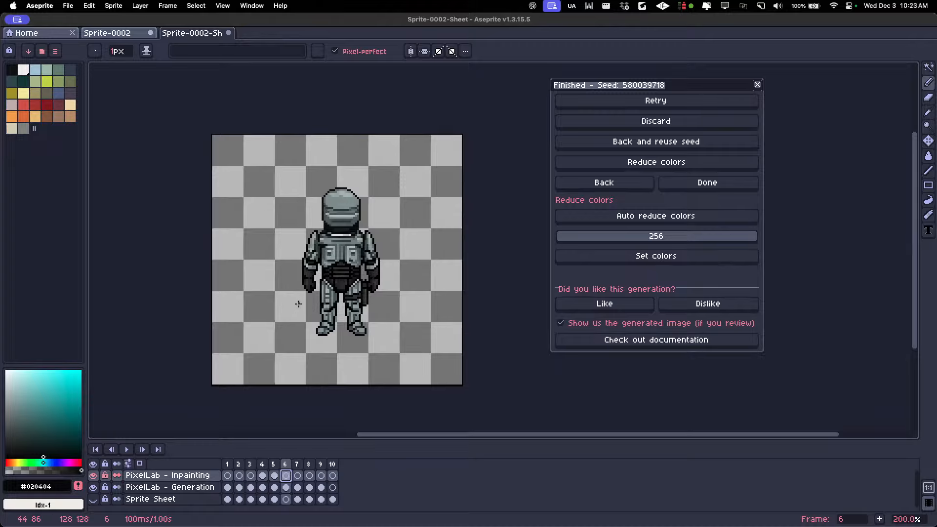
{"action": "key", "text": "plus"}
{"action": "key", "text": "plus"}
{"action": "key", "text": "plus"}
{"action": "key", "text": "plus"}
{"action": "key", "text": "plus"}
{"action": "key", "text": "plus"}
{"action": "key", "text": "plus"}
{"action": "key", "text": "plus"}
{"action": "key", "text": "plus"}
{"action": "key", "text": "plus"}
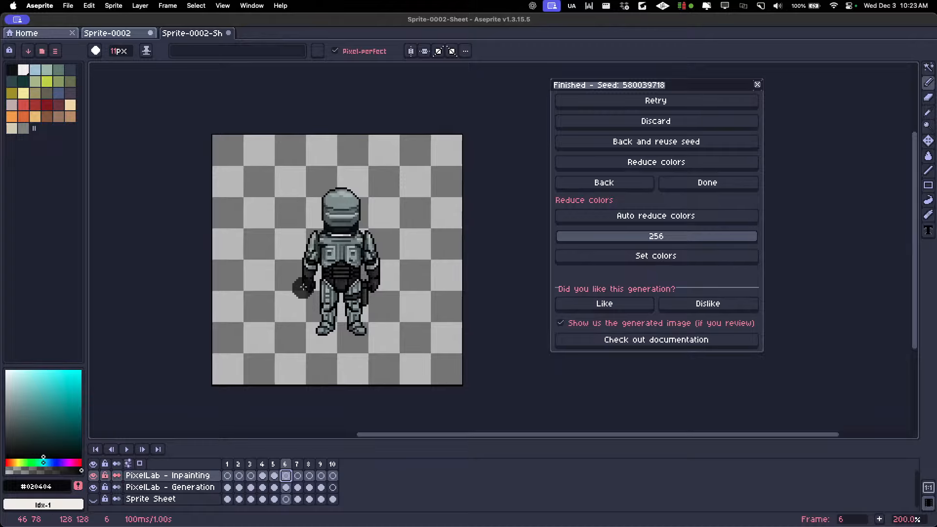
{"action": "key", "text": "plus"}
{"action": "key", "text": "plus"}
{"action": "key", "text": "super+alt+c"}
{"action": "type", "text": "64"}
{"action": "key", "text": "Tab"}
{"action": "type", "text": "64"}
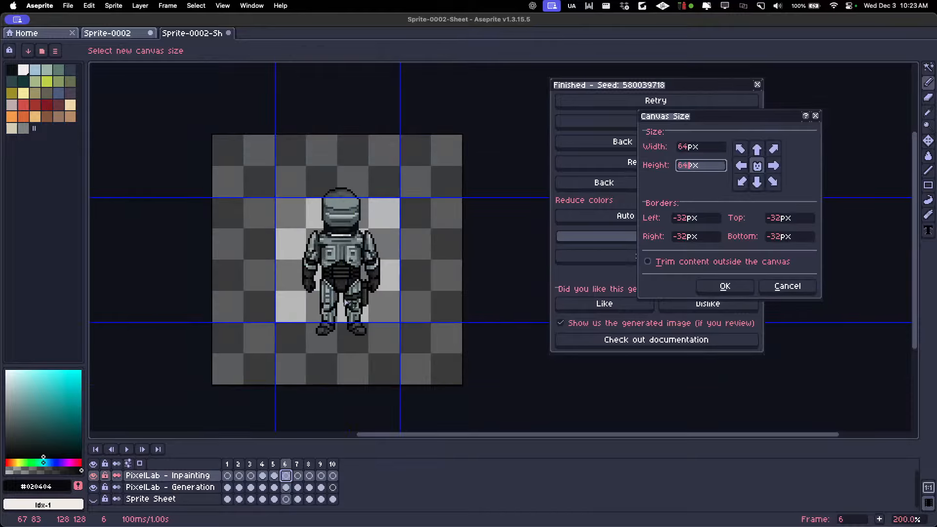
{"action": "left_click", "coordinate": [778, 291]}
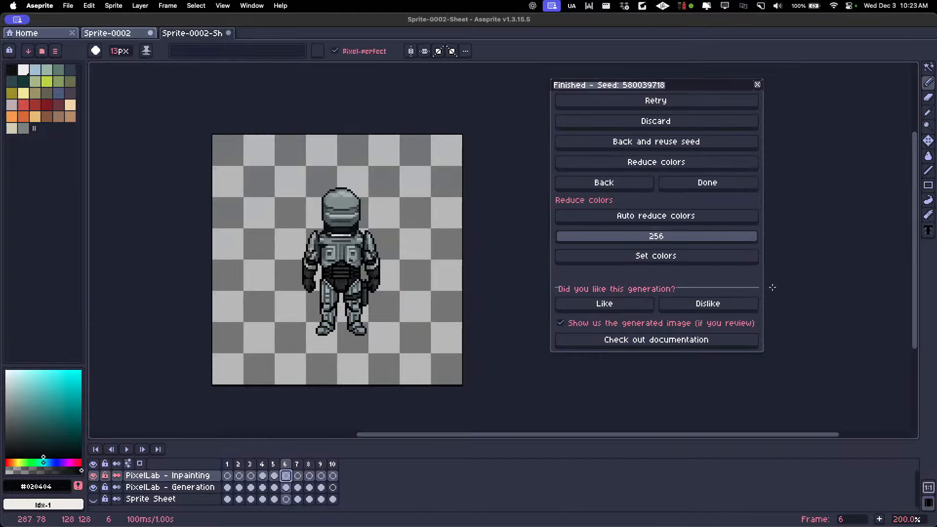
Mask both hands, the lower legs and the feet on the inpainting layer in frame 6, and return to the Rotate settings.
{"action": "scroll", "coordinate": [345, 264], "scroll_direction": "up", "scroll_amount": 1}
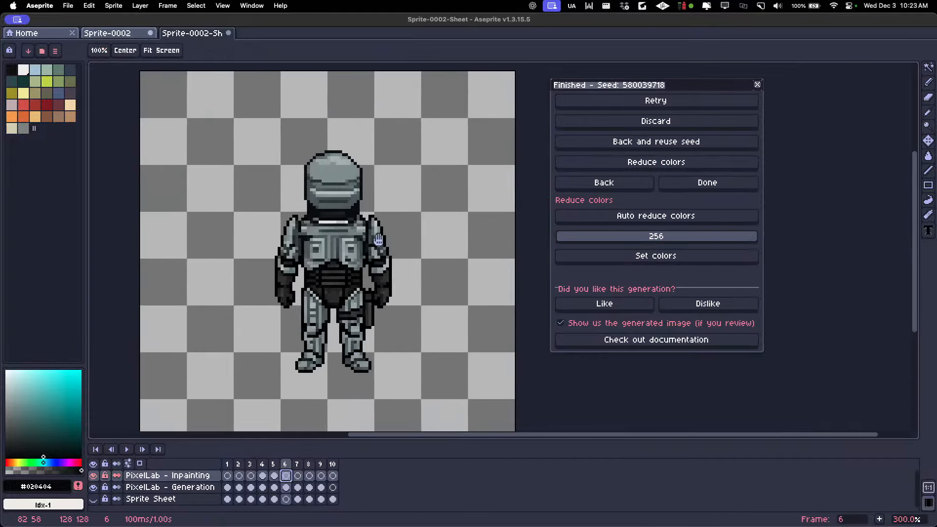
{"action": "scroll", "coordinate": [335, 209], "scroll_direction": "down", "scroll_amount": 1}
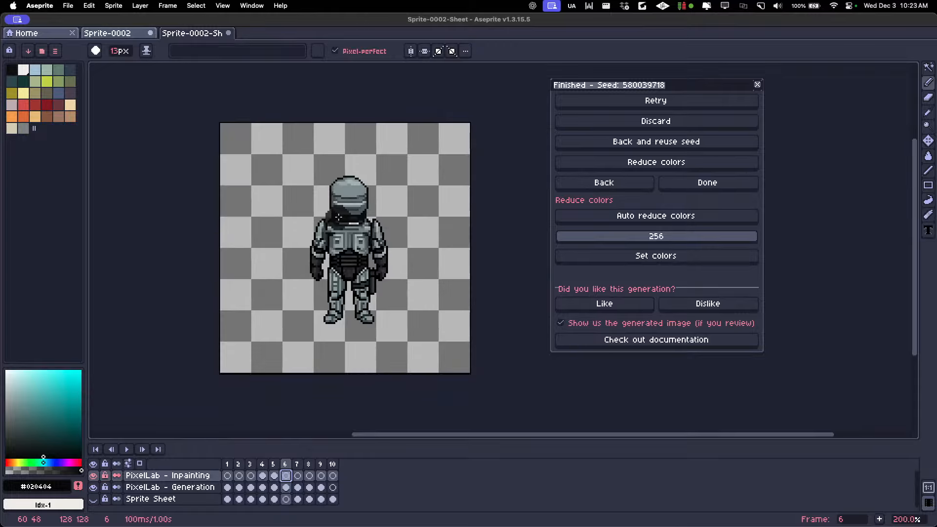
{"action": "scroll", "coordinate": [344, 200], "scroll_direction": "down", "scroll_amount": 1}
{"action": "scroll", "coordinate": [344, 200], "scroll_direction": "up", "scroll_amount": 2}
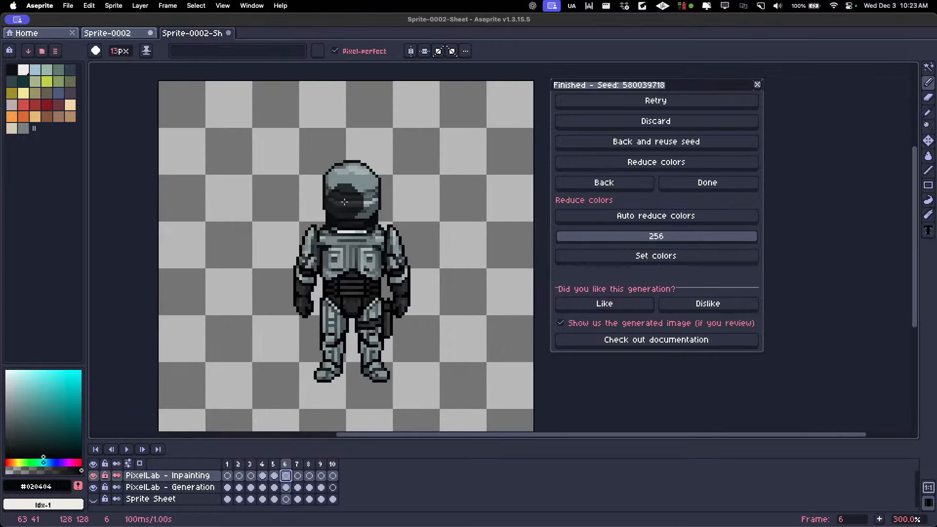
{"action": "scroll", "coordinate": [345, 202], "scroll_direction": "down", "scroll_amount": 1}
{"action": "scroll", "coordinate": [351, 202], "scroll_direction": "down", "scroll_amount": 1}
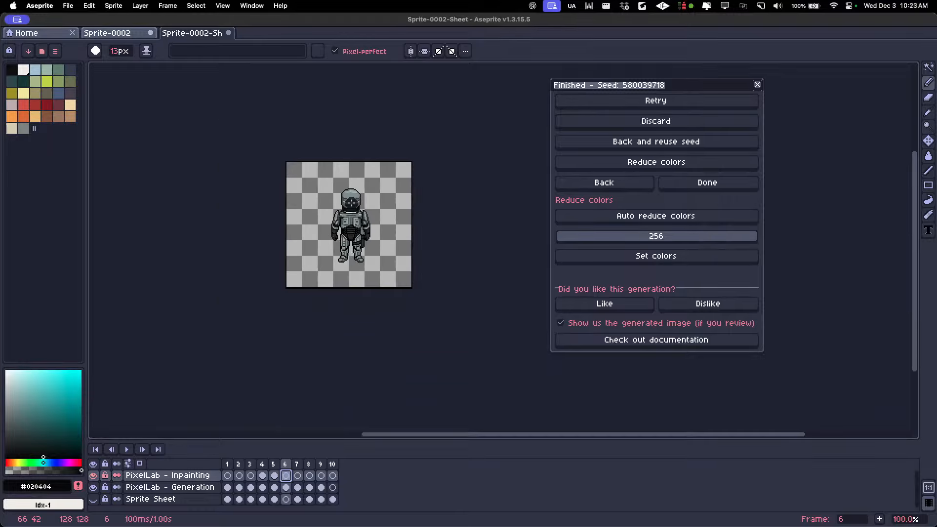
{"action": "scroll", "coordinate": [353, 202], "scroll_direction": "up", "scroll_amount": 1}
{"action": "scroll", "coordinate": [353, 202], "scroll_direction": "up", "scroll_amount": 1}
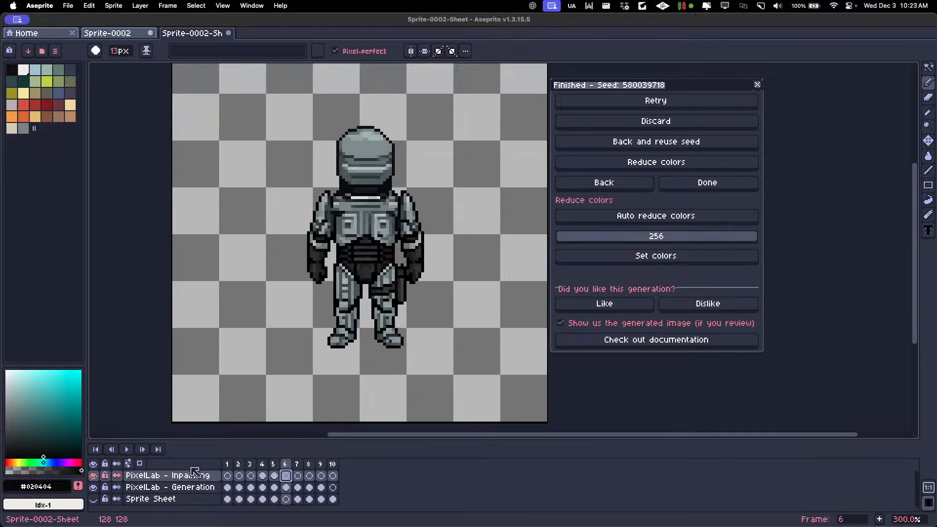
{"action": "left_click", "coordinate": [164, 479]}
{"action": "left_click_drag", "start_coordinate": [315, 259], "coordinate": [315, 274]}
{"action": "left_click_drag", "start_coordinate": [416, 258], "coordinate": [416, 261]}
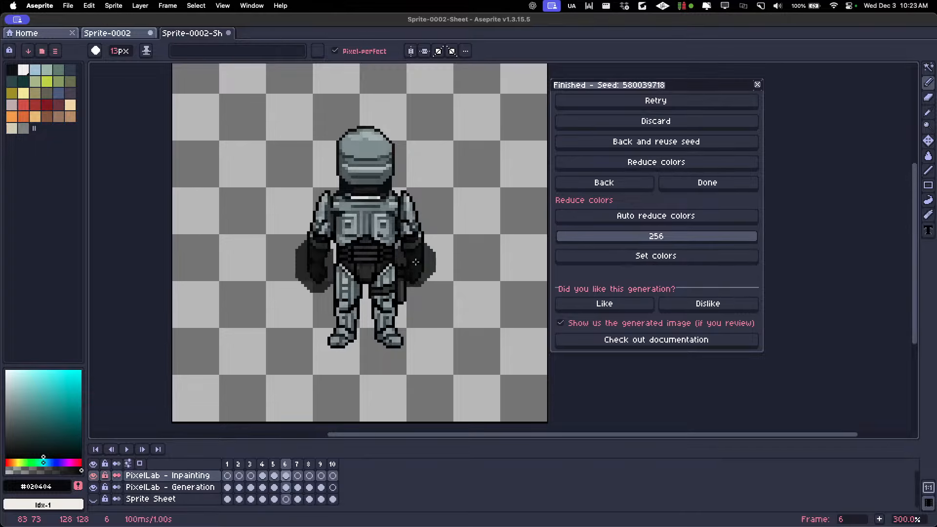
{"action": "mouse_move", "coordinate": [336, 334]}
{"action": "left_mouse_down"}
{"action": "mouse_move", "coordinate": [360, 306]}
{"action": "mouse_move", "coordinate": [346, 307]}
{"action": "mouse_move", "coordinate": [388, 300]}
{"action": "mouse_move", "coordinate": [401, 320]}
{"action": "mouse_move", "coordinate": [378, 337]}
{"action": "mouse_move", "coordinate": [397, 335]}
{"action": "mouse_move", "coordinate": [385, 348]}
{"action": "left_mouse_up"}
{"action": "scroll", "coordinate": [376, 207], "scroll_direction": "down", "scroll_amount": 2}
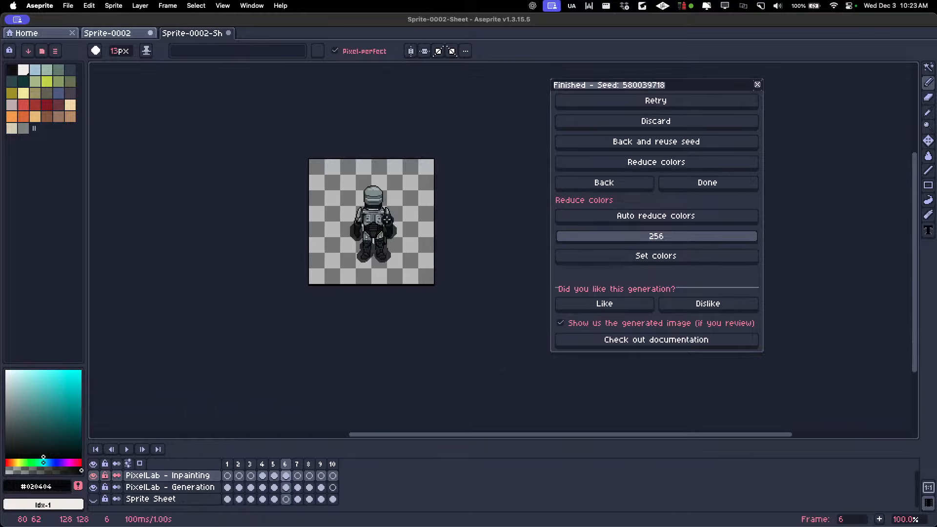
{"action": "left_click", "coordinate": [600, 192]}
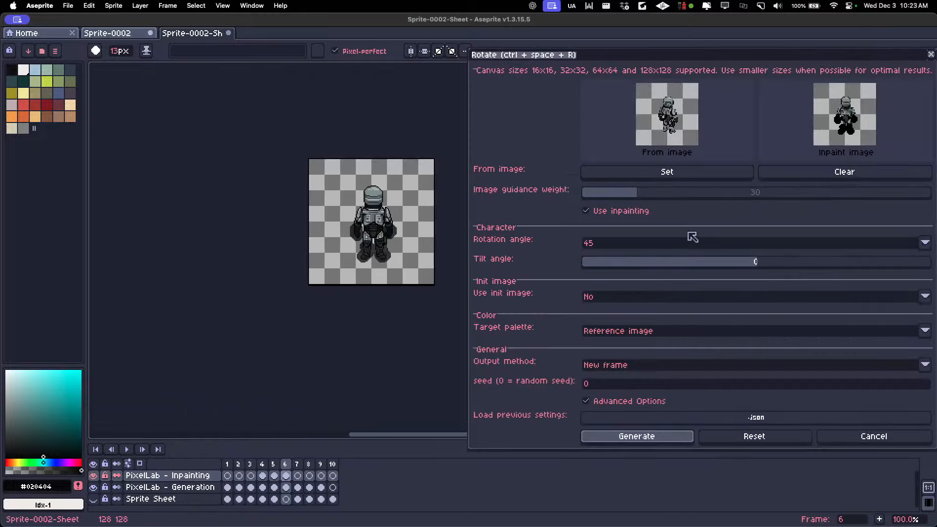
Generate the inpainted 45-degree rotation as a new frame and check the resulting back view.
{"action": "left_click", "coordinate": [633, 436]}
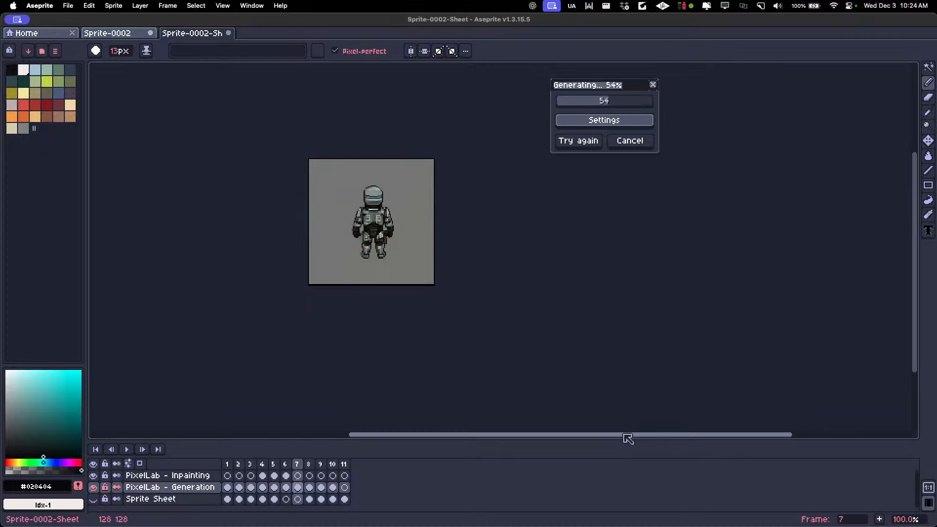
{"action": "scroll", "coordinate": [379, 250], "scroll_direction": "up", "scroll_amount": 1}
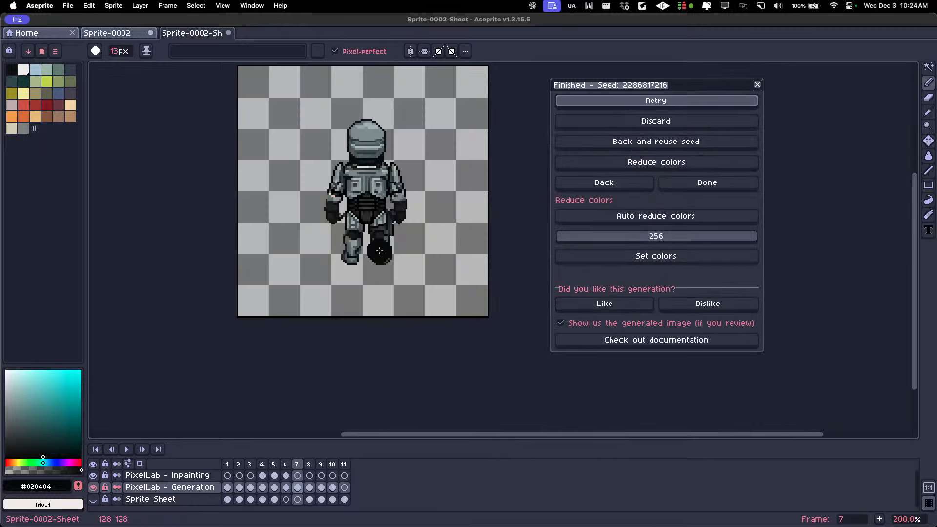
{"action": "scroll", "coordinate": [453, 195], "scroll_direction": "down", "scroll_amount": 1}
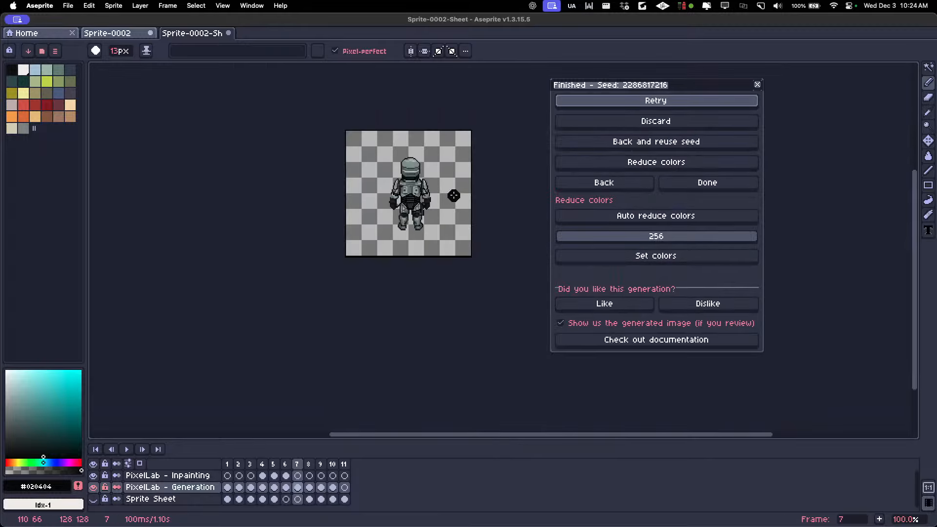
{"action": "scroll", "coordinate": [444, 166], "scroll_direction": "up", "scroll_amount": 1}
{"action": "scroll", "coordinate": [430, 203], "scroll_direction": "up", "scroll_amount": 1}
Examine the generated hands, holster, legs and feet in frame 7 close up and at smaller sizes.
{"action": "key", "text": "i"}
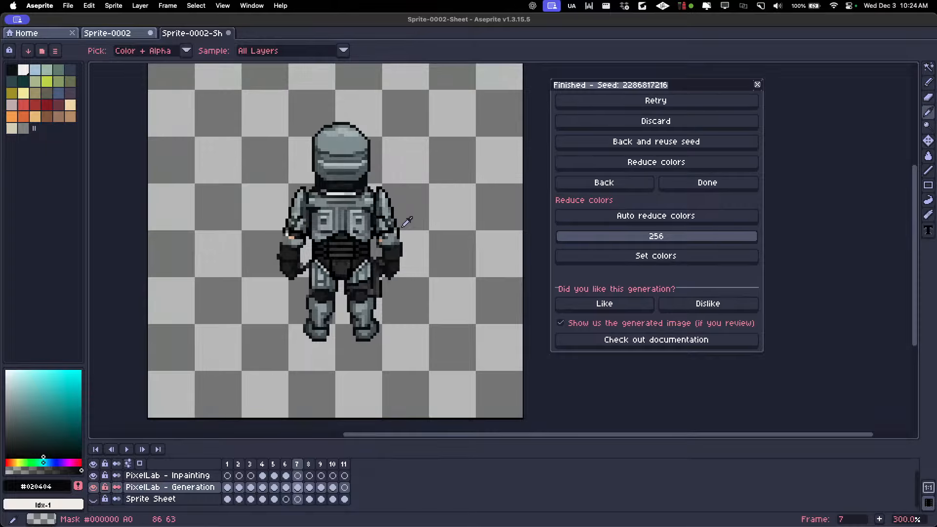
{"action": "key", "text": "b"}
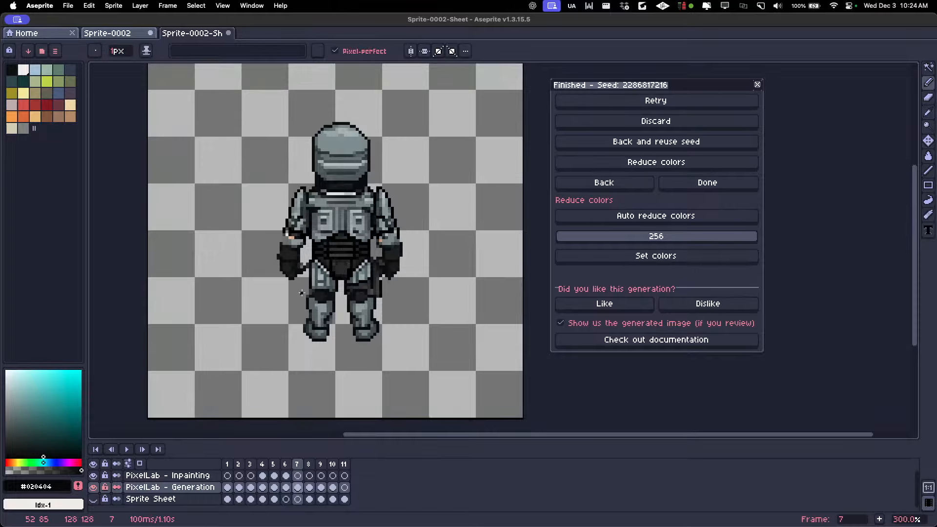
{"action": "scroll", "coordinate": [283, 177], "scroll_direction": "up", "scroll_amount": 2}
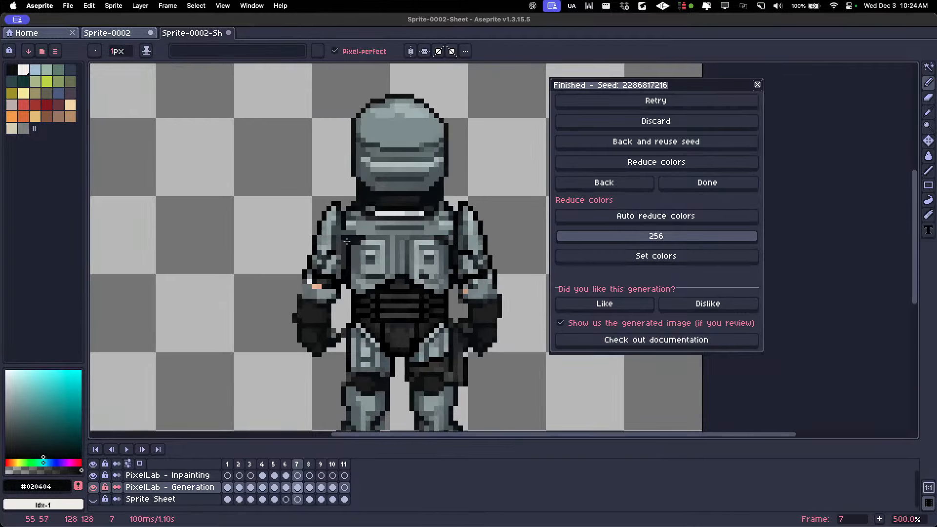
{"action": "scroll", "coordinate": [346, 241], "scroll_direction": "down", "scroll_amount": 3}
{"action": "scroll", "coordinate": [341, 262], "scroll_direction": "up", "scroll_amount": 4}
{"action": "key", "text": "e"}
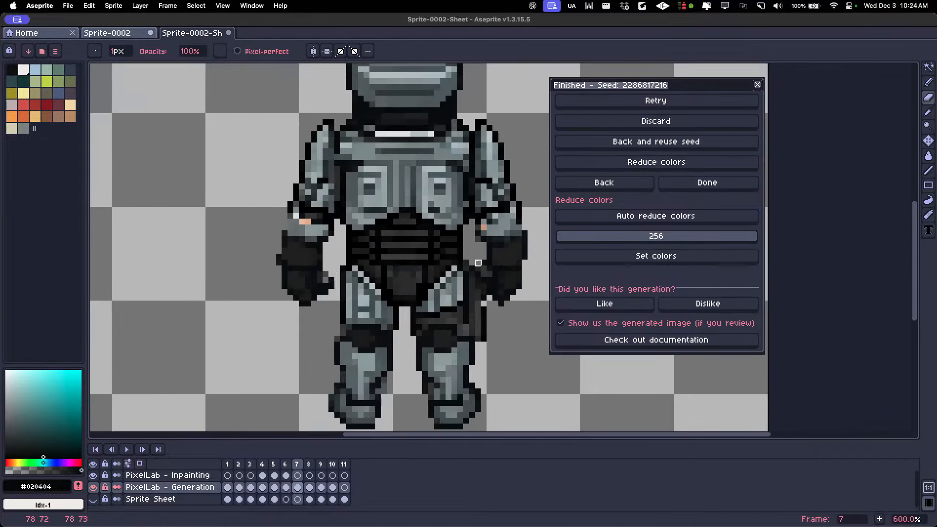
{"action": "scroll", "coordinate": [478, 265], "scroll_direction": "down", "scroll_amount": 3}
{"action": "key", "text": "b"}
{"action": "scroll", "coordinate": [478, 287], "scroll_direction": "up", "scroll_amount": 4}
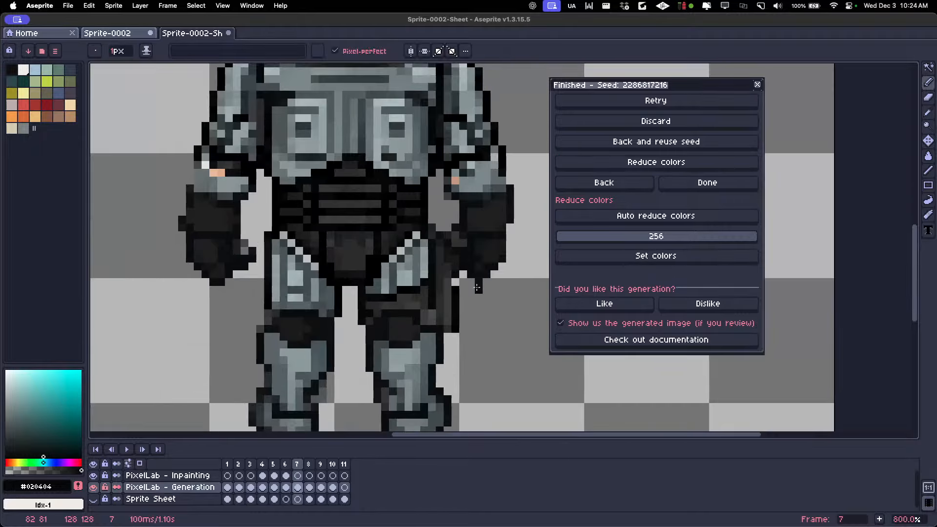
{"action": "scroll", "coordinate": [478, 287], "scroll_direction": "down", "scroll_amount": 3}
{"action": "scroll", "coordinate": [449, 350], "scroll_direction": "up", "scroll_amount": 2}
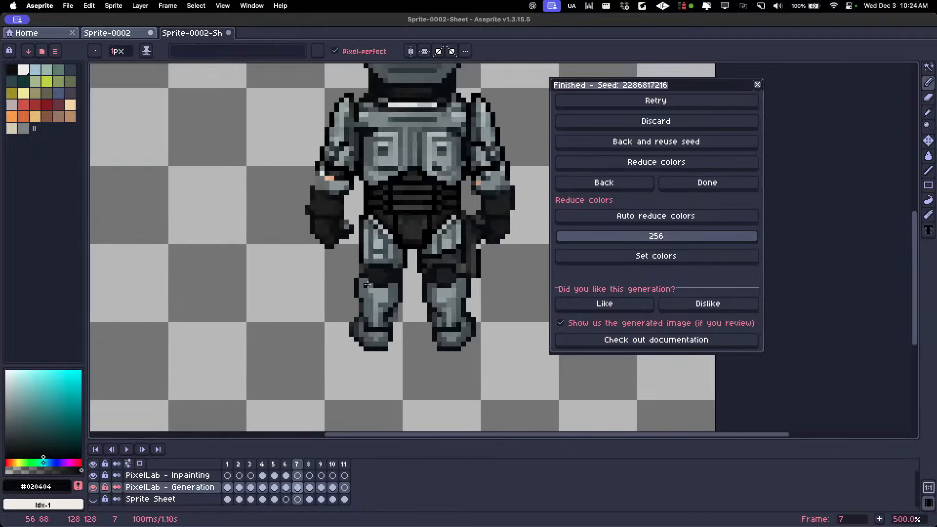
{"action": "scroll", "coordinate": [487, 280], "scroll_direction": "down", "scroll_amount": 1}
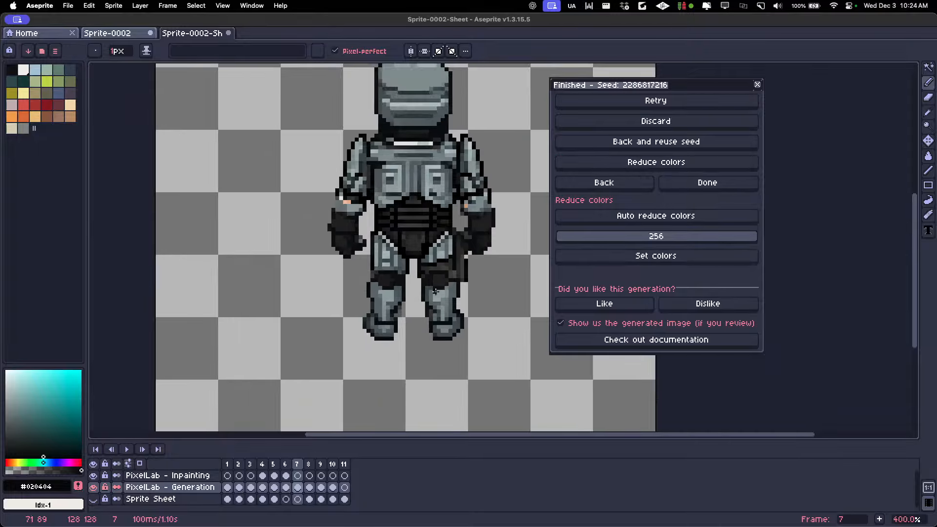
{"action": "scroll", "coordinate": [368, 249], "scroll_direction": "down", "scroll_amount": 1}
{"action": "scroll", "coordinate": [365, 248], "scroll_direction": "up", "scroll_amount": 3}
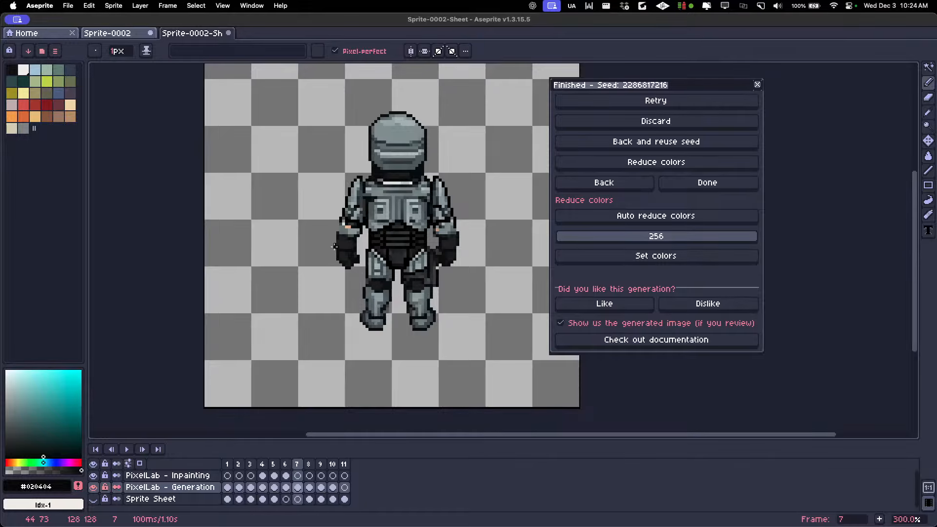
Paint over the skin-coloured pixels on both forearms of the back view in frame 7.
{"action": "scroll", "coordinate": [456, 258], "scroll_direction": "up", "scroll_amount": 3}
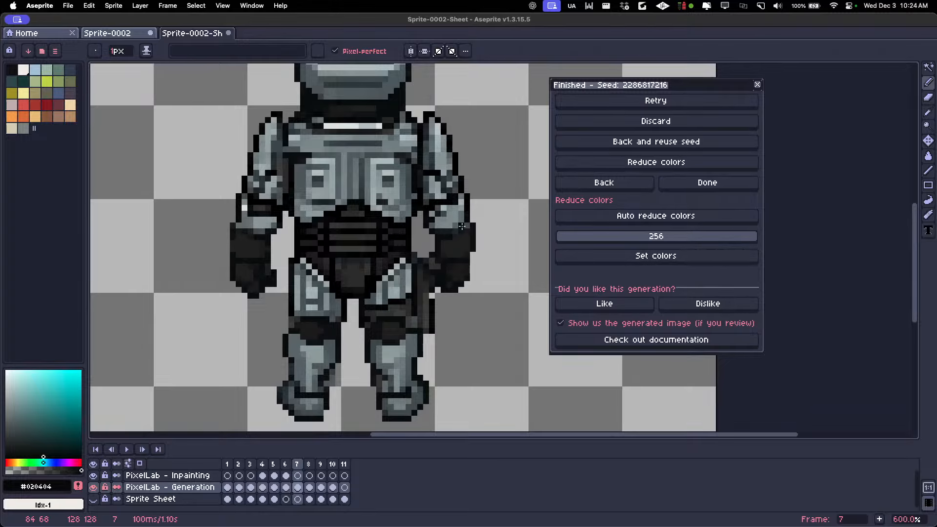
{"action": "scroll", "coordinate": [292, 237], "scroll_direction": "down", "scroll_amount": 2}
{"action": "scroll", "coordinate": [297, 241], "scroll_direction": "down", "scroll_amount": 1}
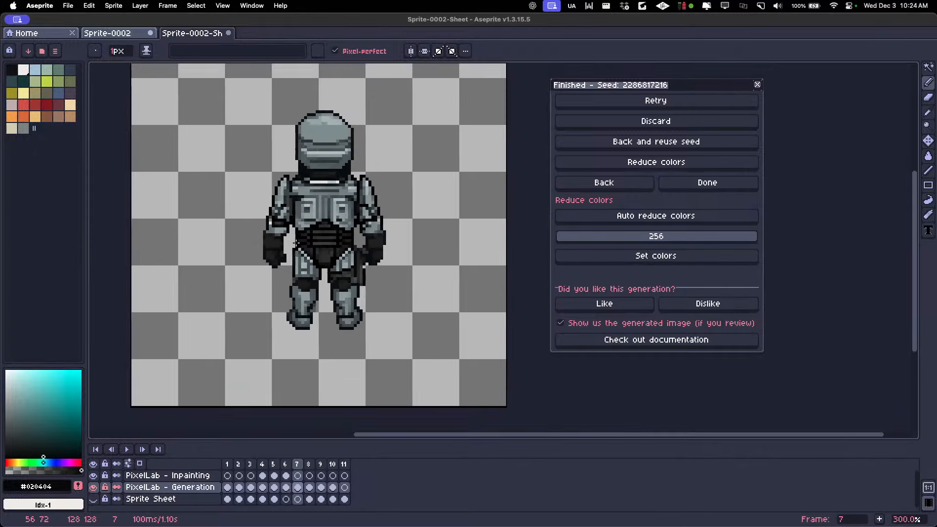
{"action": "scroll", "coordinate": [355, 247], "scroll_direction": "down", "scroll_amount": 1}
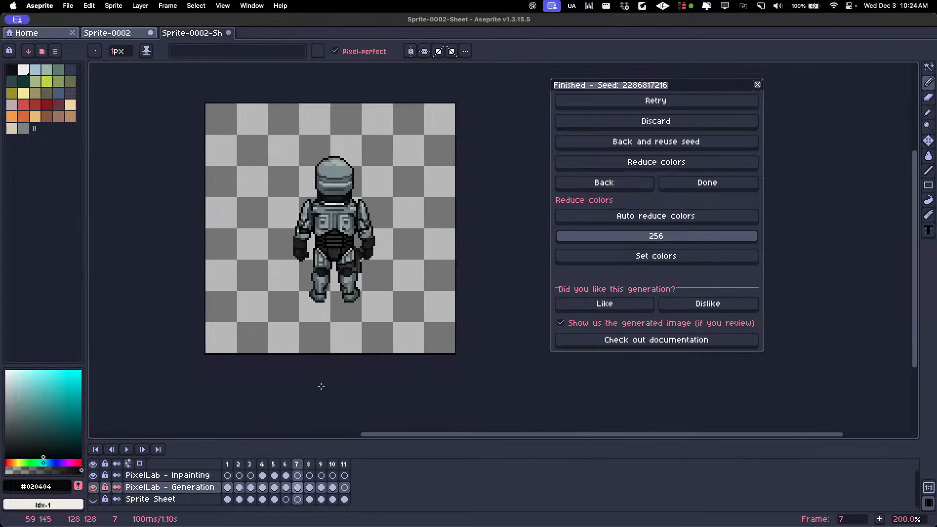
Hide the PixelLab - Inpainting layer and delete frame 6 holding the earlier back view.
{"action": "key", "text": "Left"}
{"action": "key", "text": "Left"}
{"action": "left_click", "coordinate": [93, 476]}
{"action": "key", "text": "Right"}
{"action": "key", "text": "Left"}
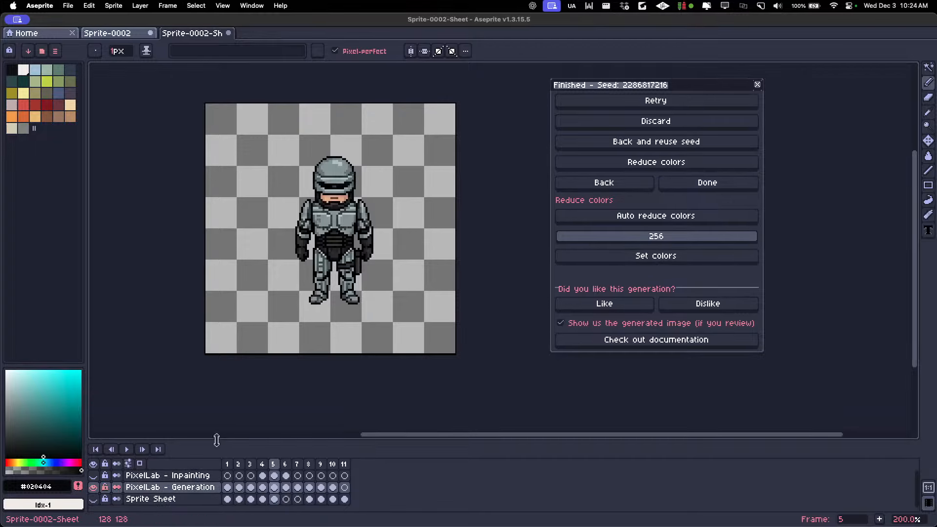
{"action": "left_click", "coordinate": [287, 465]}
{"action": "key", "text": "alt+c"}
{"action": "key", "text": "Left"}
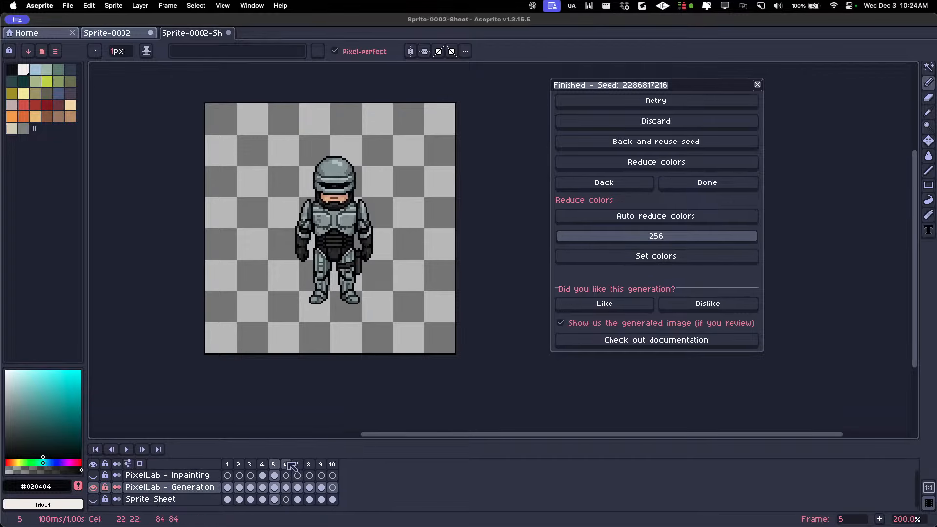
Sample the grey #6a7478 from the forearm of the back view in frame 6.
{"action": "left_click", "coordinate": [288, 464]}
{"action": "scroll", "coordinate": [363, 252], "scroll_direction": "down", "scroll_amount": 2}
{"action": "scroll", "coordinate": [374, 252], "scroll_direction": "up", "scroll_amount": 2}
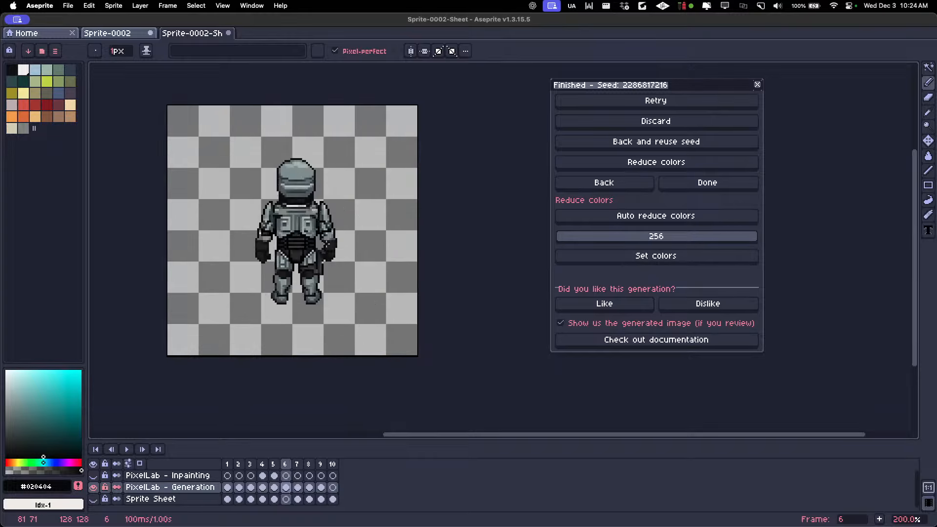
{"action": "scroll", "coordinate": [278, 237], "scroll_direction": "up", "scroll_amount": 1}
{"action": "scroll", "coordinate": [266, 235], "scroll_direction": "up", "scroll_amount": 2}
{"action": "key", "text": "alt"}
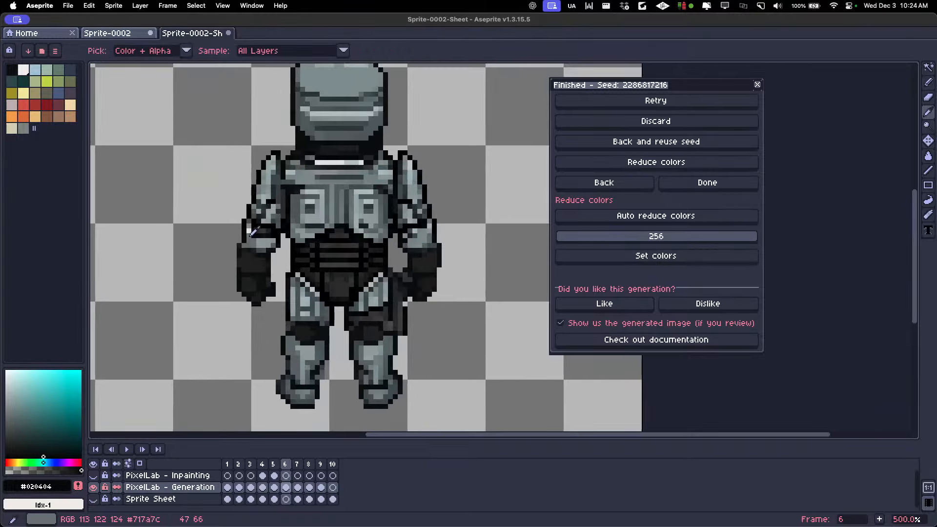
{"action": "left_click", "coordinate": [253, 231], "text": "alt"}
{"action": "scroll", "coordinate": [294, 244], "scroll_direction": "down", "scroll_amount": 3}
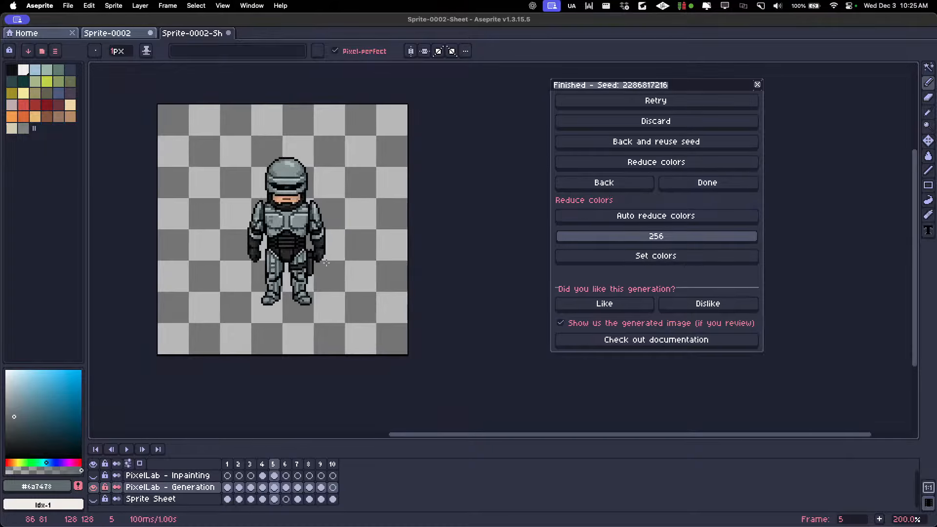
Delete frame 5 with the front view and play back the remaining rotation frames.
{"action": "left_click", "coordinate": [275, 465]}
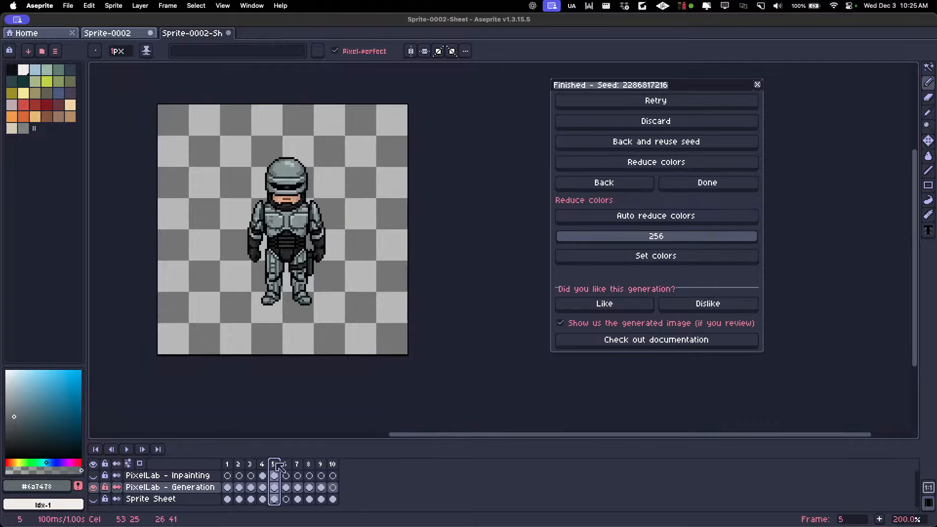
{"action": "key", "text": "alt+c"}
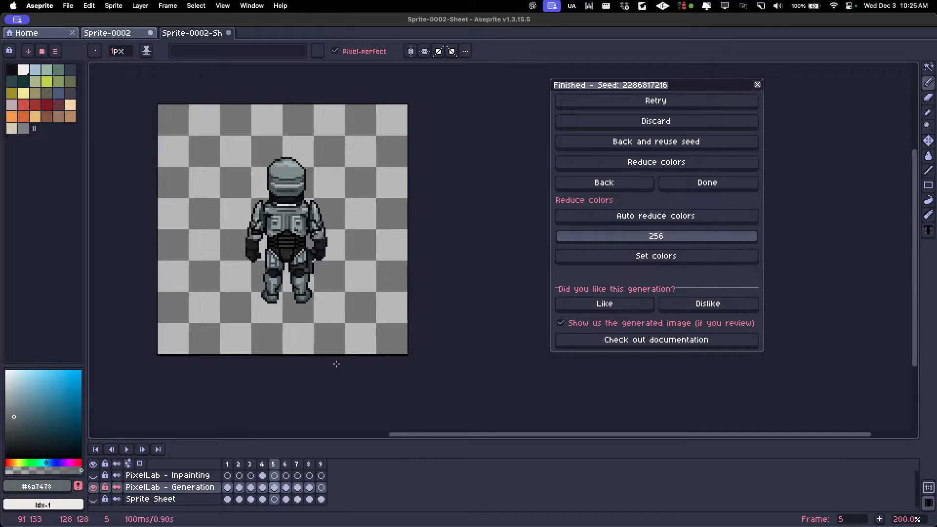
{"action": "key", "text": "Left"}
{"action": "key", "text": "Left"}
{"action": "key", "text": "Left"}
{"action": "key", "text": "Left"}
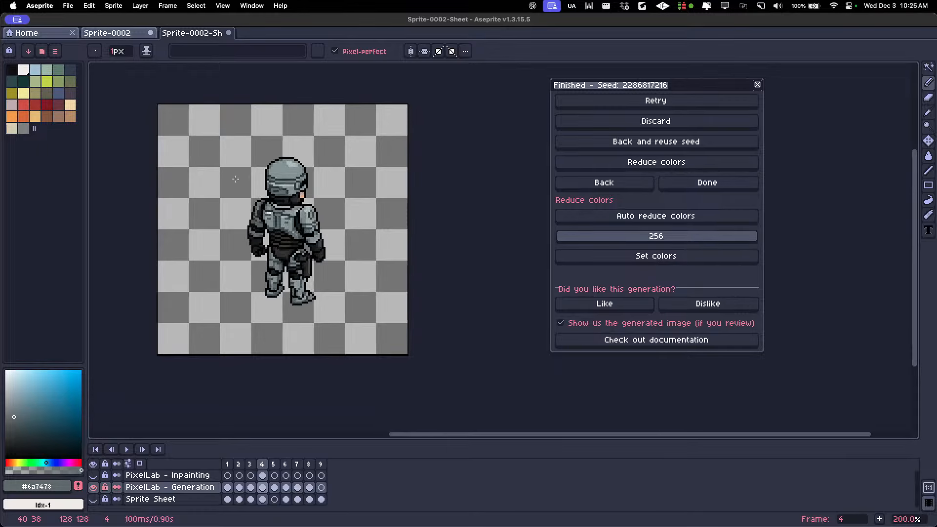
{"action": "key", "text": "Return"}
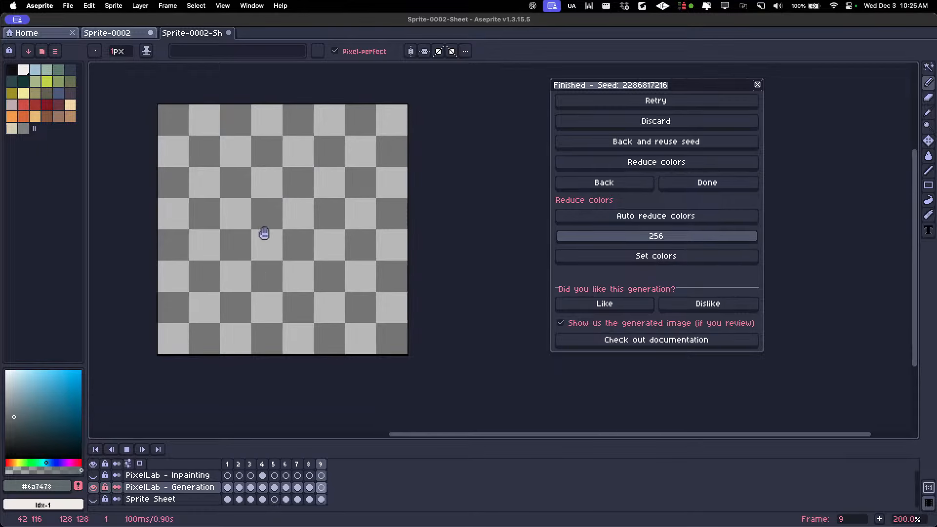
{"action": "key", "text": "Return"}
Close the gap at frame 5 on the Sprite Sheet layer by shifting its following cels one frame earlier, and delete the surplus frame 9.
{"action": "left_click", "coordinate": [320, 464]}
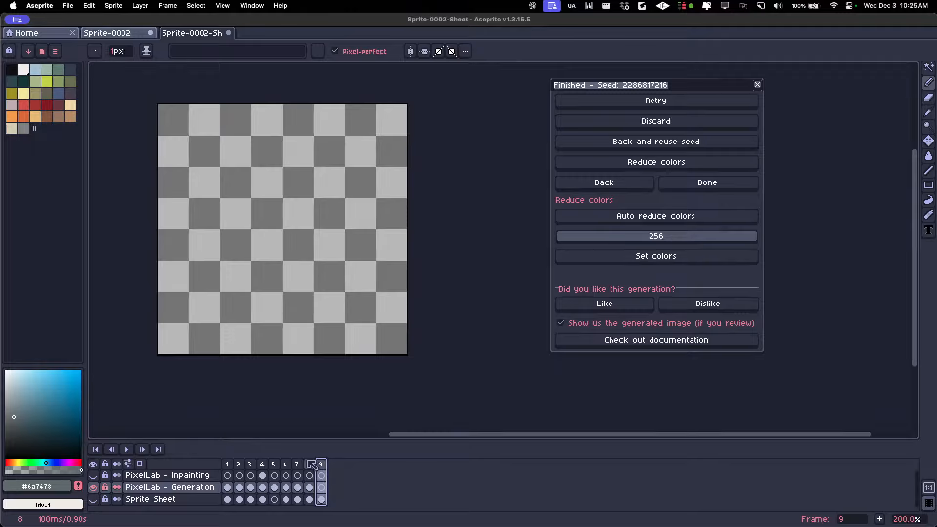
{"action": "left_click", "coordinate": [286, 498]}
{"action": "mouse_move", "coordinate": [288, 497]}
{"action": "left_mouse_down"}
{"action": "mouse_move", "coordinate": [277, 497]}
{"action": "mouse_move", "coordinate": [299, 498]}
{"action": "left_mouse_up"}
{"action": "left_click", "coordinate": [296, 498]}
{"action": "left_click", "coordinate": [309, 498]}
{"action": "left_click", "coordinate": [322, 500]}
{"action": "left_click", "coordinate": [309, 487]}
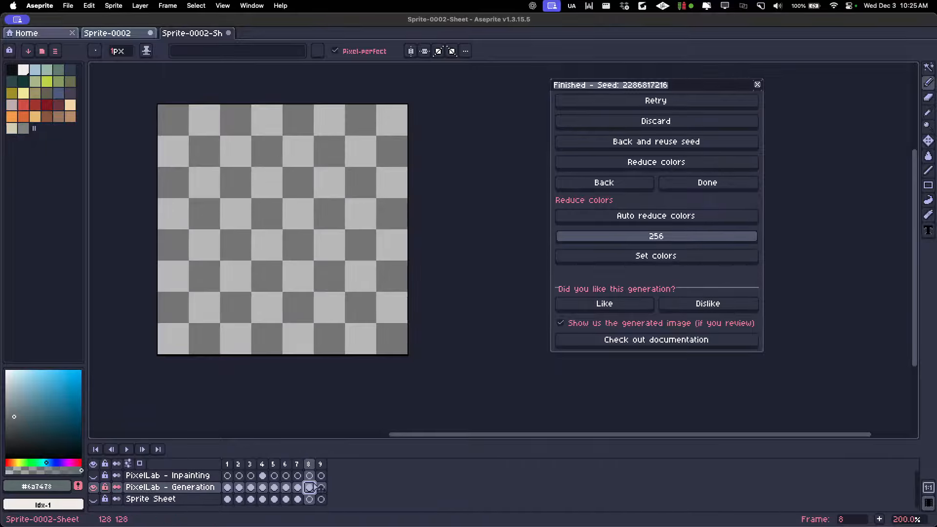
{"action": "left_click_drag", "start_coordinate": [315, 488], "coordinate": [314, 499]}
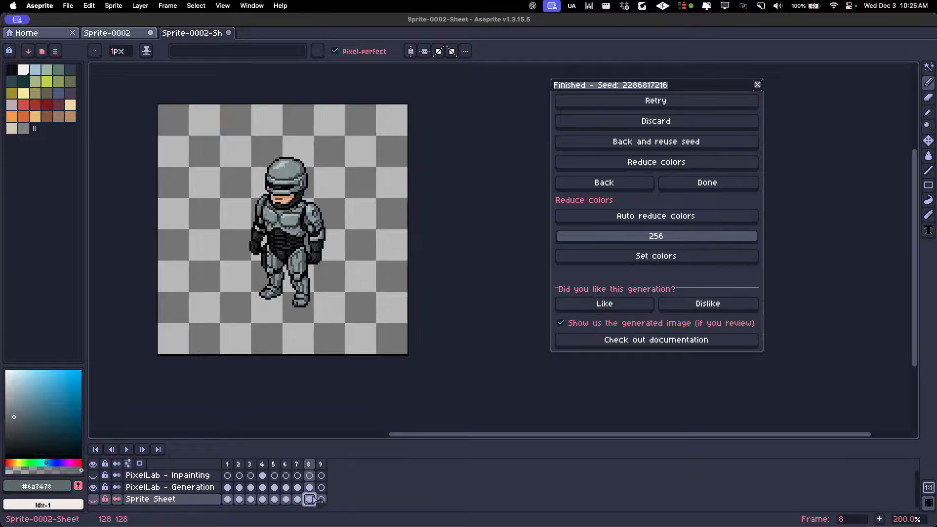
{"action": "left_click", "coordinate": [320, 464]}
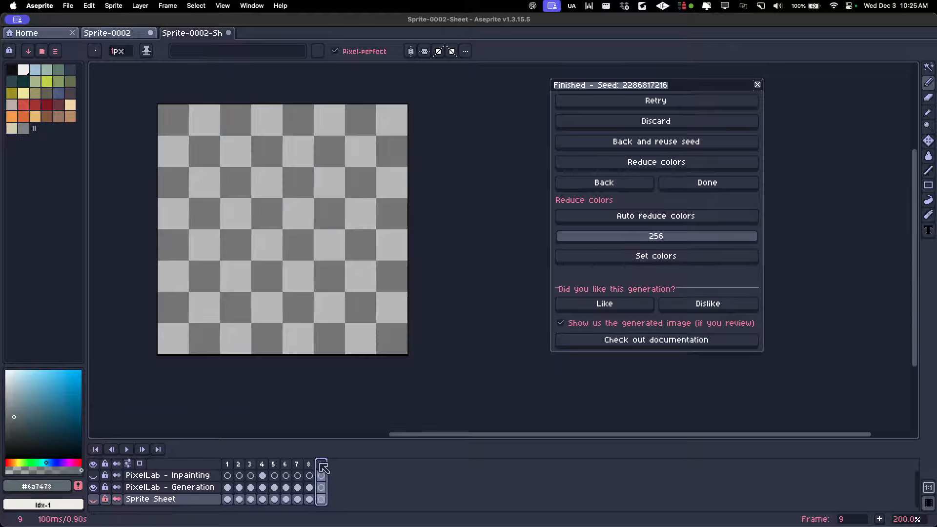
{"action": "key", "text": "alt+c"}
Play the rotation from frame 1, and show the Sprite Sheet layer in place of the PixelLab - Generation layer.
{"action": "left_click", "coordinate": [226, 464]}
{"action": "key", "text": "Return"}
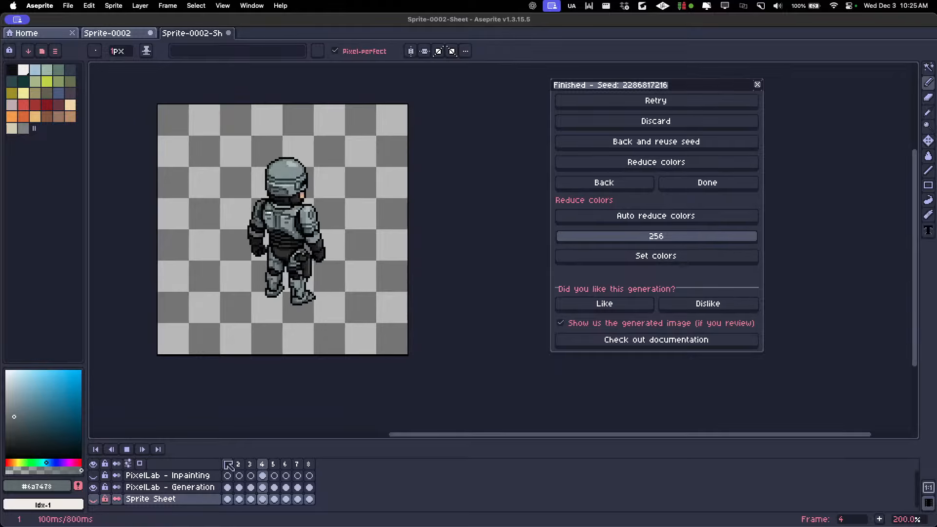
{"action": "left_click", "coordinate": [94, 498]}
{"action": "left_click", "coordinate": [93, 487]}
{"action": "key", "text": "Return"}
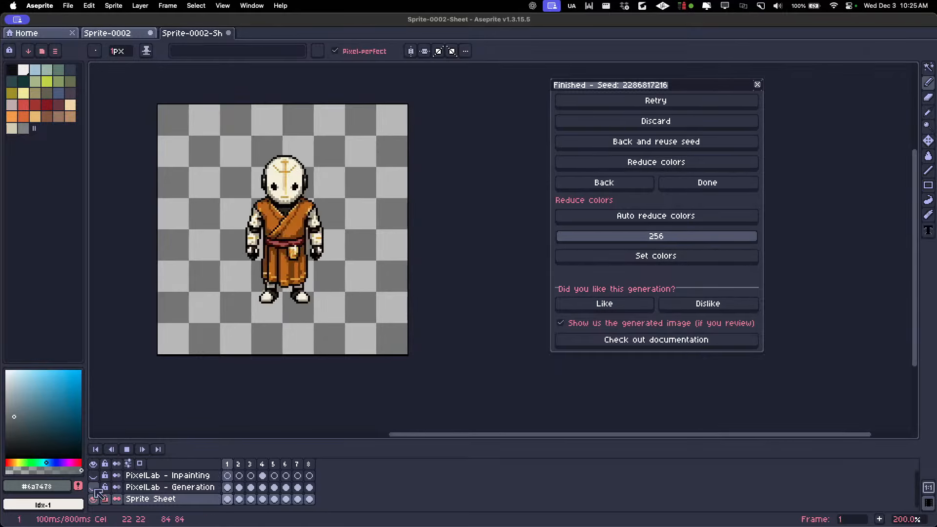
{"action": "key", "text": "Return"}
Examine the monk's directional frames on the Sprite Sheet layer from frame 8 back to frame 1.
{"action": "left_click", "coordinate": [297, 499]}
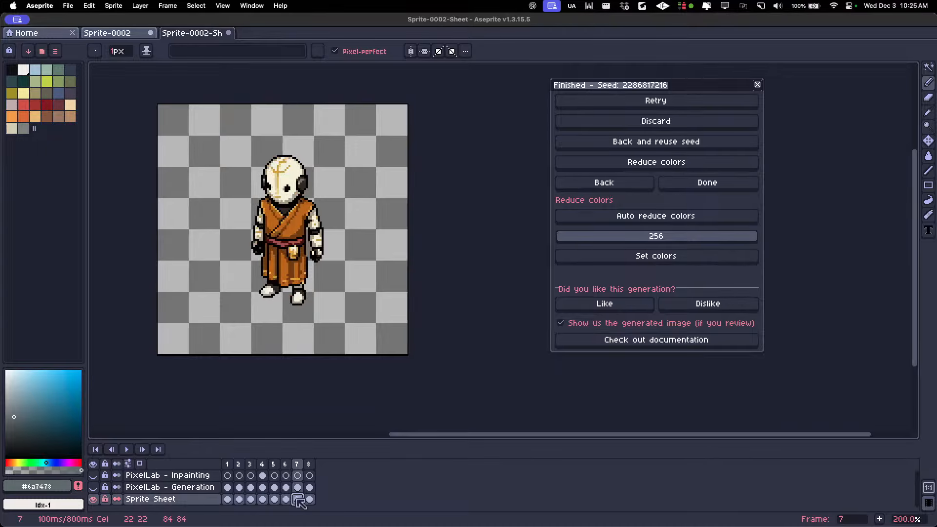
{"action": "left_click", "coordinate": [308, 498]}
{"action": "key", "text": "Left"}
{"action": "key", "text": "Left"}
{"action": "key", "text": "Left"}
{"action": "key", "text": "Left"}
{"action": "key", "text": "Left"}
{"action": "key", "text": "Left"}
{"action": "key", "text": "Left"}
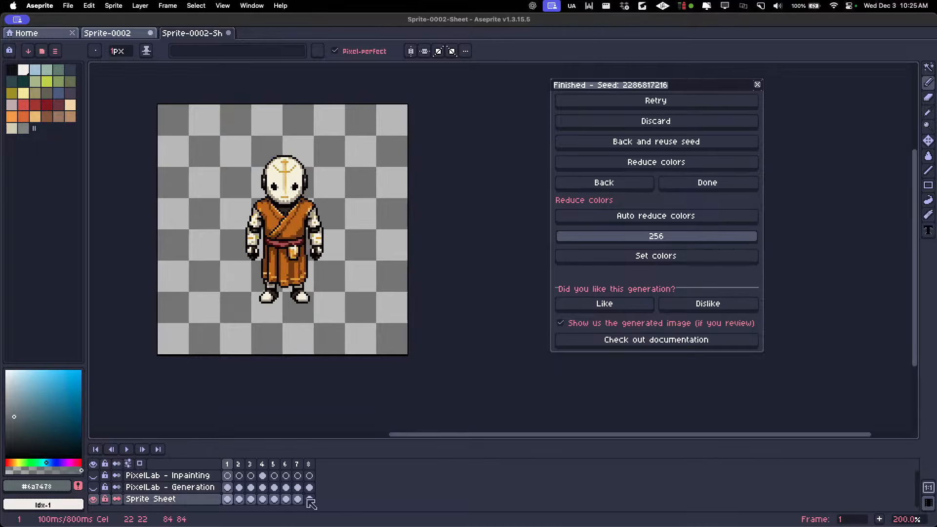
{"action": "scroll", "coordinate": [290, 333], "scroll_direction": "down", "scroll_amount": 2}
{"action": "scroll", "coordinate": [291, 333], "scroll_direction": "up", "scroll_amount": 1}
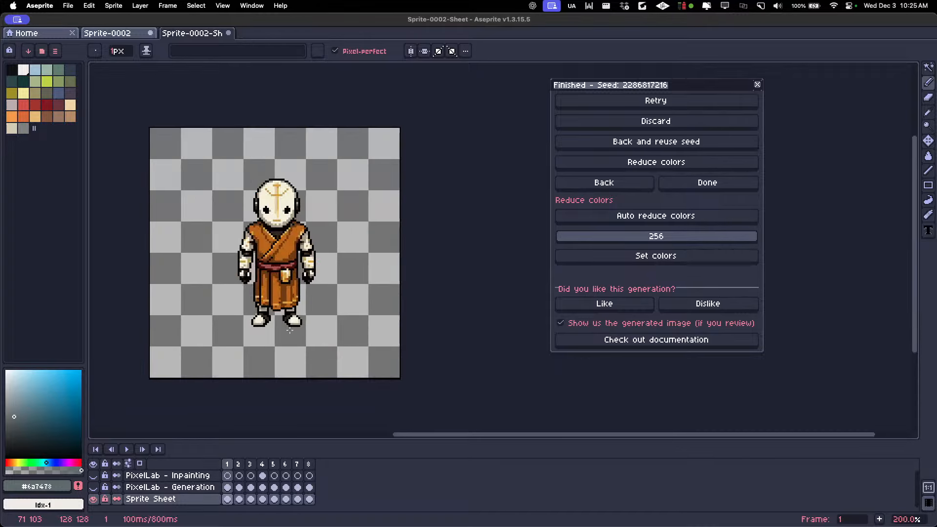
Leave the finished generation of the monk and close the Rotate tool without generating again.
{"action": "left_click_drag", "start_coordinate": [288, 318], "coordinate": [308, 316]}
{"action": "left_click", "coordinate": [603, 182]}
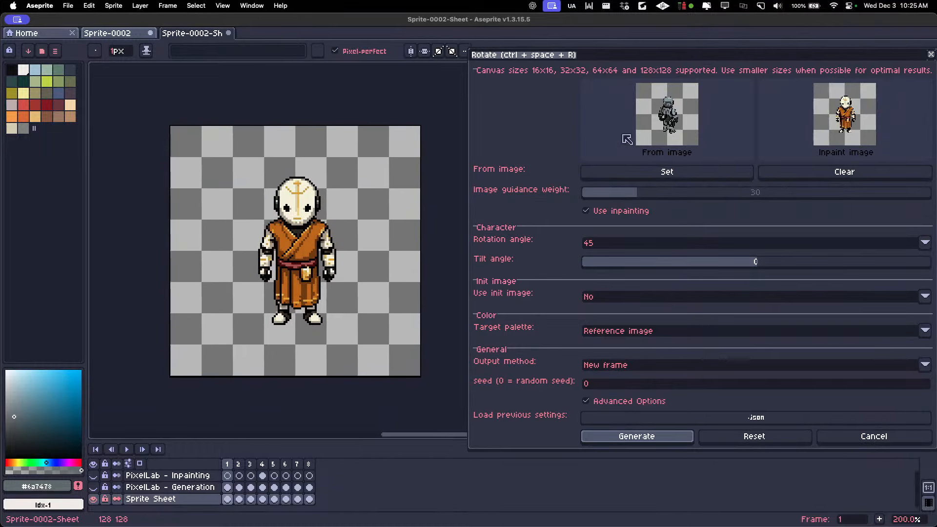
{"action": "left_click_drag", "start_coordinate": [656, 55], "coordinate": [486, 55]}
{"action": "left_click", "coordinate": [698, 429]}
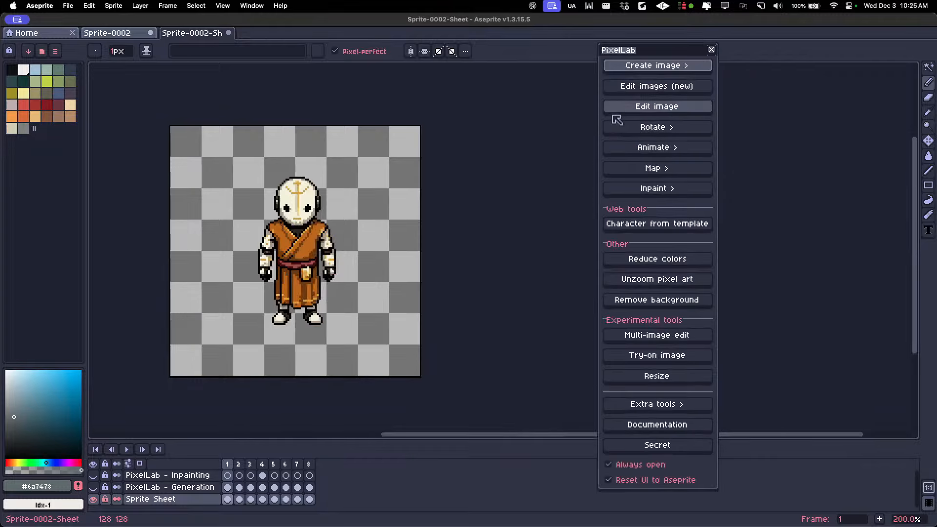
Open image creation with 8 rotations and try its Rotate character and Create from concept methods.
{"action": "left_click", "coordinate": [645, 68]}
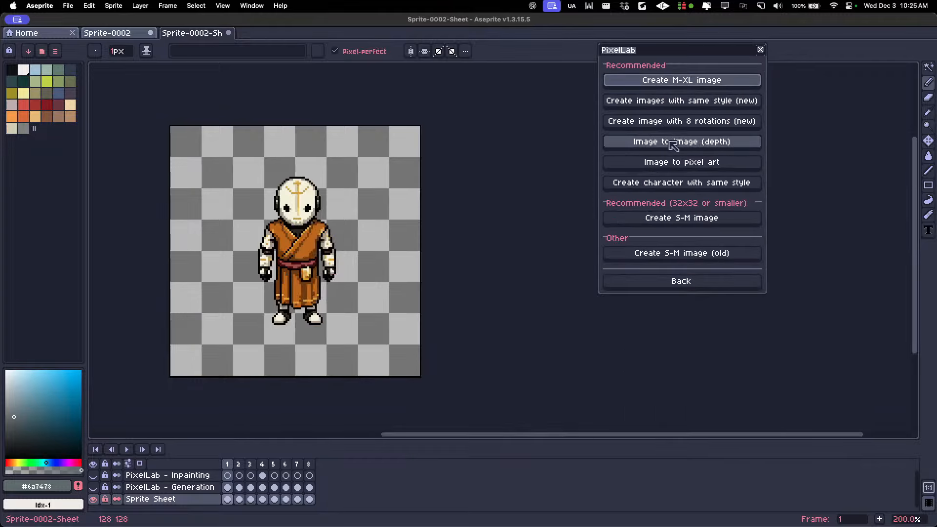
{"action": "left_click", "coordinate": [694, 122]}
{"action": "left_click", "coordinate": [481, 68]}
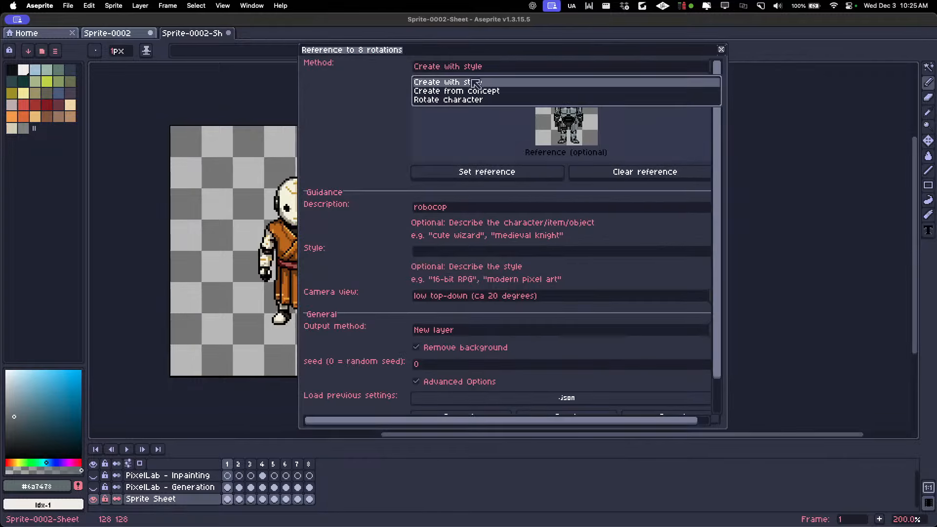
{"action": "left_click", "coordinate": [469, 100]}
{"action": "left_click", "coordinate": [486, 69]}
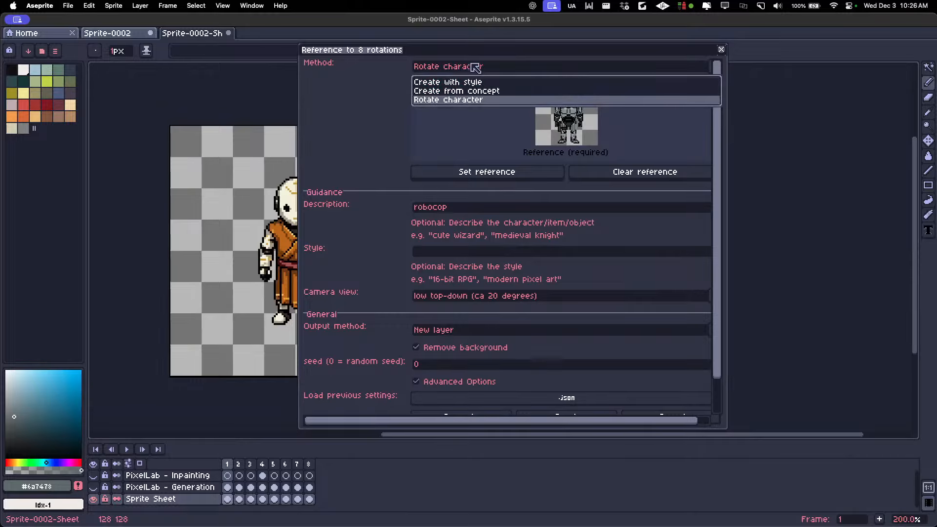
{"action": "left_click", "coordinate": [353, 54]}
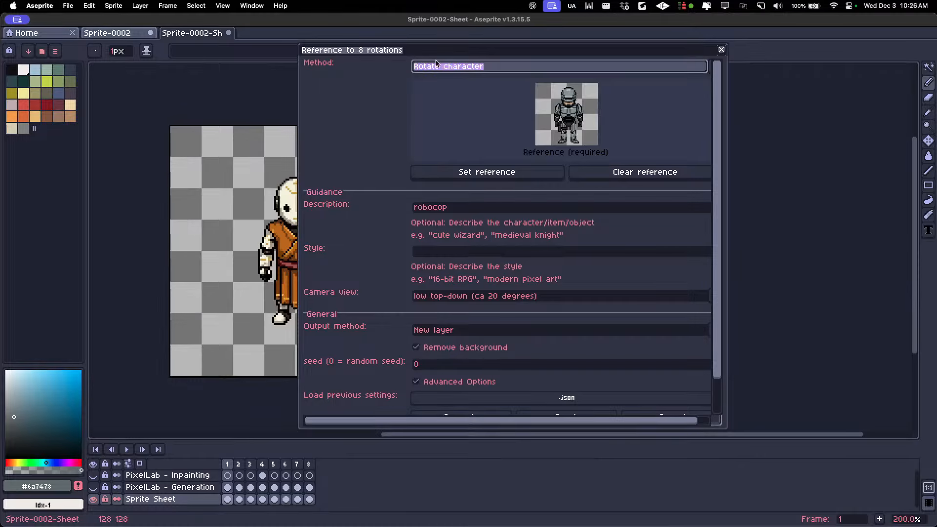
{"action": "left_click", "coordinate": [449, 67]}
{"action": "left_click", "coordinate": [359, 59]}
{"action": "left_click", "coordinate": [439, 72]}
{"action": "left_click", "coordinate": [477, 92]}
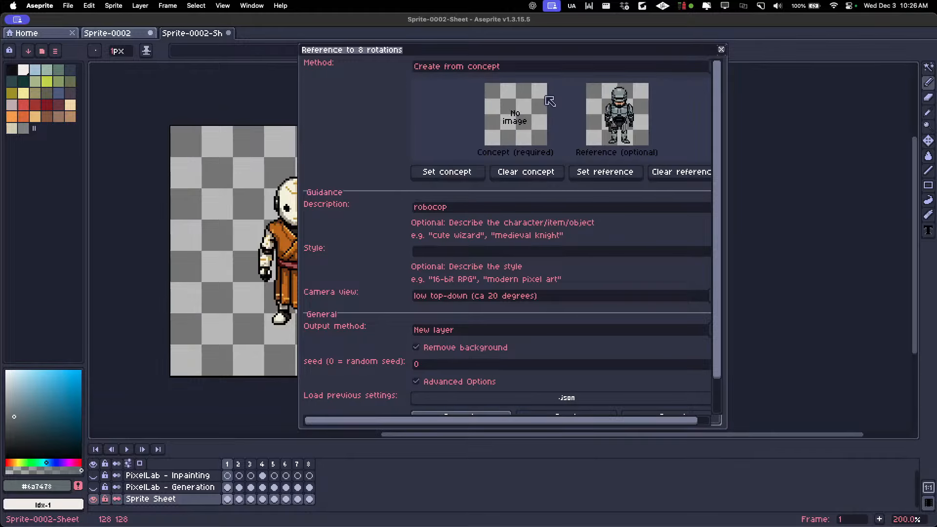
{"action": "left_click_drag", "start_coordinate": [501, 52], "coordinate": [560, 58]}
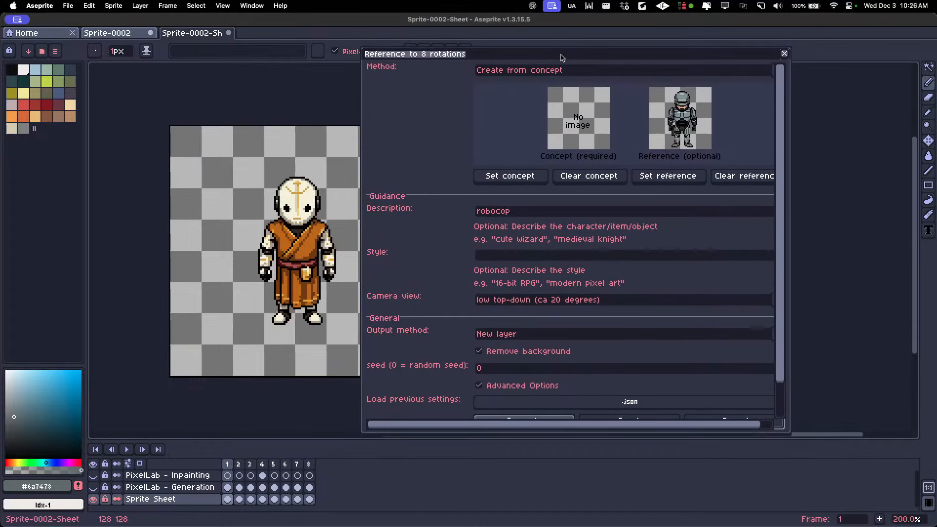
Return to the Home page and close the 8-rotations setup without generating.
{"action": "left_click", "coordinate": [198, 497]}
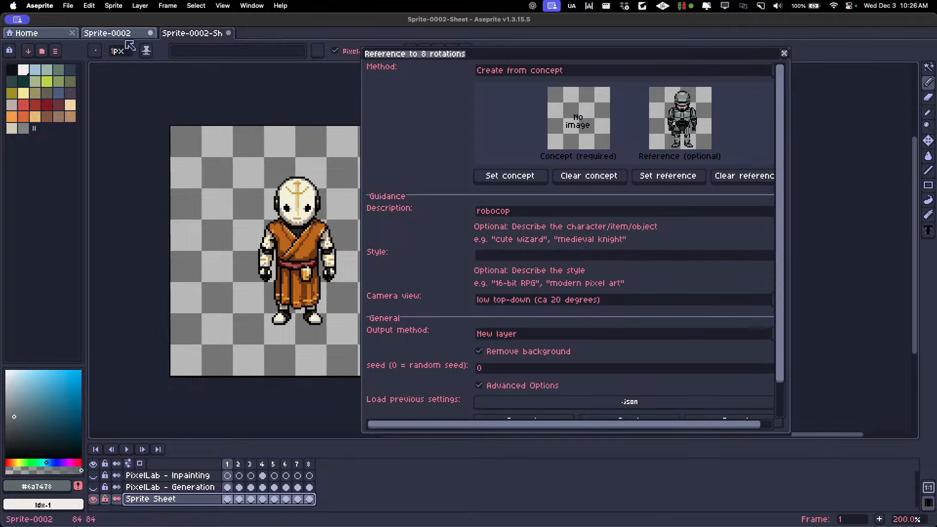
{"action": "left_click", "coordinate": [58, 34]}
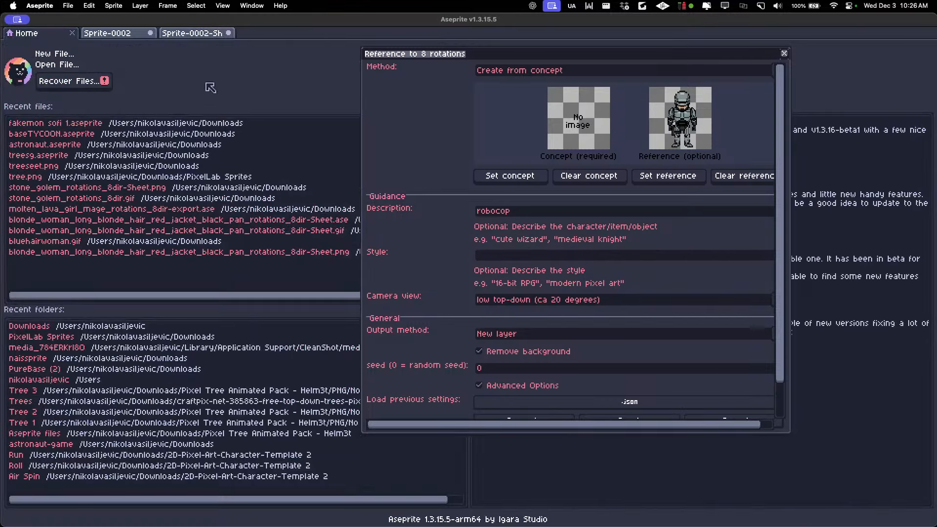
{"action": "left_click", "coordinate": [199, 32]}
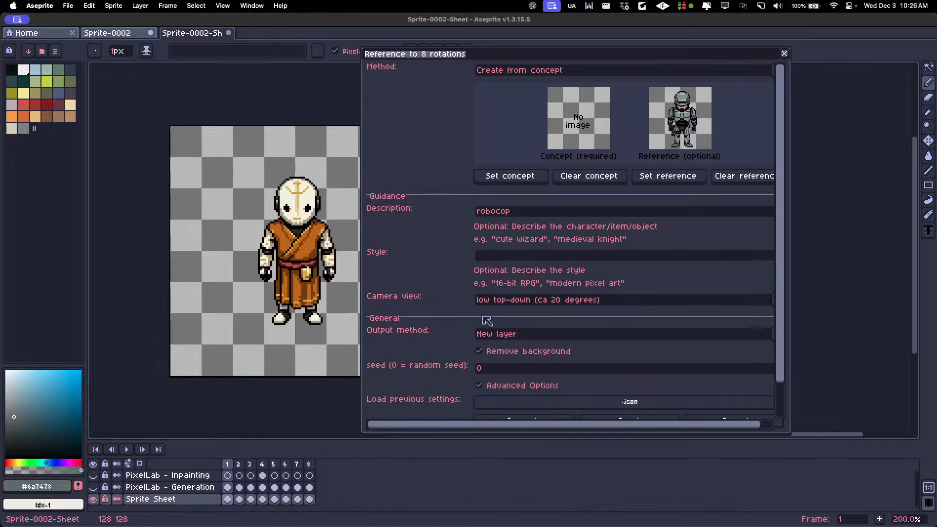
{"action": "left_click", "coordinate": [57, 36]}
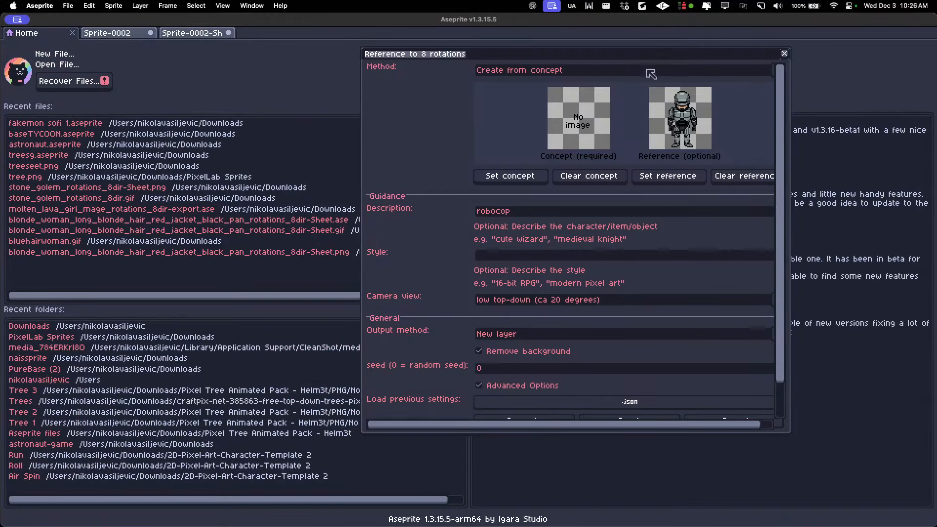
{"action": "left_click", "coordinate": [784, 53]}
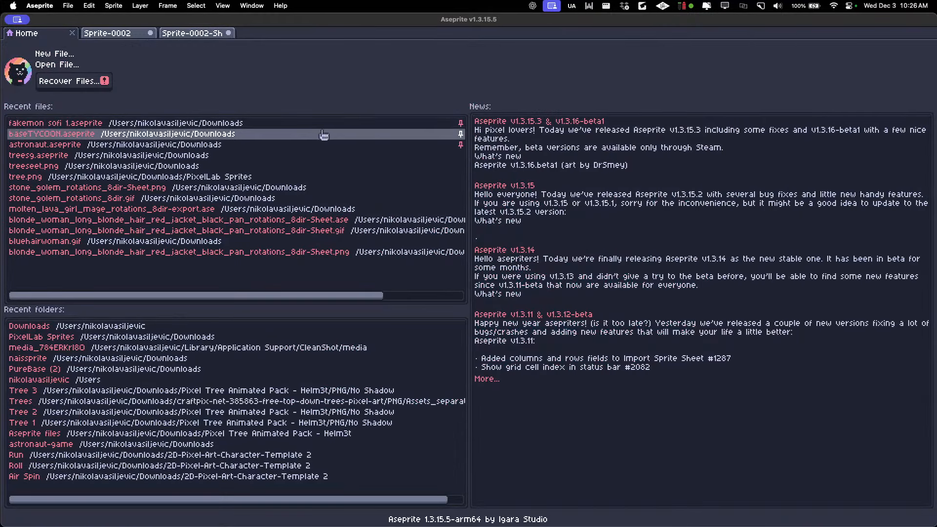
Create a new blank sprite of 128 by 128 pixels.
{"action": "left_click", "coordinate": [61, 54]}
{"action": "type", "text": "128"}
{"action": "key", "text": "Tab"}
{"action": "type", "text": "128"}
{"action": "key", "text": "Return"}
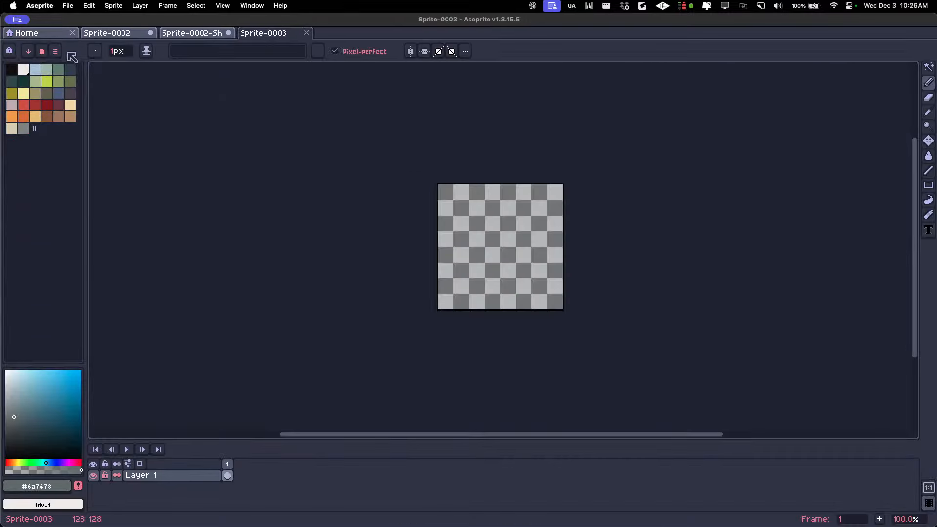
Generate an M-XL image in PixelLab from the description "portrait of a beautiful woman with tattoos".
{"action": "key", "text": "super+p"}
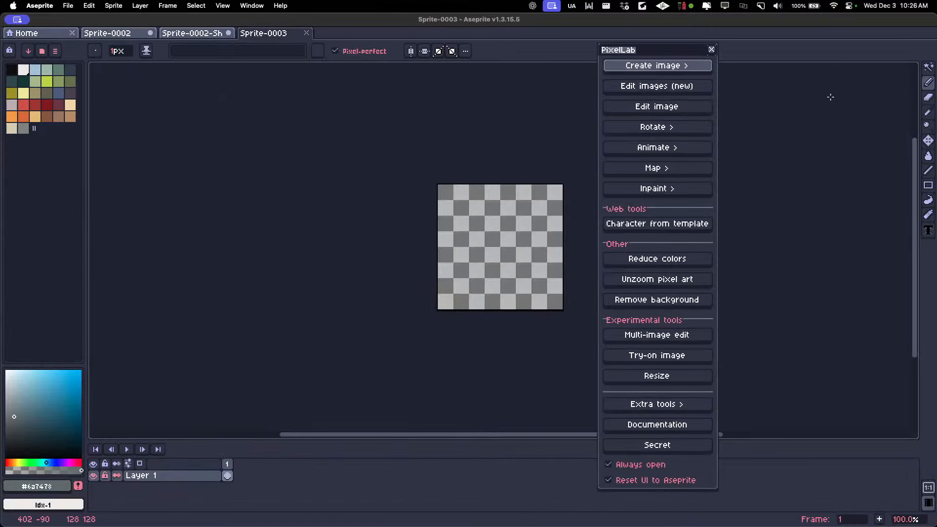
{"action": "left_click", "coordinate": [678, 66]}
{"action": "left_click", "coordinate": [681, 80]}
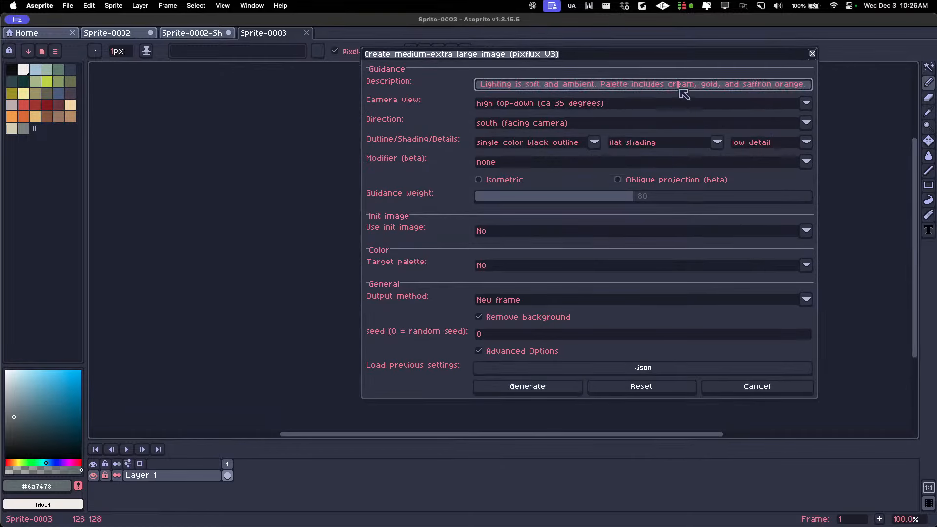
{"action": "key", "text": "super+a"}
{"action": "key", "text": "BackSpace"}
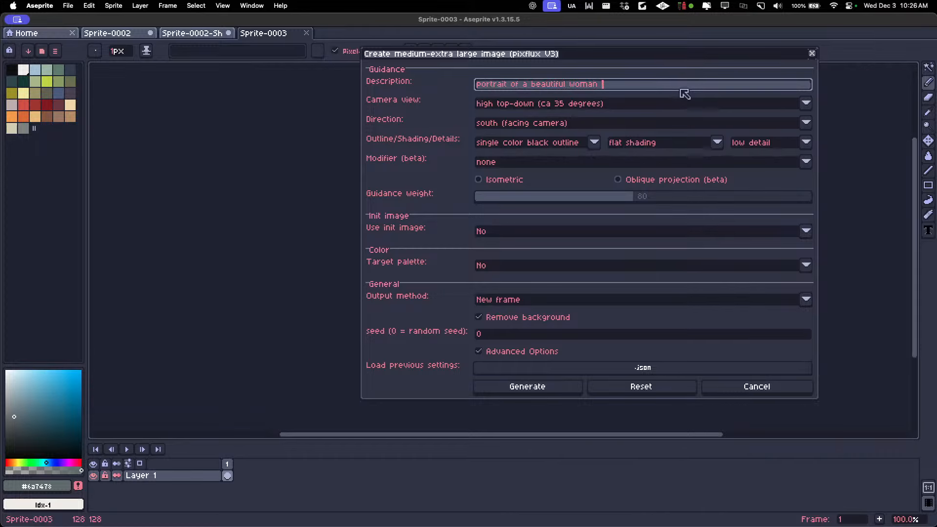
{"action": "key", "text": "Return"}
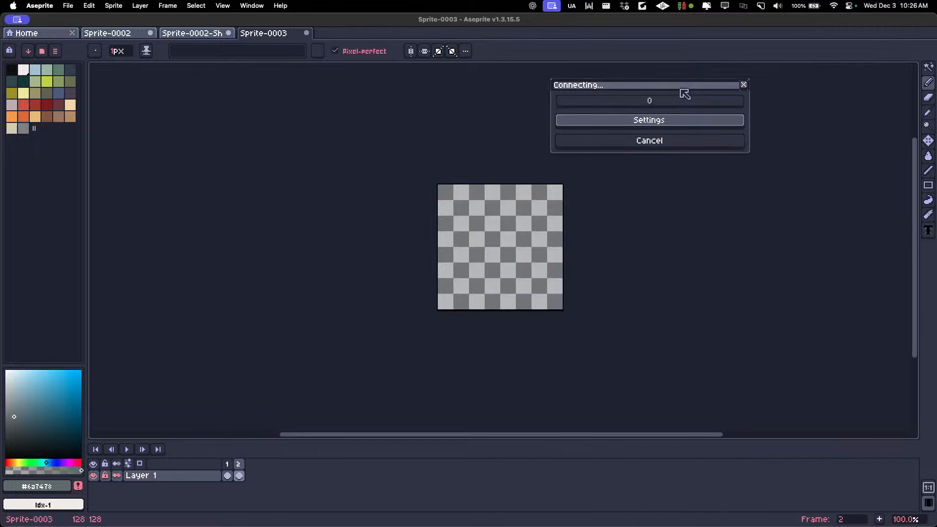
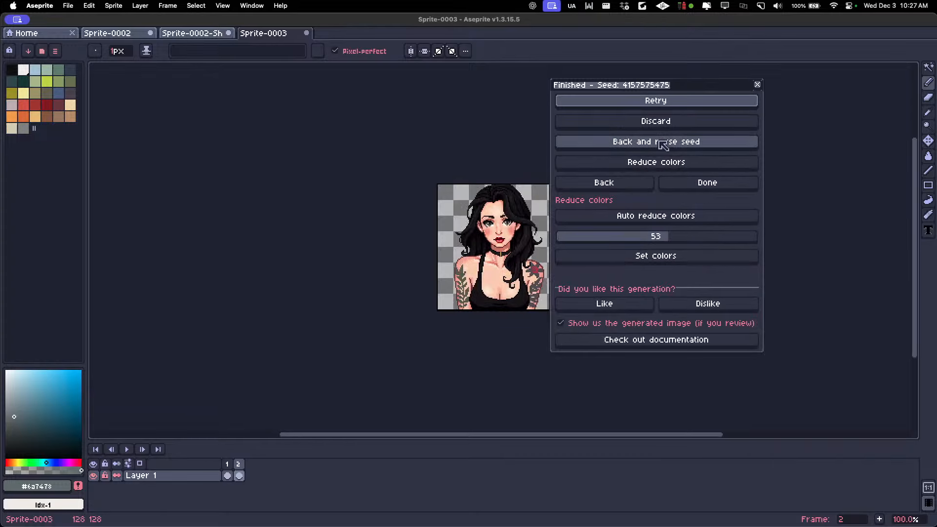
Examine the generated portrait at close range, and leave the M-XL image tool.
{"action": "scroll", "coordinate": [414, 239], "scroll_direction": "down", "scroll_amount": 1}
{"action": "scroll", "coordinate": [471, 239], "scroll_direction": "up", "scroll_amount": 2}
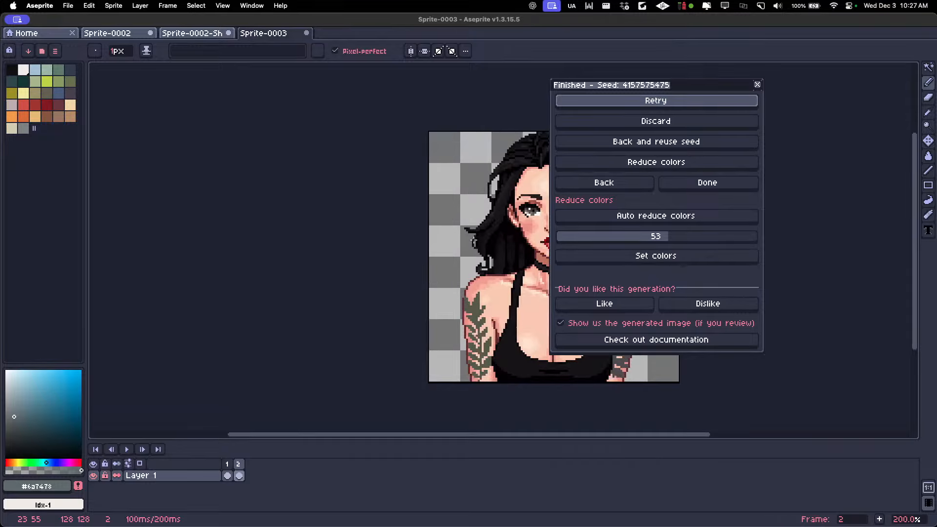
{"action": "left_click_drag", "start_coordinate": [437, 237], "coordinate": [239, 230]}
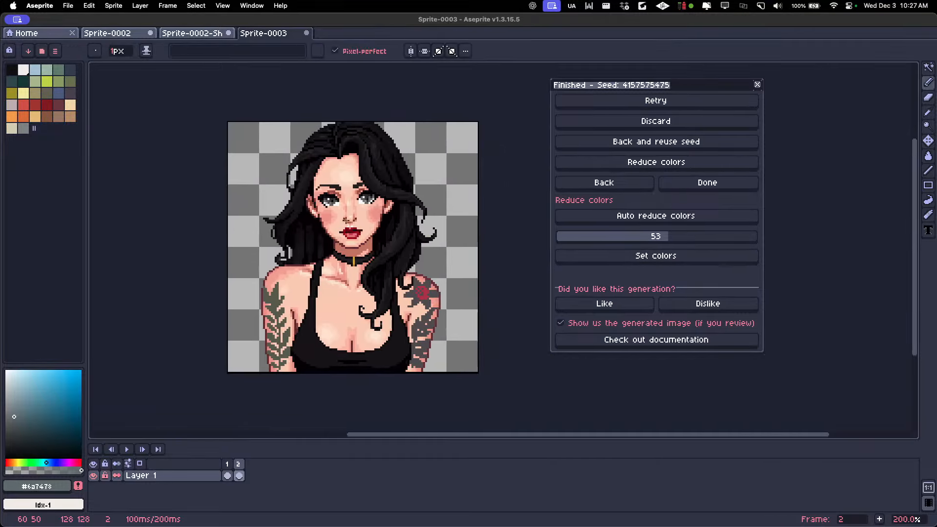
{"action": "scroll", "coordinate": [310, 156], "scroll_direction": "down", "scroll_amount": 1}
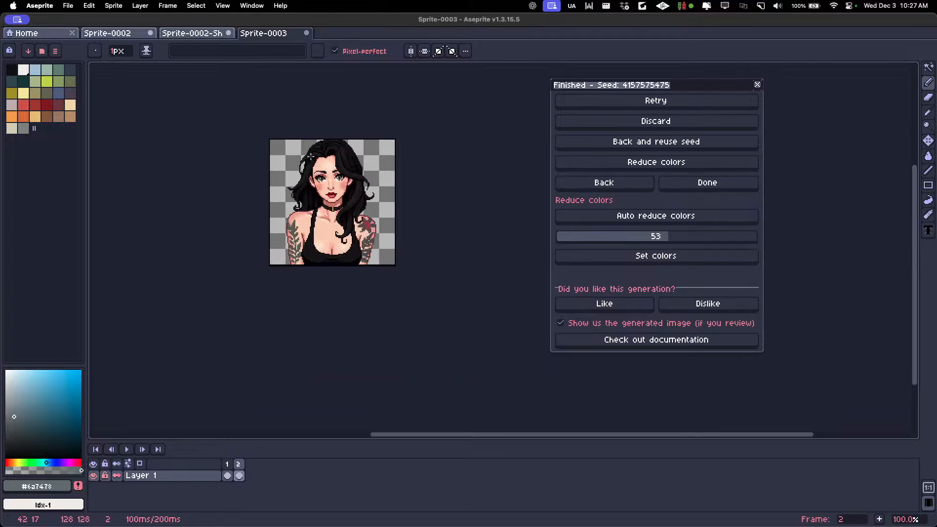
{"action": "scroll", "coordinate": [310, 156], "scroll_direction": "up", "scroll_amount": 1}
{"action": "left_click", "coordinate": [602, 180]}
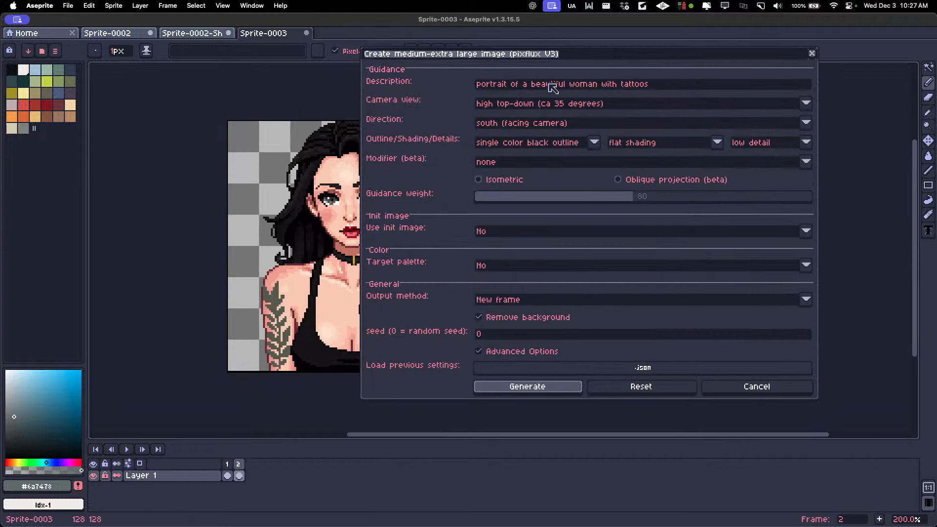
{"action": "left_click", "coordinate": [723, 387]}
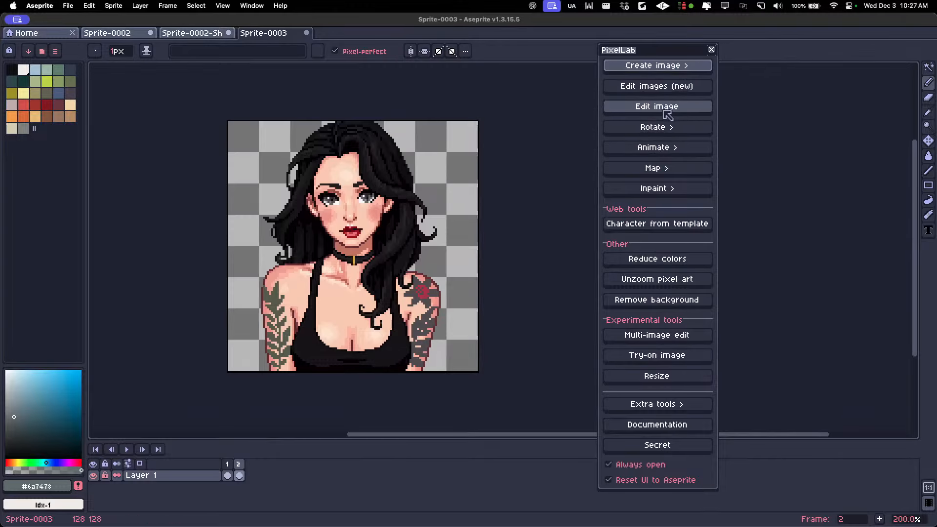
Open image creation with 8 rotations and set its method to Create from concept.
{"action": "left_click", "coordinate": [669, 67]}
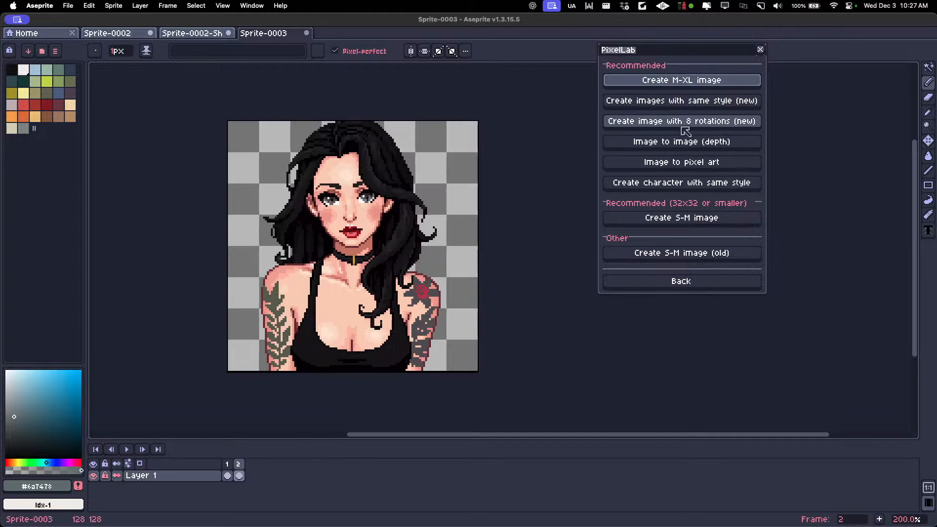
{"action": "left_click", "coordinate": [689, 125]}
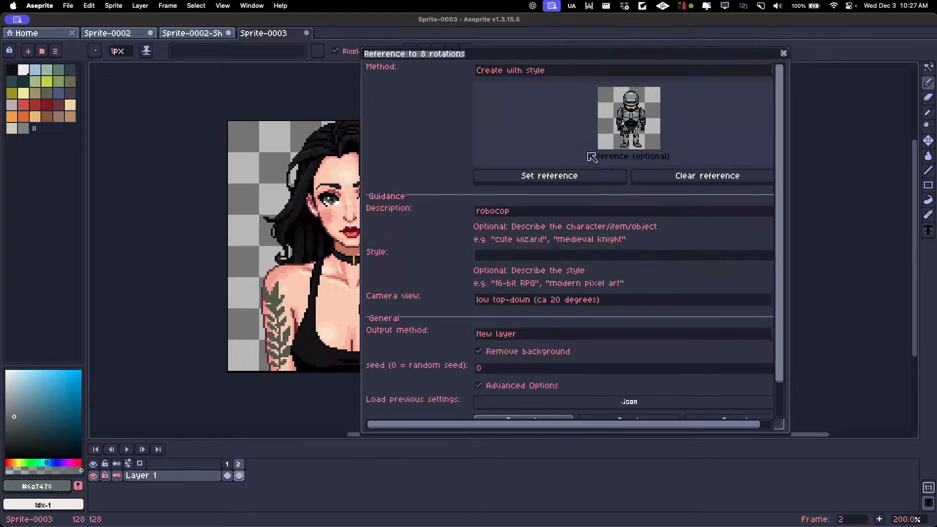
{"action": "left_click", "coordinate": [533, 72]}
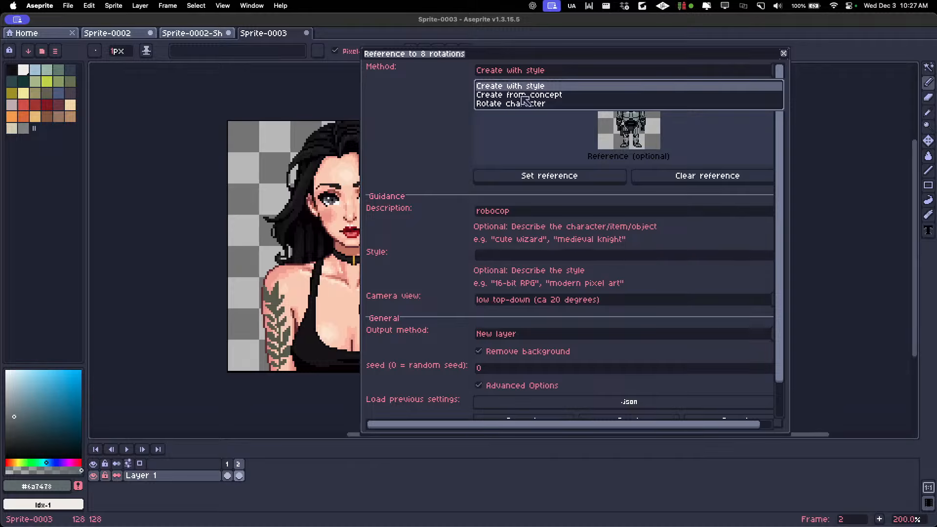
{"action": "left_click", "coordinate": [523, 95]}
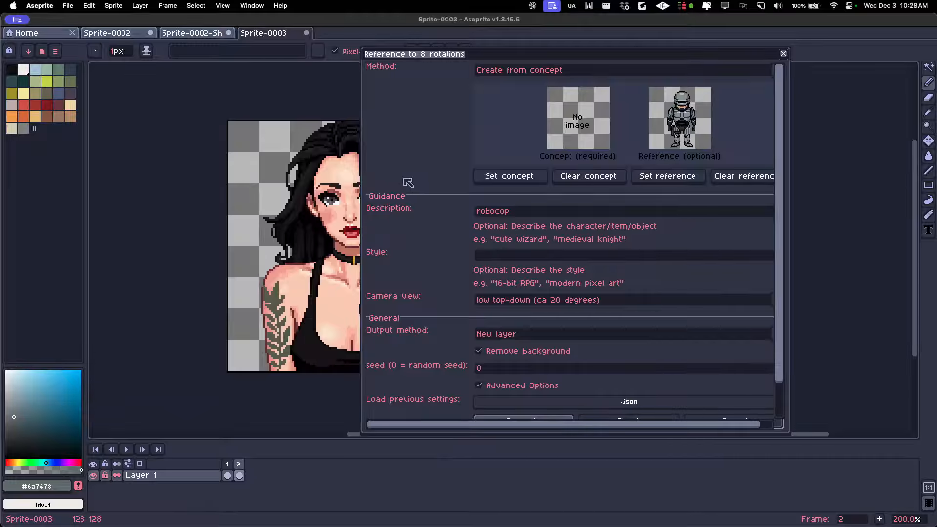
Clear the robocop reference image and set the tattooed woman's portrait as the concept image.
{"action": "left_click", "coordinate": [653, 177]}
{"action": "left_click", "coordinate": [721, 177]}
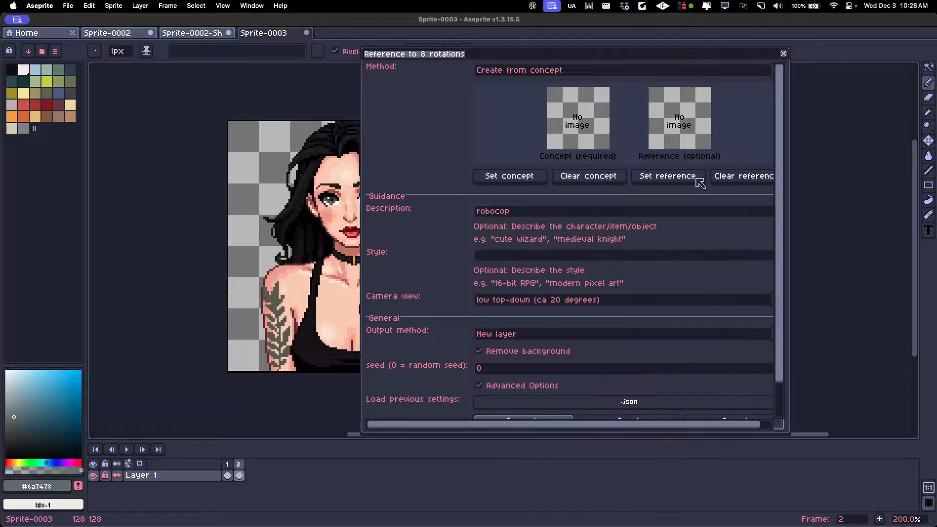
{"action": "left_click", "coordinate": [526, 179]}
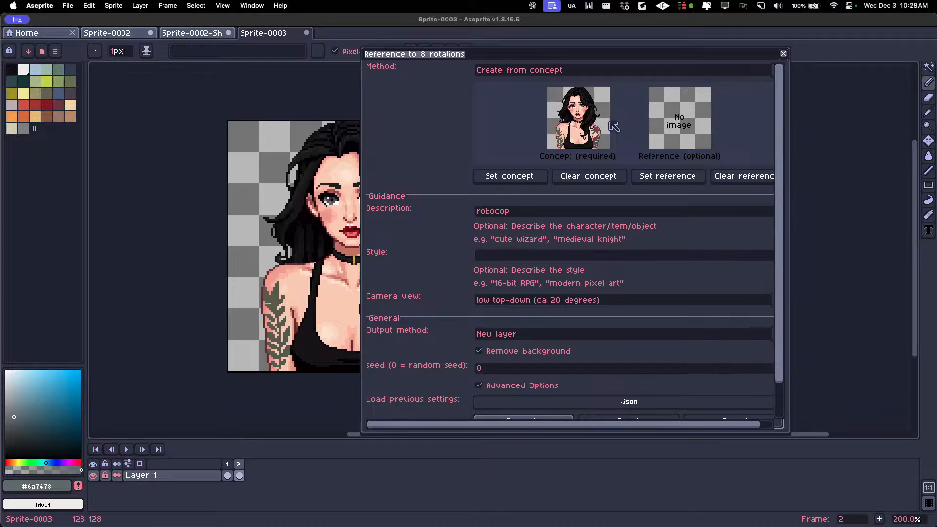
Replace the description with "woman with tattoos and a black top" and set the style to "modern pixel art".
{"action": "left_click_drag", "start_coordinate": [551, 215], "coordinate": [441, 218]}
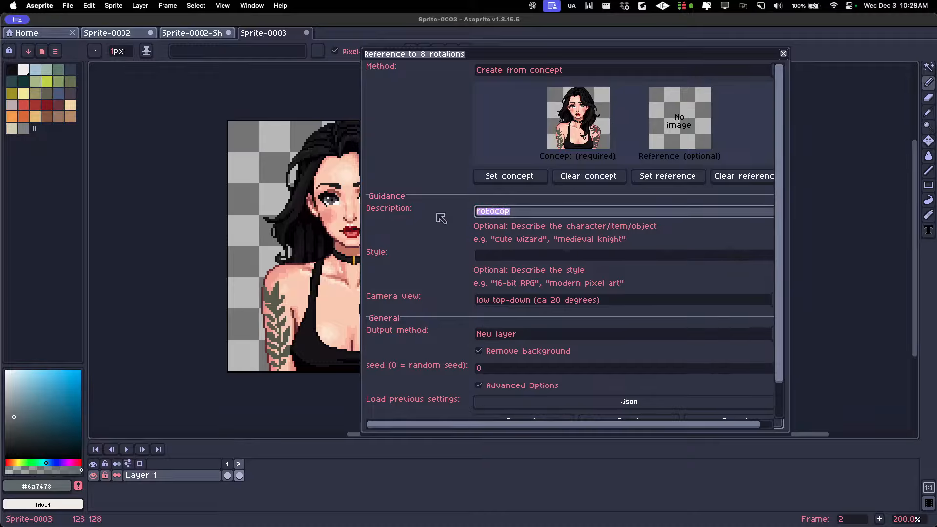
{"action": "key", "text": "BackSpace"}
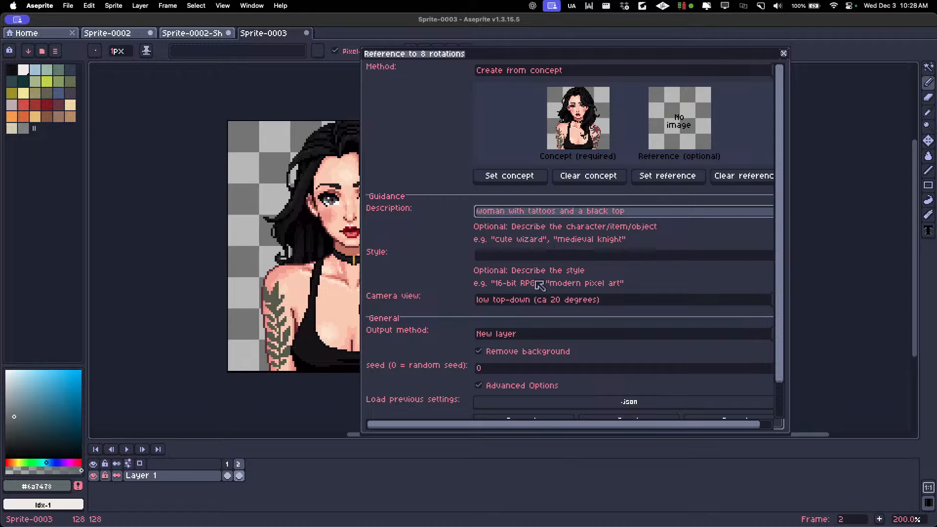
{"action": "left_click", "coordinate": [541, 261]}
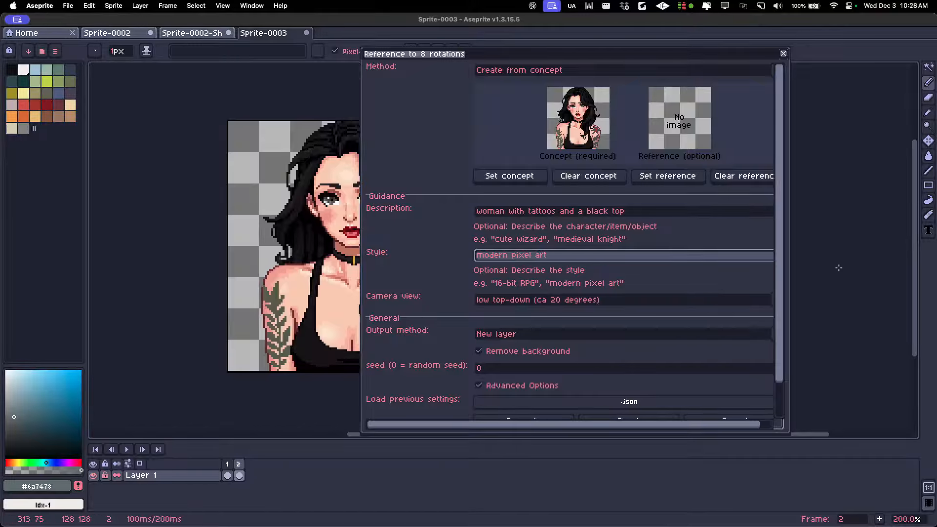
Switch to Sprite-0002, hide its Layer 1, and generate the eight rotations from the concept there.
{"action": "left_click_drag", "start_coordinate": [781, 273], "coordinate": [782, 307]}
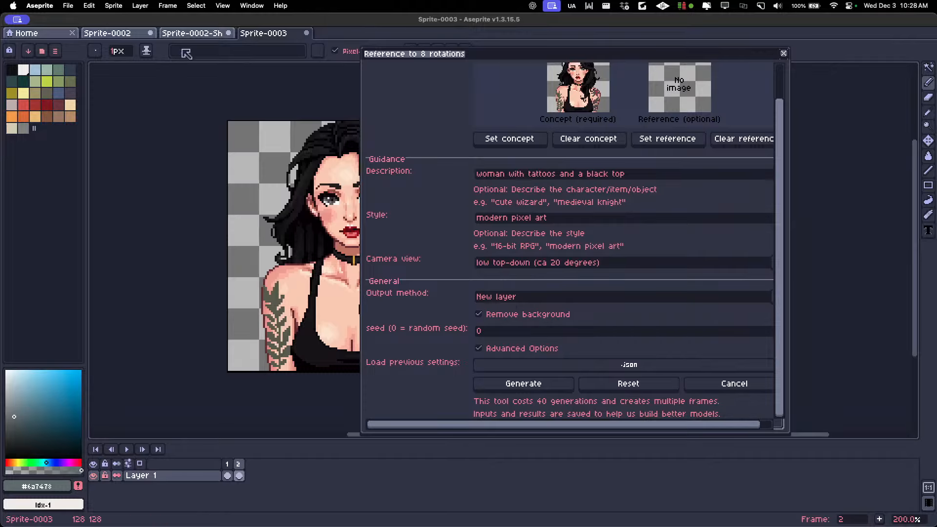
{"action": "left_click", "coordinate": [110, 32]}
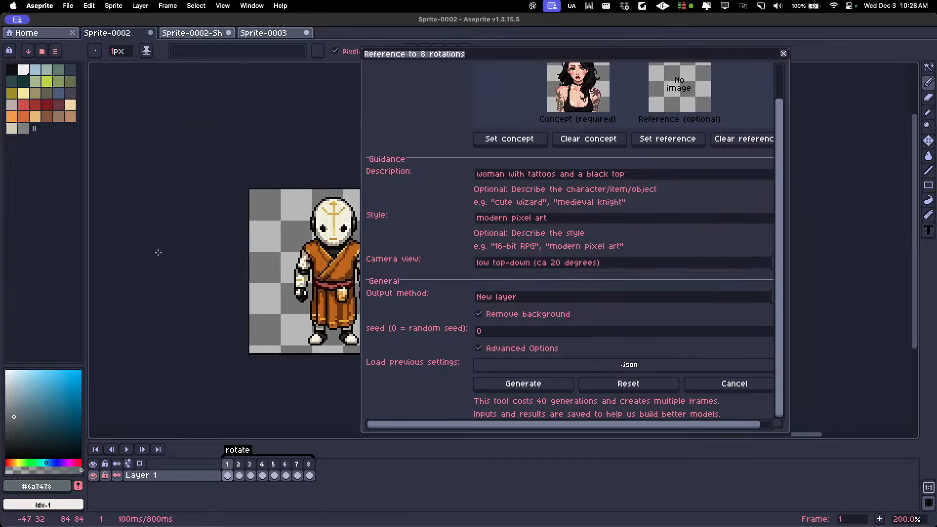
{"action": "scroll", "coordinate": [195, 218], "scroll_direction": "up", "scroll_amount": 2}
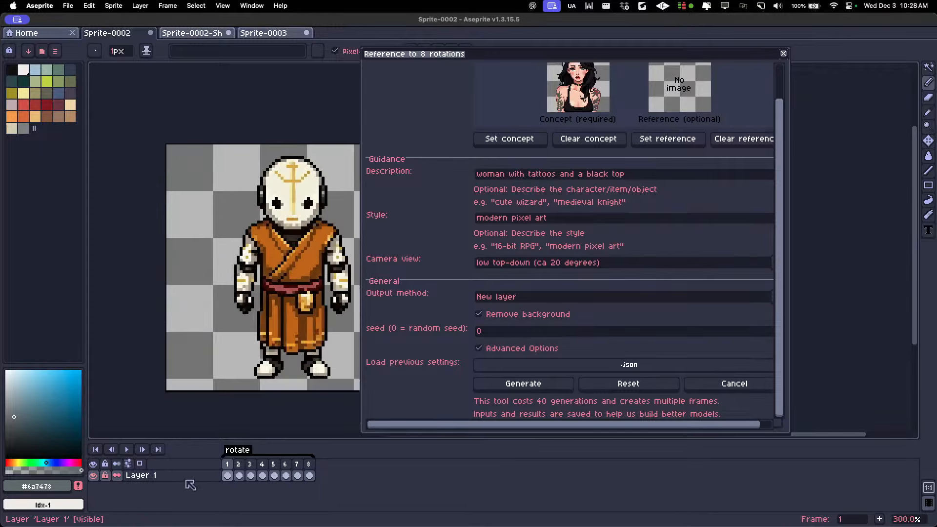
{"action": "left_click", "coordinate": [93, 476]}
{"action": "scroll", "coordinate": [251, 327], "scroll_direction": "down", "scroll_amount": 1}
{"action": "scroll", "coordinate": [249, 325], "scroll_direction": "up", "scroll_amount": 2}
{"action": "scroll", "coordinate": [244, 322], "scroll_direction": "down", "scroll_amount": 1}
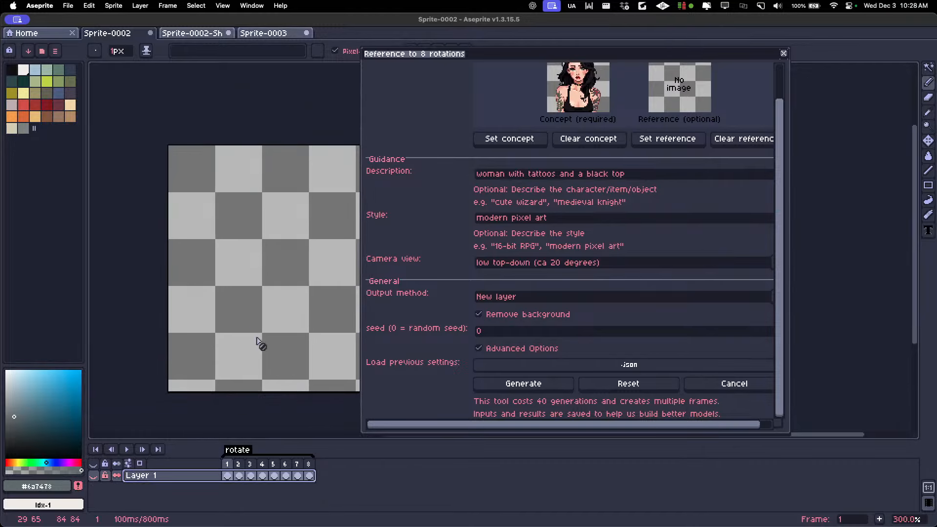
{"action": "left_click", "coordinate": [510, 384]}
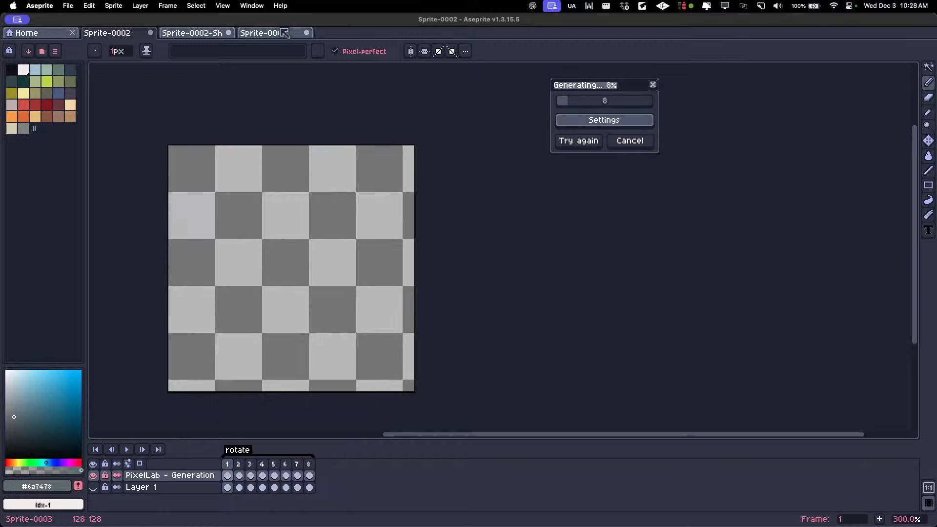
Export the Sprite-0003 portrait as NicePORTRAIT.png to the Downloads folder.
{"action": "left_click", "coordinate": [264, 33]}
{"action": "key", "text": "super+shift+e"}
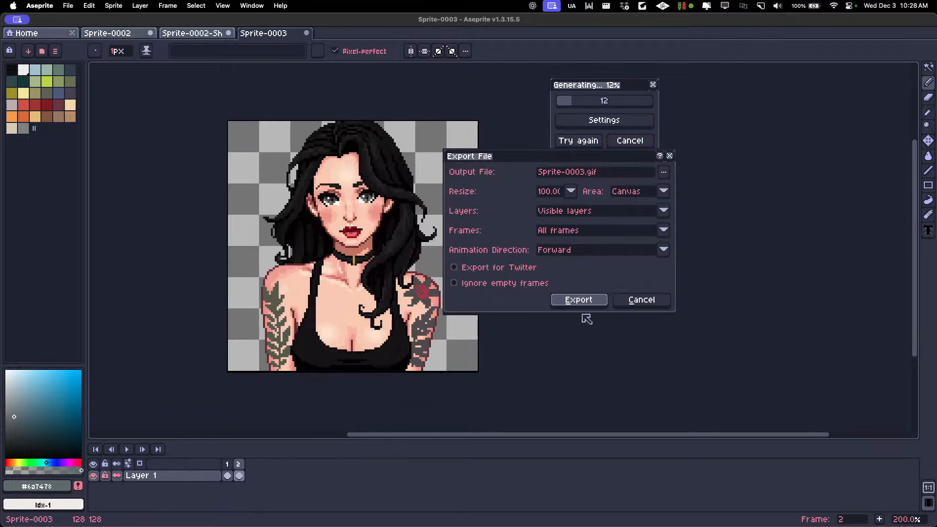
{"action": "left_click_drag", "start_coordinate": [580, 172], "coordinate": [438, 175]}
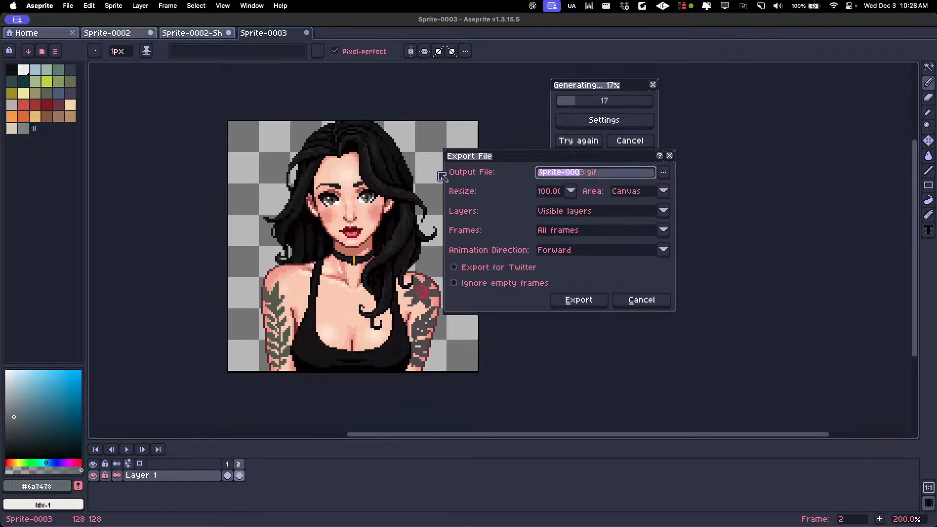
{"action": "type", "text": "NicePORTRAIT"}
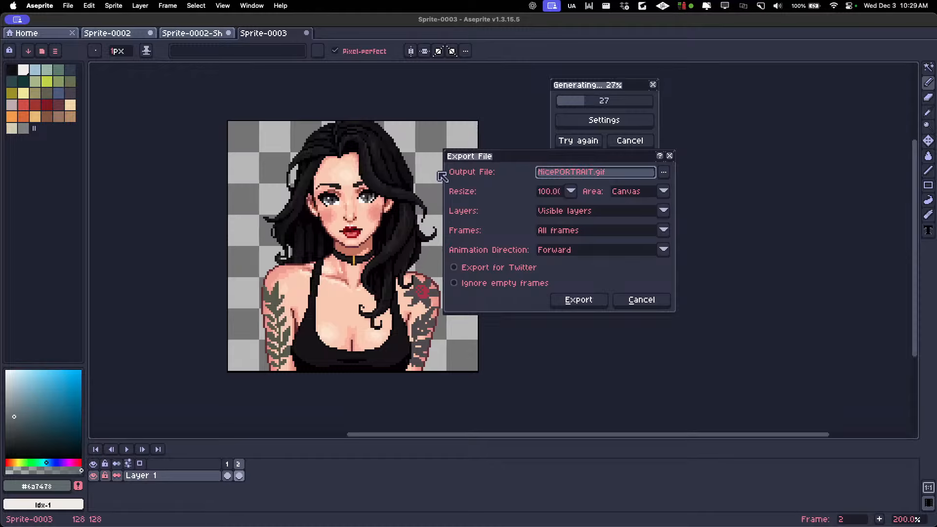
{"action": "left_click_drag", "start_coordinate": [589, 173], "coordinate": [497, 181]}
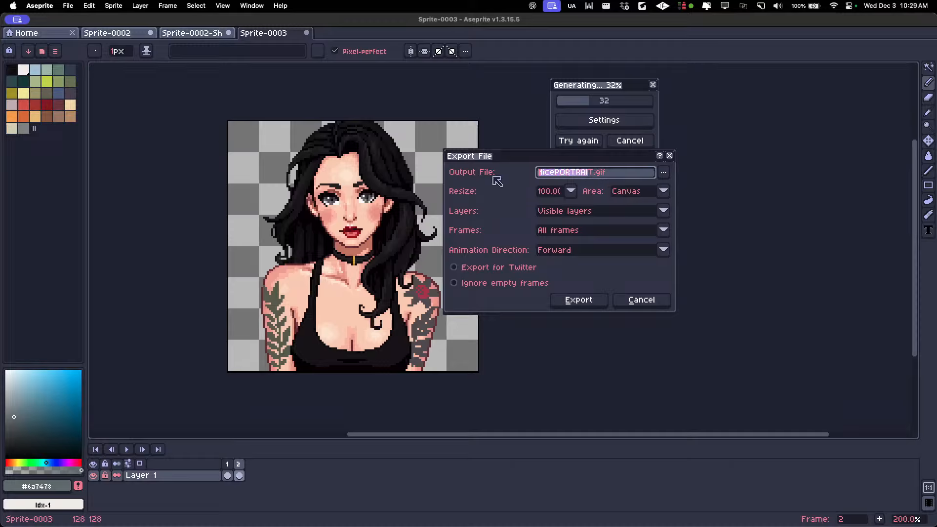
{"action": "left_click", "coordinate": [594, 171]}
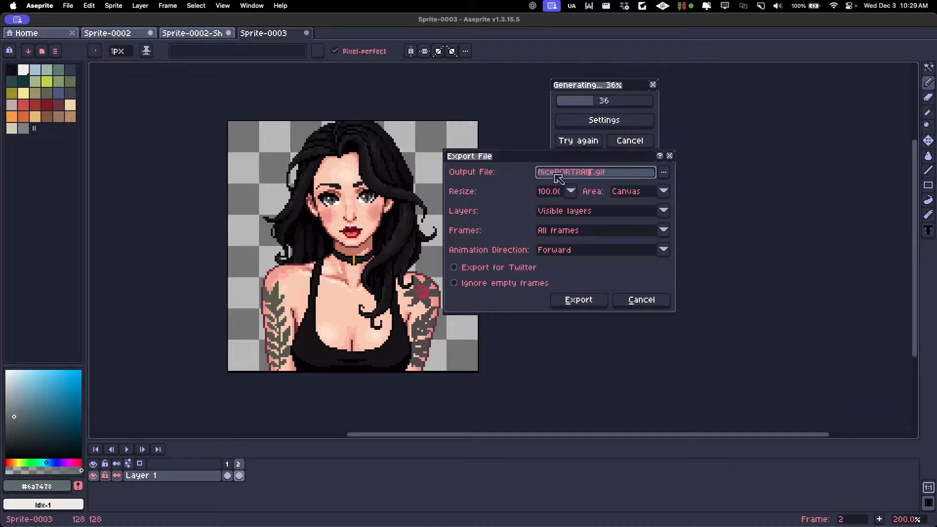
{"action": "left_click_drag", "start_coordinate": [596, 174], "coordinate": [619, 175]}
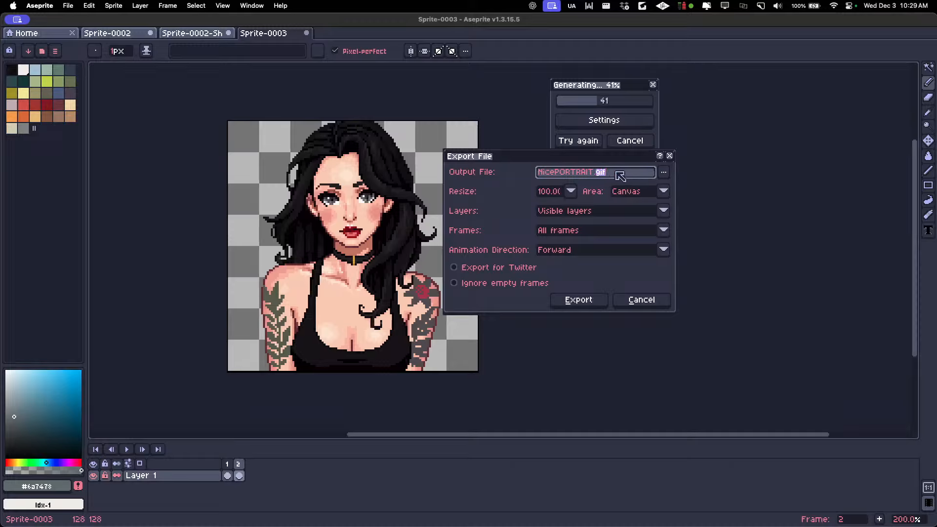
{"action": "type", "text": "png"}
{"action": "left_click", "coordinate": [663, 172]}
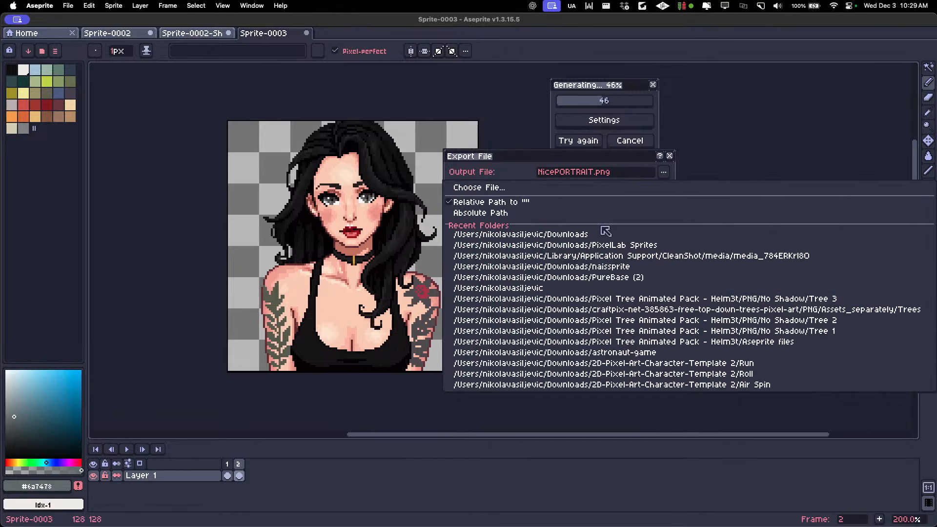
{"action": "left_click", "coordinate": [605, 234]}
{"action": "left_click", "coordinate": [584, 297]}
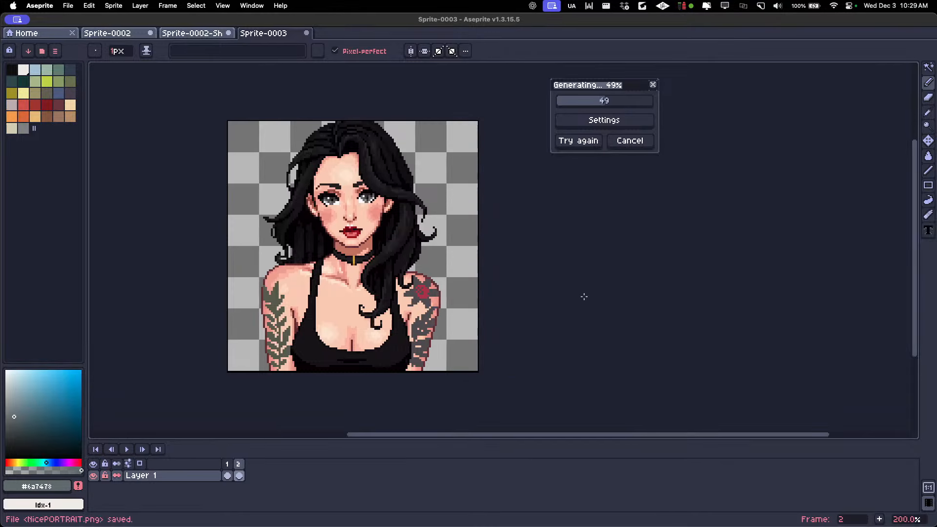
Return to the Sprite-0002 canvas, leaving the Sprite-0003 portrait open.
{"action": "left_click", "coordinate": [306, 33]}
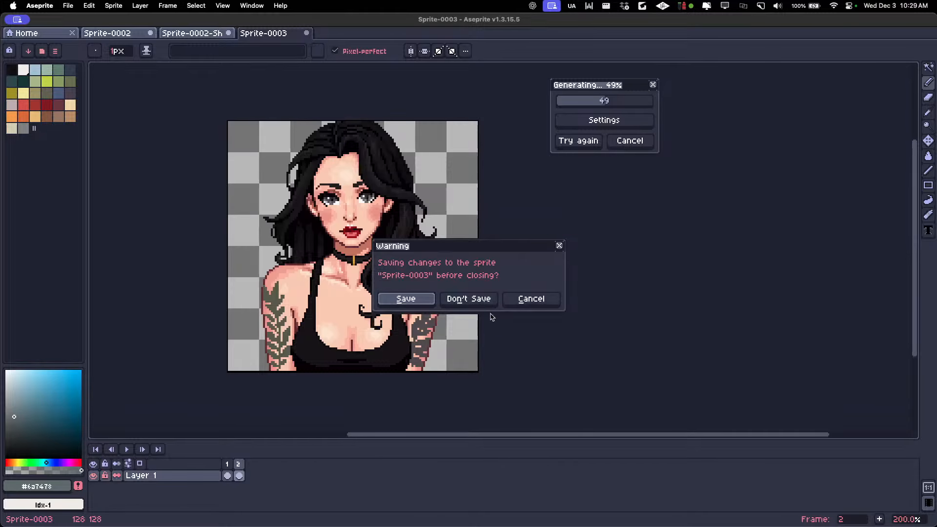
{"action": "left_click", "coordinate": [507, 297]}
{"action": "left_click", "coordinate": [112, 33]}
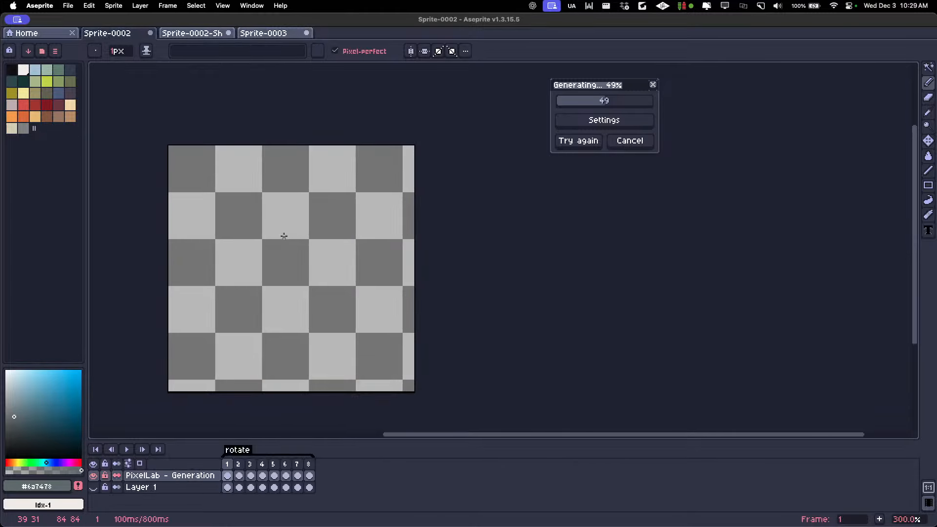
{"action": "scroll", "coordinate": [268, 283], "scroll_direction": "up", "scroll_amount": 1}
{"action": "left_click_drag", "start_coordinate": [267, 287], "coordinate": [289, 273]}
{"action": "scroll", "coordinate": [289, 273], "scroll_direction": "down", "scroll_amount": 1}
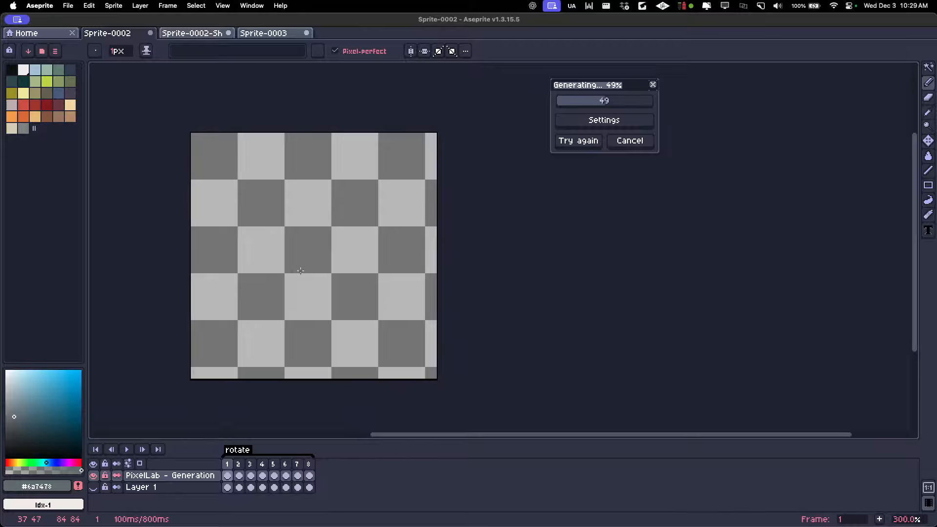
{"action": "scroll", "coordinate": [291, 278], "scroll_direction": "up", "scroll_amount": 1}
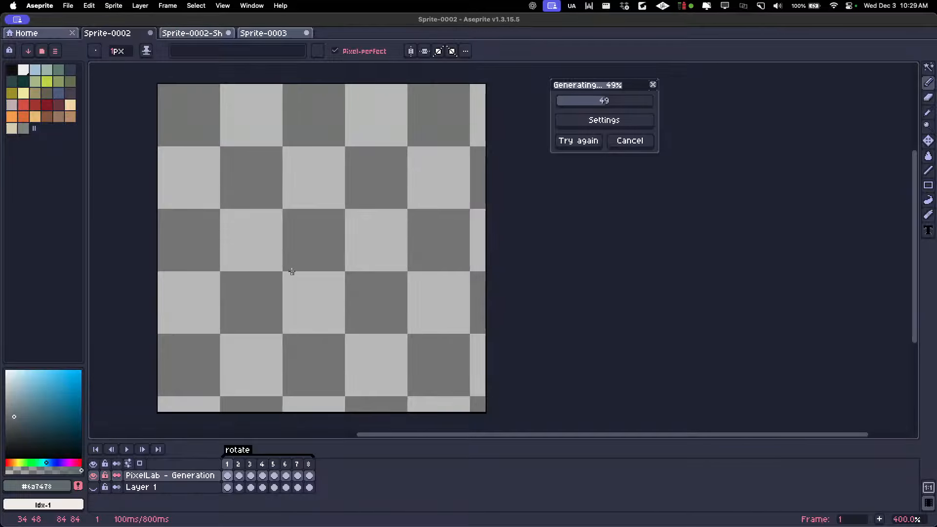
Reopen the running generation's settings and review the "modern pixel art" style text.
{"action": "left_click", "coordinate": [595, 122]}
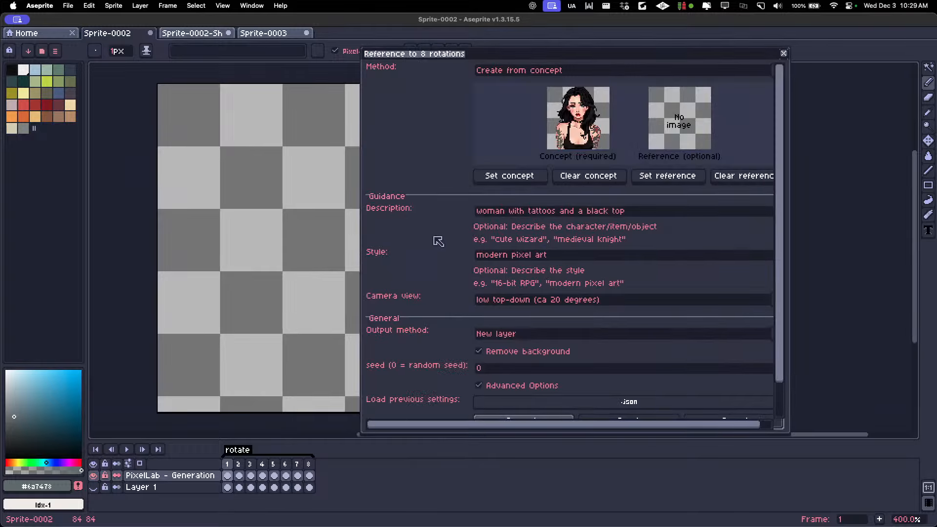
{"action": "left_click", "coordinate": [593, 256]}
{"action": "left_click_drag", "start_coordinate": [589, 254], "coordinate": [422, 257]}
{"action": "left_click", "coordinate": [559, 256]}
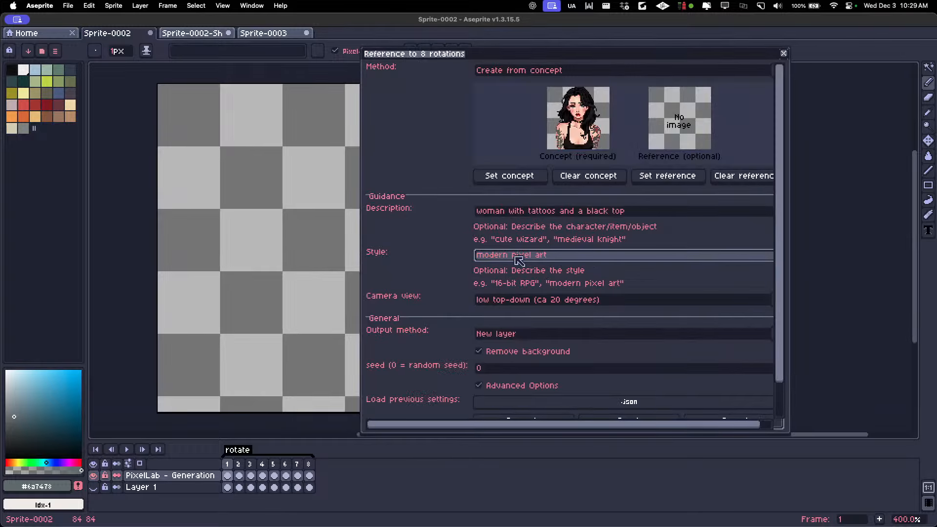
{"action": "key", "text": "super+a"}
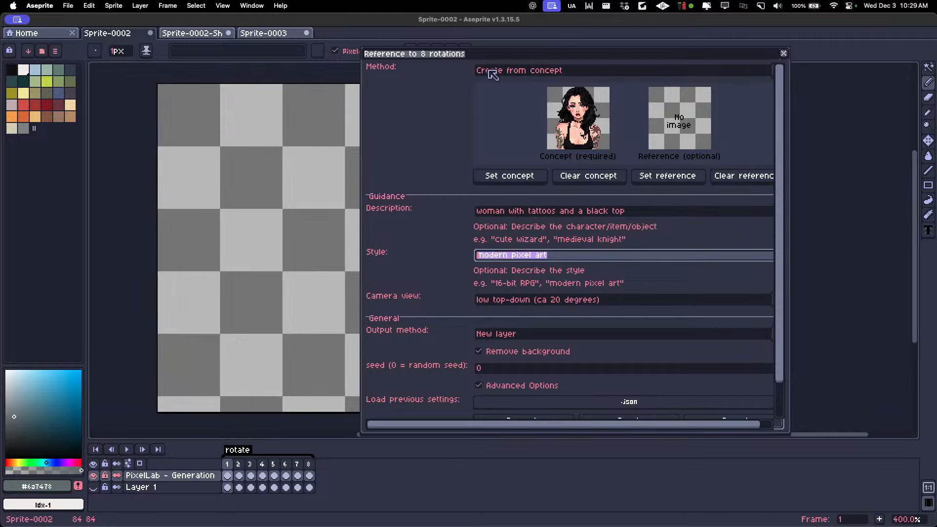
{"action": "left_click_drag", "start_coordinate": [472, 55], "coordinate": [512, 48]}
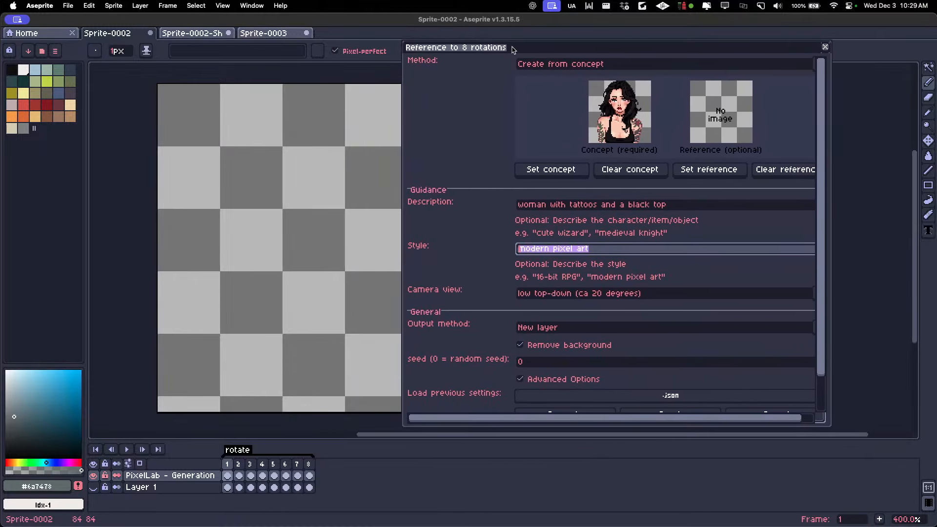
{"action": "left_click", "coordinate": [619, 252]}
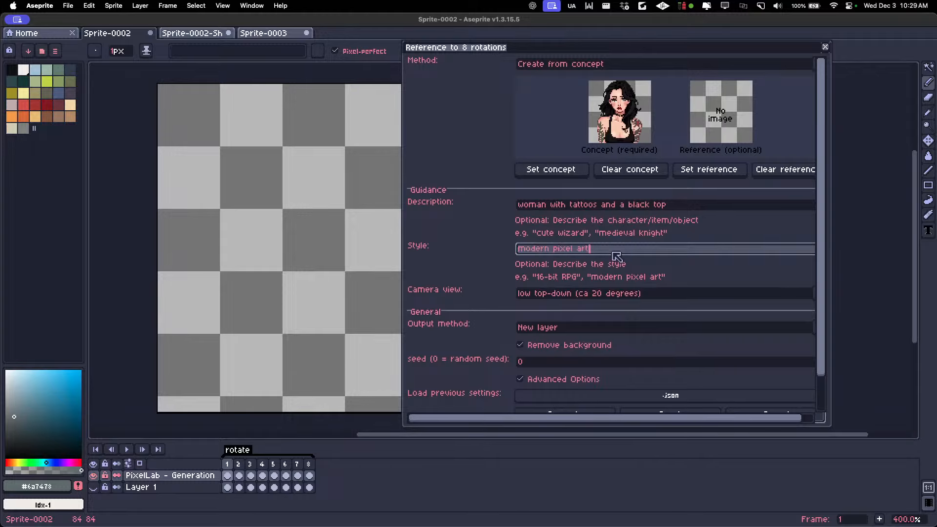
Switch the advanced options off and on to compare which rotation settings they reveal.
{"action": "left_click", "coordinate": [547, 381]}
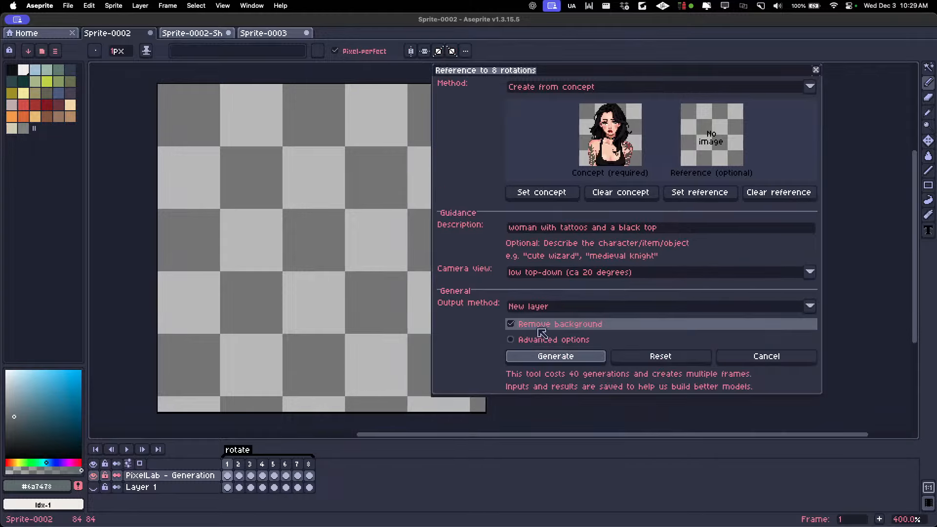
{"action": "left_click", "coordinate": [561, 342]}
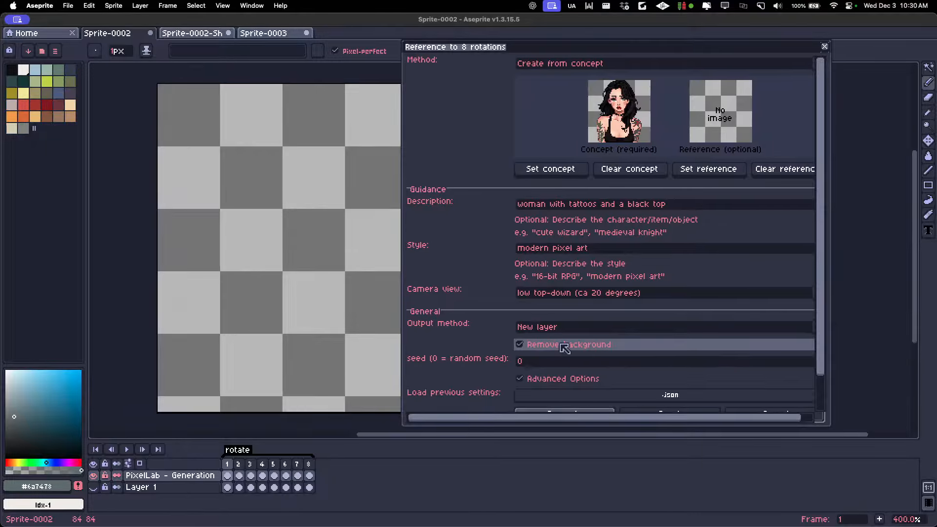
{"action": "scroll", "coordinate": [800, 361], "scroll_direction": "down", "scroll_amount": 2}
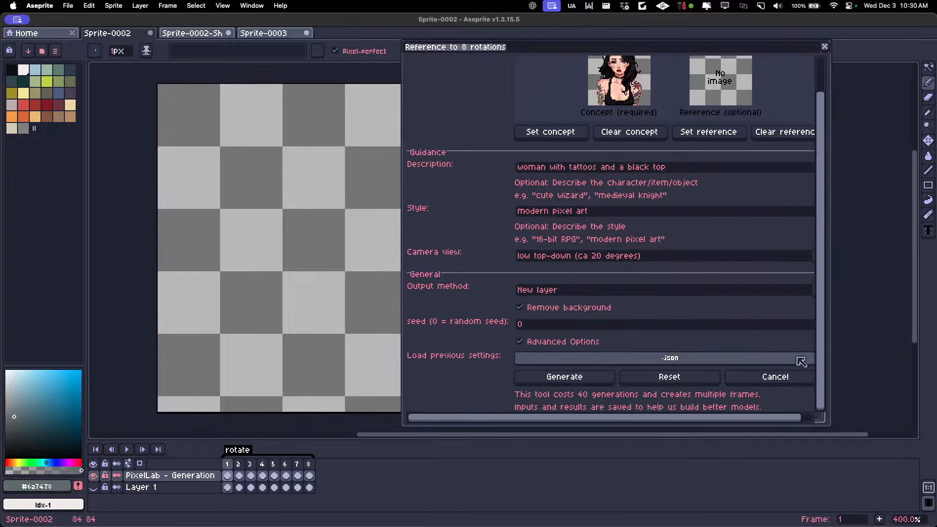
{"action": "left_click", "coordinate": [554, 342]}
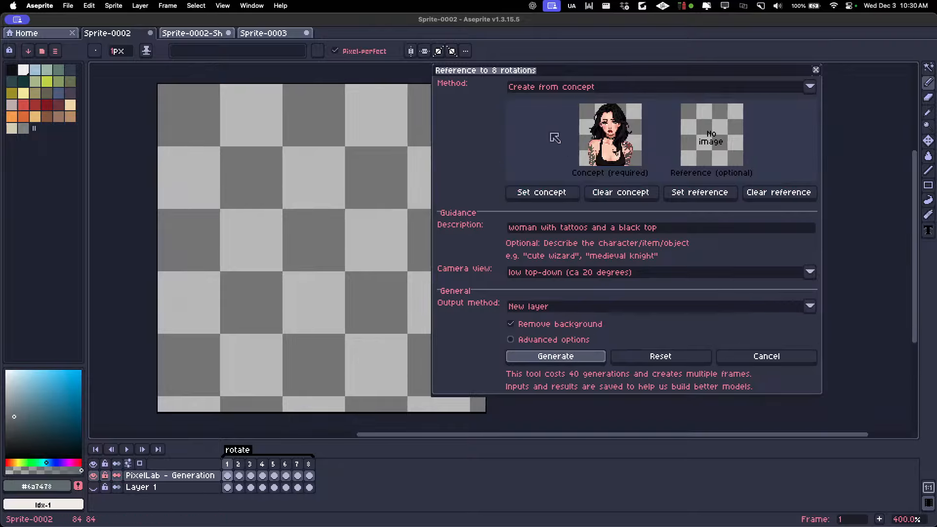
{"action": "left_click_drag", "start_coordinate": [539, 72], "coordinate": [573, 91]}
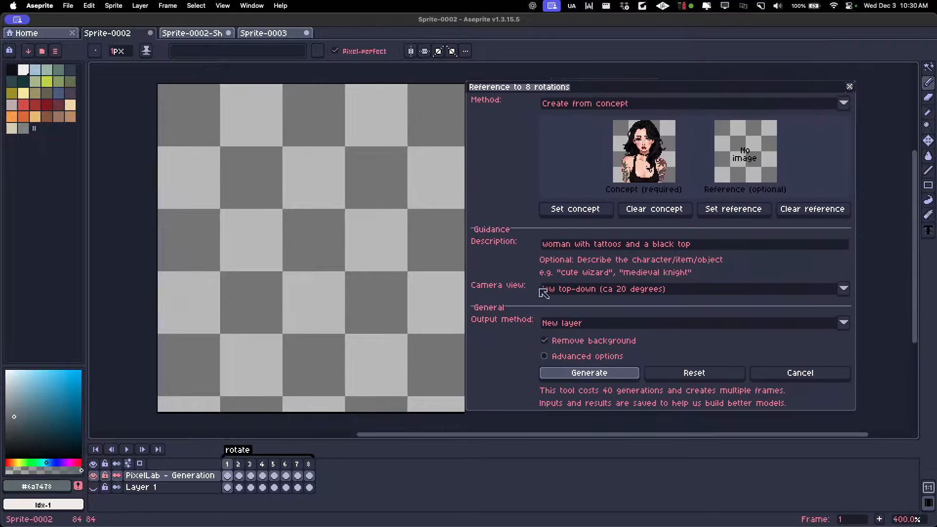
{"action": "left_click", "coordinate": [576, 356]}
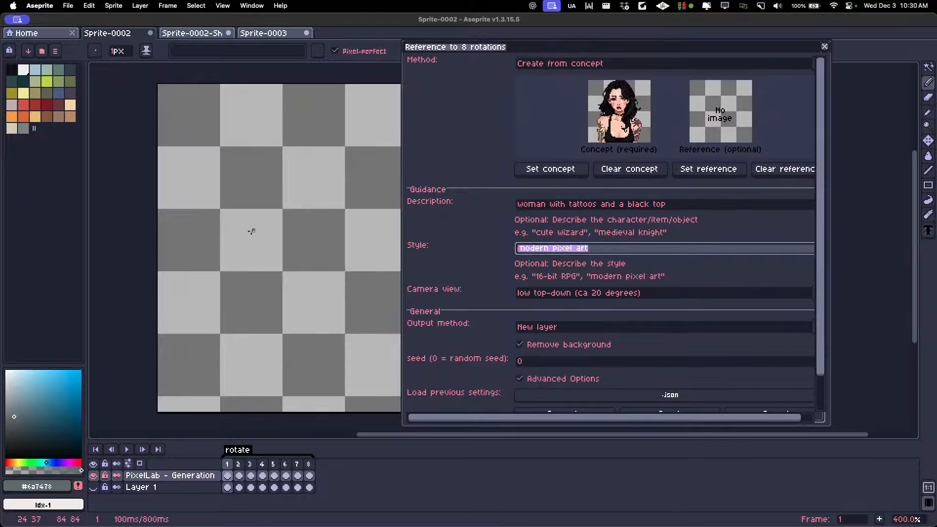
Clear the style text and turn the advanced options off.
{"action": "key", "text": "BackSpace"}
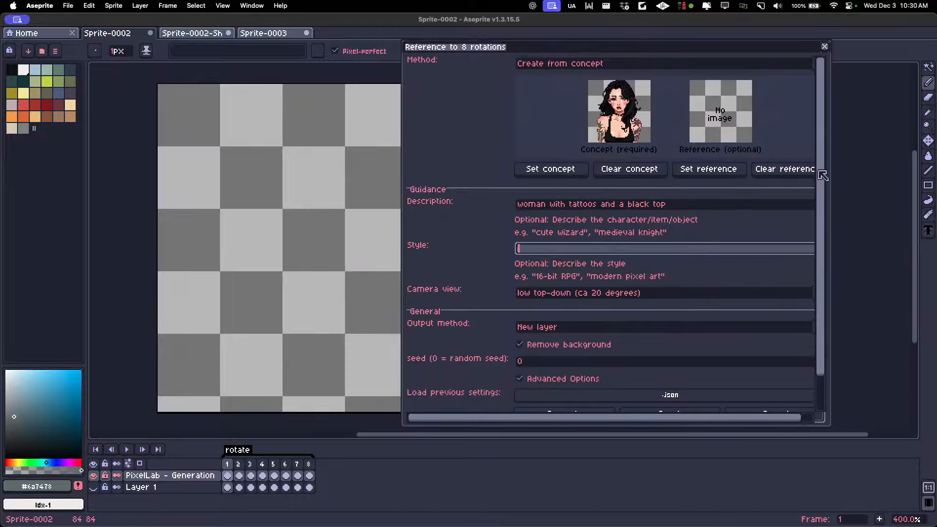
{"action": "left_click", "coordinate": [826, 193]}
{"action": "scroll", "coordinate": [826, 193], "scroll_direction": "down", "scroll_amount": 2}
{"action": "left_click", "coordinate": [622, 341]}
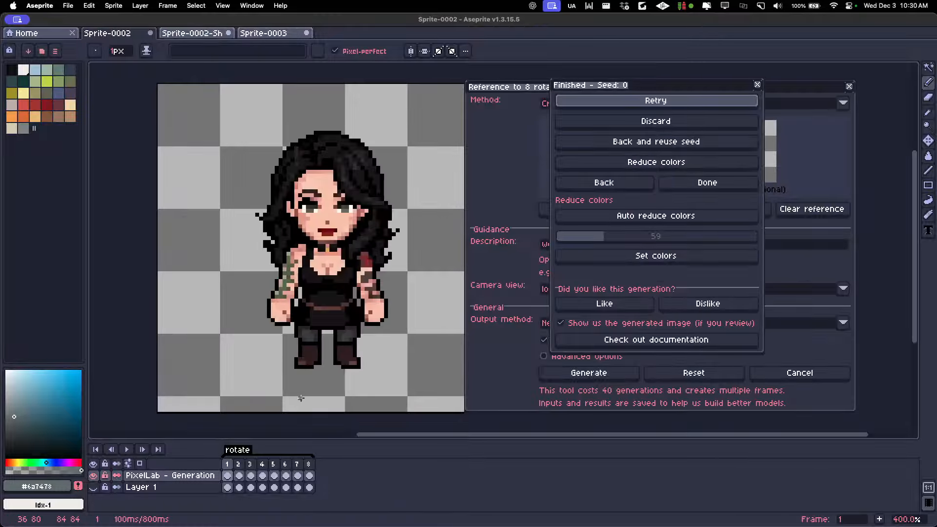
Look over the generated full-body character in frames 1 and 2.
{"action": "scroll", "coordinate": [300, 398], "scroll_direction": "down", "scroll_amount": 2}
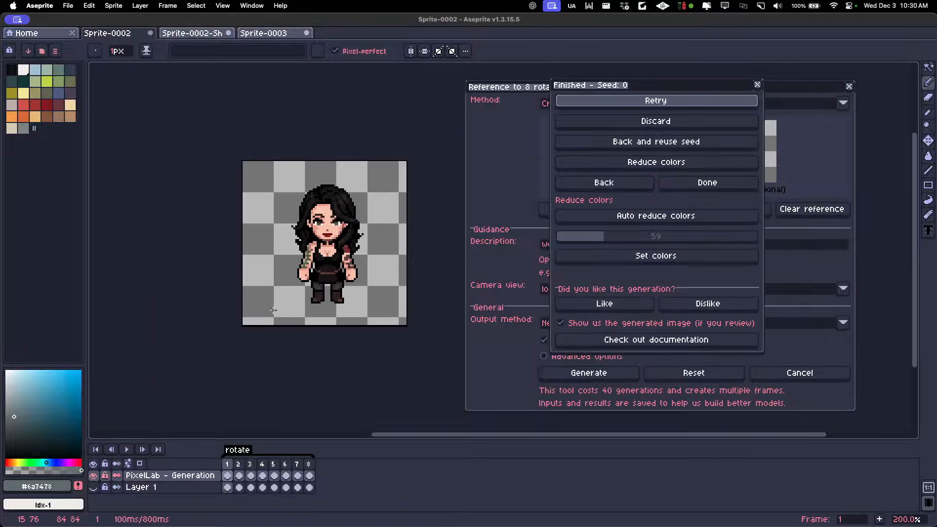
{"action": "left_click", "coordinate": [238, 464]}
{"action": "scroll", "coordinate": [319, 269], "scroll_direction": "down", "scroll_amount": 1}
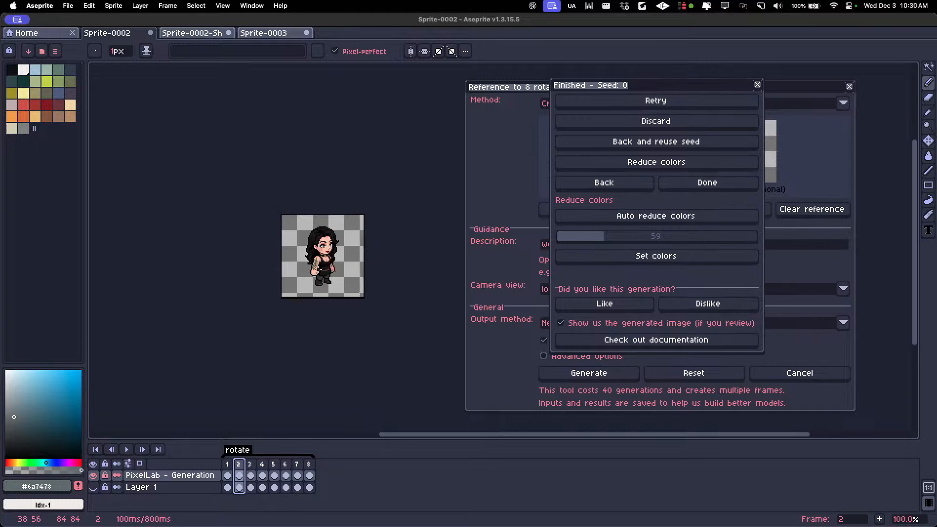
{"action": "scroll", "coordinate": [319, 270], "scroll_direction": "up", "scroll_amount": 1}
Separate the overlapping generation dialogs and close the Reference to 8 rotations settings.
{"action": "left_click_drag", "start_coordinate": [483, 88], "coordinate": [447, 79]}
{"action": "left_click", "coordinate": [623, 85]}
{"action": "left_click", "coordinate": [660, 89]}
{"action": "left_click", "coordinate": [690, 90]}
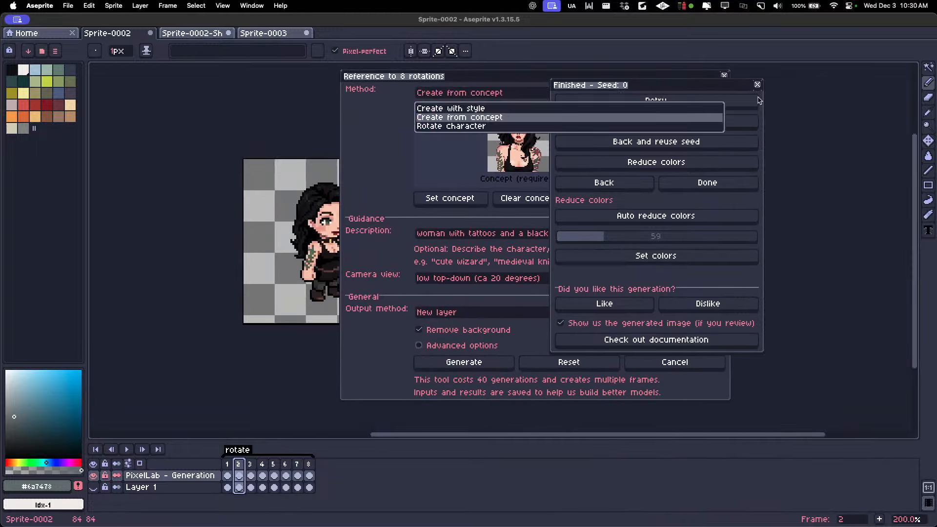
{"action": "left_click_drag", "start_coordinate": [742, 87], "coordinate": [853, 197]}
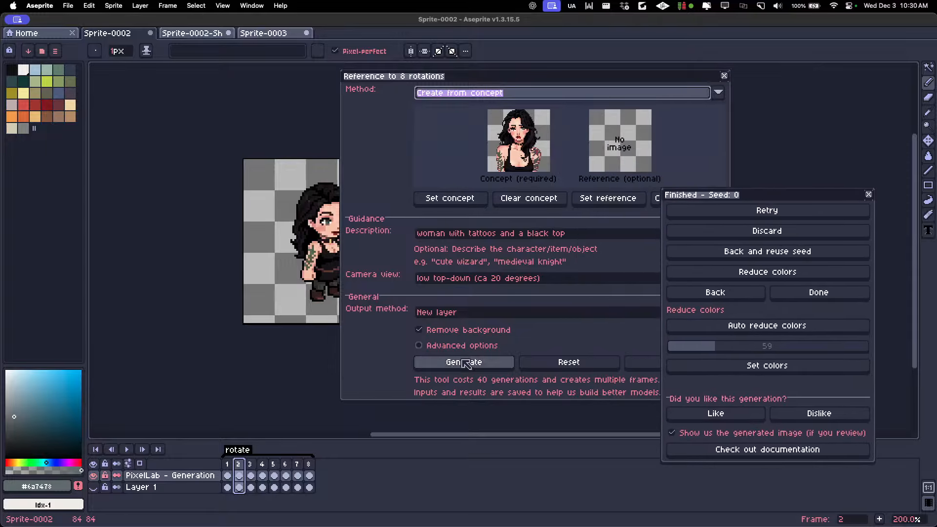
{"action": "left_click", "coordinate": [724, 75]}
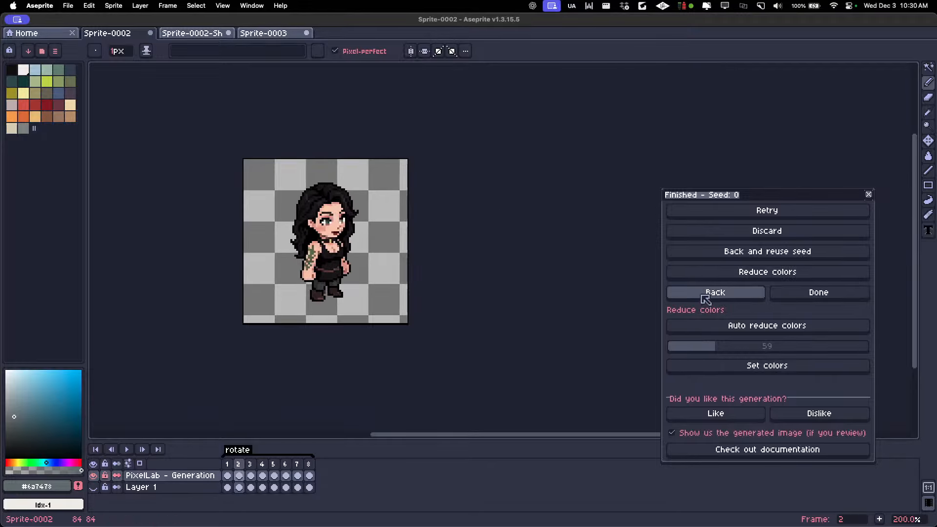
Reorder the open sprites so Sprite-0002 sits beside Sprite-0003, and compare the generated character with the portrait.
{"action": "left_click", "coordinate": [200, 36]}
{"action": "left_click", "coordinate": [271, 33]}
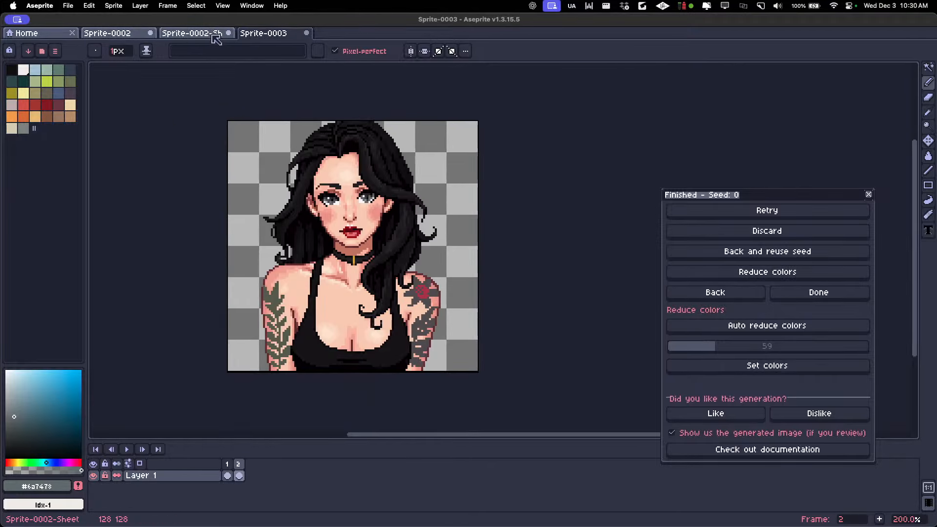
{"action": "left_click_drag", "start_coordinate": [132, 35], "coordinate": [210, 36]}
{"action": "left_click", "coordinate": [258, 37]}
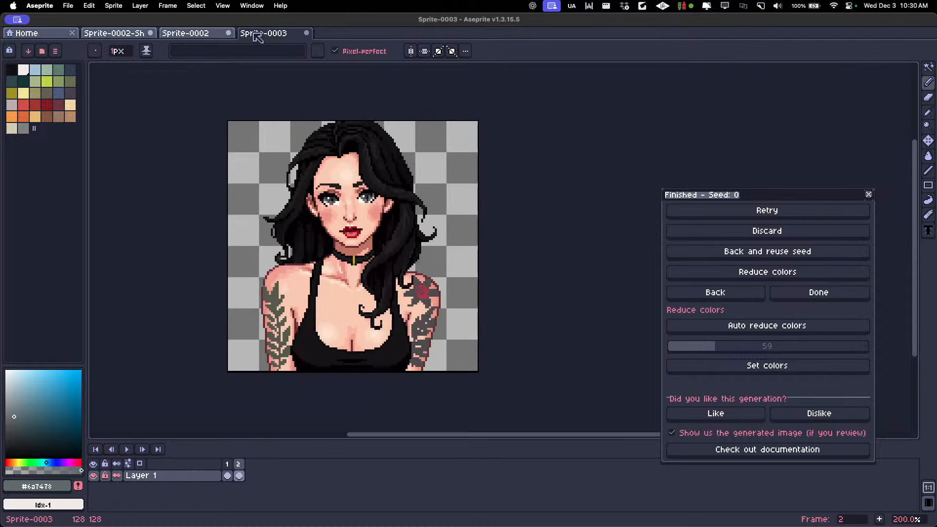
{"action": "left_click", "coordinate": [205, 36]}
{"action": "left_click", "coordinate": [263, 37]}
{"action": "left_click", "coordinate": [191, 37]}
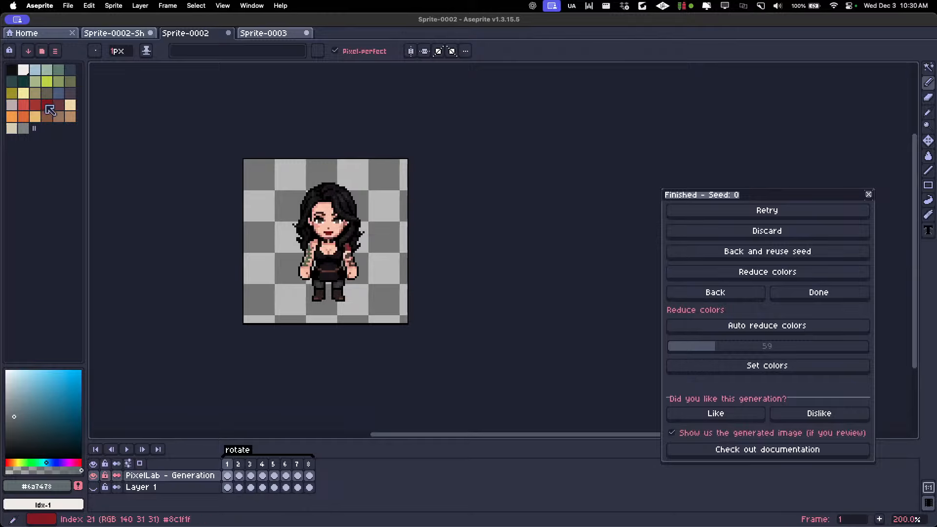
Set the duration of all eight frames to 200 ms and play the rotation animation.
{"action": "key", "text": "Return"}
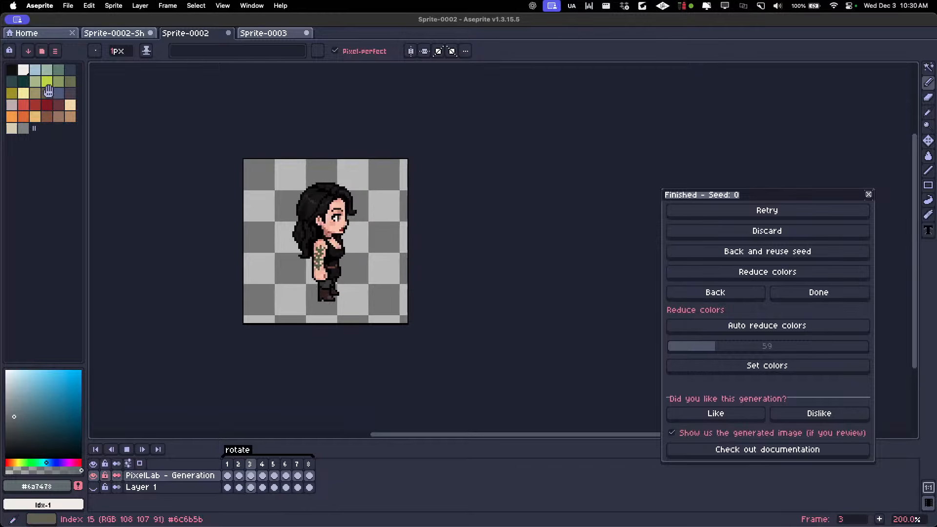
{"action": "left_click_drag", "start_coordinate": [201, 488], "coordinate": [385, 464]}
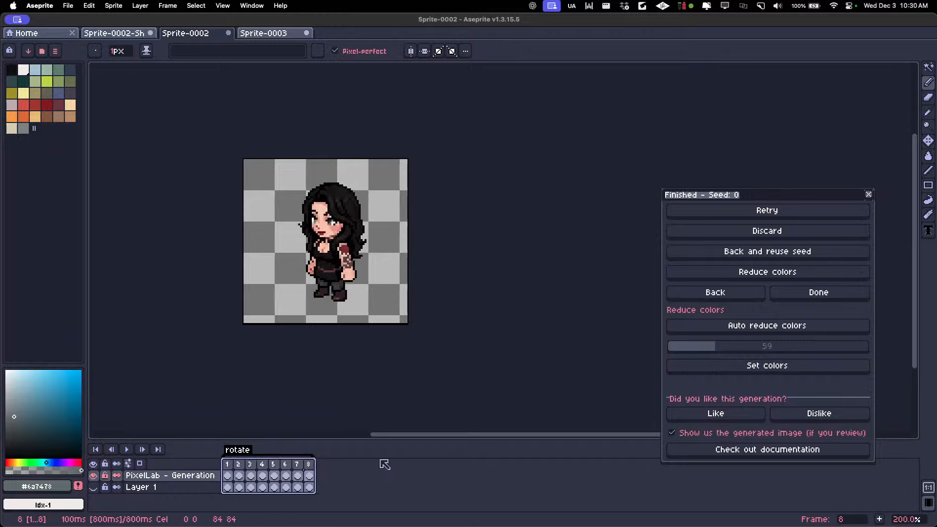
{"action": "key", "text": "Return"}
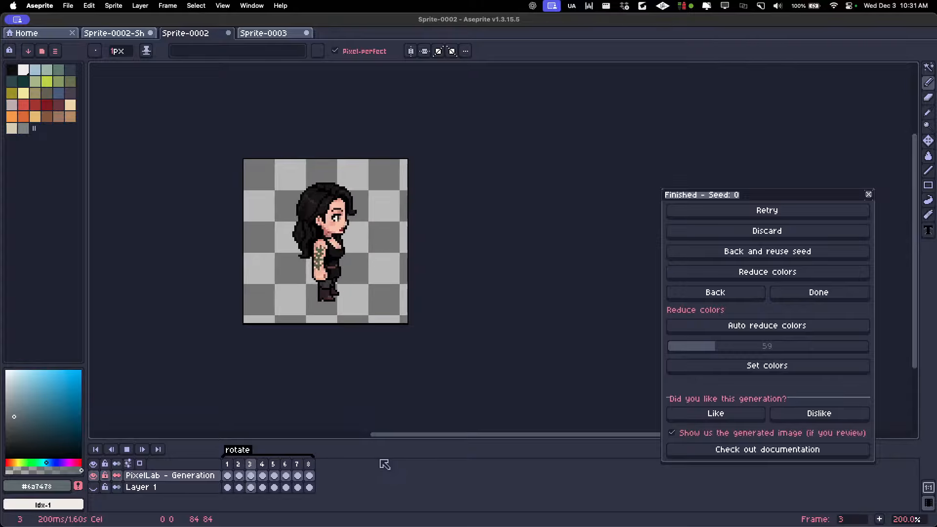
{"action": "key", "text": "Return"}
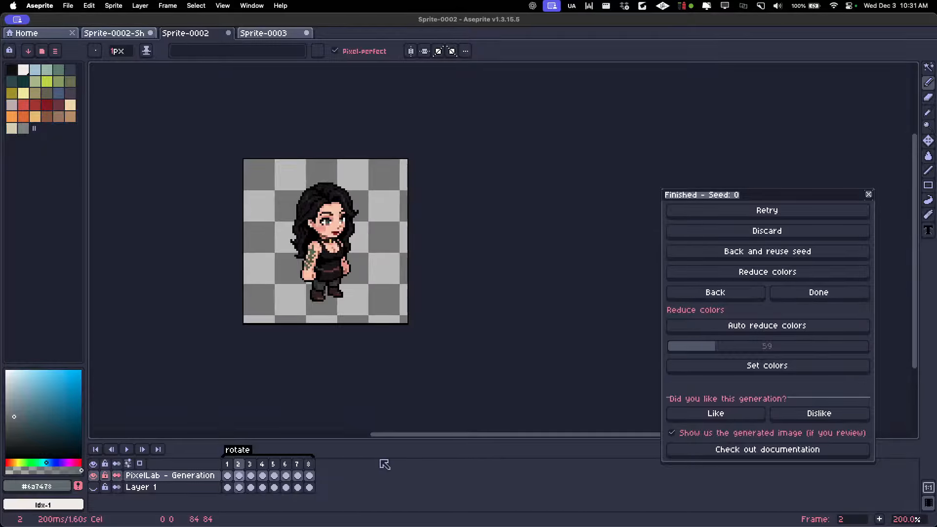
Step back to the first frame of the rotation and compare the sprite with the artwork in Sprite-0003.
{"action": "key", "text": "Left"}
{"action": "key", "text": "Left"}
{"action": "key", "text": "Right"}
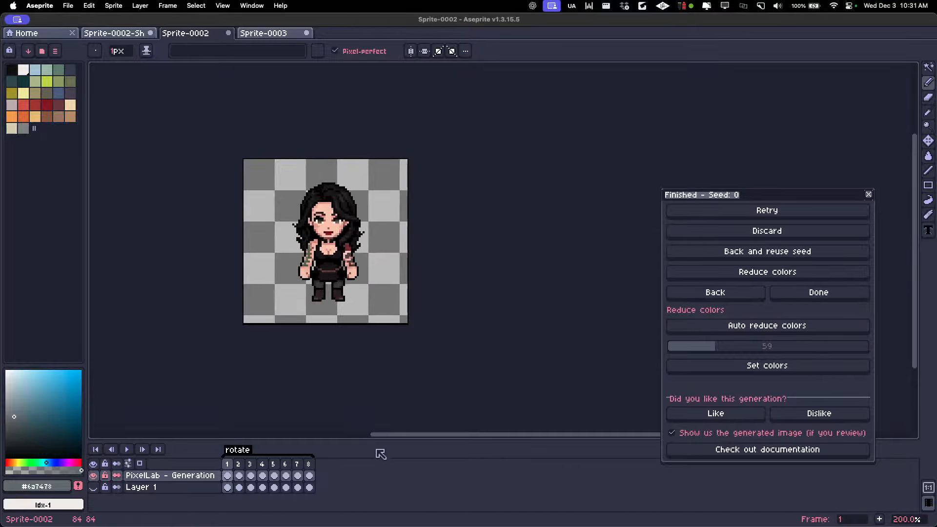
{"action": "left_click", "coordinate": [271, 33]}
{"action": "left_click", "coordinate": [195, 33]}
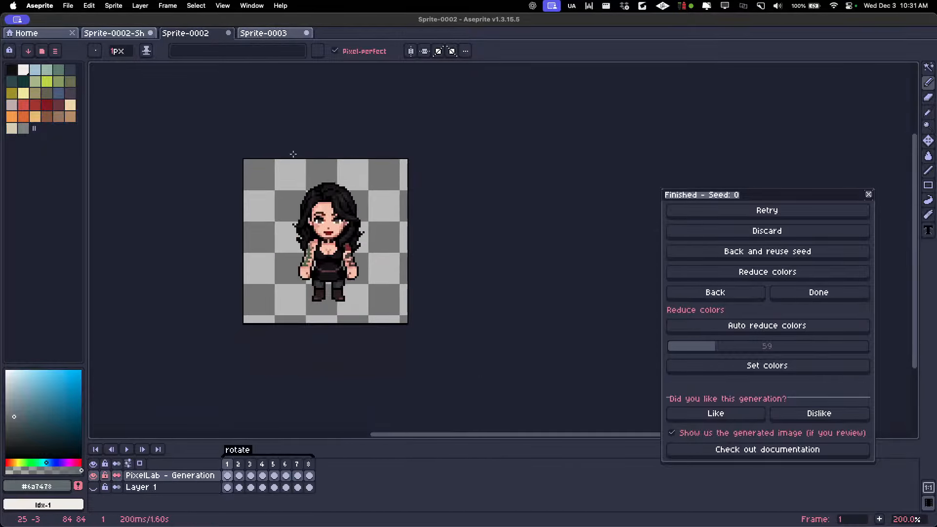
Return to the Reference to 8 rotations settings and hide the advanced options.
{"action": "left_click", "coordinate": [744, 295]}
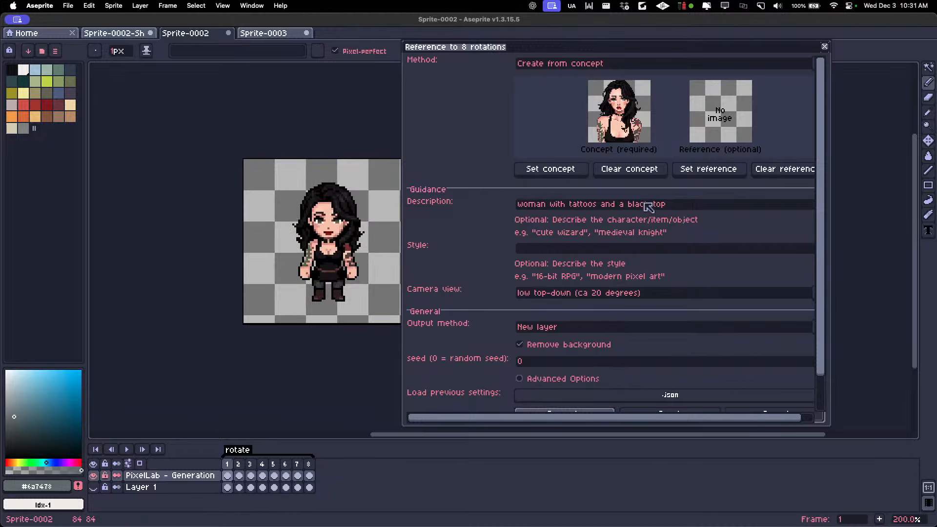
{"action": "left_click", "coordinate": [143, 37]}
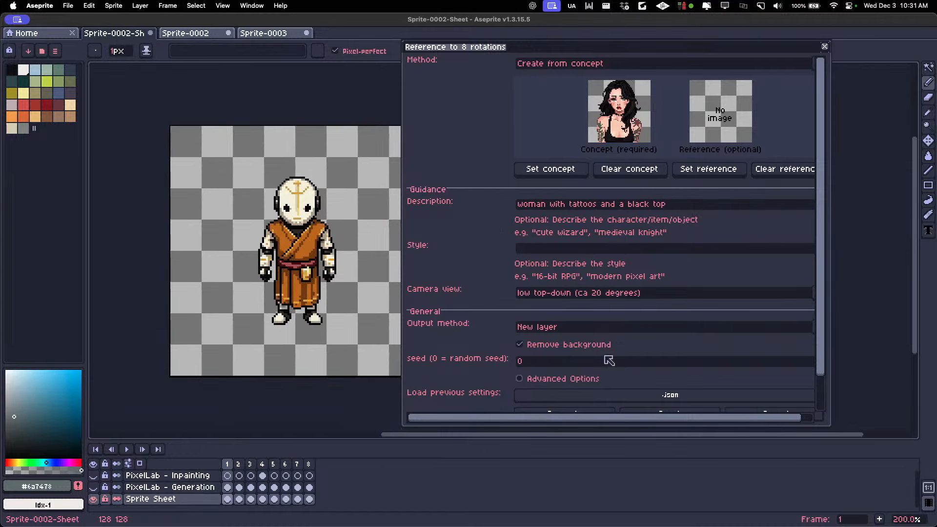
{"action": "left_click", "coordinate": [584, 381]}
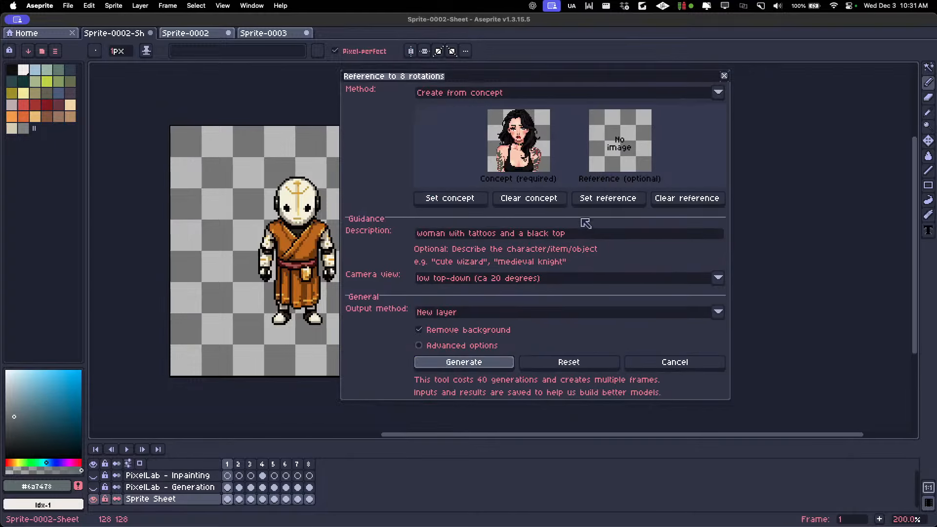
Set the robed figure on Layer 1 of Sprite-0002 as the reference image, with the generation layer hidden, and generate the eight rotations.
{"action": "left_click", "coordinate": [614, 199]}
{"action": "left_click", "coordinate": [172, 37]}
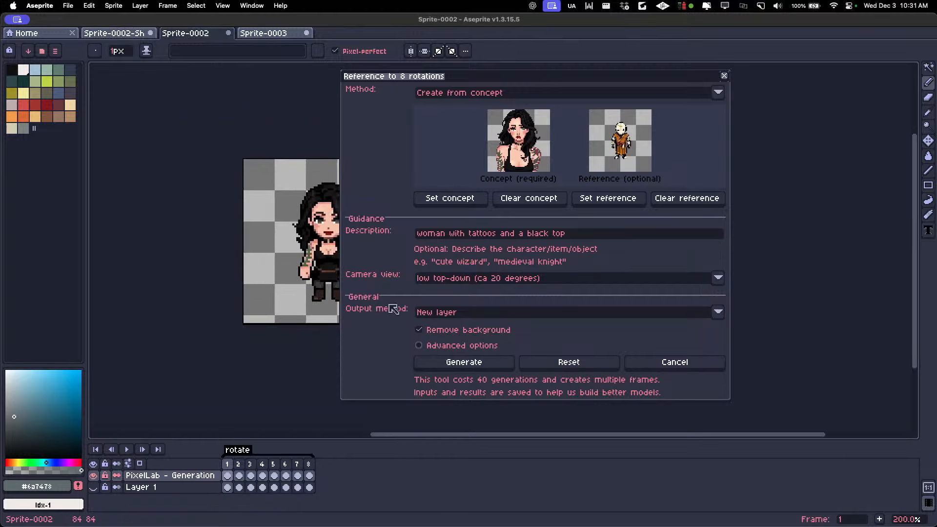
{"action": "left_click", "coordinate": [93, 487]}
{"action": "left_click", "coordinate": [94, 476]}
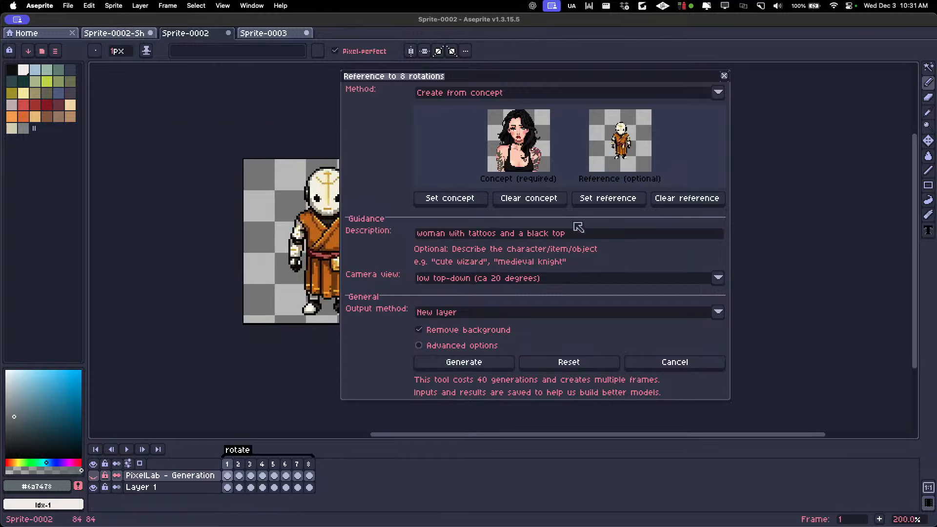
{"action": "left_click", "coordinate": [632, 200]}
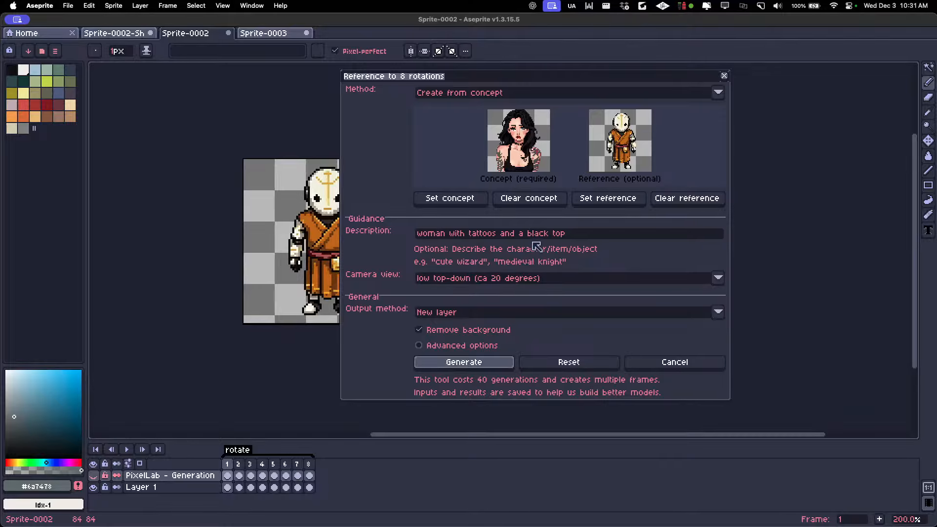
{"action": "left_click", "coordinate": [471, 364]}
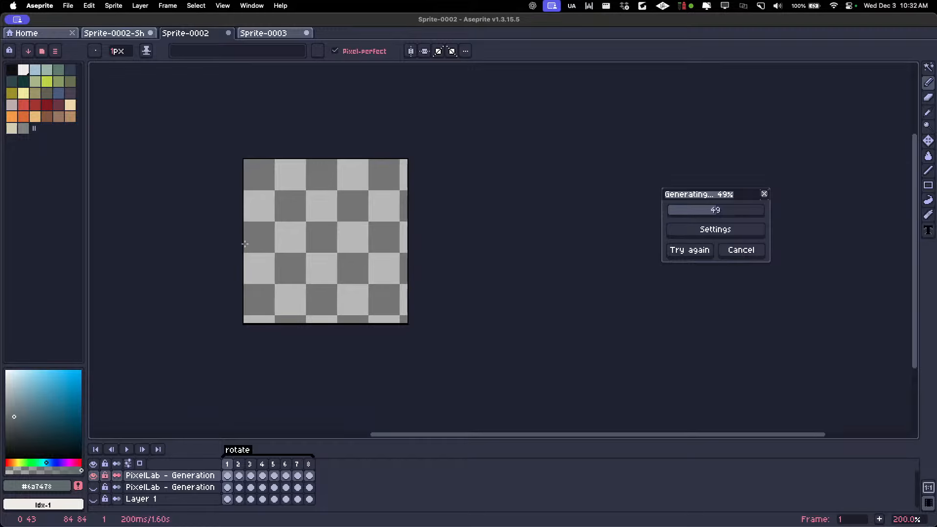
{"action": "key", "text": "super+Tab"}
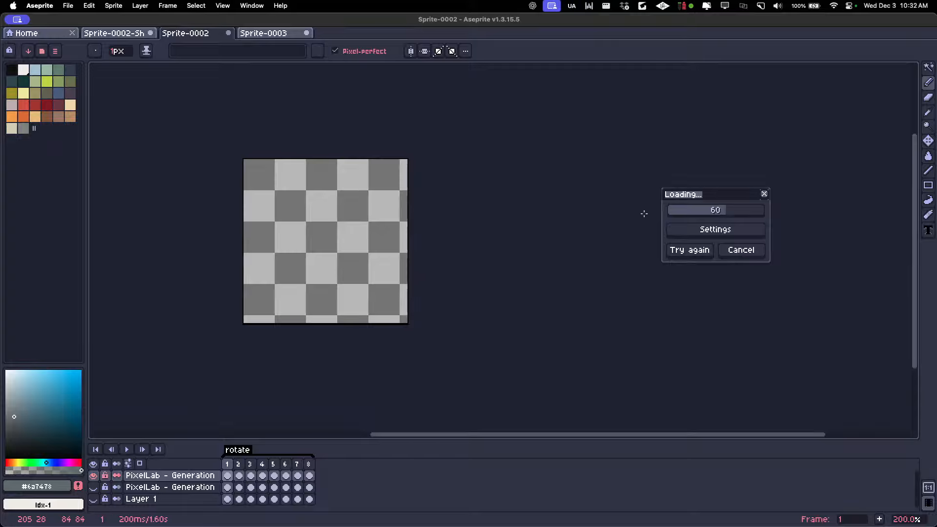
{"action": "scroll", "coordinate": [315, 223], "scroll_direction": "up", "scroll_amount": 3}
{"action": "scroll", "coordinate": [316, 223], "scroll_direction": "down", "scroll_amount": 1}
{"action": "left_click_drag", "start_coordinate": [316, 223], "coordinate": [344, 237]}
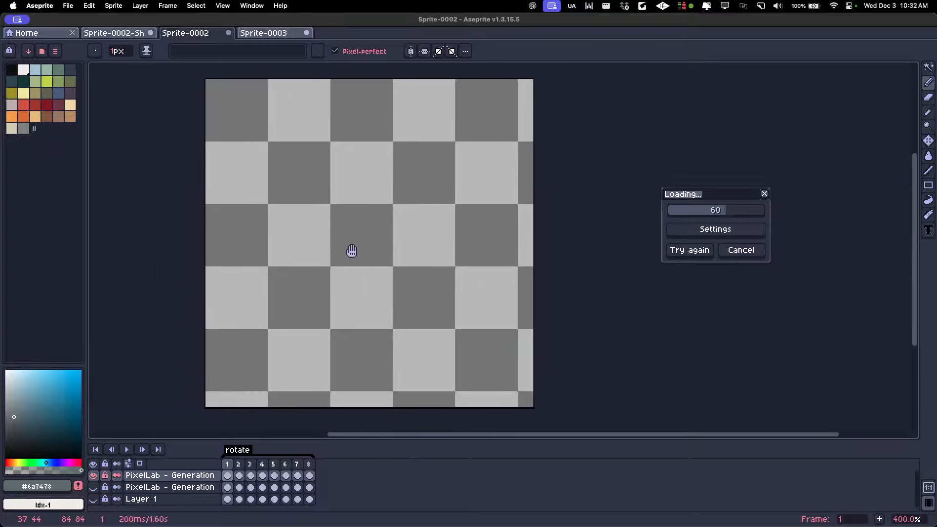
{"action": "scroll", "coordinate": [346, 221], "scroll_direction": "up", "scroll_amount": 1}
{"action": "scroll", "coordinate": [346, 221], "scroll_direction": "down", "scroll_amount": 1}
Check the running generation's settings, close them without generating again, and place the PixelLab menu beside the progress dialog.
{"action": "left_click", "coordinate": [708, 238]}
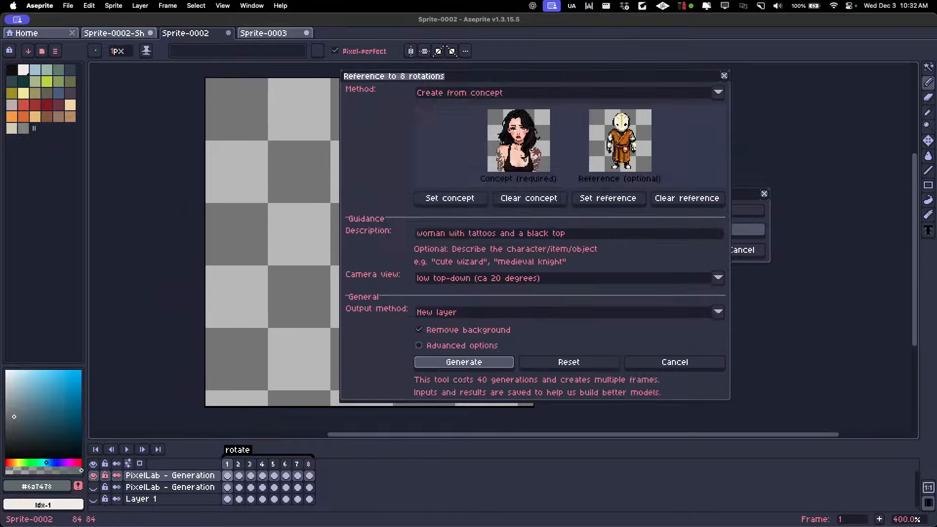
{"action": "left_click", "coordinate": [703, 366]}
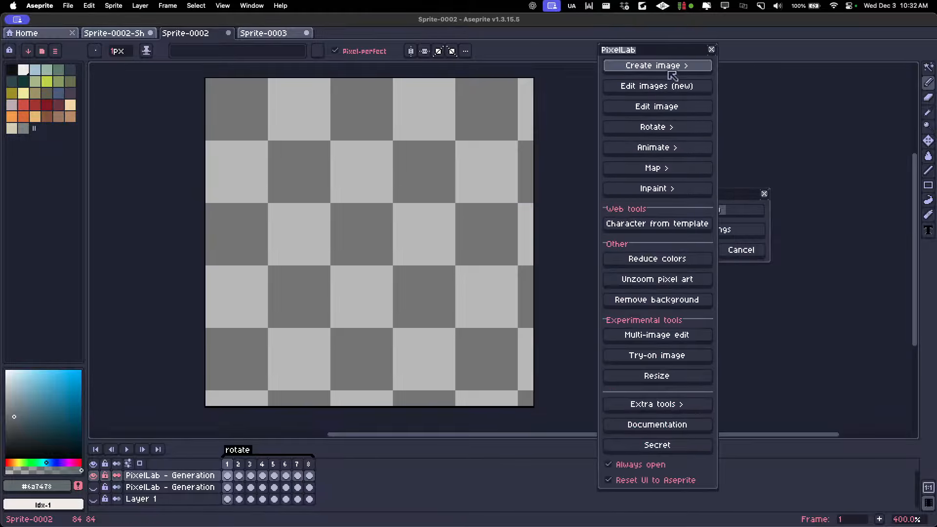
{"action": "left_click_drag", "start_coordinate": [659, 51], "coordinate": [353, 49]}
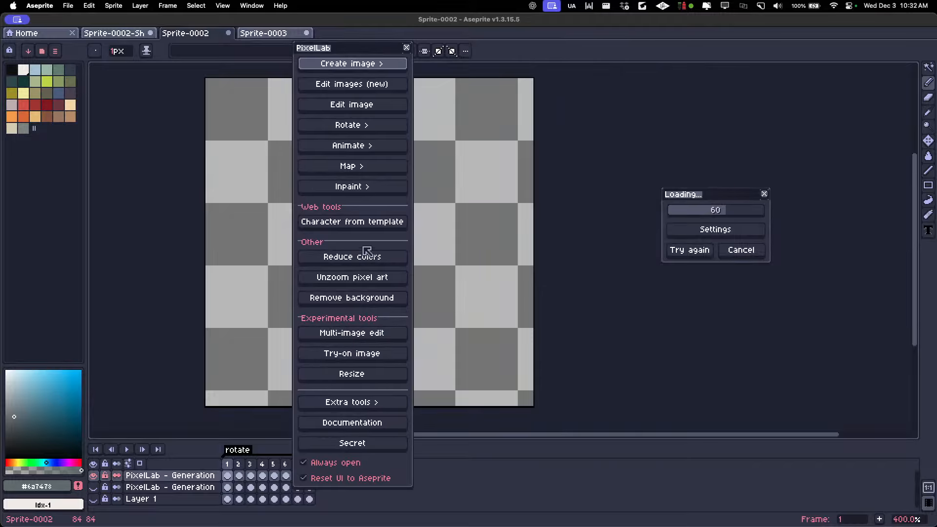
{"action": "left_click_drag", "start_coordinate": [332, 51], "coordinate": [589, 36]}
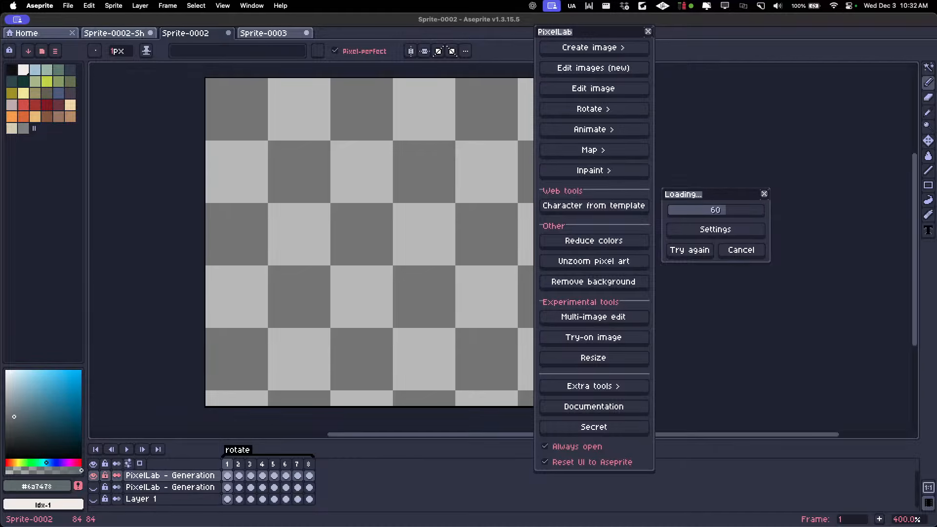
{"action": "key", "text": "super+Tab"}
{"action": "key", "text": "super+Tab"}
{"action": "key", "text": "super+Tab"}
{"action": "key", "text": "super+Tab"}
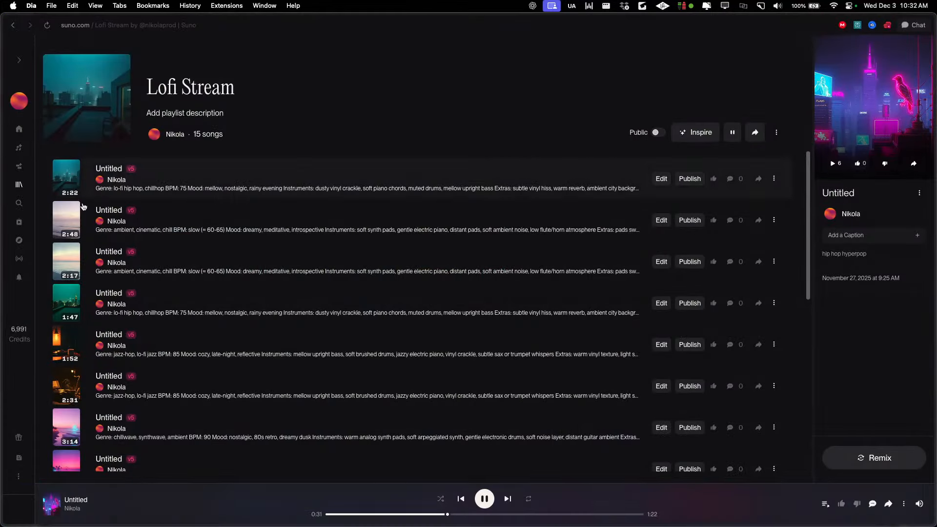
{"action": "key", "text": "super+Tab"}
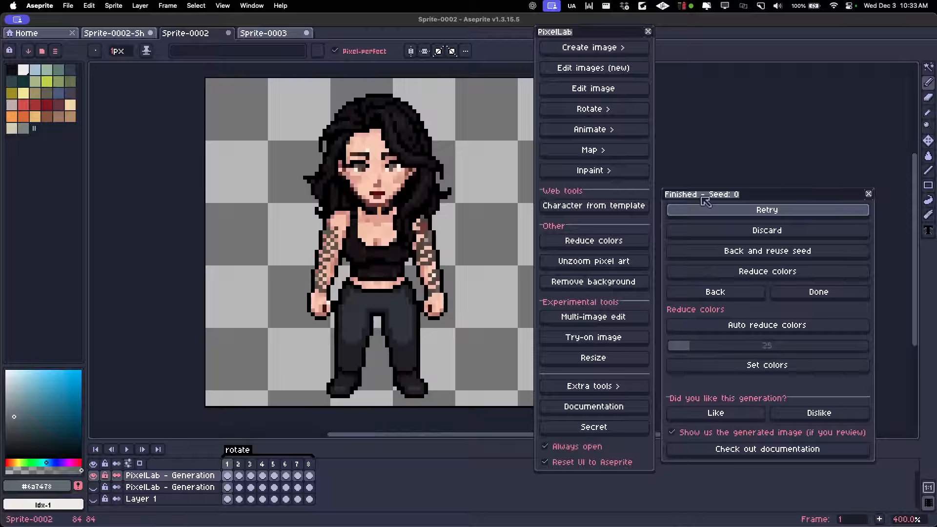
Step through the frames of the newly generated character and play its rotation animation.
{"action": "key", "text": "Down"}
{"action": "key", "text": "Right"}
{"action": "key", "text": "Right"}
{"action": "key", "text": "Right"}
{"action": "key", "text": "Right"}
{"action": "key", "text": "Right"}
{"action": "key", "text": "Right"}
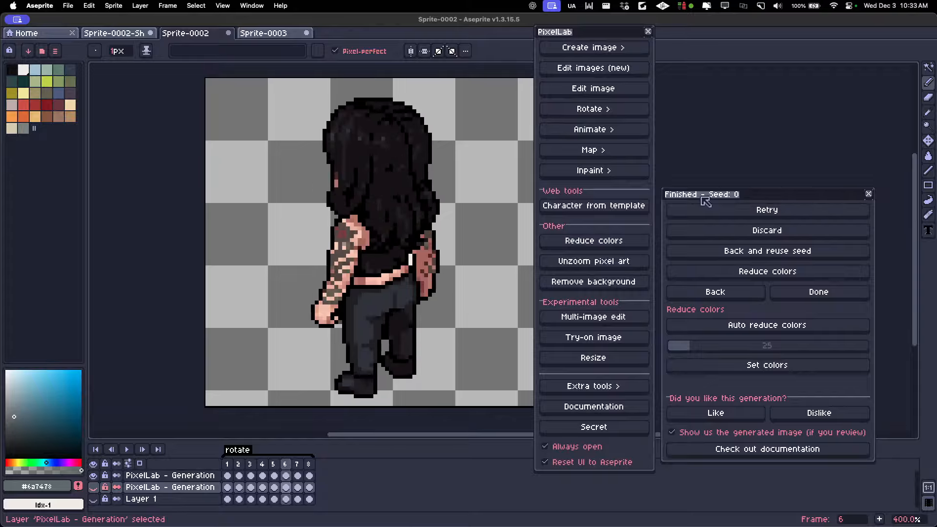
{"action": "key", "text": "Right"}
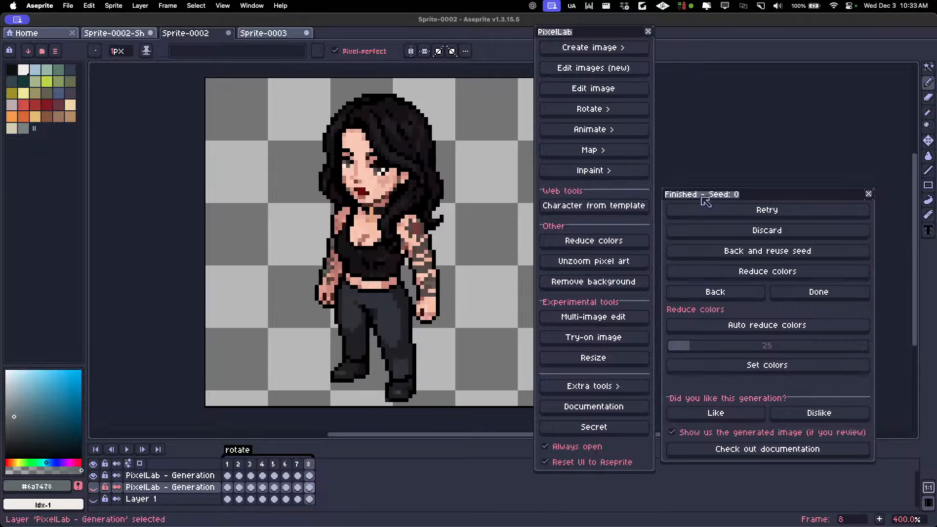
{"action": "key", "text": "Return"}
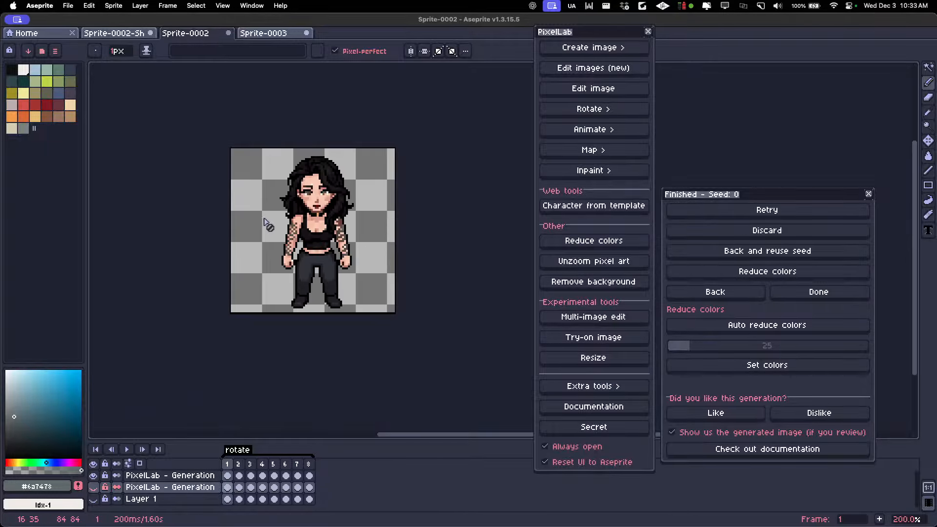
Show Layer 1 and toggle the top generation layer's visibility to compare the woman's size and pose with the robed reference figure.
{"action": "scroll", "coordinate": [255, 218], "scroll_direction": "down", "scroll_amount": 2}
{"action": "left_click", "coordinate": [93, 499]}
{"action": "left_click", "coordinate": [93, 475]}
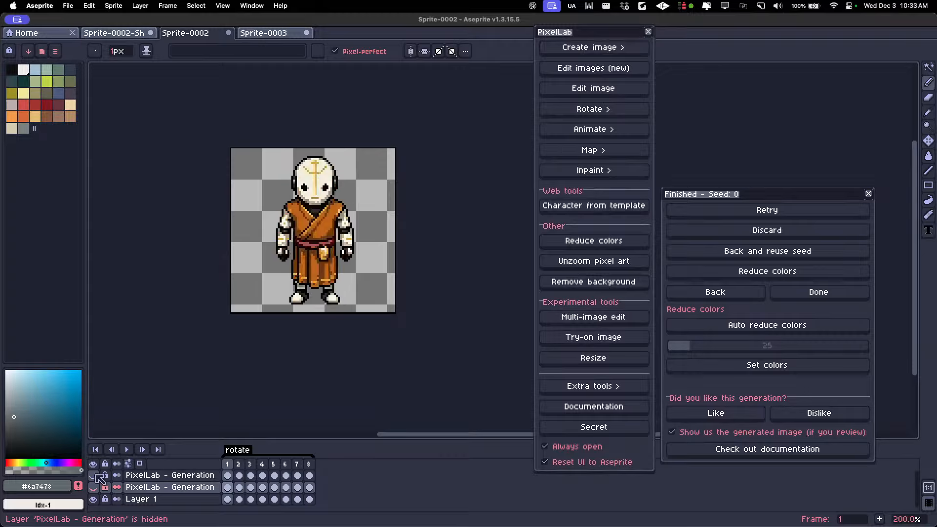
{"action": "left_click", "coordinate": [94, 476]}
{"action": "left_click", "coordinate": [94, 476]}
{"action": "left_click", "coordinate": [94, 476]}
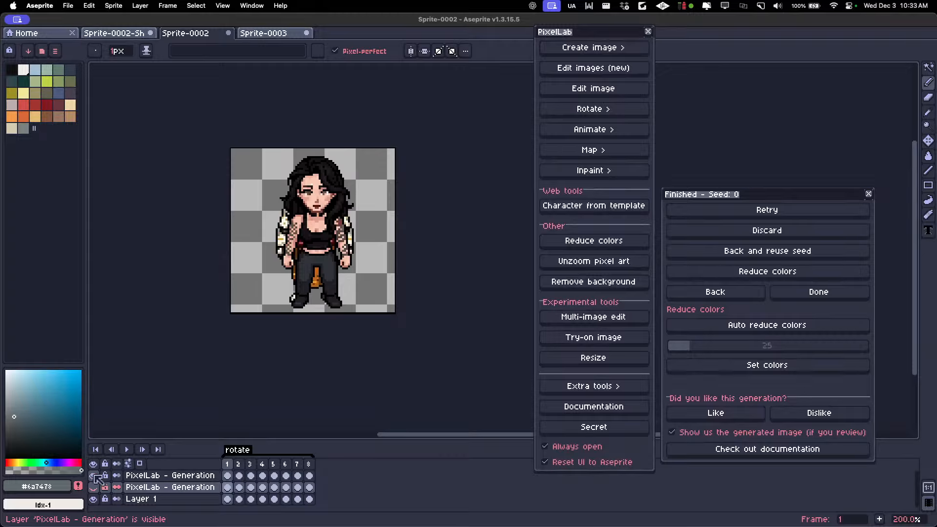
{"action": "left_click", "coordinate": [94, 476]}
{"action": "left_click", "coordinate": [94, 476]}
{"action": "left_click", "coordinate": [94, 475]}
{"action": "left_click", "coordinate": [95, 475]}
Step through and play the rotation frames with the reference figure shown beneath the new character.
{"action": "key", "text": "Right"}
{"action": "key", "text": "Right"}
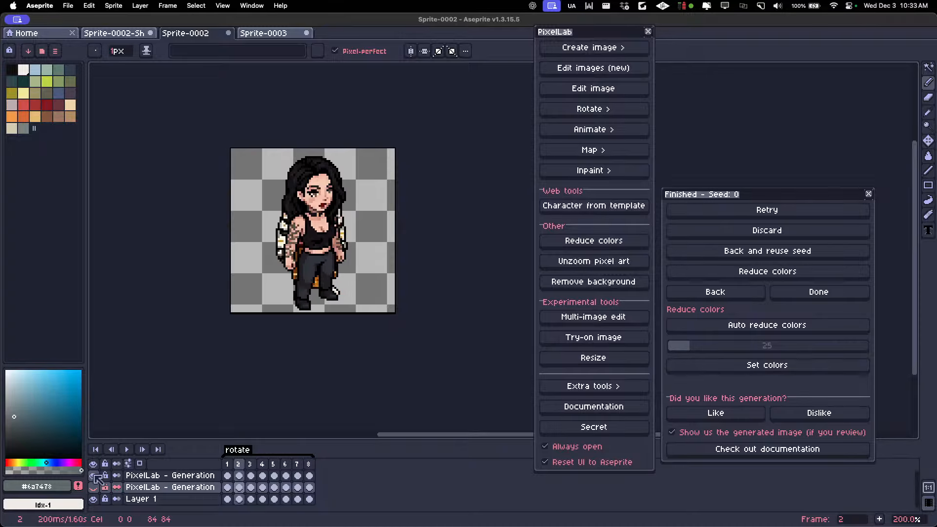
{"action": "key", "text": "Left"}
{"action": "key", "text": "Left"}
{"action": "key", "text": "Return"}
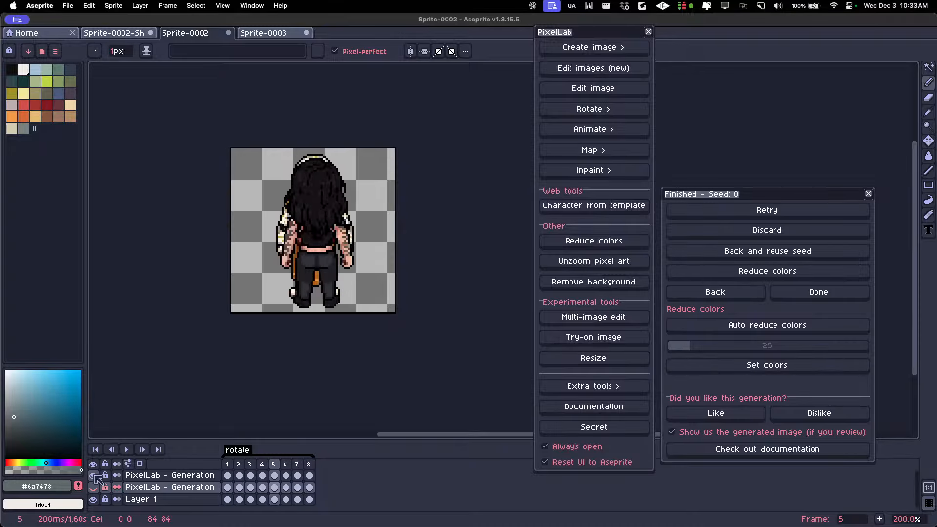
Show only the earlier generation on the middle layer and examine its proportions at different zoom levels.
{"action": "left_click", "coordinate": [94, 475]}
{"action": "left_click", "coordinate": [94, 487], "text": "alt"}
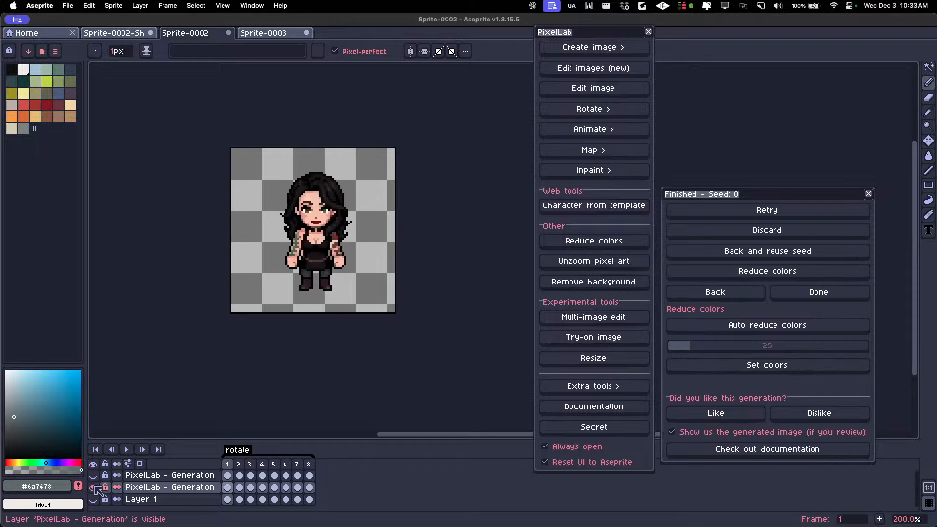
{"action": "scroll", "coordinate": [335, 215], "scroll_direction": "down", "scroll_amount": 1}
{"action": "scroll", "coordinate": [335, 215], "scroll_direction": "up", "scroll_amount": 1}
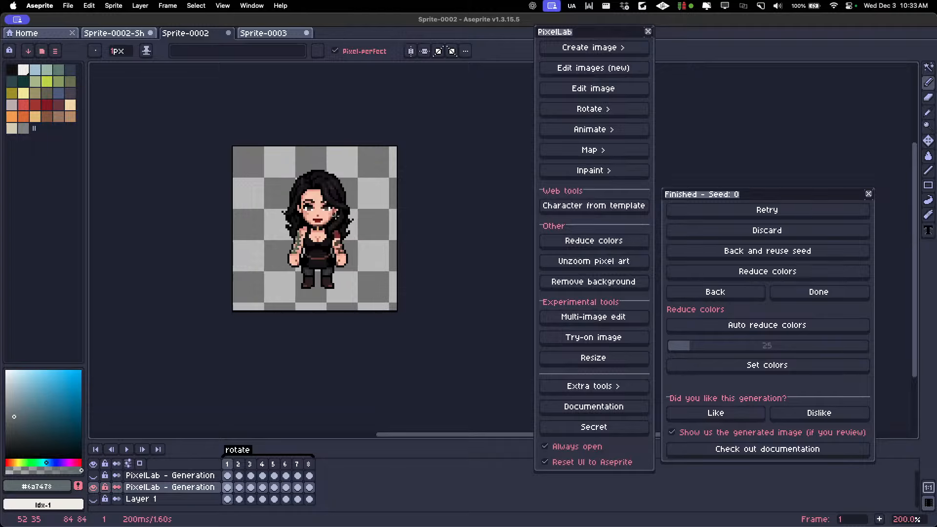
{"action": "scroll", "coordinate": [326, 219], "scroll_direction": "down", "scroll_amount": 1}
{"action": "scroll", "coordinate": [305, 231], "scroll_direction": "up", "scroll_amount": 1}
{"action": "scroll", "coordinate": [305, 231], "scroll_direction": "up", "scroll_amount": 1}
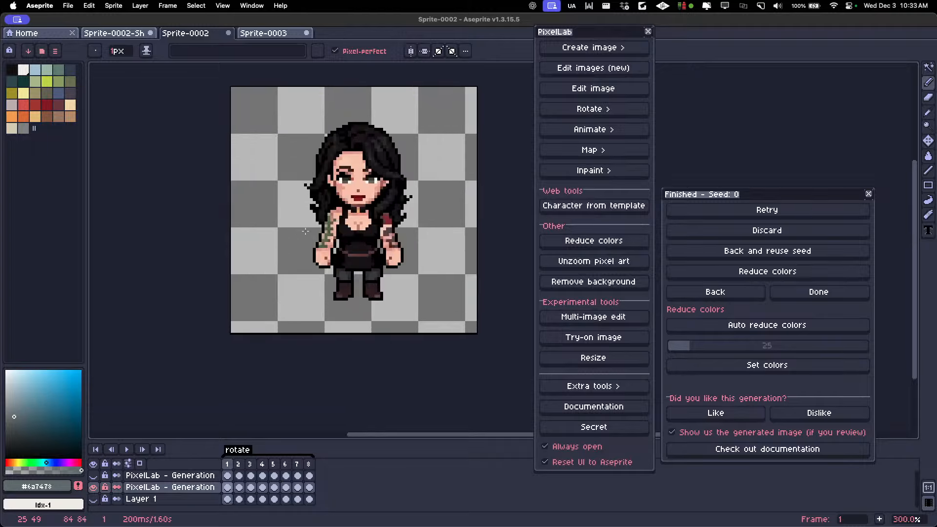
{"action": "scroll", "coordinate": [305, 231], "scroll_direction": "down", "scroll_amount": 2}
{"action": "scroll", "coordinate": [305, 232], "scroll_direction": "up", "scroll_amount": 1}
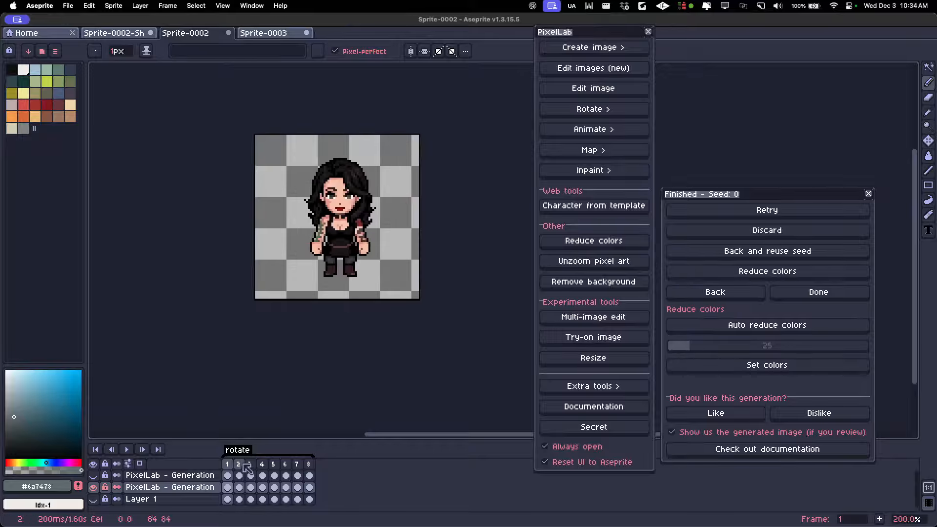
Show the new generation in place of the earlier one and return to the Reference to 8 rotations settings.
{"action": "left_click", "coordinate": [93, 475]}
{"action": "left_click", "coordinate": [94, 487]}
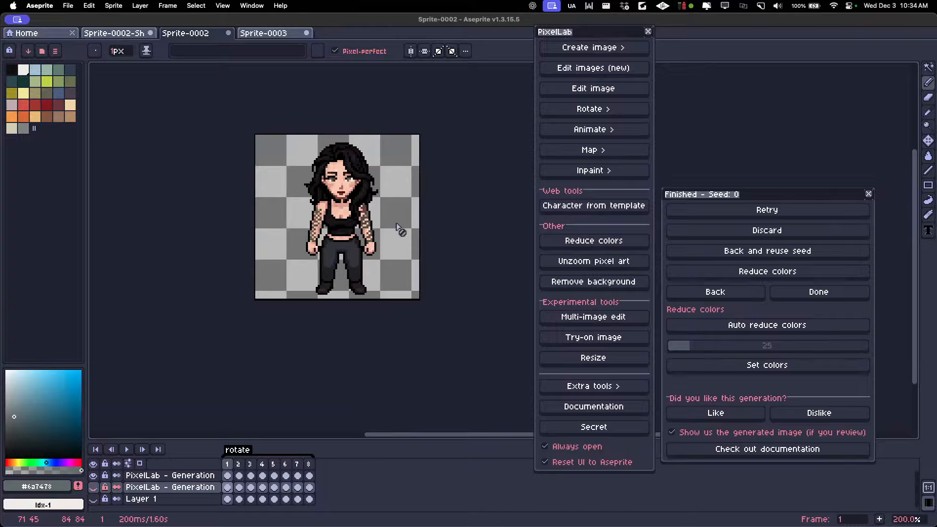
{"action": "scroll", "coordinate": [328, 219], "scroll_direction": "down", "scroll_amount": 1}
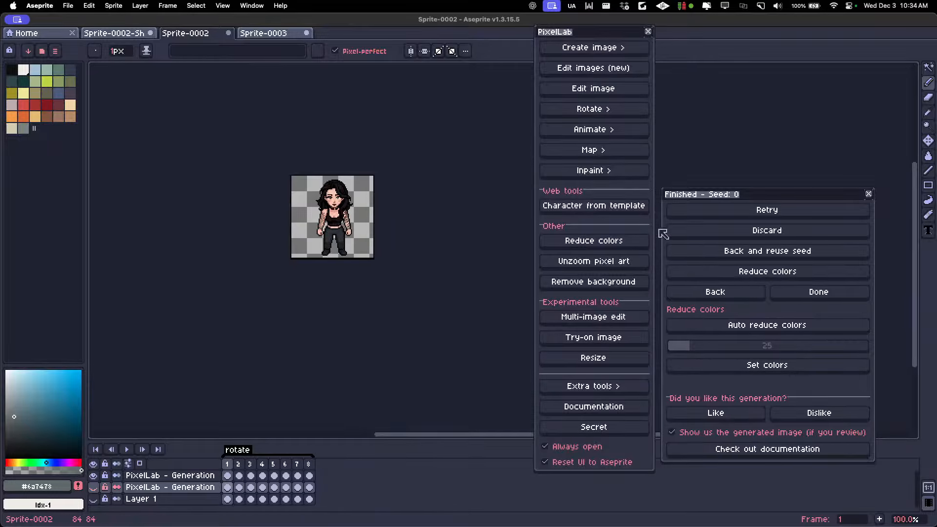
{"action": "left_click", "coordinate": [670, 291]}
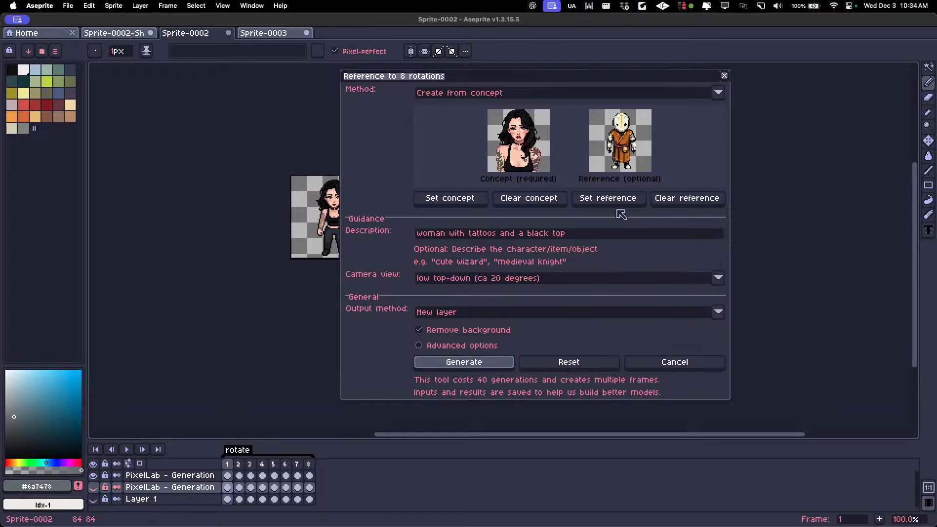
Examine the Create with style, Create from concept and Rotate character methods of Reference to 8 rotations, and close its settings.
{"action": "left_click", "coordinate": [503, 92]}
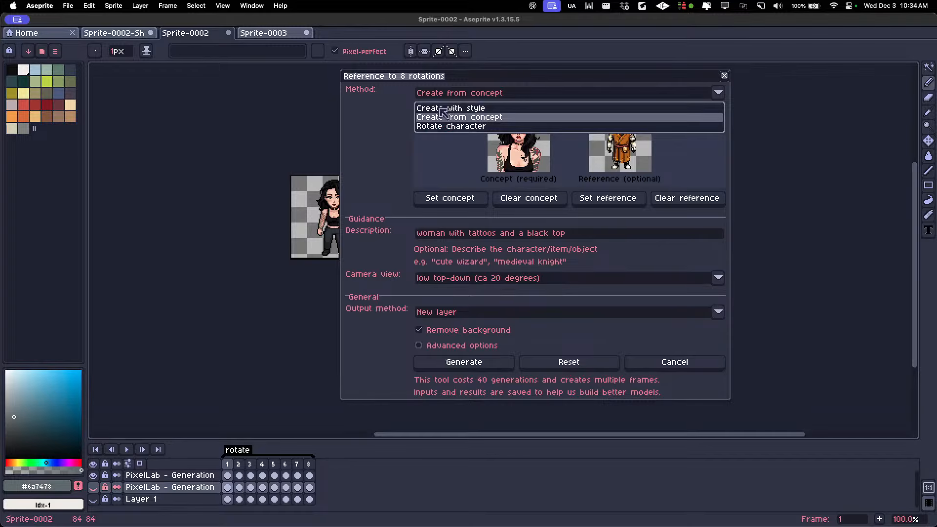
{"action": "left_click", "coordinate": [442, 109]}
{"action": "left_click", "coordinate": [454, 93]}
{"action": "left_click", "coordinate": [453, 126]}
{"action": "left_click", "coordinate": [456, 95]}
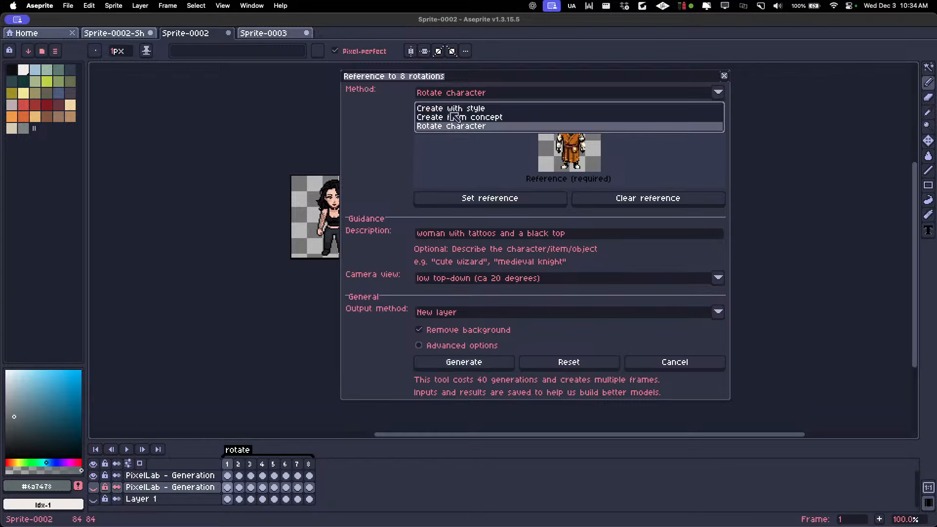
{"action": "left_click", "coordinate": [455, 115]}
{"action": "left_click", "coordinate": [455, 94]}
{"action": "left_click", "coordinate": [457, 107]}
{"action": "left_click", "coordinate": [482, 94]}
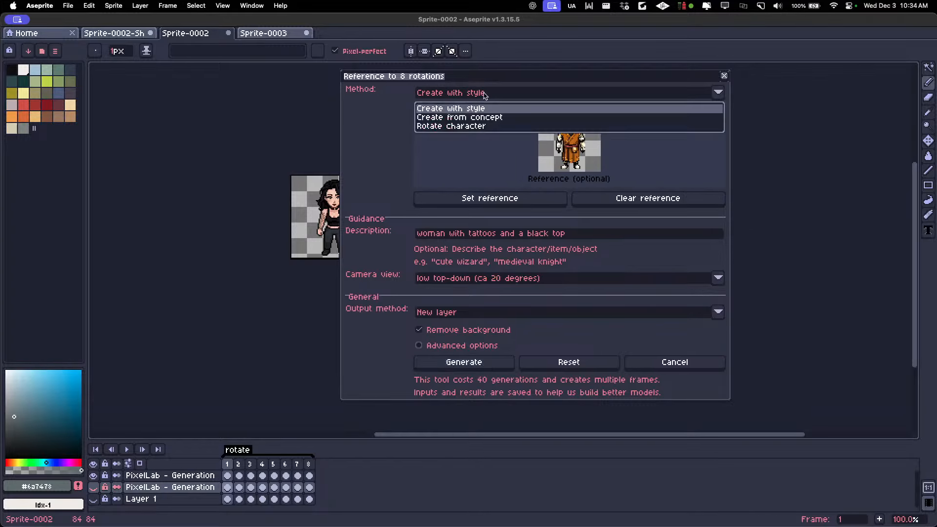
{"action": "left_click", "coordinate": [468, 84]}
{"action": "left_click", "coordinate": [660, 362]}
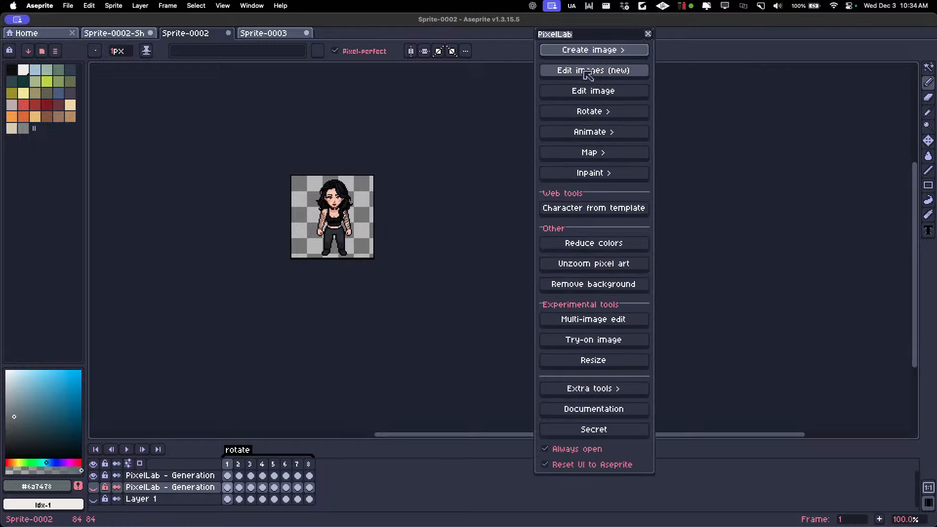
Bring up the Edit images (new) tool, place its window clear of the sprite, and keep the Edit with text method.
{"action": "mouse_move", "coordinate": [581, 35]}
{"action": "left_mouse_down"}
{"action": "mouse_move", "coordinate": [552, 52]}
{"action": "mouse_move", "coordinate": [589, 51]}
{"action": "left_mouse_up"}
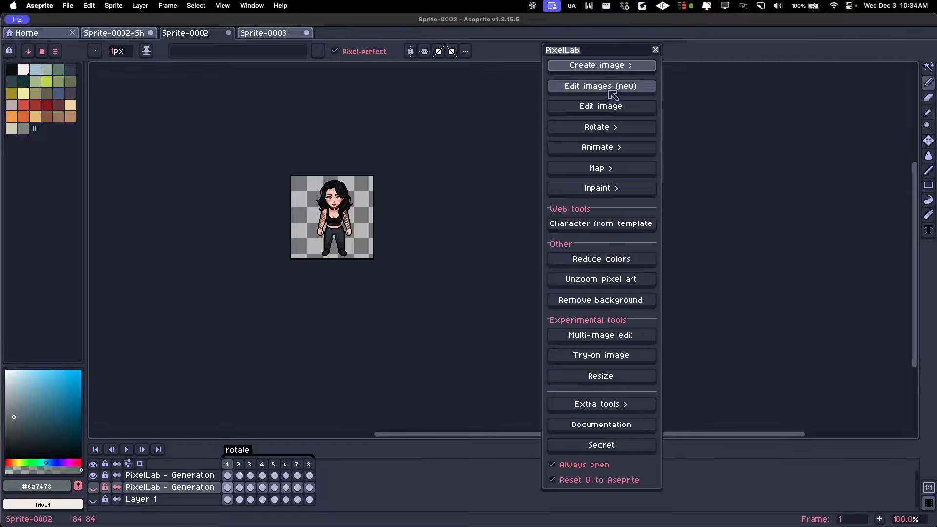
{"action": "left_click", "coordinate": [584, 88]}
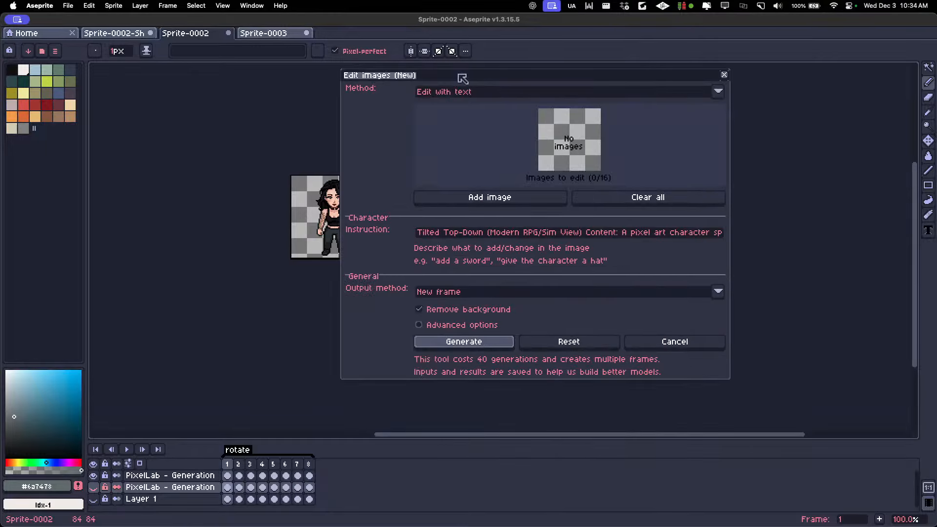
{"action": "left_click_drag", "start_coordinate": [461, 78], "coordinate": [522, 72]}
{"action": "left_click", "coordinate": [510, 89]}
{"action": "left_click", "coordinate": [470, 94]}
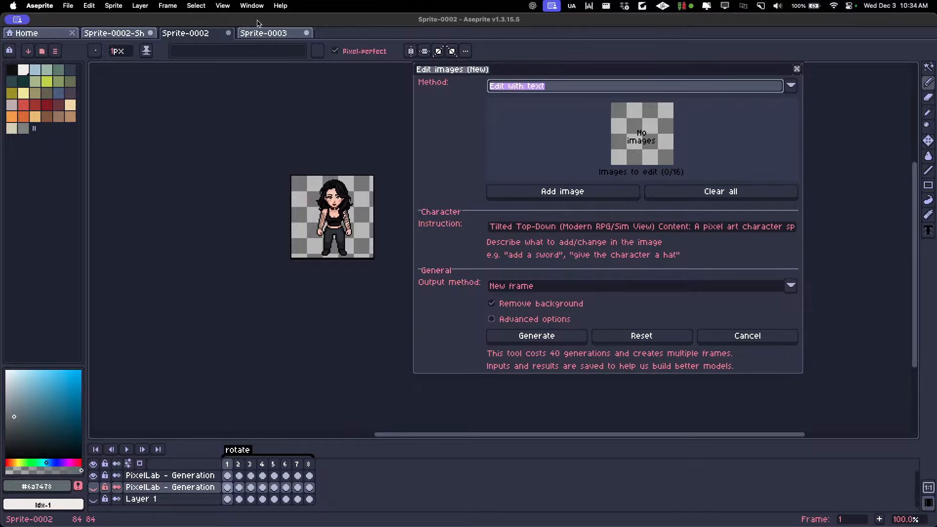
Try adding a rotation frame to the images to edit, and clear the image list.
{"action": "left_click", "coordinate": [228, 464]}
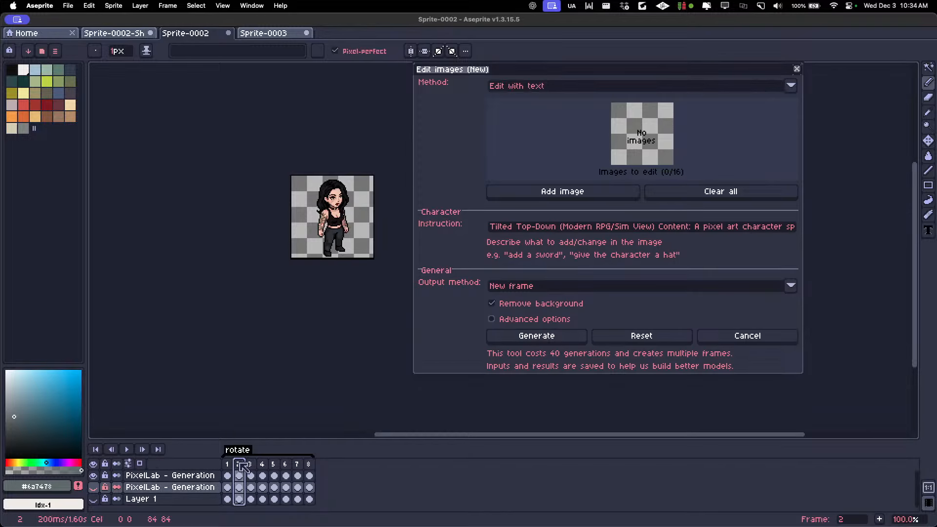
{"action": "left_click", "coordinate": [561, 192]}
{"action": "left_click", "coordinate": [671, 193]}
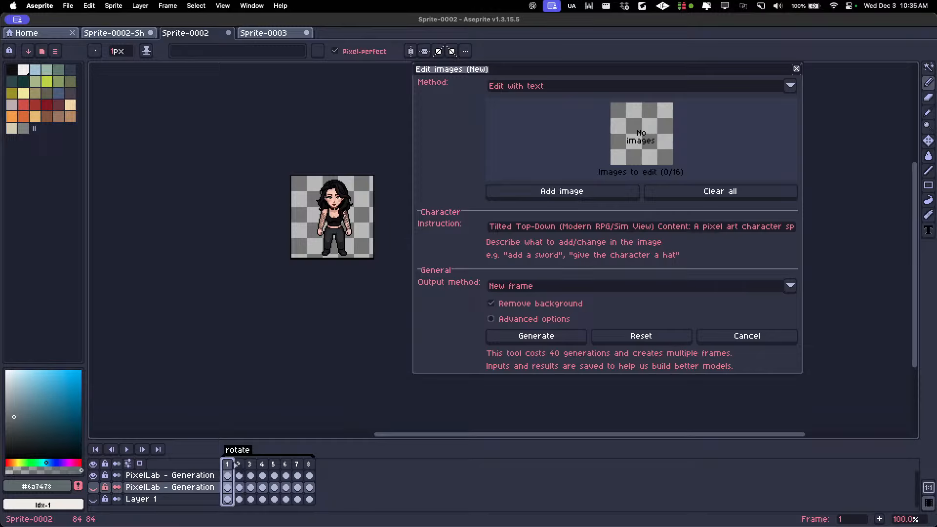
{"action": "left_click", "coordinate": [521, 86]}
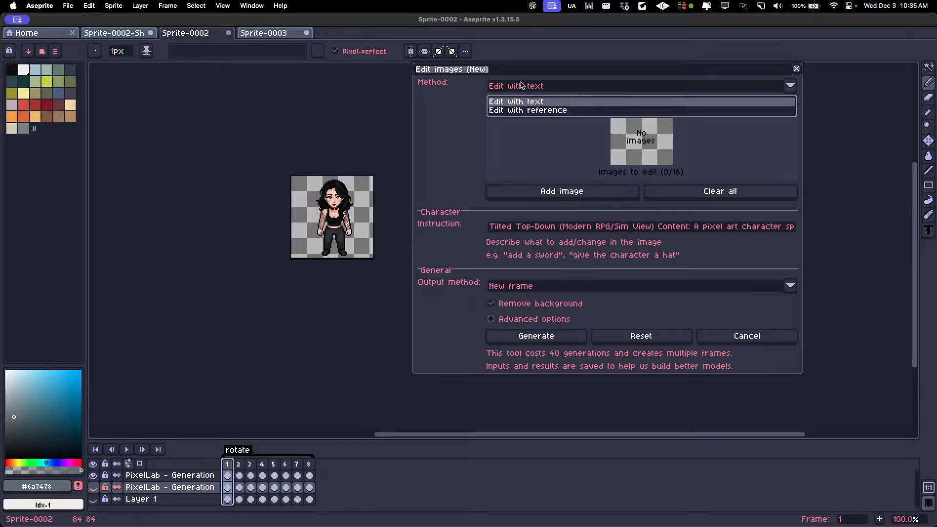
{"action": "left_click", "coordinate": [517, 84]}
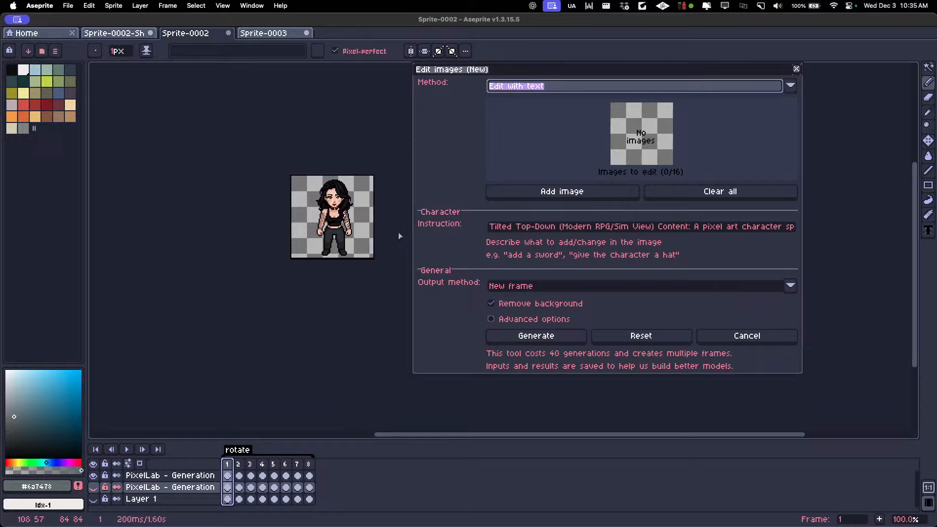
Add the woman's front view from frame 1 to the images to edit.
{"action": "left_click", "coordinate": [240, 466]}
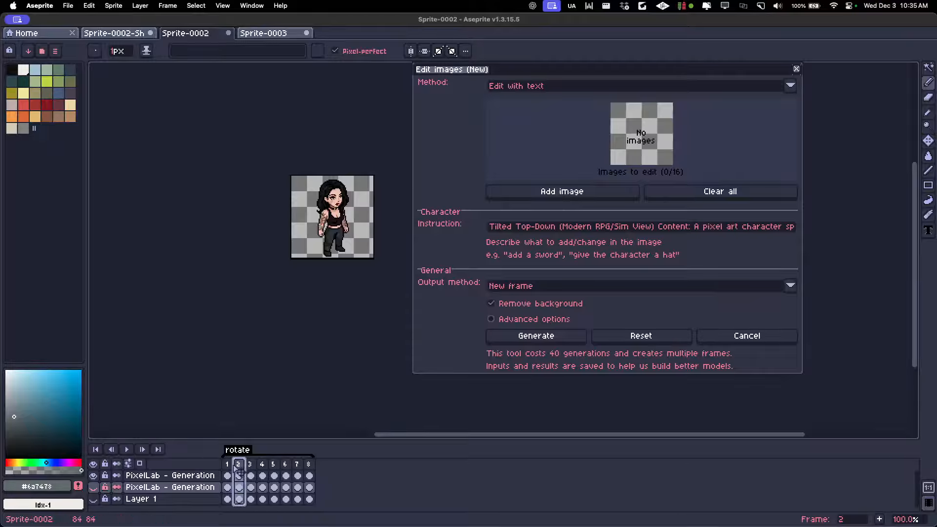
{"action": "left_click", "coordinate": [227, 464]}
{"action": "scroll", "coordinate": [299, 282], "scroll_direction": "up", "scroll_amount": 2}
{"action": "scroll", "coordinate": [300, 280], "scroll_direction": "down", "scroll_amount": 2}
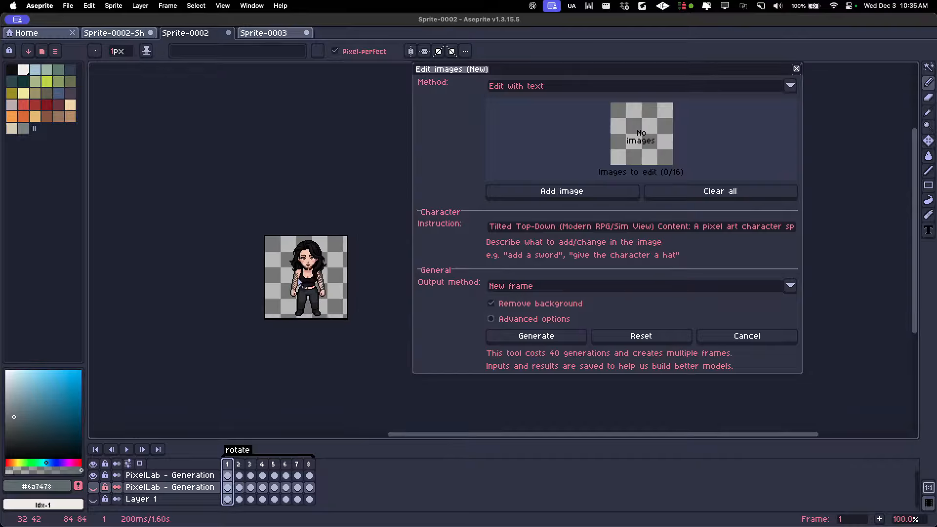
{"action": "left_click_drag", "start_coordinate": [314, 280], "coordinate": [294, 271]}
{"action": "scroll", "coordinate": [276, 275], "scroll_direction": "up", "scroll_amount": 1}
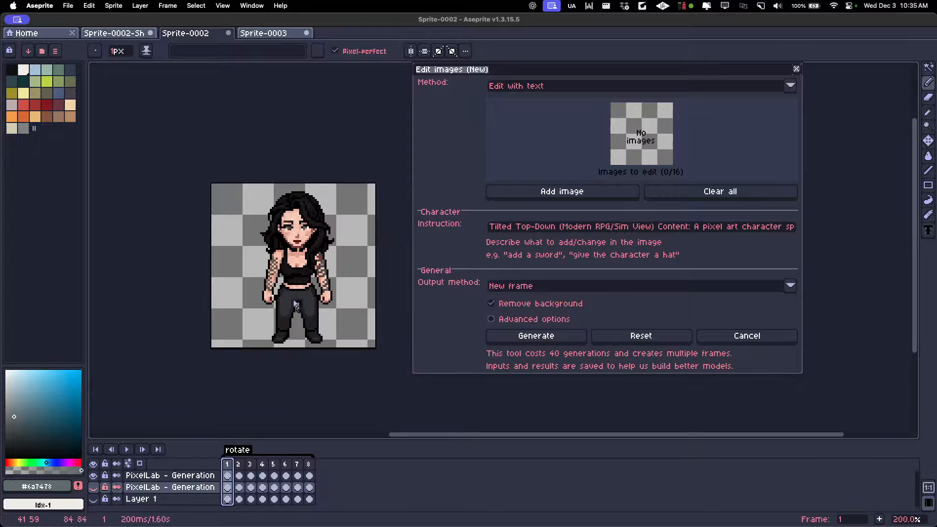
{"action": "left_click_drag", "start_coordinate": [304, 308], "coordinate": [297, 309]}
{"action": "scroll", "coordinate": [297, 309], "scroll_direction": "down", "scroll_amount": 1}
{"action": "scroll", "coordinate": [298, 310], "scroll_direction": "up", "scroll_amount": 1}
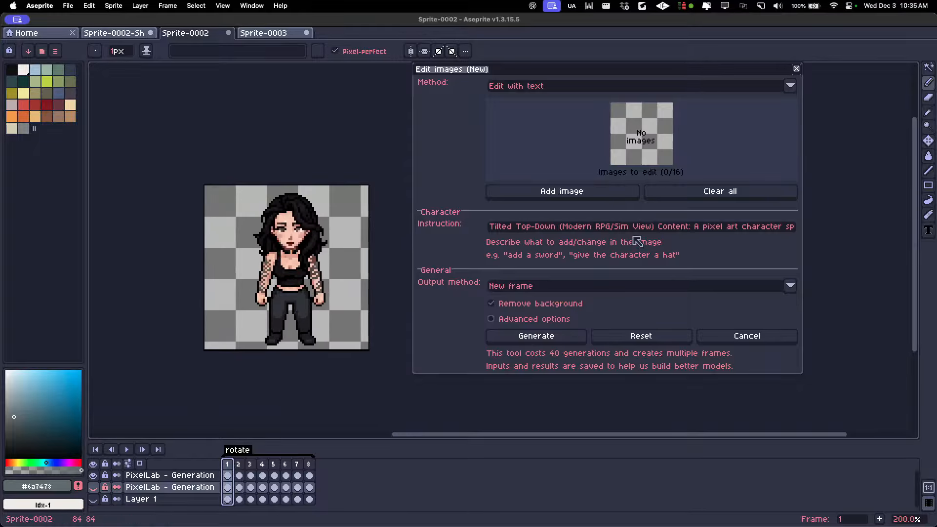
{"action": "left_click", "coordinate": [609, 193]}
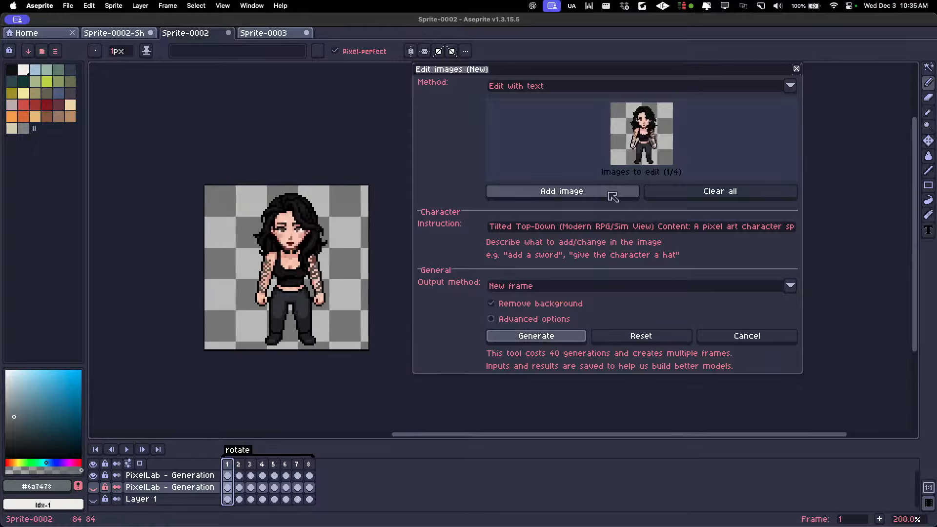
Add the side view from frame 3 to the images to edit, leaving out the diagonal view in frame 2.
{"action": "left_click", "coordinate": [238, 464]}
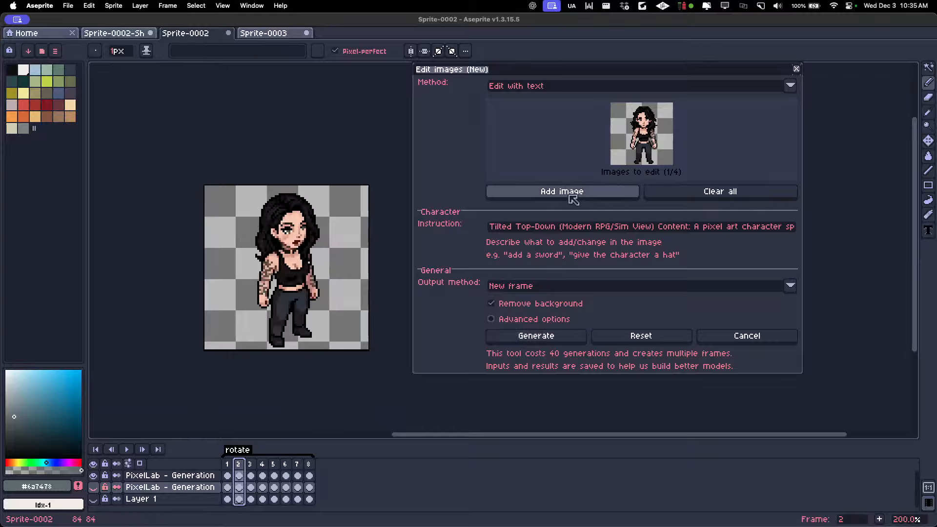
{"action": "left_click", "coordinate": [250, 465]}
{"action": "left_click", "coordinate": [236, 465]}
{"action": "left_click", "coordinate": [227, 465]}
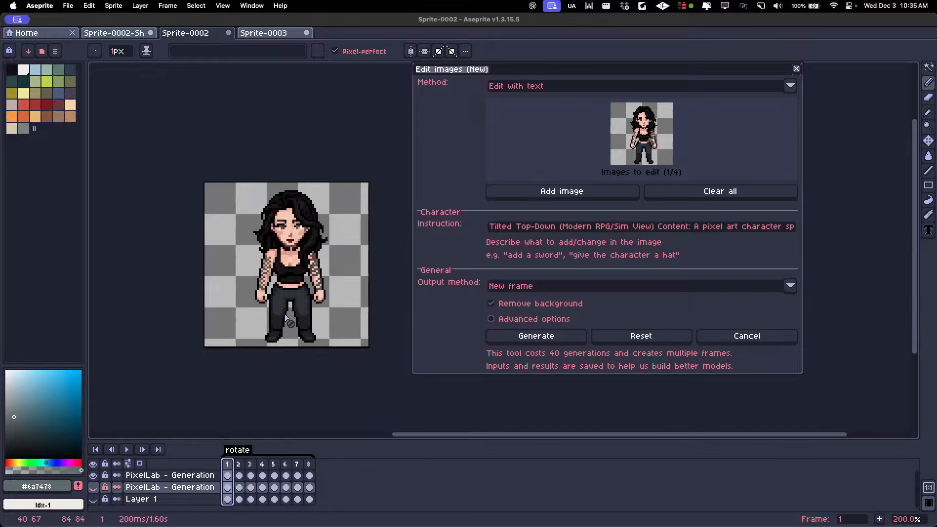
{"action": "left_click", "coordinate": [251, 467]}
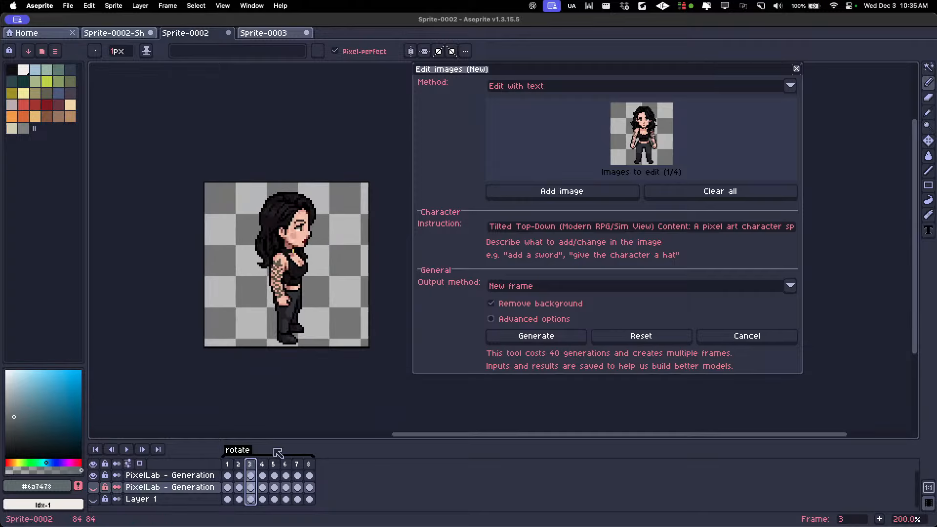
{"action": "left_click", "coordinate": [581, 192]}
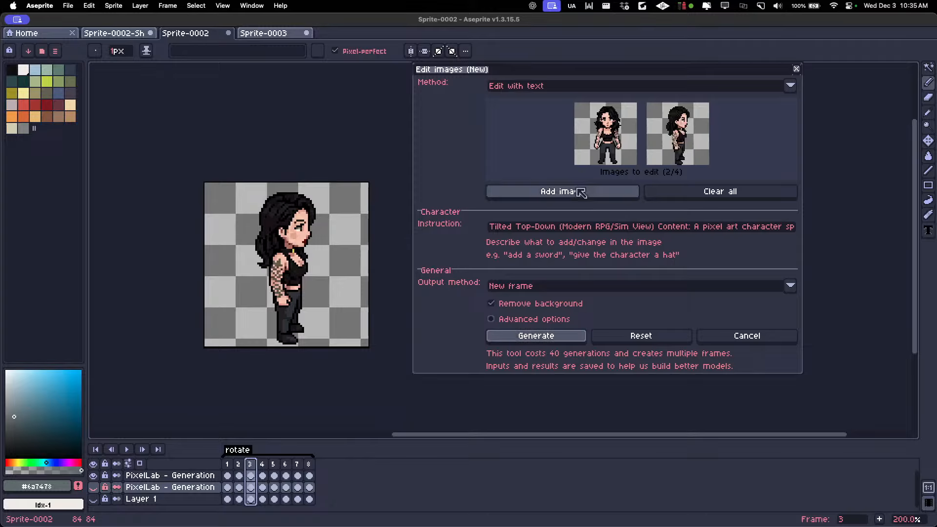
Add the back view from frame 5 and the opposite side view from frame 7 to the images to edit.
{"action": "left_click", "coordinate": [274, 464]}
{"action": "left_click", "coordinate": [540, 193]}
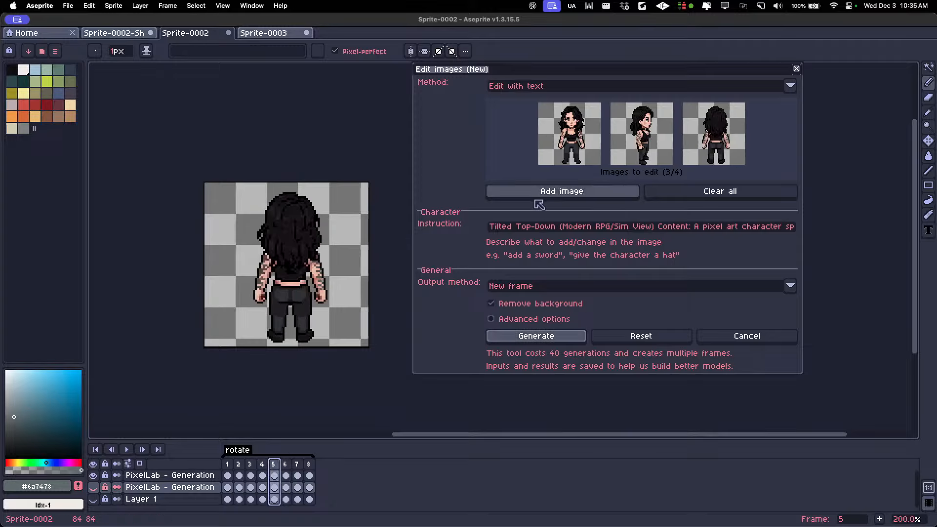
{"action": "left_click", "coordinate": [297, 465]}
{"action": "left_click", "coordinate": [572, 192]}
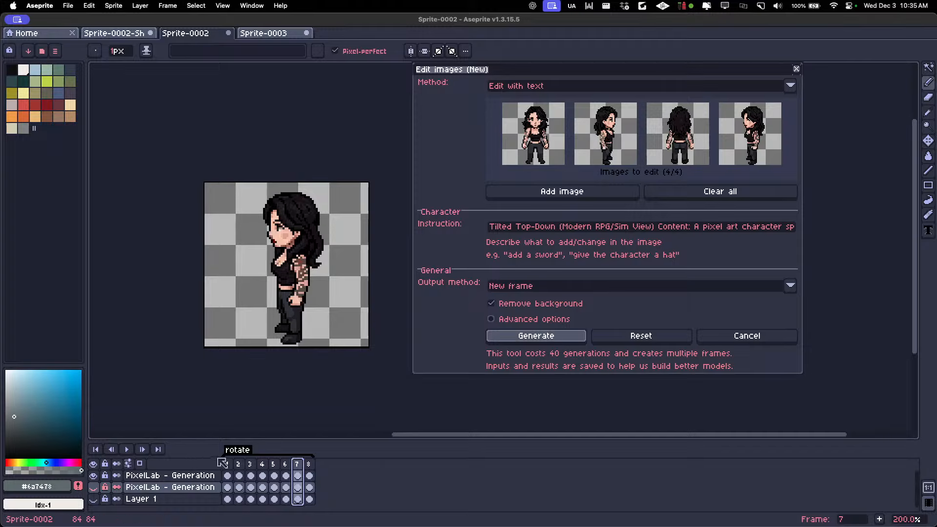
Return to frame 1 and replace the edit instruction with "give the character blonde hair".
{"action": "left_click", "coordinate": [227, 464]}
{"action": "left_click", "coordinate": [552, 227]}
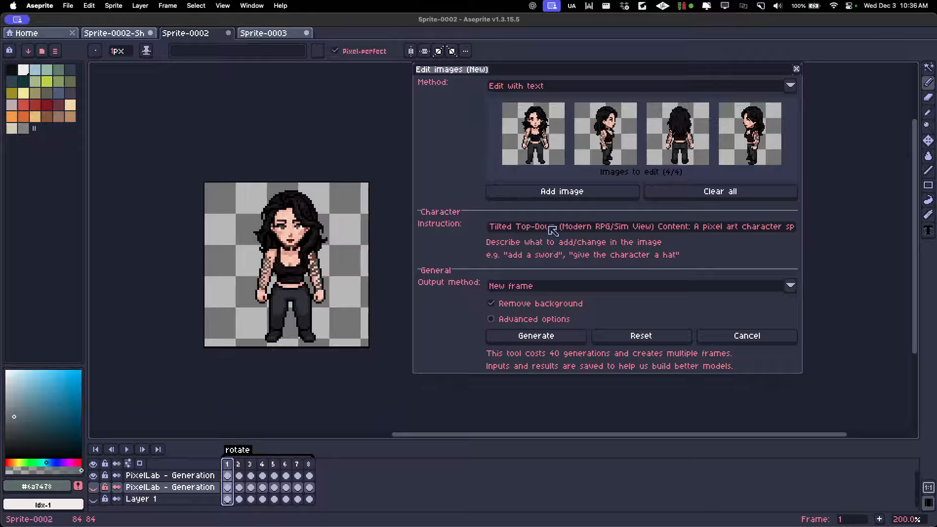
{"action": "key", "text": "super+a"}
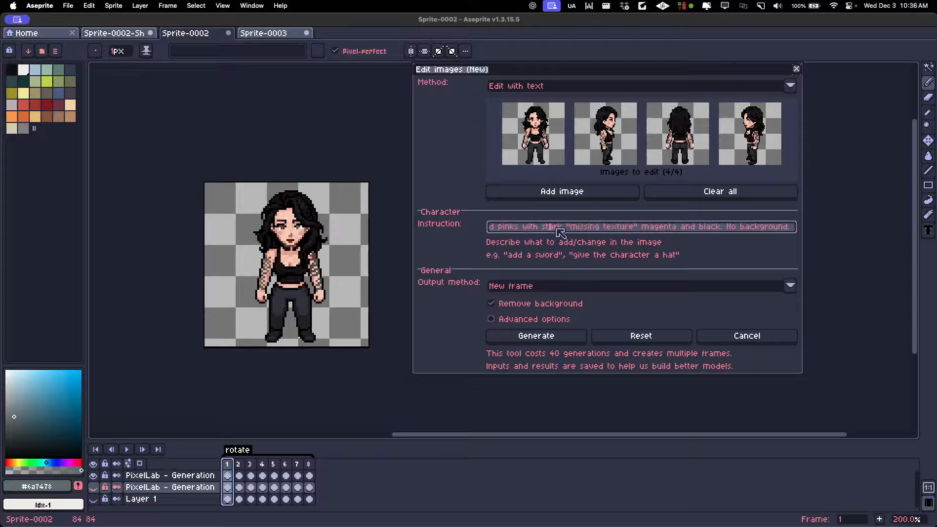
{"action": "key", "text": "BackSpace"}
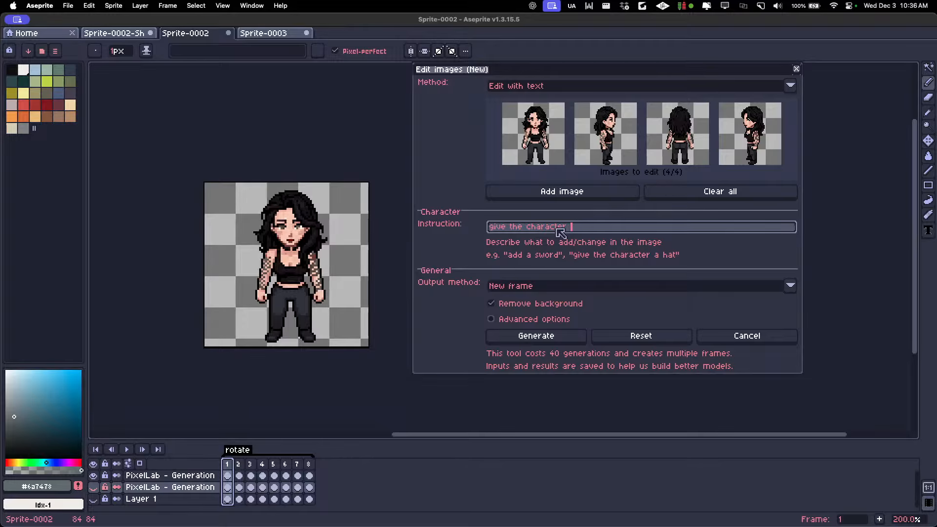
{"action": "type", "text": "londe hair"}
Set the output method to New layer and generate the blonde-hair edit.
{"action": "left_click", "coordinate": [534, 287]}
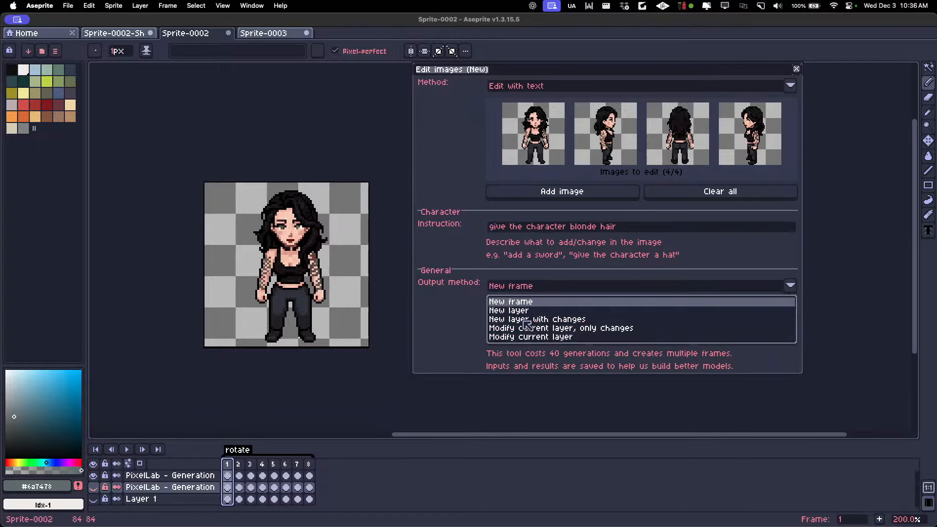
{"action": "left_click", "coordinate": [525, 314]}
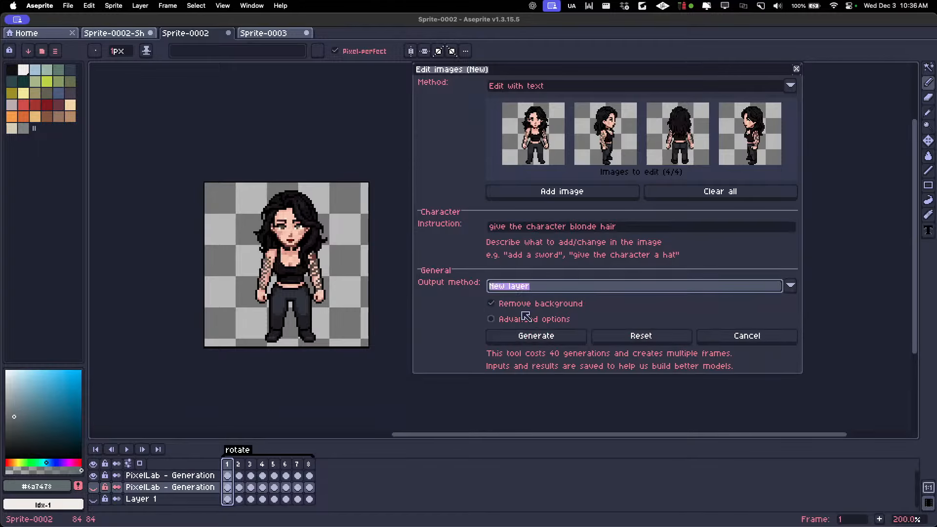
{"action": "left_click", "coordinate": [534, 336]}
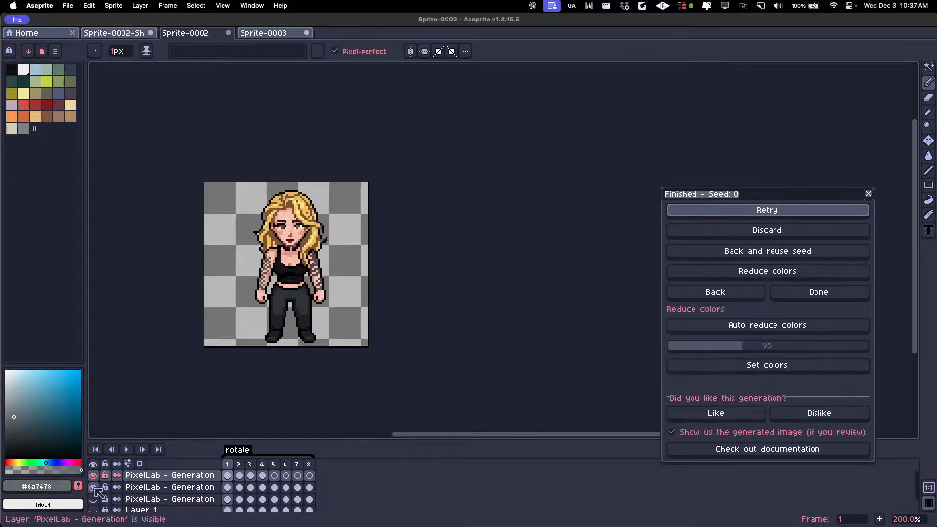
Toggle the new generation layer's visibility to compare the blonde version with the black-haired original.
{"action": "left_click", "coordinate": [94, 477]}
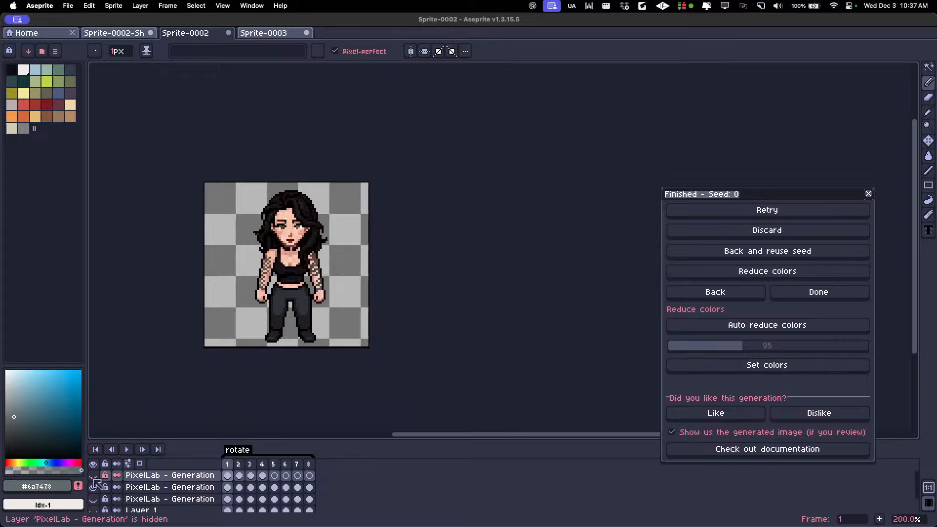
{"action": "left_click", "coordinate": [94, 478]}
{"action": "left_click", "coordinate": [94, 478]}
{"action": "left_click", "coordinate": [94, 477]}
{"action": "left_click", "coordinate": [94, 478]}
{"action": "left_click", "coordinate": [94, 477]}
Step back and forth through the four edited frames on their own to examine the blonde hair from every side.
{"action": "key", "text": "Right"}
{"action": "key", "text": "Right"}
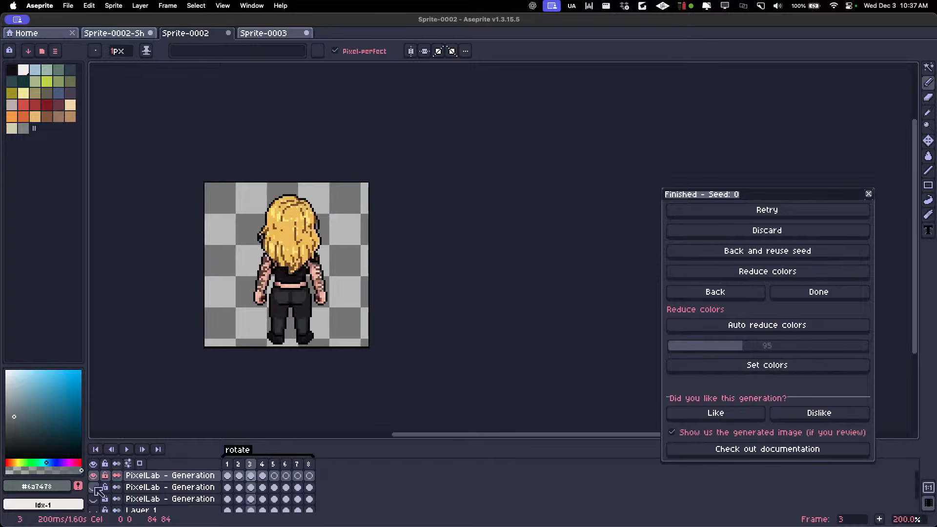
{"action": "key", "text": "Right"}
{"action": "key", "text": "Left"}
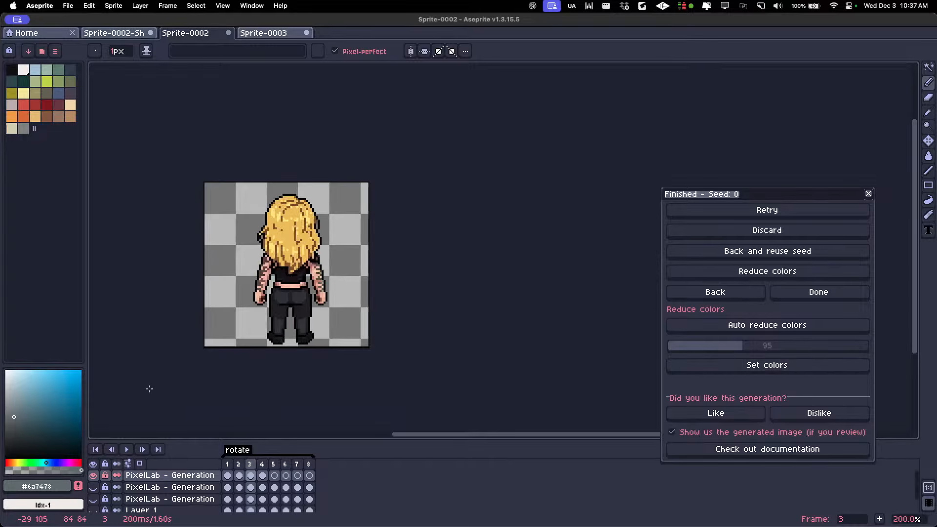
{"action": "key", "text": "Left"}
{"action": "key", "text": "Left"}
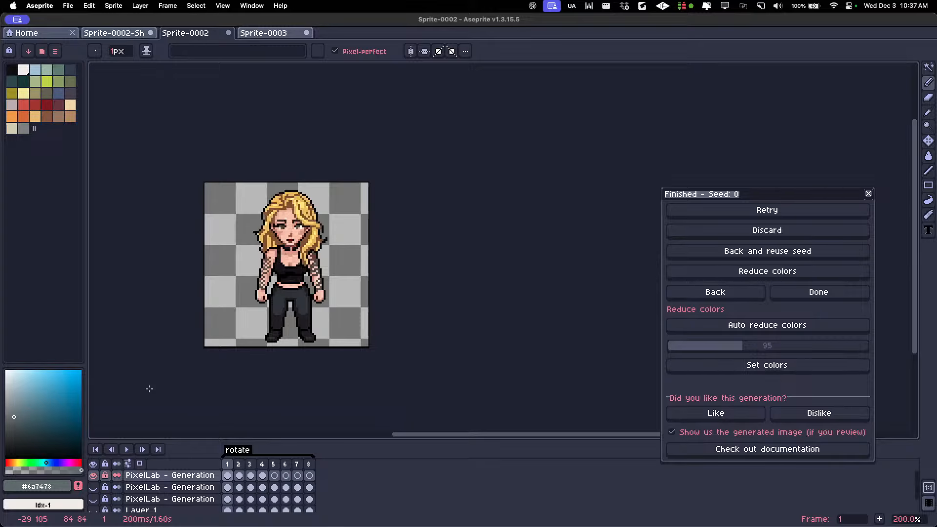
{"action": "key", "text": "Left"}
{"action": "key", "text": "Right"}
{"action": "key", "text": "Right"}
{"action": "key", "text": "Left"}
{"action": "key", "text": "Right"}
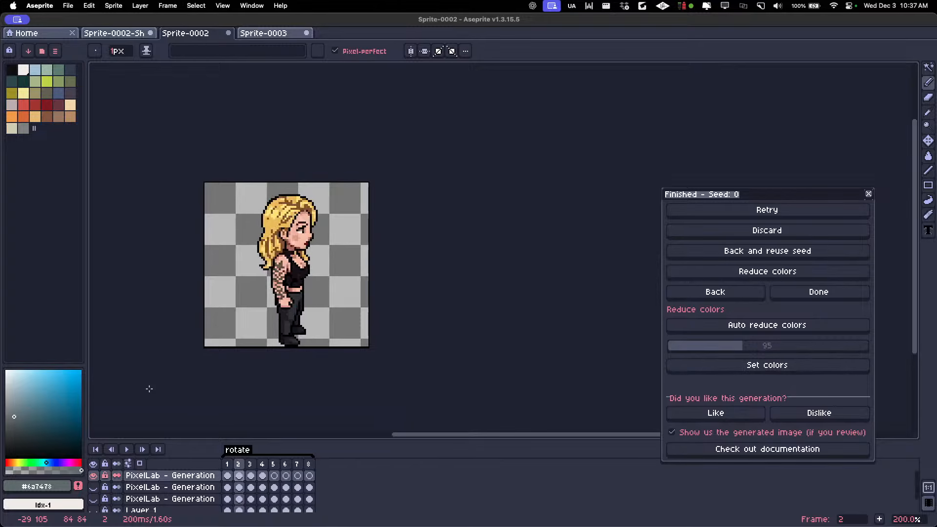
{"action": "key", "text": "Right"}
{"action": "key", "text": "Right"}
{"action": "key", "text": "Left"}
{"action": "key", "text": "Left"}
{"action": "key", "text": "Left"}
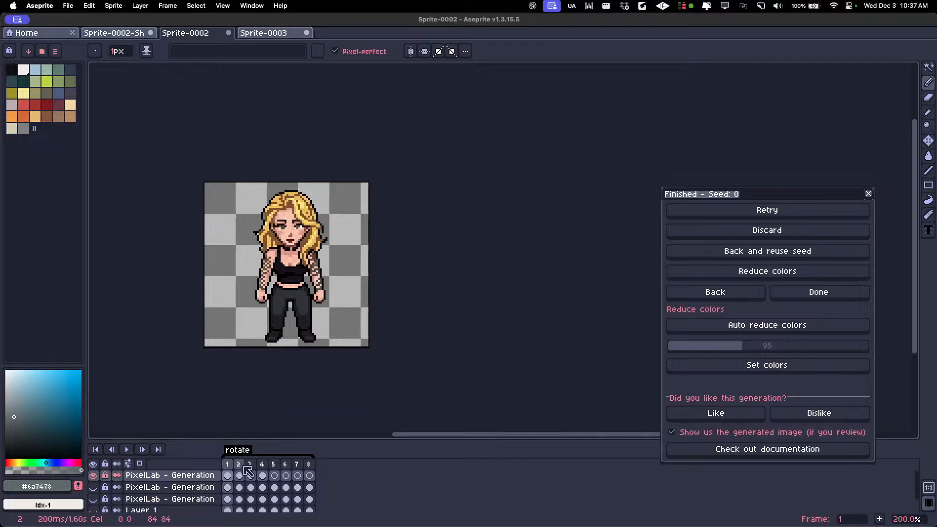
{"action": "key", "text": "Right"}
{"action": "key", "text": "Right"}
{"action": "key", "text": "Right"}
{"action": "key", "text": "Left"}
{"action": "key", "text": "Left"}
{"action": "key", "text": "Left"}
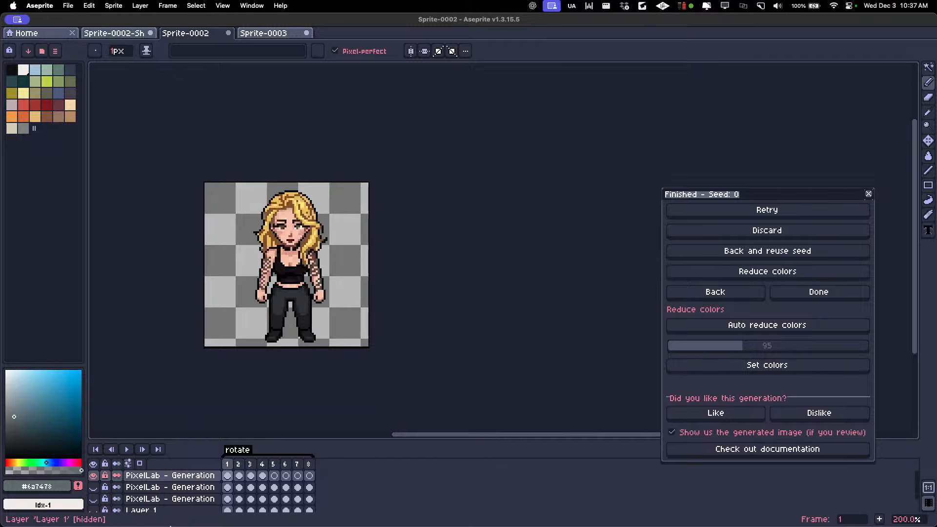
Hide the blonde generation layer and step through the frames to examine the robot monk's rotations underneath.
{"action": "left_click", "coordinate": [93, 476]}
{"action": "scroll", "coordinate": [101, 493], "scroll_direction": "down", "scroll_amount": 2}
{"action": "left_click", "coordinate": [94, 494]}
{"action": "key", "text": "Right"}
{"action": "key", "text": "Right"}
{"action": "key", "text": "Right"}
{"action": "key", "text": "Right"}
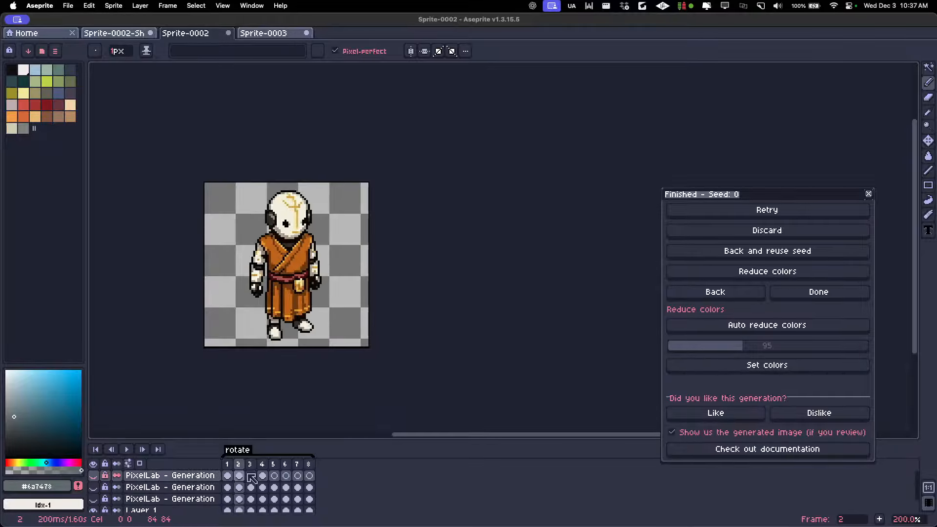
{"action": "key", "text": "Right"}
{"action": "key", "text": "Left"}
{"action": "key", "text": "Left"}
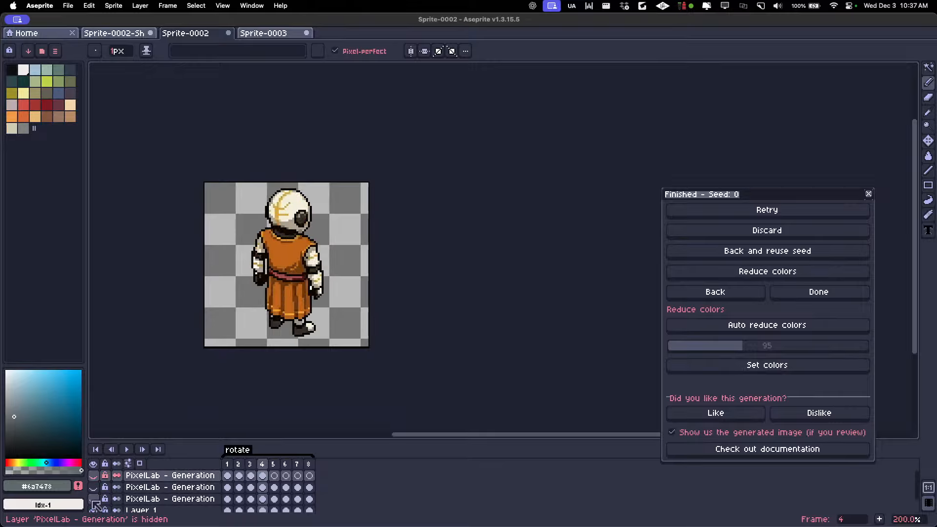
Toggle the visibility of the lower generation layers, Layer 1 and the blonde layer on frame 4 to compare the characters.
{"action": "left_click", "coordinate": [94, 499]}
{"action": "scroll", "coordinate": [97, 502], "scroll_direction": "down", "scroll_amount": 2}
{"action": "left_click", "coordinate": [94, 494]}
{"action": "left_click", "coordinate": [95, 483]}
{"action": "left_click", "coordinate": [94, 483]}
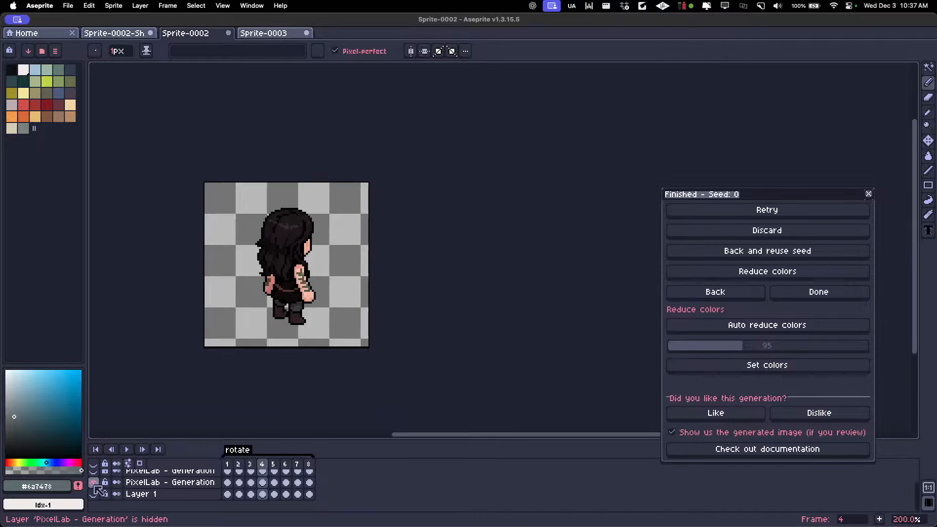
{"action": "left_click", "coordinate": [94, 483]}
{"action": "scroll", "coordinate": [94, 492], "scroll_direction": "up", "scroll_amount": 2}
{"action": "left_click", "coordinate": [95, 488]}
{"action": "left_click", "coordinate": [95, 487]}
{"action": "left_click", "coordinate": [94, 475]}
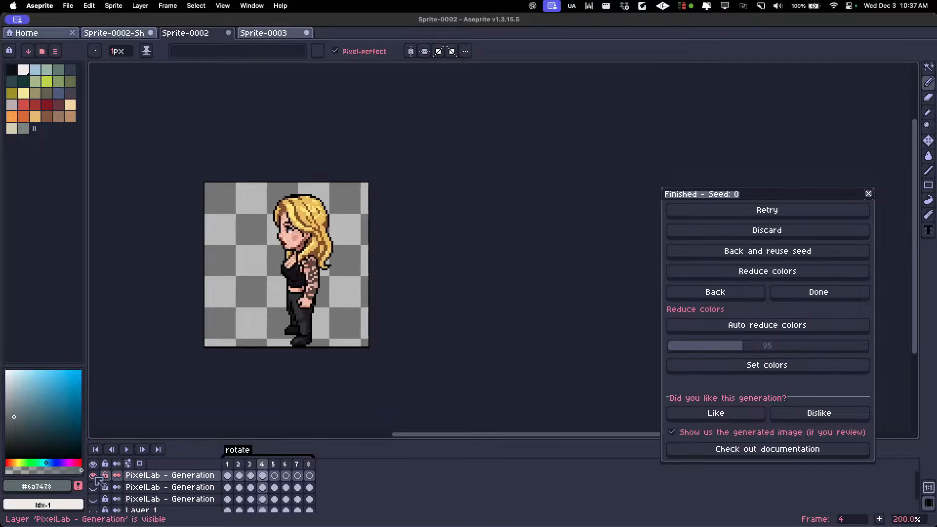
{"action": "left_click", "coordinate": [93, 475]}
In Sprite-0002-Sheet, show the PixelLab - Generation layer, hide the Sprite Sheet layer and play the frames to examine the armored character.
{"action": "left_click", "coordinate": [118, 34]}
{"action": "key", "text": "Right"}
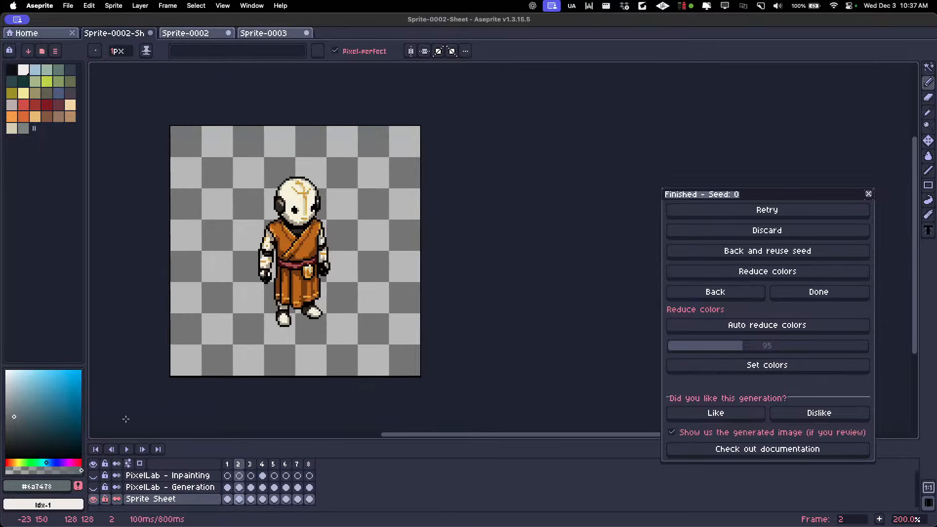
{"action": "key", "text": "Left"}
{"action": "left_click", "coordinate": [93, 487]}
{"action": "left_click", "coordinate": [93, 498]}
{"action": "key", "text": "Return"}
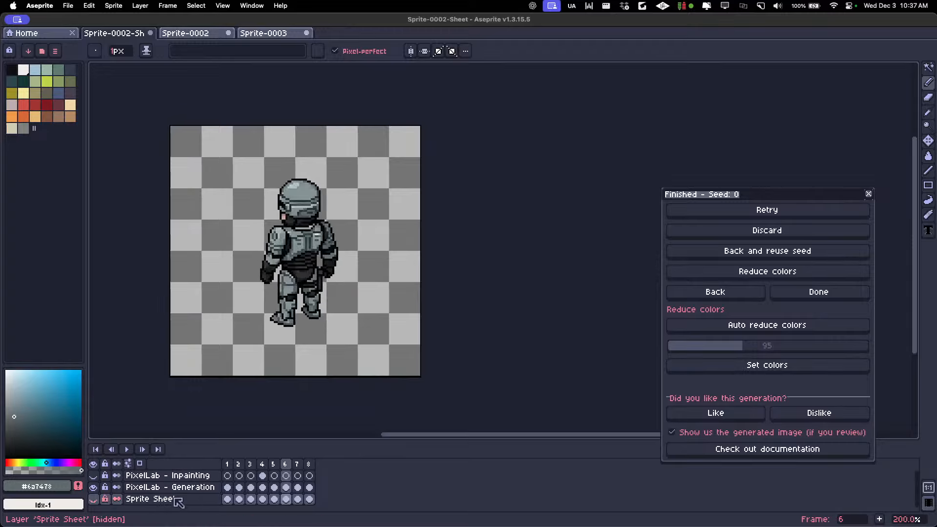
{"action": "scroll", "coordinate": [313, 285], "scroll_direction": "down", "scroll_amount": 1}
{"action": "scroll", "coordinate": [312, 285], "scroll_direction": "up", "scroll_amount": 2}
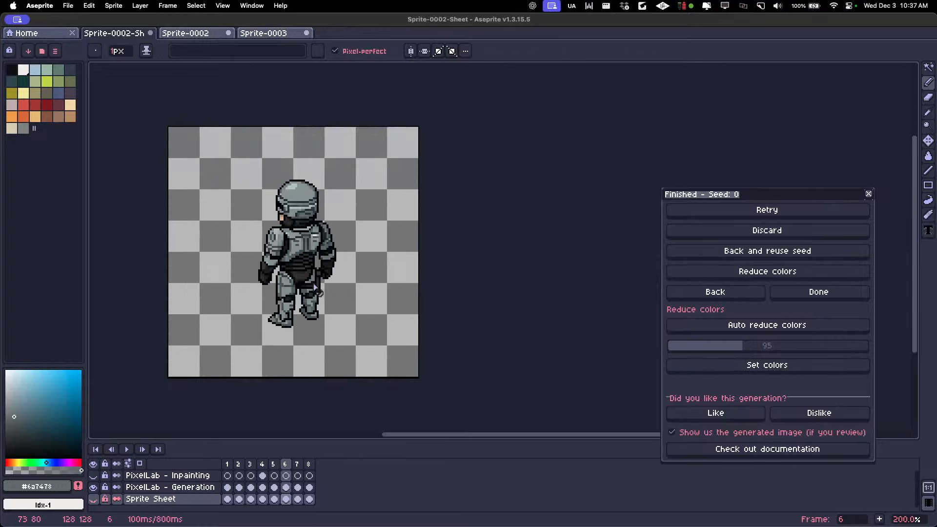
{"action": "scroll", "coordinate": [301, 285], "scroll_direction": "down", "scroll_amount": 1}
{"action": "scroll", "coordinate": [301, 285], "scroll_direction": "down", "scroll_amount": 1}
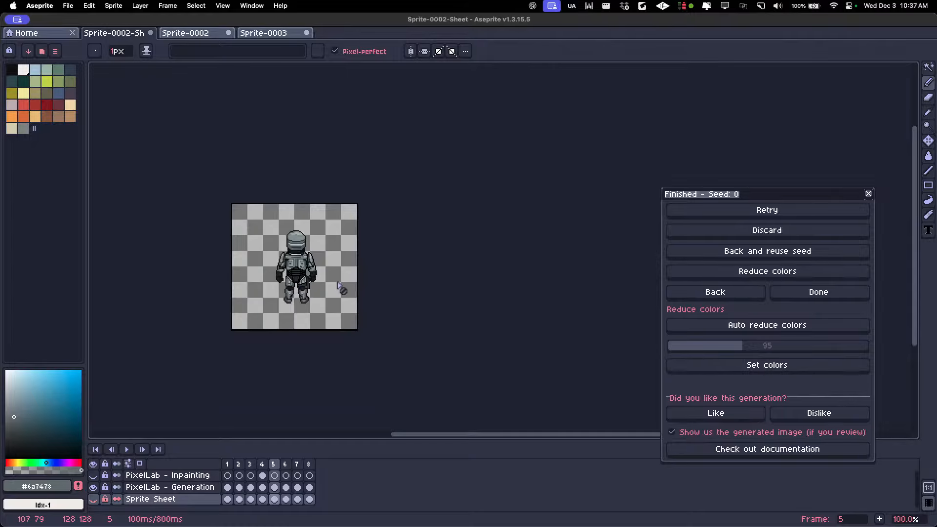
{"action": "scroll", "coordinate": [317, 280], "scroll_direction": "up", "scroll_amount": 3}
{"action": "scroll", "coordinate": [319, 279], "scroll_direction": "down", "scroll_amount": 2}
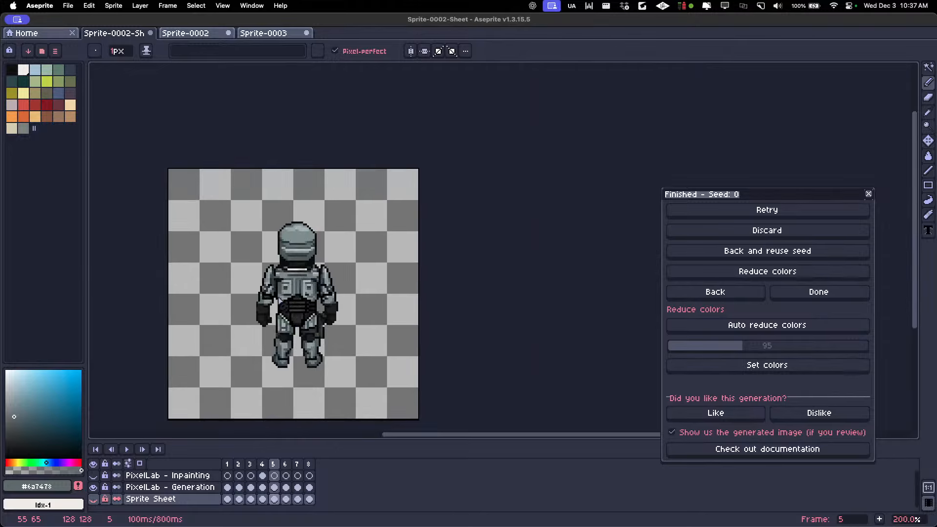
Return to frame 1 of Sprite-0002 and show the blonde generation layer up close.
{"action": "left_click", "coordinate": [197, 35]}
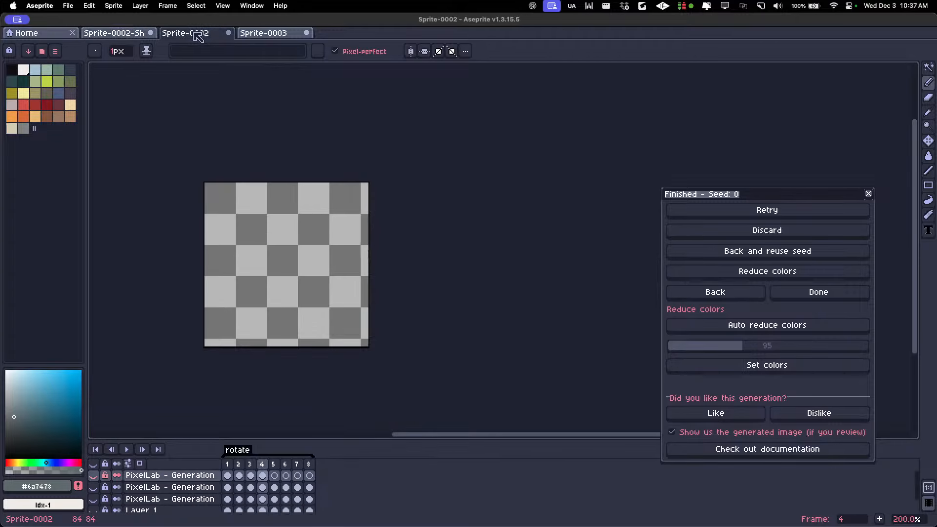
{"action": "left_click", "coordinate": [227, 465]}
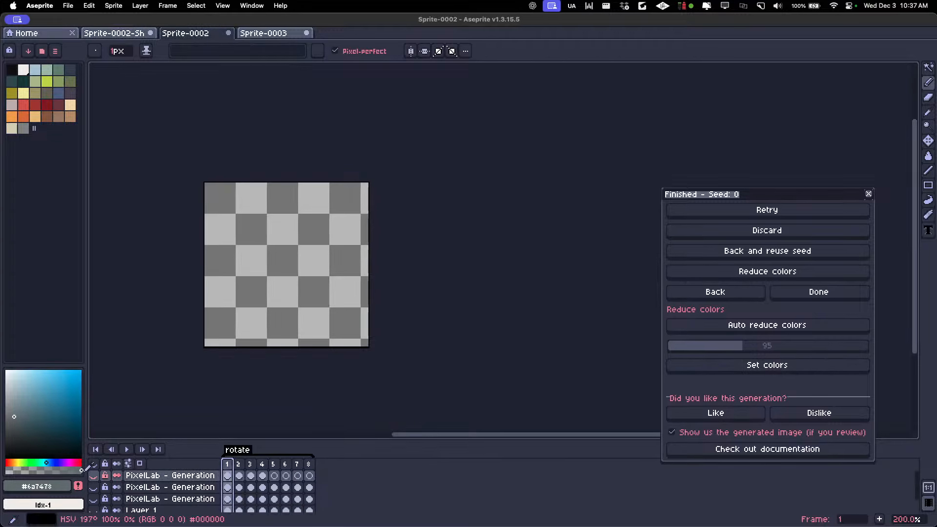
{"action": "left_click", "coordinate": [92, 475]}
{"action": "scroll", "coordinate": [261, 307], "scroll_direction": "down", "scroll_amount": 1}
{"action": "scroll", "coordinate": [260, 306], "scroll_direction": "down", "scroll_amount": 2}
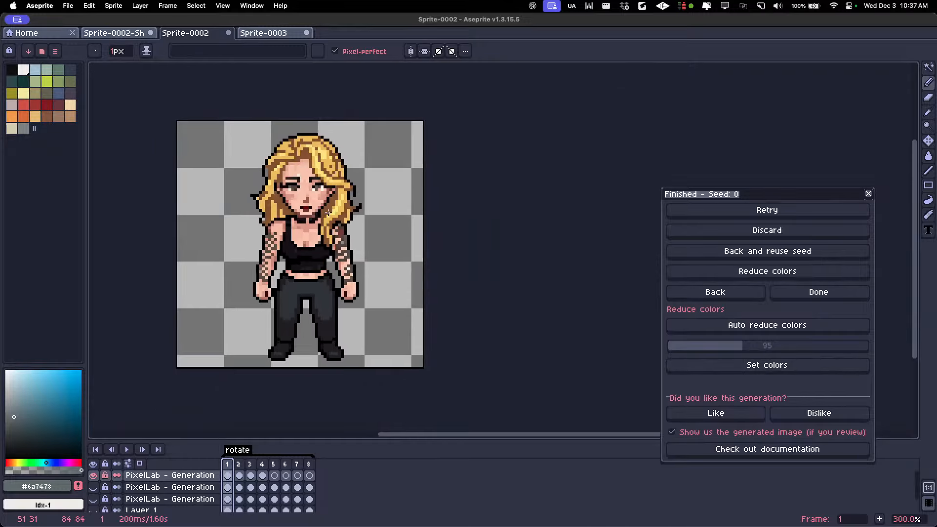
Switch to Finder and preview kamehamer.ase in the PixelLab Sprites folder.
{"action": "left_click", "coordinate": [52, 36]}
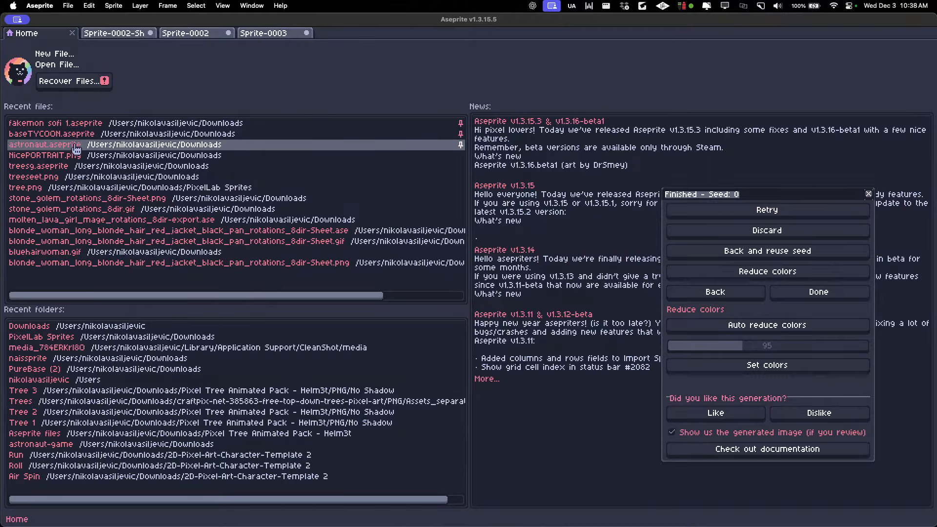
{"action": "mouse_move", "coordinate": [166, 526]}
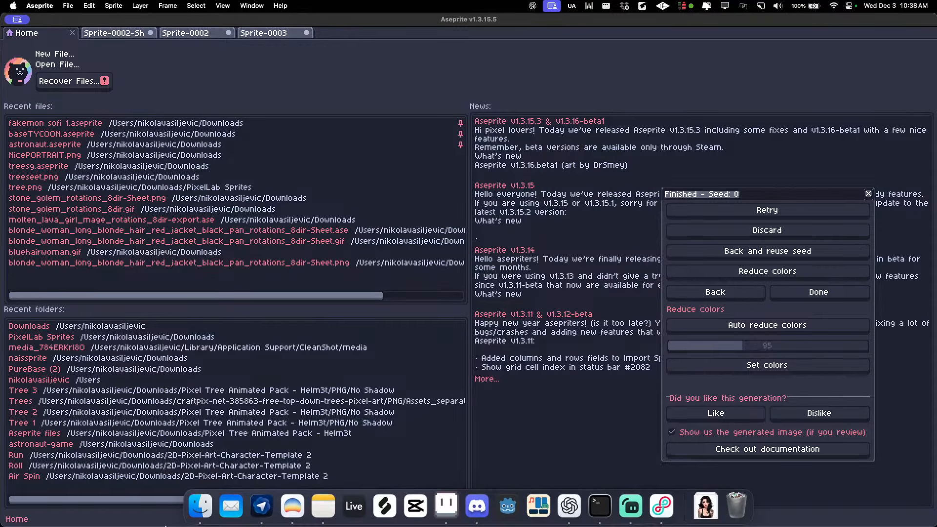
{"action": "left_click", "coordinate": [200, 506]}
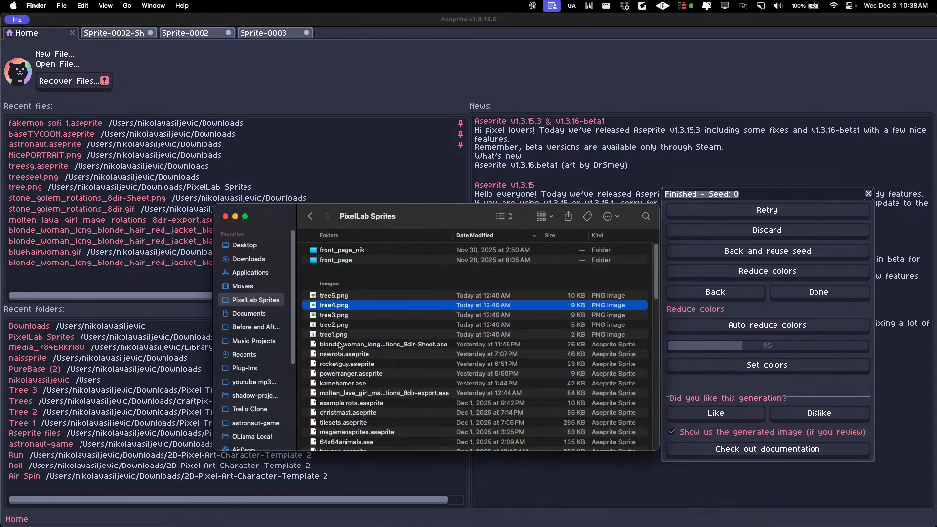
{"action": "left_click", "coordinate": [366, 385]}
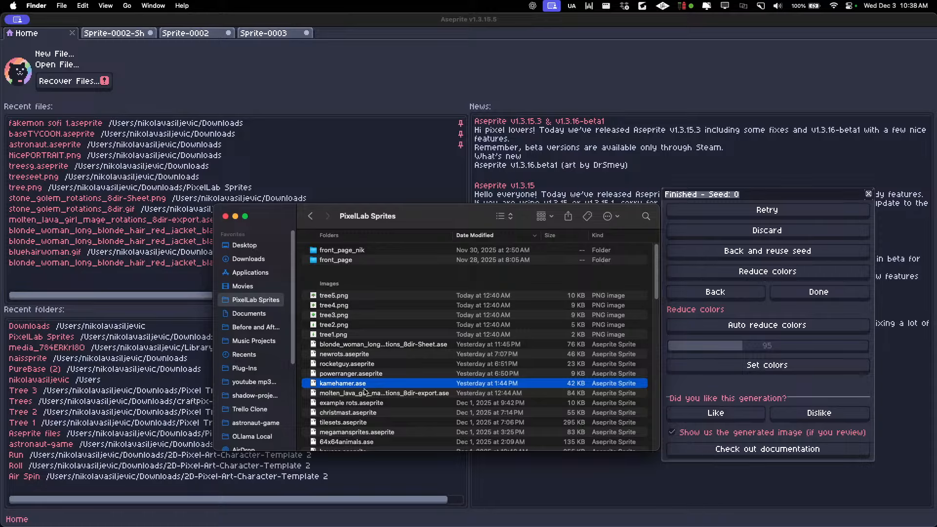
{"action": "key", "text": "space"}
{"action": "key", "text": "space"}
{"action": "left_click", "coordinate": [365, 392]}
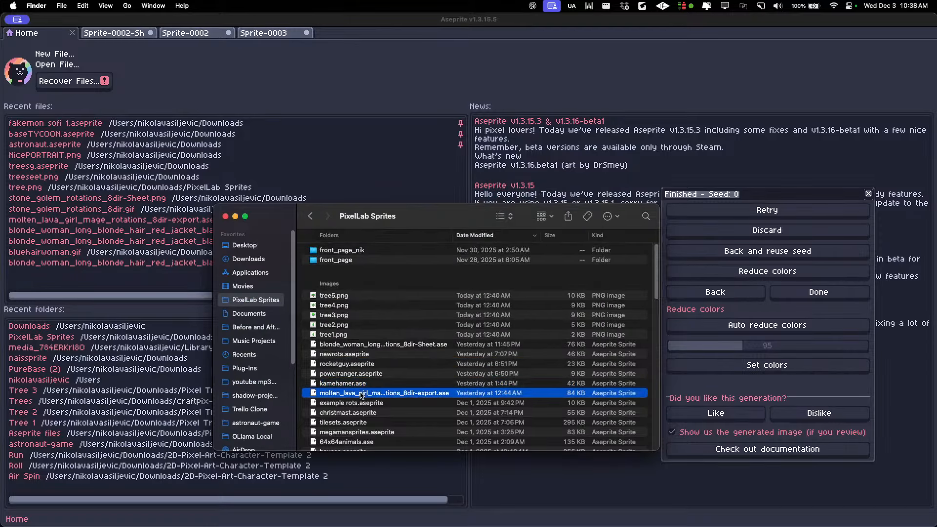
Browse the PixelLab Sprites files further and preview powerranger.aseprite and rocketguy.aseprite.
{"action": "scroll", "coordinate": [355, 398], "scroll_direction": "down", "scroll_amount": 1}
{"action": "scroll", "coordinate": [356, 398], "scroll_direction": "down", "scroll_amount": 2}
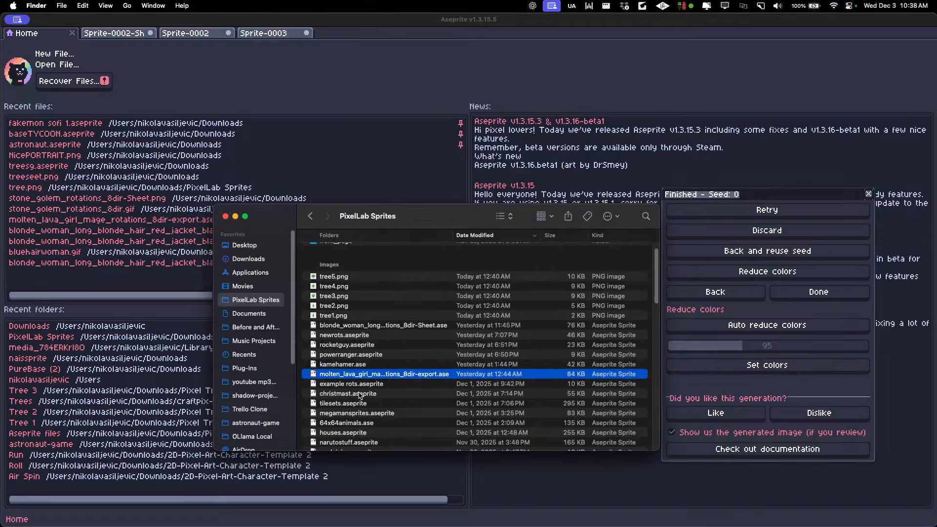
{"action": "left_click", "coordinate": [355, 365]}
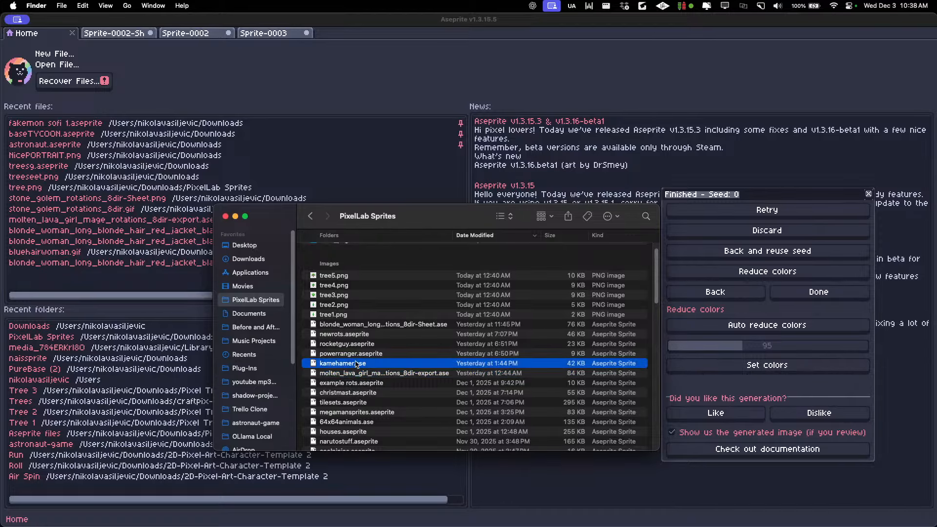
{"action": "left_click", "coordinate": [353, 355]}
{"action": "key", "text": "space"}
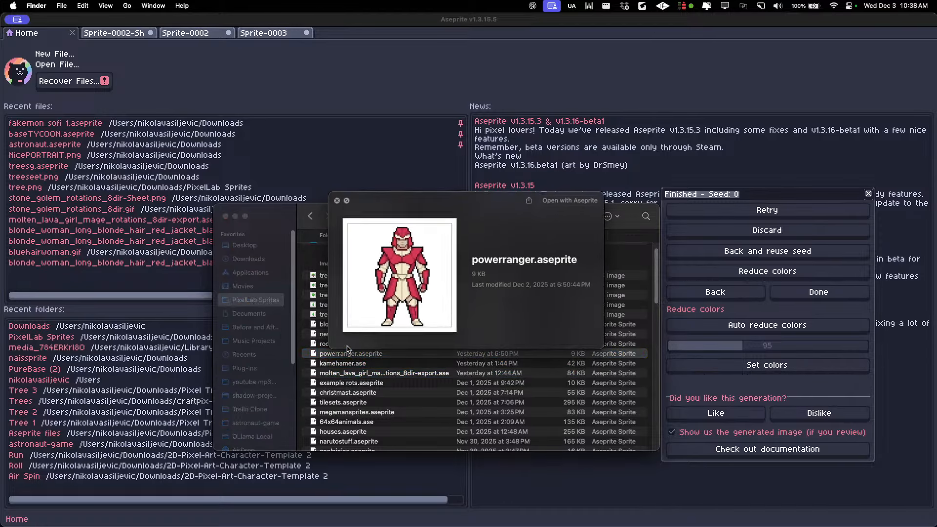
{"action": "key", "text": "space"}
{"action": "left_click", "coordinate": [339, 345]}
{"action": "key", "text": "space"}
{"action": "key", "text": "space"}
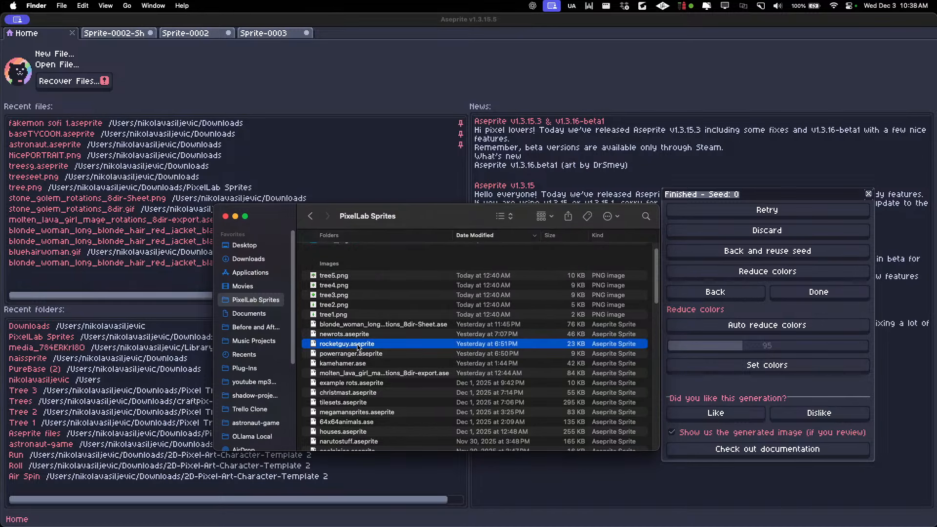
Open rocketguy.aseprite in Aseprite and step back and forth through its first frames to examine the animation.
{"action": "left_click_drag", "start_coordinate": [358, 346], "coordinate": [218, 89]}
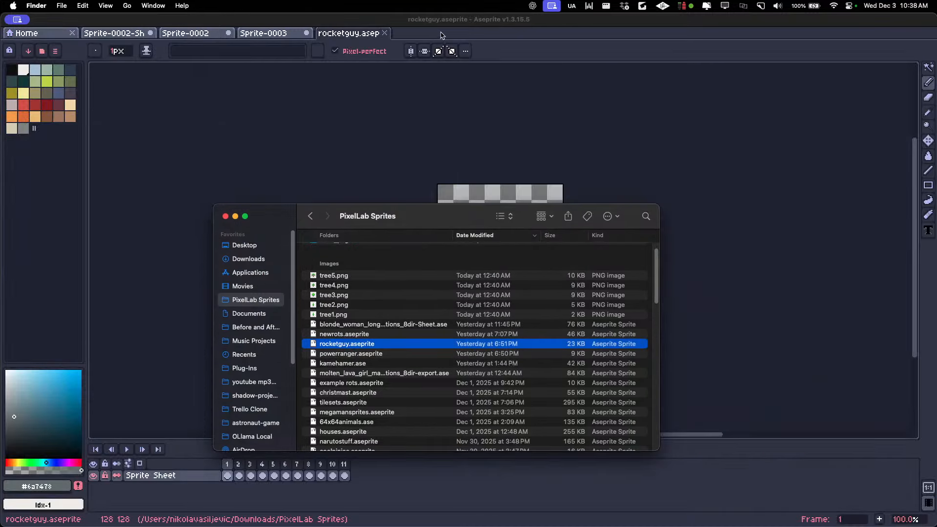
{"action": "left_click", "coordinate": [439, 96]}
{"action": "scroll", "coordinate": [493, 245], "scroll_direction": "up", "scroll_amount": 1}
{"action": "key", "text": "Right"}
{"action": "key", "text": "Left"}
{"action": "key", "text": "Right"}
{"action": "scroll", "coordinate": [482, 238], "scroll_direction": "down", "scroll_amount": 2}
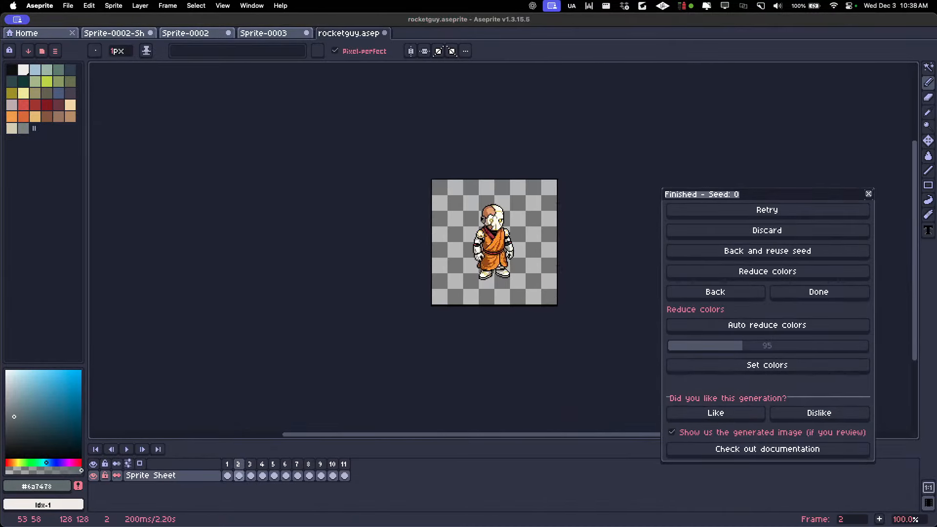
{"action": "key", "text": "Right"}
{"action": "key", "text": "Right"}
{"action": "key", "text": "Right"}
{"action": "scroll", "coordinate": [498, 235], "scroll_direction": "up", "scroll_amount": 2}
{"action": "key", "text": "Left"}
{"action": "key", "text": "Left"}
{"action": "key", "text": "Left"}
{"action": "key", "text": "Left"}
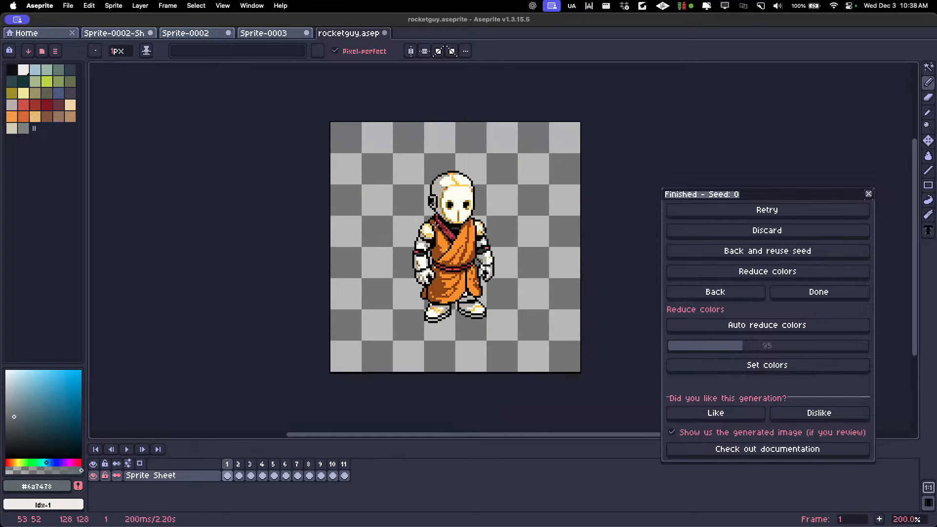
Create a new transparent RGB sprite 64 px wide and 64 px high.
{"action": "left_click", "coordinate": [25, 32]}
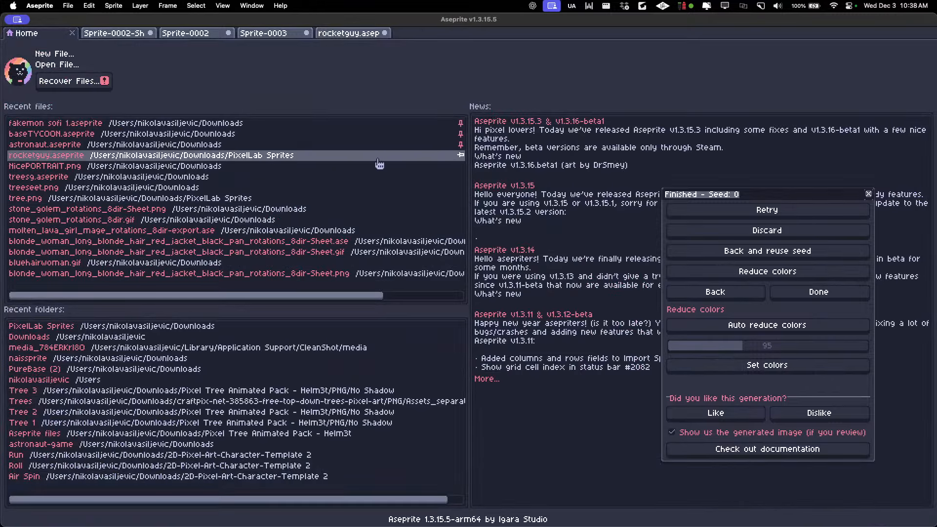
{"action": "left_click", "coordinate": [57, 54]}
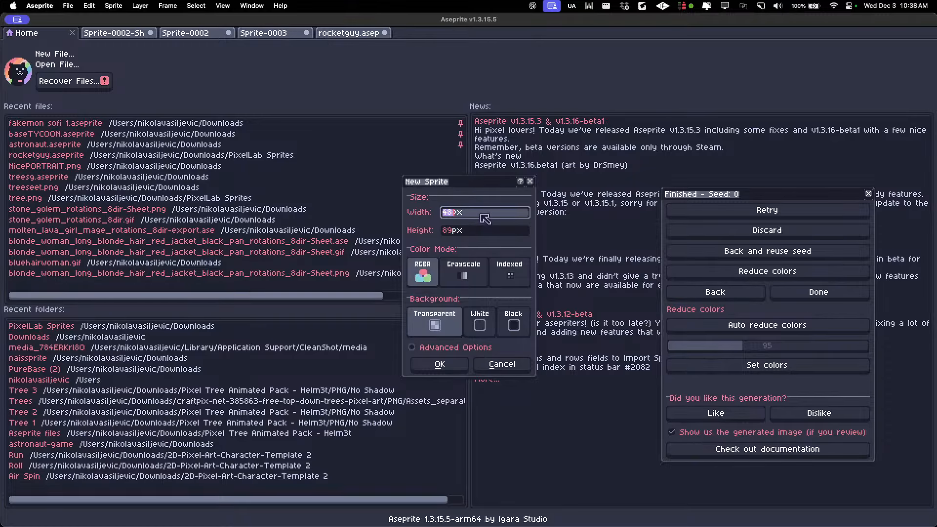
{"action": "type", "text": "75"}
{"action": "left_click", "coordinate": [439, 231]}
{"action": "left_click_drag", "start_coordinate": [465, 213], "coordinate": [417, 215]}
{"action": "type", "text": "64"}
{"action": "left_click_drag", "start_coordinate": [463, 235], "coordinate": [354, 214]}
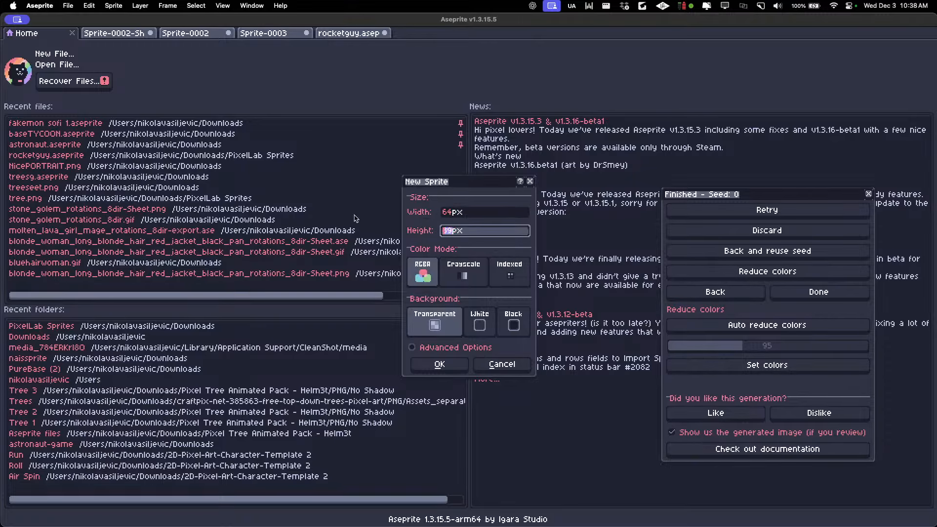
{"action": "type", "text": "64"}
{"action": "left_click", "coordinate": [450, 369]}
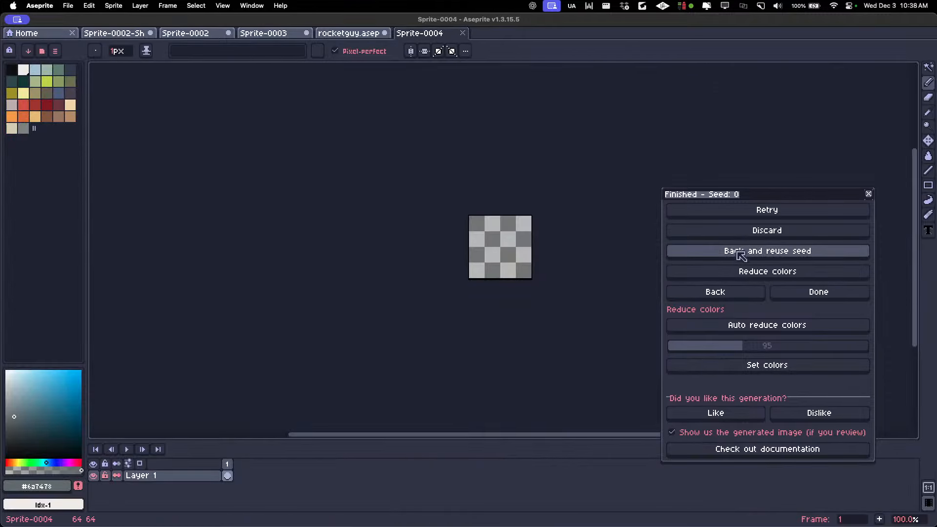
Leave the generation result, return to Sprite-0002, show the black-haired generation layer and hide the blonde one.
{"action": "left_click", "coordinate": [721, 291]}
{"action": "left_click", "coordinate": [207, 33]}
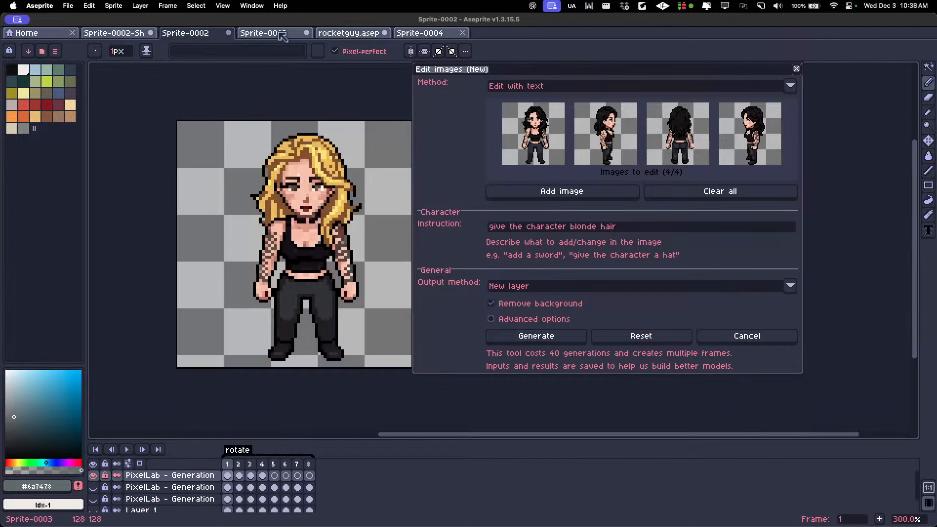
{"action": "left_click", "coordinate": [93, 476]}
{"action": "left_click", "coordinate": [94, 476]}
{"action": "left_click", "coordinate": [93, 487]}
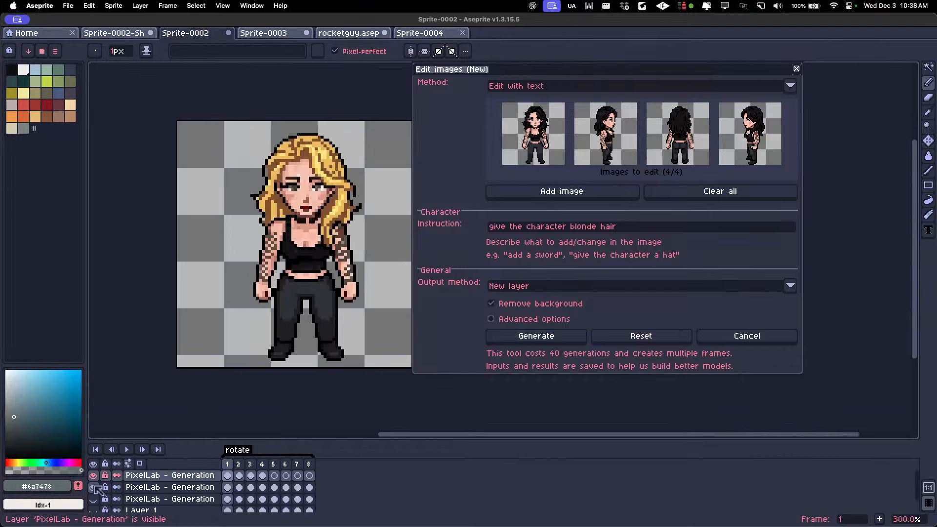
{"action": "left_click", "coordinate": [93, 475]}
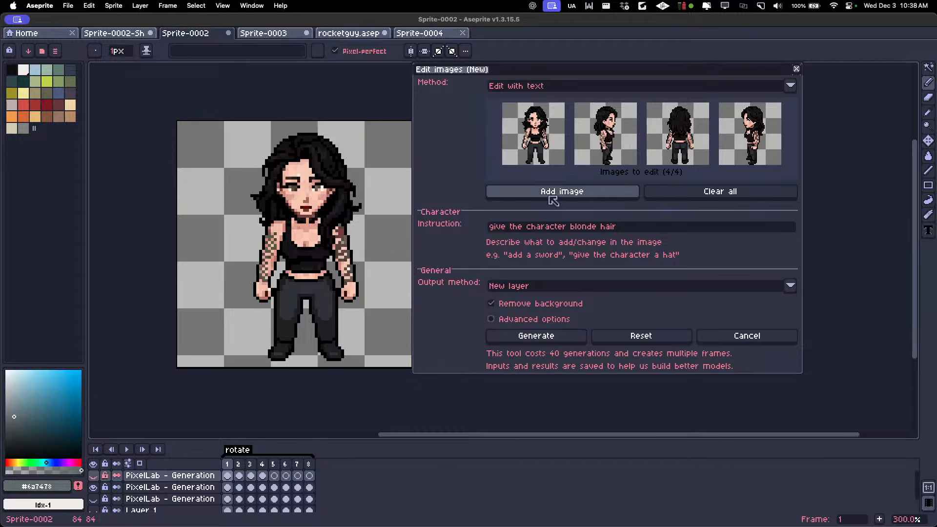
Cancel the image edit and open PixelLab's Animate with text (New) tool.
{"action": "left_click", "coordinate": [720, 342]}
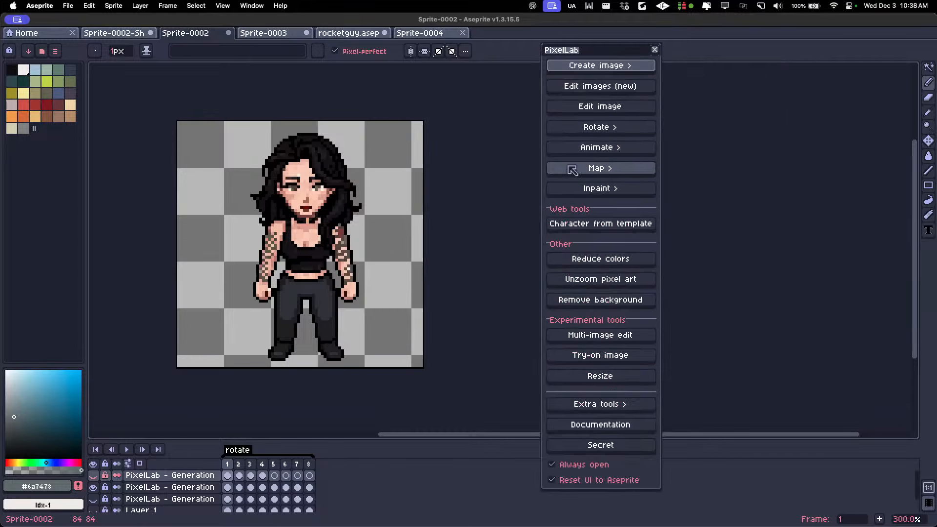
{"action": "left_click", "coordinate": [590, 145]}
{"action": "left_click", "coordinate": [619, 82]}
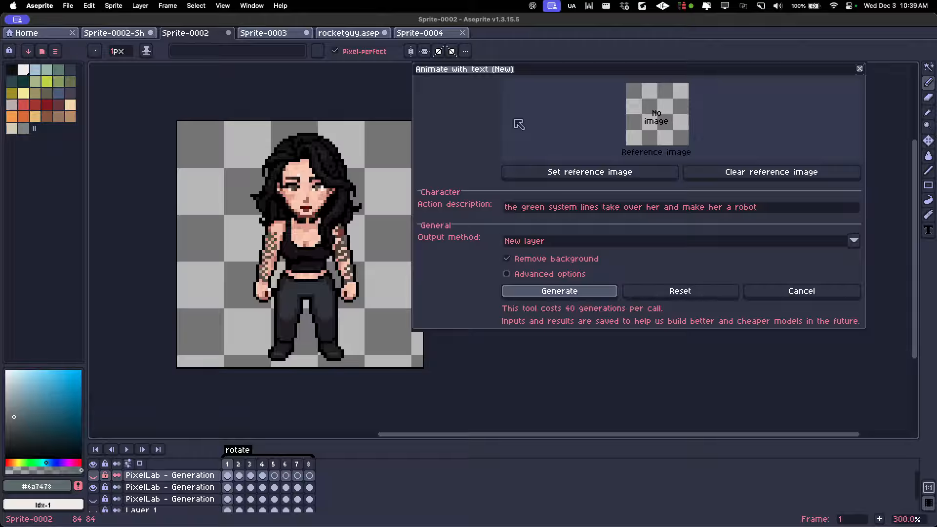
Set the black-haired woman as the reference image and enter "walking" as the action description.
{"action": "left_click", "coordinate": [552, 176]}
{"action": "left_click", "coordinate": [795, 209]}
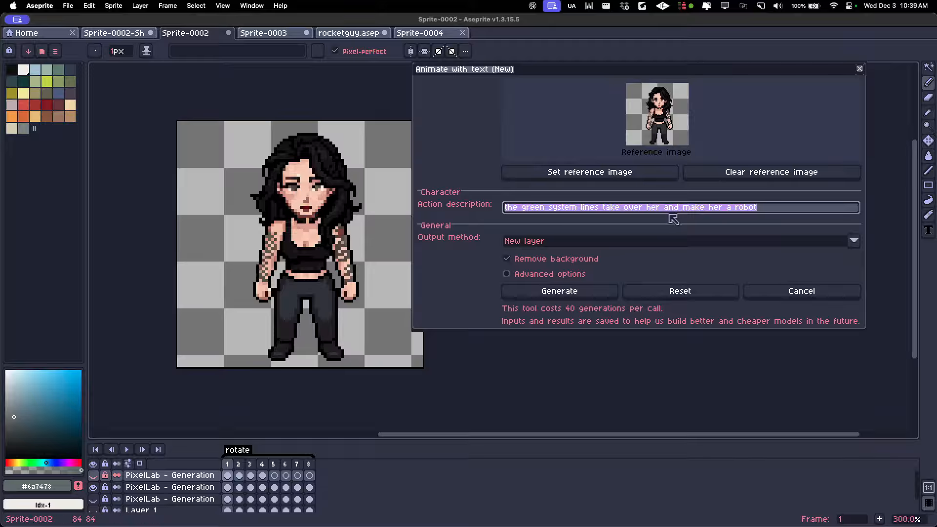
{"action": "key", "text": "BackSpace"}
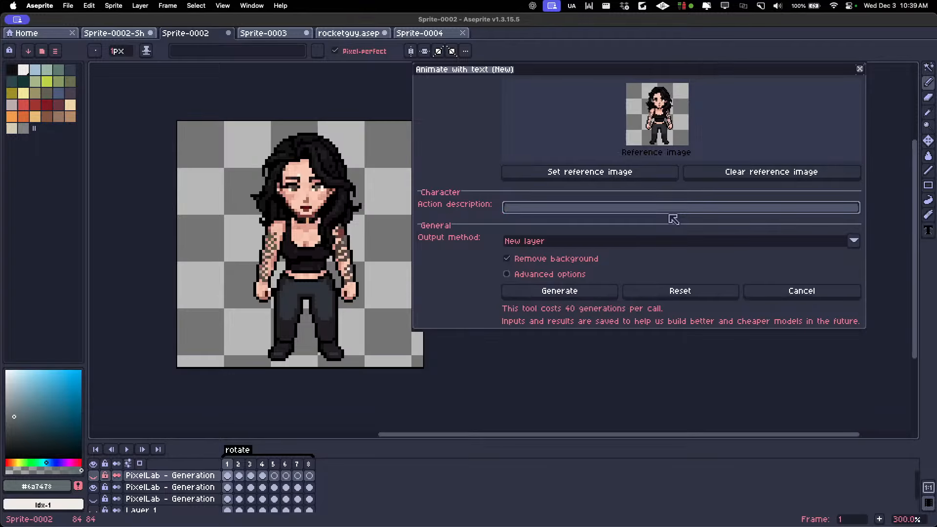
{"action": "type", "text": "walking"}
{"action": "left_click", "coordinate": [612, 177]}
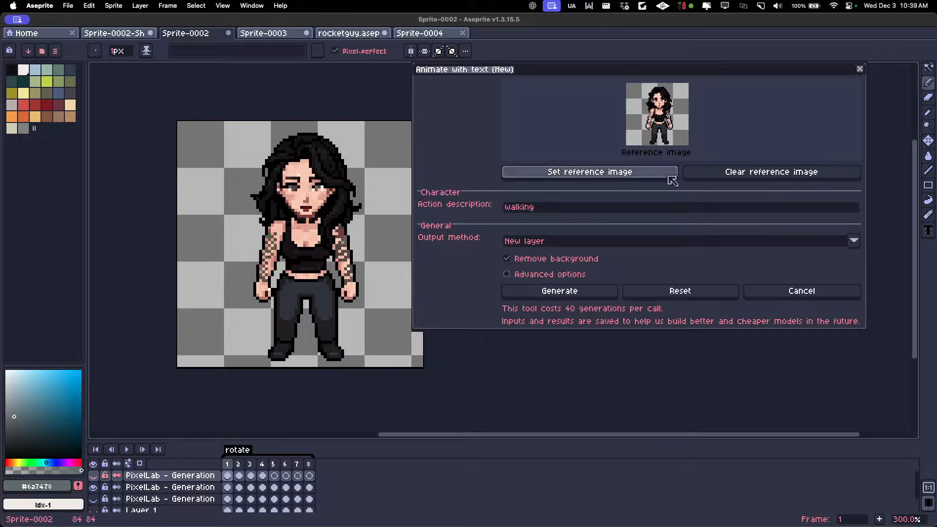
Start the animation generation and pad the canvas to 128x128.
{"action": "left_click", "coordinate": [545, 295]}
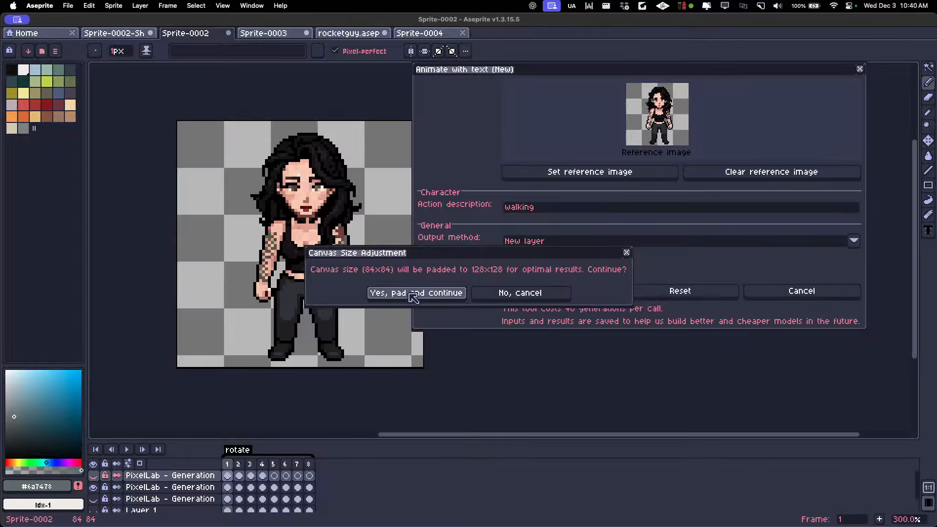
{"action": "left_click", "coordinate": [502, 295]}
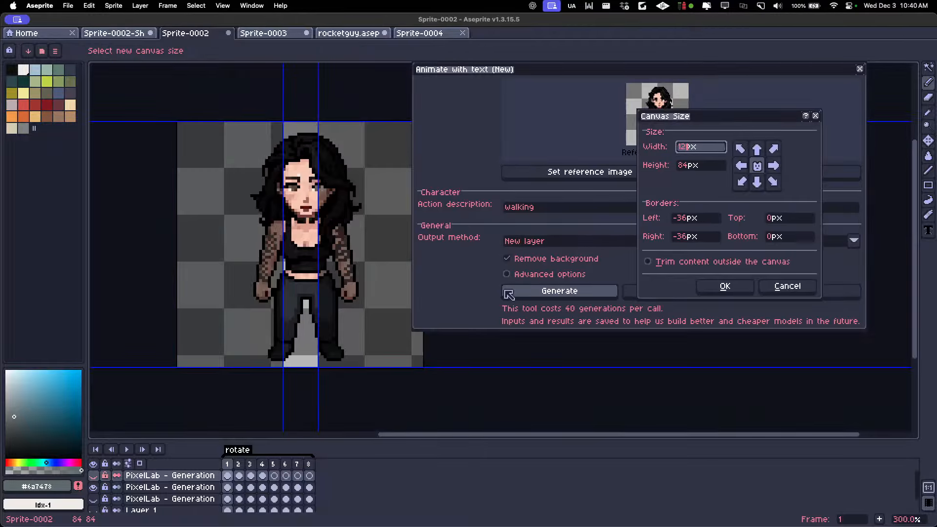
{"action": "key", "text": "Return"}
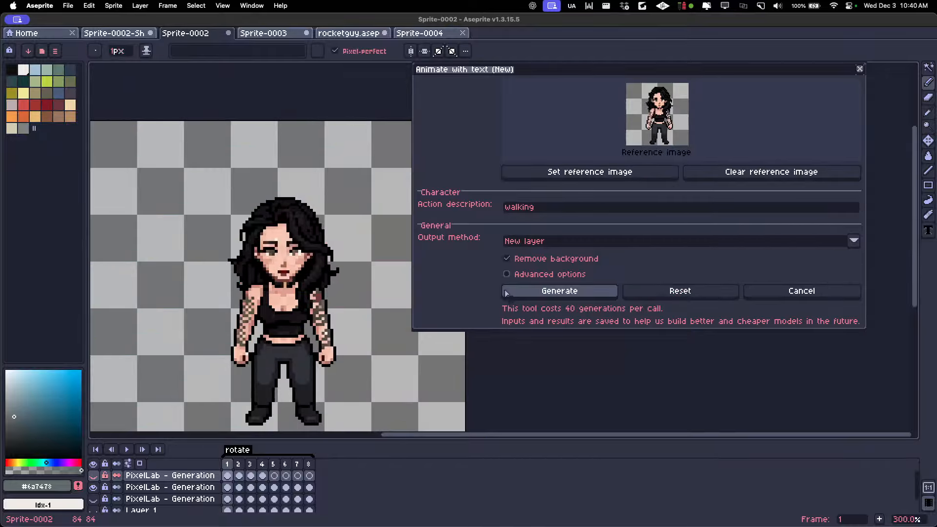
Set the reference image again from the padded canvas and generate the walking animation on a new layer.
{"action": "left_click", "coordinate": [583, 180]}
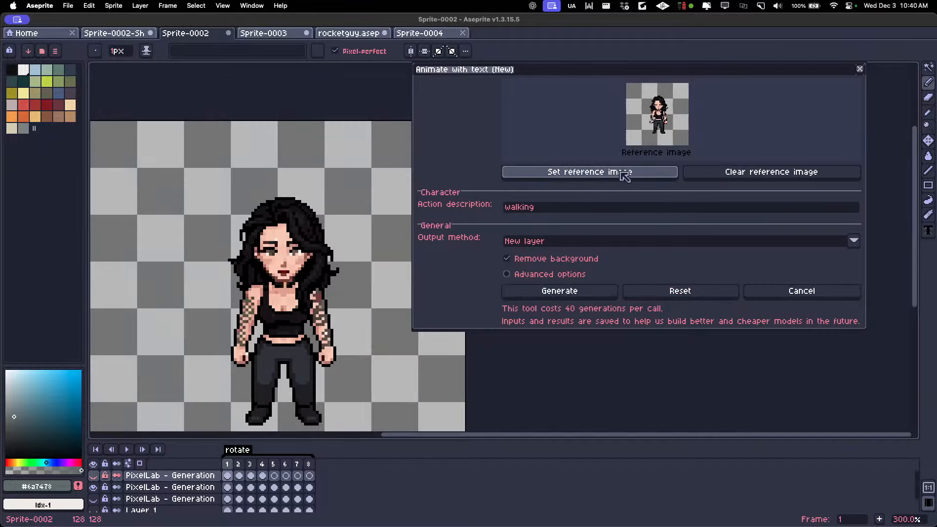
{"action": "scroll", "coordinate": [324, 150], "scroll_direction": "down", "scroll_amount": 1}
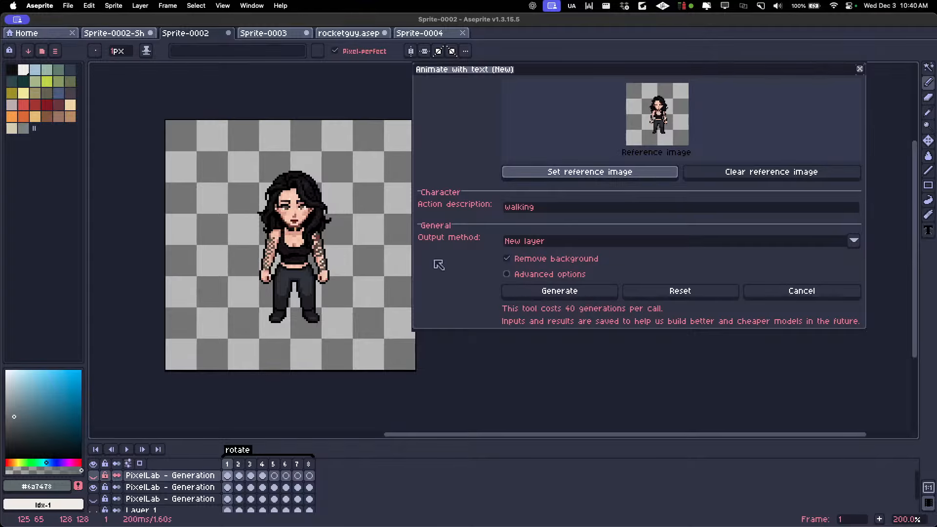
{"action": "left_click", "coordinate": [709, 168]}
{"action": "left_click", "coordinate": [661, 170]}
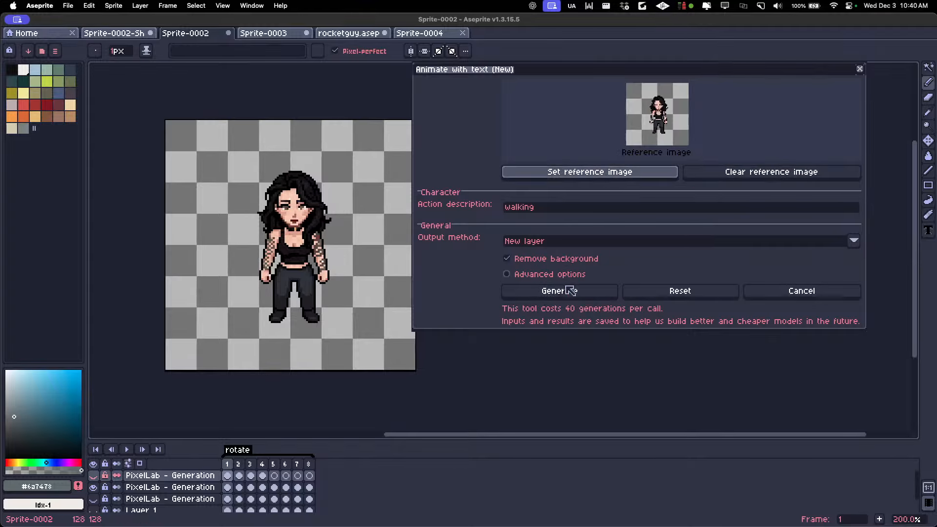
{"action": "left_click", "coordinate": [553, 294]}
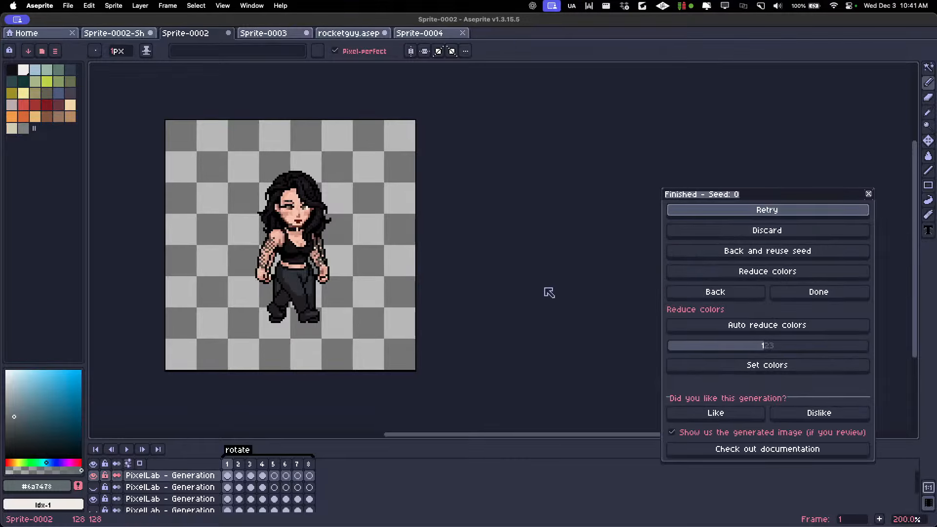
Hide the black-haired source layer, look through the generated walking frames and delete the walking layer.
{"action": "left_click", "coordinate": [93, 499]}
{"action": "key", "text": "Right"}
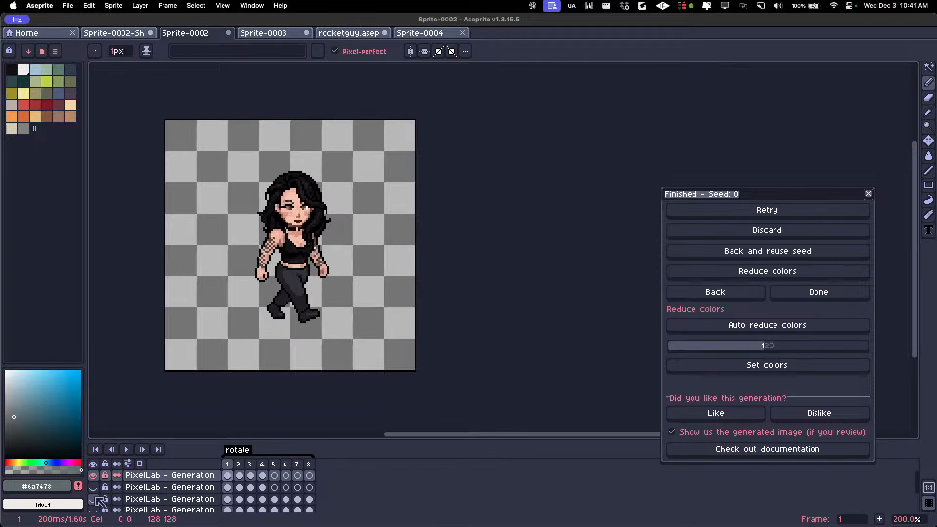
{"action": "left_click", "coordinate": [193, 475]}
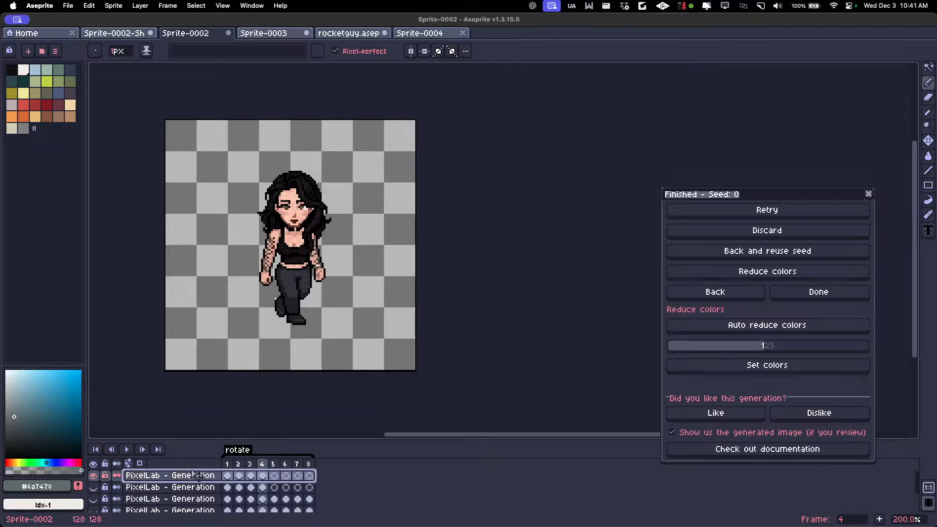
{"action": "key", "text": "Delete"}
Show the black-haired source layer again and go back to the Animate with text settings.
{"action": "left_click", "coordinate": [93, 475]}
{"action": "left_click", "coordinate": [94, 476]}
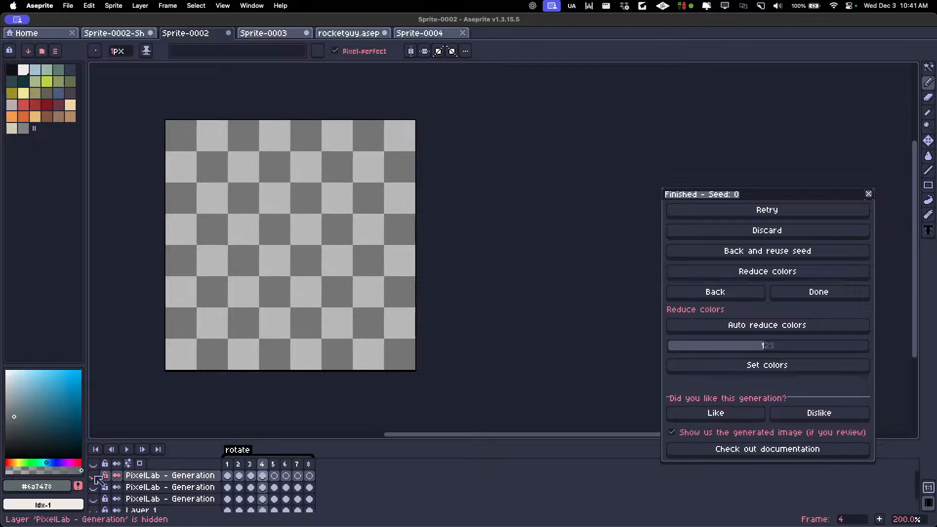
{"action": "left_click", "coordinate": [93, 487]}
{"action": "key", "text": "Return"}
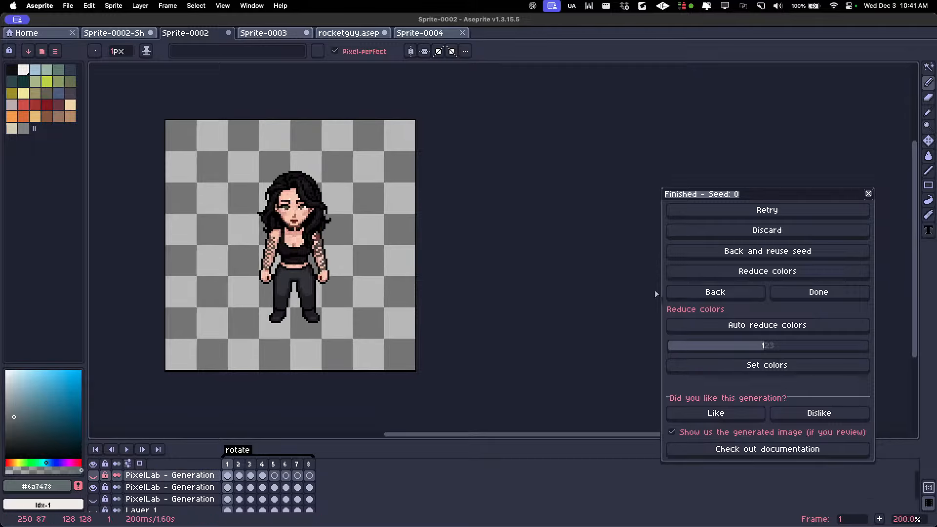
{"action": "left_click", "coordinate": [716, 291]}
{"action": "left_click", "coordinate": [570, 213]}
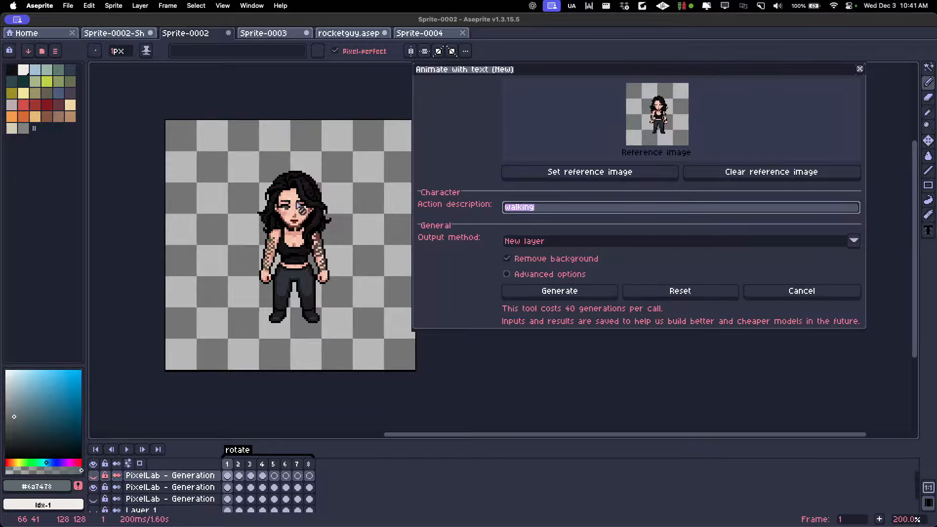
{"action": "type", "text": "she waves "}
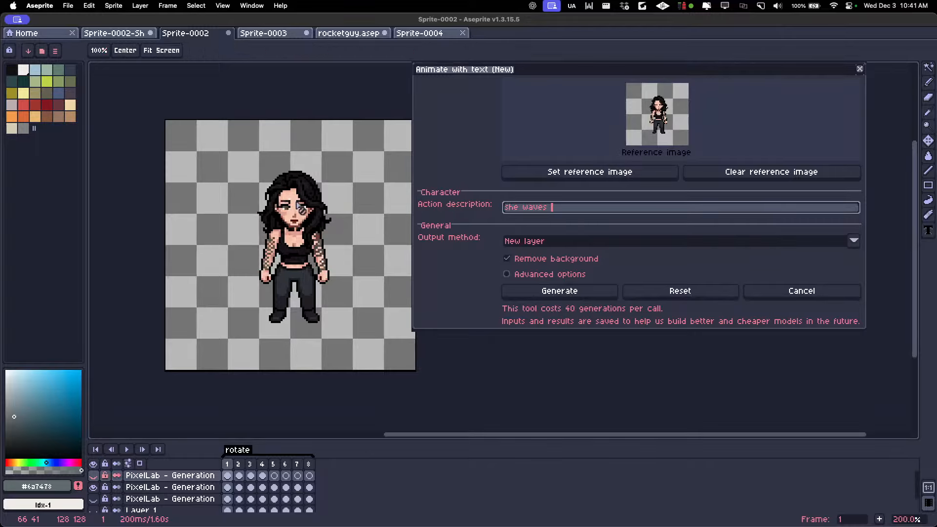
{"action": "type", "text": "to the camera and"}
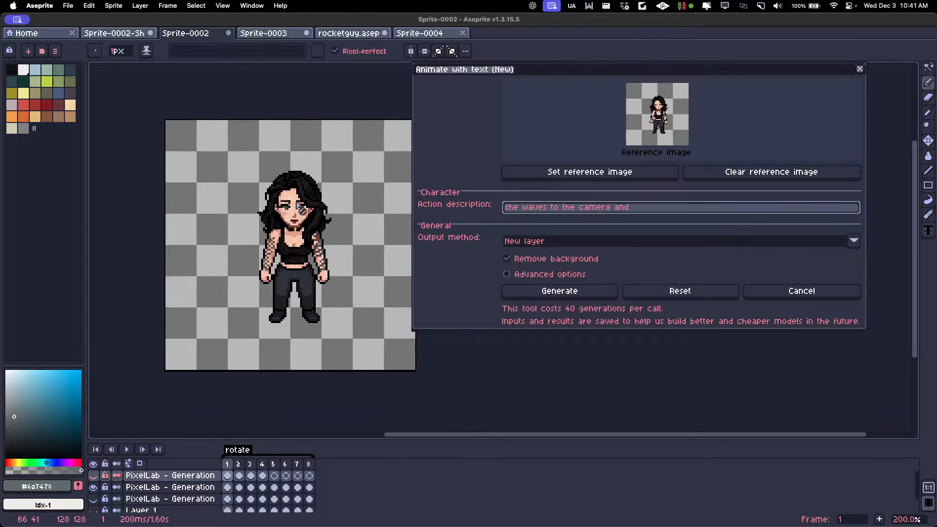
Replace the action description with "she jumps" and generate the animation.
{"action": "key", "text": "super+a"}
{"action": "type", "text": "she "}
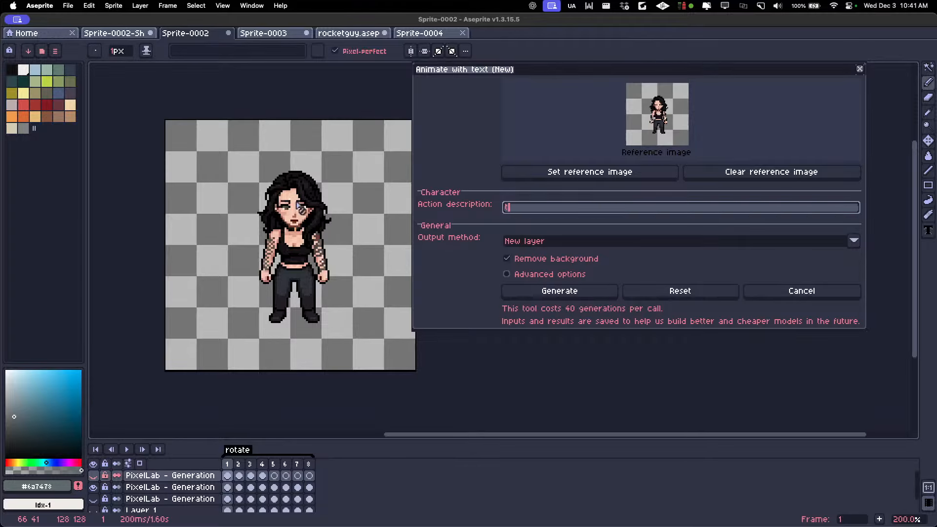
{"action": "type", "text": "jumps"}
{"action": "left_click", "coordinate": [541, 295]}
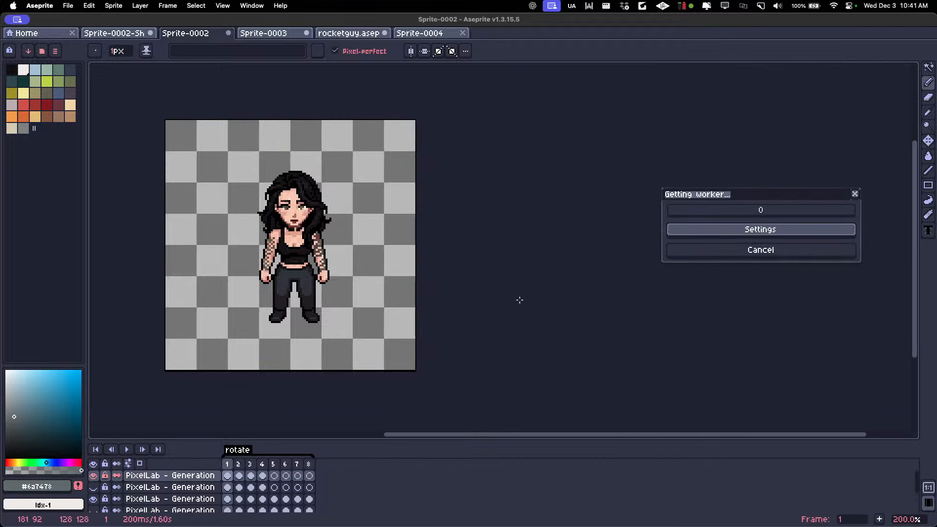
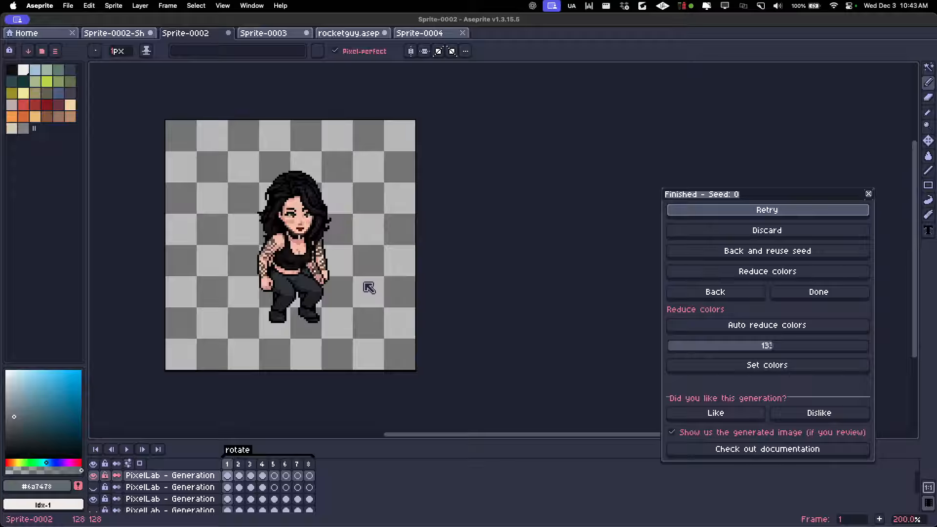
Hide the black-haired source layer so only the generated jump layer is displayed.
{"action": "key", "text": "Down"}
{"action": "key", "text": "Right"}
{"action": "key", "text": "Right"}
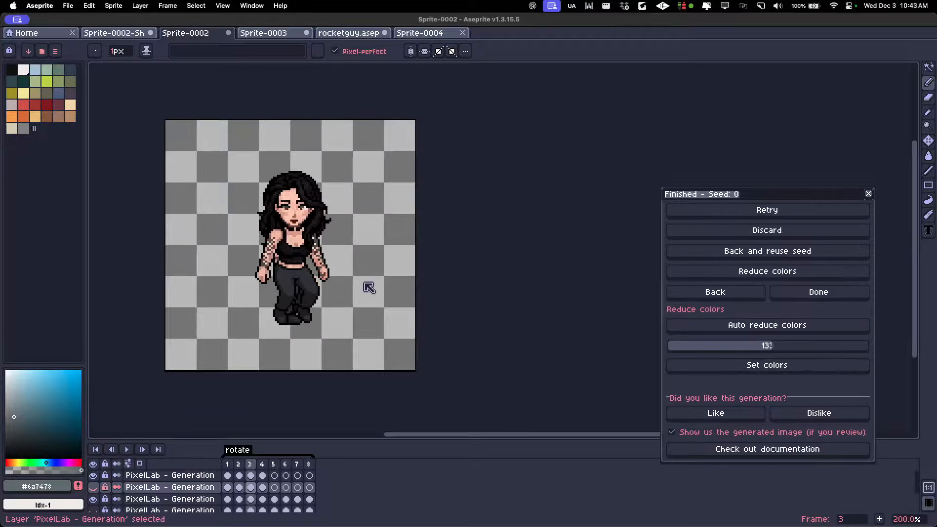
{"action": "left_click", "coordinate": [94, 498]}
Step back and forth through the generated jump frames from frame 1 onward to examine the motion.
{"action": "key", "text": "Left"}
{"action": "key", "text": "Left"}
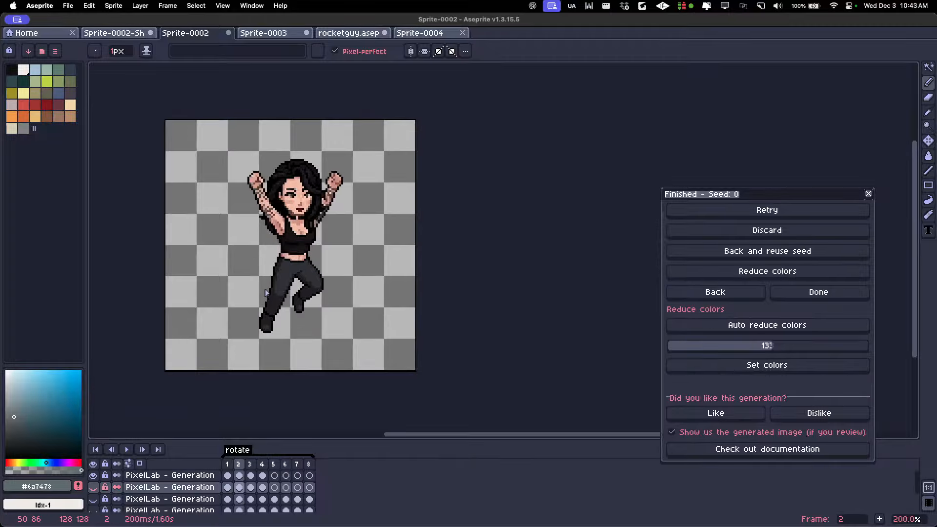
{"action": "key", "text": "Right"}
{"action": "key", "text": "Right"}
{"action": "key", "text": "Right"}
{"action": "left_click", "coordinate": [228, 464]}
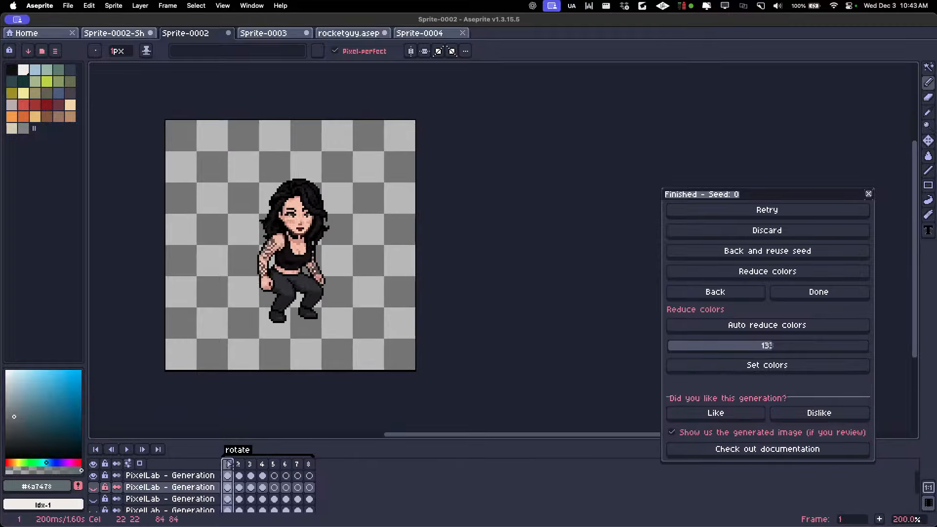
{"action": "key", "text": "Return"}
{"action": "key", "text": "Down"}
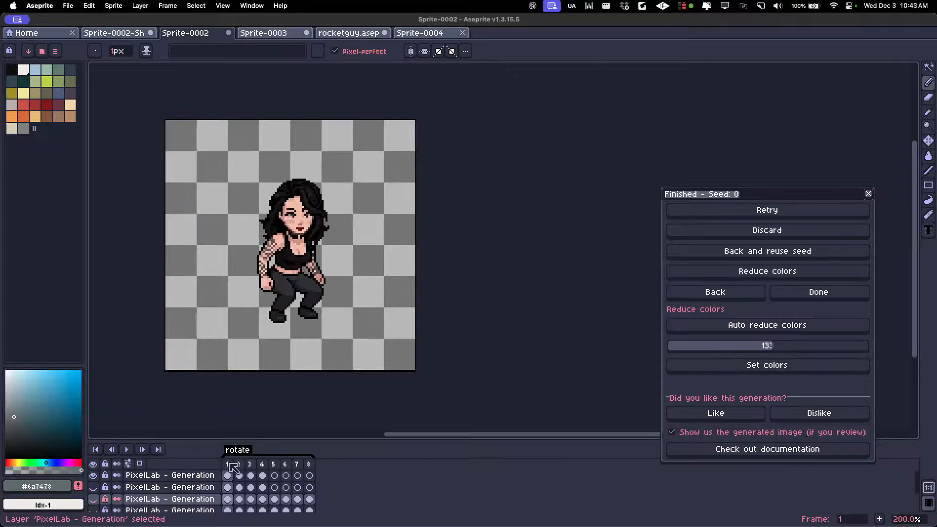
{"action": "key", "text": "Return"}
{"action": "key", "text": "Left"}
{"action": "key", "text": "Left"}
{"action": "key", "text": "Right"}
{"action": "key", "text": "Right"}
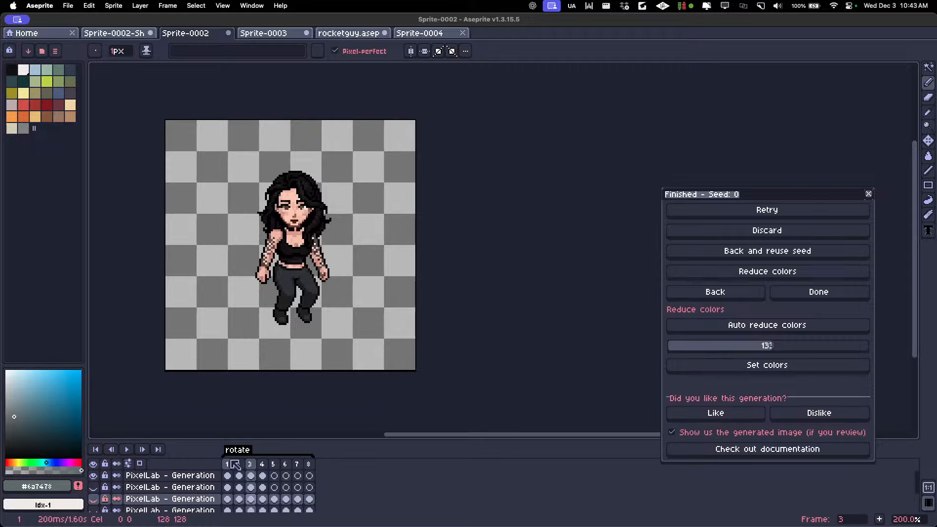
{"action": "key", "text": "Left"}
{"action": "key", "text": "Left"}
{"action": "key", "text": "Right"}
{"action": "key", "text": "Right"}
{"action": "key", "text": "Right"}
{"action": "key", "text": "Left"}
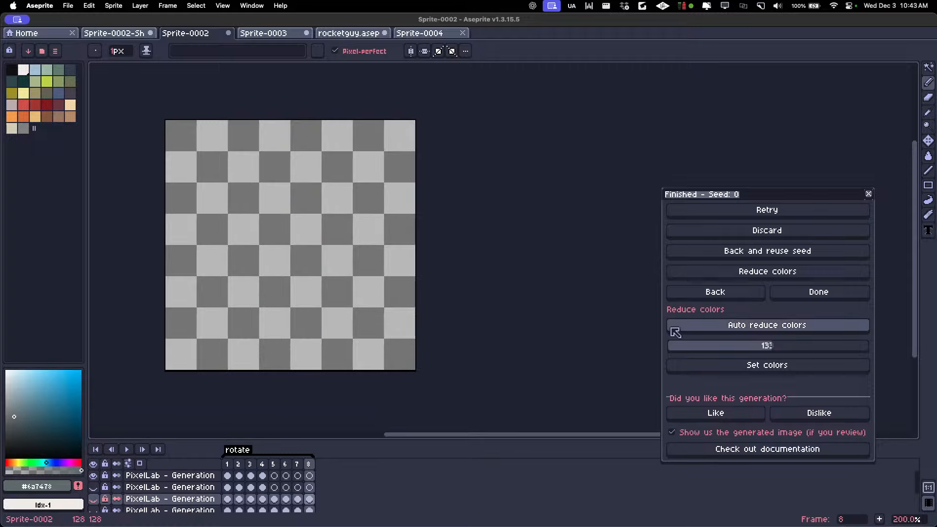
Leave the jump generation result, cancel Animate with text and open the Edit images (new) tool.
{"action": "left_click", "coordinate": [698, 293]}
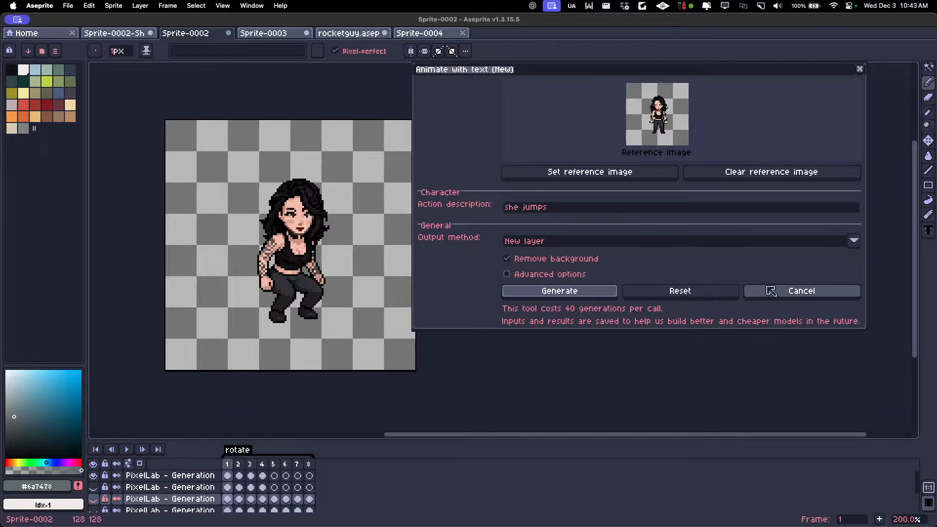
{"action": "left_click", "coordinate": [802, 291]}
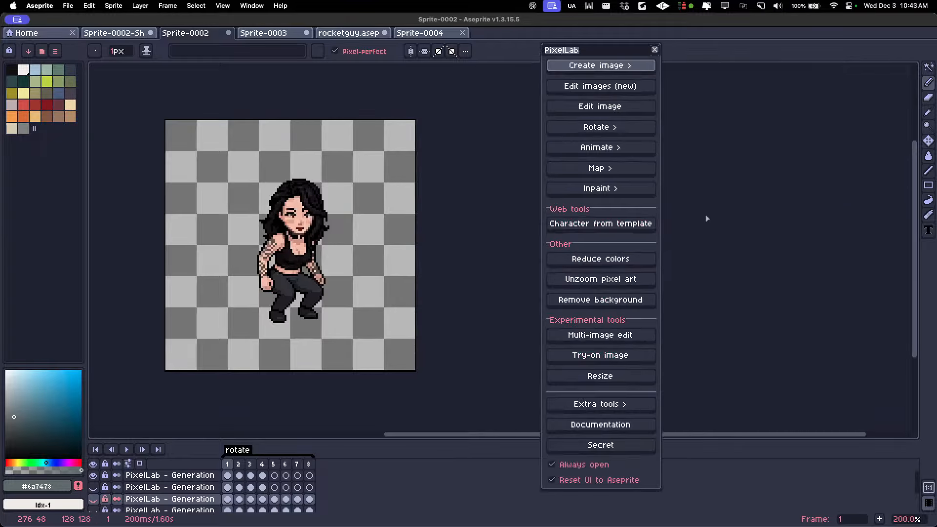
{"action": "left_click", "coordinate": [612, 87]}
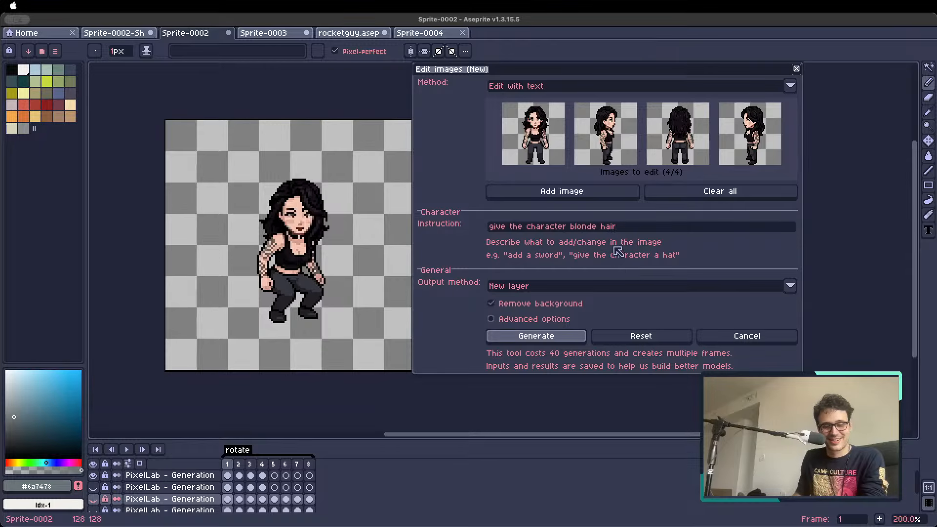
Clear the images to edit and add the four jump frames, starting from frame 1.
{"action": "left_click_drag", "start_coordinate": [616, 227], "coordinate": [431, 226]}
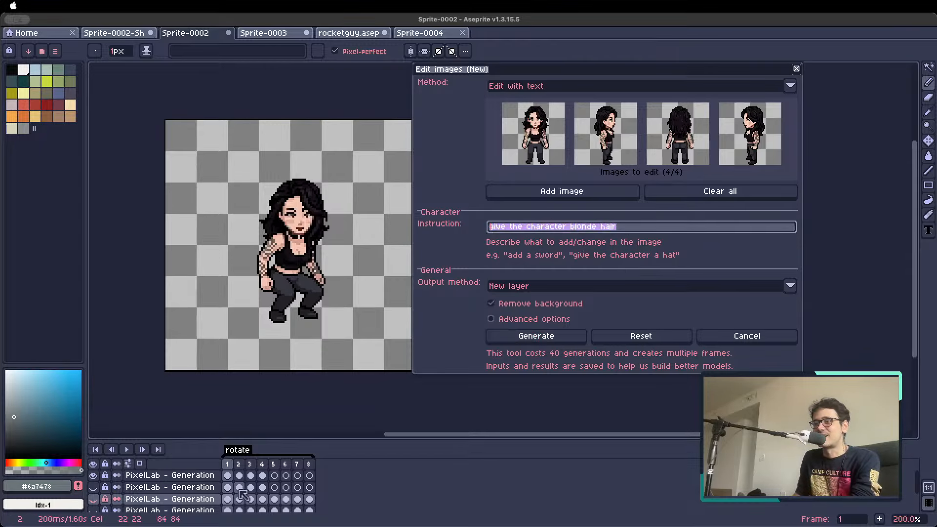
{"action": "left_click", "coordinate": [239, 463]}
{"action": "left_click", "coordinate": [227, 464]}
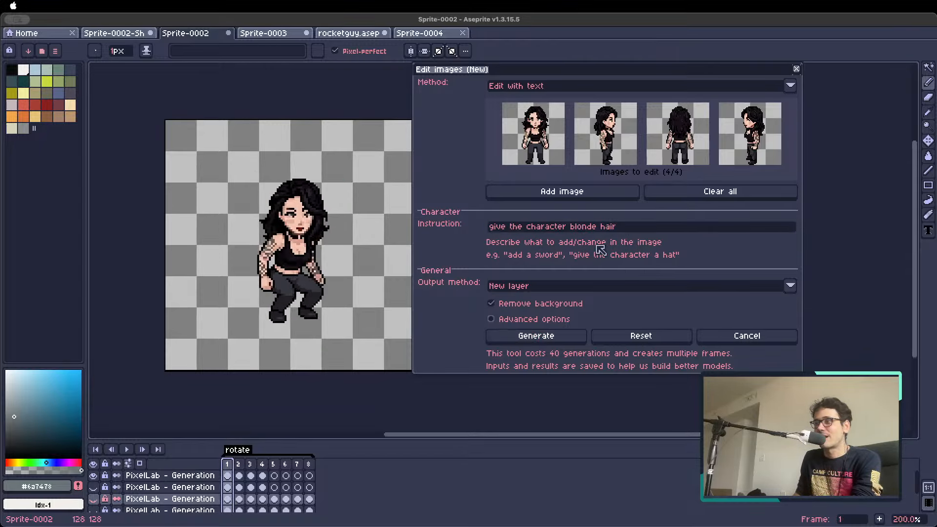
{"action": "left_click", "coordinate": [645, 227]}
{"action": "left_click", "coordinate": [703, 192]}
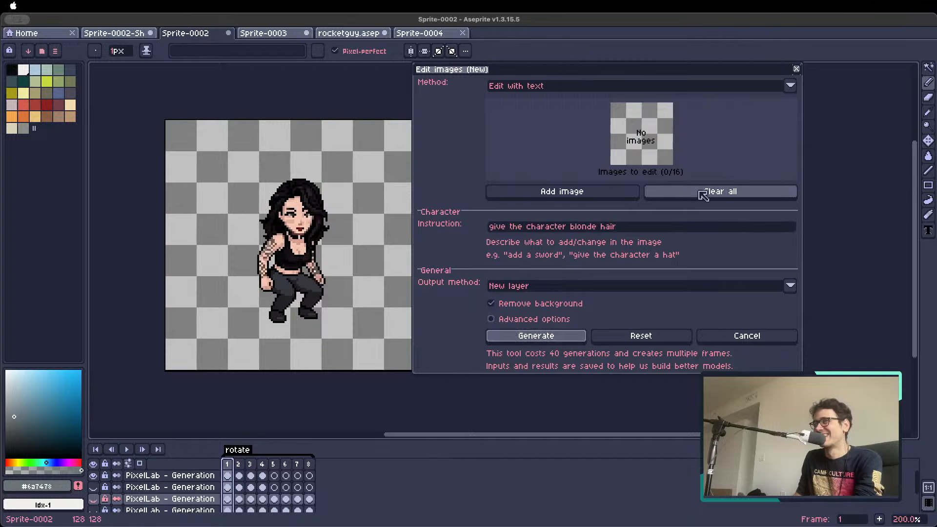
{"action": "left_click", "coordinate": [572, 193]}
{"action": "key", "text": "Right"}
{"action": "left_click", "coordinate": [586, 193]}
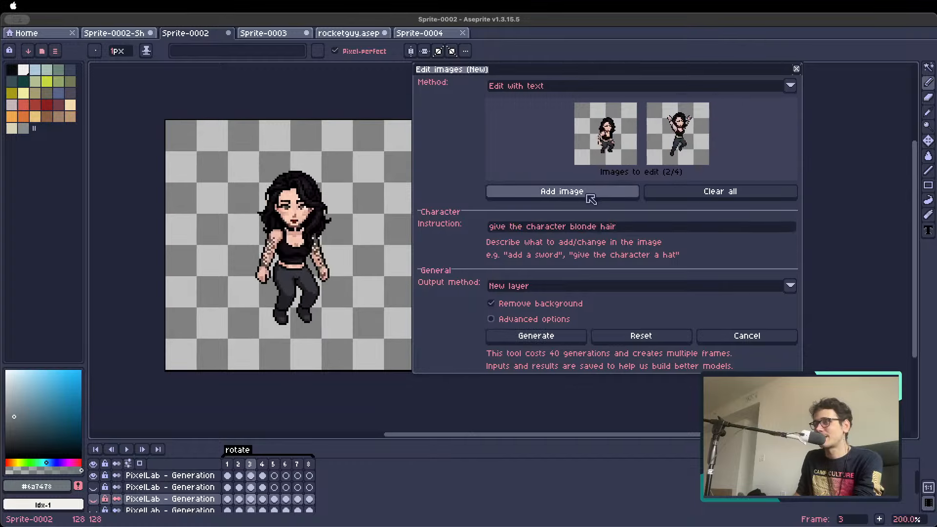
{"action": "left_click", "coordinate": [588, 195]}
{"action": "left_click", "coordinate": [588, 195]}
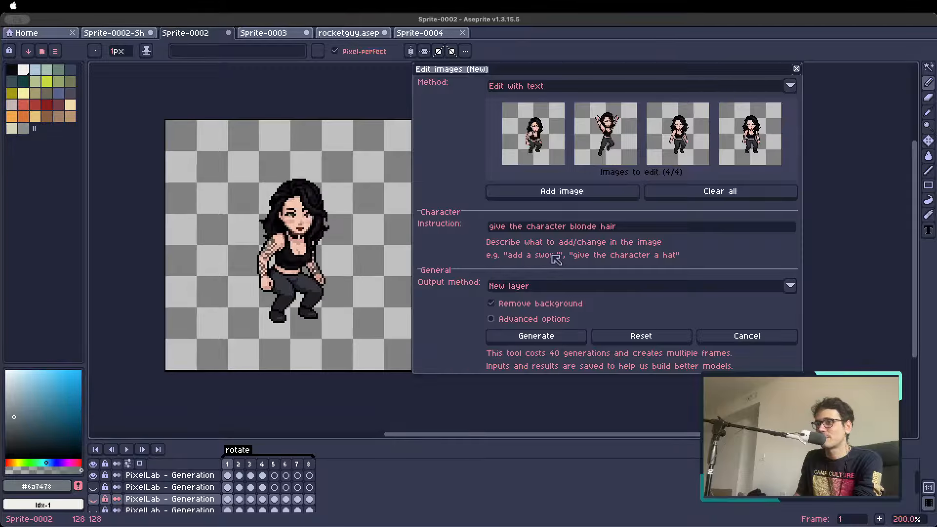
Replace the edit instruction with "give her a superhero outfit" and generate the edited jump frames.
{"action": "left_click", "coordinate": [662, 225]}
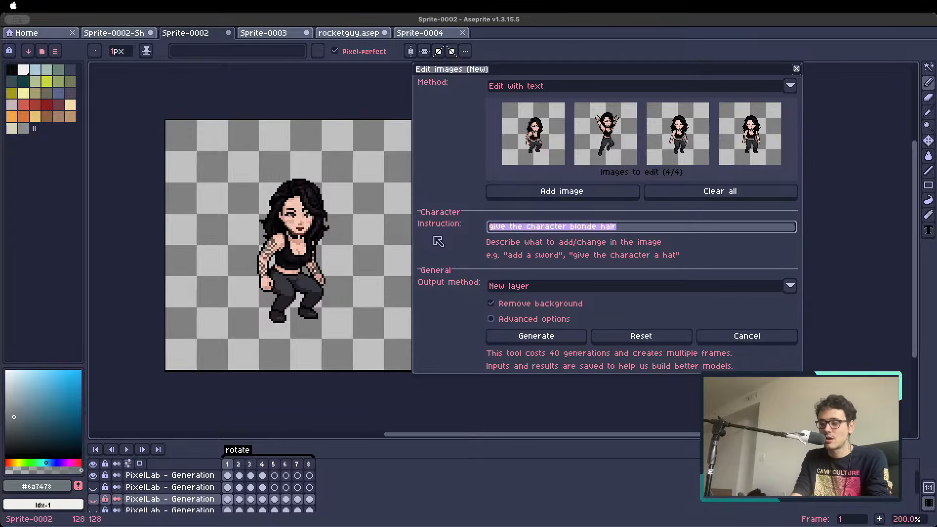
{"action": "key", "text": "BackSpace"}
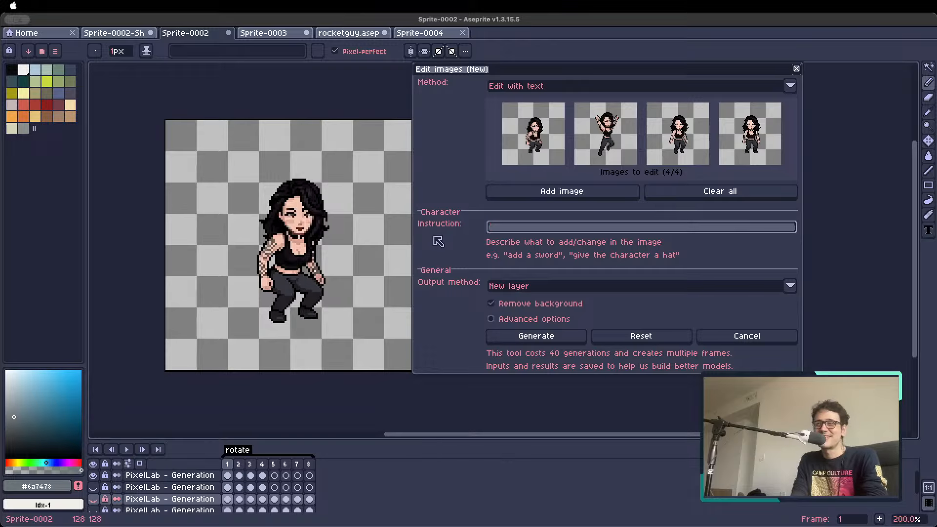
{"action": "type", "text": "give her a "}
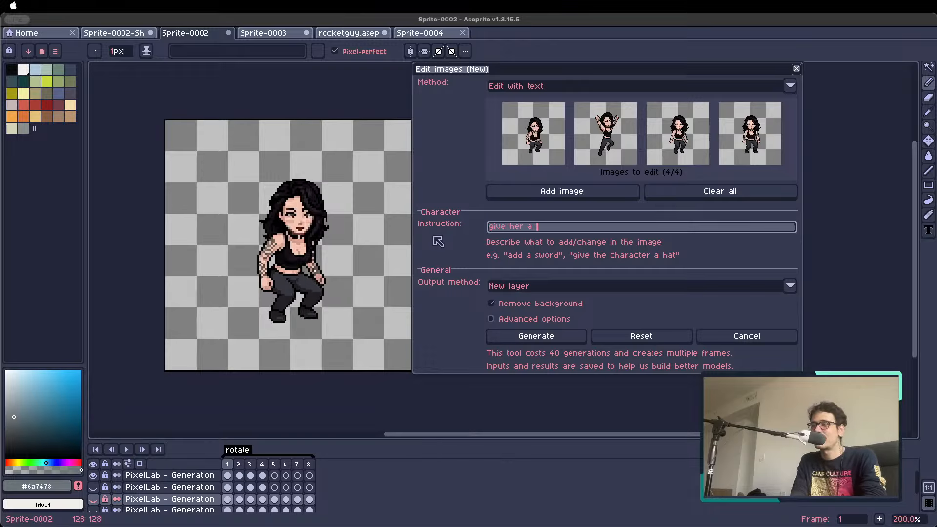
{"action": "type", "text": "super"}
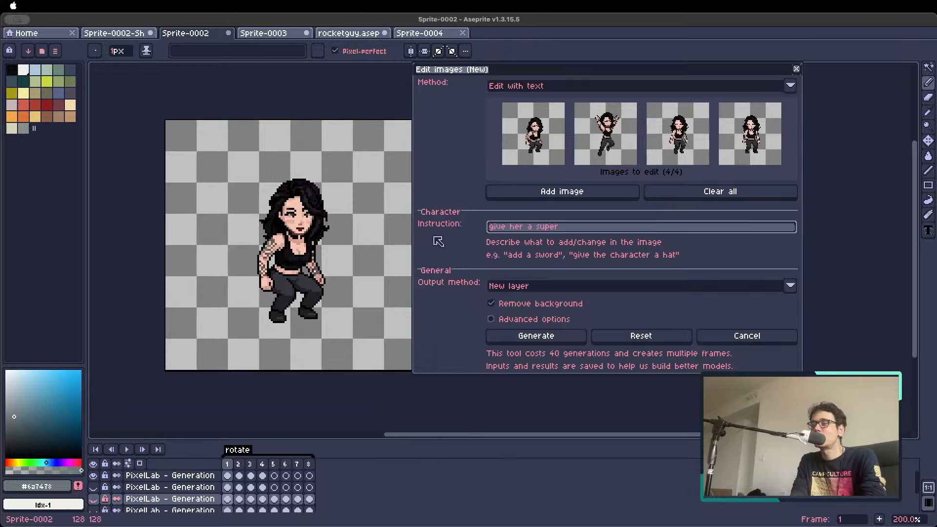
{"action": "type", "text": "hero outf"}
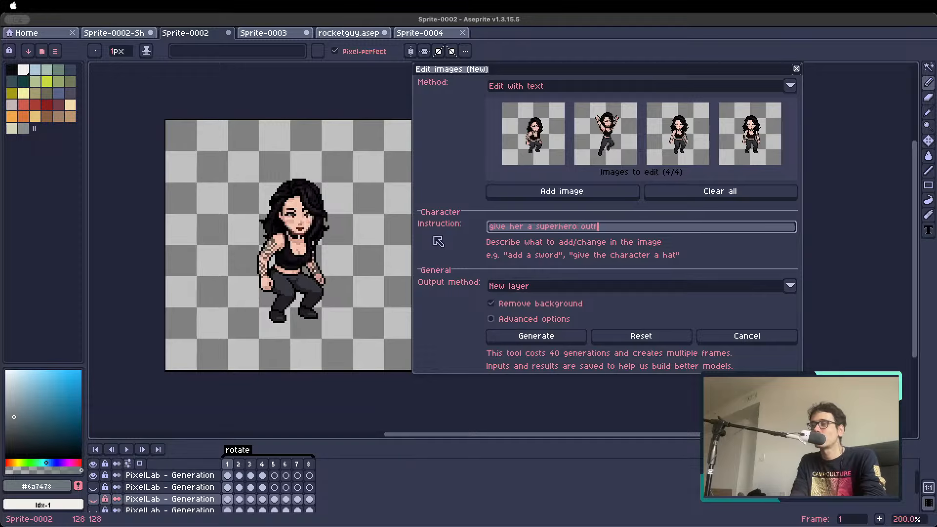
{"action": "type", "text": "it"}
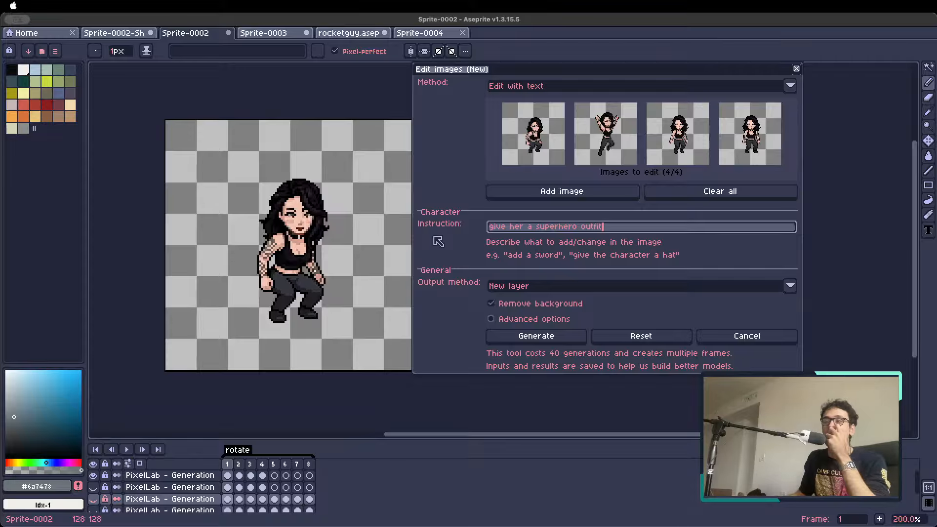
{"action": "left_click", "coordinate": [521, 336]}
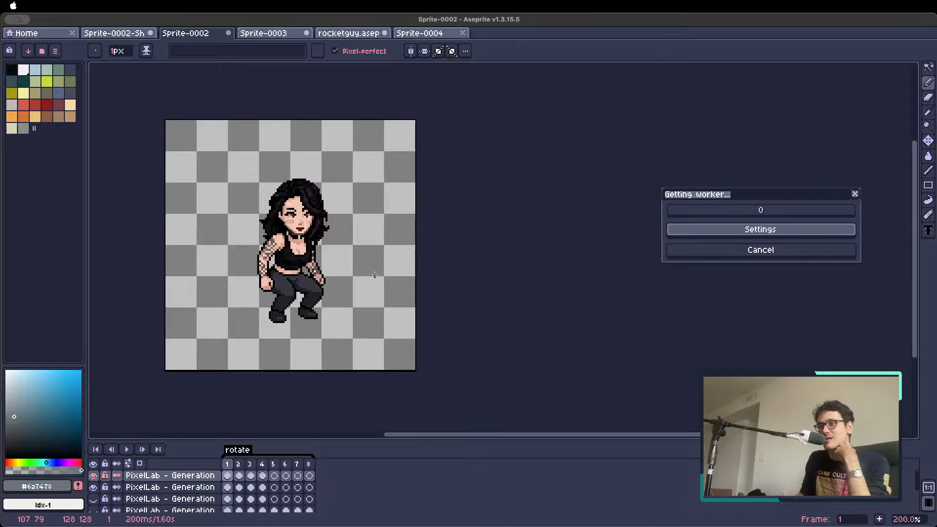
Hide the source jump layer and step back and forth through the generated superhero frames to examine the motion.
{"action": "scroll", "coordinate": [341, 257], "scroll_direction": "up", "scroll_amount": 1}
{"action": "scroll", "coordinate": [328, 263], "scroll_direction": "down", "scroll_amount": 1}
{"action": "left_click_drag", "start_coordinate": [328, 263], "coordinate": [373, 263]}
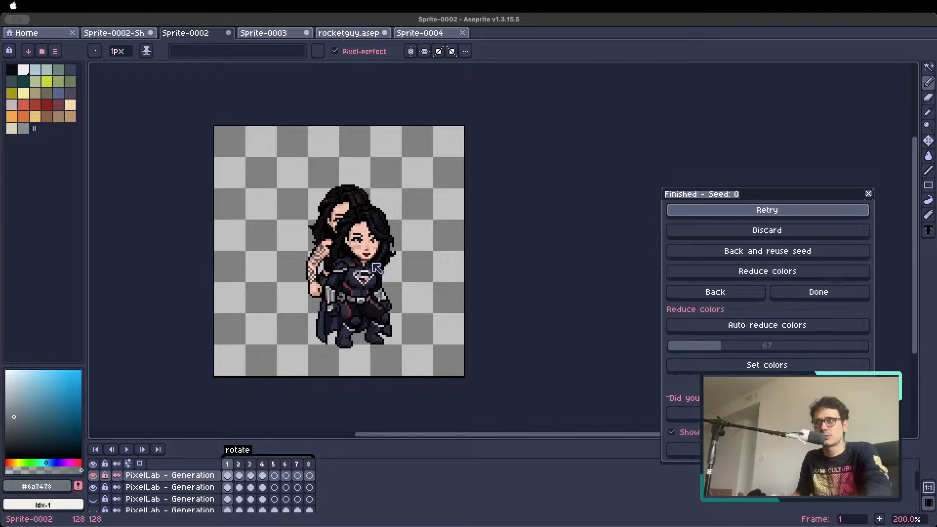
{"action": "left_click", "coordinate": [95, 487]}
{"action": "key", "text": "Right"}
{"action": "key", "text": "Right"}
{"action": "key", "text": "Right"}
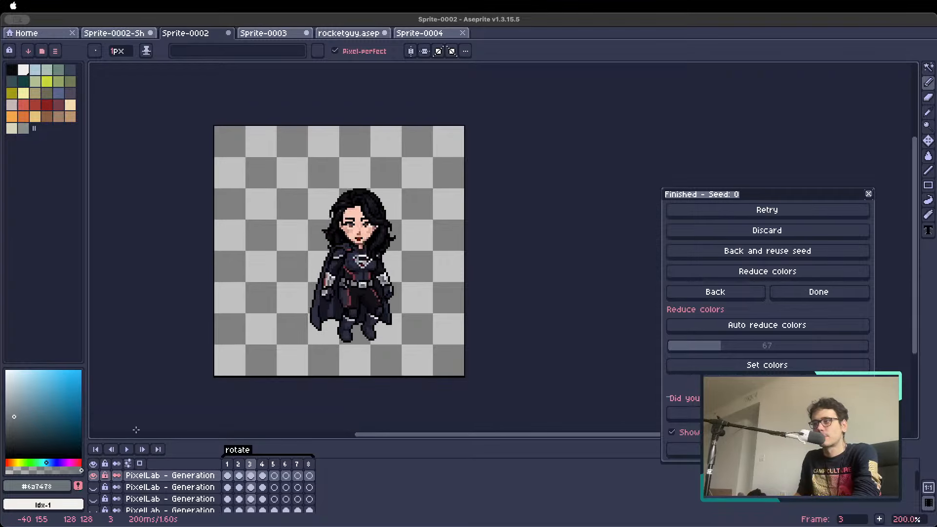
{"action": "key", "text": "Left"}
{"action": "key", "text": "Left"}
{"action": "key", "text": "Left"}
{"action": "key", "text": "Right"}
{"action": "key", "text": "Right"}
{"action": "key", "text": "Right"}
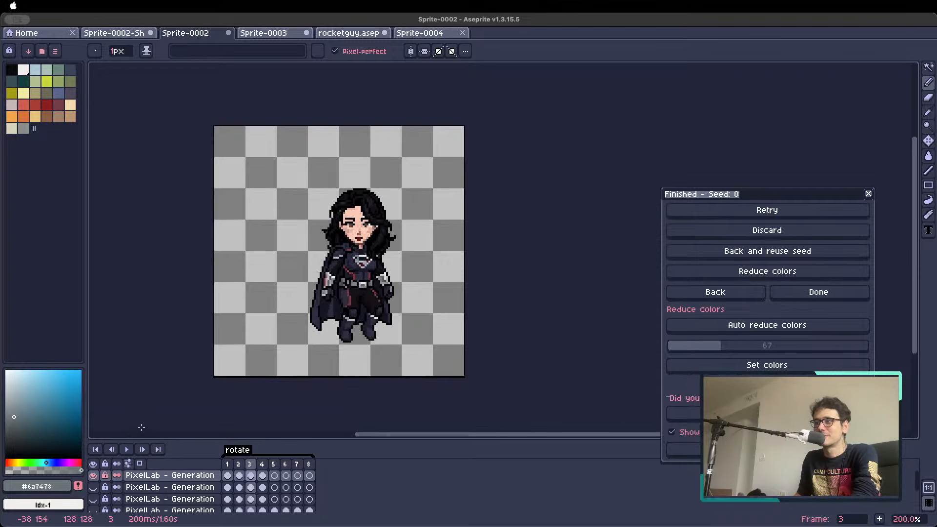
{"action": "key", "text": "Left"}
{"action": "key", "text": "Left"}
{"action": "key", "text": "Left"}
Show the source jump layer again and move the superhero sprite frame by frame to align it over the source poses.
{"action": "left_click", "coordinate": [93, 487]}
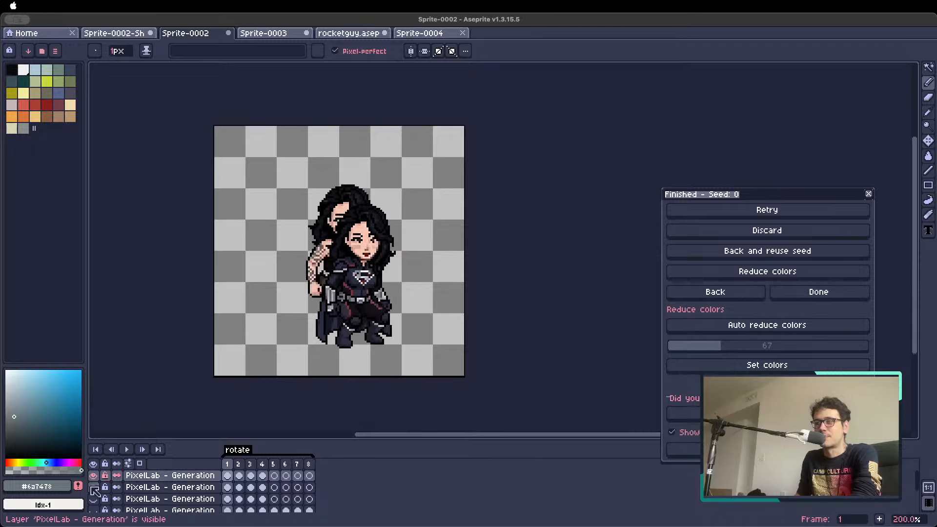
{"action": "left_click", "coordinate": [176, 477]}
{"action": "key", "text": "v"}
{"action": "left_click_drag", "start_coordinate": [348, 322], "coordinate": [330, 302]}
{"action": "key", "text": "Right"}
{"action": "left_click_drag", "start_coordinate": [338, 249], "coordinate": [346, 269]}
{"action": "key", "text": "Right"}
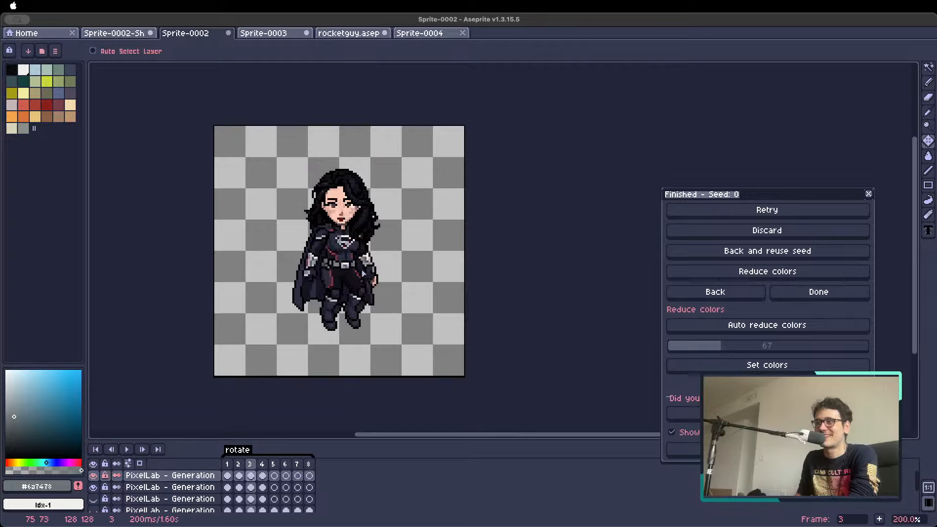
{"action": "left_click_drag", "start_coordinate": [380, 303], "coordinate": [358, 289]}
{"action": "key", "text": "Right"}
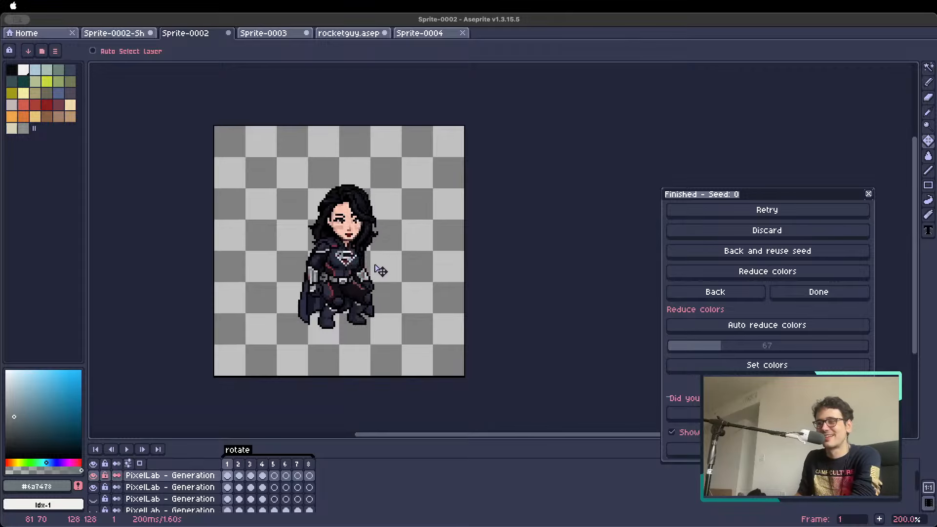
Play the animation to examine the aligned superhero jump.
{"action": "key", "text": "Return"}
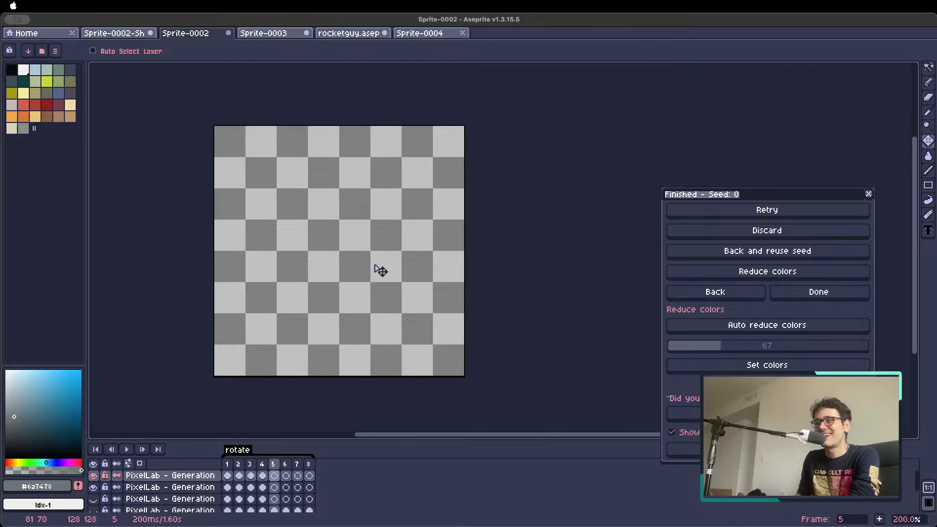
{"action": "key", "text": "Return"}
{"action": "key", "text": "Return"}
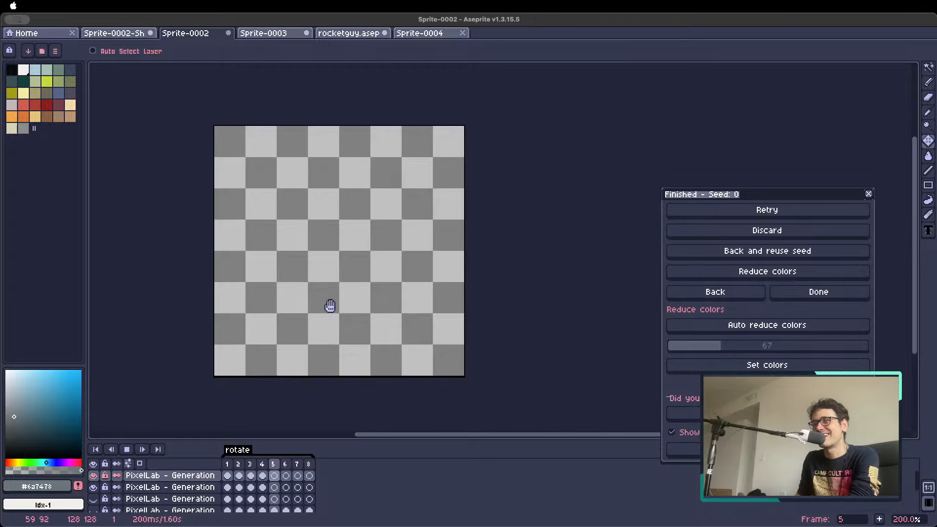
{"action": "key", "text": "Return"}
Shorten the rotate tag to frames 1 to 4 and play the superhero jump with the layers shown again.
{"action": "left_click", "coordinate": [94, 475]}
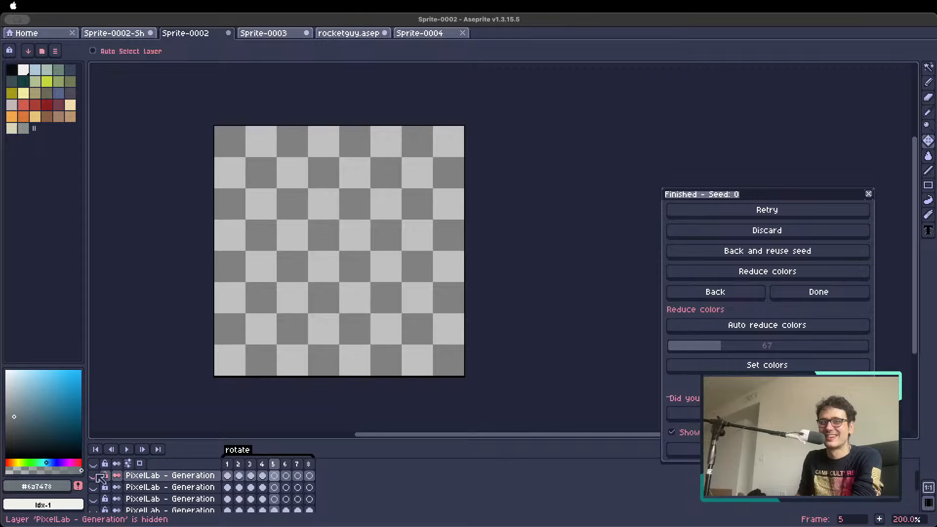
{"action": "key", "text": "Left"}
{"action": "key", "text": "Left"}
{"action": "left_click_drag", "start_coordinate": [314, 458], "coordinate": [288, 459]}
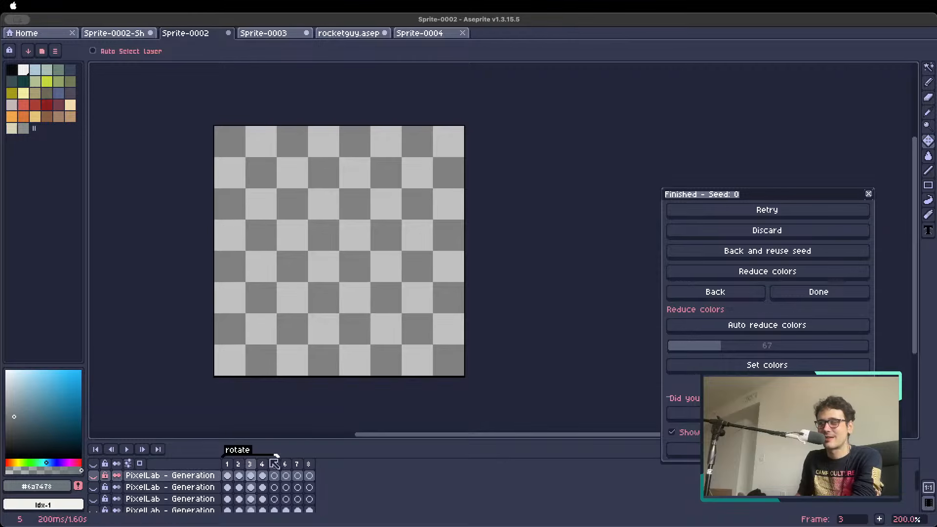
{"action": "left_click", "coordinate": [93, 487]}
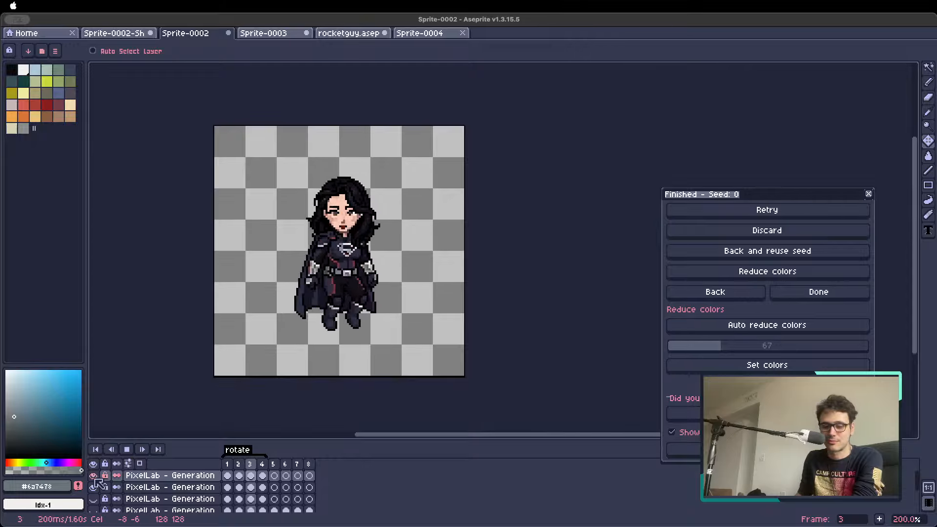
{"action": "left_click", "coordinate": [96, 480]}
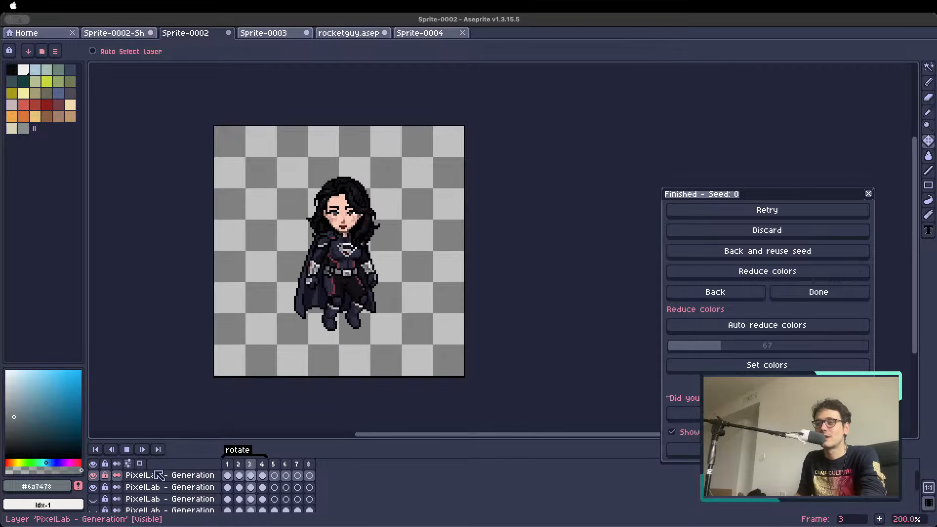
{"action": "key", "text": "Return"}
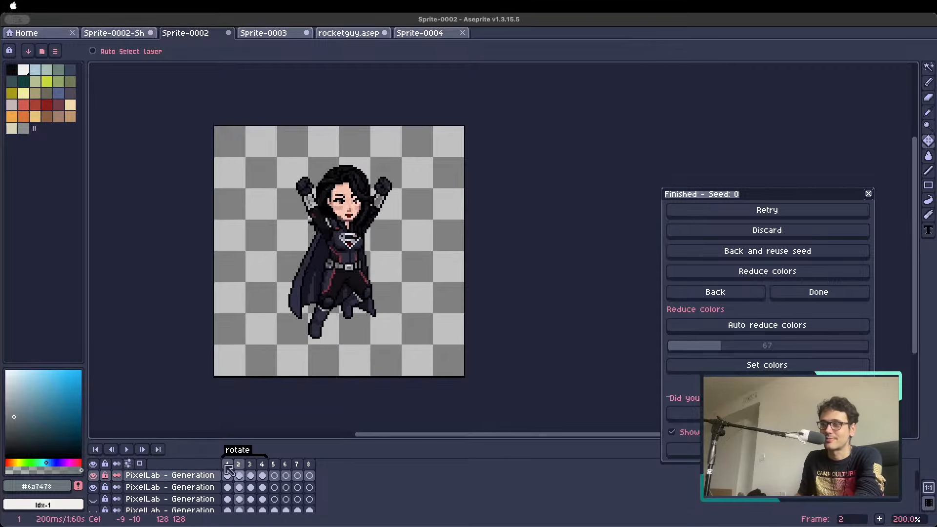
Return to the Edit images (New) settings and switch the method to Edit with reference.
{"action": "left_click", "coordinate": [721, 293]}
{"action": "left_click", "coordinate": [558, 85]}
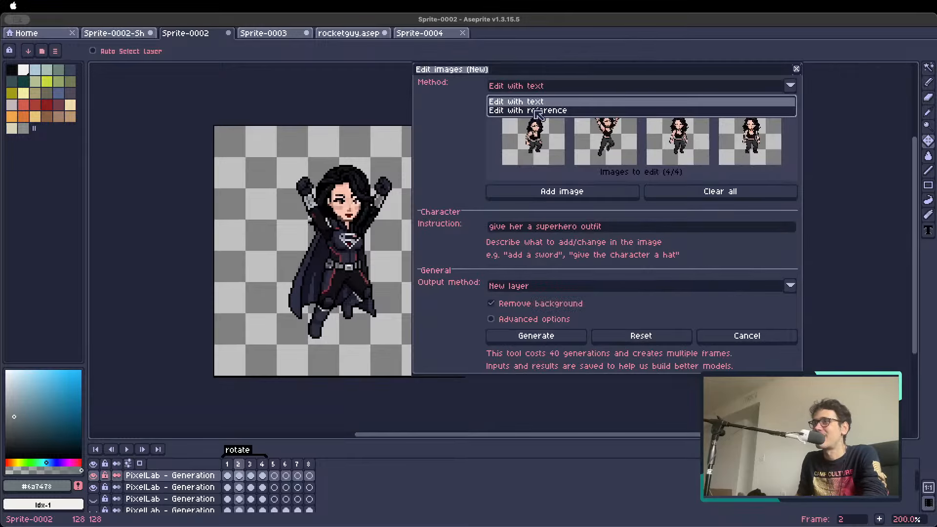
{"action": "left_click", "coordinate": [542, 108]}
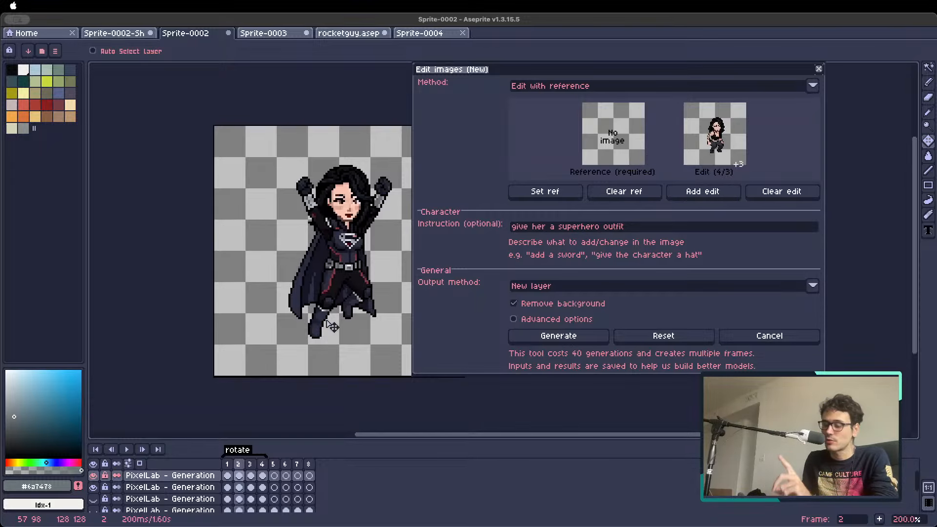
Clear the images to edit and add three superhero jump frames, starting from frame 1.
{"action": "scroll", "coordinate": [347, 219], "scroll_direction": "up", "scroll_amount": 1}
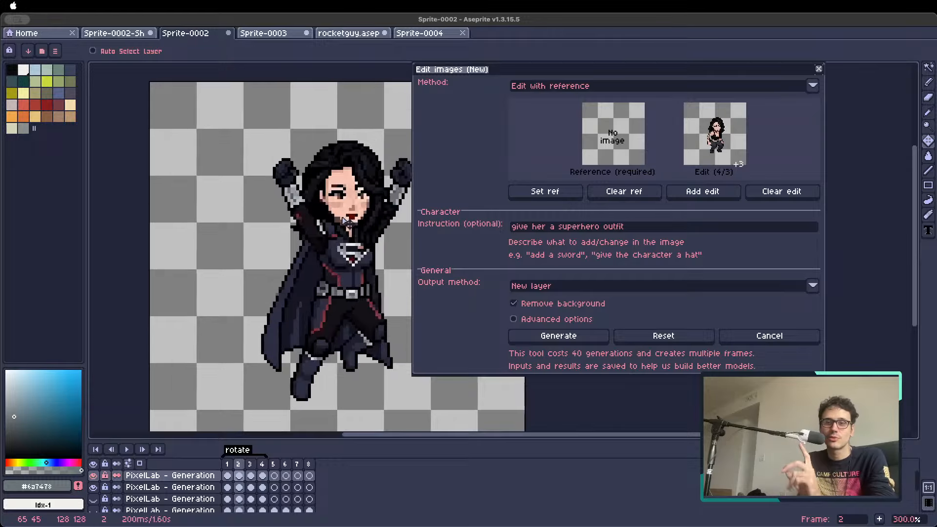
{"action": "scroll", "coordinate": [345, 220], "scroll_direction": "down", "scroll_amount": 1}
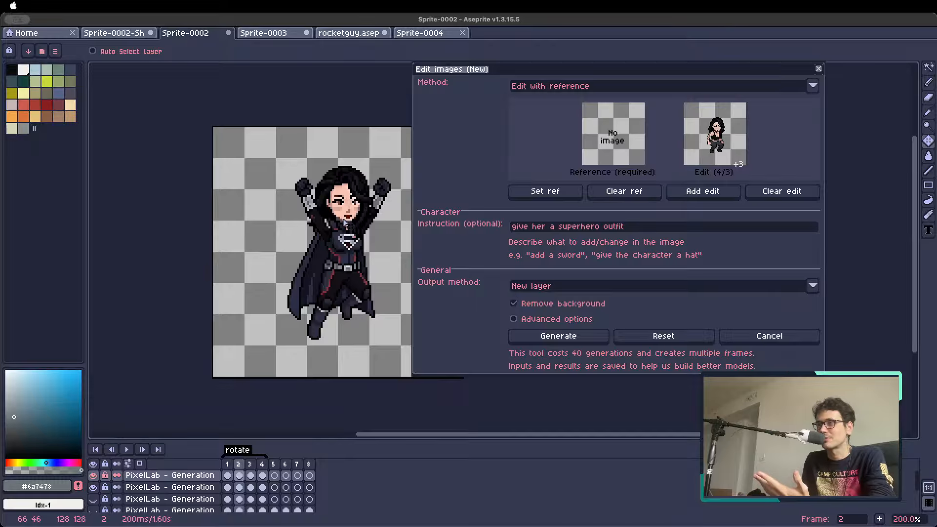
{"action": "scroll", "coordinate": [354, 213], "scroll_direction": "down", "scroll_amount": 1}
{"action": "scroll", "coordinate": [336, 220], "scroll_direction": "up", "scroll_amount": 1}
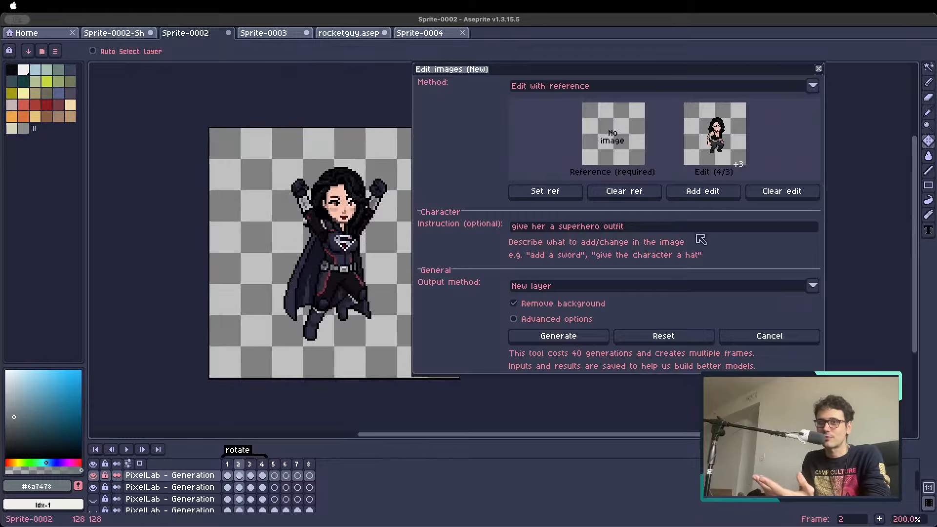
{"action": "left_click", "coordinate": [765, 191]}
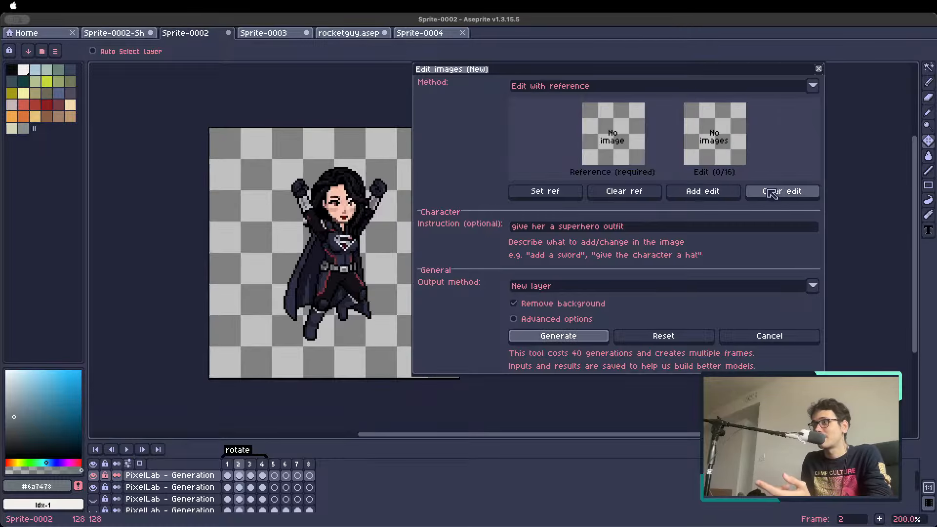
{"action": "left_click", "coordinate": [725, 197]}
{"action": "left_click", "coordinate": [771, 195]}
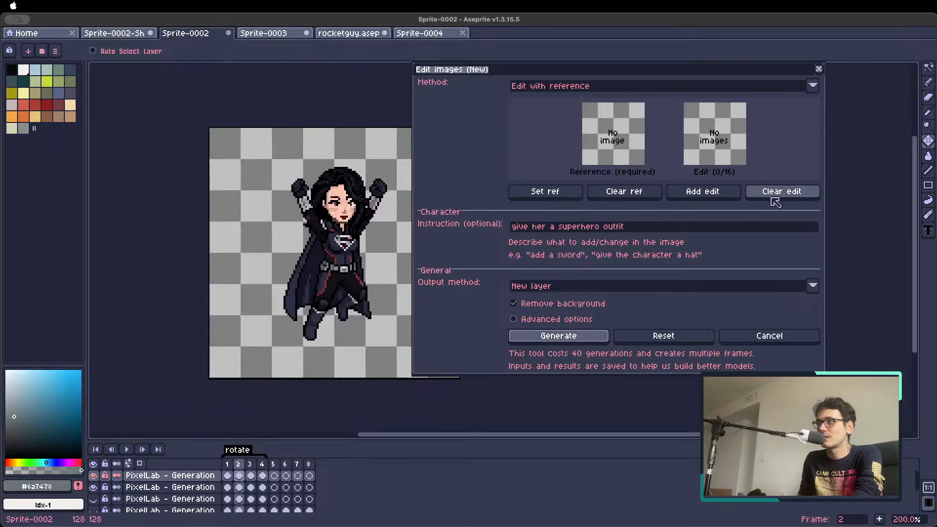
{"action": "key", "text": "Left"}
{"action": "left_click", "coordinate": [710, 194]}
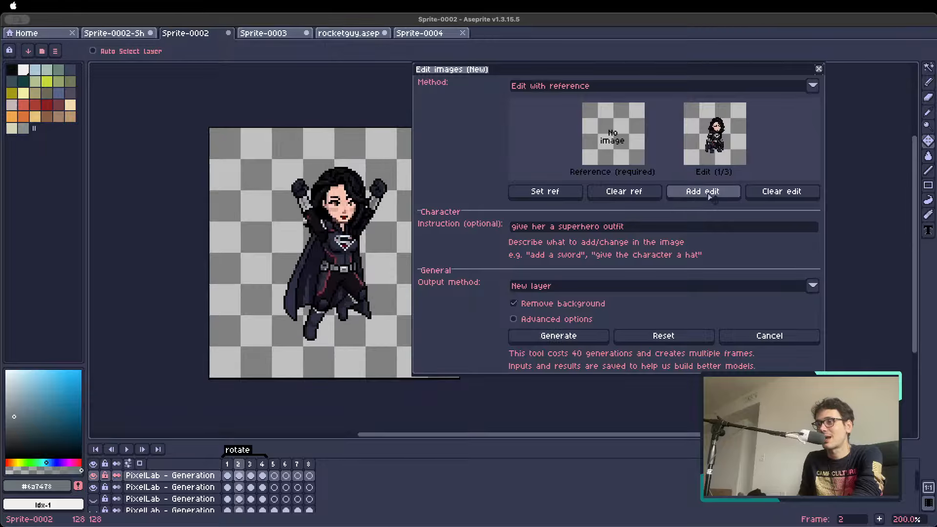
{"action": "key", "text": "Left"}
{"action": "key", "text": "Left"}
{"action": "key", "text": "Left"}
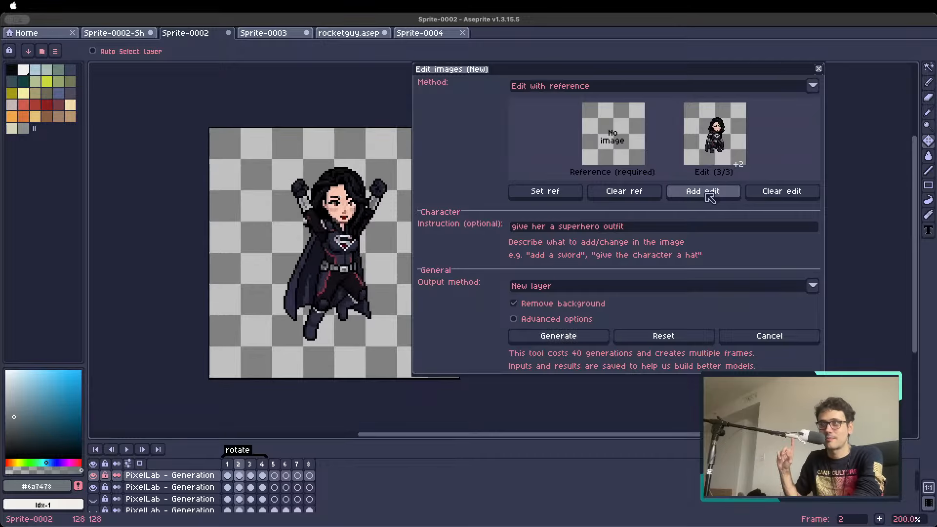
{"action": "key", "text": "Right"}
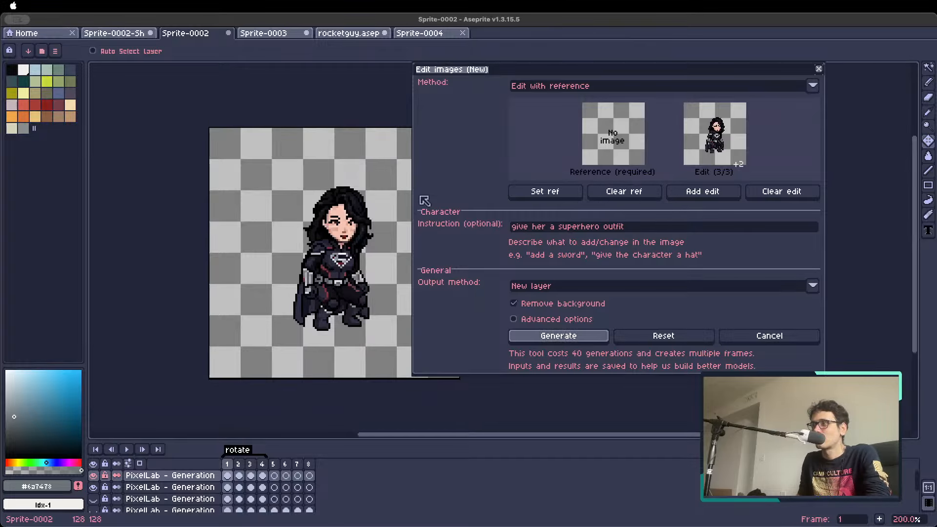
Look through the open sprites and set the grey armoured robot in Sprite-0002-Sheet as the reference image.
{"action": "left_click", "coordinate": [337, 35]}
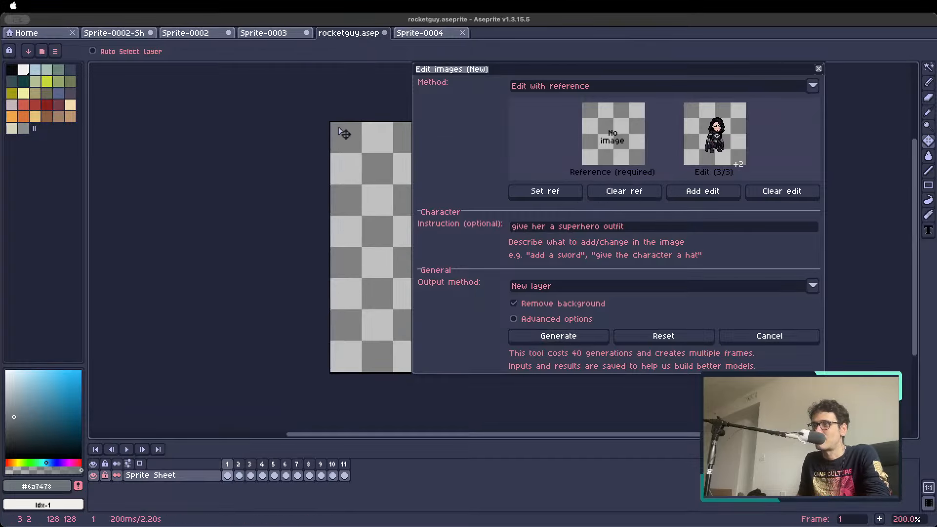
{"action": "left_click", "coordinate": [419, 33]}
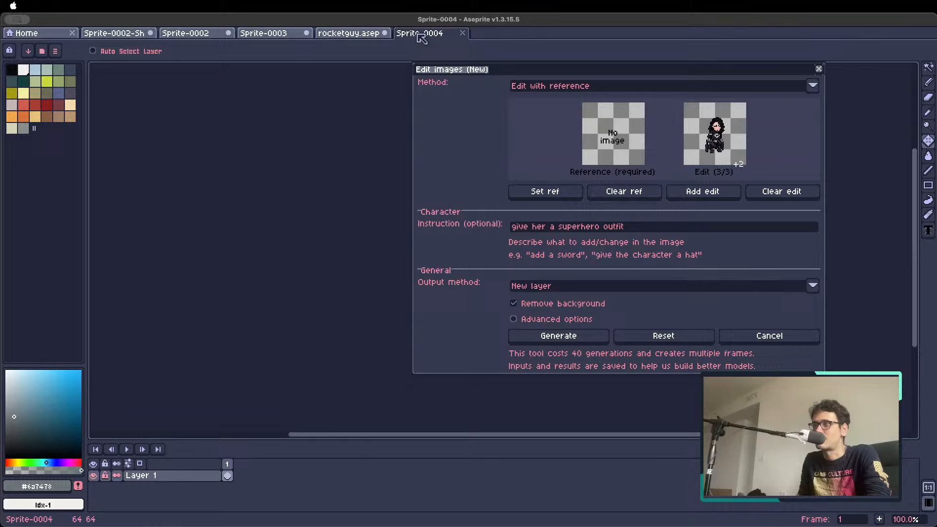
{"action": "left_click", "coordinate": [347, 34]}
{"action": "left_click", "coordinate": [96, 35]}
{"action": "left_click", "coordinate": [188, 34]}
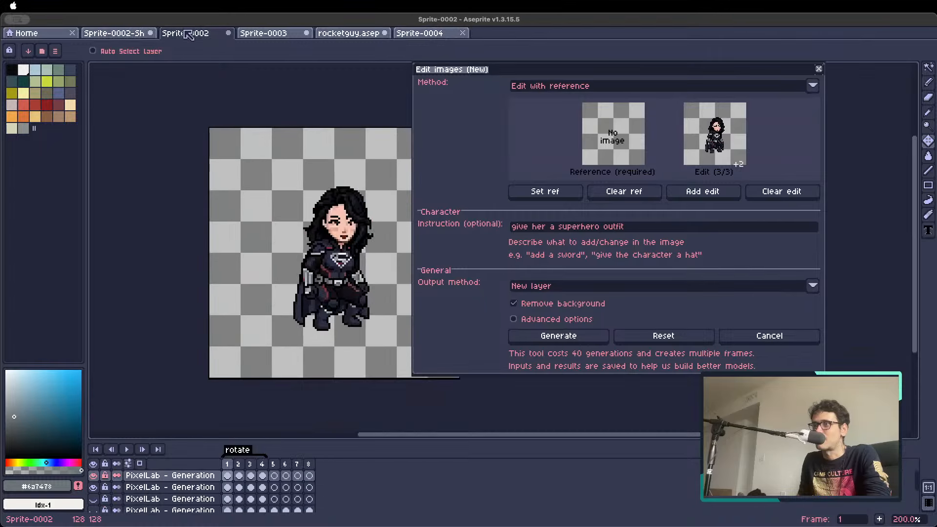
{"action": "left_click", "coordinate": [271, 33]}
{"action": "left_click", "coordinate": [137, 35]}
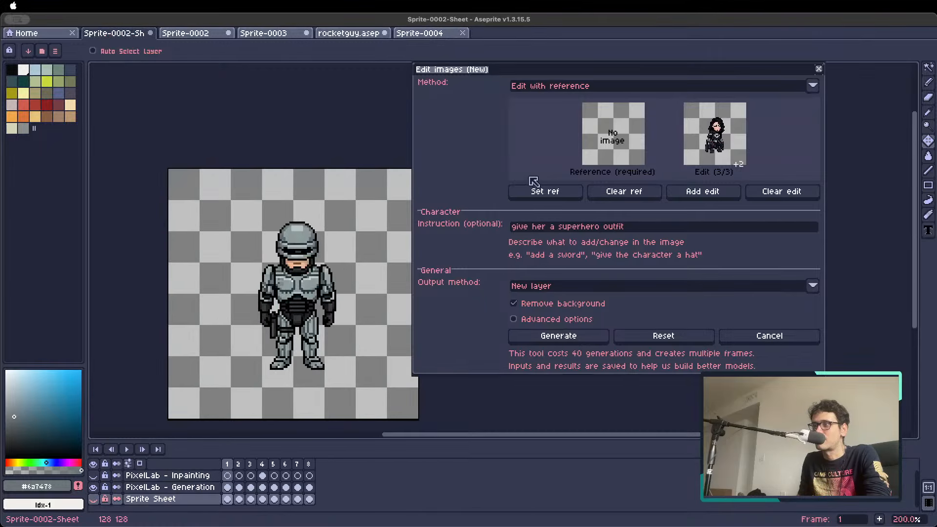
{"action": "left_click", "coordinate": [572, 193]}
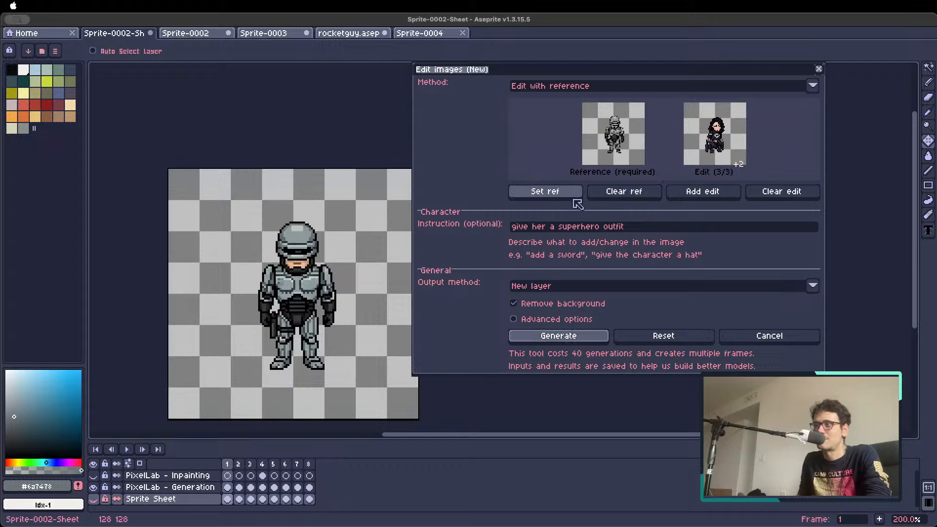
Enter the instruction "make her robocop", then clear the robot reference image and empty the instruction again.
{"action": "left_click_drag", "start_coordinate": [637, 228], "coordinate": [428, 236]}
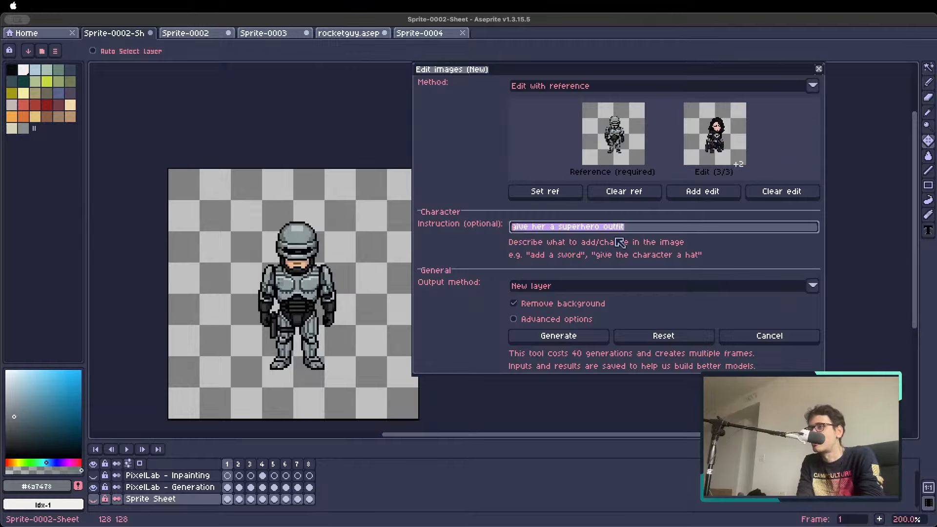
{"action": "type", "text": "make her robocop"}
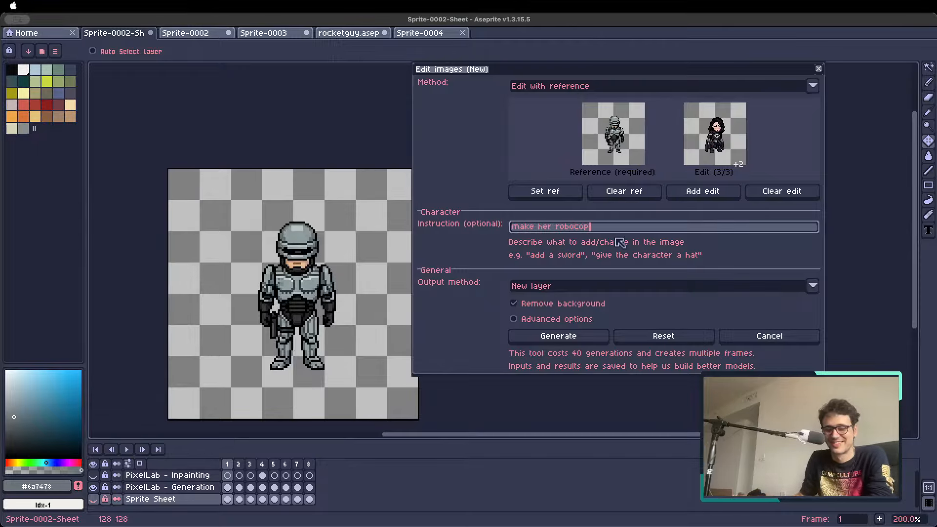
{"action": "left_click", "coordinate": [618, 193]}
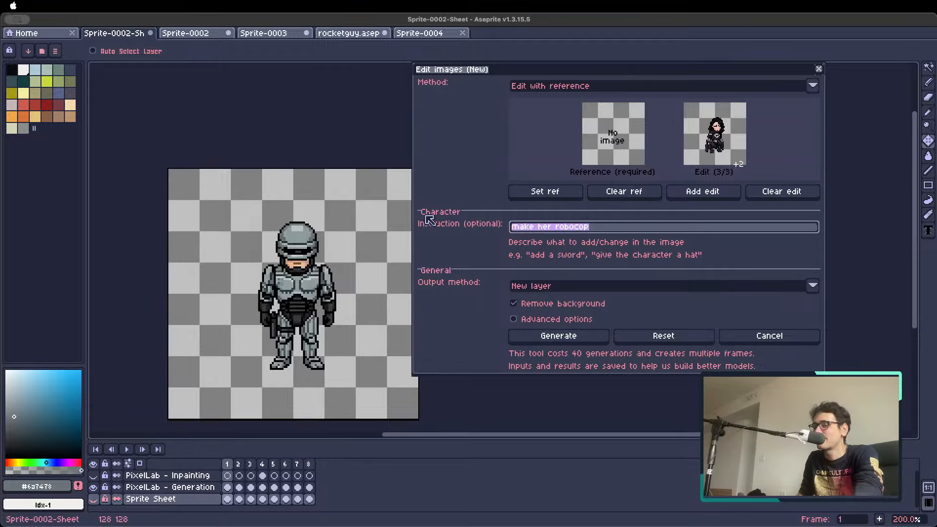
{"action": "key", "text": "BackSpace"}
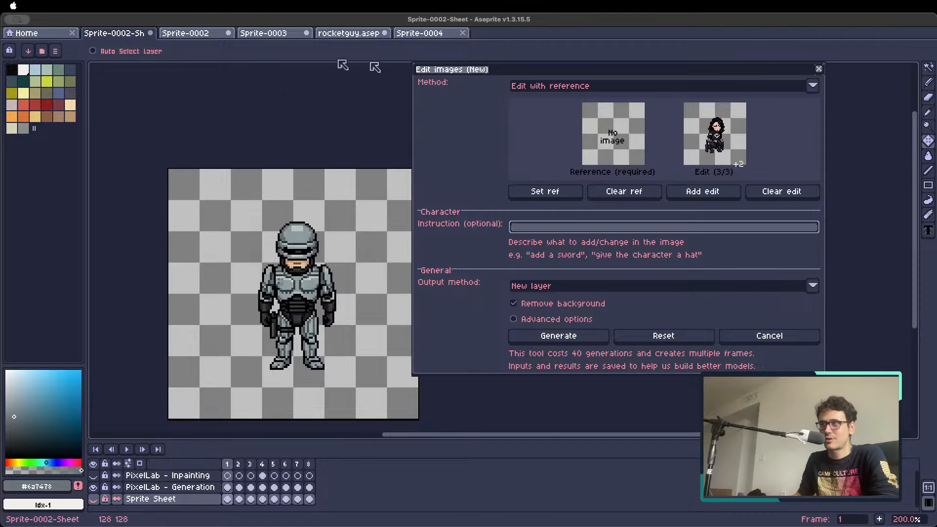
Create a new 128 × 128 px RGBA sprite with a transparent background.
{"action": "left_click", "coordinate": [26, 32]}
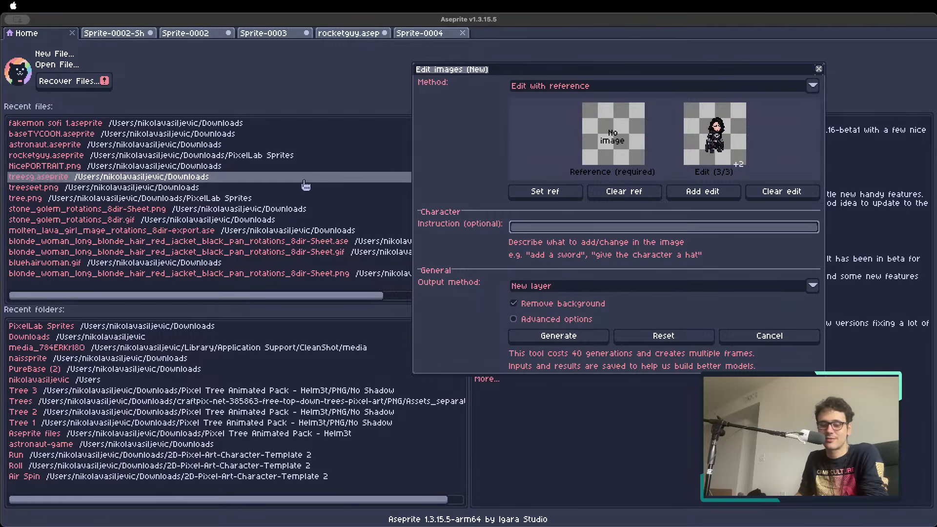
{"action": "left_click", "coordinate": [55, 54]}
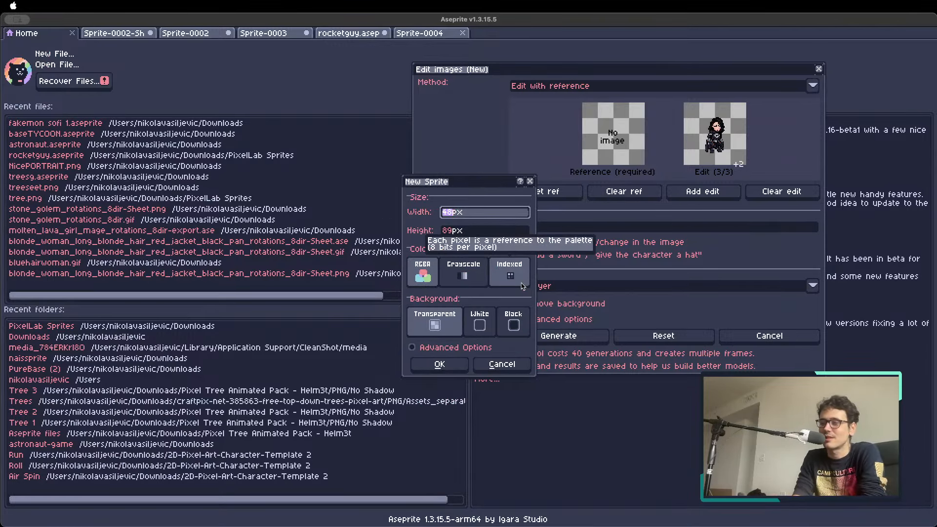
{"action": "type", "text": "65"}
{"action": "key", "text": "Tab"}
{"action": "type", "text": "128"}
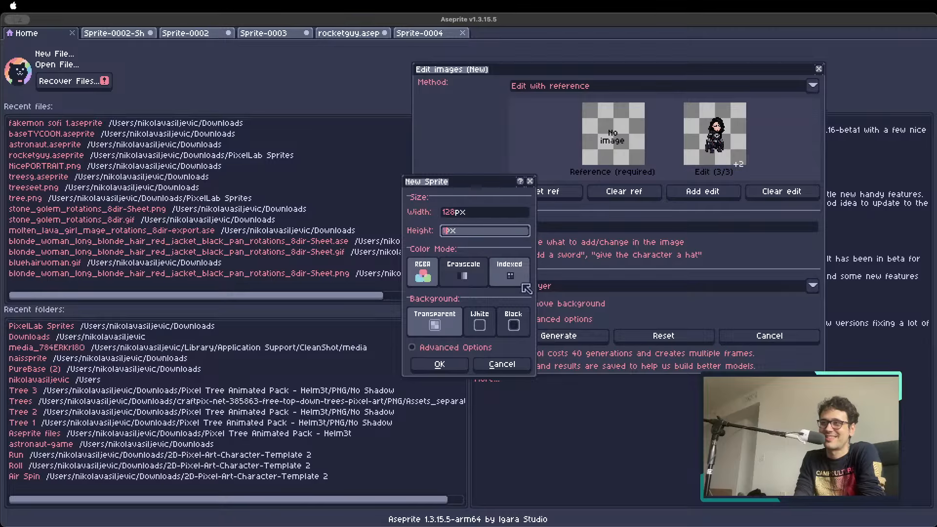
{"action": "key", "text": "Return"}
Start PixelLab's Create M-XL image tool and describe the image as "legendary sword made out of crystals".
{"action": "left_click_drag", "start_coordinate": [585, 74], "coordinate": [732, 180]}
{"action": "left_click", "coordinate": [911, 437]}
{"action": "left_click", "coordinate": [602, 68]}
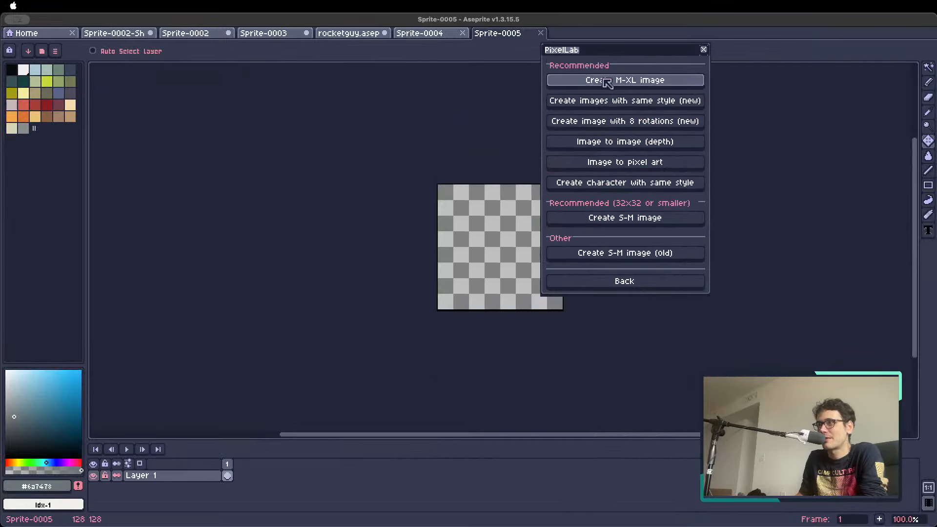
{"action": "left_click", "coordinate": [635, 79]}
{"action": "type", "text": "s"}
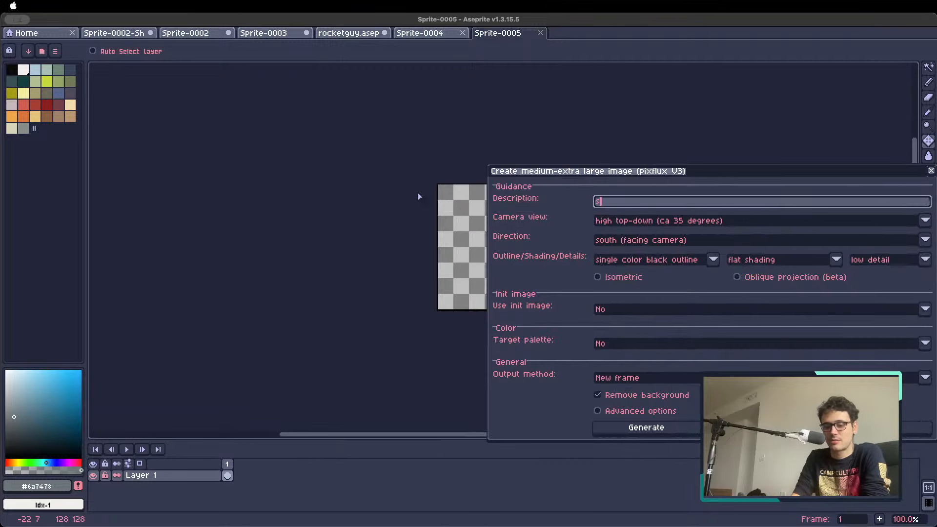
{"action": "type", "text": "egendary swo"}
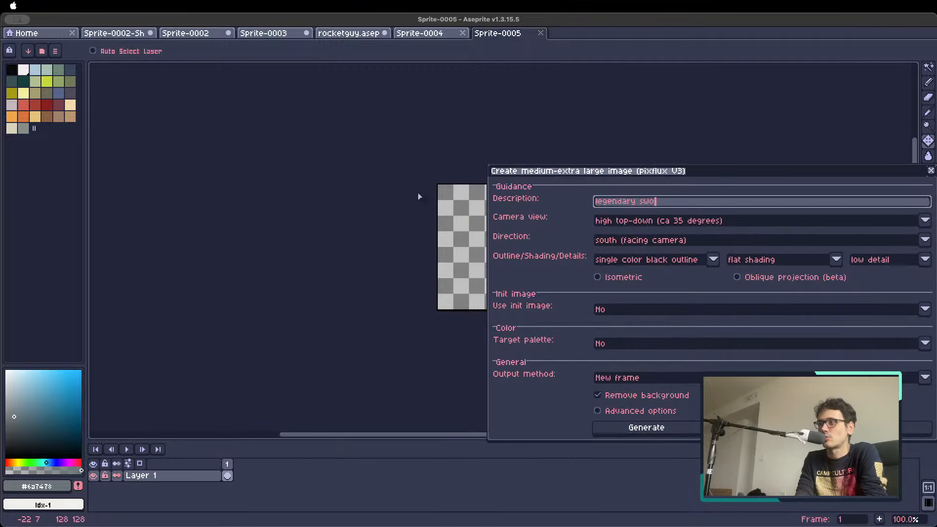
{"action": "type", "text": "rd made out of cr"}
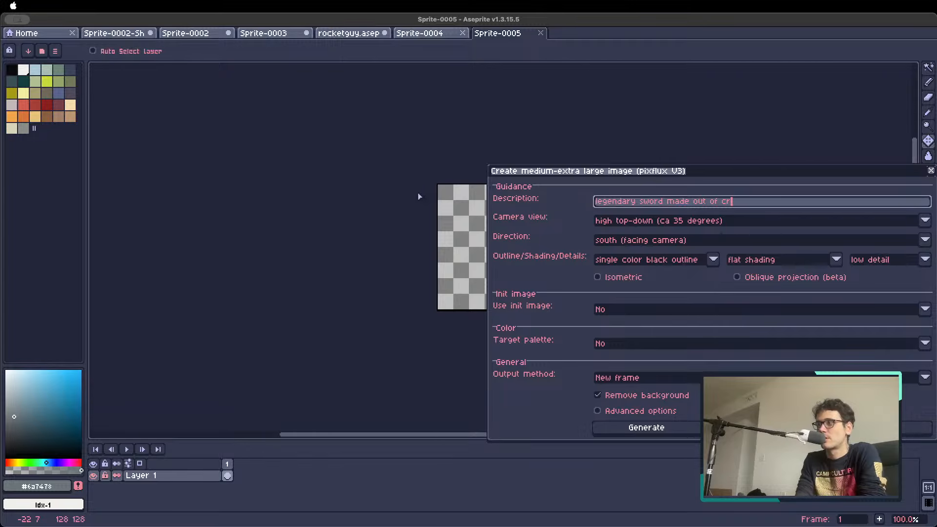
{"action": "type", "text": "ystals"}
Set the camera view to none, turn off background removal and generate the sword image.
{"action": "left_click", "coordinate": [632, 222]}
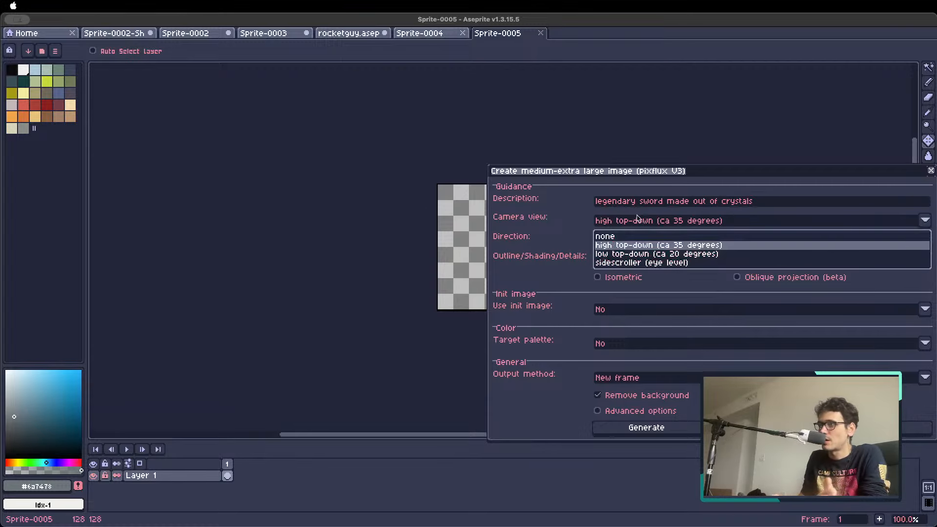
{"action": "left_click", "coordinate": [621, 235]}
{"action": "left_click", "coordinate": [630, 401]}
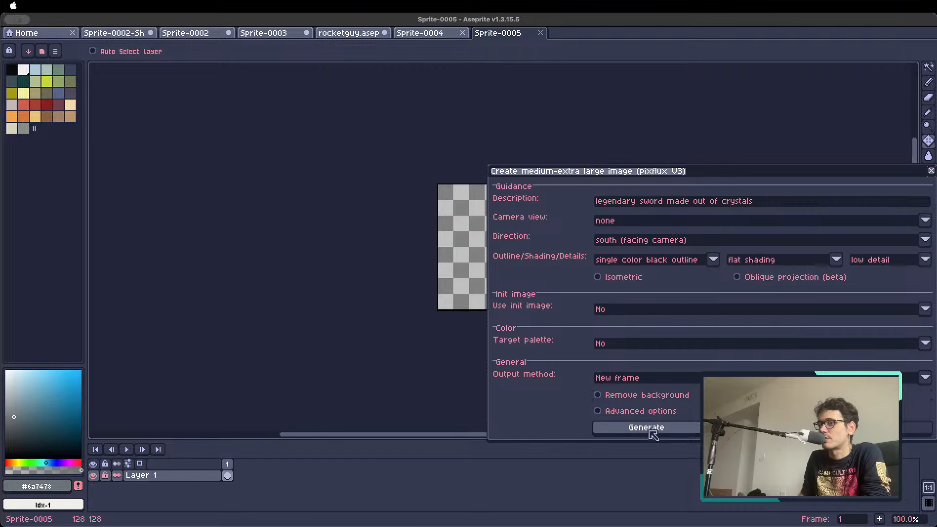
{"action": "left_click", "coordinate": [647, 428]}
{"action": "scroll", "coordinate": [508, 303], "scroll_direction": "up", "scroll_amount": 1}
{"action": "left_click_drag", "start_coordinate": [541, 307], "coordinate": [416, 310]}
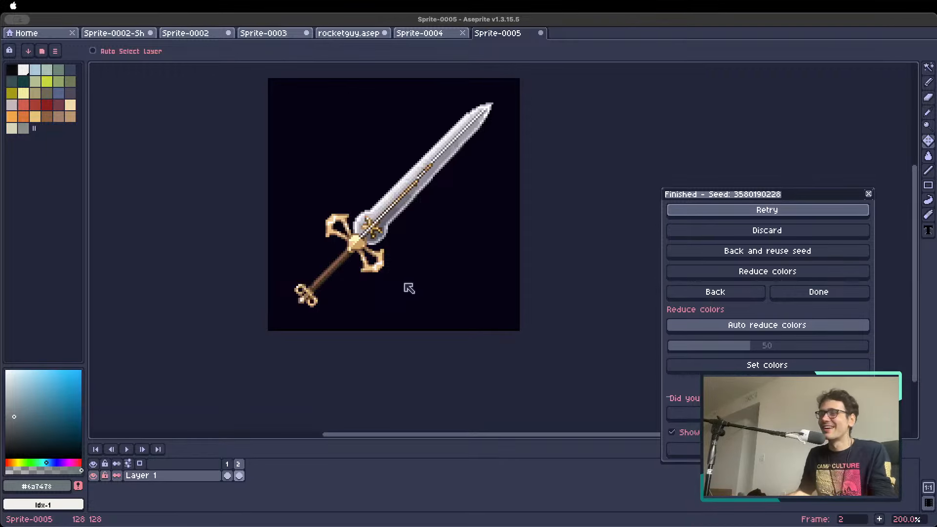
Try deleting the dark background around the generated sword with the Magic Wand, undo the deletion and deselect.
{"action": "key", "text": "w"}
{"action": "left_click", "coordinate": [345, 138]}
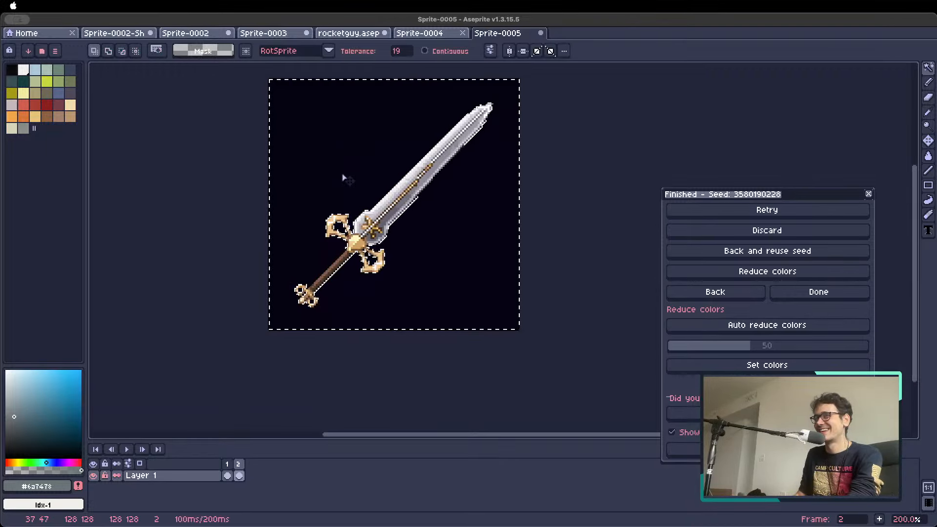
{"action": "key", "text": "BackSpace"}
{"action": "key", "text": "super+z"}
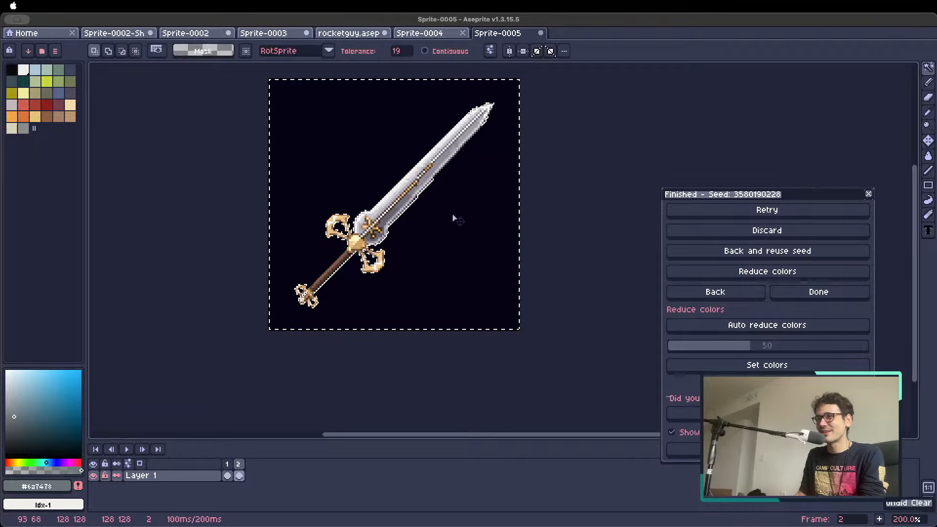
{"action": "key", "text": "super+d"}
{"action": "scroll", "coordinate": [439, 237], "scroll_direction": "down", "scroll_amount": 1}
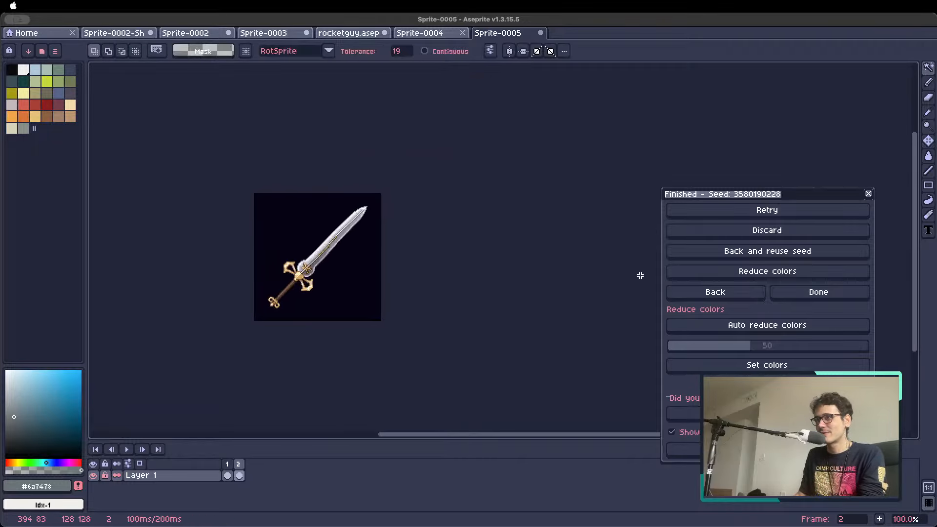
Leave the sword generation tool, switch to the superhero woman in Sprite-0002 and open Edit images (New).
{"action": "left_click", "coordinate": [722, 292]}
{"action": "left_click", "coordinate": [416, 34]}
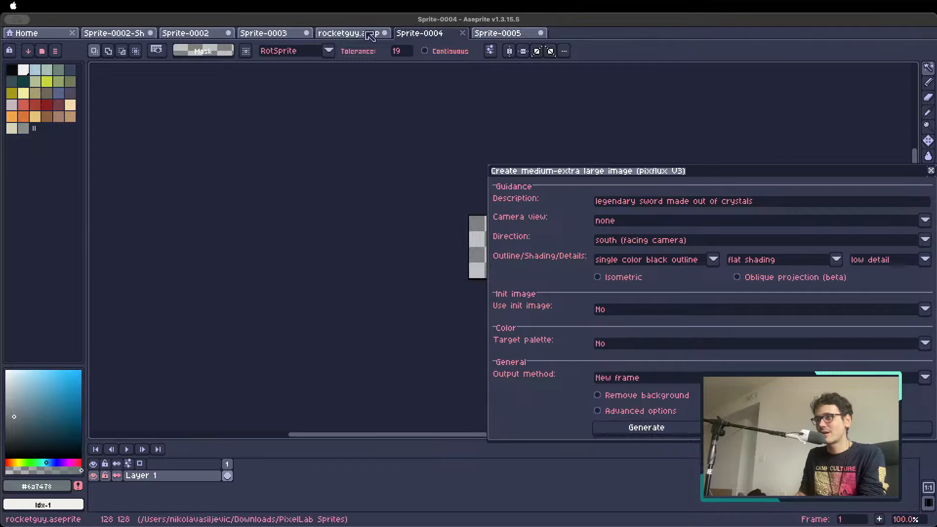
{"action": "left_click", "coordinate": [336, 33]}
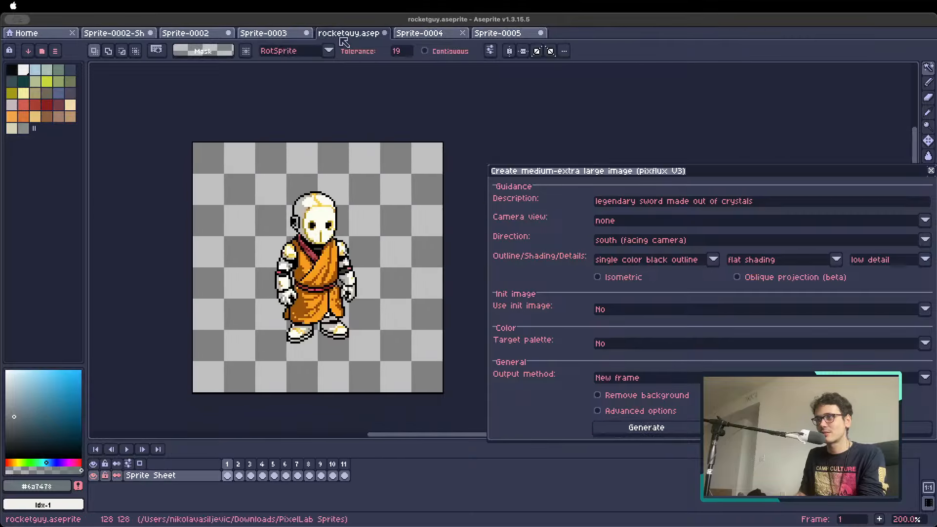
{"action": "left_click", "coordinate": [264, 34]}
{"action": "left_click", "coordinate": [201, 34]}
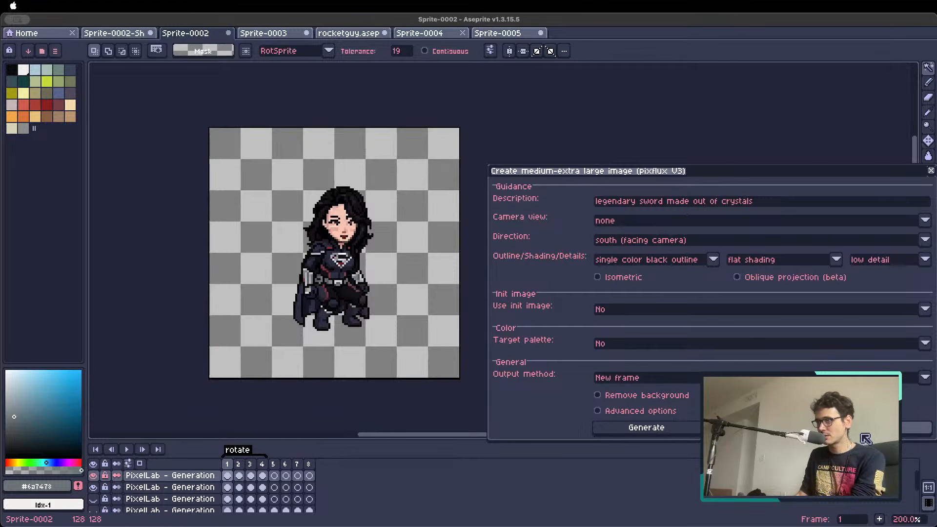
{"action": "left_click", "coordinate": [931, 170]}
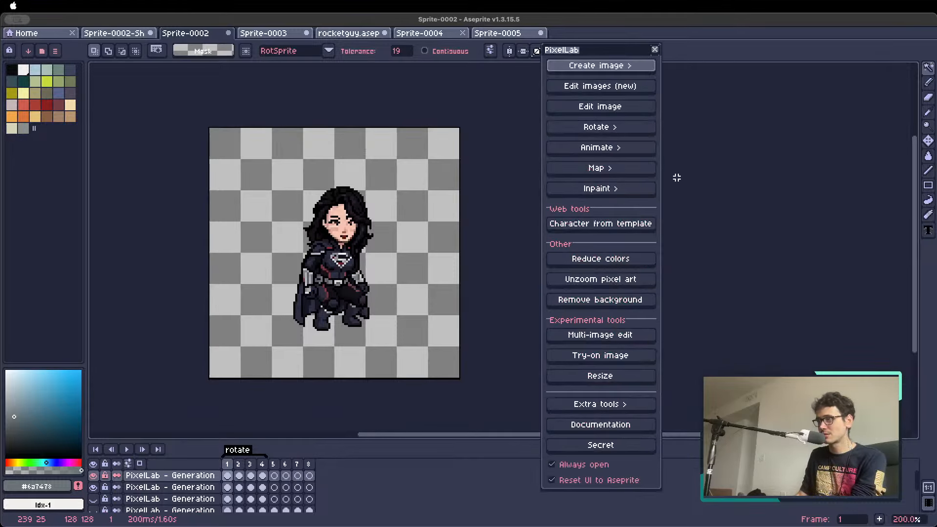
{"action": "left_click", "coordinate": [610, 88]}
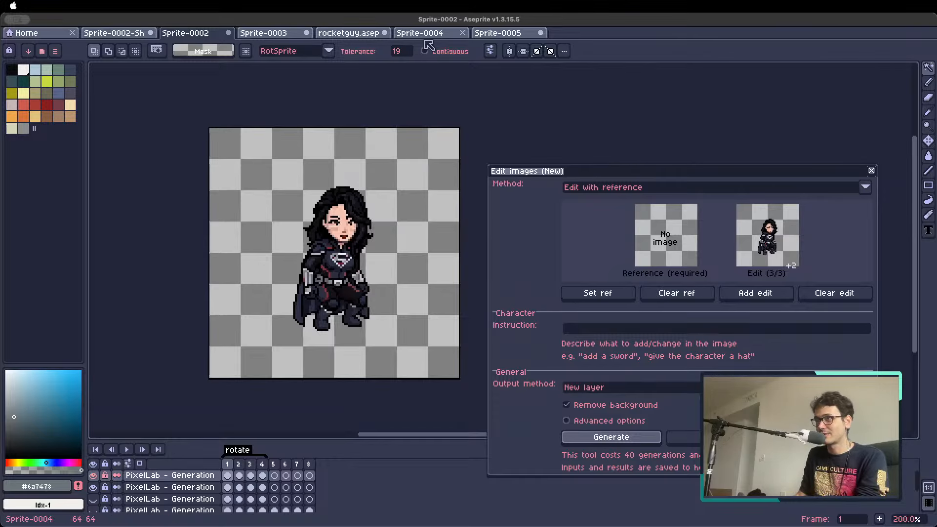
Delete the dark background around the sword in Sprite-0005 and set the sword as the reference image.
{"action": "left_click", "coordinate": [283, 36]}
{"action": "left_click", "coordinate": [322, 34]}
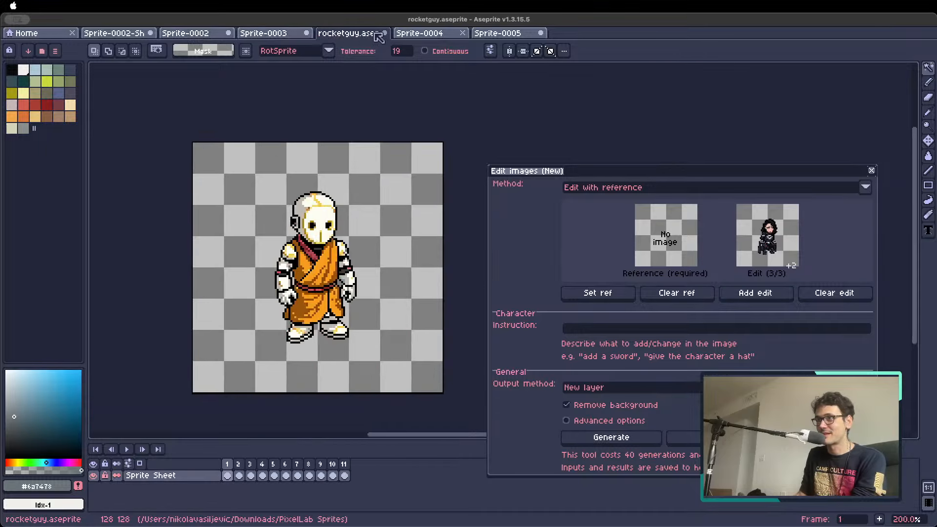
{"action": "left_click", "coordinate": [486, 34]}
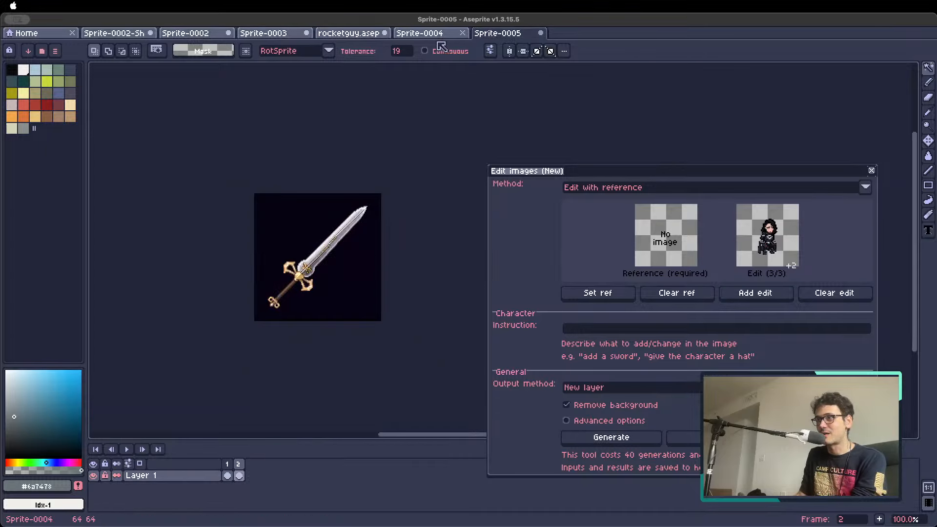
{"action": "left_click", "coordinate": [369, 288]}
{"action": "key", "text": "Delete"}
{"action": "left_click", "coordinate": [599, 292]}
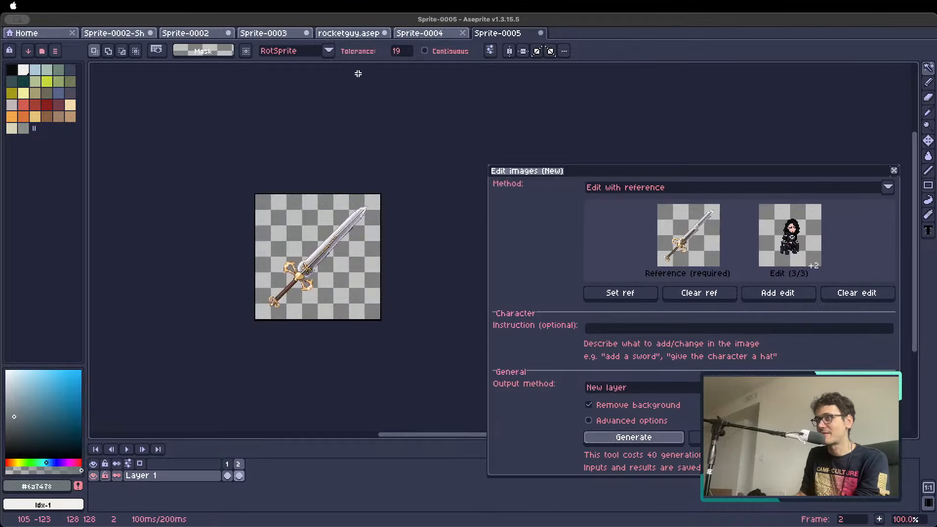
In Sprite-0002, enter the instruction "give the character the legendary sword" and generate the edited frames.
{"action": "left_click", "coordinate": [215, 34]}
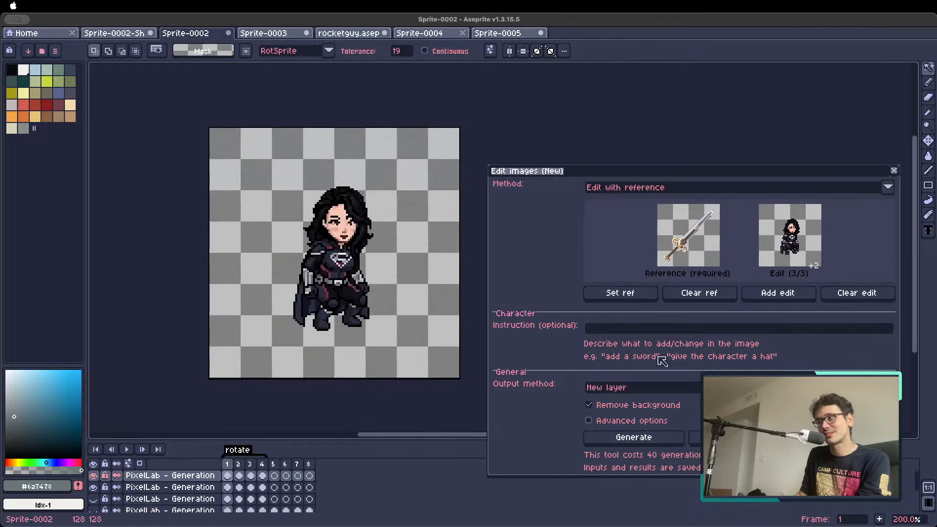
{"action": "left_click", "coordinate": [679, 328]}
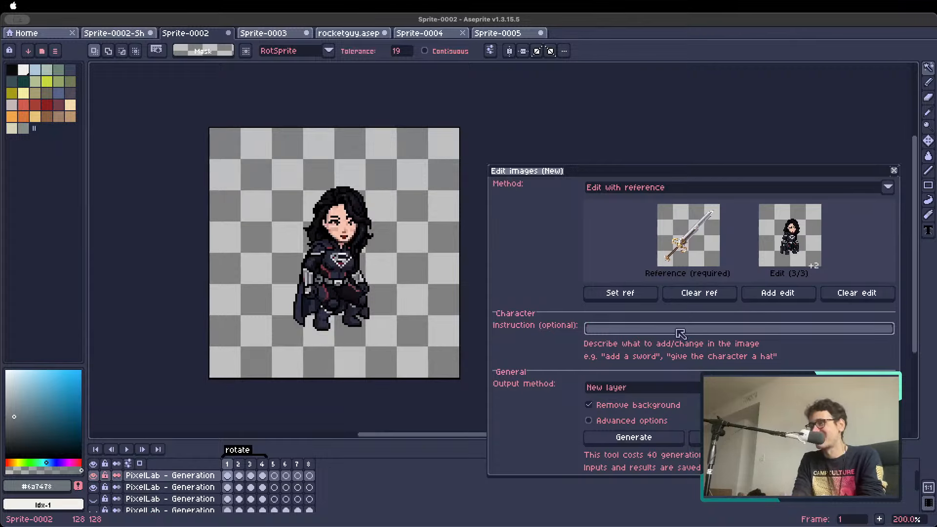
{"action": "type", "text": "e the character"}
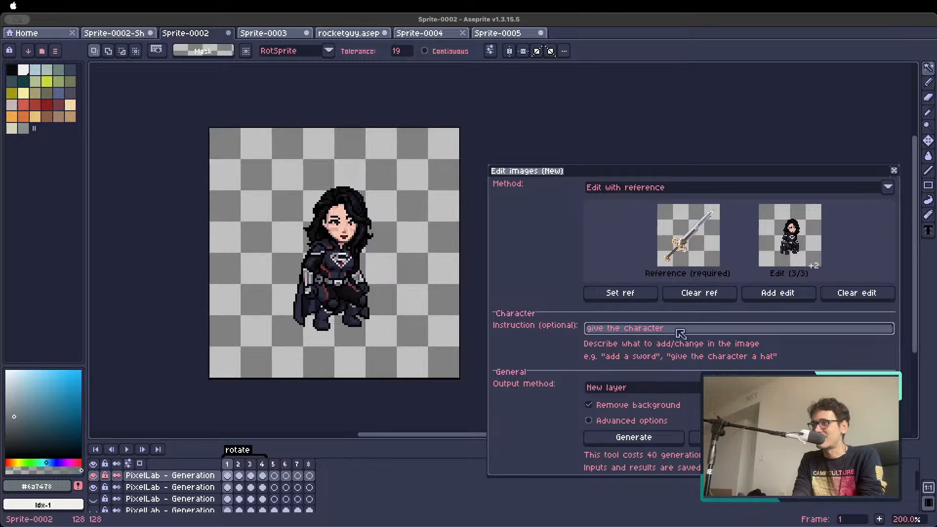
{"action": "type", "text": " the legehndar"}
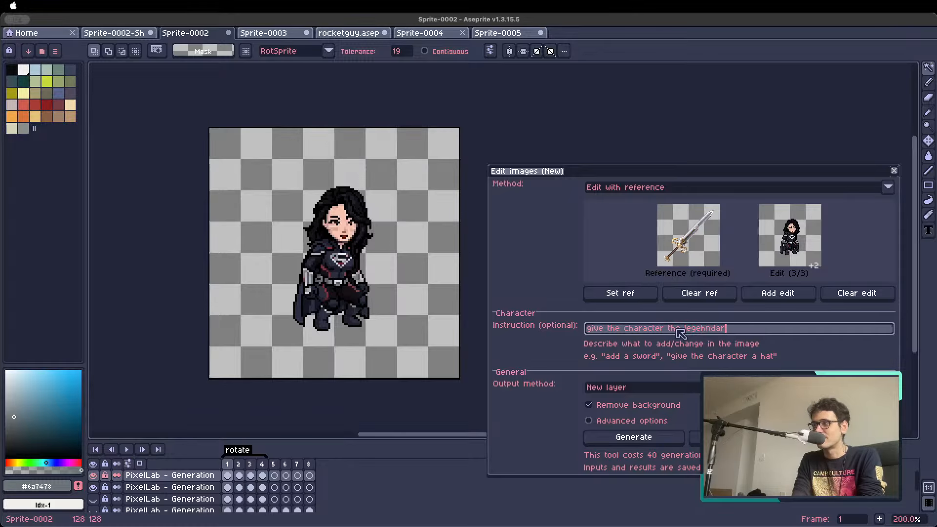
{"action": "key", "text": "BackSpace"}
{"action": "key", "text": "BackSpace"}
{"action": "key", "text": "BackSpace"}
{"action": "key", "text": "BackSpace"}
{"action": "key", "text": "BackSpace"}
{"action": "type", "text": "n"}
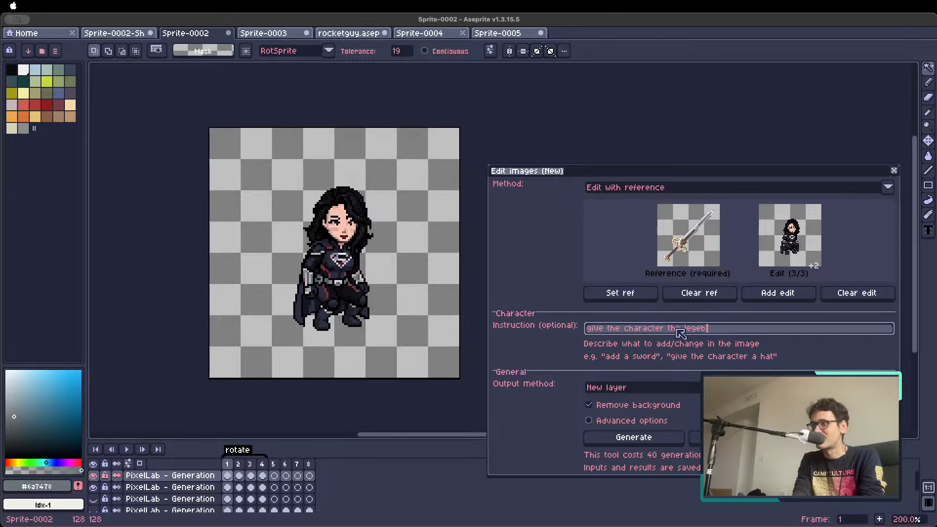
{"action": "key", "text": "BackSpace"}
{"action": "type", "text": "ndary sword"}
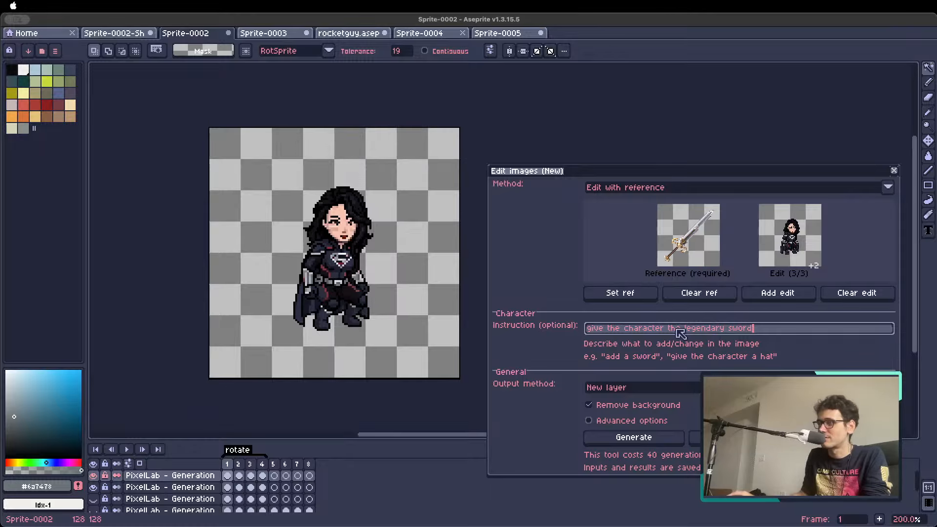
{"action": "left_click", "coordinate": [634, 438]}
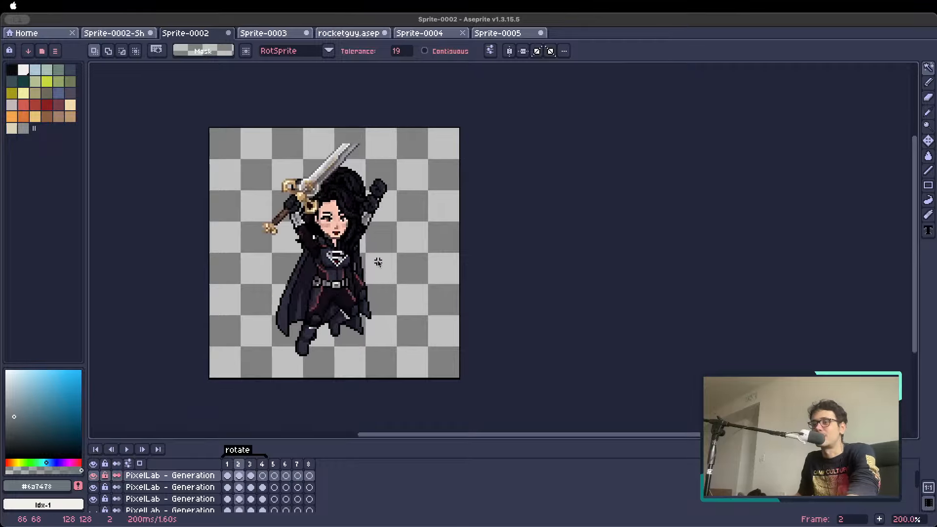
Examine the generated sword-wielding jump frame and compare its weapon with the reference sword in Sprite-0005.
{"action": "scroll", "coordinate": [345, 271], "scroll_direction": "down", "scroll_amount": 2}
{"action": "scroll", "coordinate": [345, 272], "scroll_direction": "up", "scroll_amount": 2}
{"action": "key", "text": "Right"}
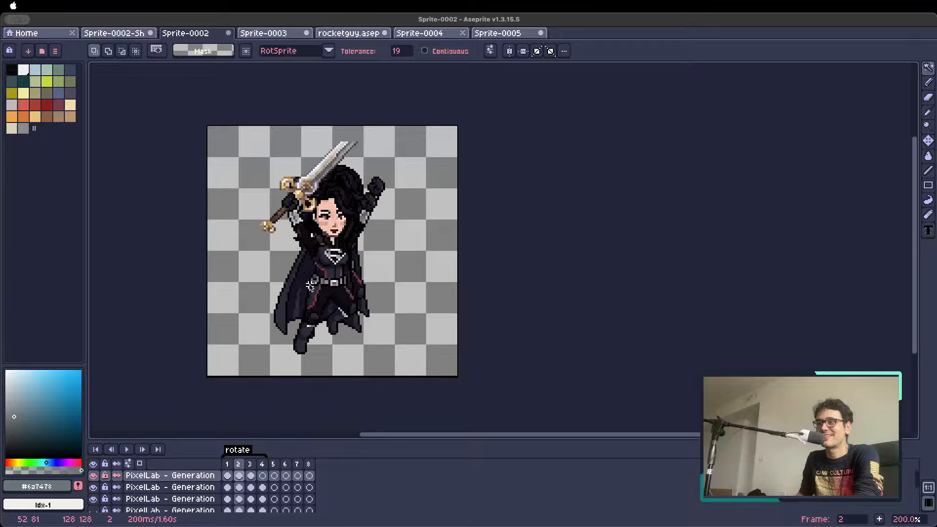
{"action": "left_click", "coordinate": [497, 33]}
{"action": "scroll", "coordinate": [283, 279], "scroll_direction": "up", "scroll_amount": 2}
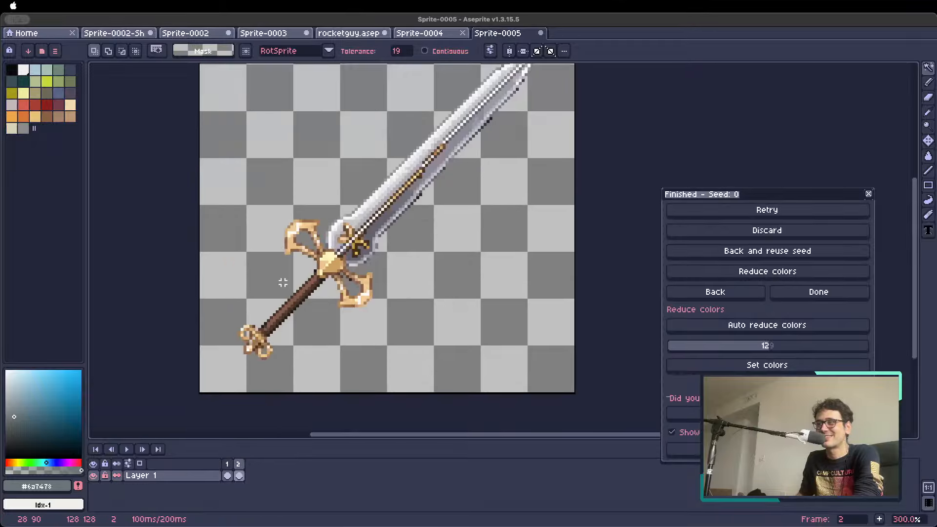
{"action": "scroll", "coordinate": [310, 264], "scroll_direction": "down", "scroll_amount": 1}
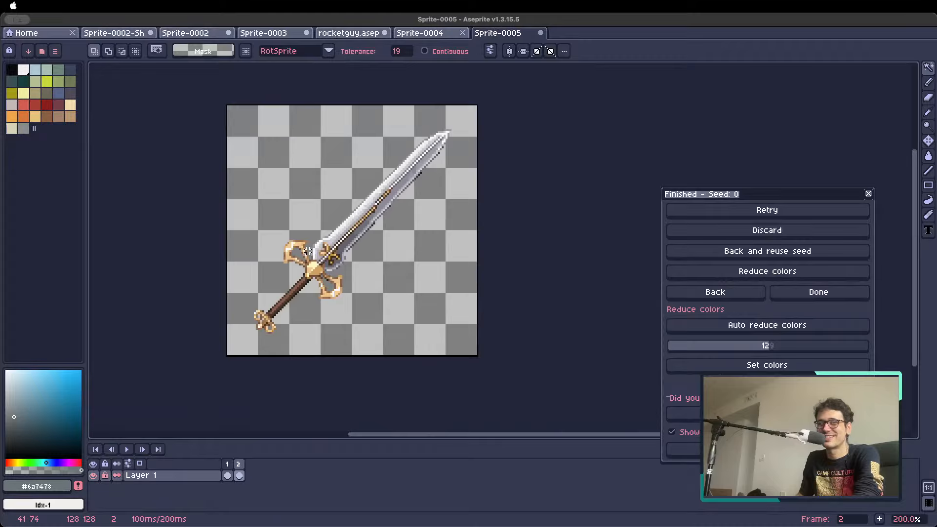
Switch to Sprite-0002 and view the sword-wielding character in frames 3 and 1.
{"action": "left_click", "coordinate": [256, 34]}
{"action": "left_click", "coordinate": [208, 34]}
{"action": "key", "text": "Right"}
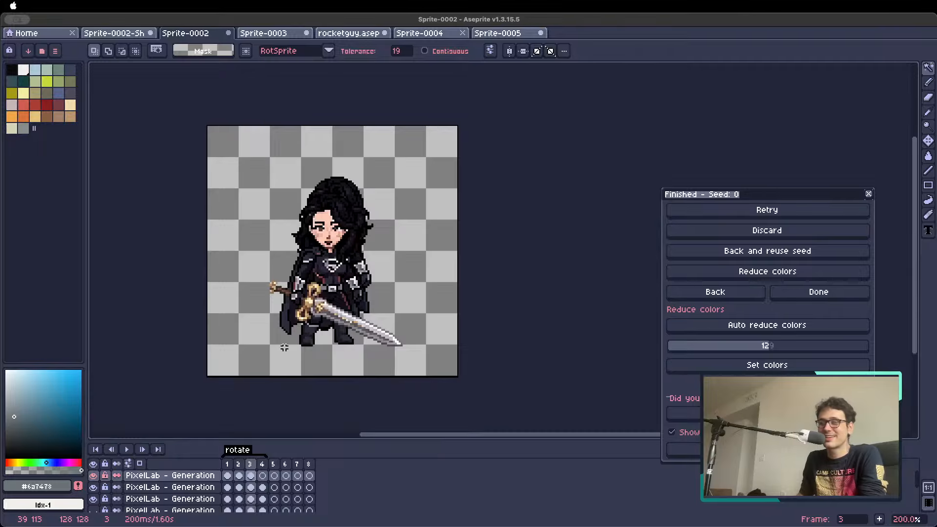
{"action": "left_click", "coordinate": [229, 464]}
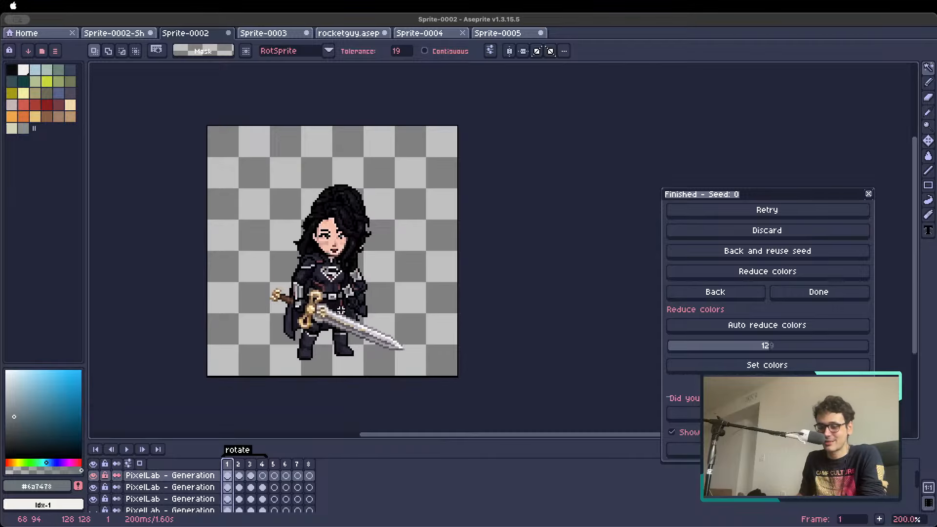
Try to reposition the sword-wielding character in frame 1 with the Move tool, undoing each shift.
{"action": "key", "text": "v"}
{"action": "left_click_drag", "start_coordinate": [336, 314], "coordinate": [355, 320]}
{"action": "key", "text": "super+z"}
{"action": "scroll", "coordinate": [349, 207], "scroll_direction": "up", "scroll_amount": 3}
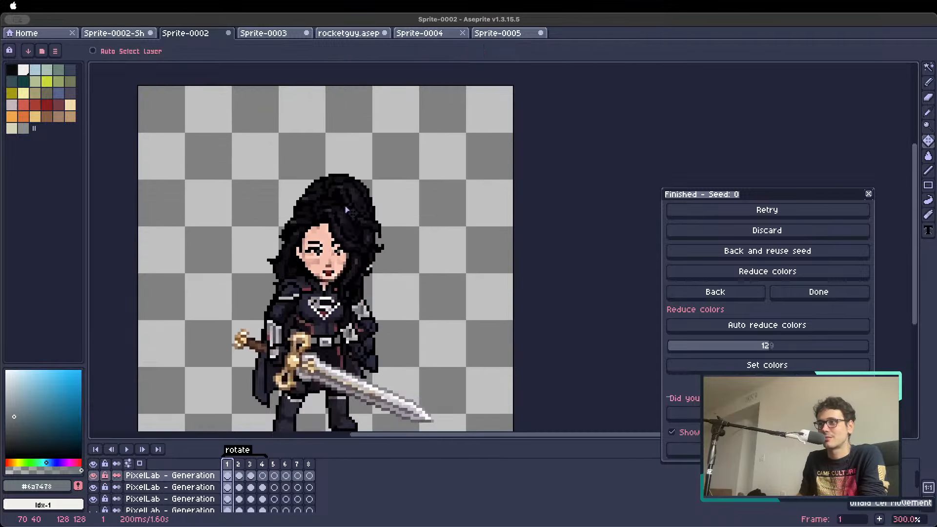
{"action": "scroll", "coordinate": [335, 213], "scroll_direction": "down", "scroll_amount": 2}
{"action": "scroll", "coordinate": [334, 213], "scroll_direction": "down", "scroll_amount": 1}
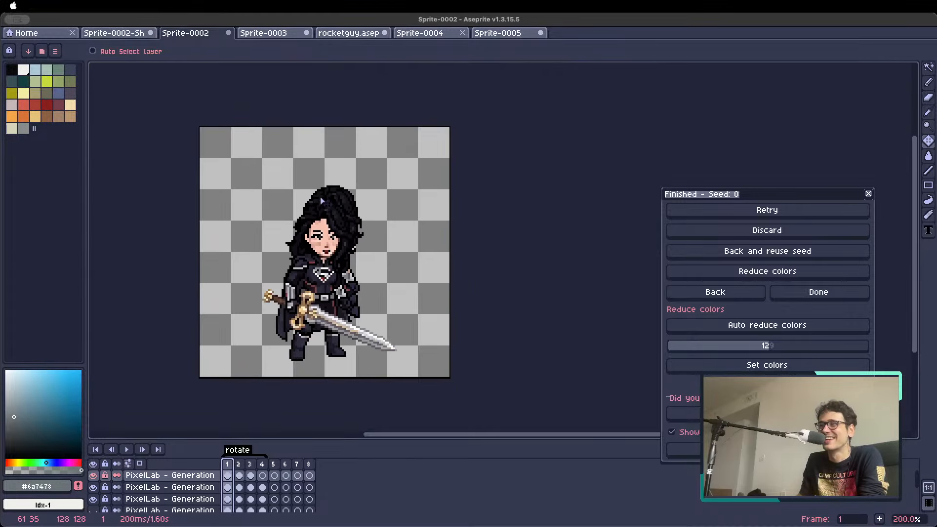
{"action": "left_click_drag", "start_coordinate": [298, 314], "coordinate": [279, 293]}
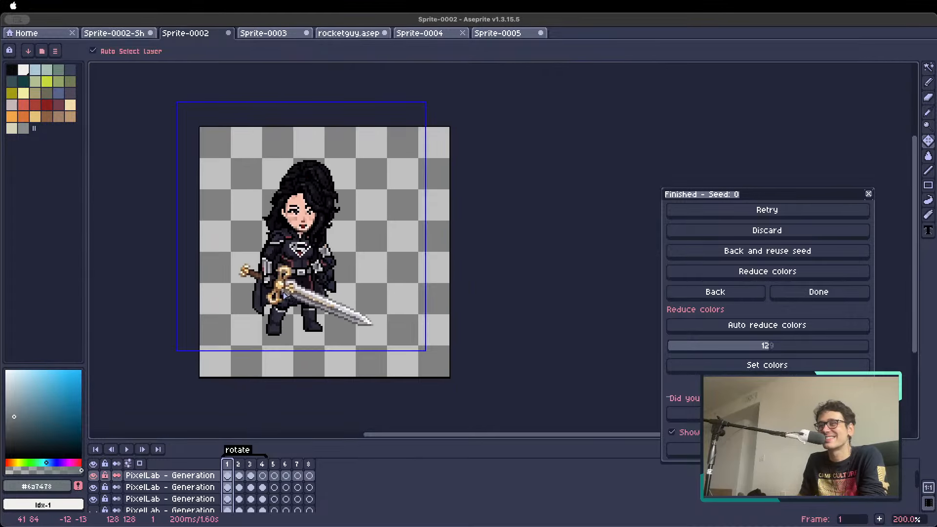
{"action": "key", "text": "super+z"}
Compare the sword-wielding character's pose and position across the first three frames of Sprite-0002.
{"action": "key", "text": "Right"}
{"action": "key", "text": "Left"}
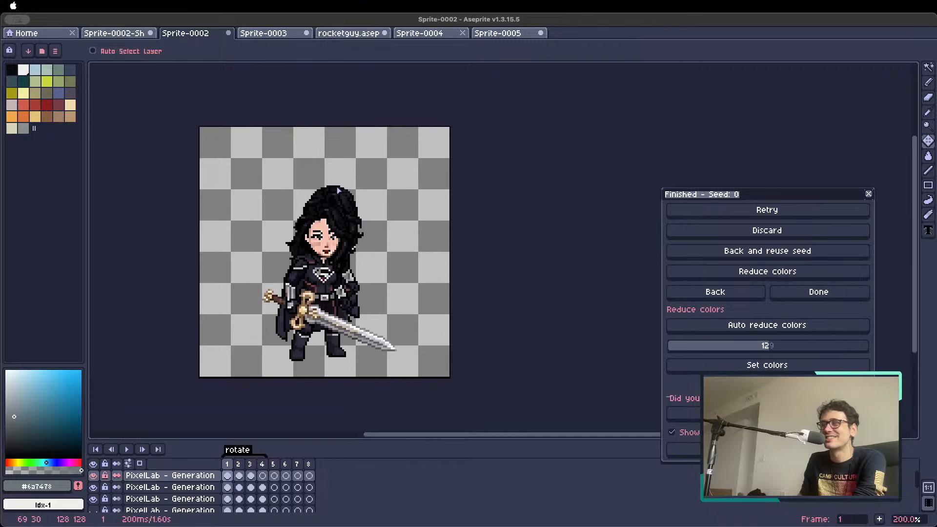
{"action": "key", "text": "Right"}
{"action": "key", "text": "Right"}
{"action": "key", "text": "Left"}
{"action": "key", "text": "Right"}
{"action": "key", "text": "Left"}
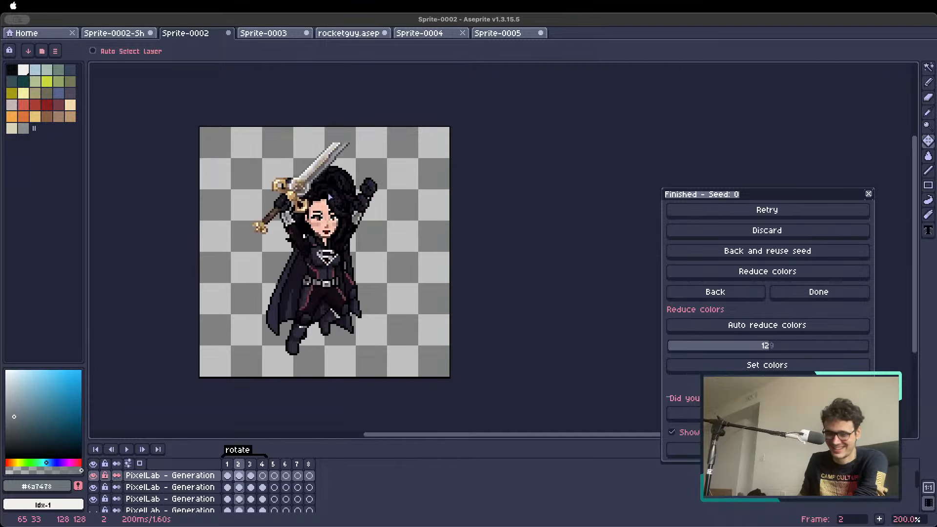
{"action": "key", "text": "Left"}
{"action": "key", "text": "Right"}
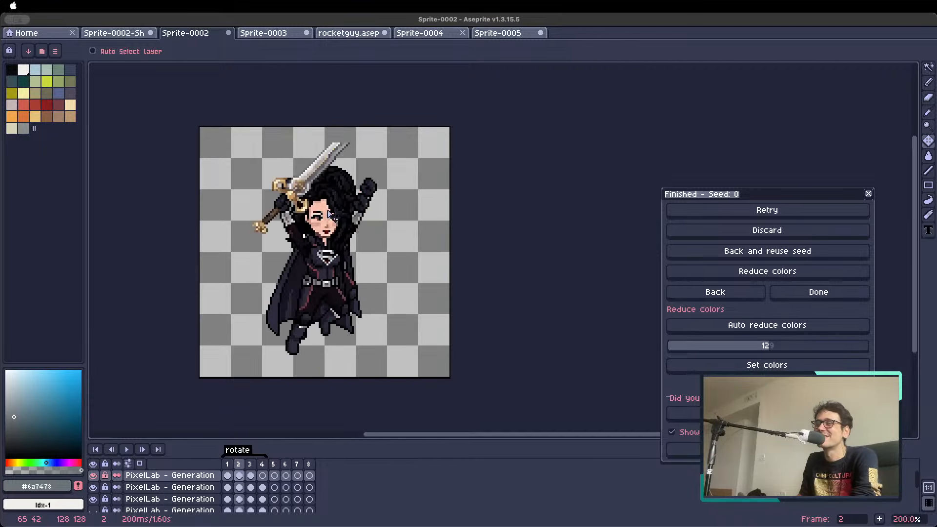
{"action": "key", "text": "Left"}
{"action": "scroll", "coordinate": [318, 207], "scroll_direction": "up", "scroll_amount": 1}
{"action": "key", "text": "Left"}
{"action": "key", "text": "Right"}
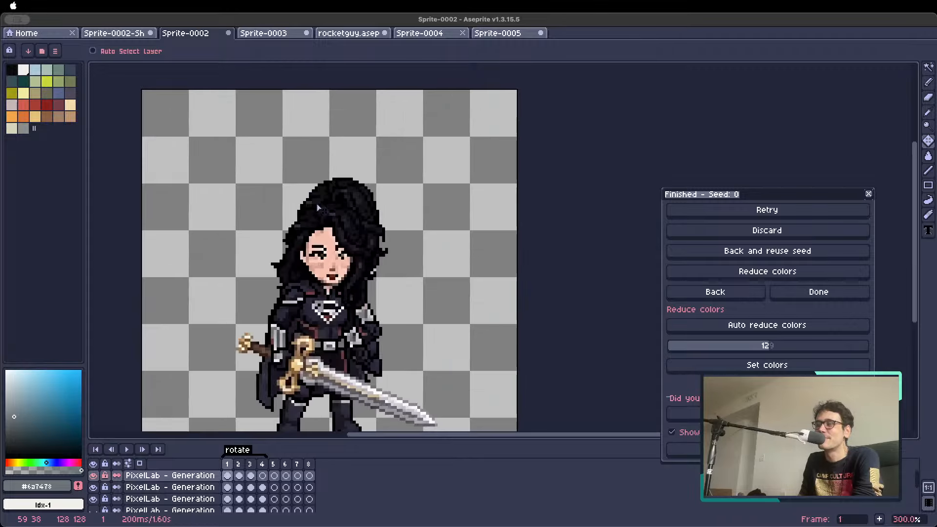
{"action": "scroll", "coordinate": [318, 207], "scroll_direction": "down", "scroll_amount": 2}
{"action": "scroll", "coordinate": [316, 203], "scroll_direction": "up", "scroll_amount": 1}
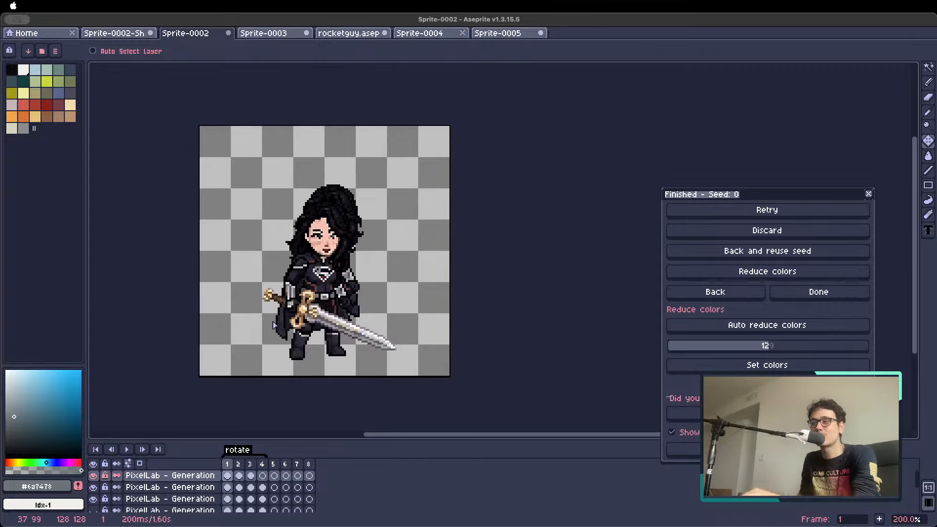
{"action": "scroll", "coordinate": [322, 349], "scroll_direction": "down", "scroll_amount": 1}
{"action": "scroll", "coordinate": [336, 347], "scroll_direction": "up", "scroll_amount": 1}
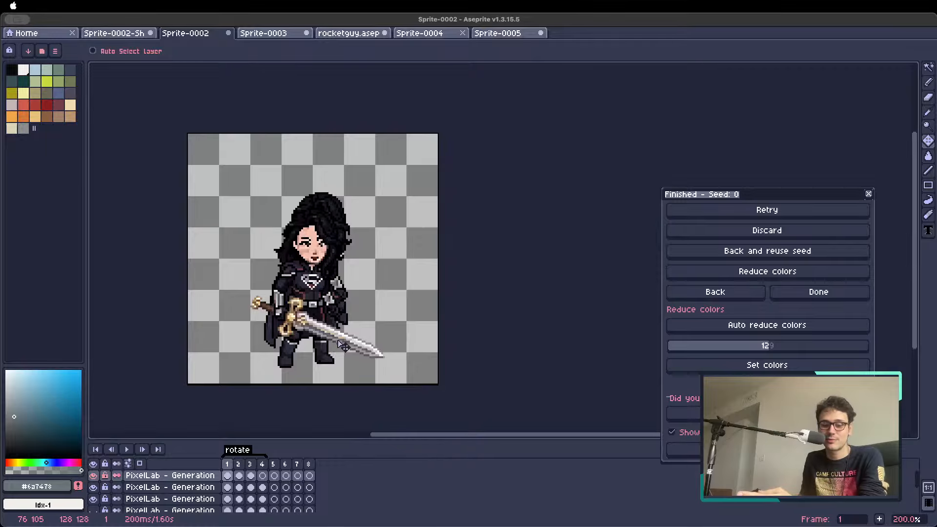
{"action": "left_click", "coordinate": [493, 34]}
{"action": "left_click", "coordinate": [439, 34]}
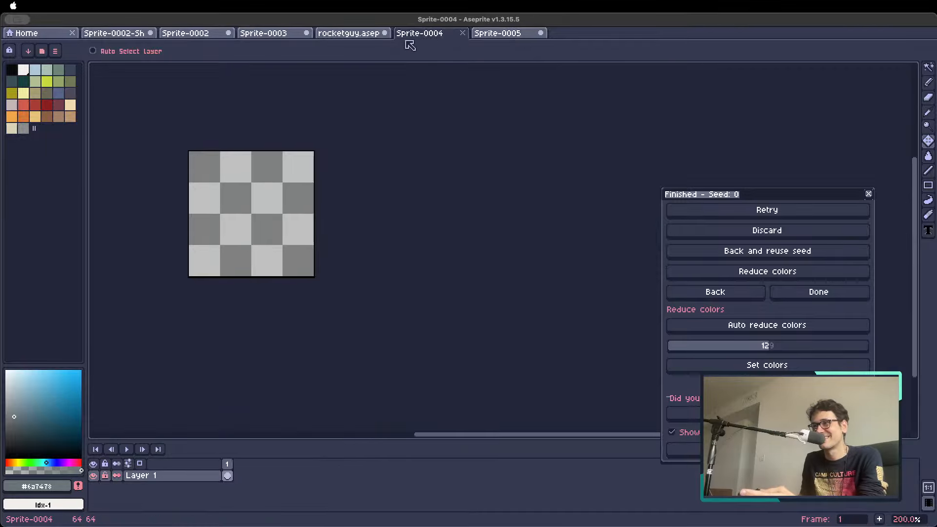
{"action": "left_click", "coordinate": [349, 33]}
{"action": "left_click", "coordinate": [427, 33]}
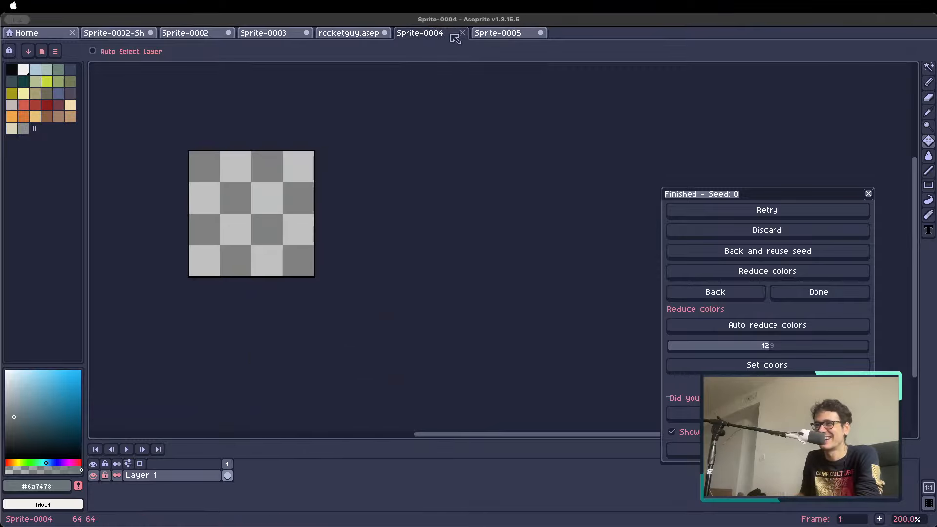
{"action": "left_click", "coordinate": [289, 34]}
{"action": "left_click", "coordinate": [186, 33]}
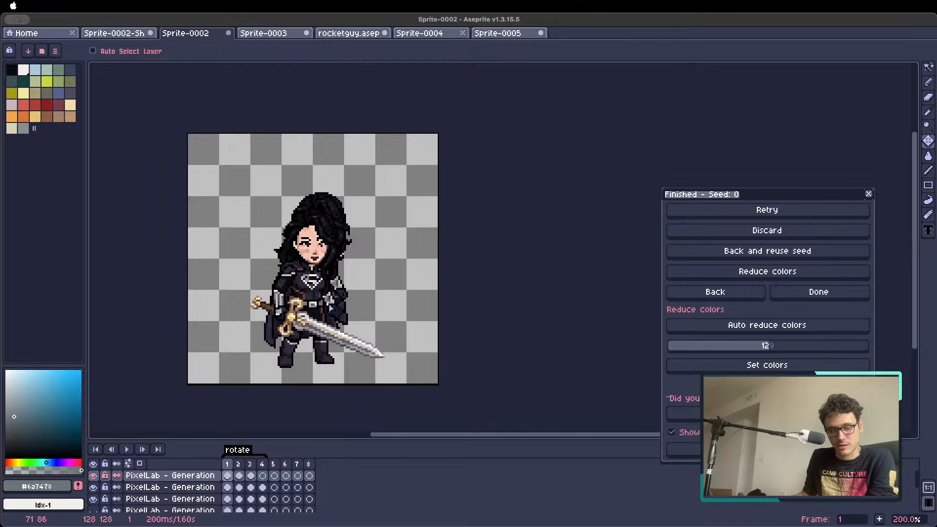
{"action": "left_click", "coordinate": [58, 35]}
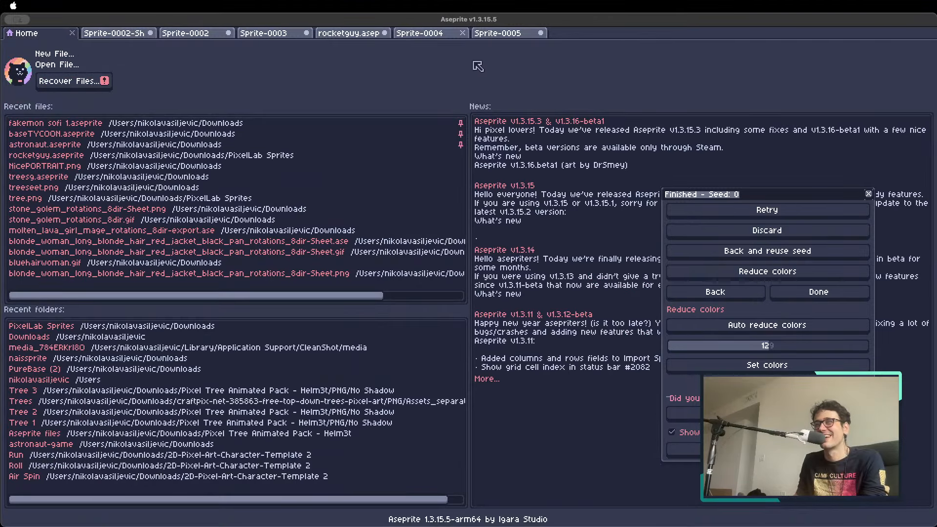
{"action": "left_click", "coordinate": [501, 39]}
{"action": "left_click", "coordinate": [424, 34]}
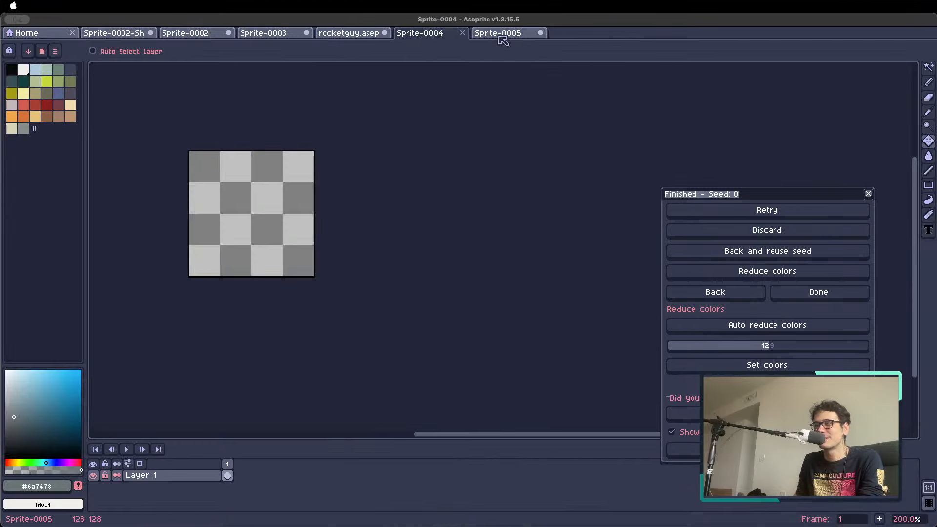
In Sprite-0005, leave the generation result and reopen the Edit images (New) tool.
{"action": "left_click", "coordinate": [503, 35]}
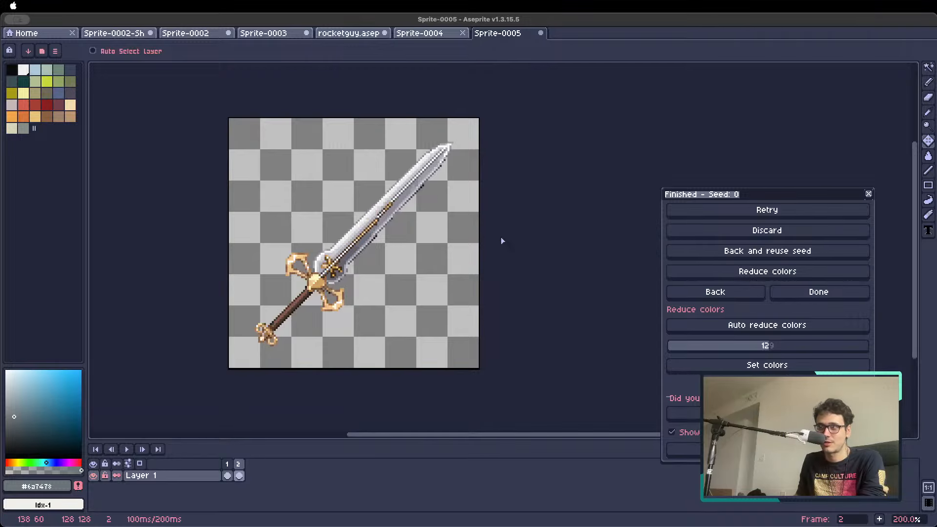
{"action": "key", "text": "super"}
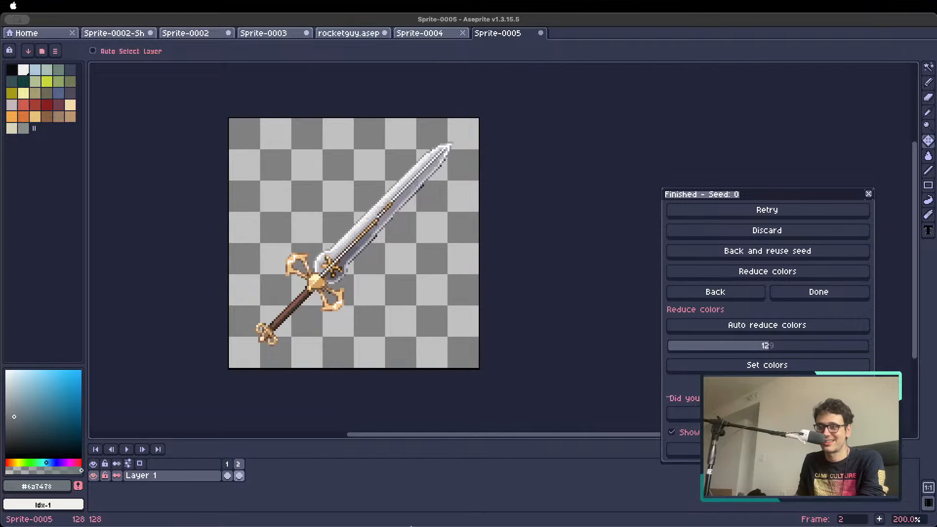
{"action": "left_click", "coordinate": [708, 292]}
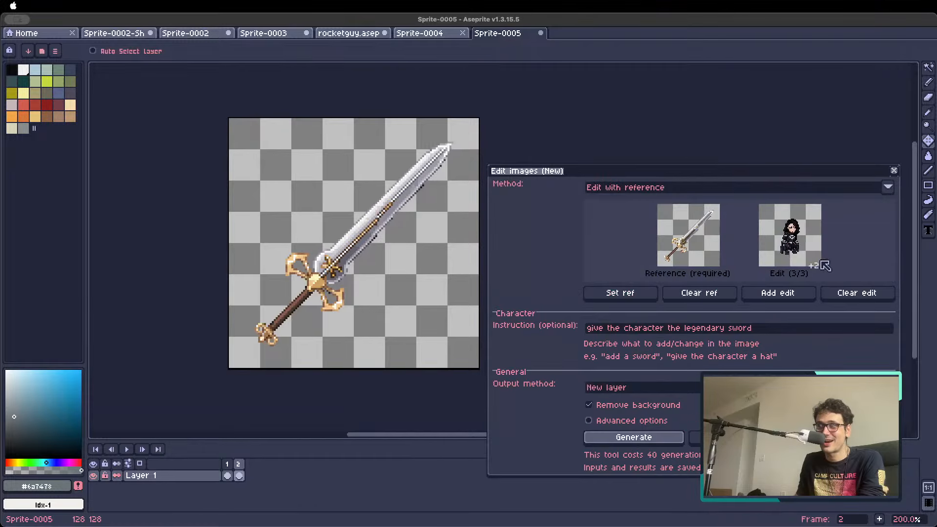
{"action": "left_click", "coordinate": [844, 437]}
{"action": "left_click", "coordinate": [624, 107]}
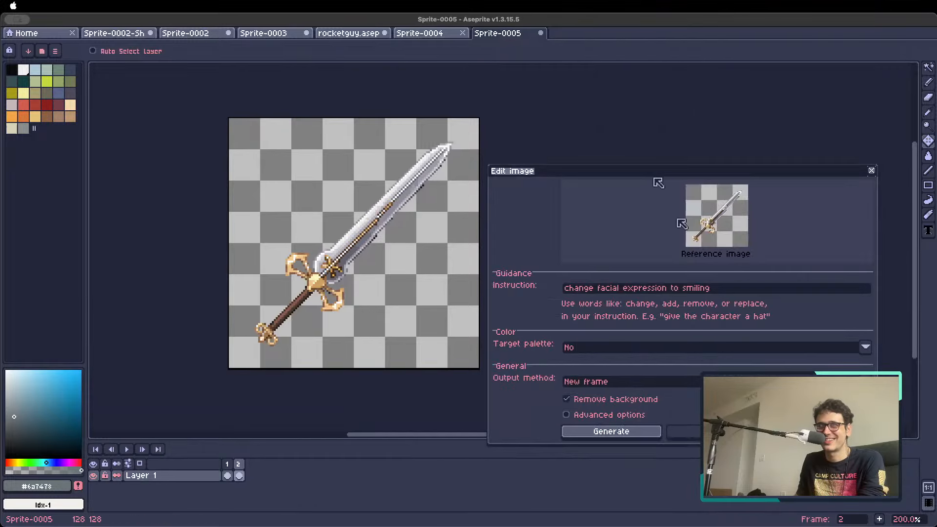
{"action": "left_click", "coordinate": [800, 432]}
{"action": "left_click", "coordinate": [617, 87]}
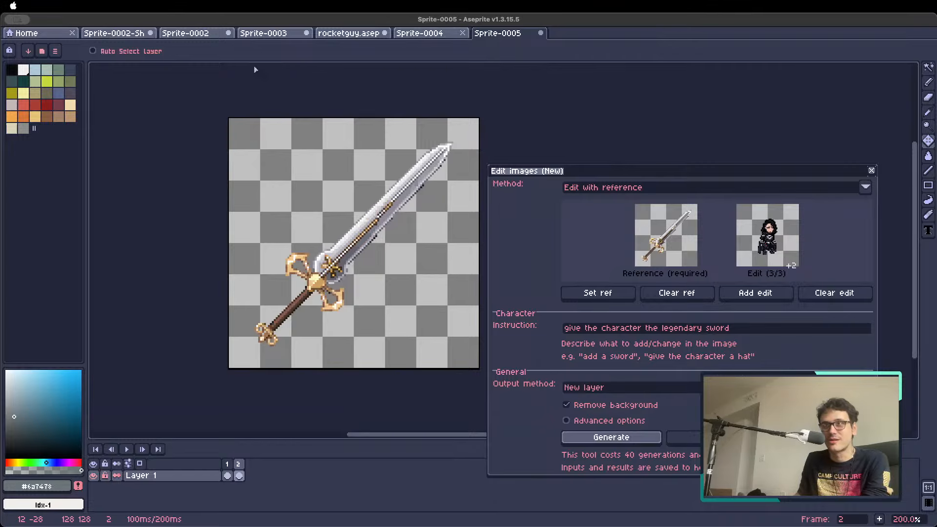
In Sprite-0002, shift the whole sword-wielding character layer about 7 px right and 16 px up.
{"action": "left_click", "coordinate": [431, 35]}
{"action": "left_click", "coordinate": [364, 34]}
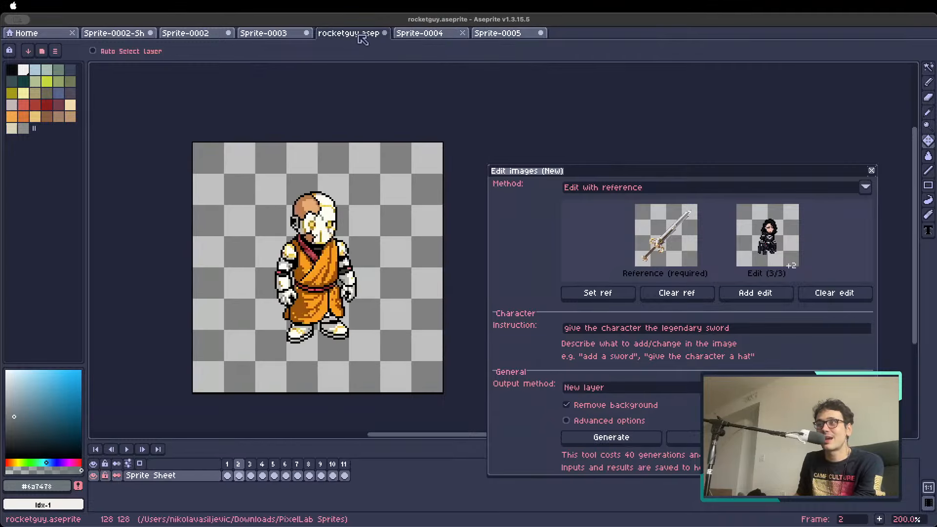
{"action": "left_click", "coordinate": [268, 34]}
{"action": "left_click", "coordinate": [201, 35]}
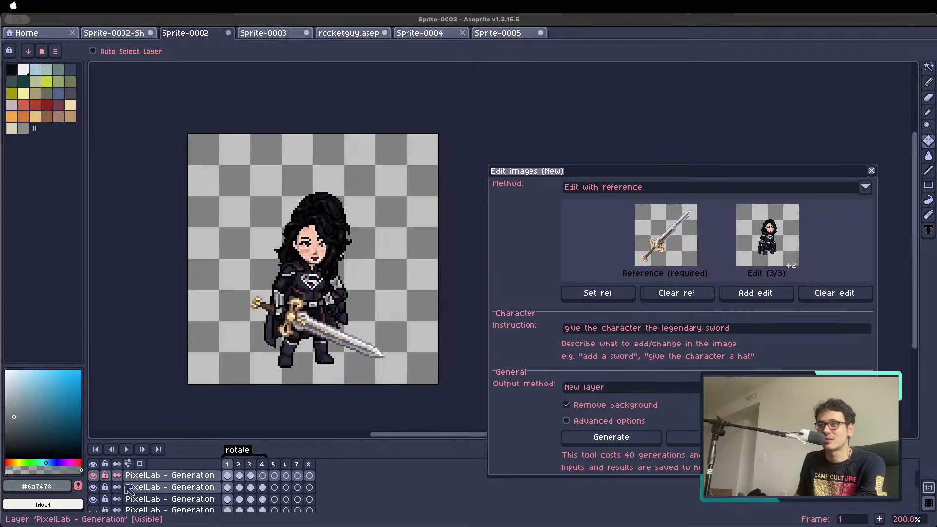
{"action": "left_click", "coordinate": [93, 476]}
{"action": "left_click", "coordinate": [93, 476]}
{"action": "left_click", "coordinate": [94, 476]}
{"action": "left_click", "coordinate": [94, 477]}
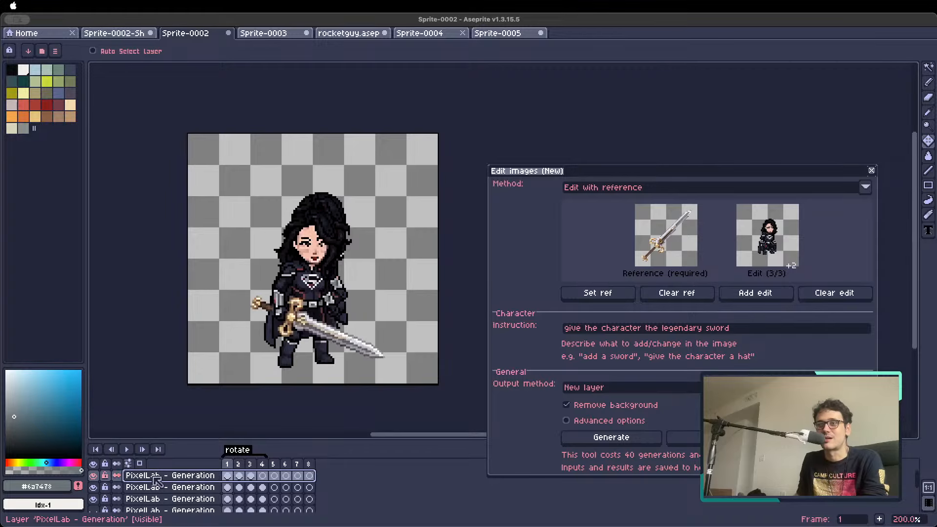
{"action": "left_click_drag", "start_coordinate": [309, 326], "coordinate": [322, 294]}
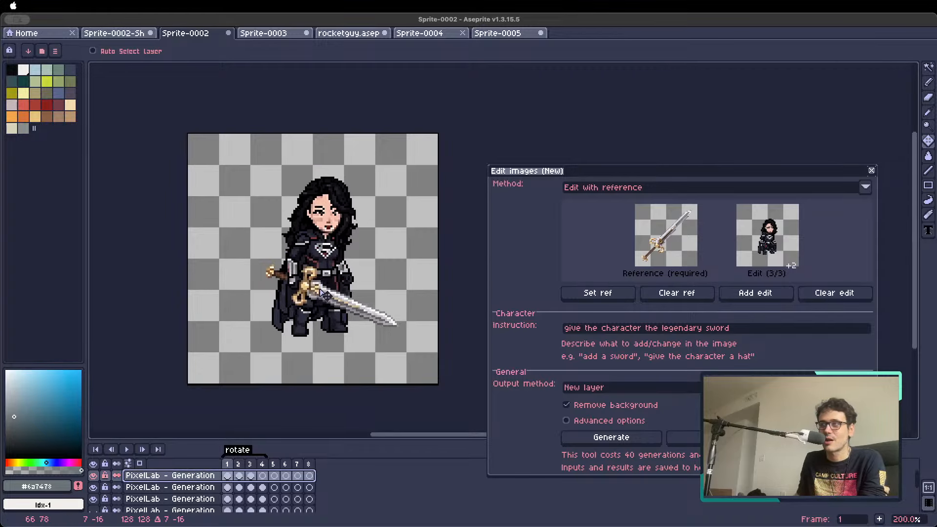
Hide the two PixelLab - Generation layers directly beneath the sword layer, keeping the sword layer visible.
{"action": "left_click", "coordinate": [94, 488]}
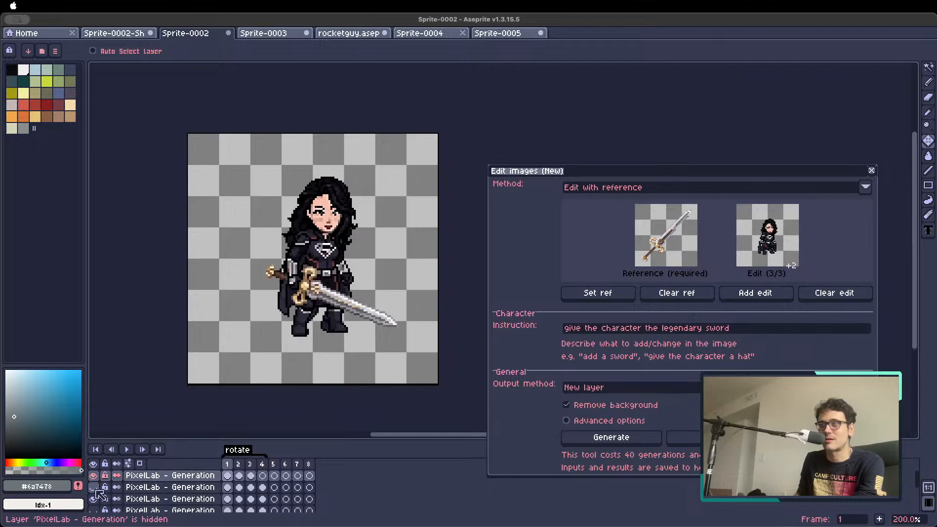
{"action": "left_click", "coordinate": [95, 487]}
{"action": "left_click", "coordinate": [93, 478]}
{"action": "left_click", "coordinate": [93, 478]}
{"action": "left_click", "coordinate": [93, 477]}
{"action": "left_click", "coordinate": [94, 478]}
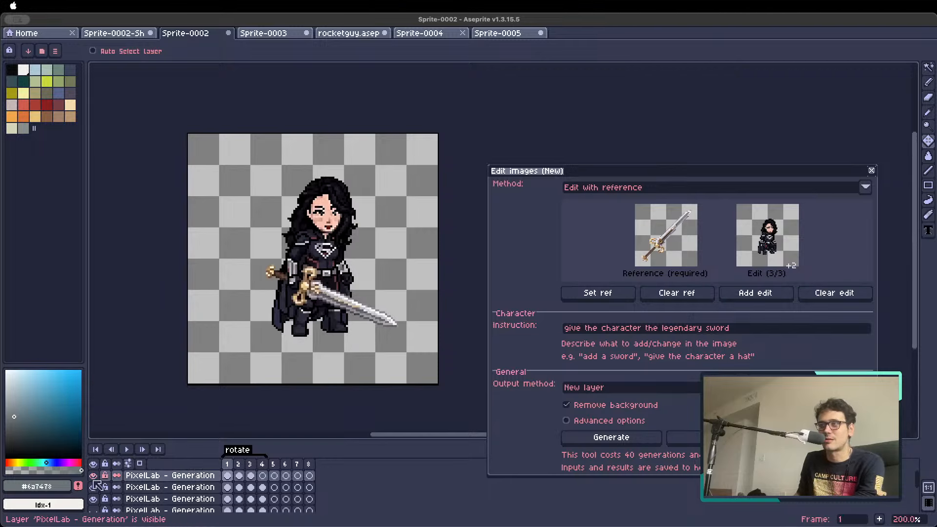
{"action": "left_click", "coordinate": [93, 476]}
{"action": "left_click", "coordinate": [93, 488]}
{"action": "left_click", "coordinate": [93, 487]}
{"action": "left_click", "coordinate": [93, 488]}
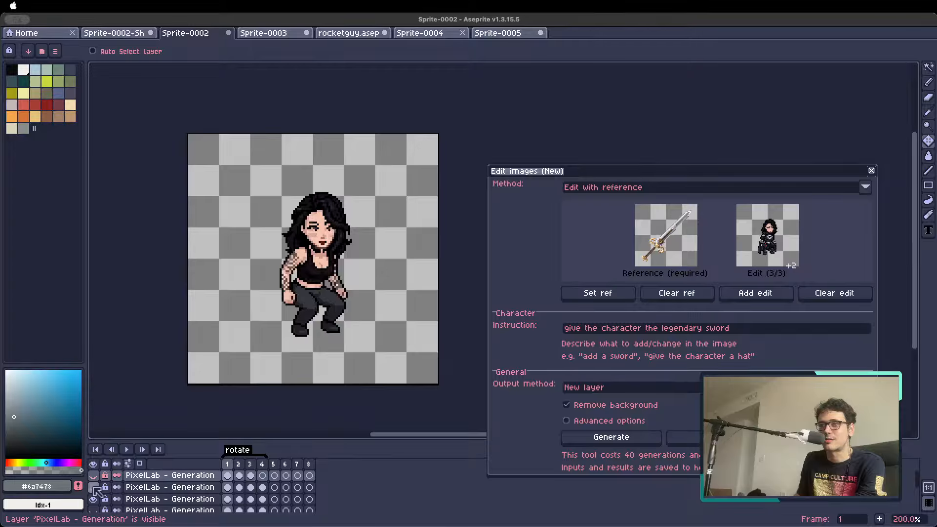
{"action": "left_click", "coordinate": [94, 499]}
{"action": "left_click", "coordinate": [93, 476]}
{"action": "left_click", "coordinate": [93, 475]}
{"action": "left_click", "coordinate": [93, 476]}
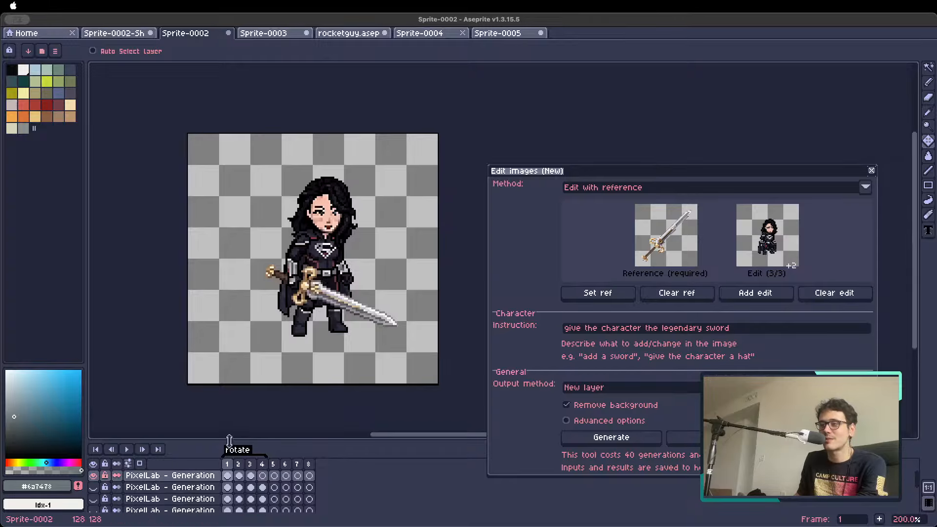
Move the jumping character in frame 2 of the sword layer down about 8 px.
{"action": "left_click_drag", "start_coordinate": [228, 440], "coordinate": [230, 450]}
{"action": "left_click", "coordinate": [238, 466]}
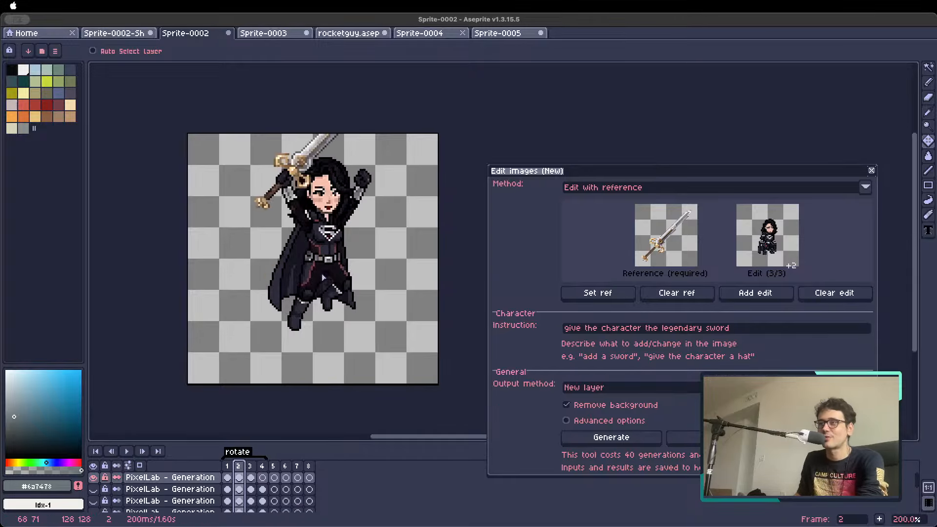
{"action": "left_click_drag", "start_coordinate": [322, 281], "coordinate": [322, 283]}
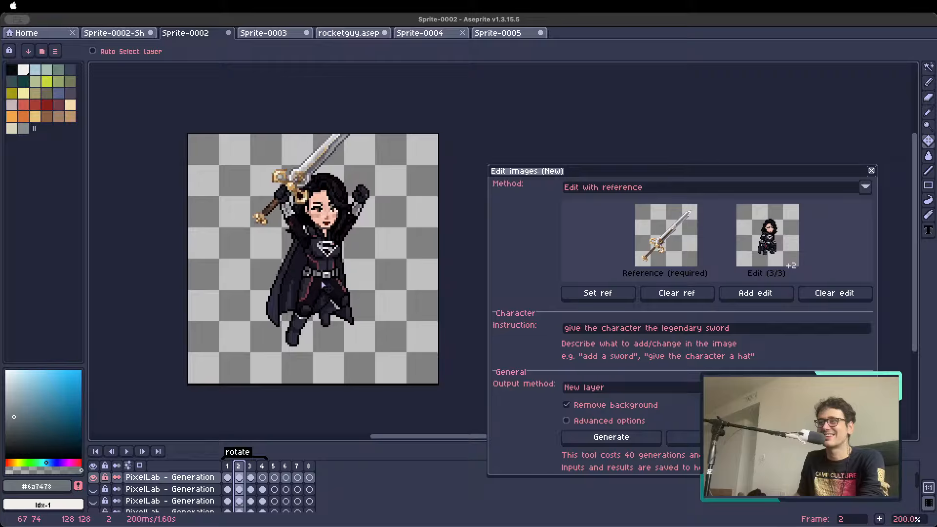
Flip through the first three frames to check the sword-wielding jump motion.
{"action": "key", "text": "Right"}
{"action": "key", "text": "Left"}
{"action": "key", "text": "Right"}
{"action": "key", "text": "Right"}
{"action": "key", "text": "Left"}
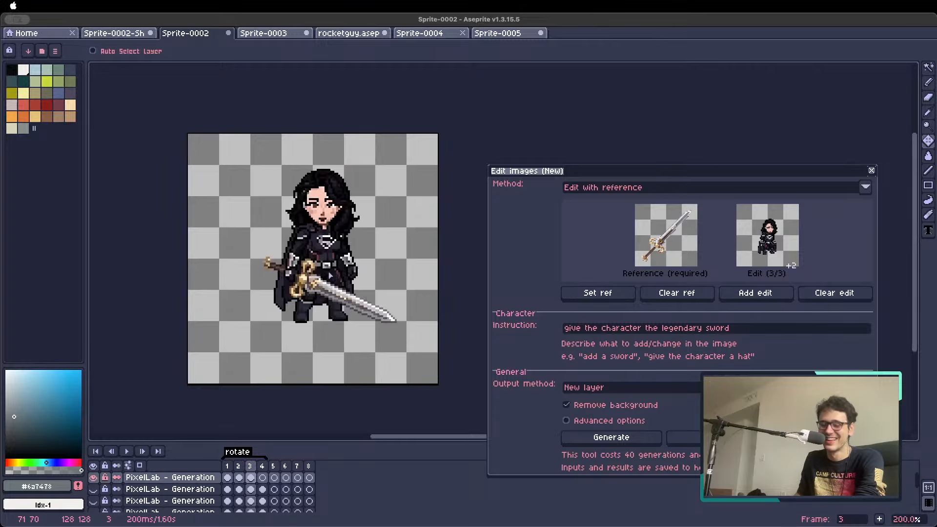
{"action": "key", "text": "Left"}
{"action": "key", "text": "Right"}
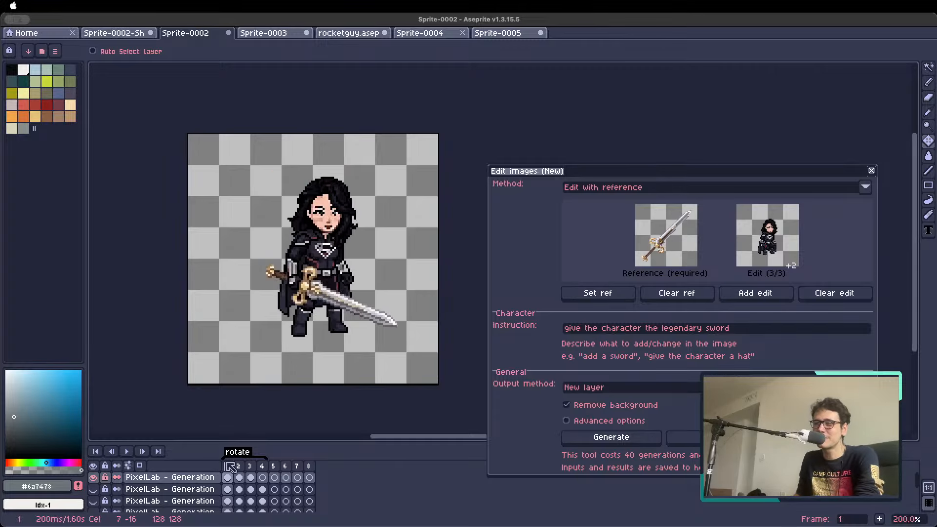
{"action": "left_click", "coordinate": [238, 467]}
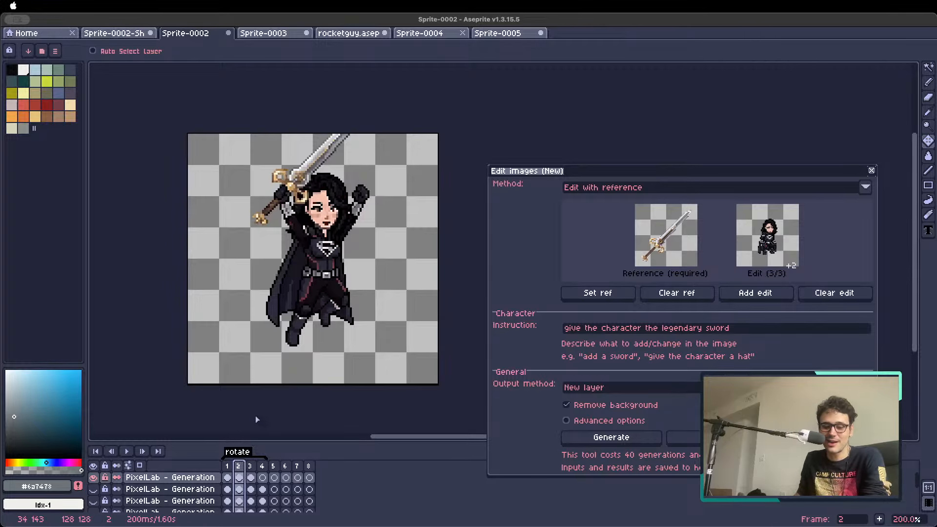
{"action": "key", "text": "Right"}
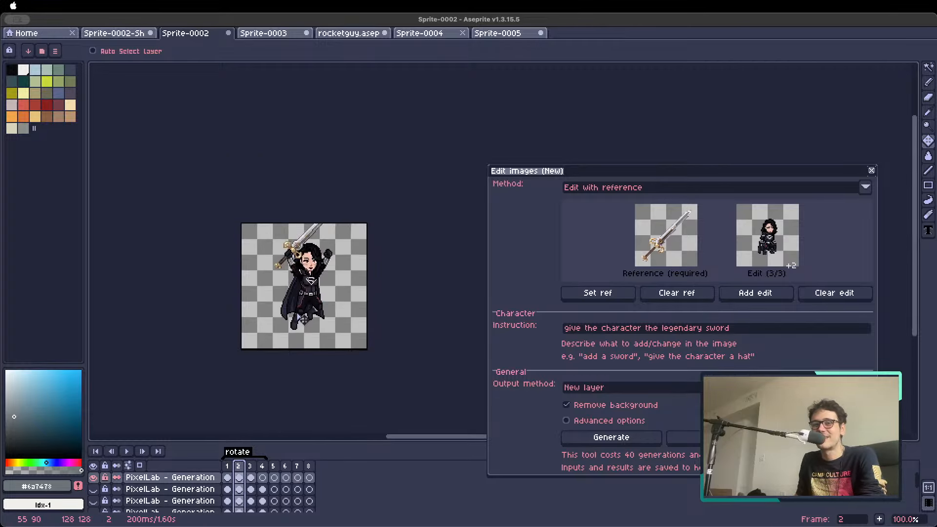
Flip back and forth through the first three frames to review the sword-wielding jump motion up close.
{"action": "key", "text": "Left"}
{"action": "scroll", "coordinate": [300, 279], "scroll_direction": "up", "scroll_amount": 1}
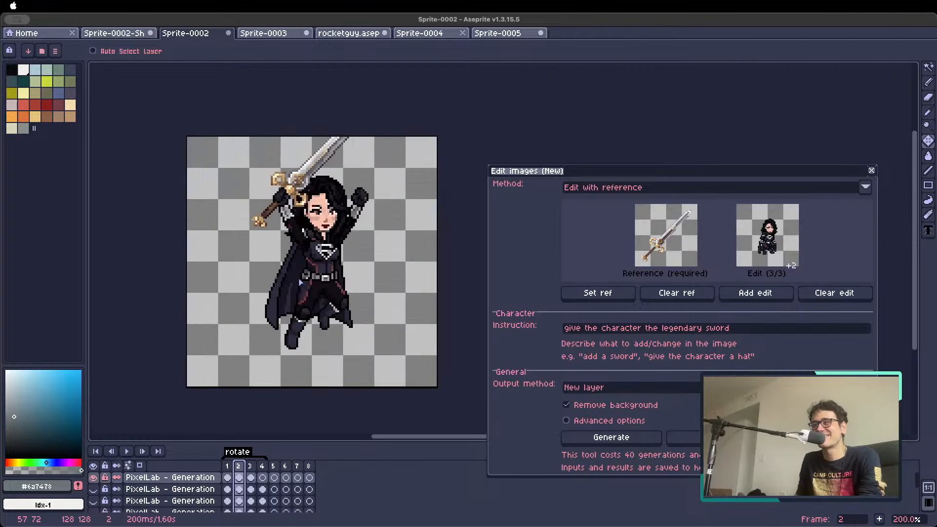
{"action": "key", "text": "Left"}
{"action": "key", "text": "Right"}
{"action": "key", "text": "Right"}
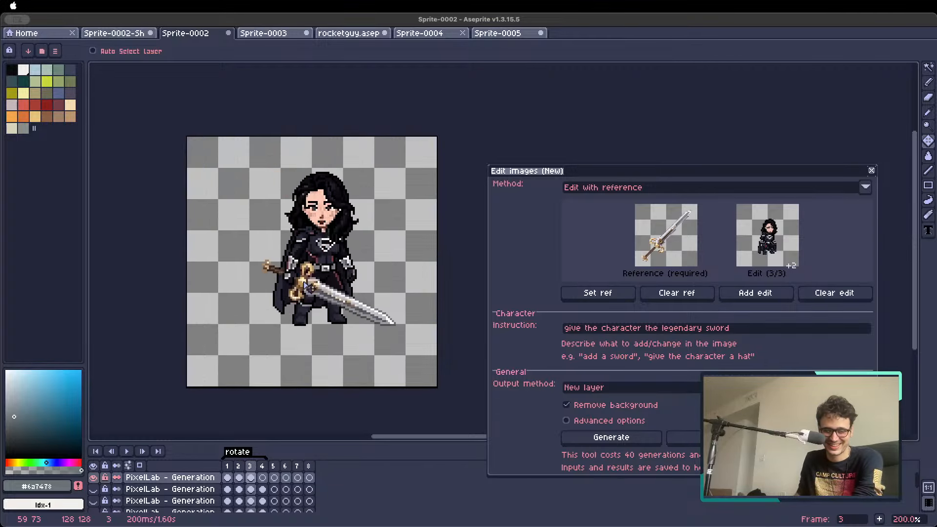
{"action": "key", "text": "Left"}
{"action": "key", "text": "Left"}
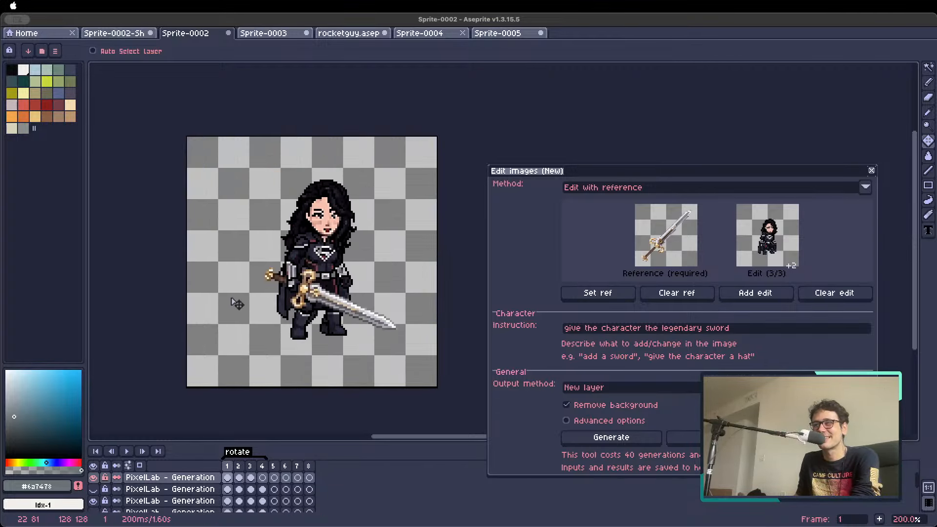
Try shifting the character in frame 1 about 7 px left and 13 px down, and undo the move.
{"action": "left_click_drag", "start_coordinate": [322, 210], "coordinate": [309, 233]}
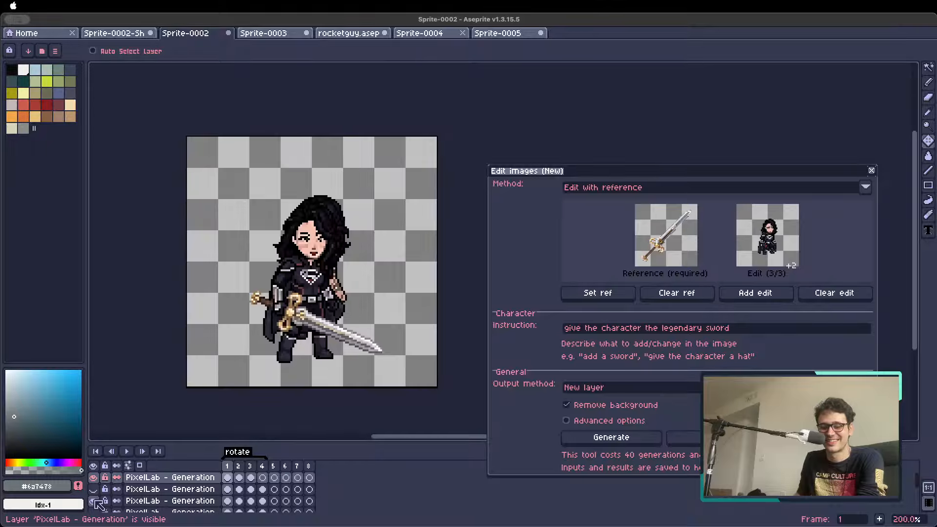
{"action": "key", "text": "super+z"}
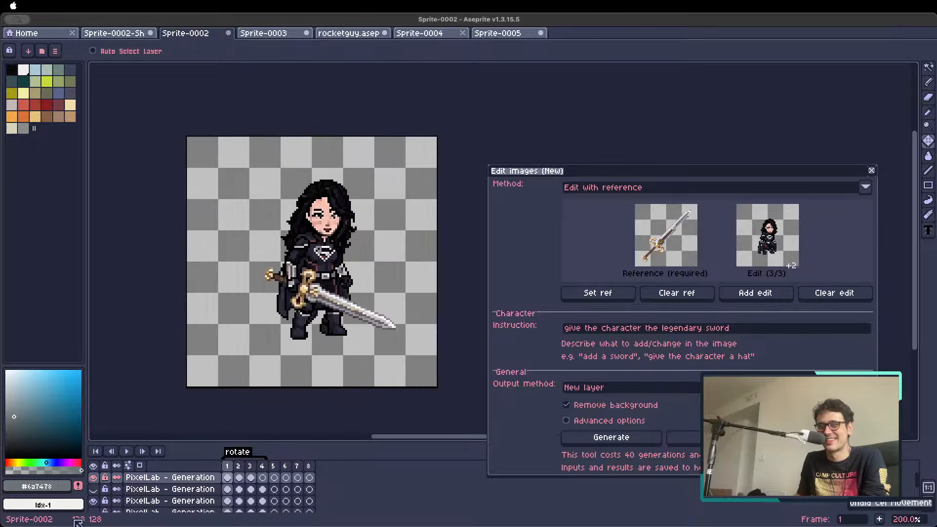
{"action": "scroll", "coordinate": [278, 272], "scroll_direction": "down", "scroll_amount": 1}
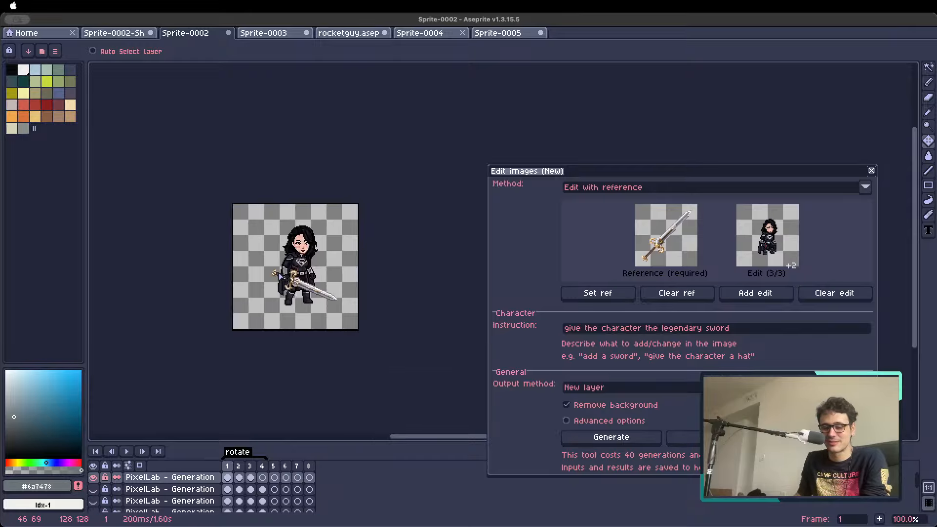
{"action": "scroll", "coordinate": [278, 271], "scroll_direction": "up", "scroll_amount": 1}
{"action": "scroll", "coordinate": [278, 271], "scroll_direction": "up", "scroll_amount": 1}
{"action": "scroll", "coordinate": [277, 271], "scroll_direction": "down", "scroll_amount": 1}
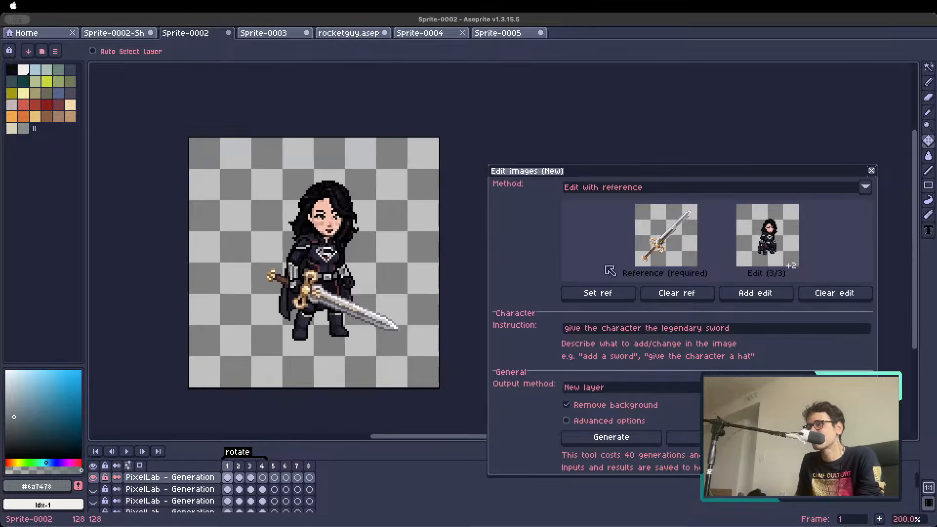
Clear all images to edit in Edit images (New) and check the available editing methods, keeping Edit with reference.
{"action": "left_click", "coordinate": [836, 293]}
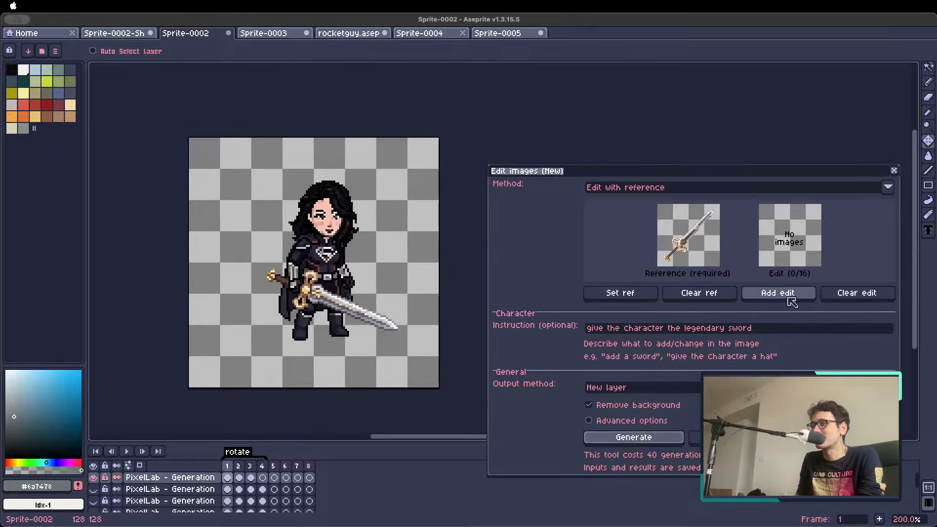
{"action": "left_click", "coordinate": [663, 190]}
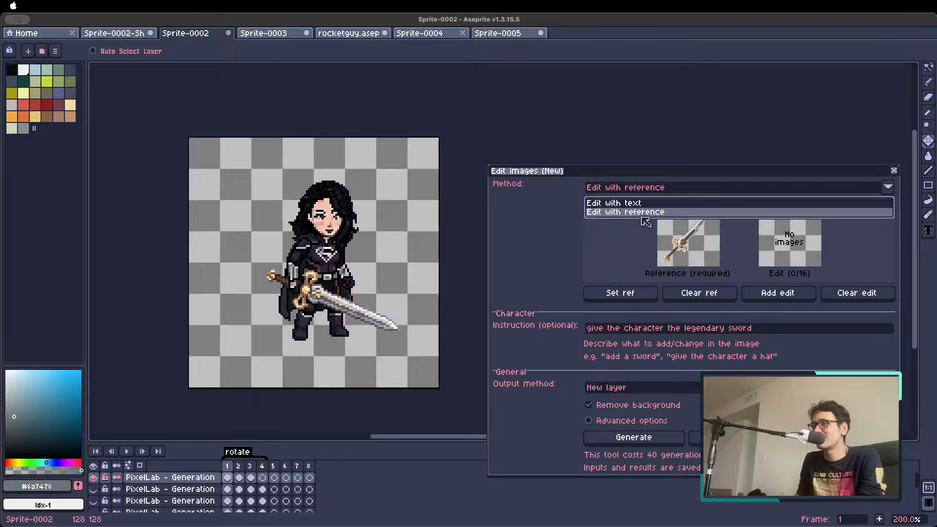
{"action": "left_click", "coordinate": [593, 190]}
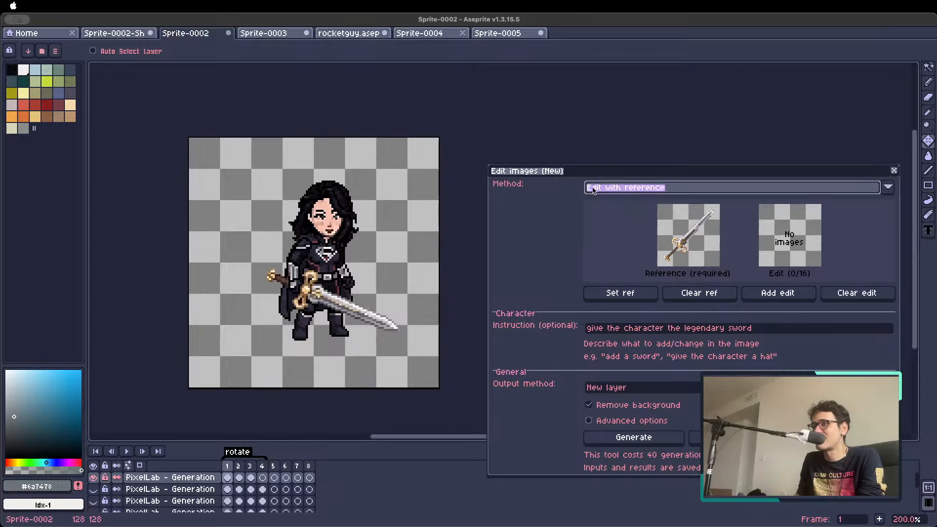
{"action": "left_click", "coordinate": [664, 192]}
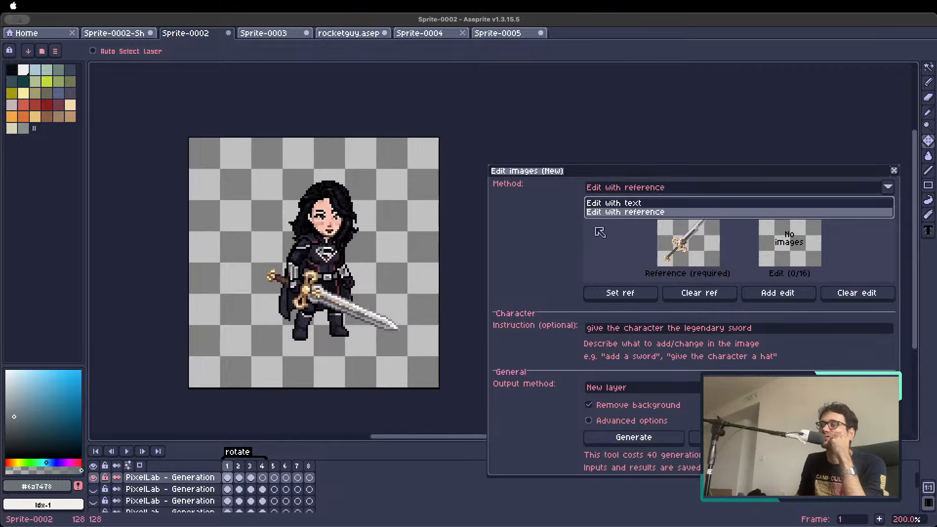
{"action": "left_click", "coordinate": [594, 244]}
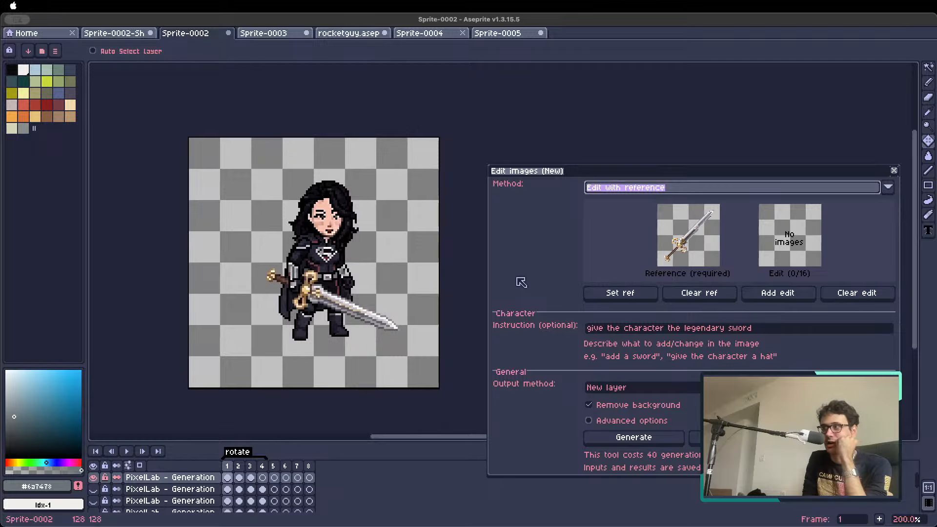
Compare the Edit with text form with Edit with reference, returning to the reference method.
{"action": "left_click", "coordinate": [628, 191]}
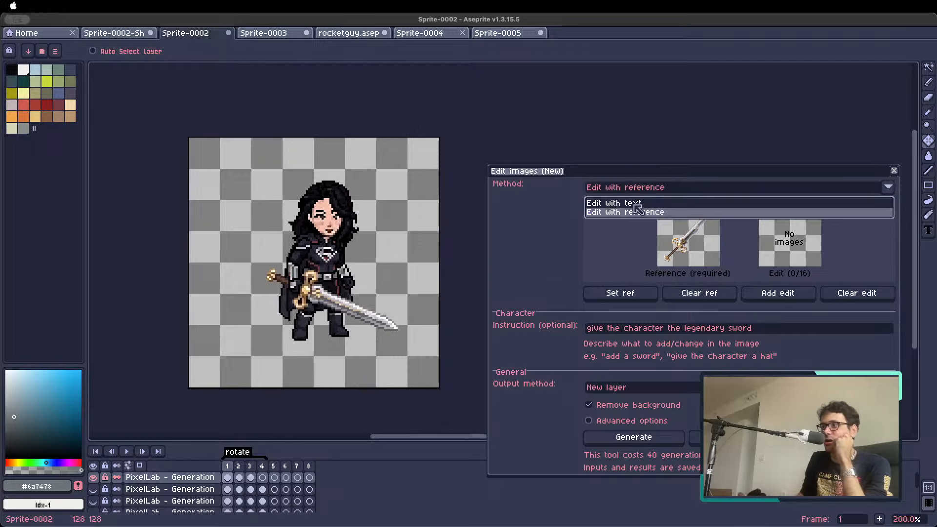
{"action": "left_click", "coordinate": [633, 202]}
{"action": "left_click", "coordinate": [632, 189]}
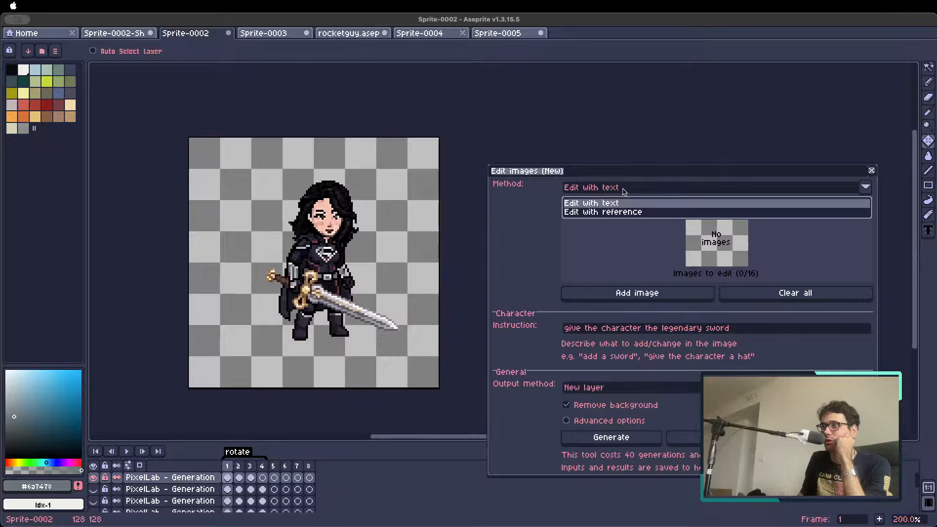
{"action": "left_click", "coordinate": [624, 213]}
Look over the Create image tools in PixelLab and return to Edit images (new).
{"action": "left_click", "coordinate": [634, 437]}
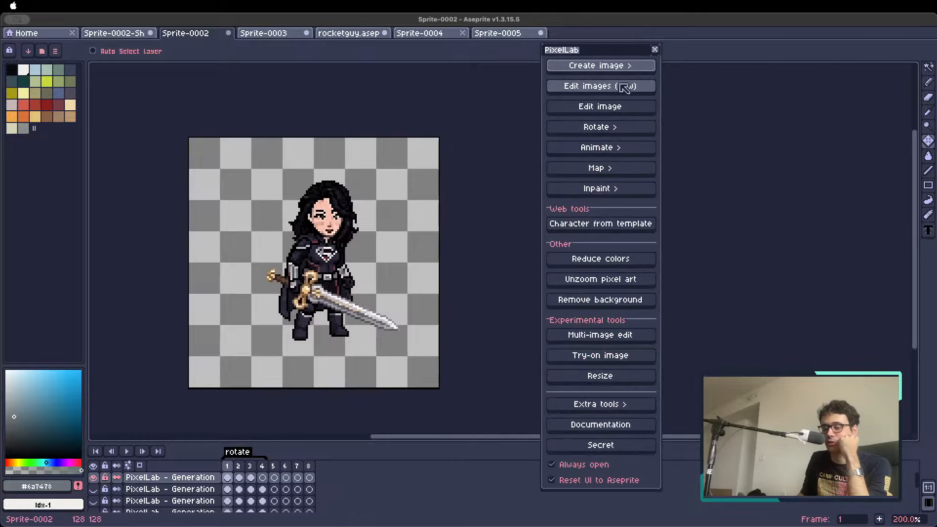
{"action": "left_click", "coordinate": [582, 62]}
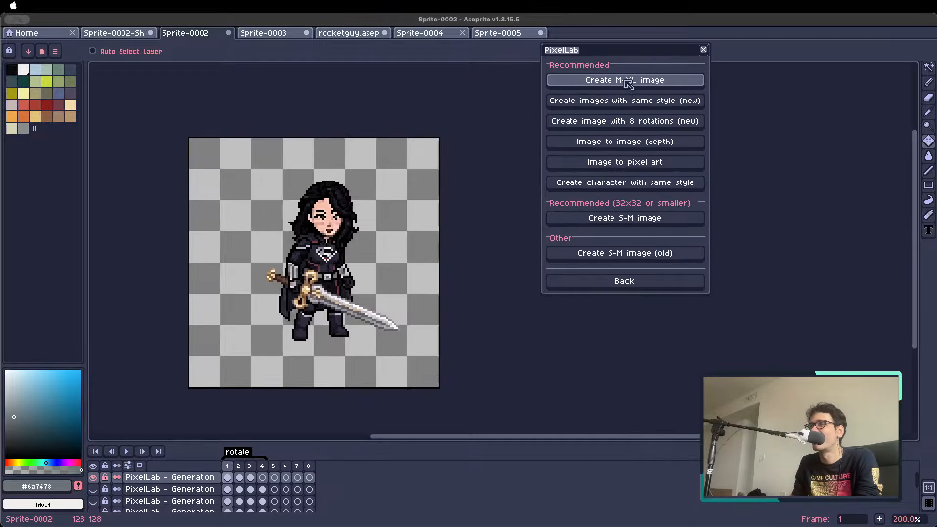
{"action": "left_click", "coordinate": [640, 282]}
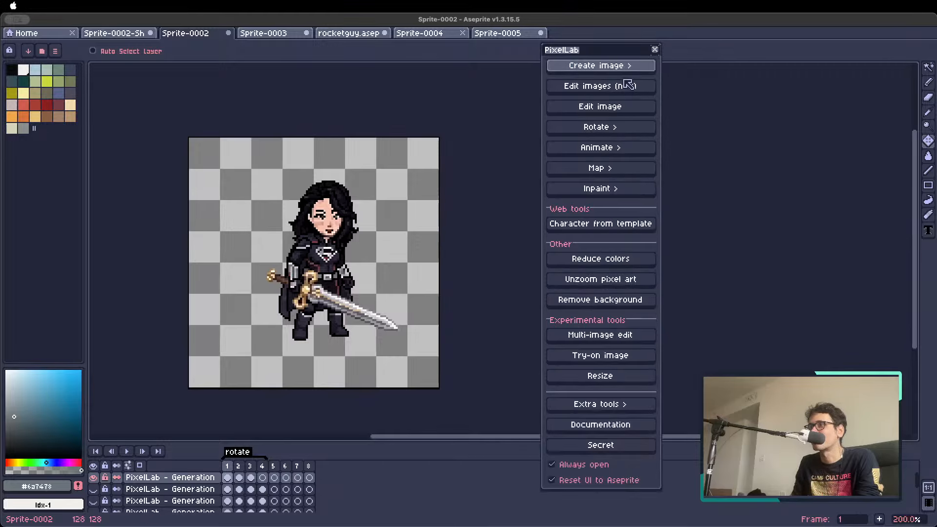
{"action": "left_click", "coordinate": [628, 86]}
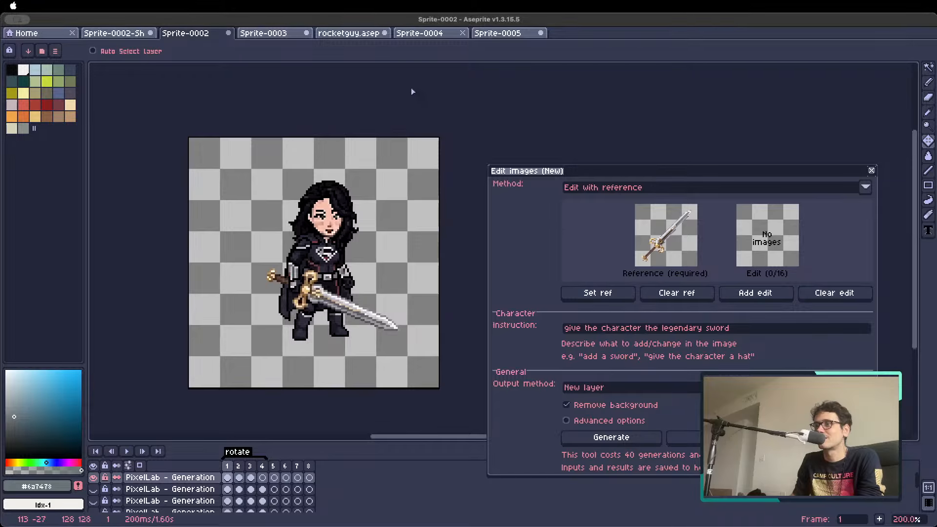
Paste the copied photo of the red-roofed house as a new sprite.
{"action": "left_click", "coordinate": [41, 34]}
{"action": "key", "text": "super+v"}
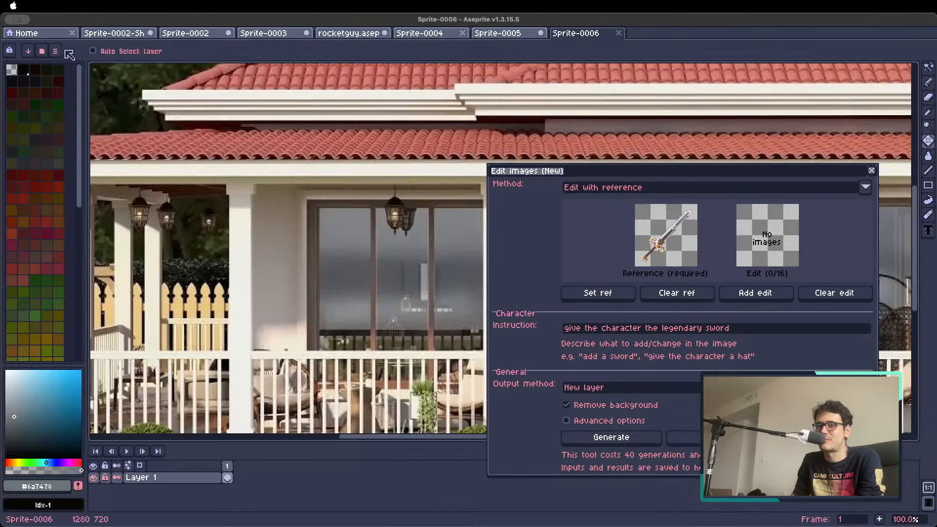
{"action": "scroll", "coordinate": [277, 190], "scroll_direction": "down", "scroll_amount": 3}
{"action": "scroll", "coordinate": [242, 196], "scroll_direction": "up", "scroll_amount": 2}
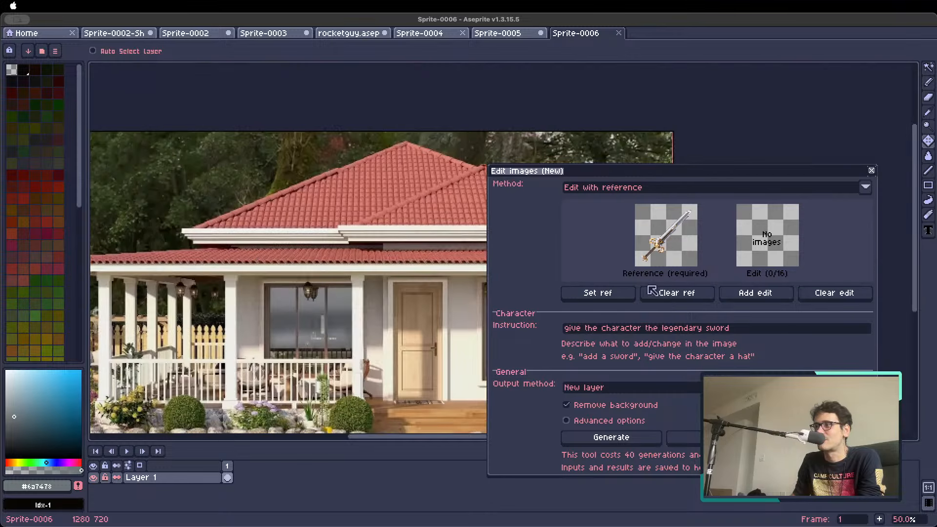
{"action": "left_click", "coordinate": [653, 187]}
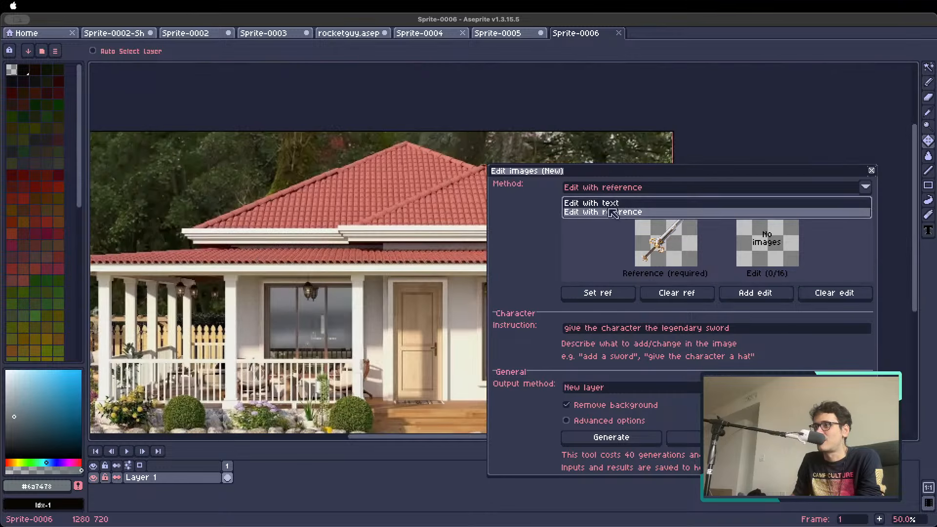
{"action": "left_click", "coordinate": [644, 175]}
{"action": "left_click", "coordinate": [645, 187]}
{"action": "left_click", "coordinate": [659, 184]}
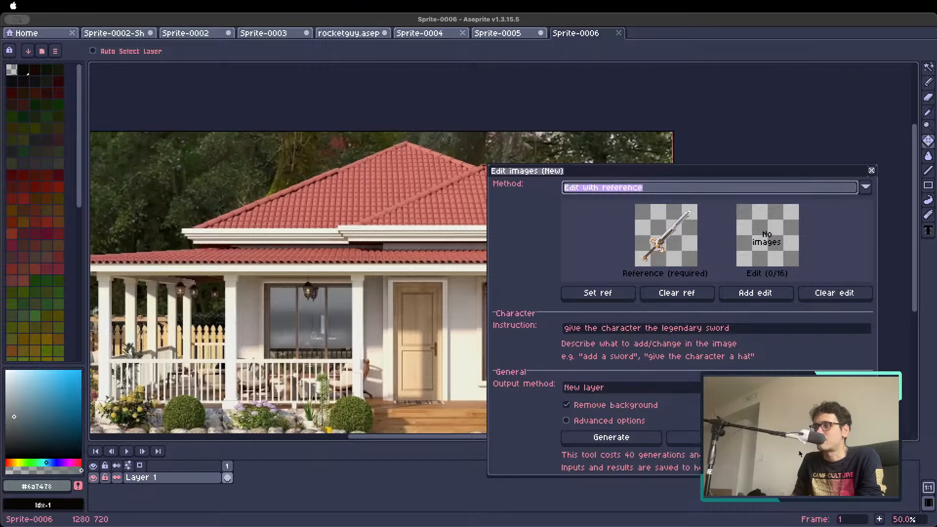
Examine the method options of the Create image with 8 rotations tool and return to the PixelLab tool list.
{"action": "left_click", "coordinate": [811, 437]}
{"action": "left_click", "coordinate": [606, 64]}
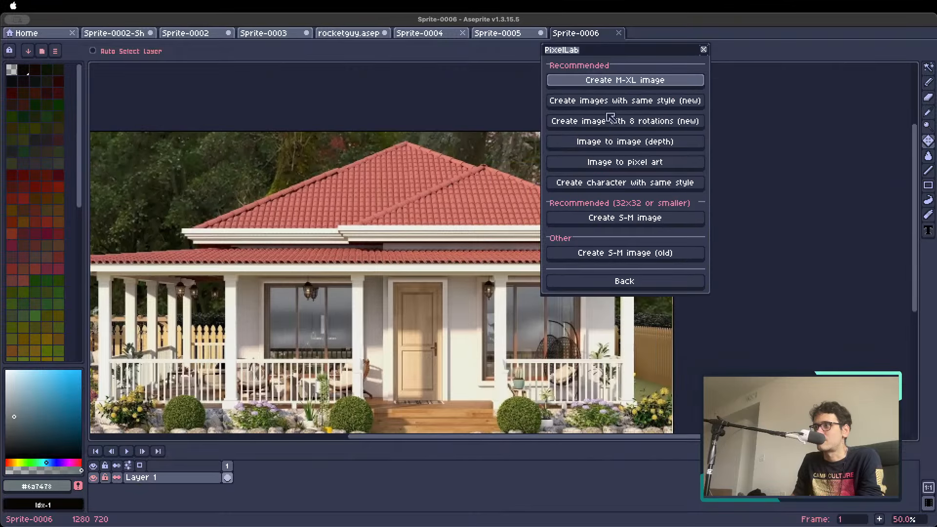
{"action": "left_click", "coordinate": [641, 127]}
{"action": "left_click", "coordinate": [626, 190]}
{"action": "left_click", "coordinate": [613, 212]}
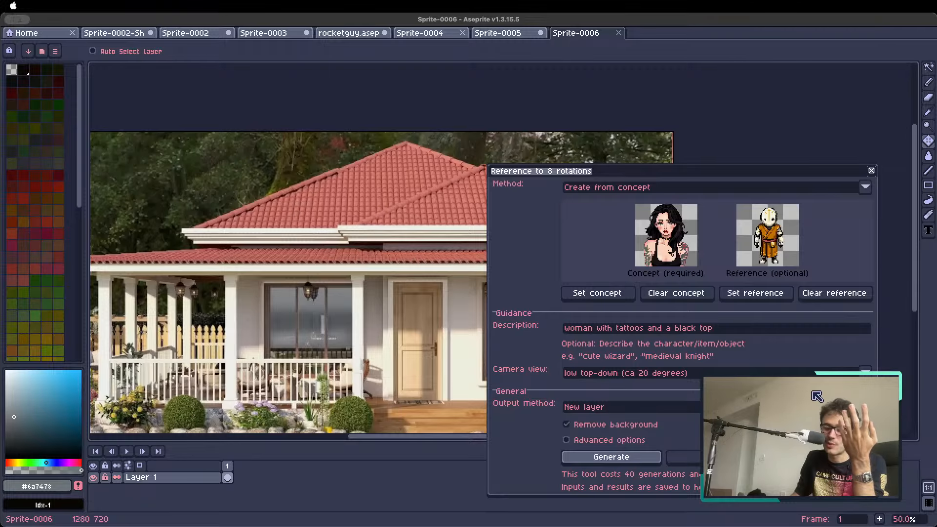
{"action": "left_click", "coordinate": [818, 456]}
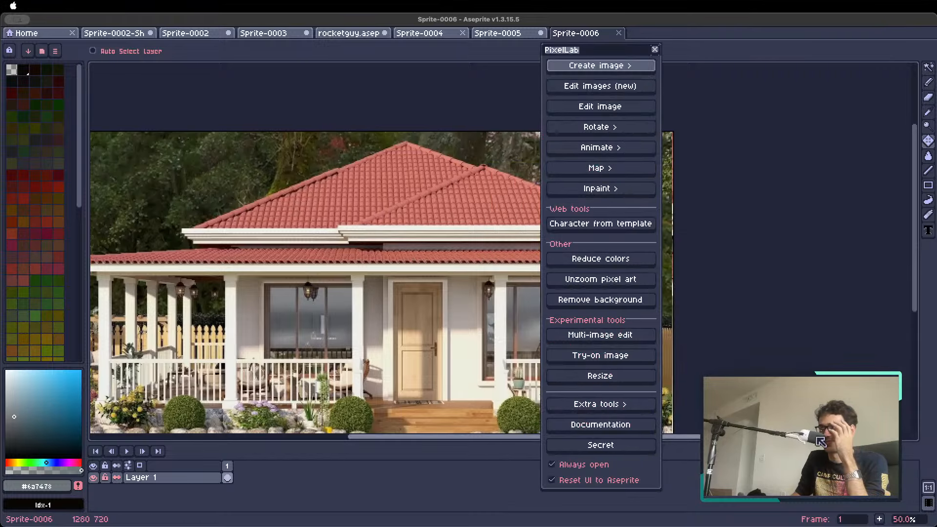
In Edit images (New), replace the sword reference with the house photo from Sprite-0006.
{"action": "left_click", "coordinate": [616, 104]}
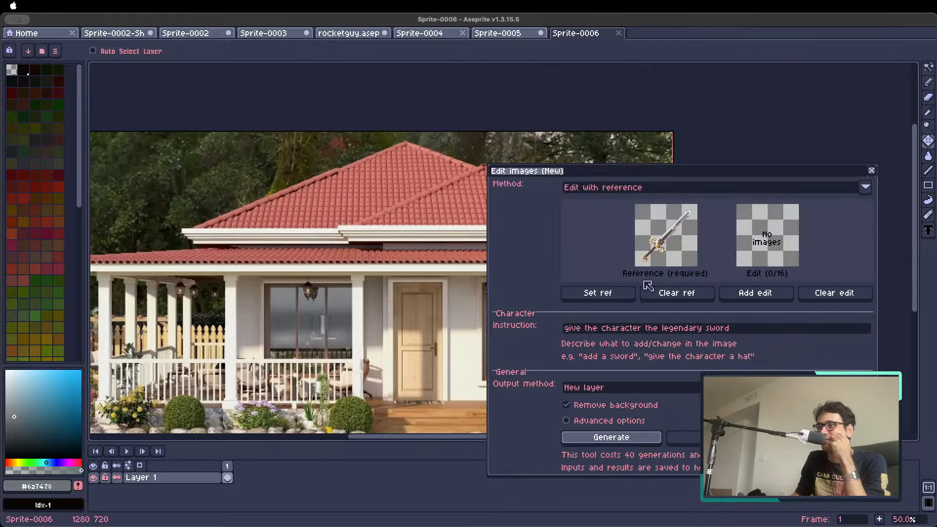
{"action": "left_click", "coordinate": [701, 298]}
{"action": "left_click", "coordinate": [628, 295]}
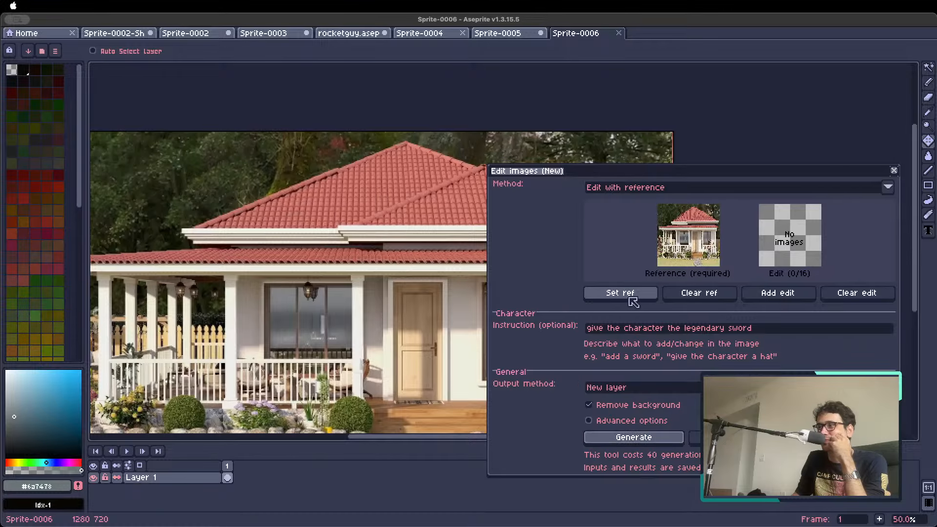
From Sprite-0002, set the instruction to "make the house show a top-down view, aerial view, roof visible, in the style of stardew valley".
{"action": "left_click", "coordinate": [188, 35]}
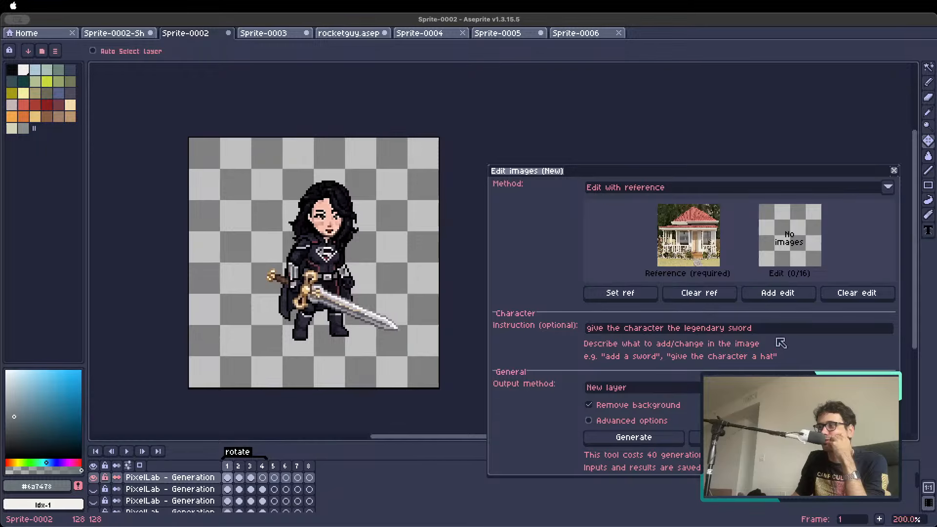
{"action": "left_click_drag", "start_coordinate": [776, 327], "coordinate": [541, 336]}
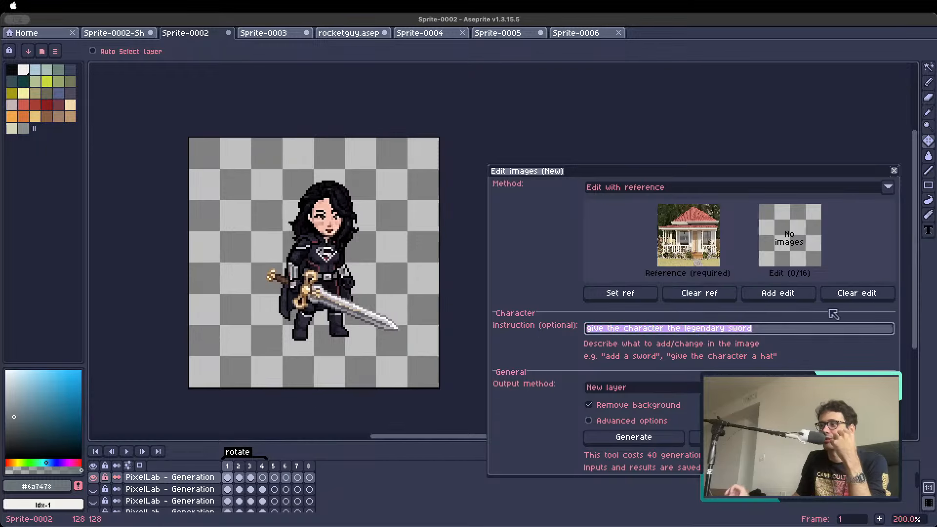
{"action": "type", "text": "ma"}
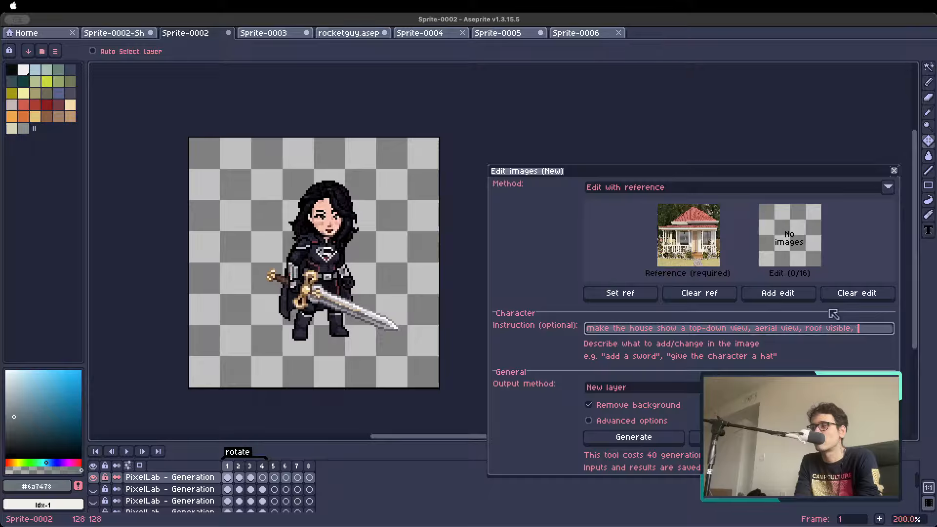
{"action": "type", "text": "style of "}
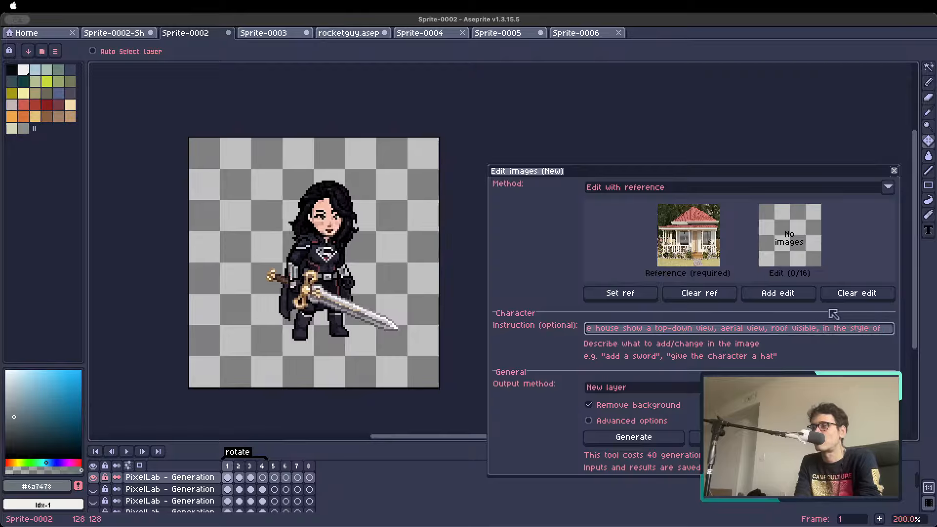
{"action": "type", "text": "stardew valley"}
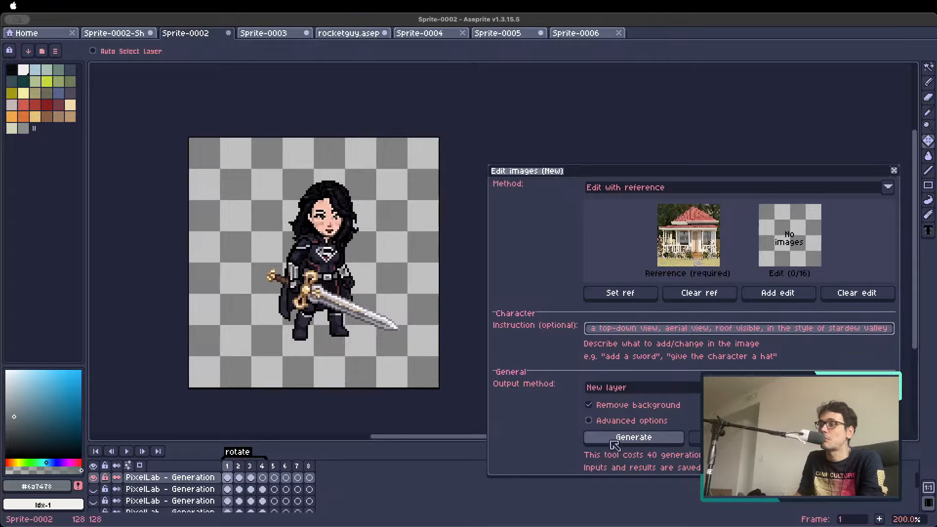
Turn off background removal and try to generate the house edit without any edit image added.
{"action": "left_click", "coordinate": [614, 407]}
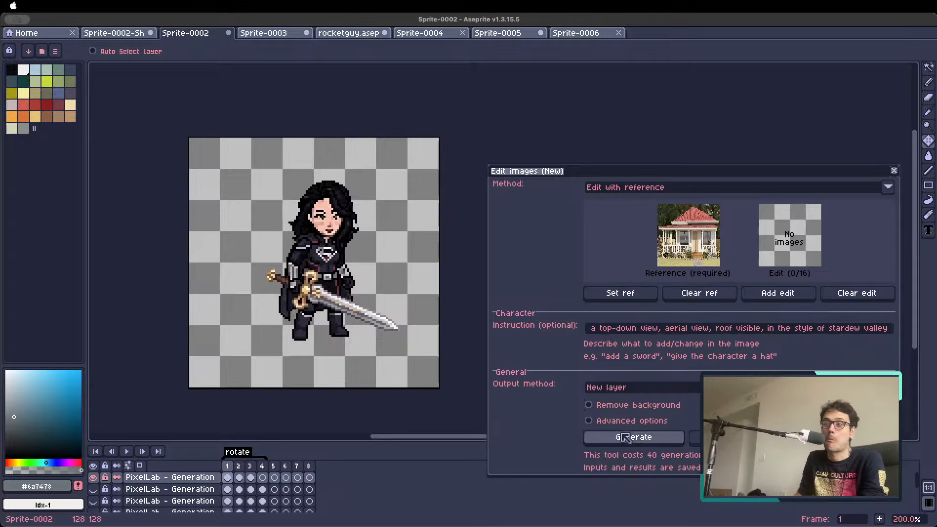
{"action": "left_click", "coordinate": [619, 438]}
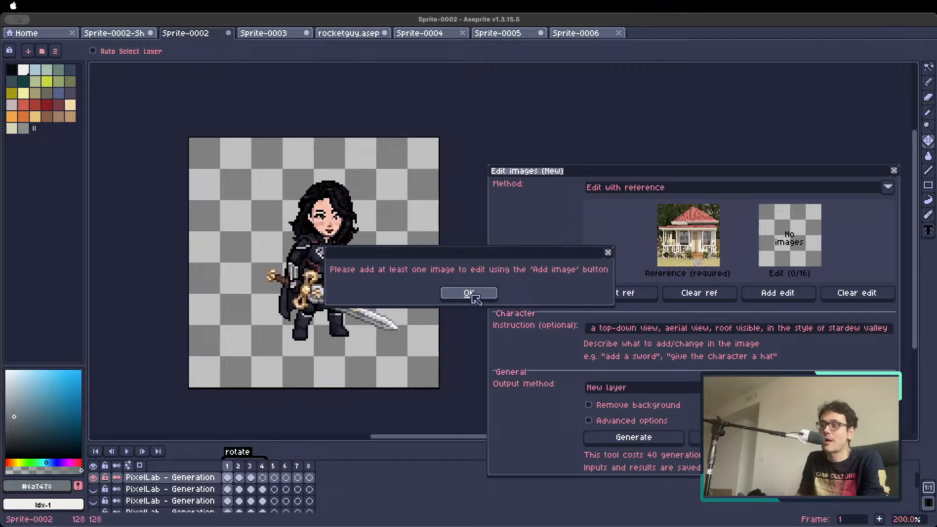
{"action": "left_click", "coordinate": [470, 293]}
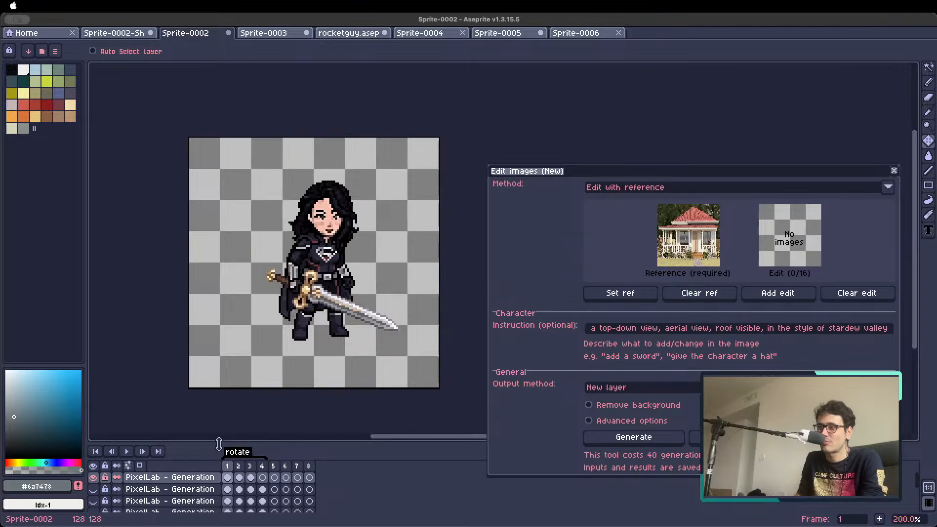
Generate the house edit using a new layer filled with tan #bc9770 as the edit image, with the generated layer below it hidden.
{"action": "key", "text": "shift+n"}
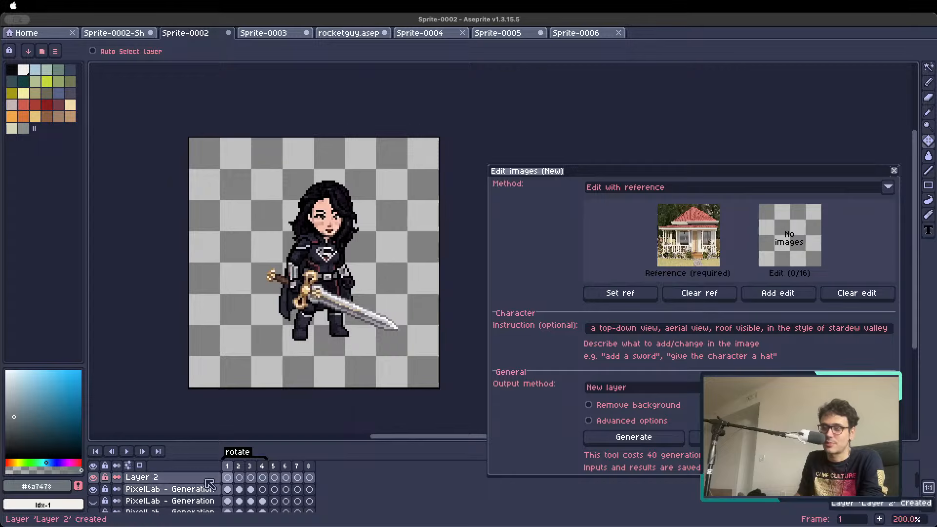
{"action": "left_click", "coordinate": [93, 489]}
{"action": "key", "text": "g"}
{"action": "left_click", "coordinate": [70, 117]}
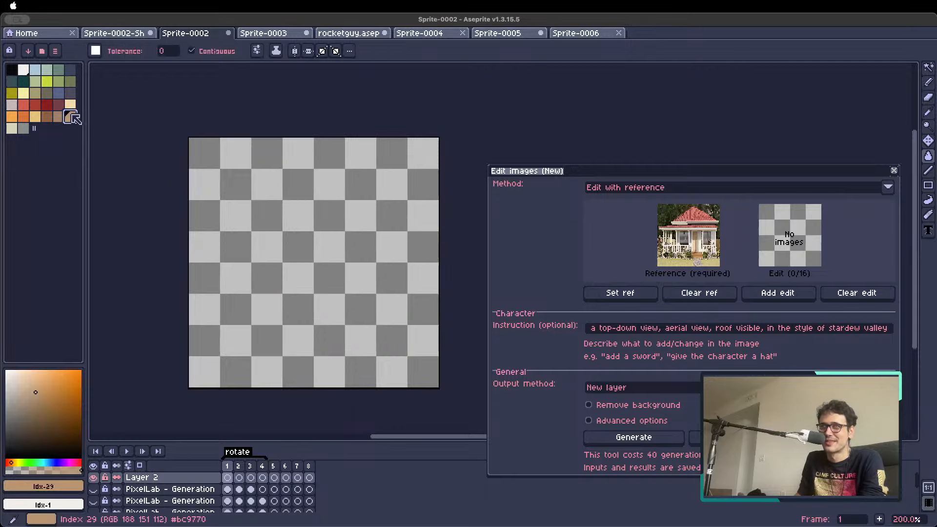
{"action": "left_click", "coordinate": [335, 381]}
{"action": "left_click", "coordinate": [778, 293]}
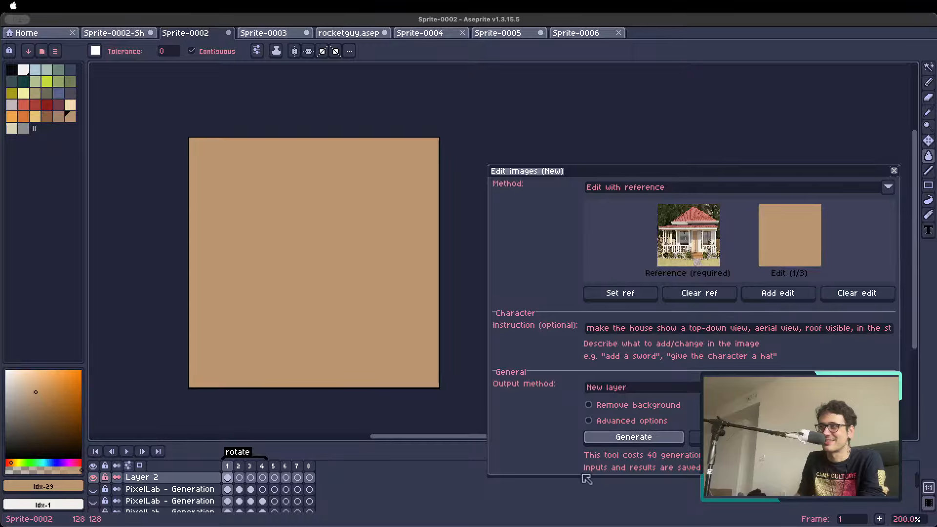
{"action": "left_click", "coordinate": [622, 438]}
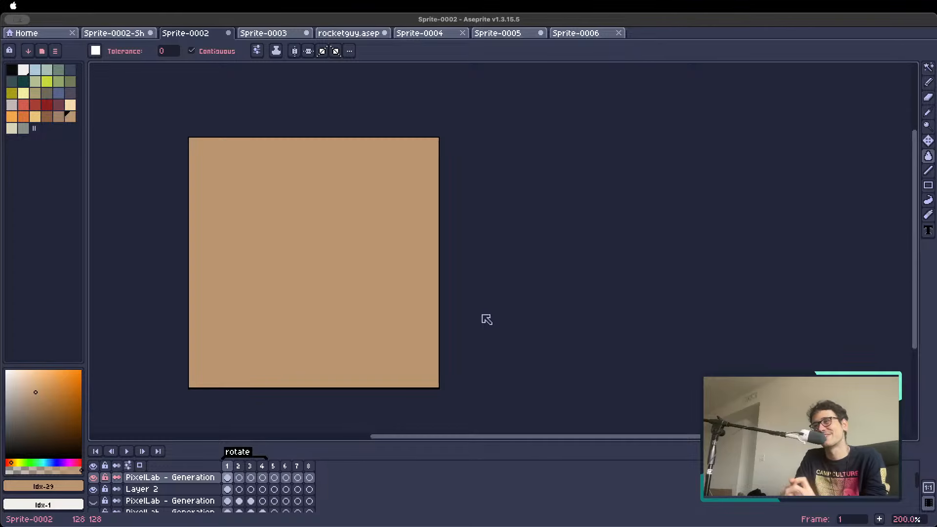
Return to the house photo in Sprite-0006 and open PixelLab's Create image with 8 rotations (new) tool.
{"action": "left_click", "coordinate": [126, 31]}
{"action": "left_click", "coordinate": [218, 34]}
{"action": "left_click", "coordinate": [576, 33]}
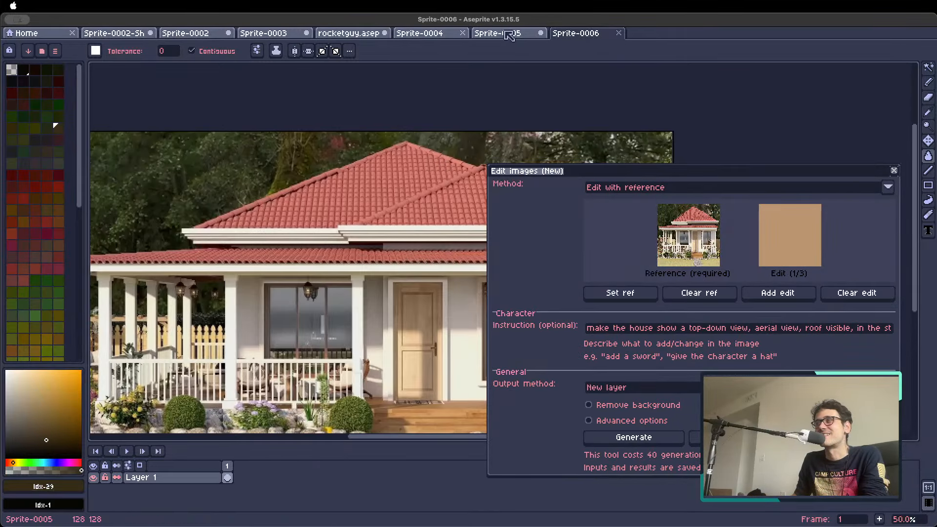
{"action": "scroll", "coordinate": [342, 161], "scroll_direction": "down", "scroll_amount": 2}
{"action": "left_click", "coordinate": [835, 441]}
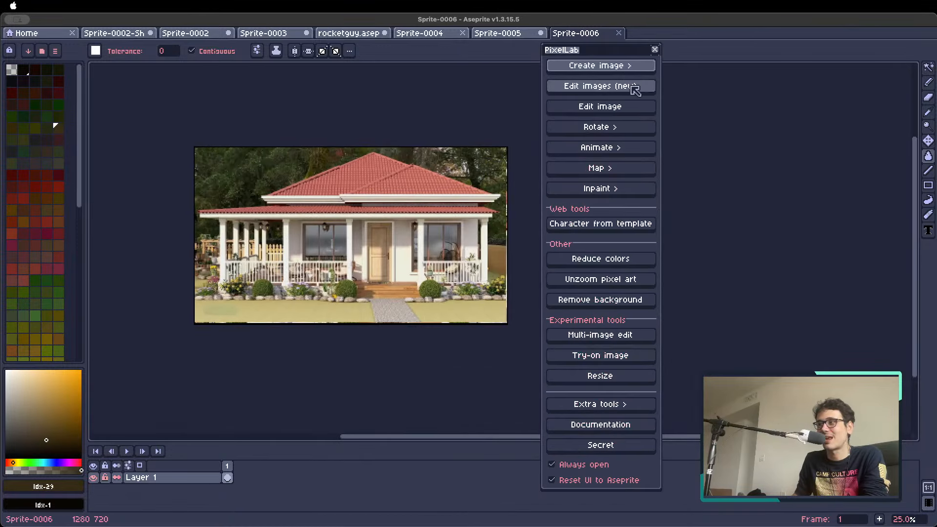
{"action": "left_click", "coordinate": [625, 68]}
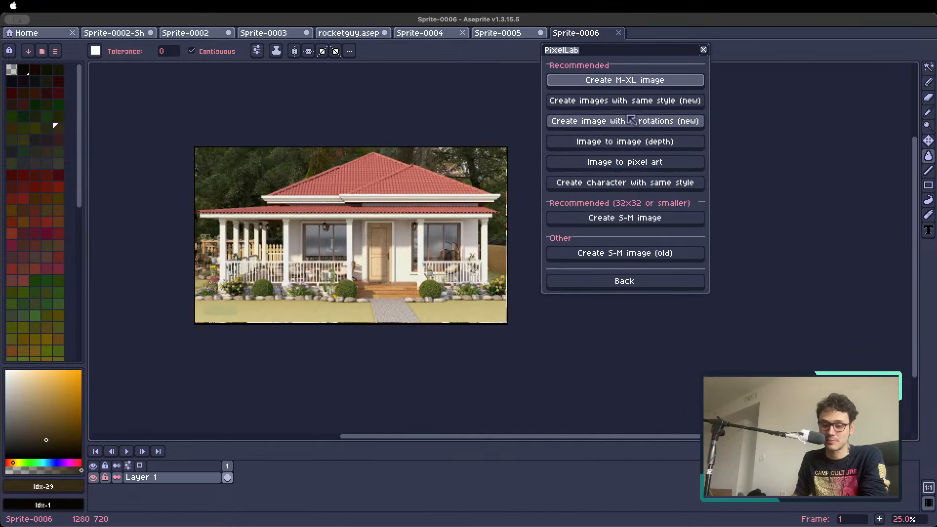
{"action": "left_click", "coordinate": [641, 121]}
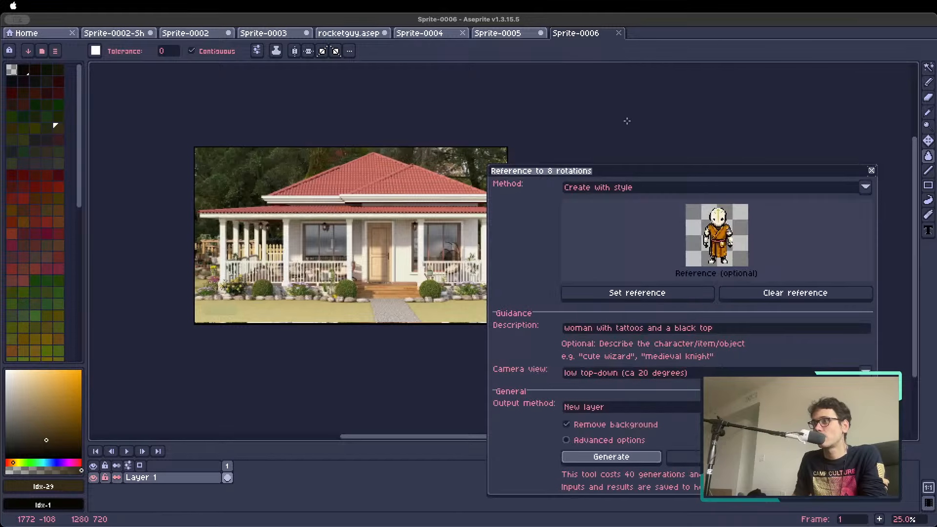
Set up Create from concept with the house photo as the concept, no reference image and the description "house".
{"action": "left_click", "coordinate": [648, 189]}
{"action": "left_click", "coordinate": [606, 213]}
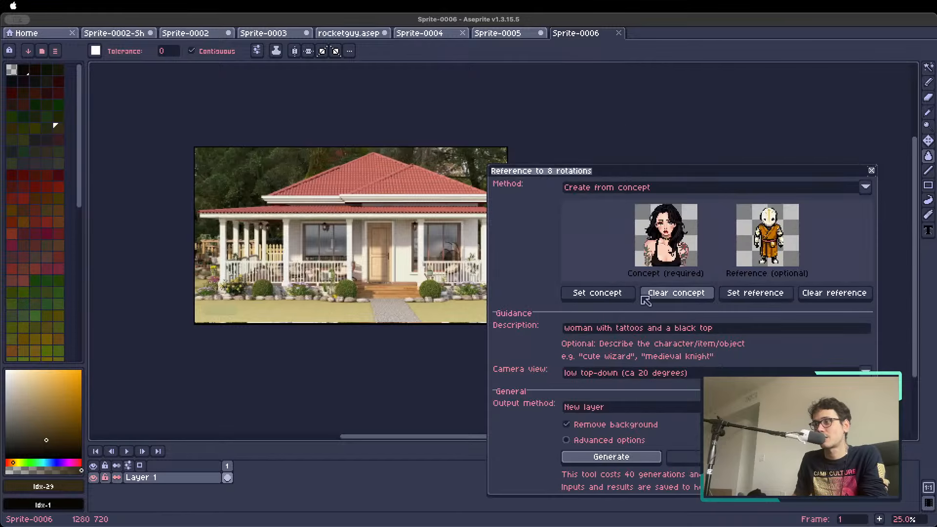
{"action": "left_click", "coordinate": [603, 295]}
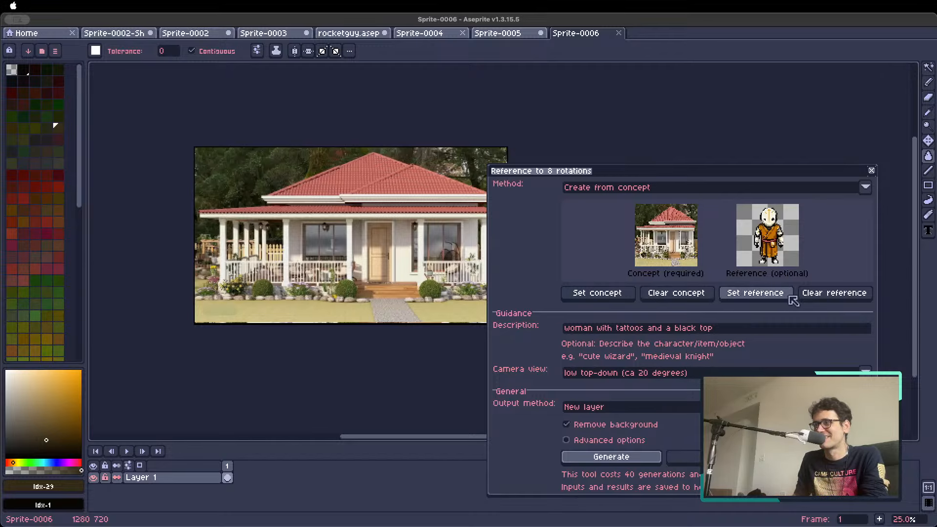
{"action": "left_click", "coordinate": [820, 293]}
{"action": "type", "text": "house"}
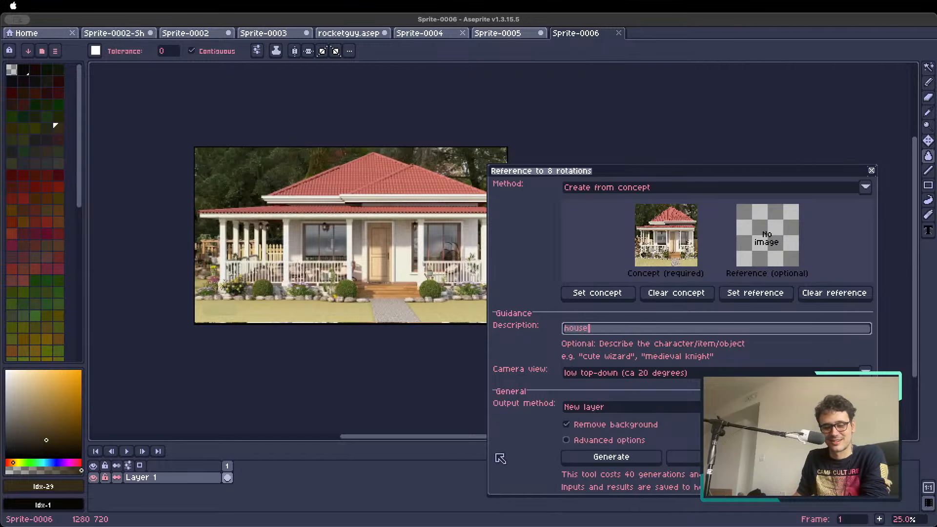
{"action": "left_click", "coordinate": [598, 457]}
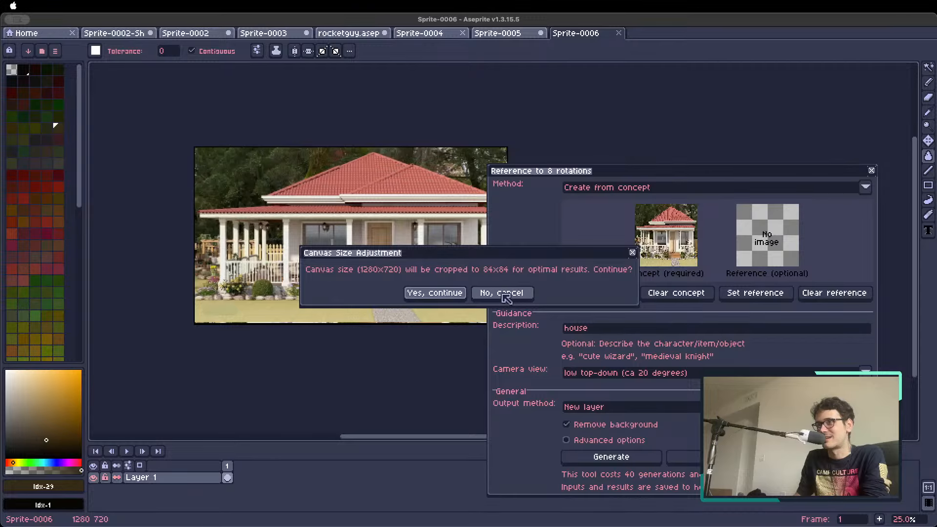
{"action": "left_click", "coordinate": [530, 294]}
{"action": "left_click", "coordinate": [190, 33]}
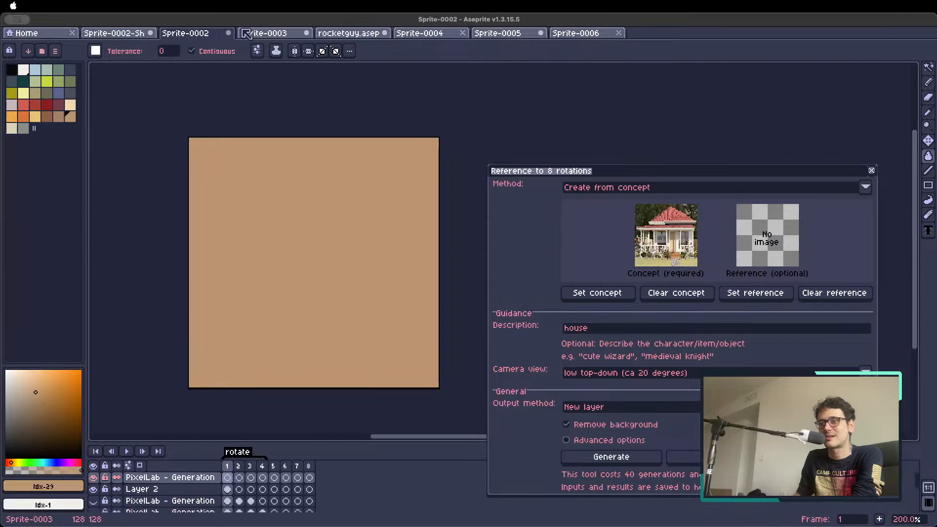
{"action": "left_click", "coordinate": [578, 457]}
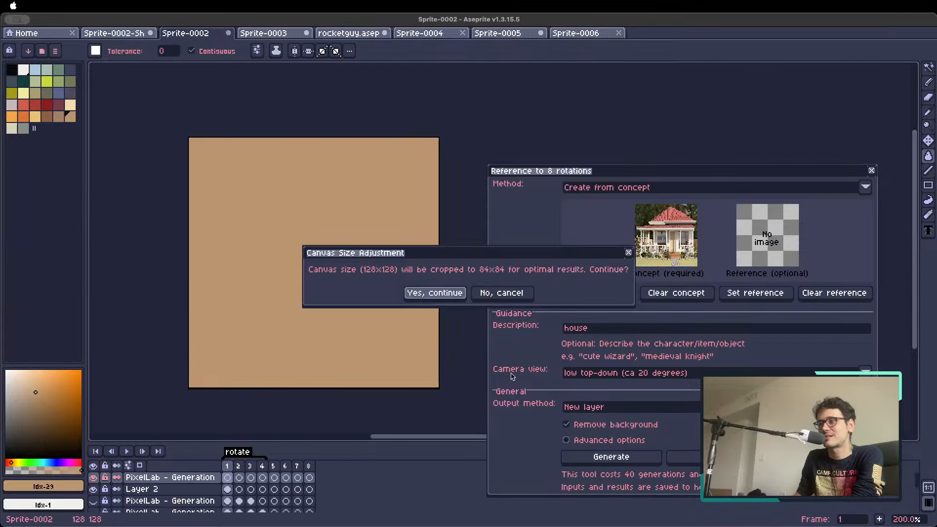
{"action": "left_click", "coordinate": [479, 293]}
Set the canvas size of the blank Sprite-0004 to 84 by 84 px.
{"action": "left_click", "coordinate": [576, 34]}
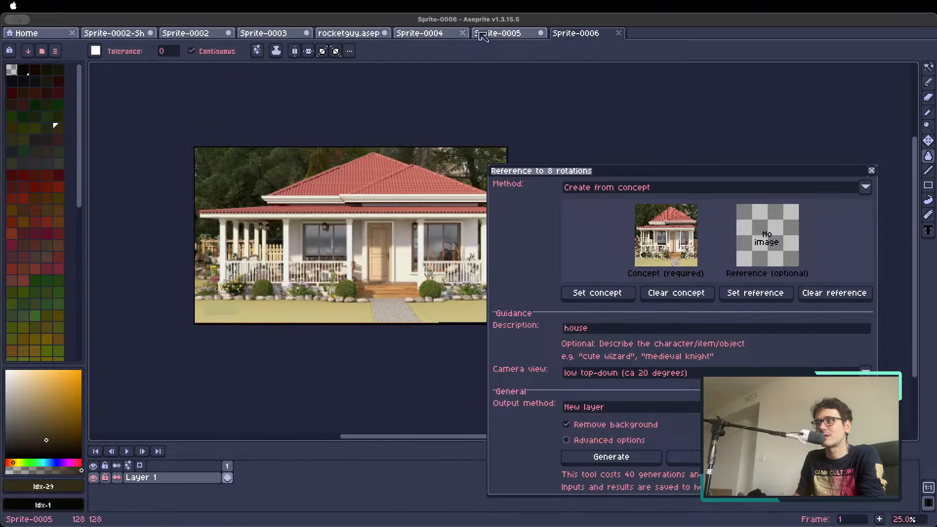
{"action": "left_click", "coordinate": [497, 34]}
{"action": "left_click", "coordinate": [427, 34]}
{"action": "left_click", "coordinate": [196, 34]}
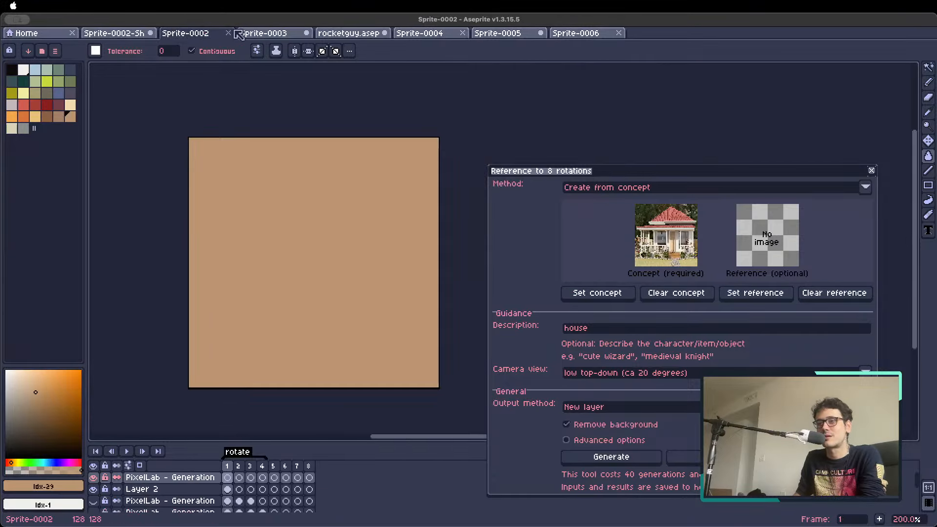
{"action": "left_click", "coordinate": [246, 33]}
{"action": "left_click", "coordinate": [345, 33]}
{"action": "left_click", "coordinate": [419, 33]}
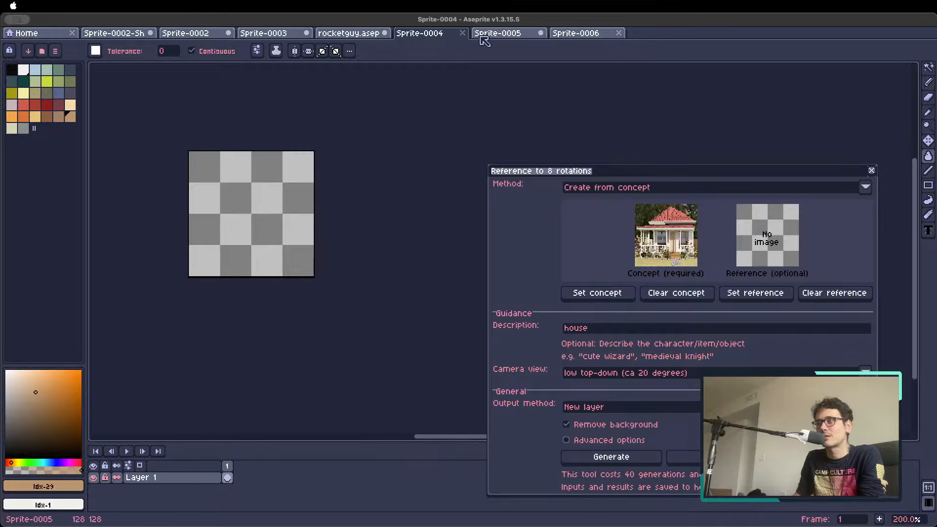
{"action": "key", "text": "super+alt+c"}
{"action": "type", "text": "84"}
{"action": "key", "text": "Tab"}
{"action": "type", "text": "84"}
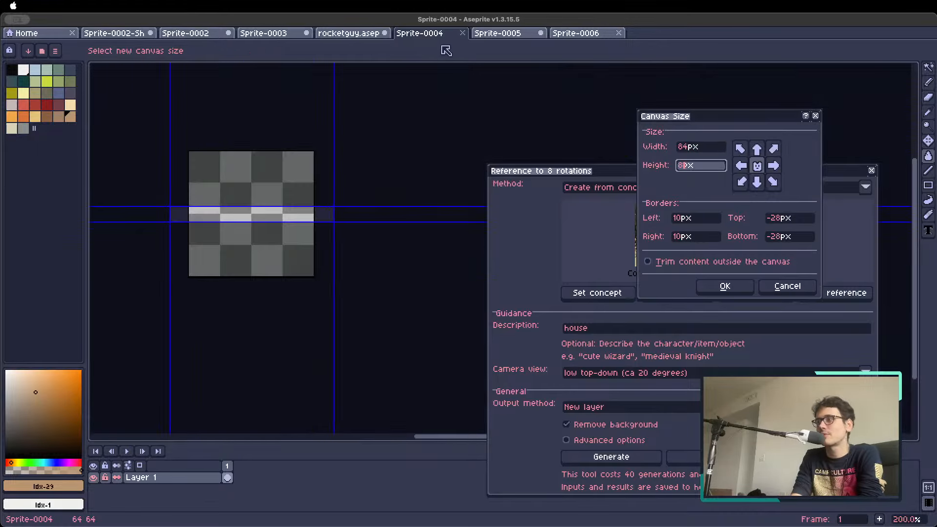
{"action": "key", "text": "Return"}
Generate the eight house rotations from the concept on a new layer in Sprite-0004.
{"action": "left_click", "coordinate": [611, 457]}
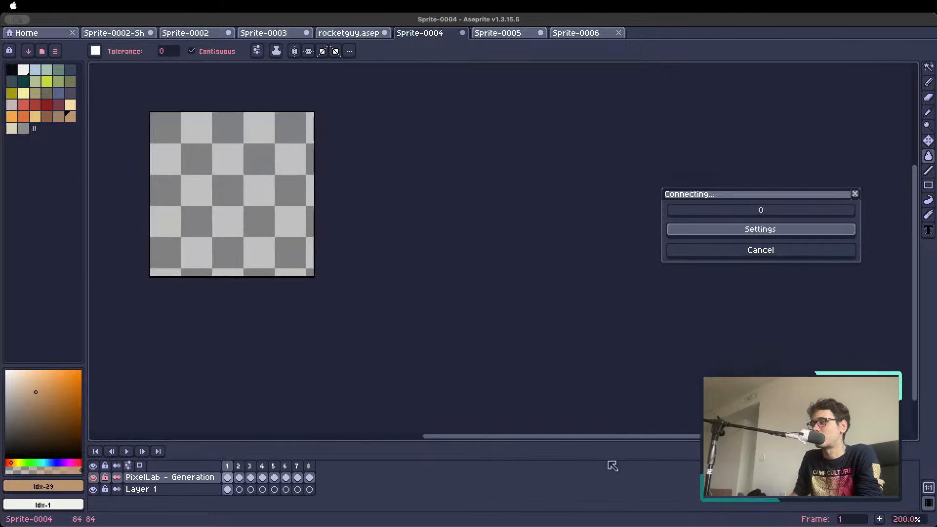
{"action": "scroll", "coordinate": [226, 184], "scroll_direction": "up", "scroll_amount": 1}
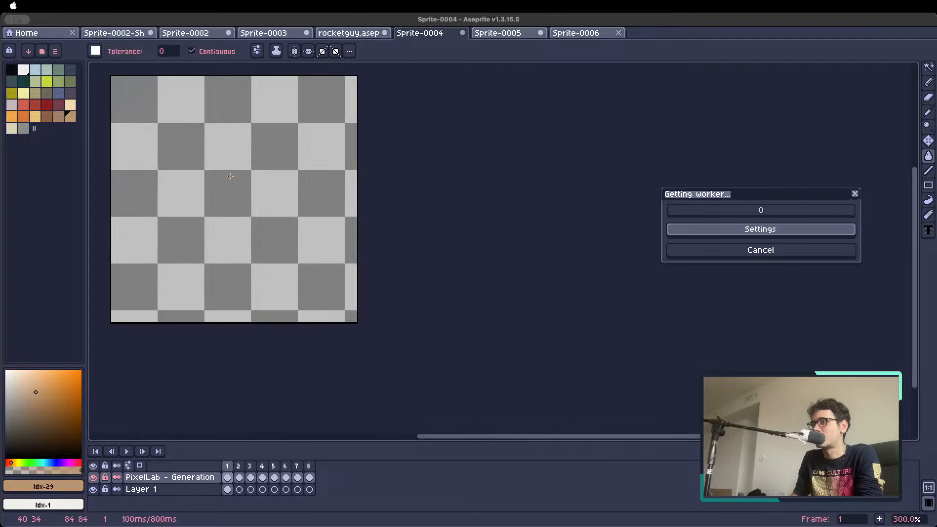
{"action": "left_click_drag", "start_coordinate": [231, 176], "coordinate": [279, 209]}
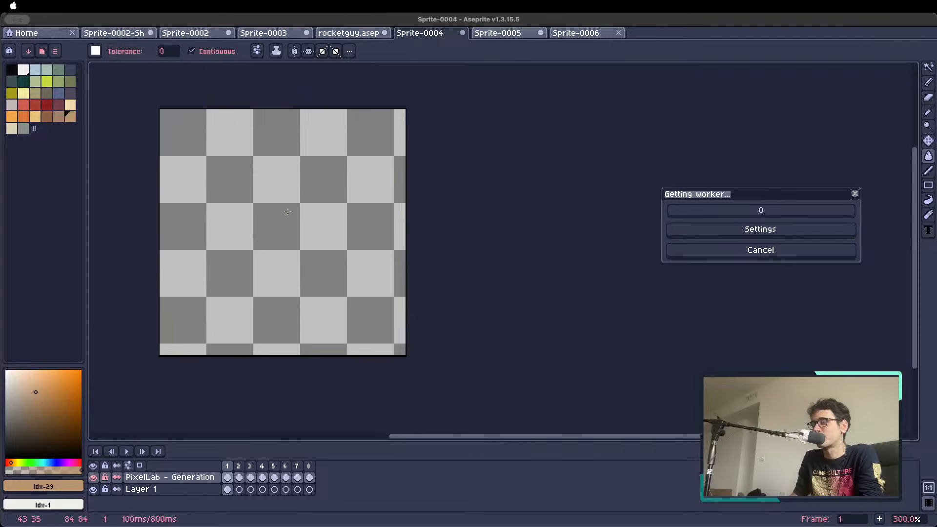
Review the concept and method settings of the running 8-rotations generation and return to the PixelLab tool list.
{"action": "left_click", "coordinate": [776, 238]}
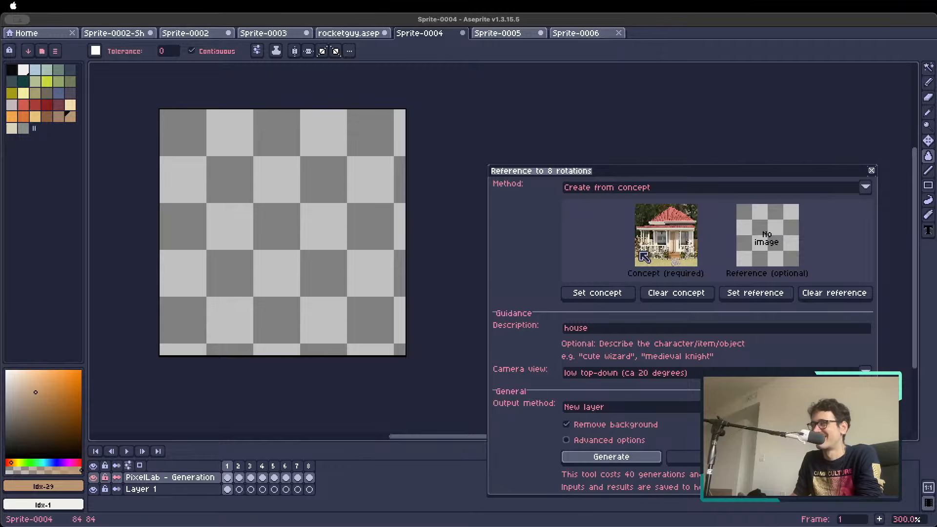
{"action": "left_click_drag", "start_coordinate": [637, 175], "coordinate": [596, 89]}
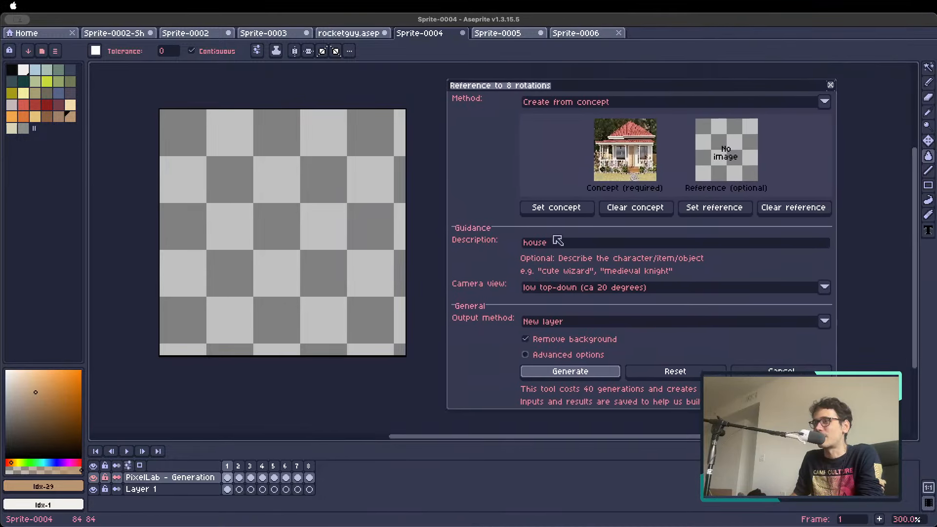
{"action": "left_click", "coordinate": [607, 102]}
{"action": "left_click", "coordinate": [608, 100]}
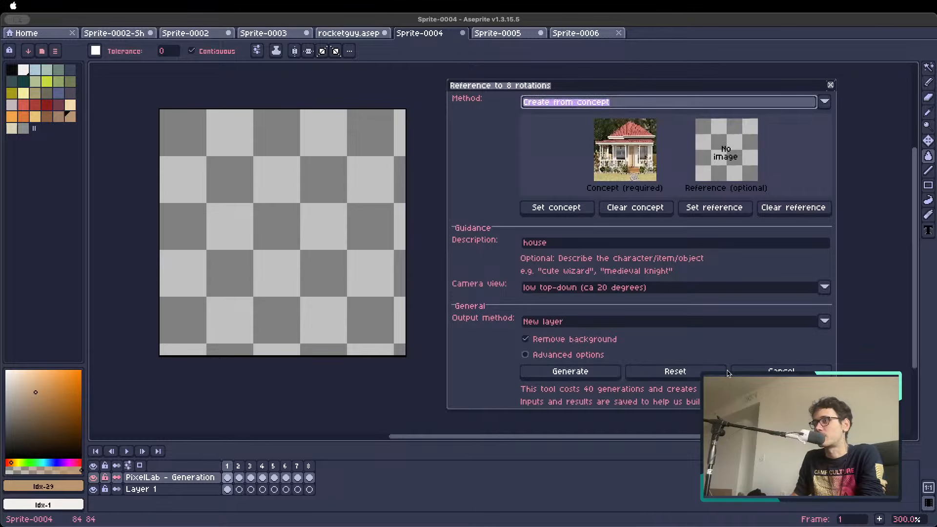
{"action": "left_click", "coordinate": [778, 371]}
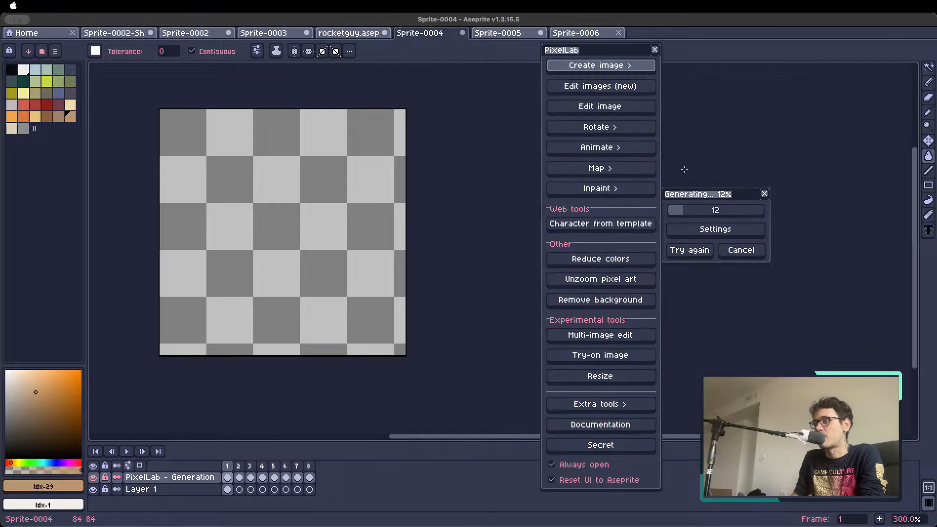
Examine the Edit images (New) setup with the house reference and tan edit image, and go back to the PixelLab tool list.
{"action": "left_click", "coordinate": [611, 89]}
{"action": "left_click_drag", "start_coordinate": [613, 86], "coordinate": [637, 111]}
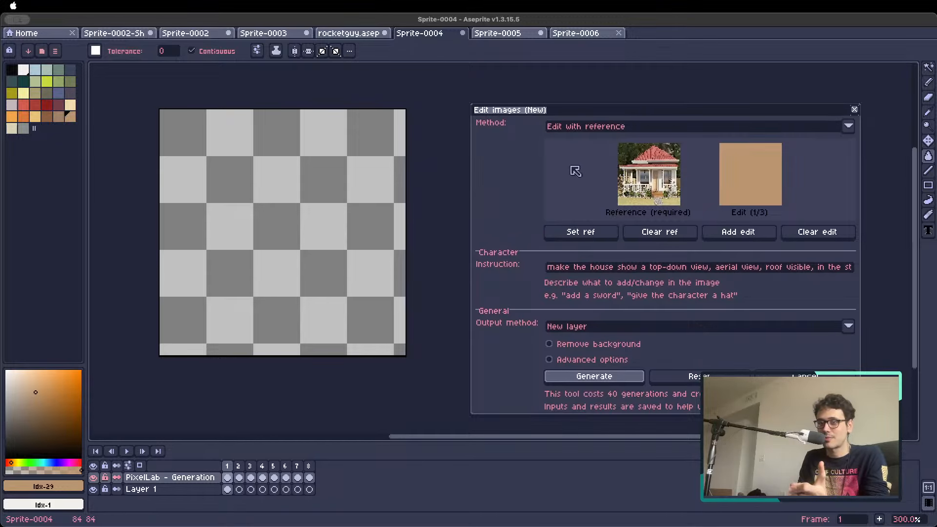
{"action": "left_click_drag", "start_coordinate": [646, 117], "coordinate": [611, 157]}
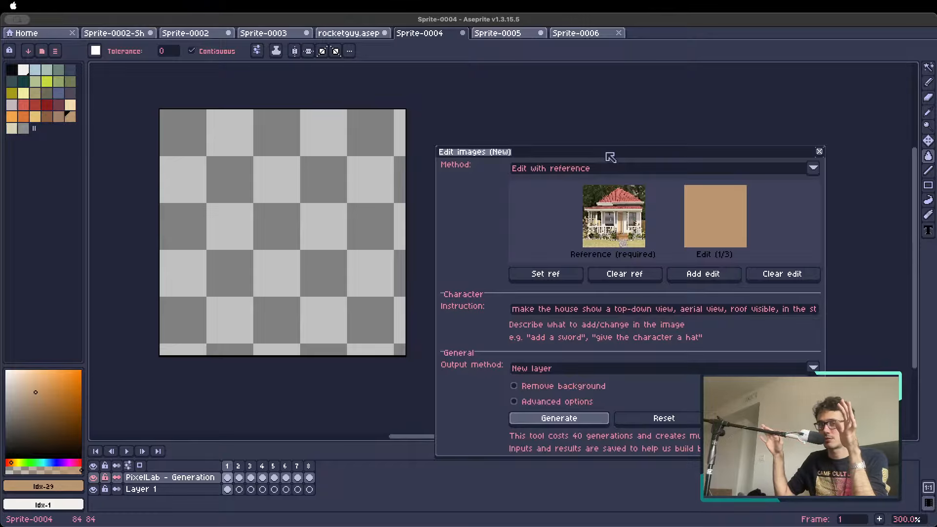
{"action": "left_click_drag", "start_coordinate": [607, 153], "coordinate": [664, 288]}
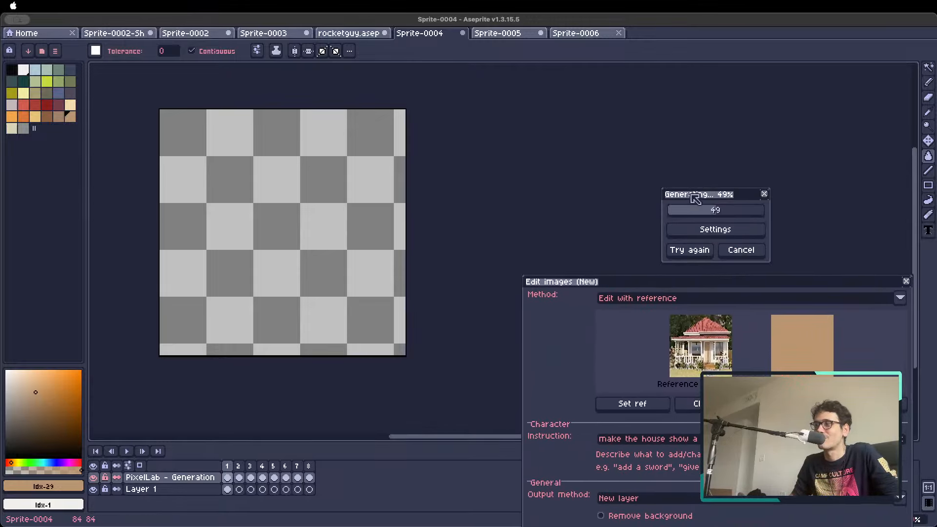
{"action": "left_click_drag", "start_coordinate": [843, 286], "coordinate": [745, 180]}
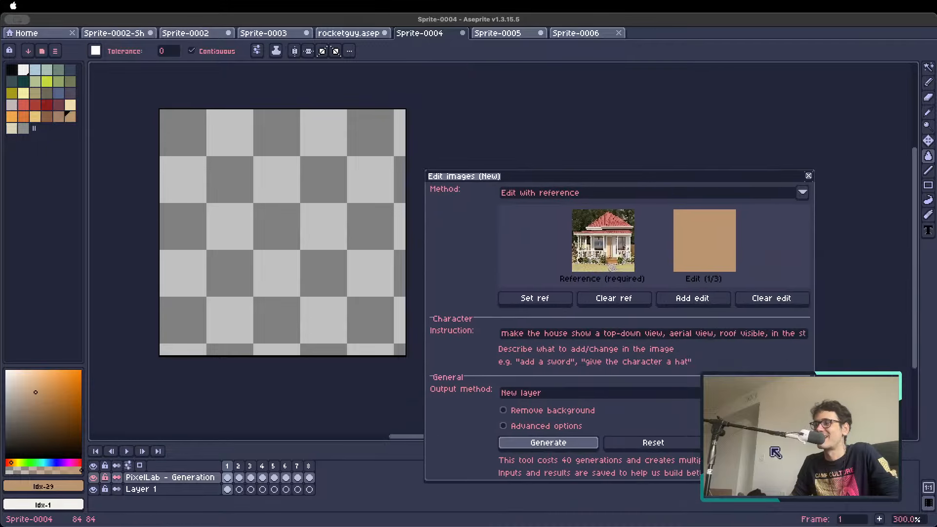
{"action": "key", "text": "Escape"}
{"action": "left_click", "coordinate": [691, 196]}
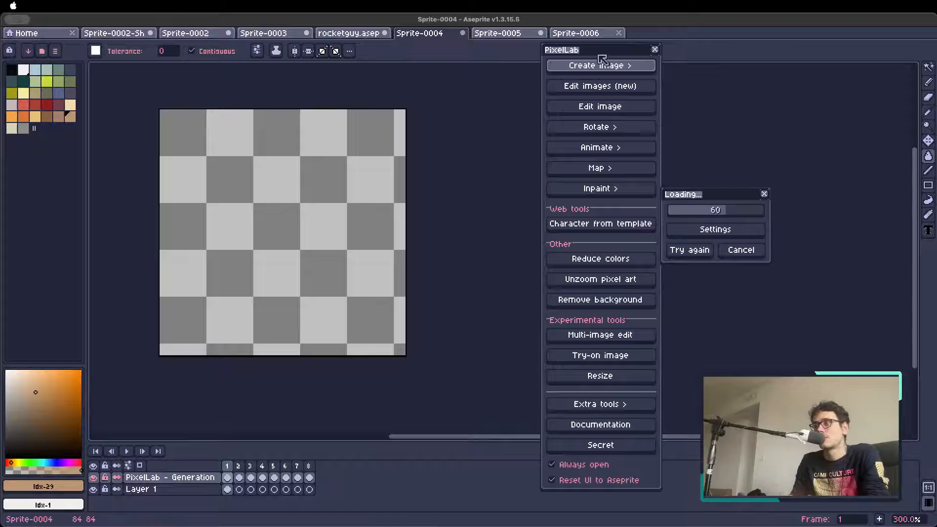
{"action": "left_click_drag", "start_coordinate": [582, 54], "coordinate": [554, 52]}
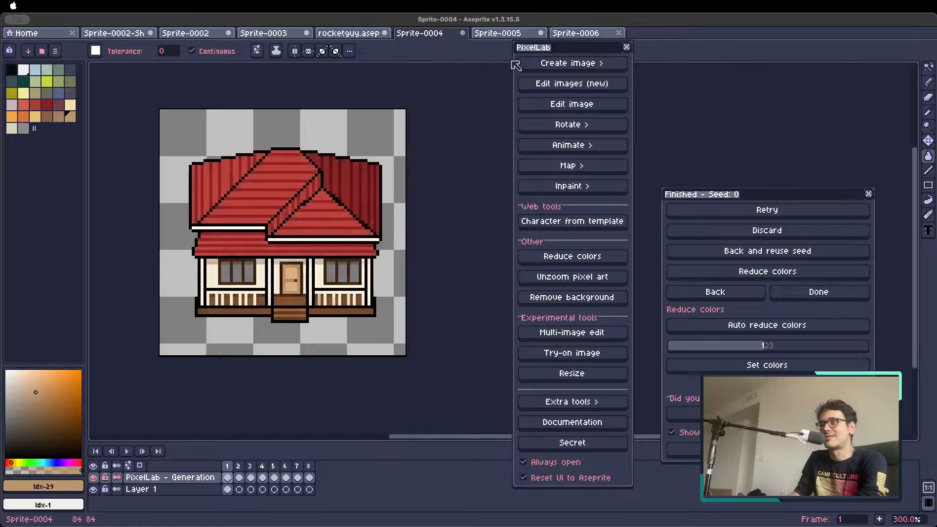
Compare the pixel-art house generated in Sprite-0004 with the original house photo in Sprite-0006.
{"action": "left_click", "coordinate": [505, 35]}
{"action": "left_click", "coordinate": [356, 35]}
{"action": "left_click", "coordinate": [286, 34]}
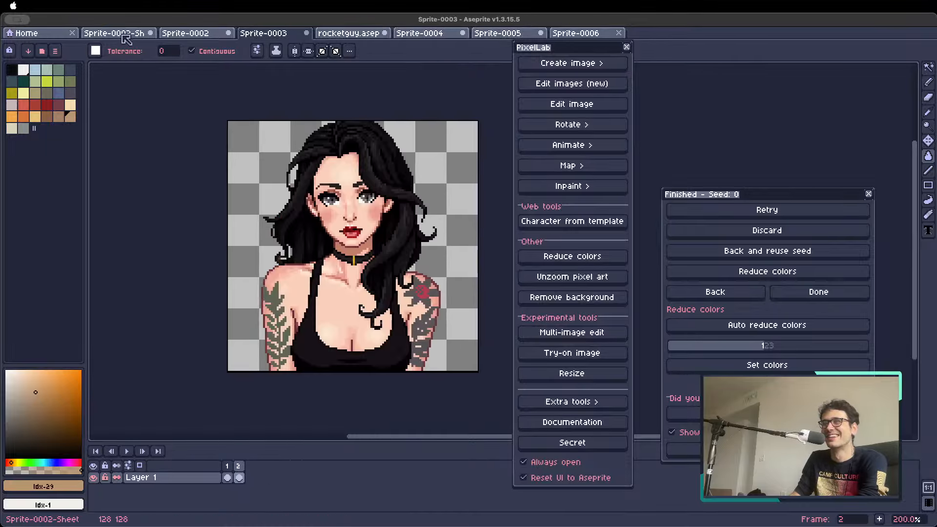
{"action": "left_click", "coordinate": [128, 34]}
{"action": "left_click", "coordinate": [591, 34]}
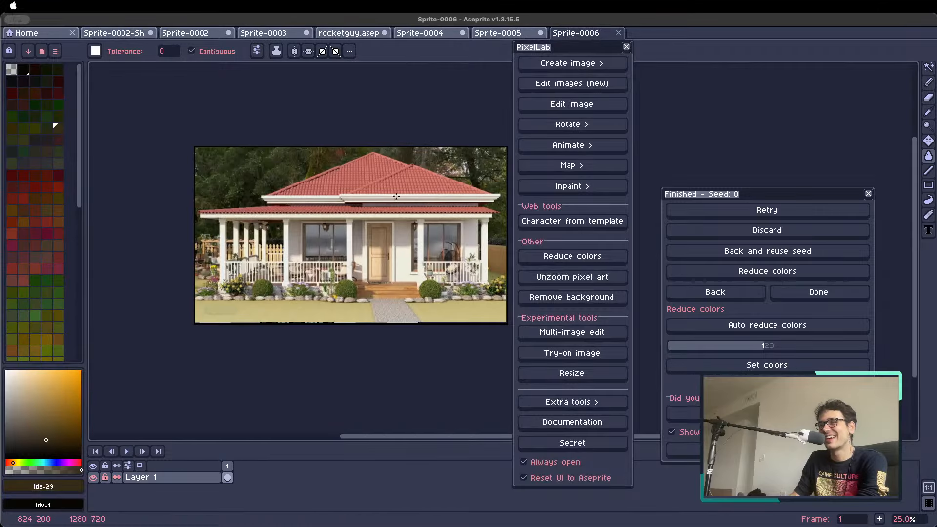
{"action": "scroll", "coordinate": [371, 210], "scroll_direction": "right", "scroll_amount": 2}
{"action": "scroll", "coordinate": [346, 208], "scroll_direction": "up", "scroll_amount": 1}
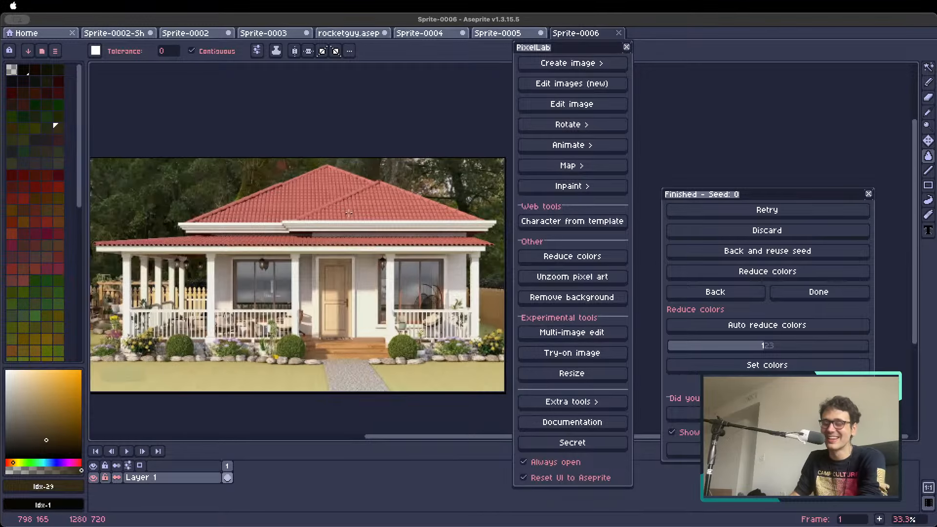
{"action": "left_click", "coordinate": [508, 37]}
{"action": "left_click", "coordinate": [415, 37]}
{"action": "scroll", "coordinate": [312, 168], "scroll_direction": "down", "scroll_amount": 1}
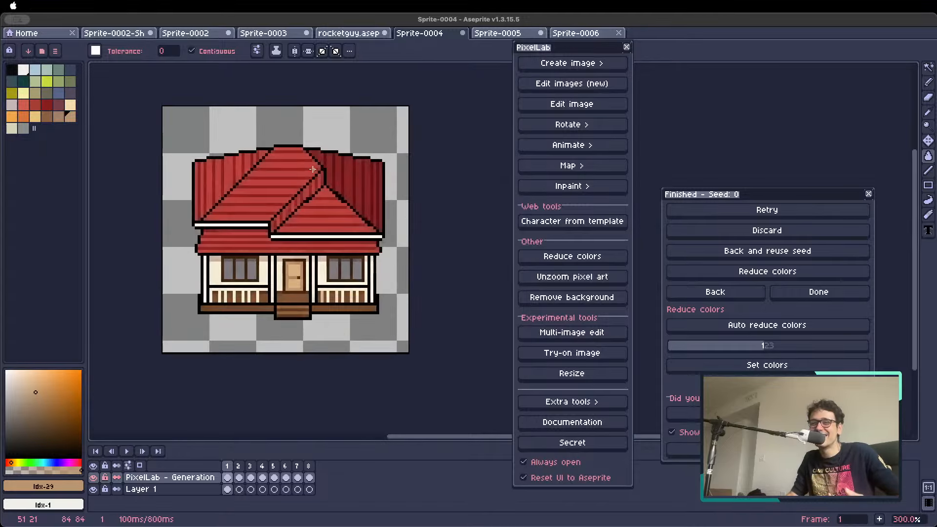
Step through all eight rotation frames of the generated house in Sprite-0004.
{"action": "scroll", "coordinate": [226, 332], "scroll_direction": "down", "scroll_amount": 1}
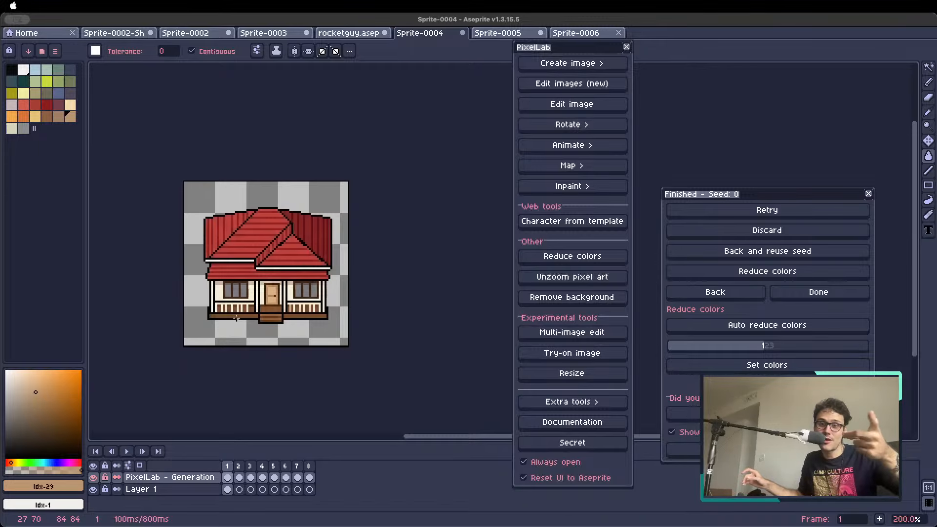
{"action": "key", "text": "Right"}
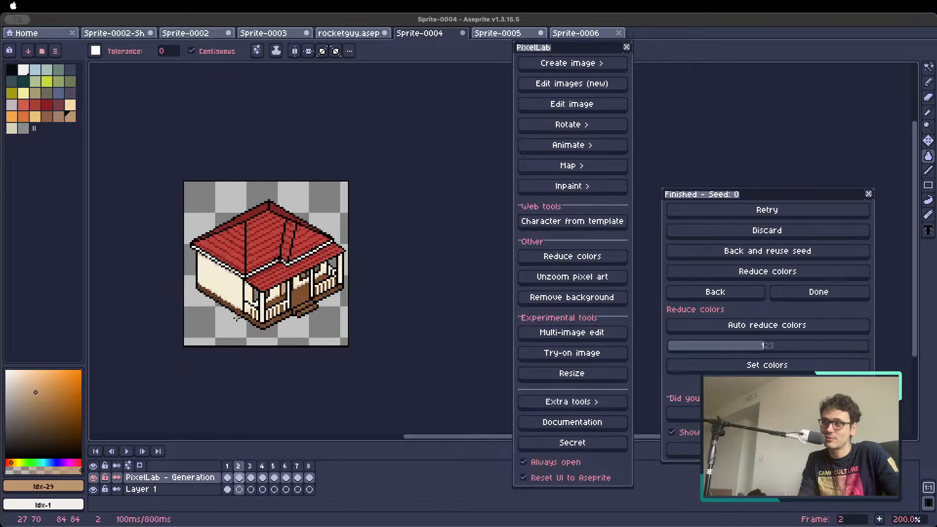
{"action": "key", "text": "Right"}
{"action": "key", "text": "Right"}
{"action": "key", "text": "Right"}
{"action": "key", "text": "Right"}
{"action": "key", "text": "Left"}
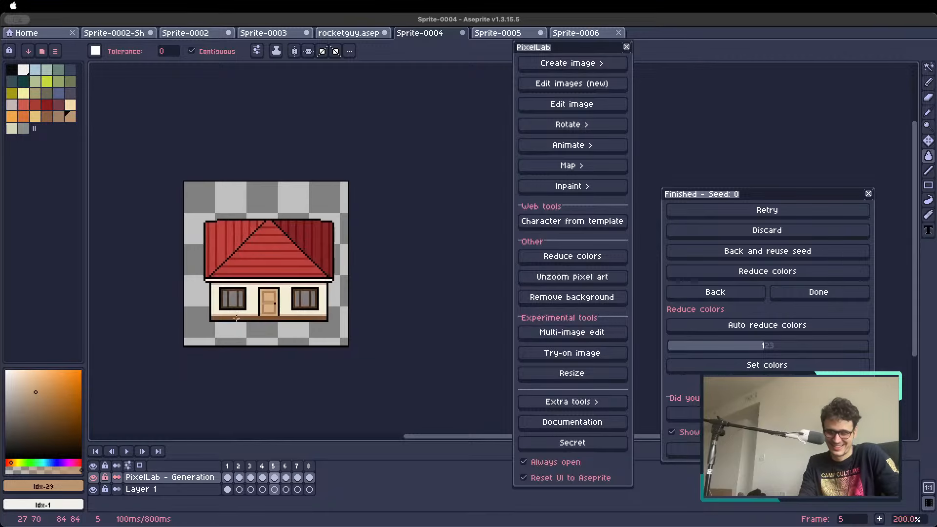
{"action": "key", "text": "Right"}
{"action": "key", "text": "Right"}
{"action": "key", "text": "Right"}
{"action": "key", "text": "Right"}
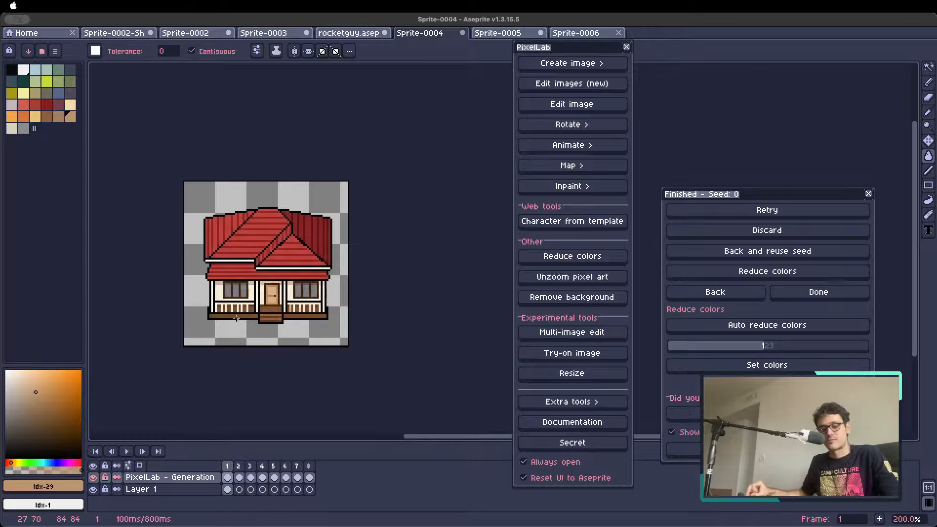
Compare the front-facing house in frame 1 with the angled view in frame 2.
{"action": "key", "text": "Left"}
{"action": "key", "text": "Right"}
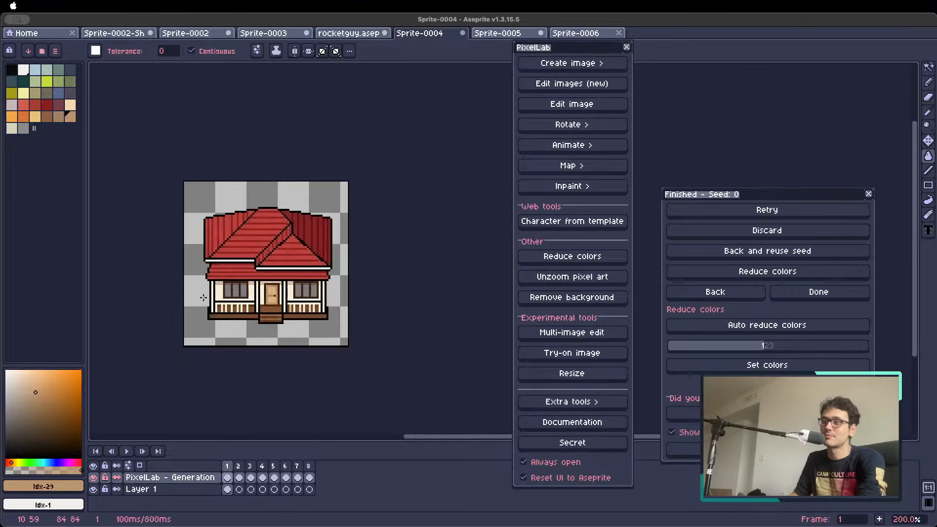
{"action": "key", "text": "Right"}
{"action": "key", "text": "Left"}
{"action": "key", "text": "Right"}
{"action": "key", "text": "Left"}
{"action": "key", "text": "Right"}
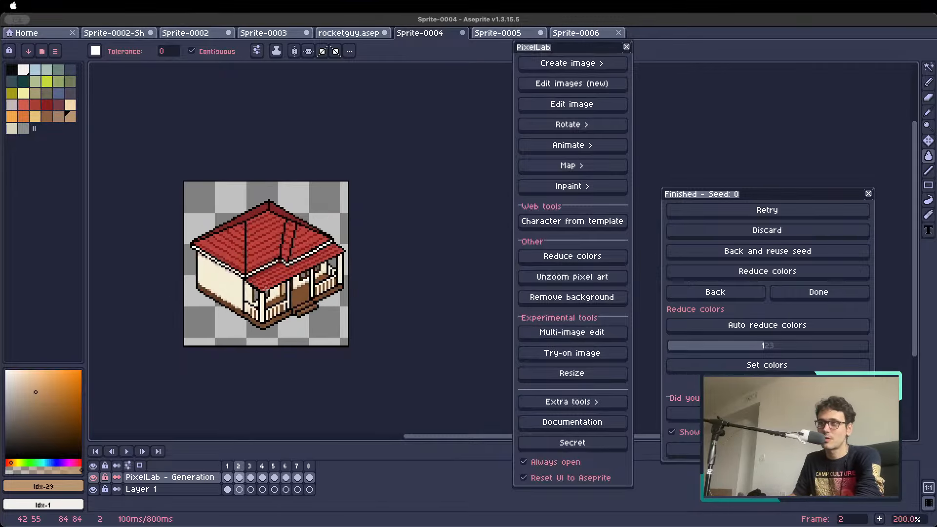
{"action": "key", "text": "Left"}
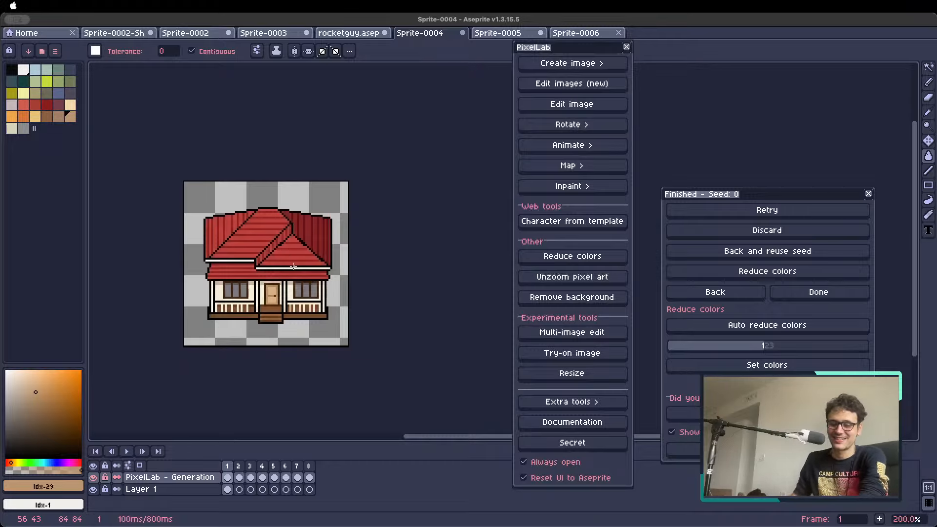
Inspect the roof and porch details of the front-facing house up close.
{"action": "scroll", "coordinate": [286, 238], "scroll_direction": "up", "scroll_amount": 1}
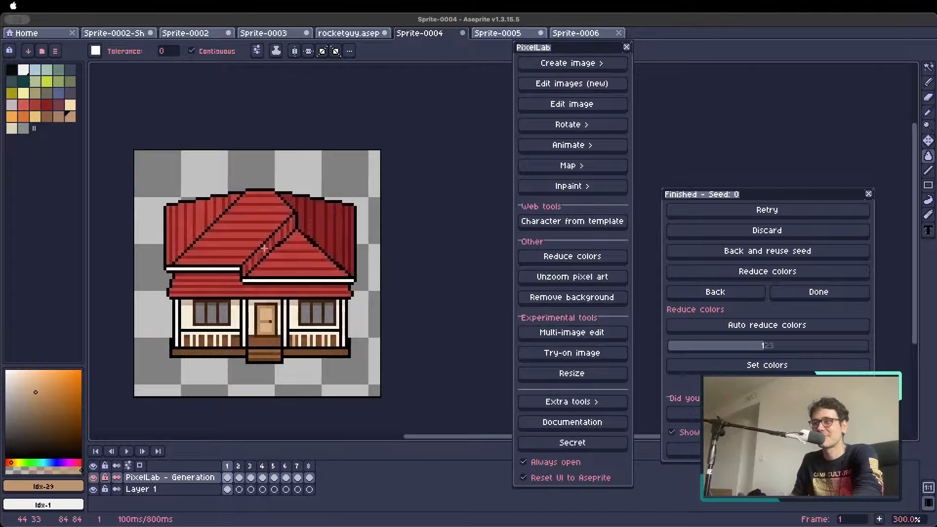
{"action": "left_click_drag", "start_coordinate": [296, 296], "coordinate": [364, 222]}
{"action": "scroll", "coordinate": [354, 213], "scroll_direction": "up", "scroll_amount": 1}
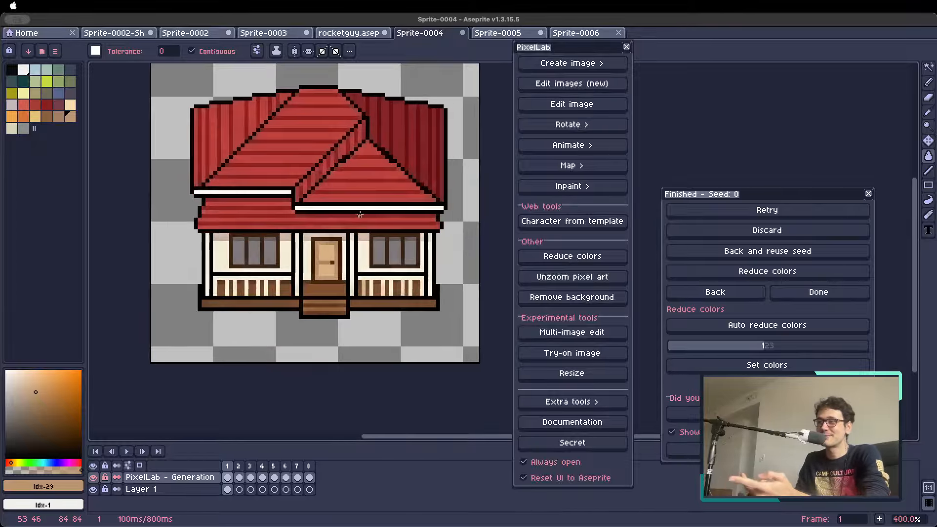
{"action": "scroll", "coordinate": [360, 215], "scroll_direction": "down", "scroll_amount": 2}
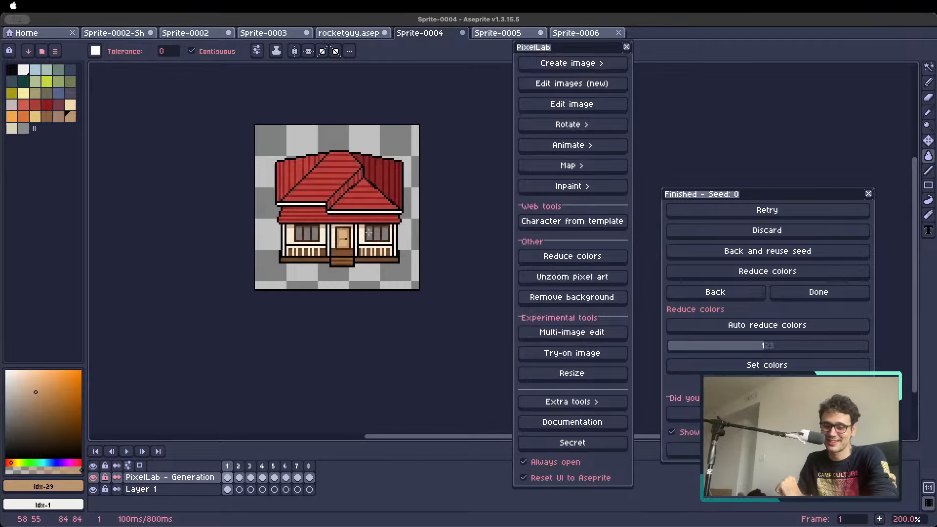
{"action": "scroll", "coordinate": [363, 225], "scroll_direction": "up", "scroll_amount": 1}
{"action": "scroll", "coordinate": [359, 217], "scroll_direction": "down", "scroll_amount": 1}
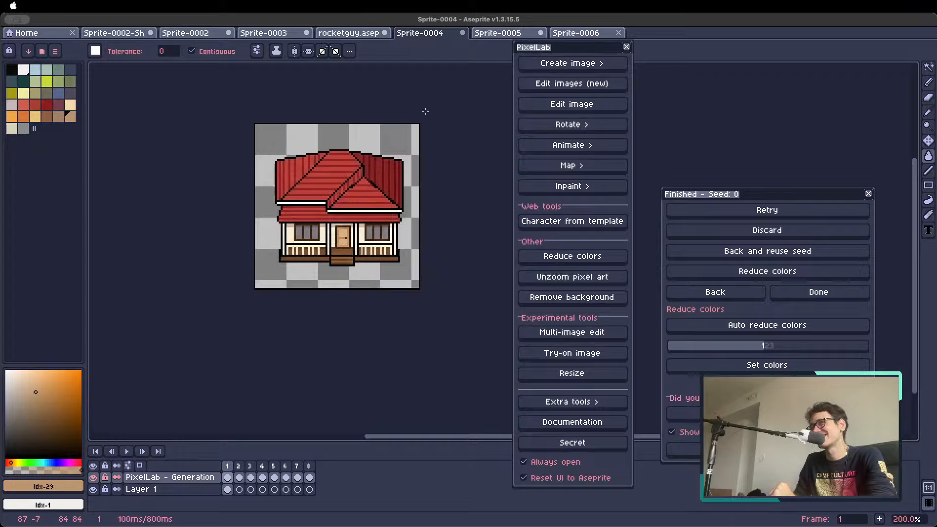
Review the Edit images (New) method and the available rotate tools, and return to the PixelLab tool list.
{"action": "left_click", "coordinate": [586, 84]}
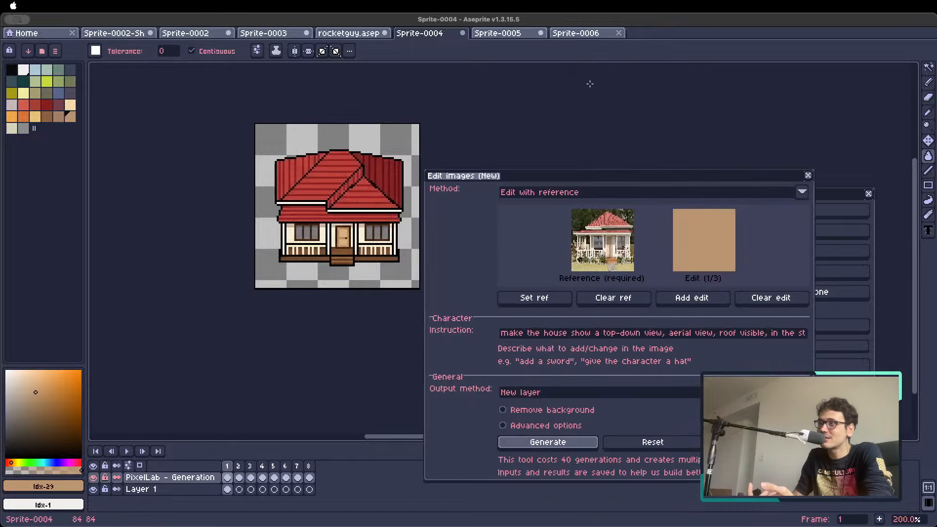
{"action": "left_click", "coordinate": [555, 192]}
{"action": "left_click", "coordinate": [561, 194]}
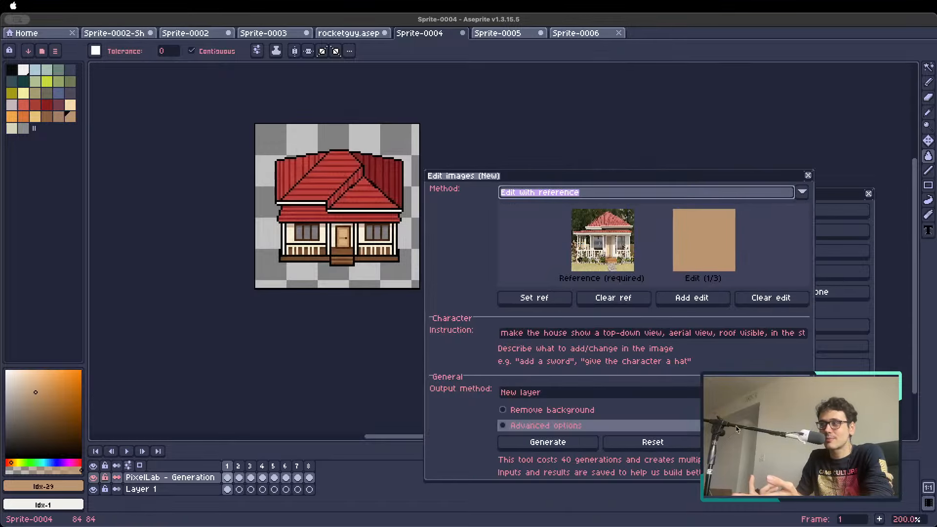
{"action": "left_click", "coordinate": [754, 442]}
{"action": "left_click", "coordinate": [582, 128]}
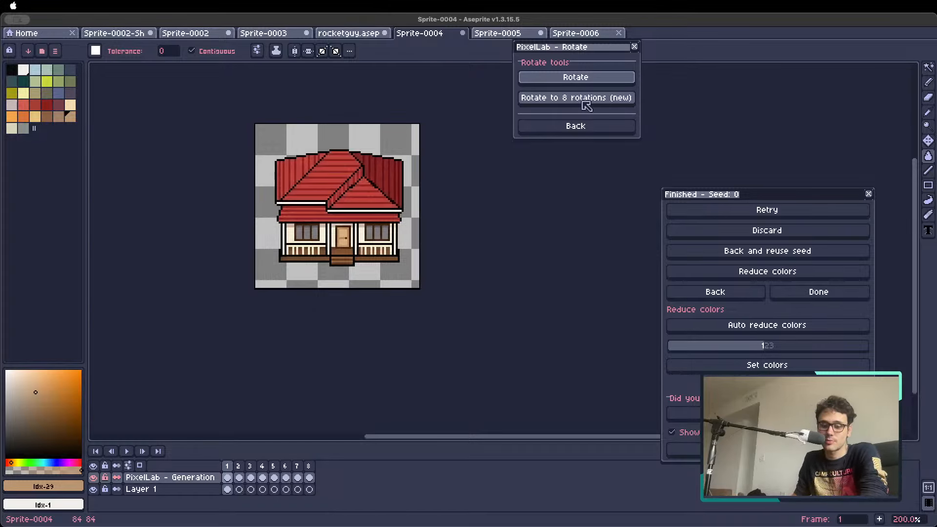
{"action": "left_click", "coordinate": [585, 128]}
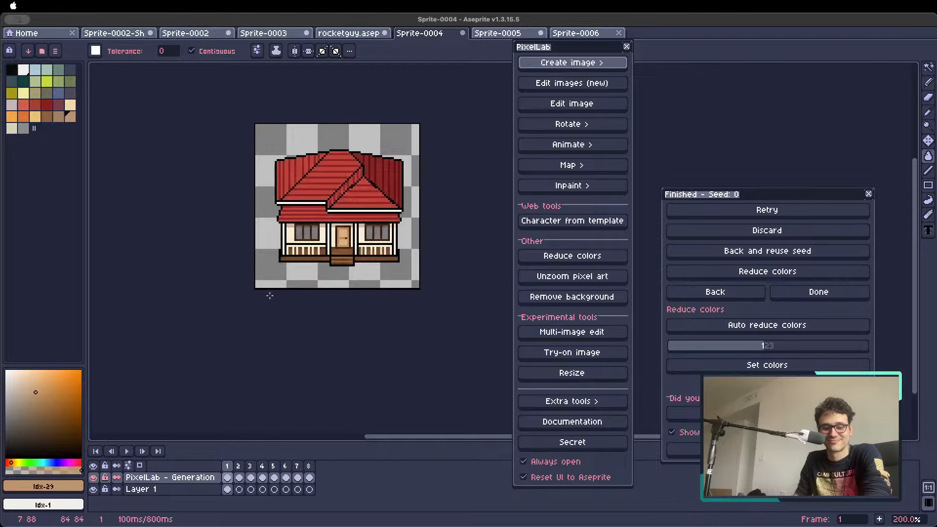
Look through the open sprites to the portrait in Sprite-0003, and check the Create image tools available for it.
{"action": "left_click", "coordinate": [481, 34]}
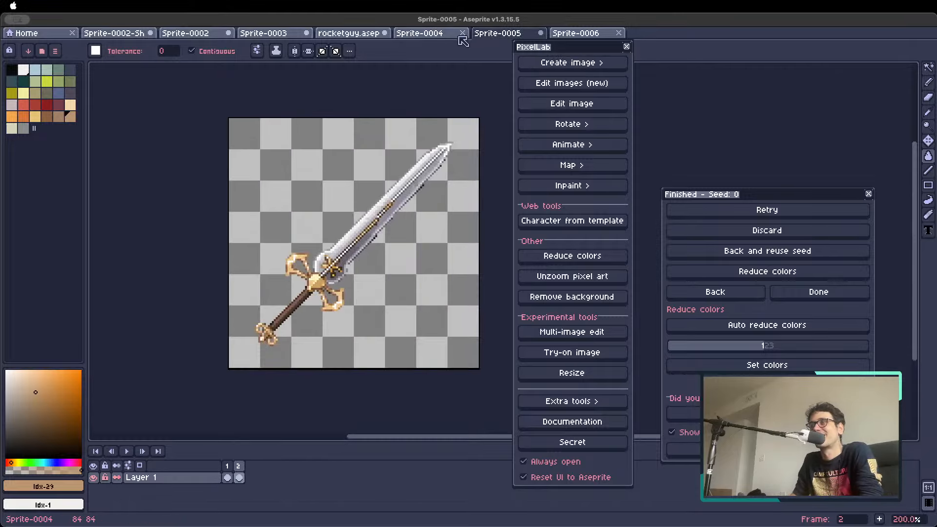
{"action": "left_click", "coordinate": [429, 35]}
{"action": "left_click", "coordinate": [354, 35]}
{"action": "left_click", "coordinate": [283, 35]}
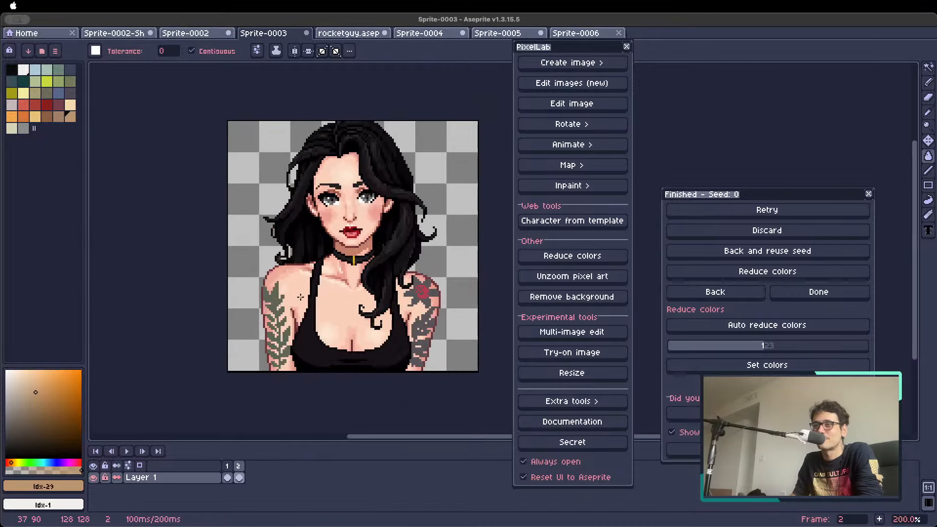
{"action": "scroll", "coordinate": [319, 270], "scroll_direction": "down", "scroll_amount": 1}
{"action": "left_click_drag", "start_coordinate": [397, 272], "coordinate": [372, 266]}
{"action": "scroll", "coordinate": [374, 198], "scroll_direction": "up", "scroll_amount": 1}
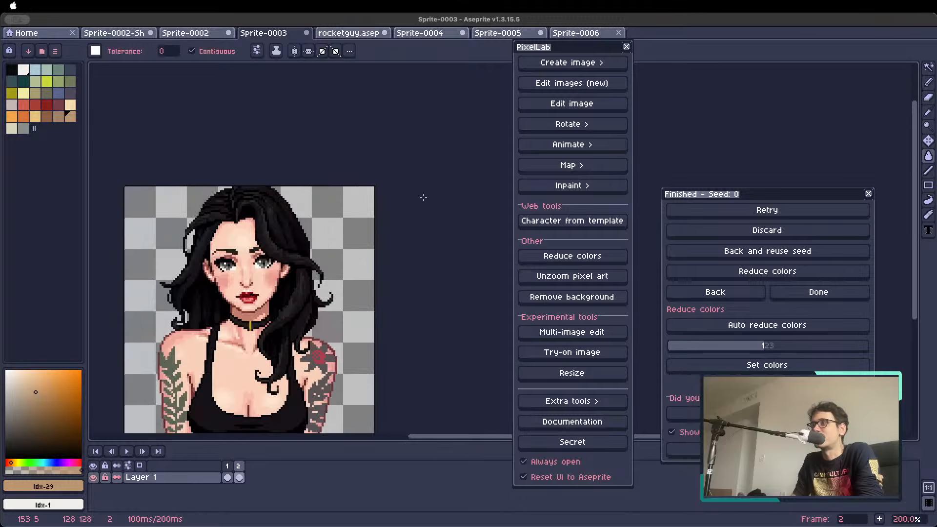
{"action": "left_click", "coordinate": [594, 64]}
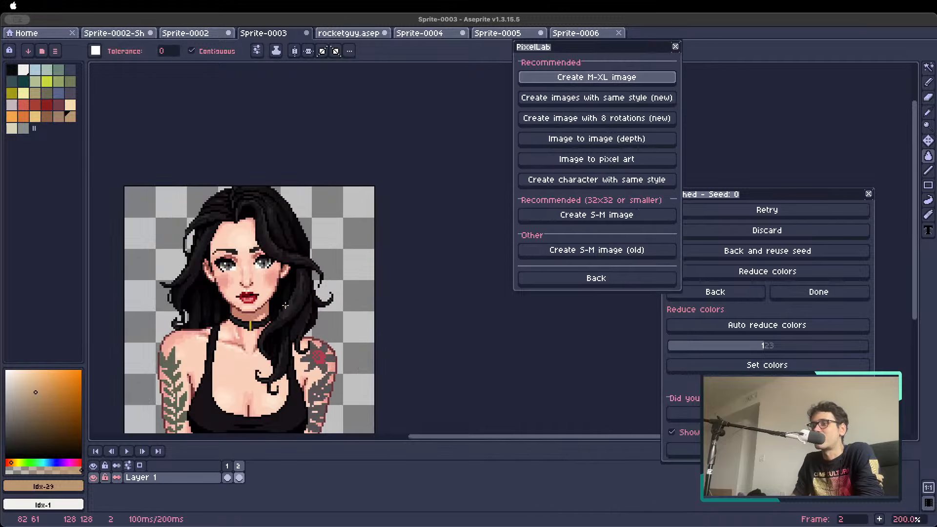
{"action": "scroll", "coordinate": [286, 306], "scroll_direction": "down", "scroll_amount": 1}
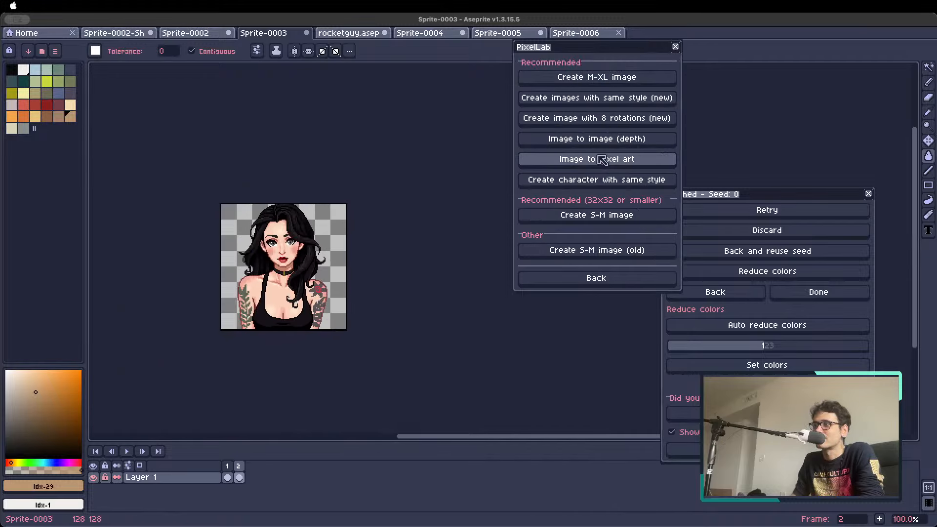
{"action": "left_click", "coordinate": [605, 279]}
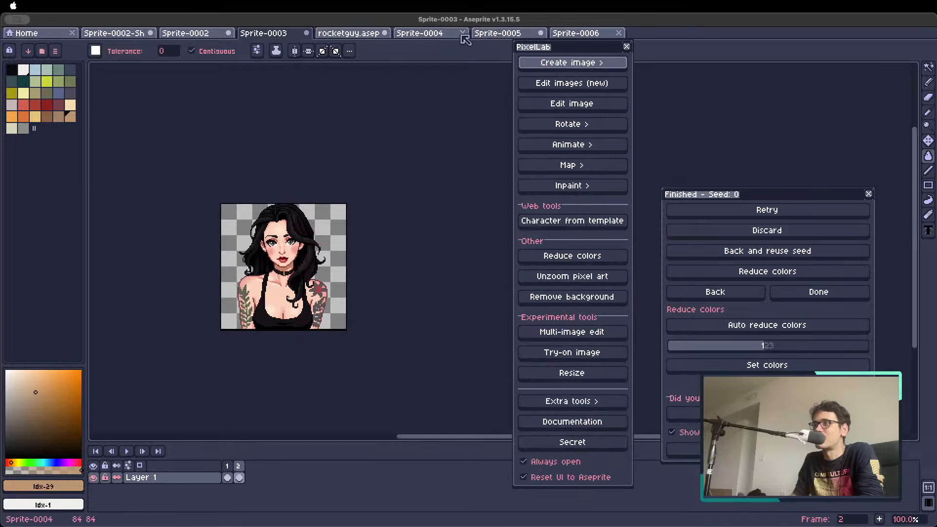
Close Sprite-0003 and rocketguy.aseprite without saving changes.
{"action": "left_click", "coordinate": [306, 33]}
{"action": "left_click", "coordinate": [466, 302]}
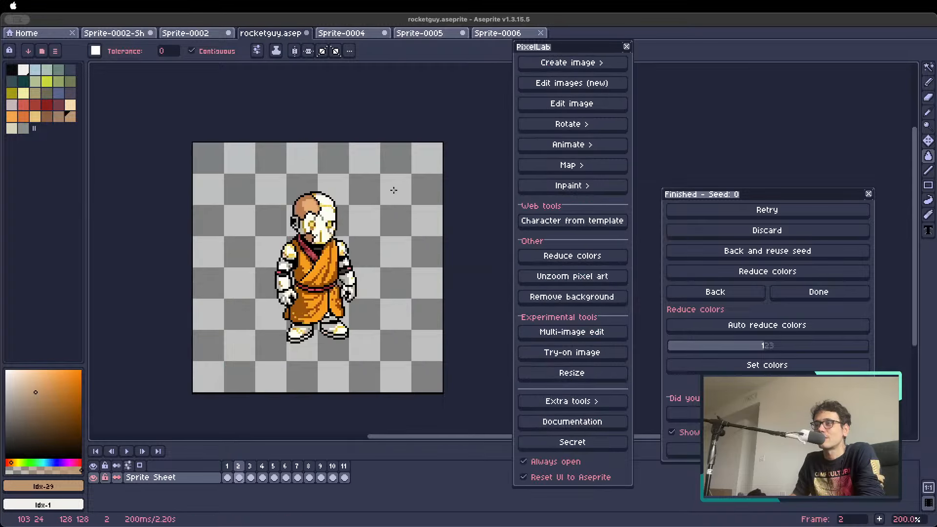
{"action": "left_click", "coordinate": [307, 33]}
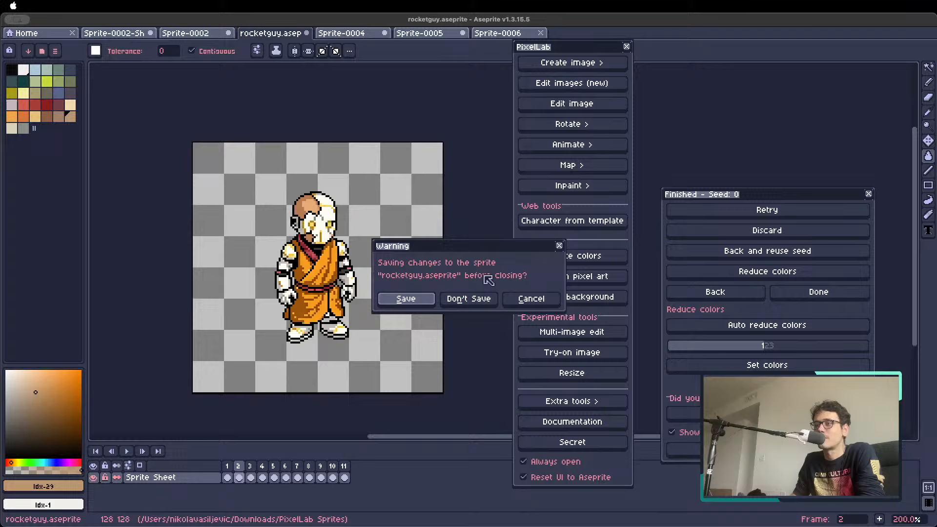
{"action": "left_click", "coordinate": [469, 299]}
Close Sprite-0005 without saving and the Sprite-0006 house photo, keeping Sprite-0004 open.
{"action": "left_click", "coordinate": [306, 33]}
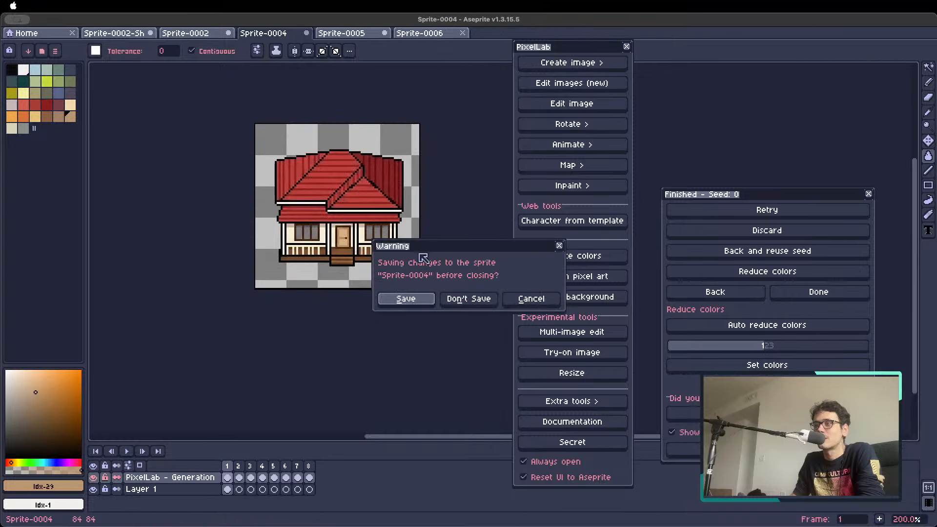
{"action": "left_click", "coordinate": [516, 298]}
{"action": "left_click", "coordinate": [352, 33]}
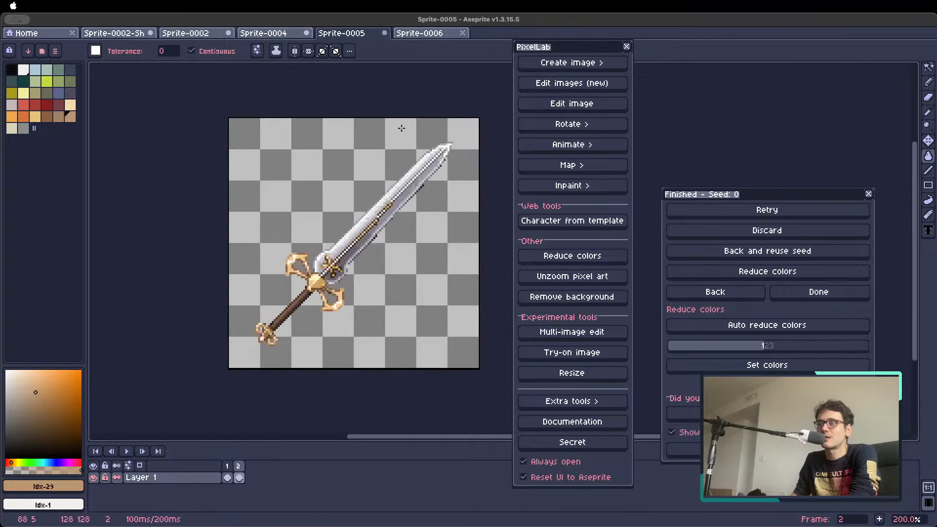
{"action": "left_click", "coordinate": [385, 33]}
{"action": "left_click", "coordinate": [469, 298]}
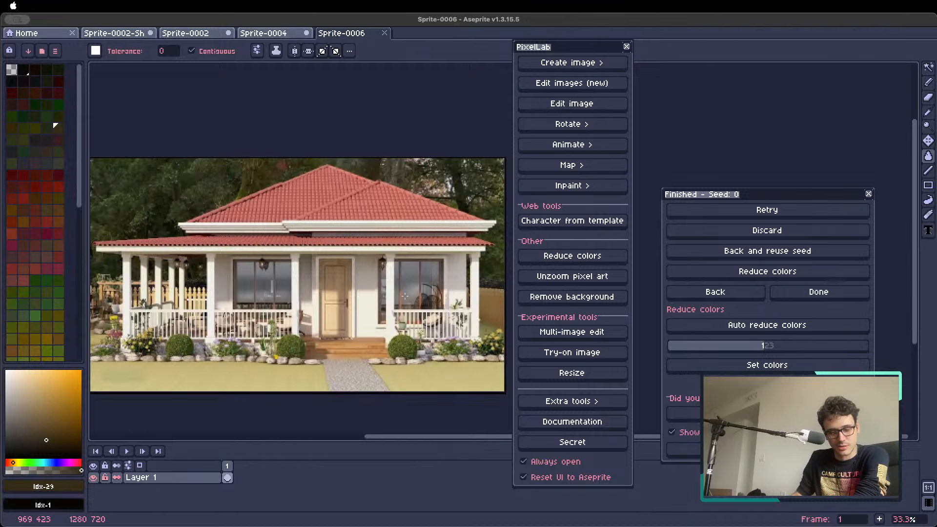
{"action": "left_click", "coordinate": [385, 32]}
Create a new blank 64 × 64 sprite and centre its canvas in clear view.
{"action": "left_click", "coordinate": [114, 36]}
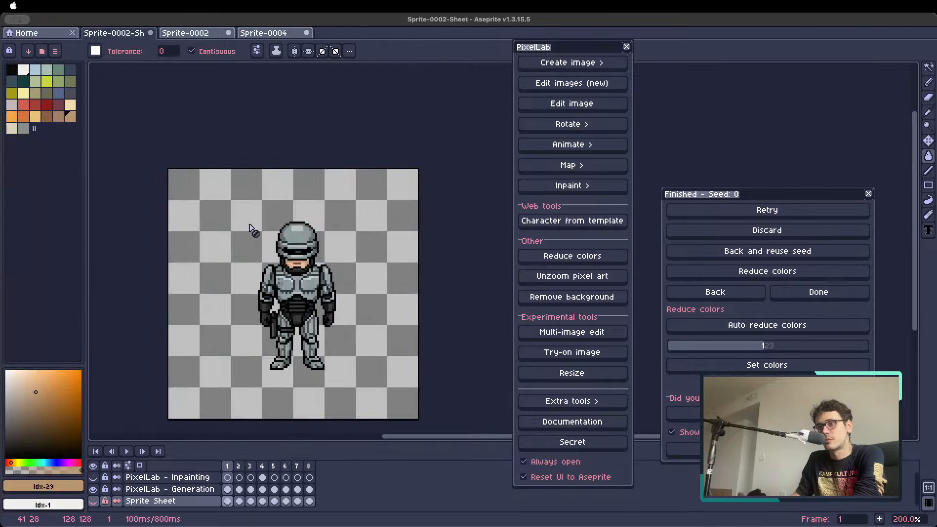
{"action": "left_click", "coordinate": [29, 33]}
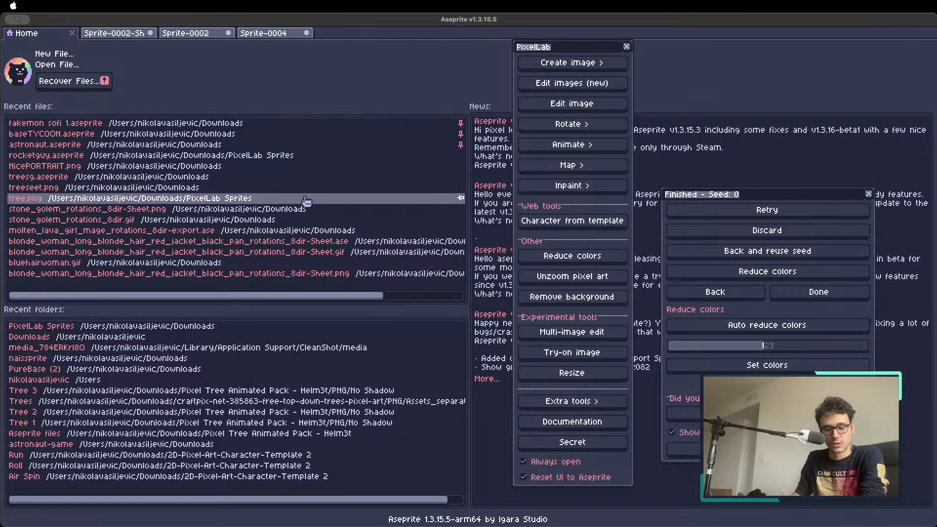
{"action": "left_click", "coordinate": [73, 55]}
{"action": "key", "text": "Tab"}
{"action": "left_click", "coordinate": [441, 363]}
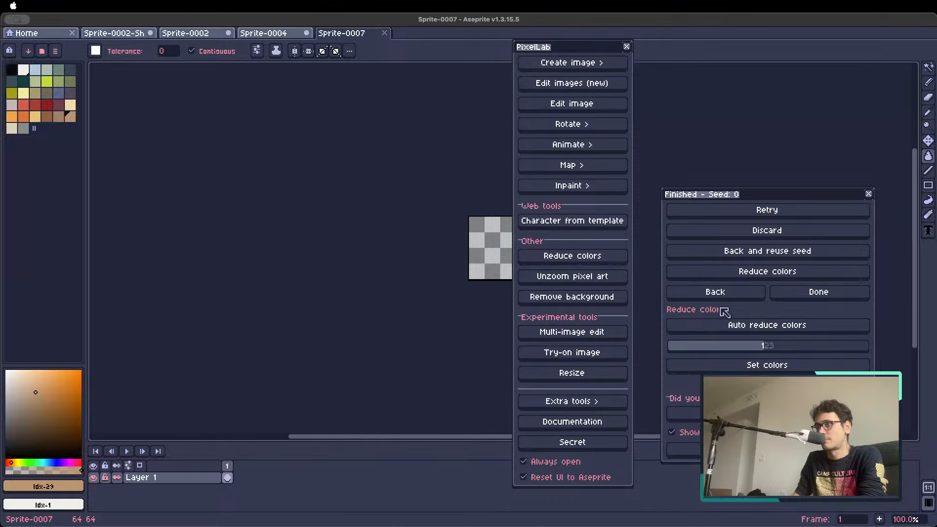
{"action": "left_click_drag", "start_coordinate": [381, 258], "coordinate": [222, 264]}
{"action": "scroll", "coordinate": [217, 241], "scroll_direction": "up", "scroll_amount": 1}
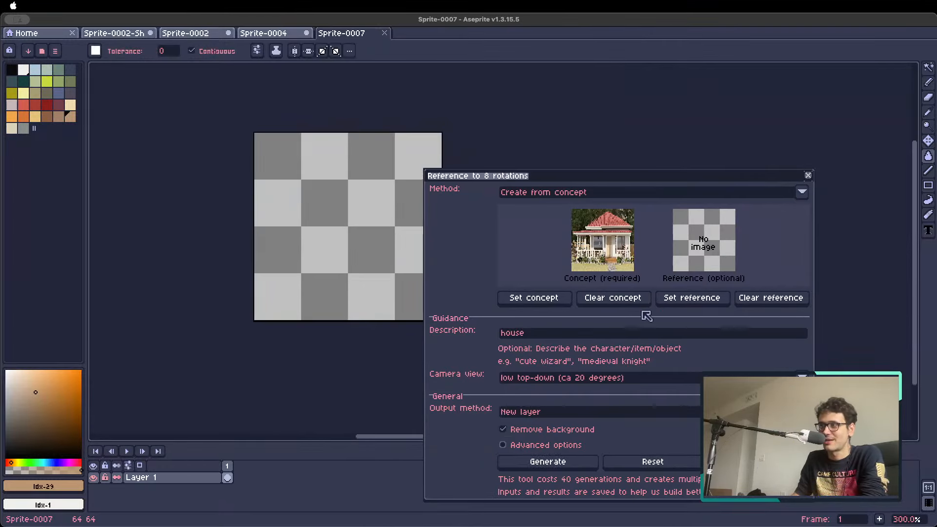
Clear the house concept from the Reference to 8 rotations tool and return to the PixelLab tool list.
{"action": "left_click", "coordinate": [625, 299]}
{"action": "left_click", "coordinate": [754, 464]}
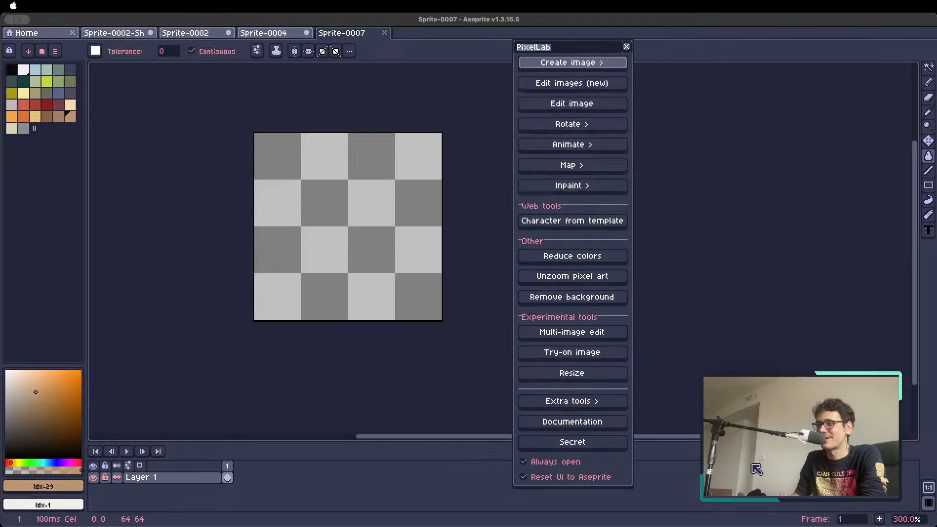
Generate an image with Create M-XL image, described as "pizzeria worker, top-down front-facing full-body", using high top-down (ca 35 degrees) view and Remove background.
{"action": "left_click", "coordinate": [582, 65]}
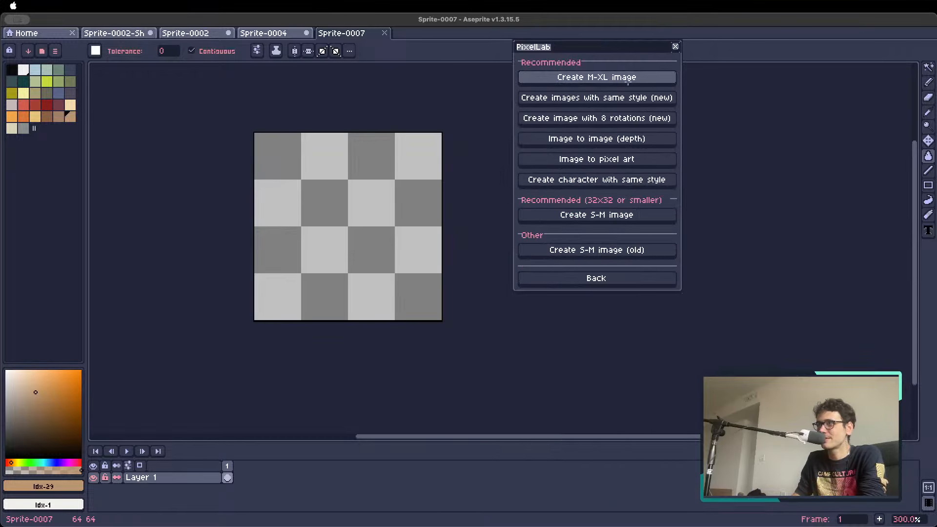
{"action": "left_click", "coordinate": [595, 75]}
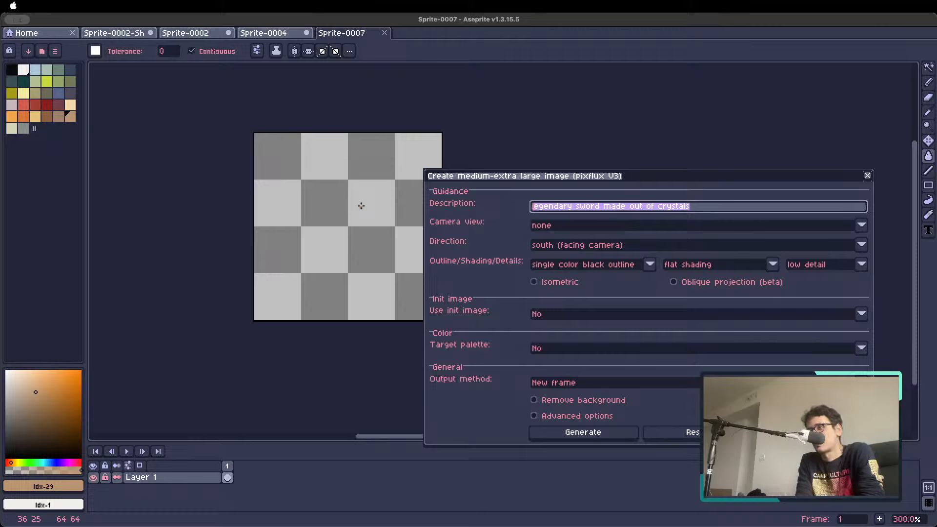
{"action": "key", "text": "BackSpace"}
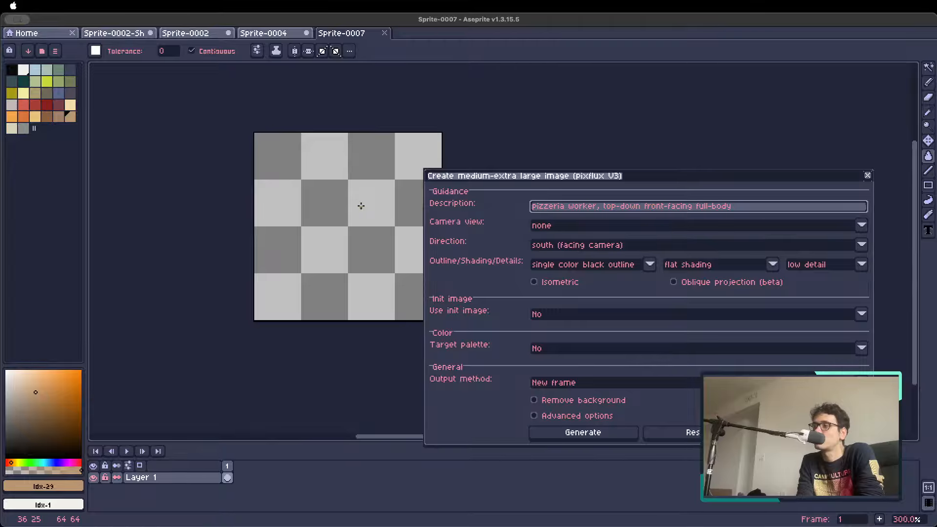
{"action": "left_click", "coordinate": [590, 232]}
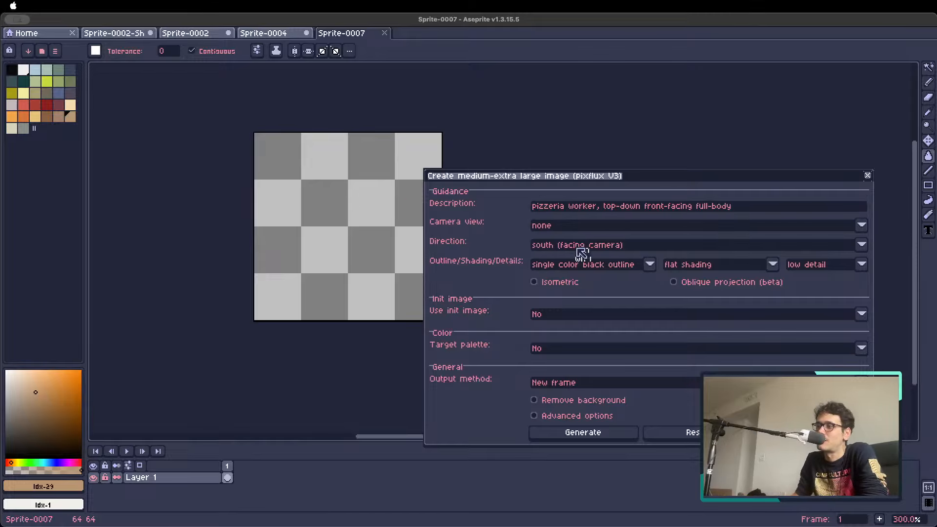
{"action": "left_click", "coordinate": [577, 249]}
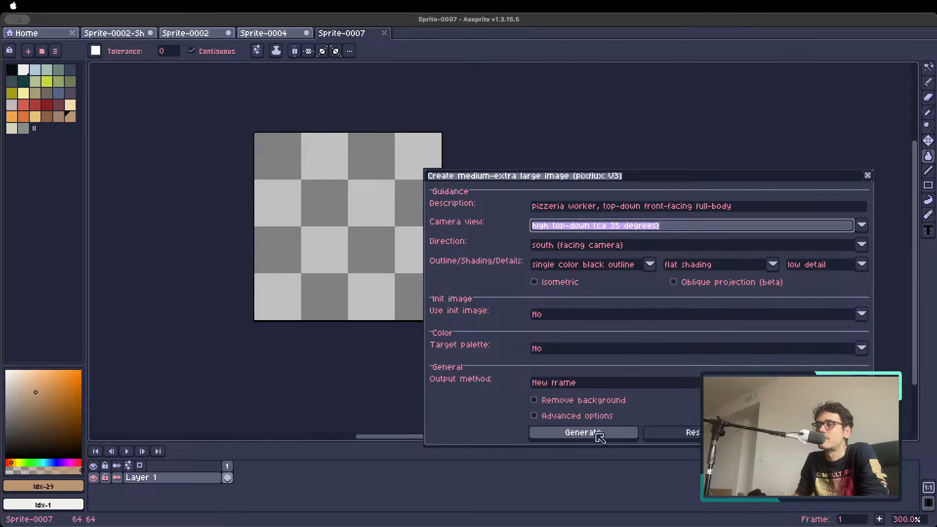
{"action": "left_click", "coordinate": [588, 404]}
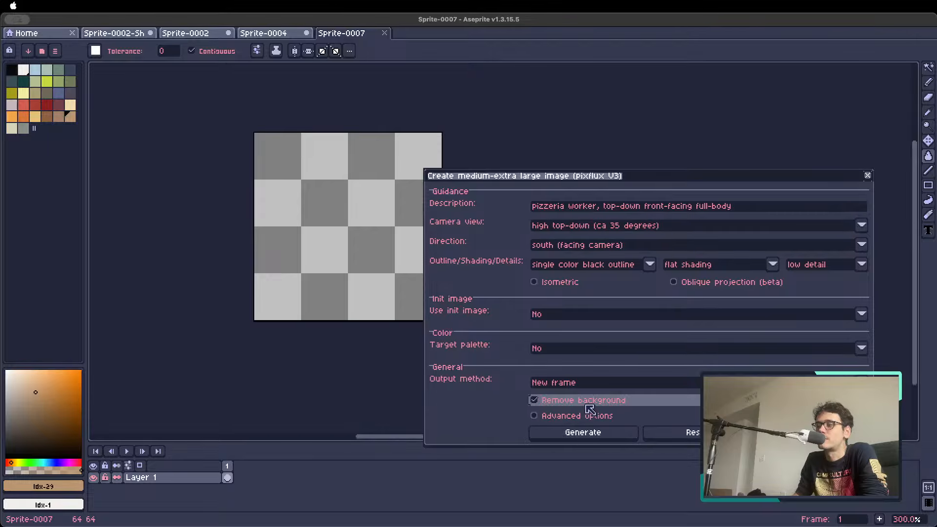
{"action": "left_click", "coordinate": [584, 432]}
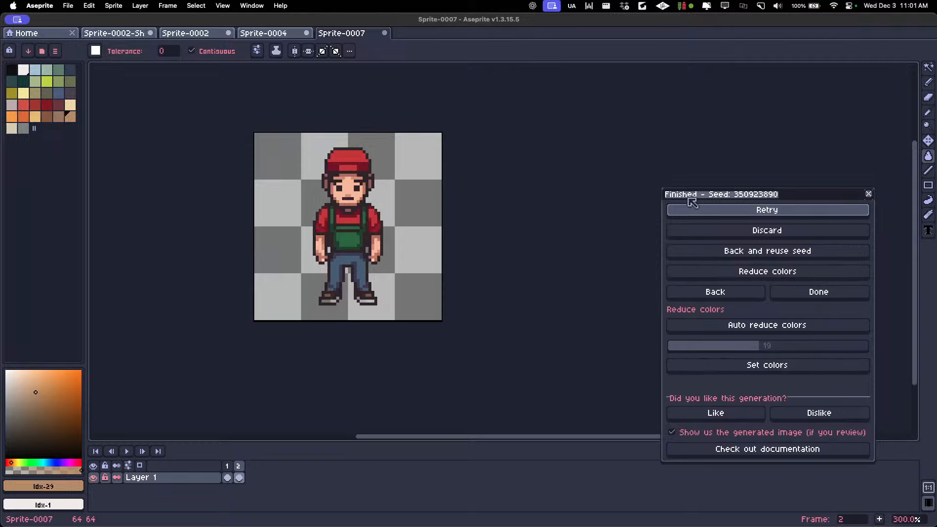
Inspect the generated pizzeria worker, leave the finished generation and return to the PixelLab tool list.
{"action": "scroll", "coordinate": [430, 161], "scroll_direction": "down", "scroll_amount": 2}
{"action": "scroll", "coordinate": [429, 161], "scroll_direction": "up", "scroll_amount": 1}
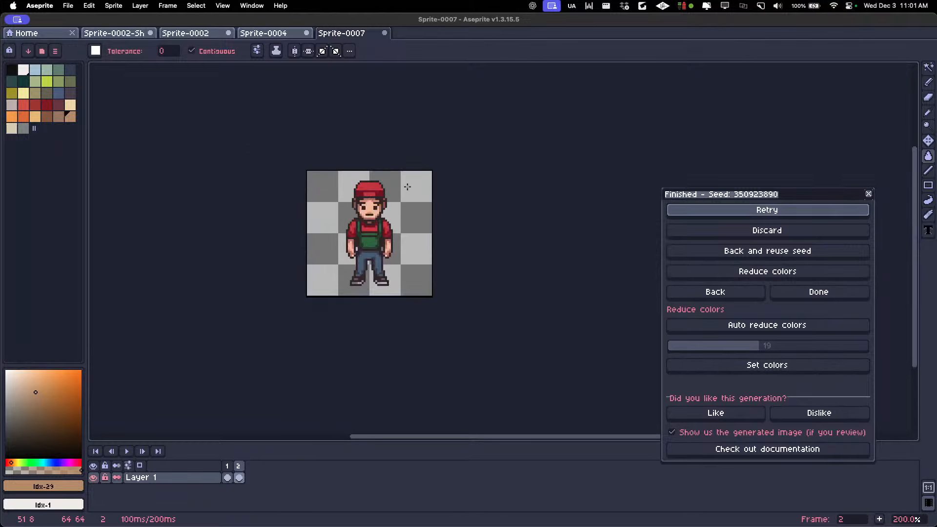
{"action": "scroll", "coordinate": [386, 179], "scroll_direction": "down", "scroll_amount": 1}
{"action": "scroll", "coordinate": [394, 178], "scroll_direction": "up", "scroll_amount": 1}
{"action": "left_click_drag", "start_coordinate": [402, 184], "coordinate": [369, 204]}
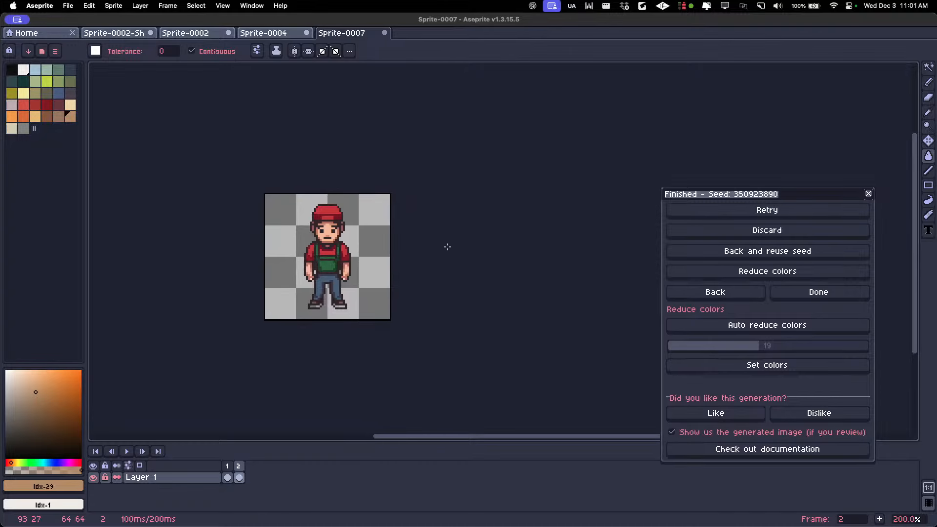
{"action": "scroll", "coordinate": [349, 256], "scroll_direction": "up", "scroll_amount": 1}
{"action": "scroll", "coordinate": [349, 256], "scroll_direction": "down", "scroll_amount": 1}
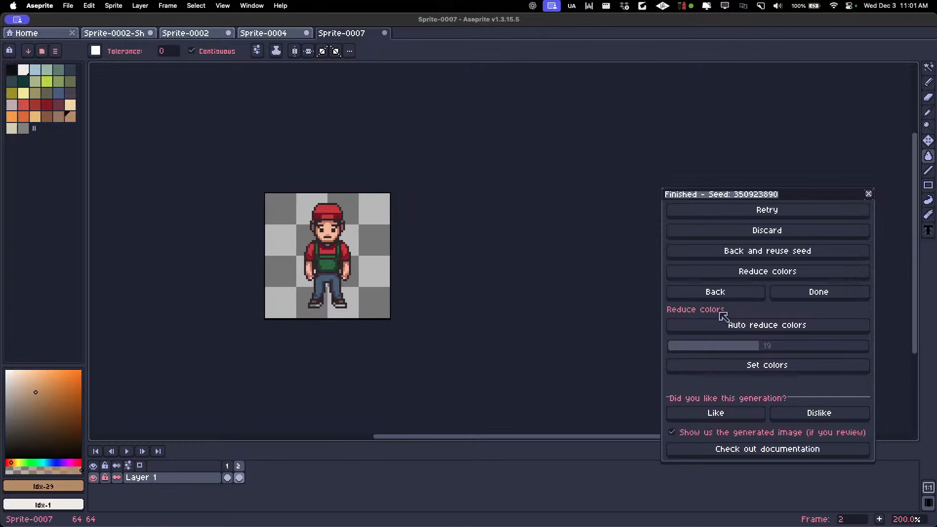
{"action": "left_click", "coordinate": [715, 291]}
{"action": "left_click", "coordinate": [776, 433]}
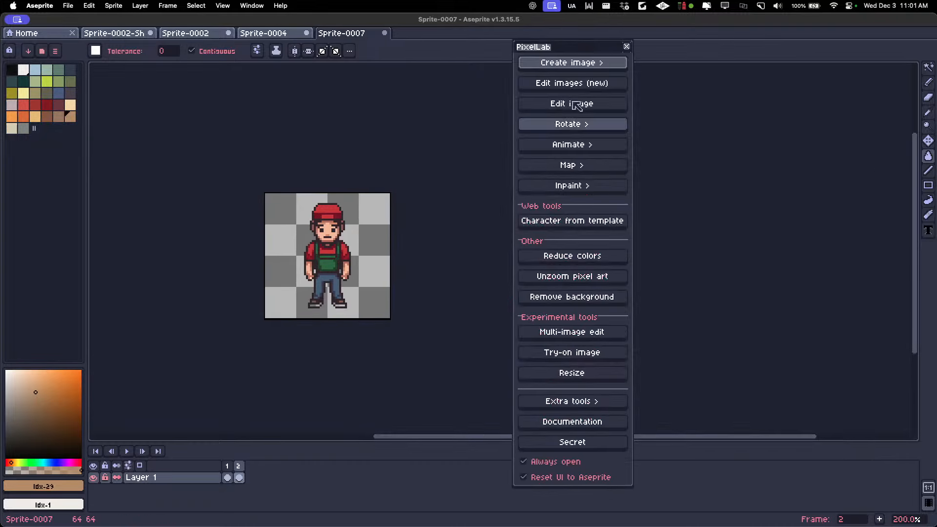
Set the method of Create image with 8 rotations to Rotate character and cancel back to the PixelLab tool list.
{"action": "left_click", "coordinate": [564, 61]}
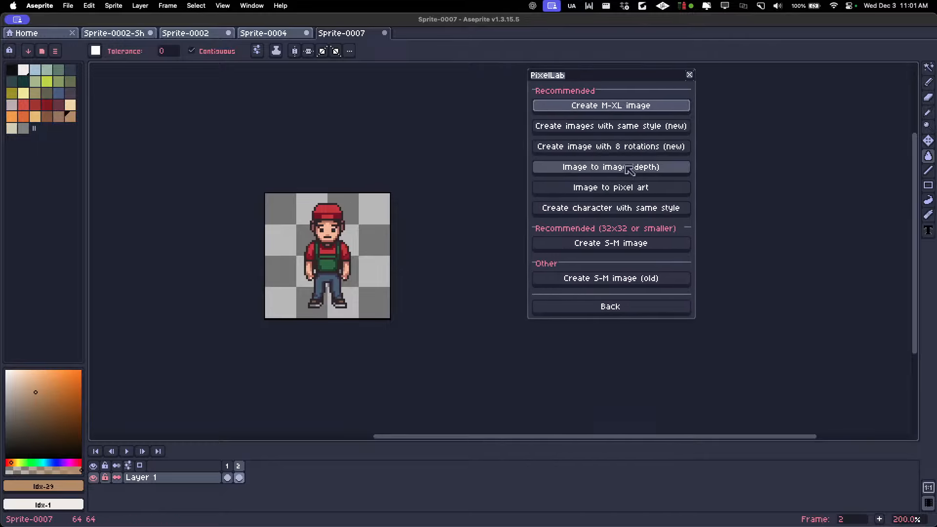
{"action": "left_click", "coordinate": [622, 147]}
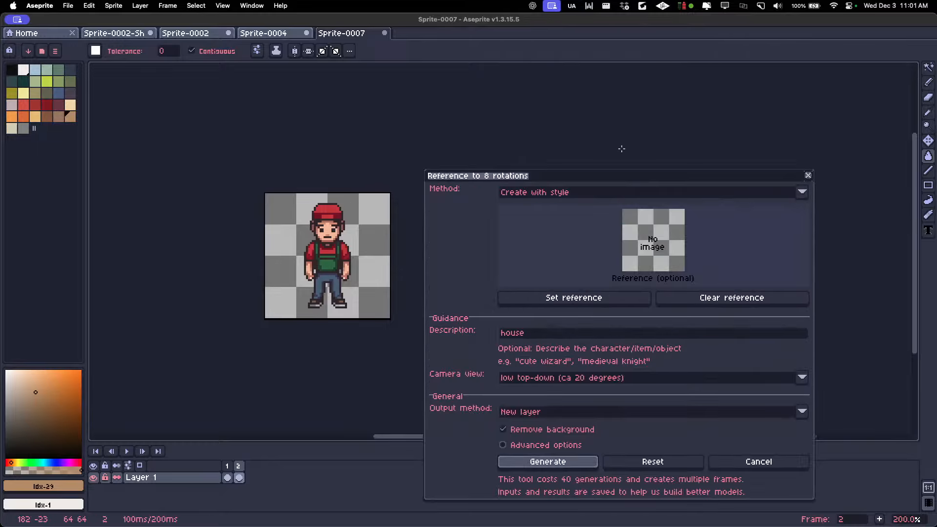
{"action": "left_click", "coordinate": [586, 192]}
{"action": "left_click", "coordinate": [547, 175]}
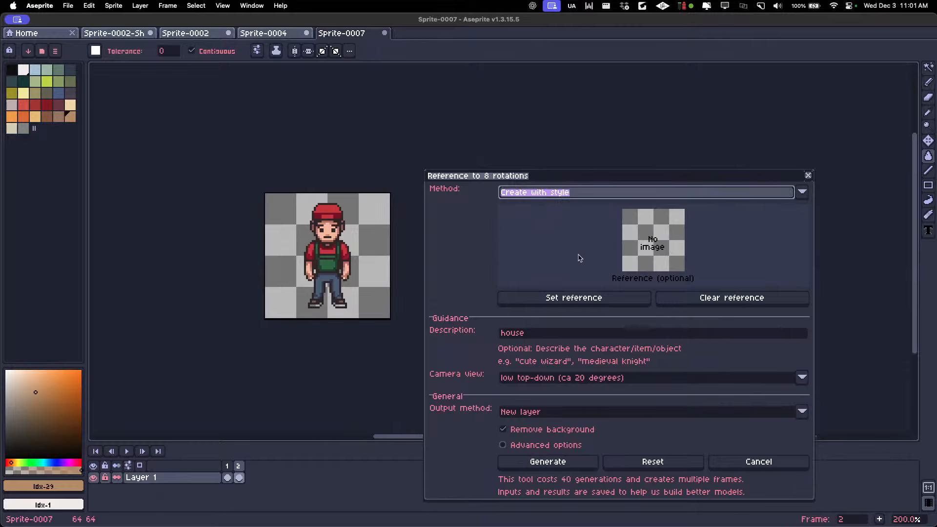
{"action": "left_click", "coordinate": [534, 194]}
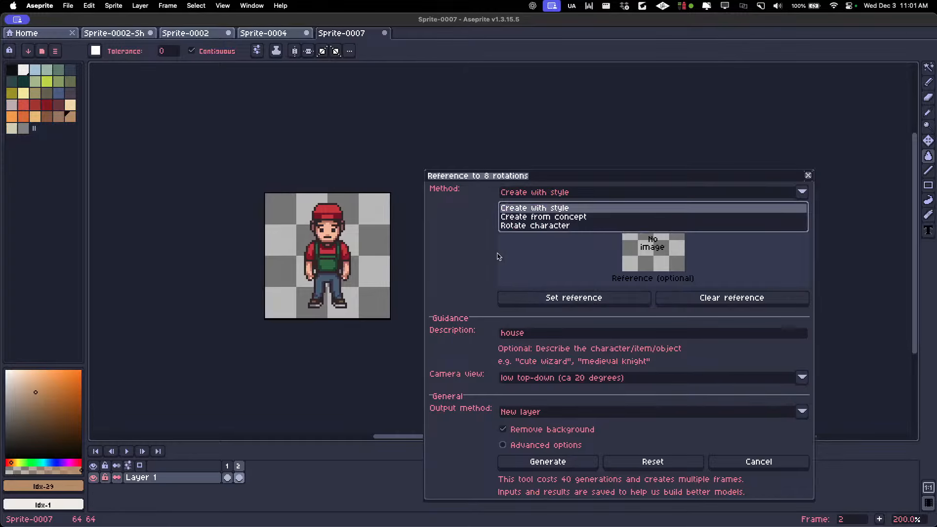
{"action": "left_click", "coordinate": [462, 195]}
{"action": "left_click_drag", "start_coordinate": [478, 178], "coordinate": [476, 76]}
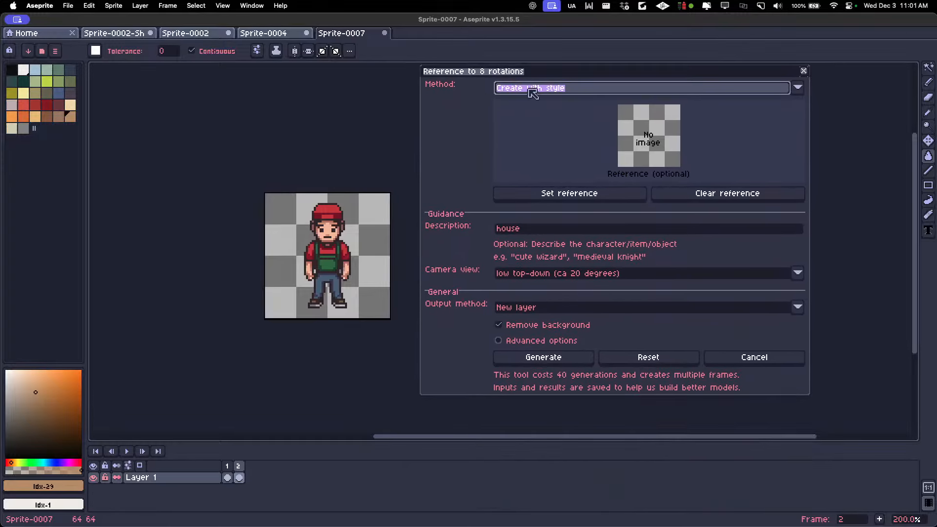
{"action": "left_click", "coordinate": [532, 92]}
{"action": "left_click", "coordinate": [539, 123]}
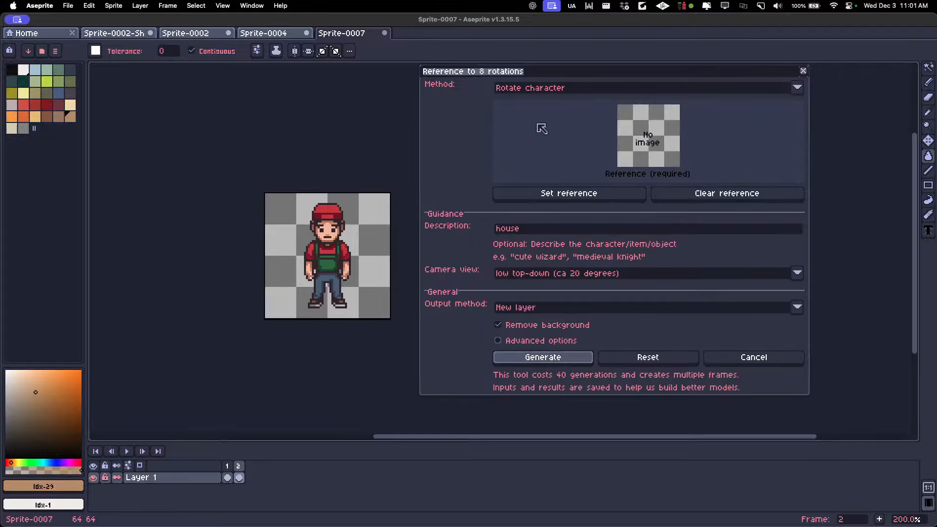
{"action": "left_click", "coordinate": [738, 358]}
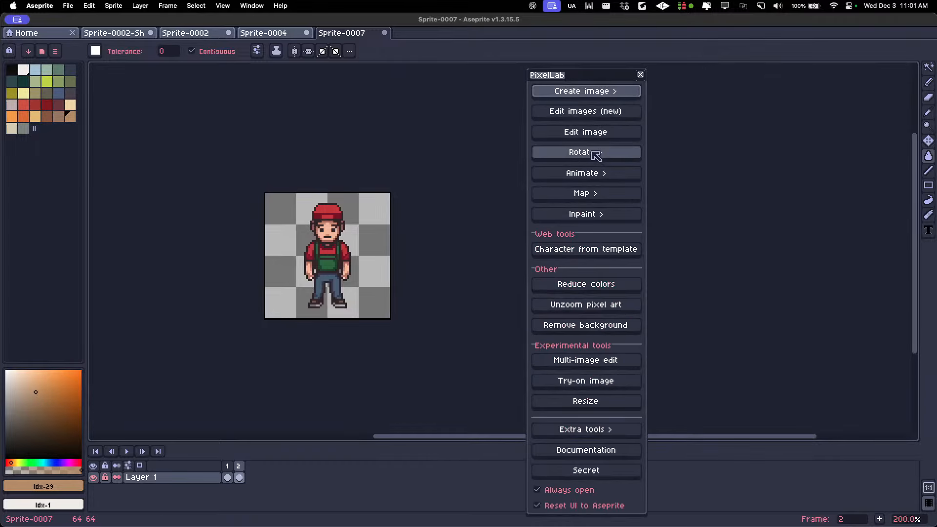
In Rotate to 8 rotations, set the sprite as reference, describe it as "pizzeria worker" and keep the low top-down (ca 20 degrees) view.
{"action": "left_click", "coordinate": [623, 154]}
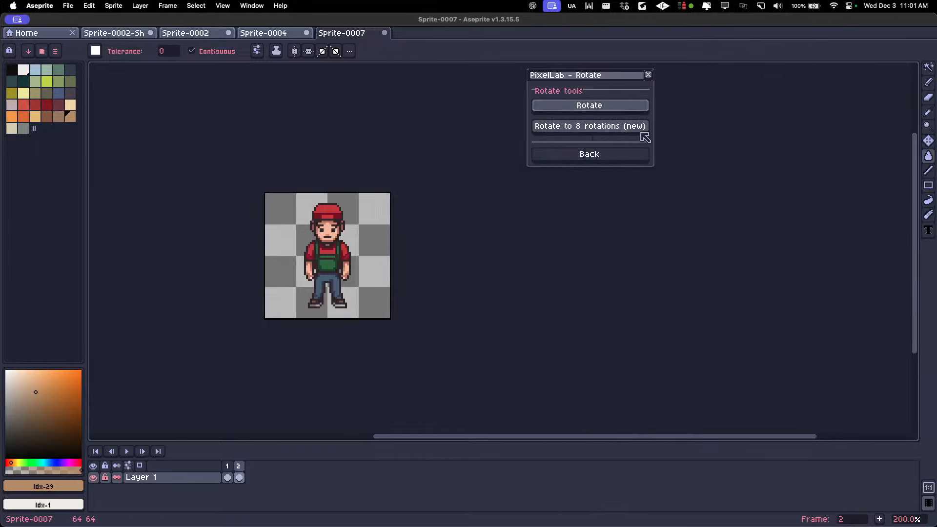
{"action": "left_click", "coordinate": [608, 129]}
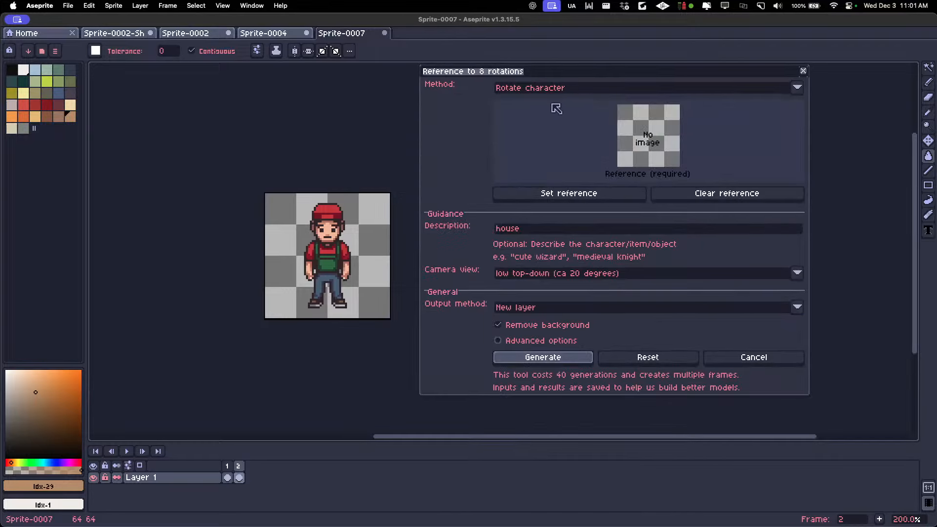
{"action": "left_click", "coordinate": [597, 199]}
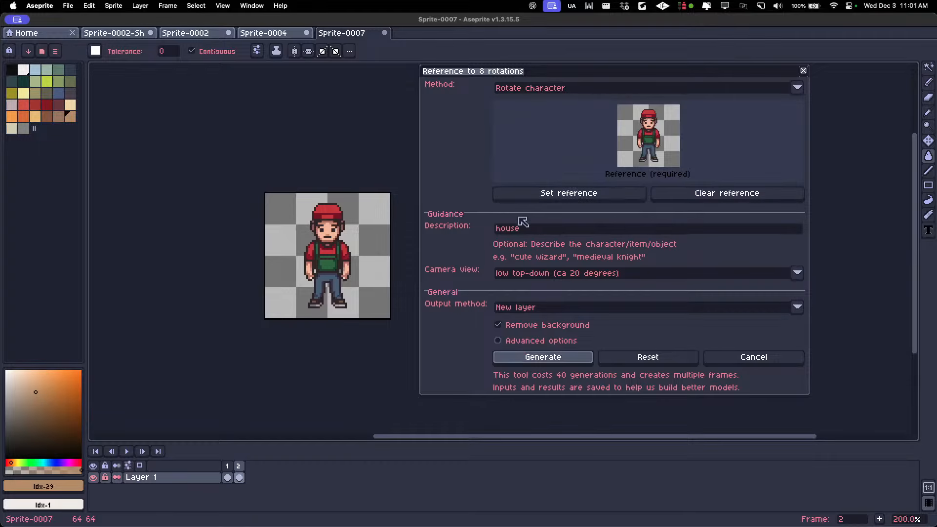
{"action": "double_click", "coordinate": [544, 228]}
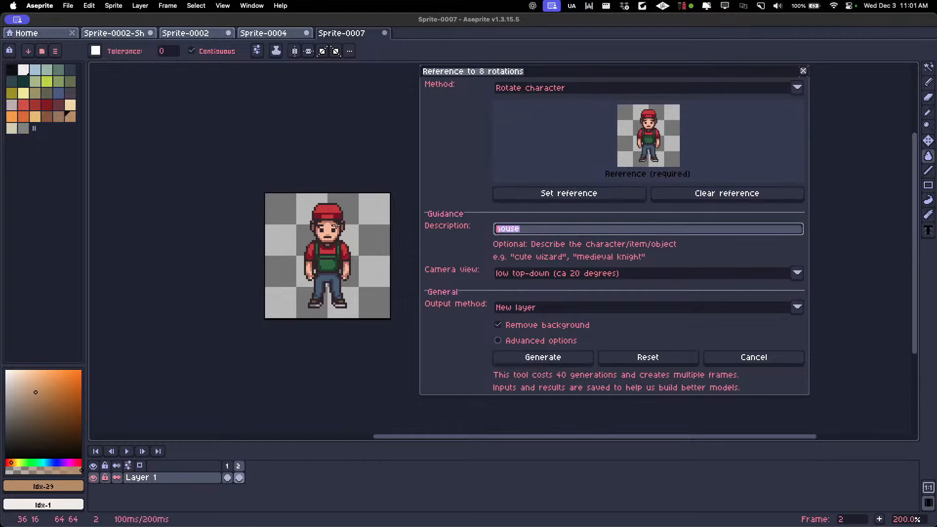
{"action": "type", "text": "Pl"}
{"action": "left_click", "coordinate": [516, 274]}
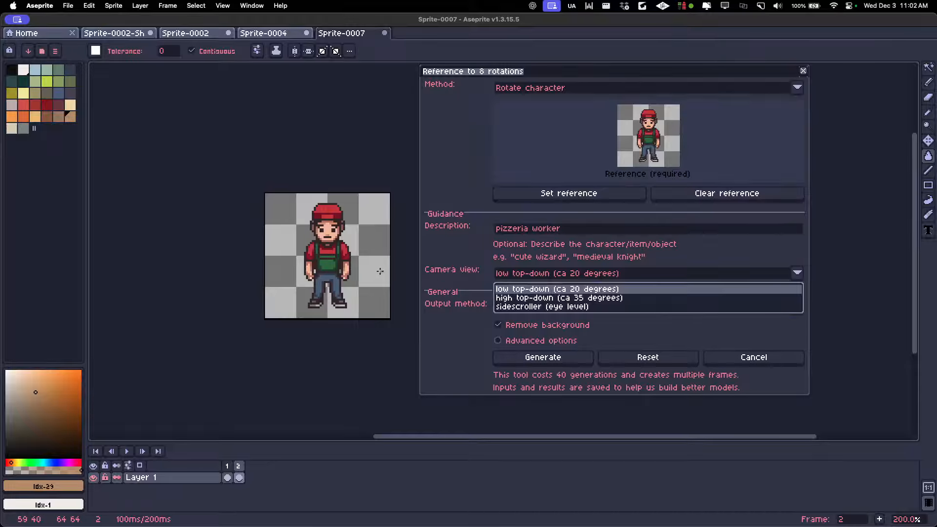
{"action": "left_click", "coordinate": [561, 266]}
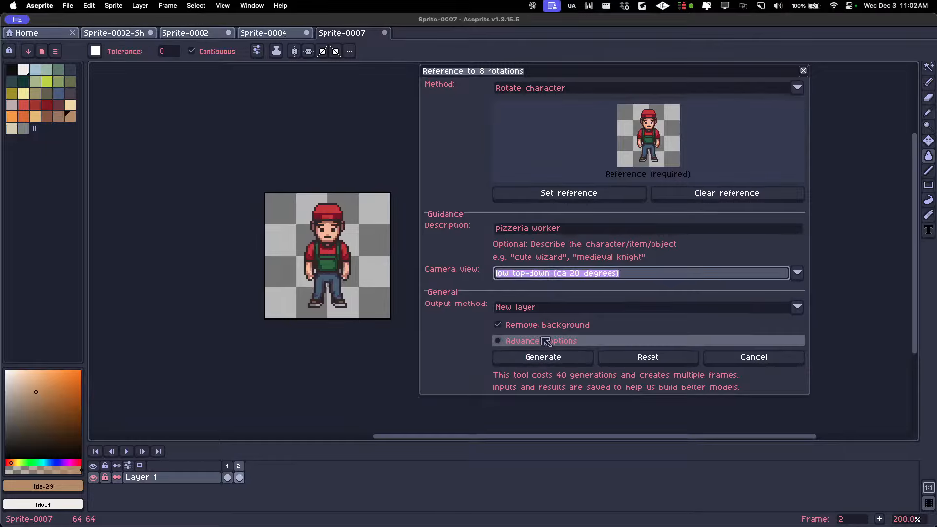
Set the output method to New frame and generate the eight rotations, accepting the canvas padding to 84 × 84.
{"action": "left_click", "coordinate": [540, 310]}
{"action": "left_click", "coordinate": [536, 323]}
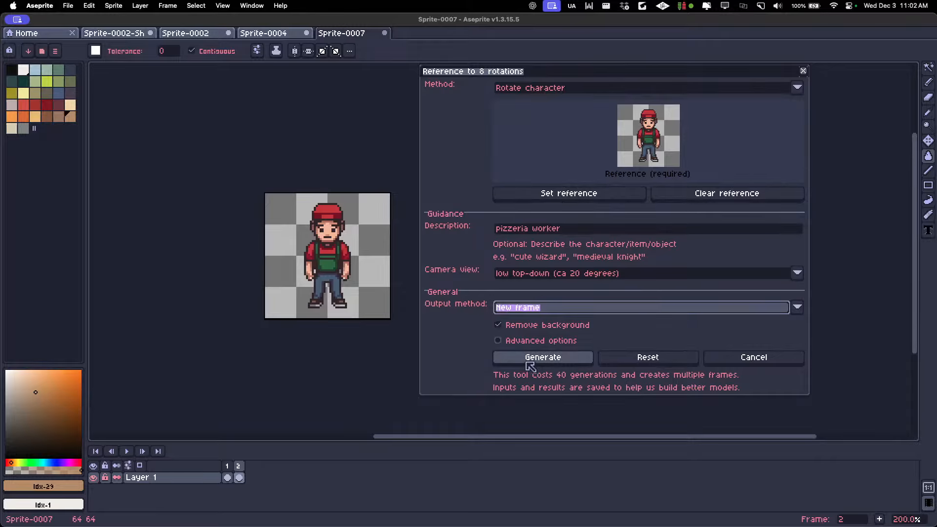
{"action": "left_click", "coordinate": [530, 365]}
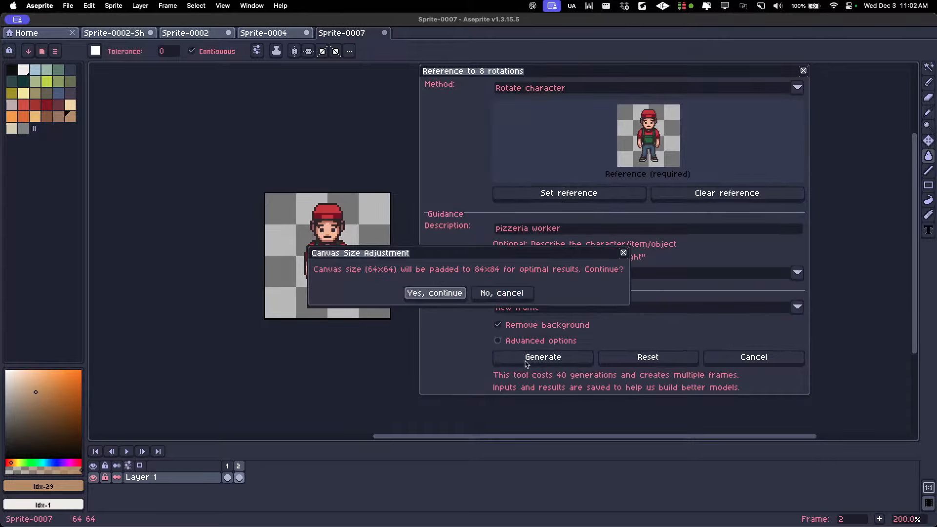
{"action": "left_click", "coordinate": [444, 294]}
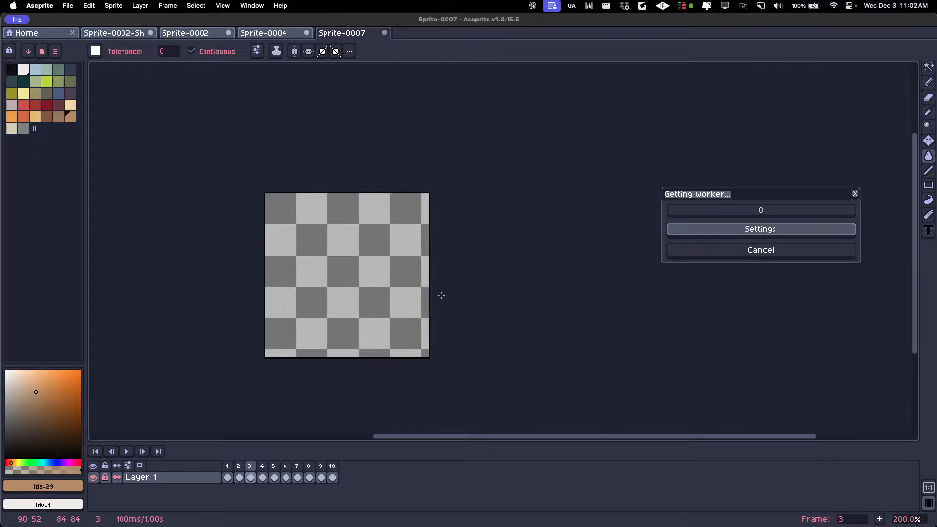
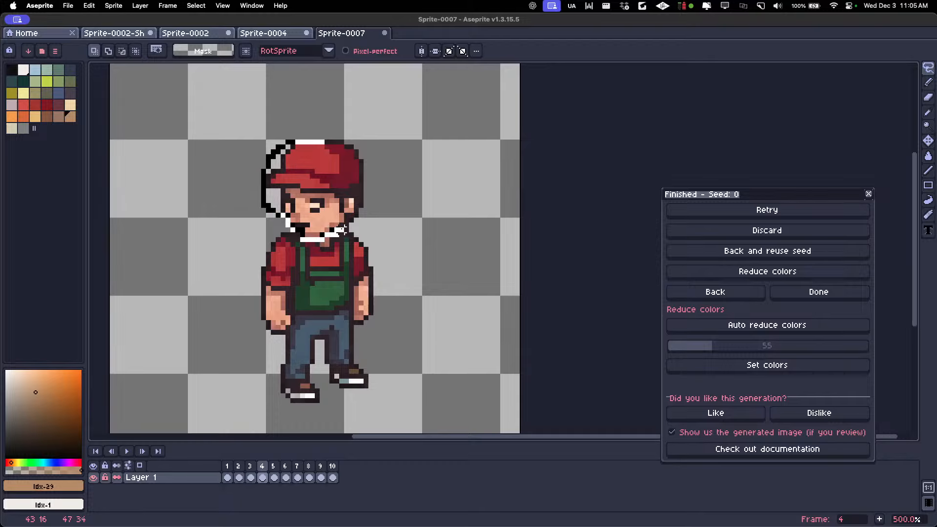
Copy the character's capped head from frame 4 with a lasso selection of about 24 × 24 px, deselect it and go to frame 10.
{"action": "mouse_move", "coordinate": [351, 225]}
{"action": "left_mouse_down"}
{"action": "mouse_move", "coordinate": [375, 201]}
{"action": "mouse_move", "coordinate": [370, 141]}
{"action": "mouse_move", "coordinate": [326, 127]}
{"action": "left_mouse_up"}
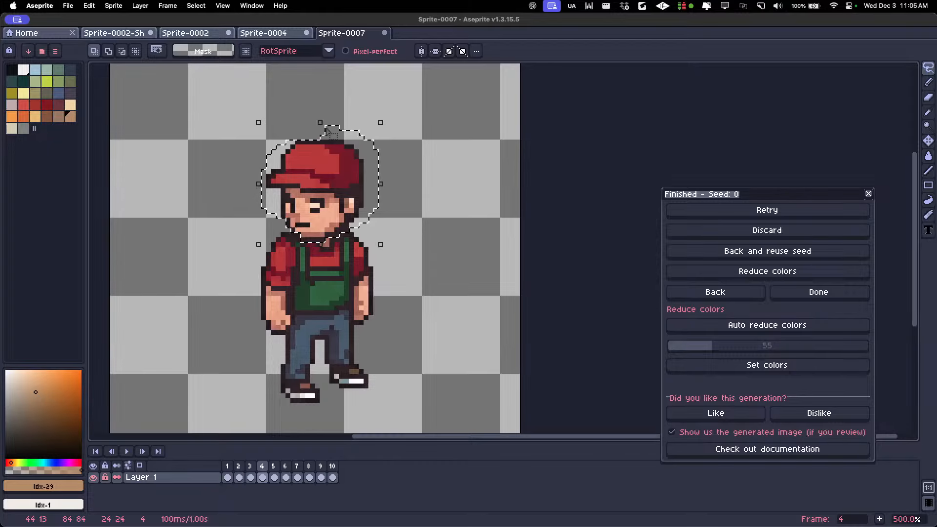
{"action": "key", "text": "ctrl"}
{"action": "key", "text": "super+d"}
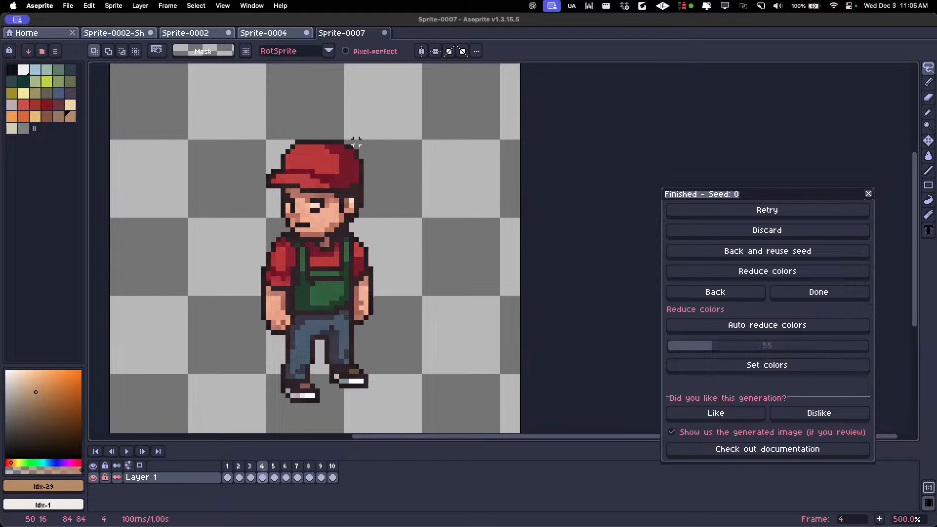
{"action": "key", "text": "Right"}
{"action": "key", "text": "Right"}
{"action": "key", "text": "Right"}
{"action": "key", "text": "Right"}
{"action": "key", "text": "Right"}
{"action": "key", "text": "Right"}
Delete the existing head in frame 10 and paste the copied frame 4 head in its place.
{"action": "key", "text": "super+v"}
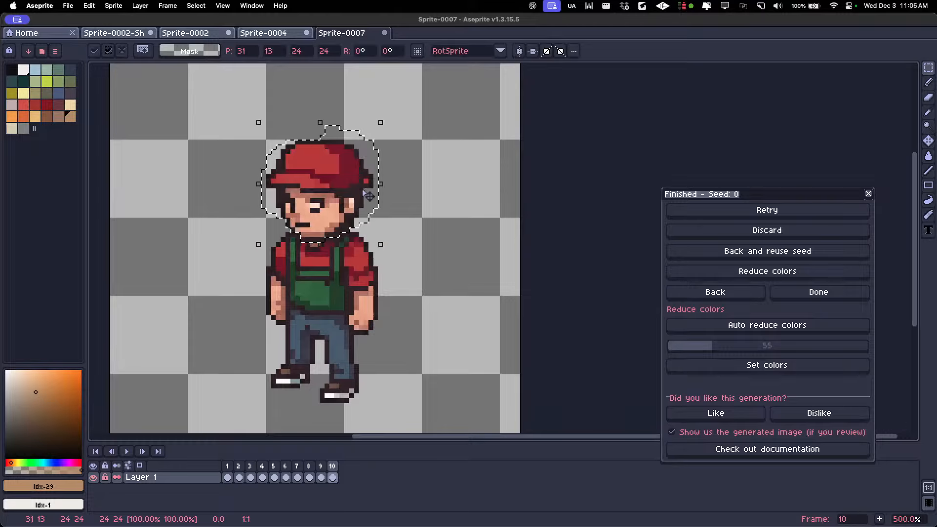
{"action": "key", "text": "super+z"}
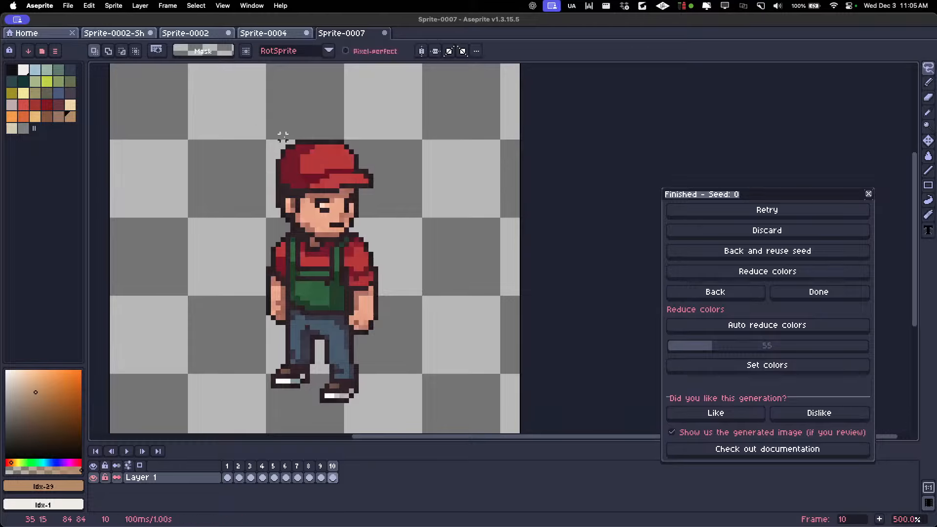
{"action": "left_click_drag", "start_coordinate": [267, 130], "coordinate": [376, 235]}
{"action": "key", "text": "Delete"}
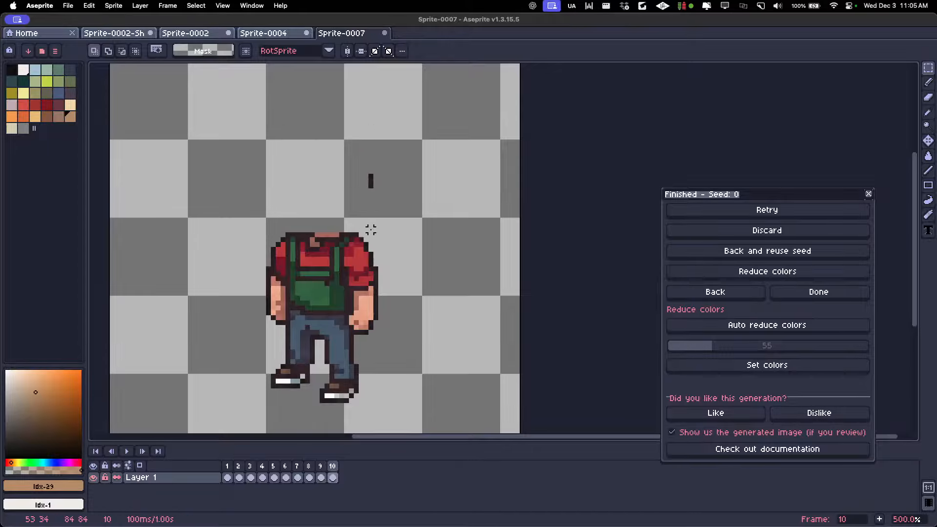
{"action": "key", "text": "super+v"}
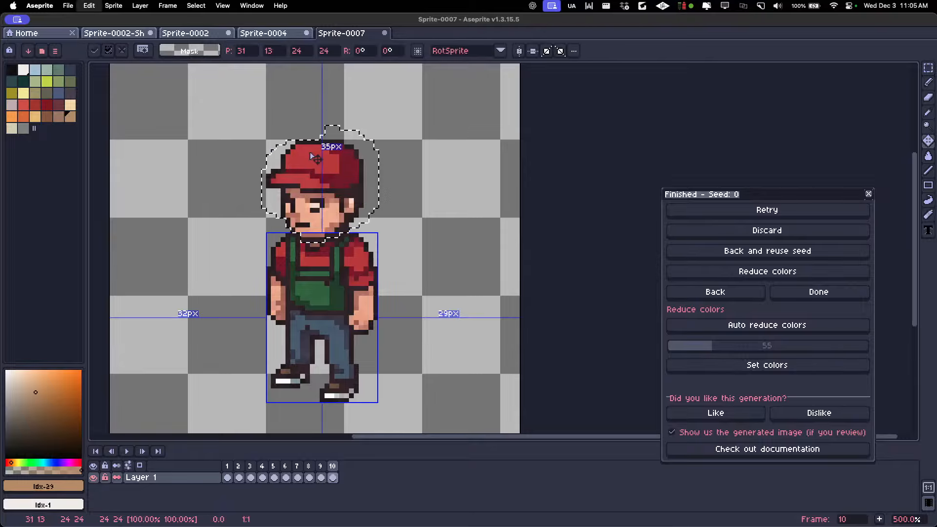
Examine the pasted head in frame 10 and step back through the rotations to frame 4 to compare the poses.
{"action": "scroll", "coordinate": [400, 186], "scroll_direction": "down", "scroll_amount": 3}
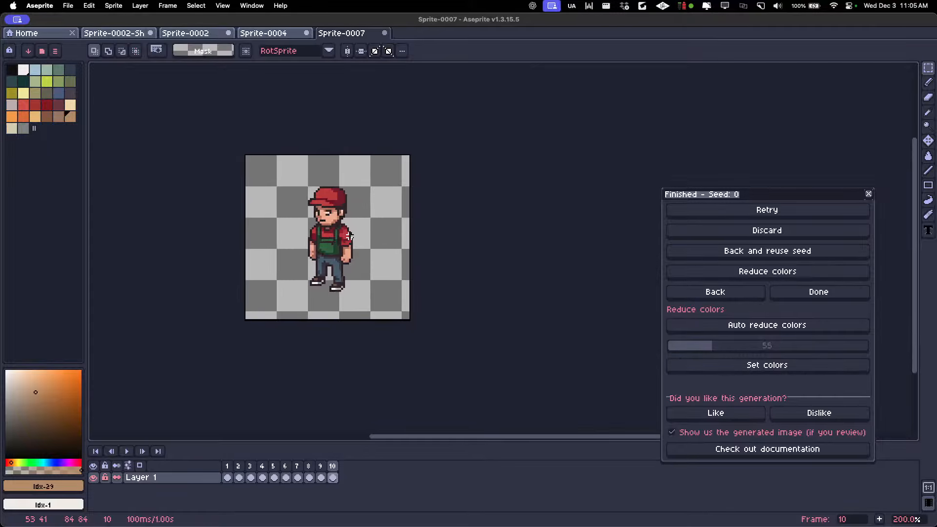
{"action": "scroll", "coordinate": [332, 252], "scroll_direction": "up", "scroll_amount": 1}
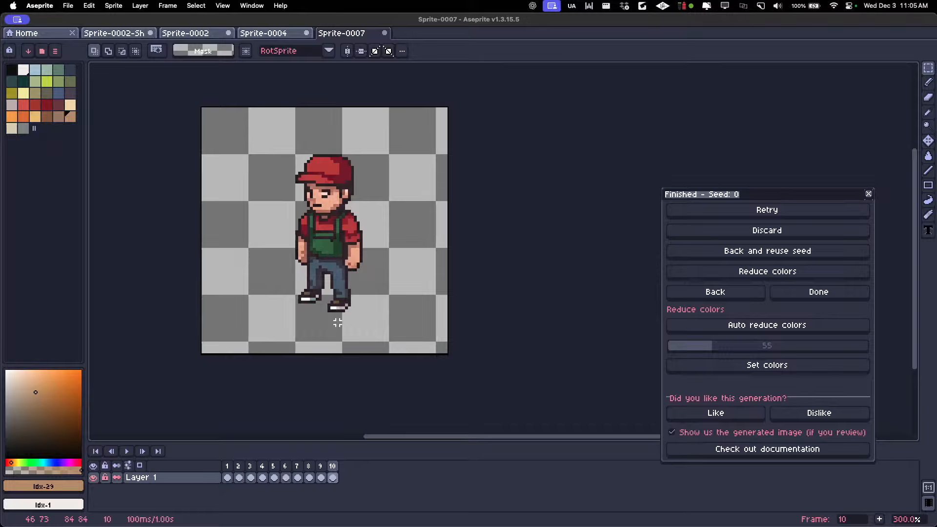
{"action": "key", "text": "Left"}
{"action": "key", "text": "Left"}
{"action": "key", "text": "Left"}
{"action": "key", "text": "Left"}
{"action": "key", "text": "Left"}
{"action": "key", "text": "Left"}
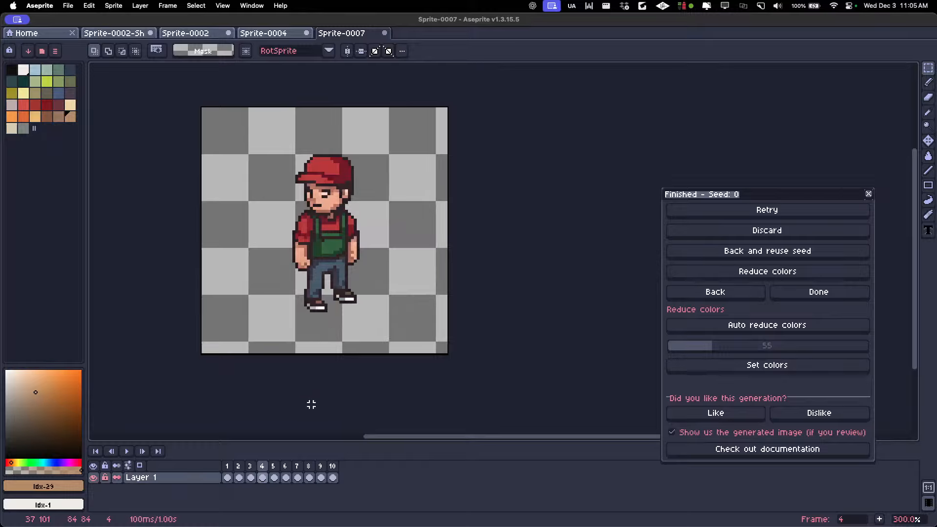
Compare frames 9 and 10 and undo the recent head edits on frame 10 back to the selected right-facing head.
{"action": "left_click", "coordinate": [333, 467]}
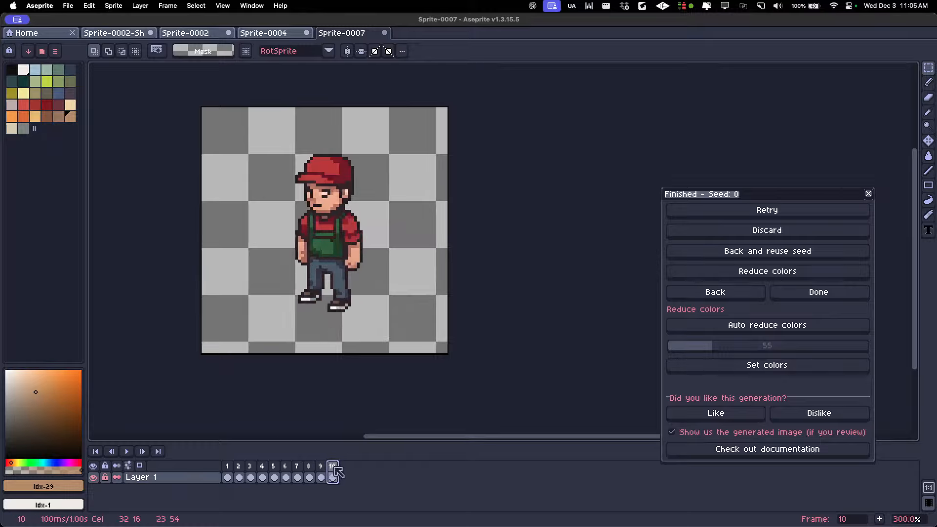
{"action": "left_click", "coordinate": [322, 469]}
{"action": "left_click", "coordinate": [333, 469]}
{"action": "left_click", "coordinate": [324, 469]}
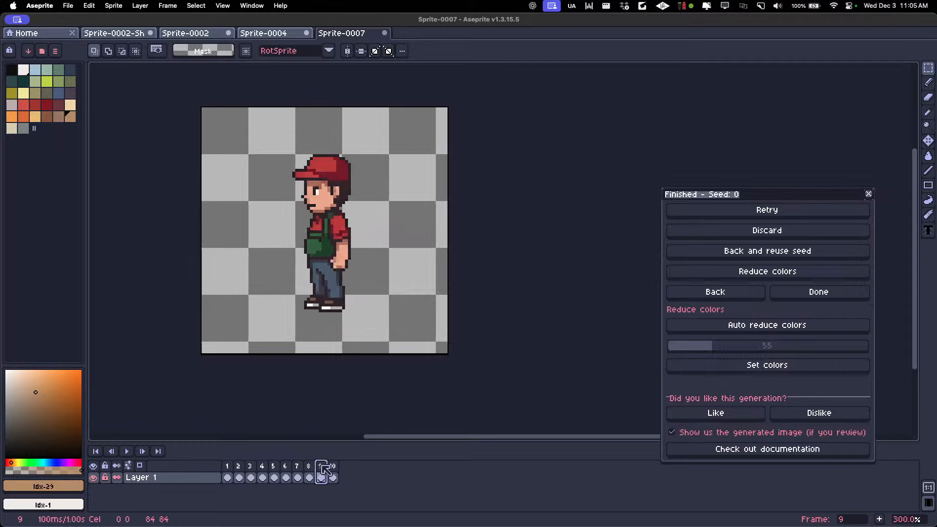
{"action": "left_click", "coordinate": [333, 468]}
{"action": "key", "text": "super+z"}
{"action": "key", "text": "super+z"}
{"action": "key", "text": "super+z"}
{"action": "key", "text": "super+z"}
{"action": "key", "text": "super+z"}
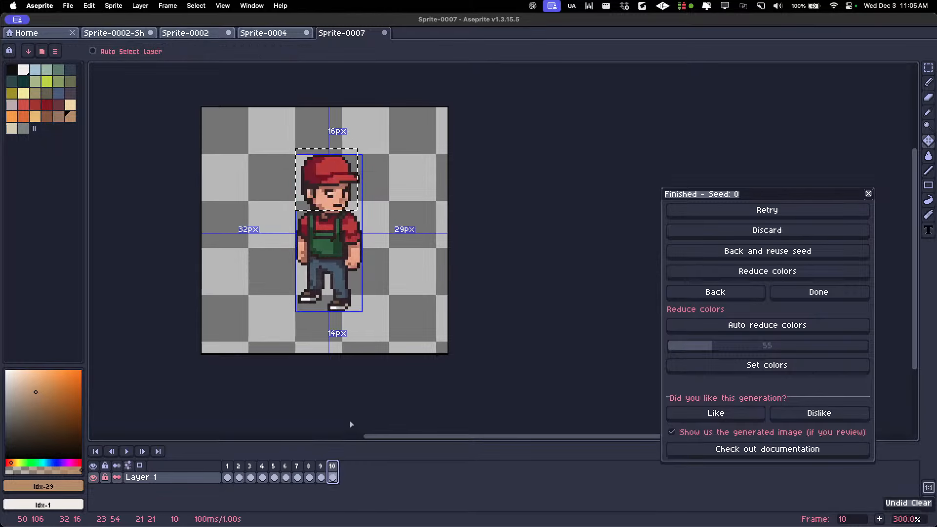
Move the right-facing head to the canvas's upper-left corner and paste the left-facing head onto frame 10's body.
{"action": "left_click_drag", "start_coordinate": [341, 168], "coordinate": [243, 155]}
{"action": "key", "text": "super+v"}
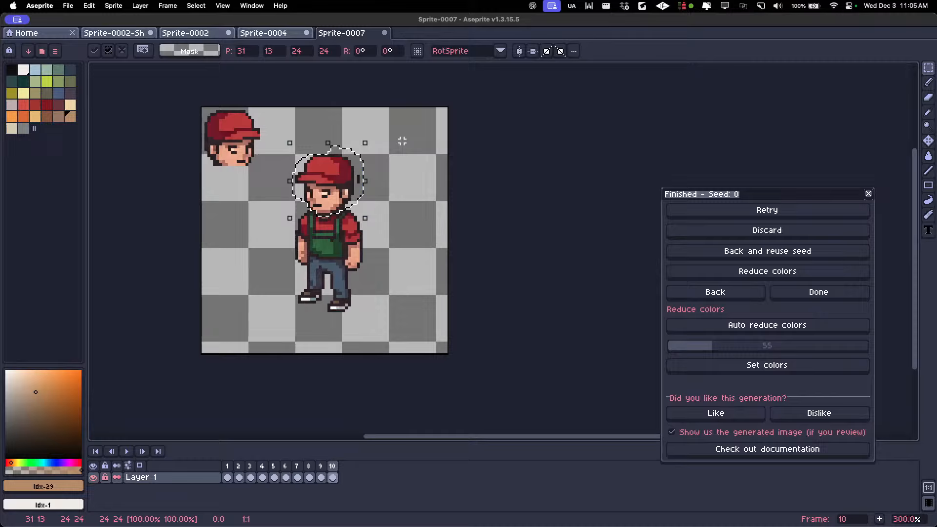
{"action": "left_click", "coordinate": [396, 174]}
Erase the stray dark pixels left along the back edge of the pasted head on frame 10.
{"action": "scroll", "coordinate": [359, 173], "scroll_direction": "up", "scroll_amount": 1}
{"action": "key", "text": "e"}
{"action": "mouse_move", "coordinate": [358, 173]}
{"action": "left_mouse_down"}
{"action": "mouse_move", "coordinate": [343, 220]}
{"action": "mouse_move", "coordinate": [359, 203]}
{"action": "left_mouse_up"}
{"action": "scroll", "coordinate": [342, 149], "scroll_direction": "down", "scroll_amount": 1}
{"action": "key", "text": "space"}
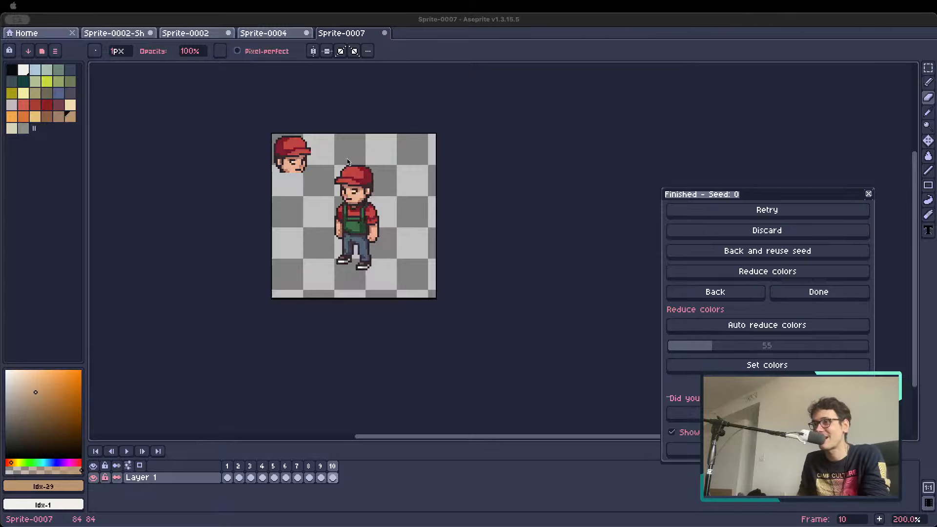
{"action": "scroll", "coordinate": [358, 178], "scroll_direction": "up", "scroll_amount": 5}
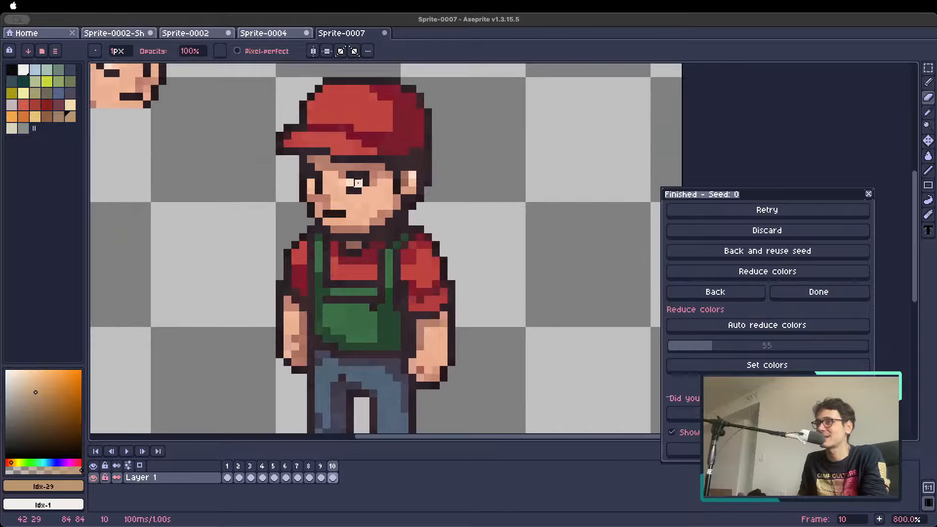
{"action": "scroll", "coordinate": [358, 178], "scroll_direction": "down", "scroll_amount": 3}
{"action": "scroll", "coordinate": [356, 178], "scroll_direction": "down", "scroll_amount": 1}
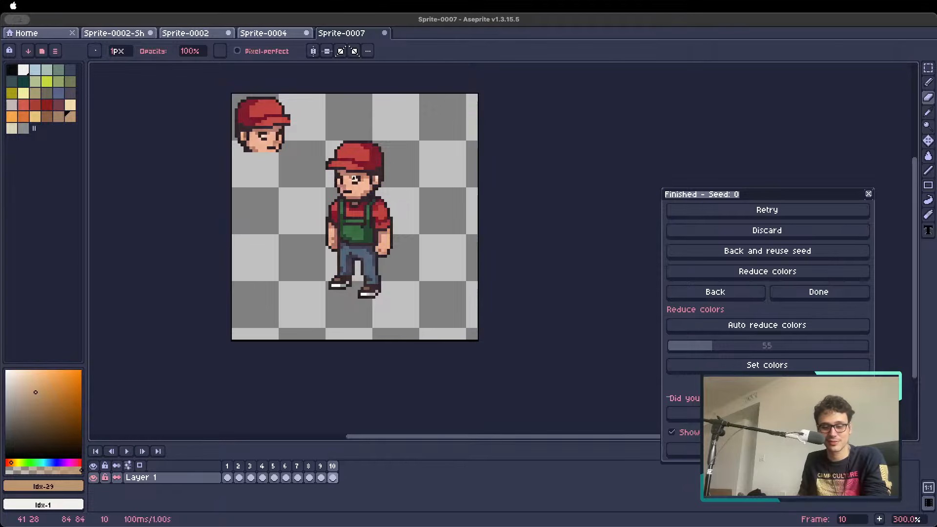
{"action": "scroll", "coordinate": [366, 178], "scroll_direction": "down", "scroll_amount": 1}
{"action": "scroll", "coordinate": [343, 161], "scroll_direction": "up", "scroll_amount": 1}
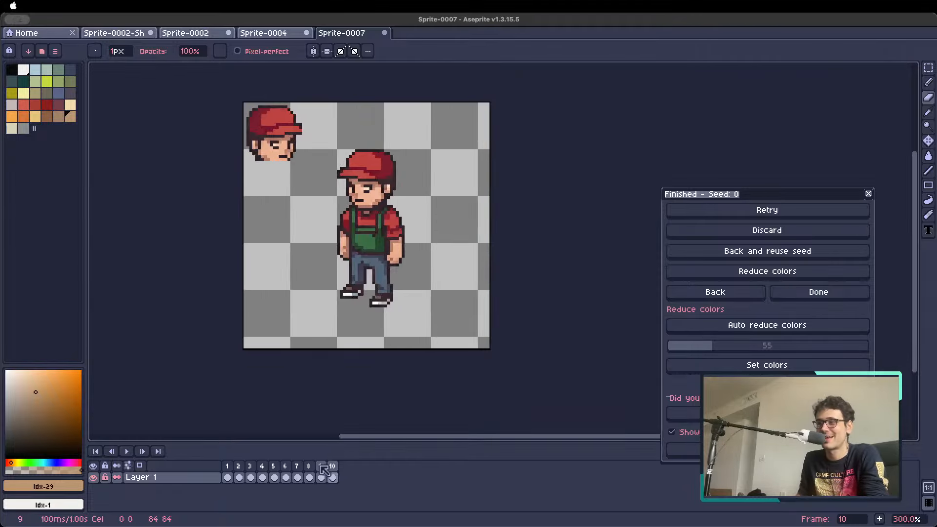
{"action": "scroll", "coordinate": [362, 187], "scroll_direction": "up", "scroll_amount": 3}
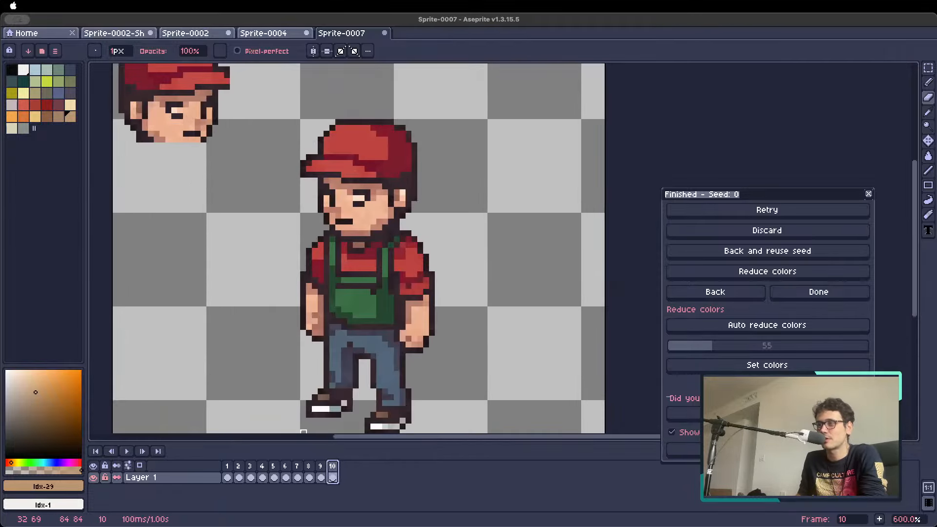
Copy the 3 × 3 pixel eye from the right-facing side-view face in frame 5.
{"action": "key", "text": "Left"}
{"action": "key", "text": "Left"}
{"action": "key", "text": "Left"}
{"action": "key", "text": "Left"}
{"action": "key", "text": "Left"}
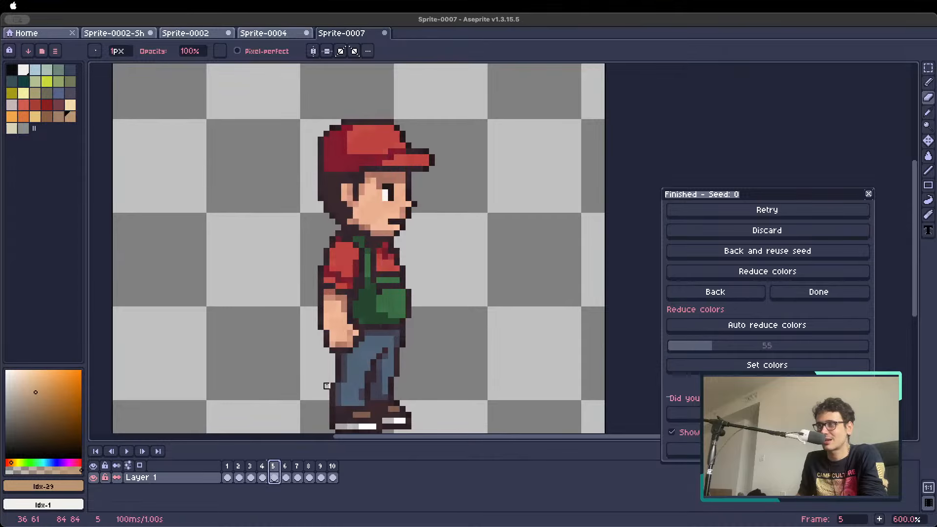
{"action": "scroll", "coordinate": [378, 215], "scroll_direction": "up", "scroll_amount": 3}
{"action": "key", "text": "m"}
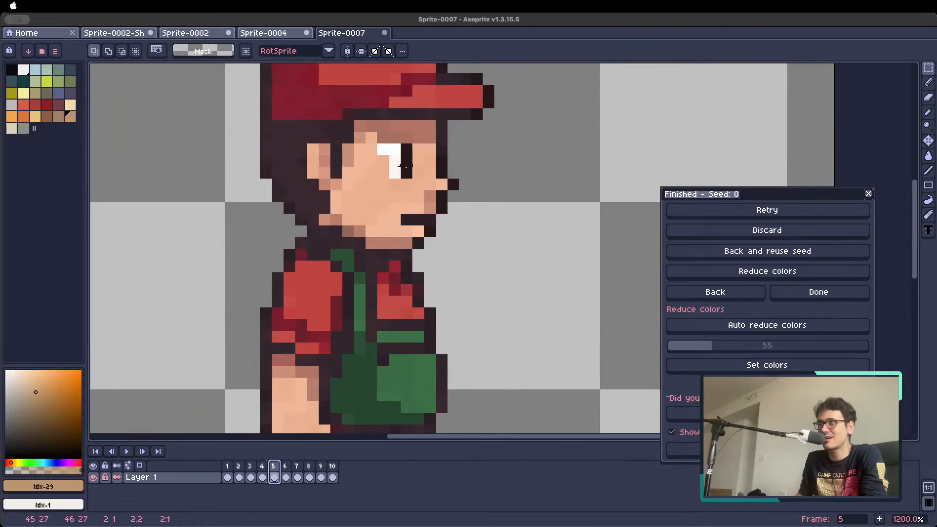
{"action": "mouse_move", "coordinate": [405, 166]}
{"action": "left_mouse_down"}
{"action": "mouse_move", "coordinate": [419, 172]}
{"action": "mouse_move", "coordinate": [410, 177]}
{"action": "left_mouse_up"}
{"action": "key", "text": "super+d"}
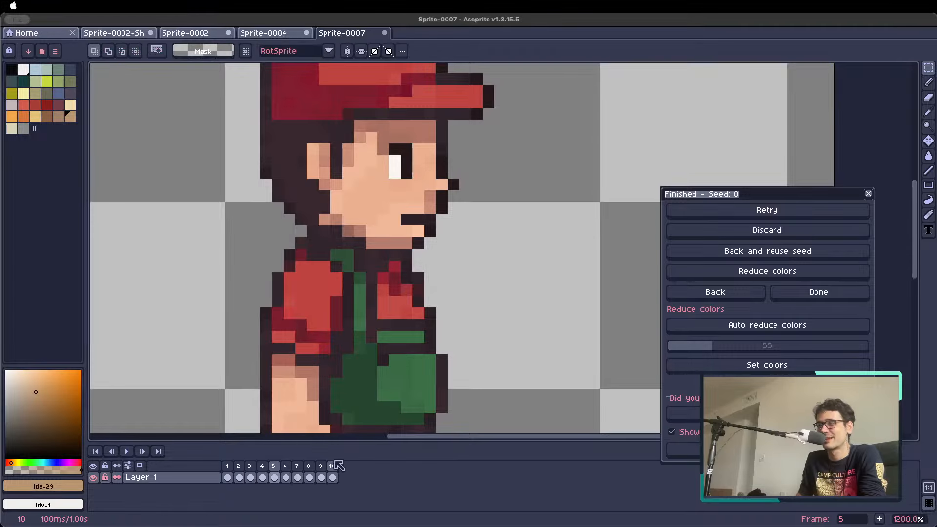
Paste the copied eye onto frame 10, mirror it horizontally and place it over the near eye at 40, 28.
{"action": "left_click", "coordinate": [336, 466]}
{"action": "scroll", "coordinate": [376, 222], "scroll_direction": "down", "scroll_amount": 4}
{"action": "key", "text": "super+shift+d"}
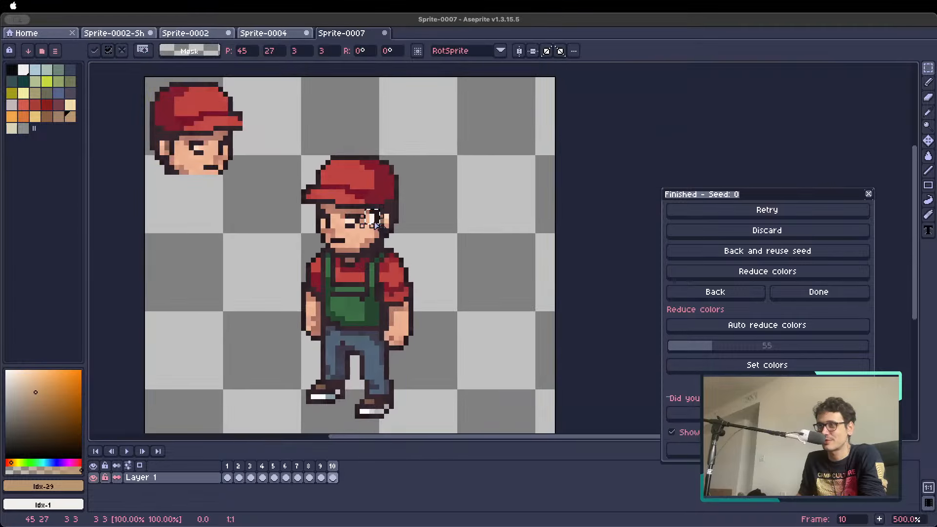
{"action": "left_click_drag", "start_coordinate": [376, 223], "coordinate": [349, 225]}
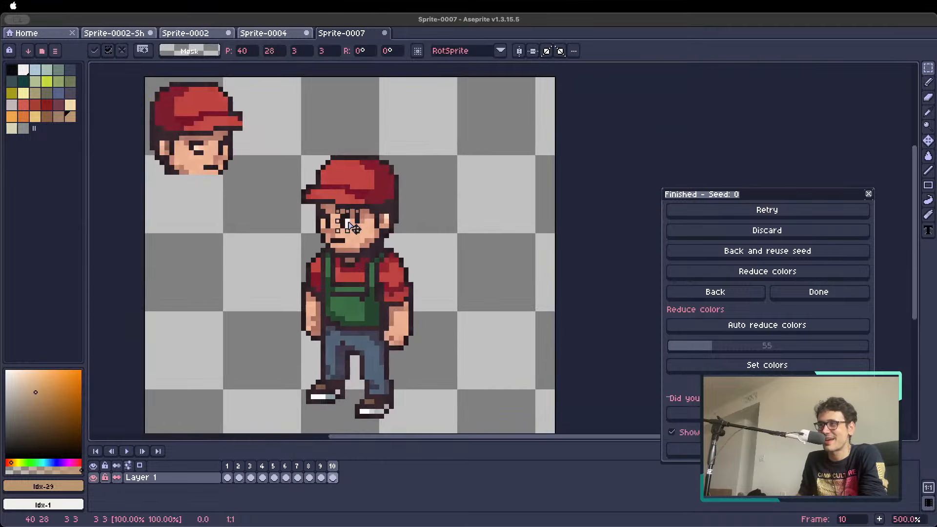
{"action": "key", "text": "super+d"}
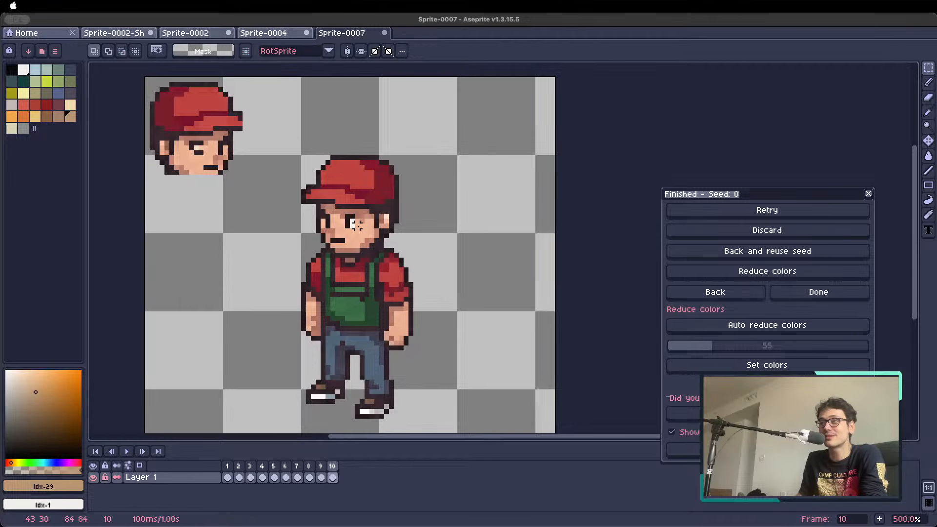
Paste a second mirrored copy of the eye over the far eye at the front edge of frame 10's face.
{"action": "scroll", "coordinate": [358, 225], "scroll_direction": "down", "scroll_amount": 1}
{"action": "scroll", "coordinate": [358, 226], "scroll_direction": "up", "scroll_amount": 1}
{"action": "key", "text": "super+v"}
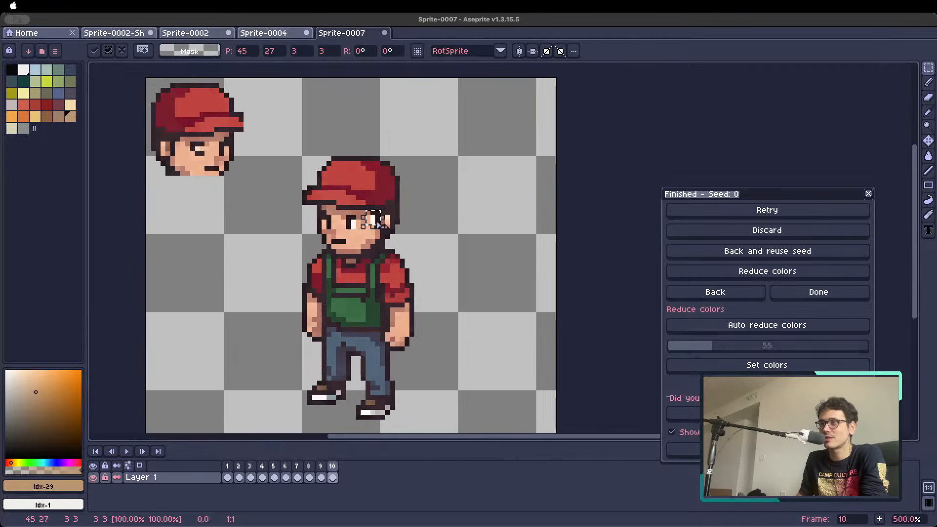
{"action": "mouse_move", "coordinate": [377, 222]}
{"action": "left_mouse_down"}
{"action": "mouse_move", "coordinate": [320, 216]}
{"action": "mouse_move", "coordinate": [319, 233]}
{"action": "left_mouse_up"}
{"action": "key", "text": "super+d"}
Touch up the pixels around frame 10's far eye and nose with the sampled outline colour #33262c and a brown skin shade.
{"action": "scroll", "coordinate": [318, 215], "scroll_direction": "up", "scroll_amount": 2}
{"action": "left_click", "coordinate": [319, 210], "text": "alt"}
{"action": "key", "text": "b"}
{"action": "scroll", "coordinate": [318, 262], "scroll_direction": "down", "scroll_amount": 3}
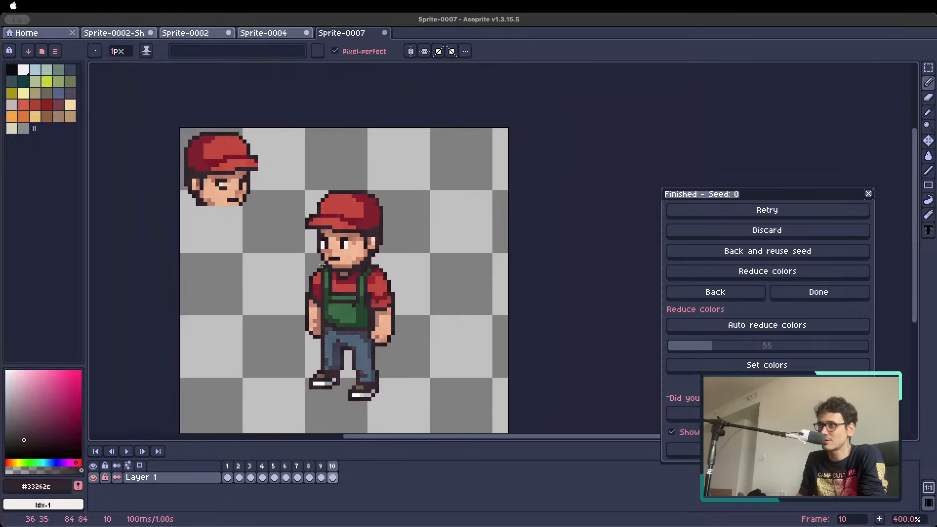
{"action": "scroll", "coordinate": [322, 265], "scroll_direction": "down", "scroll_amount": 1}
{"action": "scroll", "coordinate": [330, 255], "scroll_direction": "up", "scroll_amount": 3}
{"action": "left_click", "coordinate": [330, 255], "text": "alt"}
{"action": "scroll", "coordinate": [330, 254], "scroll_direction": "down", "scroll_amount": 3}
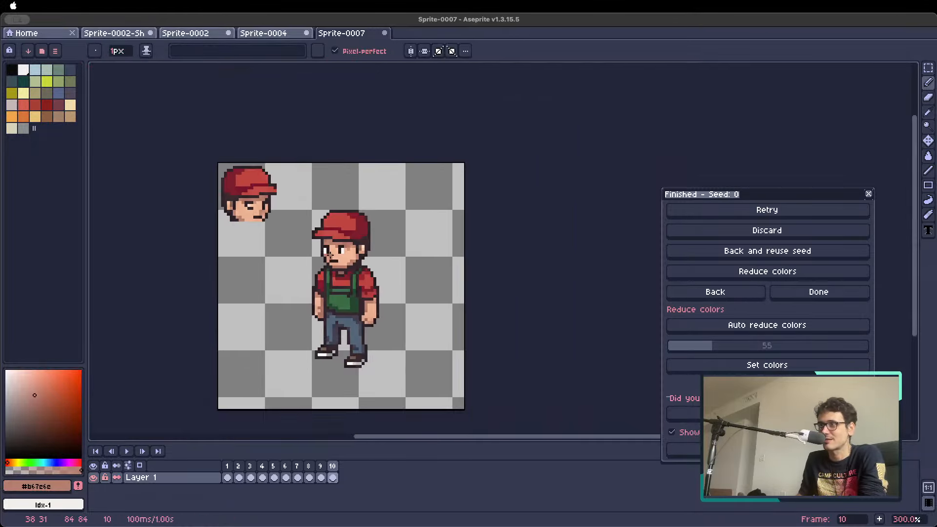
{"action": "scroll", "coordinate": [330, 254], "scroll_direction": "down", "scroll_amount": 1}
{"action": "scroll", "coordinate": [328, 256], "scroll_direction": "up", "scroll_amount": 3}
{"action": "scroll", "coordinate": [327, 259], "scroll_direction": "up", "scroll_amount": 1}
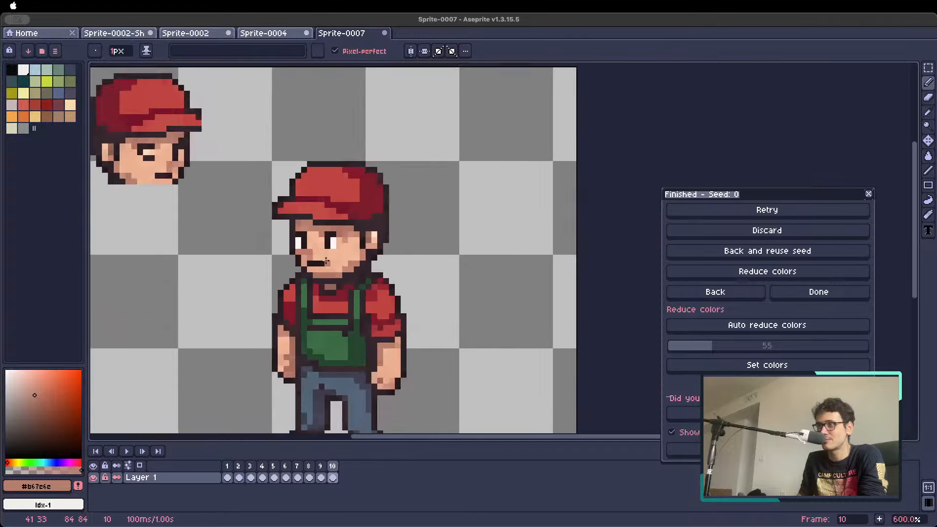
Cut the spare right-facing head from the upper-left corner of frame 10's canvas.
{"action": "scroll", "coordinate": [326, 261], "scroll_direction": "down", "scroll_amount": 4}
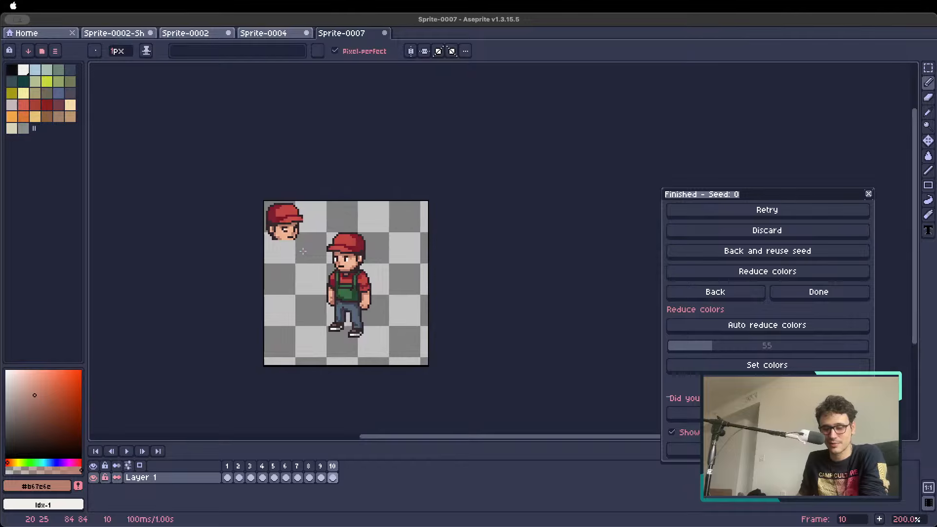
{"action": "key", "text": "m"}
{"action": "left_click_drag", "start_coordinate": [306, 247], "coordinate": [255, 193]}
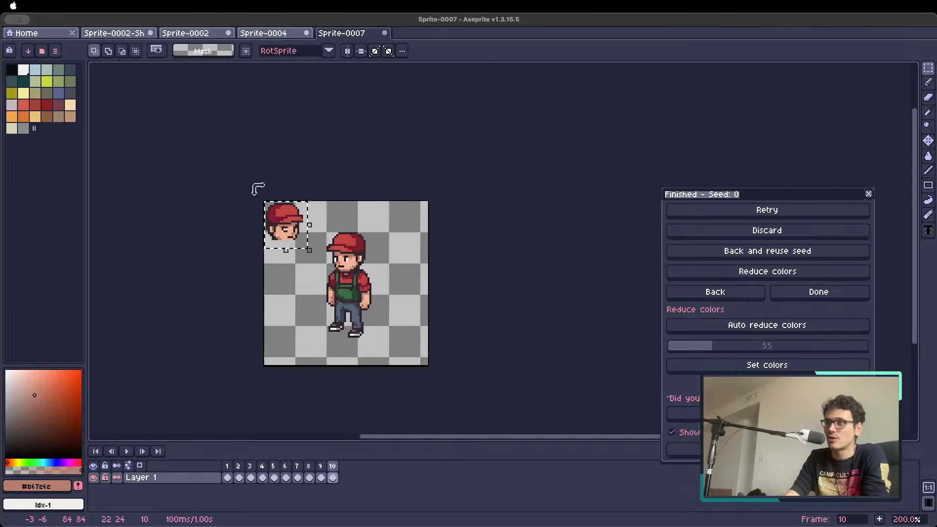
{"action": "key", "text": "Delete"}
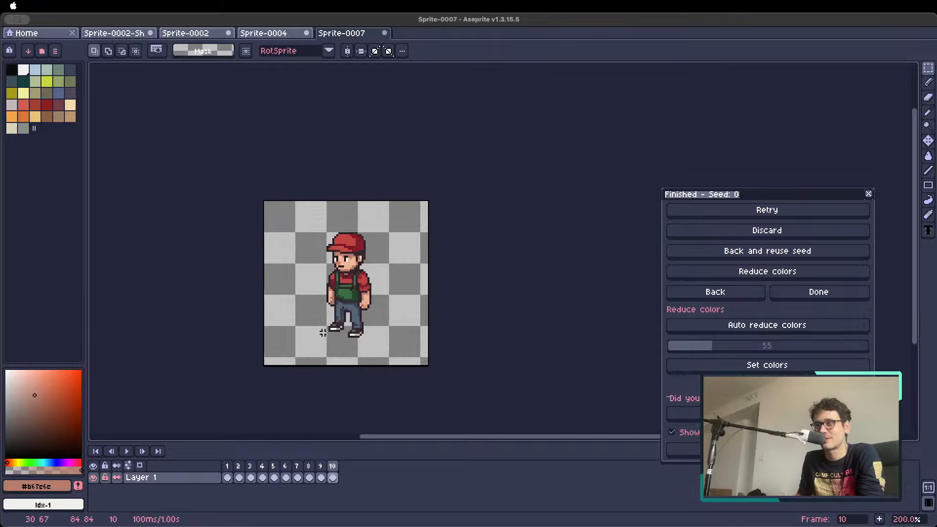
Select and delete the left-facing head of the character in frame 4.
{"action": "left_click", "coordinate": [274, 466]}
{"action": "left_click", "coordinate": [262, 466]}
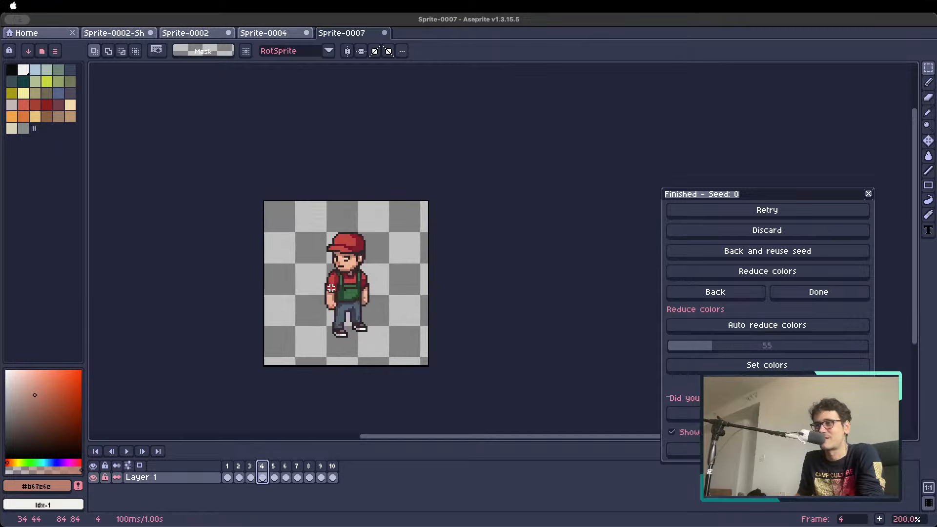
{"action": "scroll", "coordinate": [332, 288], "scroll_direction": "up", "scroll_amount": 2}
{"action": "left_click_drag", "start_coordinate": [303, 218], "coordinate": [393, 293]}
{"action": "key", "text": "Delete"}
Paste the cut right-facing head onto frame 4's body at 33, 16 and deselect it.
{"action": "key", "text": "v"}
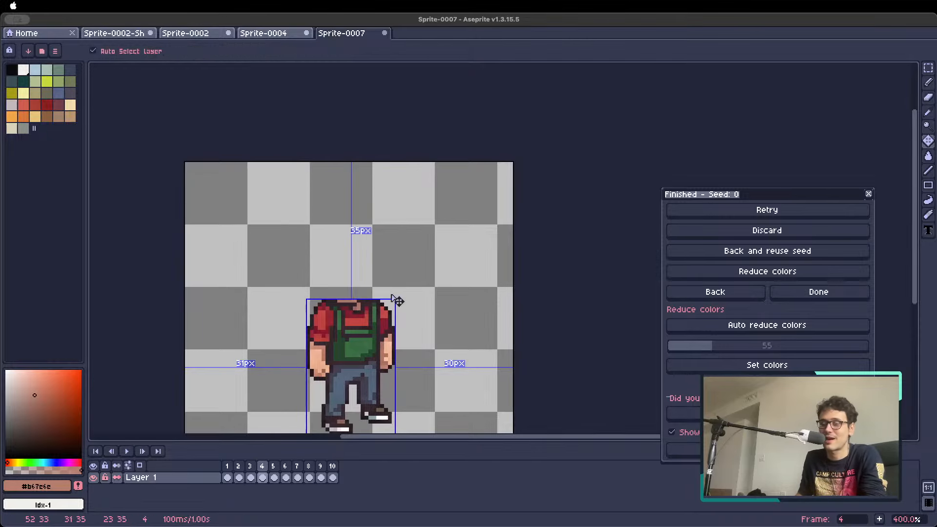
{"action": "key", "text": "ctrl+v"}
{"action": "left_click_drag", "start_coordinate": [238, 236], "coordinate": [358, 288]}
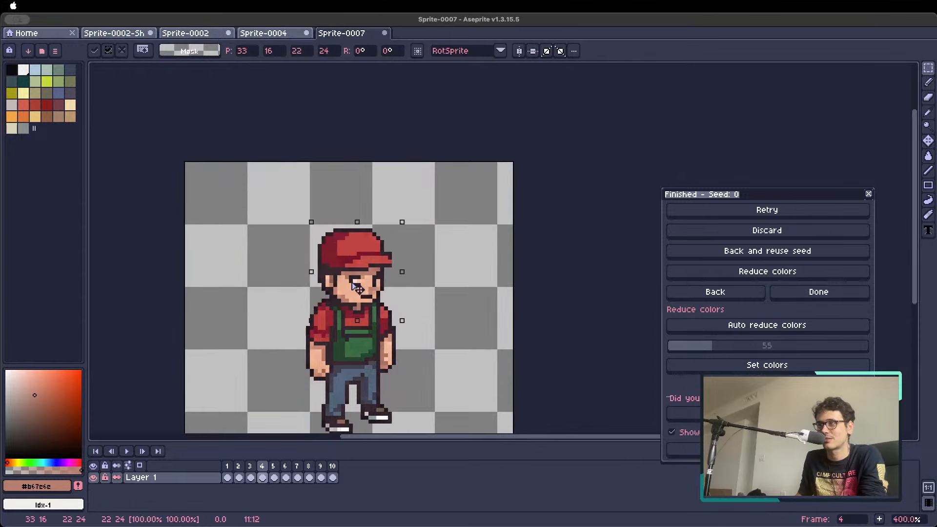
{"action": "key", "text": "Left"}
{"action": "key", "text": "Right"}
{"action": "key", "text": "ctrl+d"}
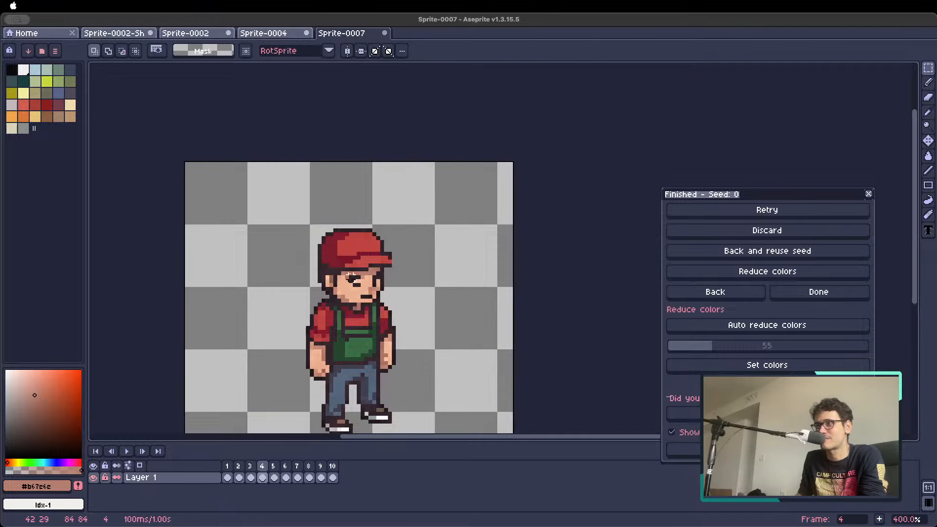
Flip through frames 2 to 5 to compare the new head with the neighbouring poses.
{"action": "scroll", "coordinate": [348, 271], "scroll_direction": "down", "scroll_amount": 2}
{"action": "key", "text": "Right"}
{"action": "key", "text": "Left"}
{"action": "key", "text": "Left"}
{"action": "key", "text": "Left"}
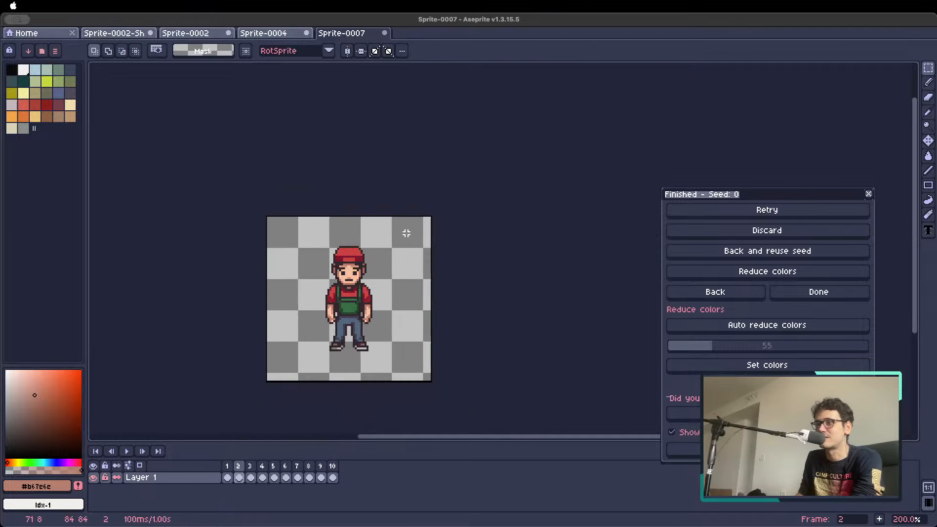
{"action": "key", "text": "Right"}
{"action": "key", "text": "Right"}
Copy the left-facing head with the corrected eyes from frame 10.
{"action": "left_click", "coordinate": [332, 472]}
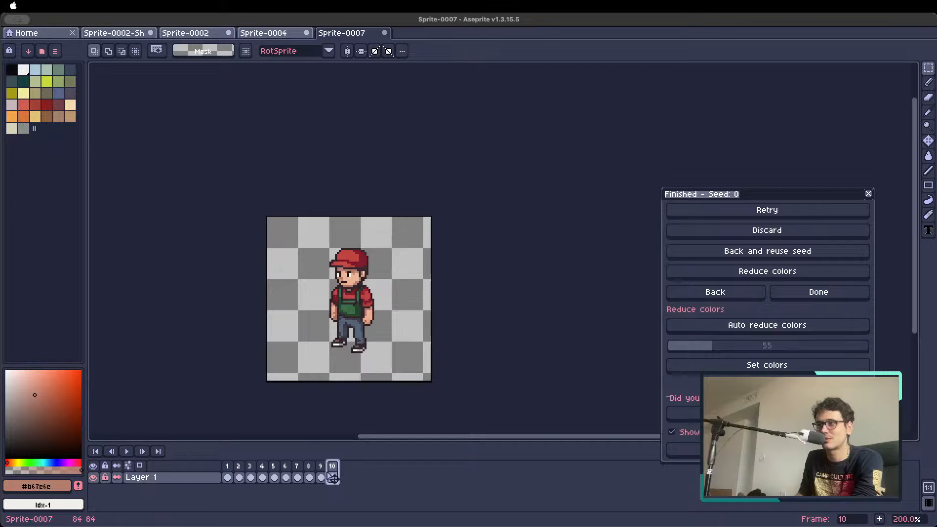
{"action": "scroll", "coordinate": [359, 238], "scroll_direction": "up", "scroll_amount": 1}
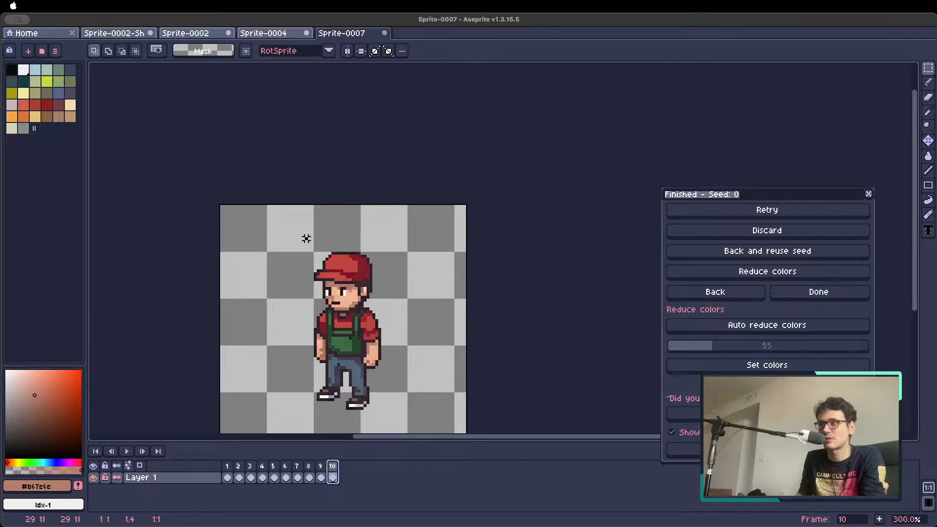
{"action": "left_click_drag", "start_coordinate": [306, 238], "coordinate": [386, 306]}
{"action": "key", "text": "super+c"}
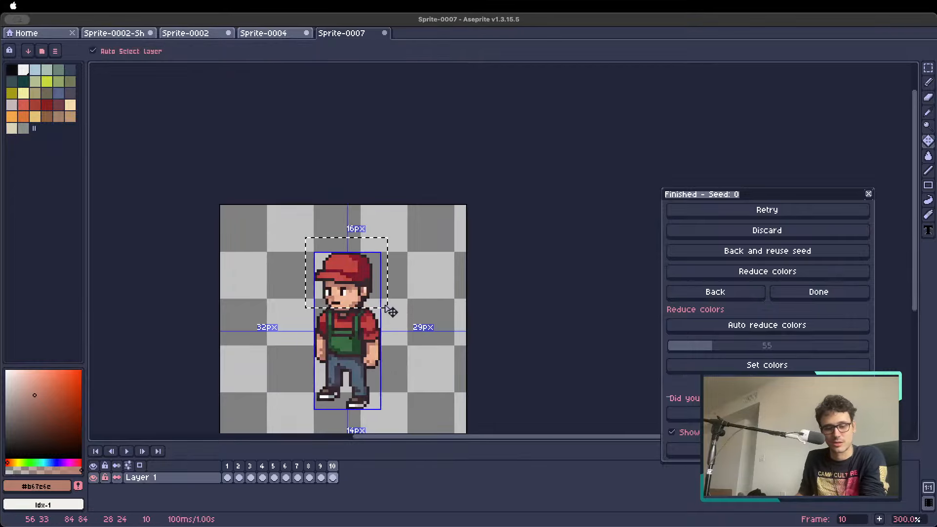
{"action": "key", "text": "super+d"}
Paste the copied head onto frame 4, mirror it to face right and align it over the existing head.
{"action": "left_click", "coordinate": [273, 467]}
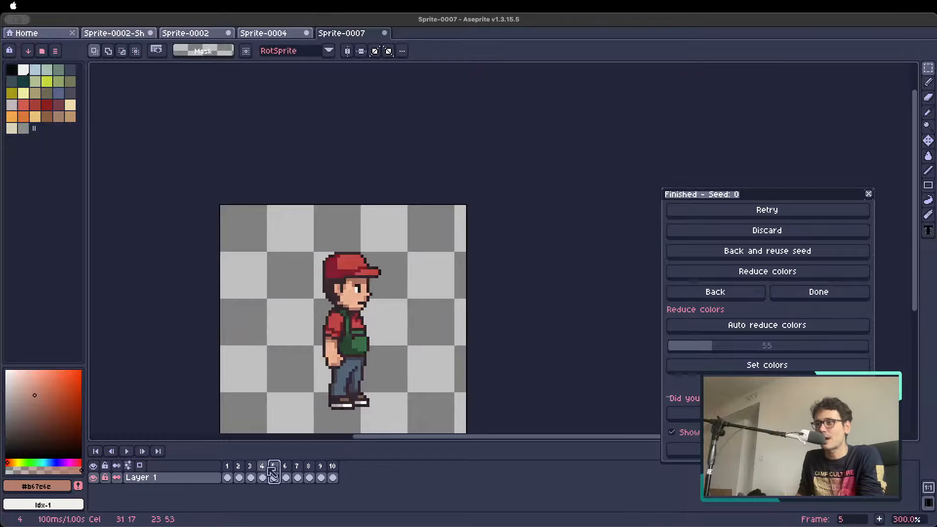
{"action": "left_click", "coordinate": [262, 467]}
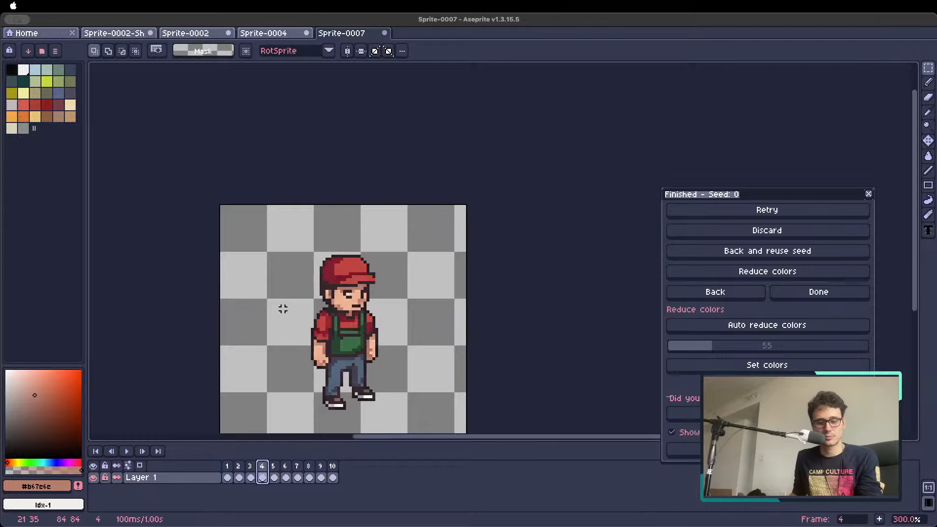
{"action": "scroll", "coordinate": [283, 308], "scroll_direction": "up", "scroll_amount": 2}
{"action": "key", "text": "super+v"}
{"action": "mouse_move", "coordinate": [360, 279]}
{"action": "left_mouse_down"}
{"action": "mouse_move", "coordinate": [240, 240]}
{"action": "mouse_move", "coordinate": [385, 289]}
{"action": "mouse_move", "coordinate": [361, 283]}
{"action": "left_mouse_up"}
{"action": "key", "text": "super+d"}
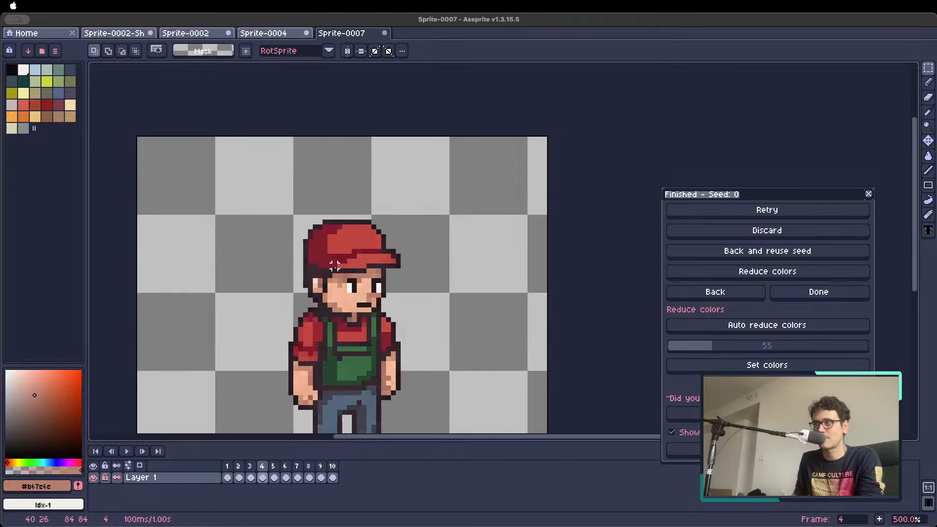
In frame 3, paint a two-pixel white column in the left eye and a dark upper lid across it.
{"action": "scroll", "coordinate": [346, 274], "scroll_direction": "down", "scroll_amount": 3}
{"action": "key", "text": "Left"}
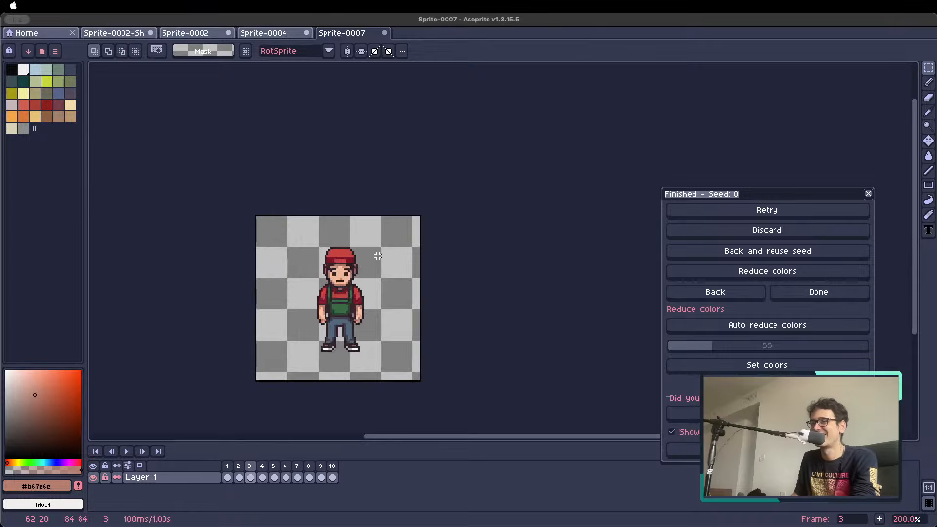
{"action": "scroll", "coordinate": [320, 258], "scroll_direction": "up", "scroll_amount": 4}
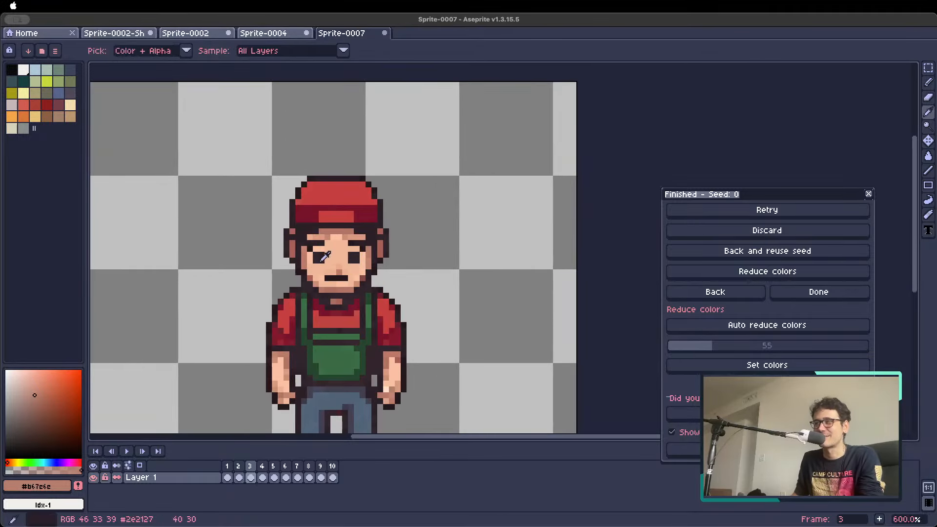
{"action": "scroll", "coordinate": [320, 257], "scroll_direction": "up", "scroll_amount": 3}
{"action": "left_click", "coordinate": [23, 69]}
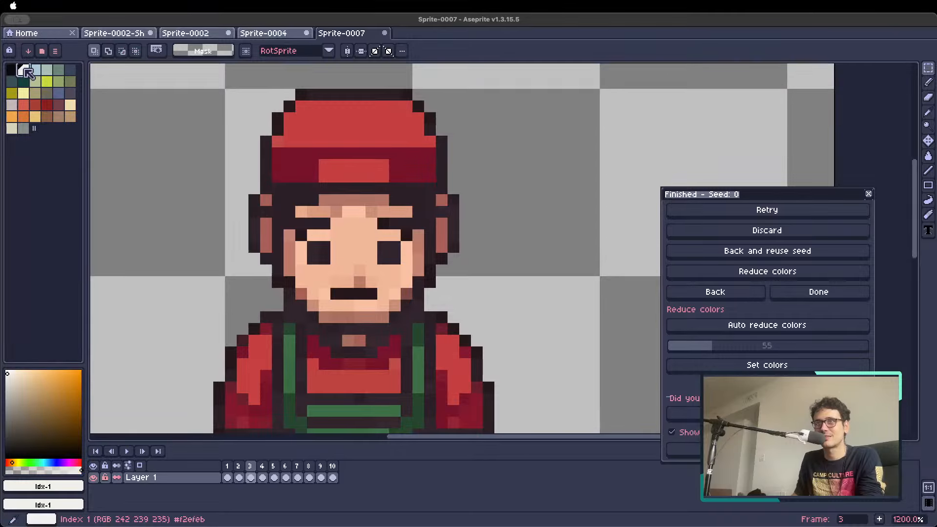
{"action": "key", "text": "b"}
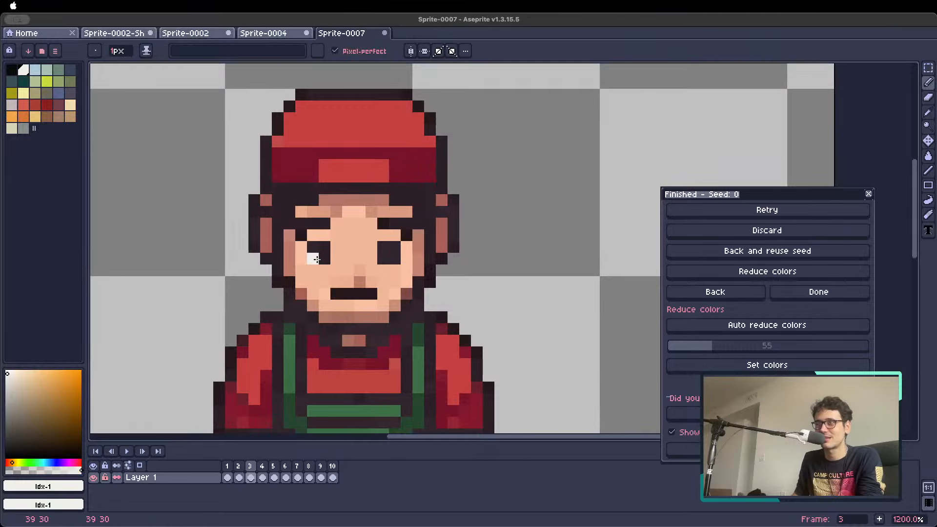
{"action": "left_click", "coordinate": [313, 247]}
{"action": "left_click", "coordinate": [313, 259]}
{"action": "left_click", "coordinate": [324, 250], "text": "alt"}
{"action": "left_click_drag", "start_coordinate": [313, 236], "coordinate": [325, 235]}
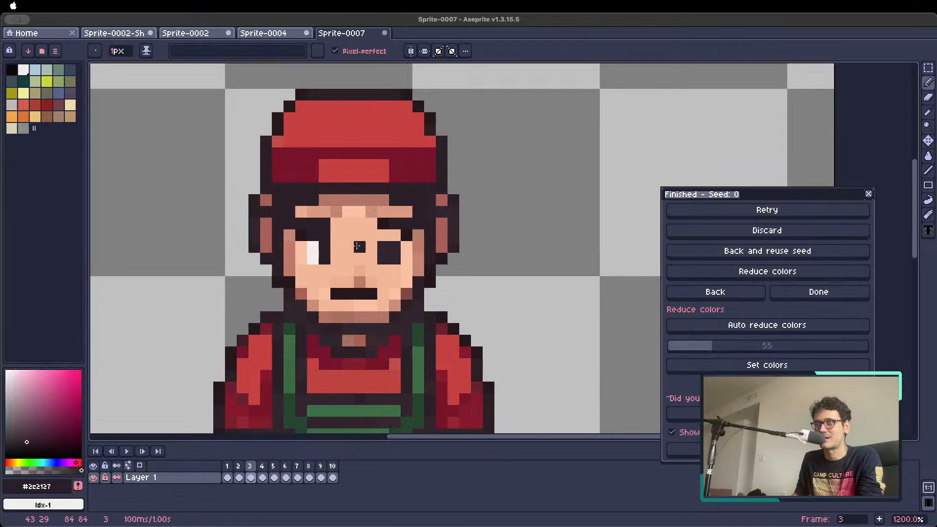
Repaint frame 3's right eye to match, with two white outer pixels and a dark #33262c pixel above.
{"action": "left_click", "coordinate": [313, 253], "text": "alt"}
{"action": "left_click", "coordinate": [395, 247]}
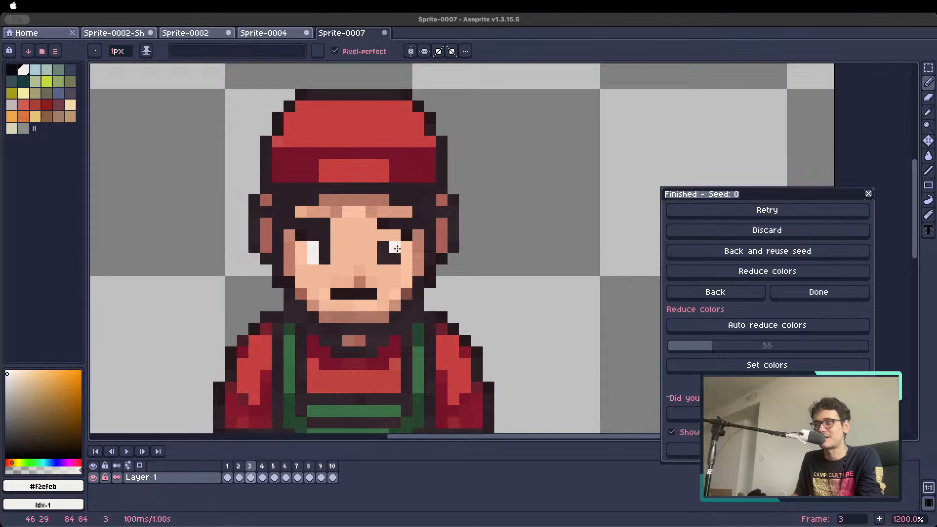
{"action": "left_click", "coordinate": [395, 260]}
{"action": "left_click", "coordinate": [382, 236], "text": "alt"}
{"action": "left_click", "coordinate": [394, 236]}
Cover the old eyebrow pixels above both eyes in frame 3 with skin tone #d99982.
{"action": "scroll", "coordinate": [360, 247], "scroll_direction": "down", "scroll_amount": 3}
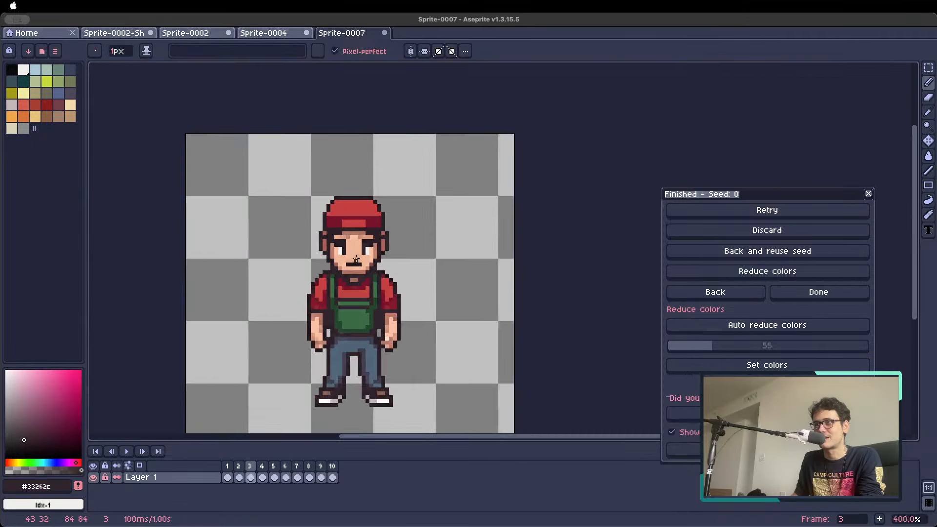
{"action": "scroll", "coordinate": [354, 251], "scroll_direction": "up", "scroll_amount": 3}
{"action": "left_click", "coordinate": [344, 218], "text": "alt"}
{"action": "left_click_drag", "start_coordinate": [335, 235], "coordinate": [324, 236]}
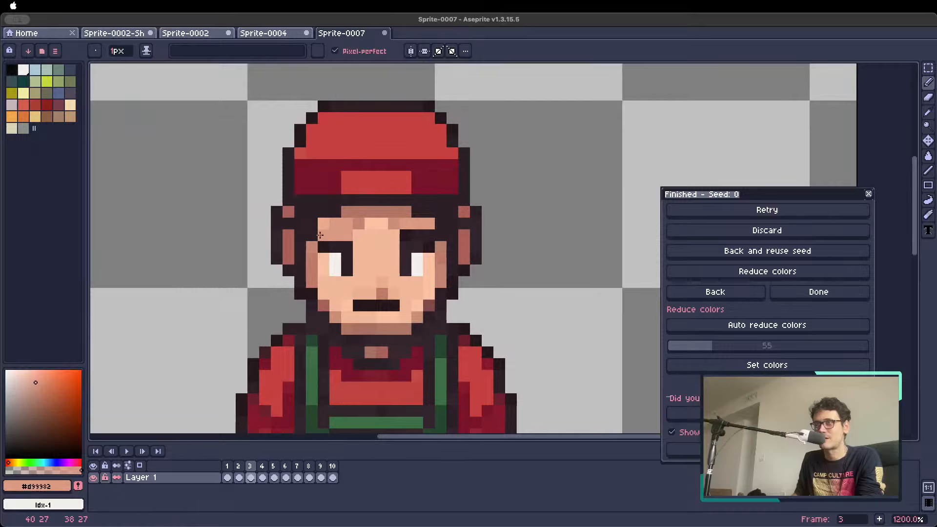
{"action": "left_click_drag", "start_coordinate": [400, 236], "coordinate": [428, 236]}
{"action": "scroll", "coordinate": [424, 237], "scroll_direction": "down", "scroll_amount": 5}
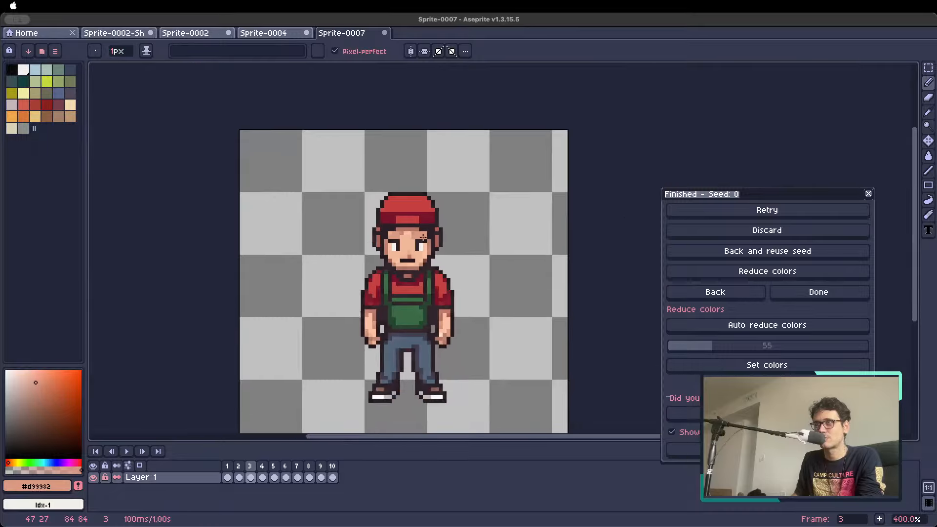
Flip between frames 3 and 4 to compare the edited front face with the turned head.
{"action": "left_click_drag", "start_coordinate": [471, 276], "coordinate": [396, 265]}
{"action": "scroll", "coordinate": [378, 253], "scroll_direction": "down", "scroll_amount": 2}
{"action": "key", "text": "Right"}
{"action": "key", "text": "Left"}
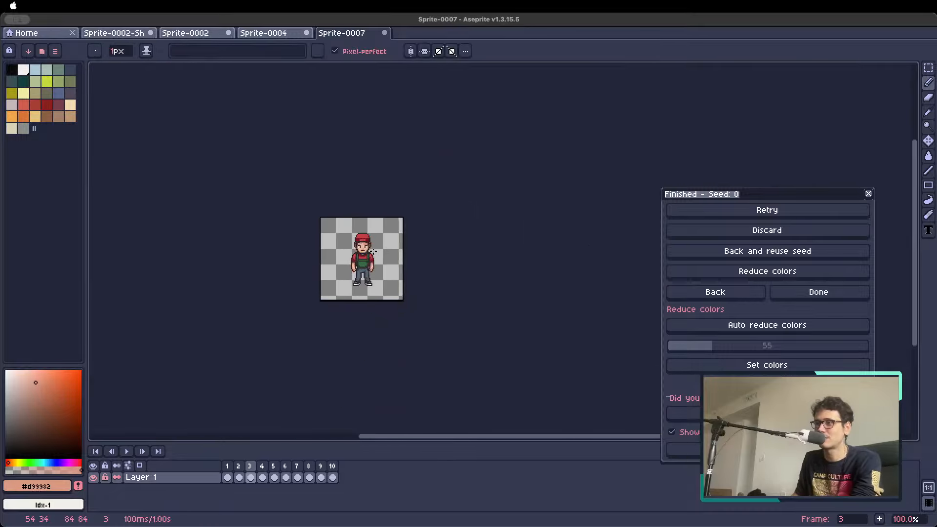
{"action": "scroll", "coordinate": [377, 251], "scroll_direction": "up", "scroll_amount": 2}
{"action": "key", "text": "Right"}
{"action": "key", "text": "Left"}
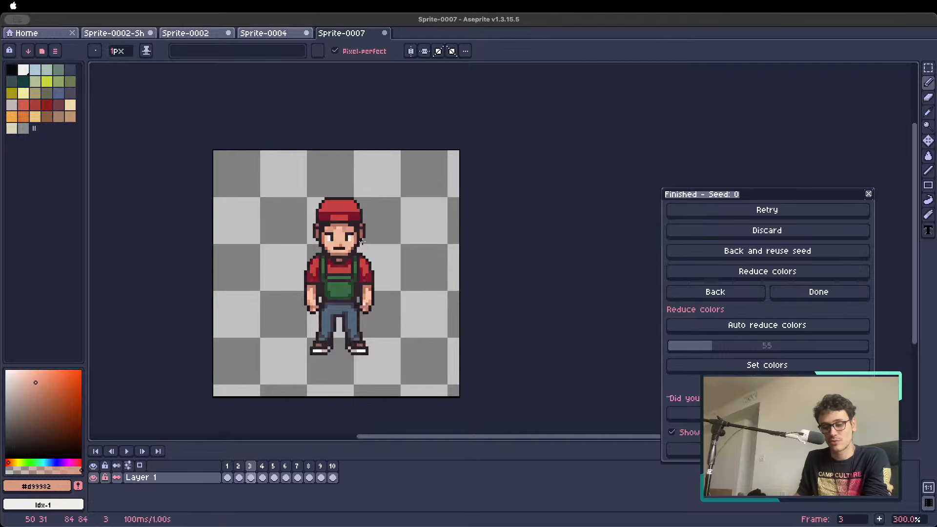
Lighten the forehead pixels above the eyes in frame 3 with skin tone #efb799.
{"action": "scroll", "coordinate": [381, 227], "scroll_direction": "down", "scroll_amount": 1}
{"action": "scroll", "coordinate": [347, 236], "scroll_direction": "up", "scroll_amount": 6}
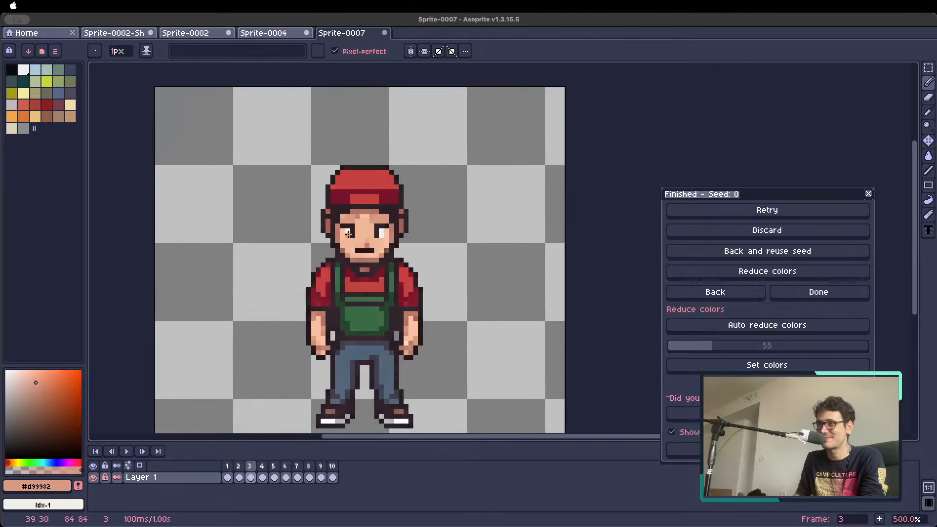
{"action": "left_click", "coordinate": [342, 207], "text": "alt"}
{"action": "left_click", "coordinate": [349, 205], "text": "alt"}
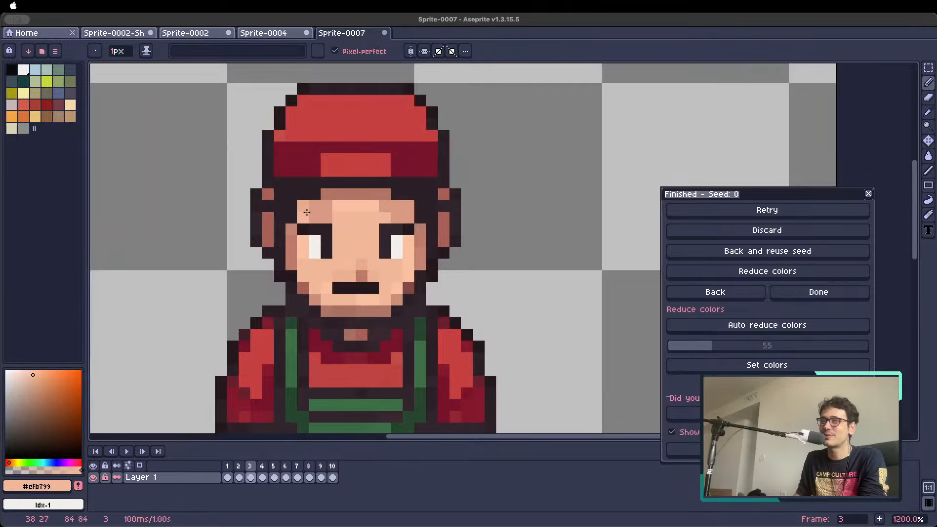
{"action": "scroll", "coordinate": [558, 280], "scroll_direction": "down", "scroll_amount": 4}
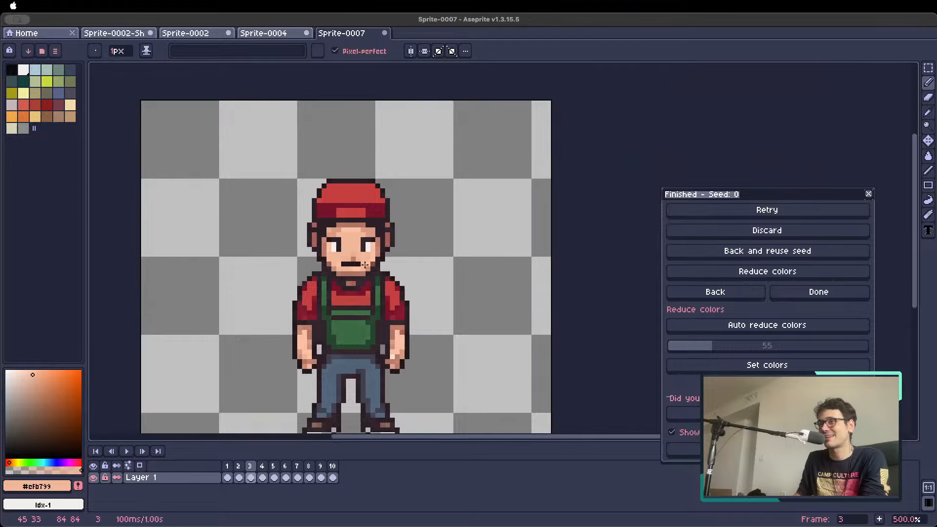
{"action": "scroll", "coordinate": [365, 265], "scroll_direction": "up", "scroll_amount": 2}
{"action": "scroll", "coordinate": [353, 250], "scroll_direction": "down", "scroll_amount": 2}
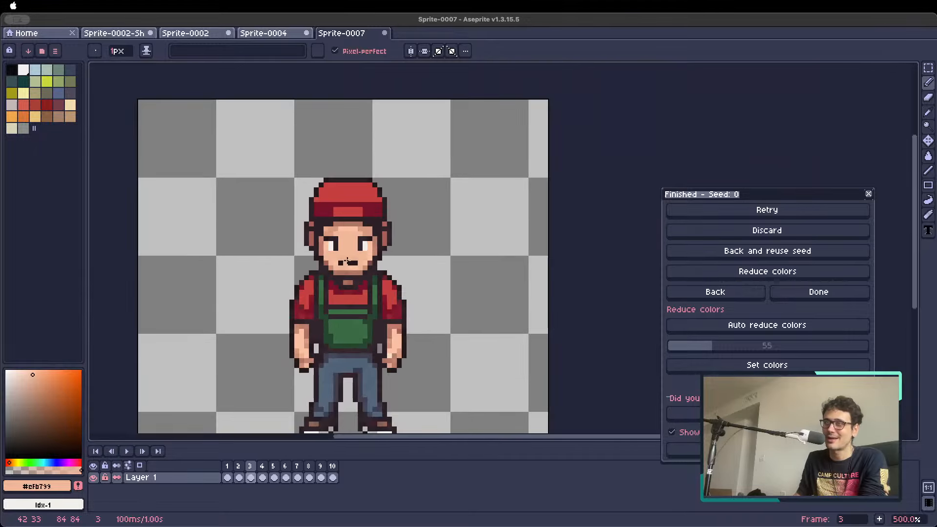
Sample skin tone #ebb092 from frame 3's face and #f9c1a2 from the forearm.
{"action": "left_click", "coordinate": [350, 255], "text": "alt"}
{"action": "scroll", "coordinate": [370, 286], "scroll_direction": "down", "scroll_amount": 2}
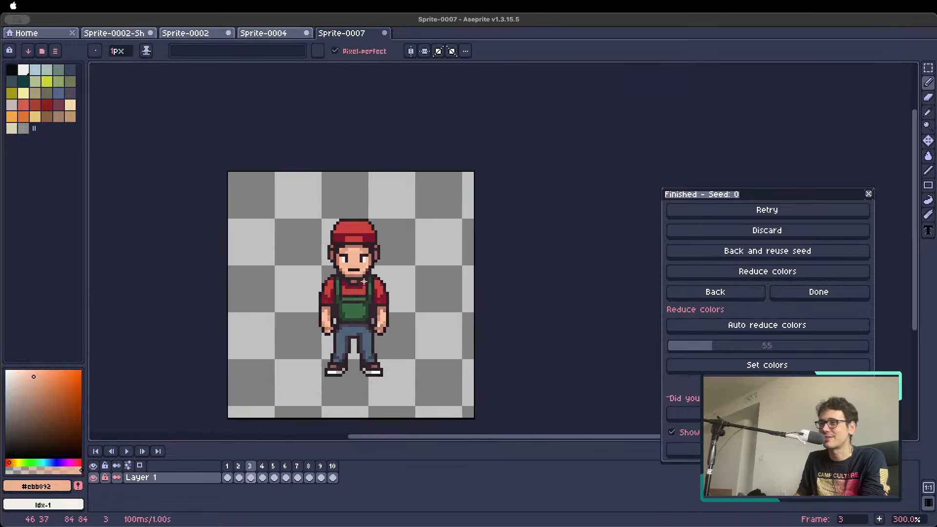
{"action": "scroll", "coordinate": [377, 283], "scroll_direction": "up", "scroll_amount": 7}
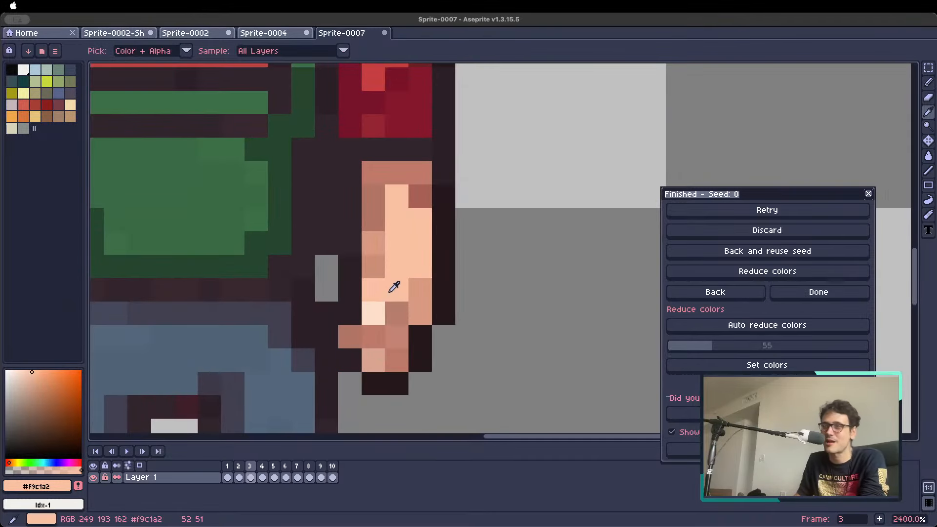
{"action": "scroll", "coordinate": [377, 280], "scroll_direction": "down", "scroll_amount": 5}
{"action": "scroll", "coordinate": [302, 279], "scroll_direction": "down", "scroll_amount": 2}
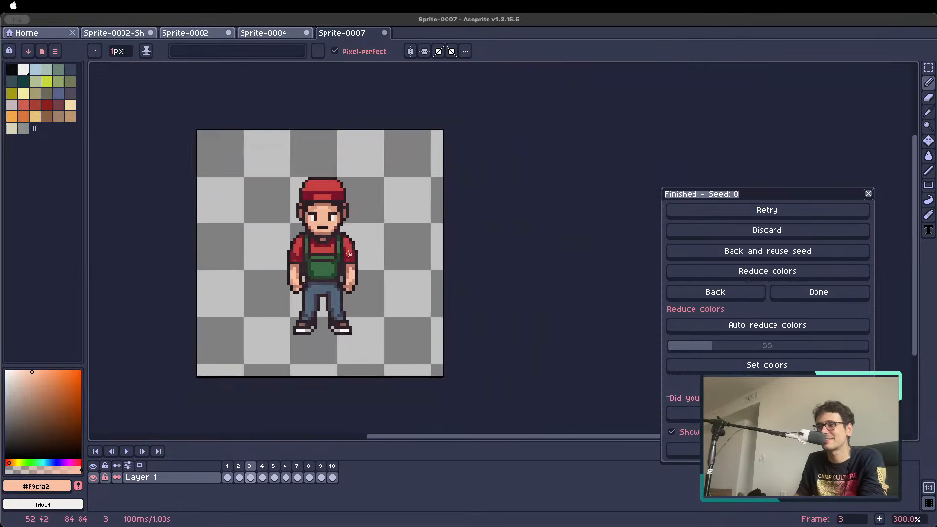
Step through all the frames to review the whole character rotation.
{"action": "key", "text": "period"}
{"action": "key", "text": "period"}
{"action": "key", "text": "period"}
{"action": "key", "text": "period"}
{"action": "key", "text": "period"}
{"action": "key", "text": "period"}
{"action": "key", "text": "period"}
{"action": "key", "text": "period"}
{"action": "key", "text": "period"}
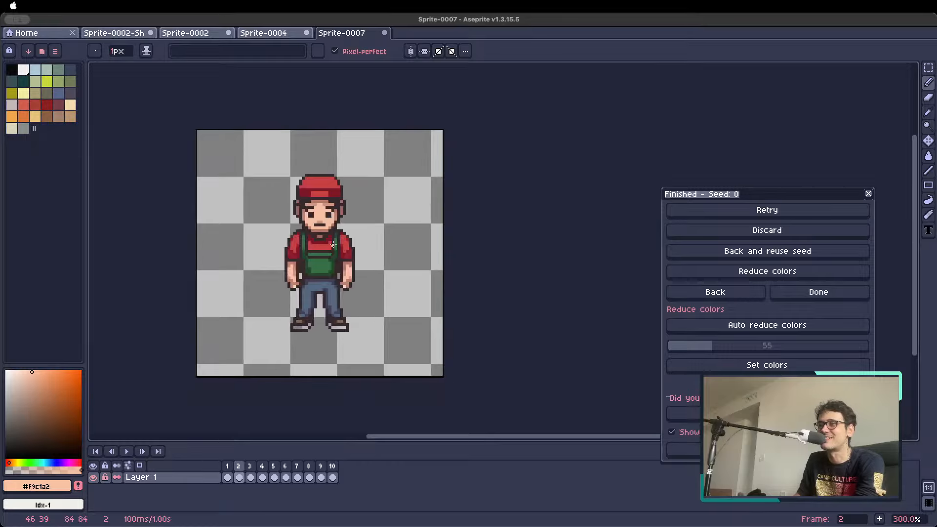
{"action": "key", "text": "period"}
Delete the first two frames, which hold the uncorrected front-facing poses.
{"action": "left_click", "coordinate": [238, 466]}
{"action": "key", "text": "alt+c"}
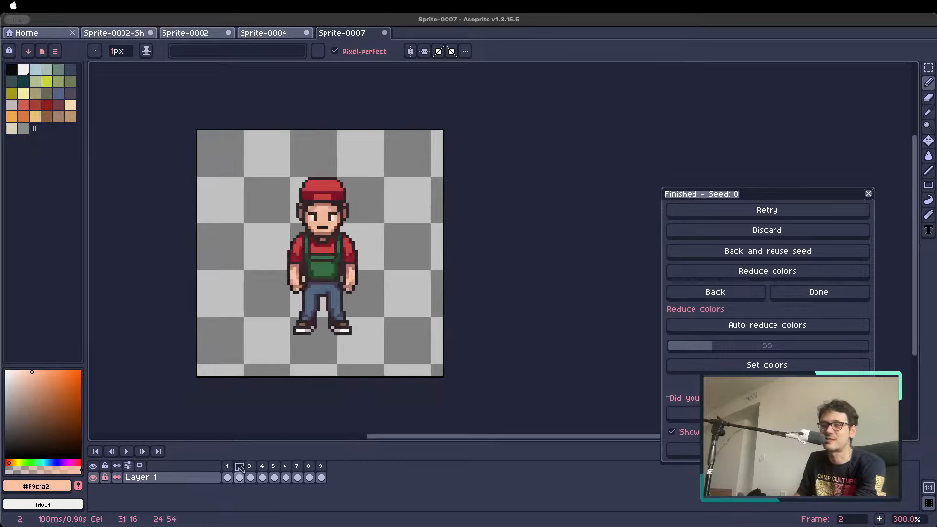
{"action": "left_click", "coordinate": [228, 466]}
{"action": "key", "text": "alt+c"}
Flip between the front-facing frame and its neighbours to compare the head poses and alignment.
{"action": "key", "text": "period"}
{"action": "key", "text": "comma"}
{"action": "key", "text": "period"}
{"action": "key", "text": "comma"}
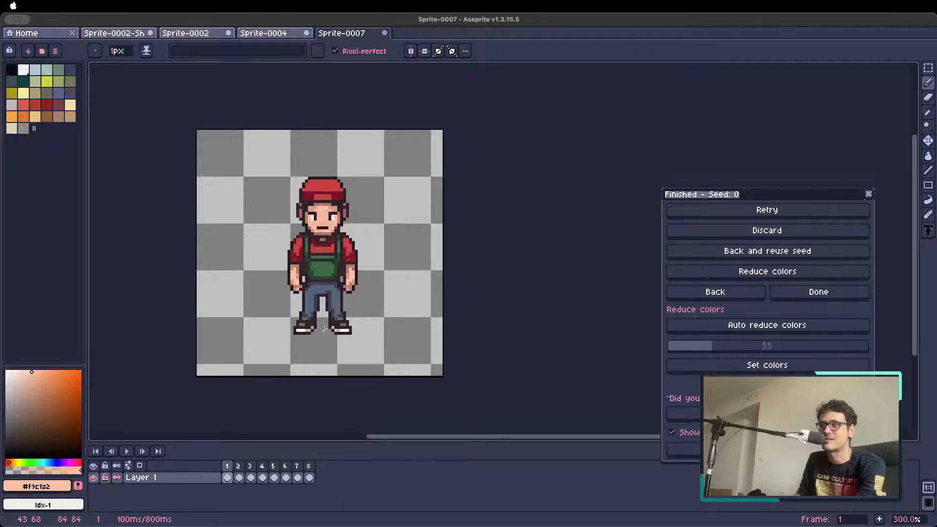
{"action": "key", "text": "comma"}
{"action": "key", "text": "period"}
{"action": "key", "text": "period"}
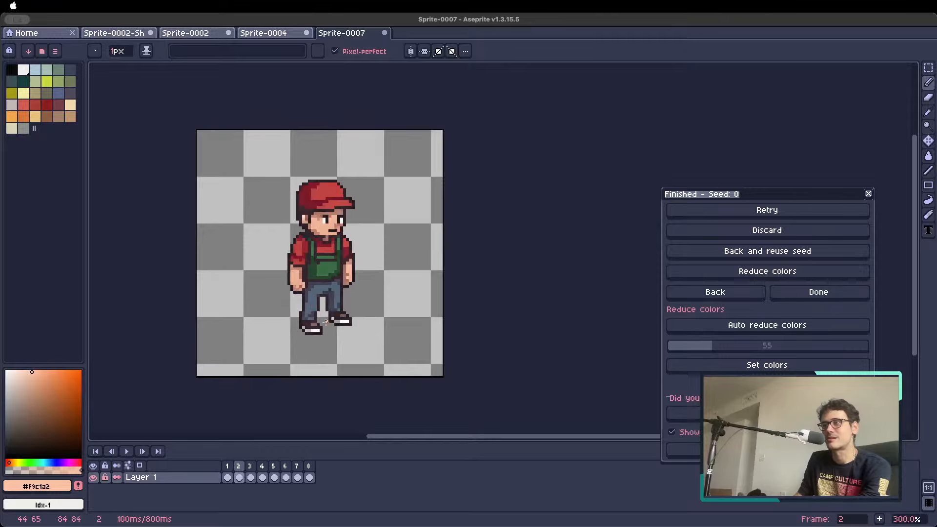
{"action": "key", "text": "comma"}
{"action": "key", "text": "comma"}
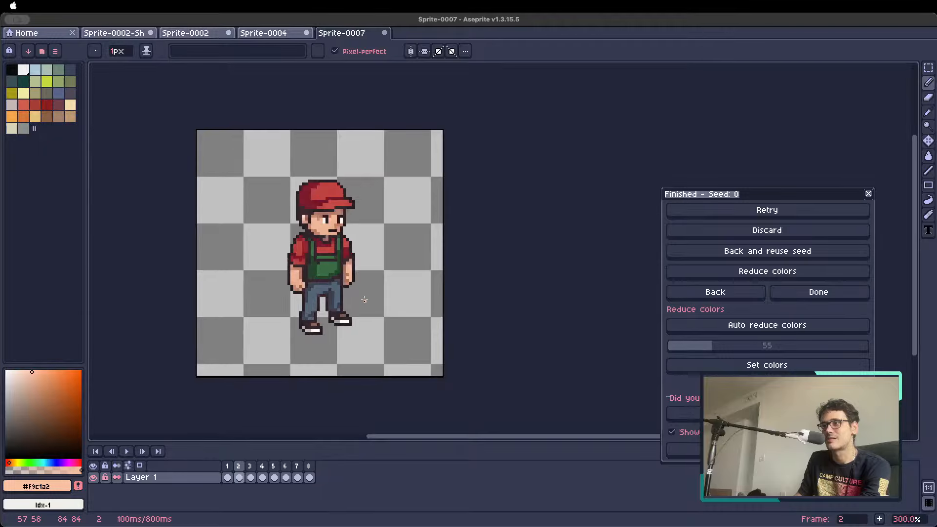
Copy the left-facing head from frame 8 using a 28 by 21 selection at 29, 14, then deselect it.
{"action": "scroll", "coordinate": [301, 190], "scroll_direction": "up", "scroll_amount": 1}
{"action": "key", "text": "m"}
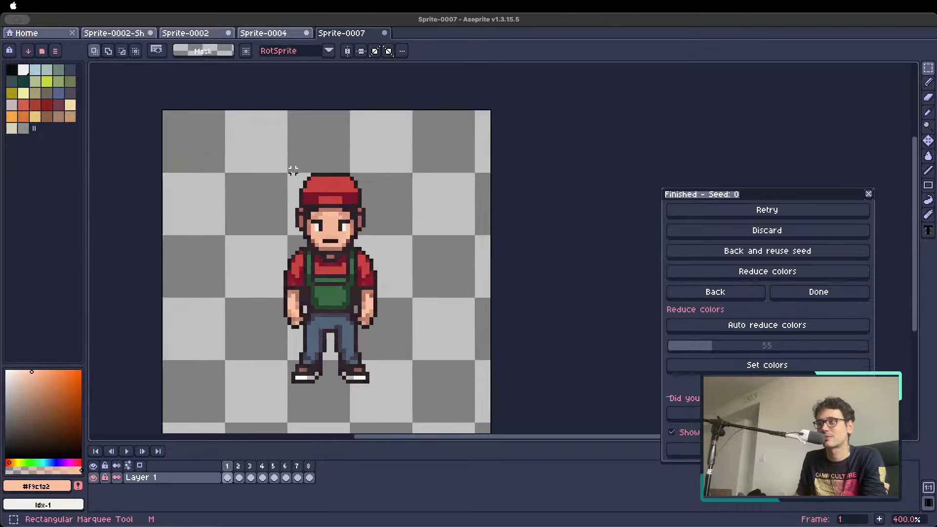
{"action": "left_click_drag", "start_coordinate": [292, 169], "coordinate": [369, 245]}
{"action": "left_click", "coordinate": [427, 138]}
{"action": "key", "text": "Left"}
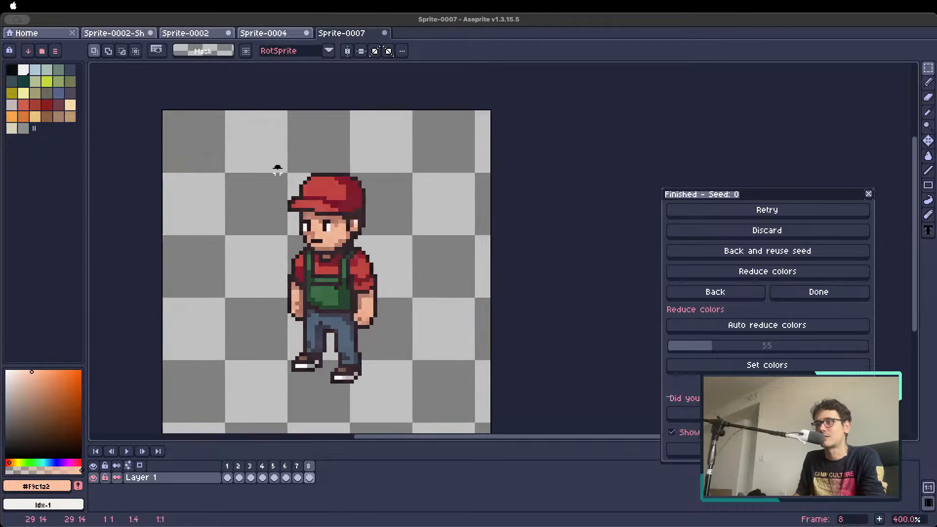
{"action": "left_click_drag", "start_coordinate": [274, 164], "coordinate": [387, 249]}
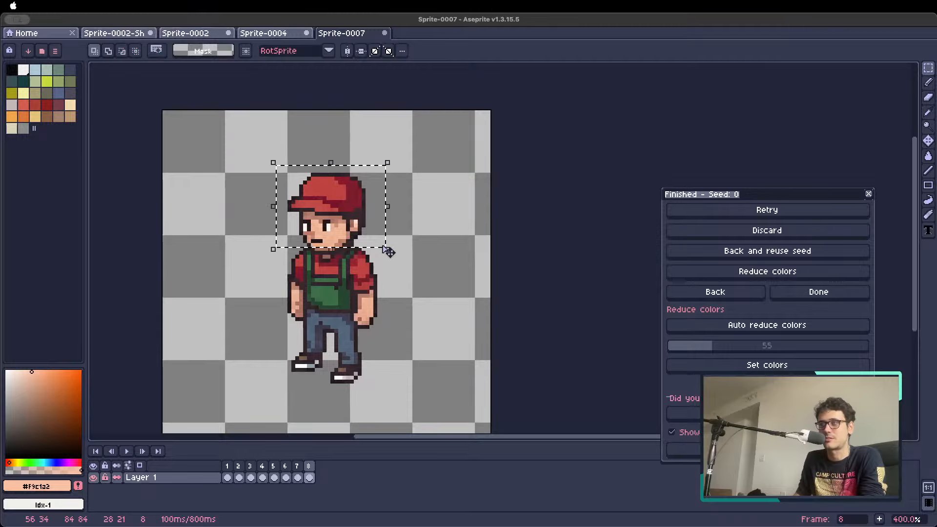
{"action": "key", "text": "ctrl+d"}
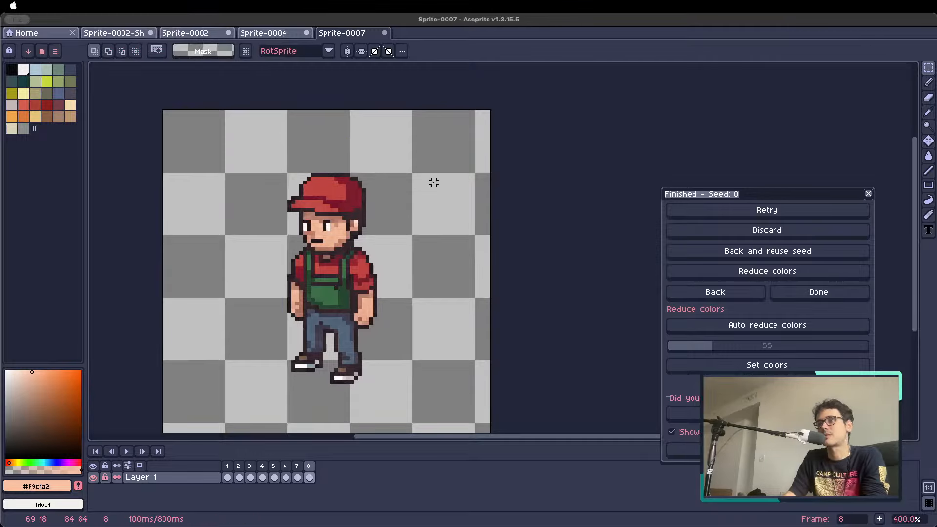
Paste the copied head onto frame 2, mirror it to face right and place it at 29, 15.
{"action": "key", "text": "Right"}
{"action": "key", "text": "Right"}
{"action": "key", "text": "super+v"}
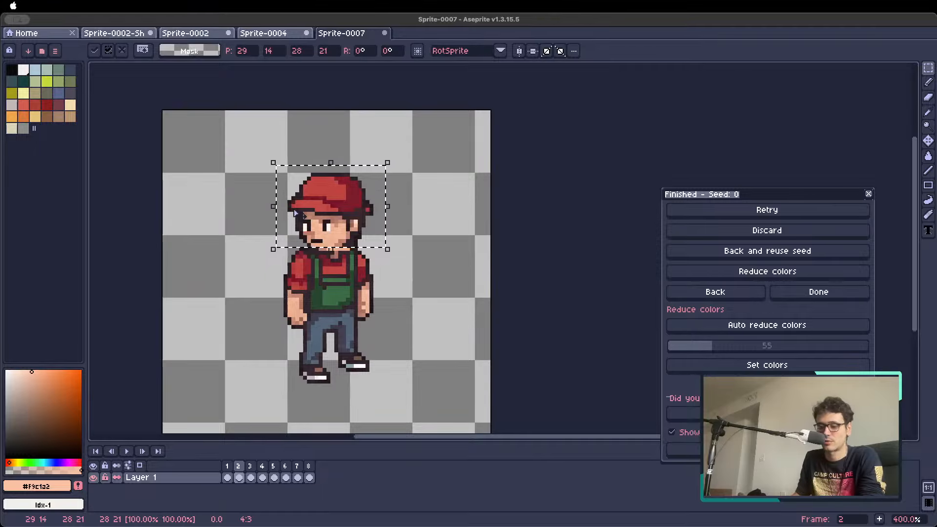
{"action": "key", "text": "shift+h"}
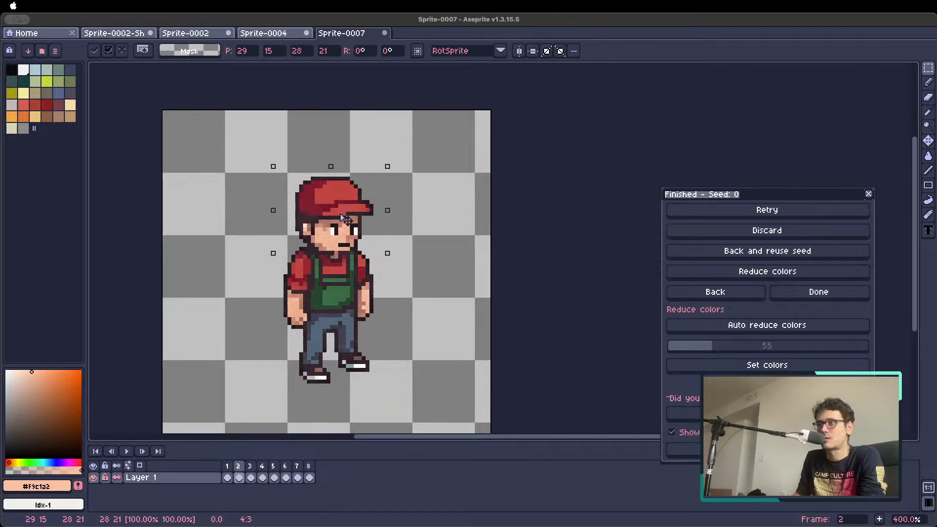
{"action": "key", "text": "Down"}
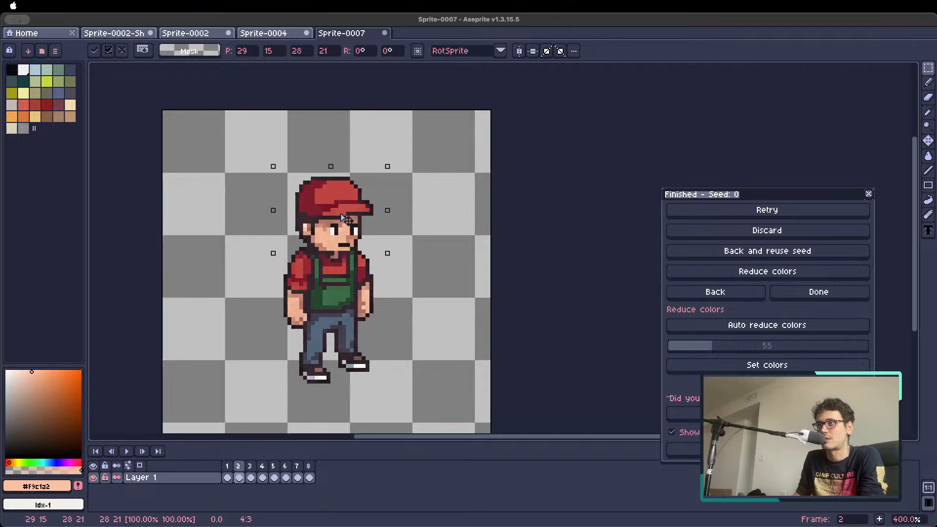
{"action": "key", "text": "Return"}
Touch up the outline under the chin in frame 2 with the dark color #33262c.
{"action": "scroll", "coordinate": [345, 215], "scroll_direction": "down", "scroll_amount": 1}
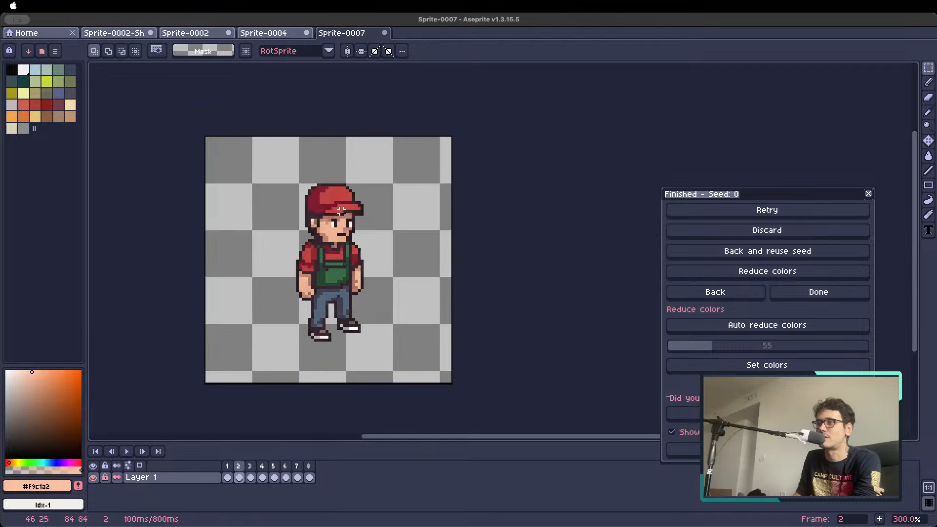
{"action": "scroll", "coordinate": [345, 241], "scroll_direction": "up", "scroll_amount": 2}
{"action": "key", "text": "b"}
{"action": "left_click", "coordinate": [329, 249], "text": "alt"}
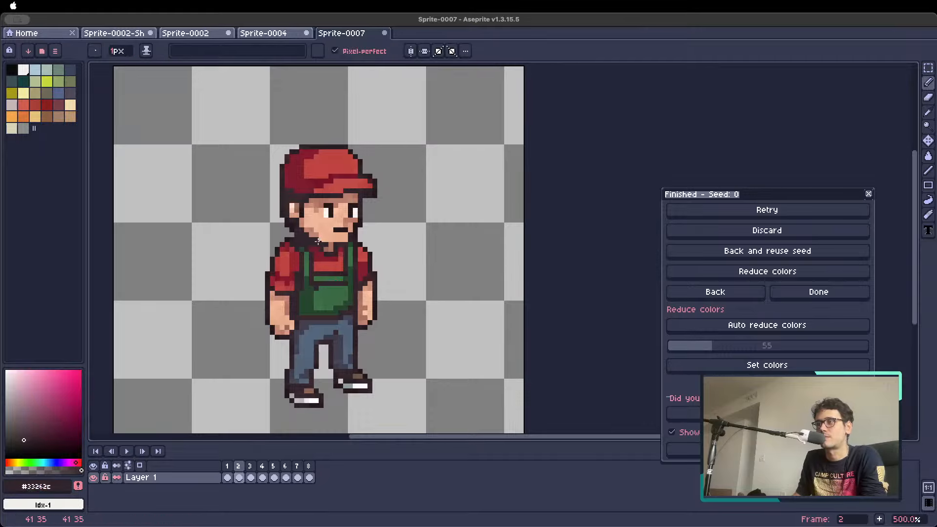
Compare frame 2 with frame 8 and sample the skin shade #d99982 from the face in frame 2.
{"action": "scroll", "coordinate": [336, 245], "scroll_direction": "down", "scroll_amount": 3}
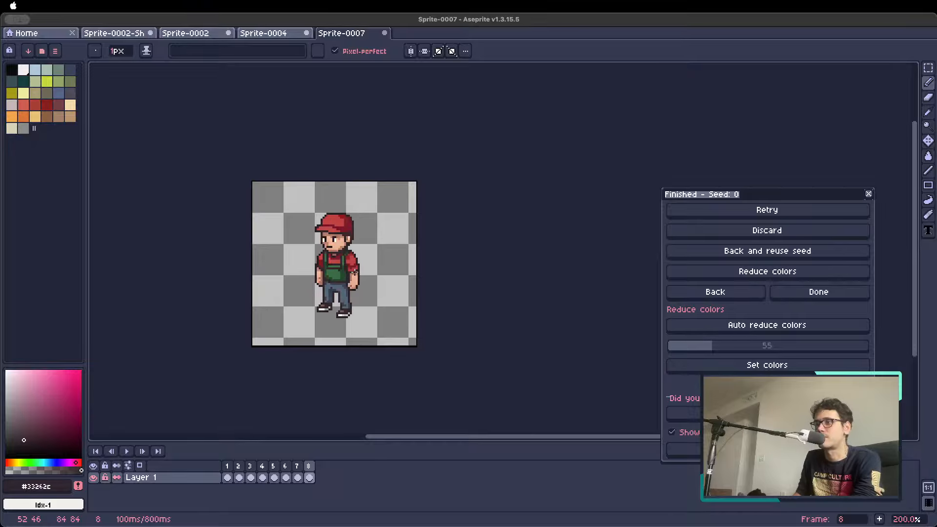
{"action": "scroll", "coordinate": [351, 247], "scroll_direction": "up", "scroll_amount": 5}
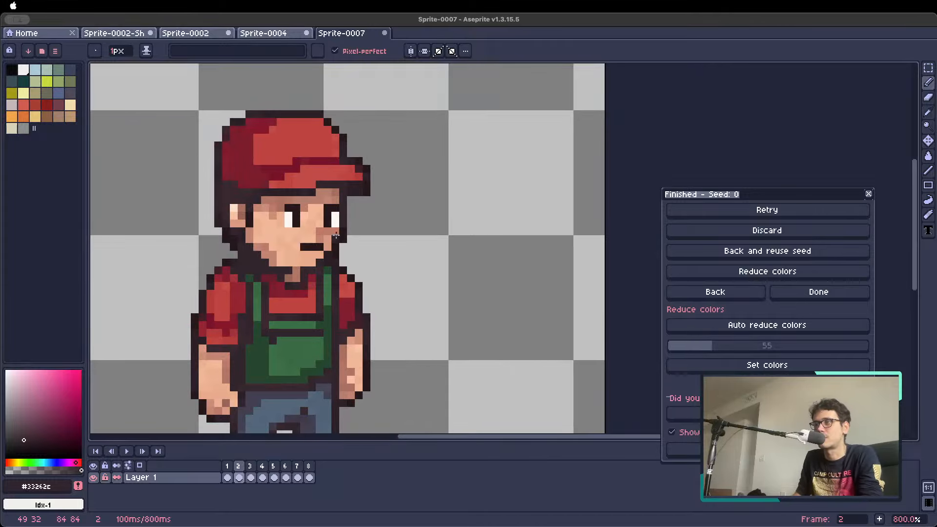
{"action": "left_click", "coordinate": [330, 251], "text": "alt"}
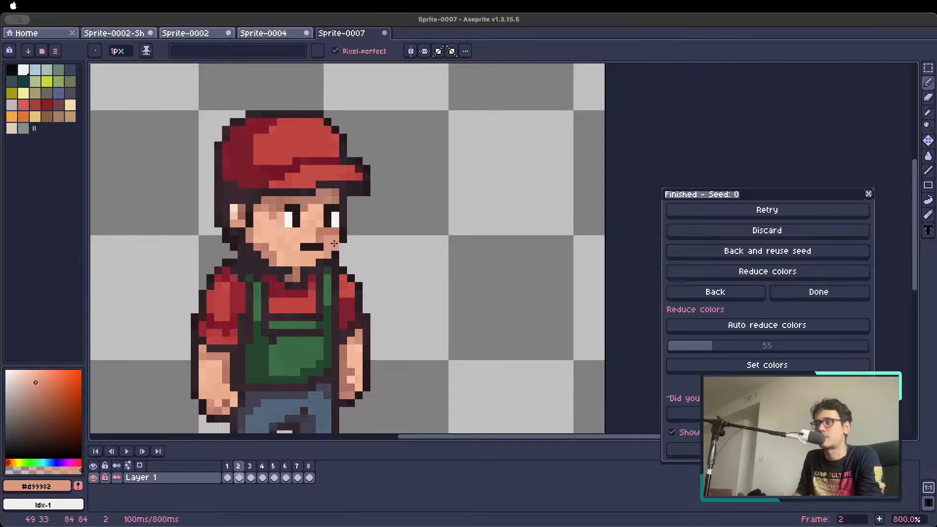
Play the character rotation and stop it again to check the corrected heads at a small scale.
{"action": "scroll", "coordinate": [342, 231], "scroll_direction": "down", "scroll_amount": 4}
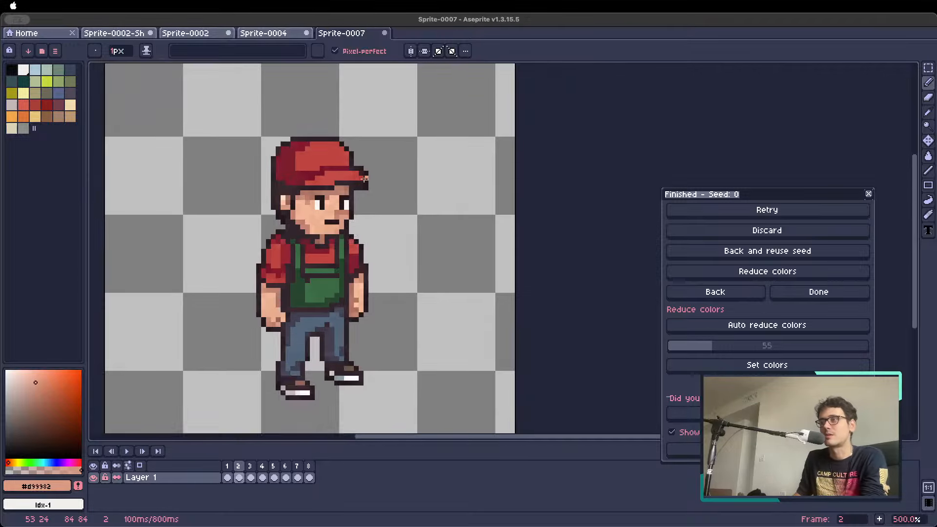
{"action": "scroll", "coordinate": [365, 228], "scroll_direction": "down", "scroll_amount": 2}
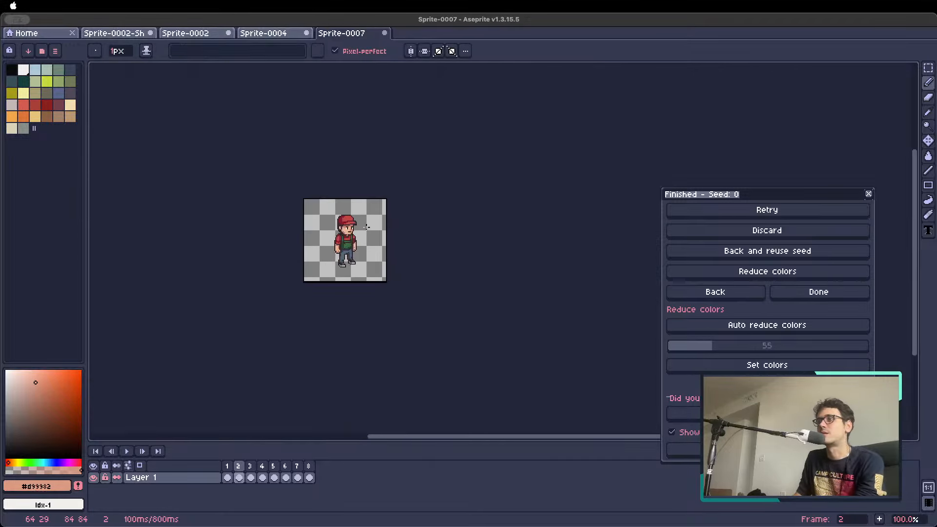
{"action": "scroll", "coordinate": [376, 224], "scroll_direction": "up", "scroll_amount": 1}
{"action": "key", "text": "Return"}
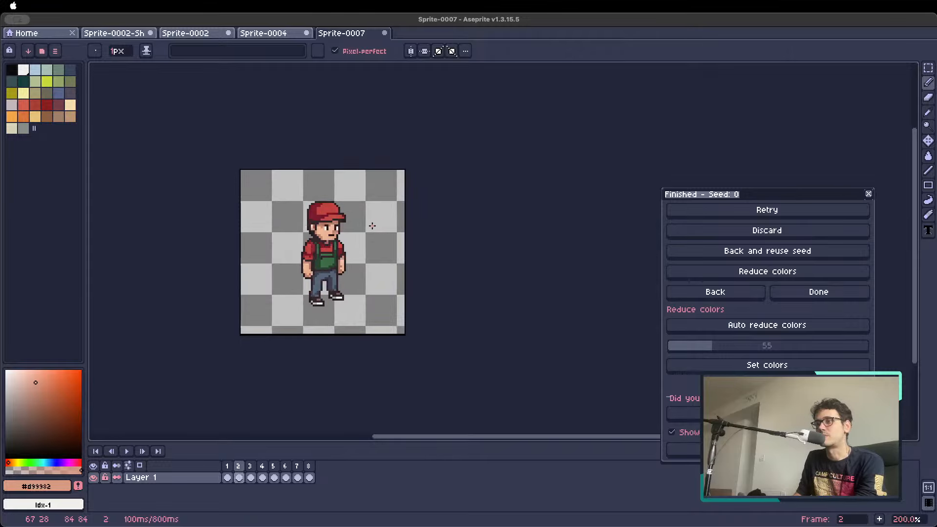
{"action": "key", "text": "Return"}
{"action": "scroll", "coordinate": [389, 266], "scroll_direction": "down", "scroll_amount": 1}
{"action": "scroll", "coordinate": [382, 267], "scroll_direction": "up", "scroll_amount": 1}
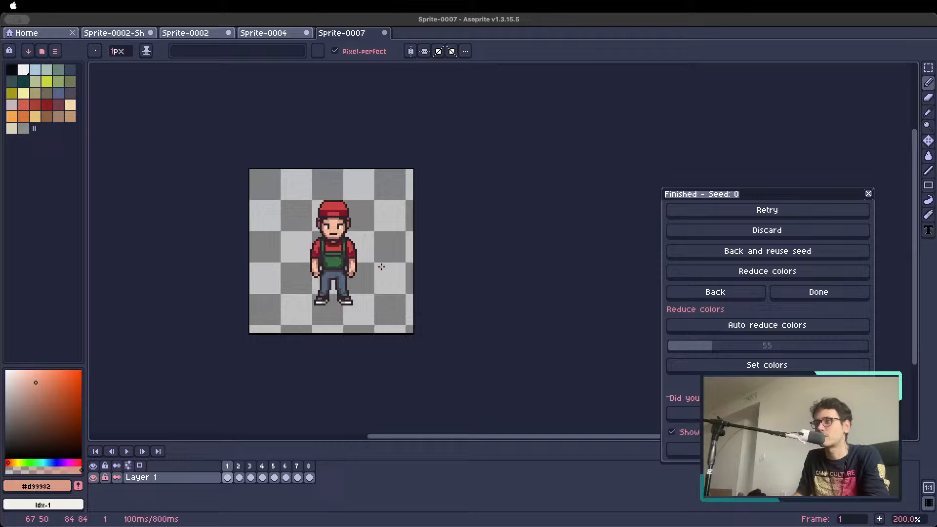
Return to the 8 rotations settings, choose the Create with style method and set the front-facing frame as the reference.
{"action": "left_click", "coordinate": [696, 292]}
{"action": "left_click", "coordinate": [539, 118]}
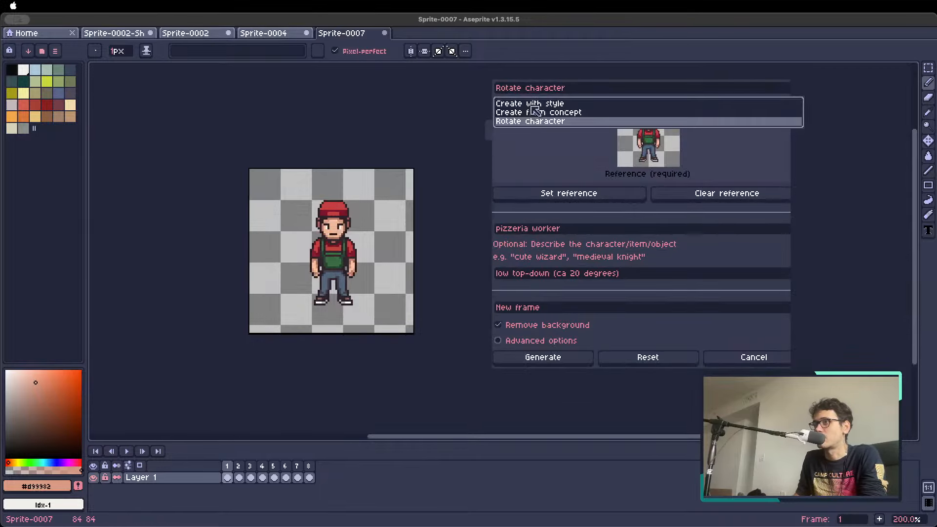
{"action": "left_click", "coordinate": [549, 103]}
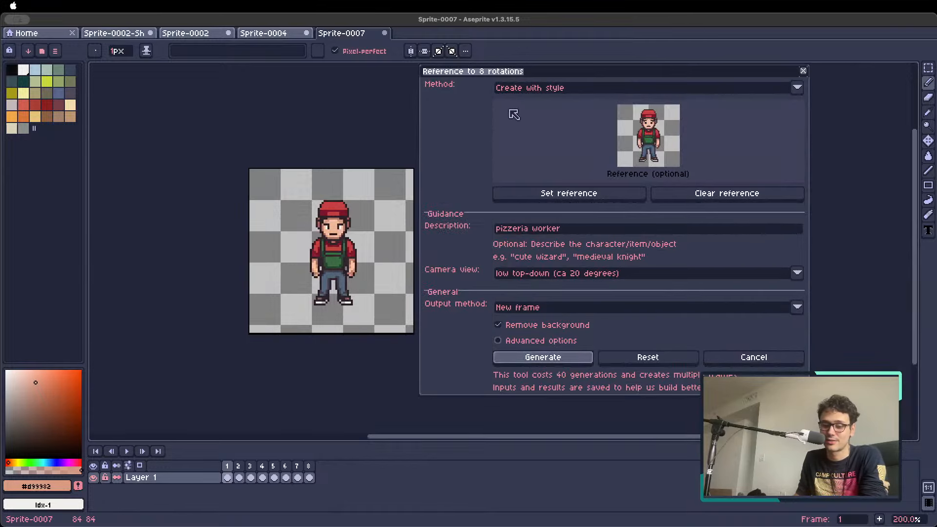
{"action": "left_click", "coordinate": [552, 91]}
{"action": "left_click", "coordinate": [532, 103]}
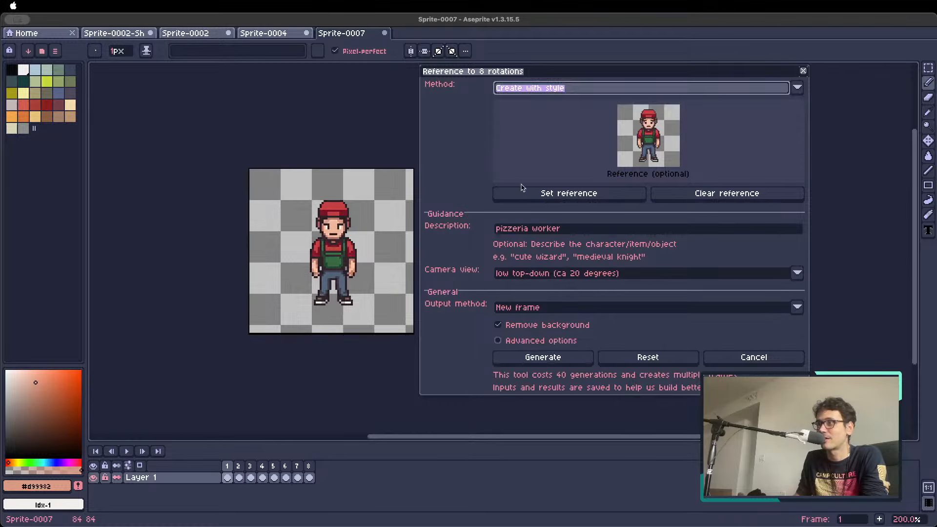
{"action": "left_click", "coordinate": [632, 194]}
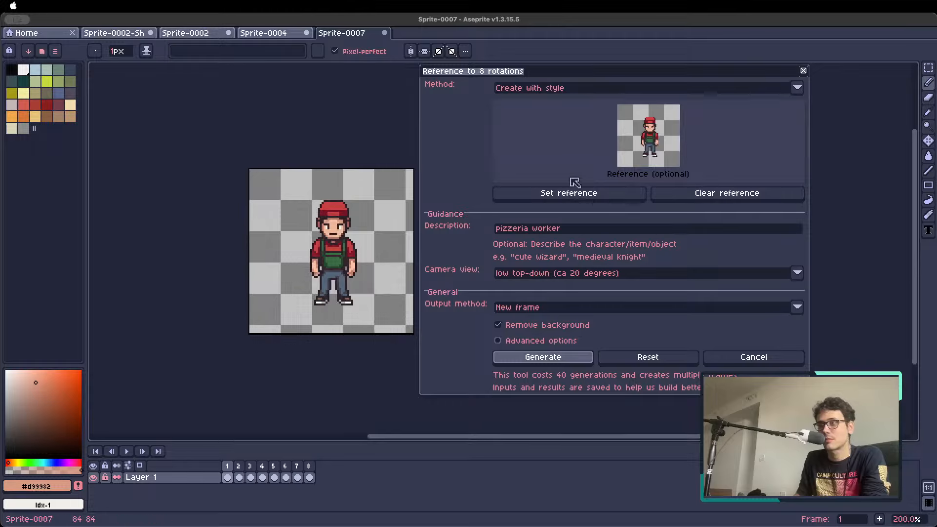
Change the character description to "woman pizzeria worker".
{"action": "left_click", "coordinate": [582, 231]}
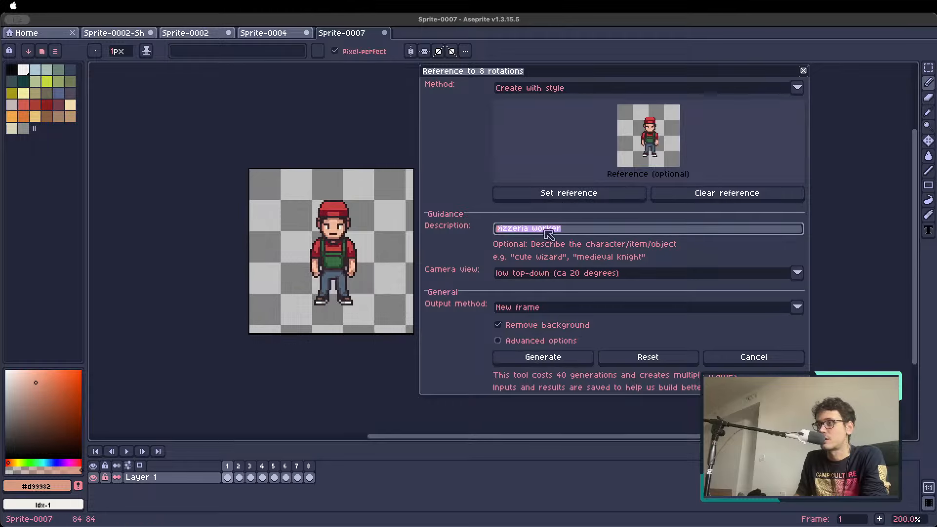
{"action": "double_click", "coordinate": [529, 232]}
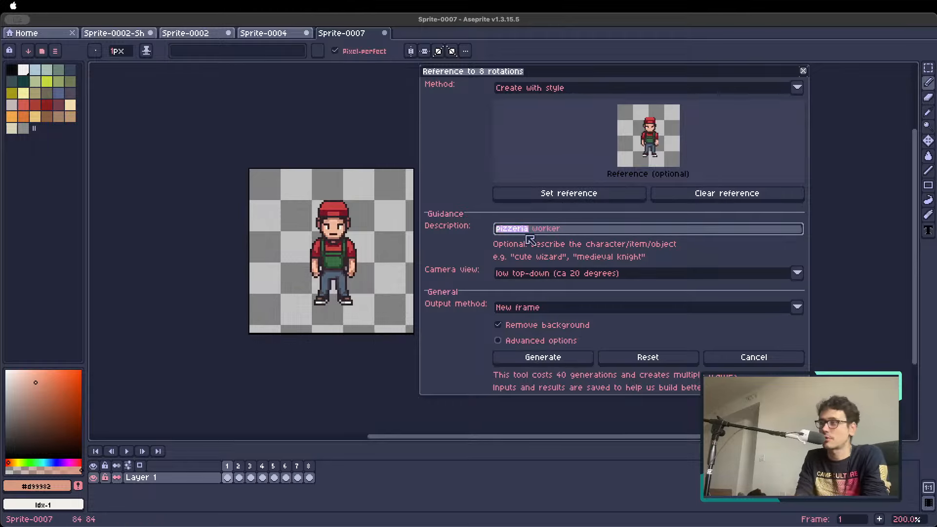
{"action": "type", "text": "woman pizzeria"}
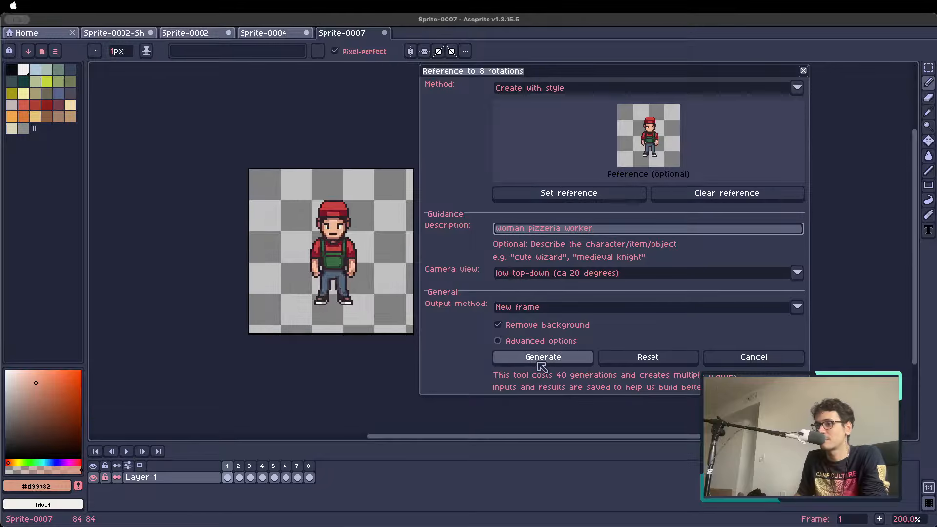
Set the output method to New layer, generate the eight rotations and return to the list of PixelLab tools.
{"action": "left_click", "coordinate": [526, 308]}
{"action": "left_click", "coordinate": [530, 333]}
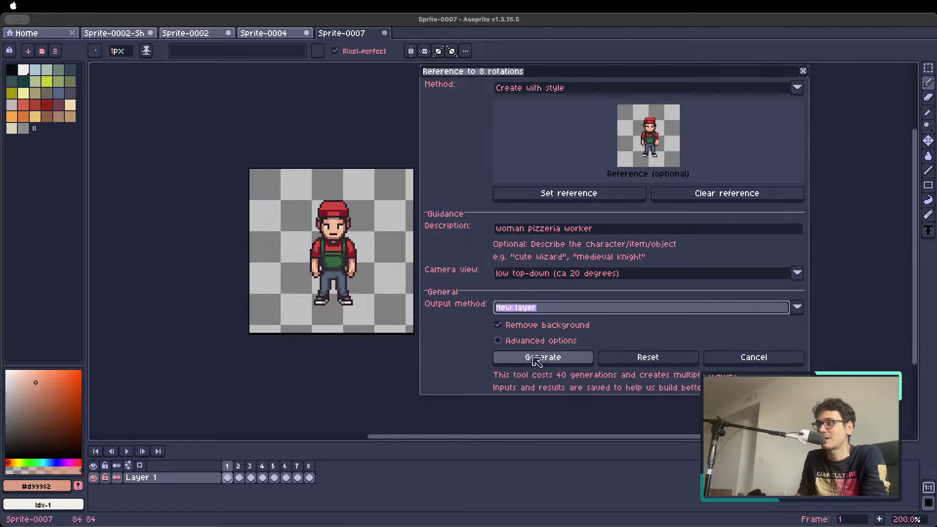
{"action": "left_click", "coordinate": [535, 357]}
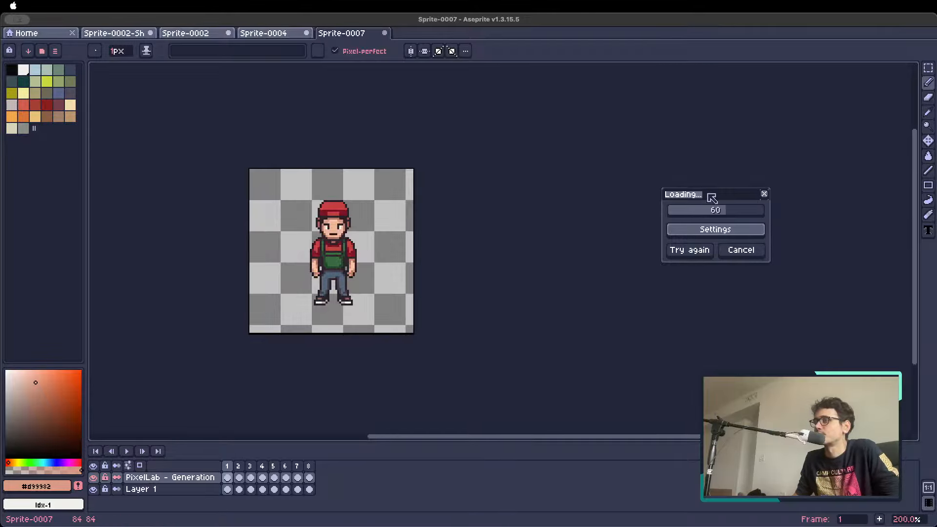
{"action": "left_click_drag", "start_coordinate": [696, 197], "coordinate": [457, 176]}
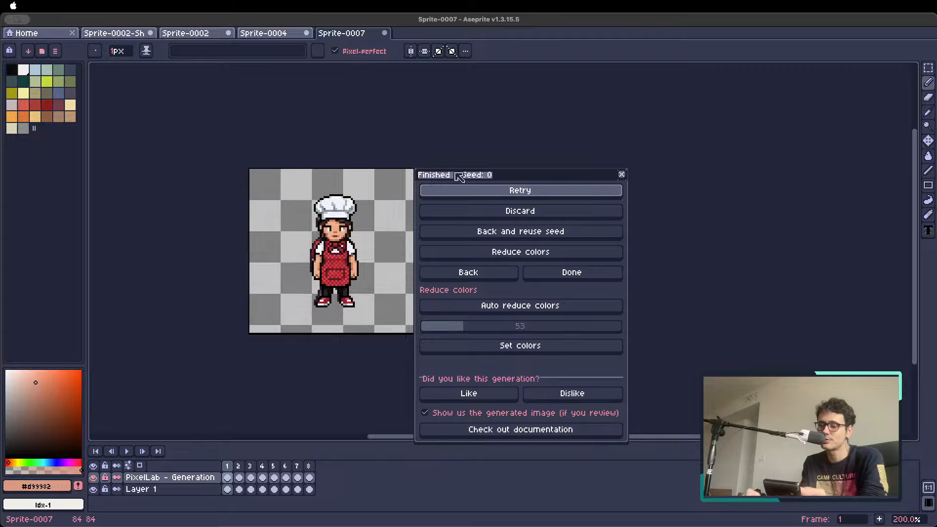
{"action": "left_click", "coordinate": [449, 271]}
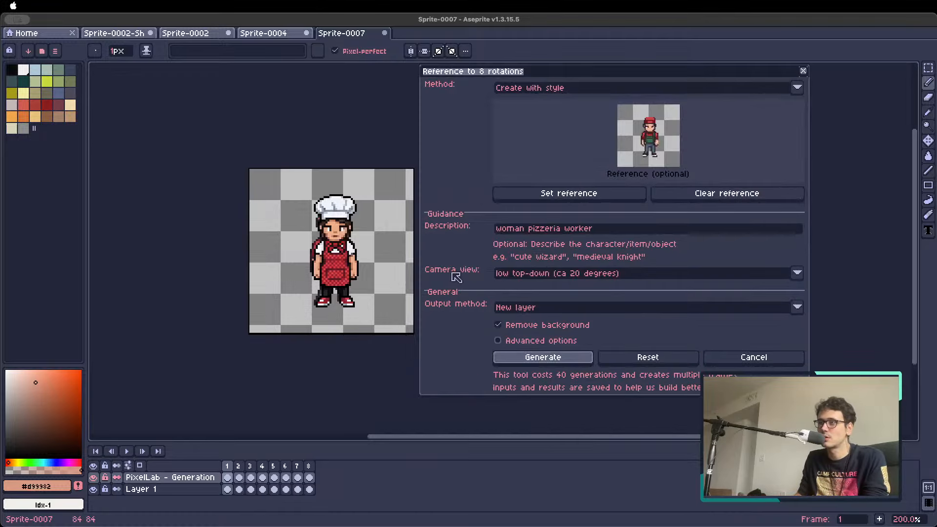
{"action": "left_click", "coordinate": [753, 356]}
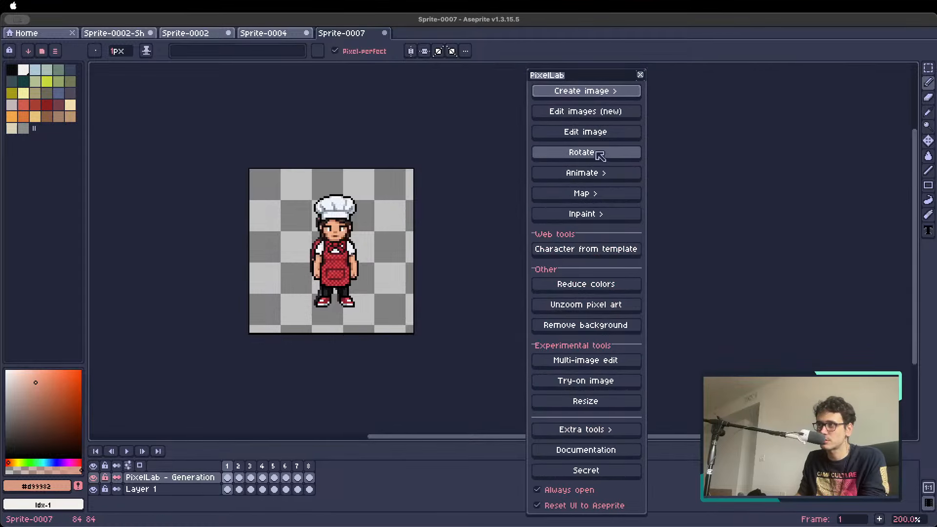
{"action": "left_click", "coordinate": [592, 172]}
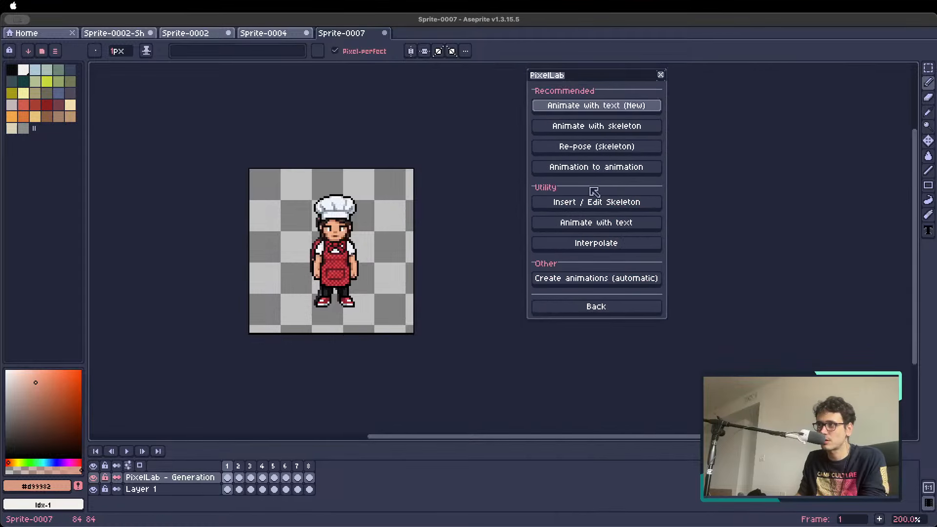
{"action": "left_click", "coordinate": [614, 246]}
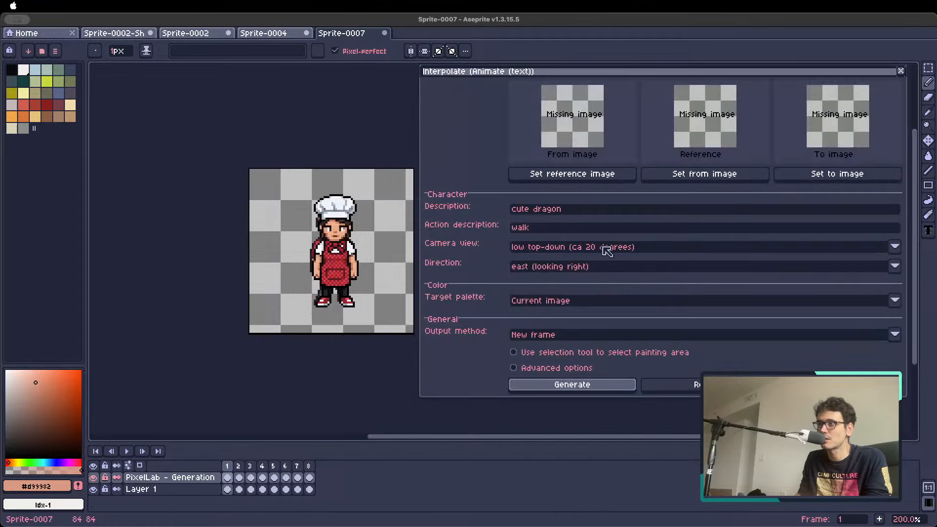
{"action": "left_click", "coordinate": [580, 177]}
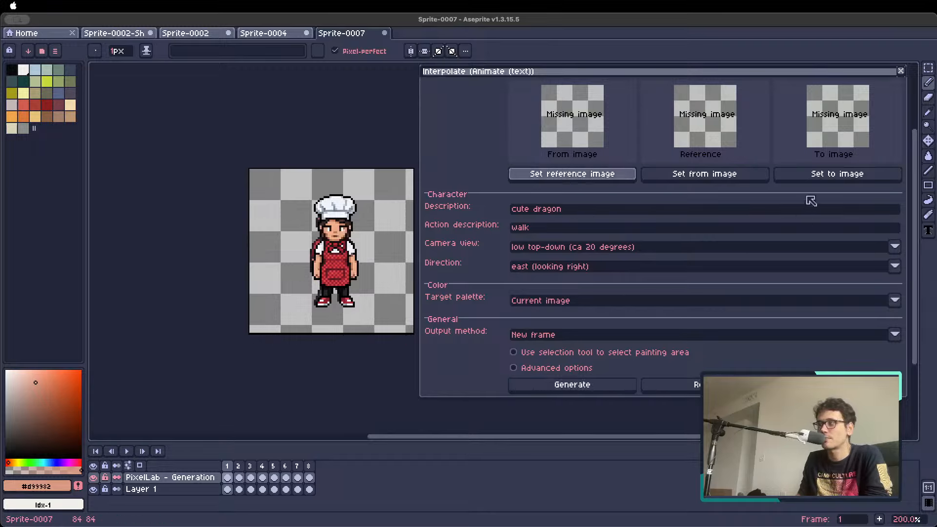
{"action": "left_click", "coordinate": [828, 180]}
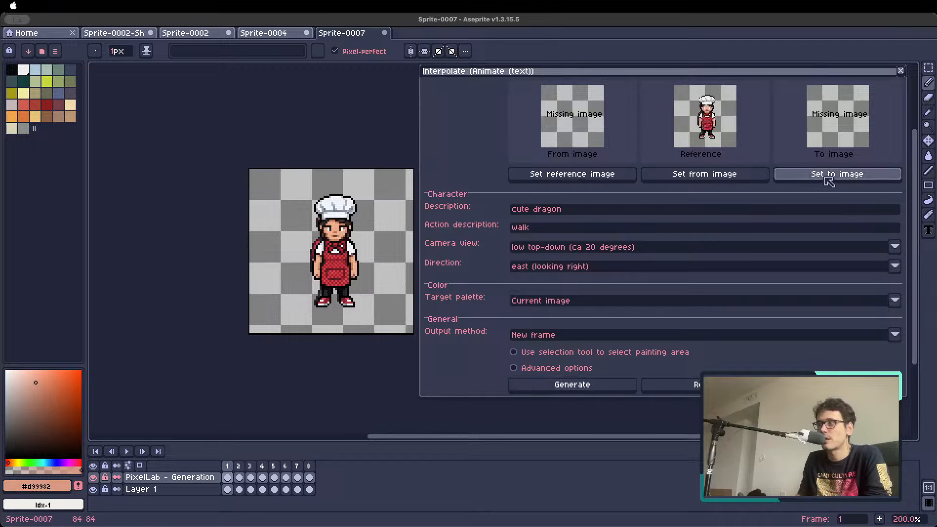
{"action": "left_click", "coordinate": [727, 178]}
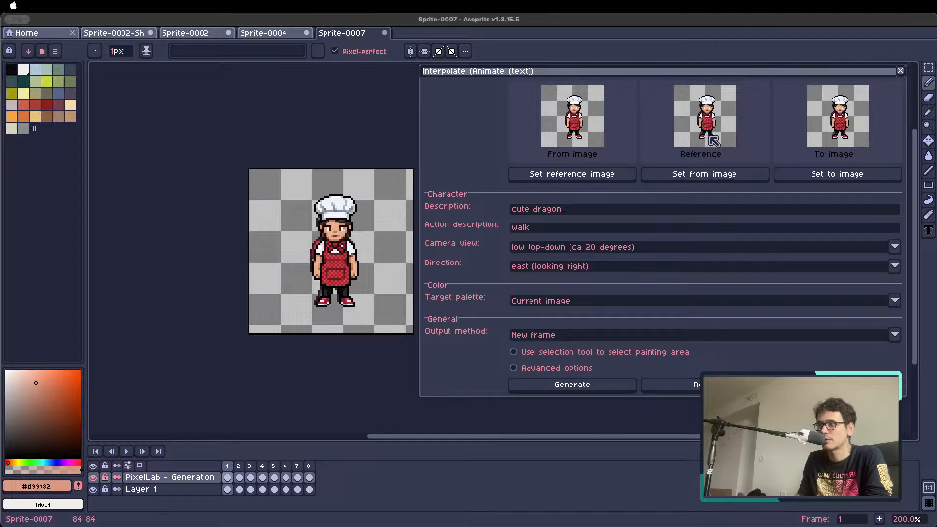
{"action": "left_click", "coordinate": [605, 214]}
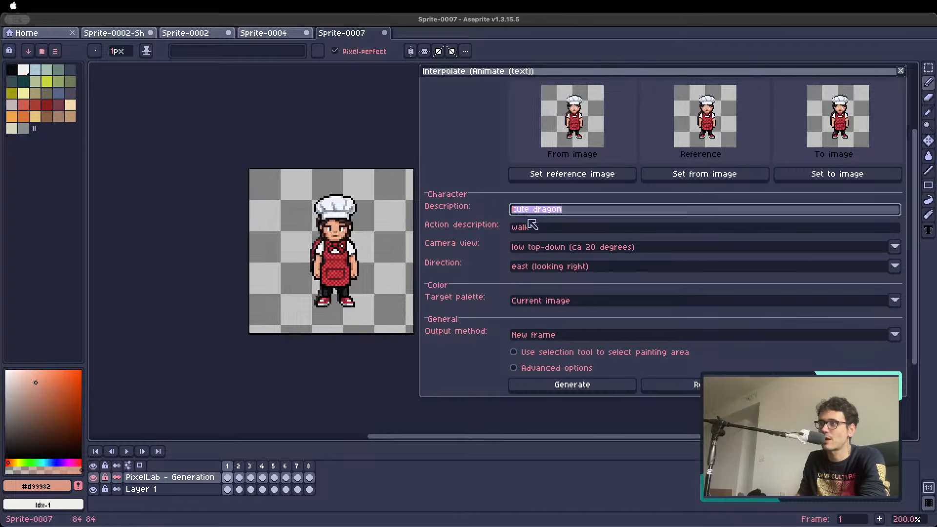
{"action": "key", "text": "BackSpace"}
{"action": "left_click", "coordinate": [545, 230]}
{"action": "left_click", "coordinate": [539, 208]}
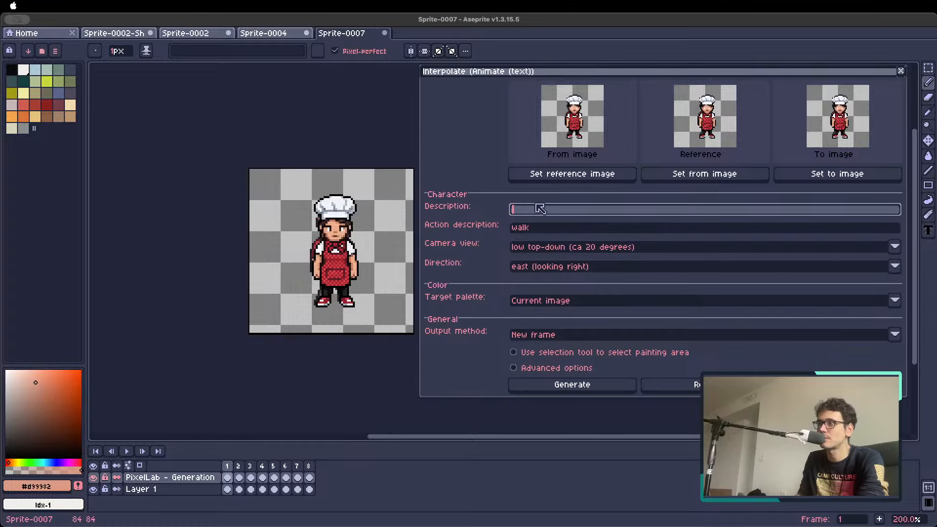
{"action": "left_click", "coordinate": [542, 227]}
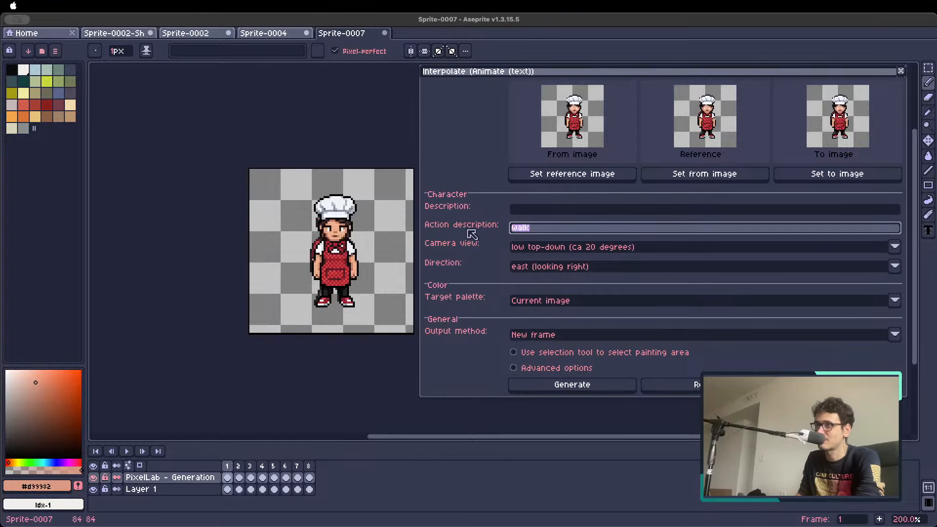
{"action": "key", "text": "BackSpace"}
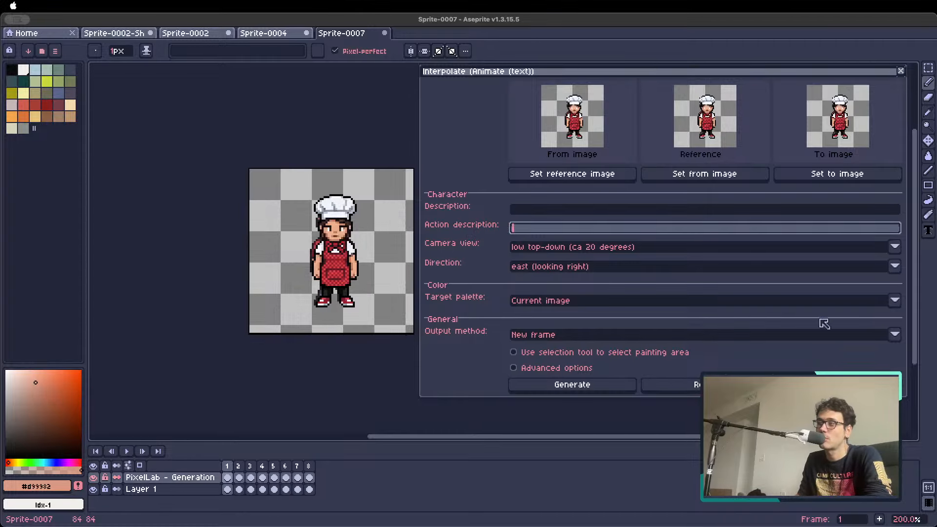
{"action": "key", "text": "Escape"}
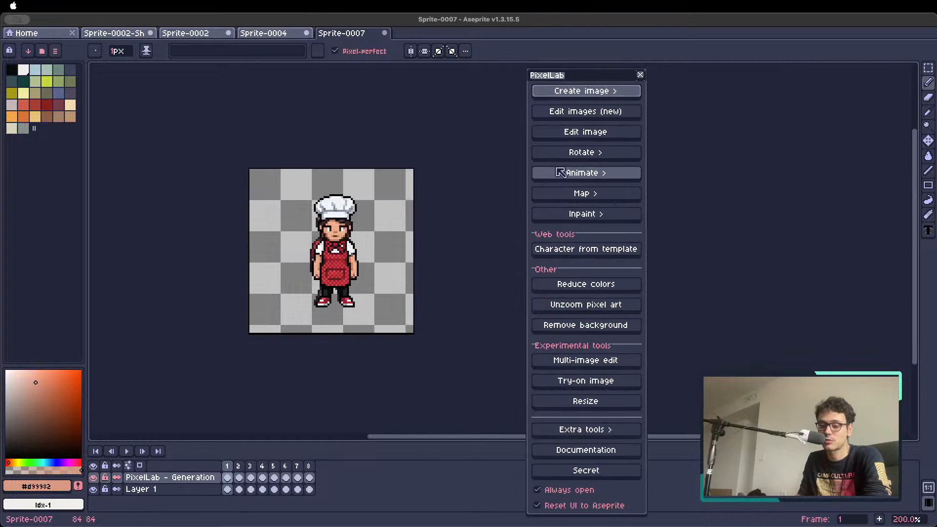
Show the image creation tools, move their window closer to the sprite and hide Layer 1.
{"action": "left_click", "coordinate": [579, 90]}
{"action": "left_click_drag", "start_coordinate": [588, 84], "coordinate": [476, 127]}
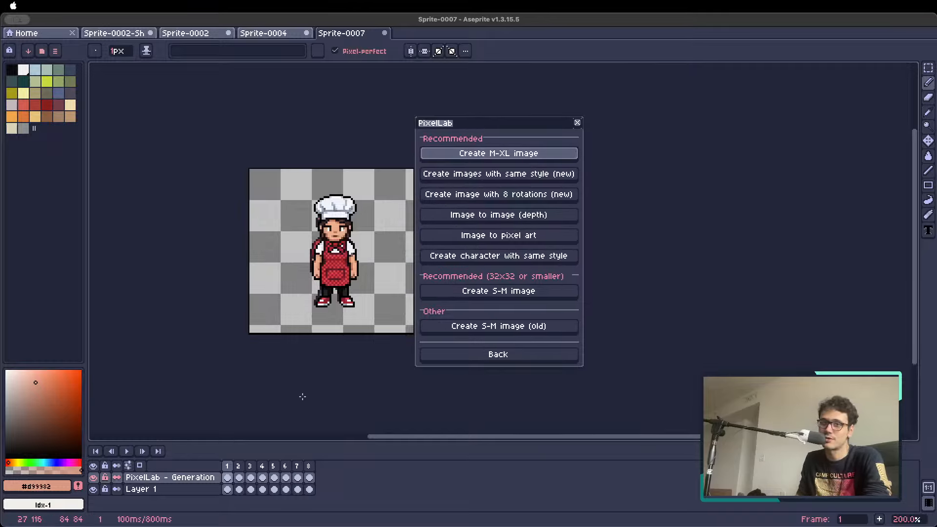
{"action": "left_click", "coordinate": [93, 490]}
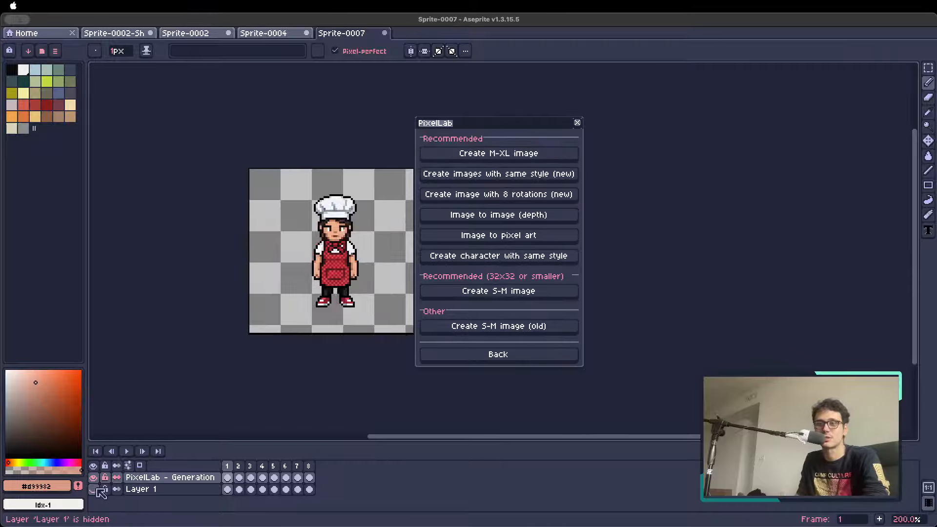
Play the generated layer's rotation and examine the woman pizzeria worker's frames up close.
{"action": "left_click", "coordinate": [174, 480]}
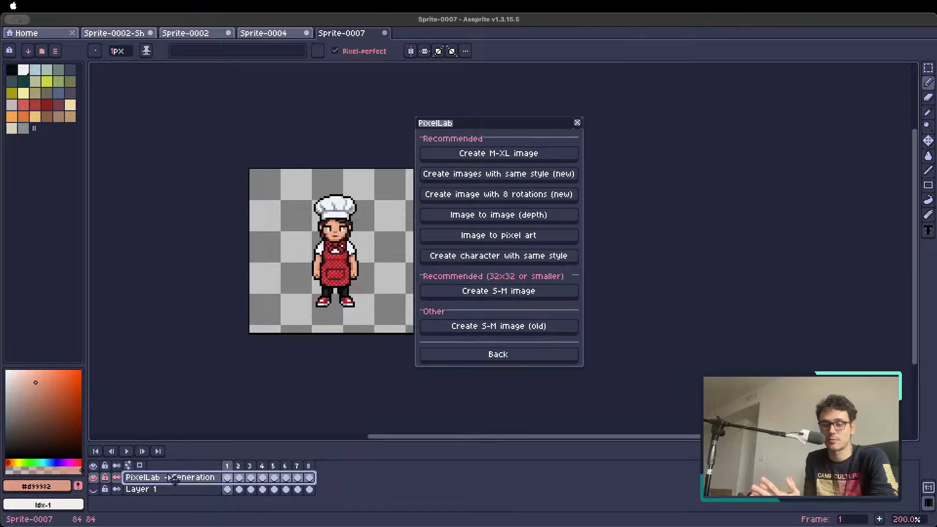
{"action": "key", "text": "Return"}
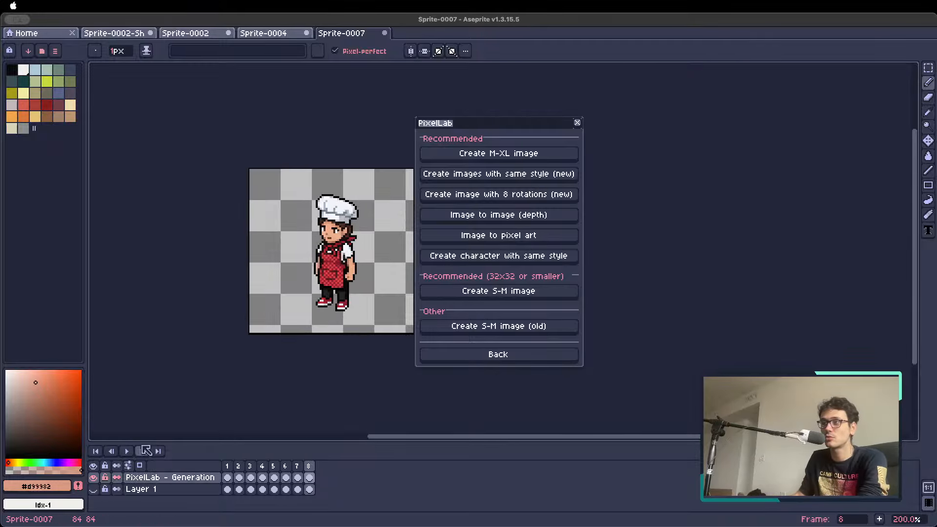
{"action": "scroll", "coordinate": [328, 185], "scroll_direction": "up", "scroll_amount": 5}
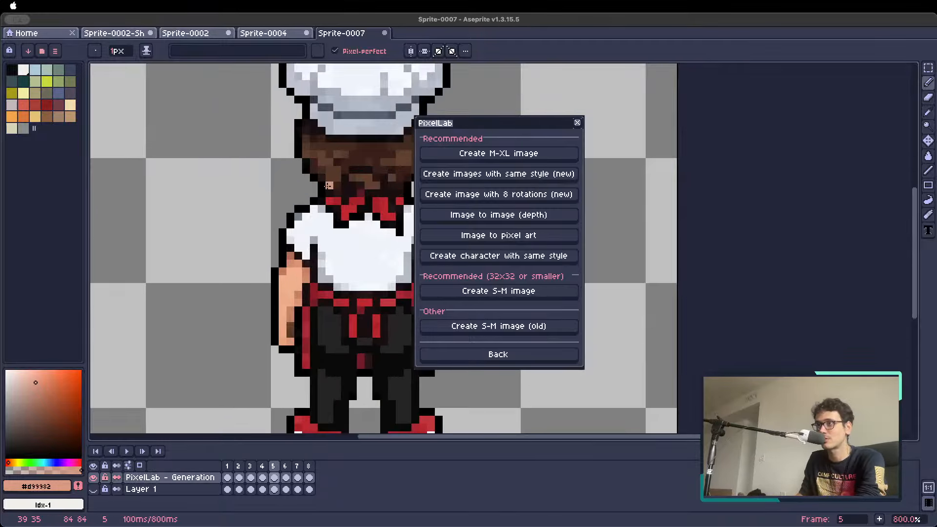
{"action": "scroll", "coordinate": [328, 186], "scroll_direction": "down", "scroll_amount": 3}
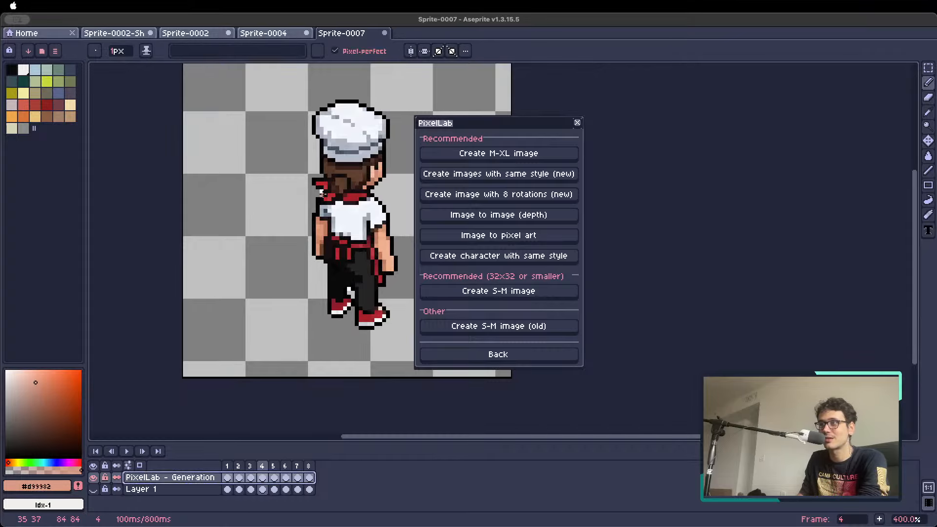
Step back through the woman worker's rotation frames to frame 1, checking the side and front views.
{"action": "scroll", "coordinate": [320, 189], "scroll_direction": "down", "scroll_amount": 2}
{"action": "scroll", "coordinate": [325, 192], "scroll_direction": "up", "scroll_amount": 2}
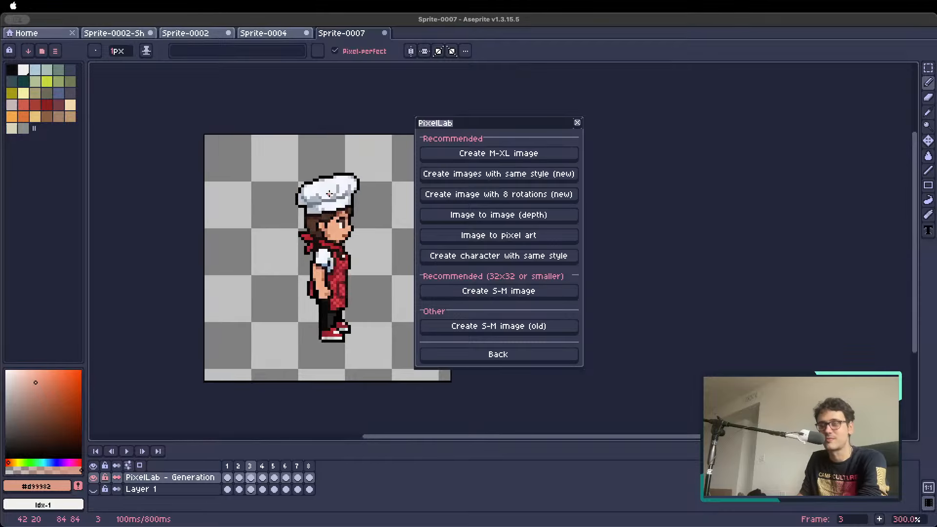
{"action": "scroll", "coordinate": [330, 192], "scroll_direction": "down", "scroll_amount": 1}
{"action": "scroll", "coordinate": [336, 205], "scroll_direction": "up", "scroll_amount": 1}
{"action": "key", "text": "Left"}
{"action": "key", "text": "Right"}
{"action": "key", "text": "Left"}
{"action": "key", "text": "Left"}
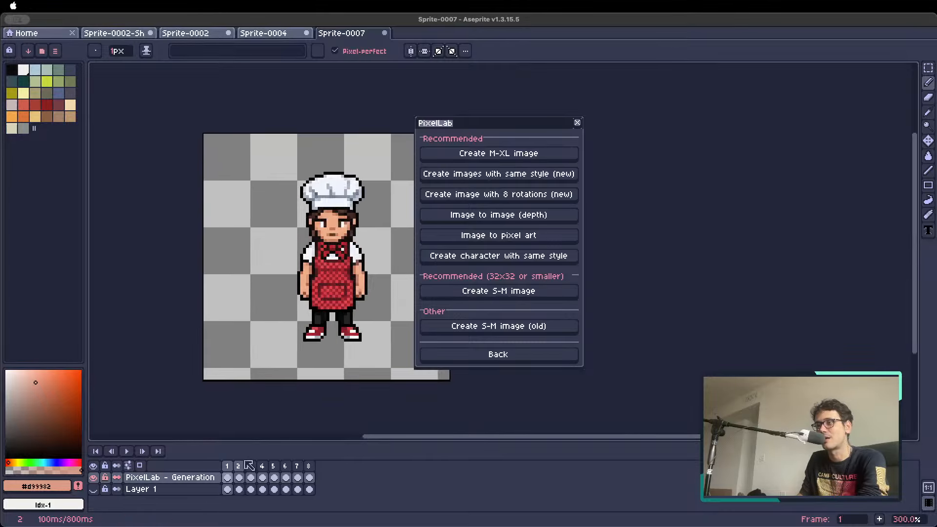
Compare the original worker on Layer 1 with the generated woman by toggling the two layers, leaving only the generated one visible.
{"action": "left_click", "coordinate": [93, 489]}
{"action": "left_click", "coordinate": [93, 478]}
{"action": "left_click", "coordinate": [141, 489]}
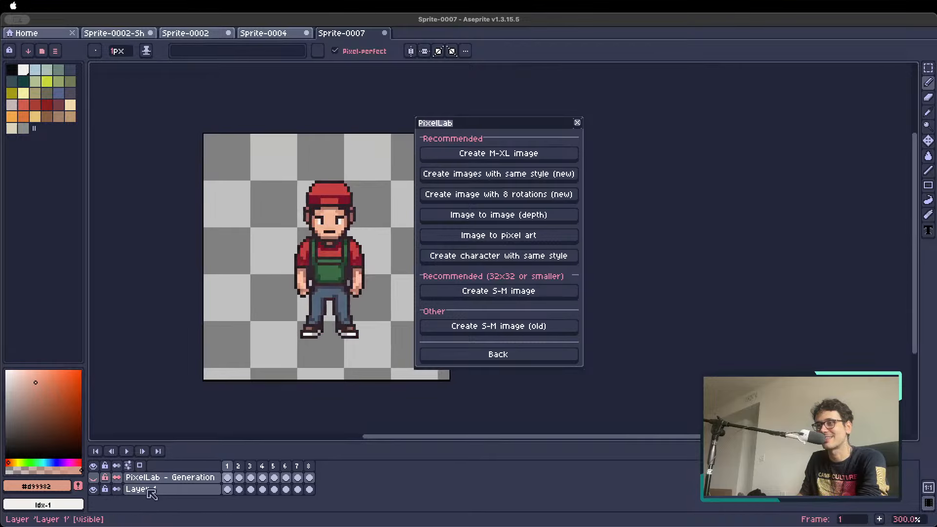
{"action": "left_click", "coordinate": [93, 477]}
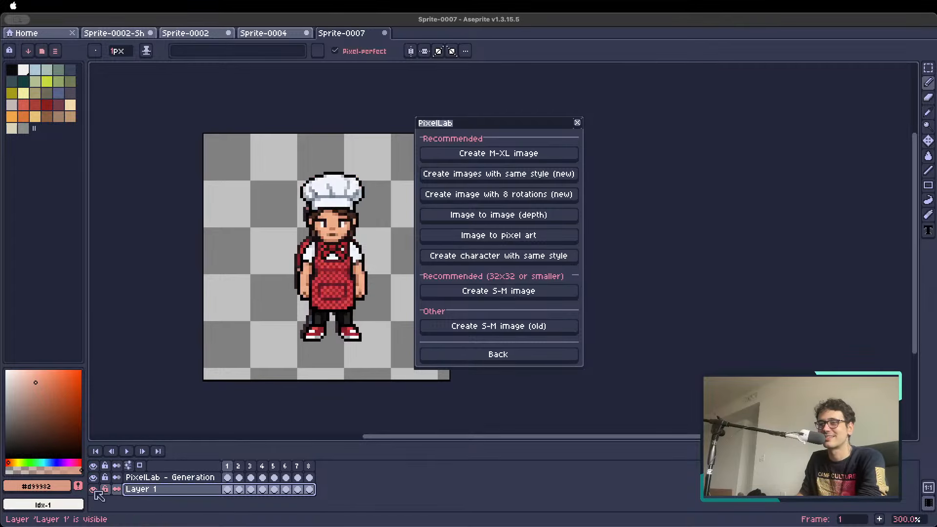
{"action": "left_click", "coordinate": [93, 489]}
Step through all eight rotations of the woman worker, return to frame 1 and go back to the PixelLab tool list.
{"action": "key", "text": "Right"}
{"action": "key", "text": "Right"}
{"action": "key", "text": "Right"}
{"action": "key", "text": "Right"}
{"action": "key", "text": "Right"}
{"action": "key", "text": "Right"}
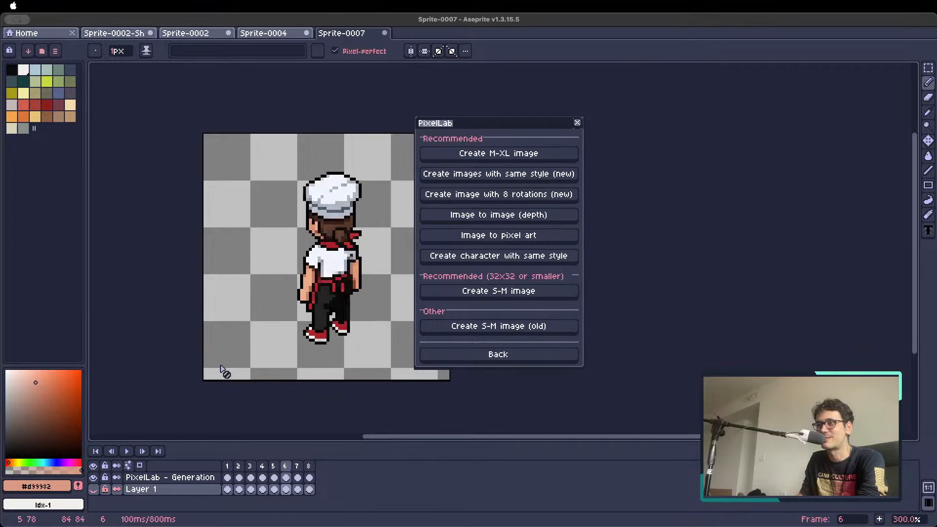
{"action": "key", "text": "Right"}
{"action": "key", "text": "Right"}
{"action": "key", "text": "Left"}
{"action": "key", "text": "Left"}
{"action": "key", "text": "Left"}
{"action": "key", "text": "Left"}
{"action": "key", "text": "Left"}
{"action": "key", "text": "Left"}
{"action": "key", "text": "Left"}
{"action": "key", "text": "Left"}
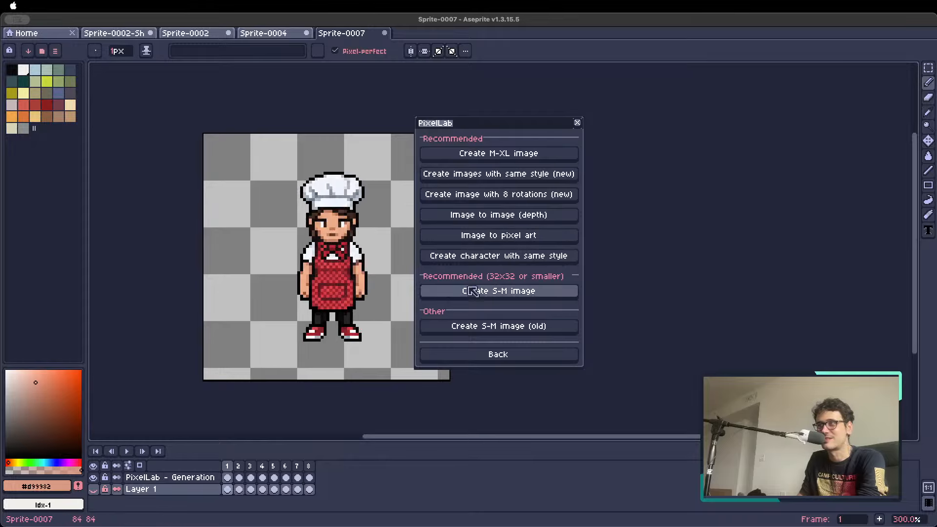
{"action": "left_click", "coordinate": [498, 355]}
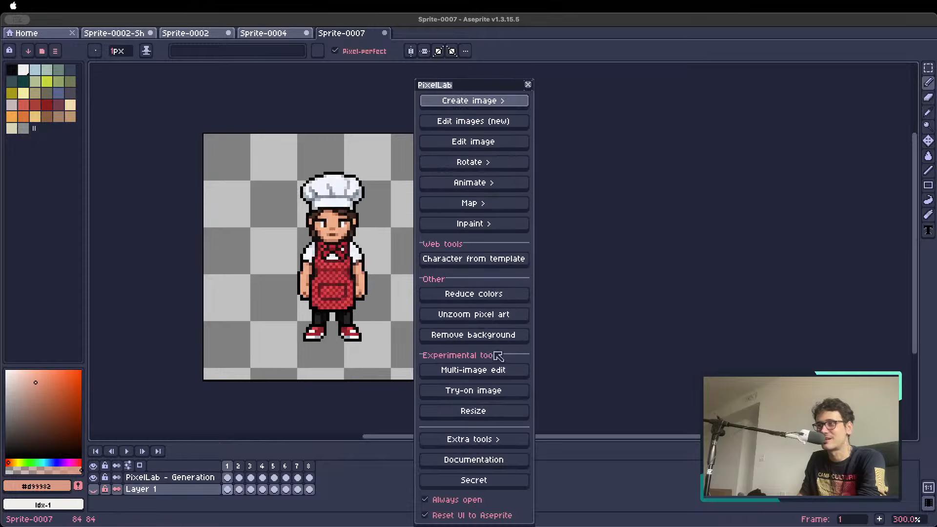
{"action": "left_click", "coordinate": [472, 183]}
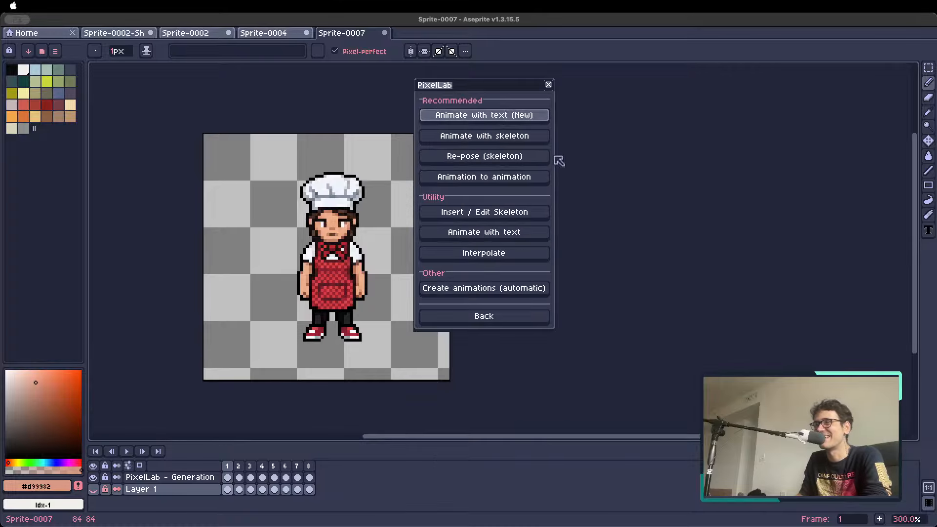
{"action": "left_click", "coordinate": [492, 111]}
{"action": "left_click", "coordinate": [696, 174]}
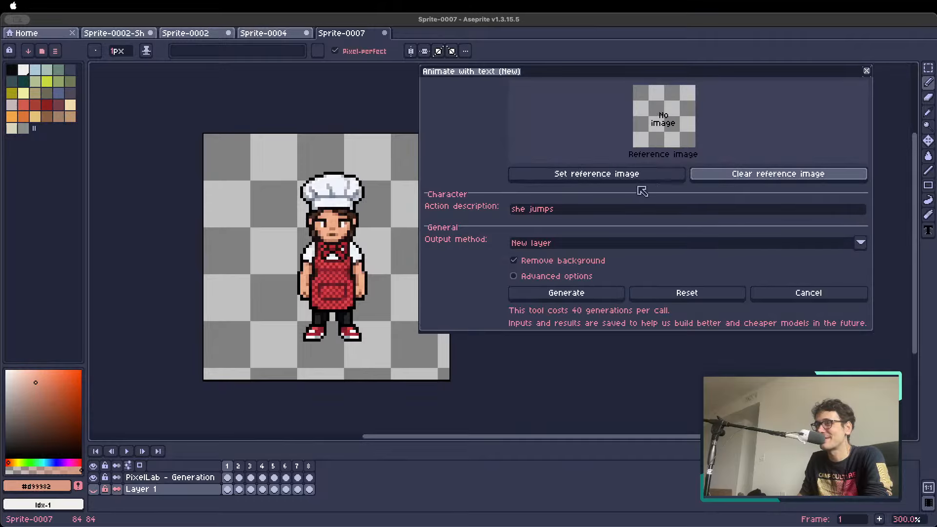
{"action": "left_click", "coordinate": [808, 293]}
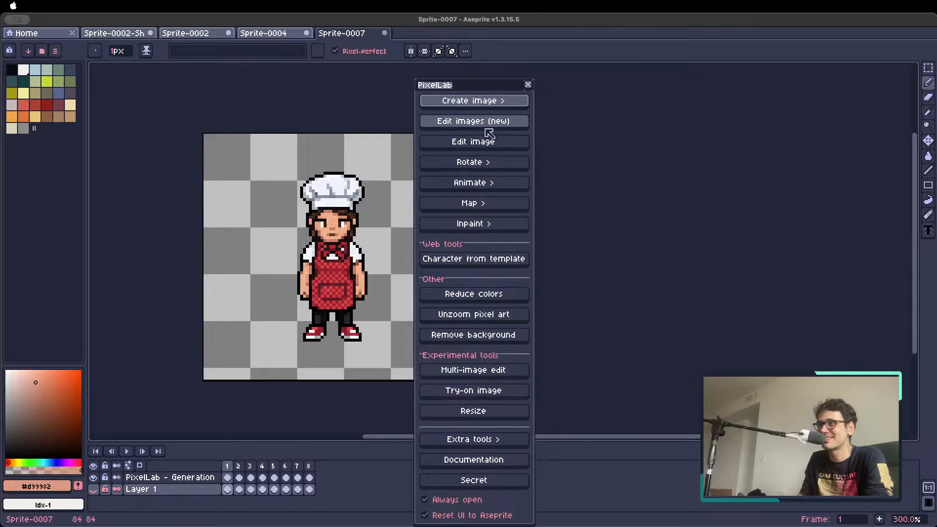
Open Edit images (new), clear the old edit image, set the method to Edit with text and add the woman's front frame.
{"action": "left_click", "coordinate": [483, 122]}
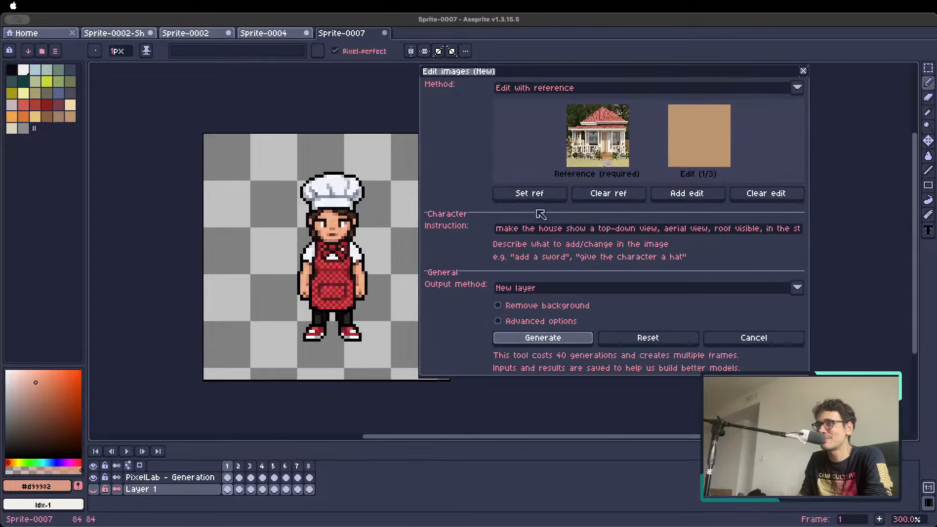
{"action": "left_click", "coordinate": [762, 196]}
{"action": "left_click", "coordinate": [603, 89]}
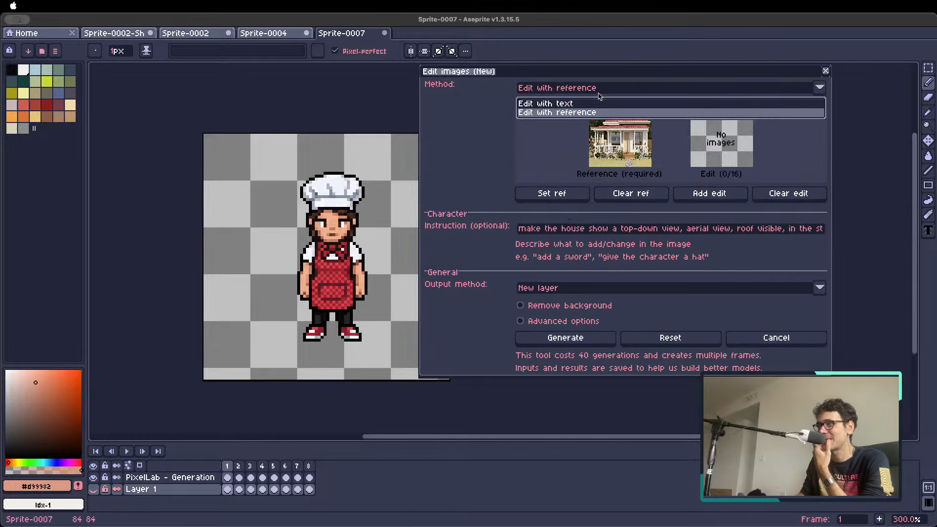
{"action": "left_click", "coordinate": [580, 99]}
{"action": "left_click", "coordinate": [566, 193]}
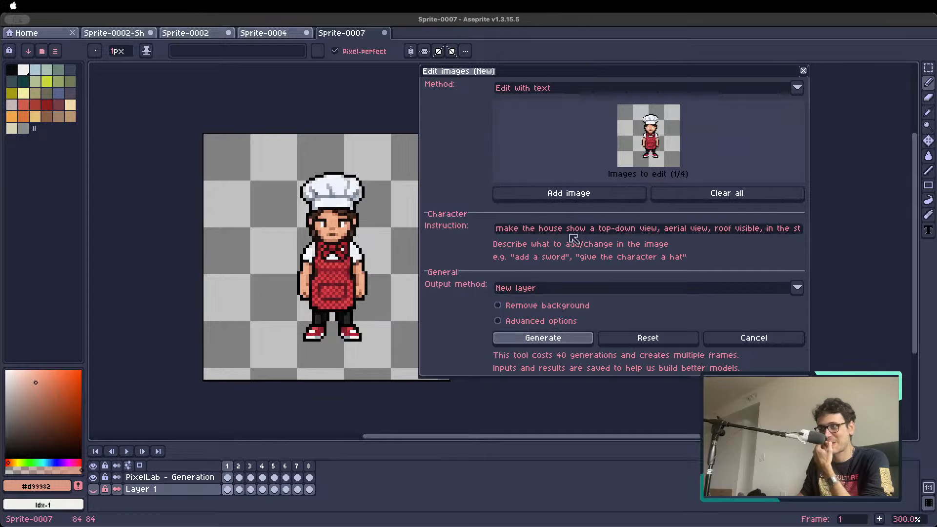
Replace the edit instruction with "give her a cooking pan, held with her right hand".
{"action": "left_click", "coordinate": [547, 230]}
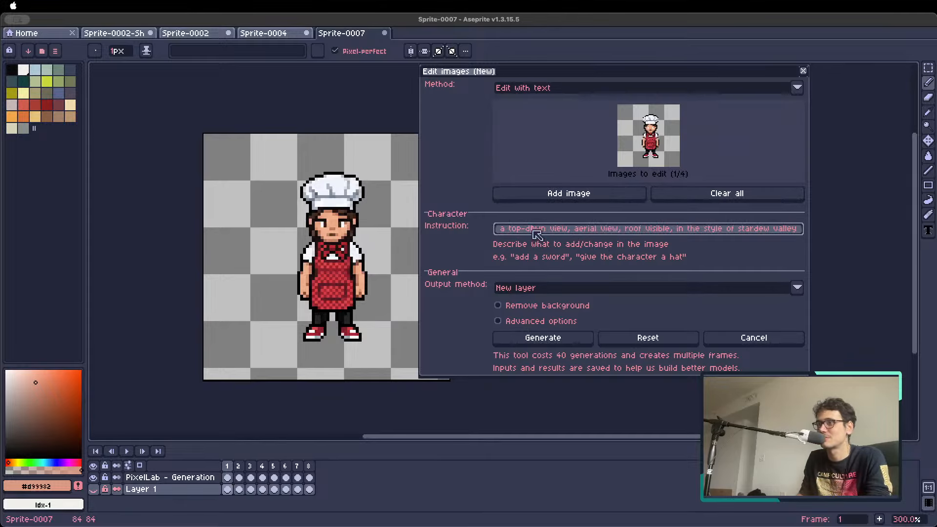
{"action": "key", "text": "super+a"}
{"action": "key", "text": "BackSpace"}
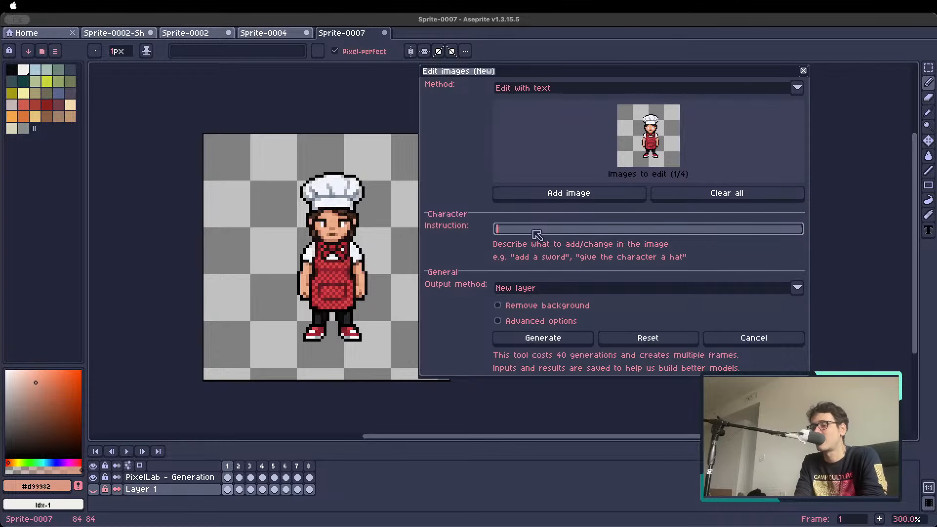
{"action": "type", "text": "give her a"}
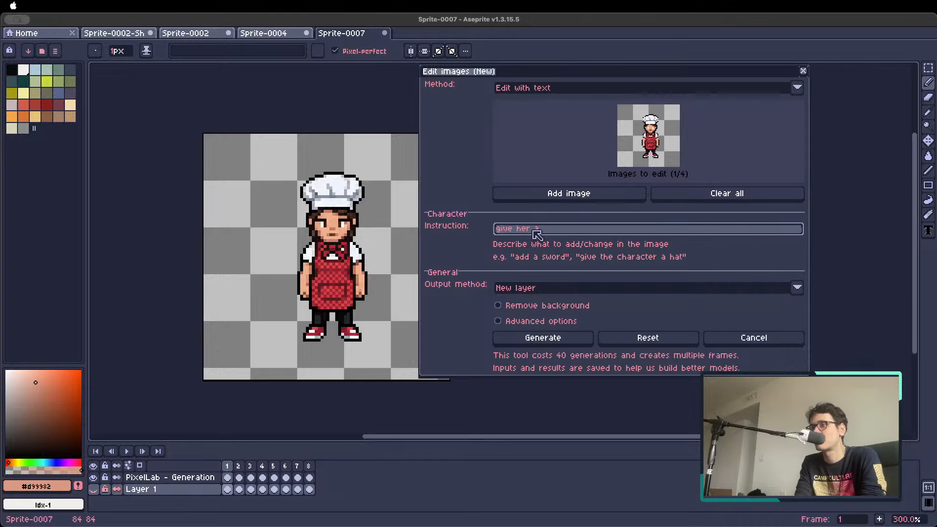
{"action": "type", "text": " cooking pan"}
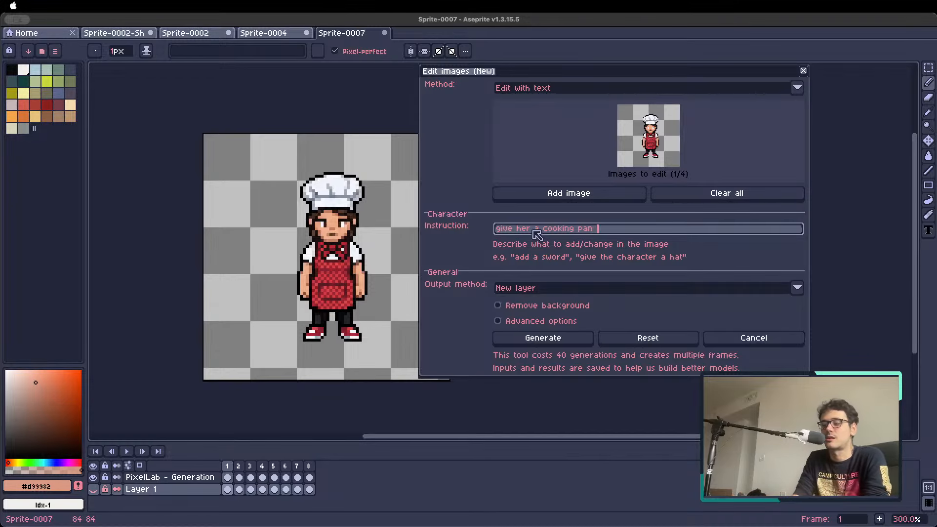
{"action": "type", "text": "  held "}
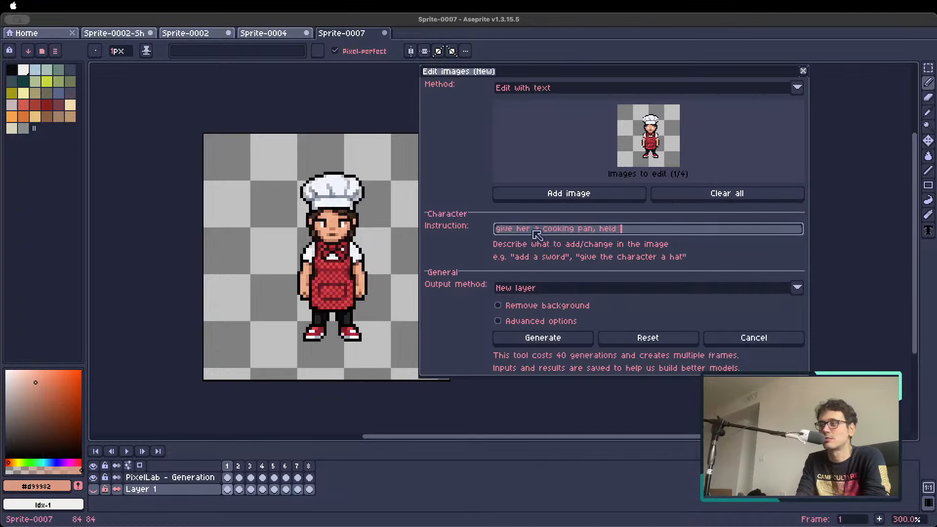
{"action": "type", "text": "with her right a"}
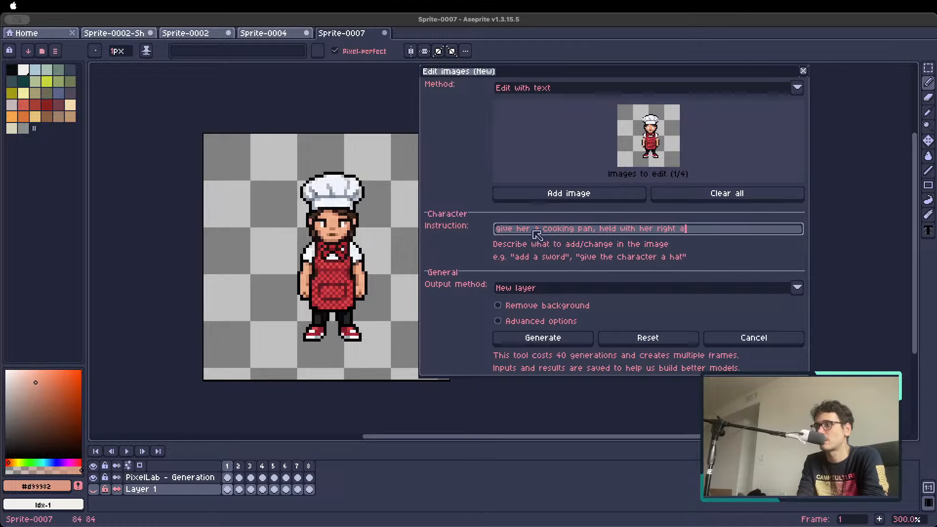
{"action": "key", "text": "BackSpace"}
{"action": "type", "text": "hand"}
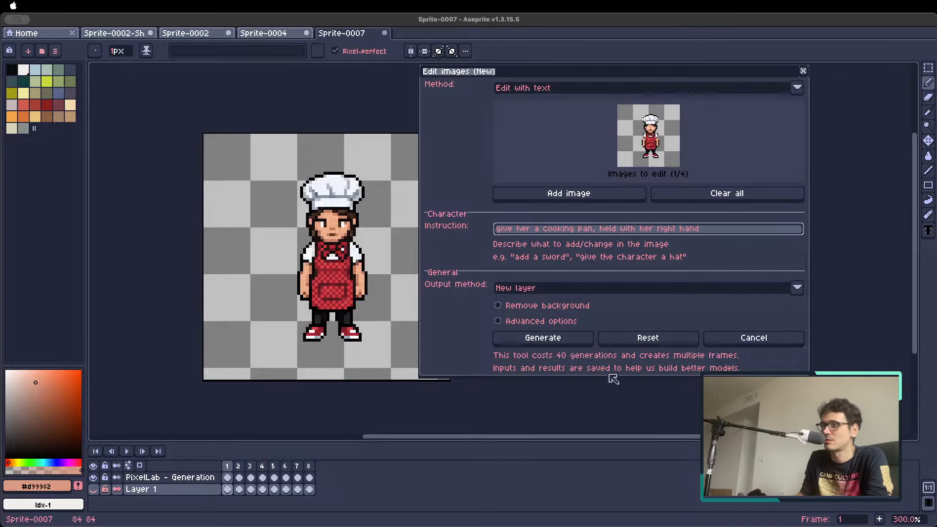
Keep the output method as New layer, generate the cooking pan edit and move the progress window slightly away from the sprite.
{"action": "left_click", "coordinate": [556, 286]}
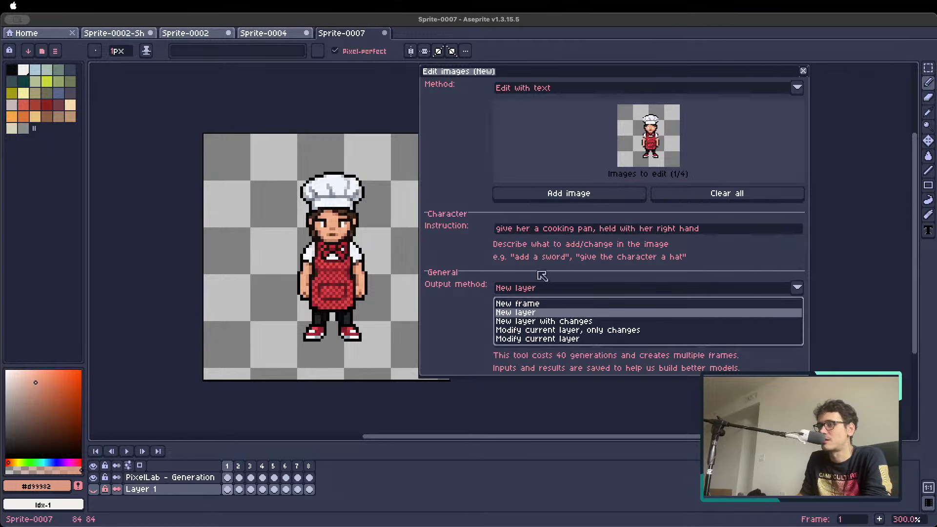
{"action": "left_click", "coordinate": [543, 276]}
{"action": "left_click", "coordinate": [534, 339]}
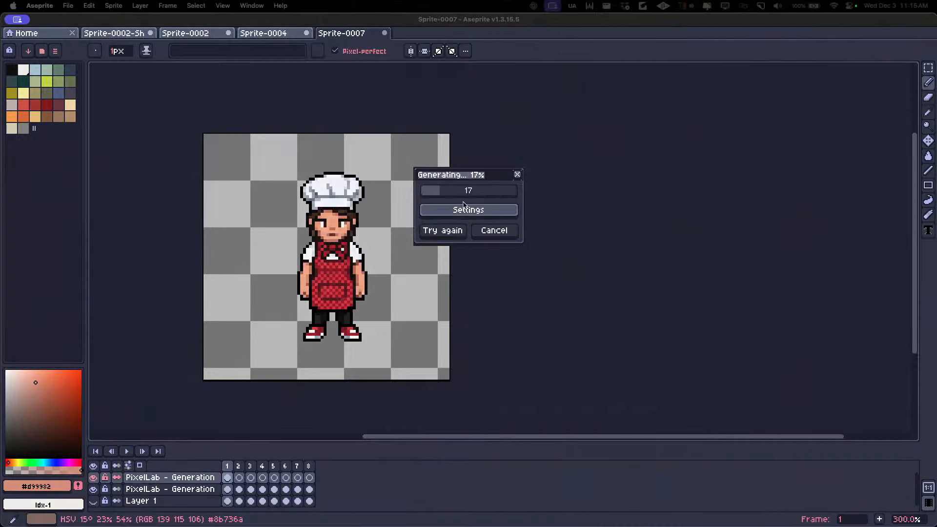
{"action": "left_click", "coordinate": [464, 184]}
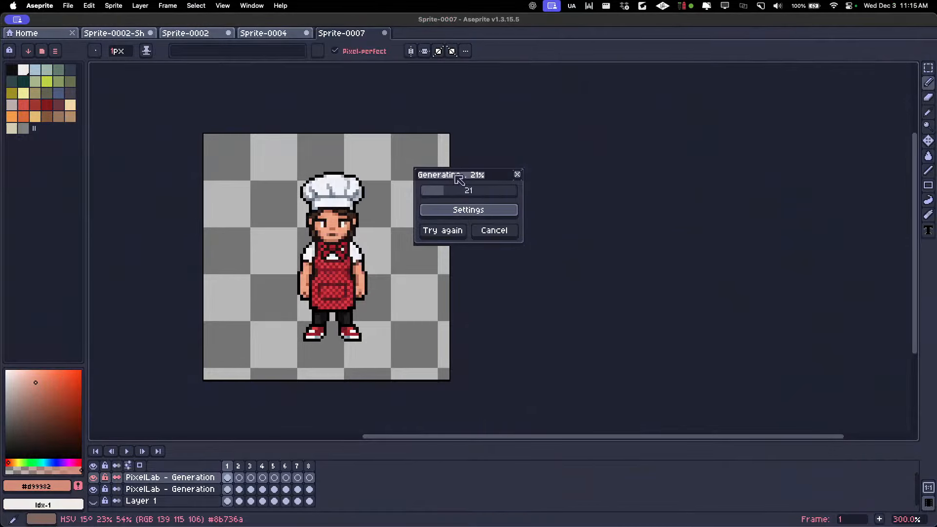
{"action": "left_click_drag", "start_coordinate": [464, 174], "coordinate": [490, 168]}
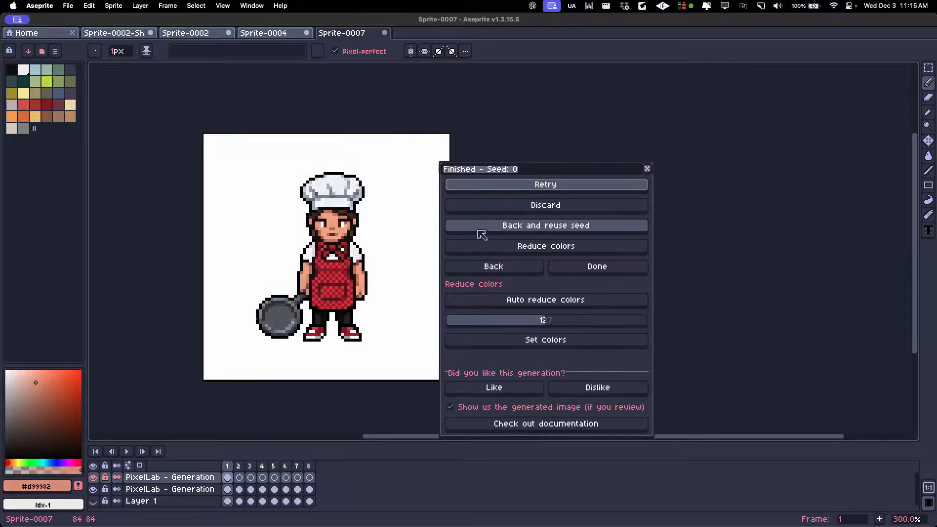
Select the white background around the woman with the Magic Wand, delete it and keep frame 1 selected.
{"action": "key", "text": "w"}
{"action": "left_click", "coordinate": [385, 217]}
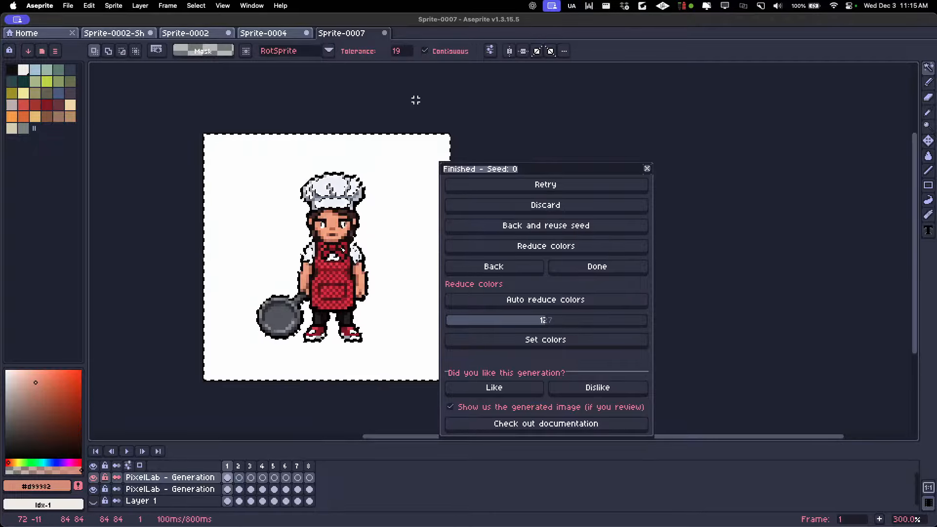
{"action": "key", "text": "Delete"}
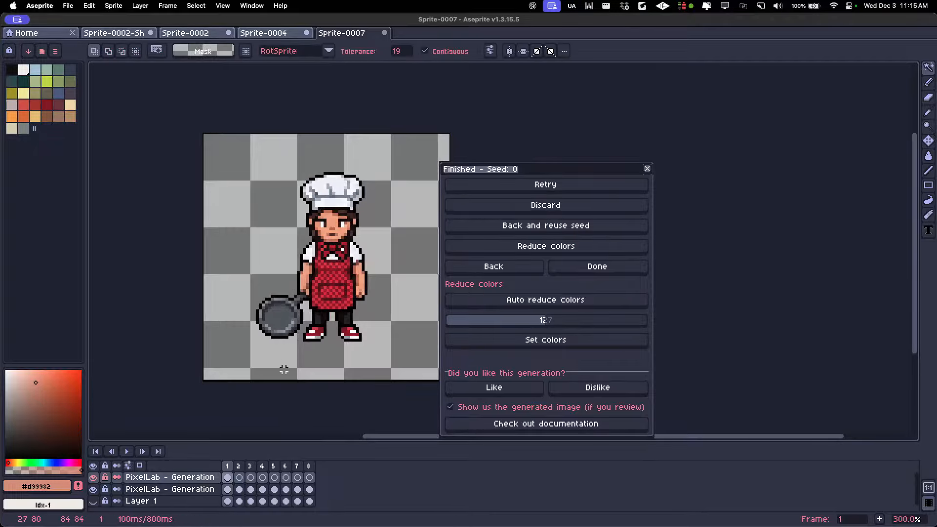
{"action": "scroll", "coordinate": [284, 370], "scroll_direction": "down", "scroll_amount": 1}
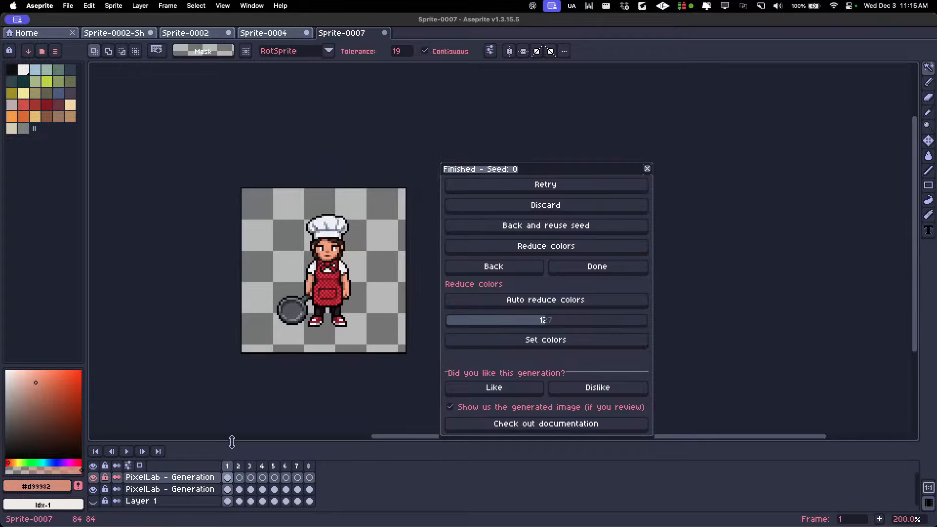
{"action": "left_click", "coordinate": [238, 466]}
{"action": "left_click", "coordinate": [227, 466]}
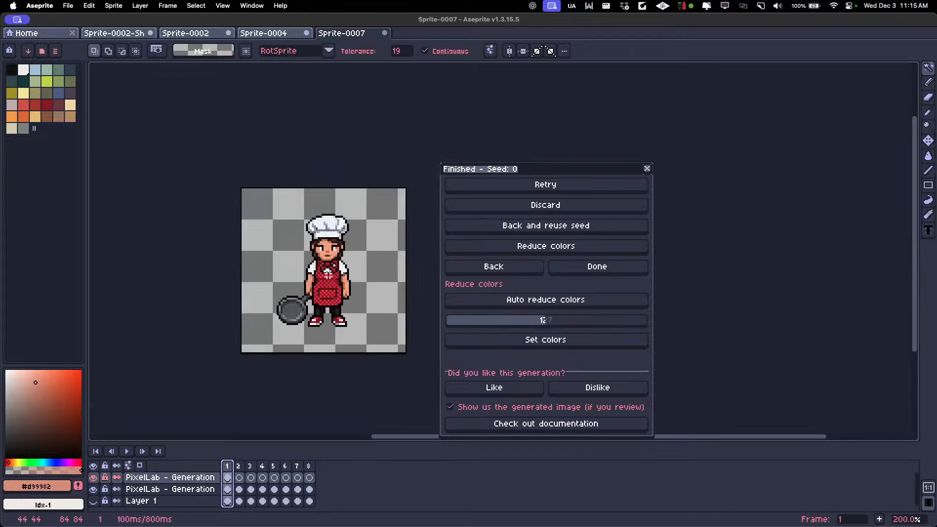
Leave the image editing tool, open Animate with text (New) and set the woman holding the pan as the reference image.
{"action": "left_click", "coordinate": [488, 267]}
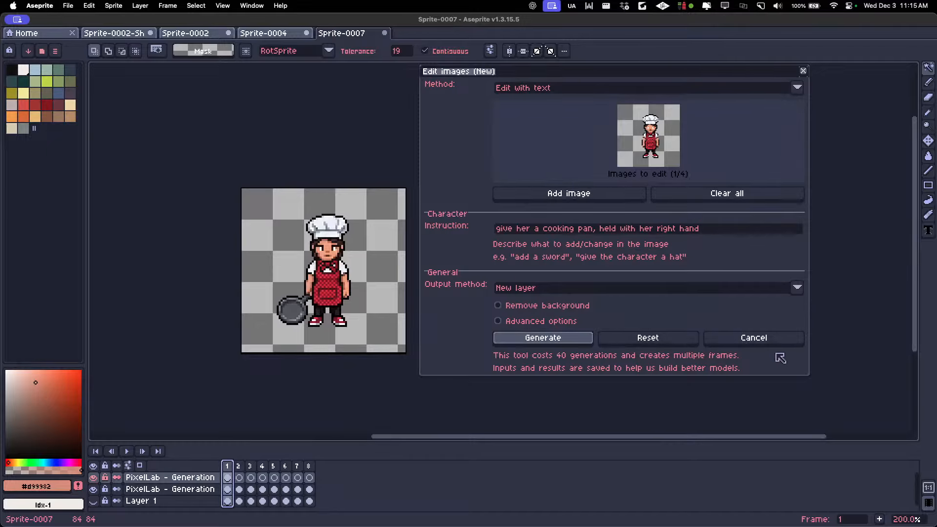
{"action": "left_click", "coordinate": [764, 338]}
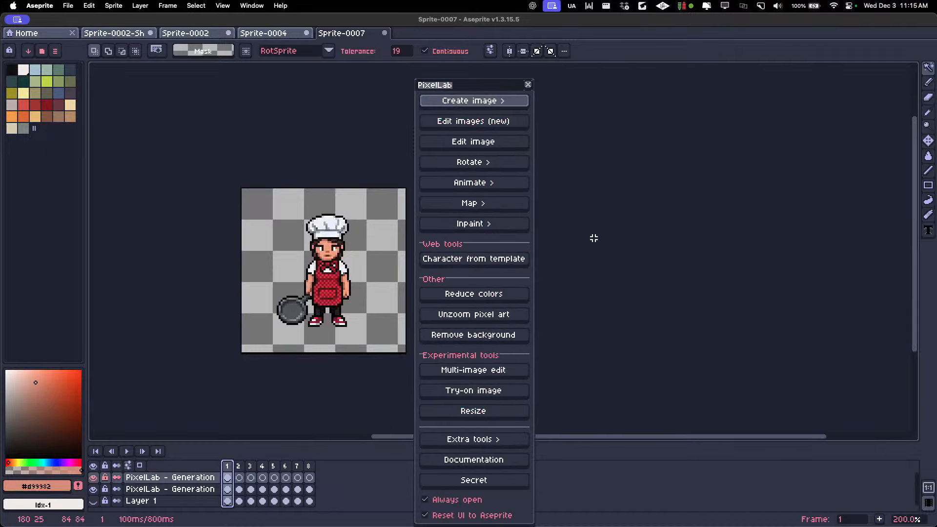
{"action": "left_click", "coordinate": [480, 189]}
{"action": "left_click", "coordinate": [501, 117]}
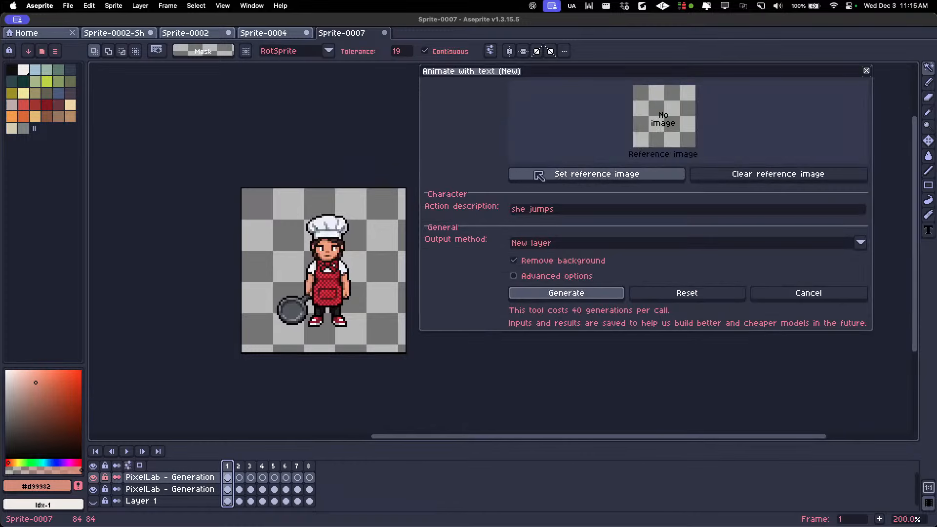
{"action": "left_click", "coordinate": [561, 174]}
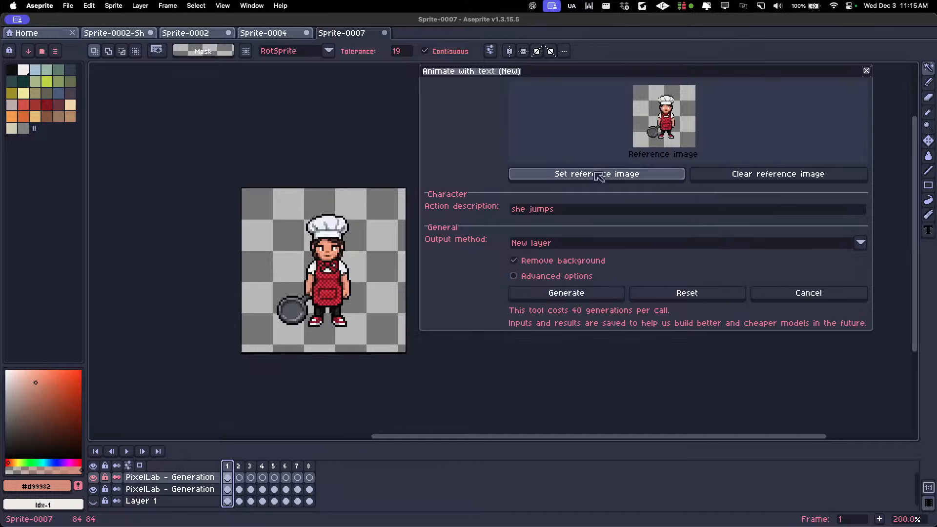
Replace the action description with "she starts flipping pancakes with the cooking pan".
{"action": "left_click", "coordinate": [613, 213]}
{"action": "key", "text": "BackSpace"}
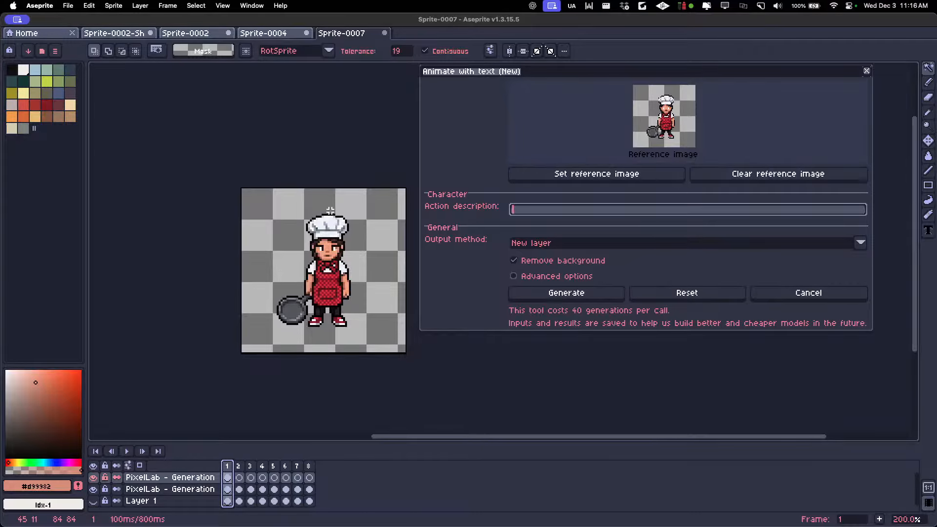
{"action": "mouse_move", "coordinate": [543, 75]}
{"action": "left_mouse_down"}
{"action": "mouse_move", "coordinate": [520, 76]}
{"action": "mouse_move", "coordinate": [531, 78]}
{"action": "left_mouse_up"}
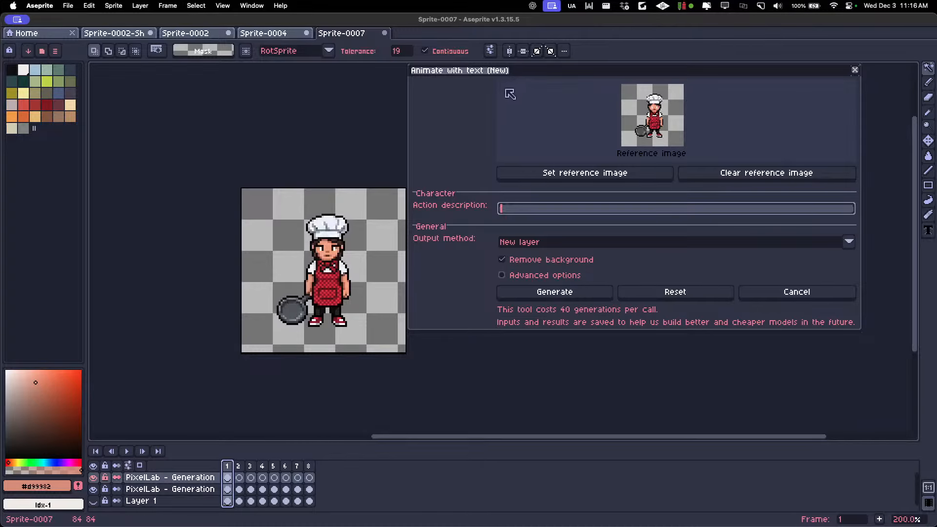
{"action": "left_click_drag", "start_coordinate": [528, 73], "coordinate": [528, 71]}
{"action": "type", "text": "s"}
{"action": "key", "text": "BackSpace"}
{"action": "type", "text": "the cooking pan"}
{"action": "key", "text": "super+a"}
{"action": "type", "text": "she starts flipping pank"}
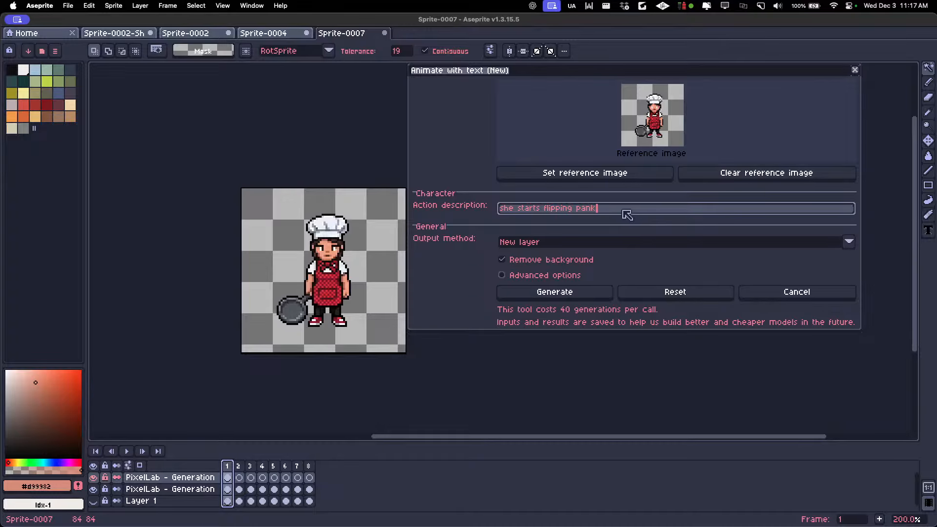
{"action": "key", "text": "BackSpace"}
{"action": "type", "text": "cakes with the cooking pan"}
Set the output method to New frame, try to generate the animation and decline padding the canvas to 128x128.
{"action": "left_click", "coordinate": [547, 250]}
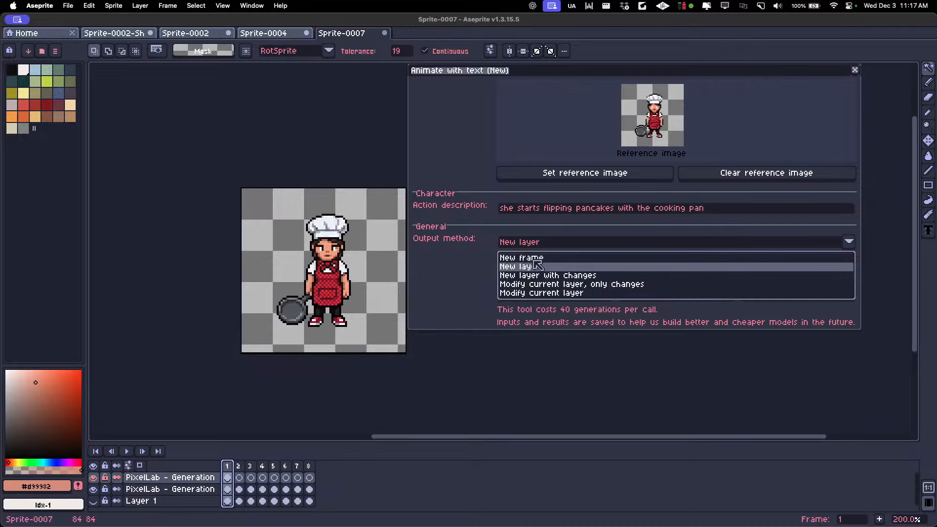
{"action": "left_click", "coordinate": [532, 258]}
{"action": "left_click", "coordinate": [540, 292]}
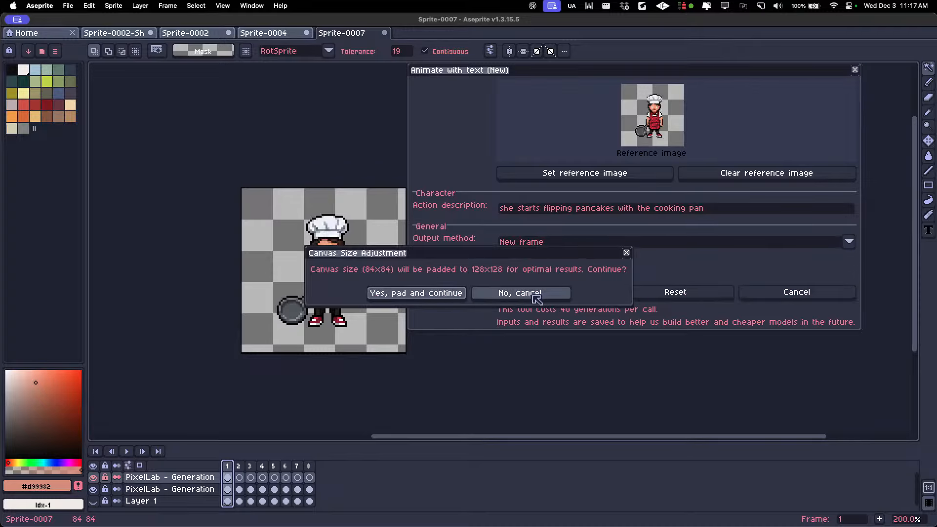
{"action": "left_click", "coordinate": [552, 293]}
Resize the canvas to 64 px wide and 64 px high.
{"action": "type", "text": "c64"}
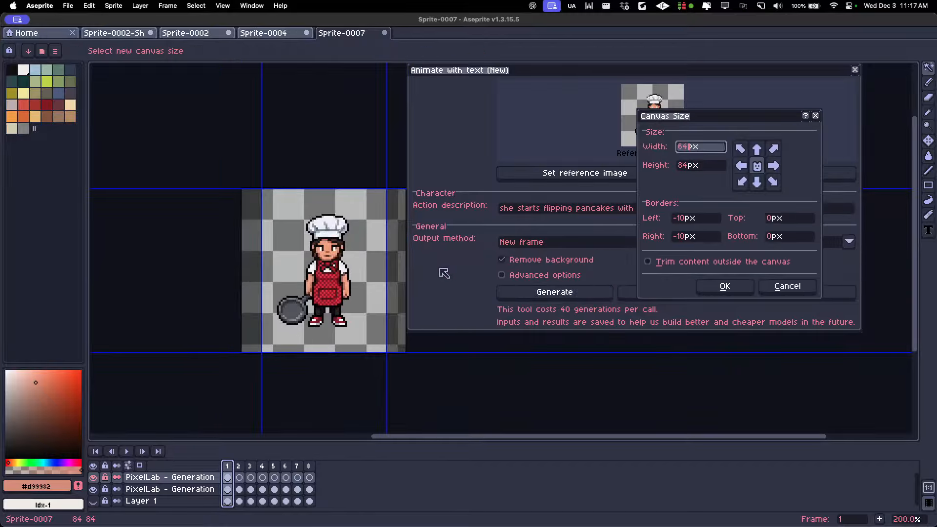
{"action": "key", "text": "Tab"}
{"action": "type", "text": "64"}
{"action": "left_click", "coordinate": [724, 286]}
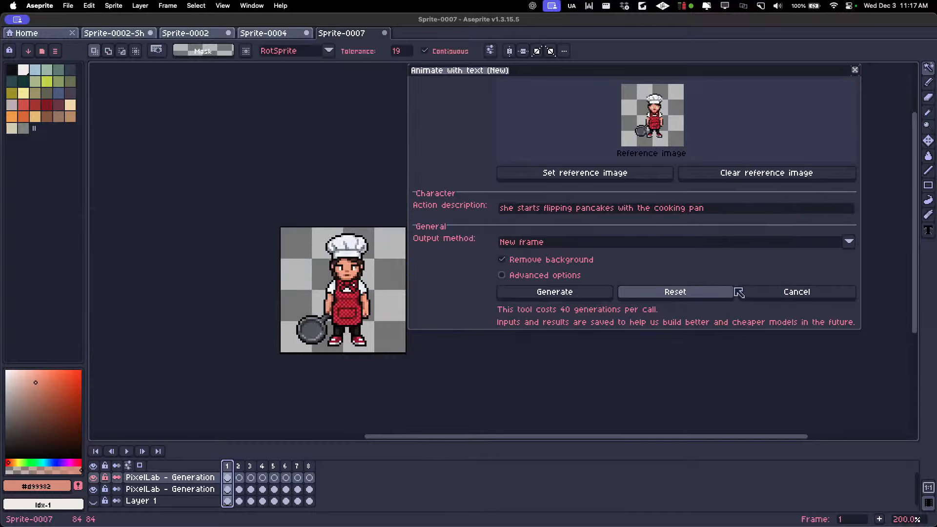
Set the resized woman with the pan as the reference image and generate the pancake-flipping animation.
{"action": "left_click", "coordinate": [643, 177]}
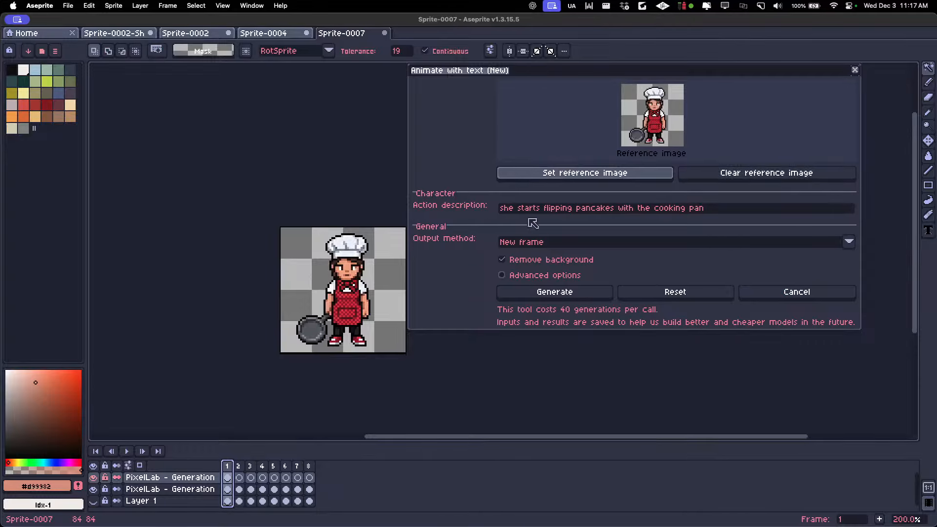
{"action": "left_click", "coordinate": [549, 293]}
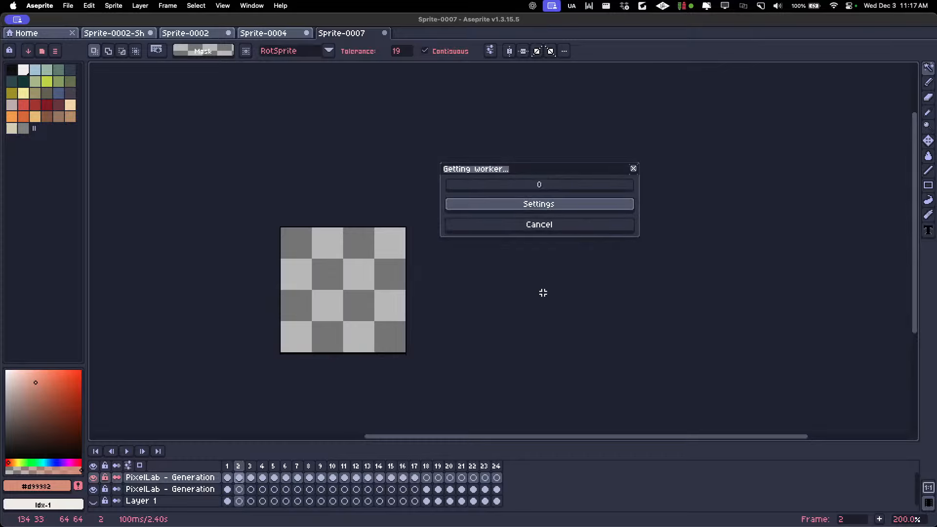
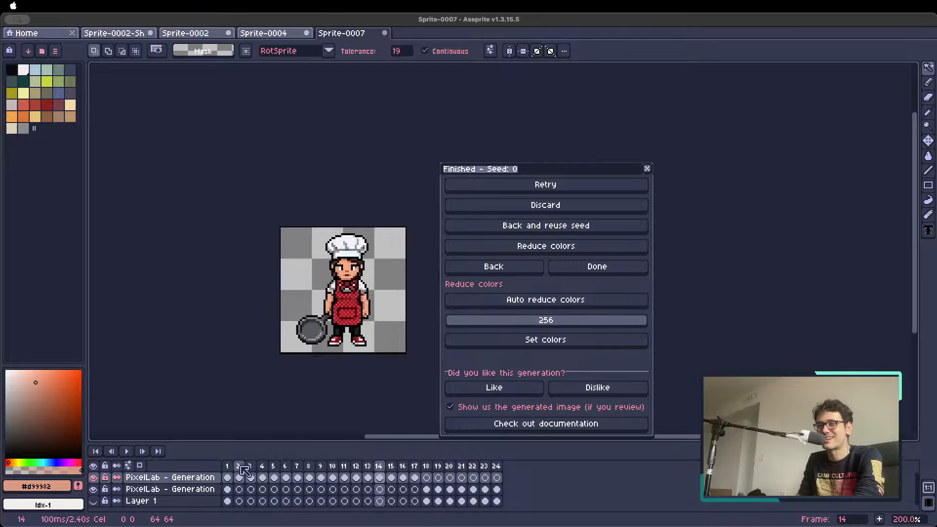
Examine the early frames of the generated animation closely, sample the white below the bow tie and activate the Paint Bucket.
{"action": "key", "text": "Right"}
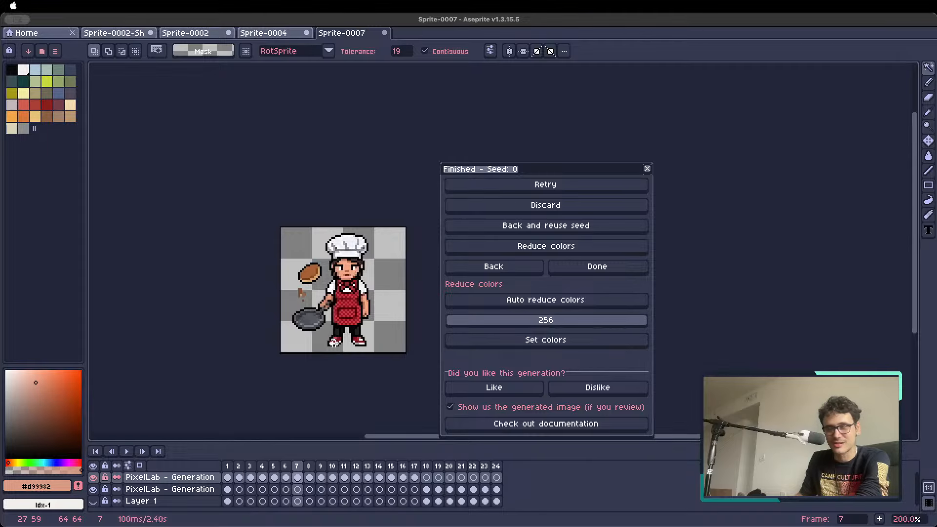
{"action": "key", "text": "Left"}
{"action": "key", "text": "Left"}
{"action": "key", "text": "Left"}
{"action": "scroll", "coordinate": [306, 313], "scroll_direction": "up", "scroll_amount": 1}
{"action": "key", "text": "Right"}
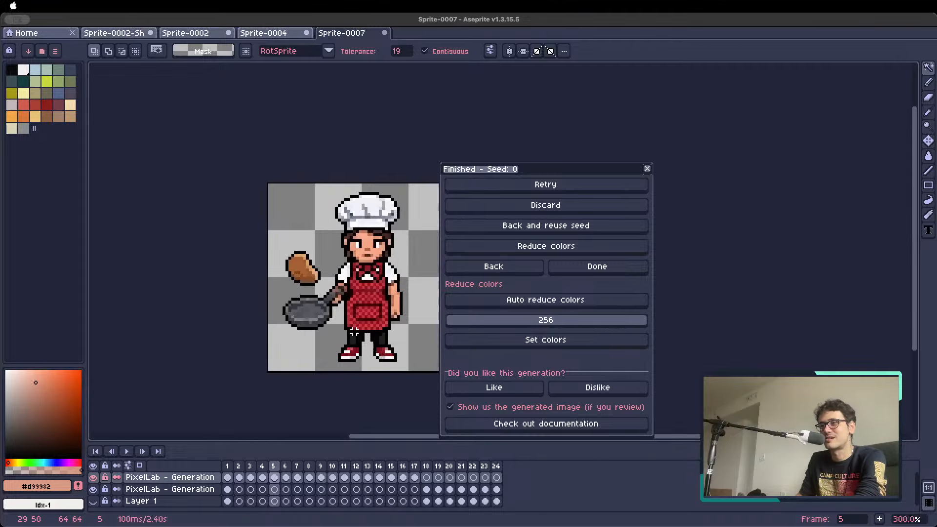
{"action": "scroll", "coordinate": [369, 283], "scroll_direction": "up", "scroll_amount": 1}
{"action": "key", "text": "i"}
{"action": "left_click", "coordinate": [374, 272]}
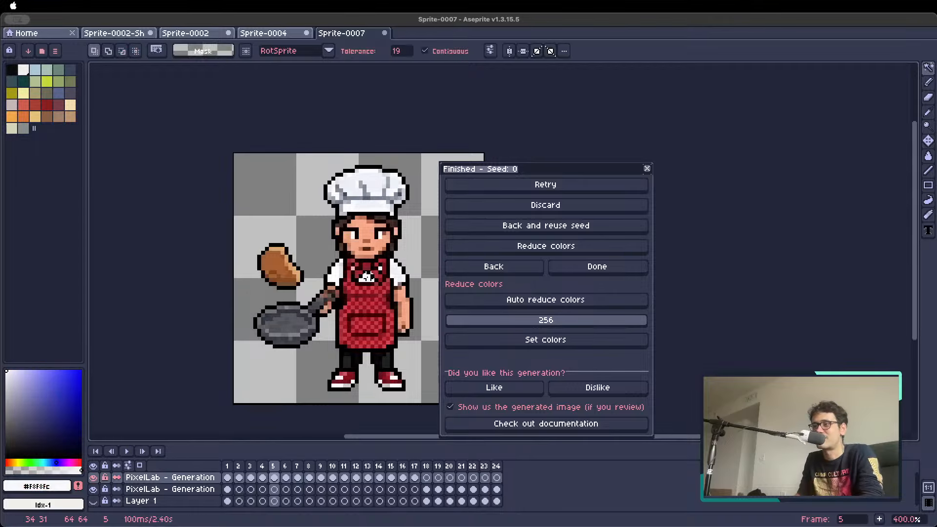
{"action": "key", "text": "Right"}
{"action": "key", "text": "g"}
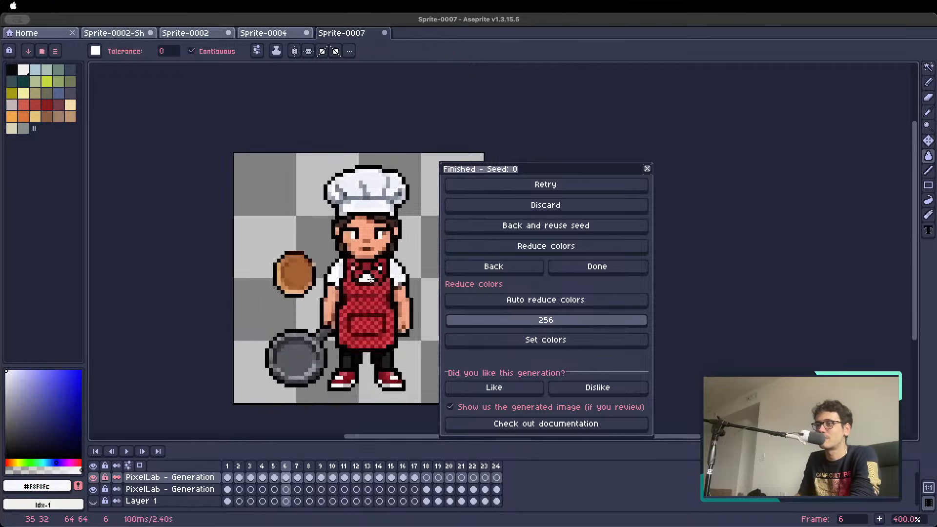
Examine the remaining generated frames one by one up to frame 17.
{"action": "key", "text": "Right"}
{"action": "key", "text": "Right"}
{"action": "key", "text": "Right"}
{"action": "key", "text": "Right"}
{"action": "key", "text": "Right"}
{"action": "key", "text": "Right"}
{"action": "key", "text": "Right"}
{"action": "key", "text": "Right"}
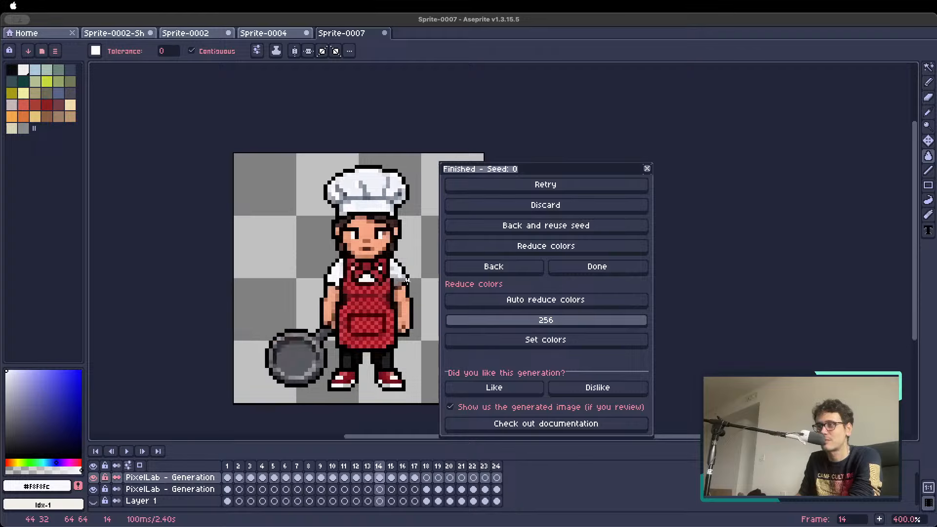
{"action": "key", "text": "Right"}
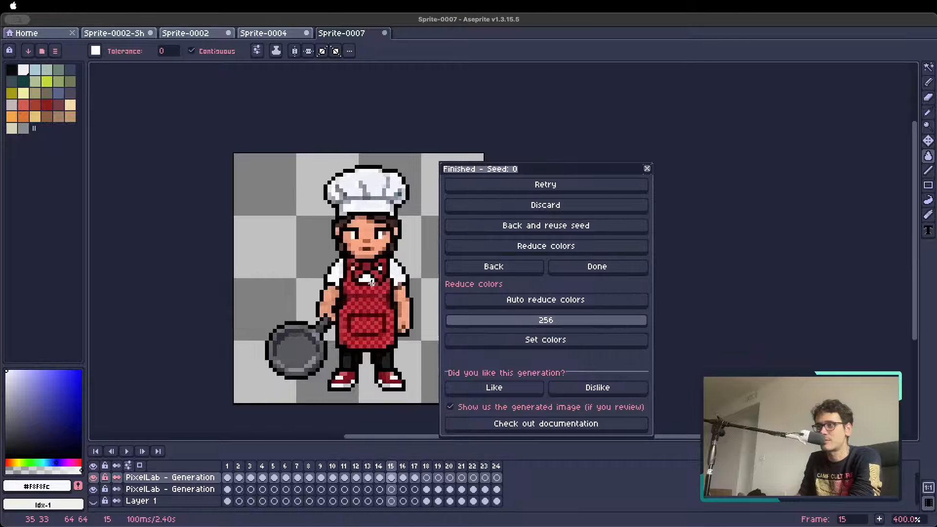
{"action": "key", "text": "Right"}
{"action": "key", "text": "Right"}
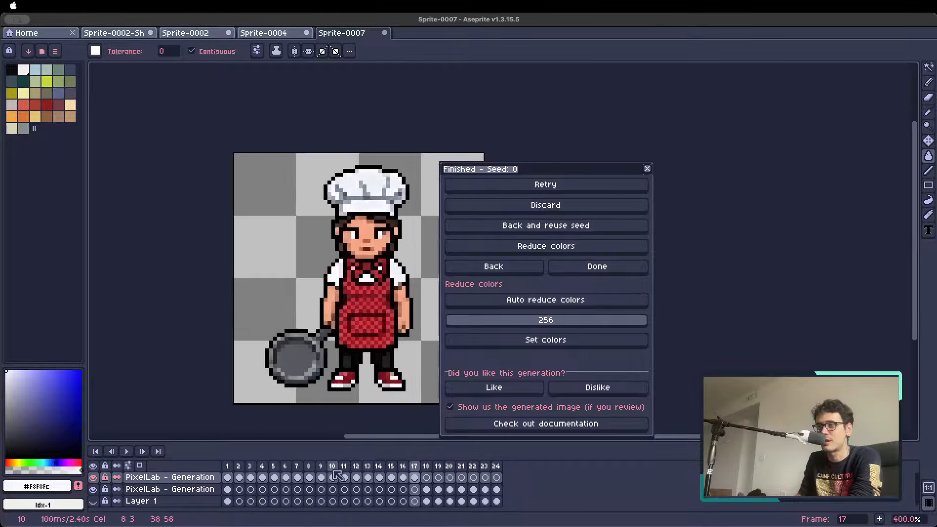
Play the animation from frame 2, stop it and inspect frames 3 to 5 individually.
{"action": "left_click", "coordinate": [239, 466]}
{"action": "key", "text": "Return"}
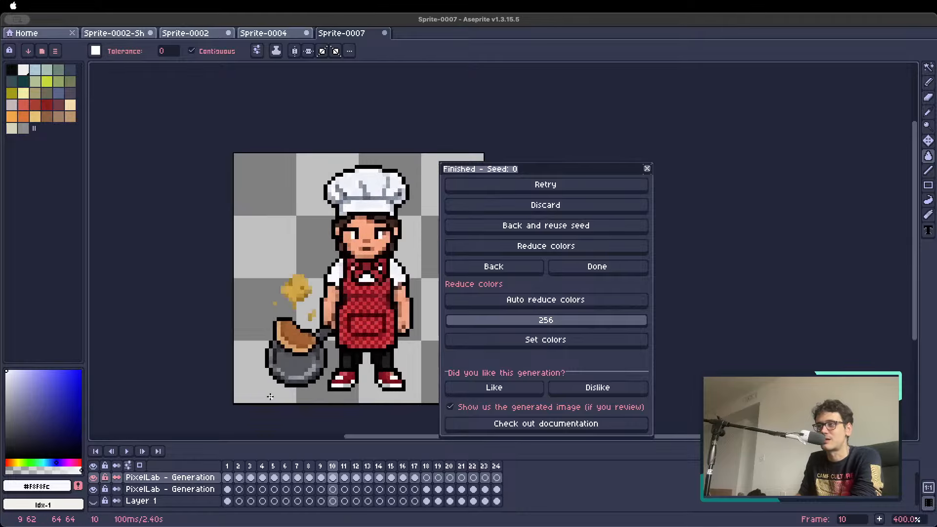
{"action": "key", "text": "Return"}
{"action": "key", "text": "Right"}
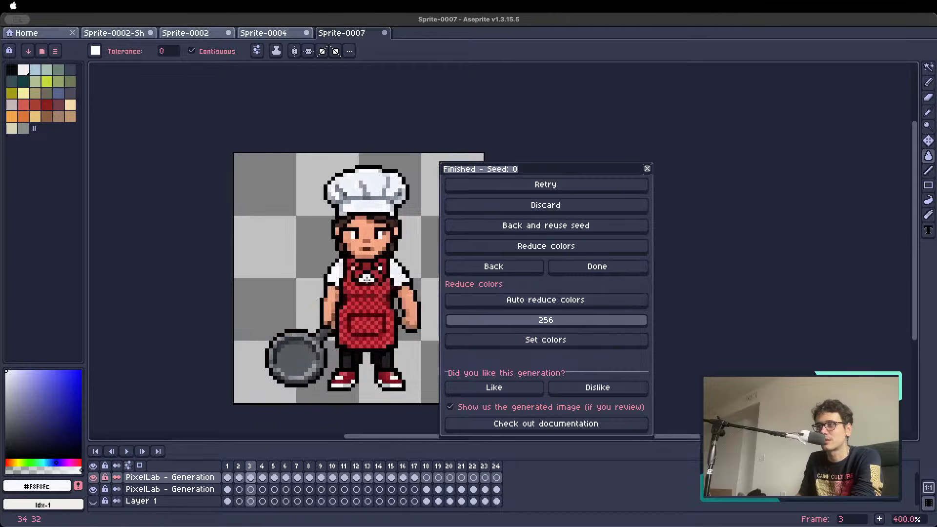
{"action": "key", "text": "Right"}
{"action": "key", "text": "Left"}
{"action": "key", "text": "Right"}
{"action": "key", "text": "Right"}
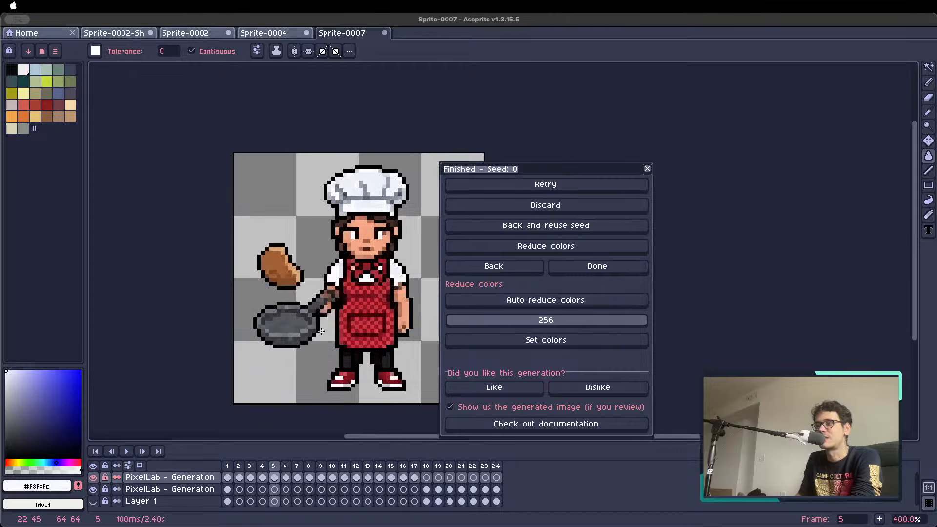
Compare frames 4 and 5, and play the whole animation at a smaller zoom to judge the usable frame range.
{"action": "left_click", "coordinate": [264, 466]}
{"action": "left_click", "coordinate": [276, 467]}
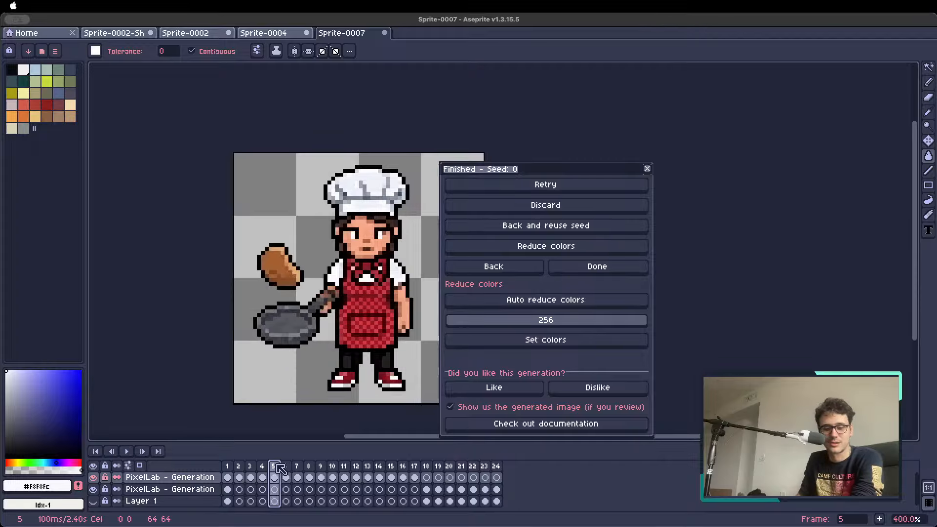
{"action": "scroll", "coordinate": [330, 277], "scroll_direction": "down", "scroll_amount": 2}
{"action": "key", "text": "Return"}
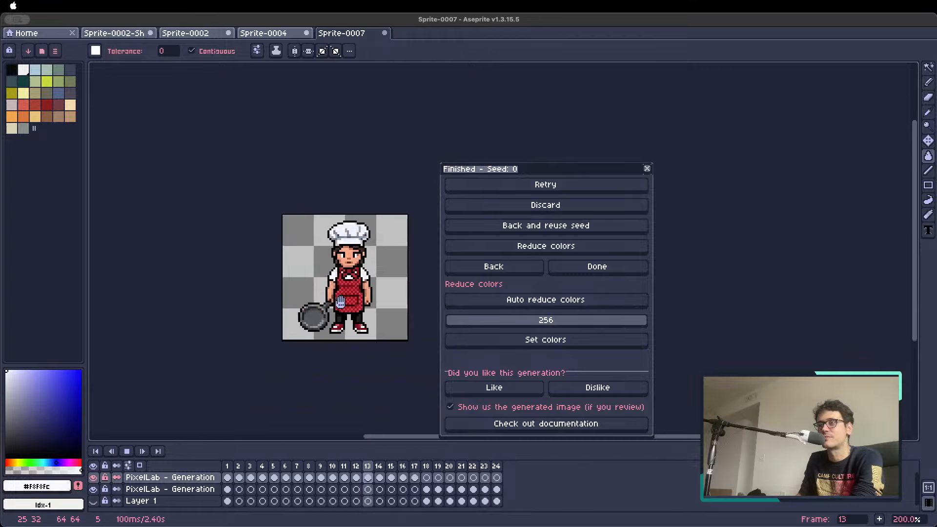
{"action": "key", "text": "Return"}
{"action": "key", "text": "Return"}
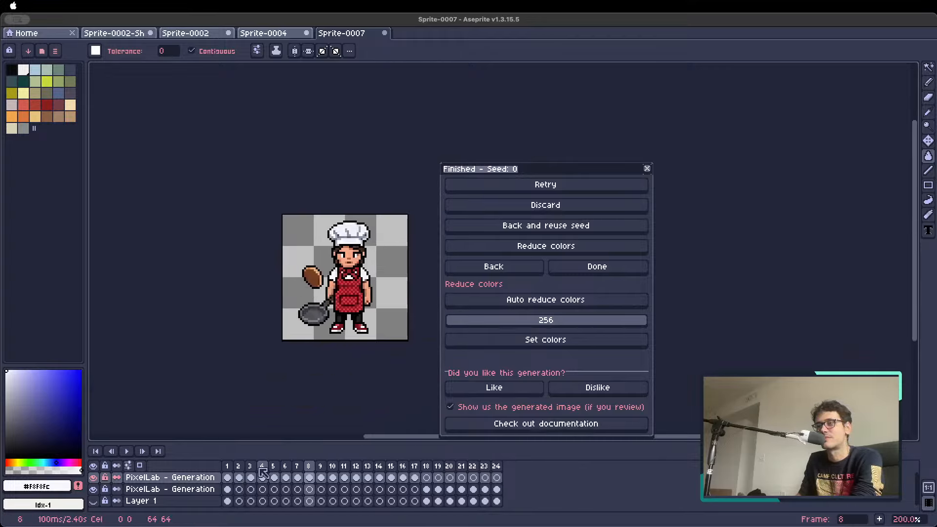
{"action": "key", "text": "Return"}
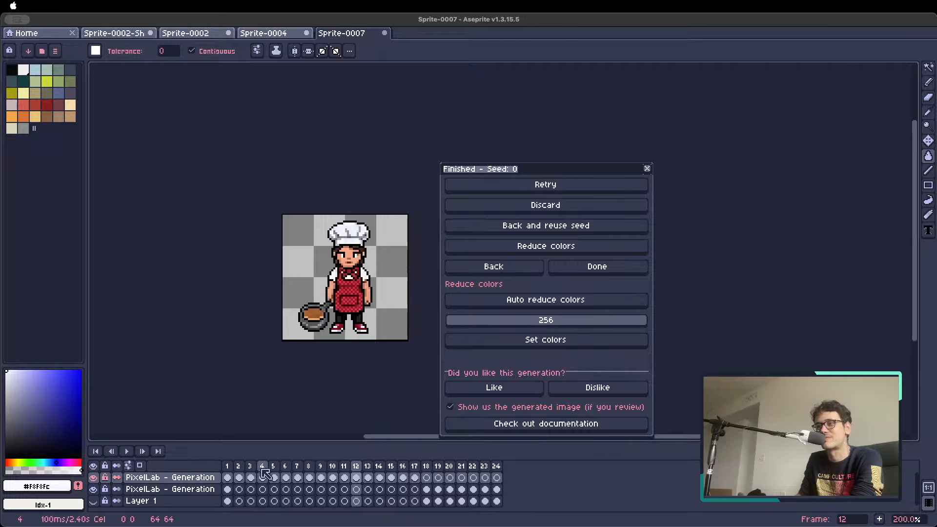
Create a tag over frames 2 to 12 with the animation direction set to Ping-pong.
{"action": "left_click_drag", "start_coordinate": [367, 470], "coordinate": [239, 470]}
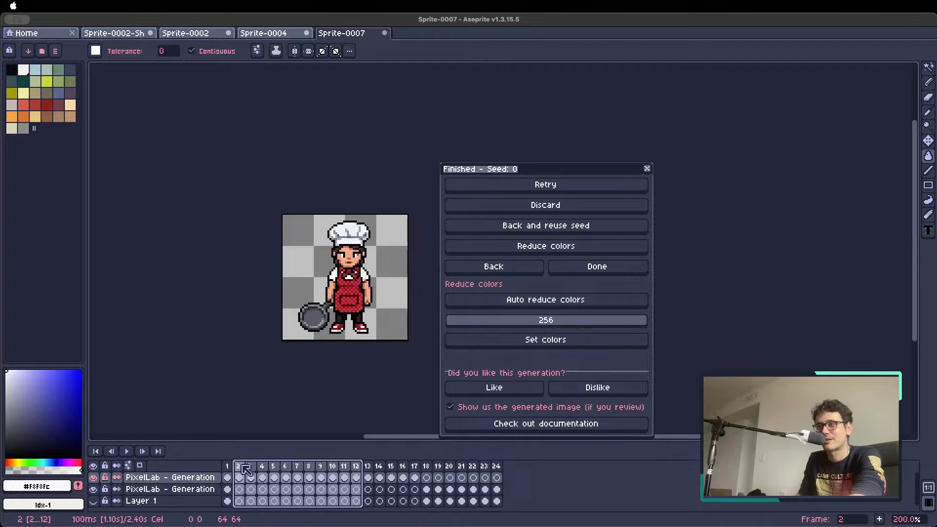
{"action": "right_click", "coordinate": [248, 469]}
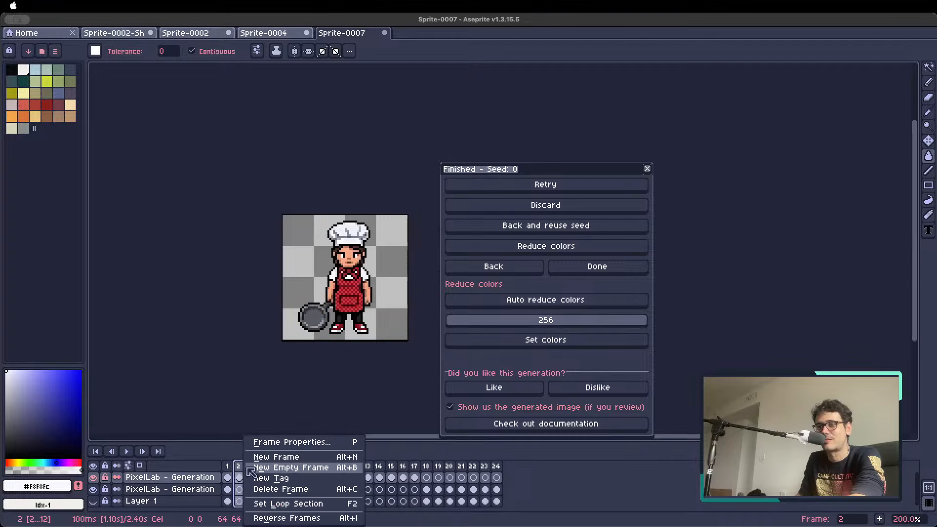
{"action": "left_click", "coordinate": [296, 479]}
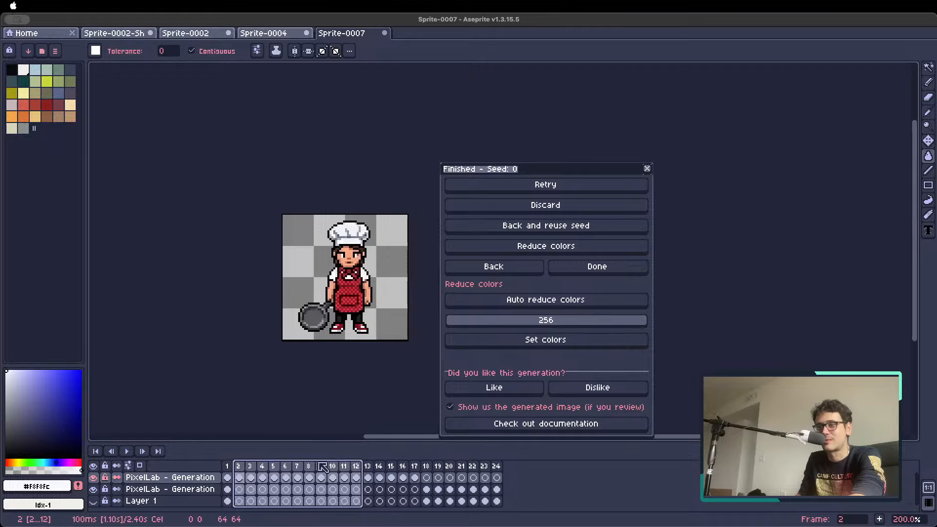
{"action": "left_click", "coordinate": [488, 284]}
{"action": "left_click", "coordinate": [485, 320]}
{"action": "left_click", "coordinate": [496, 284]}
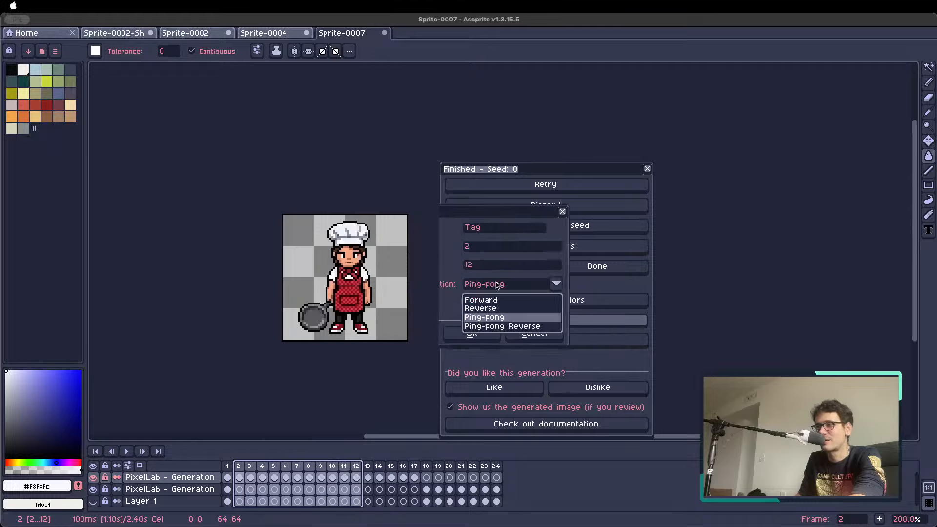
{"action": "left_click", "coordinate": [460, 332]}
{"action": "left_click", "coordinate": [455, 334]}
Play back the tagged pancake-flipping loop and inspect the frames individually from frame 6 to frame 14.
{"action": "key", "text": "Return"}
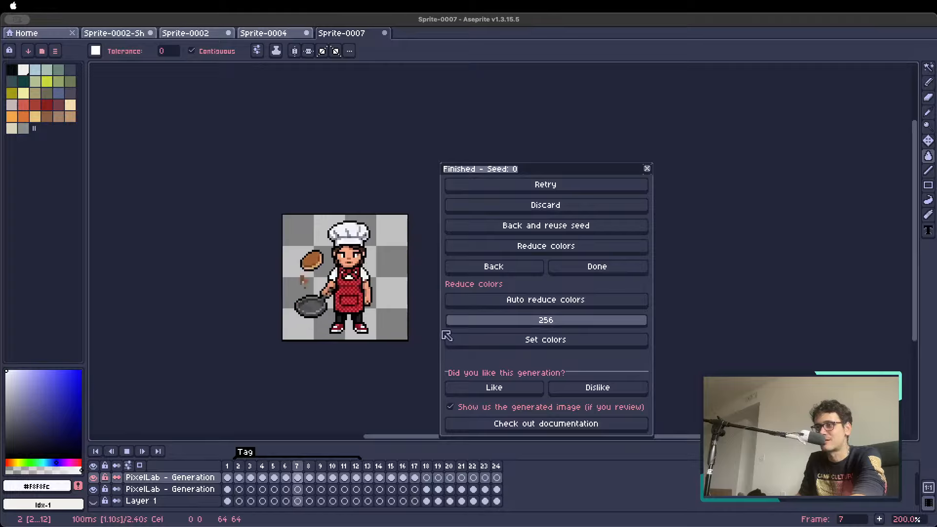
{"action": "key", "text": "Return"}
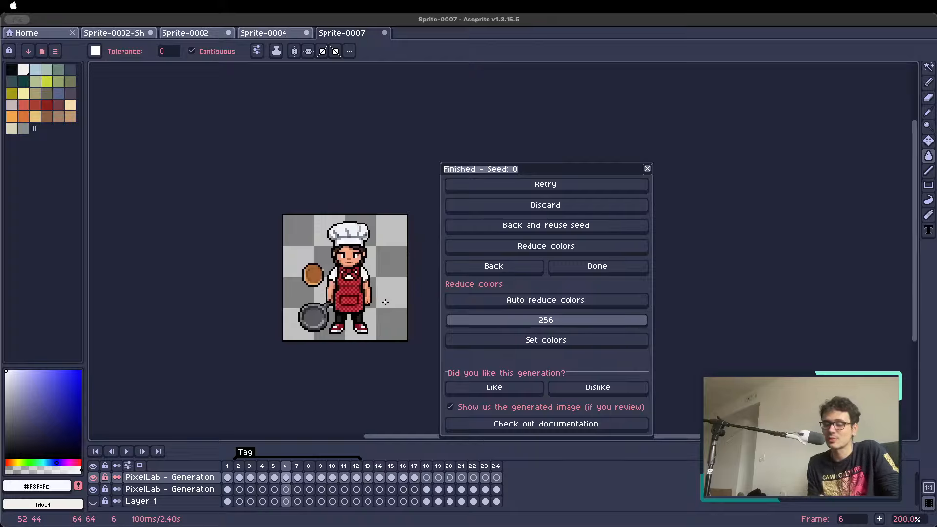
{"action": "scroll", "coordinate": [281, 277], "scroll_direction": "up", "scroll_amount": 3}
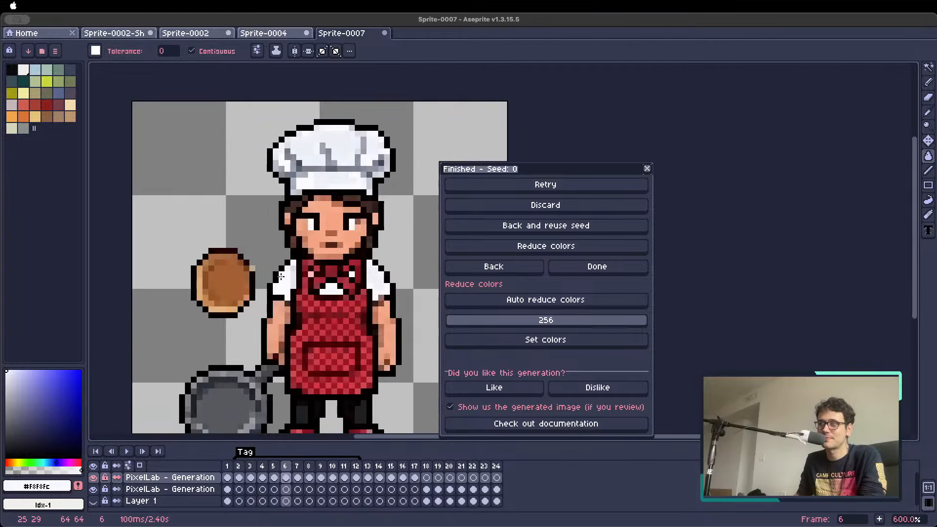
{"action": "scroll", "coordinate": [255, 282], "scroll_direction": "down", "scroll_amount": 2}
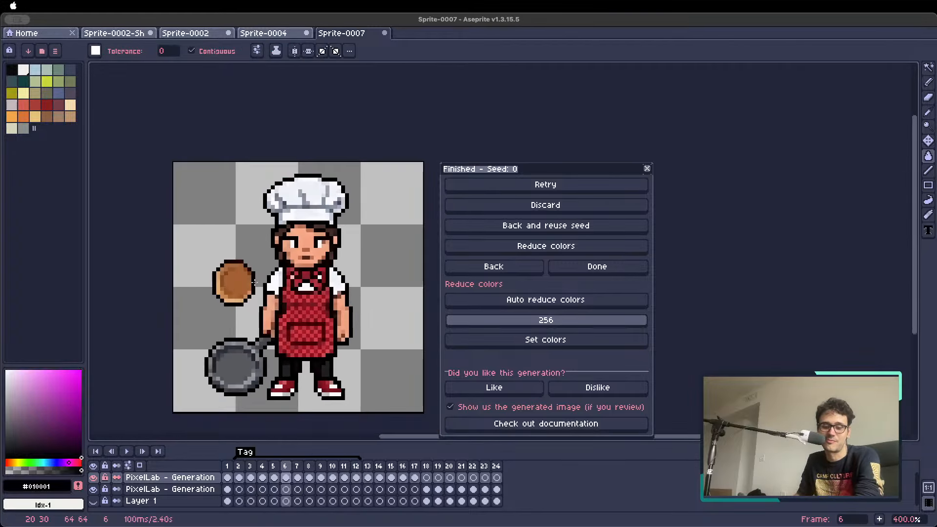
{"action": "key", "text": "Right"}
{"action": "key", "text": "Right"}
{"action": "key", "text": "Right"}
{"action": "key", "text": "Right"}
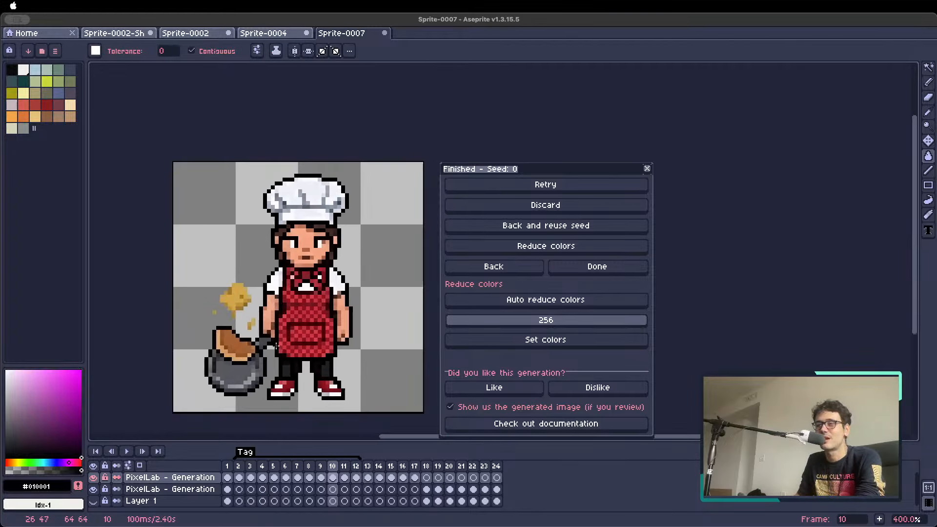
{"action": "scroll", "coordinate": [251, 327], "scroll_direction": "down", "scroll_amount": 1}
{"action": "key", "text": "Right"}
{"action": "key", "text": "Right"}
{"action": "key", "text": "Right"}
{"action": "key", "text": "Right"}
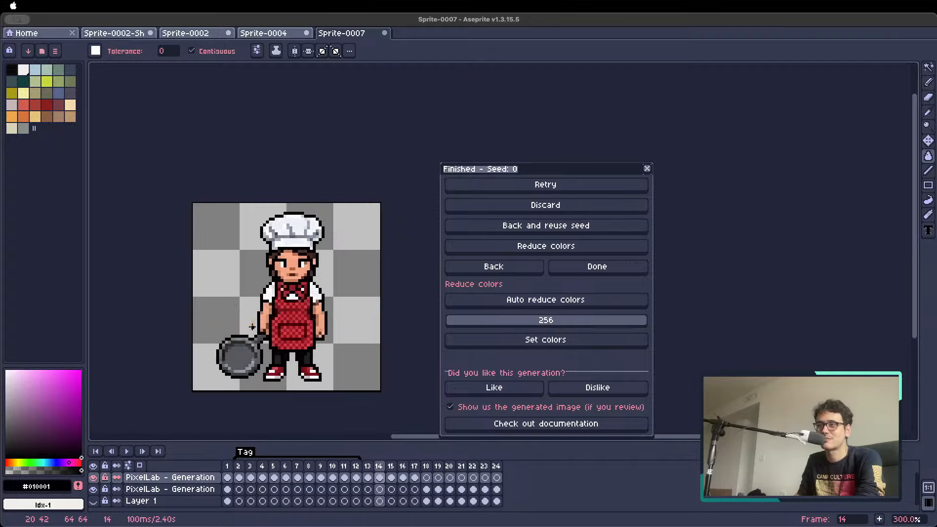
{"action": "key", "text": "Return"}
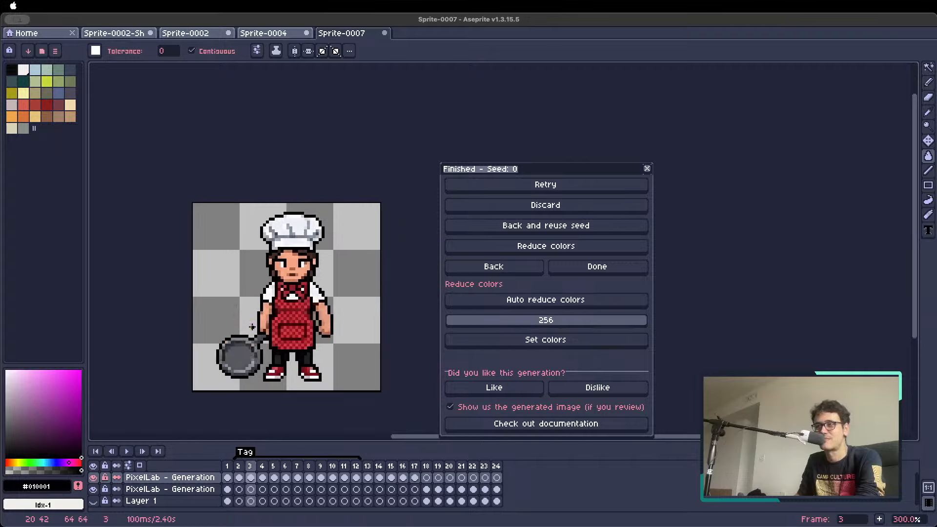
Stop the pancake-flipping playback and compare the open sprites Sprite-0002-Sheet and Sprite-0002.
{"action": "scroll", "coordinate": [252, 327], "scroll_direction": "down", "scroll_amount": 1}
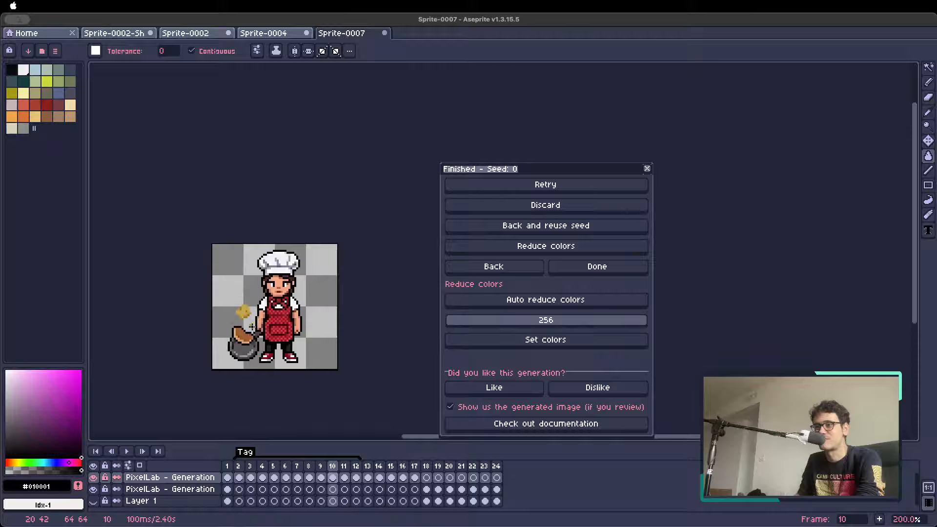
{"action": "key", "text": "Return"}
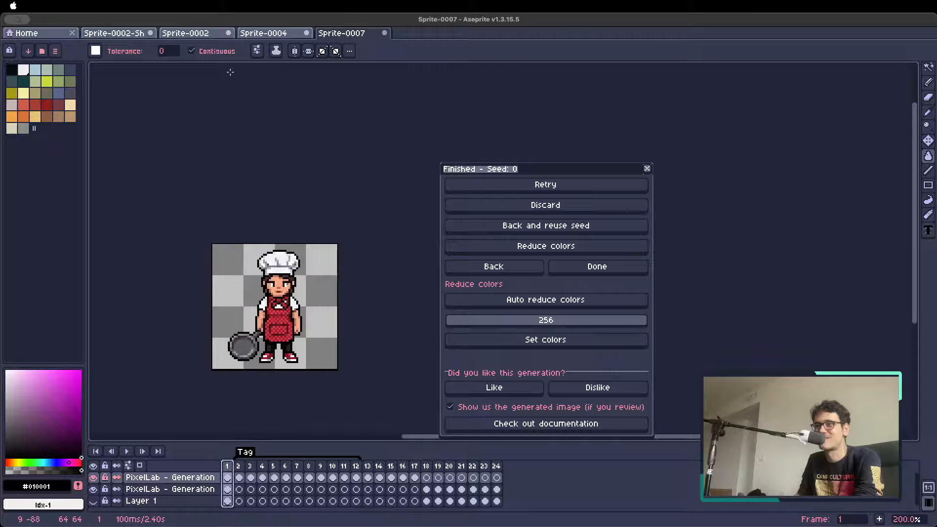
{"action": "left_click", "coordinate": [117, 33]}
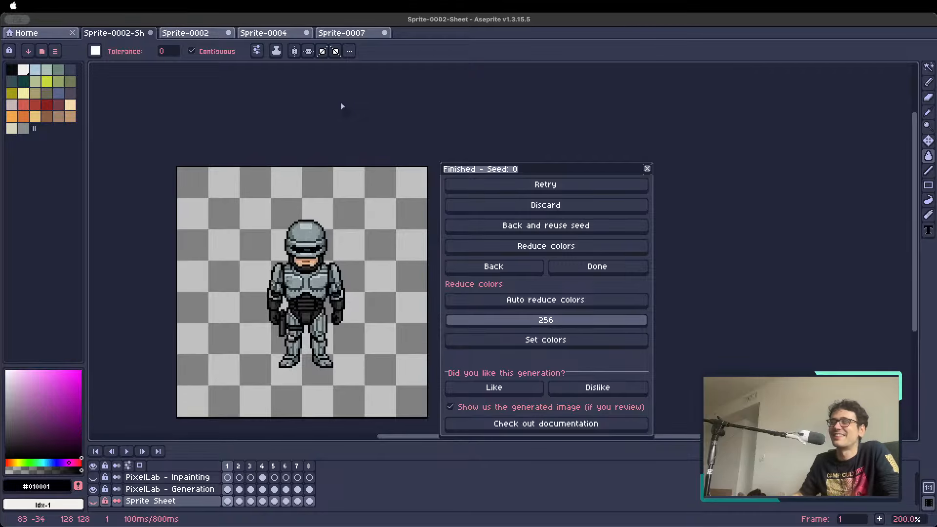
{"action": "left_click", "coordinate": [183, 33]}
{"action": "left_click", "coordinate": [112, 35]}
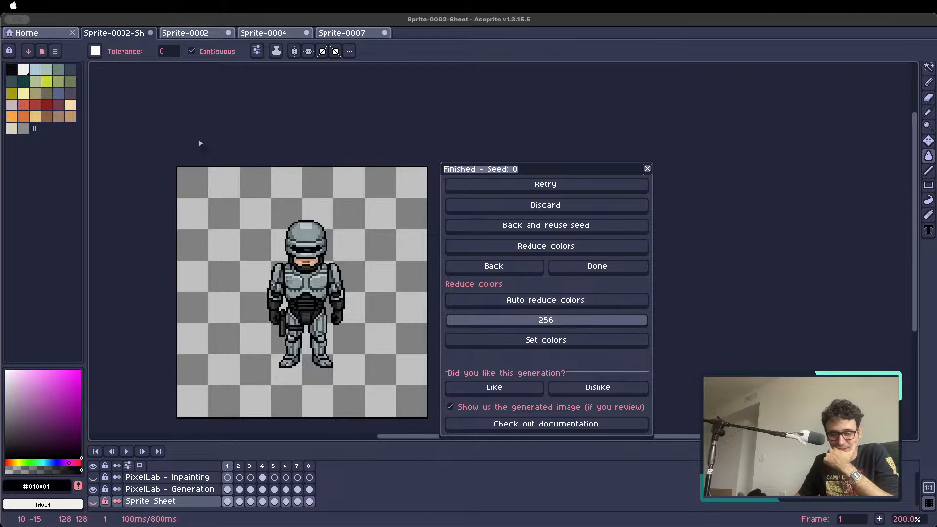
{"action": "left_click", "coordinate": [186, 34]}
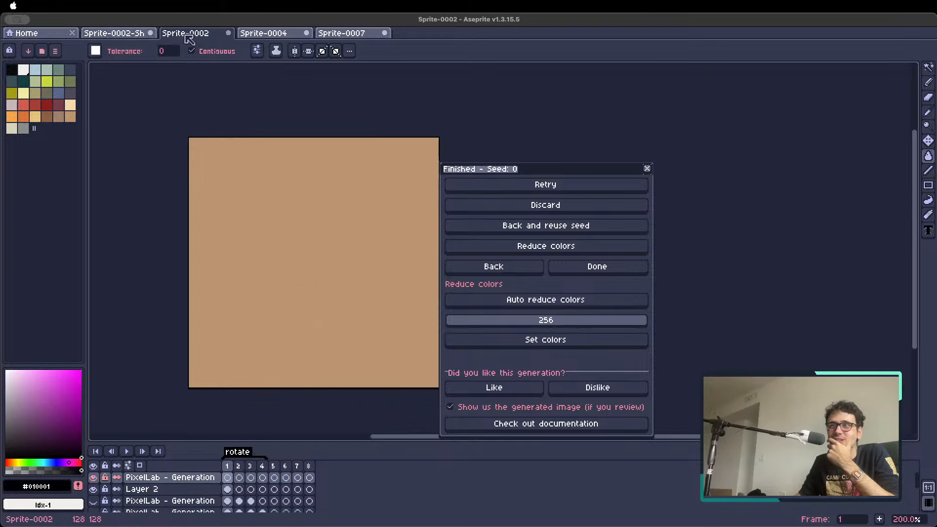
{"action": "left_click", "coordinate": [105, 34]}
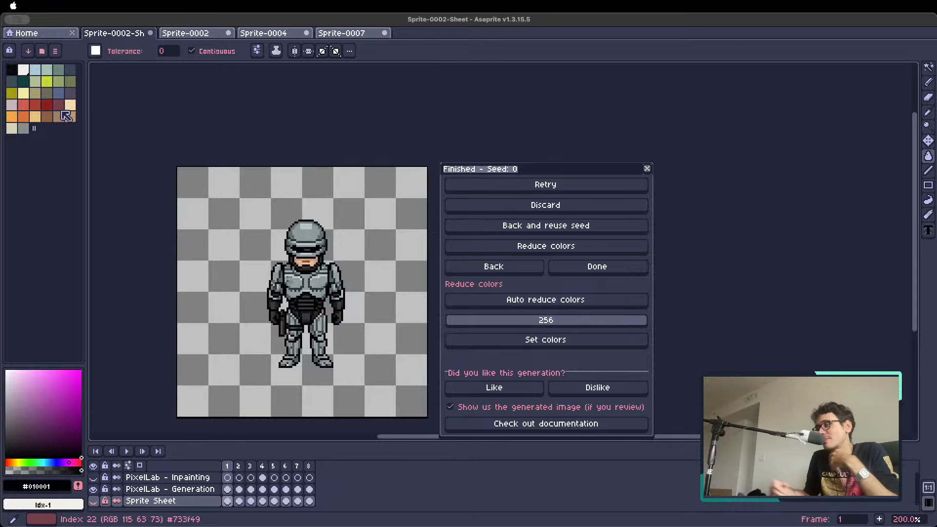
Leave the finished generation, cancel the Animate with text (New) settings and bring up Sprite-0002-Sheet.
{"action": "left_click", "coordinate": [523, 265]}
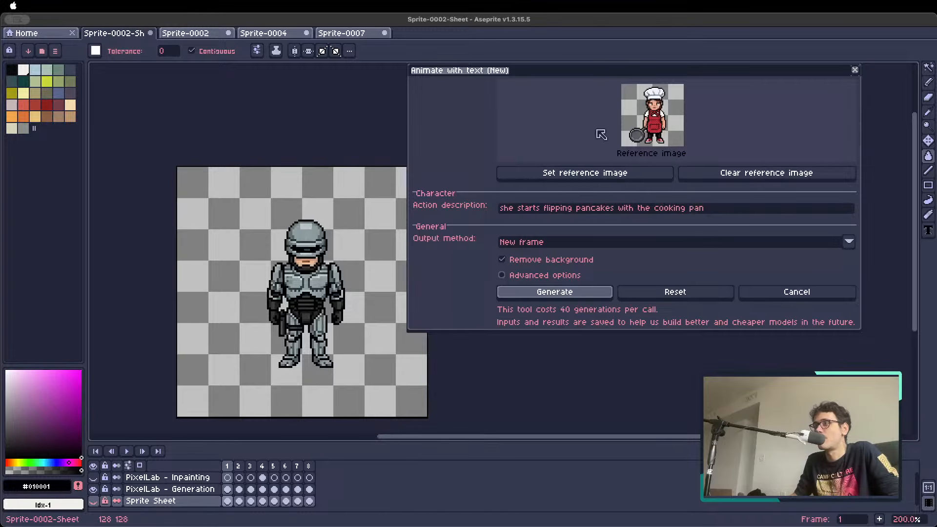
{"action": "left_click", "coordinate": [776, 293]}
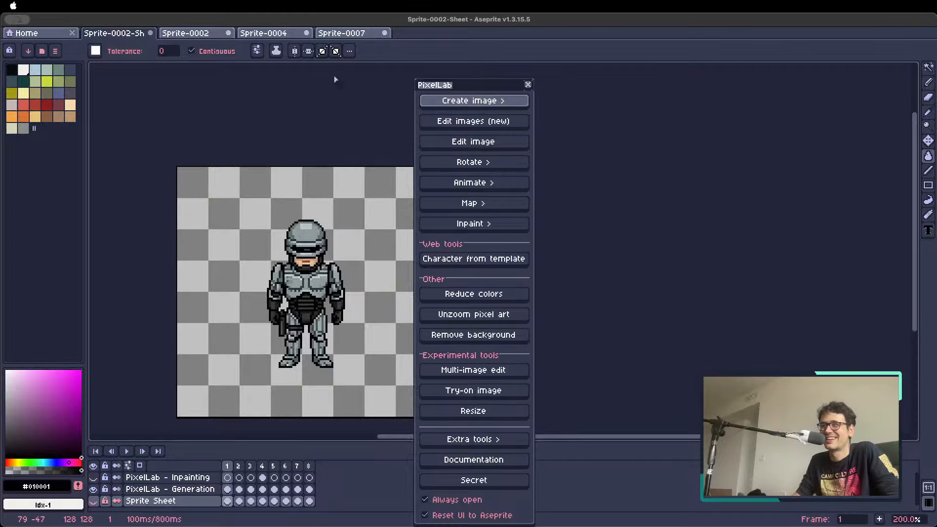
{"action": "left_click", "coordinate": [172, 33]}
{"action": "left_click", "coordinate": [108, 34]}
{"action": "left_click", "coordinate": [67, 38]}
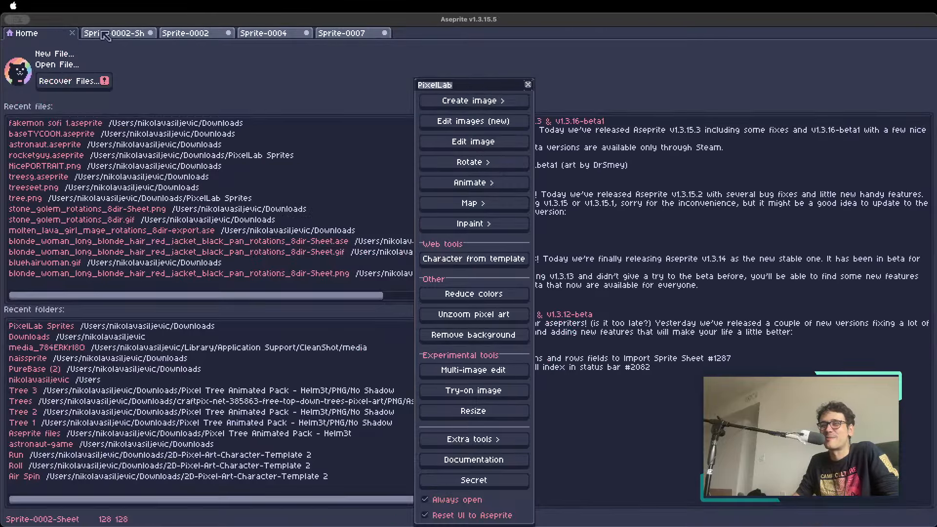
{"action": "left_click", "coordinate": [108, 34]}
{"action": "scroll", "coordinate": [325, 261], "scroll_direction": "up", "scroll_amount": 2}
{"action": "scroll", "coordinate": [326, 261], "scroll_direction": "down", "scroll_amount": 2}
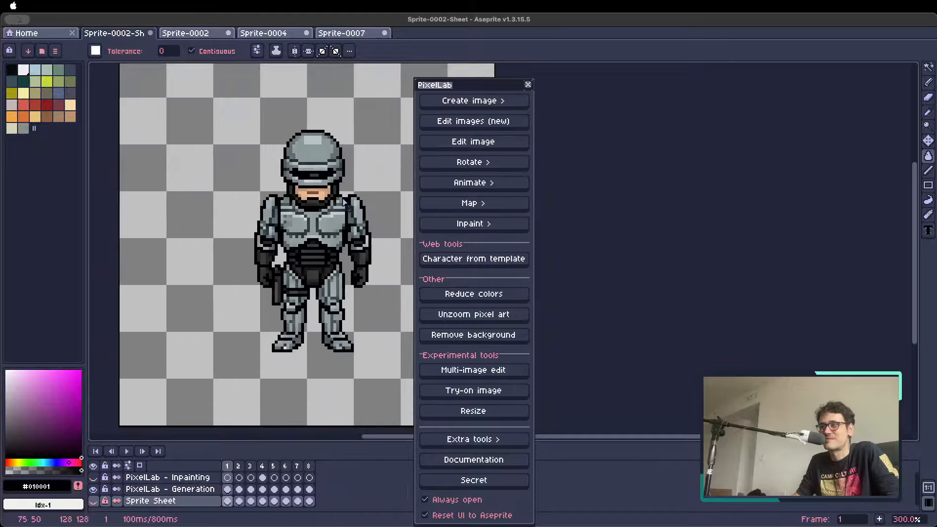
{"action": "scroll", "coordinate": [322, 200], "scroll_direction": "up", "scroll_amount": 1}
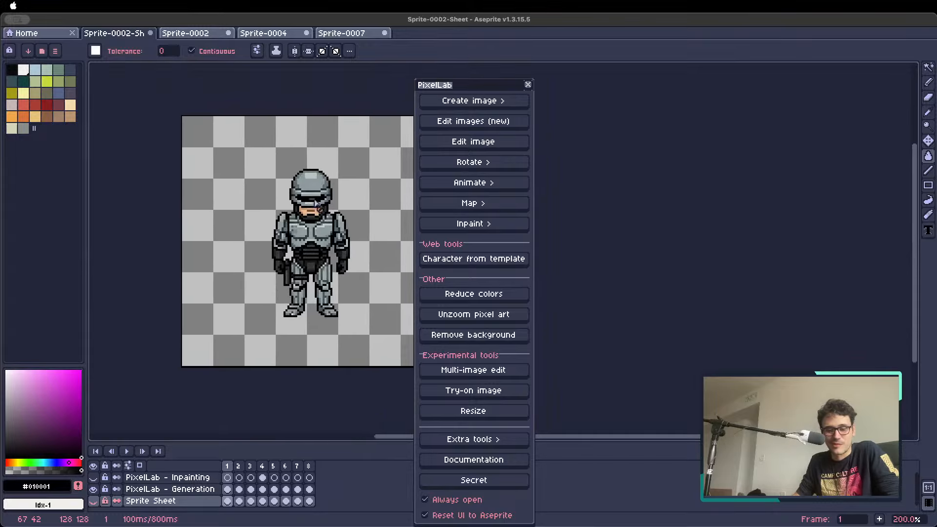
{"action": "scroll", "coordinate": [322, 200], "scroll_direction": "down", "scroll_amount": 1}
{"action": "scroll", "coordinate": [320, 205], "scroll_direction": "up", "scroll_amount": 1}
{"action": "scroll", "coordinate": [319, 209], "scroll_direction": "down", "scroll_amount": 1}
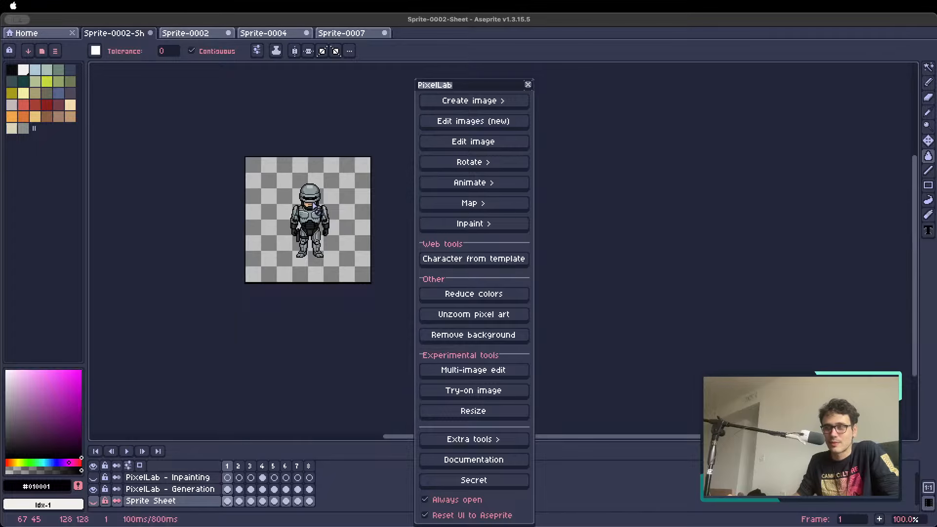
{"action": "scroll", "coordinate": [322, 203], "scroll_direction": "up", "scroll_amount": 1}
{"action": "left_click_drag", "start_coordinate": [307, 186], "coordinate": [296, 220]}
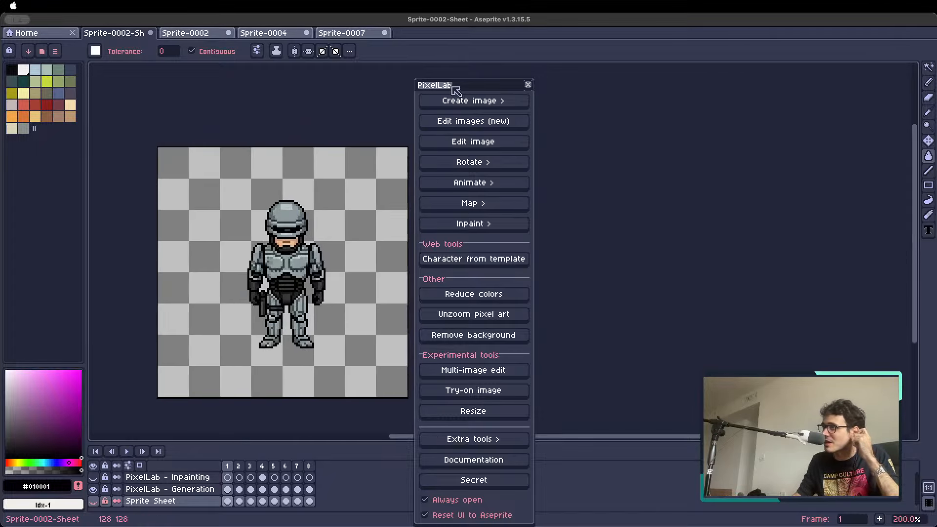
Move the PixelLab tool window clear of the armoured character's canvas and hide the timeline.
{"action": "left_click_drag", "start_coordinate": [454, 86], "coordinate": [802, 70]}
{"action": "left_click_drag", "start_coordinate": [404, 164], "coordinate": [516, 144]}
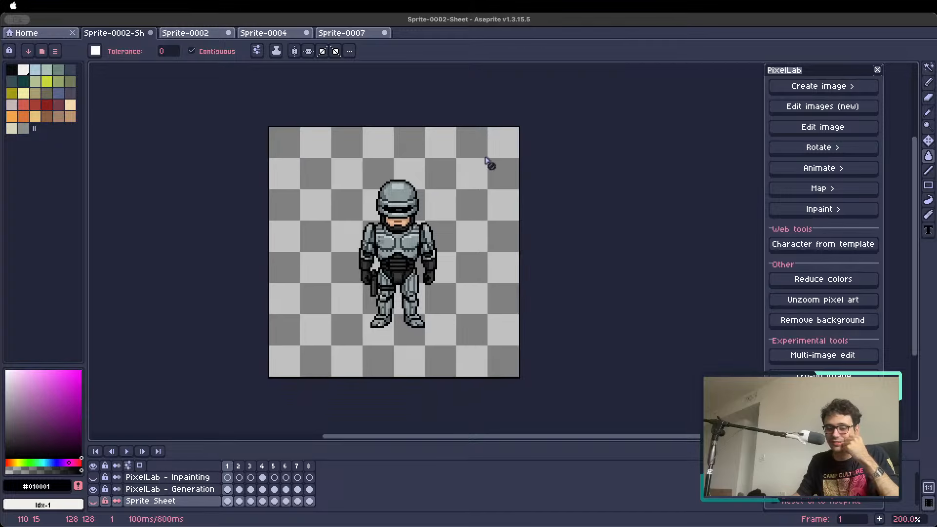
{"action": "scroll", "coordinate": [486, 160], "scroll_direction": "up", "scroll_amount": 1}
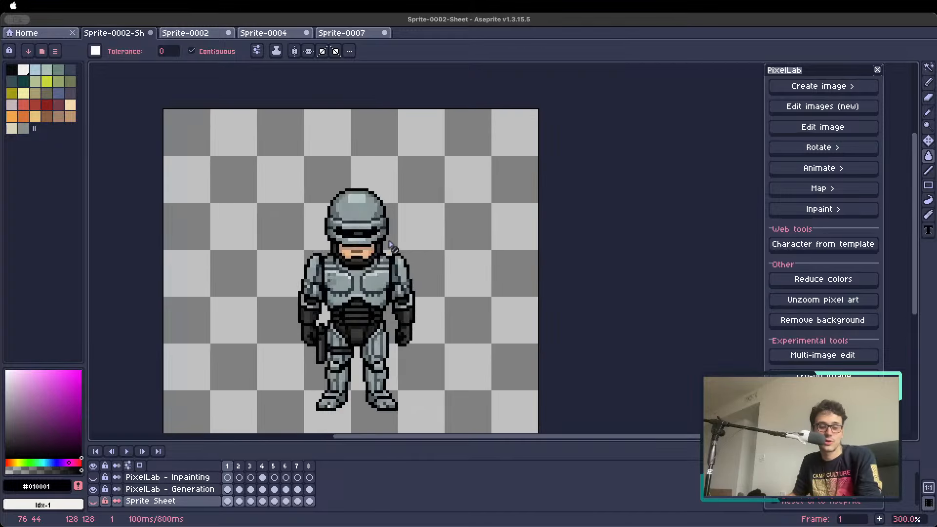
{"action": "key", "text": "Tab"}
{"action": "left_click_drag", "start_coordinate": [396, 267], "coordinate": [442, 242]}
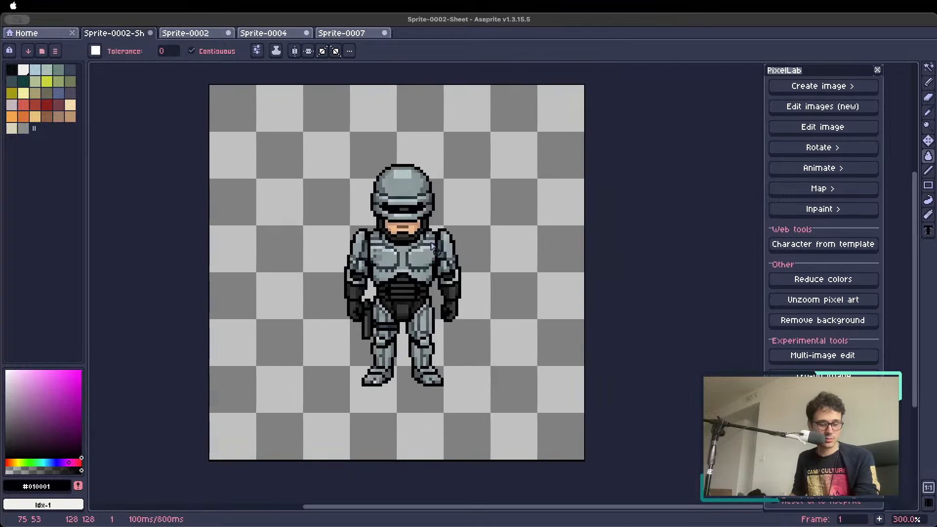
{"action": "key", "text": "Tab"}
{"action": "key", "text": "Tab"}
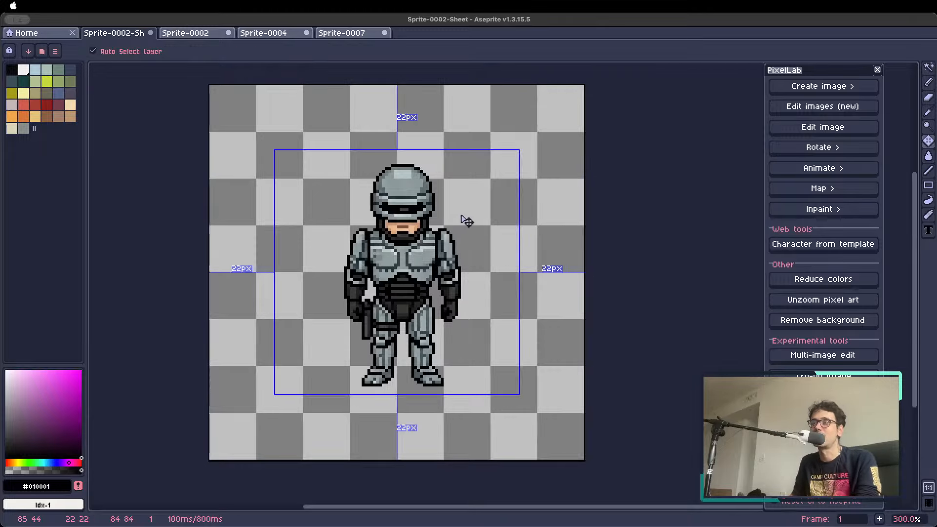
Close Sprite-0002 without saving its changes.
{"action": "key", "text": "super+Tab"}
{"action": "left_click", "coordinate": [188, 33]}
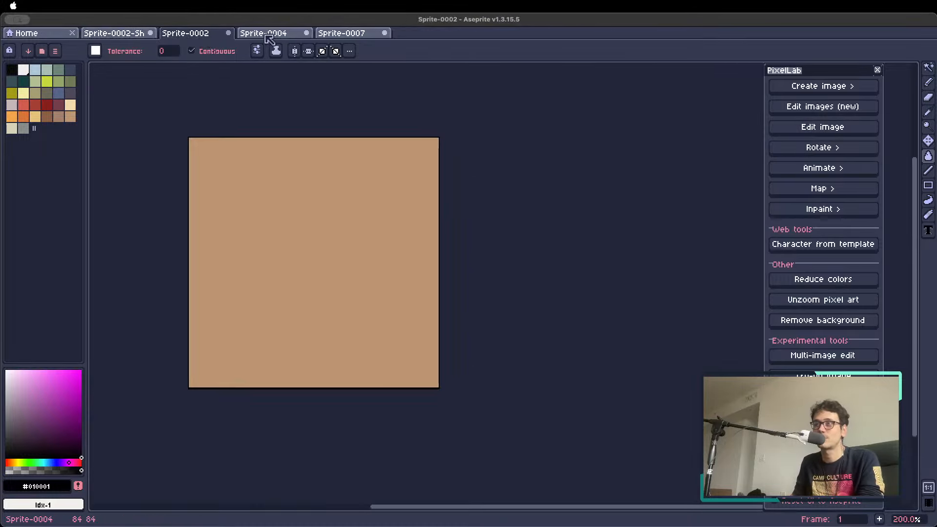
{"action": "left_click", "coordinate": [228, 33]}
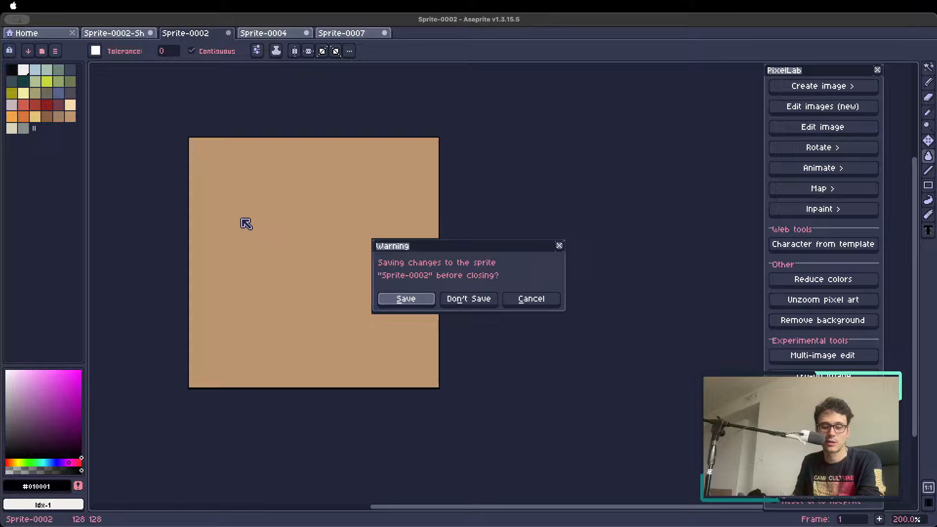
{"action": "left_click", "coordinate": [472, 301]}
Look over the cook in Sprite-0007 and examine the red-roofed house in Sprite-0004 up close.
{"action": "left_click", "coordinate": [266, 33]}
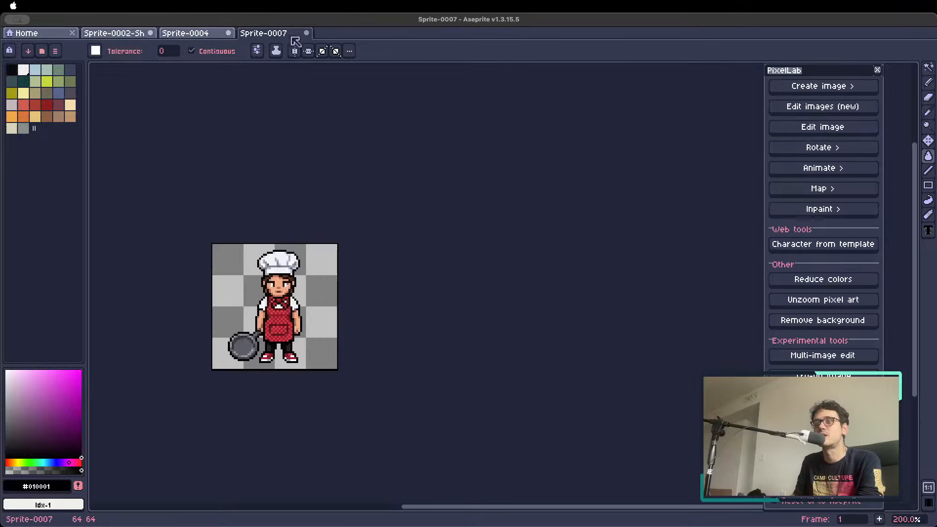
{"action": "left_click", "coordinate": [217, 33]}
{"action": "scroll", "coordinate": [347, 245], "scroll_direction": "up", "scroll_amount": 2}
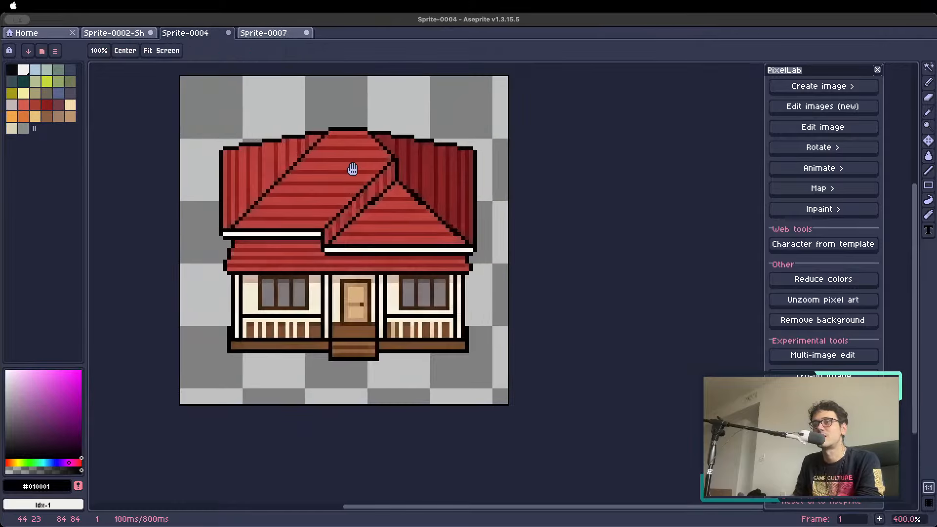
{"action": "scroll", "coordinate": [334, 220], "scroll_direction": "down", "scroll_amount": 2}
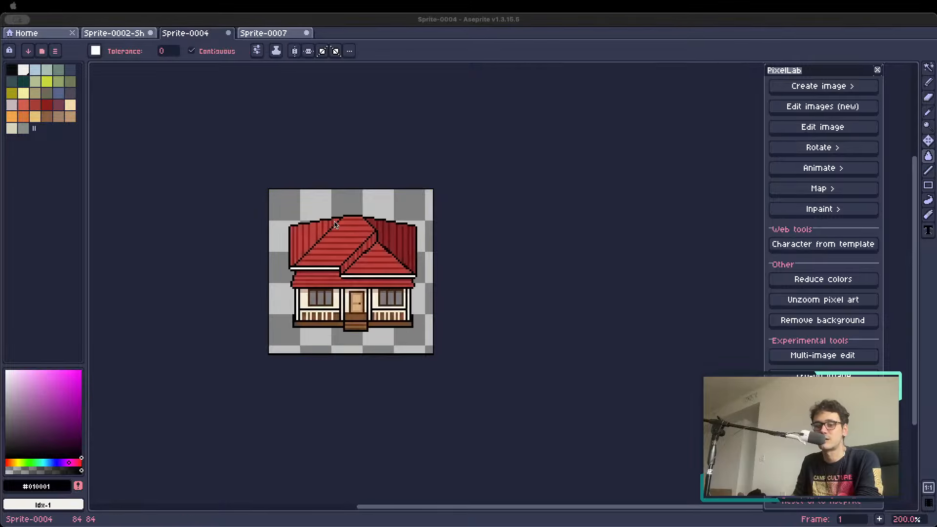
{"action": "key", "text": "v"}
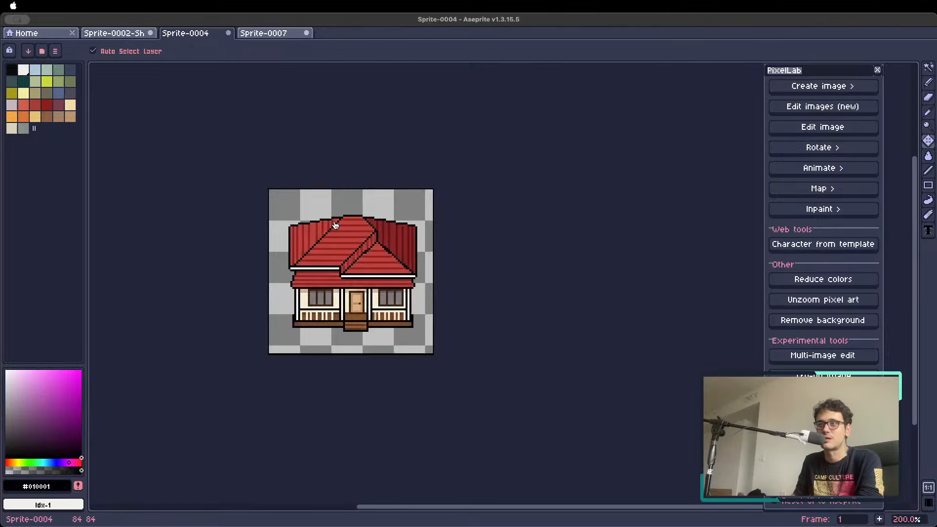
{"action": "key", "text": "g"}
{"action": "left_click", "coordinate": [137, 34]}
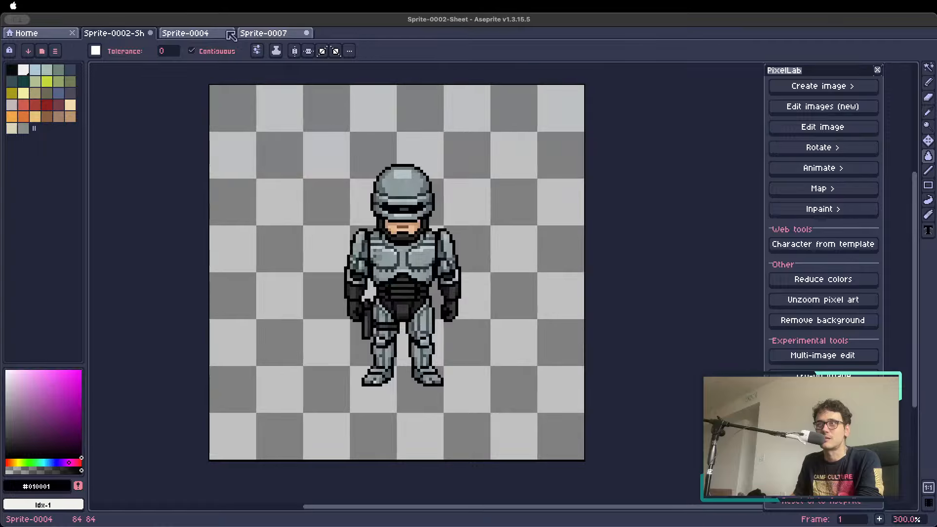
{"action": "left_click", "coordinate": [228, 32]}
{"action": "left_click", "coordinate": [526, 301]}
{"action": "key", "text": "v"}
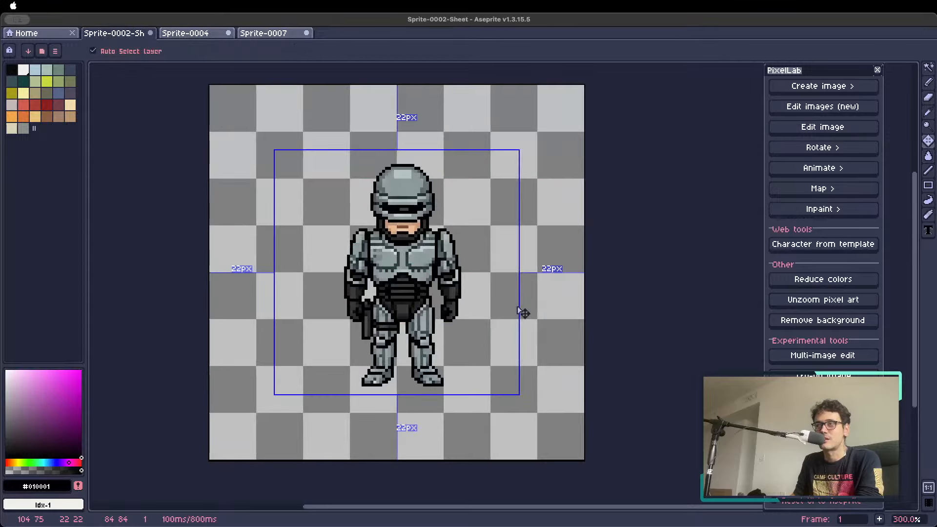
Open the file Sprite-0013.aseprite and enlarge its small creature sprite for viewing.
{"action": "key", "text": "super+Tab"}
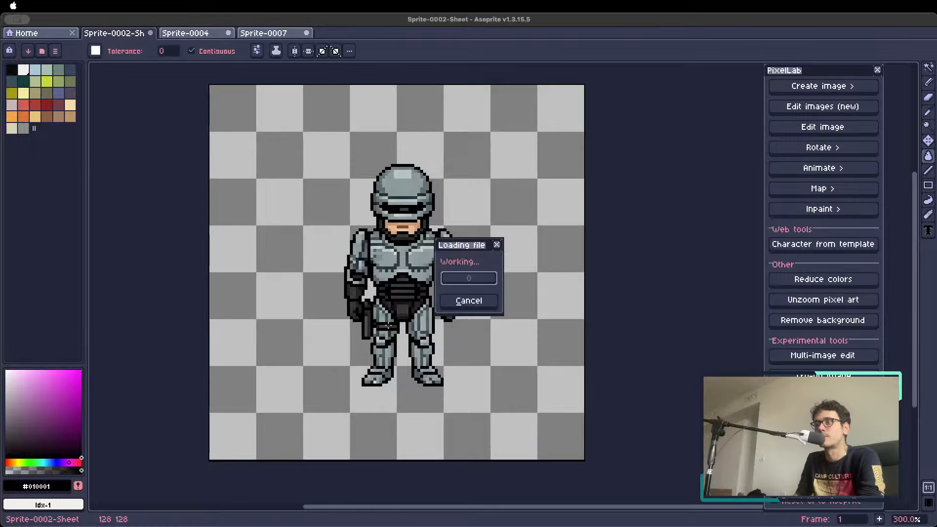
{"action": "scroll", "coordinate": [426, 229], "scroll_direction": "up", "scroll_amount": 1}
{"action": "left_click_drag", "start_coordinate": [565, 247], "coordinate": [482, 229]}
{"action": "scroll", "coordinate": [412, 222], "scroll_direction": "up", "scroll_amount": 2}
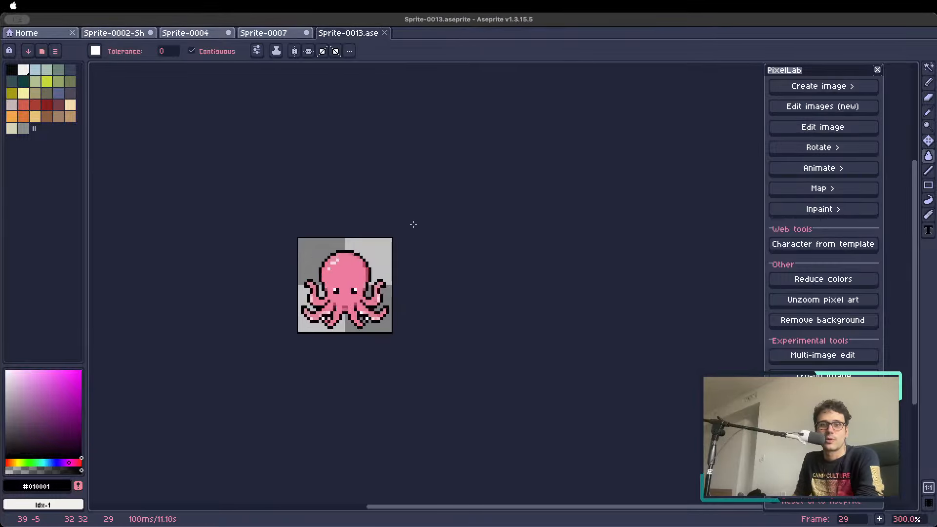
Go through the creature sprites in Sprite-0013.aseprite one by one from frame 29 to frame 40.
{"action": "key", "text": "Right"}
{"action": "key", "text": "Right"}
{"action": "key", "text": "Right"}
{"action": "scroll", "coordinate": [360, 232], "scroll_direction": "up", "scroll_amount": 1}
{"action": "key", "text": "Right"}
{"action": "key", "text": "Right"}
{"action": "key", "text": "Right"}
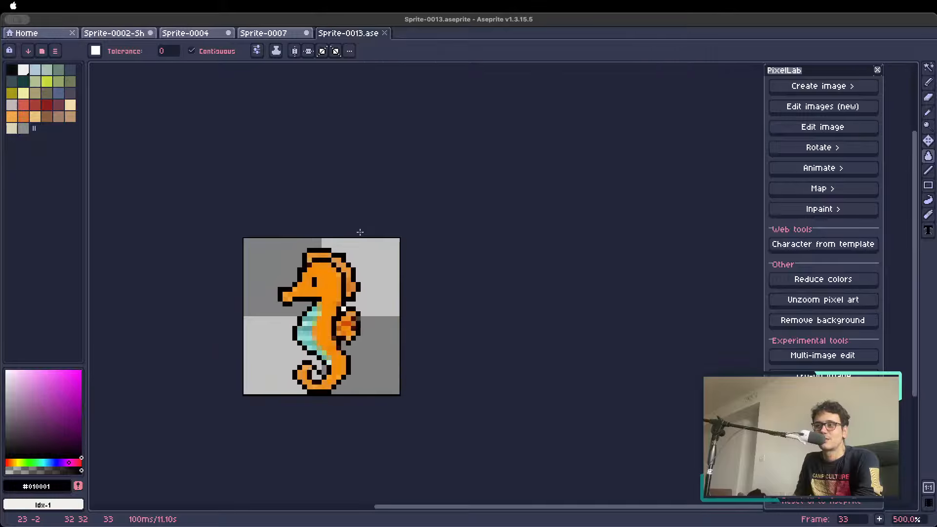
{"action": "scroll", "coordinate": [346, 234], "scroll_direction": "down", "scroll_amount": 2}
{"action": "key", "text": "Right"}
{"action": "key", "text": "Right"}
{"action": "key", "text": "Right"}
{"action": "key", "text": "Right"}
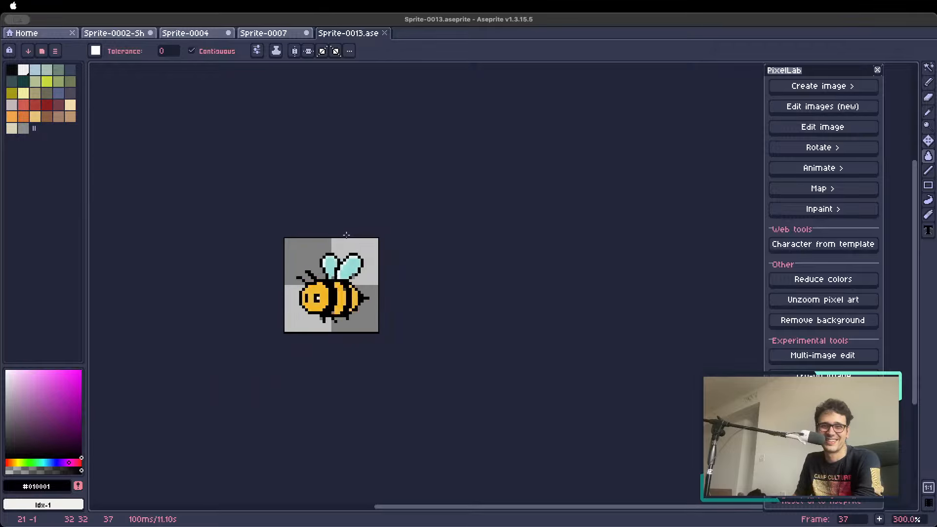
{"action": "scroll", "coordinate": [352, 233], "scroll_direction": "down", "scroll_amount": 1}
{"action": "key", "text": "Right"}
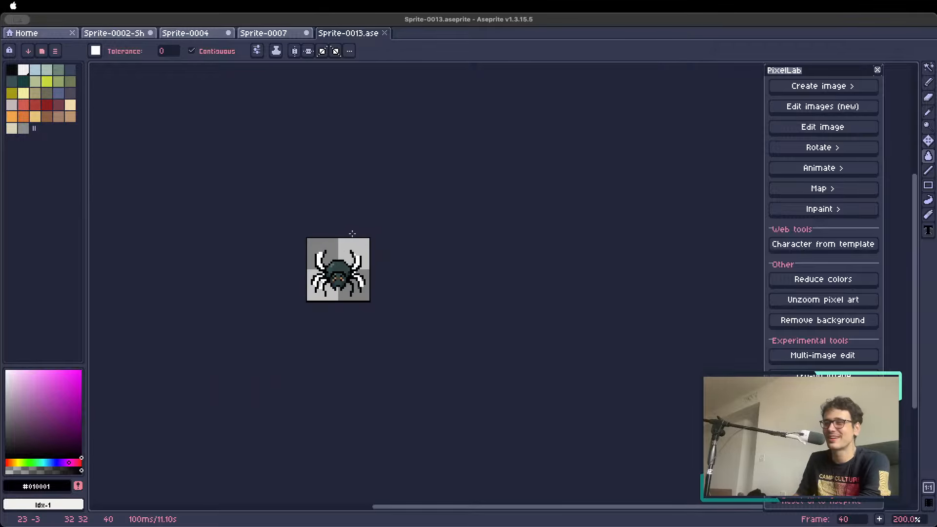
Go through the remaining creature sprites one by one from frame 40 to the dragon in frame 49.
{"action": "scroll", "coordinate": [352, 234], "scroll_direction": "up", "scroll_amount": 1}
{"action": "key", "text": "Right"}
{"action": "key", "text": "Right"}
{"action": "key", "text": "Right"}
{"action": "key", "text": "Right"}
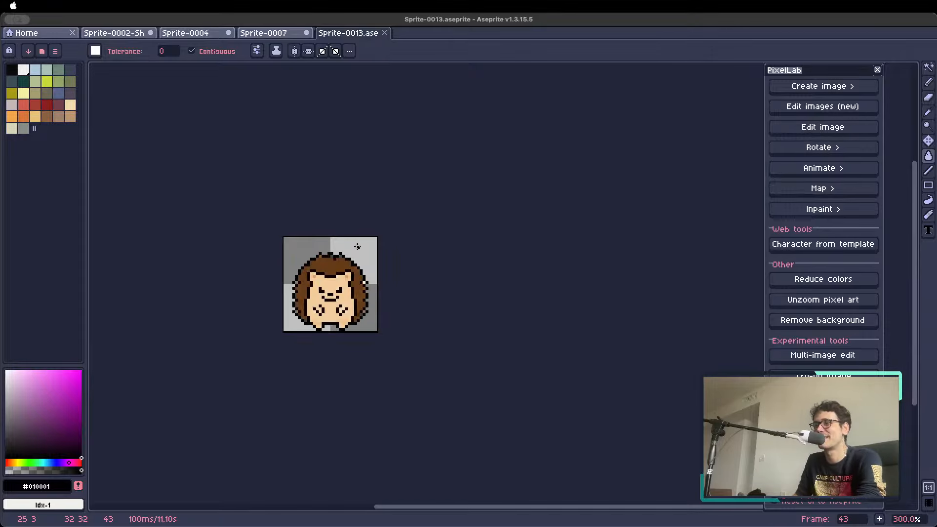
{"action": "scroll", "coordinate": [355, 277], "scroll_direction": "down", "scroll_amount": 1}
{"action": "key", "text": "Right"}
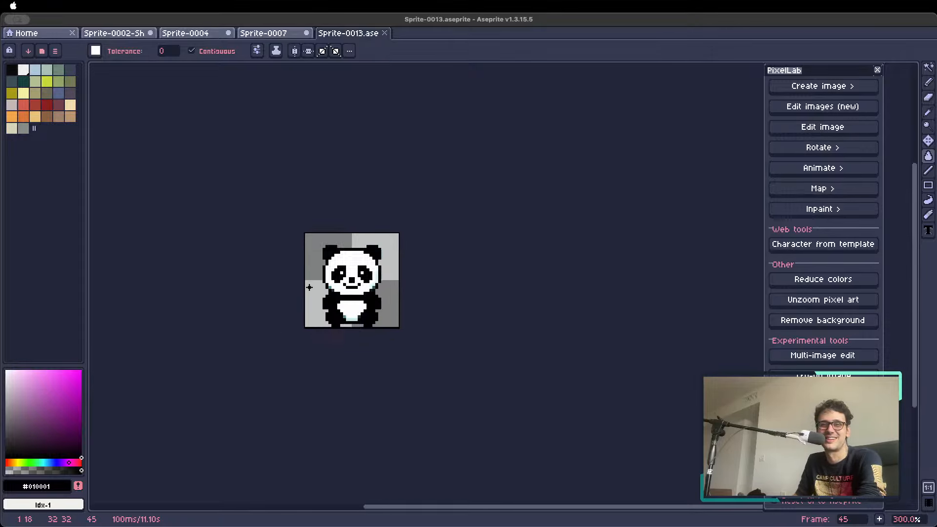
{"action": "key", "text": "Right"}
{"action": "scroll", "coordinate": [330, 234], "scroll_direction": "up", "scroll_amount": 1}
{"action": "key", "text": "Right"}
{"action": "key", "text": "Right"}
{"action": "key", "text": "Right"}
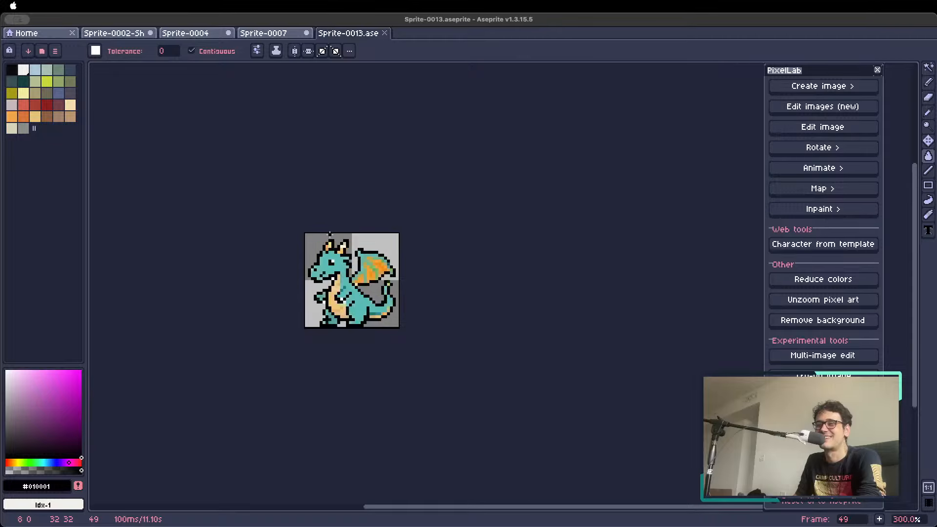
Return to the dragon in frame 49 and apply a Paint Bucket fill with #010001 just below its jaw.
{"action": "key", "text": "Right"}
{"action": "key", "text": "Left"}
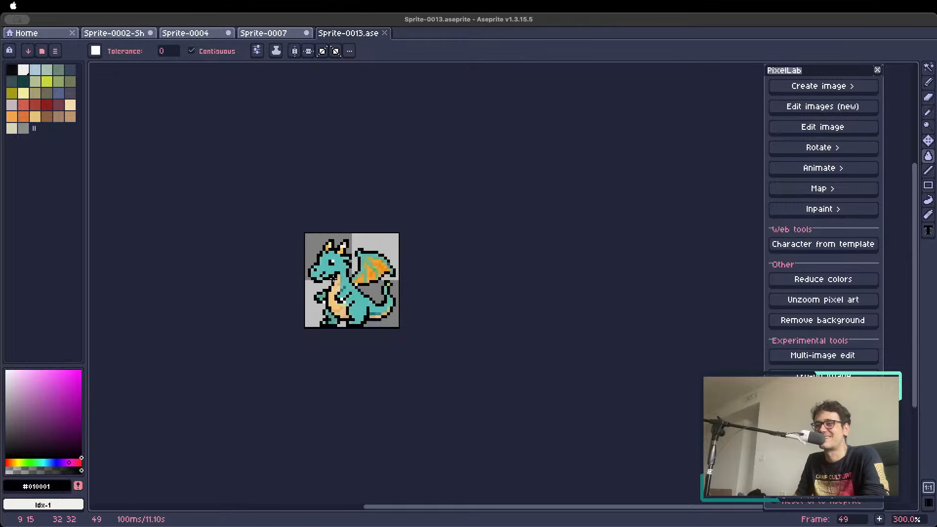
{"action": "left_click", "coordinate": [333, 278]}
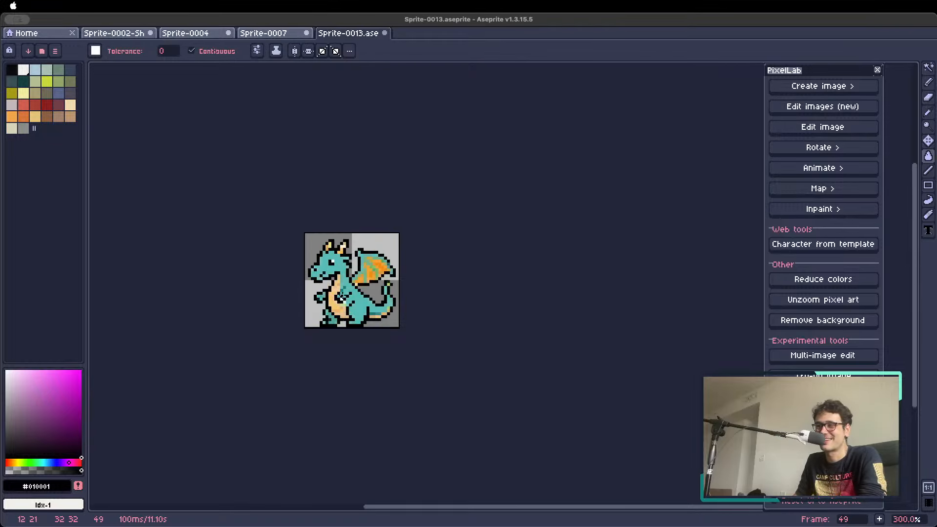
Sample the dragon's teal #57bcb6 and the olive #a4af6b by its wing, and examine the dragon in frame 49.
{"action": "left_click", "coordinate": [342, 297], "text": "alt"}
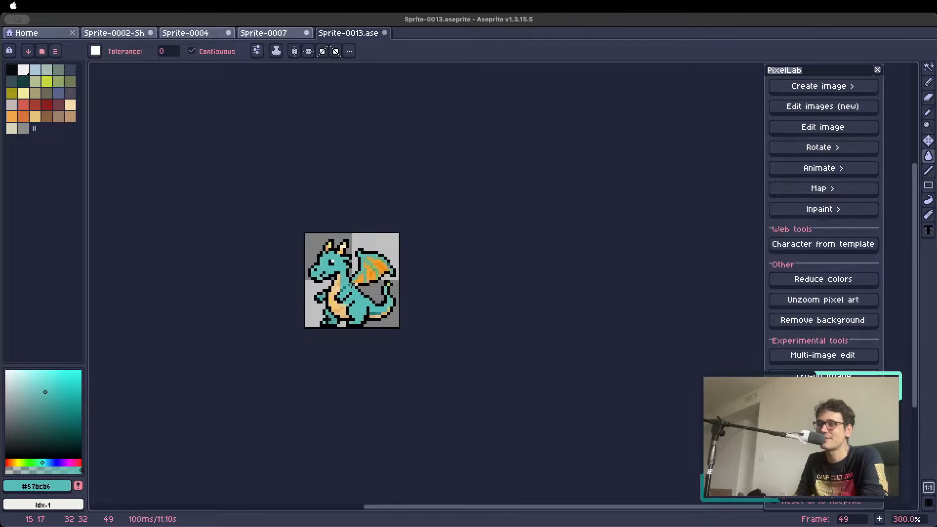
{"action": "scroll", "coordinate": [358, 288], "scroll_direction": "up", "scroll_amount": 5}
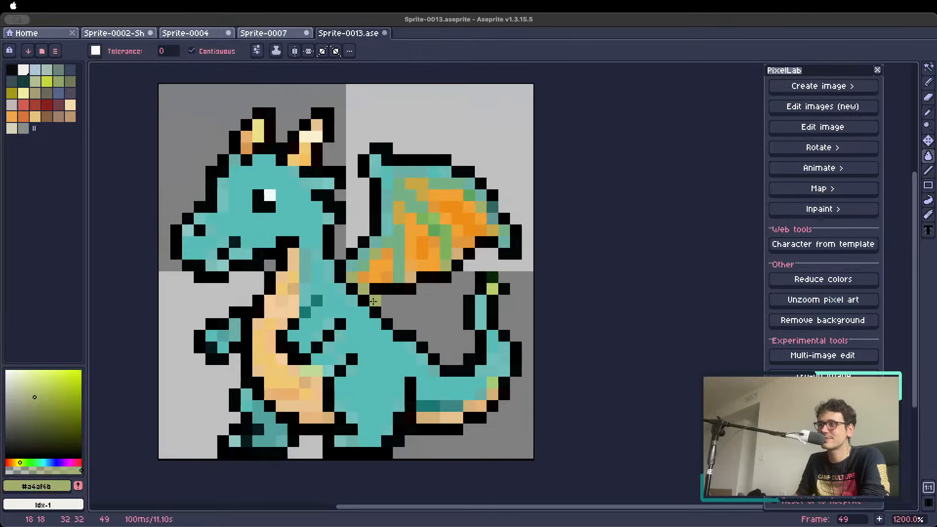
{"action": "scroll", "coordinate": [378, 297], "scroll_direction": "down", "scroll_amount": 3}
{"action": "scroll", "coordinate": [346, 263], "scroll_direction": "up", "scroll_amount": 1}
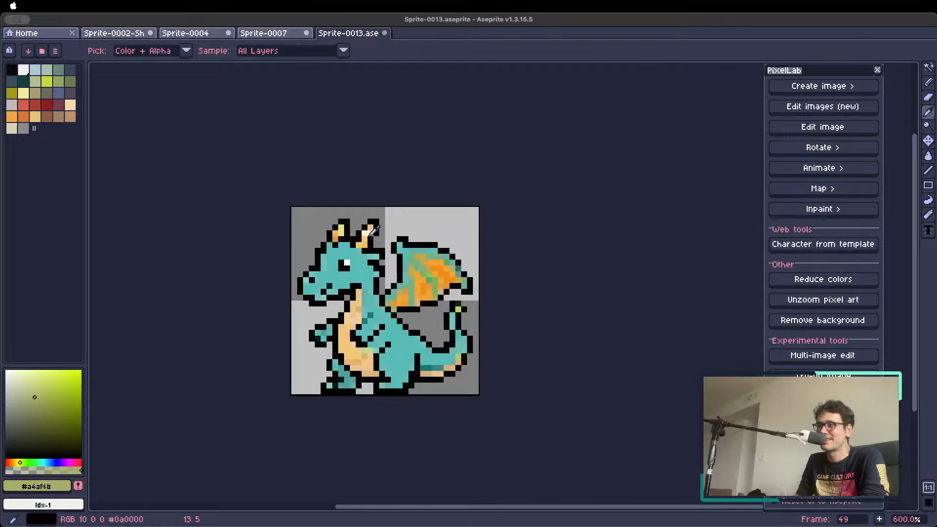
{"action": "scroll", "coordinate": [376, 326], "scroll_direction": "down", "scroll_amount": 2}
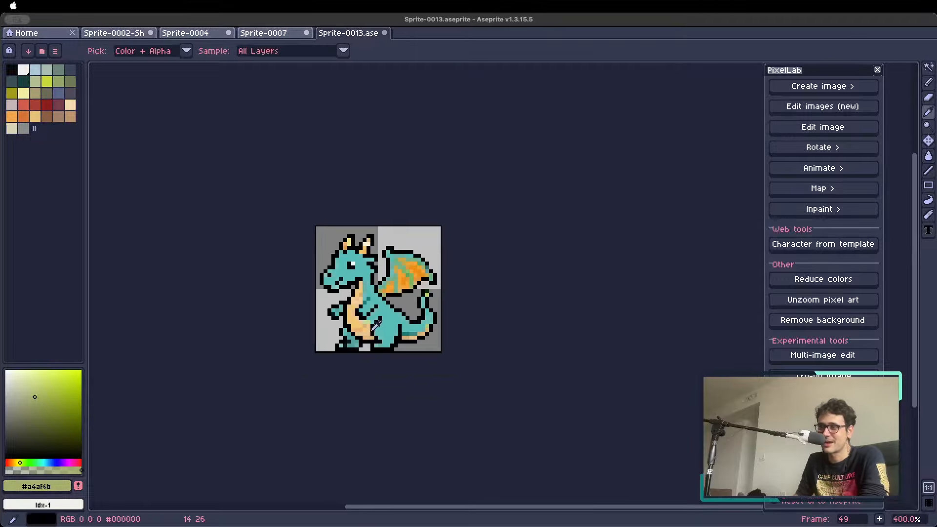
{"action": "key", "text": "g"}
{"action": "scroll", "coordinate": [361, 254], "scroll_direction": "up", "scroll_amount": 1}
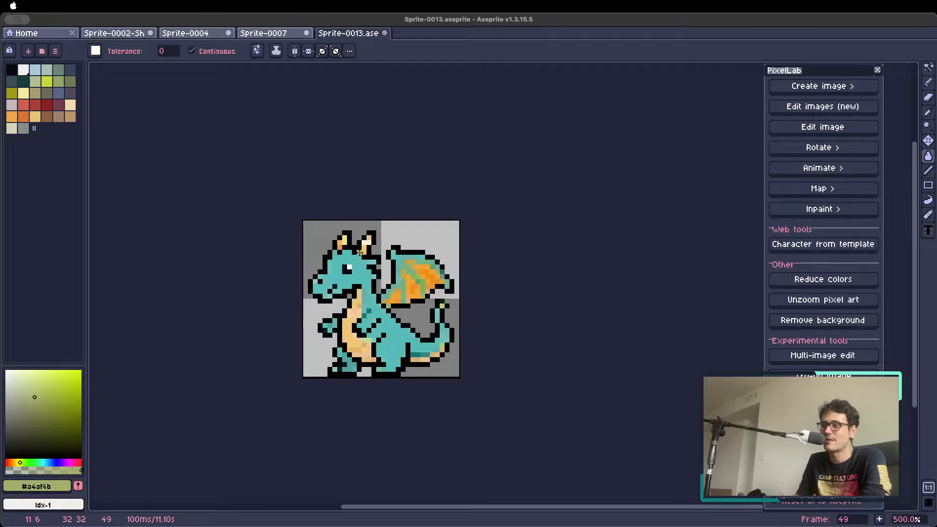
Go to the griffin in frame 50 and sample the teal #52a3a0 from its rear wing for the Pencil.
{"action": "key", "text": "Right"}
{"action": "key", "text": "Left"}
{"action": "key", "text": "Right"}
{"action": "scroll", "coordinate": [383, 257], "scroll_direction": "up", "scroll_amount": 2}
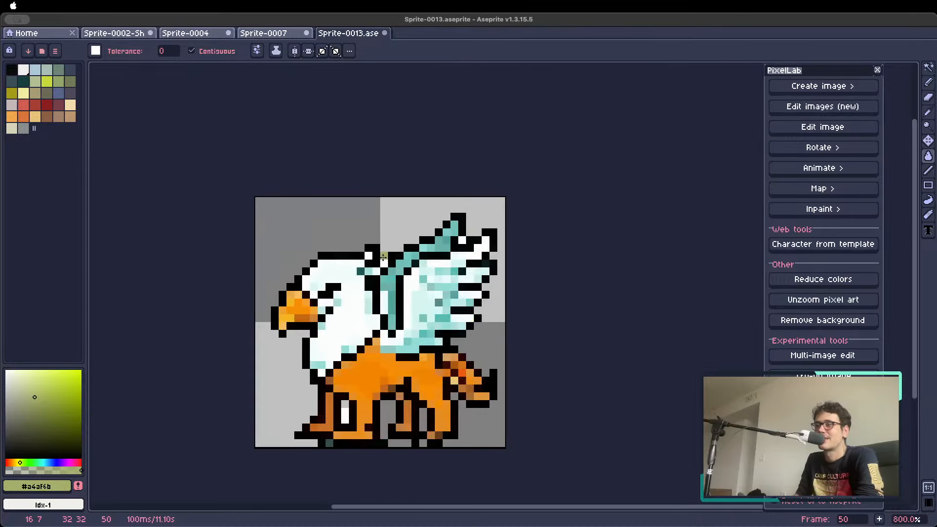
{"action": "scroll", "coordinate": [383, 258], "scroll_direction": "up", "scroll_amount": 2}
{"action": "scroll", "coordinate": [383, 305], "scroll_direction": "down", "scroll_amount": 4}
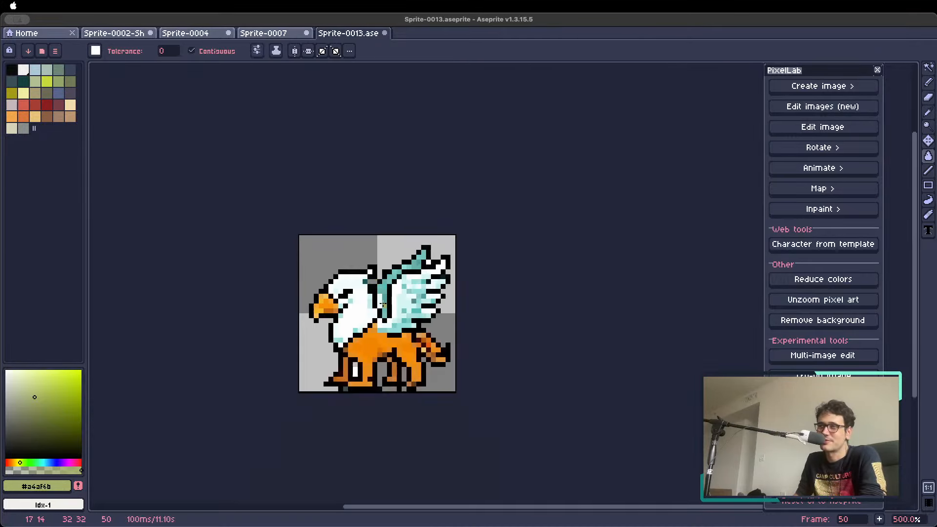
{"action": "scroll", "coordinate": [383, 306], "scroll_direction": "down", "scroll_amount": 1}
{"action": "scroll", "coordinate": [383, 305], "scroll_direction": "up", "scroll_amount": 3}
{"action": "key", "text": "i"}
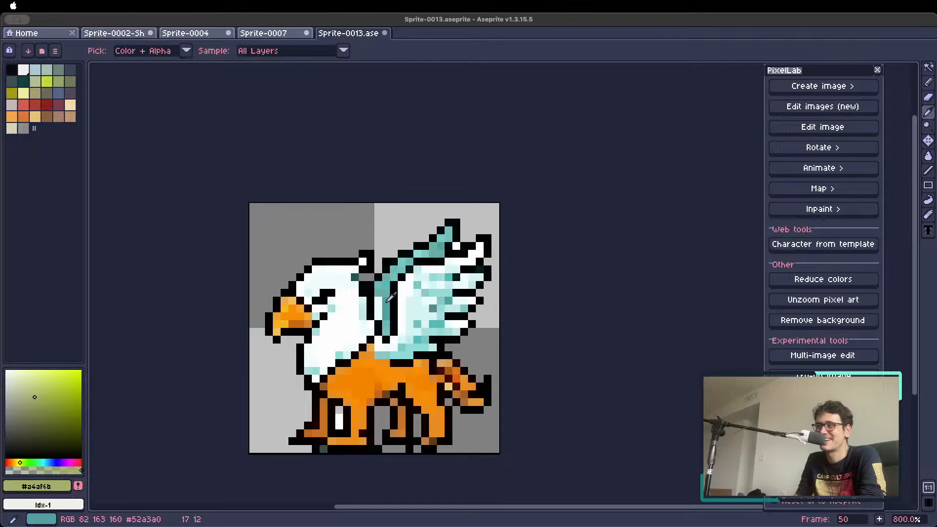
{"action": "left_click", "coordinate": [389, 297]}
{"action": "scroll", "coordinate": [383, 321], "scroll_direction": "down", "scroll_amount": 3}
{"action": "key", "text": "b"}
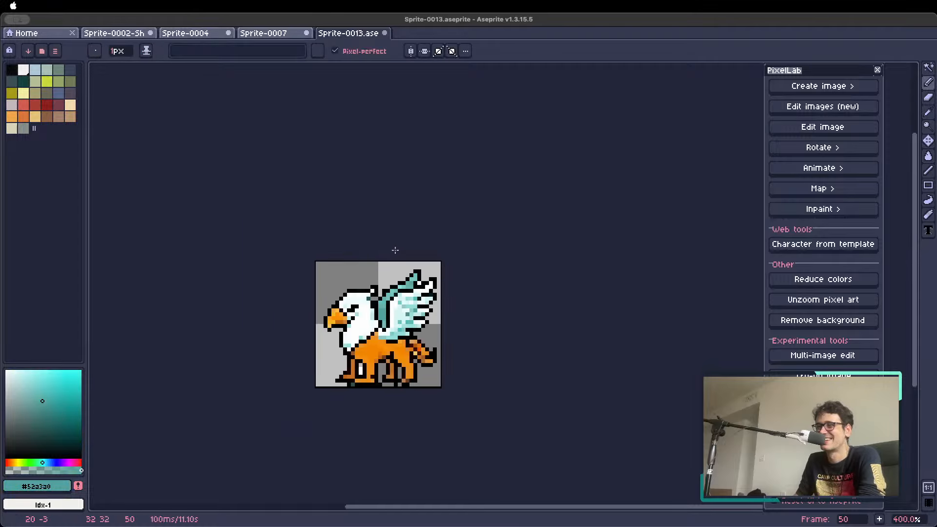
Erase the white patch between the griffin's front legs in frame 50.
{"action": "scroll", "coordinate": [378, 297], "scroll_direction": "up", "scroll_amount": 2}
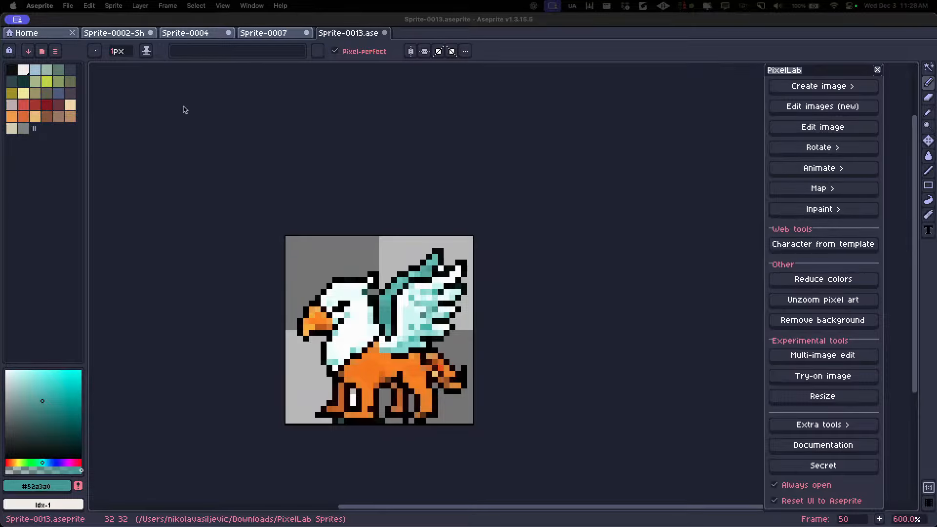
{"action": "key", "text": "super+Tab"}
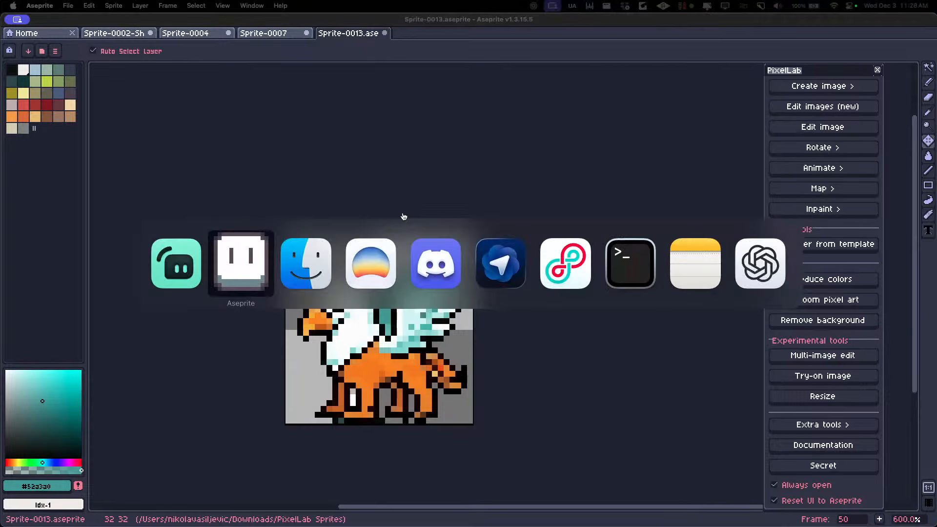
{"action": "scroll", "coordinate": [347, 324], "scroll_direction": "up", "scroll_amount": 1}
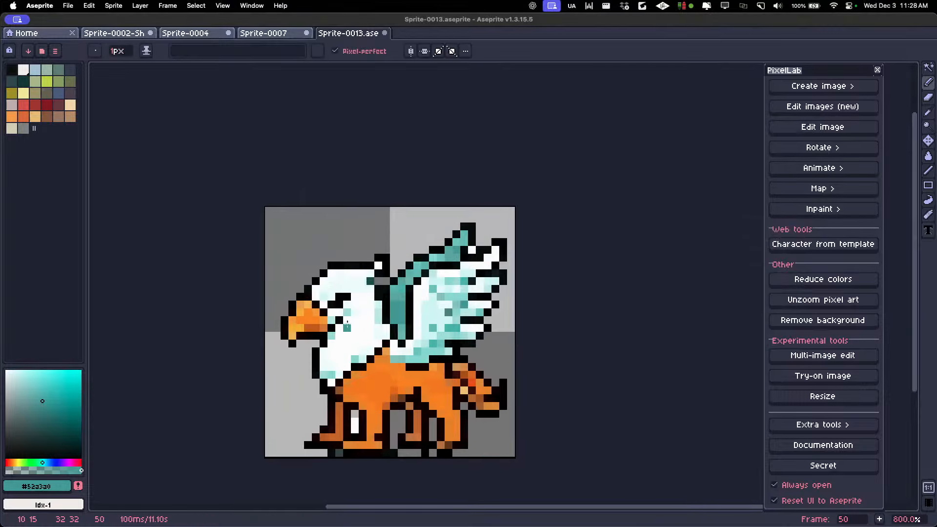
{"action": "scroll", "coordinate": [347, 324], "scroll_direction": "up", "scroll_amount": 2}
{"action": "key", "text": "space"}
{"action": "left_click_drag", "start_coordinate": [361, 404], "coordinate": [352, 247]}
{"action": "key", "text": "e"}
{"action": "left_click_drag", "start_coordinate": [353, 346], "coordinate": [354, 378]}
{"action": "scroll", "coordinate": [336, 317], "scroll_direction": "down", "scroll_amount": 6}
{"action": "scroll", "coordinate": [337, 316], "scroll_direction": "up", "scroll_amount": 3}
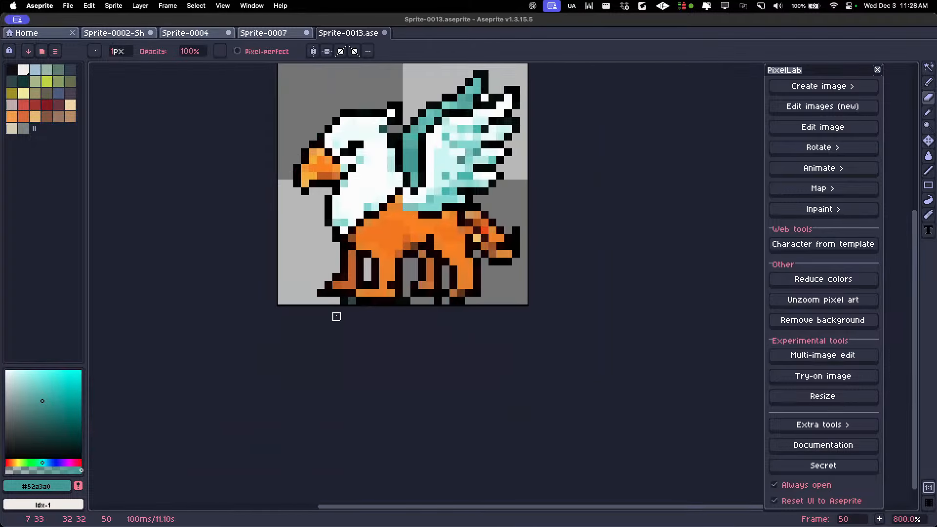
Erase stray dark pixels beneath the griffin's feet and sample the outline colour #0a0000 for the Pencil.
{"action": "left_click_drag", "start_coordinate": [351, 301], "coordinate": [336, 301]}
{"action": "mouse_move", "coordinate": [430, 301]}
{"action": "left_mouse_down"}
{"action": "mouse_move", "coordinate": [458, 301]}
{"action": "mouse_move", "coordinate": [444, 294]}
{"action": "left_mouse_up"}
{"action": "scroll", "coordinate": [442, 297], "scroll_direction": "down", "scroll_amount": 5}
{"action": "scroll", "coordinate": [445, 296], "scroll_direction": "up", "scroll_amount": 5}
{"action": "left_click", "coordinate": [459, 293], "text": "alt"}
{"action": "key", "text": "b"}
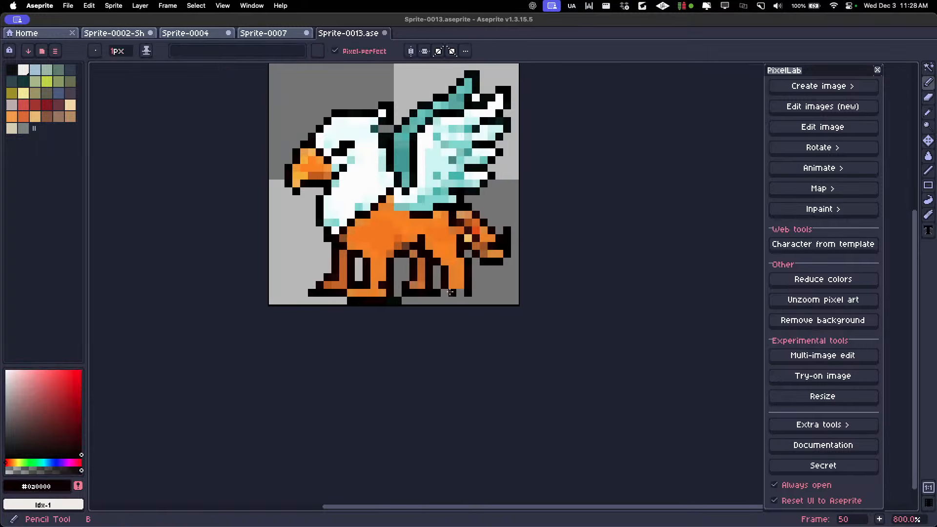
{"action": "scroll", "coordinate": [451, 292], "scroll_direction": "down", "scroll_amount": 5}
{"action": "scroll", "coordinate": [401, 247], "scroll_direction": "up", "scroll_amount": 1}
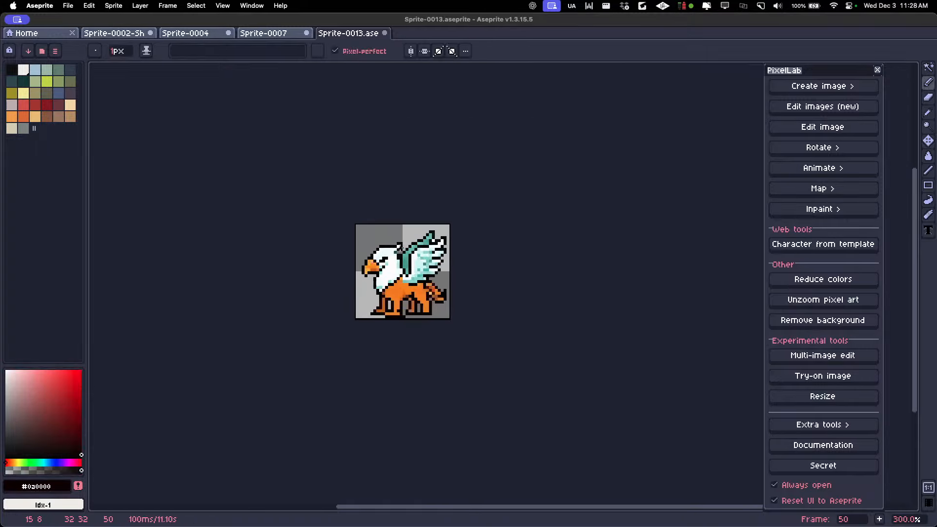
{"action": "scroll", "coordinate": [401, 247], "scroll_direction": "up", "scroll_amount": 4}
{"action": "scroll", "coordinate": [420, 237], "scroll_direction": "down", "scroll_amount": 3}
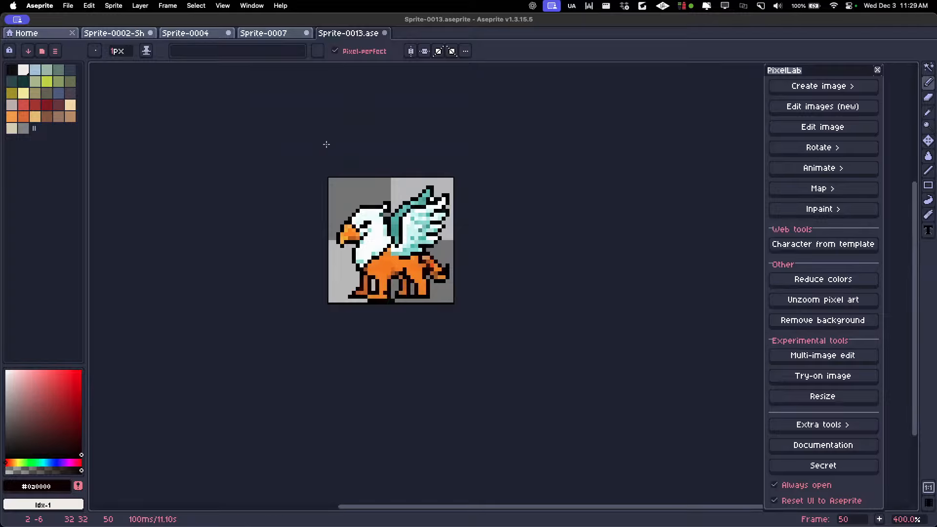
Switch to Sprite-0007 and examine the chef holding the frying pan.
{"action": "left_click", "coordinate": [263, 33]}
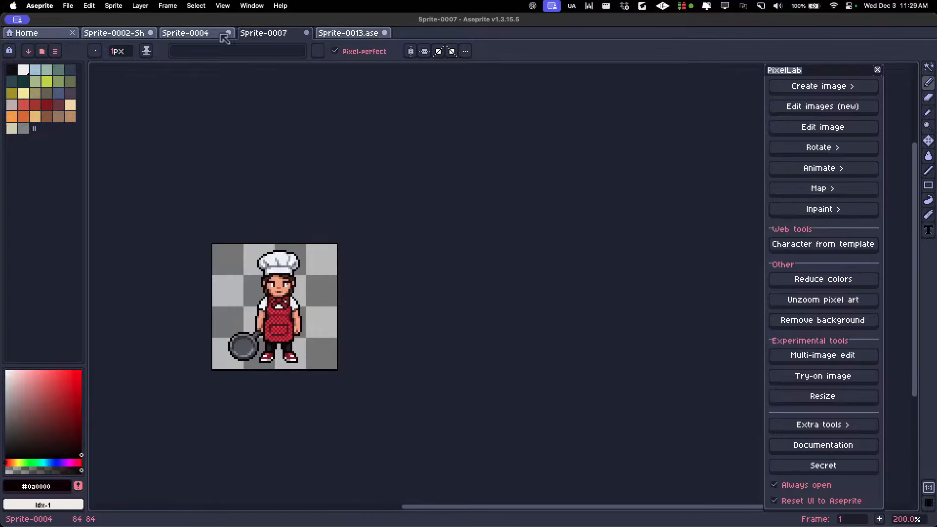
{"action": "scroll", "coordinate": [286, 186], "scroll_direction": "up", "scroll_amount": 1}
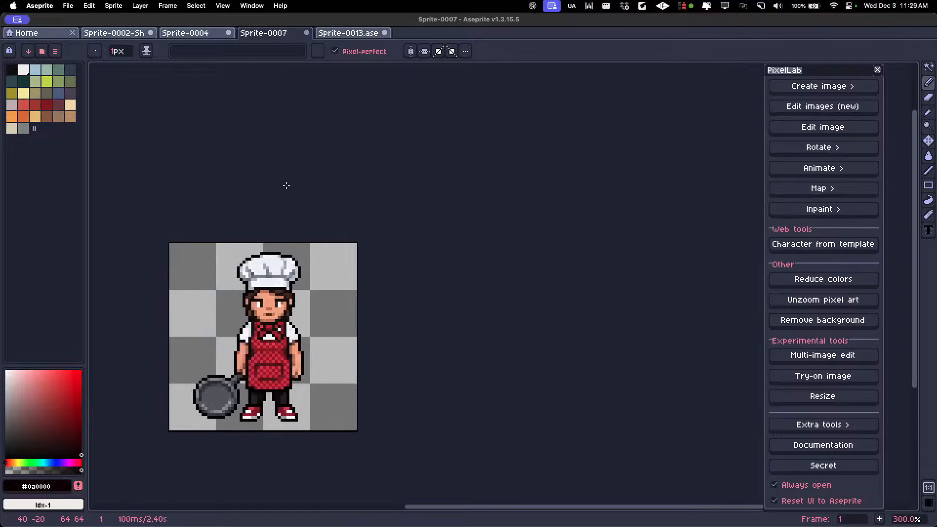
{"action": "left_click_drag", "start_coordinate": [264, 197], "coordinate": [335, 155]}
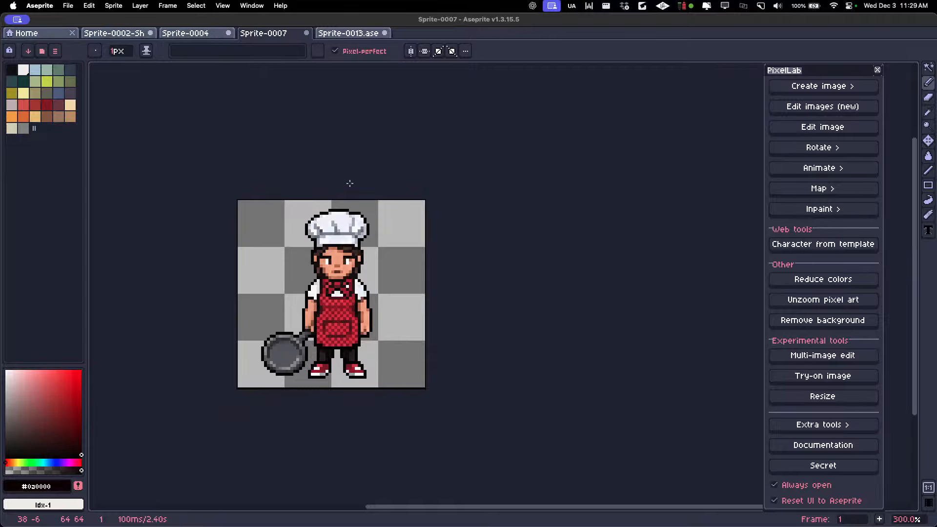
{"action": "scroll", "coordinate": [349, 183], "scroll_direction": "up", "scroll_amount": 1}
{"action": "scroll", "coordinate": [356, 185], "scroll_direction": "down", "scroll_amount": 2}
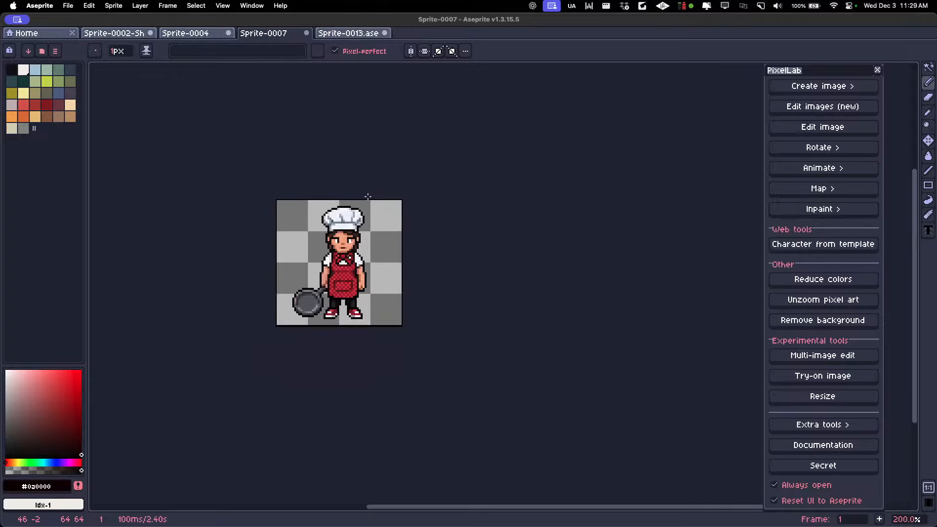
{"action": "scroll", "coordinate": [371, 181], "scroll_direction": "up", "scroll_amount": 1}
{"action": "scroll", "coordinate": [379, 182], "scroll_direction": "down", "scroll_amount": 1}
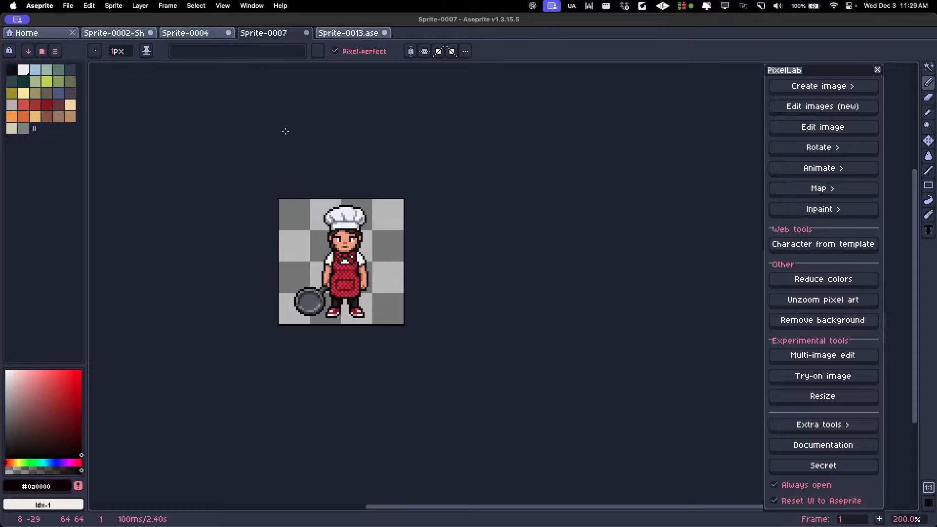
{"action": "left_click", "coordinate": [209, 33]}
{"action": "left_click", "coordinate": [279, 34]}
{"action": "scroll", "coordinate": [395, 207], "scroll_direction": "up", "scroll_amount": 1}
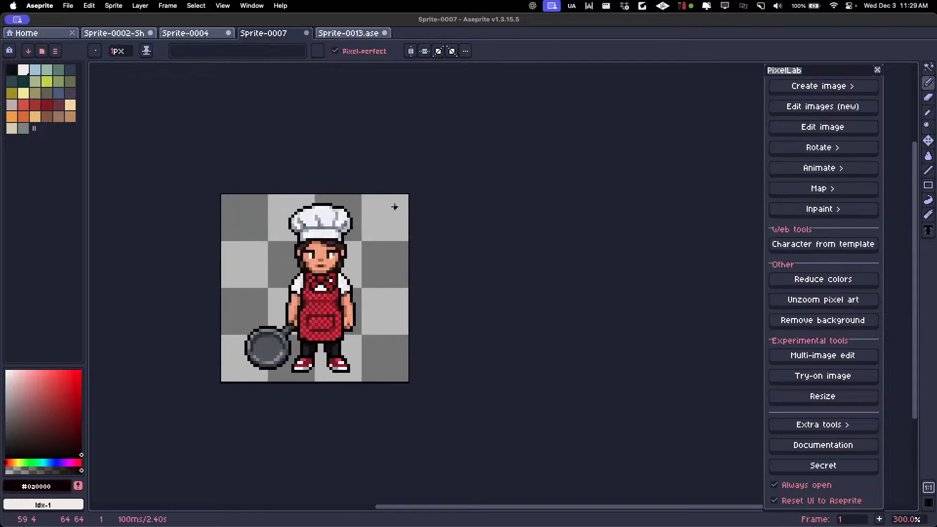
{"action": "scroll", "coordinate": [355, 299], "scroll_direction": "down", "scroll_amount": 1}
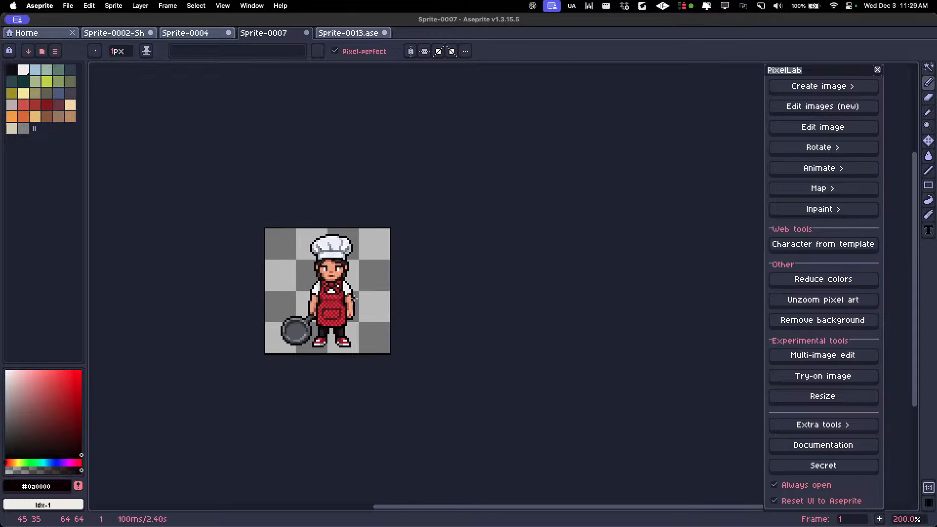
Toggle the visibility of the uppermost PixelLab - Generation layer and leave it hidden so the chef has no pan.
{"action": "key", "text": "Tab"}
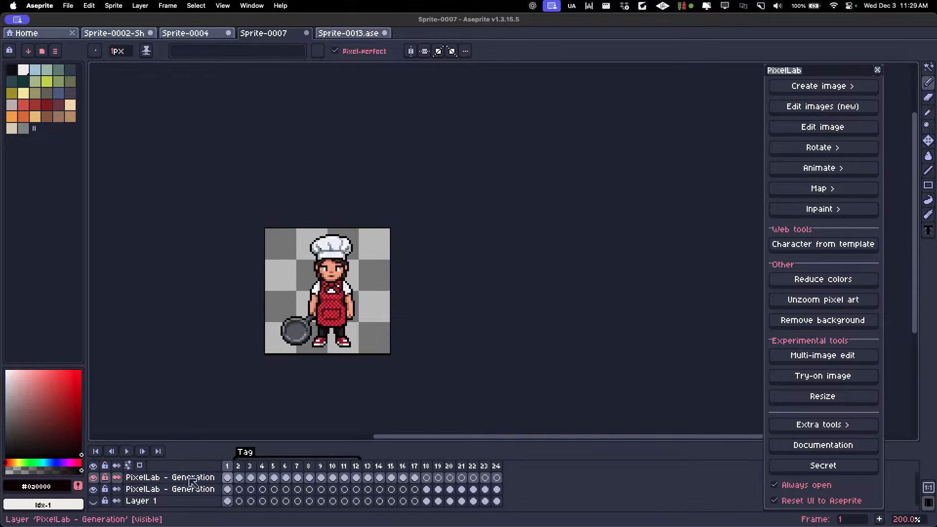
{"action": "left_click", "coordinate": [93, 478]}
{"action": "left_click", "coordinate": [93, 480]}
{"action": "left_click", "coordinate": [93, 479]}
{"action": "left_click", "coordinate": [93, 479]}
{"action": "left_click", "coordinate": [95, 479]}
{"action": "left_click", "coordinate": [96, 480]}
{"action": "left_click", "coordinate": [96, 480]}
{"action": "key", "text": "Tab"}
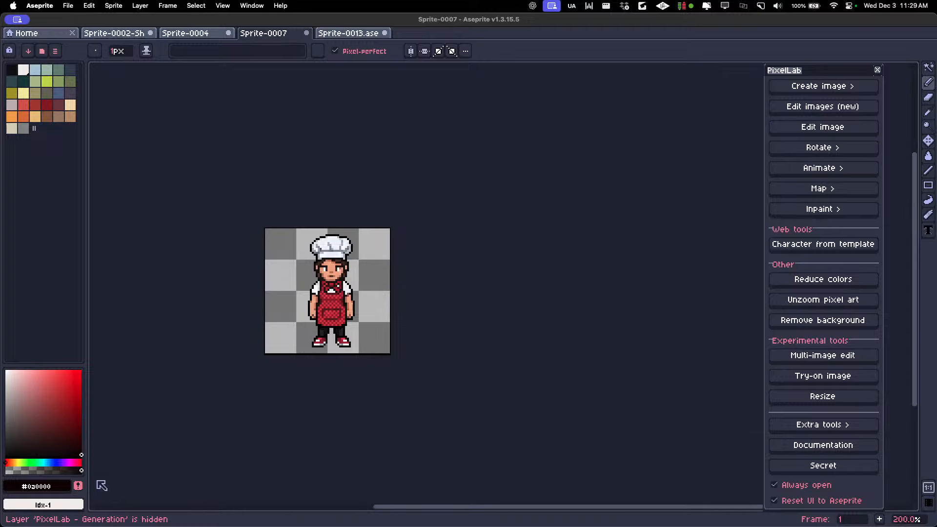
Delete frames 2 to 17 from the timeline of Sprite-0007.
{"action": "key", "text": "Tab"}
{"action": "left_click", "coordinate": [239, 466]}
{"action": "left_click_drag", "start_coordinate": [249, 466], "coordinate": [426, 470]}
{"action": "double_click", "coordinate": [414, 466]}
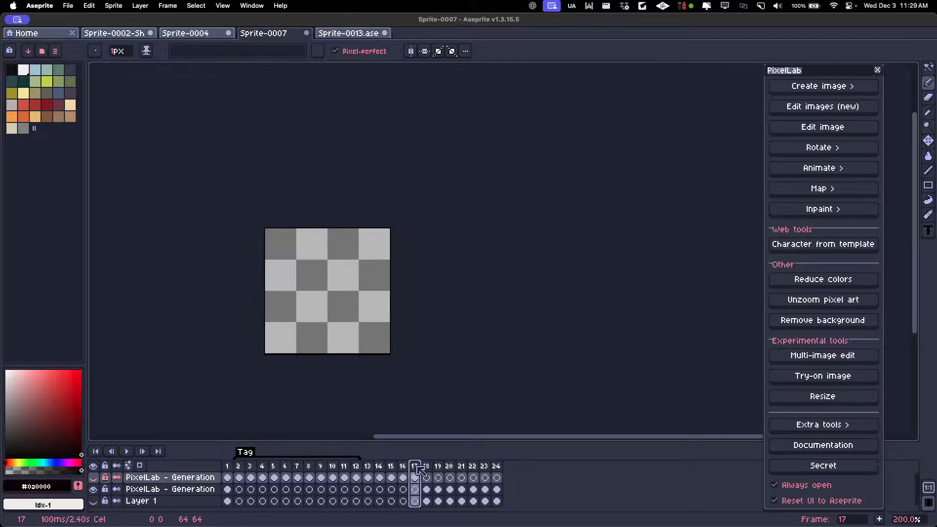
{"action": "left_click", "coordinate": [510, 299]}
{"action": "left_click_drag", "start_coordinate": [415, 467], "coordinate": [239, 470]}
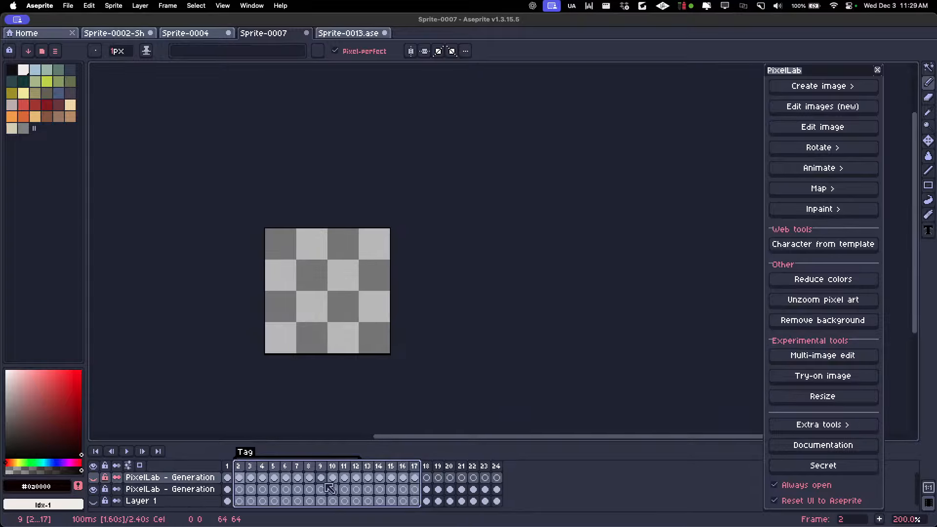
{"action": "key", "text": "alt+c"}
Step through the remaining frames of Sprite-0007 to check the chef's rotation views.
{"action": "left_click", "coordinate": [240, 467]}
{"action": "key", "text": "Left"}
{"action": "key", "text": "Right"}
{"action": "key", "text": "Right"}
{"action": "key", "text": "Right"}
{"action": "key", "text": "Right"}
{"action": "key", "text": "Right"}
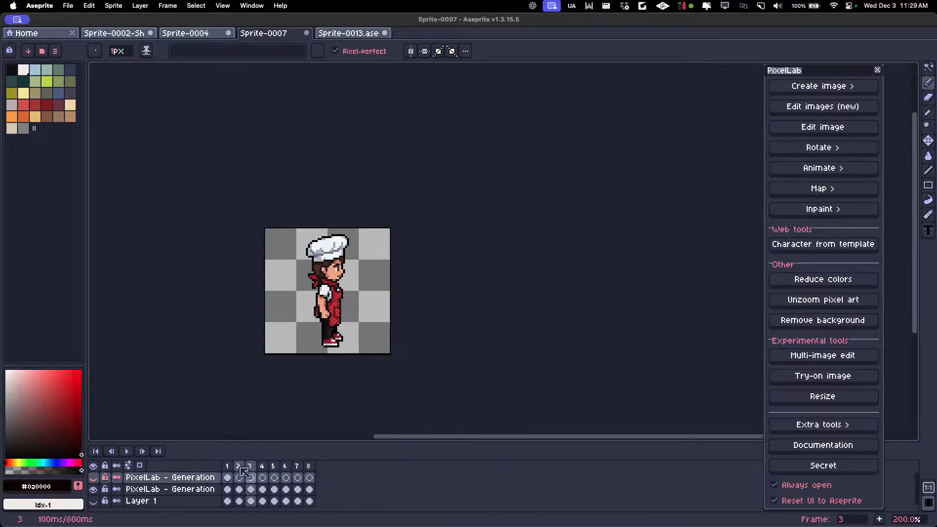
{"action": "key", "text": "Right"}
{"action": "key", "text": "Right"}
{"action": "key", "text": "Right"}
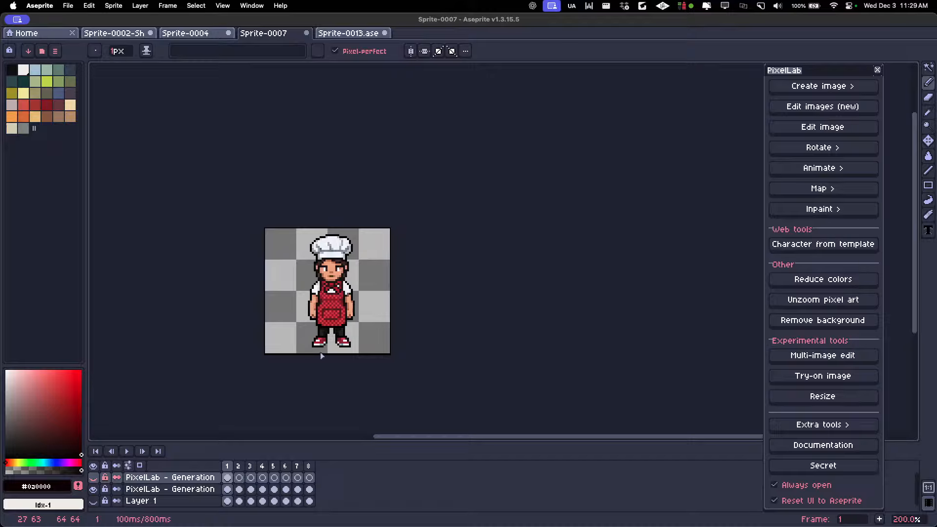
Sample the dark red #911c26 beside the chef's bow on frame 1 and cover the stray white pixel on the visible PixelLab - Generation layer.
{"action": "scroll", "coordinate": [336, 288], "scroll_direction": "up", "scroll_amount": 1}
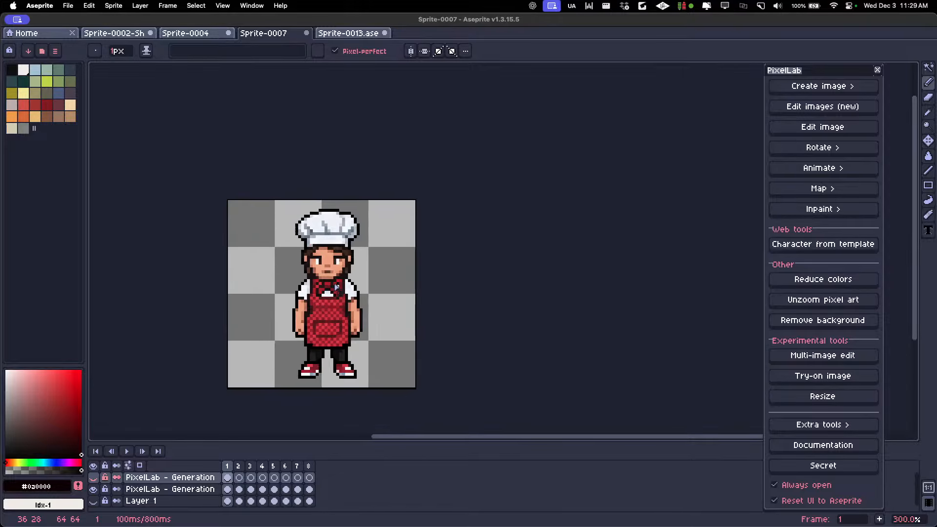
{"action": "scroll", "coordinate": [323, 349], "scroll_direction": "up", "scroll_amount": 1}
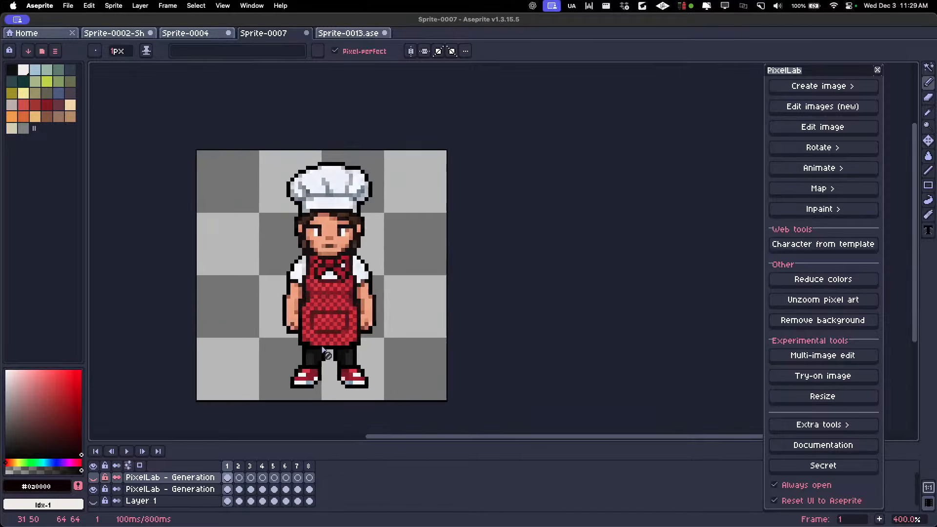
{"action": "scroll", "coordinate": [323, 350], "scroll_direction": "down", "scroll_amount": 1}
{"action": "left_click", "coordinate": [227, 467]}
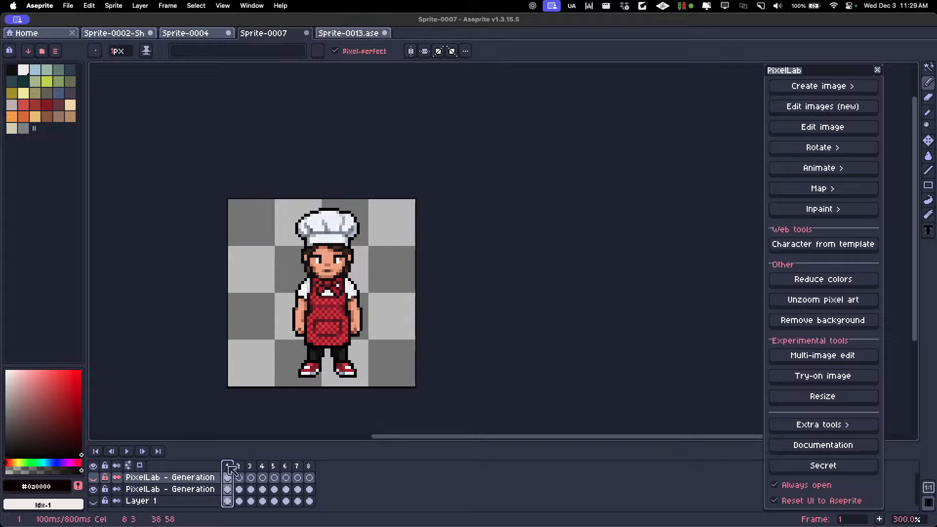
{"action": "scroll", "coordinate": [336, 341], "scroll_direction": "down", "scroll_amount": 1}
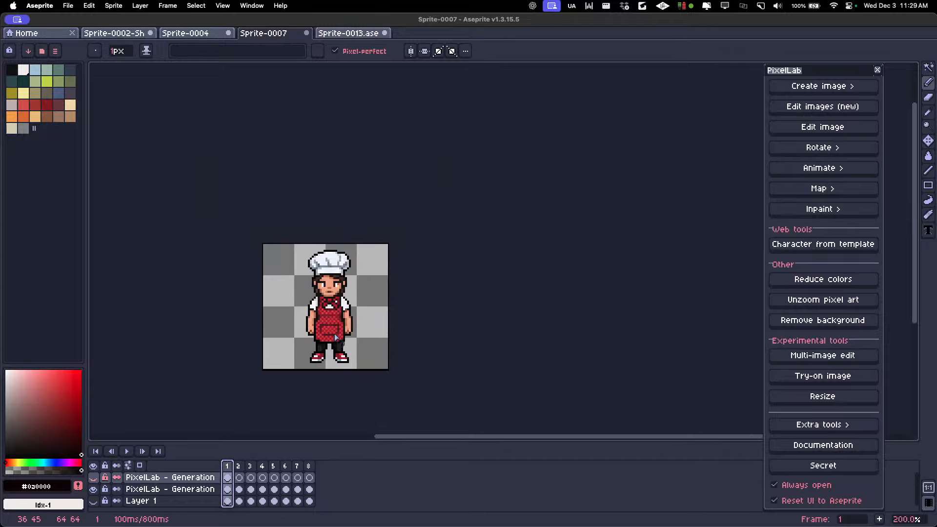
{"action": "scroll", "coordinate": [333, 309], "scroll_direction": "up", "scroll_amount": 2}
{"action": "scroll", "coordinate": [333, 308], "scroll_direction": "up", "scroll_amount": 2}
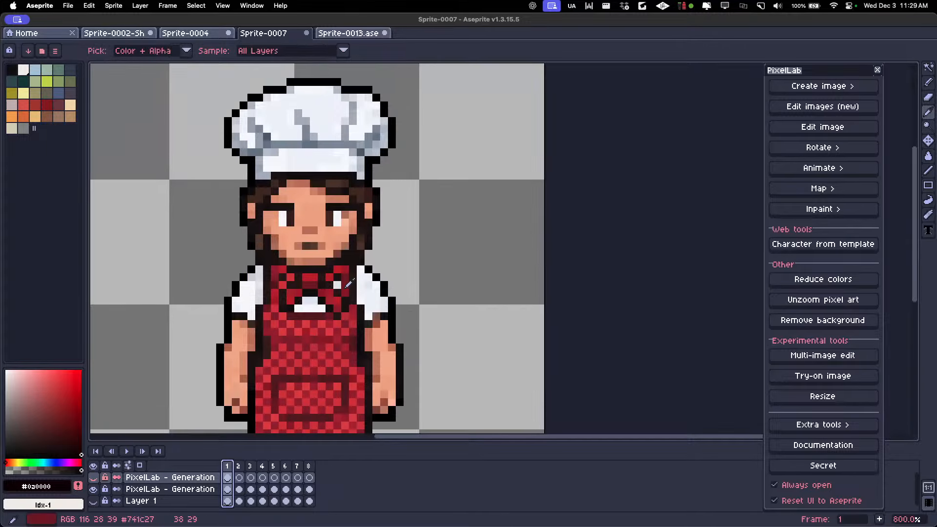
{"action": "left_click", "coordinate": [336, 287], "text": "alt"}
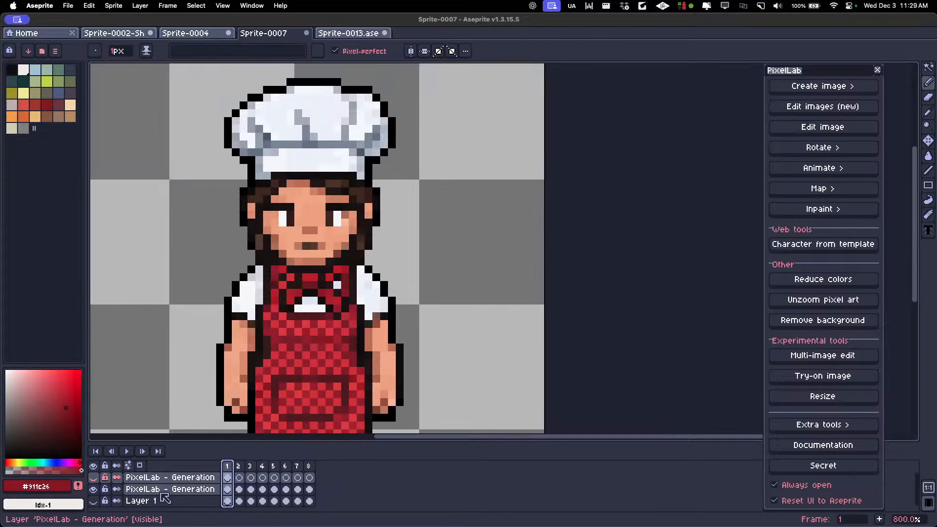
{"action": "left_click", "coordinate": [171, 489]}
Compare the chef's bow across the first three frames and undo the last pencil strokes on frame 2.
{"action": "key", "text": "Right"}
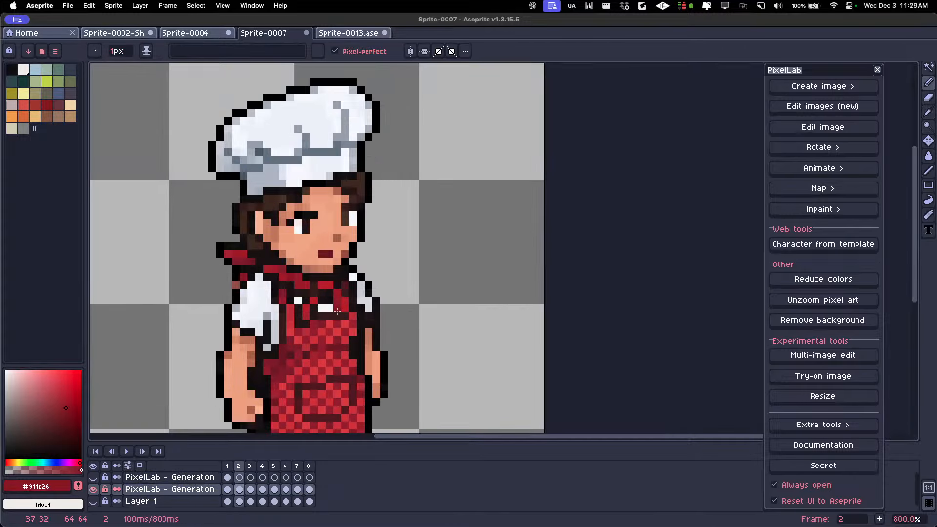
{"action": "key", "text": "Right"}
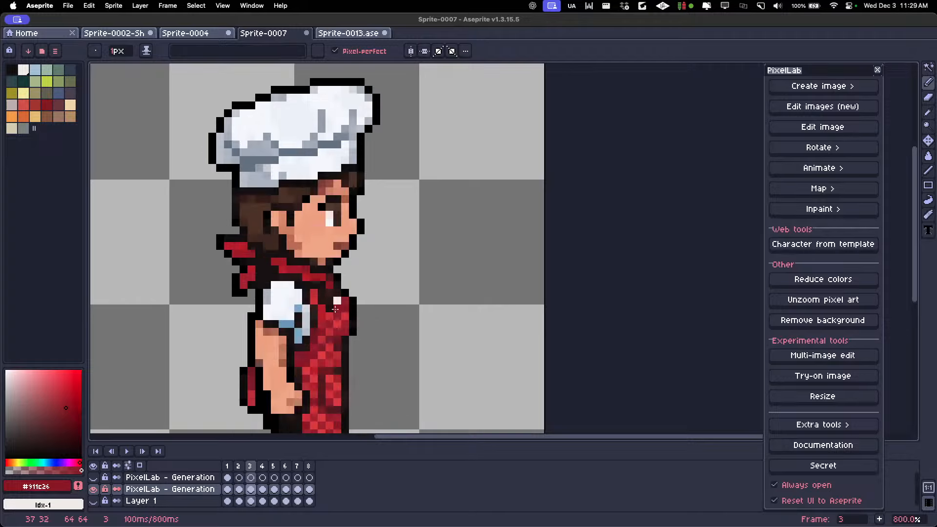
{"action": "scroll", "coordinate": [322, 320], "scroll_direction": "down", "scroll_amount": 3}
{"action": "key", "text": "Left"}
{"action": "key", "text": "Left"}
{"action": "key", "text": "Right"}
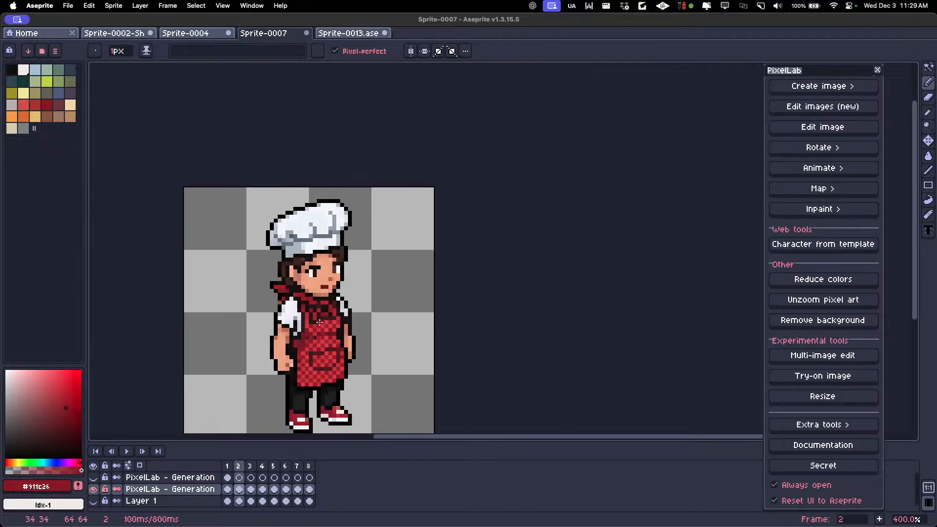
{"action": "key", "text": "Left"}
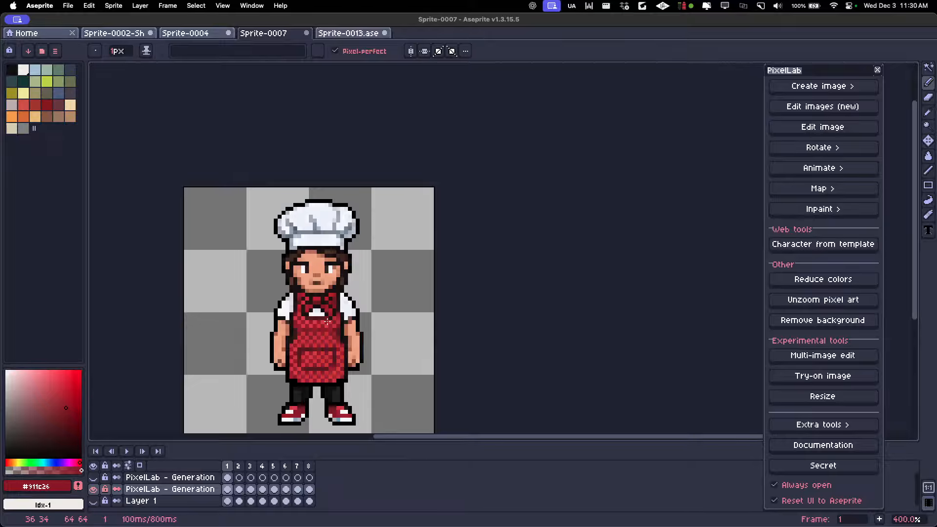
{"action": "key", "text": "Right"}
{"action": "key", "text": "super+z"}
{"action": "key", "text": "super+z"}
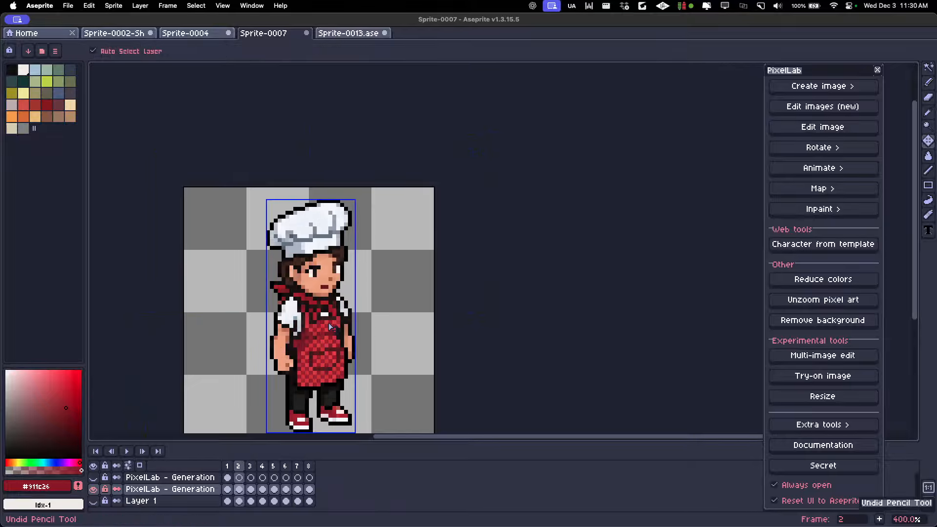
Step through the eight frames to check the chef's bow and outfit in every rotation view.
{"action": "key", "text": "Left"}
{"action": "key", "text": "Right"}
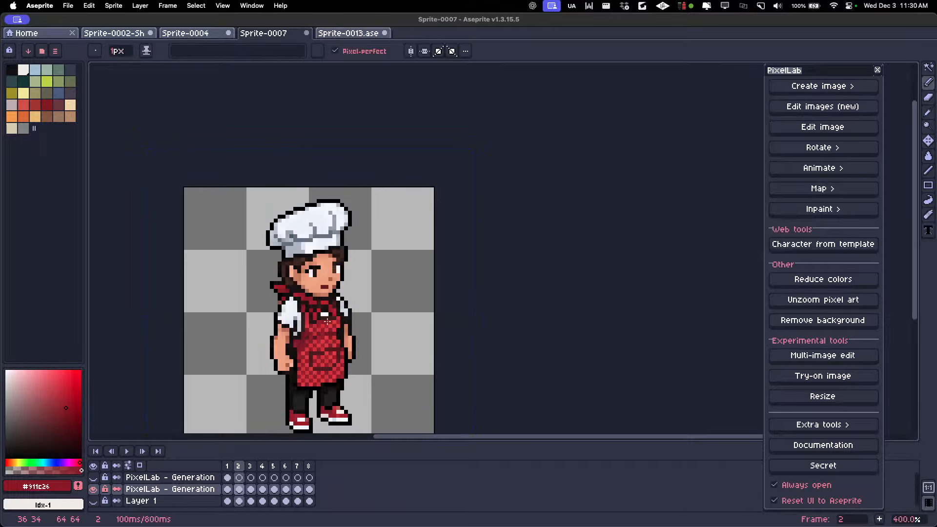
{"action": "key", "text": "Right"}
{"action": "key", "text": "Right"}
{"action": "key", "text": "Right"}
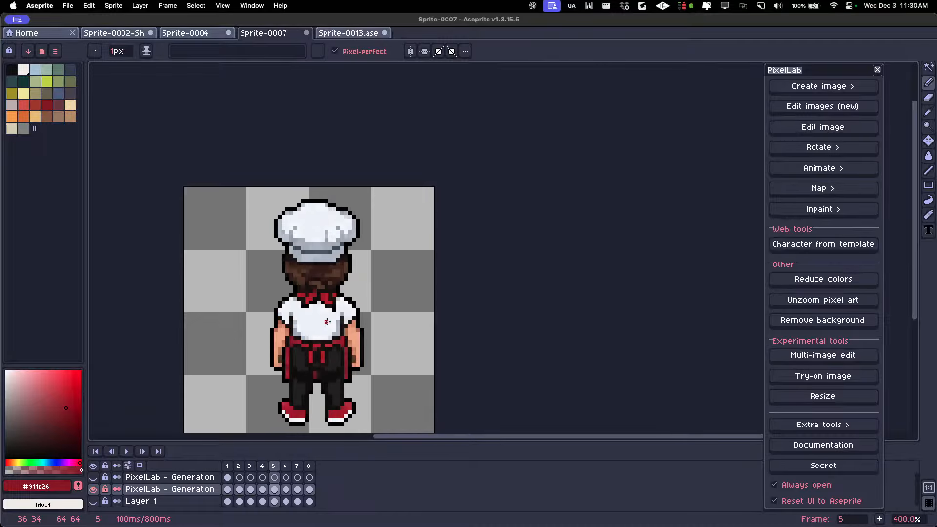
{"action": "key", "text": "Right"}
{"action": "key", "text": "Right"}
{"action": "key", "text": "Right"}
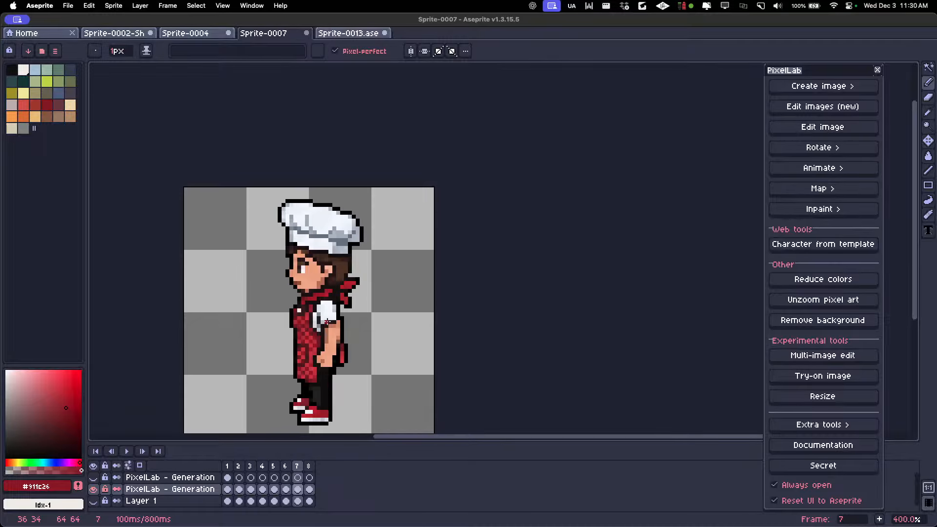
{"action": "scroll", "coordinate": [320, 313], "scroll_direction": "down", "scroll_amount": 4}
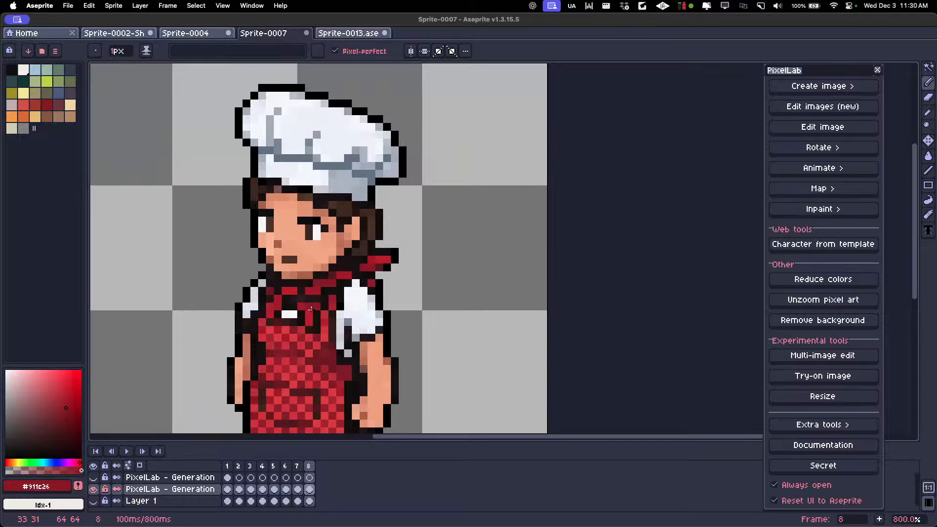
{"action": "scroll", "coordinate": [318, 306], "scroll_direction": "up", "scroll_amount": 2}
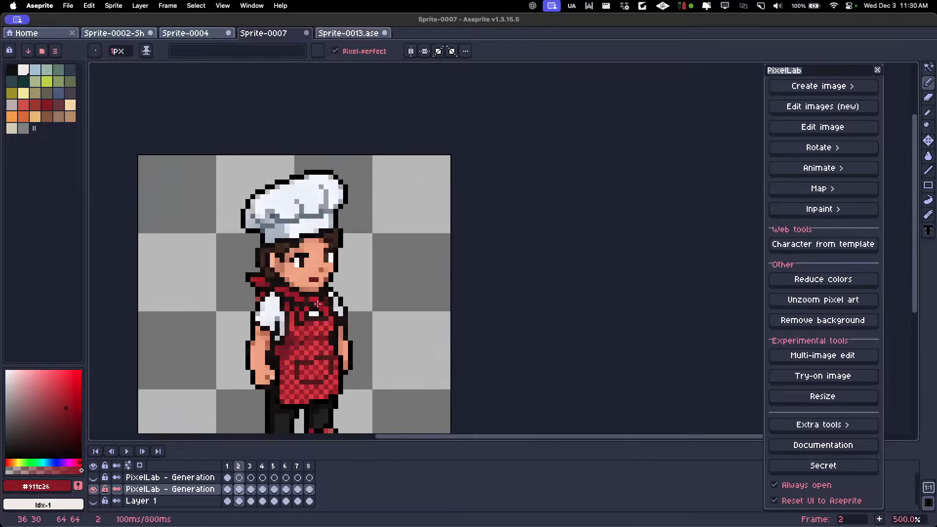
{"action": "scroll", "coordinate": [318, 305], "scroll_direction": "down", "scroll_amount": 2}
{"action": "key", "text": "Left"}
{"action": "key", "text": "Left"}
{"action": "key", "text": "Right"}
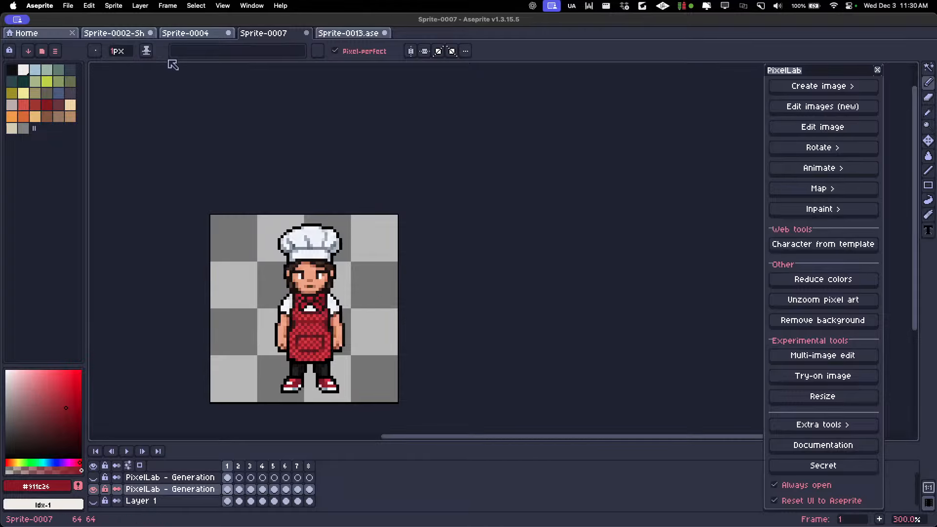
Export the chef's frames as a packed sprite sheet without constraints, opened as a new document, and inspect the laid-out views.
{"action": "key", "text": "super+e"}
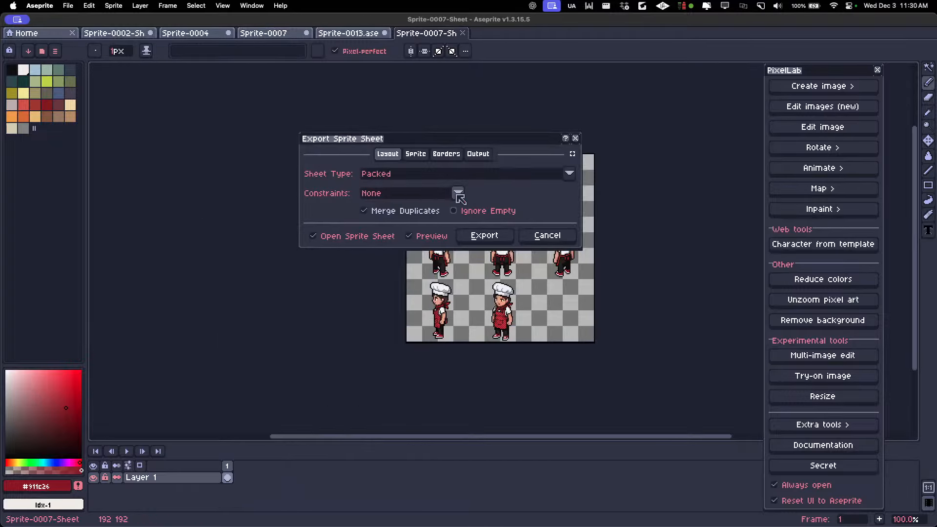
{"action": "left_click", "coordinate": [489, 238]}
{"action": "scroll", "coordinate": [257, 280], "scroll_direction": "up", "scroll_amount": 5}
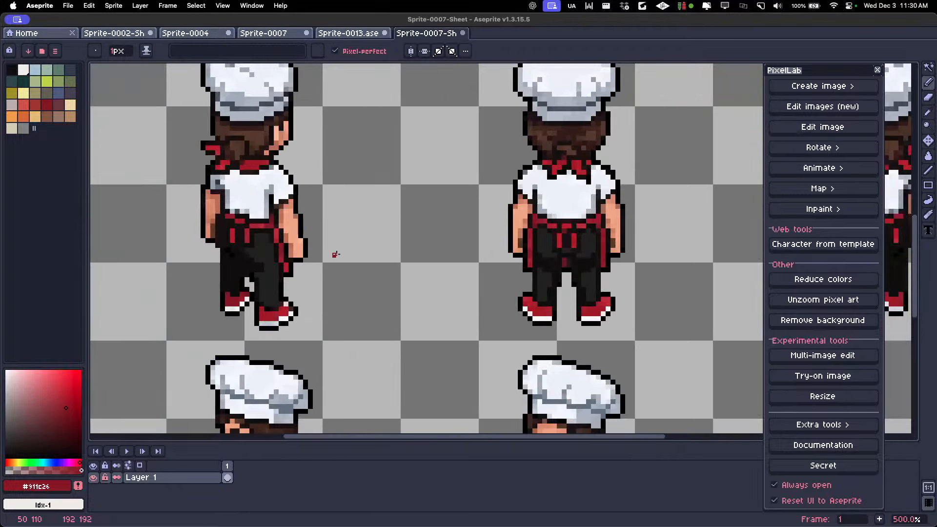
{"action": "scroll", "coordinate": [335, 255], "scroll_direction": "down", "scroll_amount": 3}
{"action": "scroll", "coordinate": [551, 151], "scroll_direction": "down", "scroll_amount": 1}
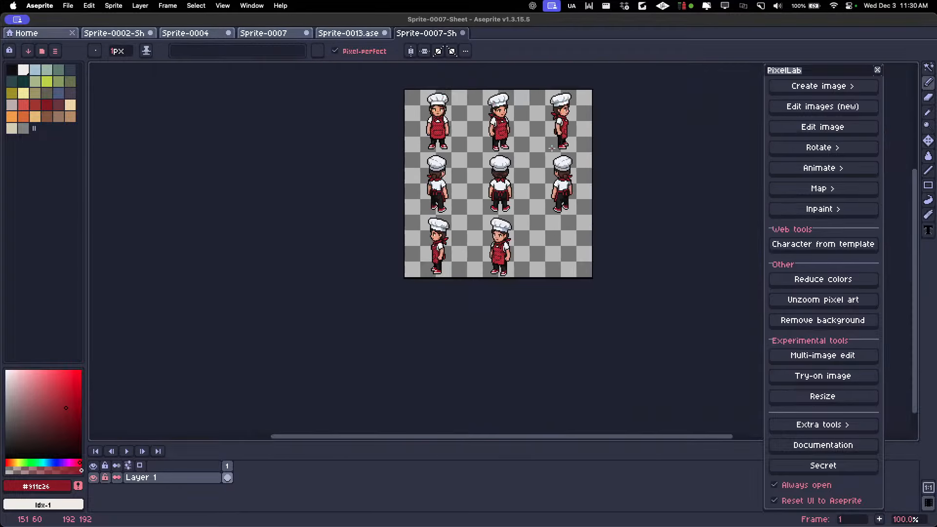
{"action": "scroll", "coordinate": [571, 129], "scroll_direction": "up", "scroll_amount": 1}
{"action": "left_click_drag", "start_coordinate": [563, 149], "coordinate": [529, 151]}
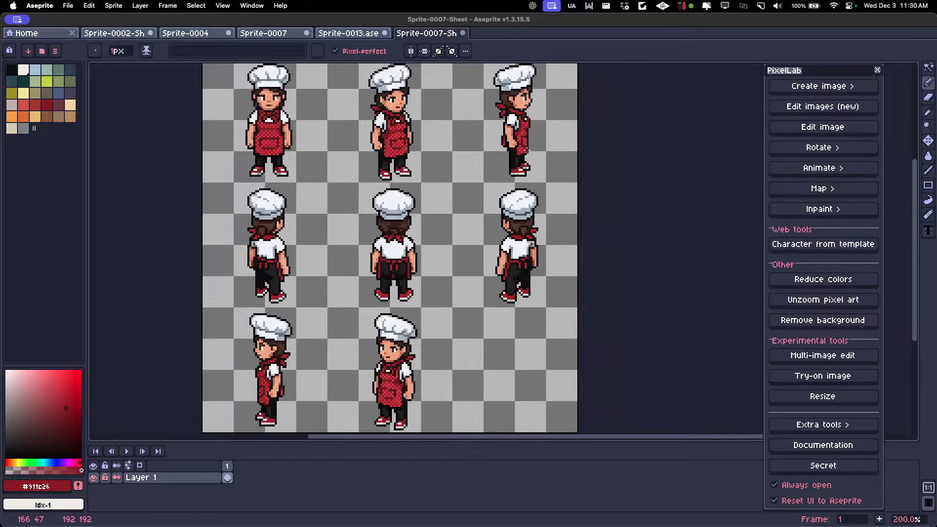
Reduce the sheet's colors with PixelLab using the Auto quantization method and no dithering.
{"action": "left_click", "coordinate": [840, 279]}
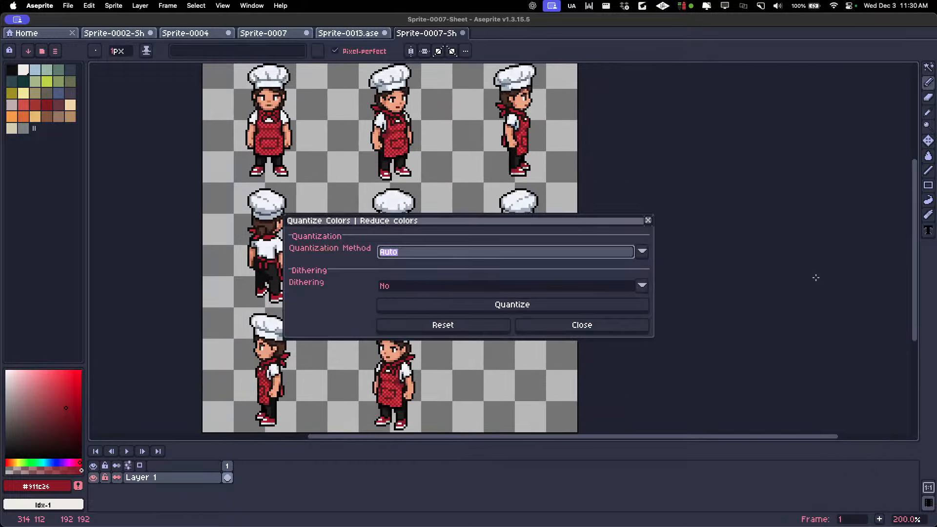
{"action": "left_click", "coordinate": [463, 307]}
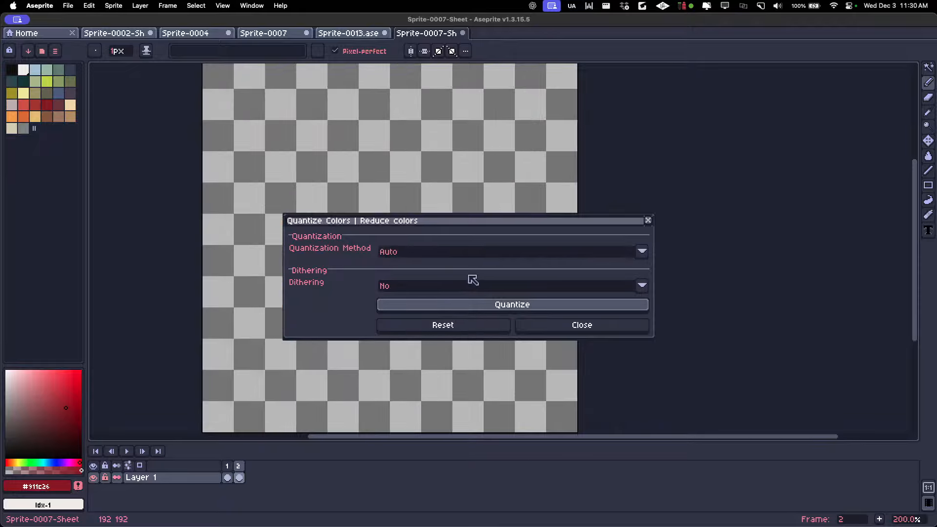
{"action": "left_click", "coordinate": [577, 326]}
{"action": "scroll", "coordinate": [388, 219], "scroll_direction": "down", "scroll_amount": 1}
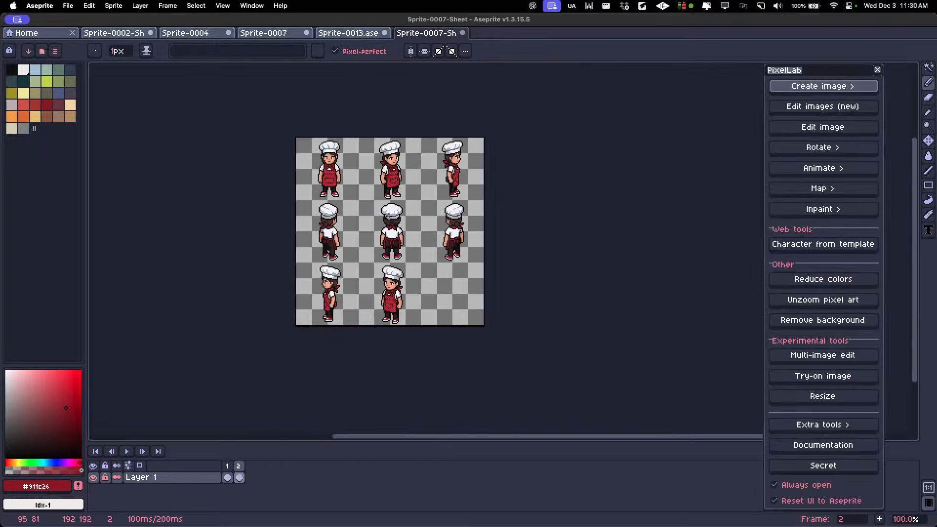
Sample the skin shadow tone #c38166 from the front-facing chef's cheek on frame 2 and return to the Pencil tool.
{"action": "scroll", "coordinate": [331, 185], "scroll_direction": "up", "scroll_amount": 6}
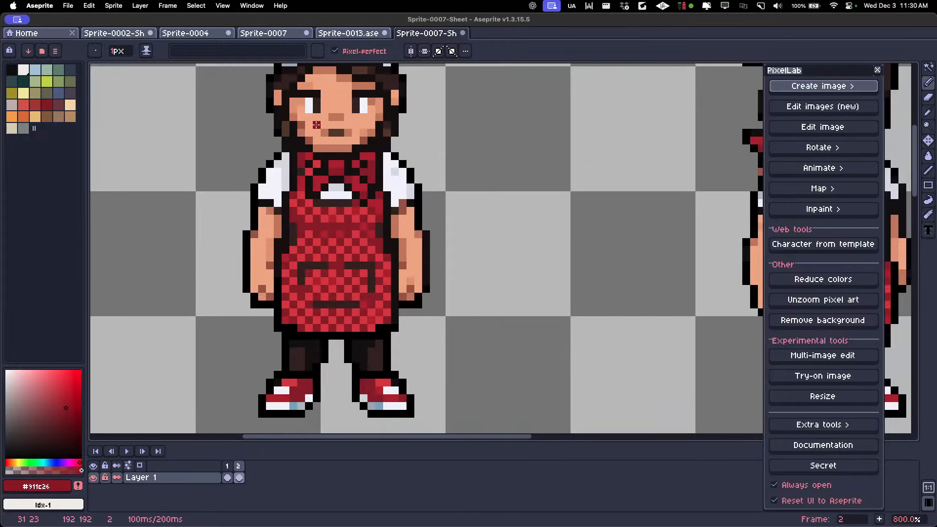
{"action": "key", "text": "i"}
{"action": "left_click", "coordinate": [304, 126]}
{"action": "key", "text": "b"}
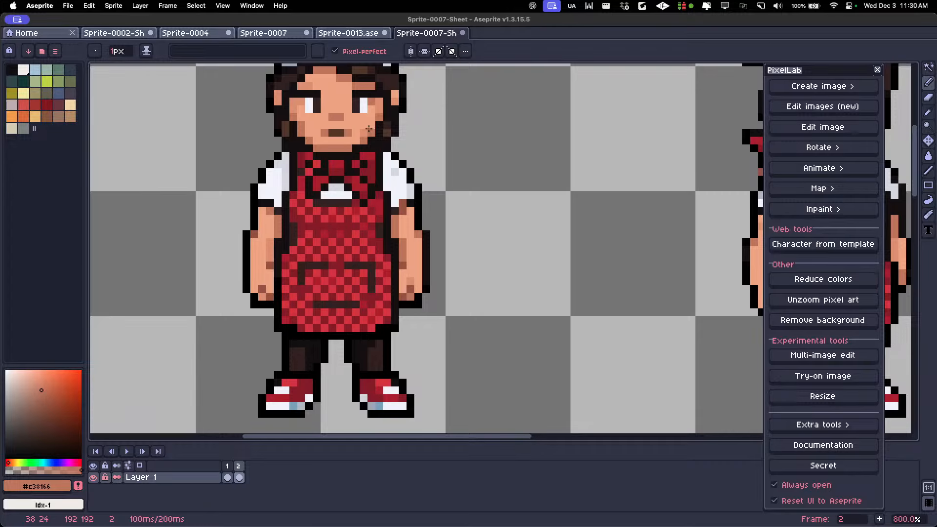
Examine the color-reduced chef views across the whole sprite sheet, close up and as an overview.
{"action": "scroll", "coordinate": [368, 128], "scroll_direction": "down", "scroll_amount": 6}
{"action": "scroll", "coordinate": [395, 206], "scroll_direction": "up", "scroll_amount": 1}
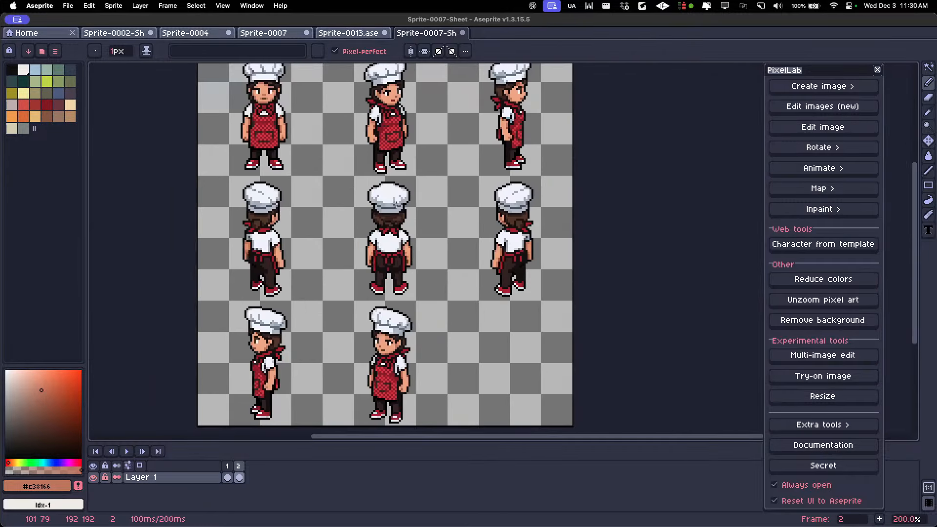
{"action": "key", "text": "h"}
{"action": "left_click_drag", "start_coordinate": [492, 172], "coordinate": [474, 170]}
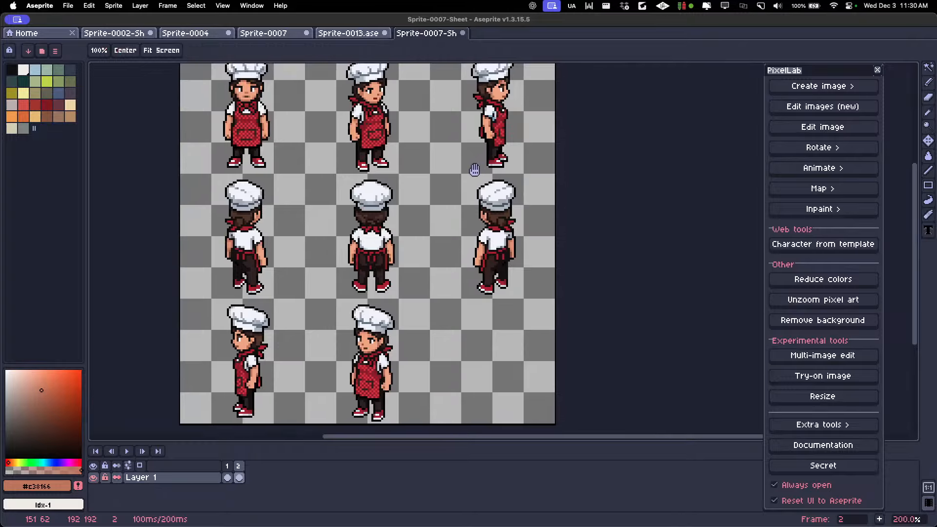
{"action": "key", "text": "b"}
{"action": "scroll", "coordinate": [497, 285], "scroll_direction": "up", "scroll_amount": 1}
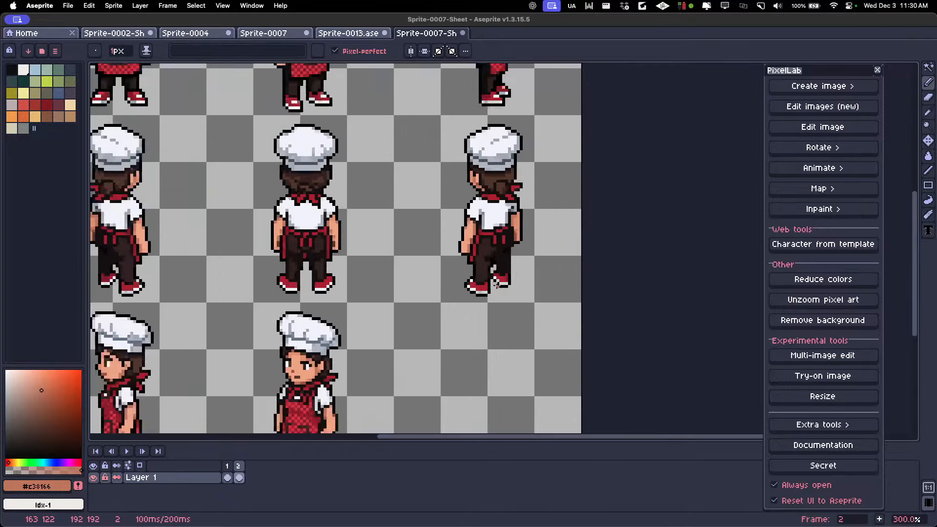
{"action": "scroll", "coordinate": [483, 284], "scroll_direction": "up", "scroll_amount": 2}
{"action": "scroll", "coordinate": [454, 275], "scroll_direction": "down", "scroll_amount": 2}
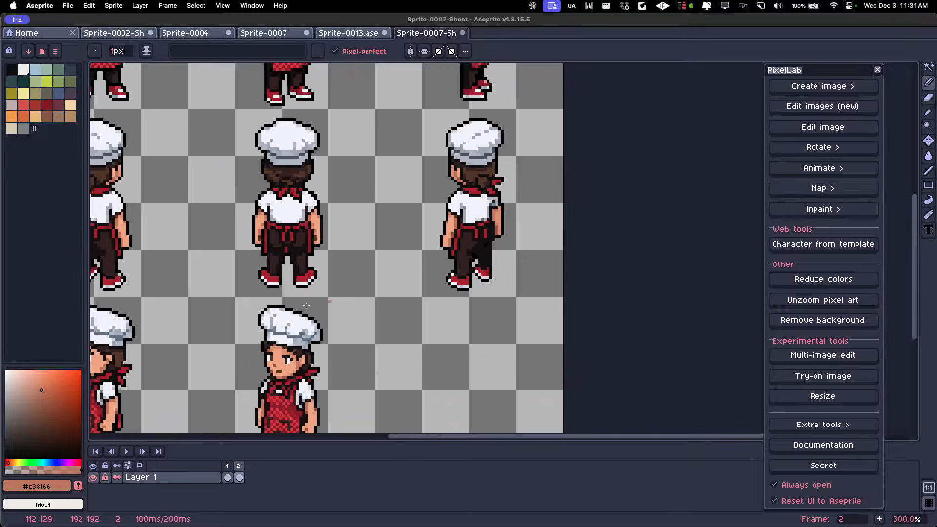
{"action": "scroll", "coordinate": [124, 251], "scroll_direction": "down", "scroll_amount": 2}
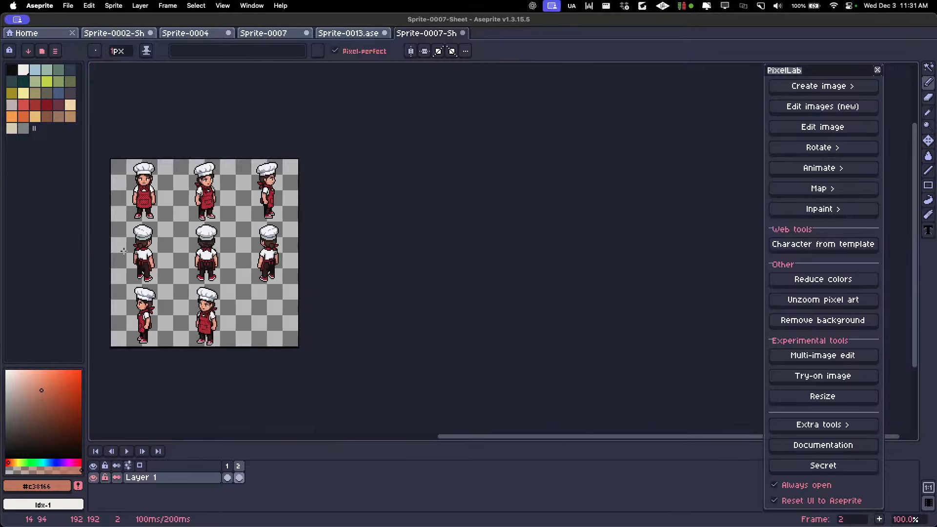
{"action": "scroll", "coordinate": [124, 251], "scroll_direction": "up", "scroll_amount": 2}
{"action": "scroll", "coordinate": [123, 251], "scroll_direction": "down", "scroll_amount": 1}
{"action": "left_click_drag", "start_coordinate": [248, 303], "coordinate": [293, 286]}
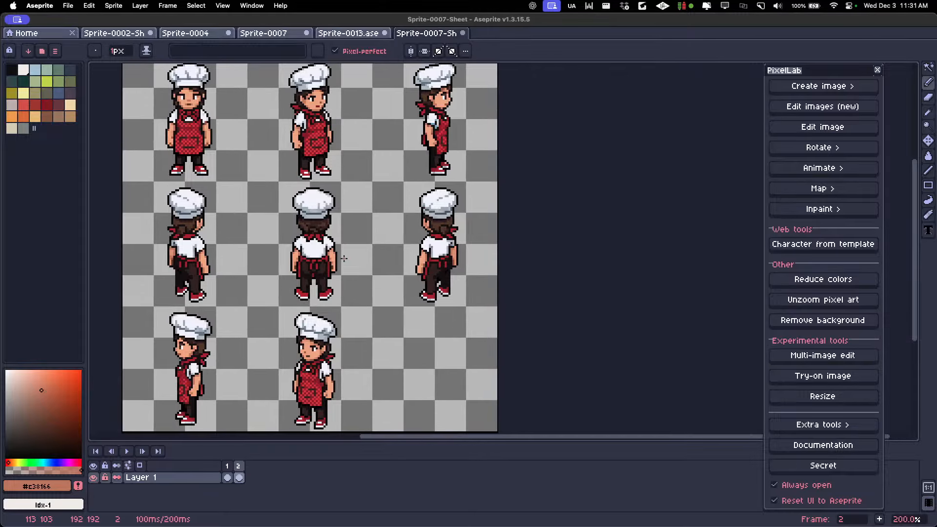
Import the open chef sheet as animation frames, by rows with tiles 64 px wide and 64 px high.
{"action": "key", "text": "ctrl+i"}
{"action": "left_click", "coordinate": [568, 234]}
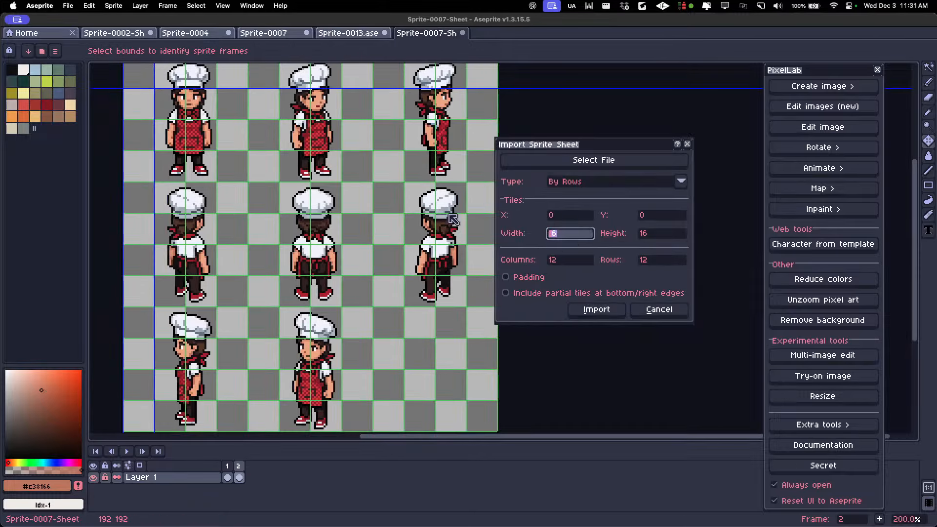
{"action": "type", "text": "84"}
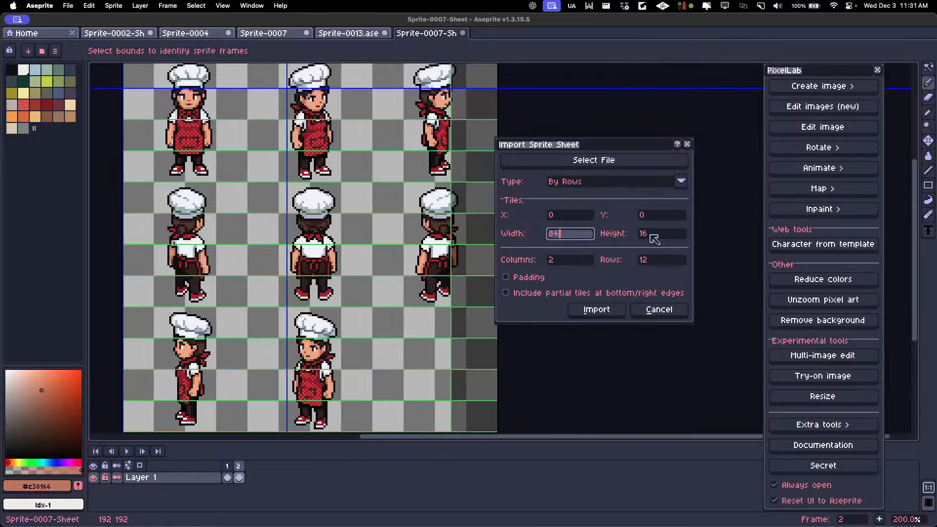
{"action": "key", "text": "Tab"}
{"action": "type", "text": "84"}
{"action": "left_click", "coordinate": [587, 236]}
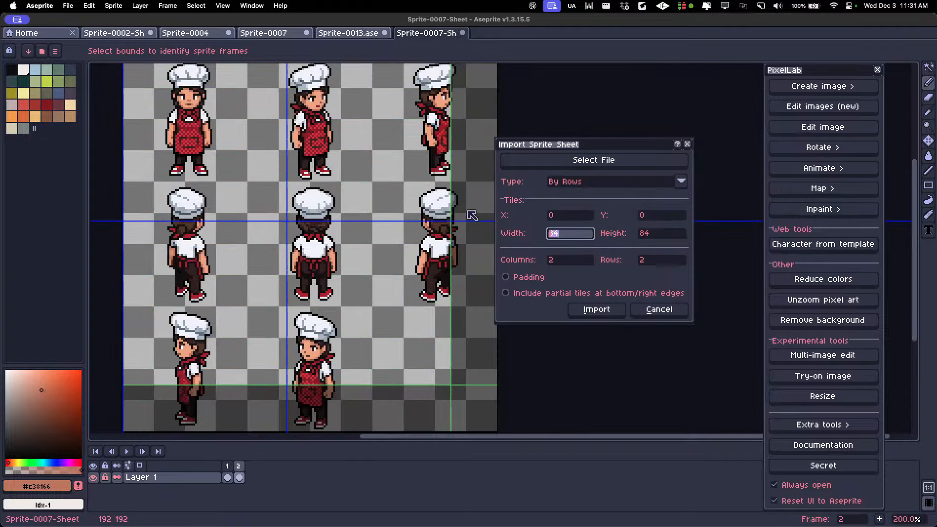
{"action": "type", "text": "64"}
{"action": "key", "text": "Tab"}
{"action": "type", "text": "64"}
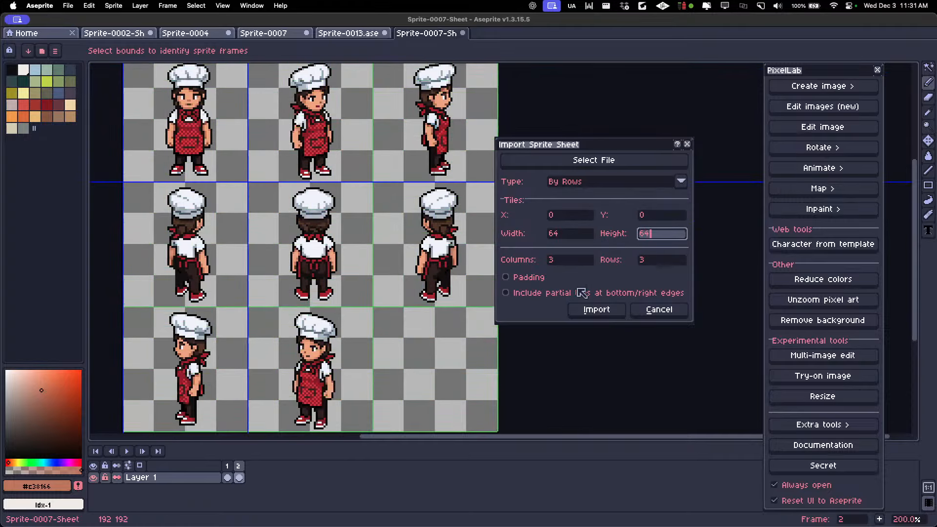
{"action": "left_click", "coordinate": [594, 310]}
{"action": "scroll", "coordinate": [356, 211], "scroll_direction": "up", "scroll_amount": 1}
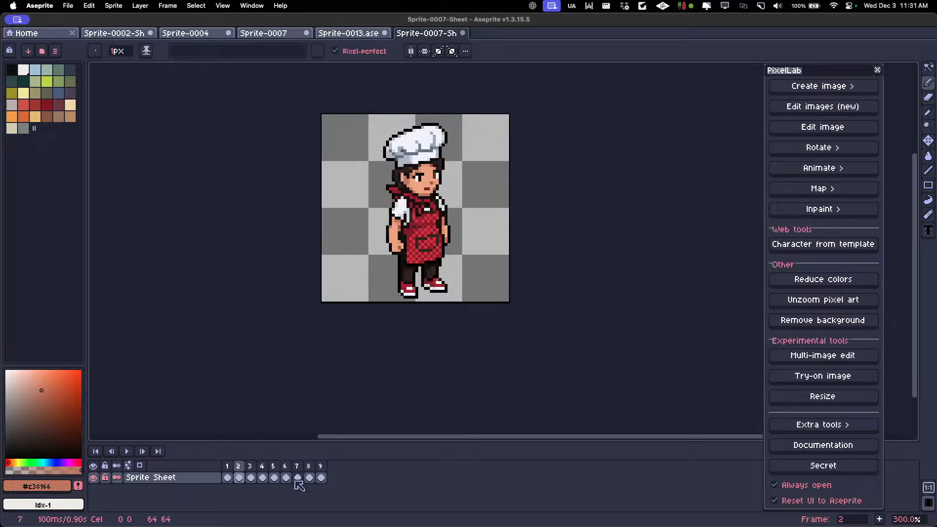
Delete the empty frame 9 from the imported chef animation.
{"action": "left_click", "coordinate": [320, 466]}
{"action": "key", "text": "alt+c"}
{"action": "scroll", "coordinate": [327, 252], "scroll_direction": "down", "scroll_amount": 1}
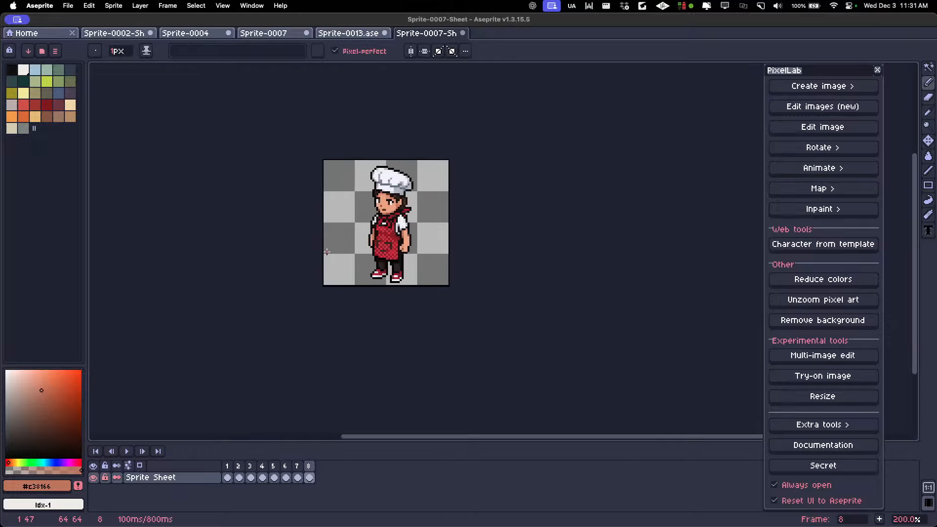
{"action": "key", "text": "shift"}
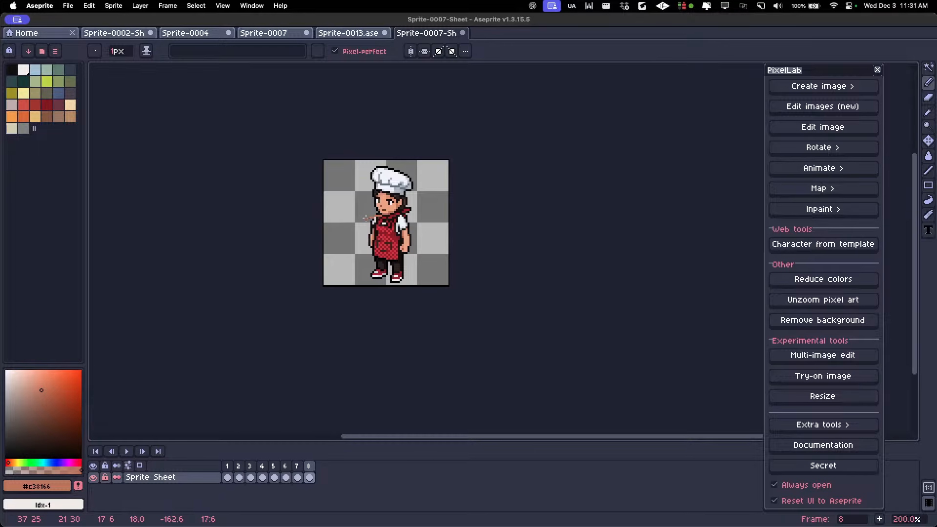
Start a file export of the chef sprite to the Downloads folder with the output file name Chef.png.
{"action": "key", "text": "super+alt+shift+s"}
{"action": "left_click", "coordinate": [564, 195]}
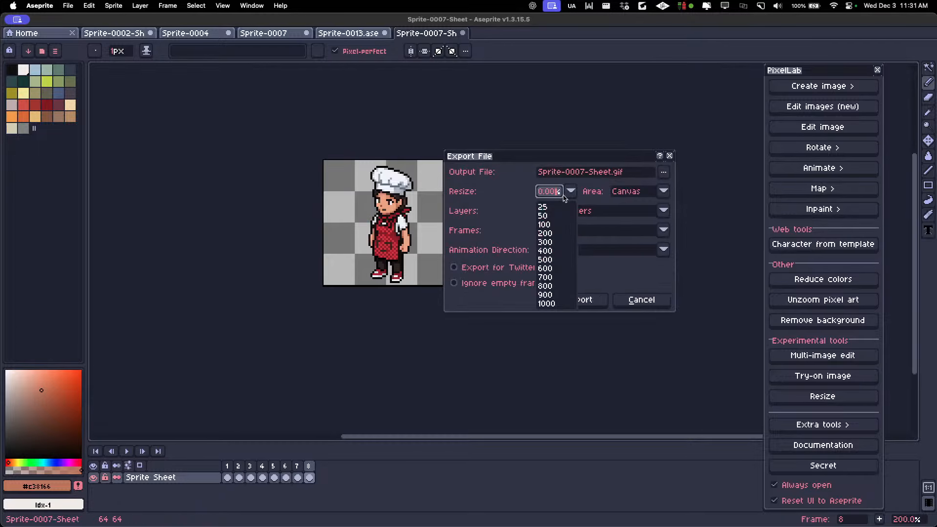
{"action": "left_click", "coordinate": [510, 199]}
{"action": "left_click", "coordinate": [664, 172]}
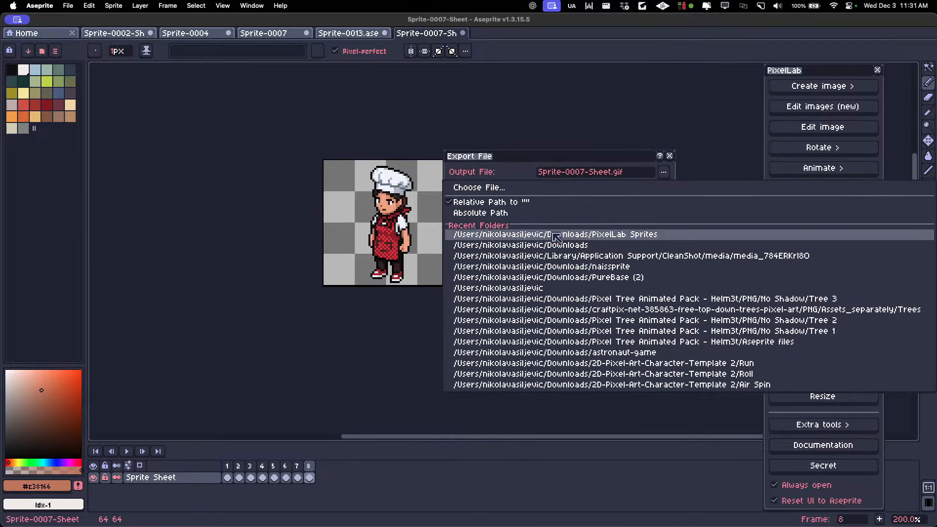
{"action": "left_click", "coordinate": [587, 248]}
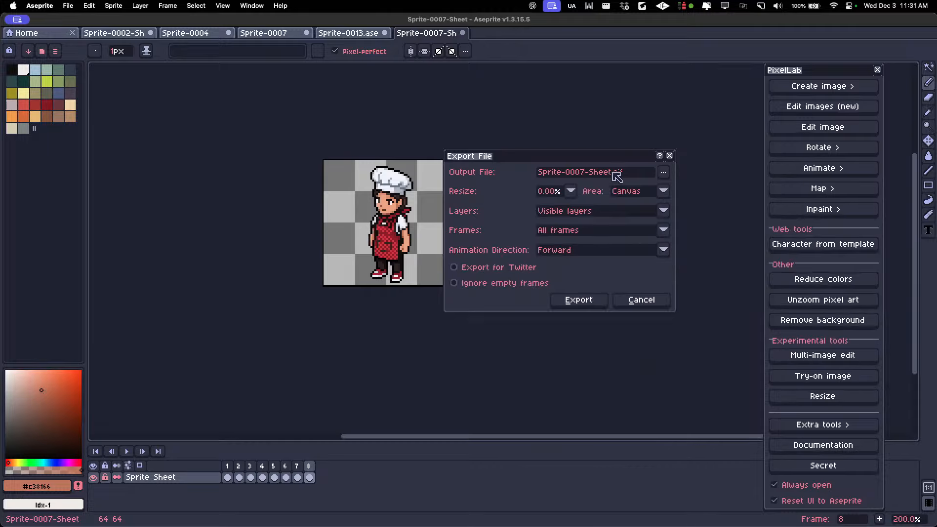
{"action": "left_click_drag", "start_coordinate": [614, 174], "coordinate": [394, 178]}
{"action": "key", "text": "BackSpace"}
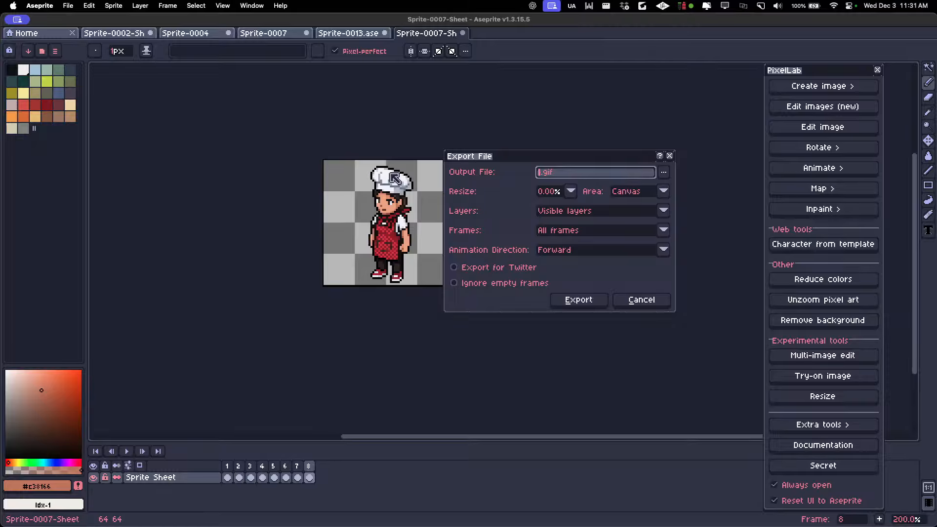
{"action": "type", "text": "Chef.png"}
{"action": "key", "text": "shift+End"}
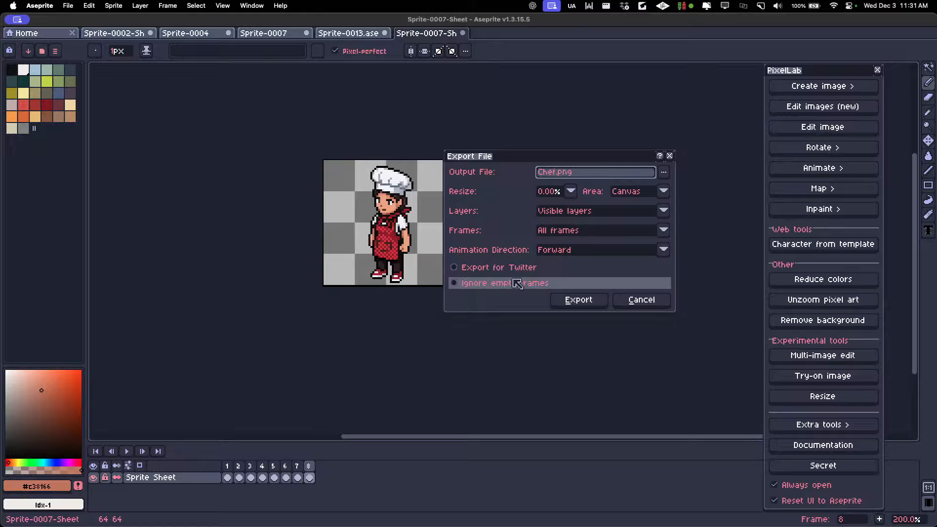
Export all frames at a 100% resize.
{"action": "left_click", "coordinate": [568, 231]}
{"action": "left_click", "coordinate": [562, 230]}
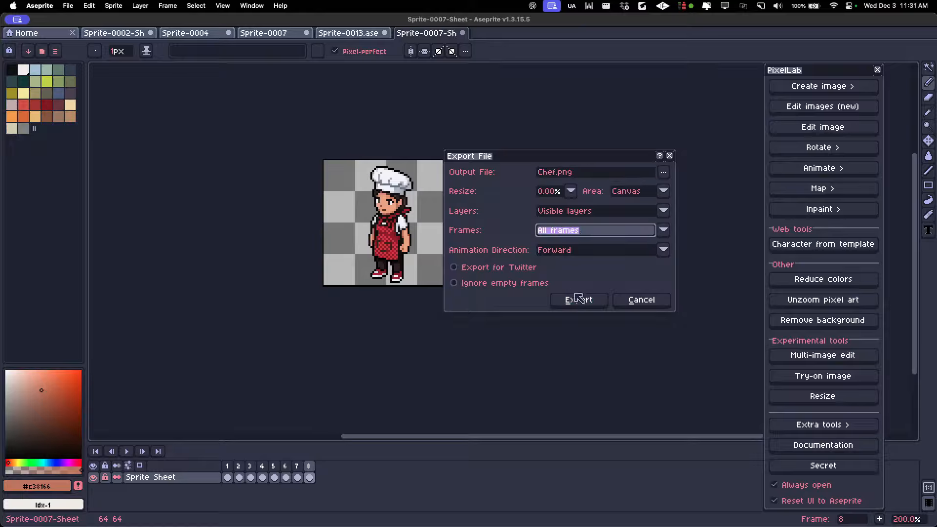
{"action": "left_click", "coordinate": [571, 191]}
{"action": "left_click", "coordinate": [552, 226]}
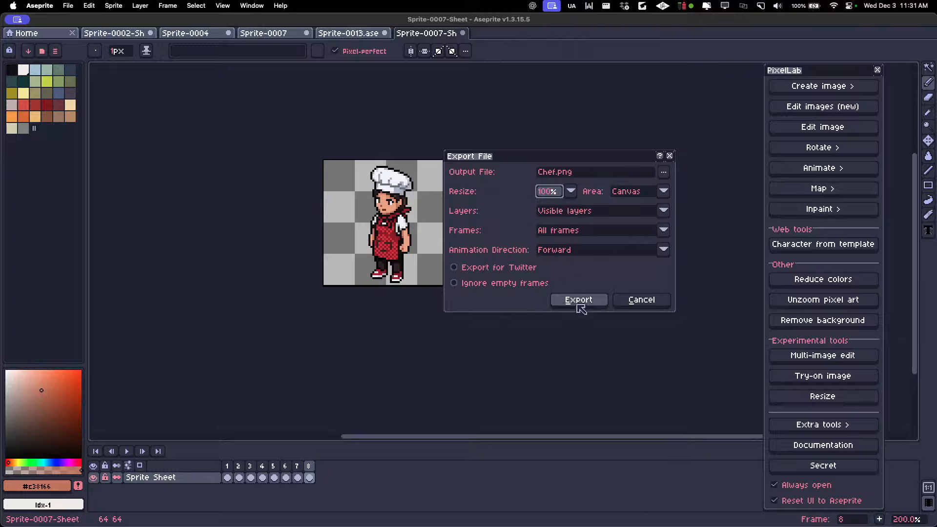
{"action": "left_click", "coordinate": [576, 299]}
Switch to Finder and group Chef1.png through Chef8.png in Downloads into a new folder named Cooking Game Sprites.
{"action": "key", "text": "super+Tab"}
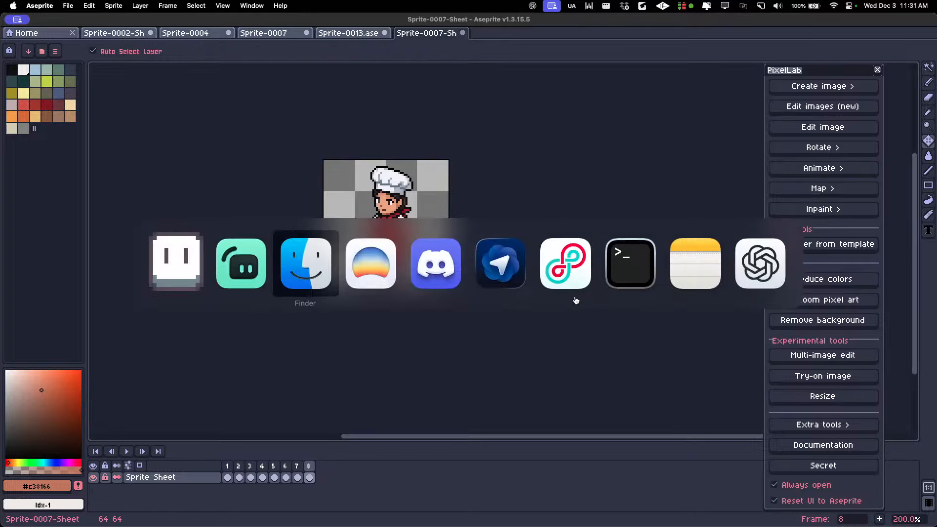
{"action": "scroll", "coordinate": [349, 261], "scroll_direction": "up", "scroll_amount": 10}
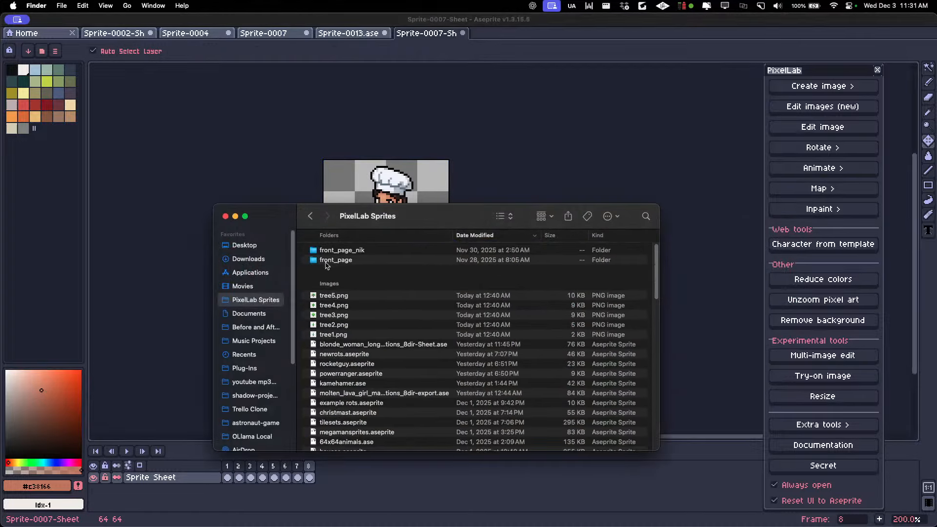
{"action": "left_click", "coordinate": [259, 260]}
{"action": "left_click", "coordinate": [353, 254]}
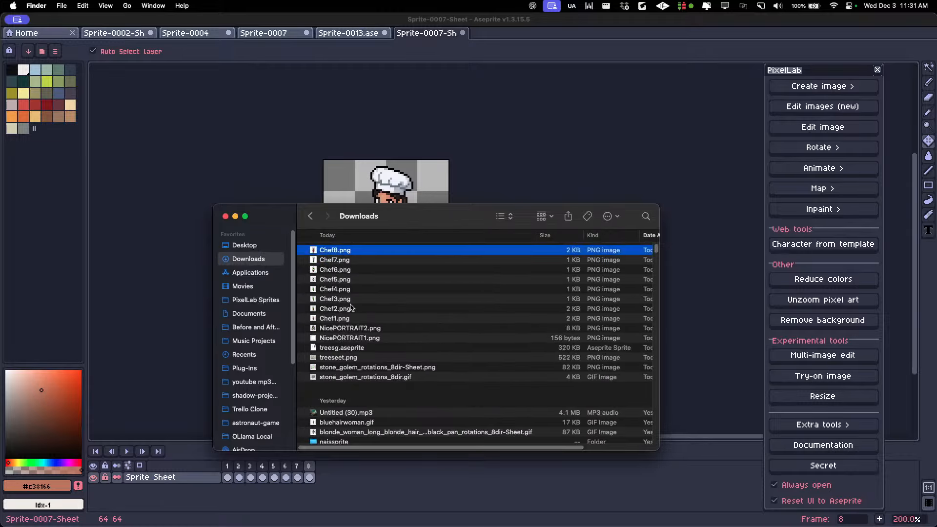
{"action": "left_click", "coordinate": [352, 320], "text": "shift"}
{"action": "right_click", "coordinate": [347, 301]}
{"action": "left_click", "coordinate": [370, 303]}
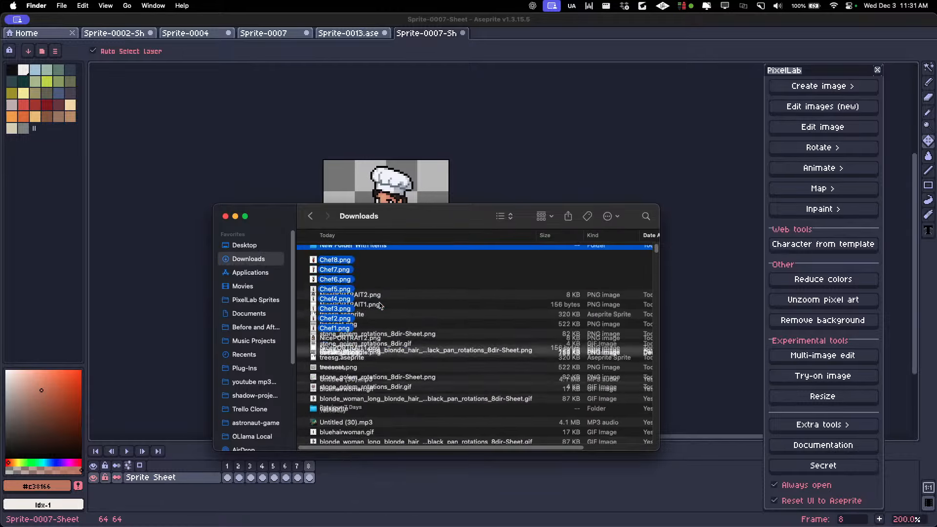
{"action": "type", "text": "Cooking Game Sprites"}
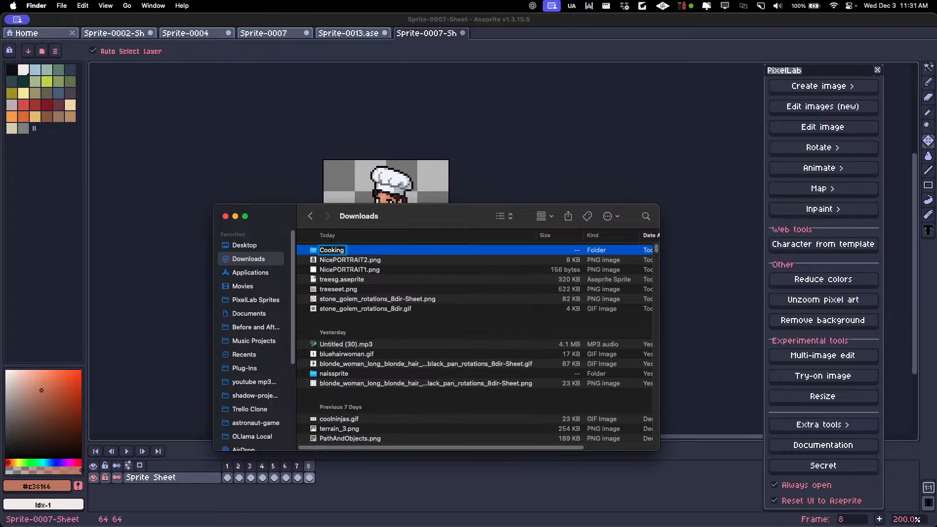
{"action": "key", "text": "Return"}
Open the Cooking Game Sprites folder and preview each chef image from Chef1.png to Chef8.png.
{"action": "double_click", "coordinate": [377, 251]}
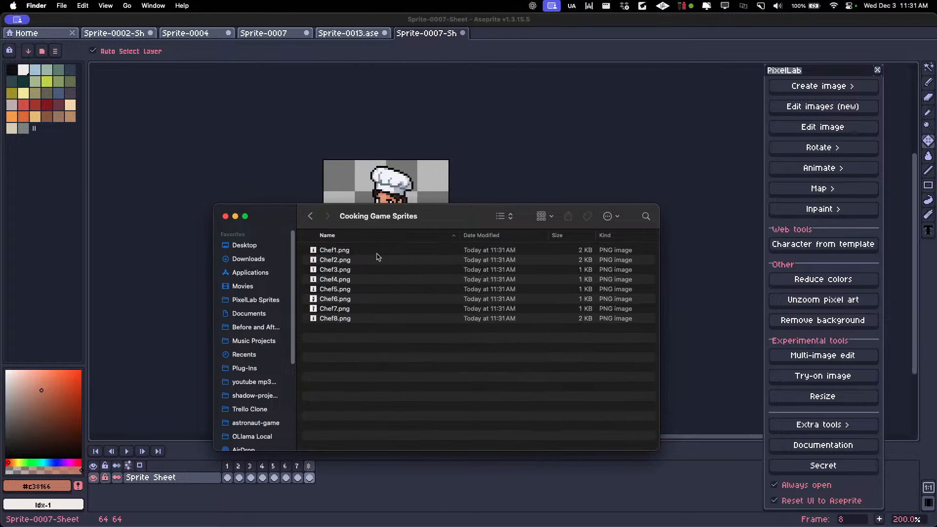
{"action": "left_click", "coordinate": [343, 253]}
{"action": "key", "text": "space"}
{"action": "key", "text": "Down"}
{"action": "key", "text": "Down"}
{"action": "key", "text": "Down"}
{"action": "key", "text": "Down"}
{"action": "key", "text": "Down"}
{"action": "key", "text": "Down"}
{"action": "key", "text": "Down"}
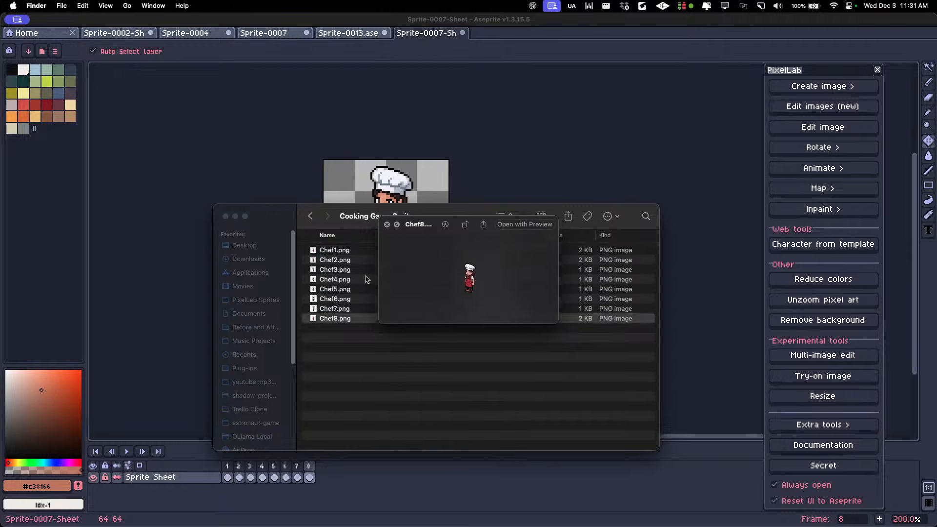
{"action": "key", "text": "space"}
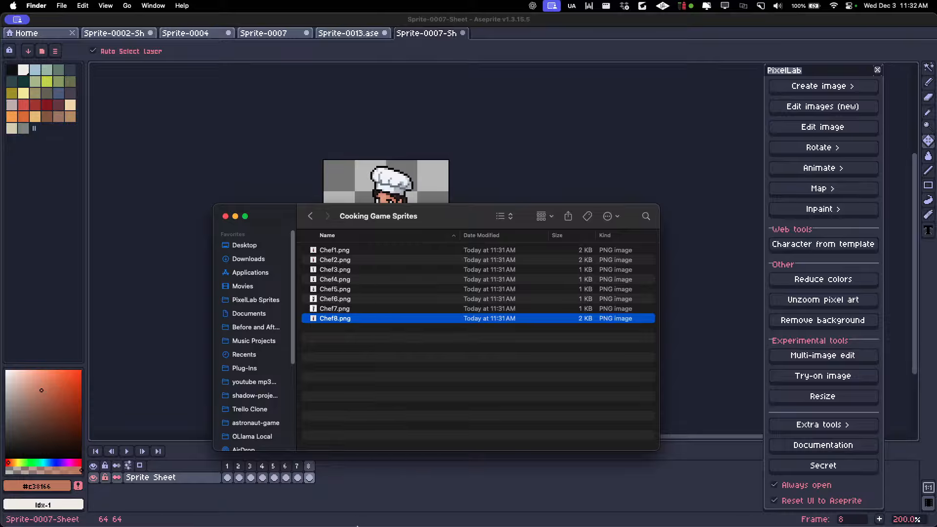
Switch to the Dia browser and open the Characters page of pixellab.ai in a new tab.
{"action": "mouse_move", "coordinate": [358, 526]}
{"action": "left_click", "coordinate": [254, 504]}
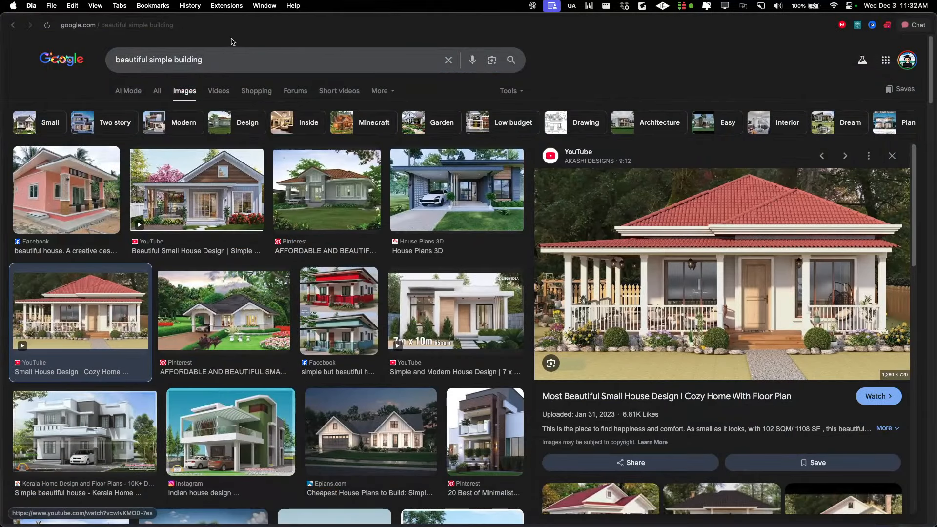
{"action": "mouse_move", "coordinate": [2, 54]}
{"action": "left_click", "coordinate": [86, 60]}
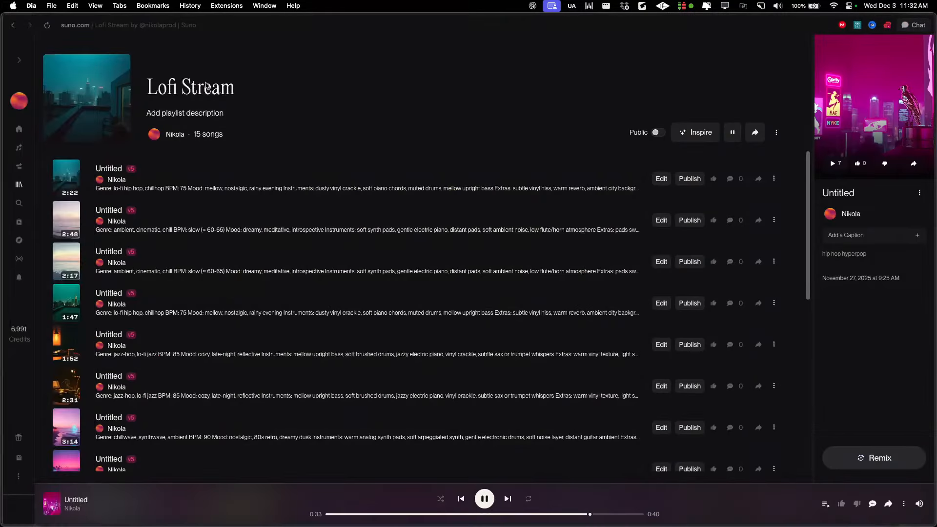
{"action": "key", "text": "super+t"}
{"action": "type", "text": "pixellab.ai"}
{"action": "key", "text": "Return"}
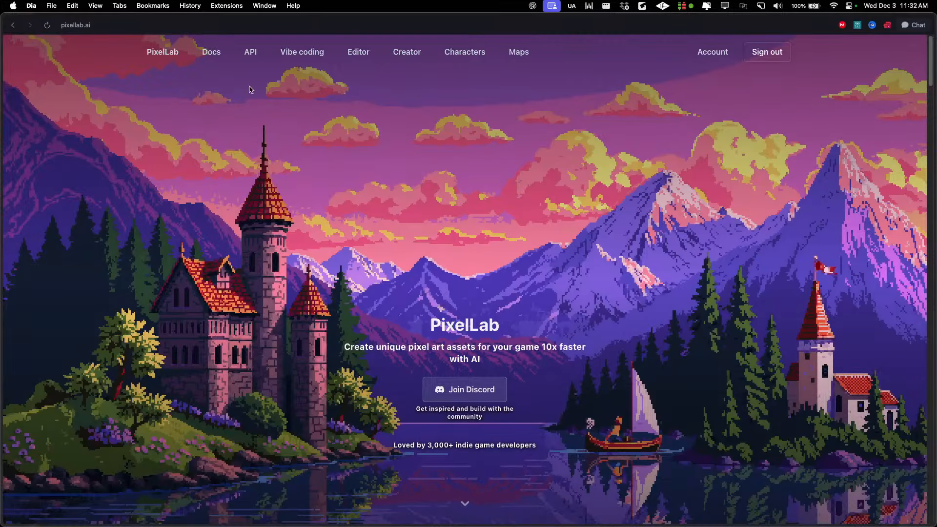
{"action": "left_click", "coordinate": [464, 52]}
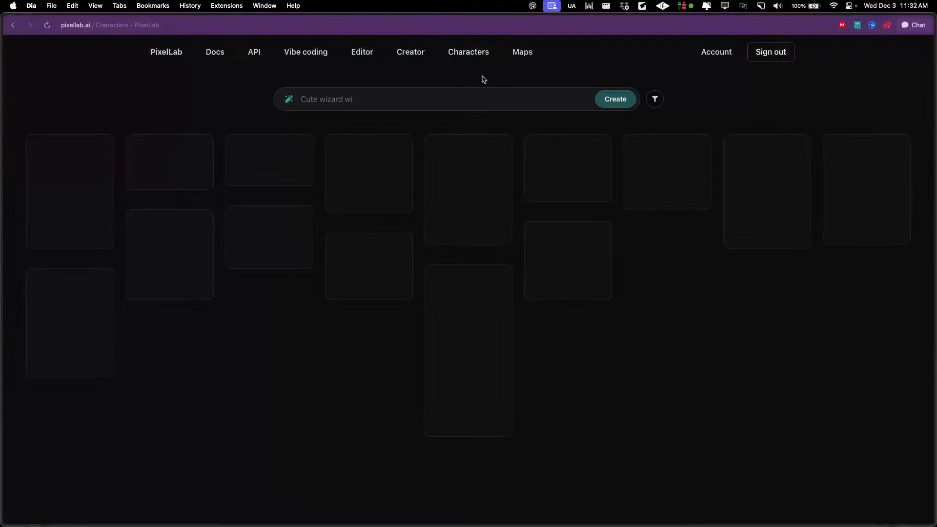
Start a new character in Create from Reference mode and go to its description field.
{"action": "left_click", "coordinate": [613, 93]}
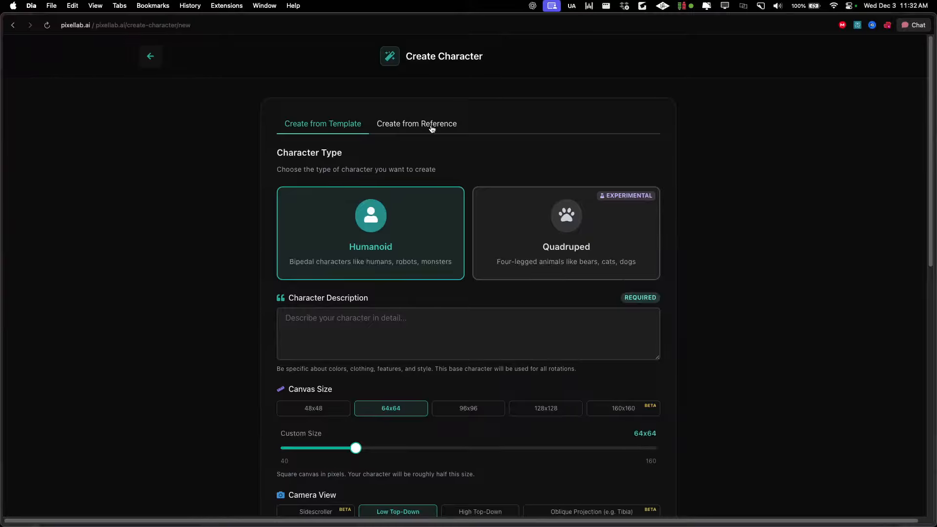
{"action": "left_click", "coordinate": [437, 126]}
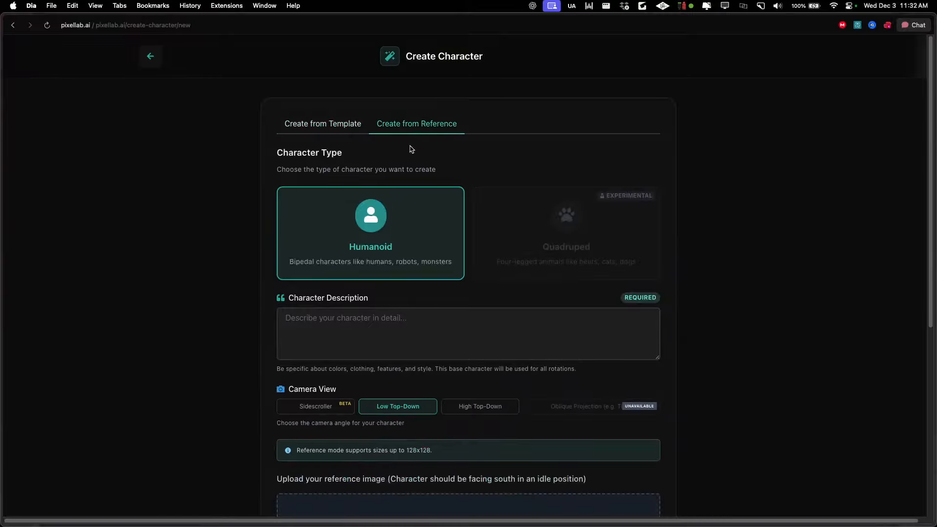
{"action": "scroll", "coordinate": [501, 176], "scroll_direction": "down", "scroll_amount": 1}
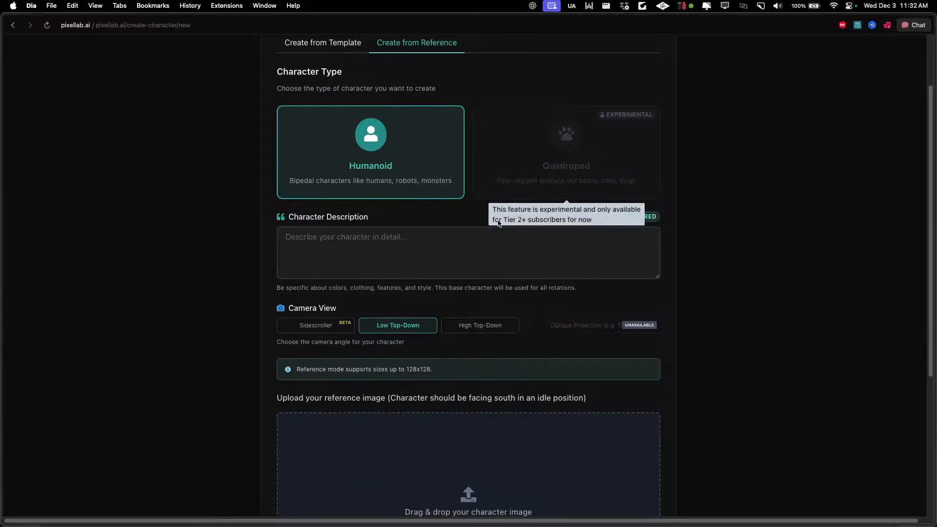
{"action": "scroll", "coordinate": [485, 254], "scroll_direction": "down", "scroll_amount": 4}
{"action": "left_click", "coordinate": [408, 234]}
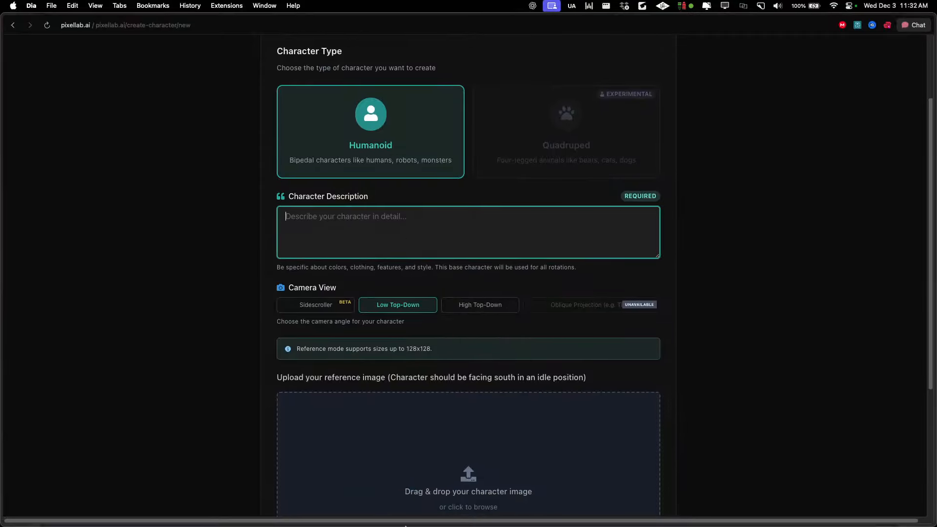
Upload Chef1.png from the Cooking Game Sprites folder as the new character's reference image.
{"action": "mouse_move", "coordinate": [446, 503]}
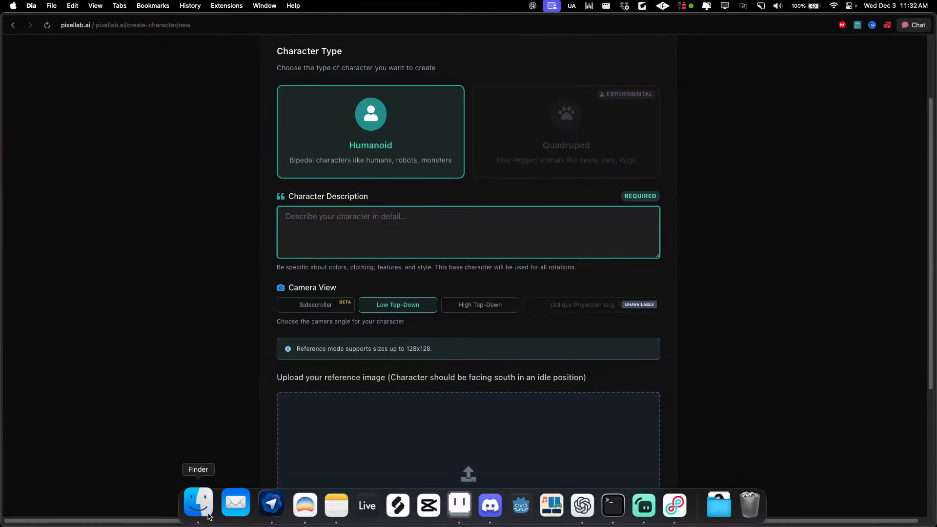
{"action": "left_click", "coordinate": [209, 516]}
{"action": "left_click", "coordinate": [342, 251]}
{"action": "key", "text": "space"}
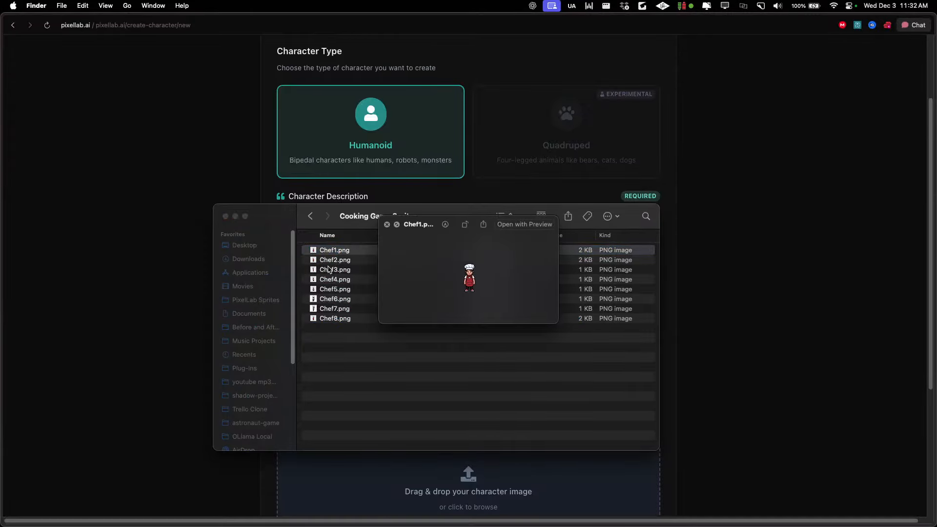
{"action": "key", "text": "space"}
{"action": "left_click_drag", "start_coordinate": [395, 219], "coordinate": [621, 290]}
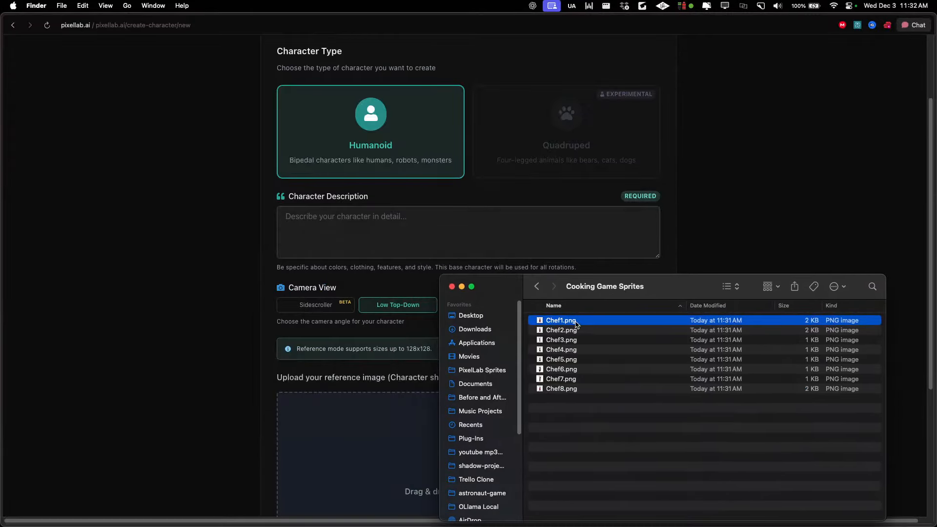
{"action": "left_click_drag", "start_coordinate": [576, 324], "coordinate": [366, 444]}
{"action": "scroll", "coordinate": [259, 296], "scroll_direction": "down", "scroll_amount": 2}
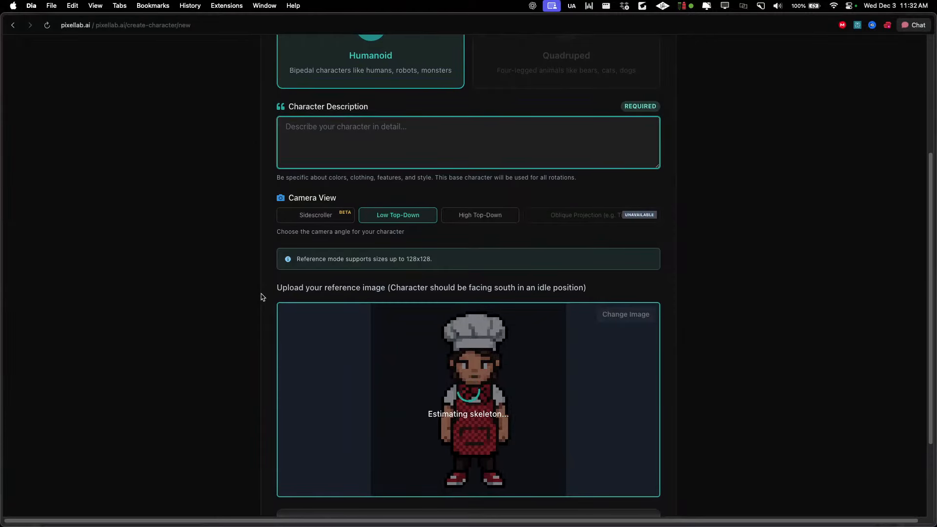
{"action": "key", "text": "super+Tab"}
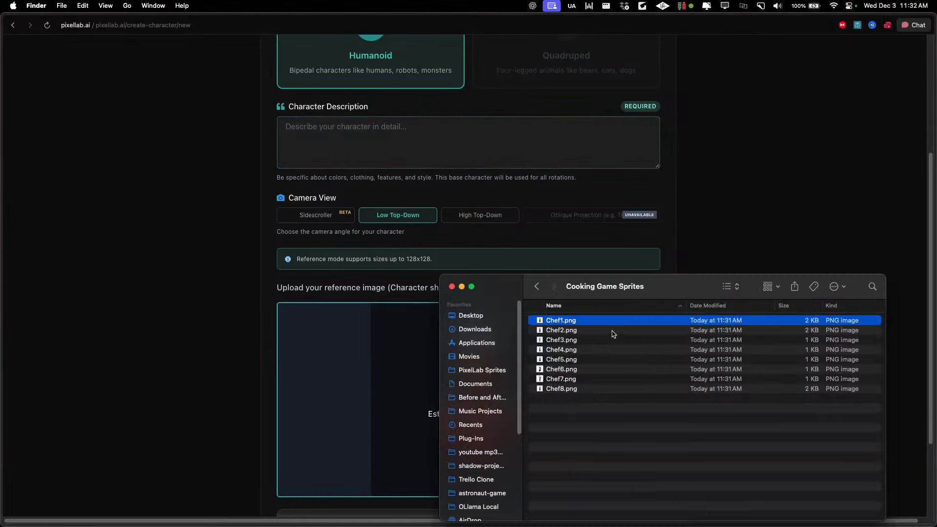
Preview Chef2.png and Chef1.png in the Cooking Game Sprites folder to compare the chef's poses.
{"action": "left_click", "coordinate": [614, 334]}
{"action": "key", "text": "space"}
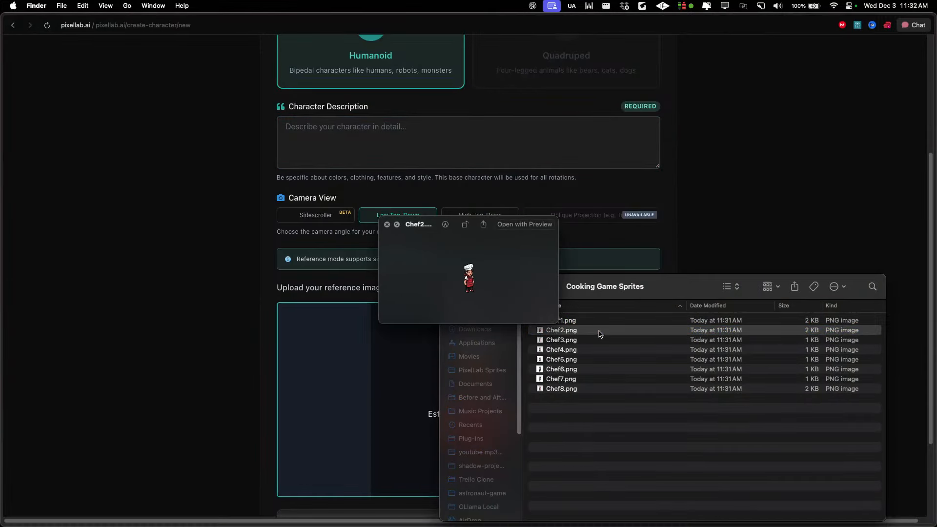
{"action": "key", "text": "Up"}
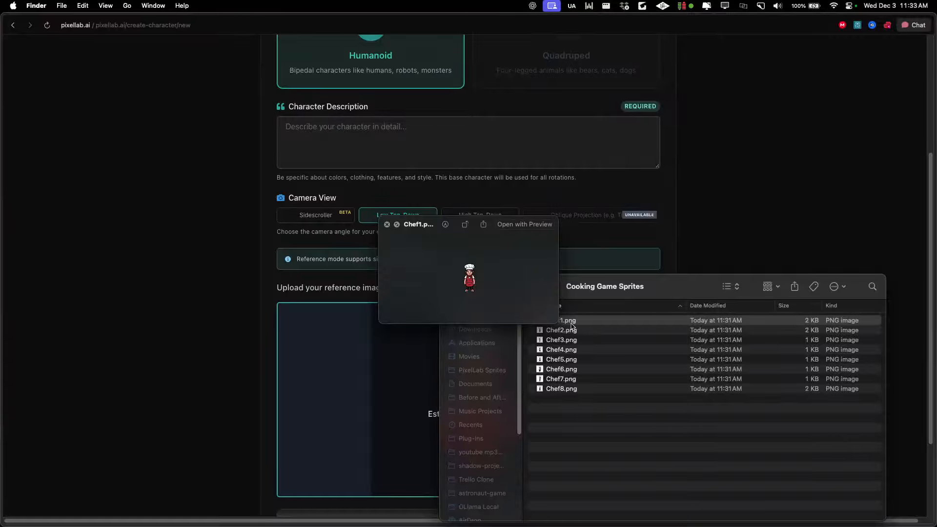
{"action": "key", "text": "space"}
Return to the character form in the browser, check the reference image's skeleton, and start the character description with "female chef wearing a".
{"action": "left_click", "coordinate": [220, 262]}
{"action": "scroll", "coordinate": [242, 276], "scroll_direction": "down", "scroll_amount": 1}
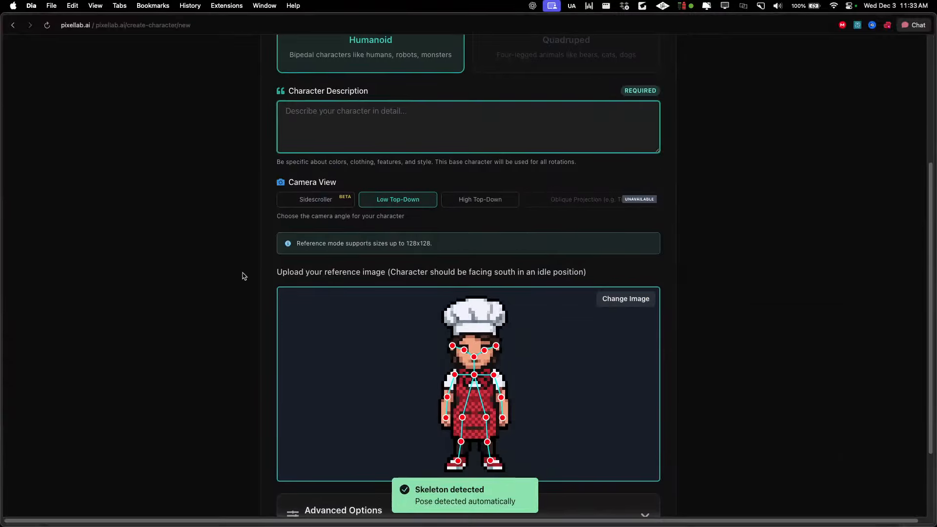
{"action": "scroll", "coordinate": [239, 277], "scroll_direction": "down", "scroll_amount": 3}
{"action": "scroll", "coordinate": [239, 277], "scroll_direction": "down", "scroll_amount": 1}
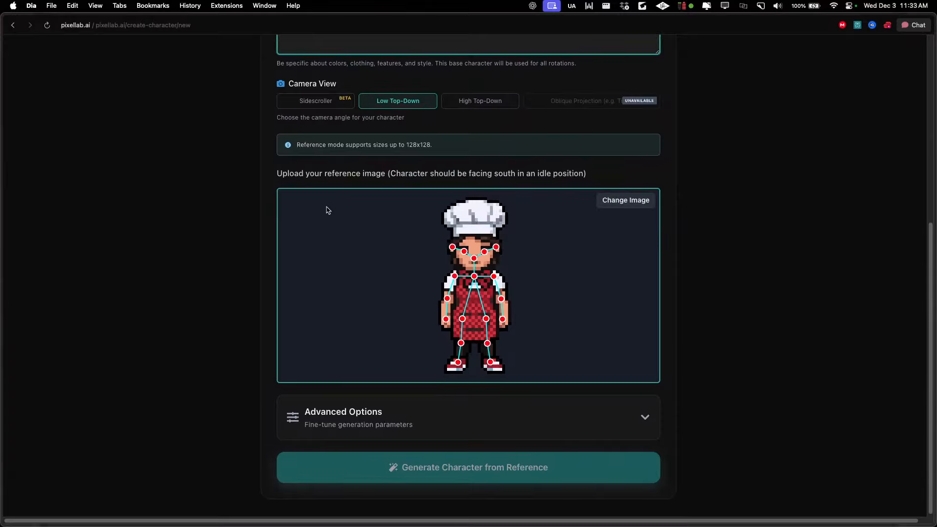
{"action": "scroll", "coordinate": [537, 220], "scroll_direction": "up", "scroll_amount": 7}
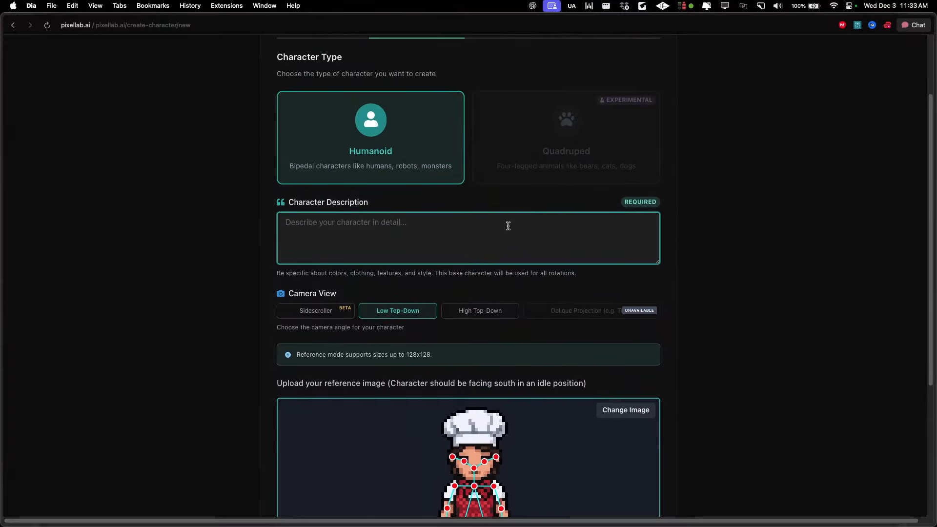
{"action": "type", "text": "fe"}
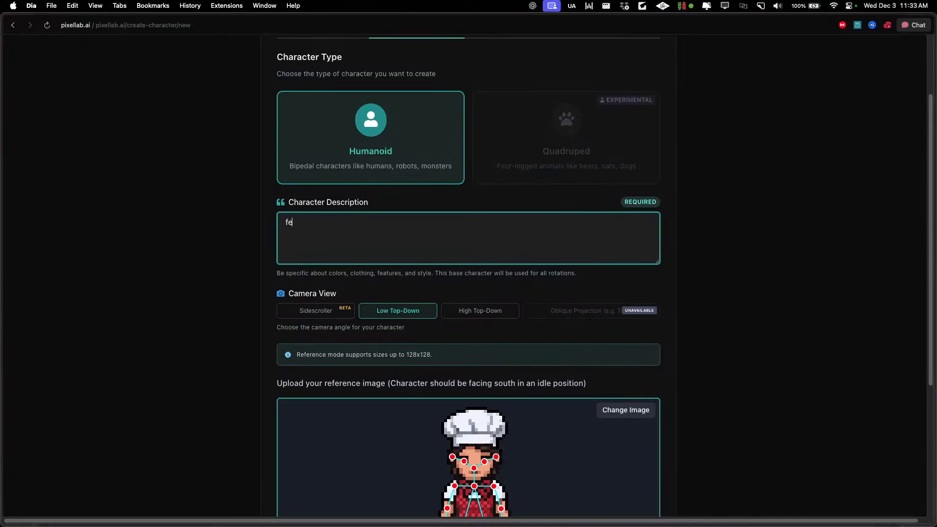
{"action": "type", "text": "male chef wearing a"}
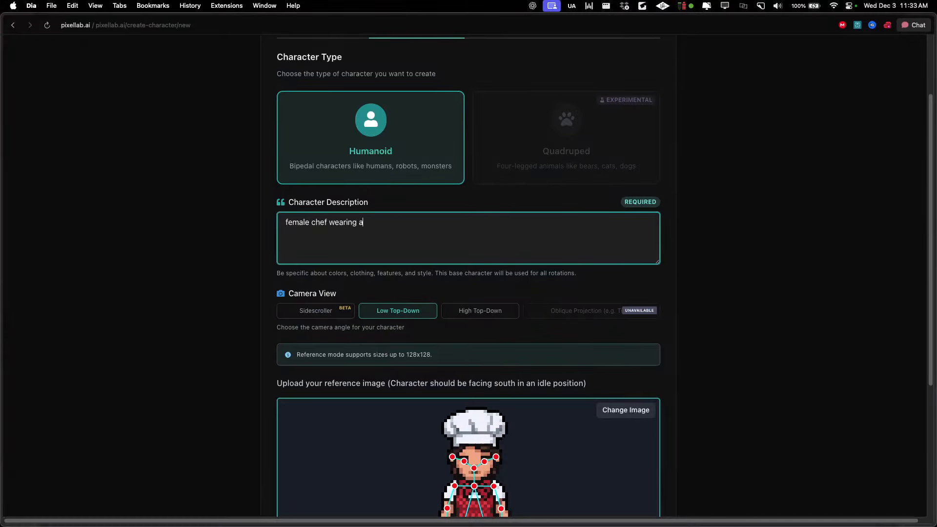
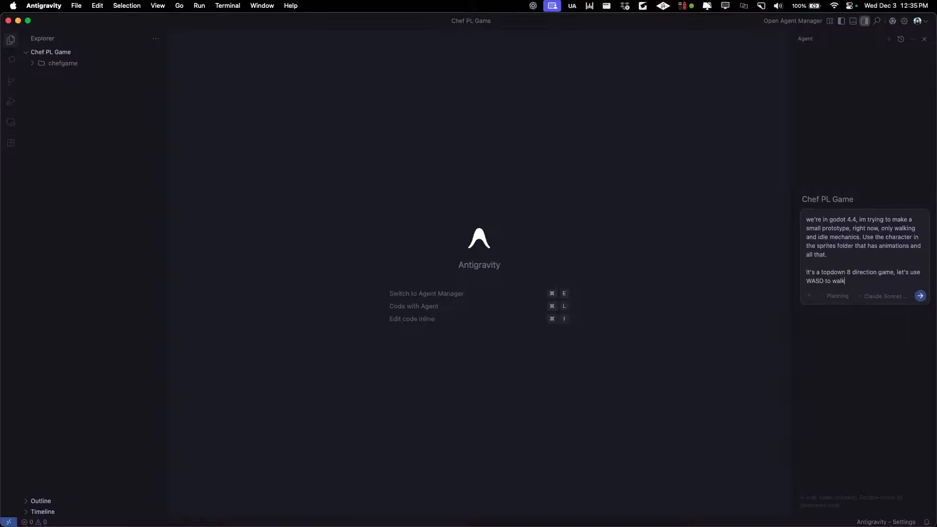
Complete the Antigravity agent prompt with "Also add a camera with 3x zoom to the character." and send it.
{"action": "type", "text": ". Also add a camera with 3x z"}
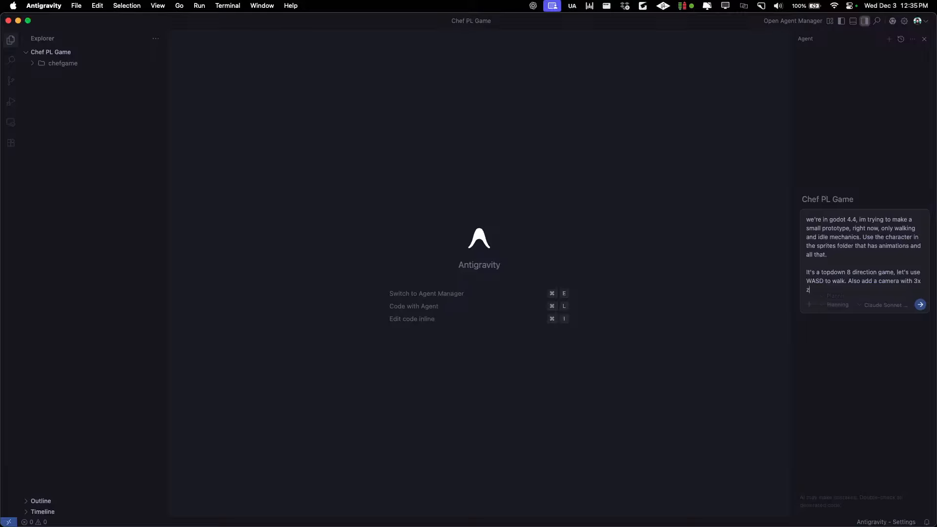
{"action": "type", "text": "oom to the character."}
{"action": "key", "text": "Return"}
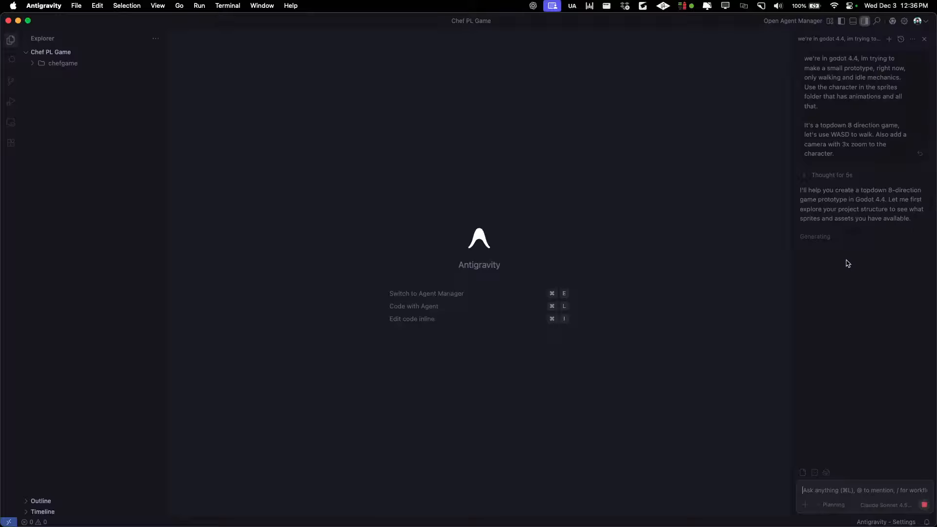
Switch to PixelLab's Map Workshop in the Dia browser and look through the saved maps and 16×16 tilesets.
{"action": "key", "text": "super+Tab"}
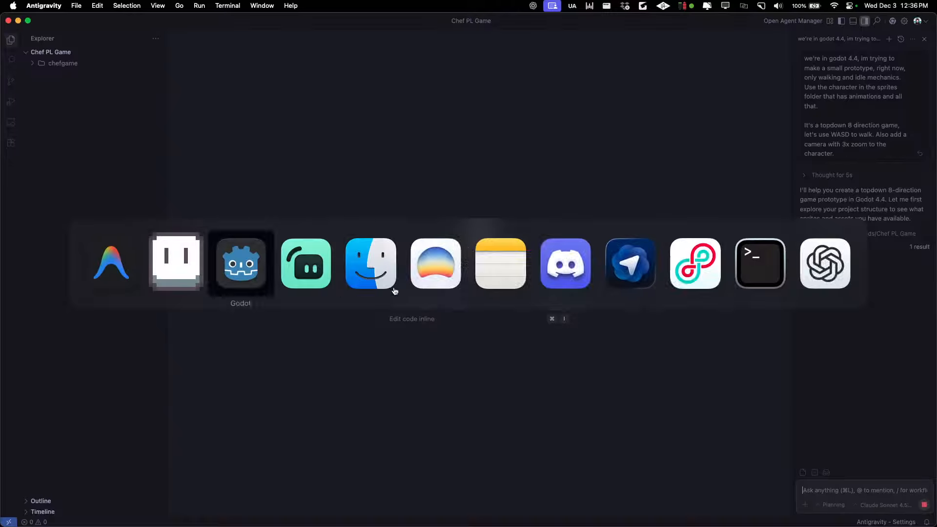
{"action": "left_click", "coordinate": [418, 268]}
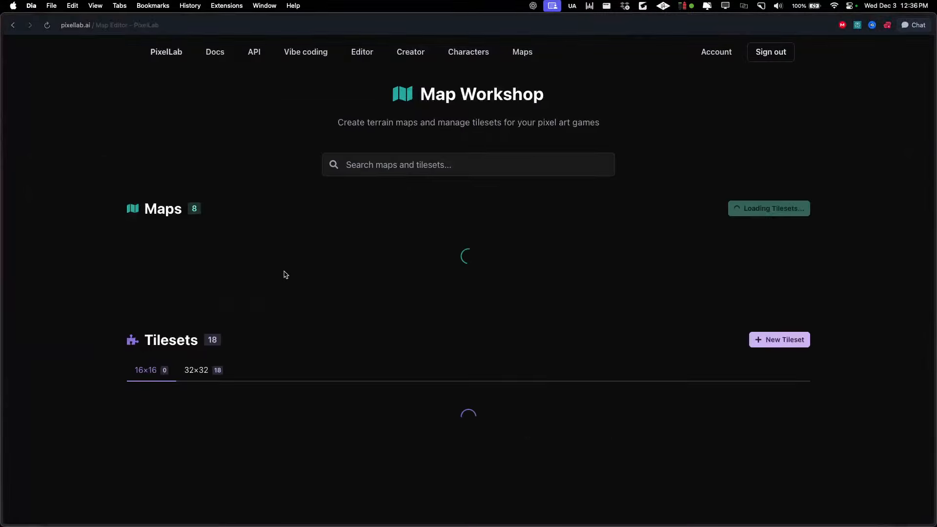
{"action": "scroll", "coordinate": [312, 251], "scroll_direction": "down", "scroll_amount": 12}
{"action": "scroll", "coordinate": [292, 238], "scroll_direction": "up", "scroll_amount": 2}
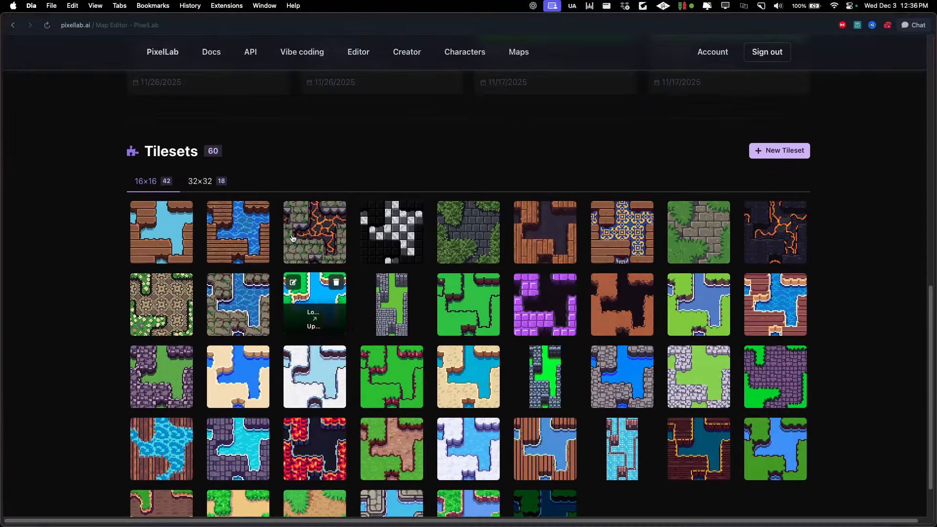
{"action": "scroll", "coordinate": [293, 239], "scroll_direction": "up", "scroll_amount": 2}
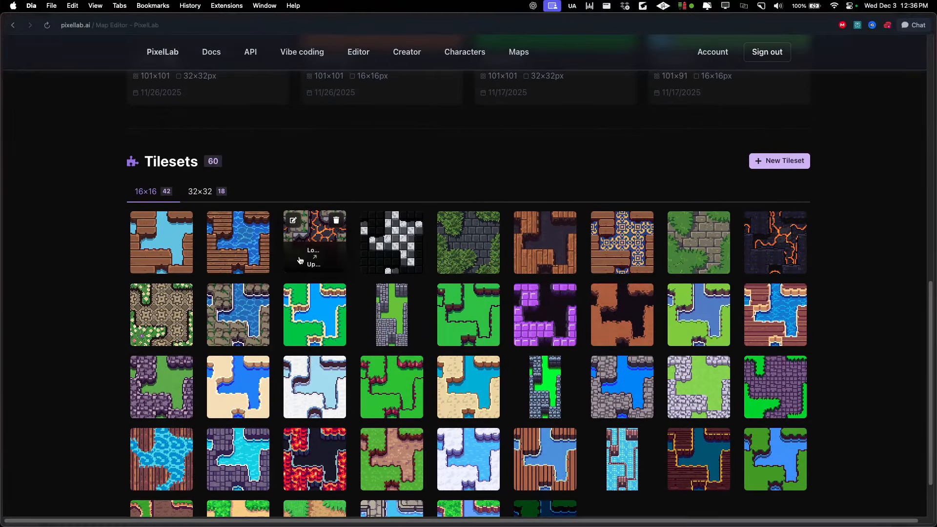
{"action": "scroll", "coordinate": [298, 264], "scroll_direction": "up", "scroll_amount": 2}
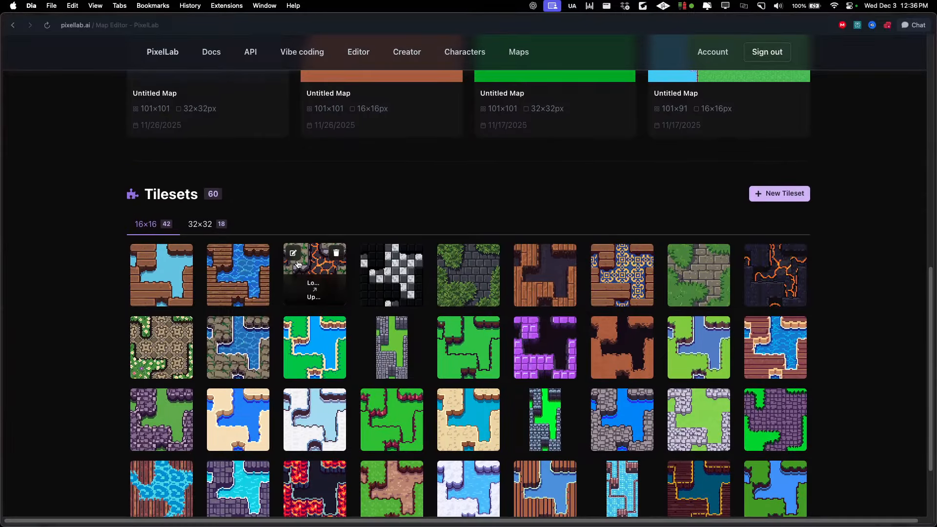
{"action": "scroll", "coordinate": [296, 267], "scroll_direction": "up", "scroll_amount": 1}
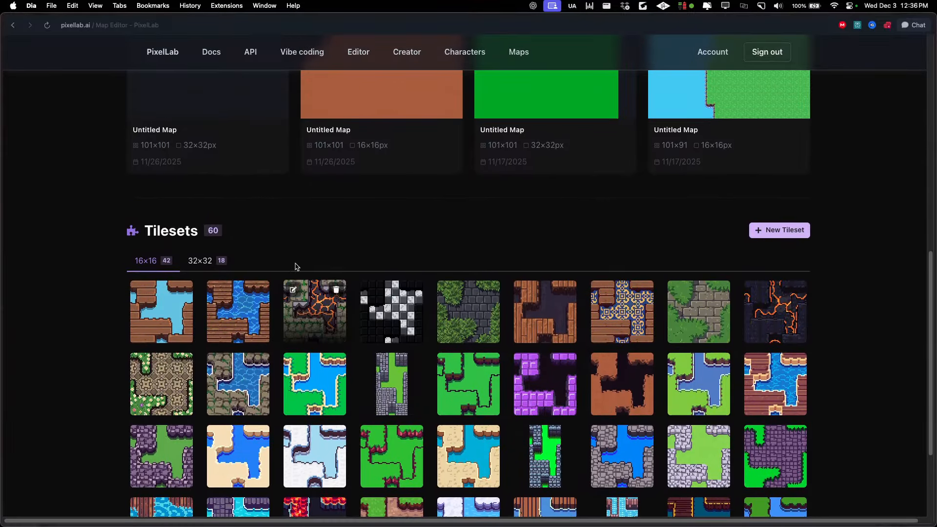
{"action": "scroll", "coordinate": [366, 281], "scroll_direction": "up", "scroll_amount": 3}
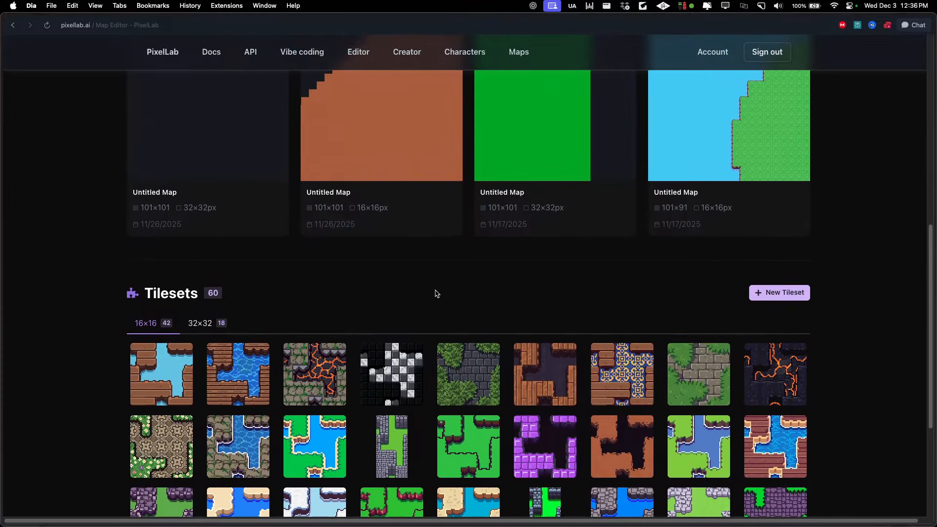
{"action": "scroll", "coordinate": [452, 309], "scroll_direction": "up", "scroll_amount": 10}
{"action": "scroll", "coordinate": [470, 289], "scroll_direction": "up", "scroll_amount": 6}
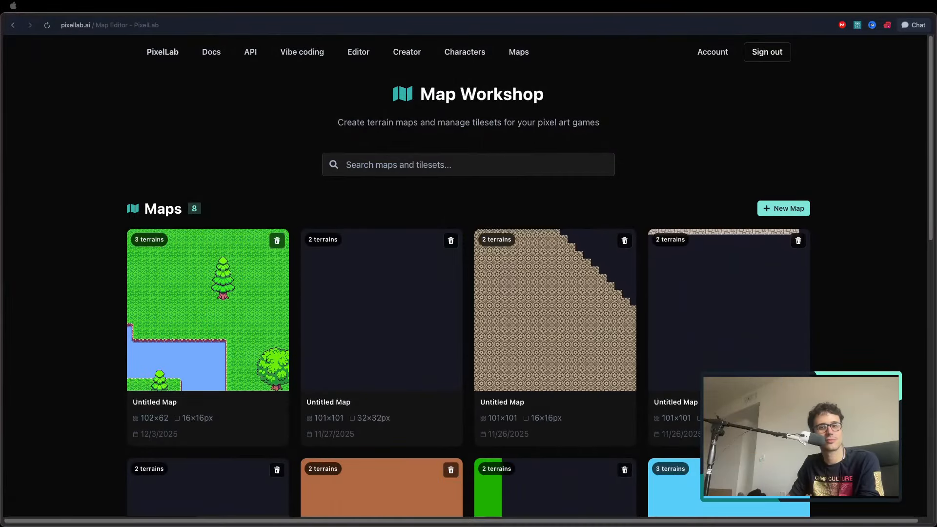
Find the black and white checkered floor tileset, open its details page, and return to Map Workshop.
{"action": "scroll", "coordinate": [481, 202], "scroll_direction": "down", "scroll_amount": 7}
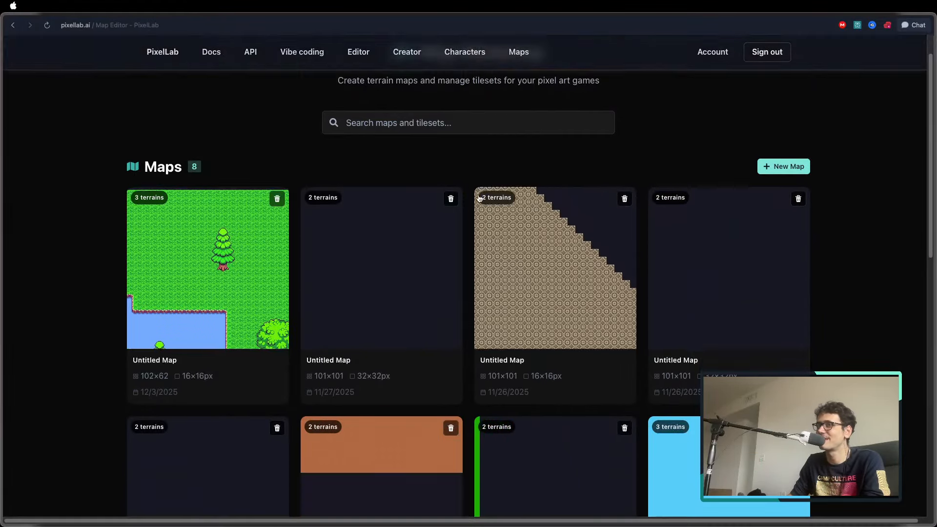
{"action": "scroll", "coordinate": [456, 192], "scroll_direction": "down", "scroll_amount": 5}
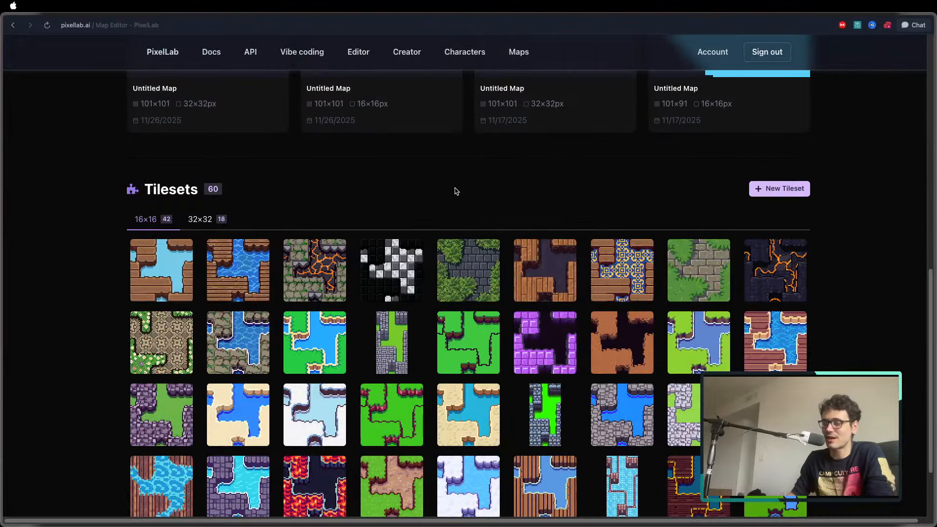
{"action": "scroll", "coordinate": [415, 193], "scroll_direction": "up", "scroll_amount": 1}
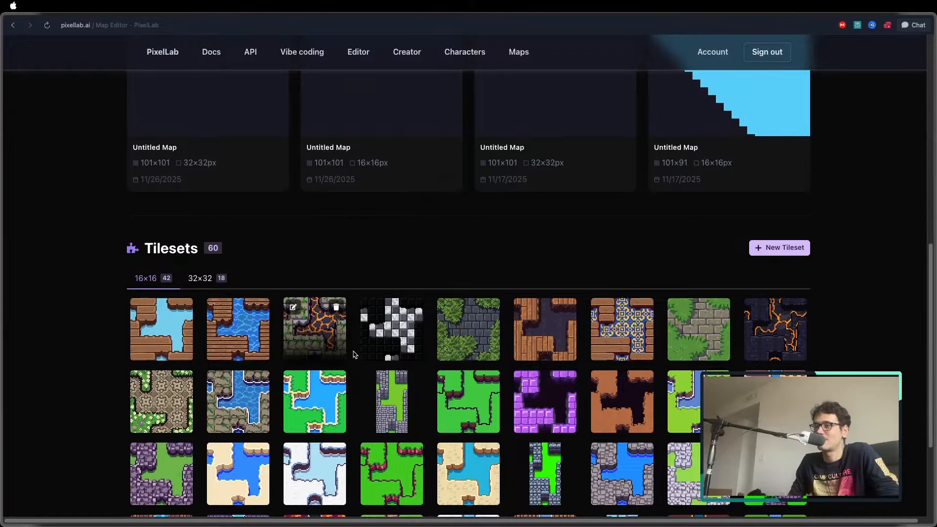
{"action": "left_click", "coordinate": [391, 336]}
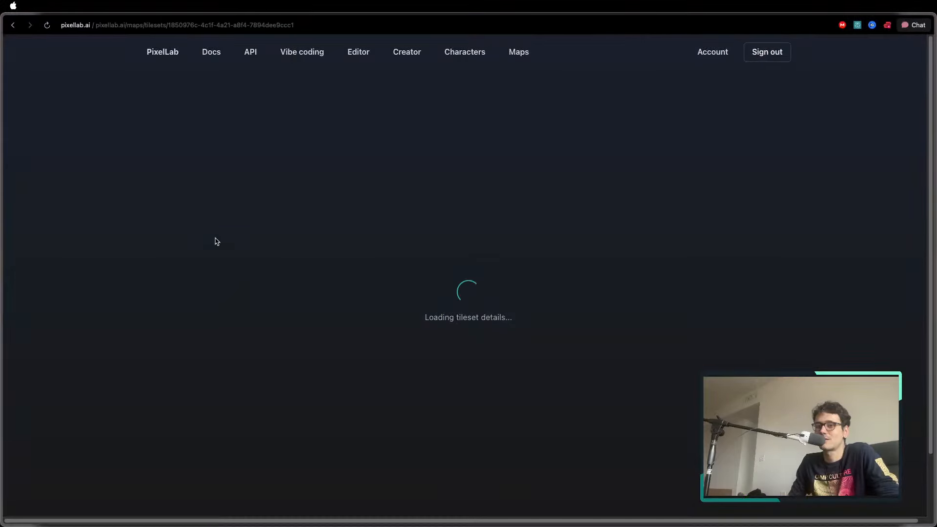
{"action": "key", "text": "super+["}
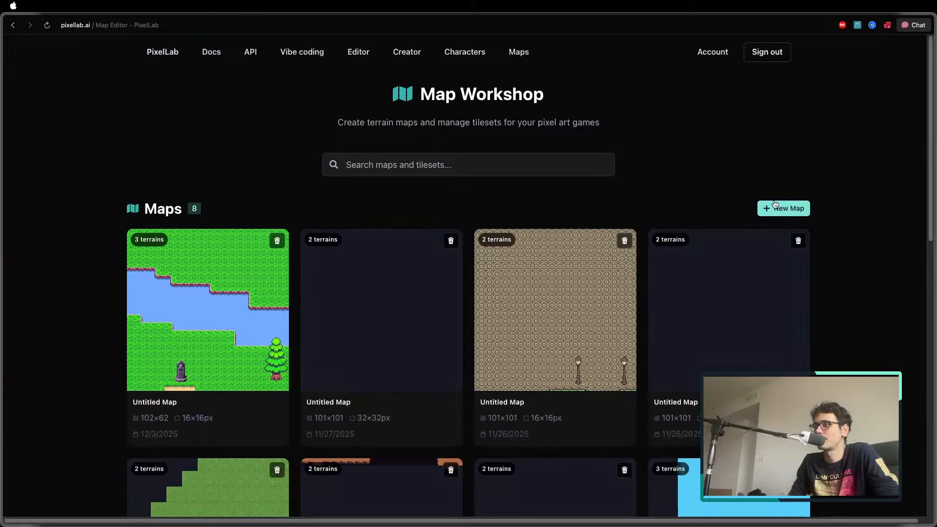
Create a new map from the 16×16 checkered floor and black void tileset and fill it with black void.
{"action": "left_click", "coordinate": [775, 205]}
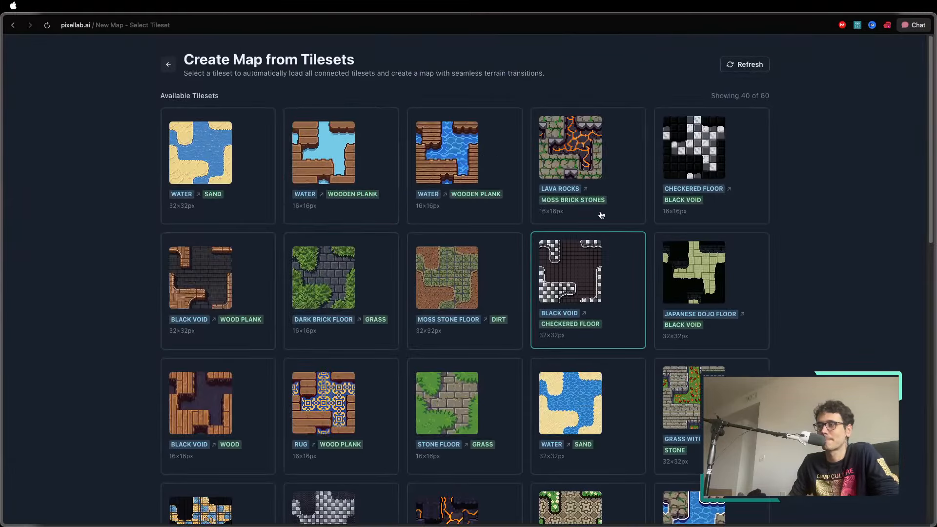
{"action": "left_click", "coordinate": [686, 147]}
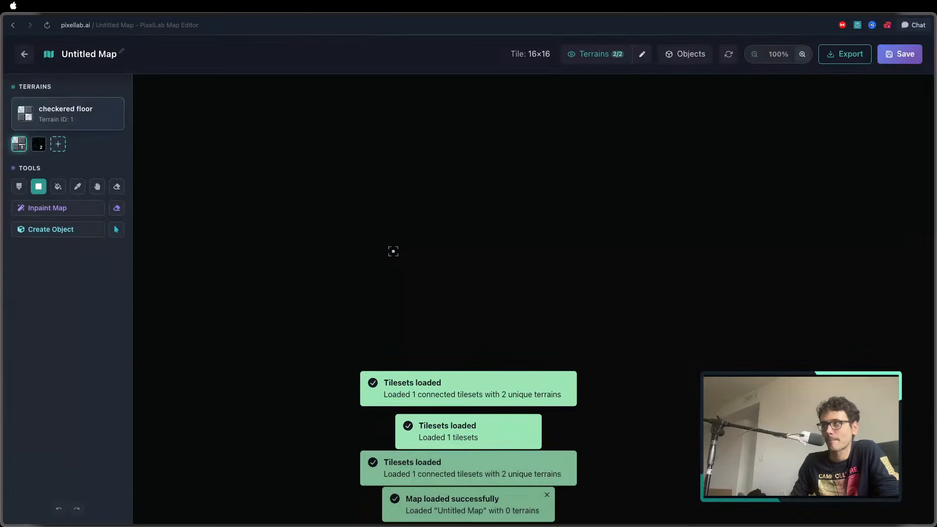
{"action": "key", "text": "f"}
{"action": "key", "text": "2"}
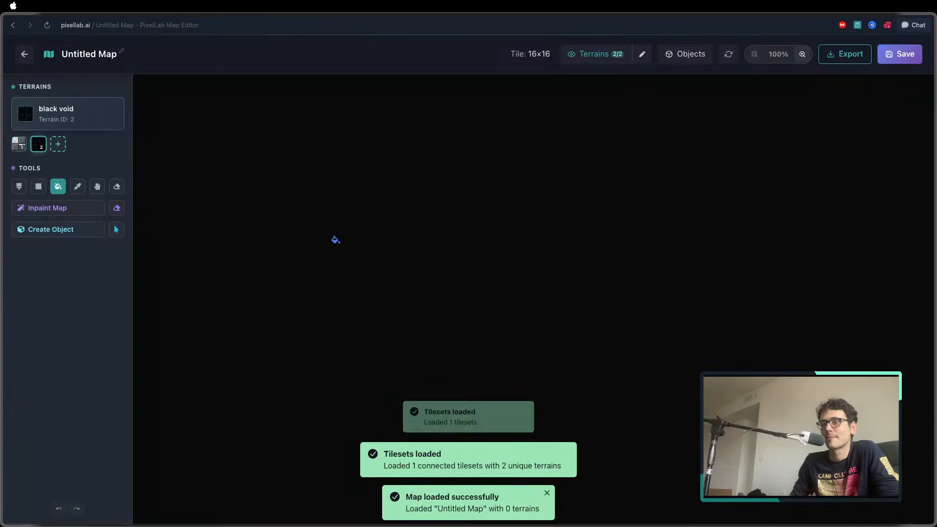
{"action": "left_click", "coordinate": [409, 261]}
Hide the terrain overlay and draw overlapping checkered floor rectangles that form connected rooms and corridors across the black void.
{"action": "left_click", "coordinate": [601, 58]}
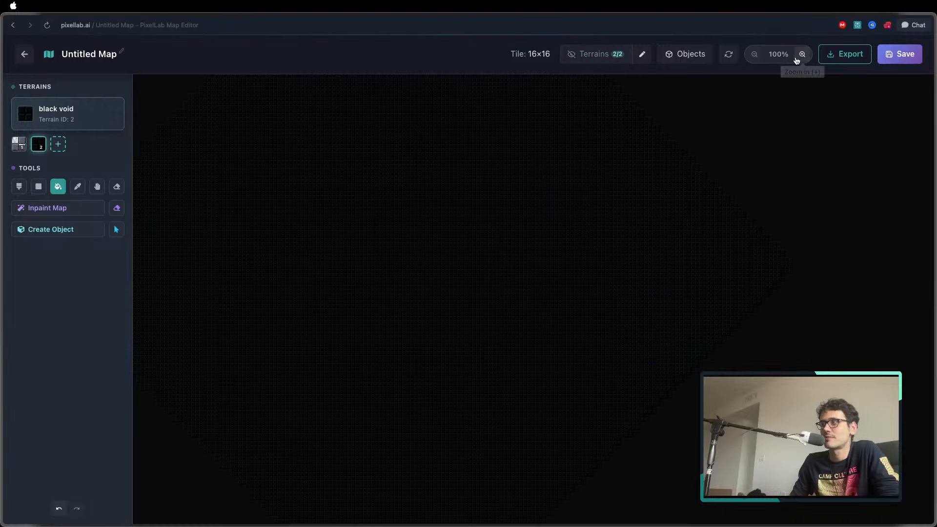
{"action": "left_click", "coordinate": [796, 59]}
{"action": "key", "text": "1"}
{"action": "key", "text": "r"}
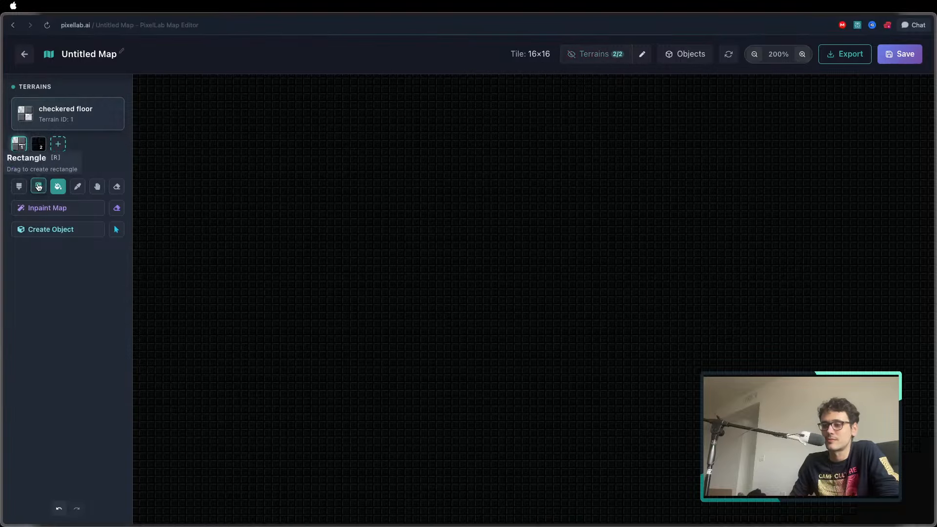
{"action": "left_click_drag", "start_coordinate": [254, 181], "coordinate": [326, 266]}
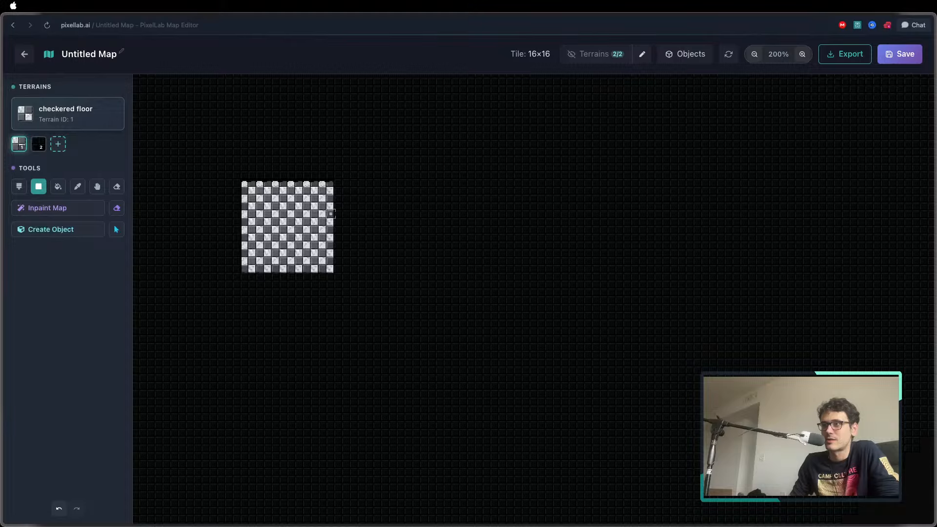
{"action": "left_click_drag", "start_coordinate": [341, 217], "coordinate": [423, 239]}
{"action": "left_click_drag", "start_coordinate": [434, 186], "coordinate": [561, 251]}
{"action": "mouse_move", "coordinate": [586, 199]}
{"action": "left_mouse_down"}
{"action": "mouse_move", "coordinate": [678, 242]}
{"action": "mouse_move", "coordinate": [737, 245]}
{"action": "mouse_move", "coordinate": [739, 256]}
{"action": "left_mouse_up"}
{"action": "mouse_move", "coordinate": [726, 126]}
{"action": "left_mouse_down"}
{"action": "mouse_move", "coordinate": [764, 322]}
{"action": "mouse_move", "coordinate": [777, 466]}
{"action": "left_mouse_up"}
{"action": "left_click_drag", "start_coordinate": [741, 392], "coordinate": [623, 189]}
{"action": "left_click_drag", "start_coordinate": [645, 253], "coordinate": [487, 319]}
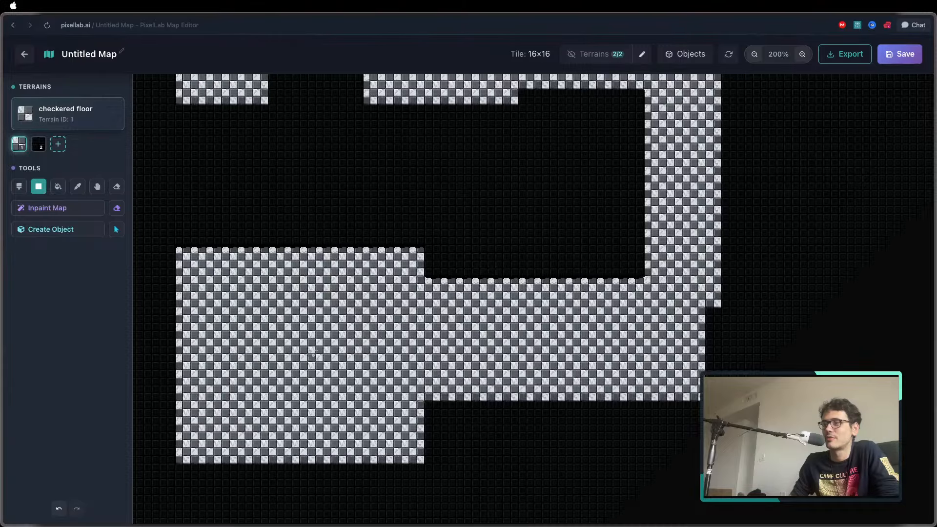
{"action": "left_click_drag", "start_coordinate": [433, 264], "coordinate": [463, 272]}
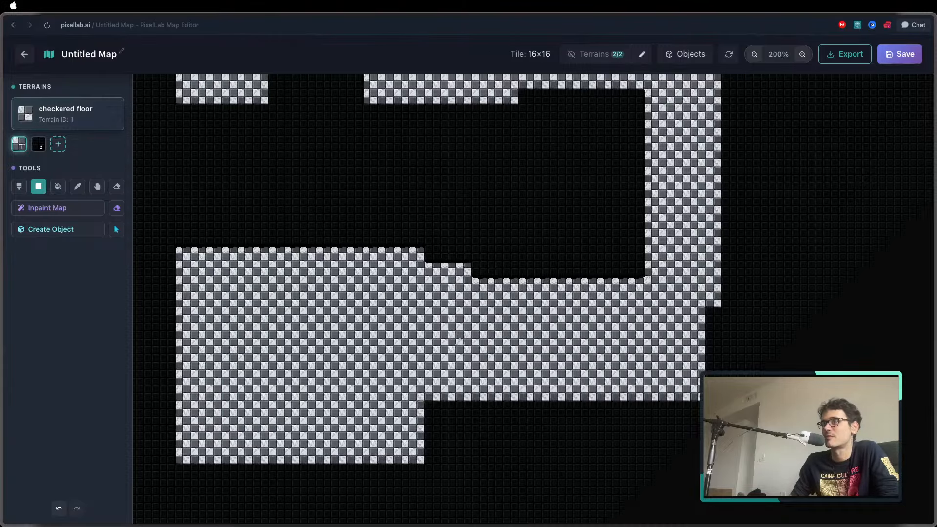
{"action": "left_click_drag", "start_coordinate": [379, 202], "coordinate": [350, 361]}
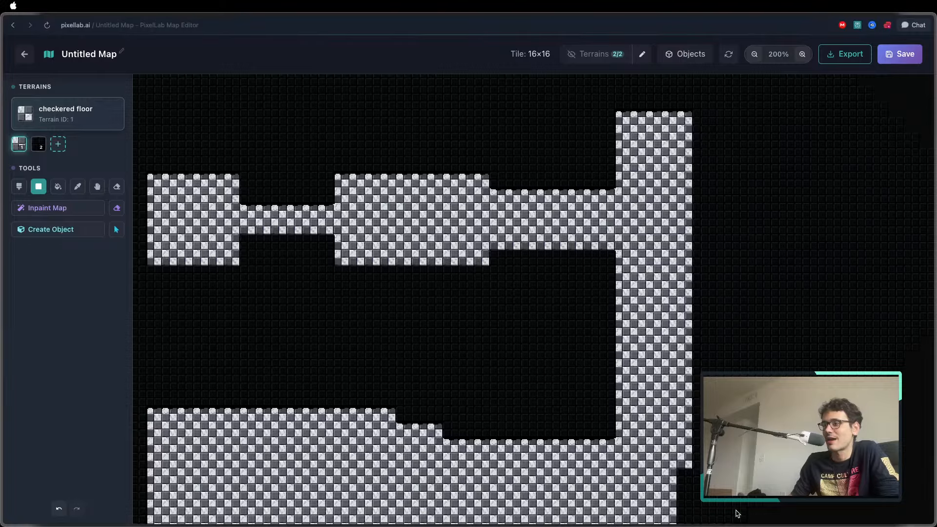
Place a pine tree object in the void above the upper corridor and a round leafy tree above the narrow passage.
{"action": "left_click_drag", "start_coordinate": [533, 311], "coordinate": [520, 131]}
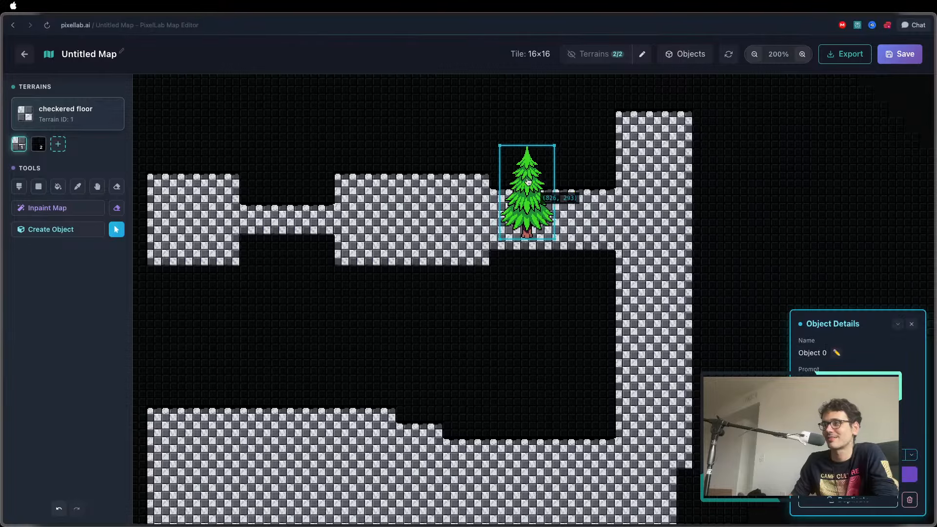
{"action": "left_click", "coordinate": [540, 187]}
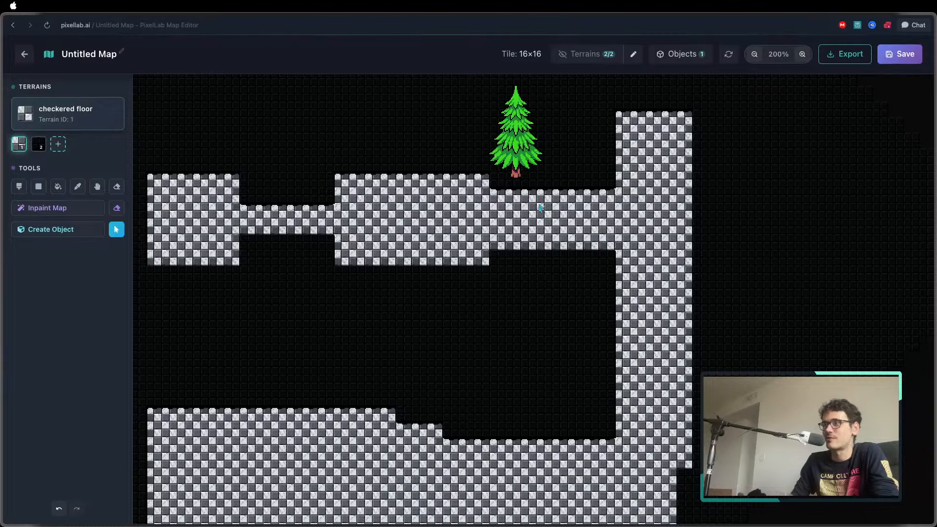
{"action": "scroll", "coordinate": [540, 208], "scroll_direction": "up", "scroll_amount": 3}
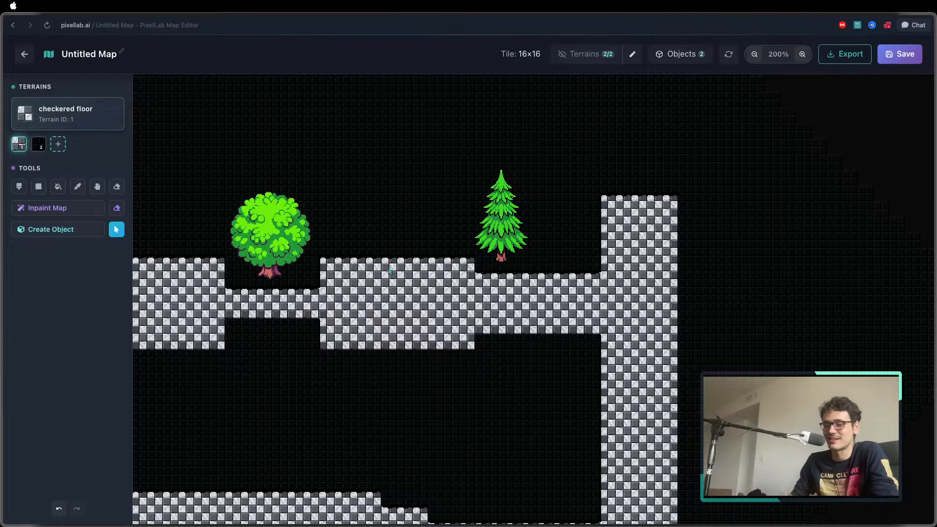
{"action": "left_click_drag", "start_coordinate": [384, 288], "coordinate": [446, 213]}
{"action": "left_click_drag", "start_coordinate": [404, 270], "coordinate": [471, 369]}
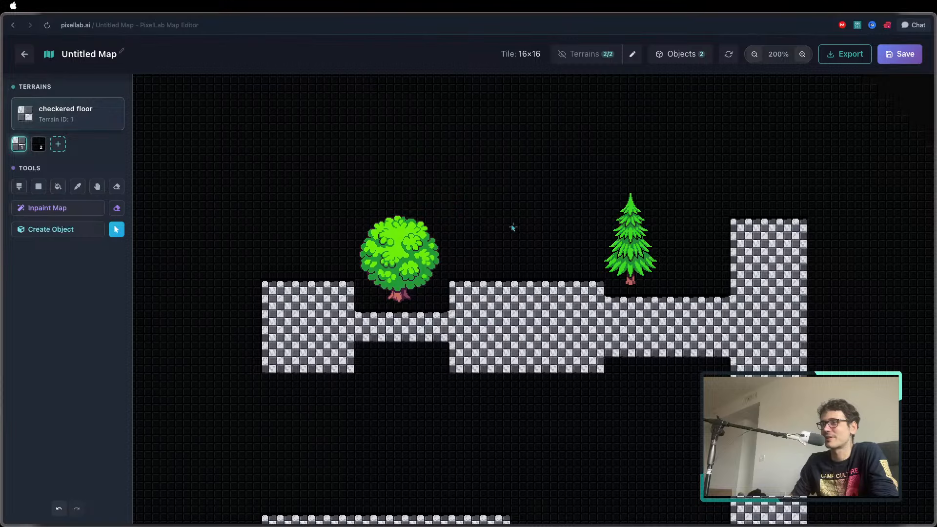
{"action": "left_click_drag", "start_coordinate": [512, 233], "coordinate": [438, 288]}
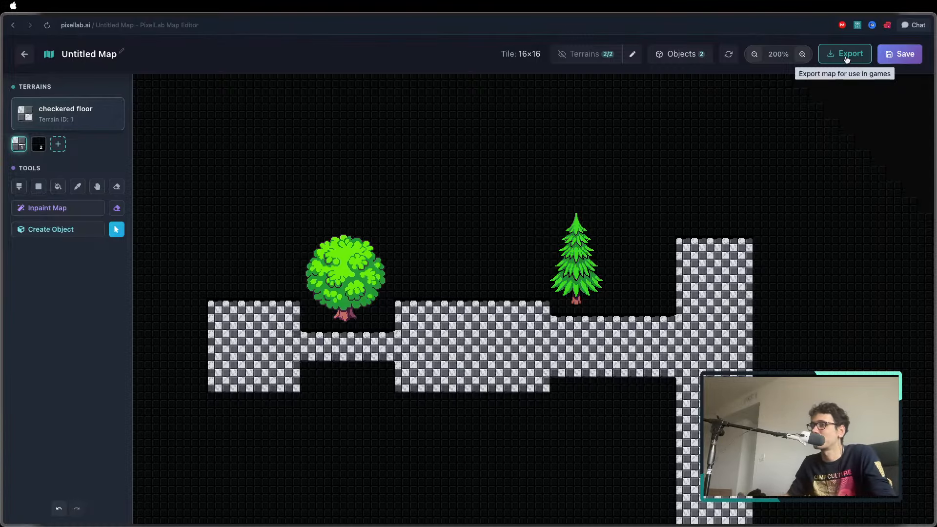
{"action": "left_click", "coordinate": [393, 253]}
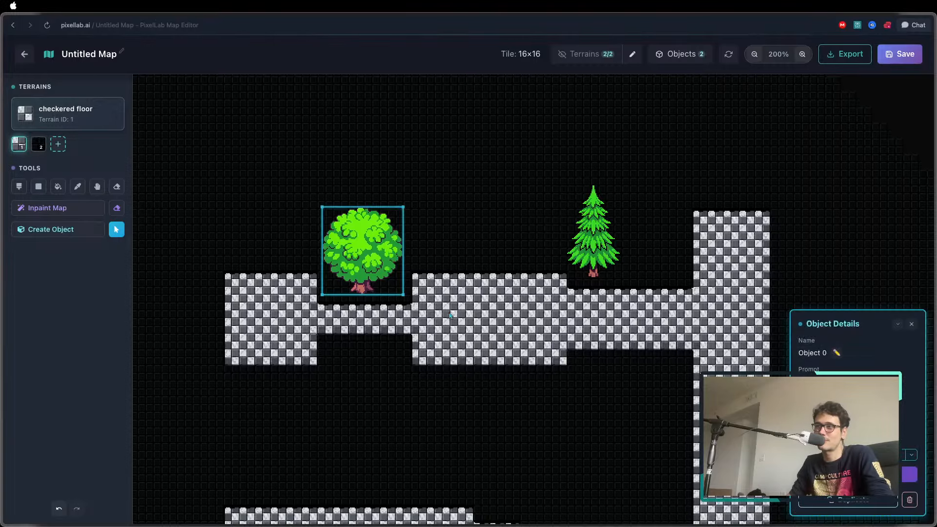
{"action": "key", "text": "super+d"}
{"action": "left_click_drag", "start_coordinate": [393, 287], "coordinate": [278, 403]}
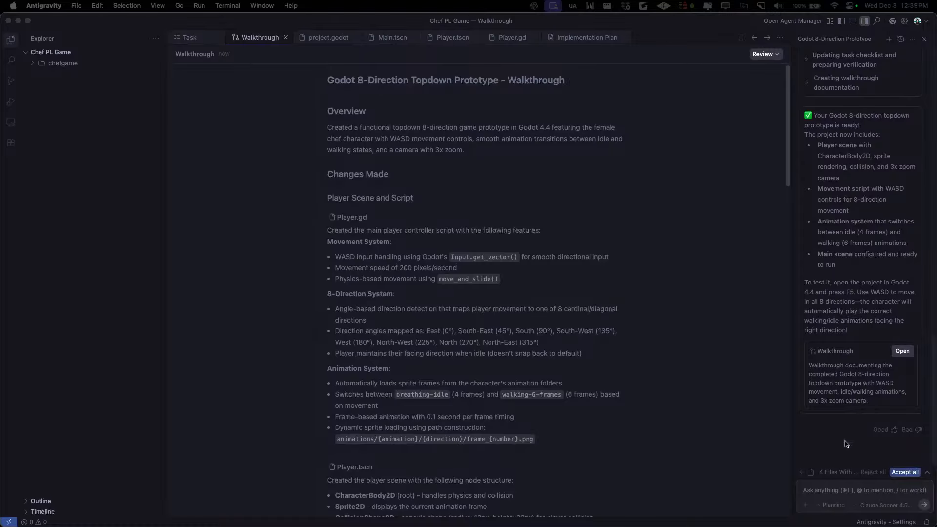
Switch to the ChefGame project in Godot and reload the externally modified project.godot from disk.
{"action": "mouse_move", "coordinate": [747, 524]}
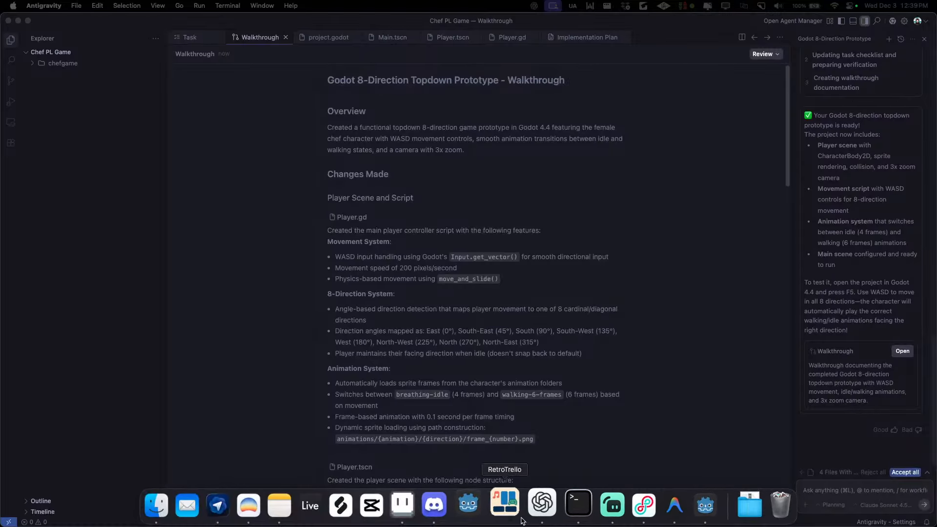
{"action": "left_click", "coordinate": [706, 505]}
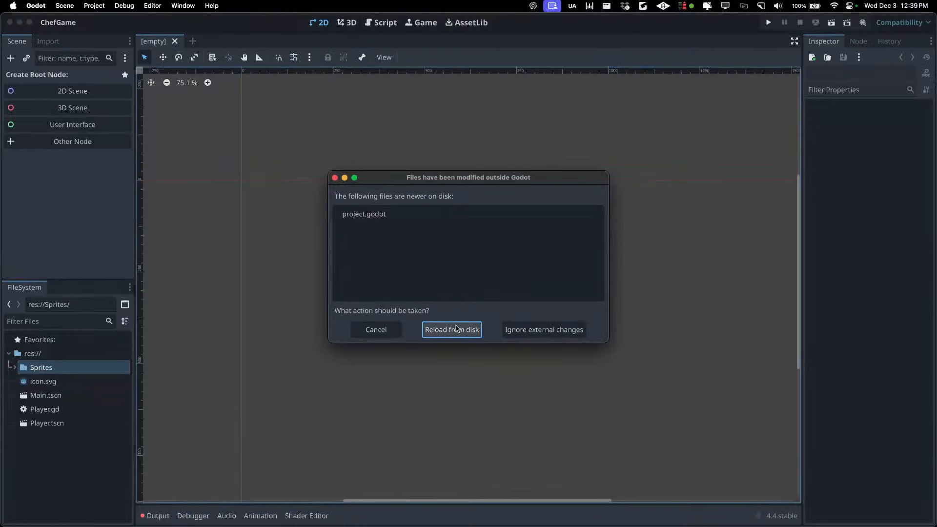
{"action": "left_click", "coordinate": [456, 329]}
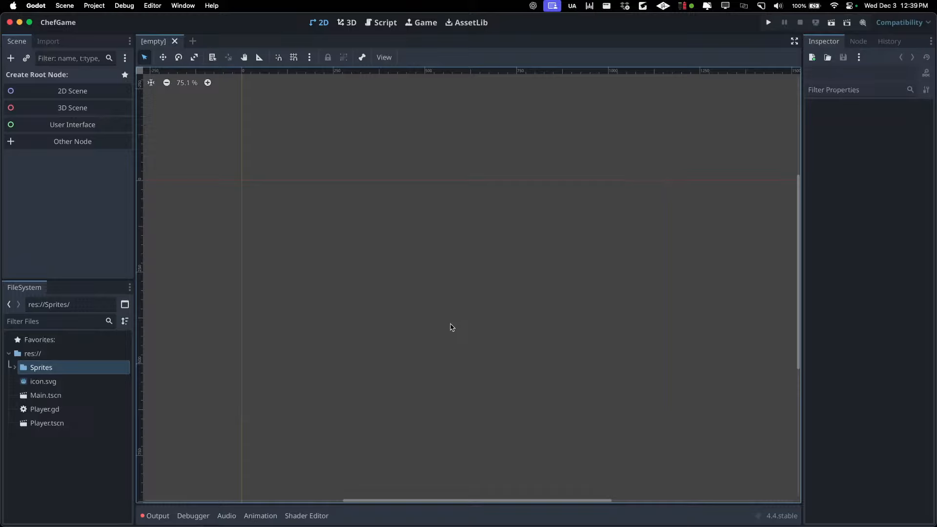
Run the game in a maximized window to check the chef character's movement, and close it.
{"action": "left_click", "coordinate": [768, 23]}
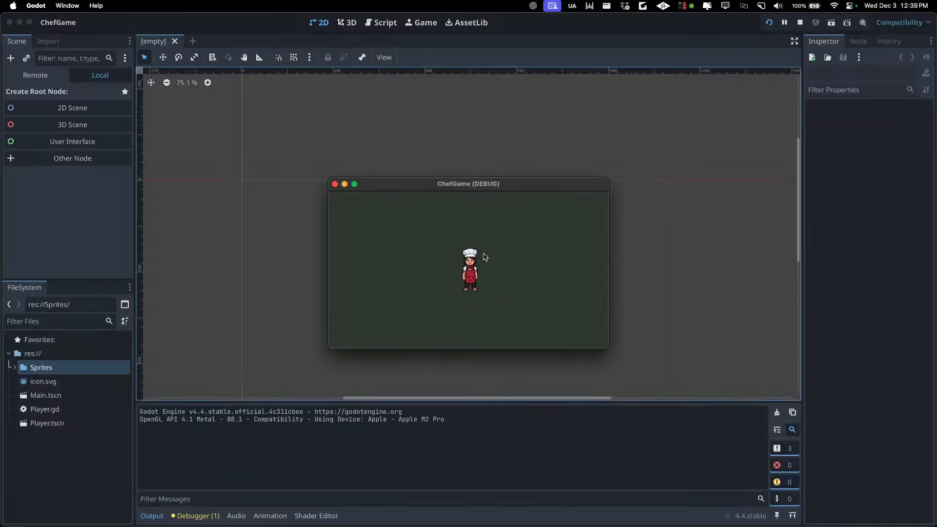
{"action": "double_click", "coordinate": [506, 186]}
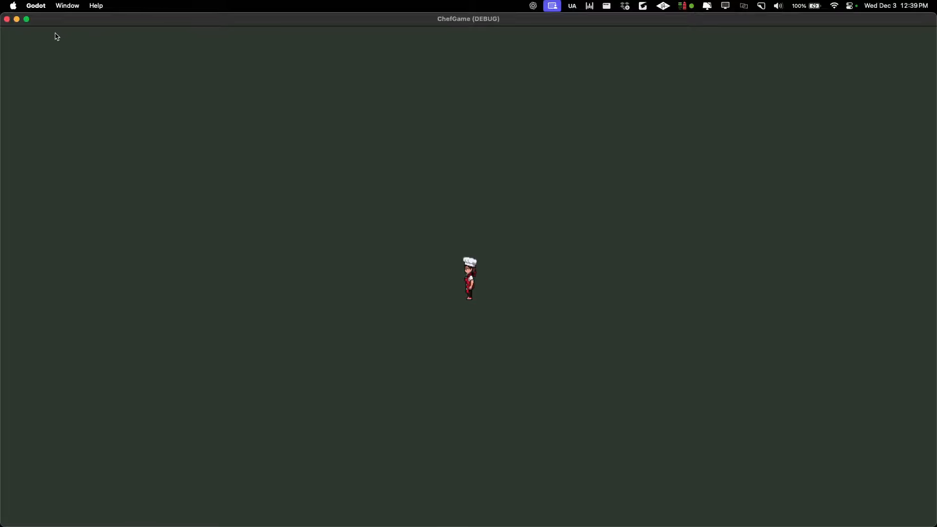
{"action": "left_click", "coordinate": [7, 19]}
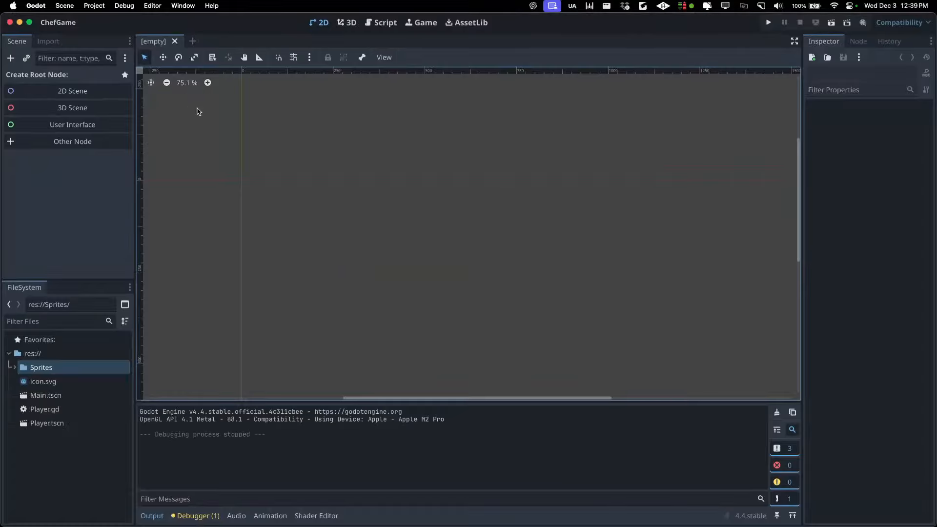
Set the project's Default Texture Filter for canvas textures to Nearest and test-run the game.
{"action": "left_click", "coordinate": [102, 9]}
{"action": "left_click", "coordinate": [105, 18]}
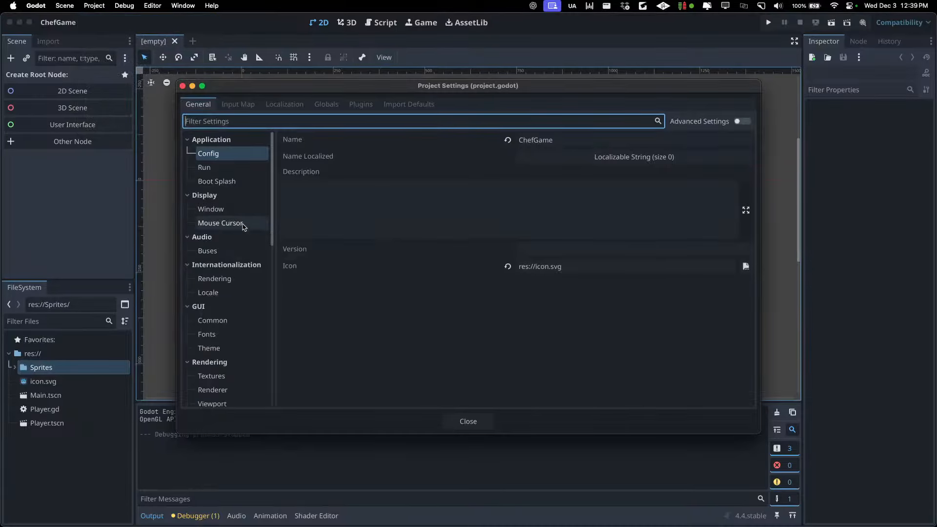
{"action": "scroll", "coordinate": [242, 246], "scroll_direction": "down", "scroll_amount": 4}
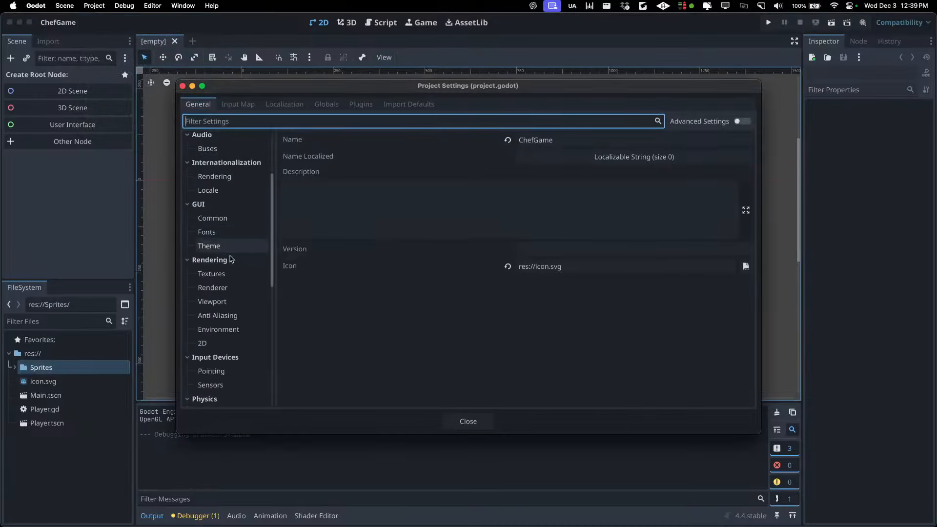
{"action": "left_click", "coordinate": [233, 275]}
{"action": "scroll", "coordinate": [238, 180], "scroll_direction": "up", "scroll_amount": 4}
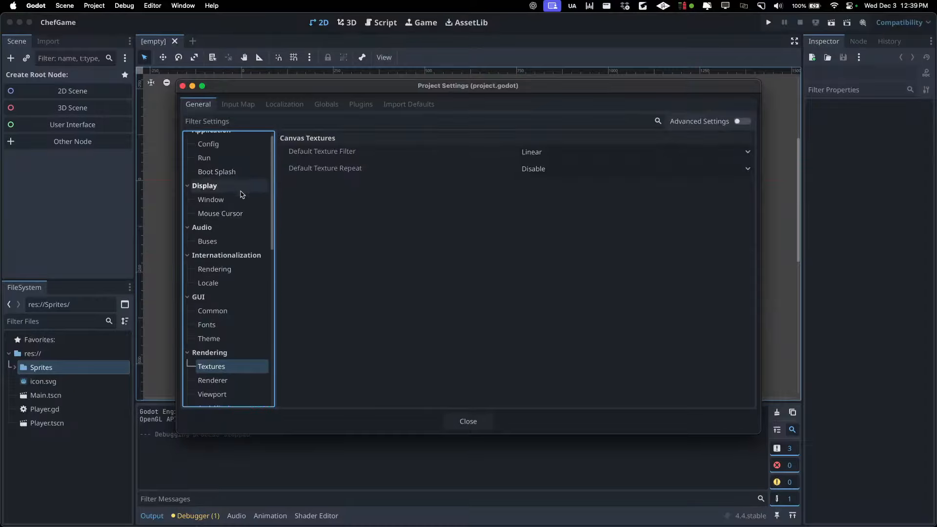
{"action": "left_click_drag", "start_coordinate": [428, 88], "coordinate": [431, 83]}
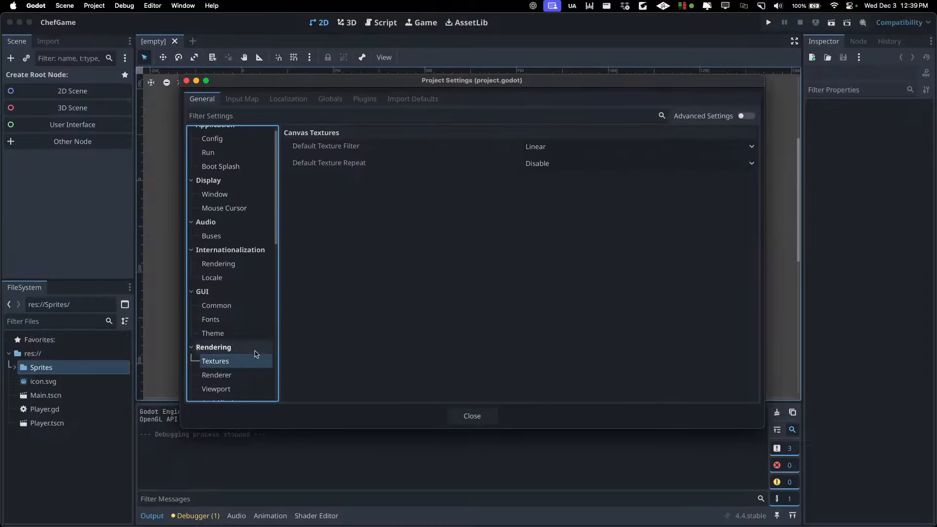
{"action": "left_click", "coordinate": [324, 149]}
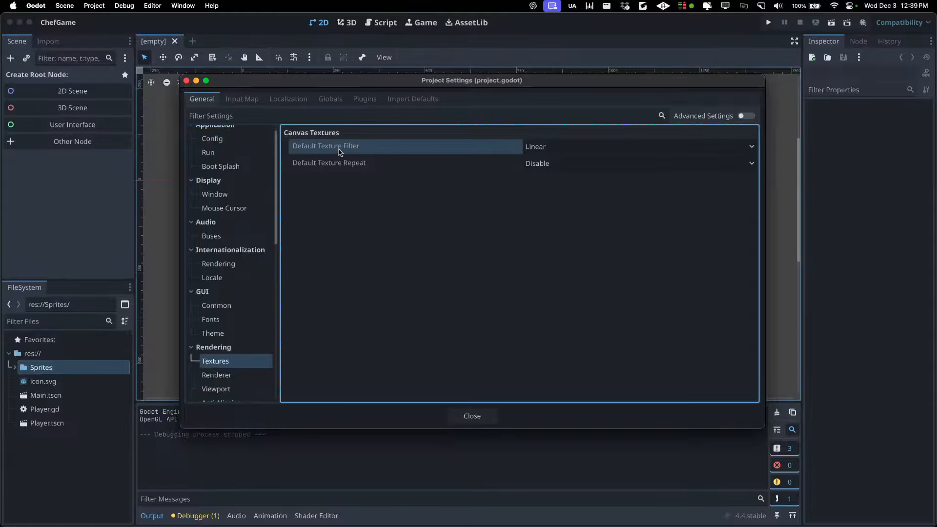
{"action": "left_click", "coordinate": [545, 147]}
{"action": "left_click", "coordinate": [548, 164]}
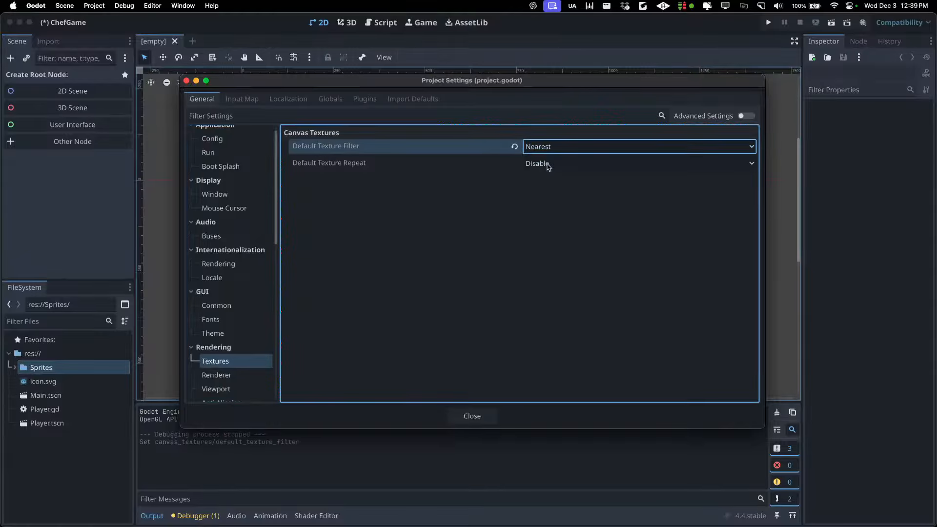
{"action": "left_click", "coordinate": [472, 417]}
{"action": "left_click", "coordinate": [768, 22]}
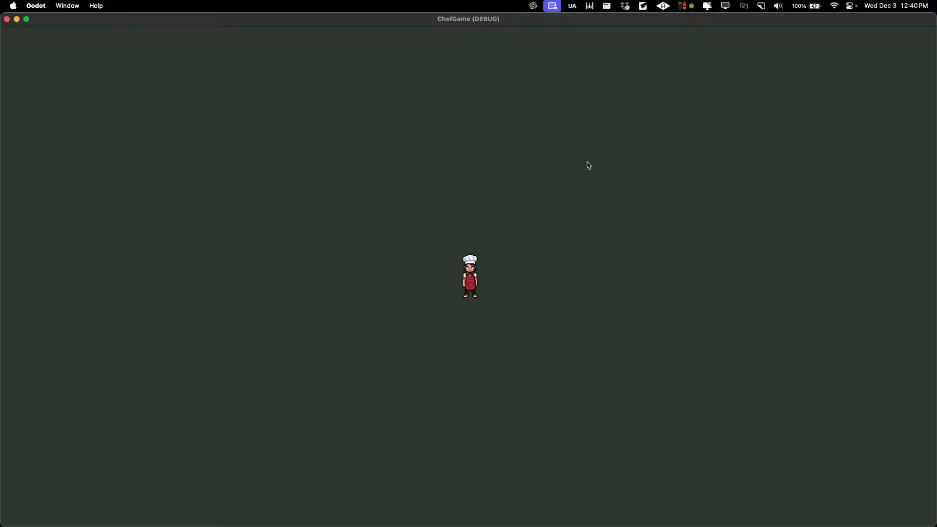
{"action": "left_click", "coordinate": [7, 20]}
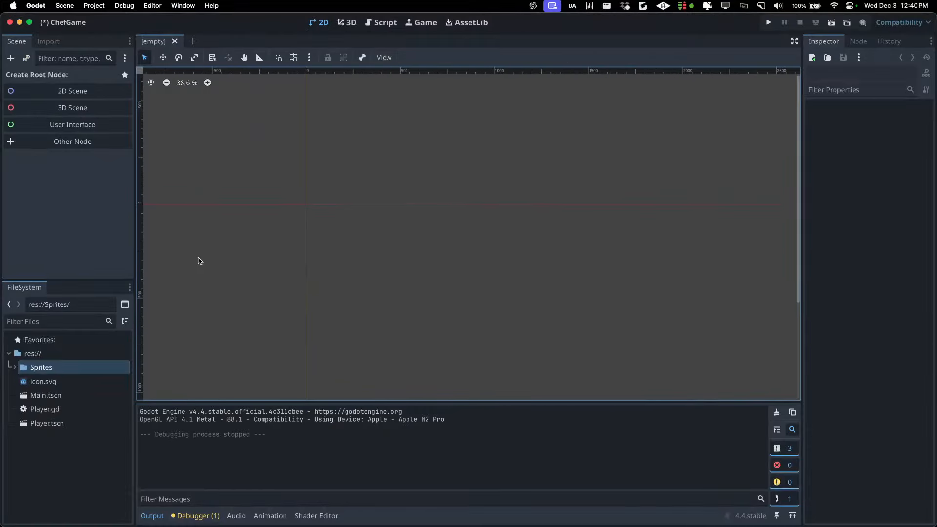
Open the Player.tscn and Main.tscn scenes for editing, leaving Main as the active scene.
{"action": "left_click", "coordinate": [45, 409]}
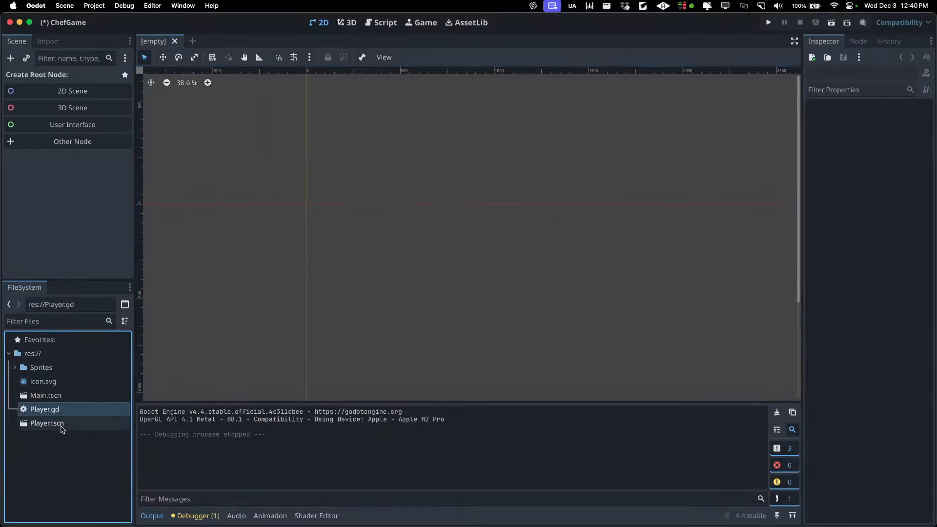
{"action": "double_click", "coordinate": [46, 423]}
{"action": "double_click", "coordinate": [66, 395]}
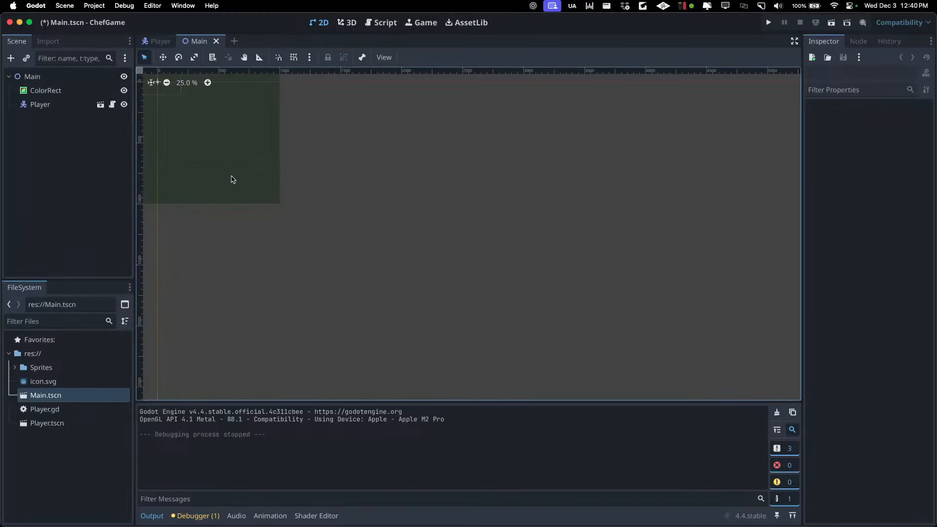
{"action": "scroll", "coordinate": [231, 176], "scroll_direction": "down", "scroll_amount": 2}
{"action": "left_click_drag", "start_coordinate": [232, 176], "coordinate": [405, 283]}
{"action": "scroll", "coordinate": [364, 211], "scroll_direction": "up", "scroll_amount": 6}
{"action": "scroll", "coordinate": [328, 225], "scroll_direction": "up", "scroll_amount": 4}
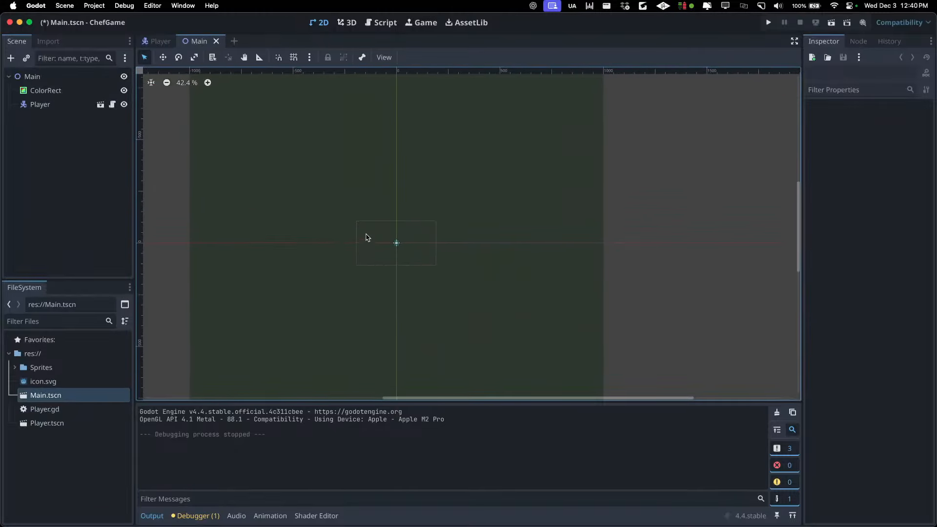
Place the Chef1, Chef2, Chef5 and Chef6 images from the Sprites folder as separate sprites around the player in the Main scene.
{"action": "left_click", "coordinate": [15, 367]}
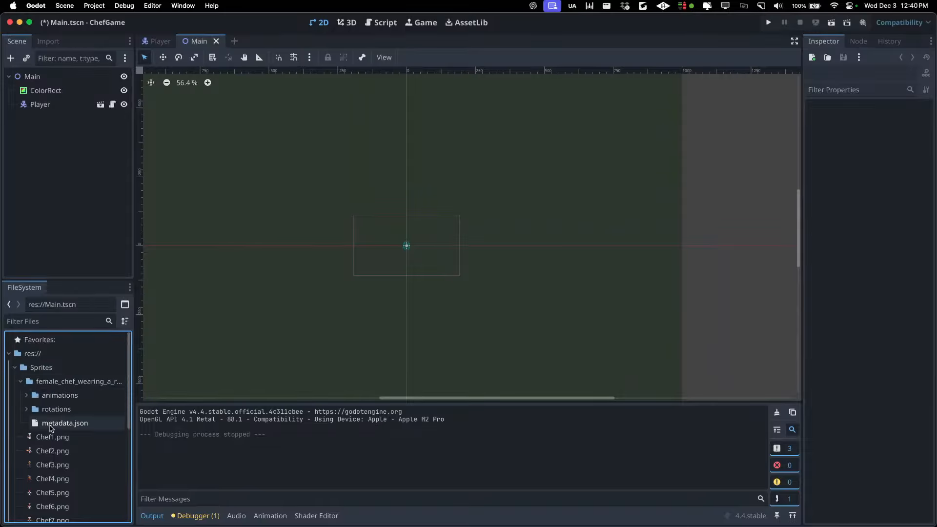
{"action": "left_click_drag", "start_coordinate": [52, 437], "coordinate": [370, 178]}
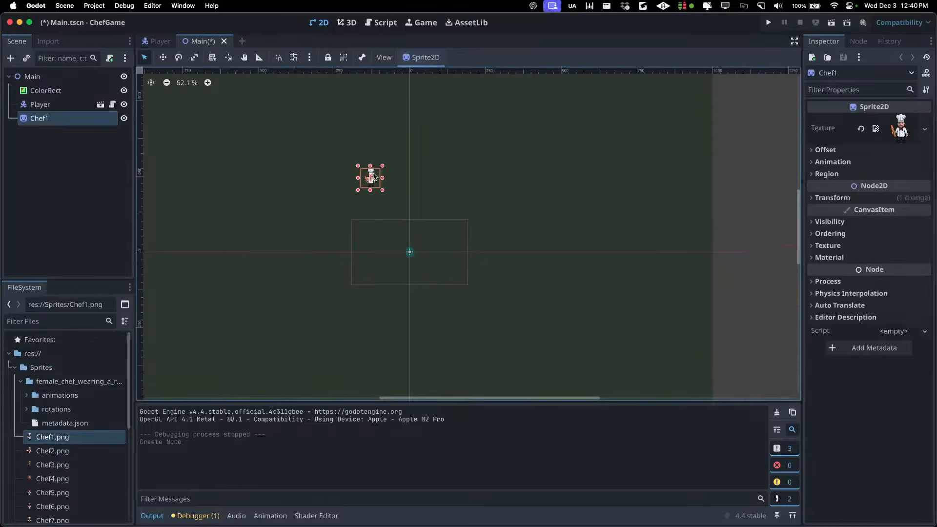
{"action": "scroll", "coordinate": [370, 178], "scroll_direction": "up", "scroll_amount": 4}
{"action": "left_click_drag", "start_coordinate": [52, 450], "coordinate": [640, 83]}
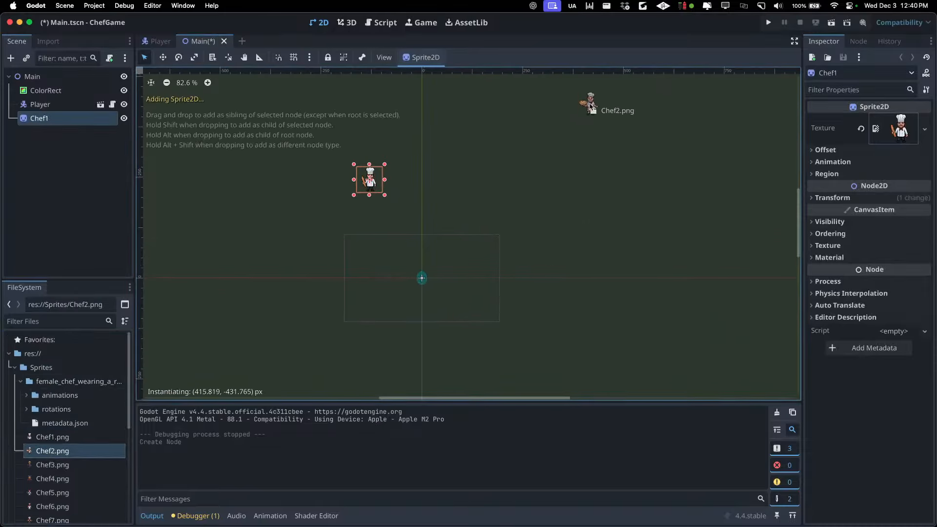
{"action": "left_click_drag", "start_coordinate": [591, 104], "coordinate": [590, 103]}
{"action": "left_click_drag", "start_coordinate": [53, 492], "coordinate": [195, 196]}
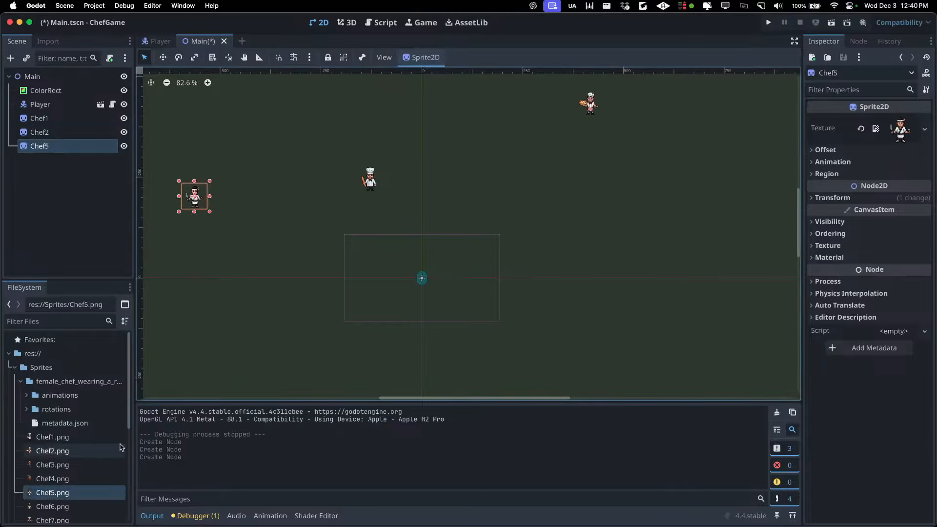
{"action": "left_click_drag", "start_coordinate": [54, 506], "coordinate": [276, 326]}
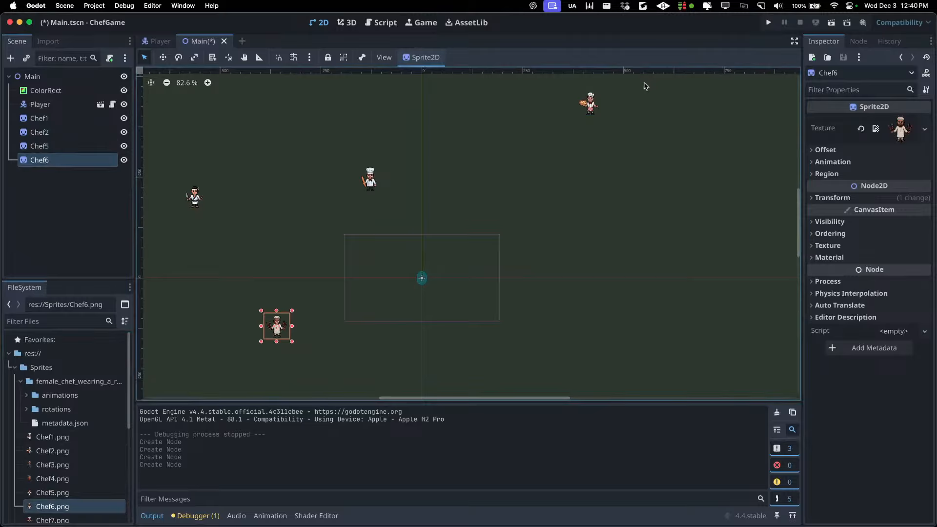
Run the game in a maximized window and walk the player in various directions among the placed chefs.
{"action": "left_click", "coordinate": [769, 22]}
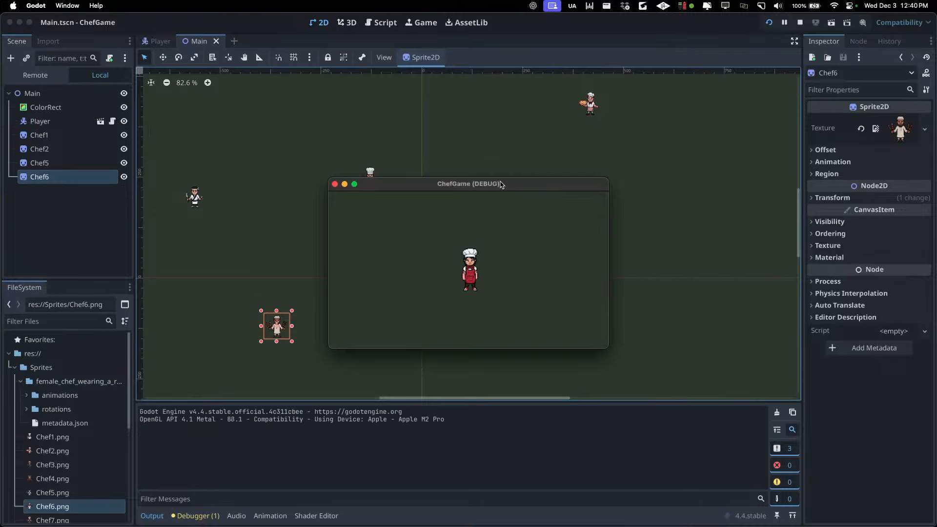
{"action": "double_click", "coordinate": [501, 185]}
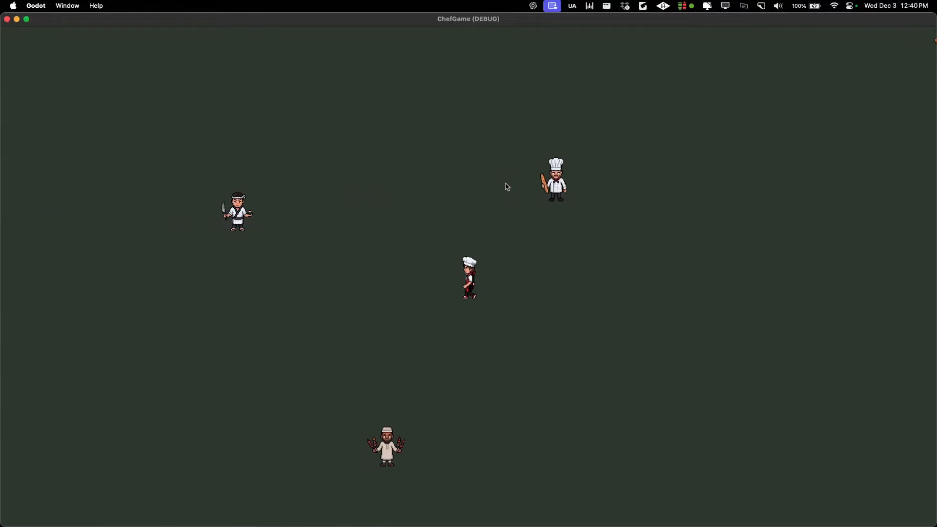
{"action": "key", "text": "Down"}
{"action": "key", "text": "Up"}
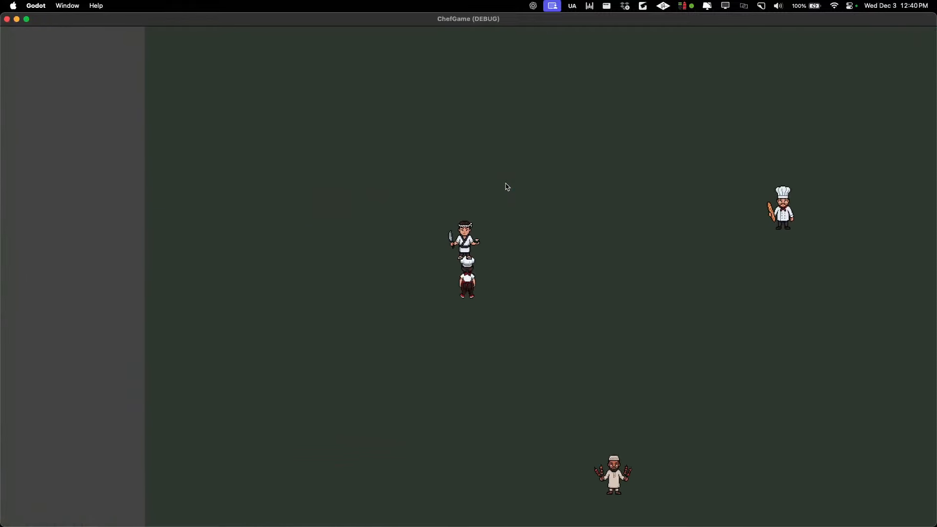
{"action": "key", "text": "Right"}
{"action": "key", "text": "Down"}
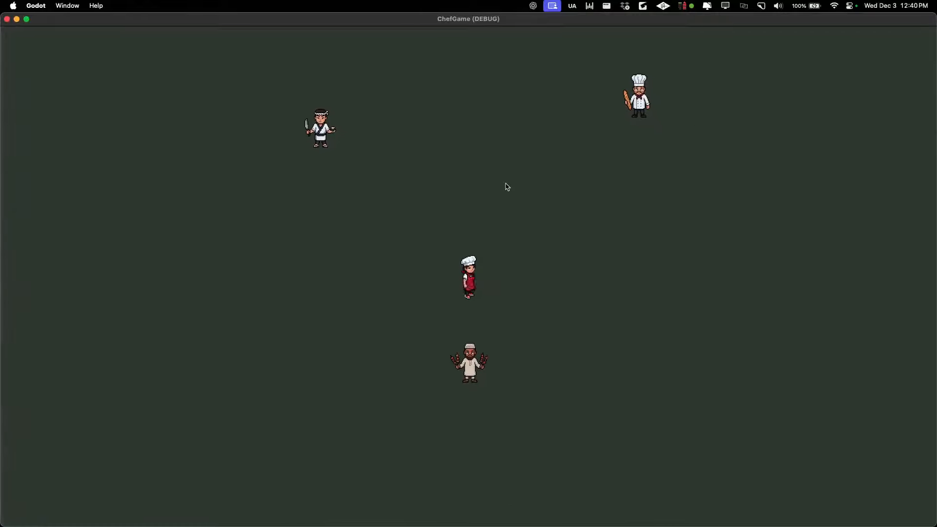
{"action": "key", "text": "Left"}
{"action": "key", "text": "Up"}
{"action": "key", "text": "Right"}
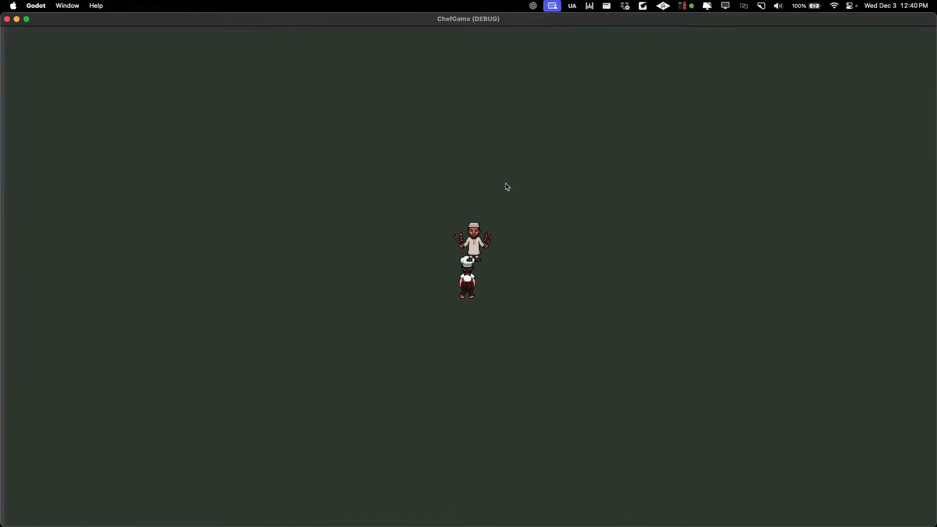
{"action": "key", "text": "Right"}
{"action": "key", "text": "Up"}
{"action": "key", "text": "Left"}
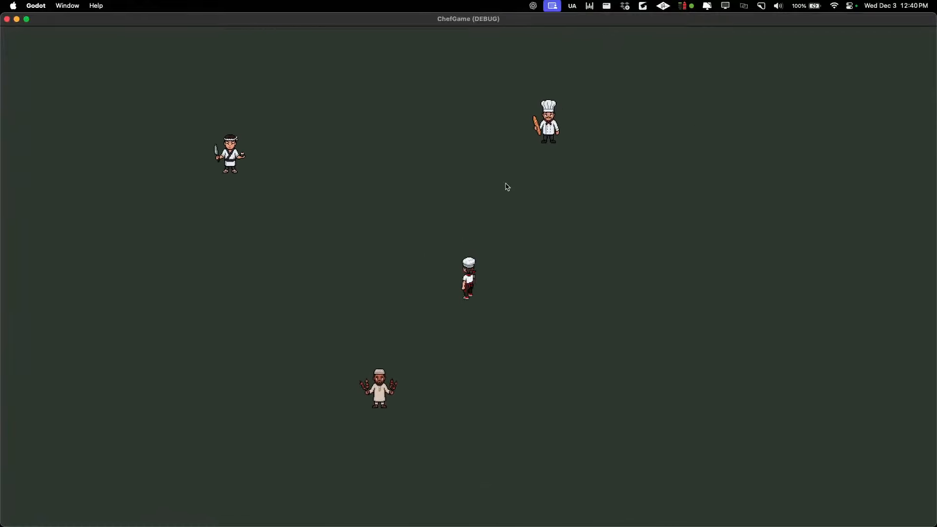
{"action": "key", "text": "Right"}
{"action": "key", "text": "Down"}
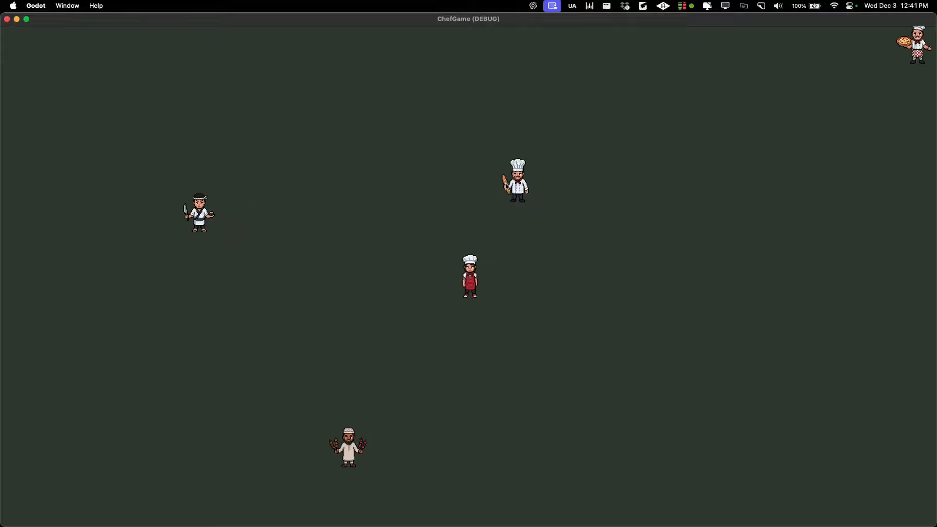
{"action": "key", "text": "Right"}
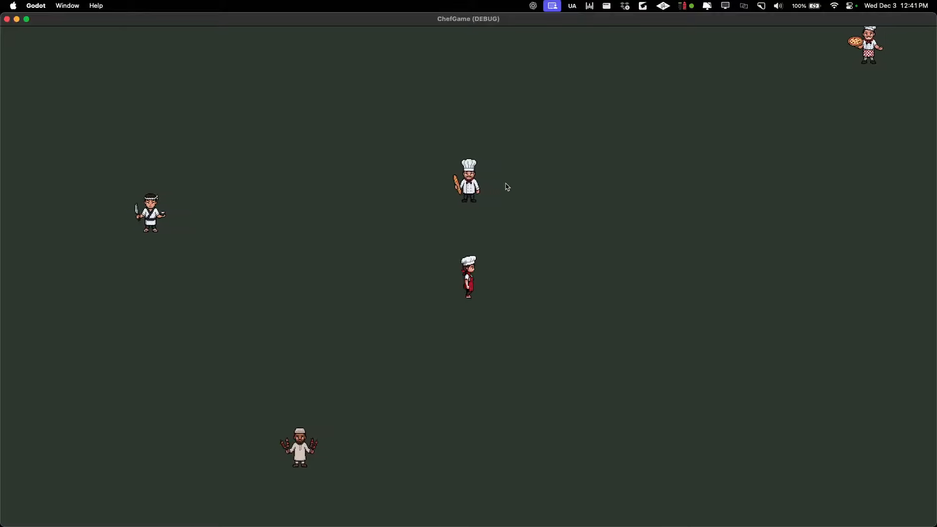
{"action": "key", "text": "Up"}
{"action": "key", "text": "Right"}
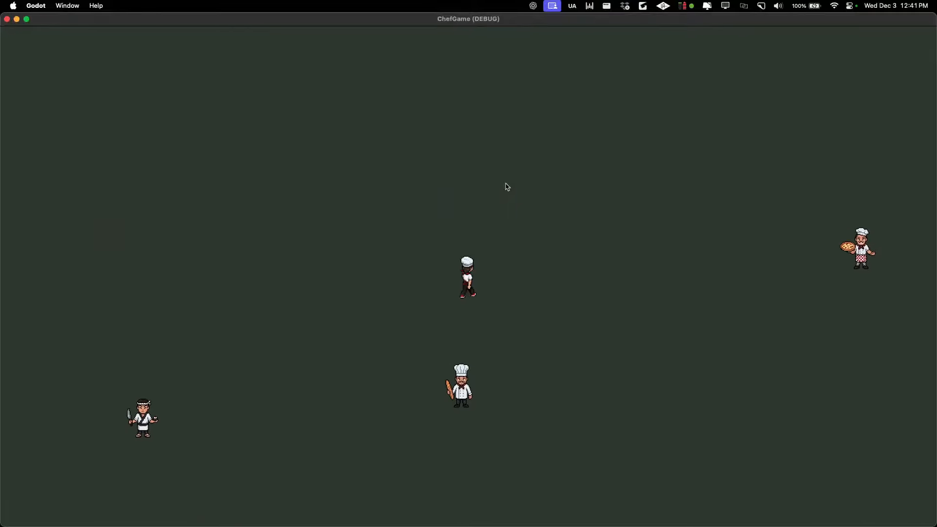
Walk the player in all directions between the pizza chef and the baguette chef to check the walking animations, ending beside the baguette chef.
{"action": "key", "text": "Down"}
{"action": "key", "text": "Left"}
{"action": "key", "text": "Right"}
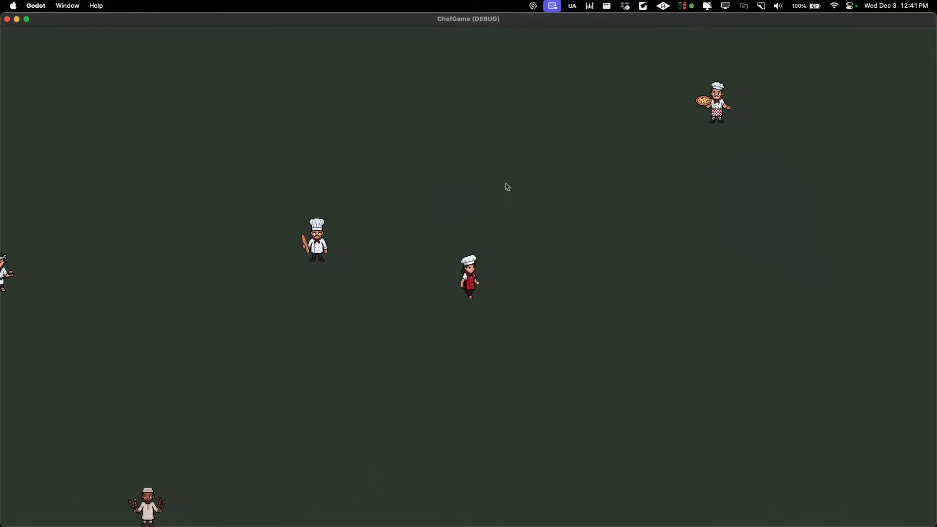
{"action": "key", "text": "Up"}
{"action": "key", "text": "Left"}
{"action": "key", "text": "Down"}
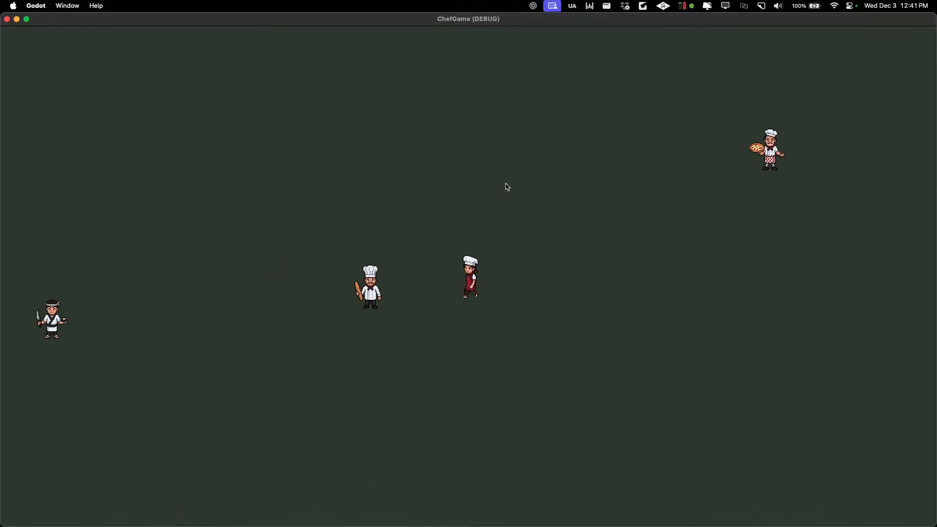
{"action": "key", "text": "Right"}
{"action": "key", "text": "Up"}
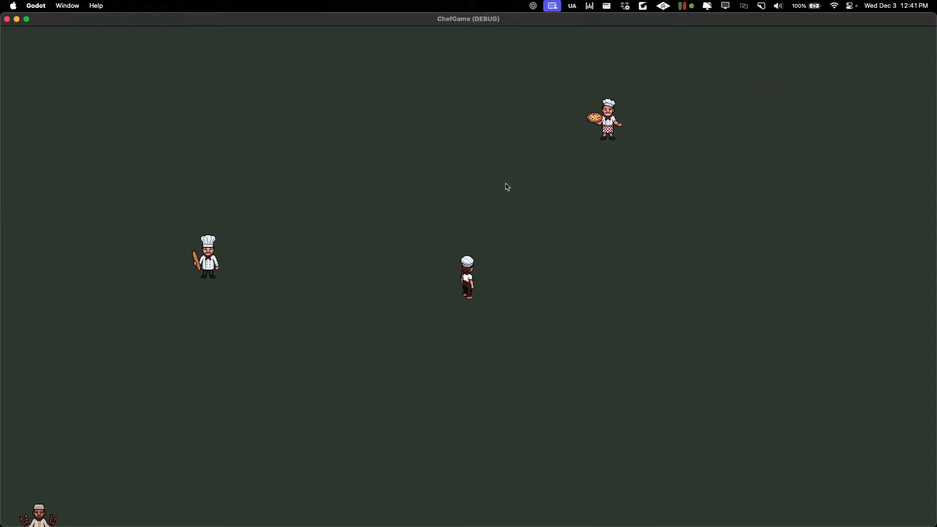
{"action": "key", "text": "Left"}
{"action": "key", "text": "Right"}
{"action": "key", "text": "Left"}
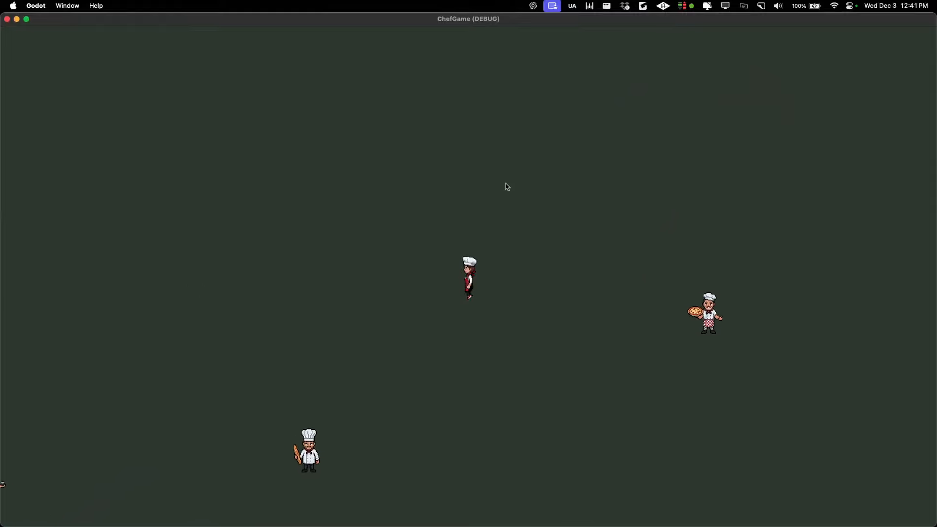
{"action": "key", "text": "Down"}
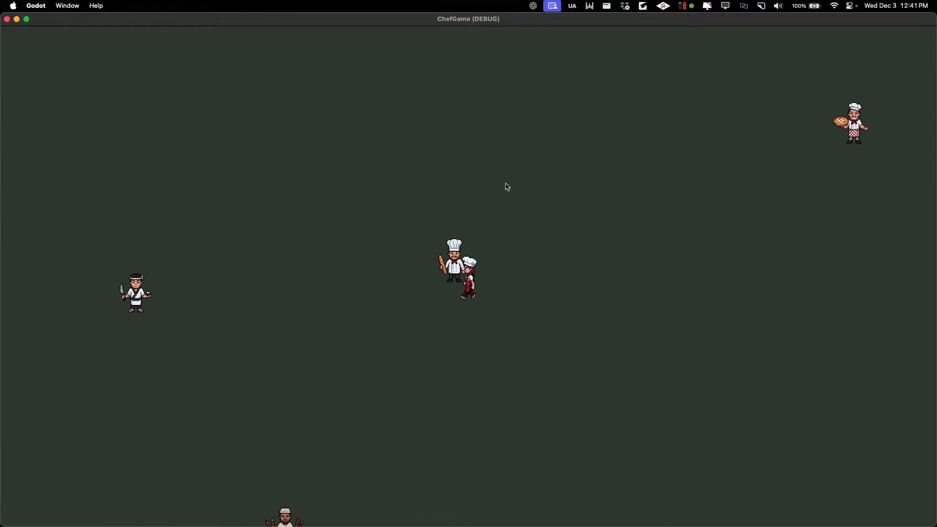
Circle the player around the baguette chef and walk over to the knife-holding chef near the map's left edge.
{"action": "key", "text": "Up"}
{"action": "key", "text": "Right"}
{"action": "key", "text": "Down"}
{"action": "key", "text": "Left"}
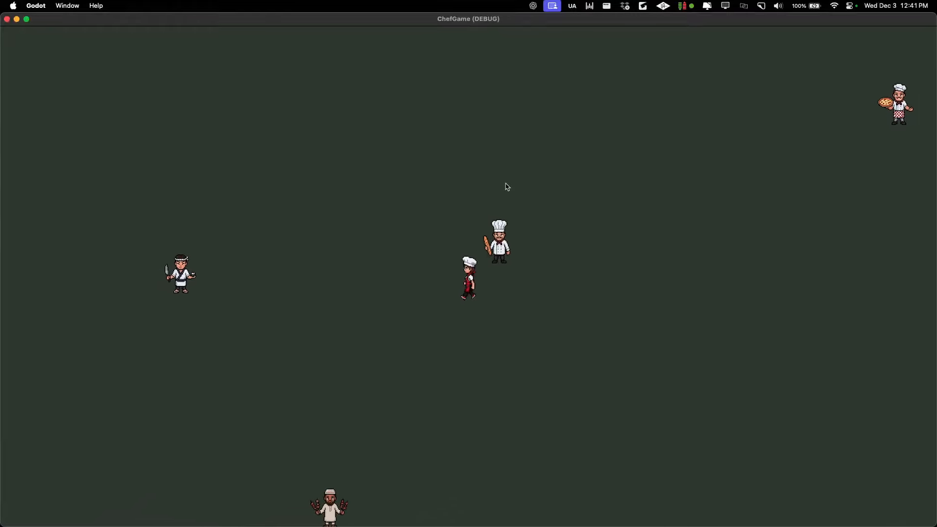
{"action": "key", "text": "Up"}
{"action": "key", "text": "Down"}
{"action": "key", "text": "Left"}
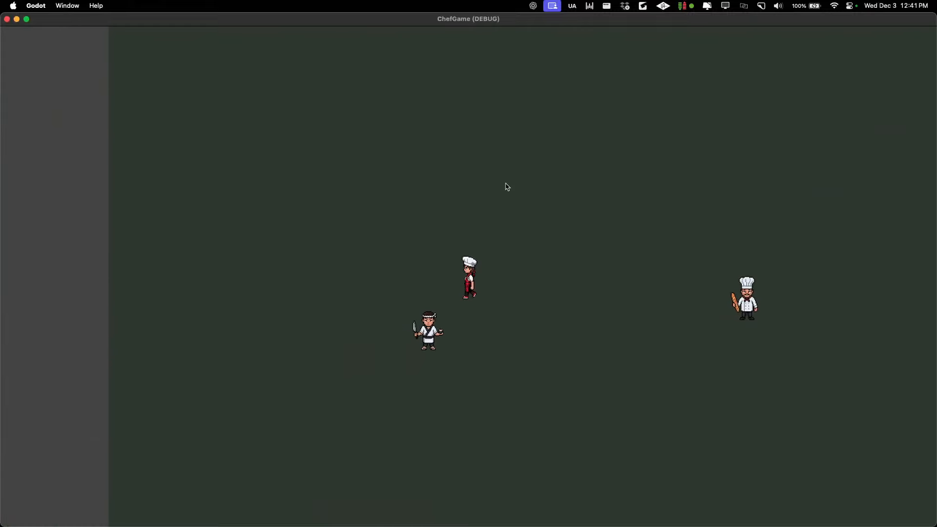
Walk the player down past the chef holding skewers and on toward the map's left edge.
{"action": "key", "text": "Down"}
{"action": "key", "text": "Right"}
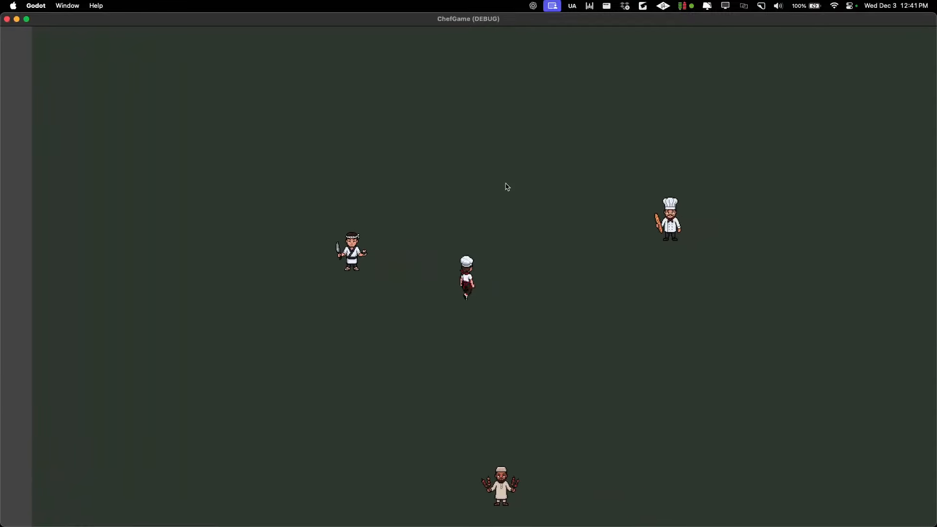
{"action": "key", "text": "Down"}
{"action": "key", "text": "Left"}
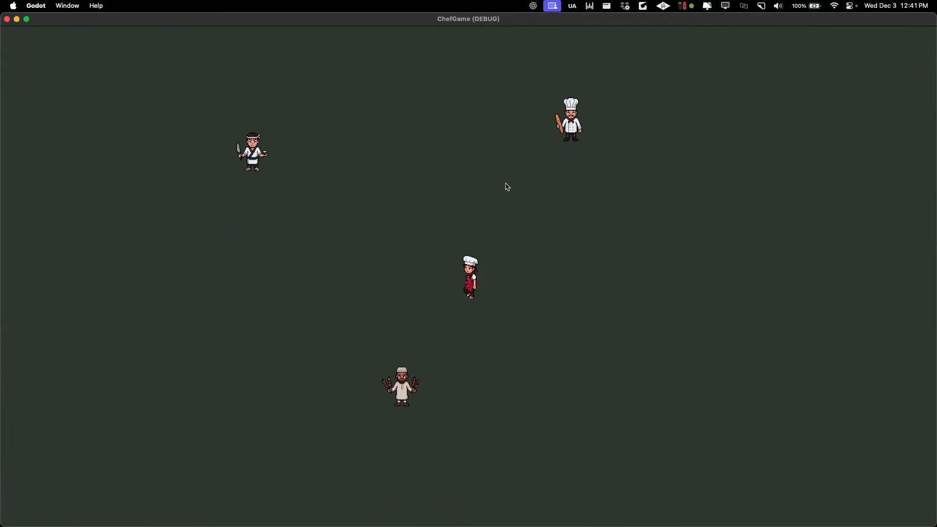
{"action": "key", "text": "Left"}
{"action": "key", "text": "Right"}
{"action": "key", "text": "Left"}
{"action": "key", "text": "Up"}
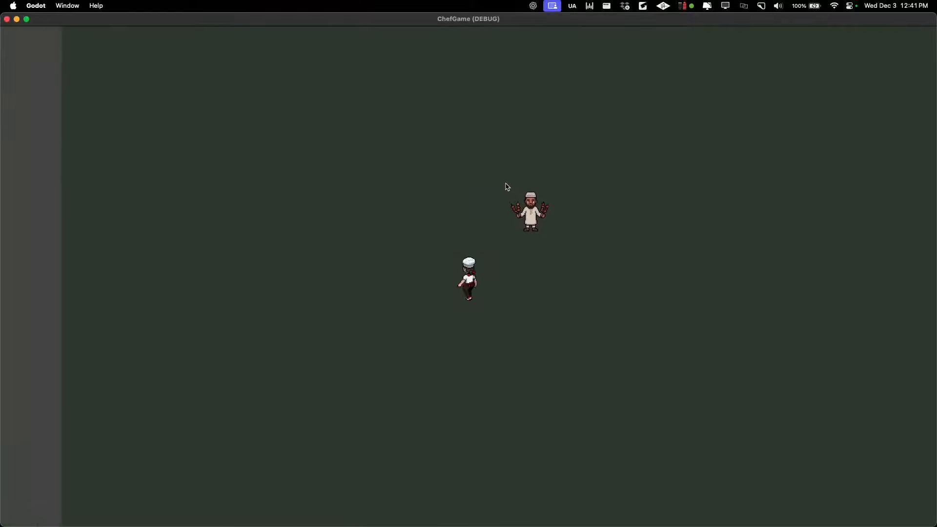
Walk the player around the skewer chef and back up to the knife-holding chef.
{"action": "key", "text": "Right"}
{"action": "key", "text": "Down"}
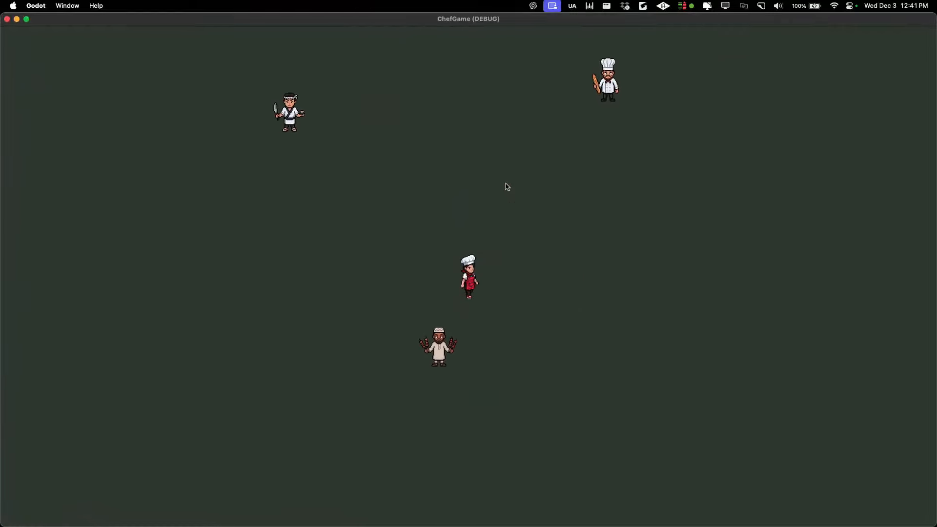
{"action": "key", "text": "Up"}
{"action": "key", "text": "Left"}
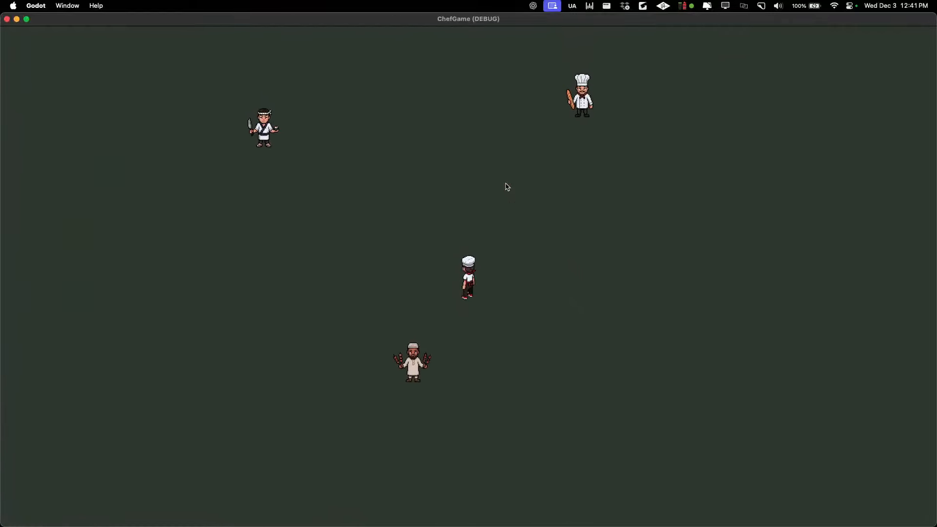
{"action": "key", "text": "Up"}
{"action": "key", "text": "Left"}
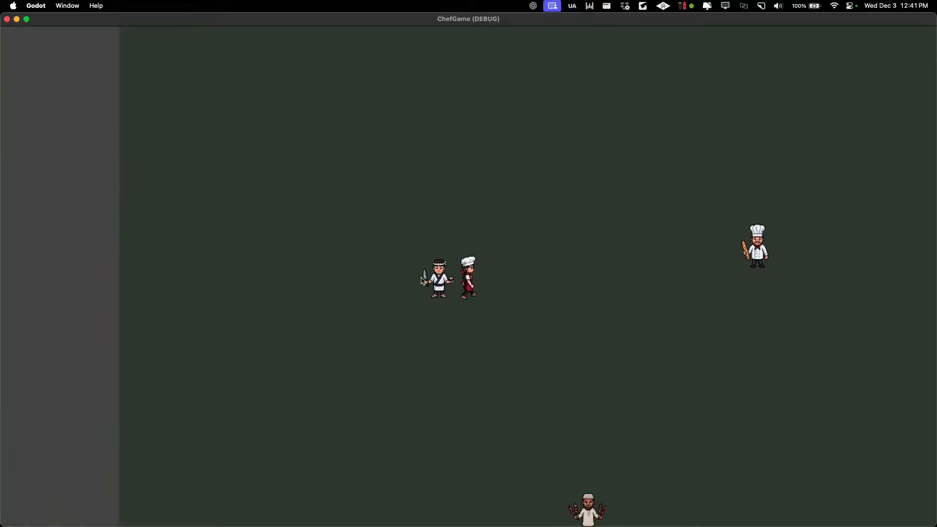
Playtest movement by walking the player chef from the knife-holding chef past the baguette chef to the pizza chef.
{"action": "key", "text": "Right"}
{"action": "key", "text": "Up"}
{"action": "key", "text": "Right"}
{"action": "key", "text": "Up"}
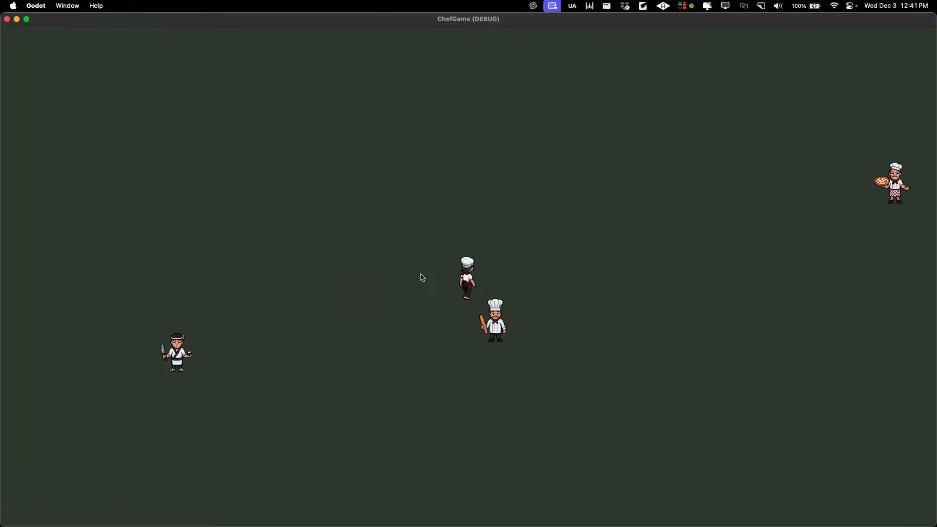
{"action": "key", "text": "Down"}
{"action": "key", "text": "Right"}
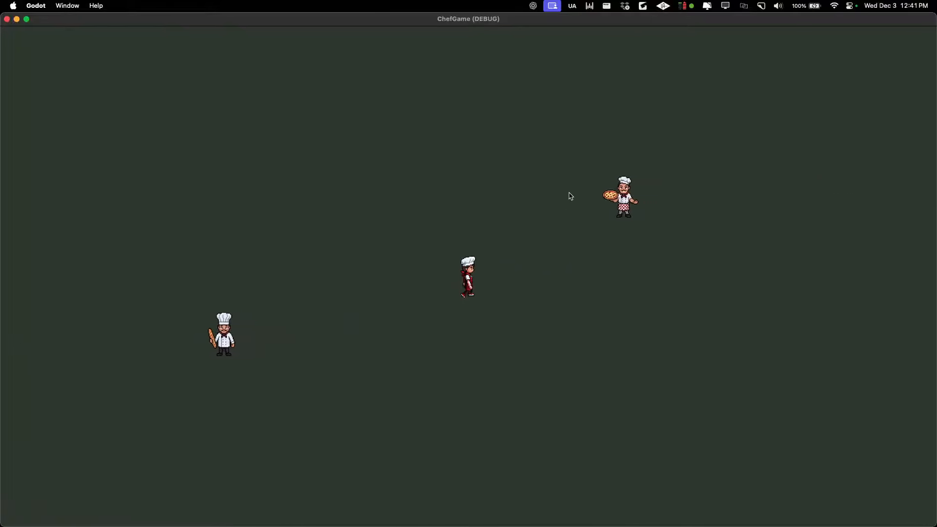
{"action": "key", "text": "Right"}
{"action": "key", "text": "Down"}
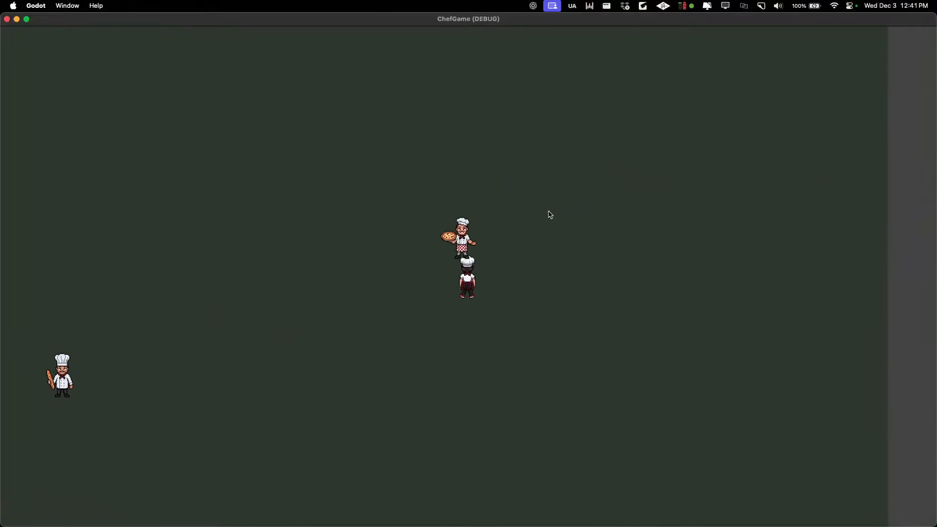
Walk the player chef away from the pizza chef and down across the map to the skewer-holding chef, changing direction along the way.
{"action": "key", "text": "Up"}
{"action": "key", "text": "Left"}
{"action": "key", "text": "Down"}
{"action": "key", "text": "Left"}
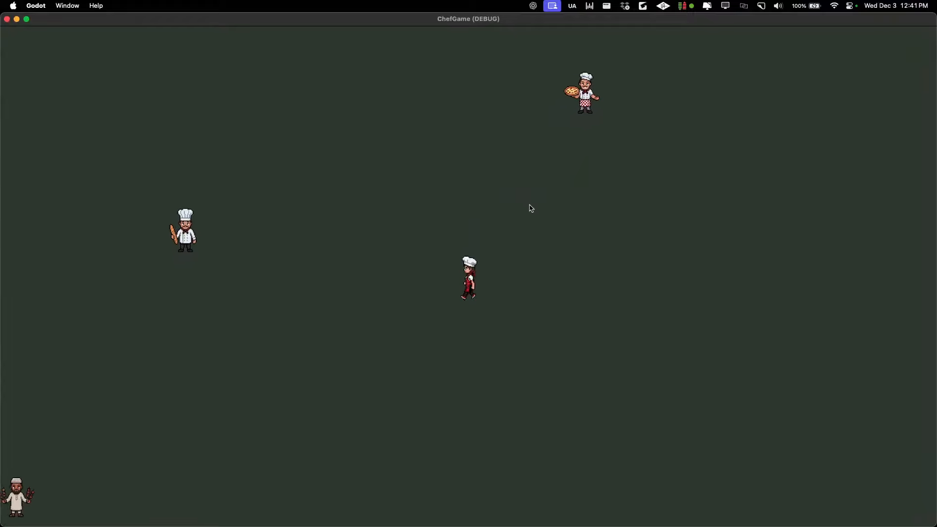
{"action": "key", "text": "Down"}
{"action": "key", "text": "Left"}
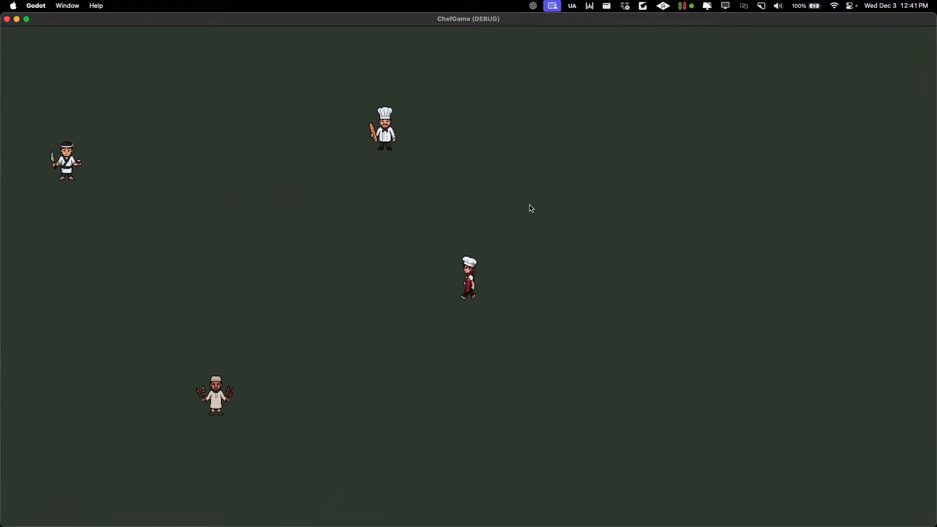
{"action": "key", "text": "Down"}
{"action": "key", "text": "Right"}
{"action": "key", "text": "Left"}
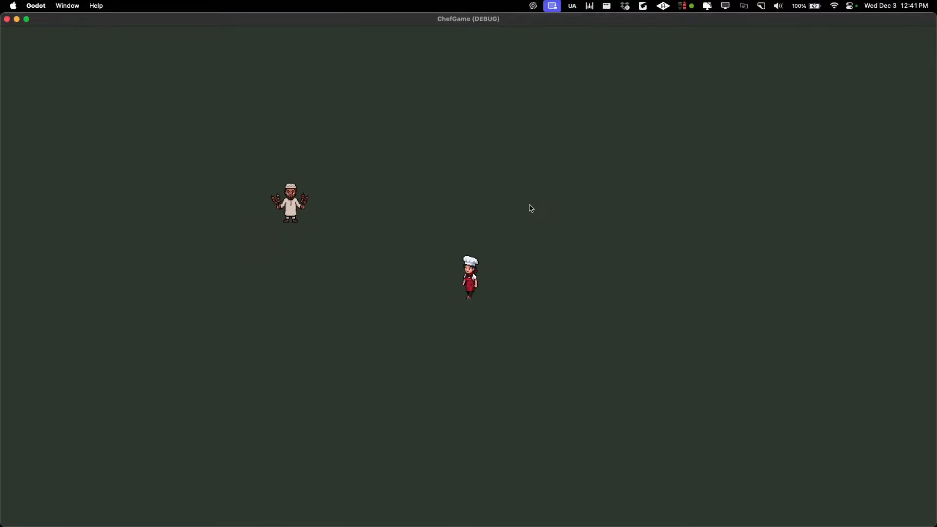
{"action": "key", "text": "Up"}
{"action": "key", "text": "Left"}
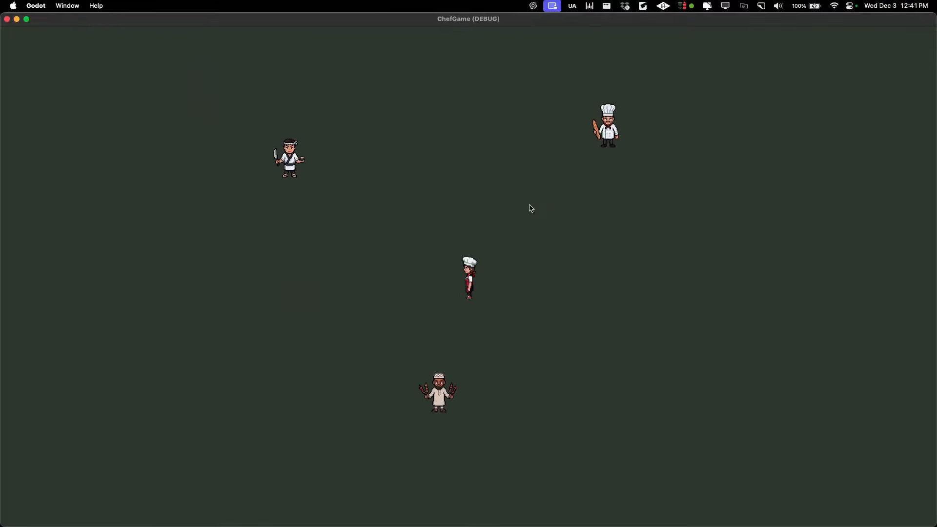
{"action": "key", "text": "Down"}
{"action": "key", "text": "Down"}
{"action": "key", "text": "Right"}
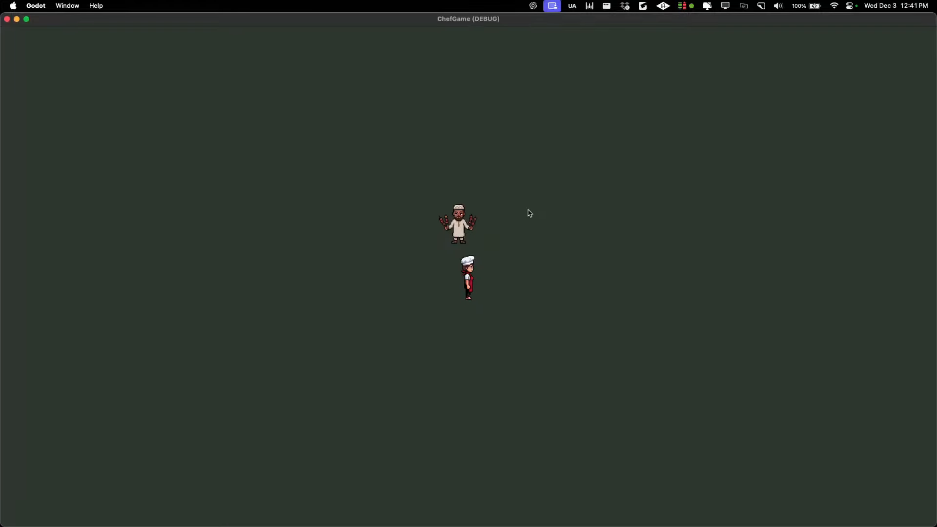
Walk the player chef around the skewer-holding chef and up to the knife-holding chef, testing turns in all directions.
{"action": "key", "text": "Left"}
{"action": "key", "text": "Up"}
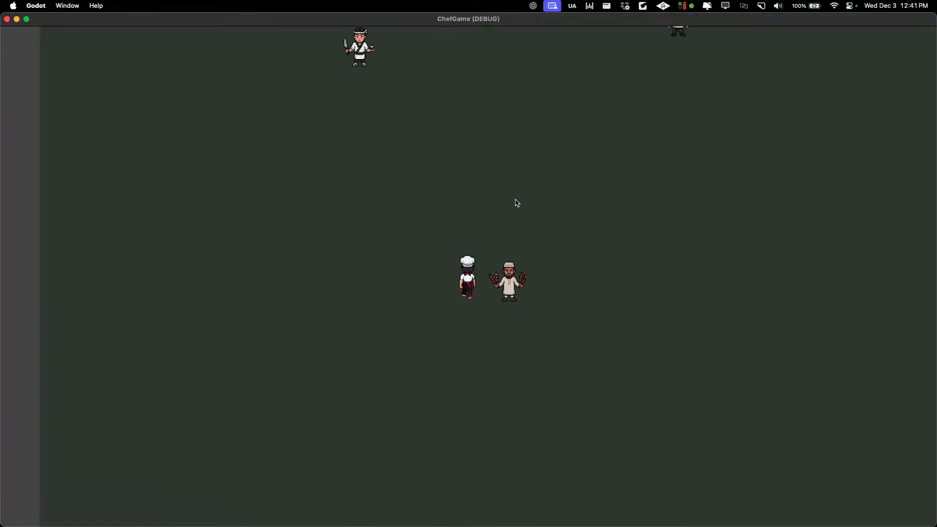
{"action": "key", "text": "Left"}
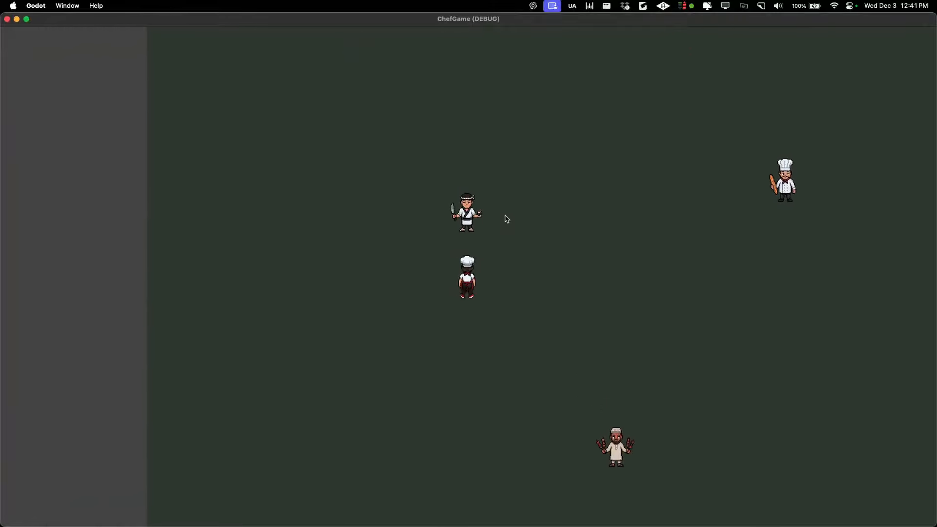
{"action": "key", "text": "Up"}
{"action": "key", "text": "Right"}
{"action": "key", "text": "Down"}
{"action": "key", "text": "Left"}
{"action": "key", "text": "Down"}
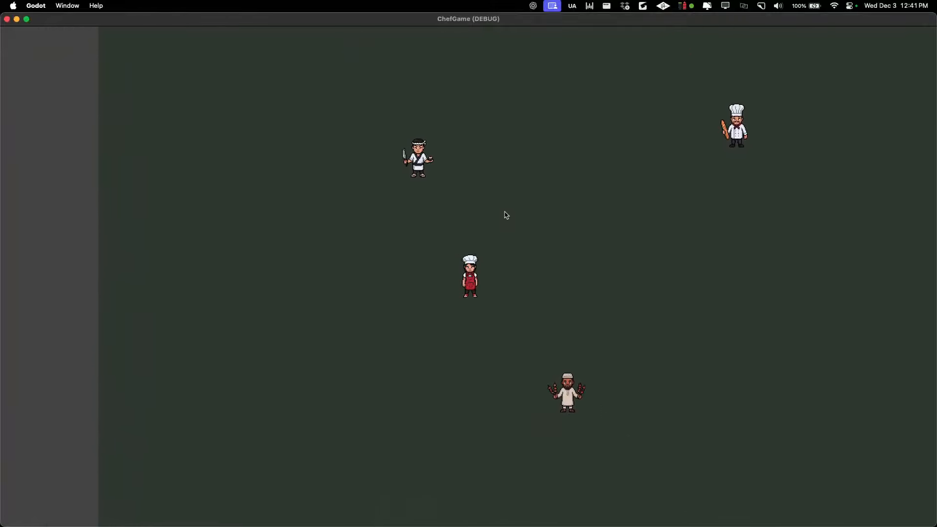
{"action": "key", "text": "Left"}
{"action": "key", "text": "Up"}
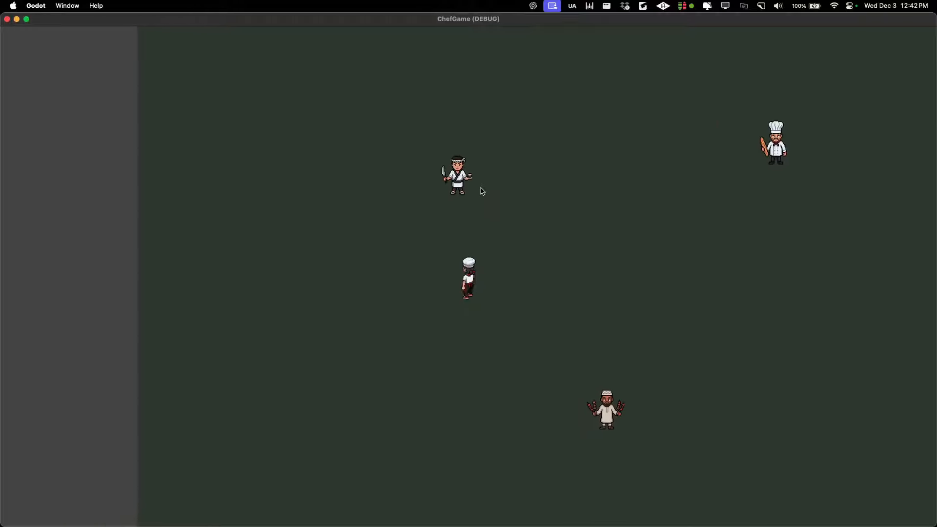
{"action": "key", "text": "Right"}
{"action": "key", "text": "Down"}
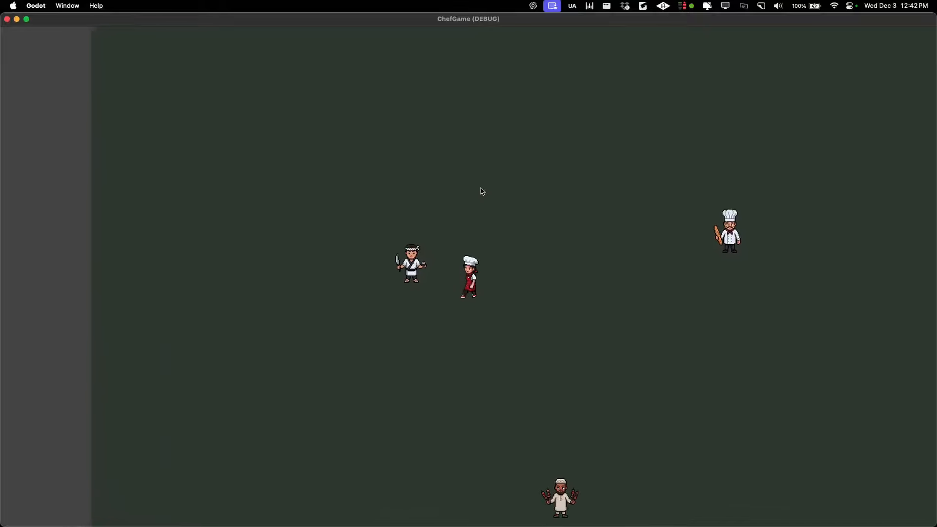
Walk the player chef into the open area between the knife-holding chef and the baguette chef.
{"action": "key", "text": "Left"}
{"action": "key", "text": "Right"}
{"action": "key", "text": "Up"}
{"action": "key", "text": "Right"}
{"action": "key", "text": "Up"}
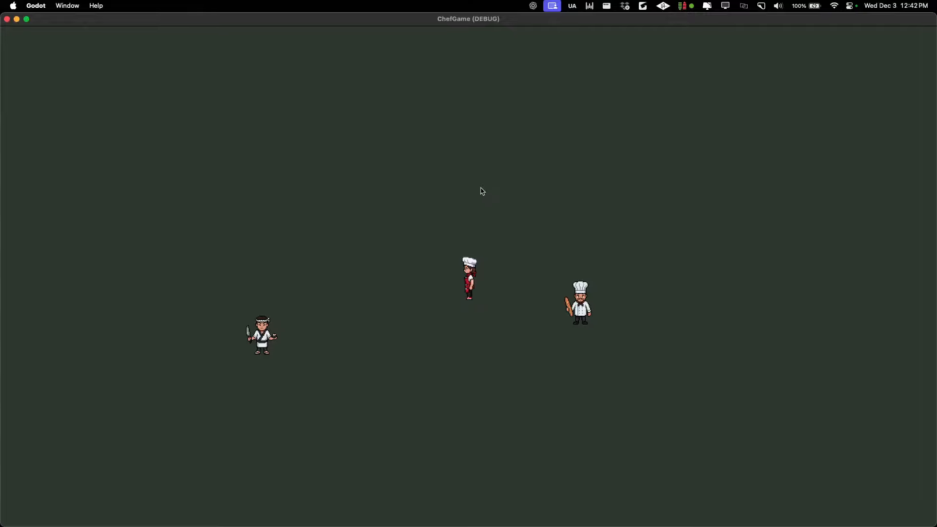
{"action": "key", "text": "Left"}
{"action": "key", "text": "Down"}
Switch to the Dia browser and search the web for "chefrpg" in a new tab.
{"action": "mouse_move", "coordinate": [390, 517]}
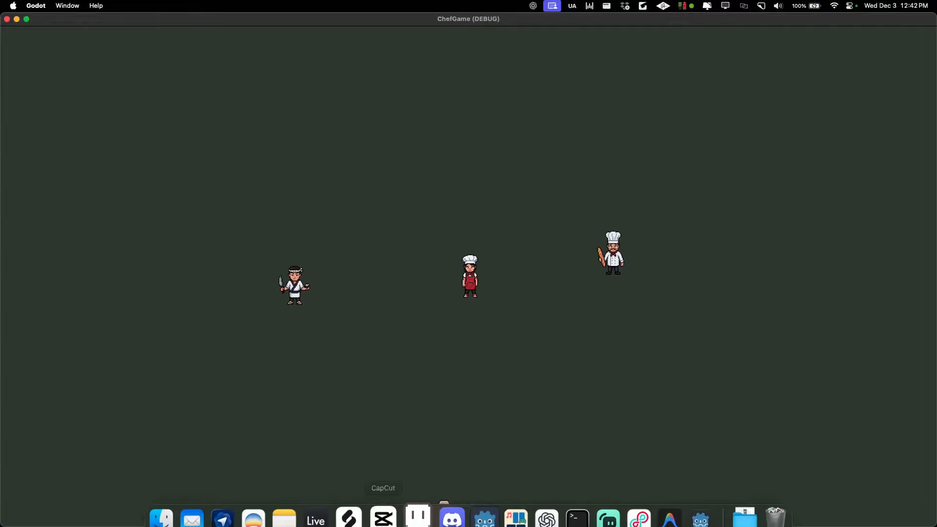
{"action": "left_click", "coordinate": [261, 512]}
{"action": "key", "text": "super+t"}
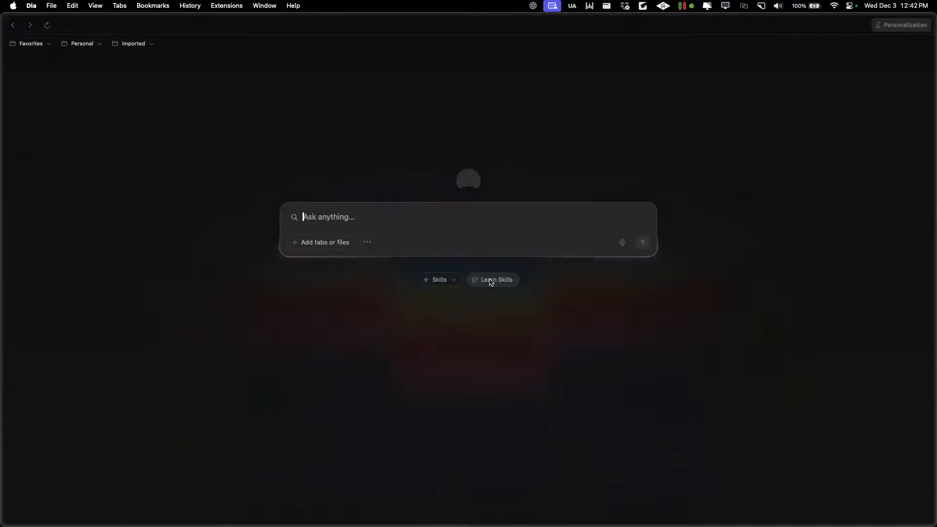
{"action": "type", "text": "chefrpg"}
{"action": "key", "text": "Return"}
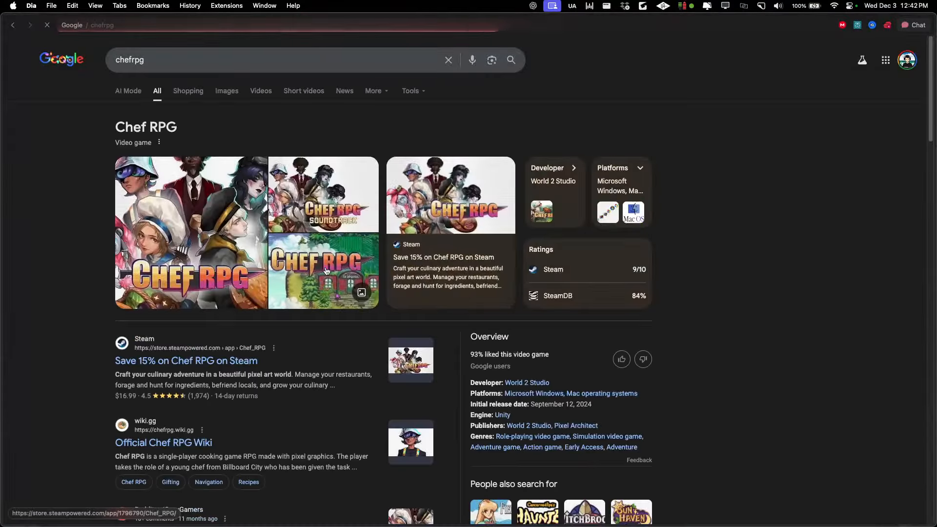
Preview the Chef RPG trailer image and the Rock Paper Shotgun screenshot, close the preview and skim the search results.
{"action": "left_click", "coordinate": [337, 266]}
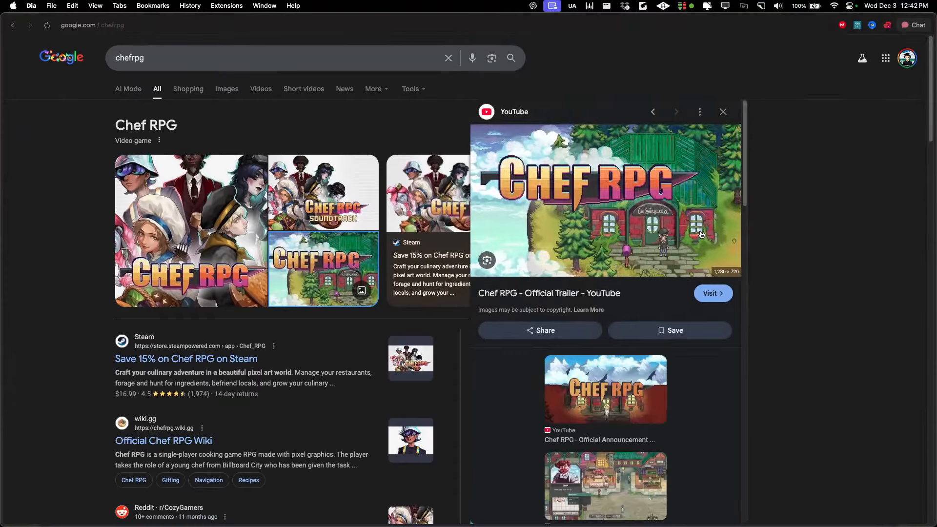
{"action": "scroll", "coordinate": [586, 341], "scroll_direction": "down", "scroll_amount": 1}
{"action": "left_click", "coordinate": [622, 369]}
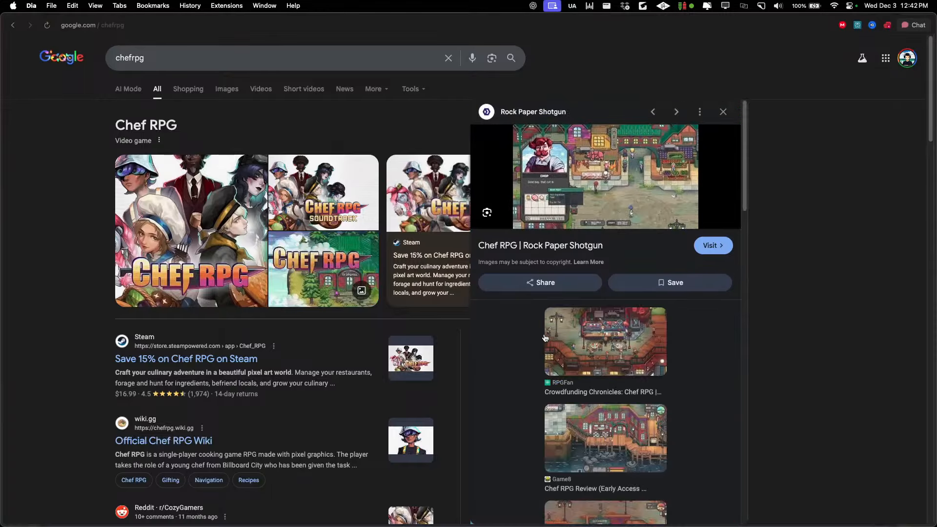
{"action": "scroll", "coordinate": [542, 377], "scroll_direction": "down", "scroll_amount": 2}
{"action": "scroll", "coordinate": [575, 270], "scroll_direction": "up", "scroll_amount": 2}
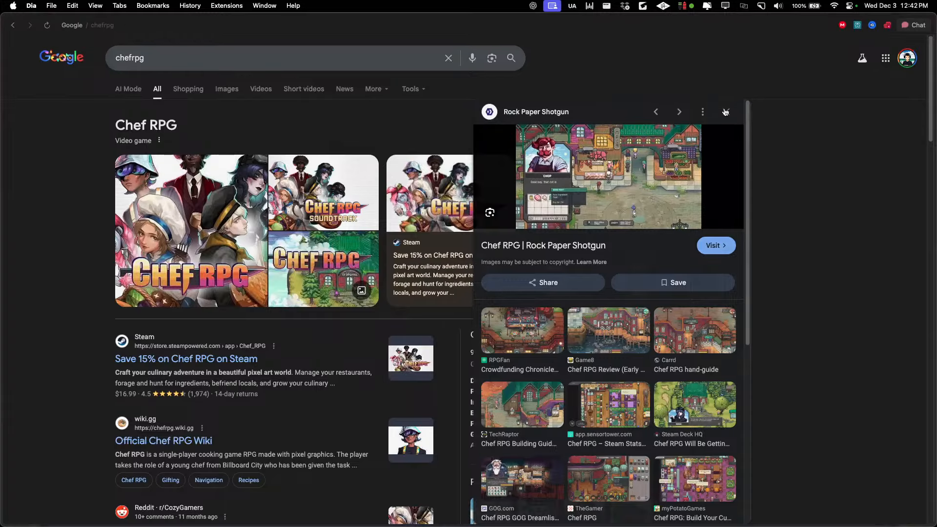
{"action": "left_click", "coordinate": [723, 112]}
{"action": "scroll", "coordinate": [450, 157], "scroll_direction": "down", "scroll_amount": 15}
{"action": "scroll", "coordinate": [449, 157], "scroll_direction": "up", "scroll_amount": 15}
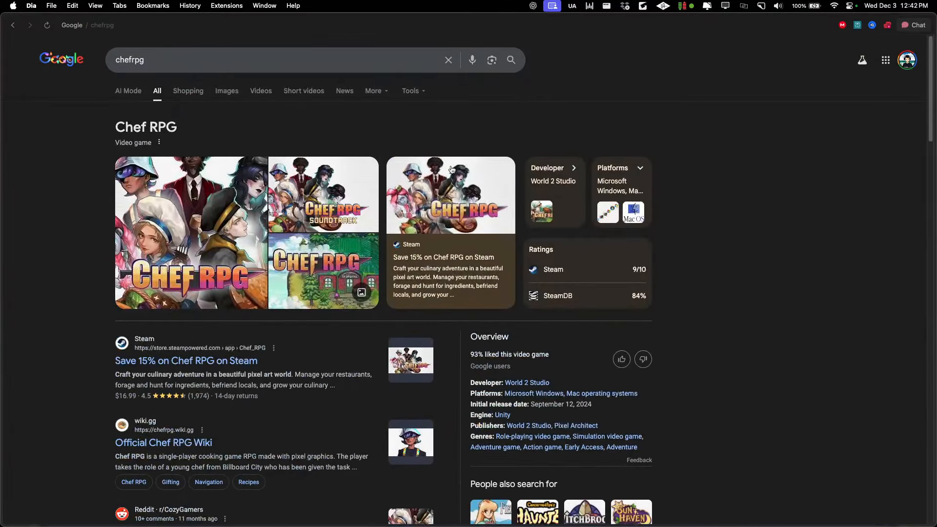
Browse the Chef RPG image results and enlarge the "run a restaurant in a cyberpunk fantasy town" picture.
{"action": "left_click", "coordinate": [226, 93]}
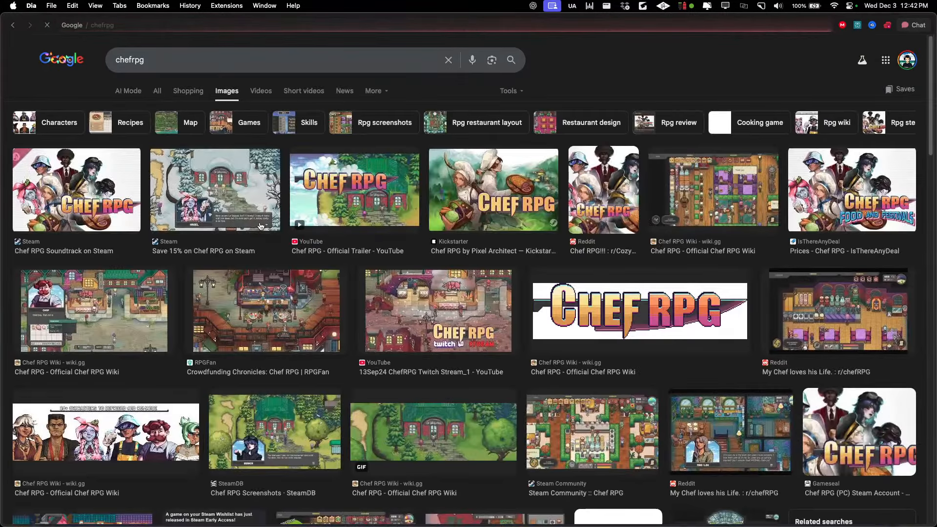
{"action": "scroll", "coordinate": [231, 230], "scroll_direction": "down", "scroll_amount": 6}
{"action": "mouse_move", "coordinate": [4, 180]}
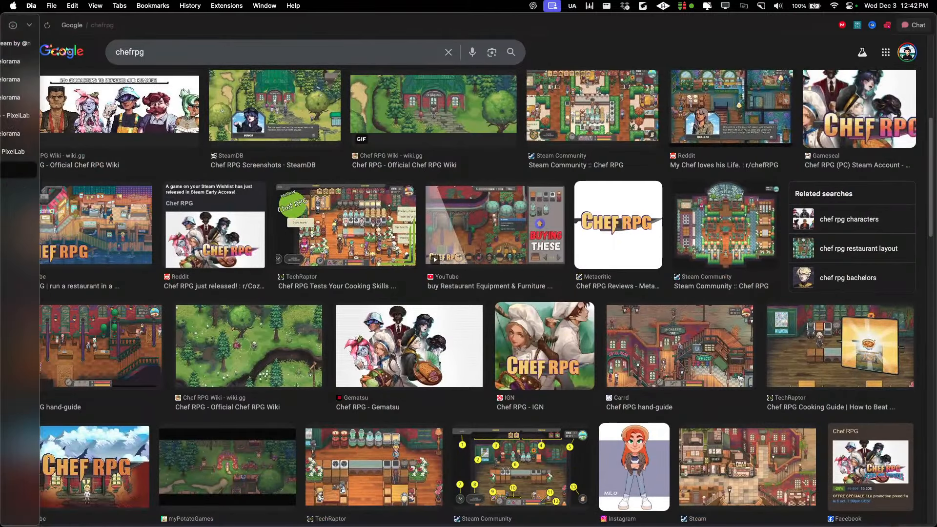
{"action": "left_click", "coordinate": [134, 227]}
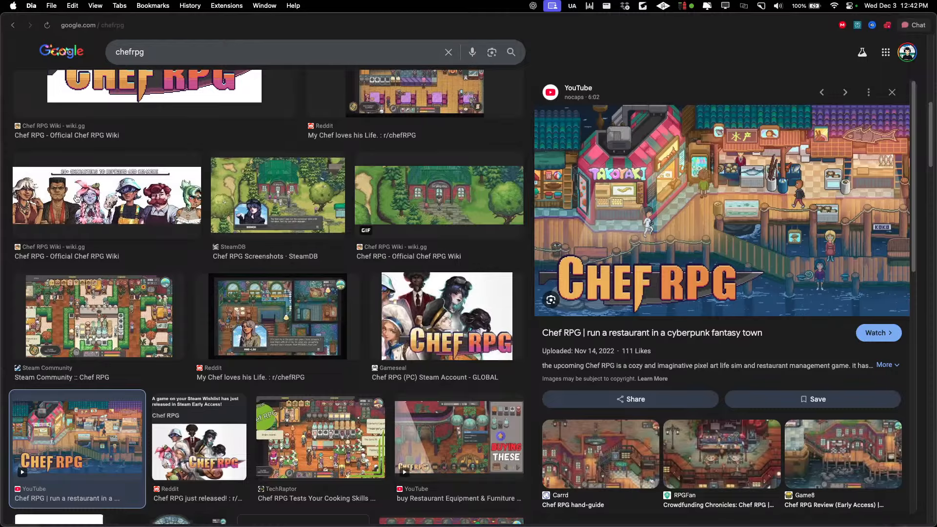
Close the chefrpg search tab and switch back to the running ChefGame window.
{"action": "mouse_move", "coordinate": [4, 179]}
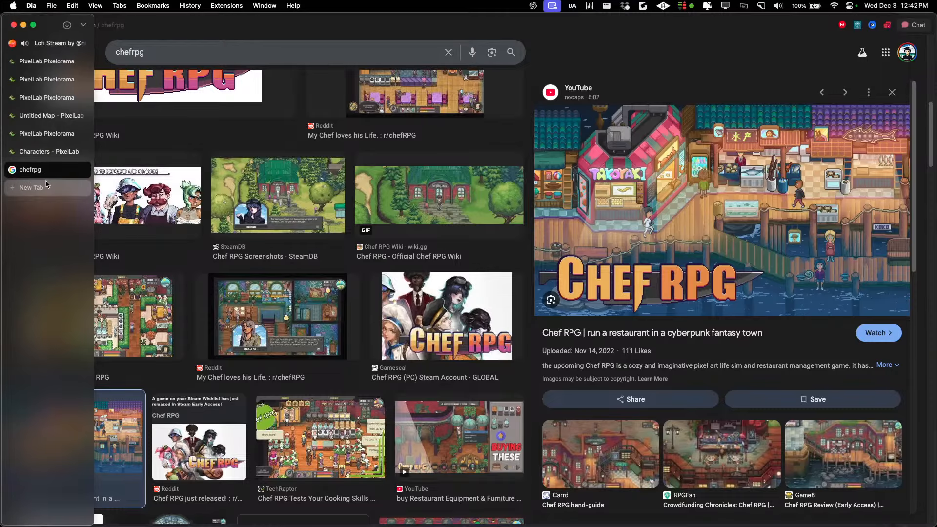
{"action": "left_click", "coordinate": [83, 169]}
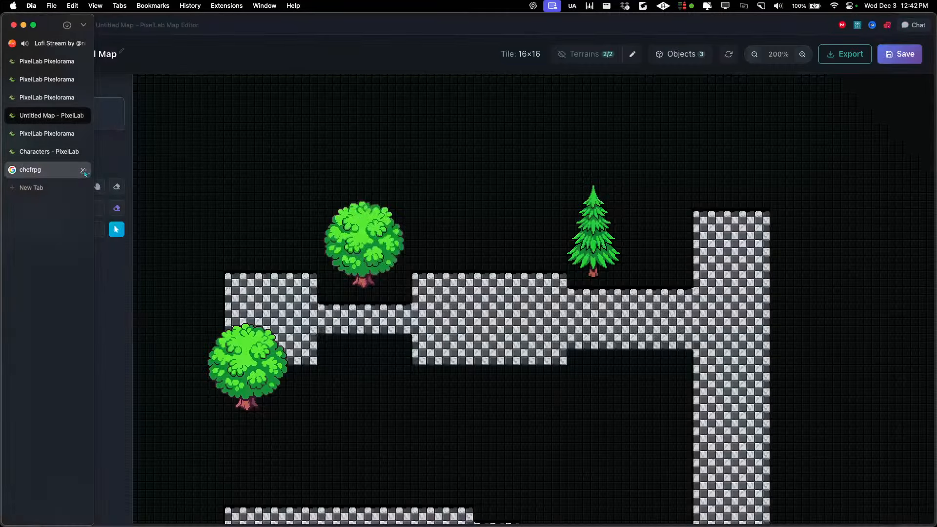
{"action": "key", "text": "super+Tab"}
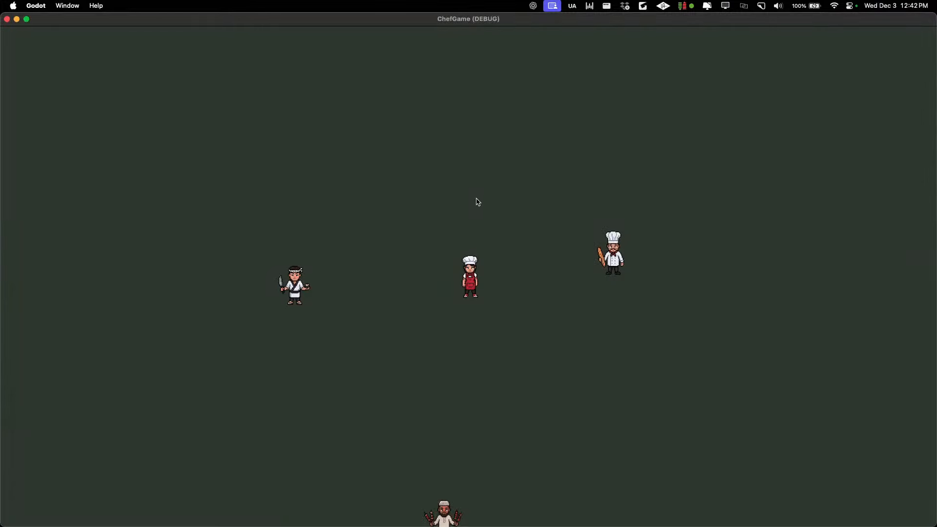
Walk the player chef over to the knife-holding chef and back toward the baguette chef.
{"action": "key", "text": "Left"}
{"action": "key", "text": "Up"}
{"action": "key", "text": "Down"}
{"action": "key", "text": "Right"}
{"action": "key", "text": "Left"}
{"action": "key", "text": "Down"}
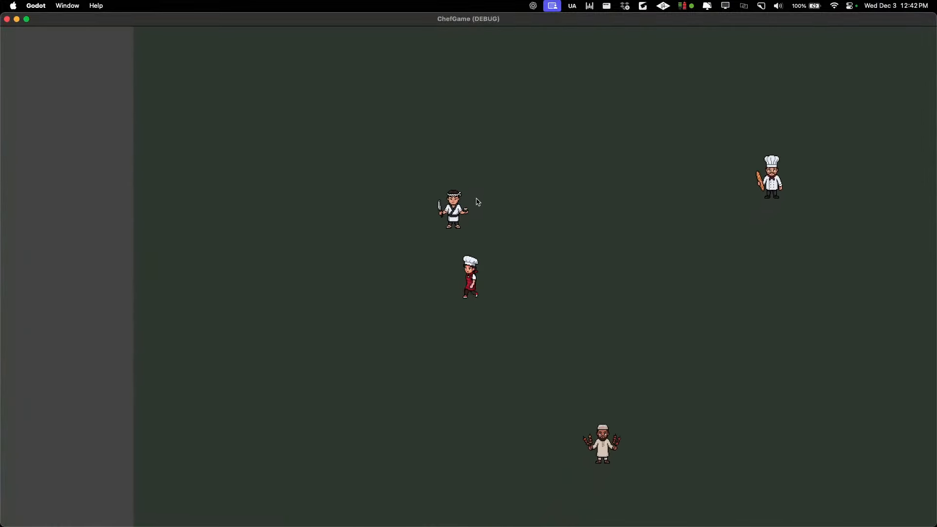
{"action": "key", "text": "Right"}
{"action": "key", "text": "Up"}
{"action": "key", "text": "Right"}
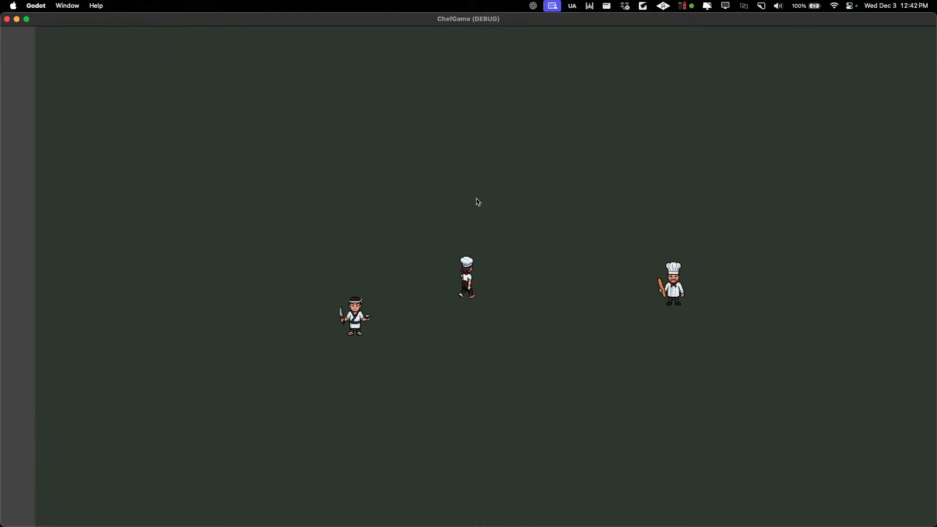
{"action": "key", "text": "Down"}
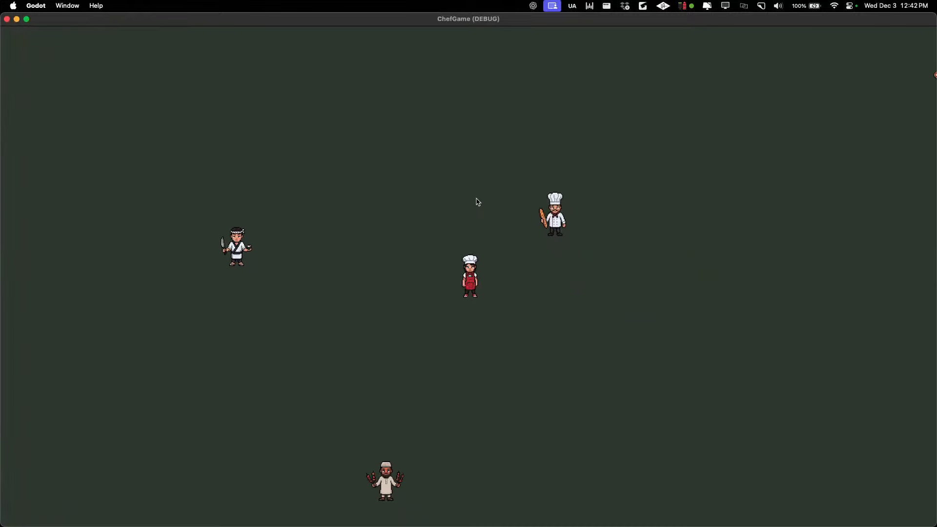
Walk the player chef past the baguette chef and across to the pizza chef.
{"action": "key", "text": "Right"}
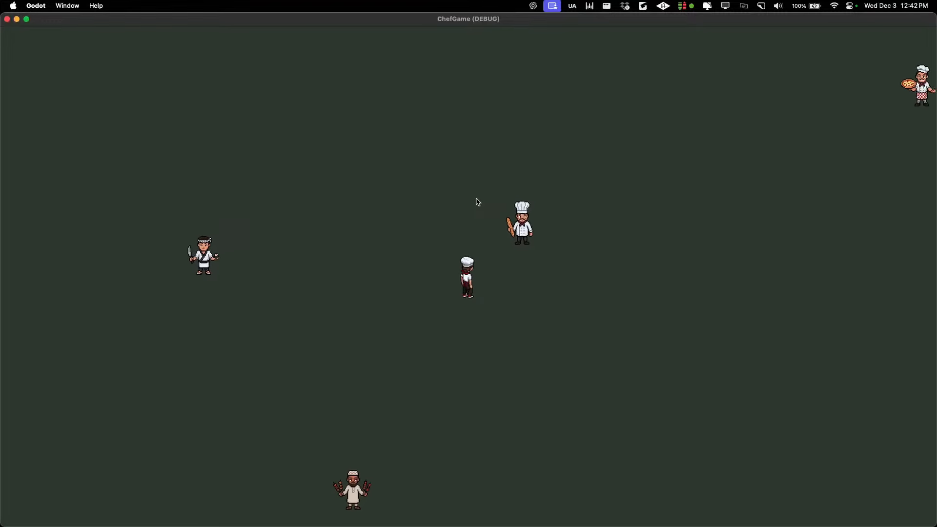
{"action": "key", "text": "Up"}
{"action": "key", "text": "Right"}
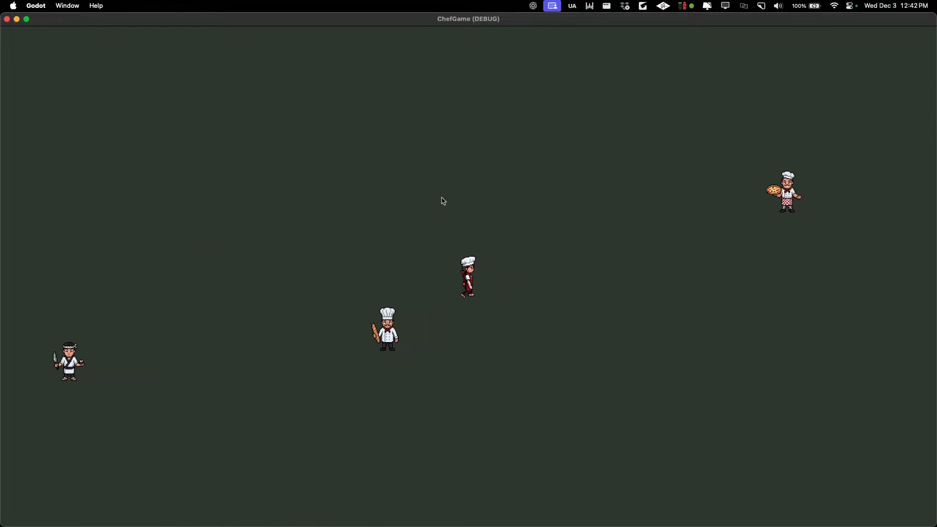
{"action": "key", "text": "Up"}
{"action": "key", "text": "Right"}
{"action": "key", "text": "Down"}
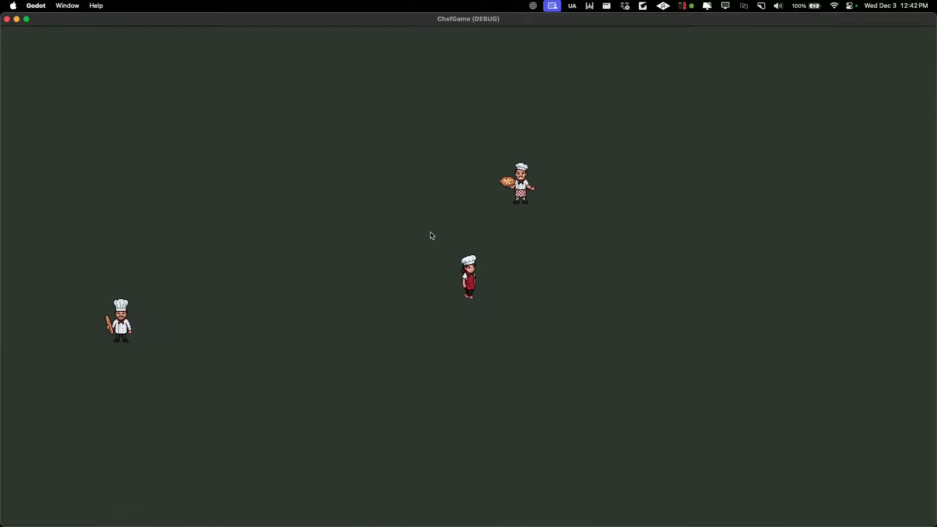
Walk the player chef above the pizza chef and back down toward the baguette chef.
{"action": "key", "text": "Up"}
{"action": "key", "text": "Left"}
{"action": "key", "text": "Left"}
{"action": "key", "text": "Up"}
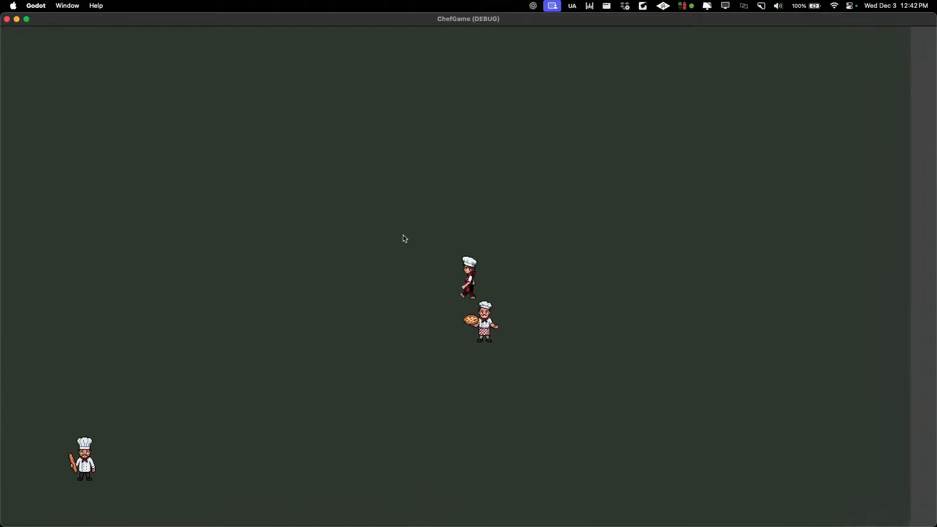
{"action": "key", "text": "Down"}
{"action": "key", "text": "Down"}
{"action": "key", "text": "Left"}
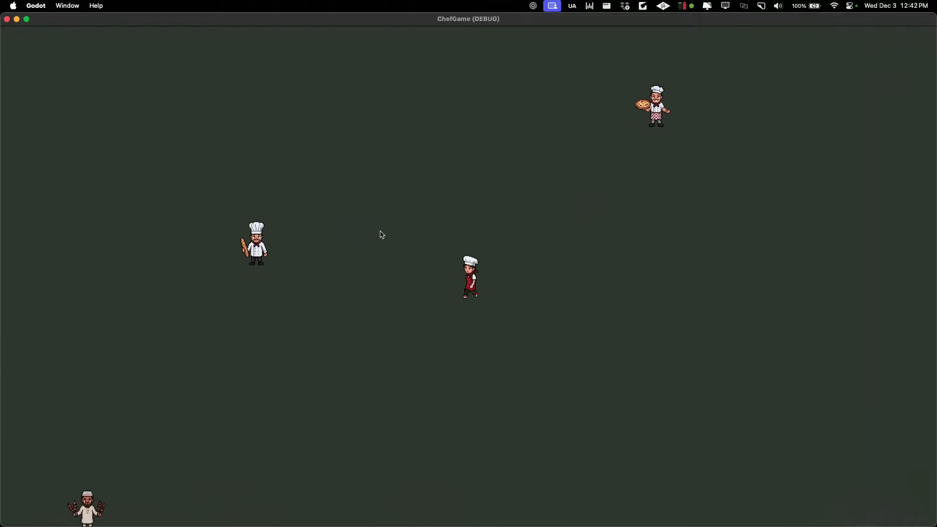
Walk the player chef under the baguette chef and down toward the skewer-holding chef.
{"action": "key", "text": "Up"}
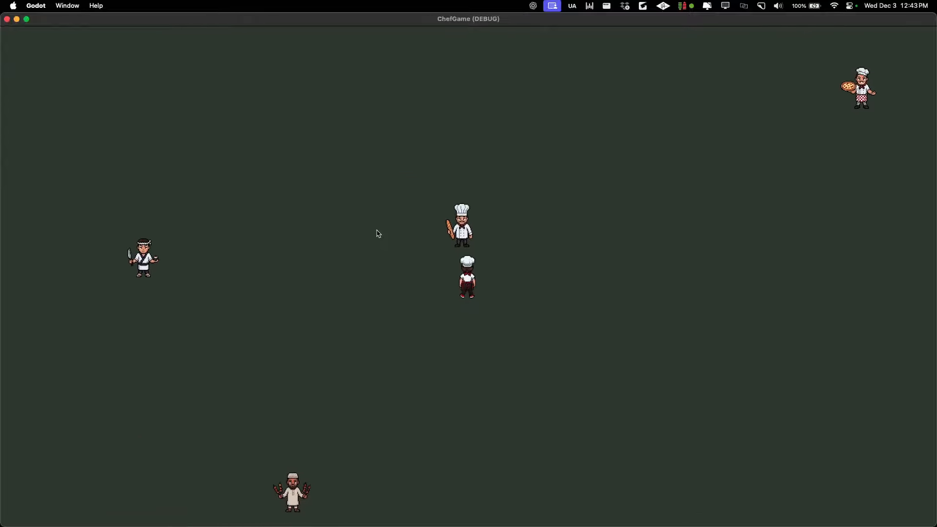
{"action": "key", "text": "Down"}
{"action": "key", "text": "Left"}
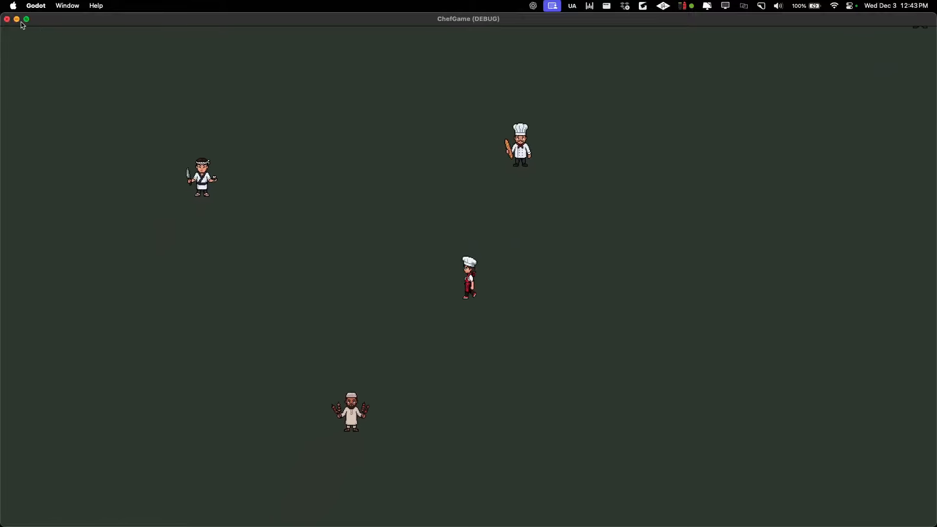
{"action": "key", "text": "Down"}
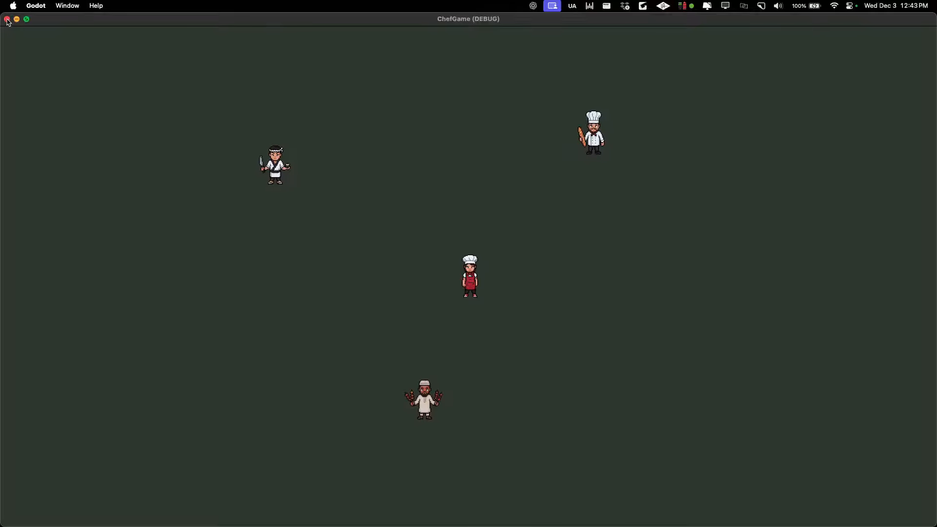
{"action": "key", "text": "Right"}
{"action": "key", "text": "Down"}
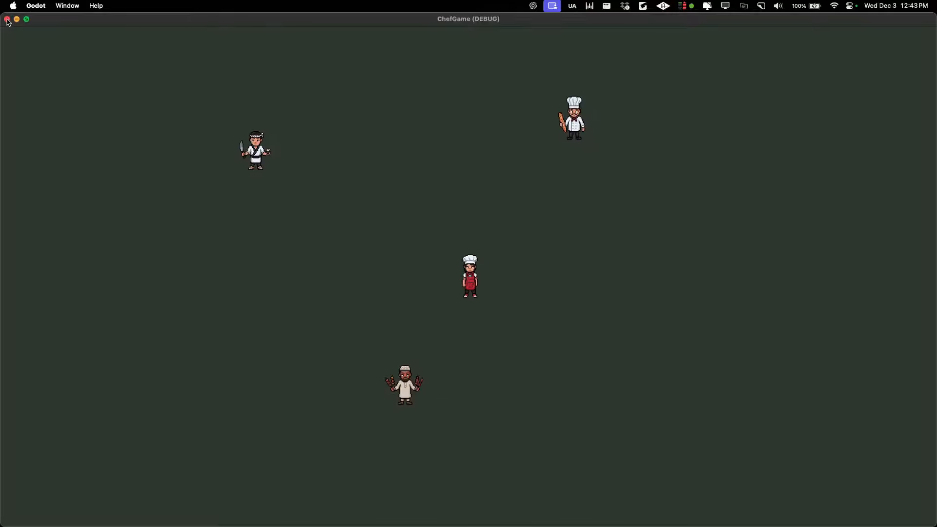
Walk the player chef up past the knife-holding and baguette chefs, then close the game and return to the Godot editor.
{"action": "key", "text": "Up"}
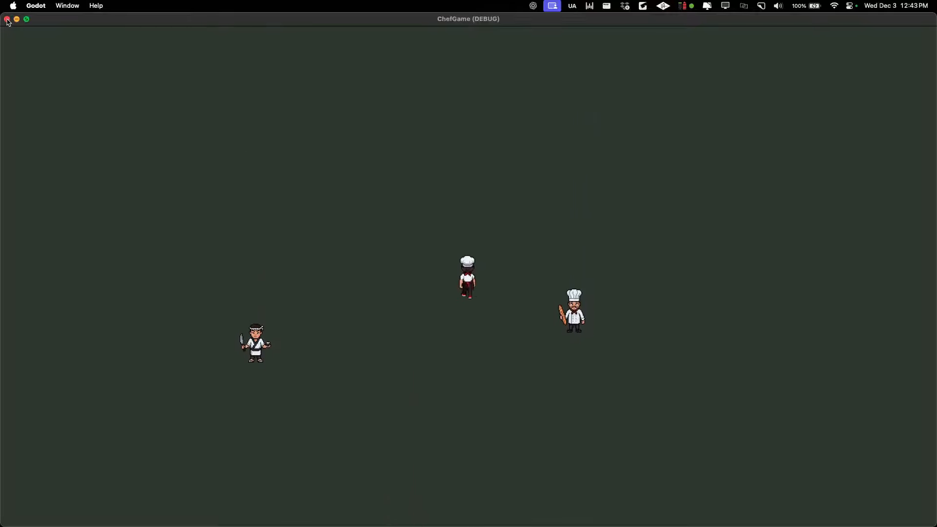
{"action": "key", "text": "Left"}
{"action": "key", "text": "Down"}
{"action": "key", "text": "Right"}
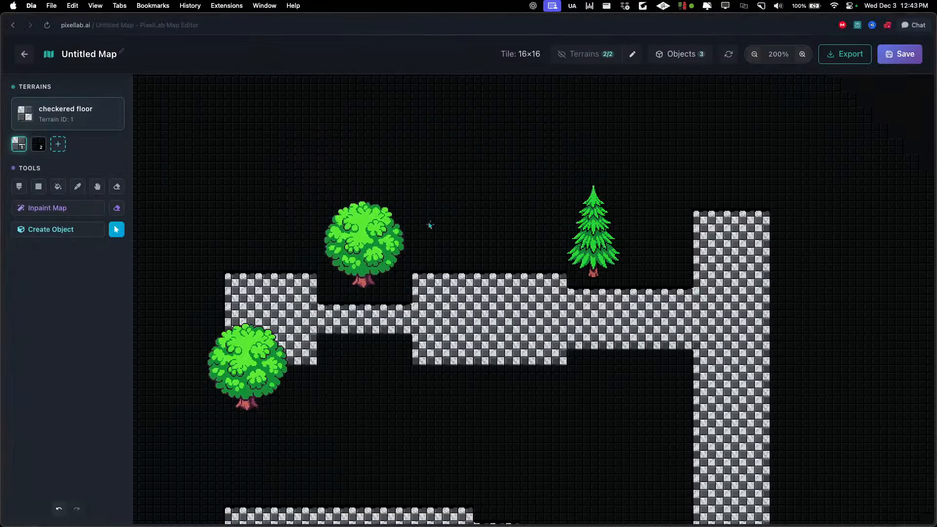
{"action": "key", "text": "super+Tab"}
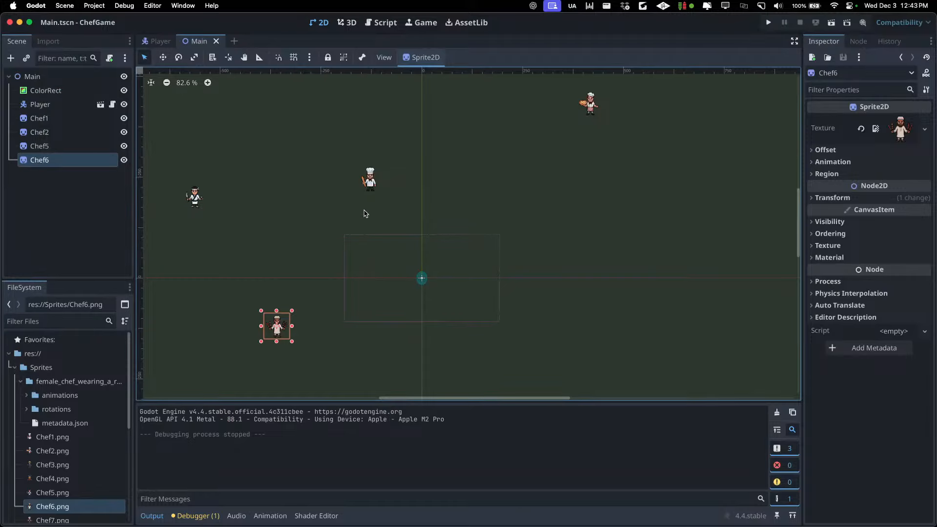
Examine the chef sprites placed in the Main scene and the sprite files available in the project's Sprites folder.
{"action": "scroll", "coordinate": [413, 190], "scroll_direction": "down", "scroll_amount": 2}
{"action": "scroll", "coordinate": [399, 189], "scroll_direction": "up", "scroll_amount": 3}
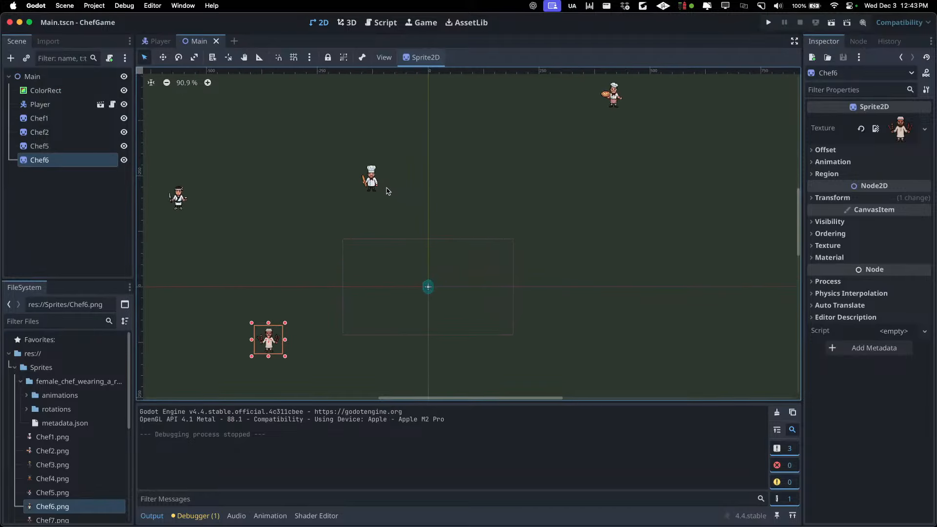
{"action": "left_click_drag", "start_coordinate": [366, 243], "coordinate": [366, 282]}
{"action": "scroll", "coordinate": [390, 221], "scroll_direction": "up", "scroll_amount": 4}
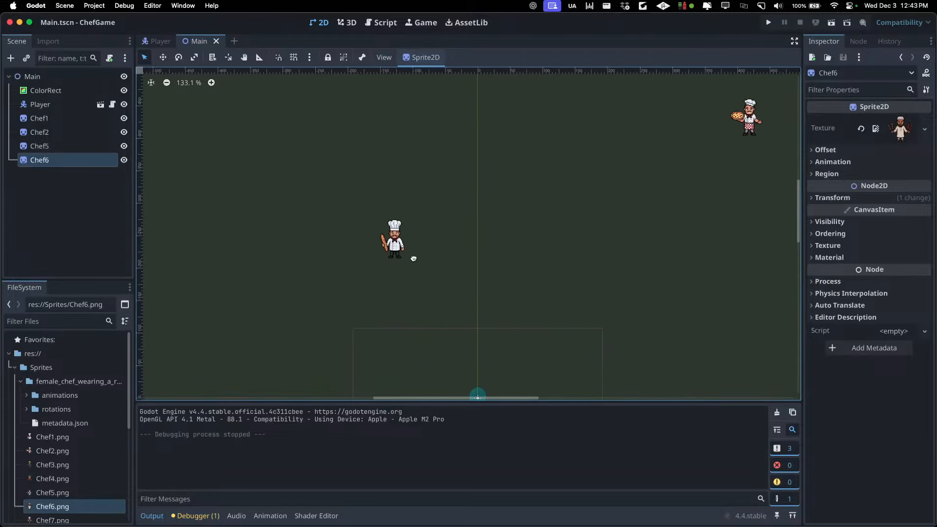
{"action": "scroll", "coordinate": [418, 260], "scroll_direction": "down", "scroll_amount": 5}
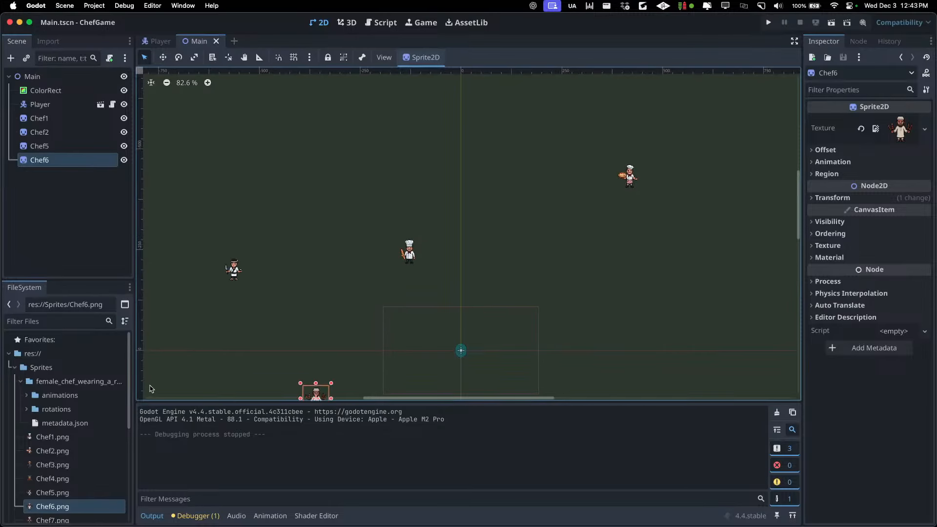
{"action": "left_click", "coordinate": [27, 395]}
{"action": "left_click", "coordinate": [27, 395]}
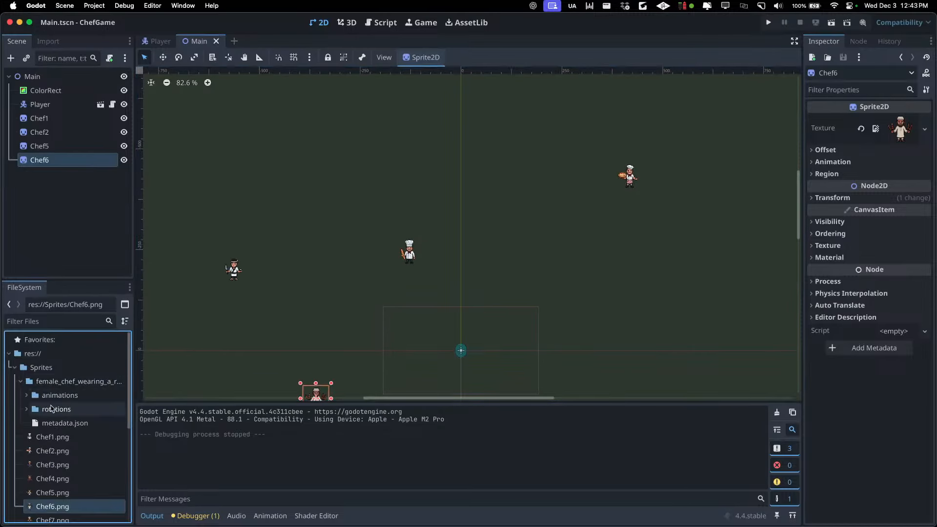
{"action": "scroll", "coordinate": [68, 415], "scroll_direction": "down", "scroll_amount": 3}
Switch to Antigravity and write in the agent prompt "it's not using WASD, it's using the arrow keys, which also works, but give me both options.".
{"action": "key", "text": "super+Tab"}
{"action": "key", "text": "super+Tab"}
{"action": "key", "text": "super+Tab"}
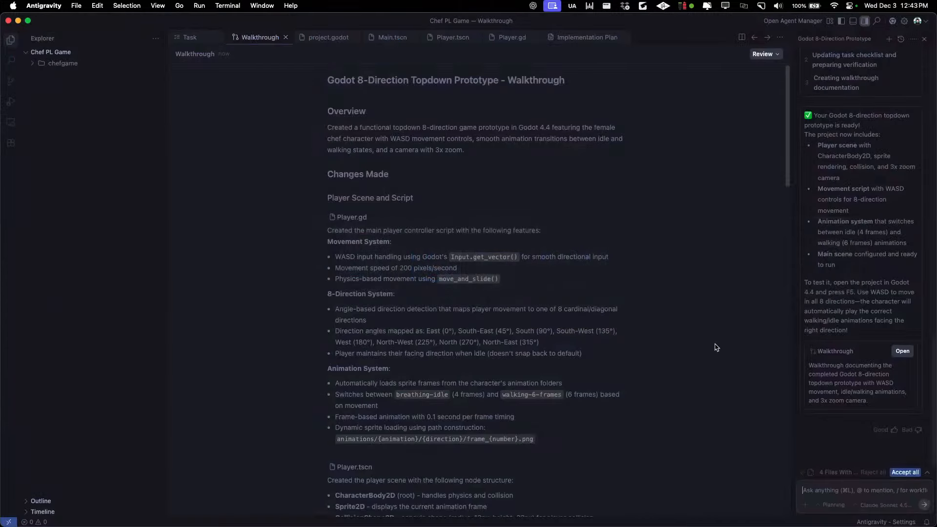
{"action": "left_click", "coordinate": [875, 489]}
{"action": "type", "text": "first"}
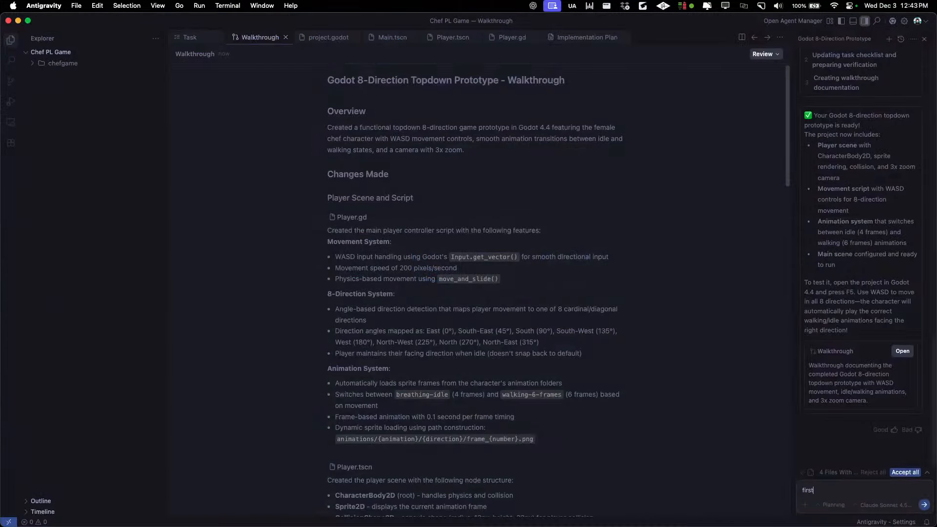
{"action": "key", "text": "super+a"}
{"action": "key", "text": "BackSpace"}
{"action": "type", "text": "it"}
{"action": "type", "text": ", which"}
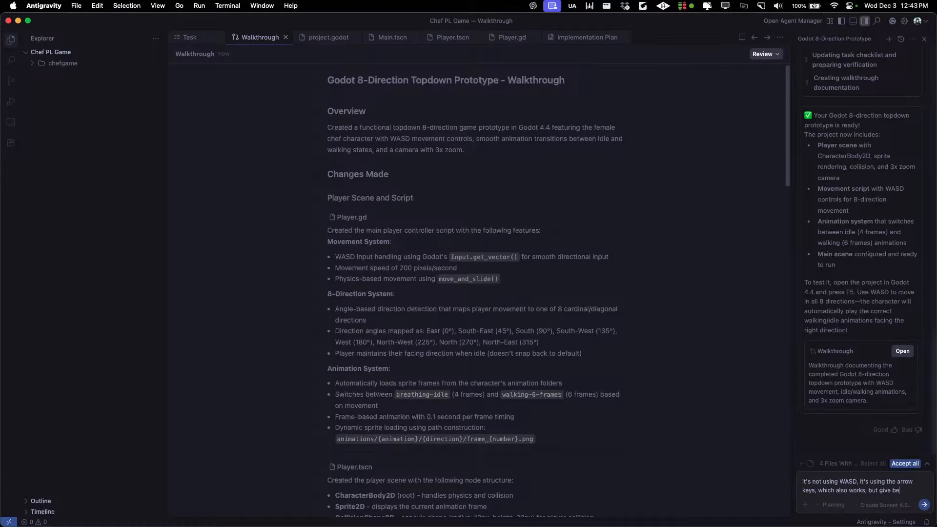
{"action": "type", "text": "ions."}
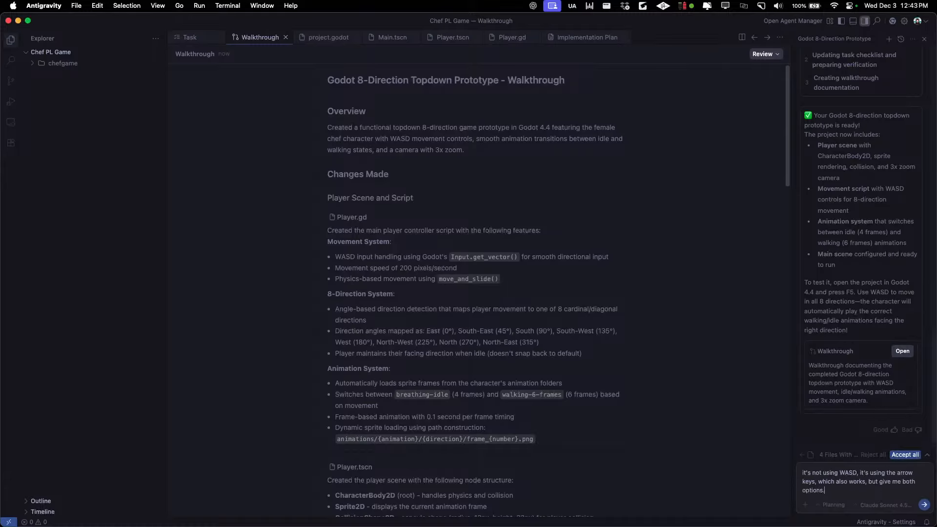
{"action": "key", "text": "shift+Return"}
{"action": "key", "text": "shift+Return"}
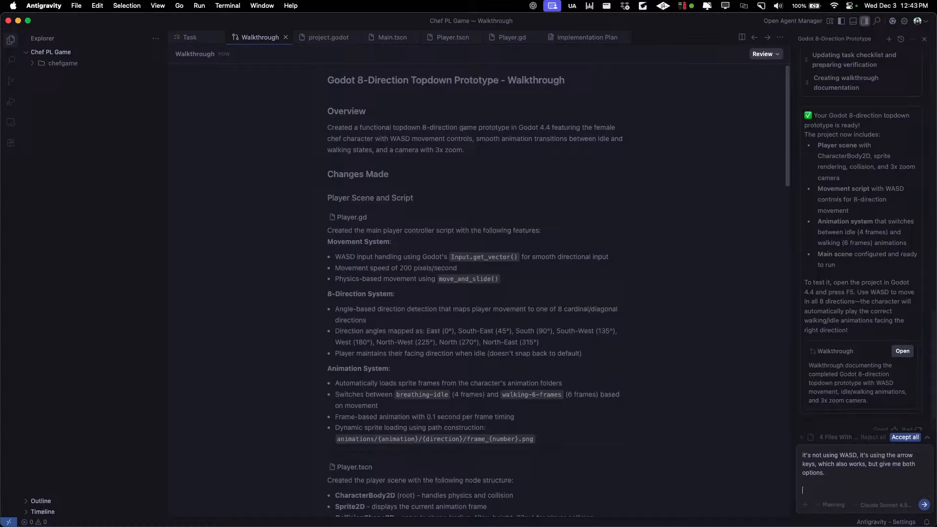
{"action": "type", "text": "And use the pl"}
{"action": "key", "text": "BackSpace"}
{"action": "key", "text": "BackSpace"}
{"action": "key", "text": "BackSpace"}
{"action": "key", "text": "BackSpace"}
{"action": "key", "text": "BackSpace"}
{"action": "key", "text": "BackSpace"}
Switch to Aseprite and look at its Home page and the first frame of Chefs.png.
{"action": "key", "text": "super+Tab"}
{"action": "key", "text": "super+Tab"}
{"action": "key", "text": "super+Tab"}
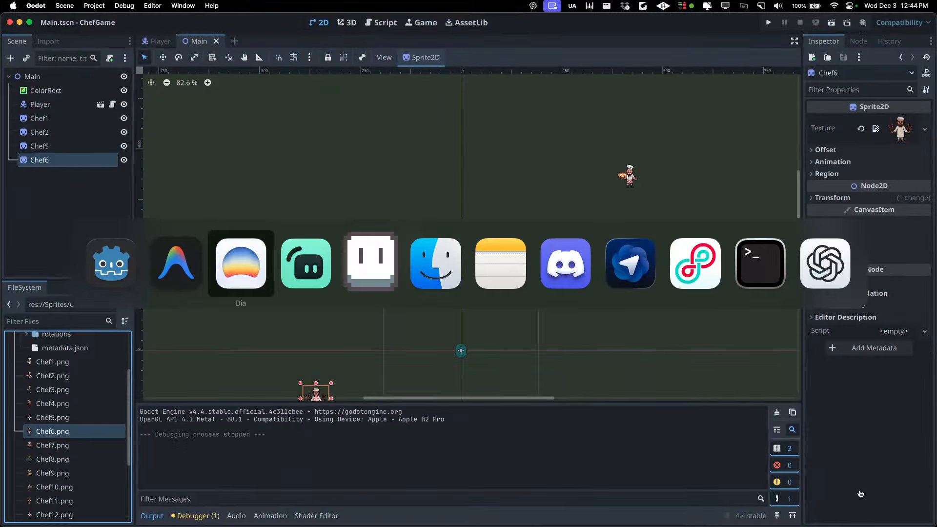
{"action": "key", "text": "super+Tab"}
{"action": "key", "text": "super+Tab"}
{"action": "scroll", "coordinate": [226, 230], "scroll_direction": "up", "scroll_amount": 2}
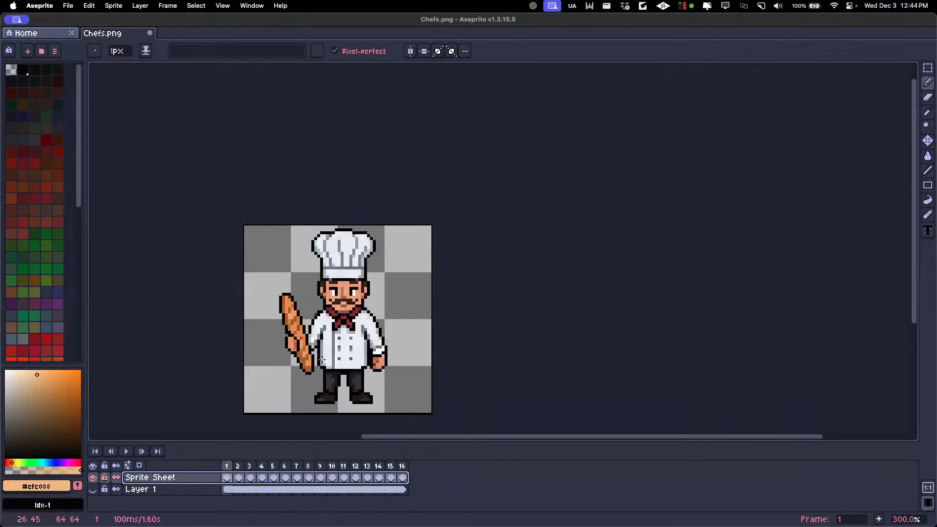
{"action": "left_click", "coordinate": [58, 33]}
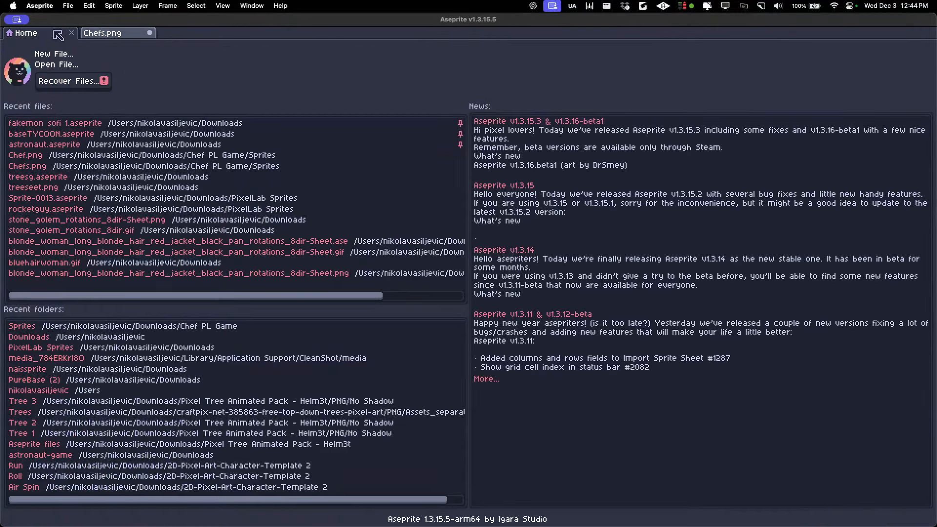
{"action": "left_click", "coordinate": [88, 34]}
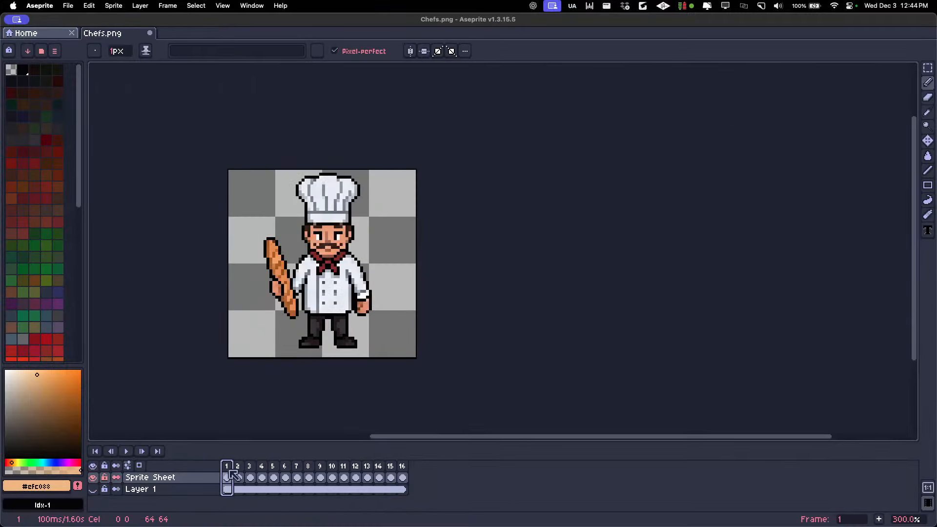
{"action": "key", "text": "ctrl"}
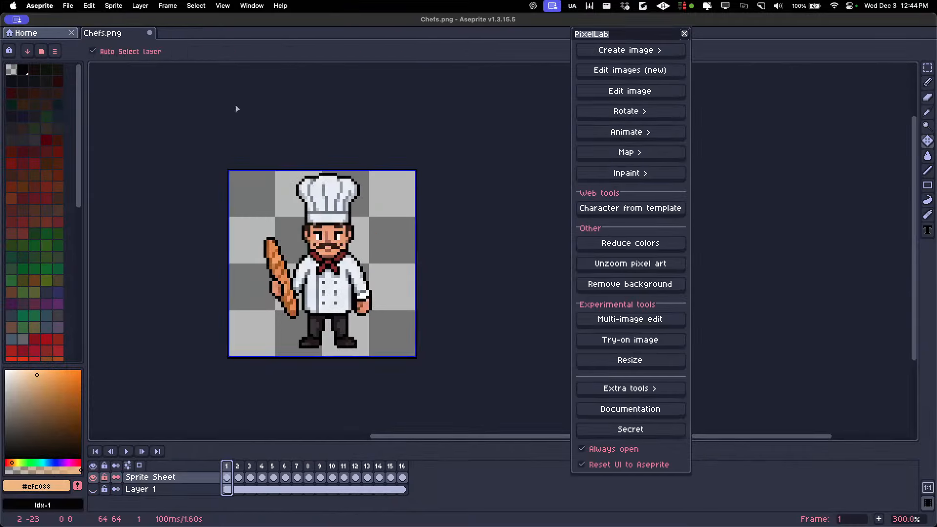
Switch to Godot and look over the chef placement around the player in the Main scene.
{"action": "key", "text": "super+Tab"}
{"action": "left_click_drag", "start_coordinate": [358, 265], "coordinate": [361, 209]}
{"action": "scroll", "coordinate": [366, 281], "scroll_direction": "down", "scroll_amount": 1}
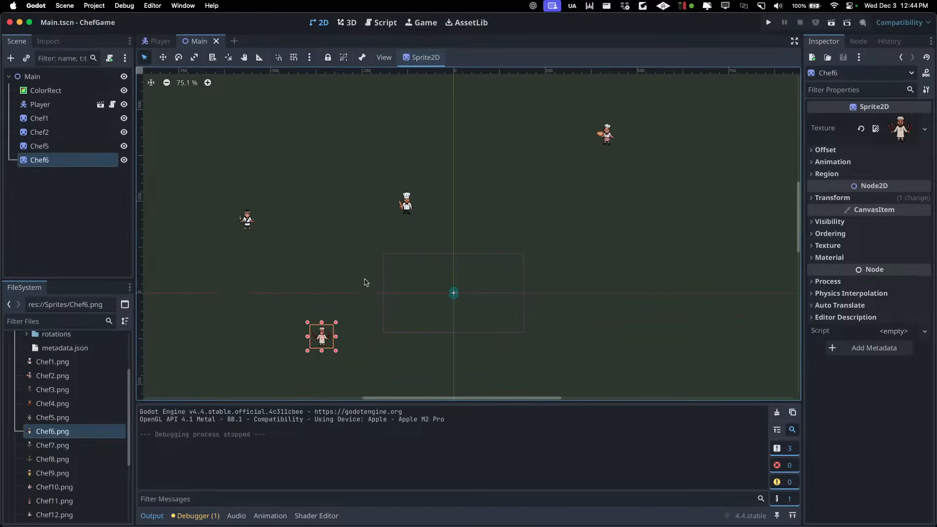
{"action": "scroll", "coordinate": [363, 278], "scroll_direction": "up", "scroll_amount": 3}
{"action": "left_click_drag", "start_coordinate": [352, 284], "coordinate": [370, 266]}
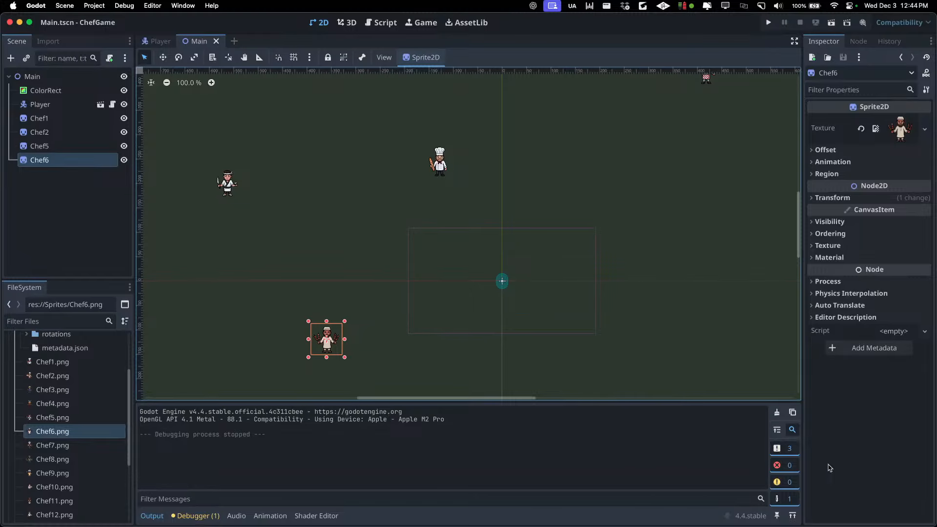
Return to Antigravity and add the second paragraph "Use the picking up animations if i press E" to the agent prompt.
{"action": "key", "text": "super+Tab"}
{"action": "key", "text": "super+Tab"}
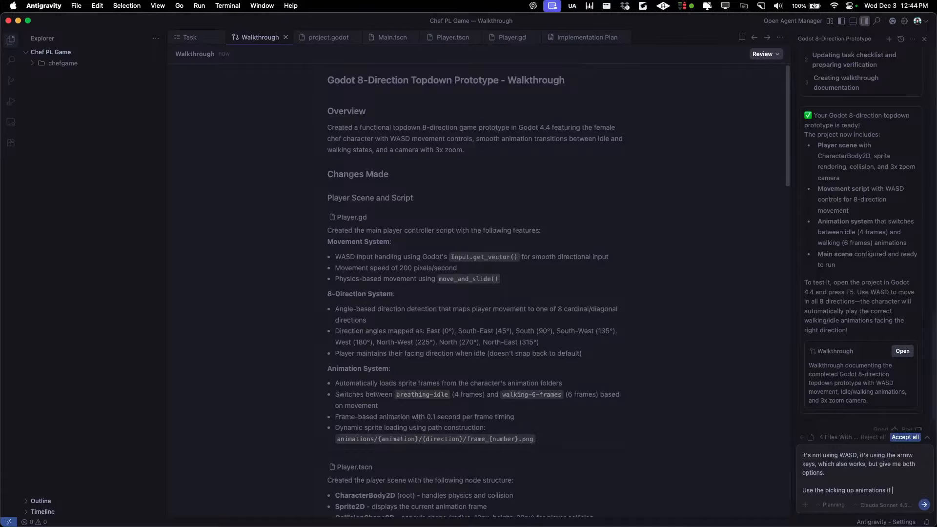
{"action": "key", "text": "Caps_Lock"}
{"action": "type", "text": "E next to"}
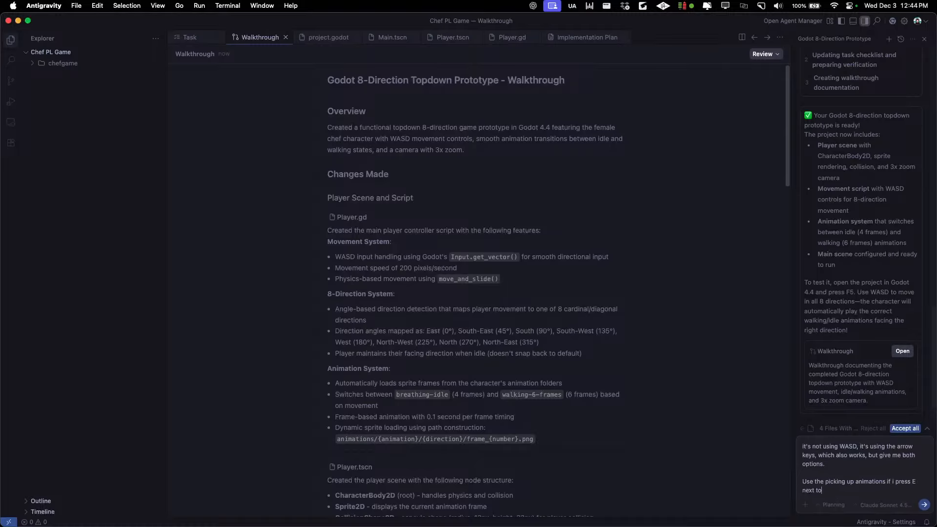
{"action": "key", "text": "BackSpace"}
{"action": "key", "text": "BackSpace"}
{"action": "key", "text": "BackSpace"}
{"action": "key", "text": "BackSpace"}
{"action": "key", "text": "BackSpace"}
{"action": "key", "text": "BackSpace"}
{"action": "key", "text": "BackSpace"}
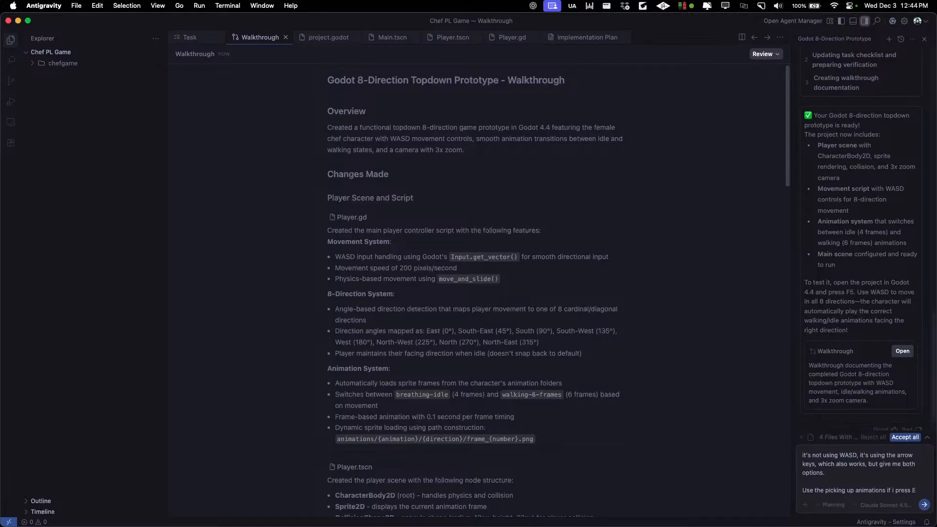
Finish the prompt with ". still no gameplay actual mechanics, but just the animation" and send it to the agent.
{"action": "type", "text": ". still no gameplay actual mechanics, but j"}
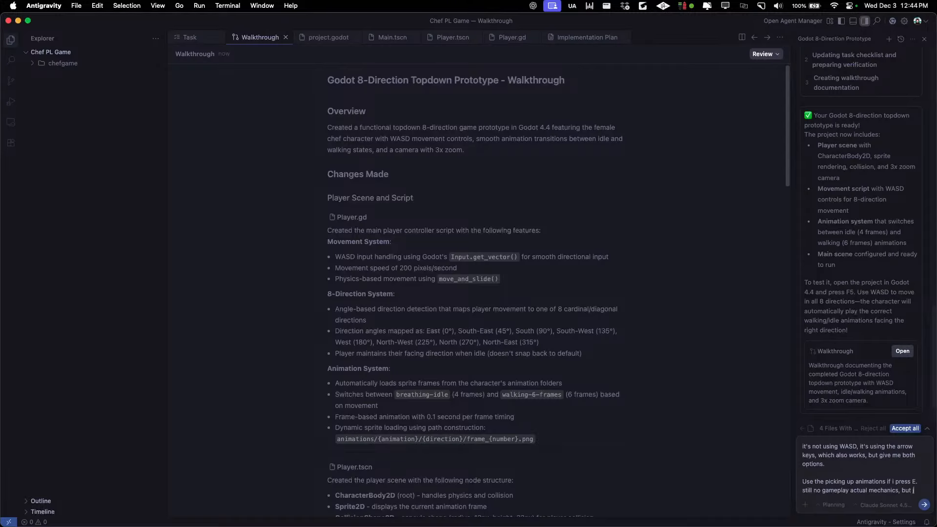
{"action": "type", "text": "ust the animation"}
{"action": "key", "text": "Return"}
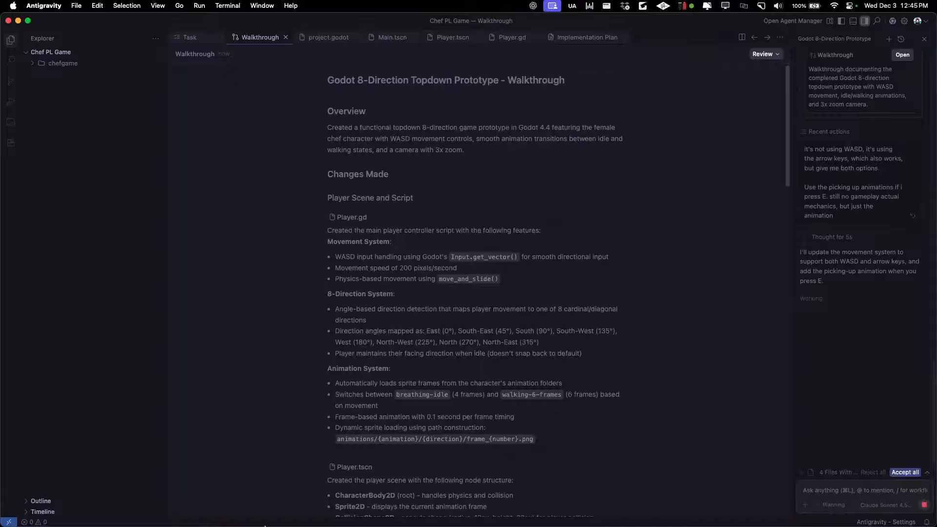
Switch to the Dia browser and leave the PixelLab map editor, discarding the unsaved map changes.
{"action": "left_click", "coordinate": [240, 516]}
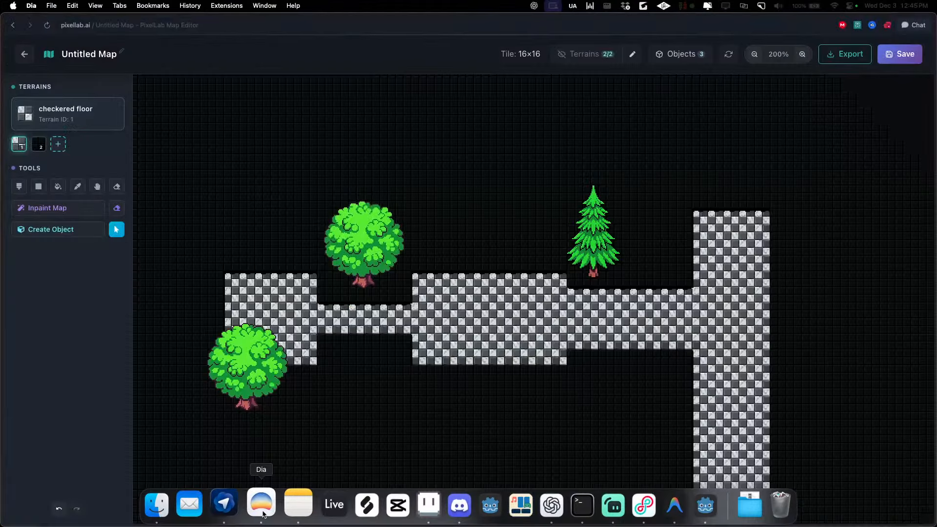
{"action": "left_click", "coordinate": [32, 56]}
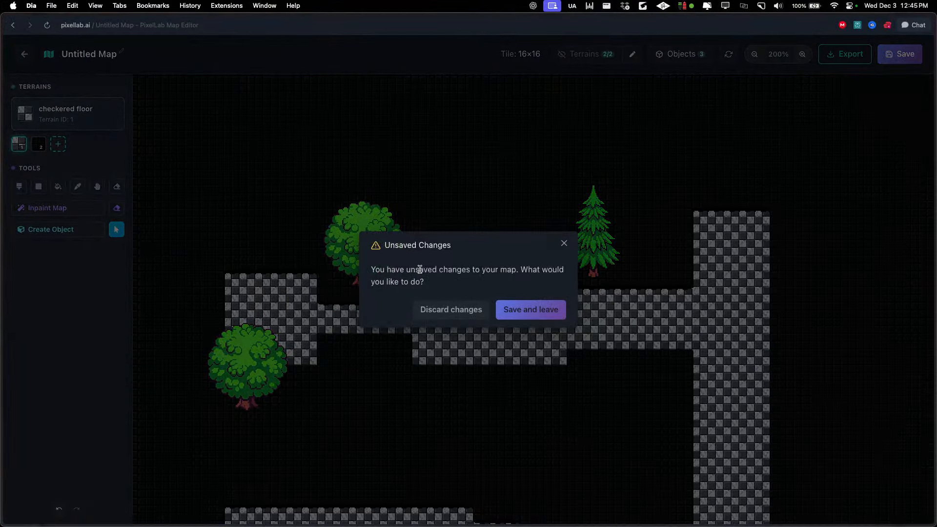
{"action": "left_click", "coordinate": [447, 309]}
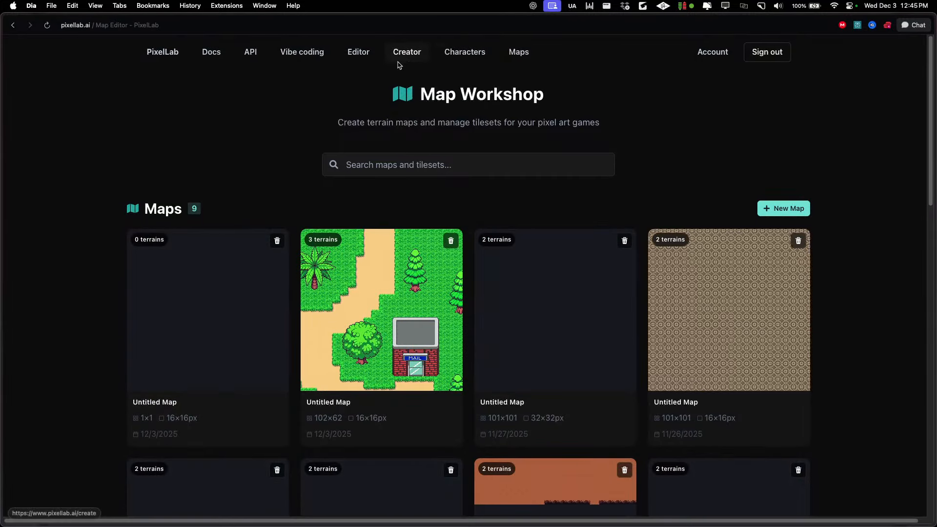
Open PixelLab's Pixelorama editor, dismiss the welcome window and open the Create image M-XL form.
{"action": "left_click", "coordinate": [368, 57]}
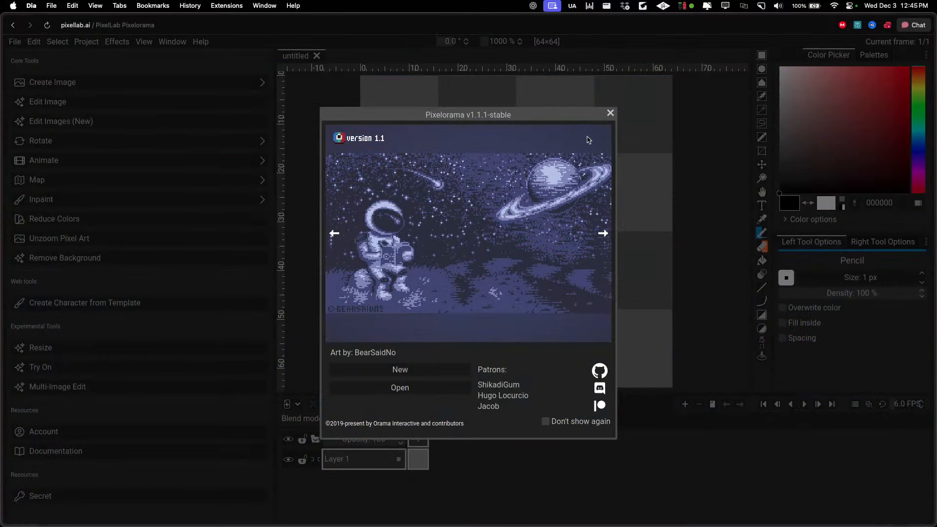
{"action": "left_click", "coordinate": [610, 113]}
{"action": "left_click", "coordinate": [480, 317]}
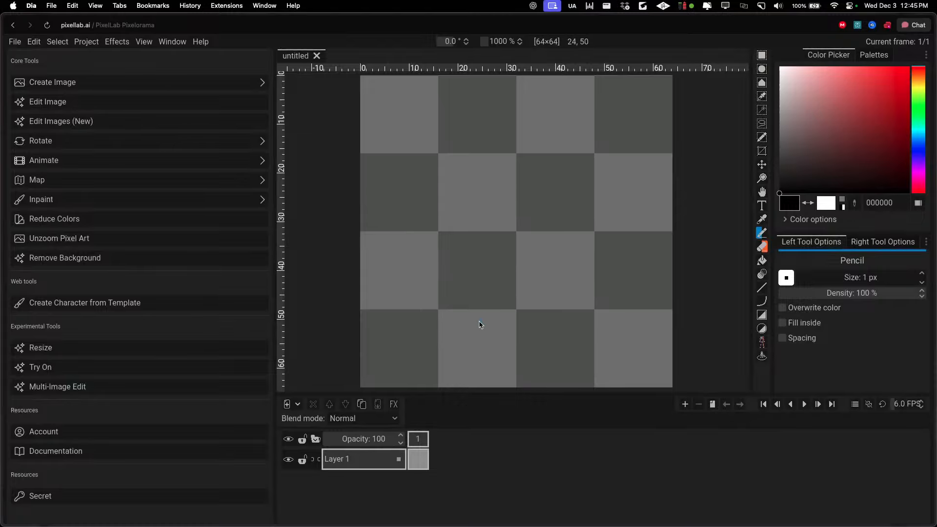
{"action": "left_click", "coordinate": [87, 80]}
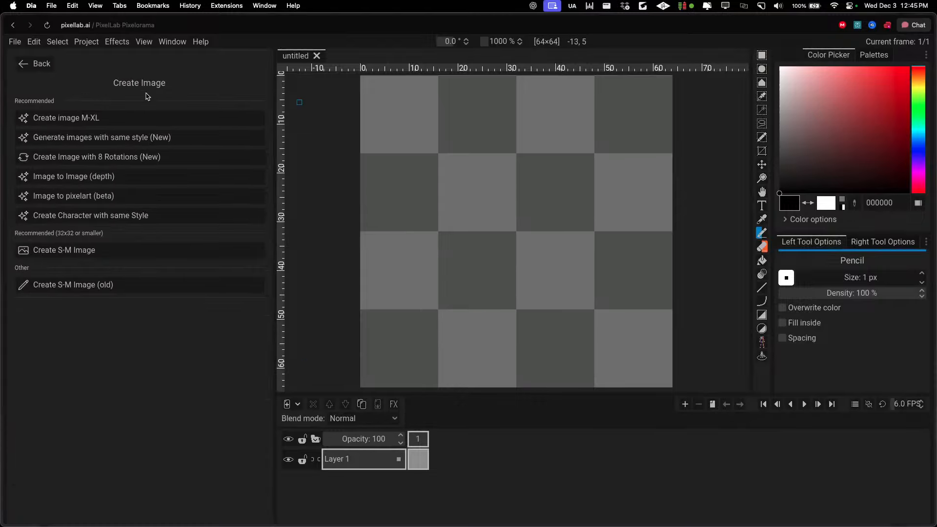
{"action": "left_click", "coordinate": [112, 122]}
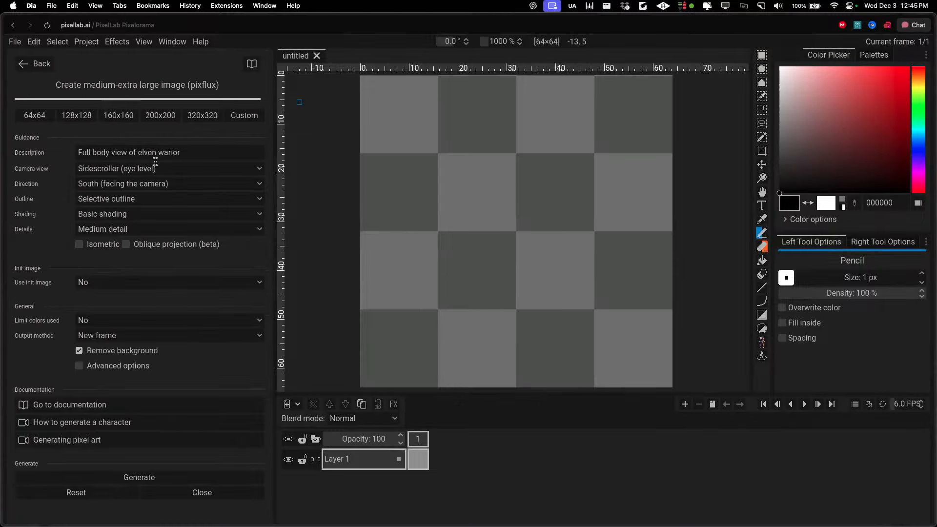
Set the camera view to High Top-Down (ca 35°) and generate an image described as "trash can, top-down".
{"action": "left_click", "coordinate": [171, 168]}
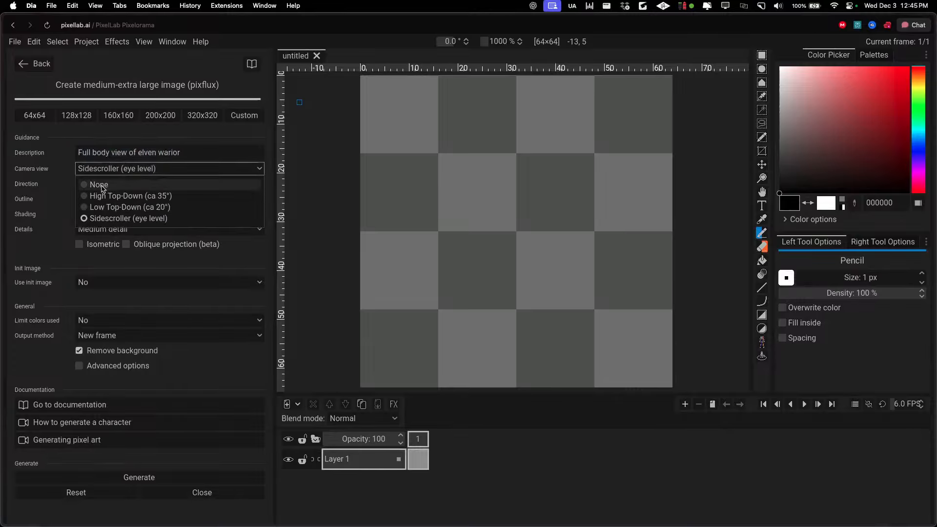
{"action": "left_click", "coordinate": [112, 191]}
{"action": "left_click", "coordinate": [35, 64]}
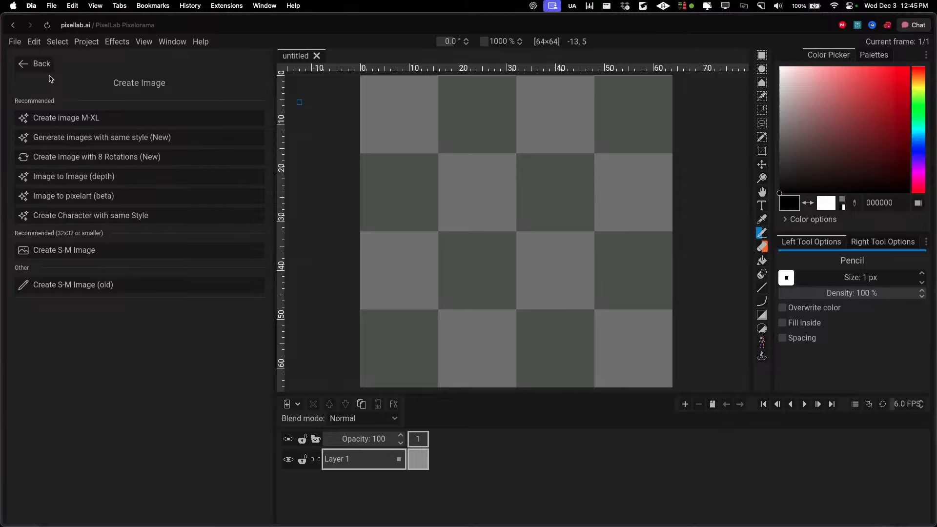
{"action": "left_click", "coordinate": [73, 117]}
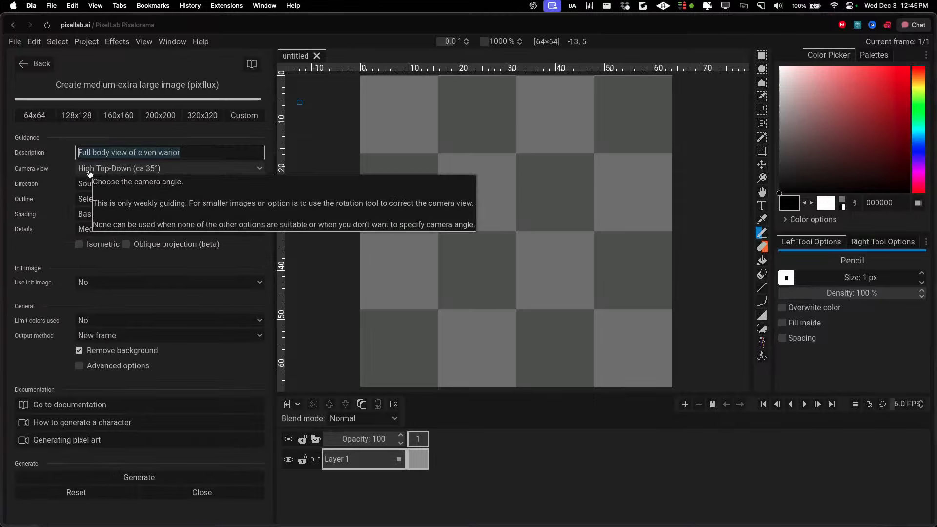
{"action": "type", "text": "trash can, top-down"}
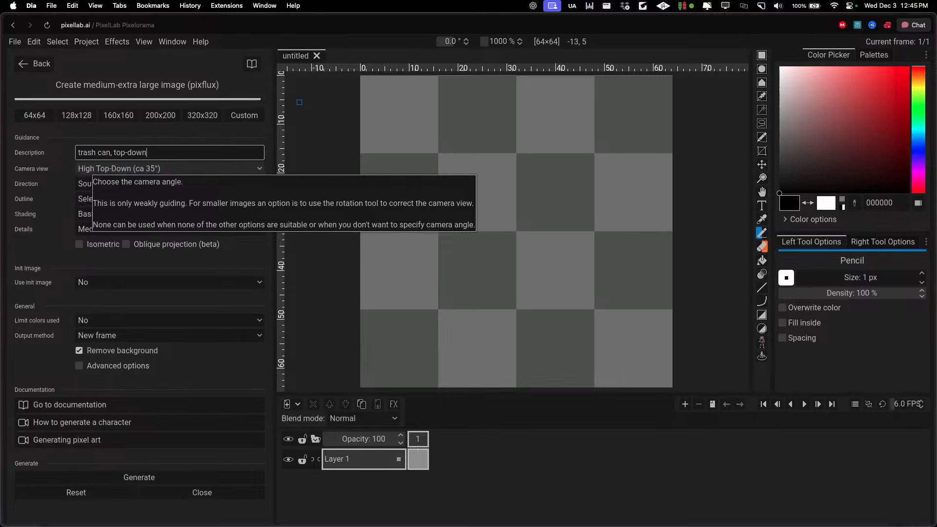
{"action": "left_click", "coordinate": [142, 478]}
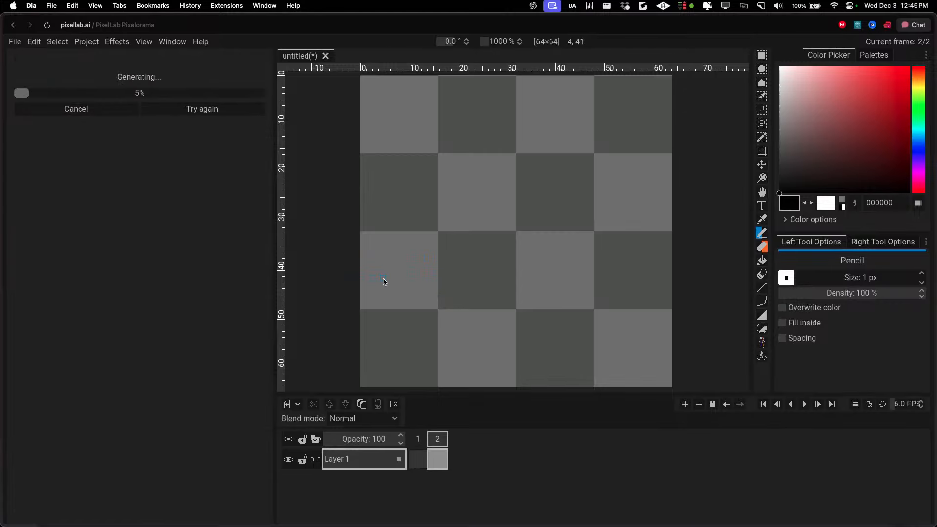
{"action": "mouse_move", "coordinate": [496, 521]}
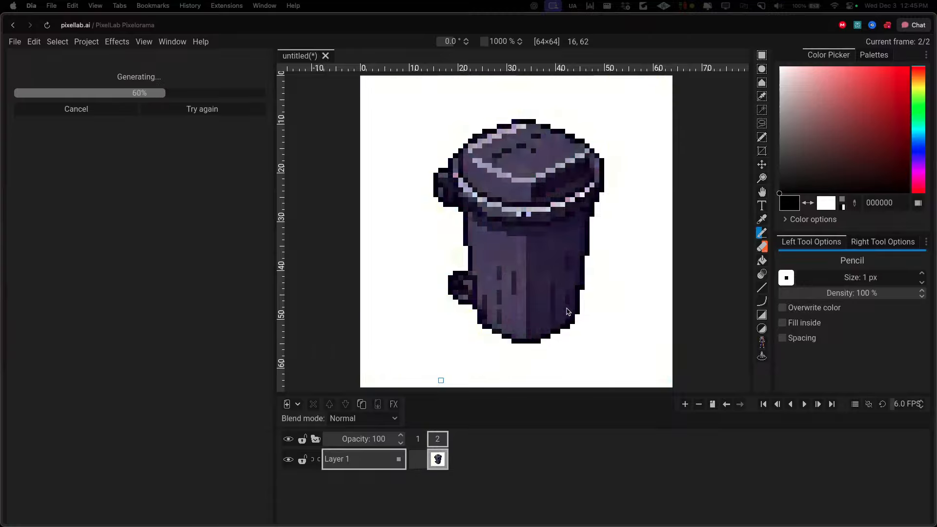
Delete the empty first frame from the timeline, keeping the frame with the generated trash can.
{"action": "left_click", "coordinate": [418, 438]}
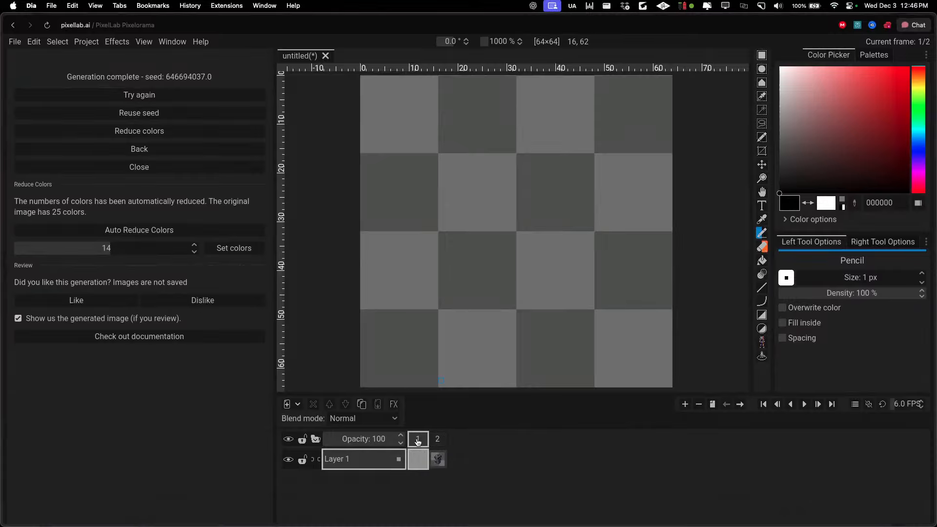
{"action": "left_click", "coordinate": [698, 404]}
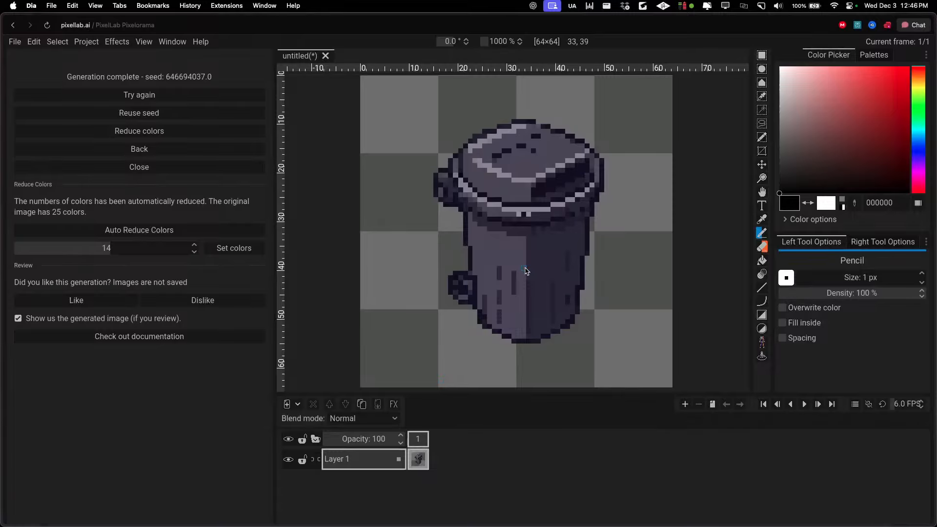
{"action": "scroll", "coordinate": [518, 268], "scroll_direction": "down", "scroll_amount": 1}
{"action": "scroll", "coordinate": [517, 268], "scroll_direction": "down", "scroll_amount": 1}
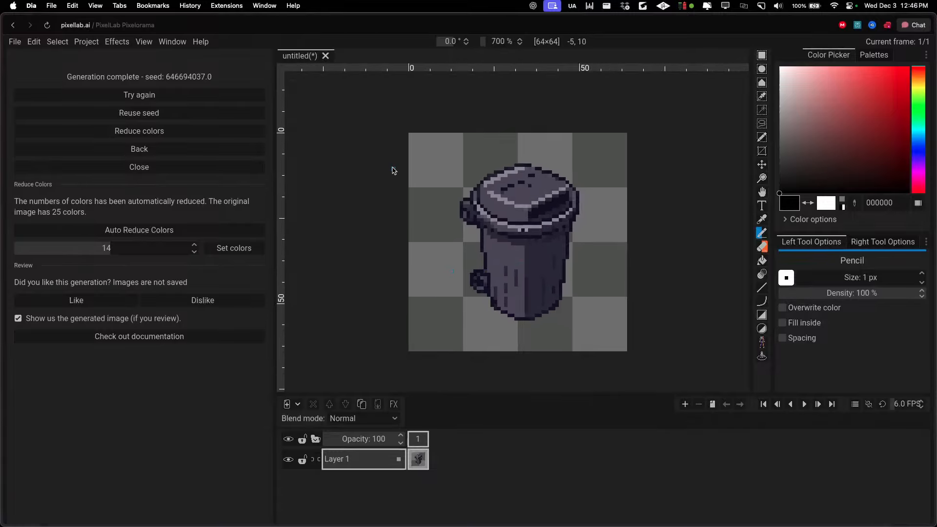
Return to the generation form, resize the canvas to 32 × 32 px and generate the trash can again.
{"action": "left_click", "coordinate": [144, 155]}
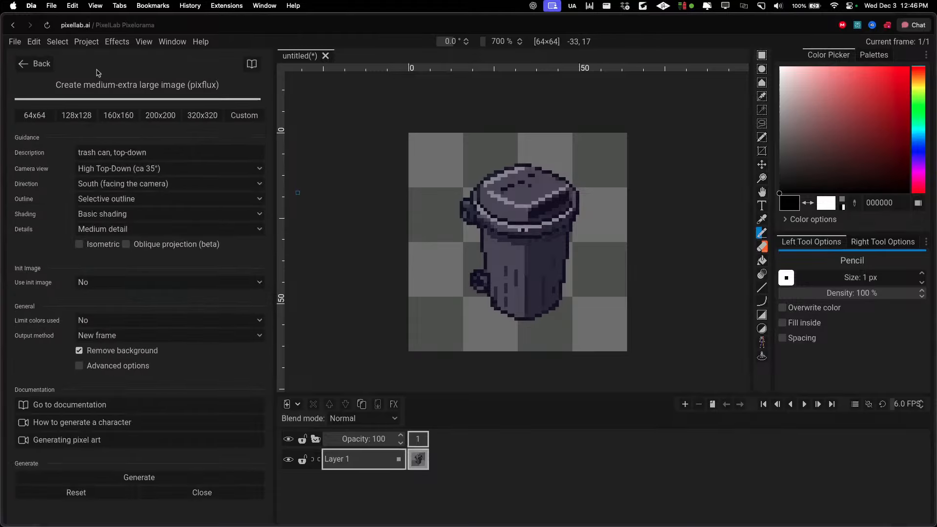
{"action": "left_click", "coordinate": [82, 42]}
{"action": "left_click", "coordinate": [102, 80]}
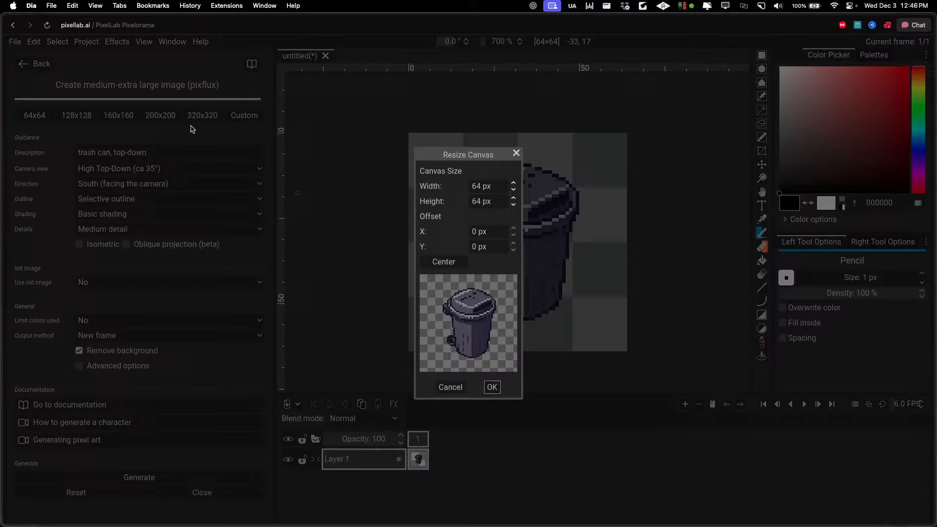
{"action": "left_click", "coordinate": [503, 188]}
{"action": "type", "text": "32"}
{"action": "key", "text": "Tab"}
{"action": "type", "text": "32"}
{"action": "left_click", "coordinate": [492, 386]}
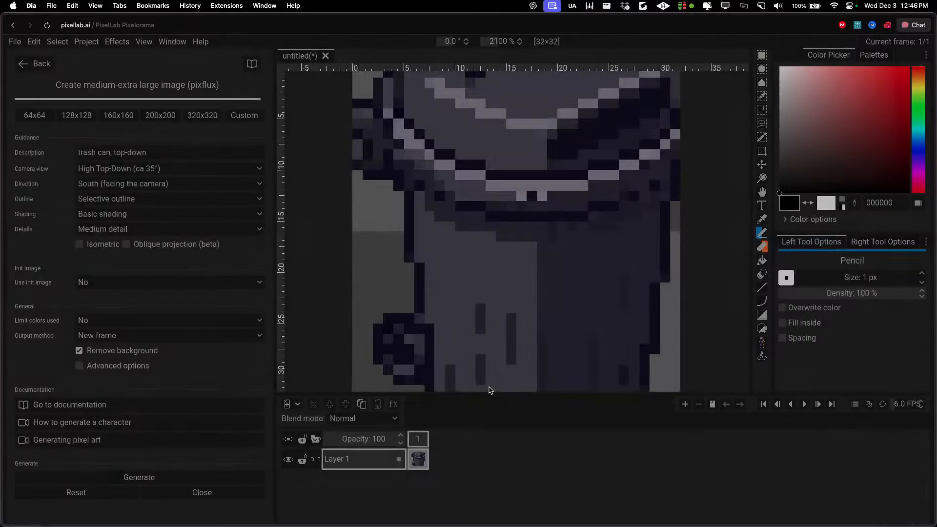
{"action": "left_click", "coordinate": [140, 478]}
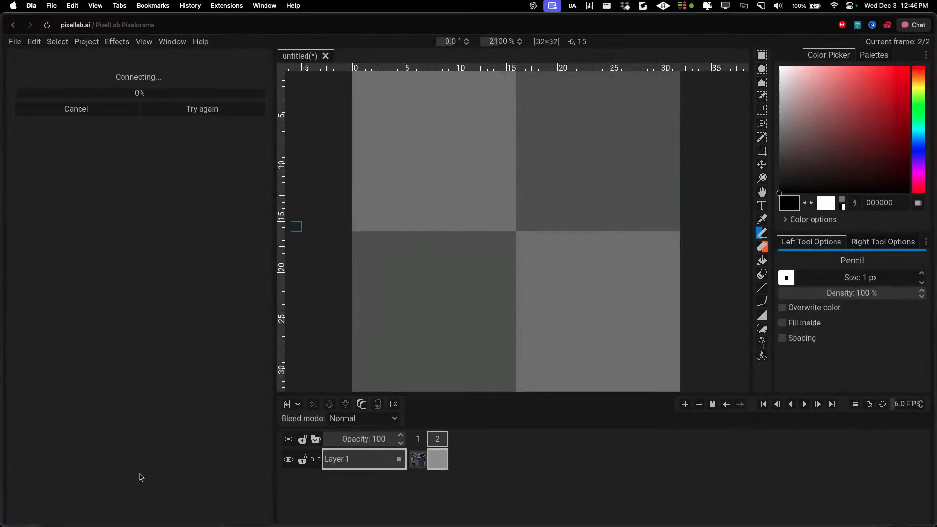
{"action": "key", "text": "super+Tab"}
{"action": "key", "text": "super+shift+Tab"}
{"action": "key", "text": "super+shift+Tab"}
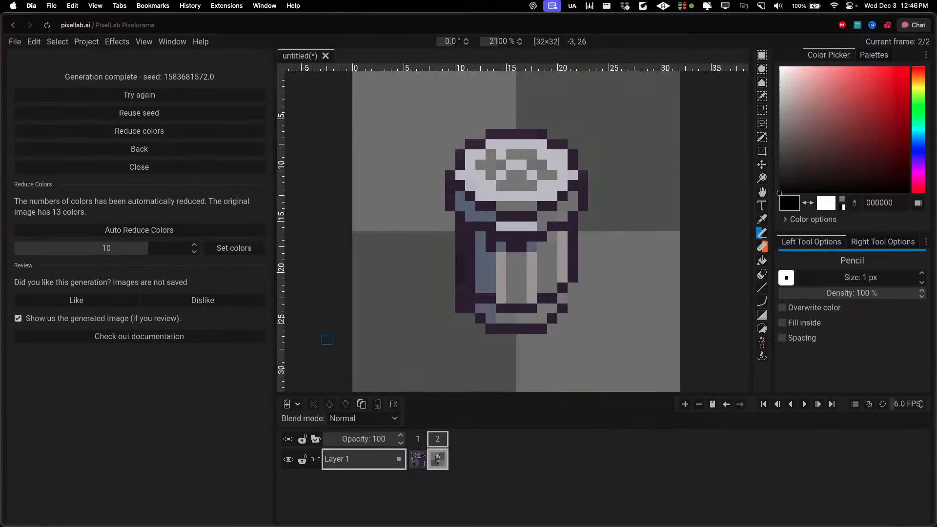
{"action": "mouse_move", "coordinate": [6, 93]}
{"action": "left_click", "coordinate": [48, 43]}
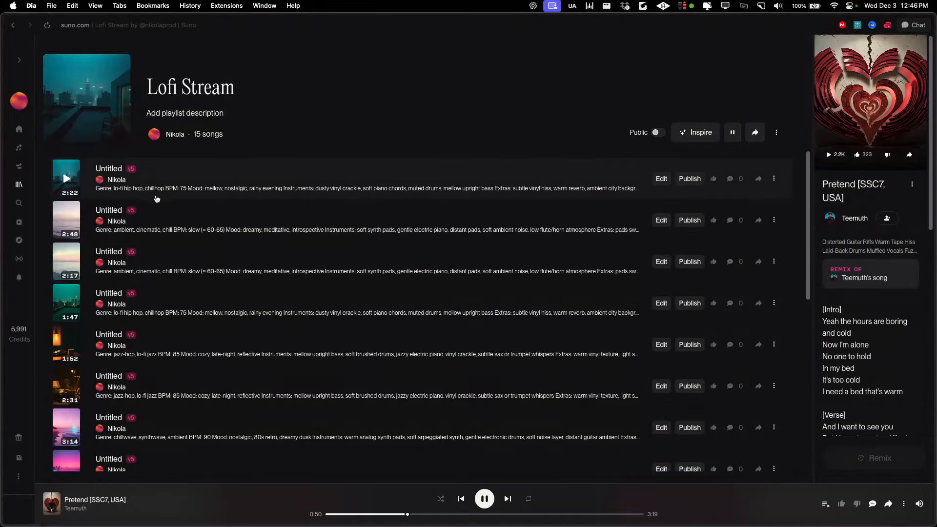
{"action": "left_click", "coordinate": [157, 195]}
{"action": "mouse_move", "coordinate": [4, 186]}
{"action": "left_click", "coordinate": [49, 152]}
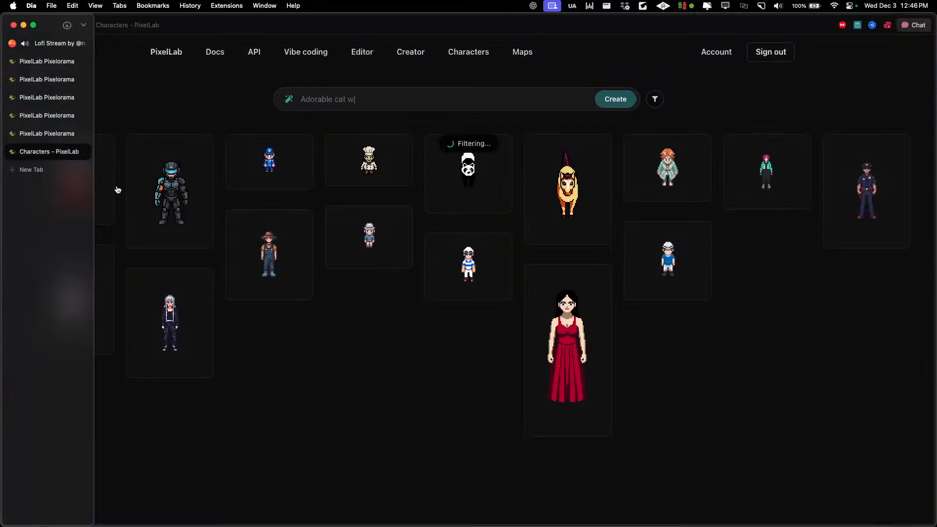
{"action": "mouse_move", "coordinate": [3, 122]}
{"action": "left_click", "coordinate": [49, 115]}
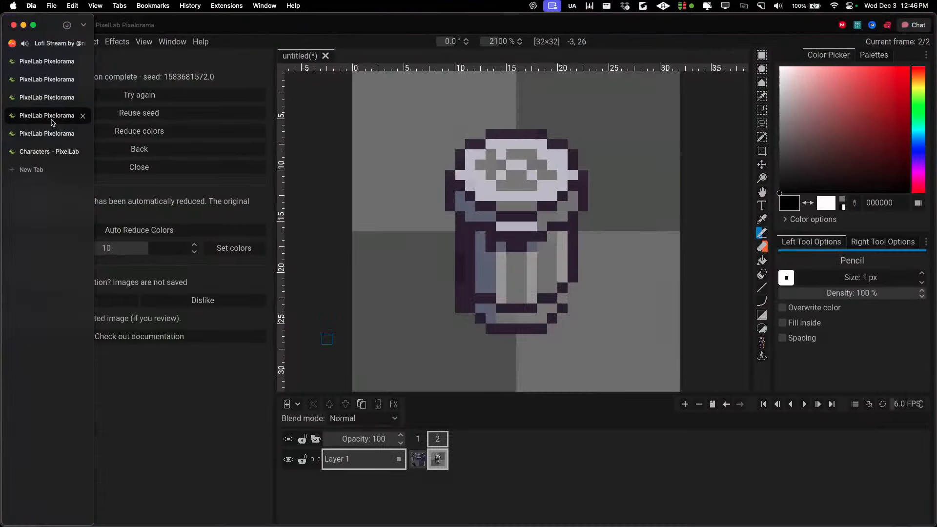
Erase the surplus dark pixels along the left side of the trash can body and pick its outline colour 312239.
{"action": "scroll", "coordinate": [464, 273], "scroll_direction": "down", "scroll_amount": 4}
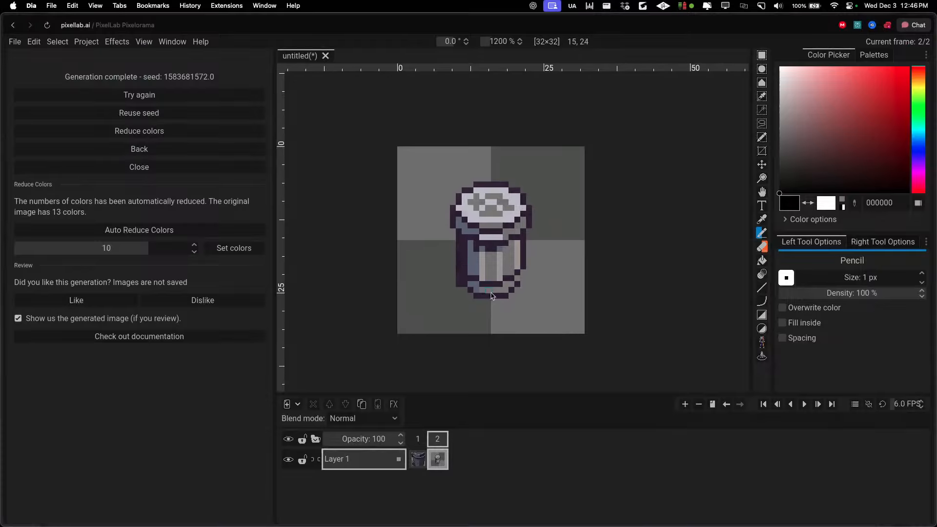
{"action": "scroll", "coordinate": [474, 263], "scroll_direction": "down", "scroll_amount": 3}
{"action": "scroll", "coordinate": [461, 255], "scroll_direction": "up", "scroll_amount": 3}
{"action": "left_click_drag", "start_coordinate": [462, 252], "coordinate": [462, 291]}
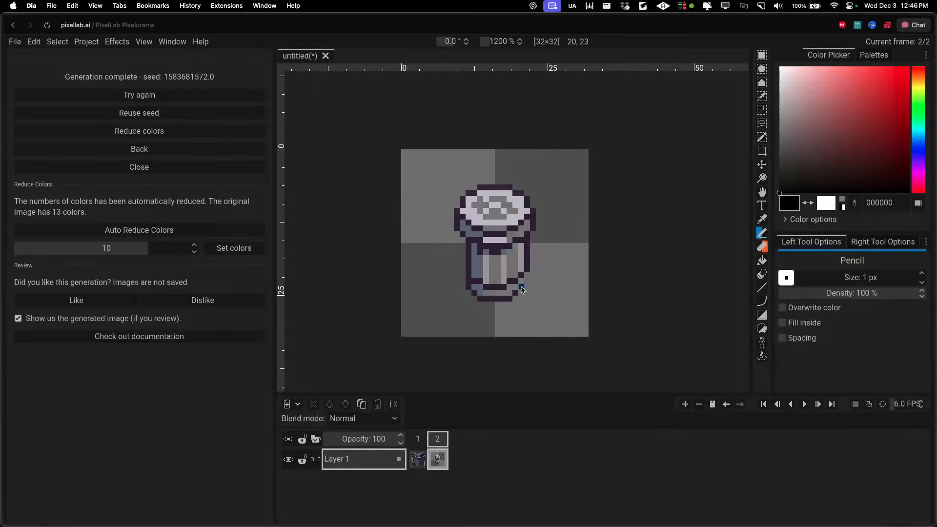
{"action": "left_click", "coordinate": [522, 290], "text": "alt"}
{"action": "scroll", "coordinate": [522, 290], "scroll_direction": "down", "scroll_amount": 3}
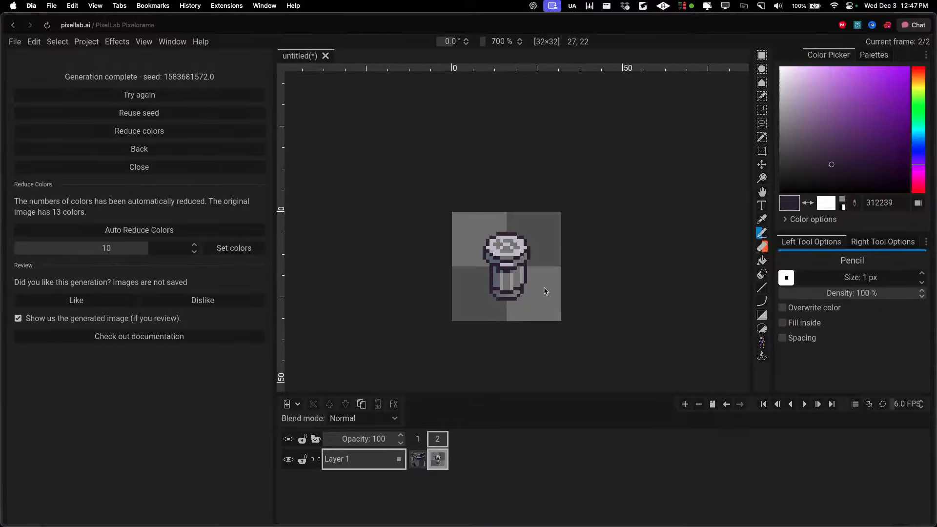
Generate images in the trash can's style with the description "top-down food objects for a chef cooking game", output as new frames.
{"action": "left_click", "coordinate": [139, 148]}
{"action": "left_click", "coordinate": [35, 64]}
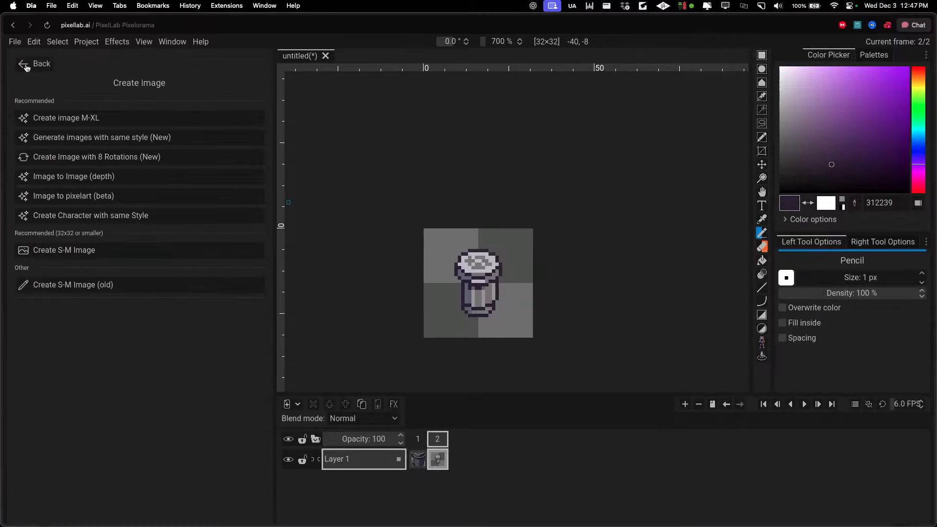
{"action": "left_click", "coordinate": [116, 138]}
{"action": "left_click", "coordinate": [117, 139]}
{"action": "left_click", "coordinate": [204, 194]}
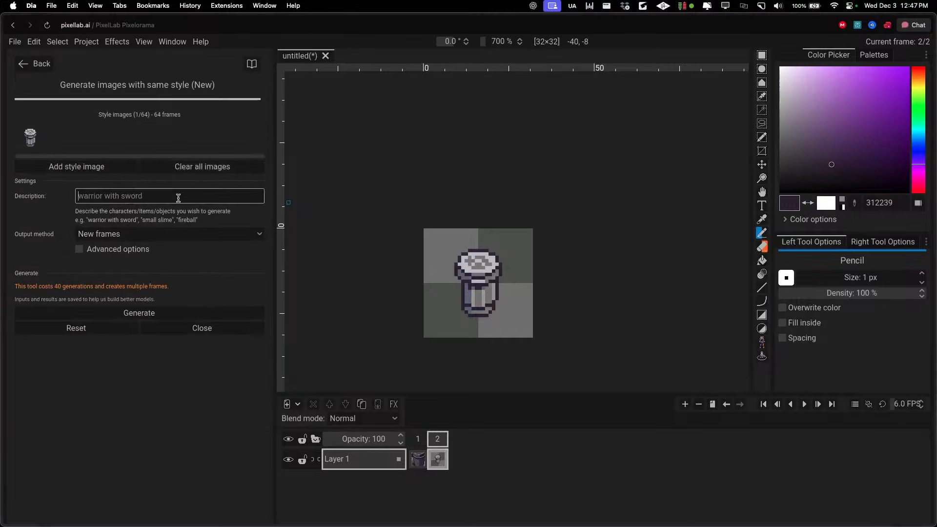
{"action": "type", "text": "top-down food objects for a chef cooking game"}
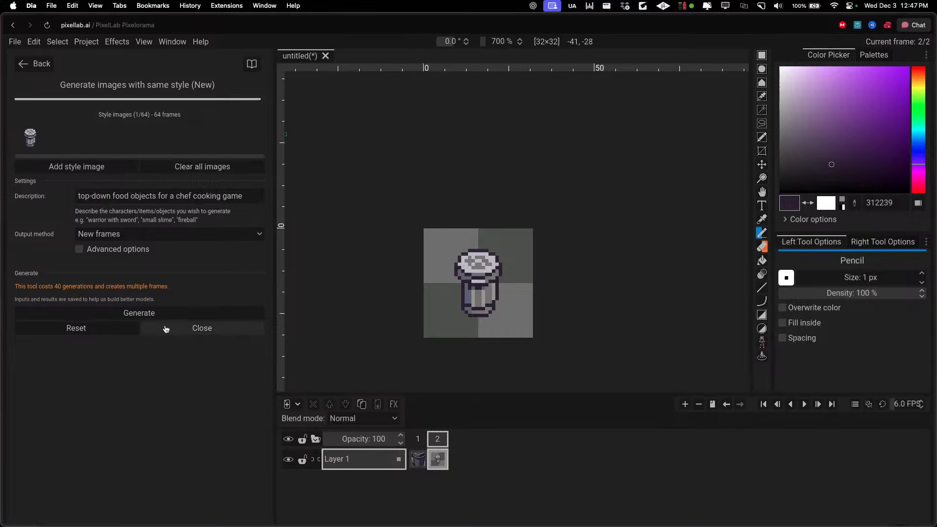
{"action": "left_click", "coordinate": [139, 313]}
{"action": "key", "text": "super+Tab"}
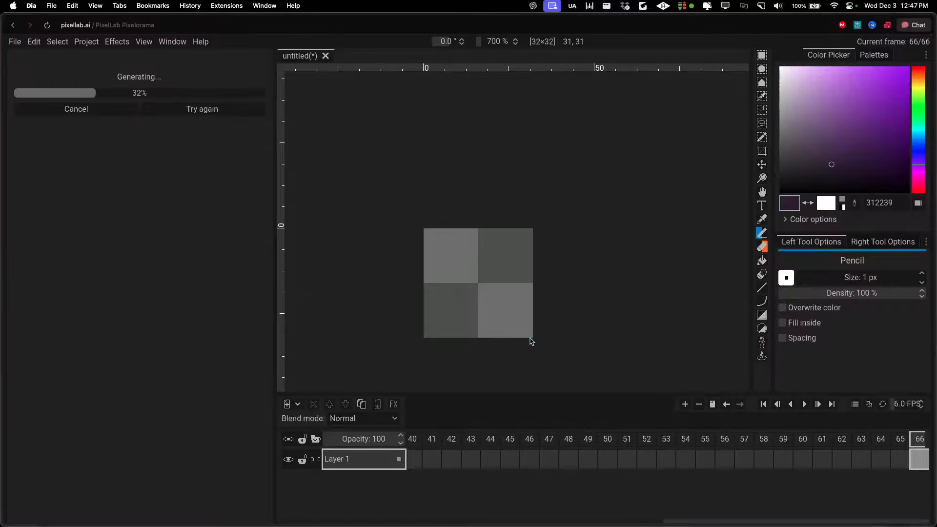
Switch to Antigravity while the images generate and read the agent's summary of the control and pickup animation changes.
{"action": "scroll", "coordinate": [523, 332], "scroll_direction": "down", "scroll_amount": 3}
{"action": "scroll", "coordinate": [522, 331], "scroll_direction": "left", "scroll_amount": 2}
{"action": "scroll", "coordinate": [529, 310], "scroll_direction": "up", "scroll_amount": 2}
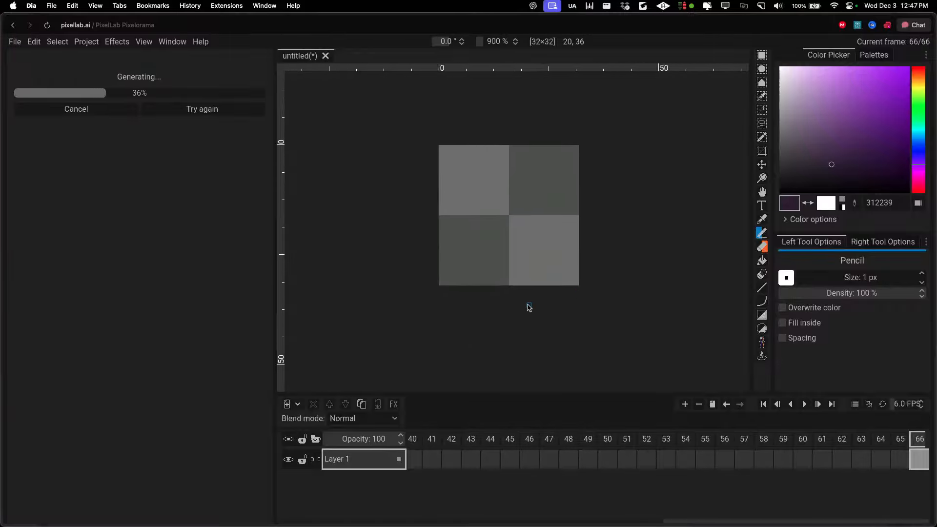
{"action": "mouse_move", "coordinate": [516, 525]}
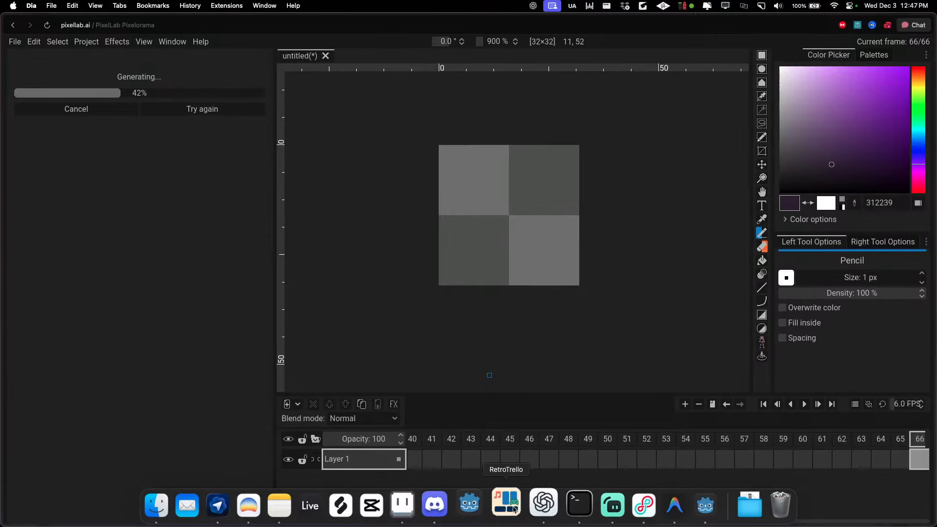
{"action": "left_click", "coordinate": [668, 512]}
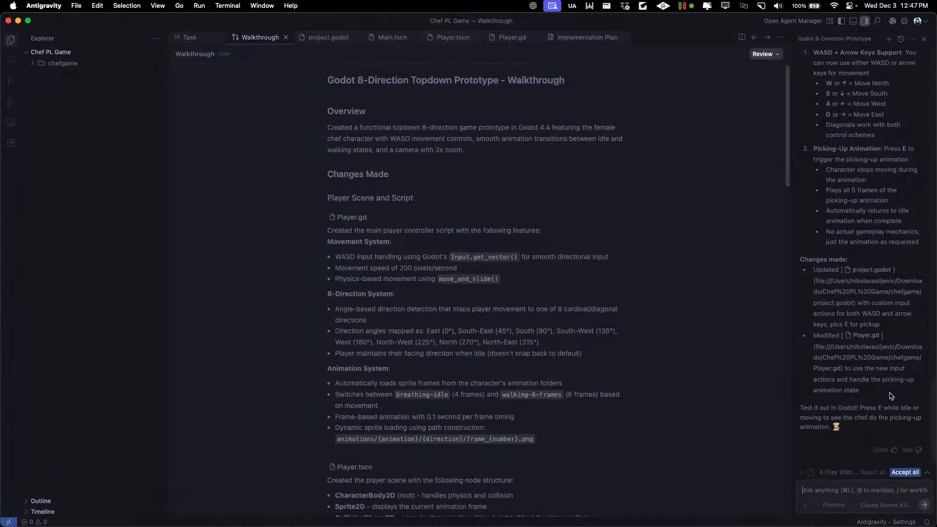
{"action": "scroll", "coordinate": [827, 408], "scroll_direction": "down", "scroll_amount": 1}
Switch to Godot, reload the modified project.godot from disk, run ChefGame and maximize its window.
{"action": "mouse_move", "coordinate": [689, 523]}
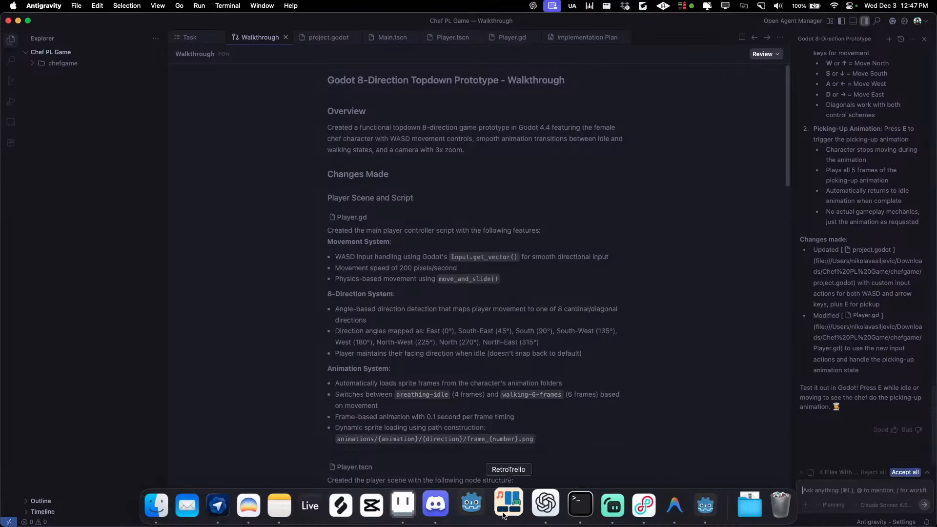
{"action": "left_click", "coordinate": [705, 506]}
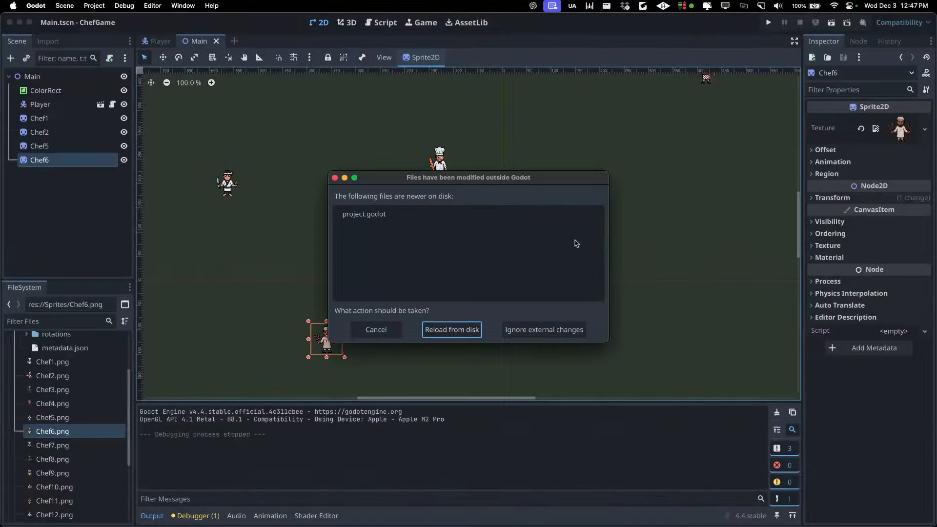
{"action": "left_click", "coordinate": [451, 330]}
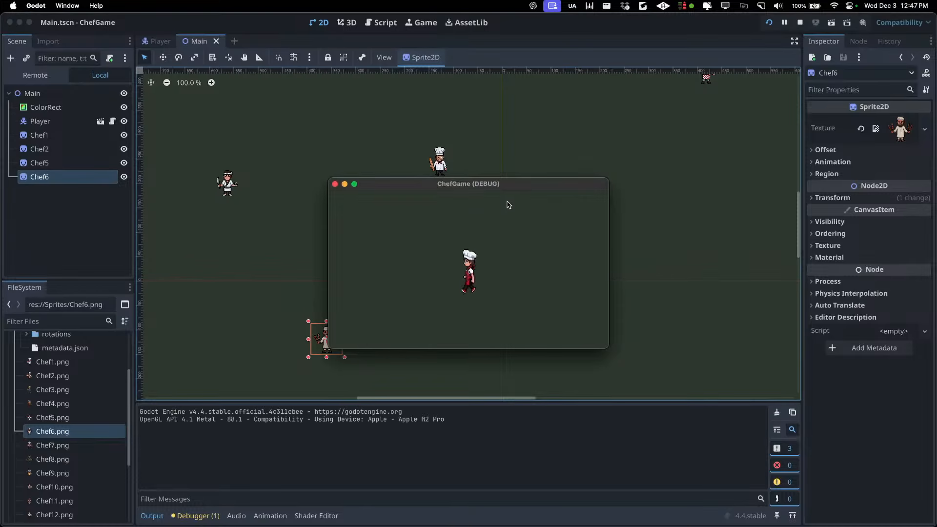
{"action": "double_click", "coordinate": [507, 188]}
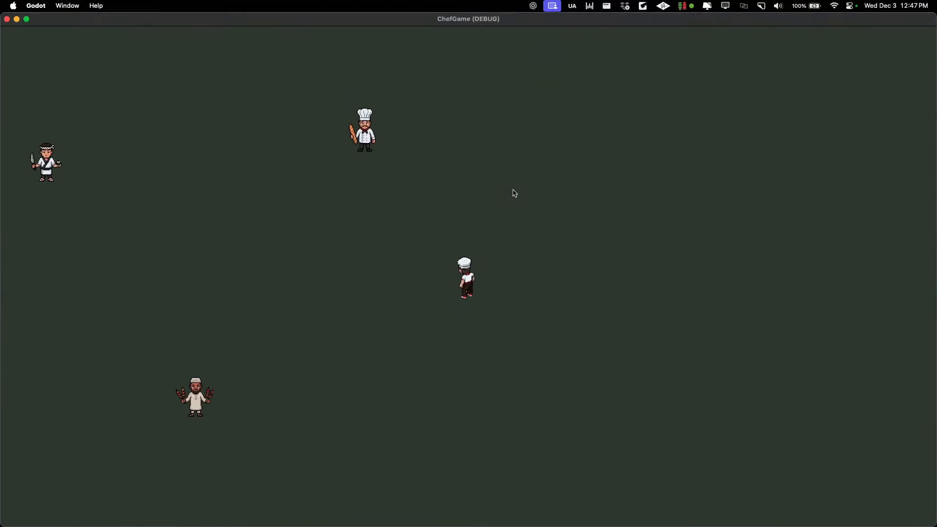
Walk the chef around the scene in several directions to test the new arrow controls.
{"action": "key", "text": "Left"}
{"action": "key", "text": "Down"}
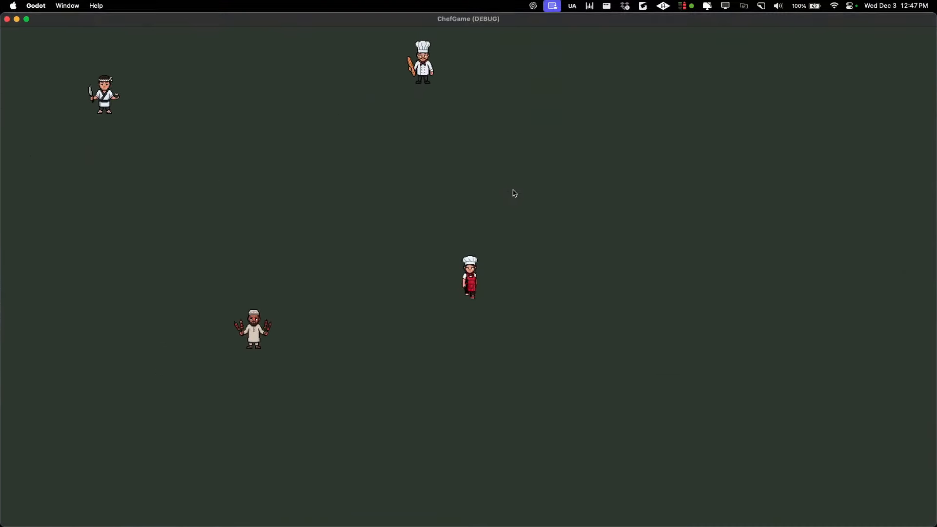
{"action": "key", "text": "Left"}
{"action": "key", "text": "Up"}
{"action": "key", "text": "Right"}
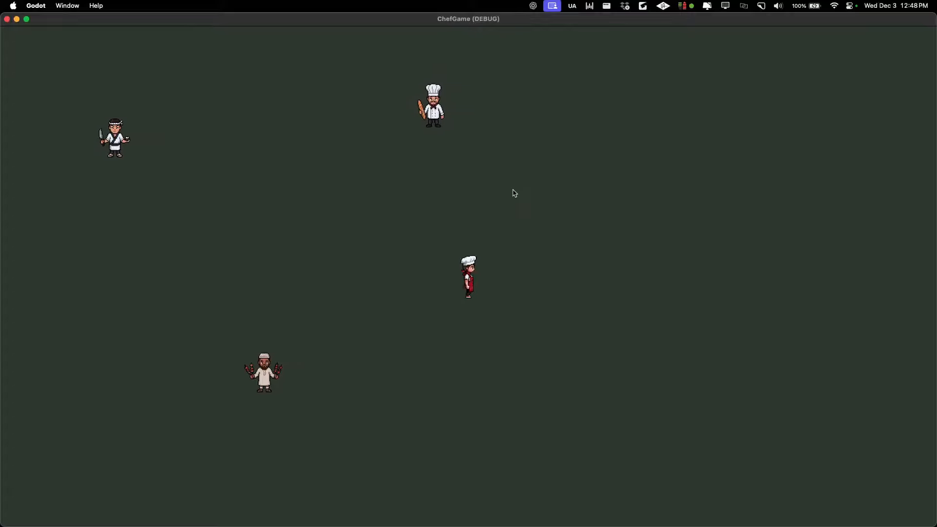
{"action": "key", "text": "Down"}
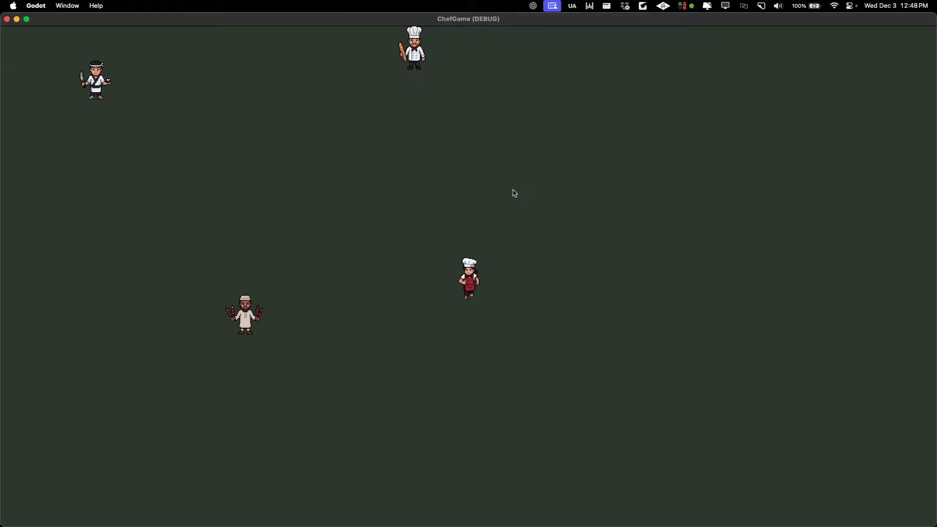
{"action": "key", "text": "Left"}
{"action": "key", "text": "Down"}
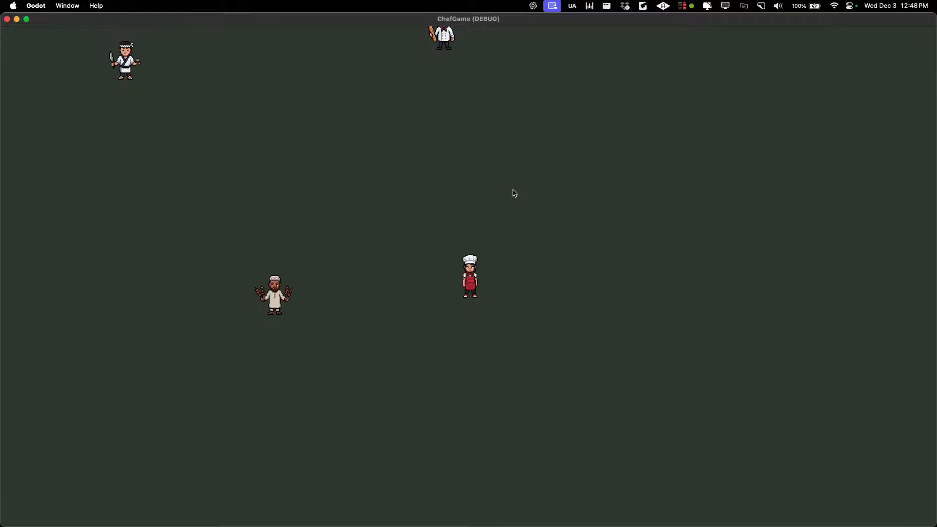
Walk the chef past the other chefs toward the scene's west edge and back, changing direction repeatedly with the arrow controls.
{"action": "key", "text": "Left"}
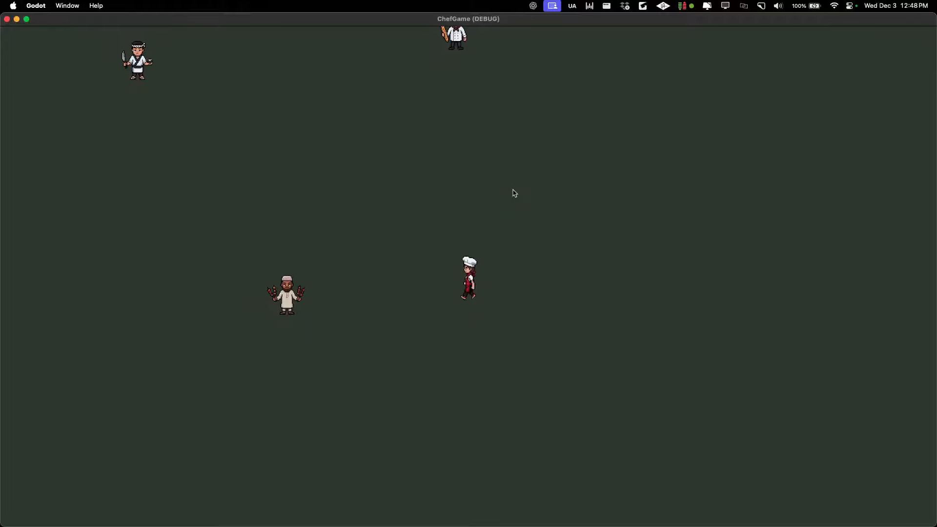
{"action": "key", "text": "Up"}
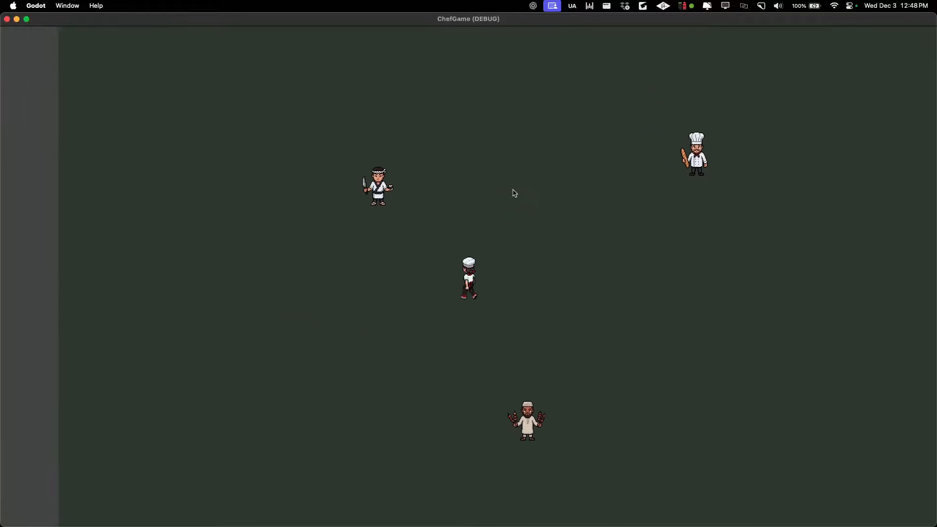
{"action": "key", "text": "Down"}
{"action": "key", "text": "Up"}
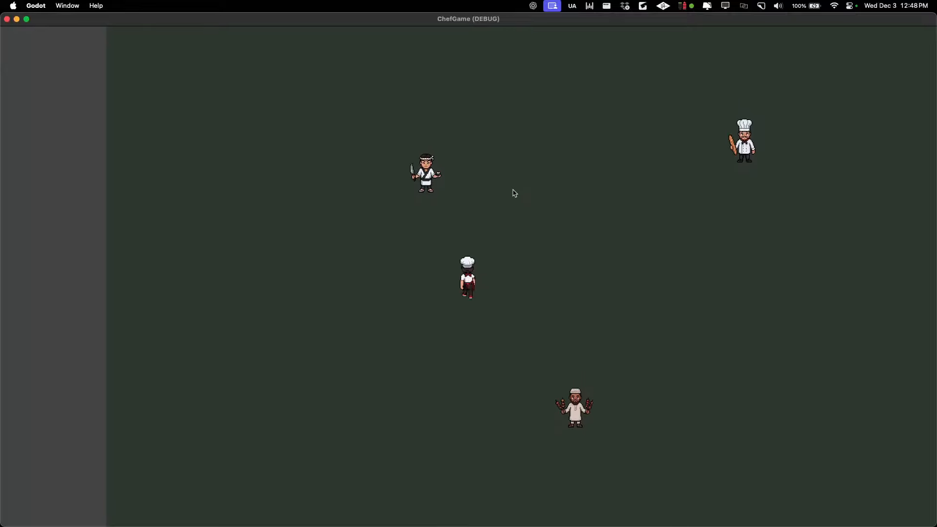
{"action": "key", "text": "Right"}
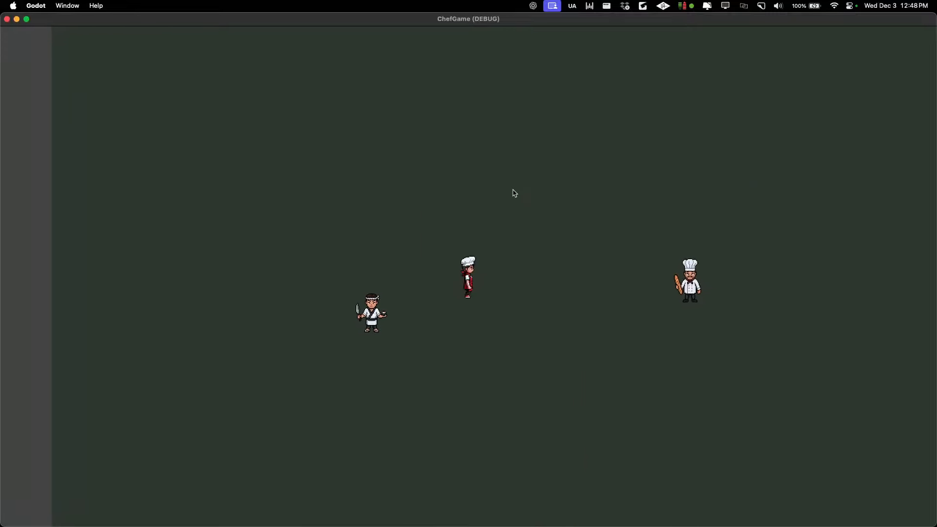
{"action": "key", "text": "Down"}
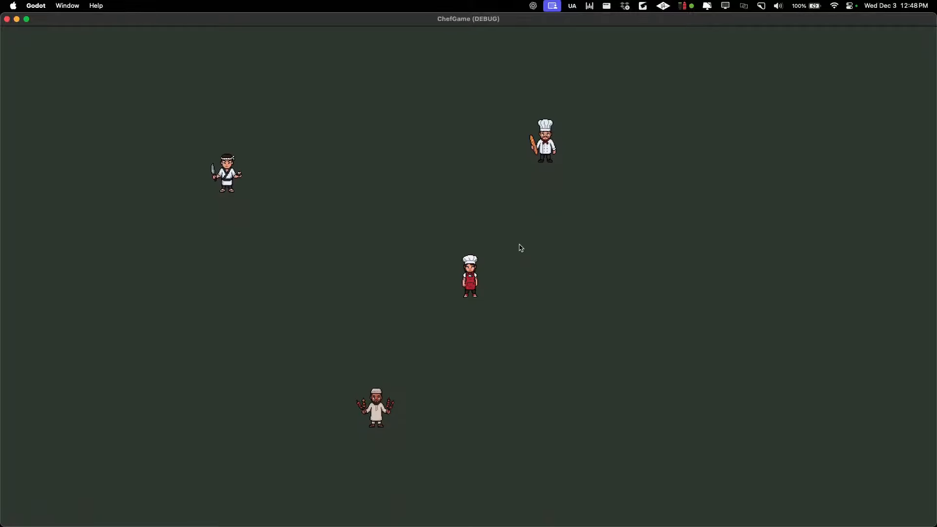
Switch through Antigravity to PixelLab and check the progress of the food image generation on the 32 × 32 canvas.
{"action": "key", "text": "super+q"}
{"action": "key", "text": "super+Tab"}
{"action": "key", "text": "super+Tab"}
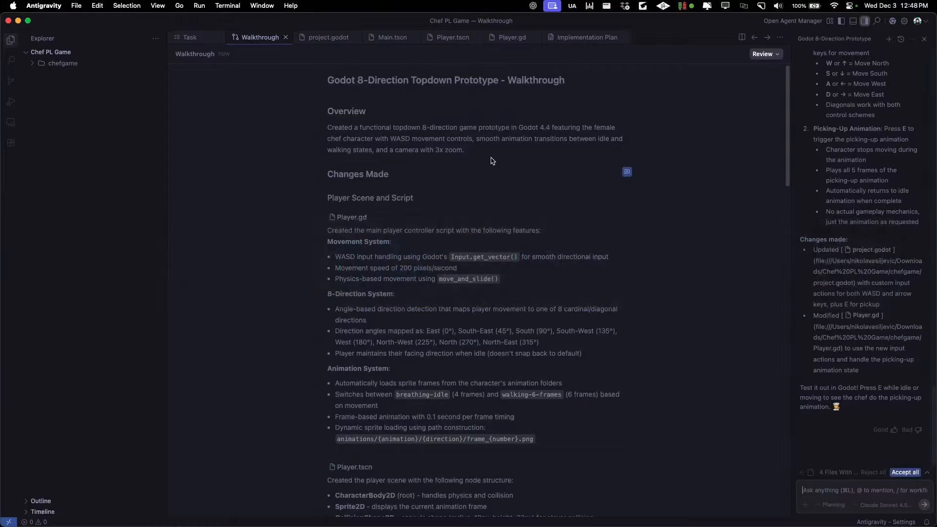
{"action": "key", "text": "super+Tab"}
{"action": "key", "text": "super+Tab"}
{"action": "key", "text": "super+Tab"}
{"action": "scroll", "coordinate": [469, 183], "scroll_direction": "down", "scroll_amount": 1}
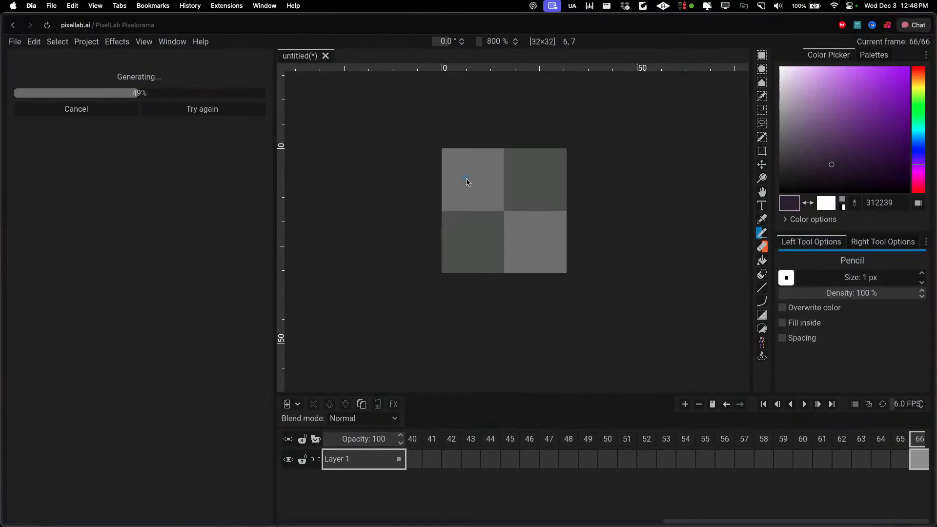
{"action": "scroll", "coordinate": [466, 181], "scroll_direction": "up", "scroll_amount": 6}
{"action": "left_click_drag", "start_coordinate": [592, 144], "coordinate": [547, 158]}
{"action": "scroll", "coordinate": [548, 161], "scroll_direction": "up", "scroll_amount": 2}
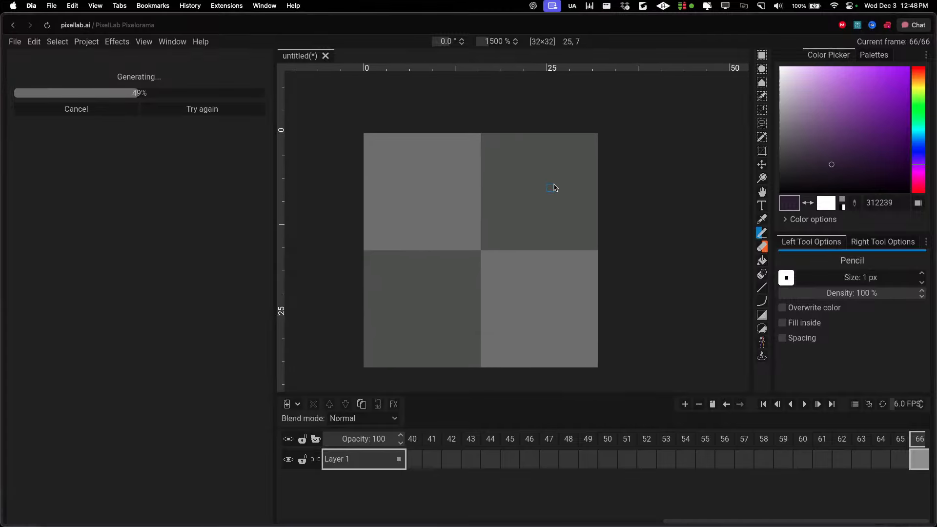
{"action": "scroll", "coordinate": [525, 183], "scroll_direction": "down", "scroll_amount": 2}
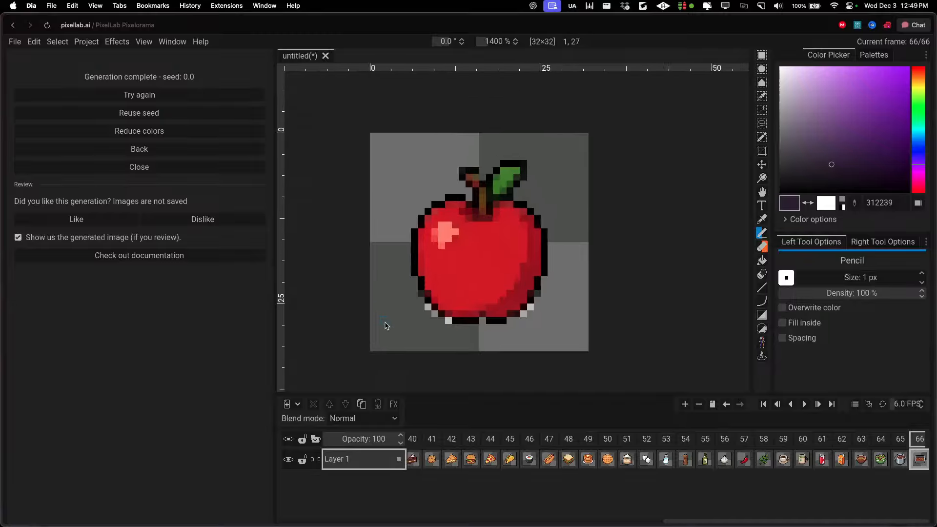
Review the generated food sprites across the timeline, including frames 45, 41, 40 and 3.
{"action": "scroll", "coordinate": [387, 324], "scroll_direction": "down", "scroll_amount": 3}
{"action": "left_click", "coordinate": [512, 443]}
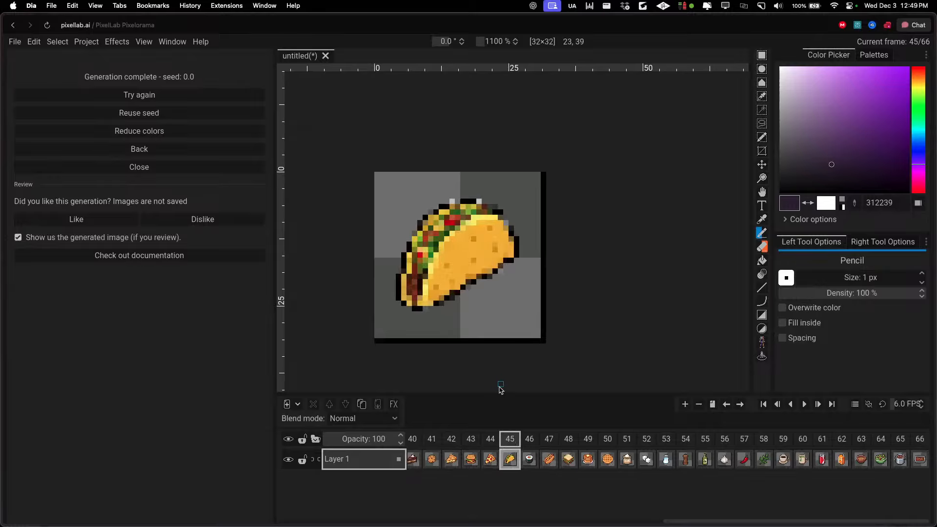
{"action": "left_click", "coordinate": [452, 438]}
{"action": "left_click", "coordinate": [432, 440]}
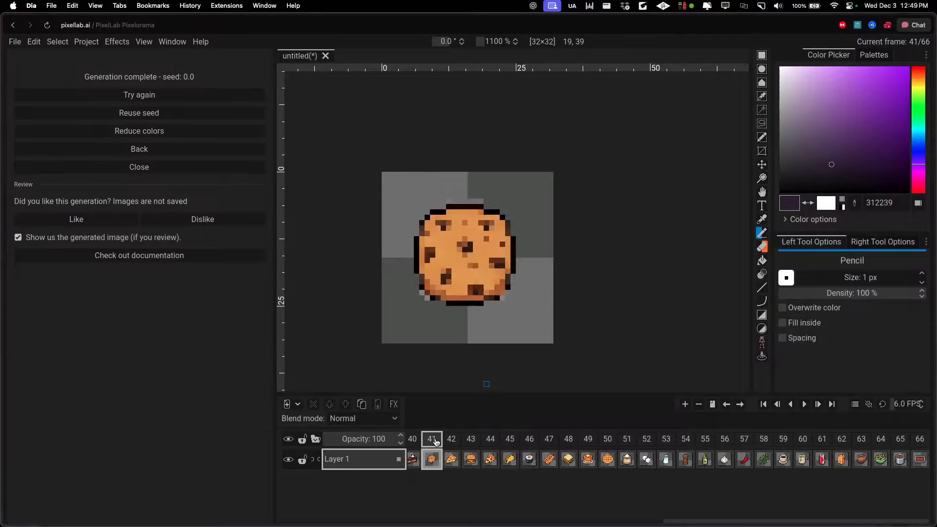
{"action": "scroll", "coordinate": [527, 318], "scroll_direction": "down", "scroll_amount": 5}
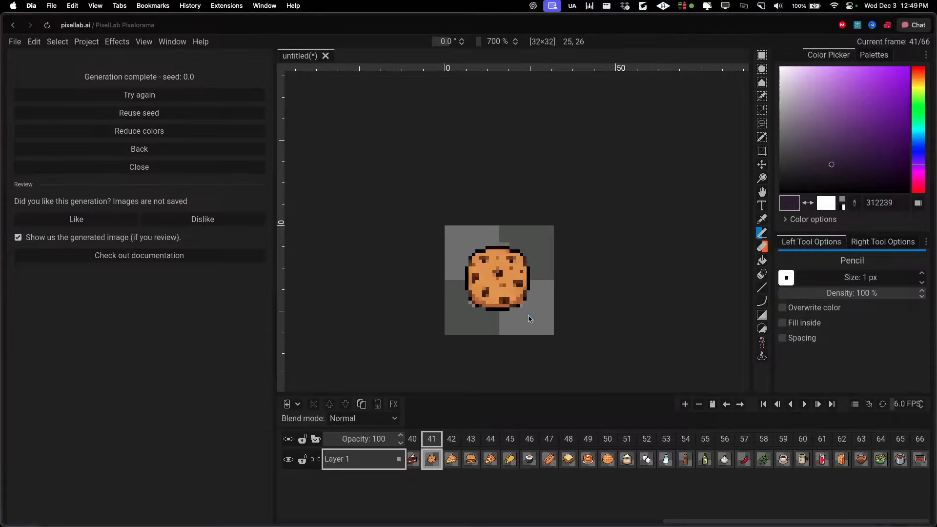
{"action": "key", "text": "F4"}
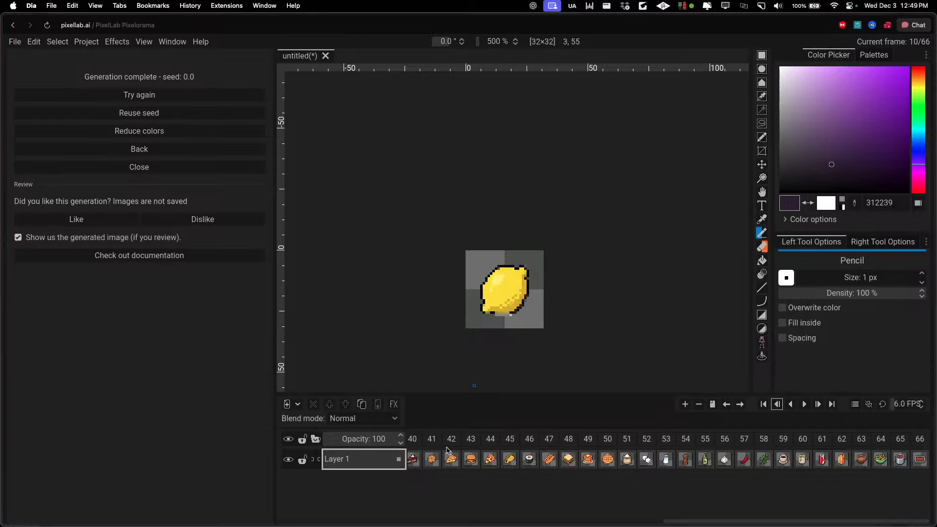
{"action": "key", "text": "F4"}
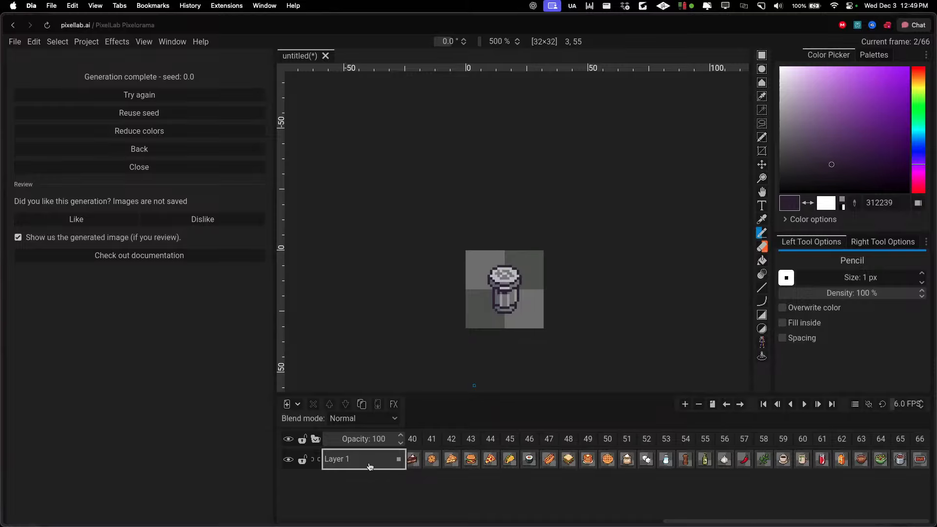
{"action": "left_click", "coordinate": [415, 443]}
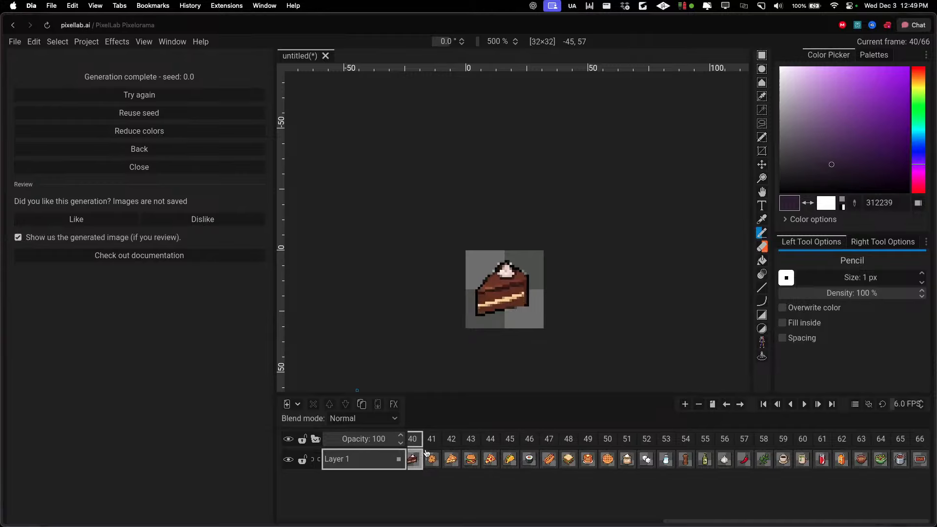
{"action": "scroll", "coordinate": [441, 445], "scroll_direction": "left", "scroll_amount": 10}
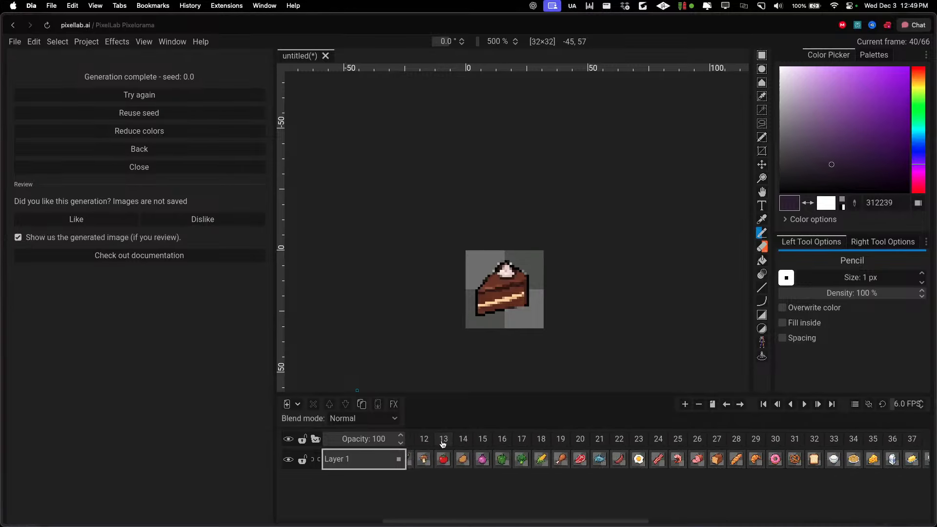
{"action": "left_click", "coordinate": [443, 443]}
{"action": "scroll", "coordinate": [443, 444], "scroll_direction": "left", "scroll_amount": 3}
{"action": "left_click", "coordinate": [474, 443]}
{"action": "left_click", "coordinate": [464, 442]}
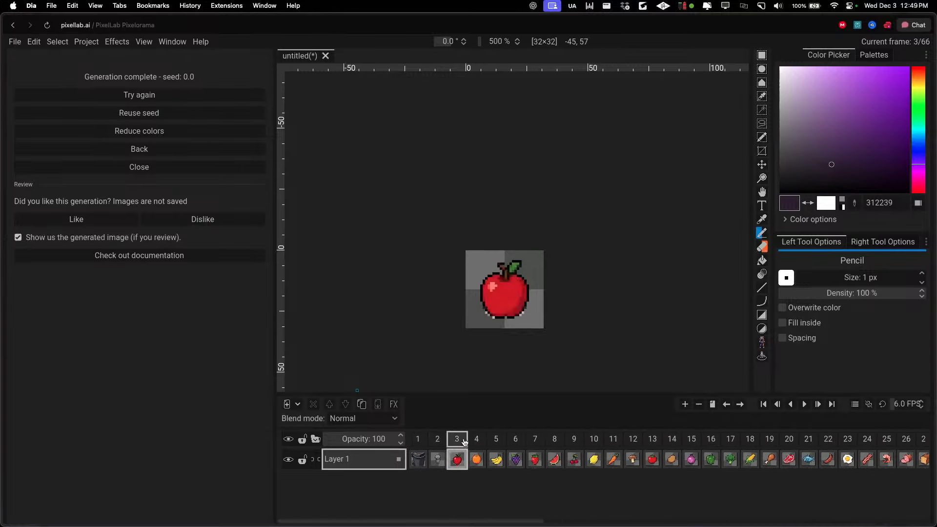
Compare the two trash can frames at the start of the timeline and delete frame 1.
{"action": "left_click", "coordinate": [438, 442]}
{"action": "left_click", "coordinate": [422, 442]}
{"action": "left_click", "coordinate": [438, 441]}
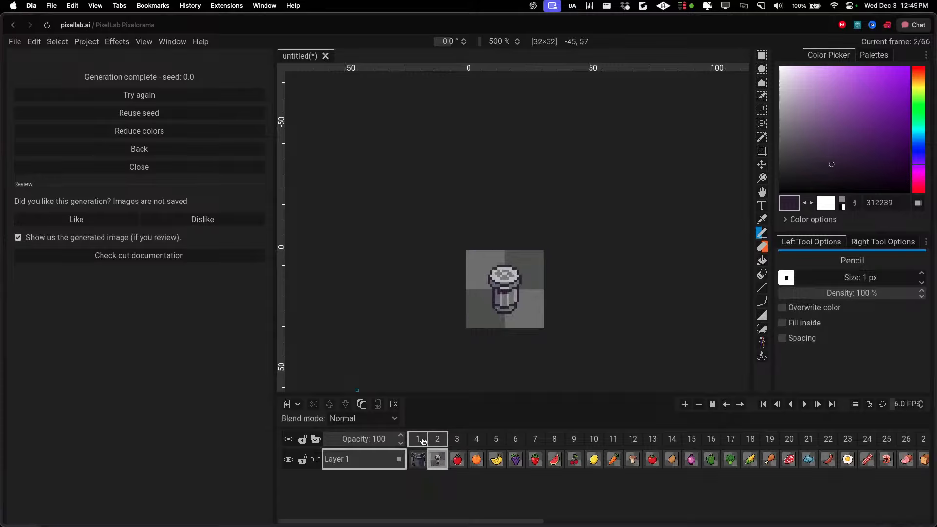
{"action": "left_click", "coordinate": [418, 439]}
{"action": "left_click", "coordinate": [699, 404]}
Generate same-style images again as a new layer with the description "top-down food objects for a chef cooking game, keep the size and style".
{"action": "left_click", "coordinate": [156, 149]}
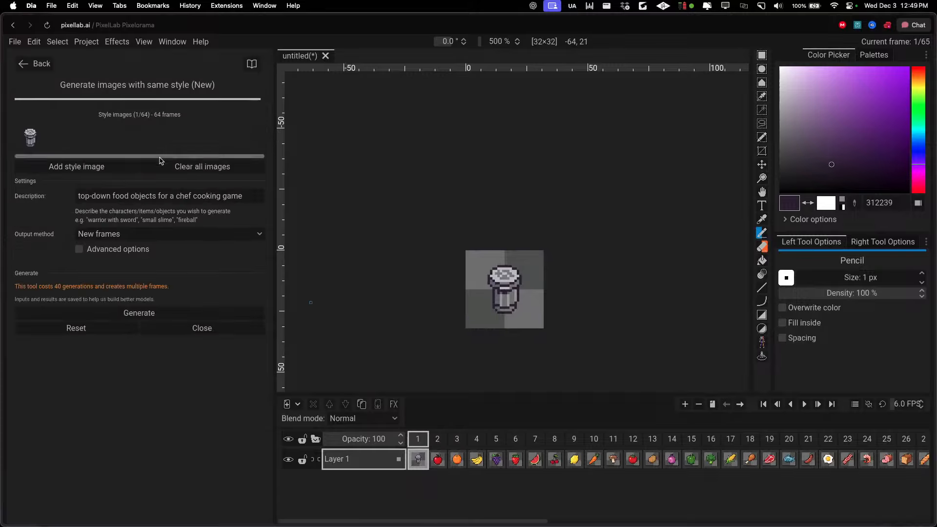
{"action": "left_click", "coordinate": [106, 235]}
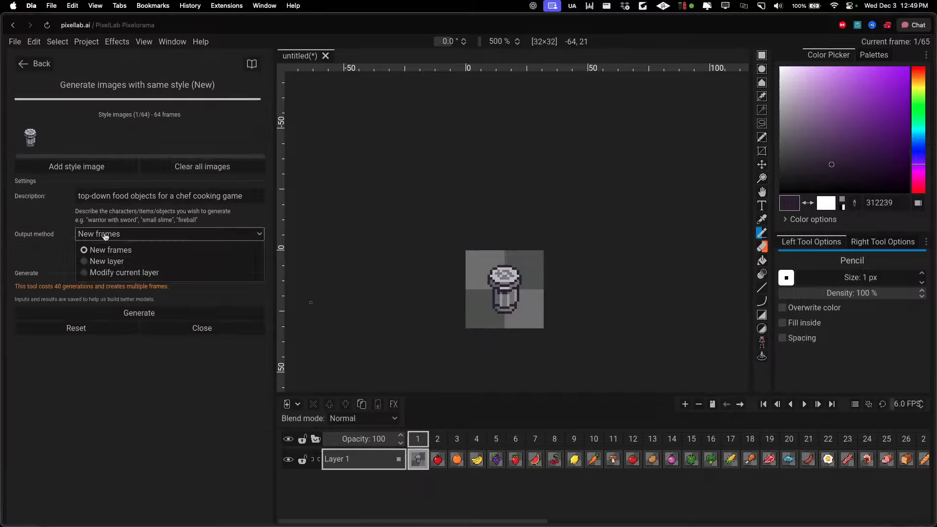
{"action": "left_click", "coordinate": [107, 261]}
{"action": "left_click", "coordinate": [251, 191]}
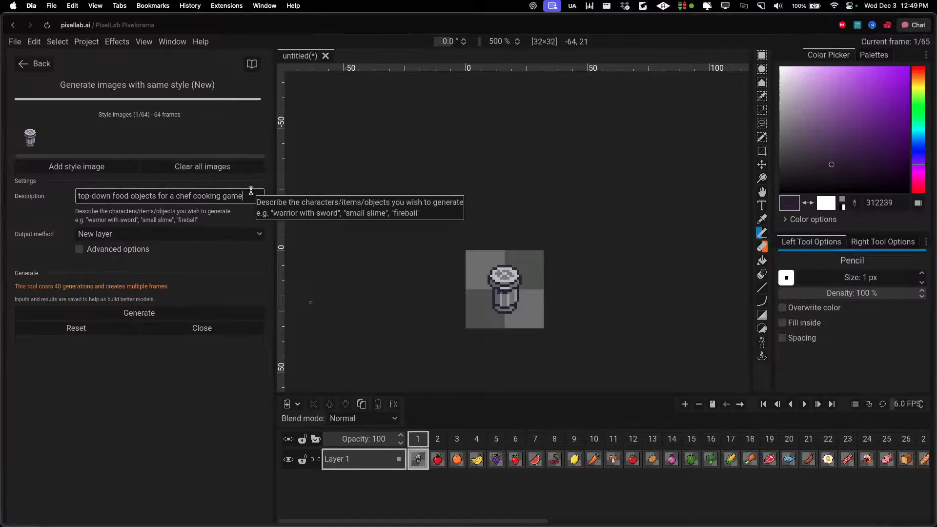
{"action": "type", "text": "keep the size and style"}
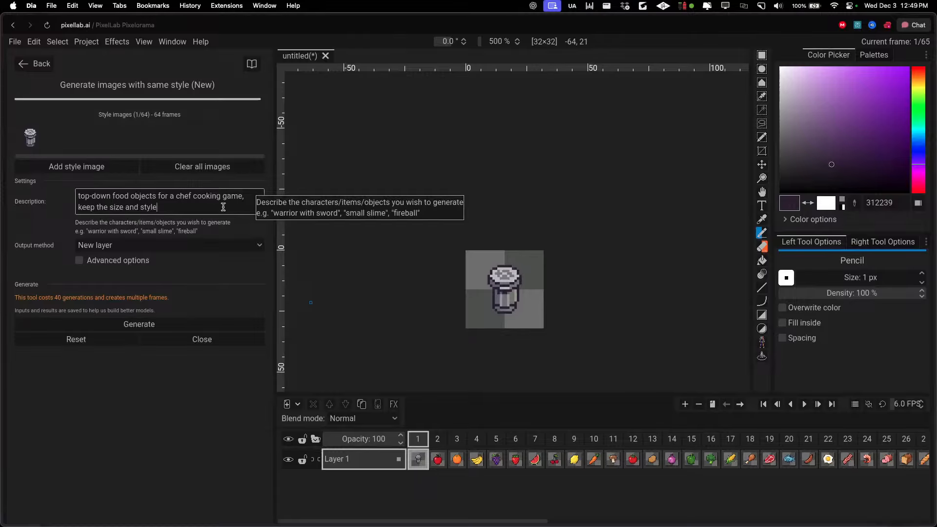
{"action": "left_click", "coordinate": [138, 324]}
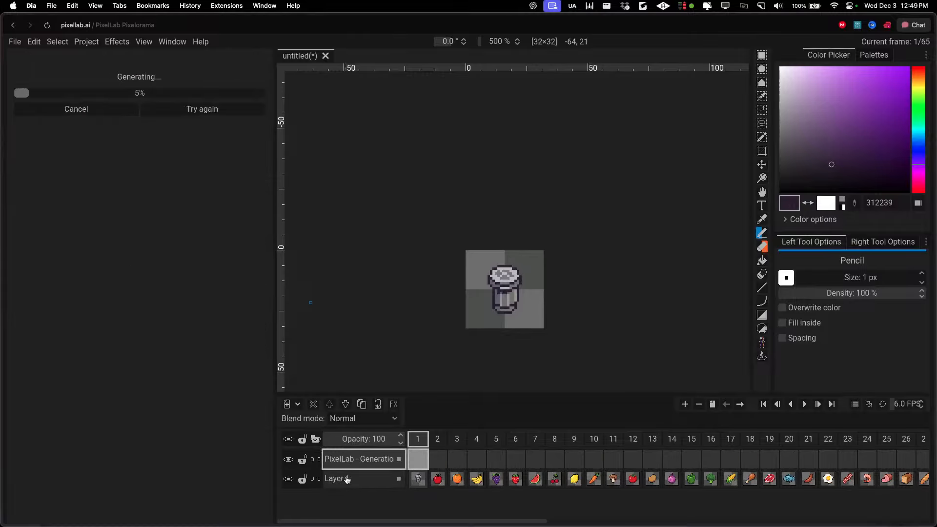
Switch to the running ChefGame while the images generate and walk the chef around in all directions with the WASD controls.
{"action": "key", "text": "super+Tab"}
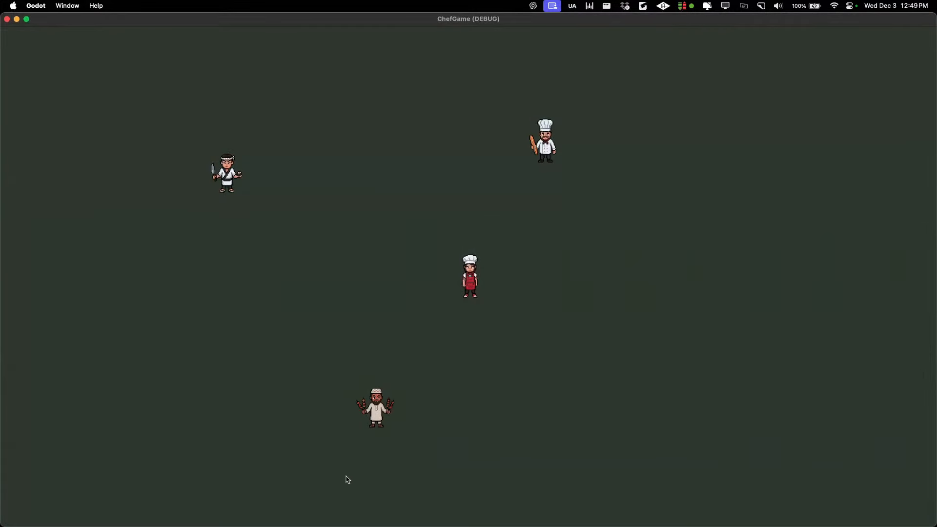
{"action": "key", "text": "w"}
{"action": "key", "text": "a"}
{"action": "key", "text": "s"}
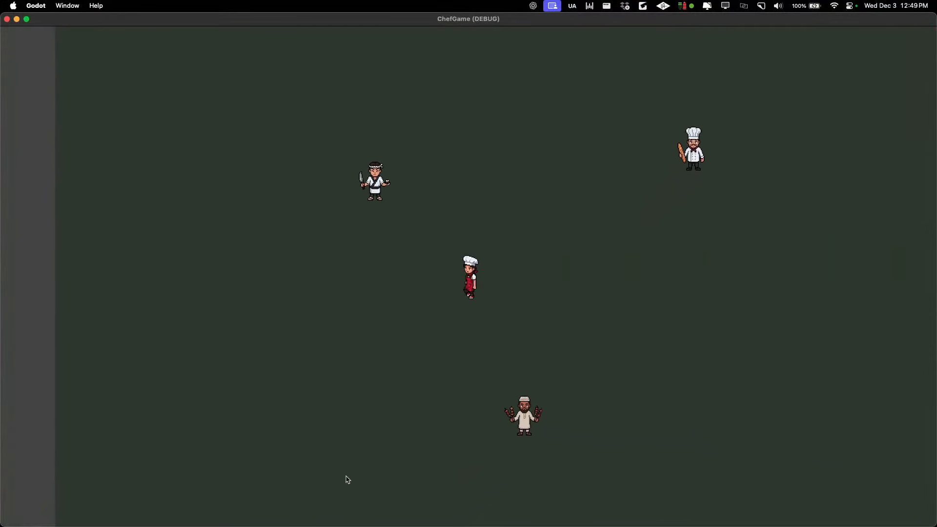
{"action": "key", "text": "w"}
{"action": "key", "text": "w"}
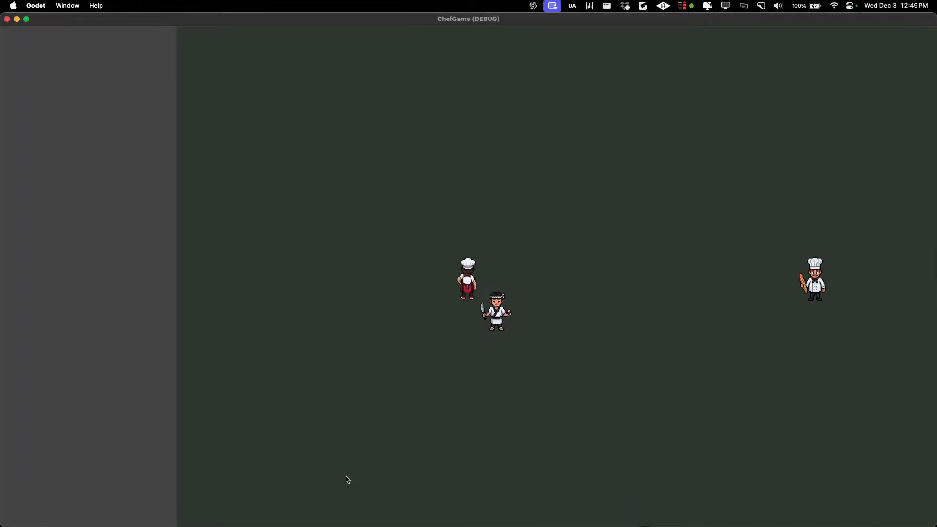
{"action": "key", "text": "w"}
{"action": "key", "text": "d"}
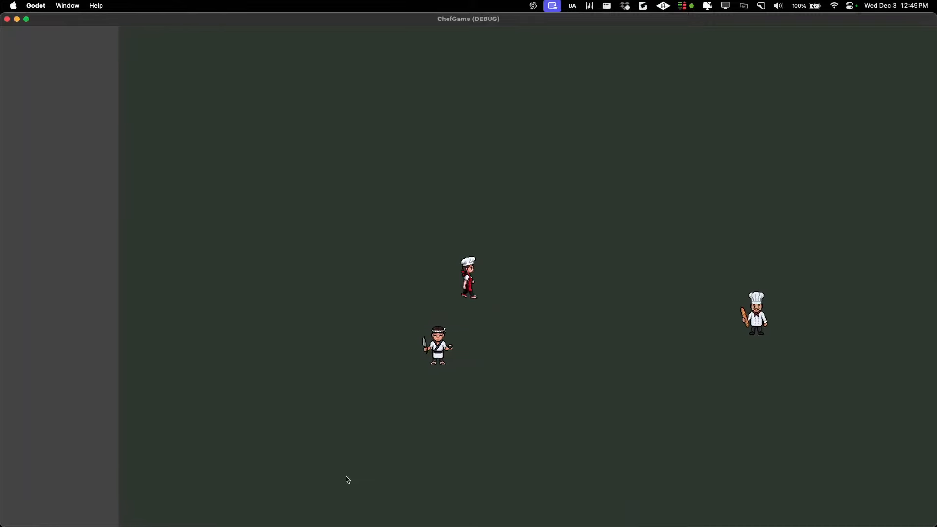
{"action": "key", "text": "s"}
{"action": "key", "text": "a"}
{"action": "key", "text": "d"}
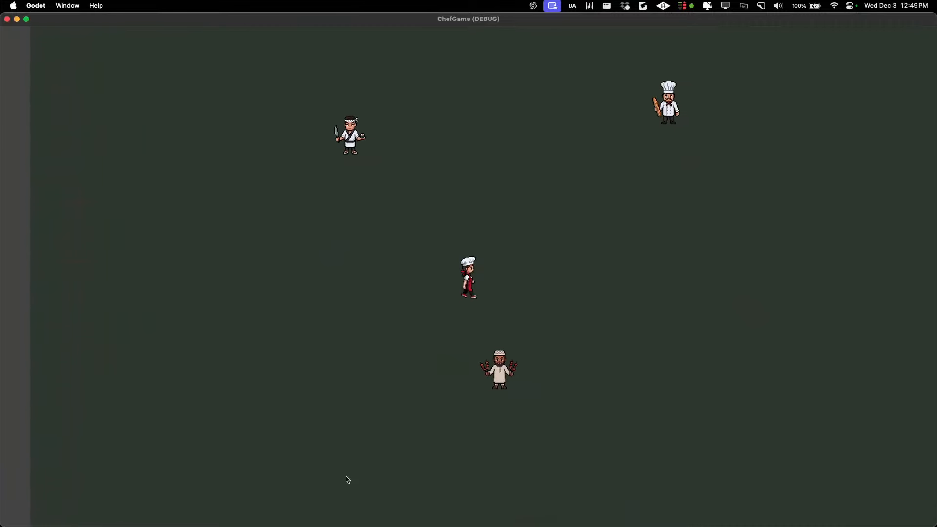
{"action": "key", "text": "w"}
{"action": "key", "text": "a"}
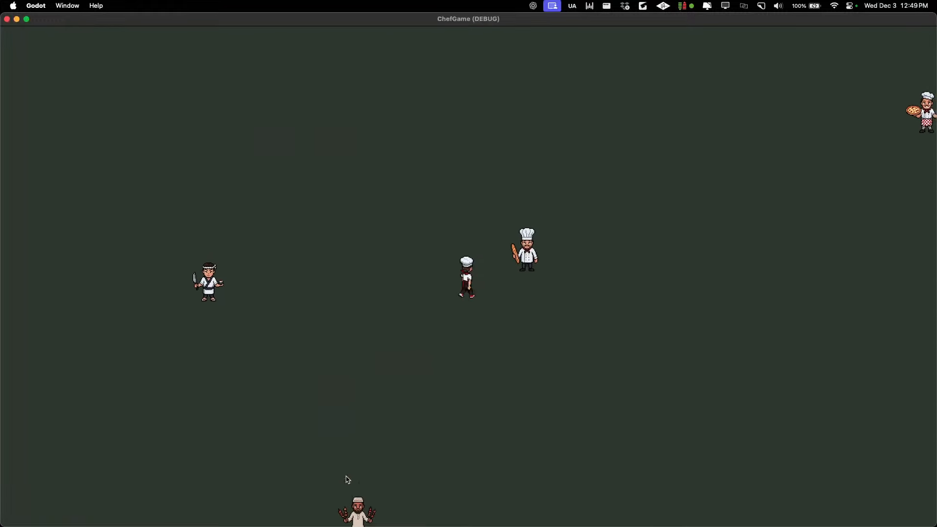
{"action": "key", "text": "d"}
{"action": "key", "text": "d"}
{"action": "key", "text": "s"}
{"action": "key", "text": "s"}
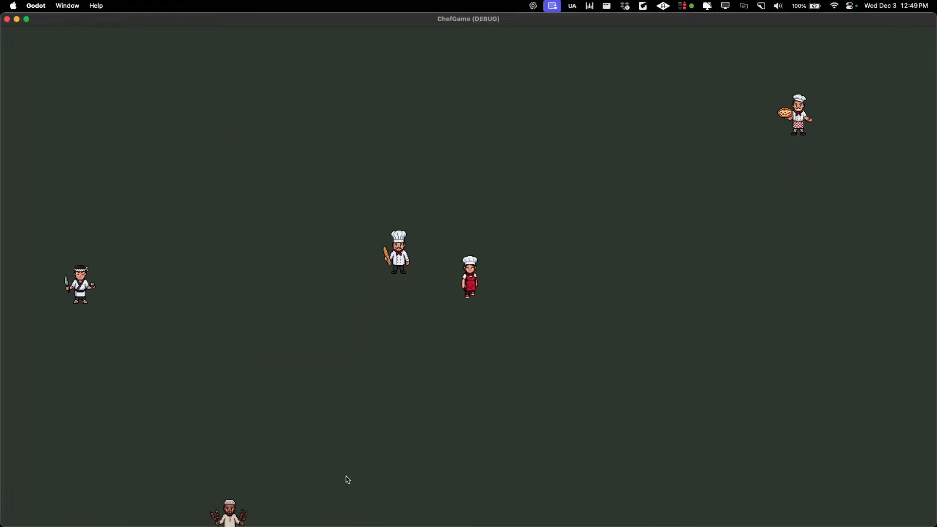
{"action": "key", "text": "a"}
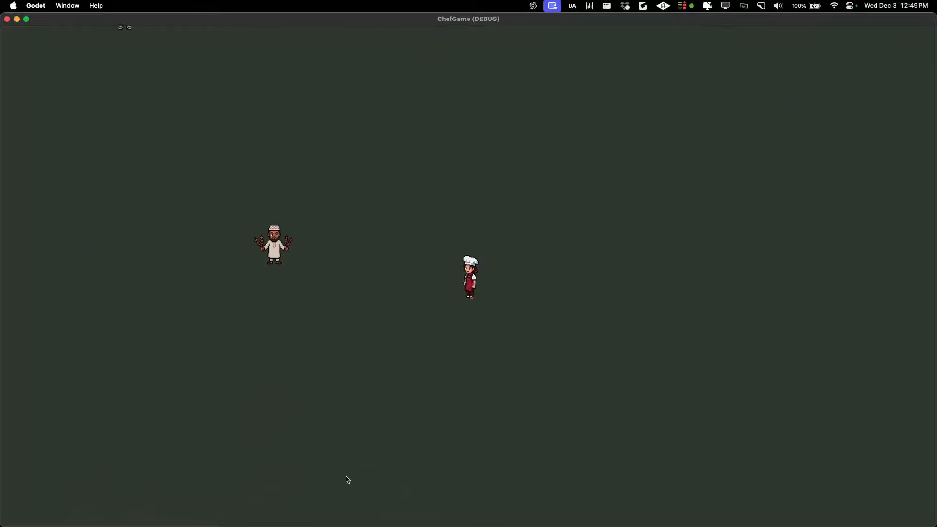
{"action": "key", "text": "w"}
{"action": "key", "text": "d"}
{"action": "key", "text": "a"}
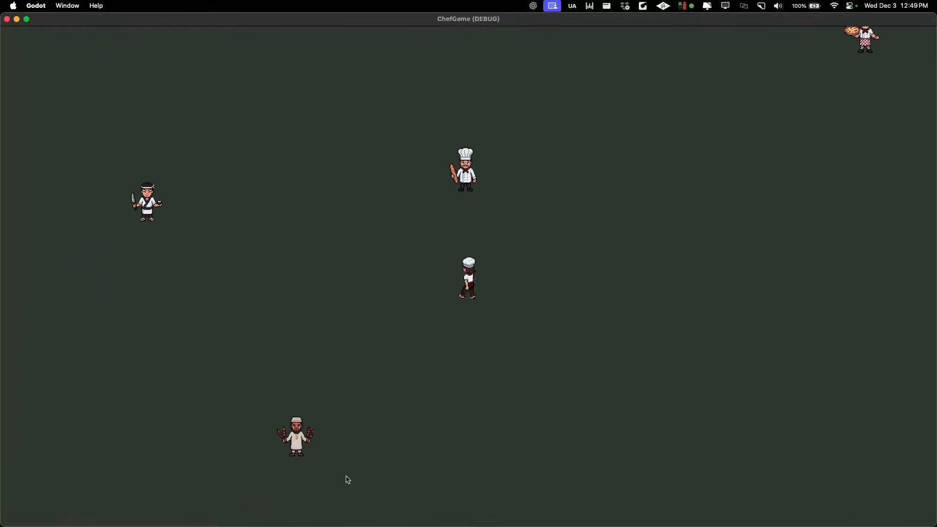
{"action": "key", "text": "s"}
{"action": "key", "text": "d"}
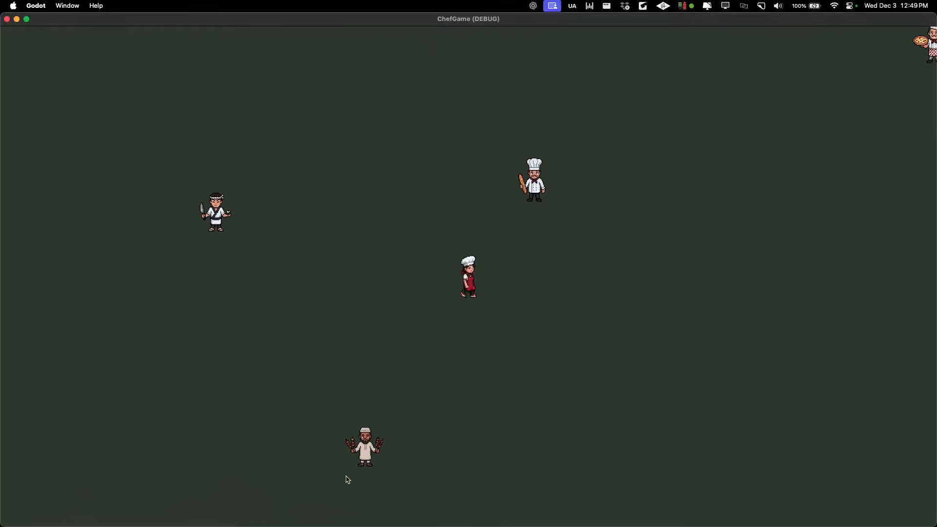
{"action": "key", "text": "w"}
{"action": "key", "text": "w"}
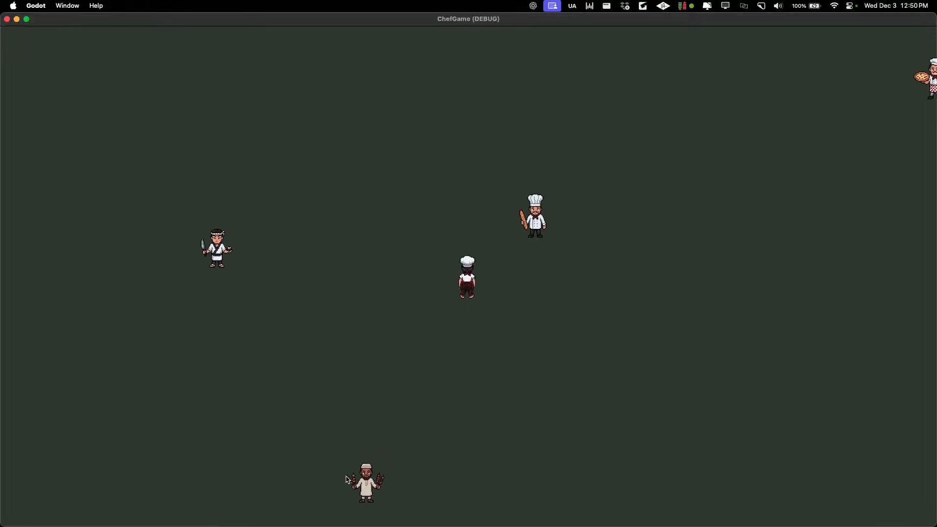
{"action": "key", "text": "a"}
{"action": "key", "text": "w"}
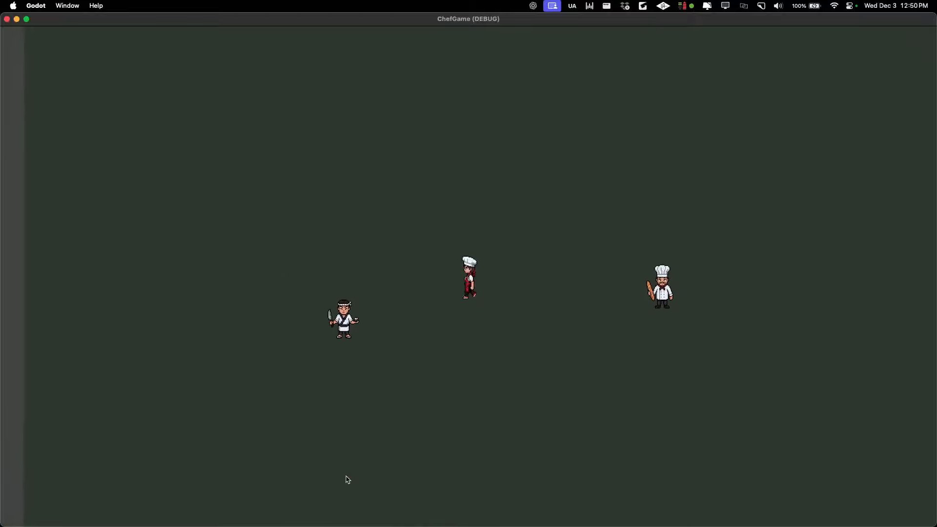
Walk the chef over to the chef holding the baguette and circle around him to test movement and overlap.
{"action": "key", "text": "s"}
{"action": "key", "text": "d"}
{"action": "key", "text": "w"}
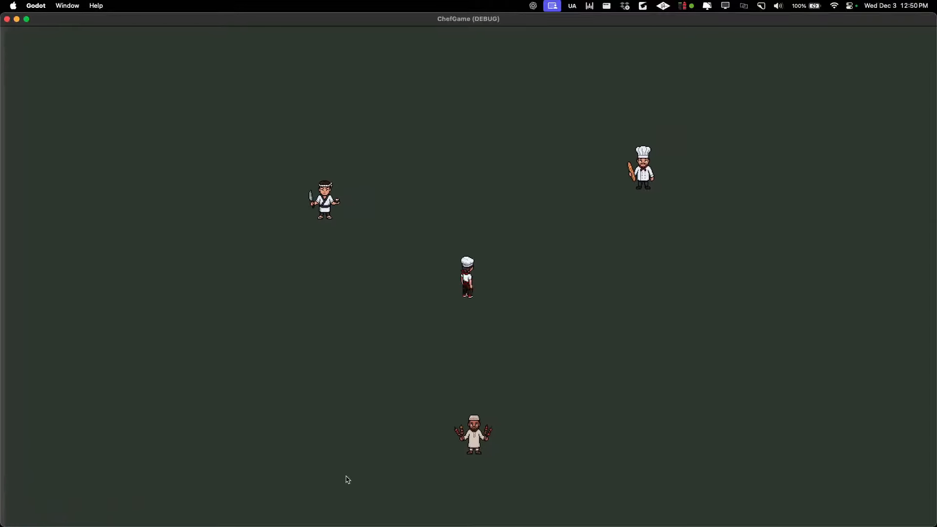
{"action": "key", "text": "s"}
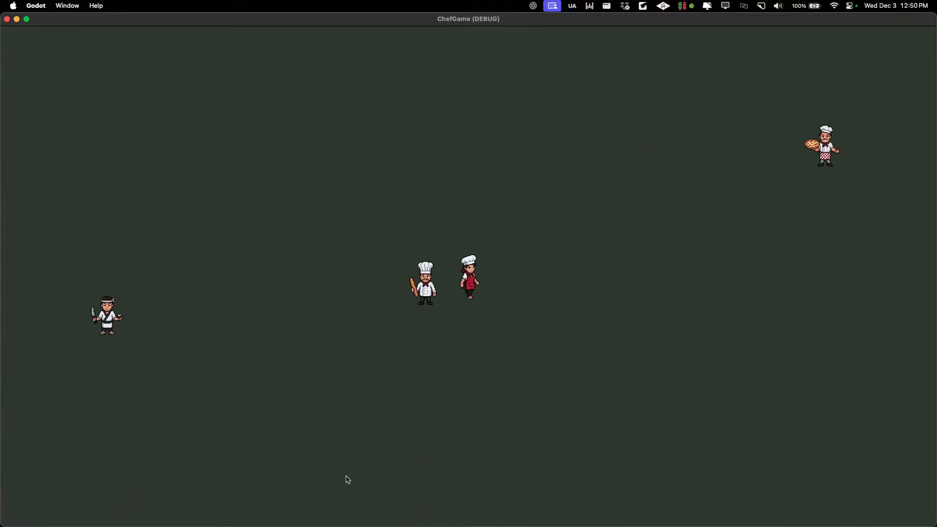
{"action": "key", "text": "a"}
{"action": "key", "text": "w"}
{"action": "key", "text": "d"}
{"action": "key", "text": "a"}
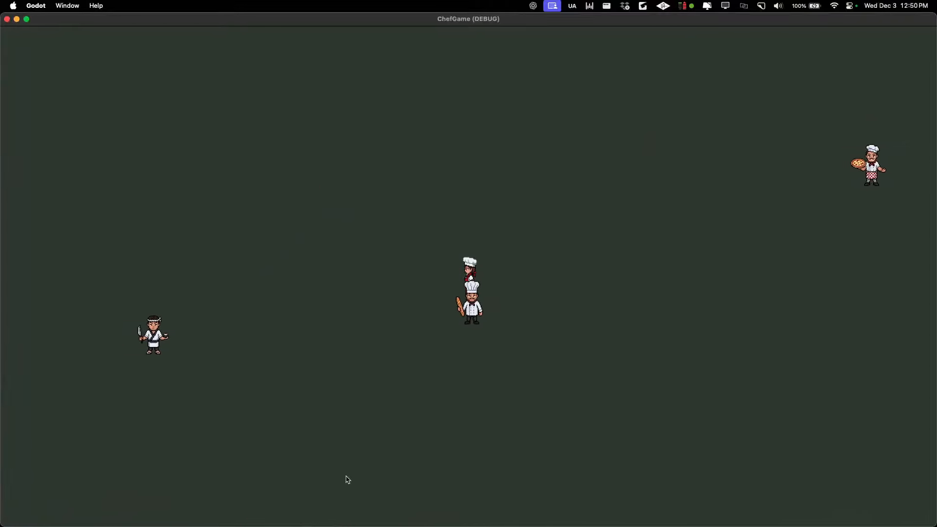
{"action": "key", "text": "d"}
{"action": "key", "text": "s"}
{"action": "key", "text": "a"}
{"action": "key", "text": "w"}
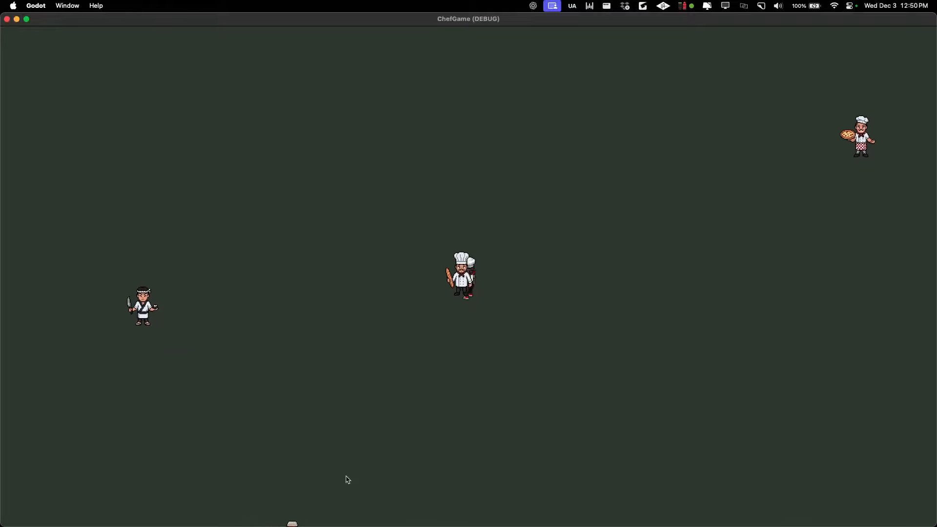
{"action": "key", "text": "d"}
{"action": "key", "text": "a"}
{"action": "key", "text": "d"}
{"action": "key", "text": "s"}
{"action": "key", "text": "a"}
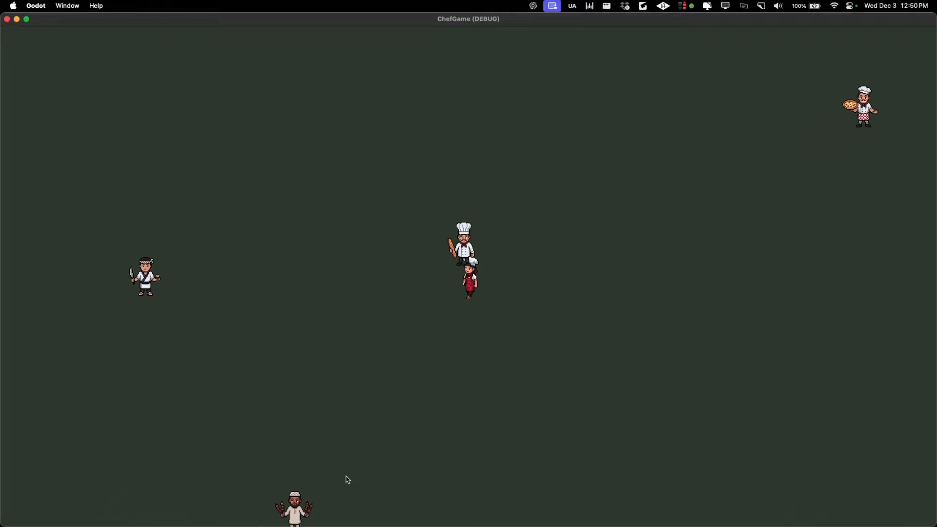
{"action": "key", "text": "w"}
{"action": "key", "text": "d"}
{"action": "key", "text": "s"}
{"action": "key", "text": "a"}
{"action": "key", "text": "w"}
{"action": "key", "text": "d"}
{"action": "key", "text": "a"}
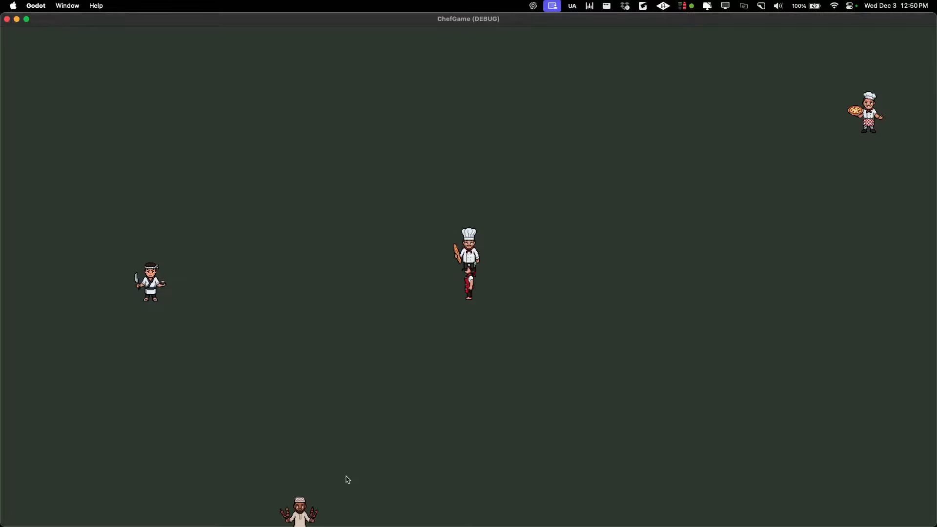
Walk the chef toward the knife-holding chef and down to the kebab chef, and close the running ChefGame.
{"action": "key", "text": "w"}
{"action": "key", "text": "a"}
{"action": "key", "text": "a"}
{"action": "key", "text": "s"}
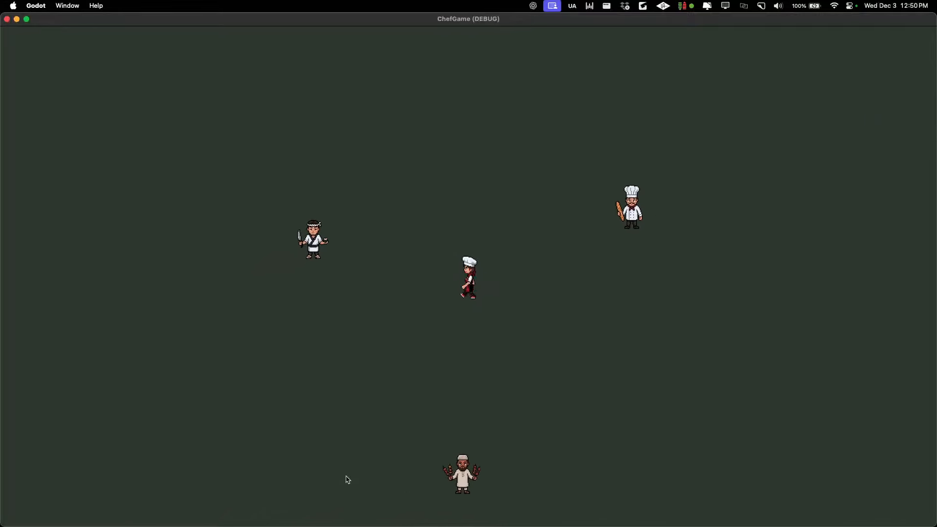
{"action": "key", "text": "w"}
{"action": "key", "text": "d"}
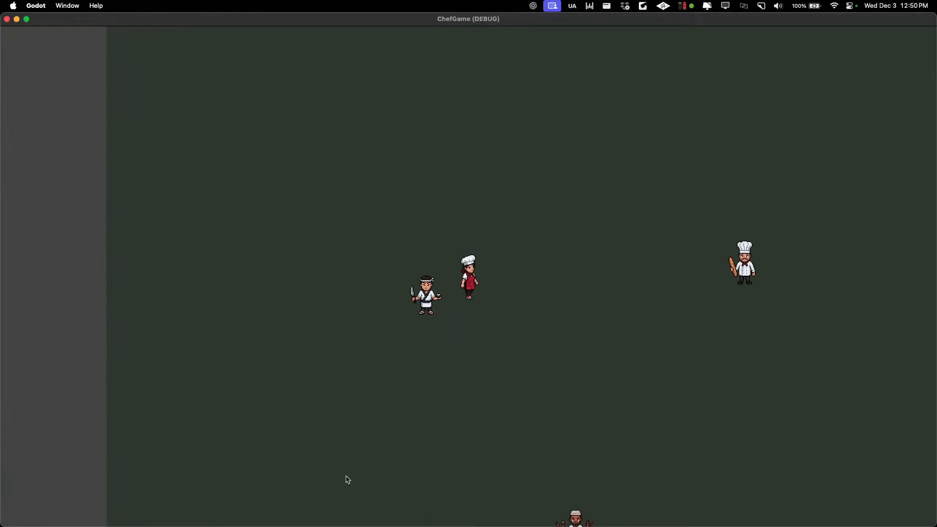
{"action": "key", "text": "s"}
{"action": "key", "text": "d"}
{"action": "key", "text": "s"}
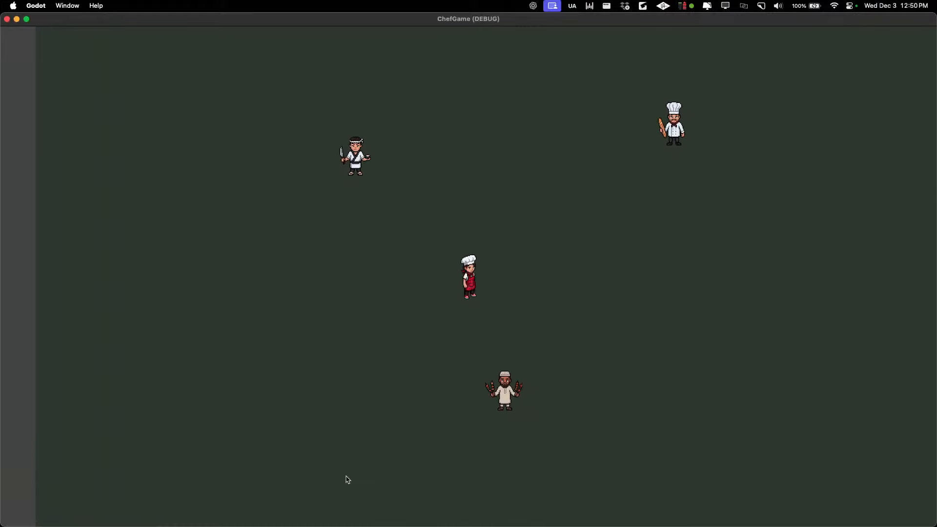
{"action": "key", "text": "d"}
{"action": "key", "text": "s"}
{"action": "key", "text": "s"}
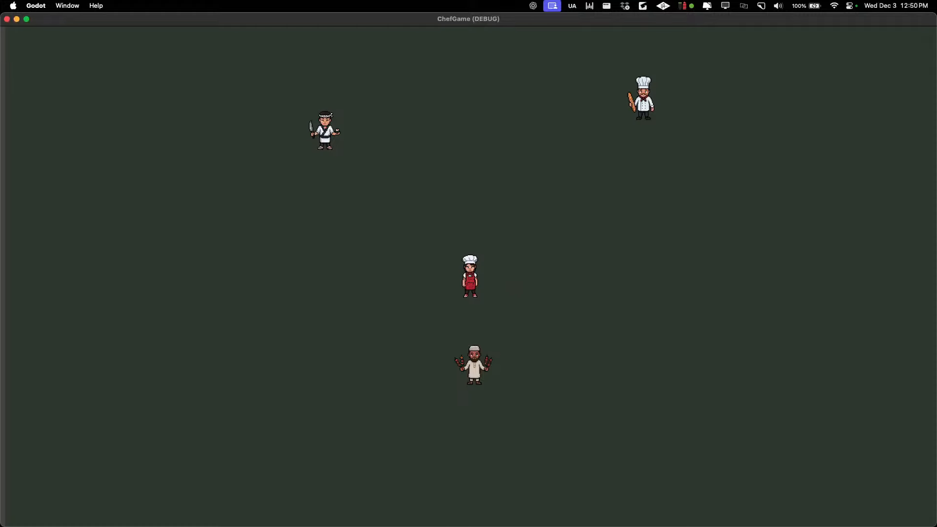
{"action": "left_click", "coordinate": [7, 18]}
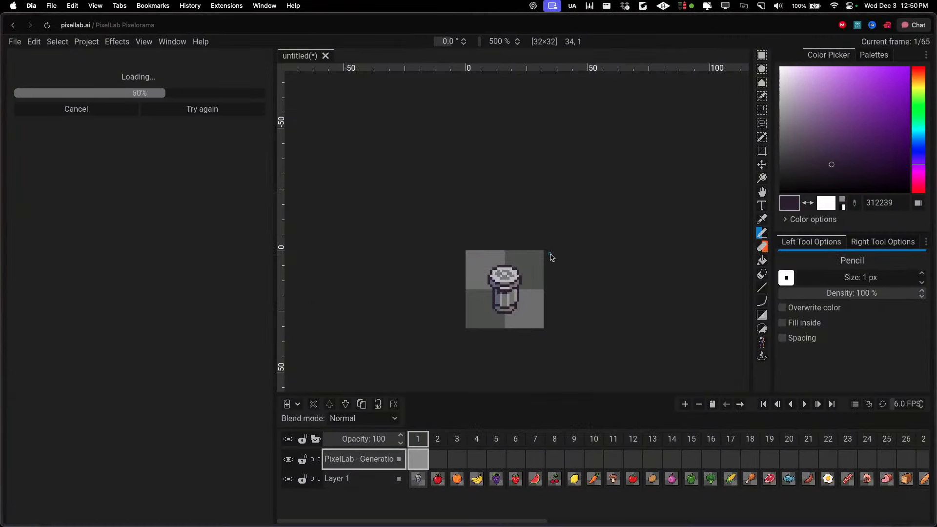
Hide Layer 1 in the PixelLab project so only the new generation layer shows.
{"action": "key", "text": "super+Tab"}
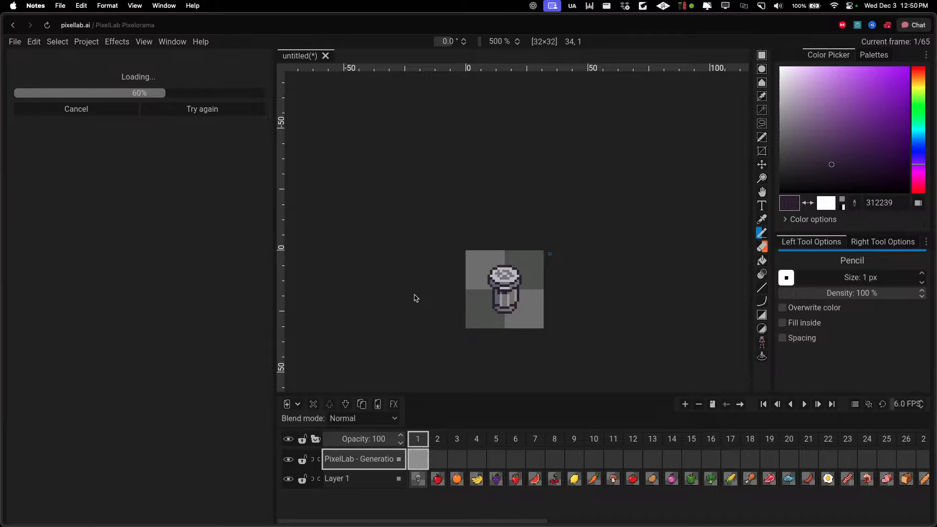
{"action": "left_click", "coordinate": [372, 458]}
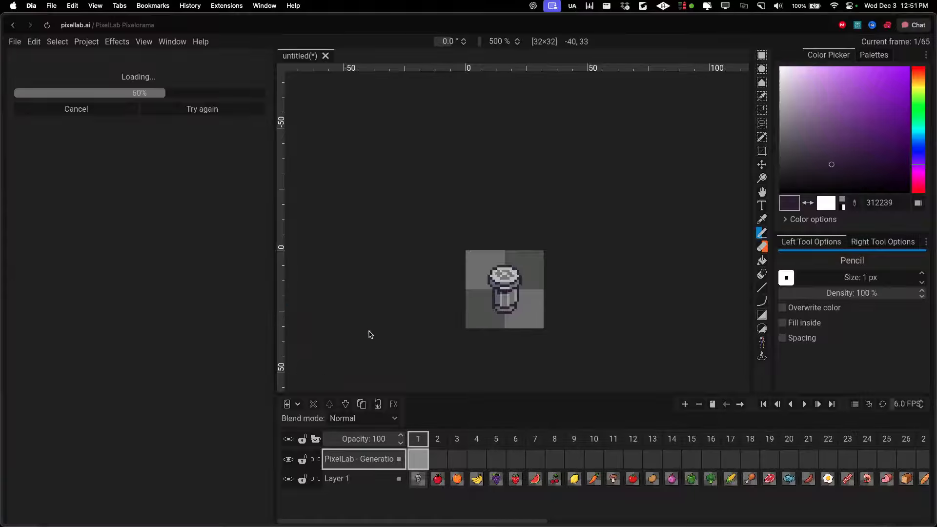
{"action": "left_click", "coordinate": [288, 479]}
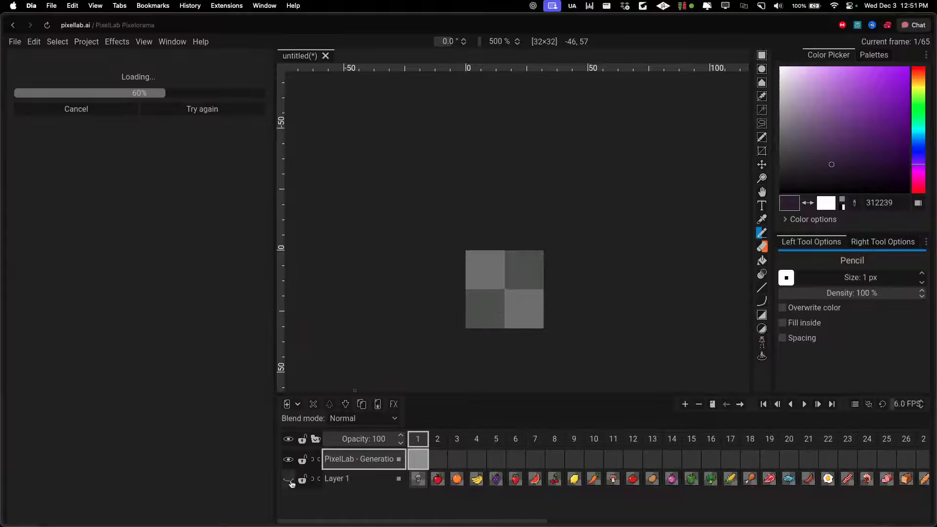
Review the newly generated food and kitchen sprites frame by frame from frame 2 to frame 18.
{"action": "left_click", "coordinate": [437, 441]}
{"action": "left_click", "coordinate": [456, 442]}
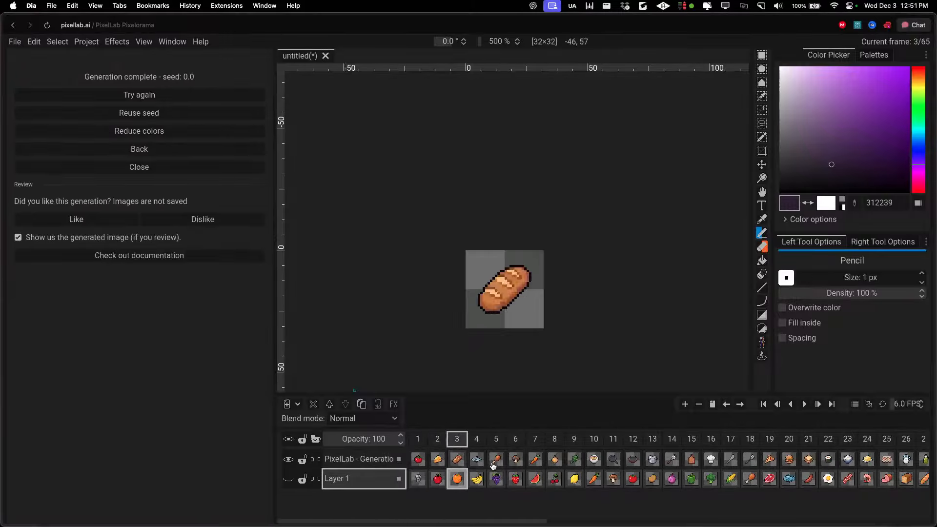
{"action": "left_click", "coordinate": [480, 441]}
{"action": "left_click", "coordinate": [510, 442]}
{"action": "left_click", "coordinate": [535, 442]}
{"action": "left_click", "coordinate": [552, 442]}
{"action": "left_click", "coordinate": [572, 443]}
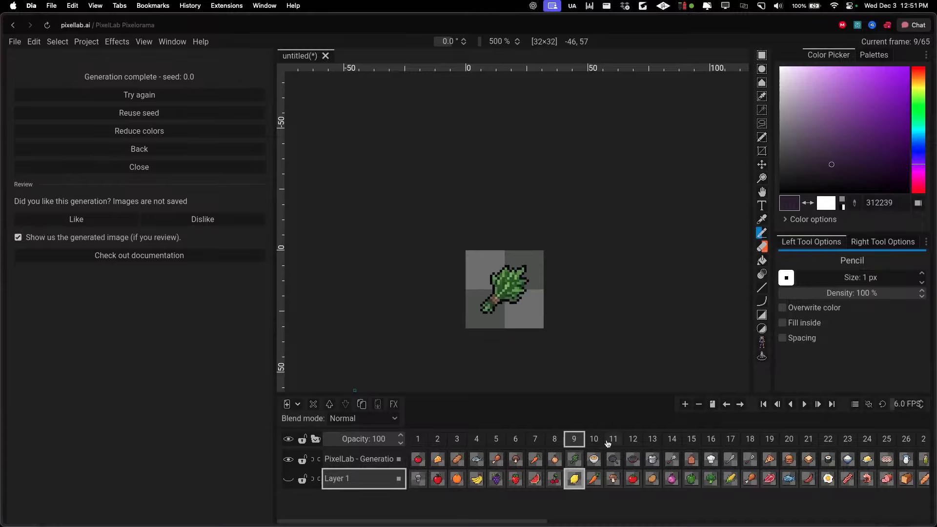
{"action": "left_click", "coordinate": [610, 443]}
{"action": "left_click", "coordinate": [652, 442]}
{"action": "left_click", "coordinate": [672, 442]}
{"action": "left_click", "coordinate": [750, 442]}
Inspect the spatula sprite on frame 18 at different sizes and continue checking the sprites up to frame 23.
{"action": "scroll", "coordinate": [516, 350], "scroll_direction": "down", "scroll_amount": 2}
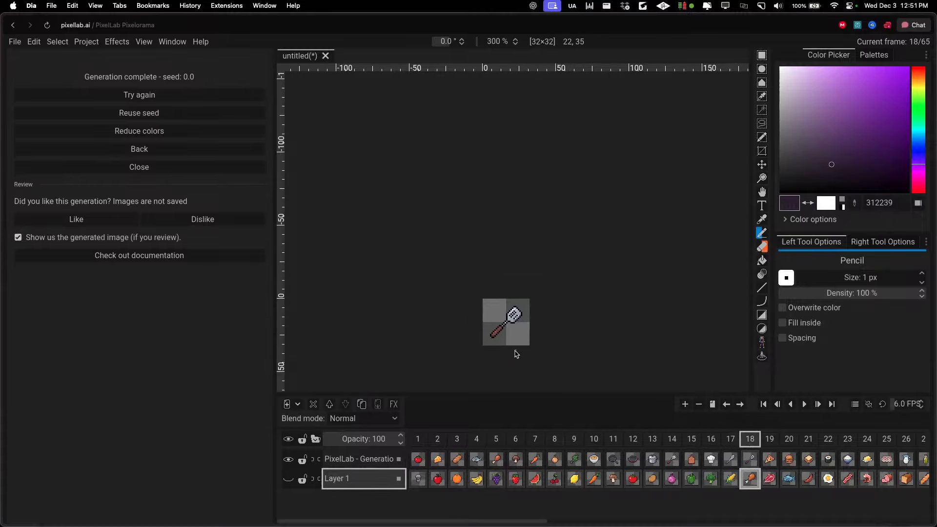
{"action": "scroll", "coordinate": [524, 330], "scroll_direction": "up", "scroll_amount": 2}
{"action": "scroll", "coordinate": [524, 330], "scroll_direction": "down", "scroll_amount": 2}
{"action": "scroll", "coordinate": [549, 269], "scroll_direction": "up", "scroll_amount": 1}
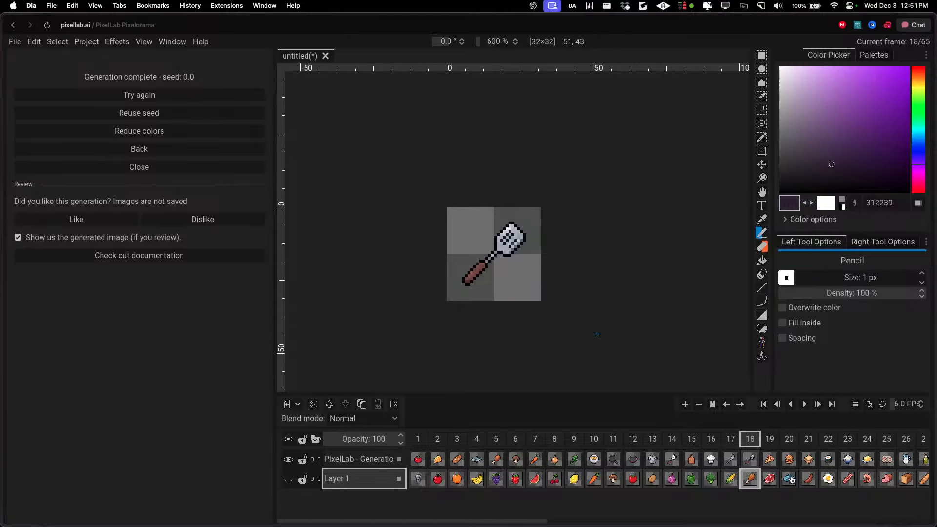
{"action": "left_click", "coordinate": [800, 442]}
{"action": "left_click", "coordinate": [808, 442]}
{"action": "left_click", "coordinate": [847, 443]}
{"action": "scroll", "coordinate": [589, 334], "scroll_direction": "down", "scroll_amount": 2}
{"action": "scroll", "coordinate": [540, 338], "scroll_direction": "up", "scroll_amount": 1}
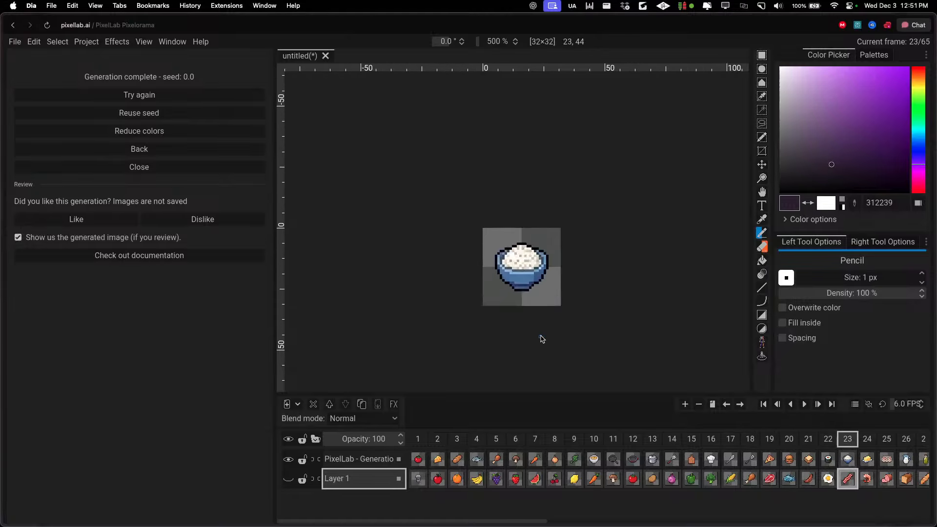
Set up a spritesheet export of all frames and visible layers with Columns orientation and 8 rows.
{"action": "left_click", "coordinate": [20, 41]}
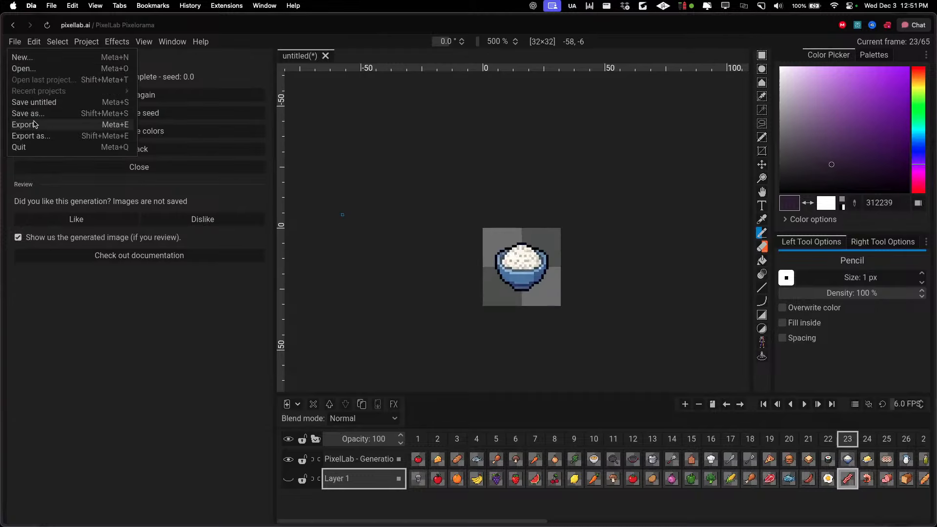
{"action": "left_click", "coordinate": [98, 137]}
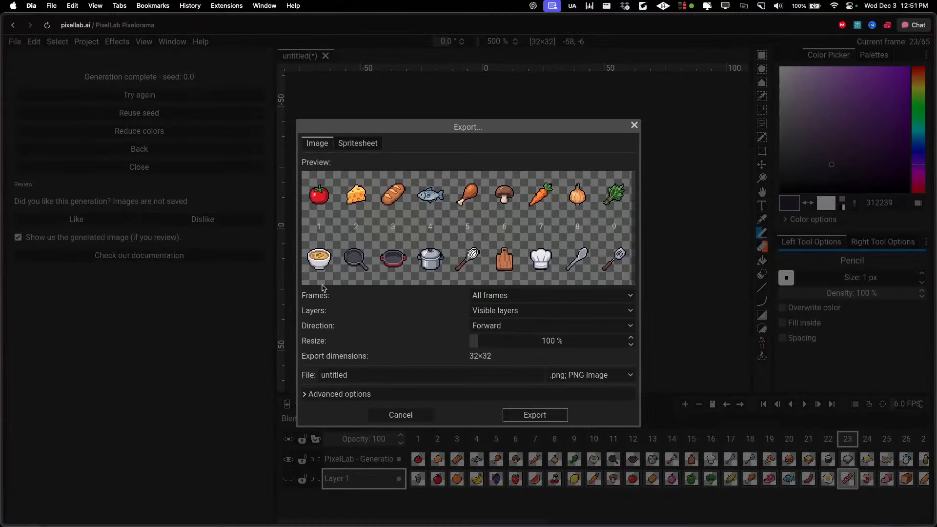
{"action": "left_click", "coordinate": [357, 143]}
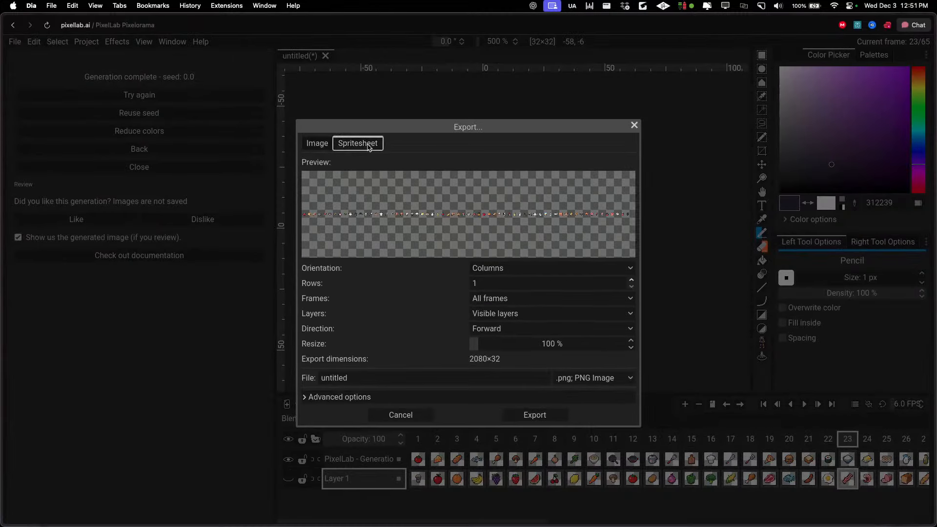
{"action": "left_click", "coordinate": [481, 268]}
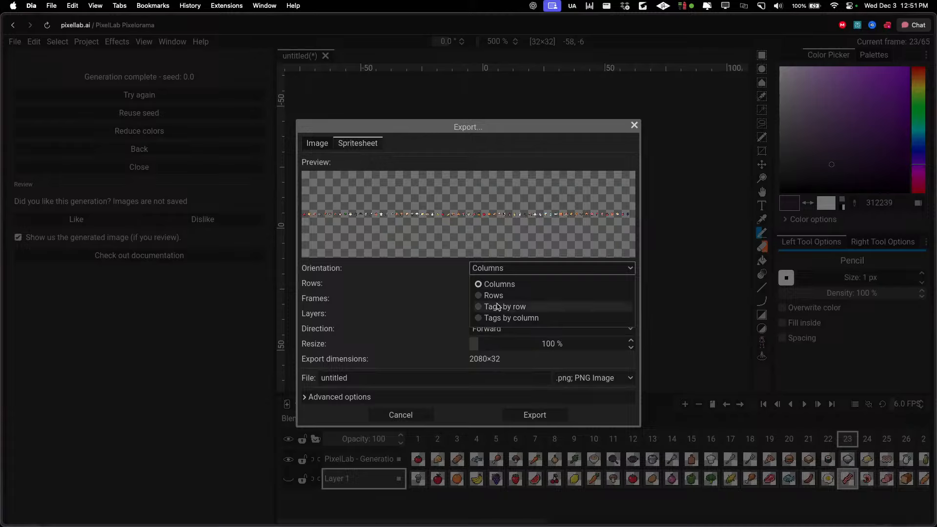
{"action": "left_click", "coordinate": [611, 282]}
{"action": "left_click", "coordinate": [631, 281]}
{"action": "left_click", "coordinate": [632, 281]}
{"action": "left_click", "coordinate": [632, 281]}
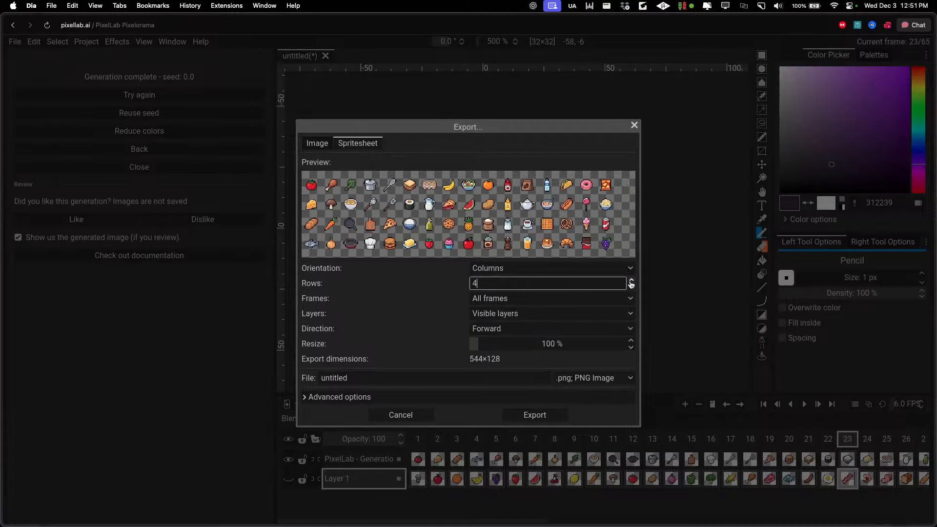
{"action": "left_click", "coordinate": [632, 281]}
{"action": "left_click", "coordinate": [631, 281]}
{"action": "left_click", "coordinate": [632, 280]}
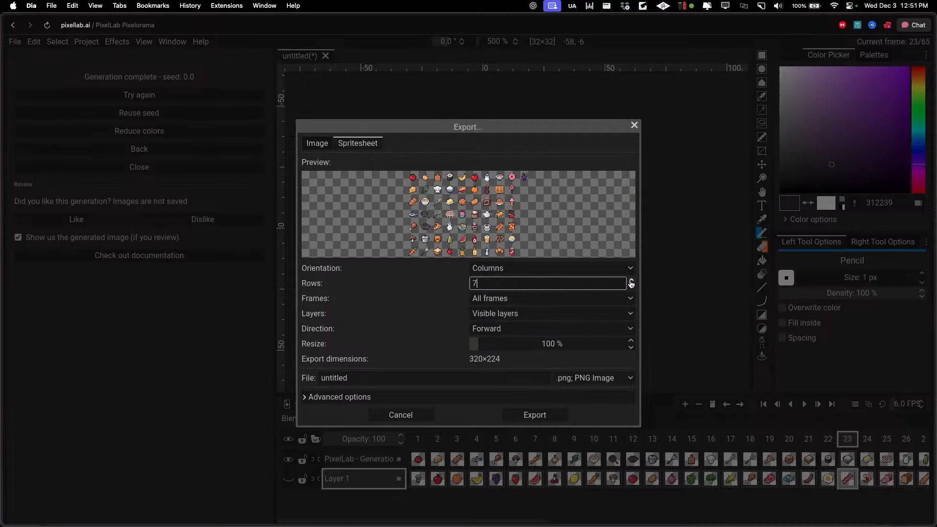
{"action": "left_click", "coordinate": [631, 280]}
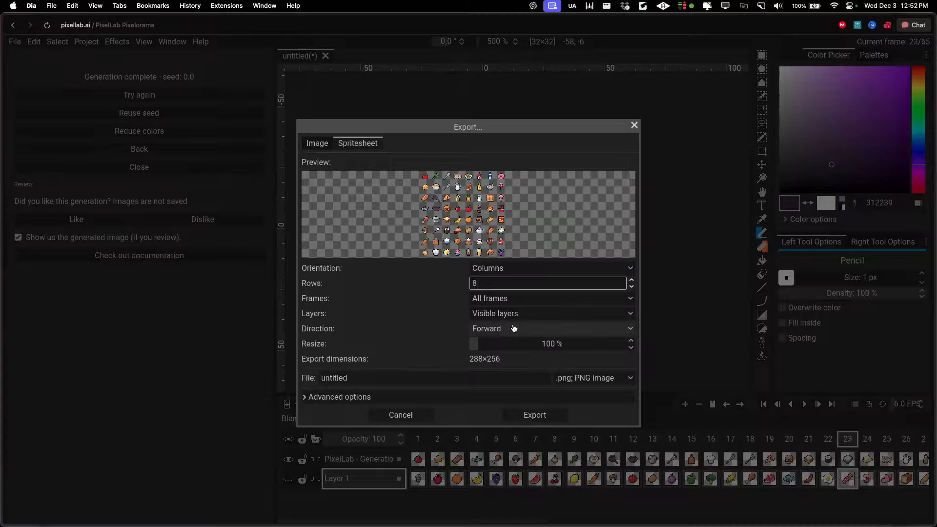
Name the spritesheet file fooditems and export it as a PNG image.
{"action": "left_click", "coordinate": [343, 378]}
{"action": "key", "text": "super+a"}
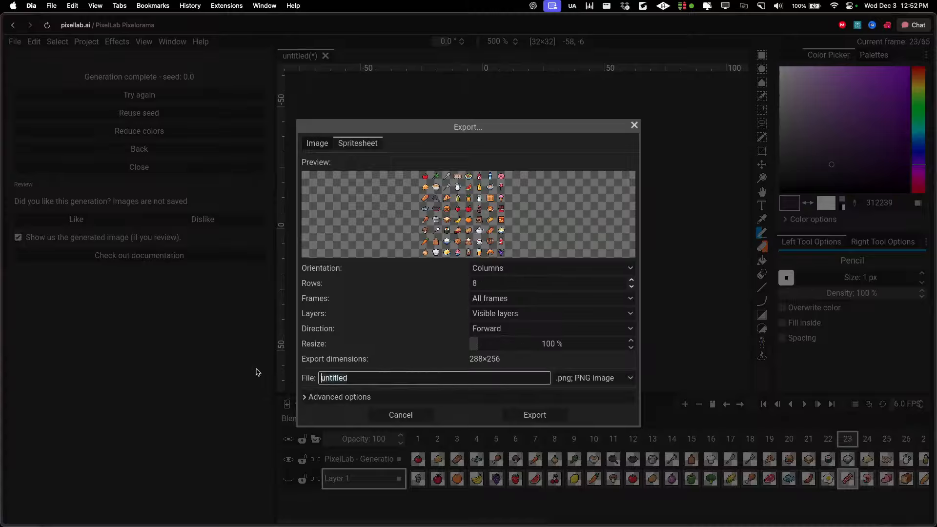
{"action": "type", "text": "fio"}
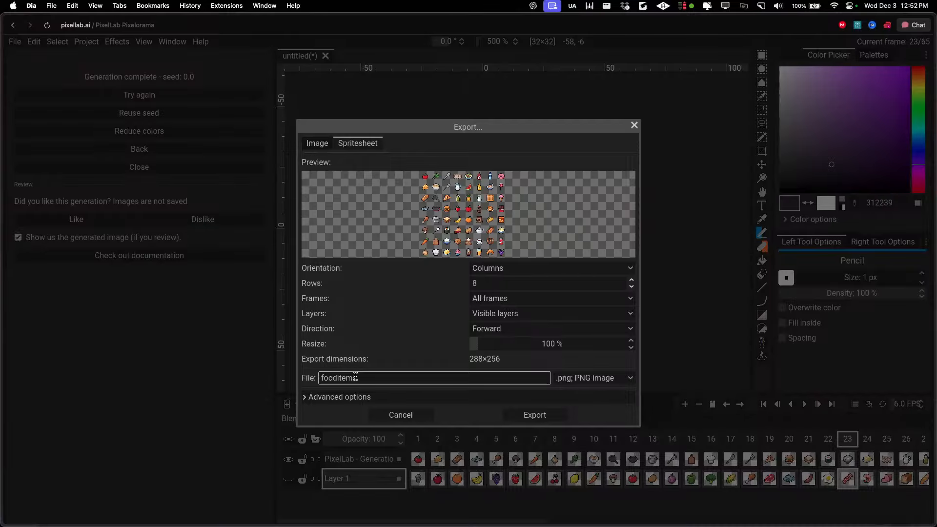
{"action": "left_click", "coordinate": [512, 414]}
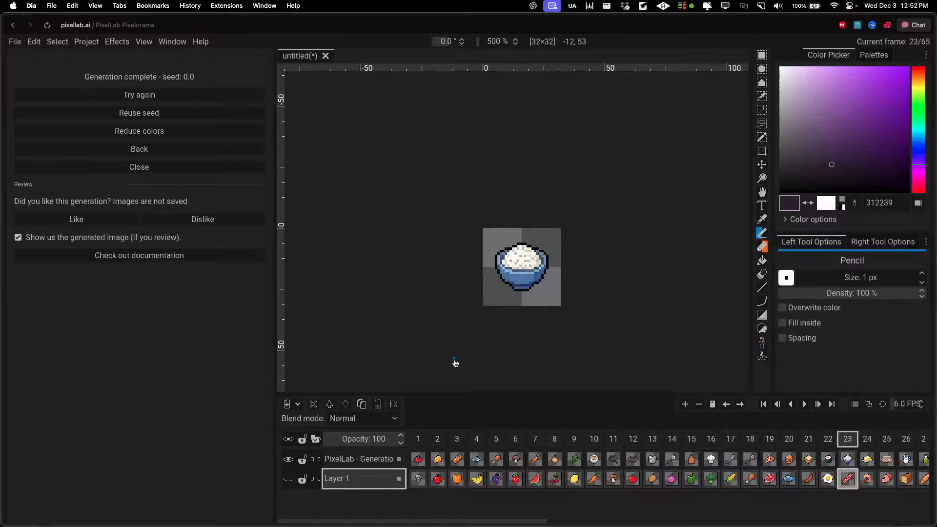
Switch to Finder, move fooditems.png from Downloads into the Chef PL Game folder and open that folder.
{"action": "key", "text": "super+Tab"}
{"action": "mouse_move", "coordinate": [715, 519]}
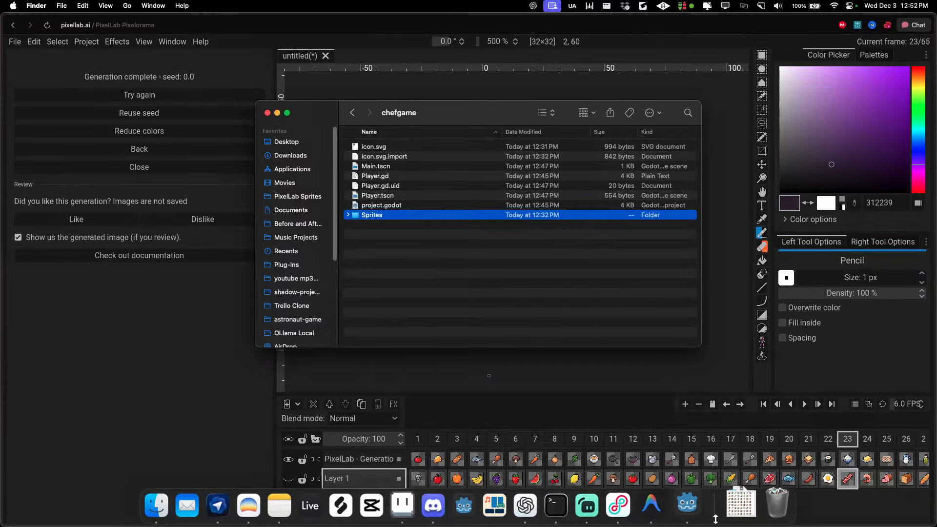
{"action": "left_click", "coordinate": [741, 504]}
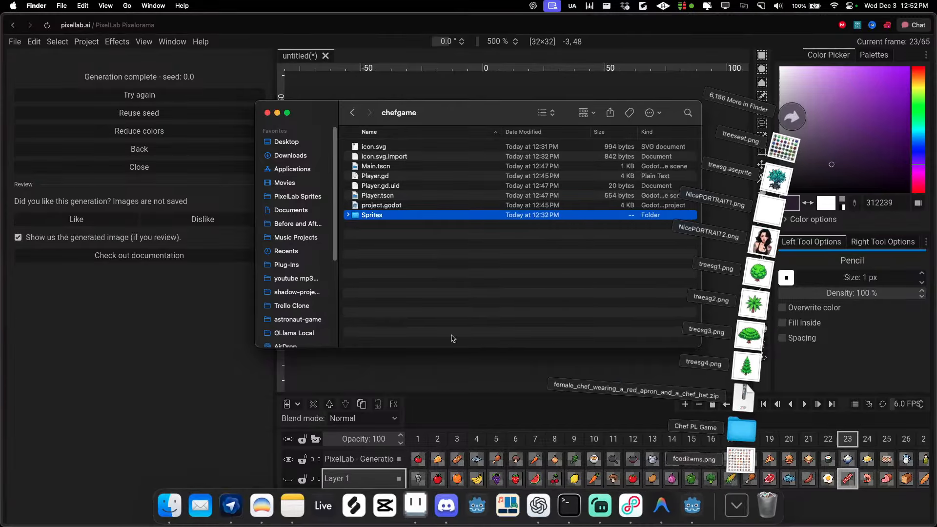
{"action": "left_click", "coordinate": [414, 307]}
{"action": "left_click", "coordinate": [313, 156]}
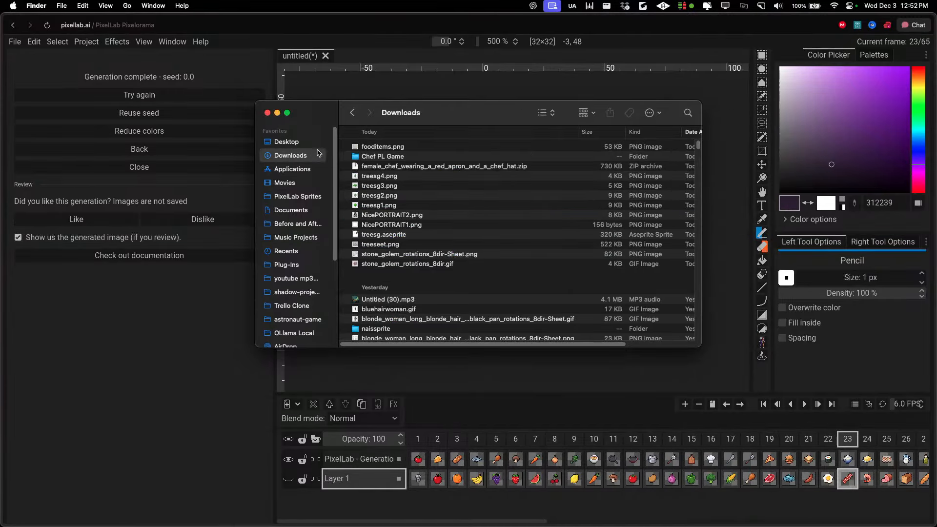
{"action": "left_click_drag", "start_coordinate": [383, 147], "coordinate": [384, 156]}
{"action": "double_click", "coordinate": [383, 147]}
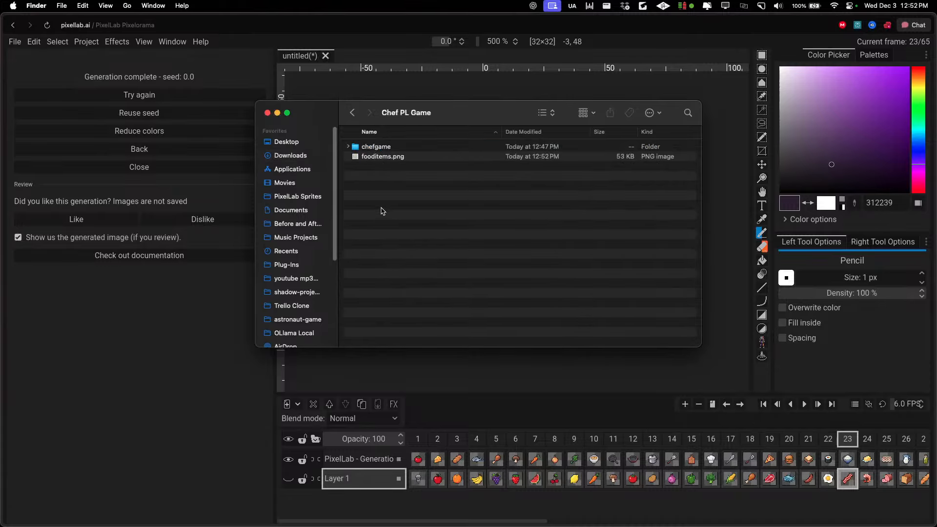
Open fooditems.png from the Chef PL Game folder in Aseprite.
{"action": "left_click", "coordinate": [383, 157]}
{"action": "right_click", "coordinate": [385, 157]}
{"action": "mouse_move", "coordinate": [420, 172]}
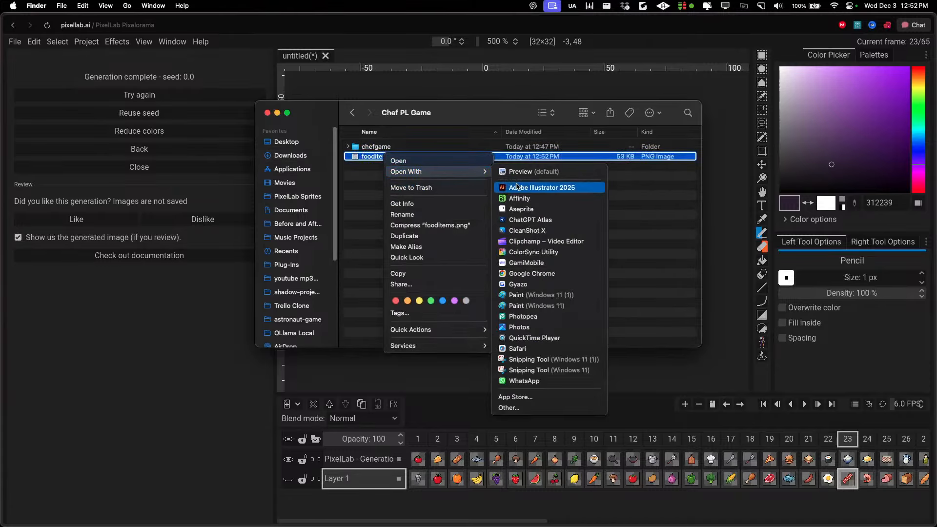
{"action": "left_click", "coordinate": [519, 209]}
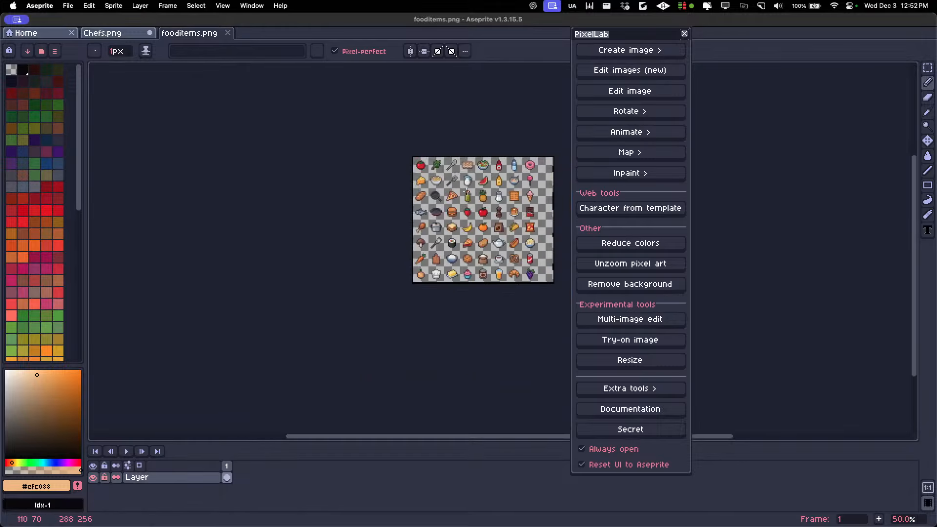
Import the open fooditems image as a sprite sheet by rows with 32 × 32 tiles.
{"action": "left_click_drag", "start_coordinate": [512, 193], "coordinate": [425, 193]}
{"action": "scroll", "coordinate": [421, 211], "scroll_direction": "up", "scroll_amount": 1}
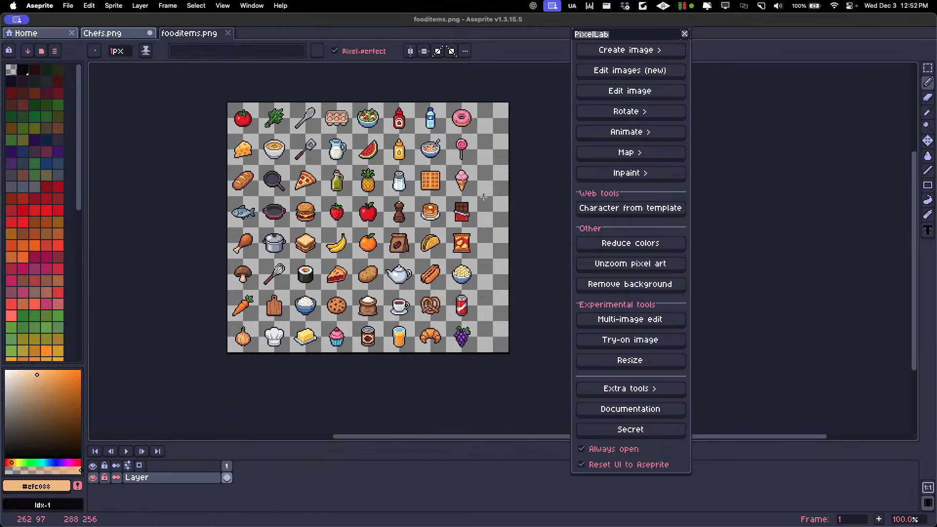
{"action": "key", "text": "super+i"}
{"action": "left_click", "coordinate": [581, 233]}
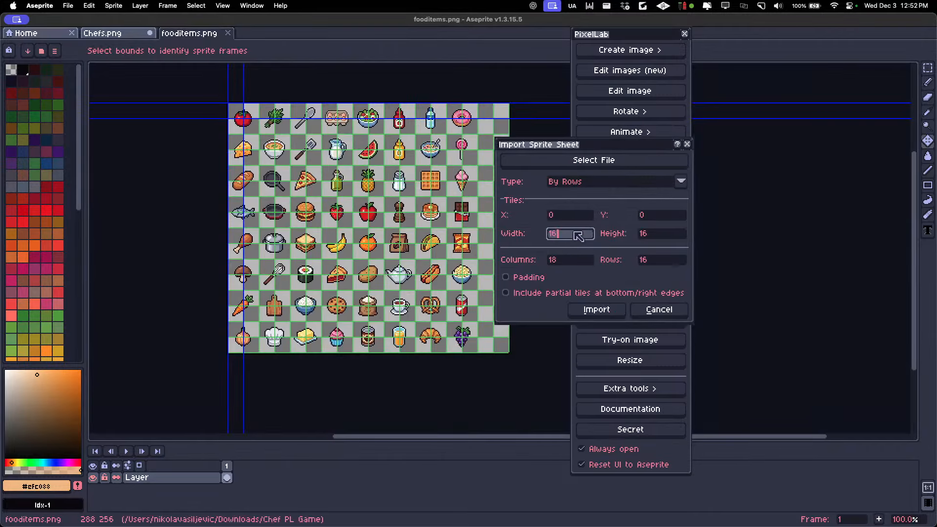
{"action": "type", "text": "32"}
{"action": "left_click", "coordinate": [673, 233]}
{"action": "type", "text": "32"}
{"action": "left_click", "coordinate": [593, 310]}
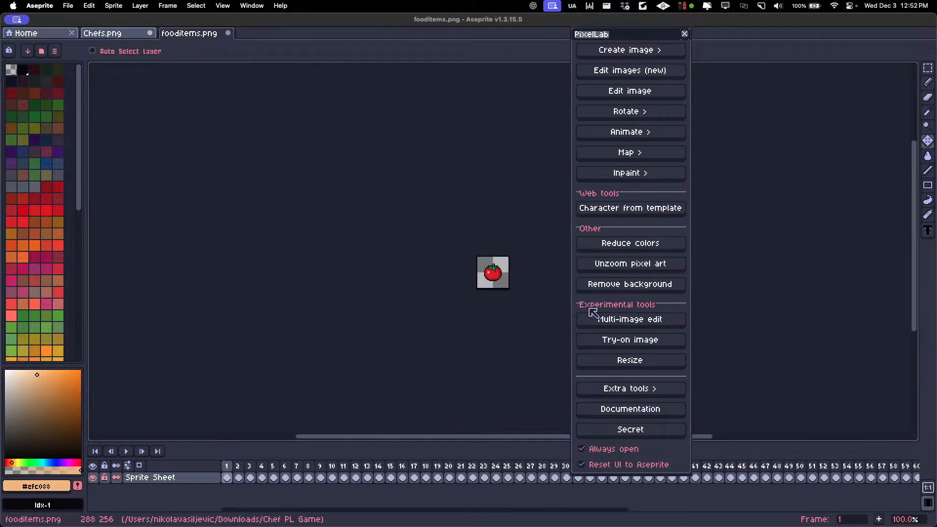
{"action": "key", "text": "Return"}
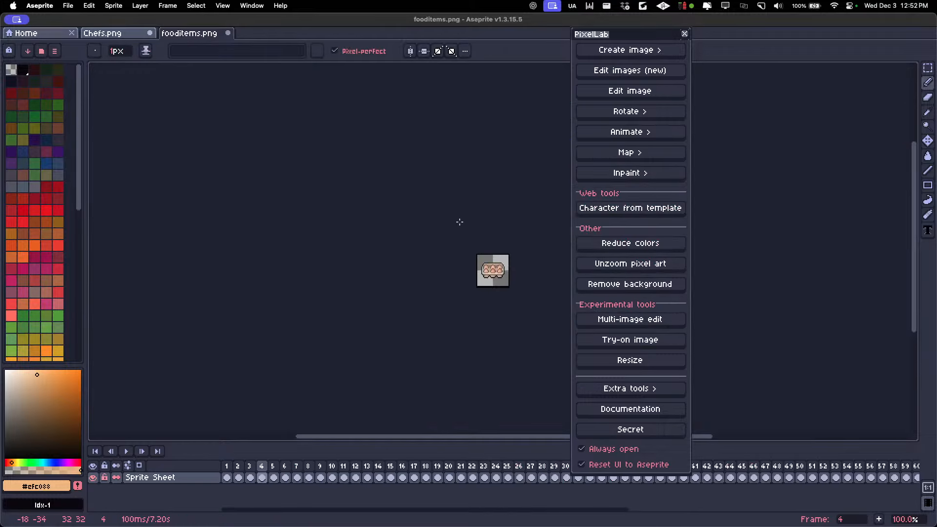
Step through the imported frames and remove the empty frame 9 and the empty frame 17.
{"action": "key", "text": "Left"}
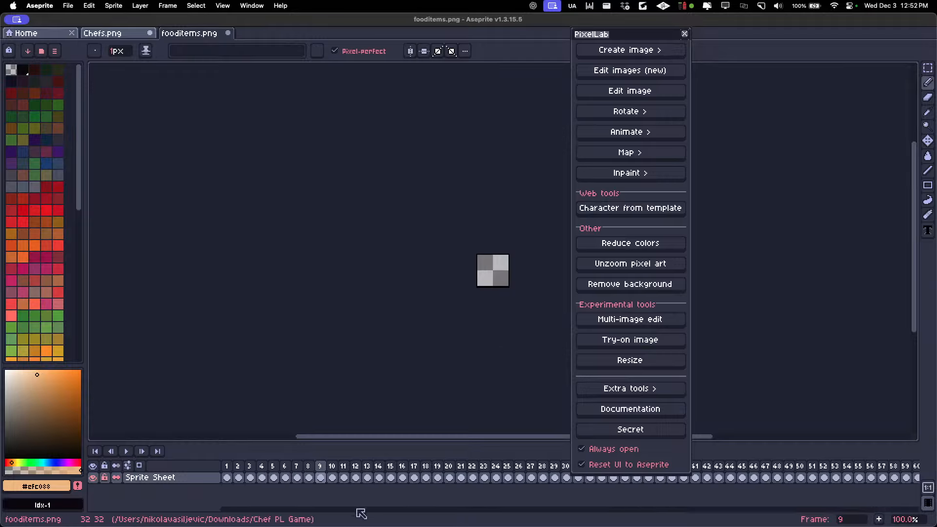
{"action": "key", "text": "alt+c"}
{"action": "key", "text": "Right"}
{"action": "key", "text": "Right"}
{"action": "key", "text": "Right"}
{"action": "key", "text": "Right"}
{"action": "key", "text": "Right"}
{"action": "key", "text": "Right"}
{"action": "key", "text": "Right"}
{"action": "key", "text": "Right"}
{"action": "key", "text": "Right"}
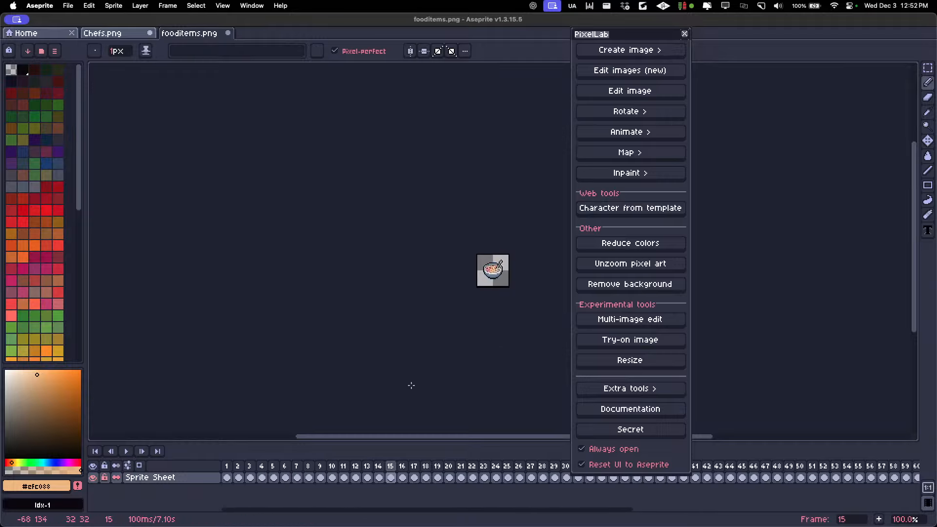
{"action": "key", "text": "Left"}
{"action": "key", "text": "alt+c"}
Go to frame 25 and remove that empty frame.
{"action": "key", "text": "Right"}
{"action": "key", "text": "Right"}
{"action": "key", "text": "Right"}
{"action": "key", "text": "Right"}
{"action": "key", "text": "Right"}
{"action": "key", "text": "Right"}
{"action": "key", "text": "Right"}
{"action": "key", "text": "Right"}
{"action": "key", "text": "Right"}
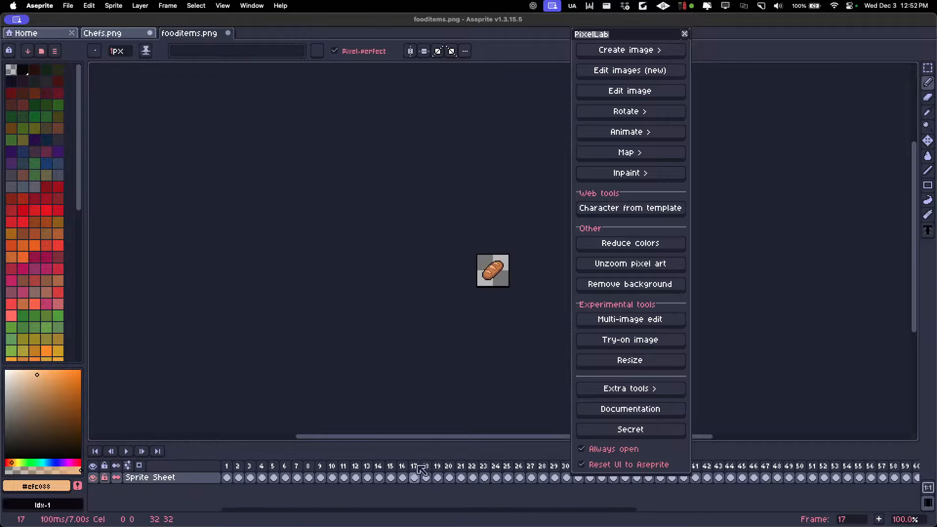
{"action": "left_click", "coordinate": [508, 467]}
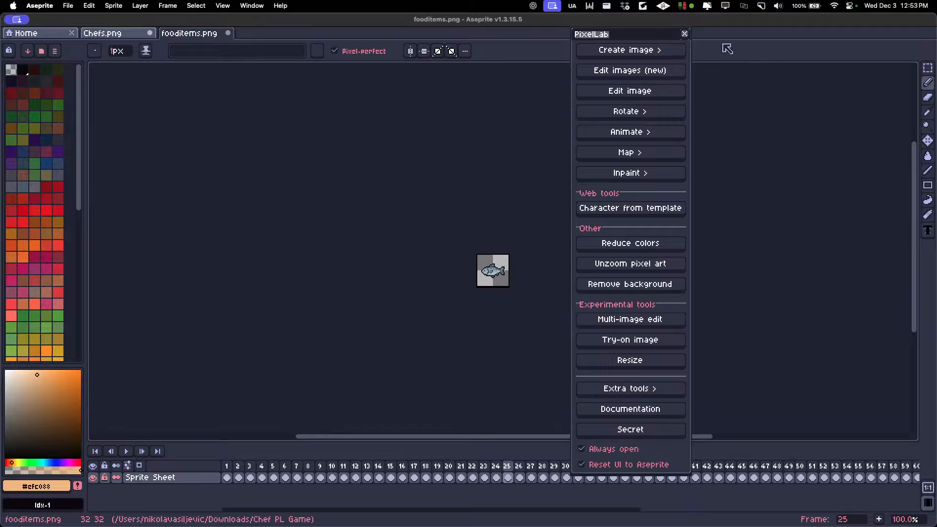
Close the PixelLab plugin window and remove the empty frame 33.
{"action": "left_click", "coordinate": [685, 34]}
{"action": "key", "text": "Right"}
{"action": "key", "text": "Right"}
{"action": "key", "text": "Right"}
{"action": "key", "text": "Right"}
{"action": "key", "text": "Right"}
{"action": "key", "text": "Right"}
{"action": "key", "text": "Right"}
{"action": "key", "text": "Right"}
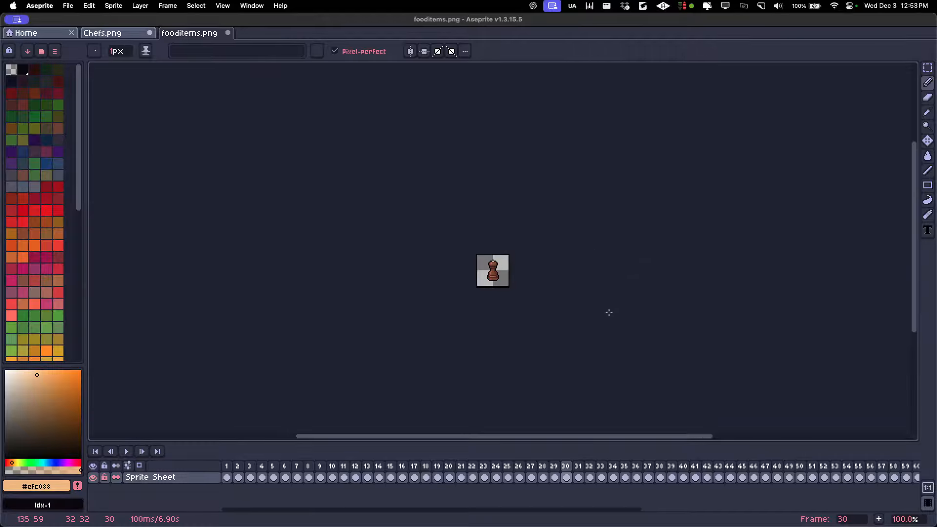
{"action": "left_click", "coordinate": [602, 467]}
Continue through the frames and remove the empty frame 41 and the empty frame 49.
{"action": "key", "text": "Right"}
{"action": "key", "text": "Right"}
{"action": "key", "text": "Right"}
{"action": "key", "text": "Right"}
{"action": "key", "text": "Right"}
{"action": "key", "text": "Right"}
{"action": "key", "text": "Right"}
{"action": "key", "text": "Right"}
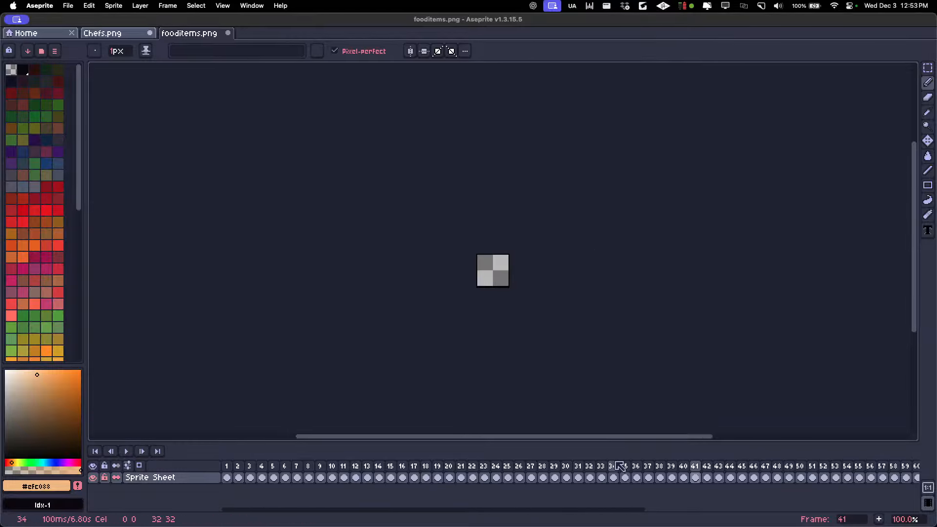
{"action": "key", "text": "Right"}
{"action": "key", "text": "Right"}
{"action": "key", "text": "Right"}
{"action": "key", "text": "Right"}
{"action": "key", "text": "Right"}
{"action": "key", "text": "Right"}
{"action": "key", "text": "Right"}
{"action": "key", "text": "Right"}
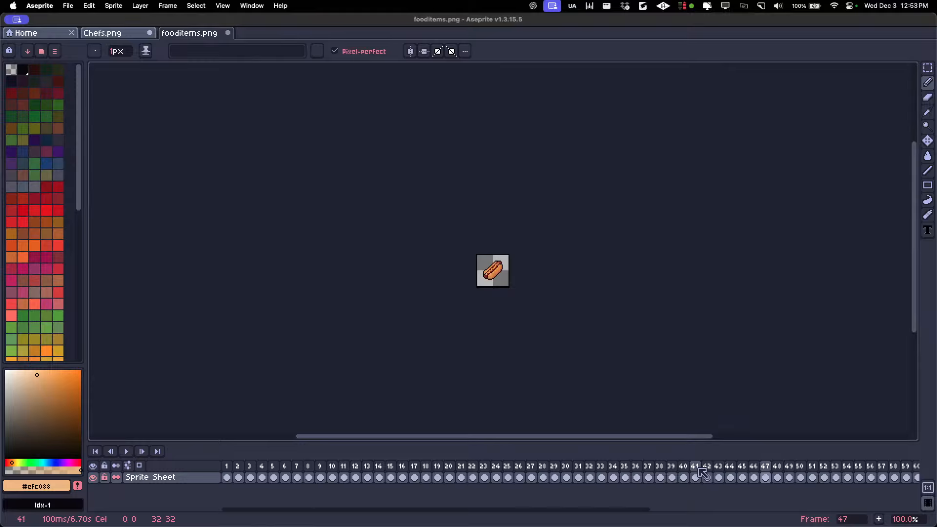
Continue to the end of the sprite and remove the empty frame 57 and the empty frame 65.
{"action": "key", "text": "Right"}
{"action": "key", "text": "Right"}
{"action": "key", "text": "Right"}
{"action": "key", "text": "Right"}
{"action": "key", "text": "Right"}
{"action": "key", "text": "Right"}
{"action": "key", "text": "Right"}
{"action": "key", "text": "Right"}
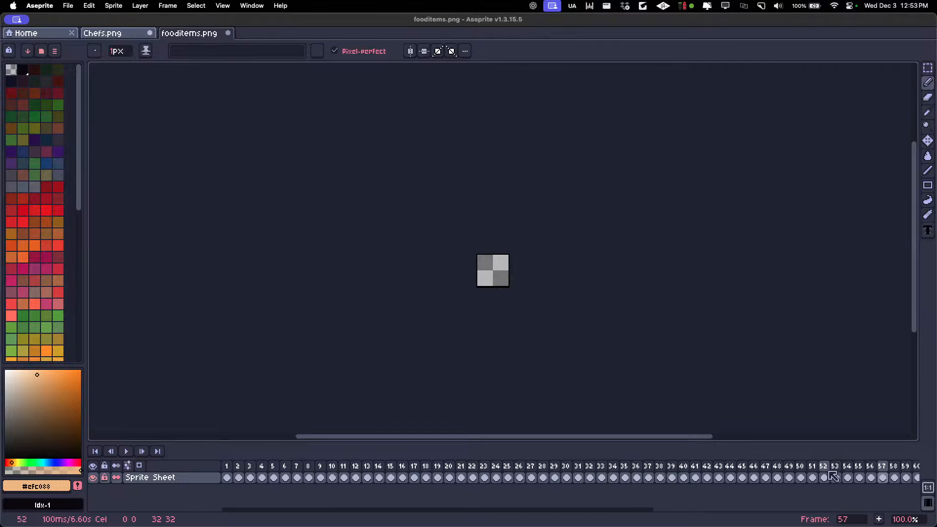
{"action": "key", "text": "Right"}
{"action": "key", "text": "Right"}
{"action": "key", "text": "Right"}
{"action": "key", "text": "Right"}
{"action": "key", "text": "Right"}
{"action": "key", "text": "Right"}
{"action": "key", "text": "Right"}
{"action": "key", "text": "Right"}
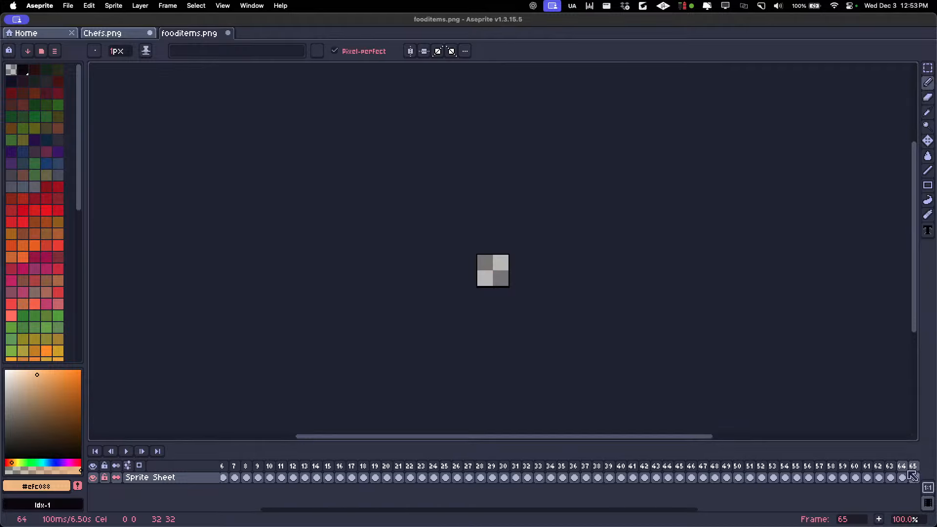
{"action": "key", "text": "Right"}
{"action": "key", "text": "Right"}
{"action": "key", "text": "Right"}
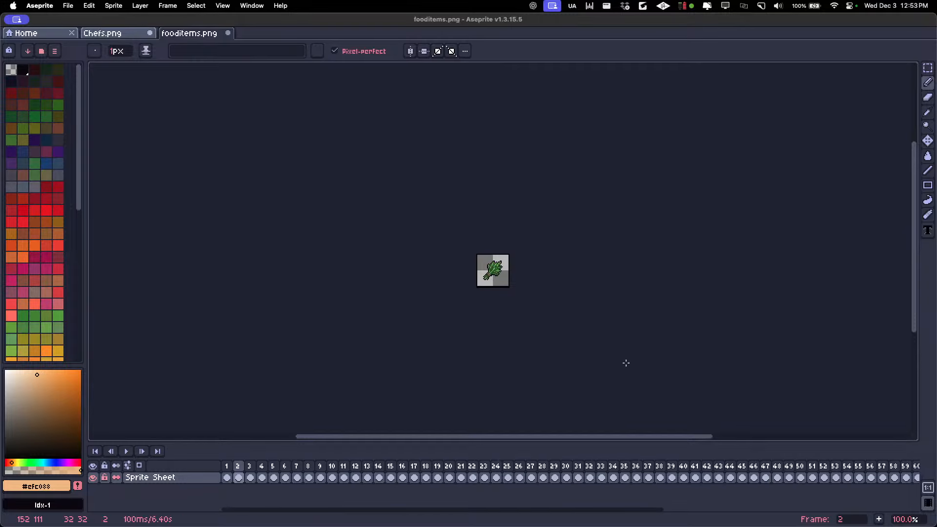
Export all frames with visible layers as separate PNG images, using fooditem.png as the output file name.
{"action": "key", "text": "minus"}
{"action": "key", "text": "super+alt+shift+s"}
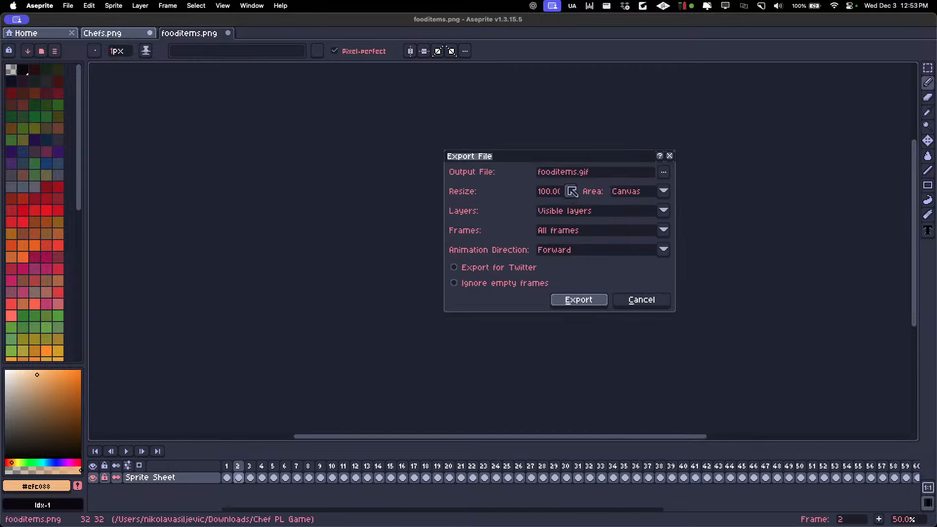
{"action": "left_click", "coordinate": [570, 190]}
{"action": "left_click", "coordinate": [591, 181]}
{"action": "double_click", "coordinate": [613, 176]}
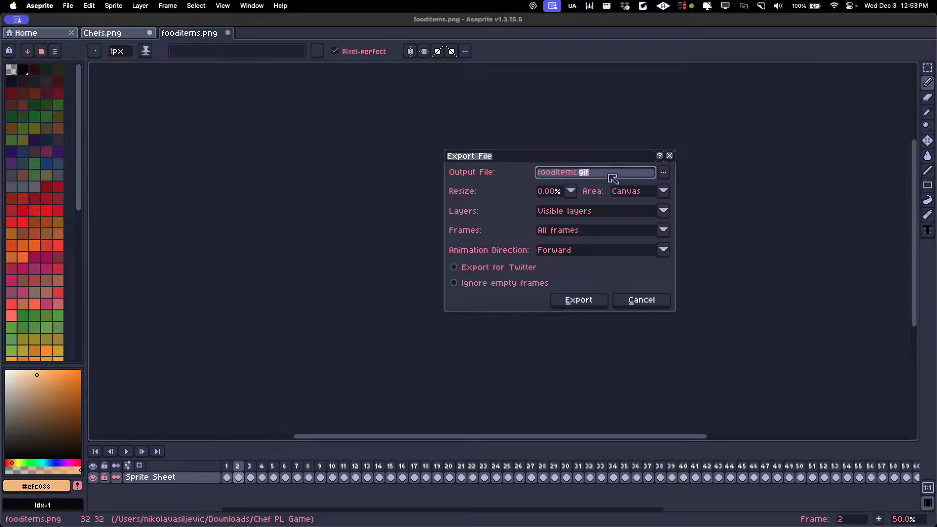
{"action": "type", "text": "png"}
{"action": "left_click", "coordinate": [577, 172]}
{"action": "key", "text": "BackSpace"}
{"action": "left_click", "coordinate": [663, 172]}
{"action": "left_click", "coordinate": [617, 162]}
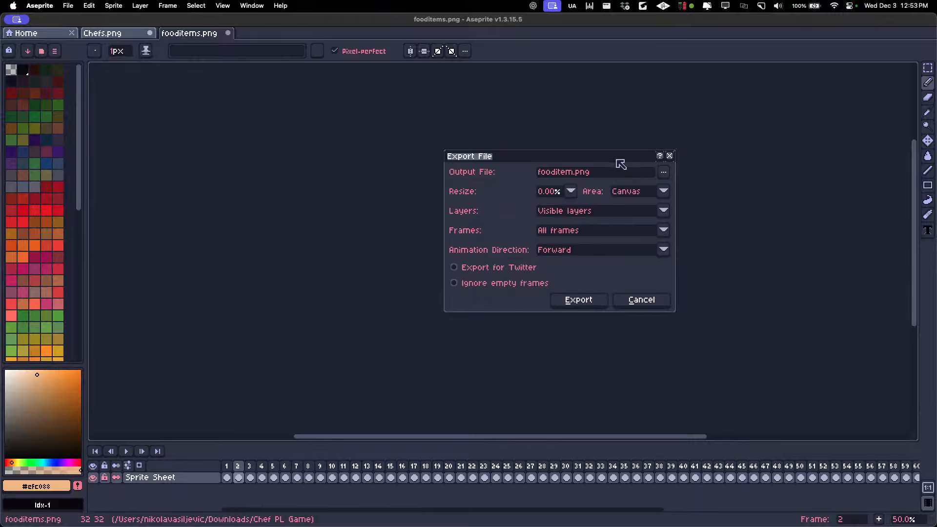
{"action": "left_click", "coordinate": [590, 301]}
Switch to Finder and group fooditem1.png through fooditem64.png into a new folder named Food Items.
{"action": "key", "text": "super+Tab"}
{"action": "key", "text": "super+Tab"}
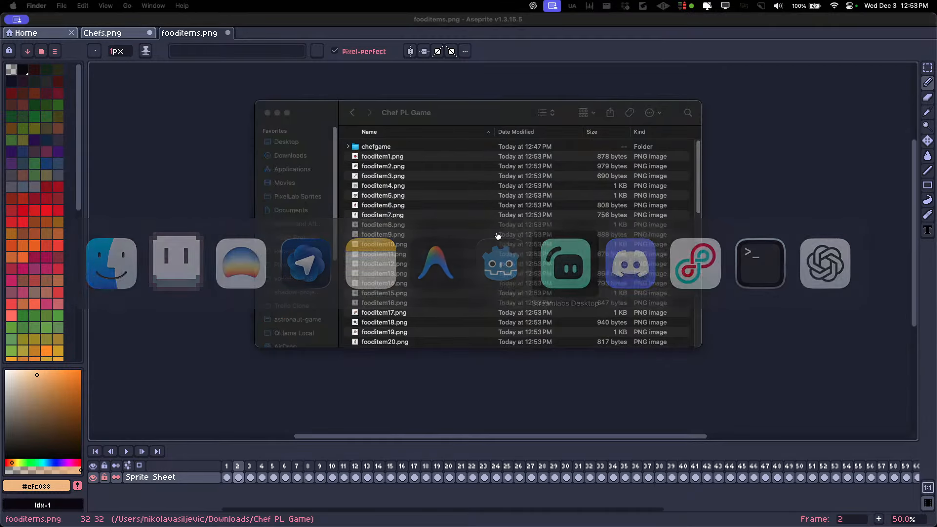
{"action": "left_click", "coordinate": [402, 160]}
{"action": "scroll", "coordinate": [401, 169], "scroll_direction": "down", "scroll_amount": 1}
{"action": "left_click", "coordinate": [398, 149]}
{"action": "scroll", "coordinate": [404, 244], "scroll_direction": "down", "scroll_amount": 15}
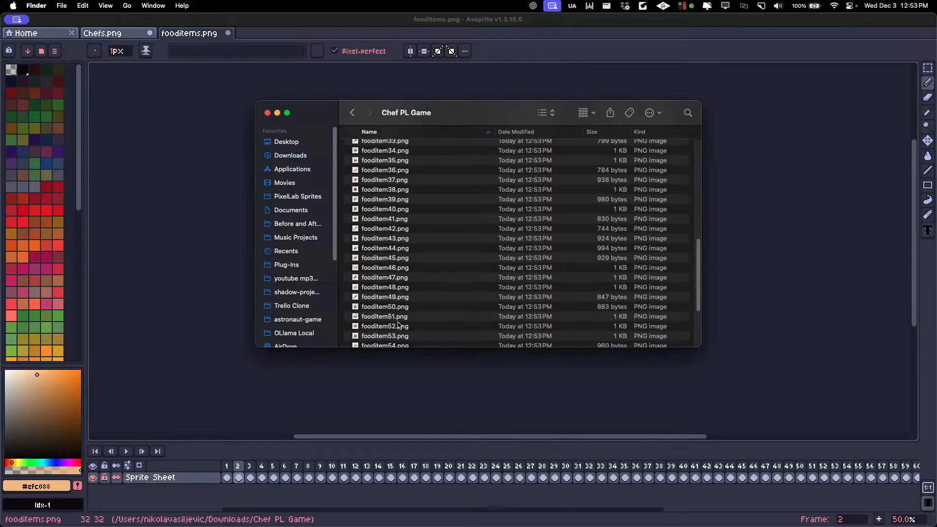
{"action": "left_click", "coordinate": [404, 329], "text": "shift"}
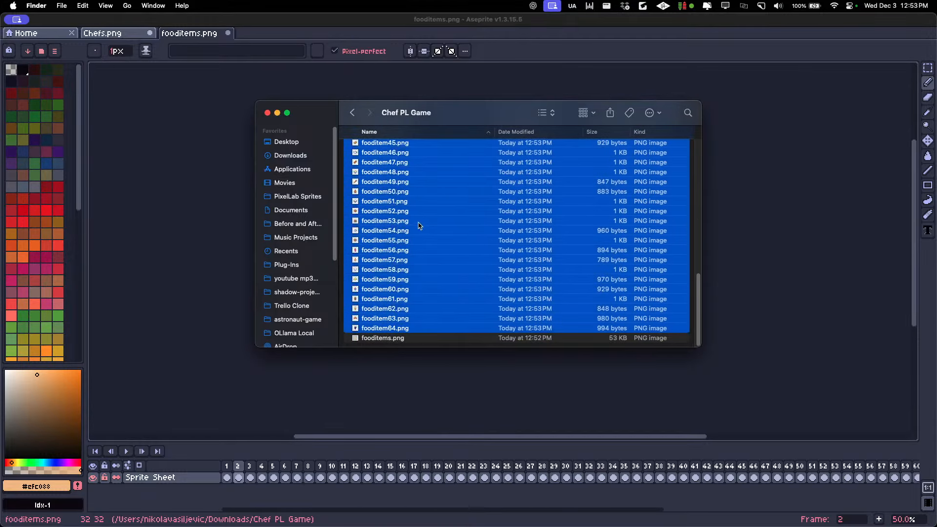
{"action": "scroll", "coordinate": [415, 219], "scroll_direction": "up", "scroll_amount": 15}
{"action": "right_click", "coordinate": [410, 189]}
{"action": "left_click", "coordinate": [442, 193]}
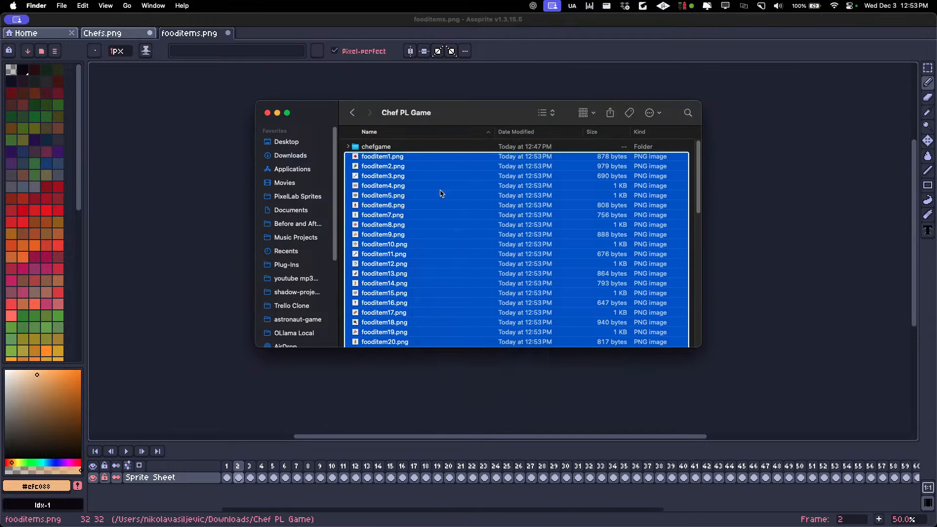
{"action": "type", "text": "Fppd"}
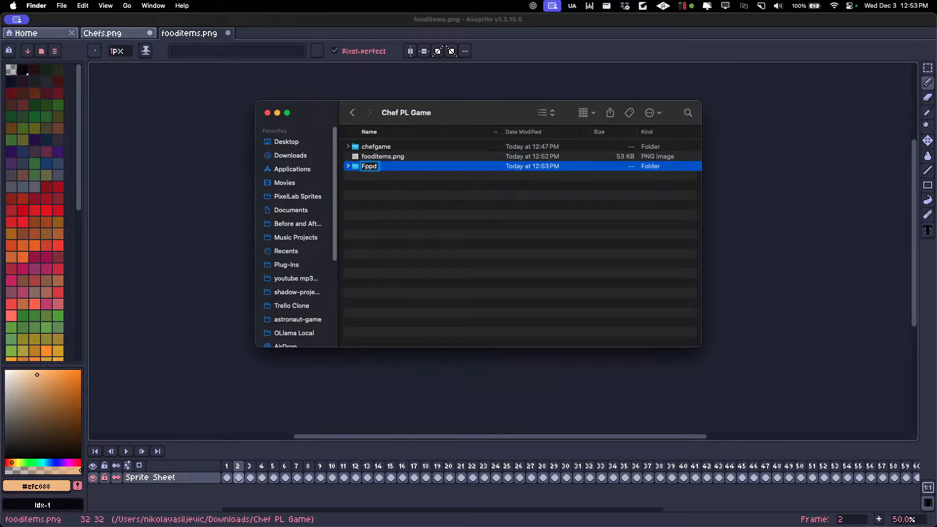
{"action": "type", "text": "od Items"}
{"action": "key", "text": "Return"}
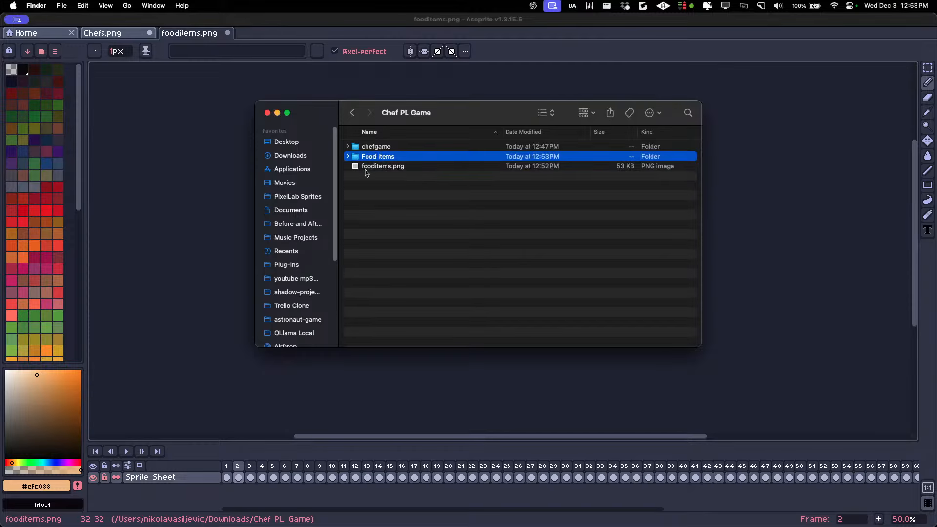
Delete fooditems.png and move the Food Items folder into the Sprites folder inside chefgame.
{"action": "left_click", "coordinate": [376, 168]}
{"action": "key", "text": "super+BackSpace"}
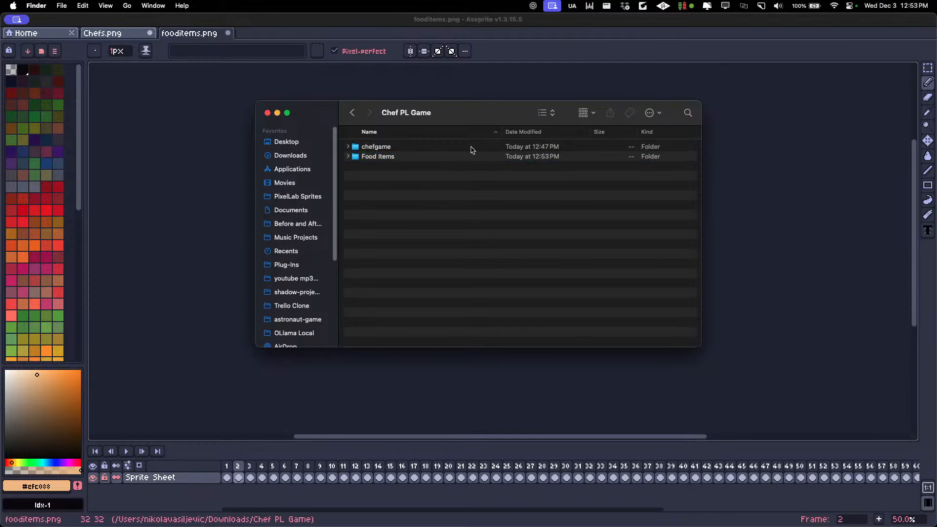
{"action": "double_click", "coordinate": [375, 148]}
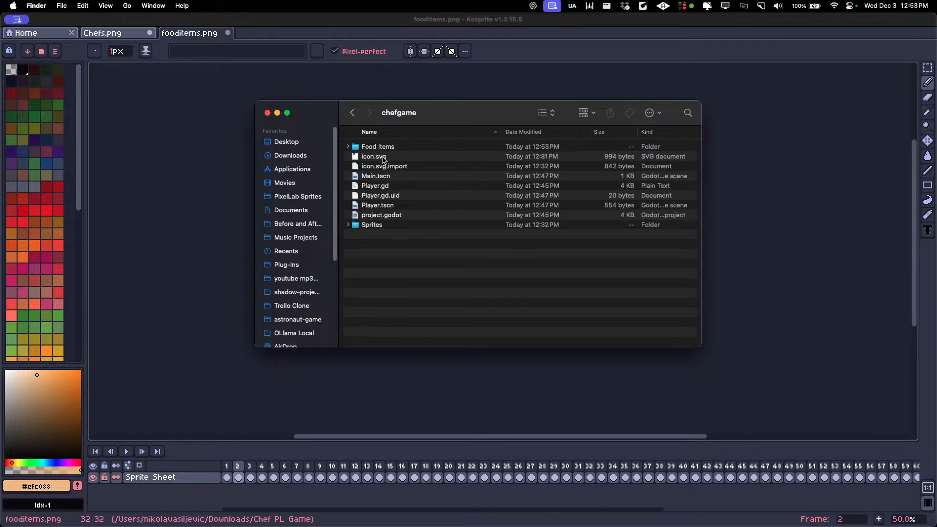
{"action": "left_click_drag", "start_coordinate": [377, 155], "coordinate": [372, 225]}
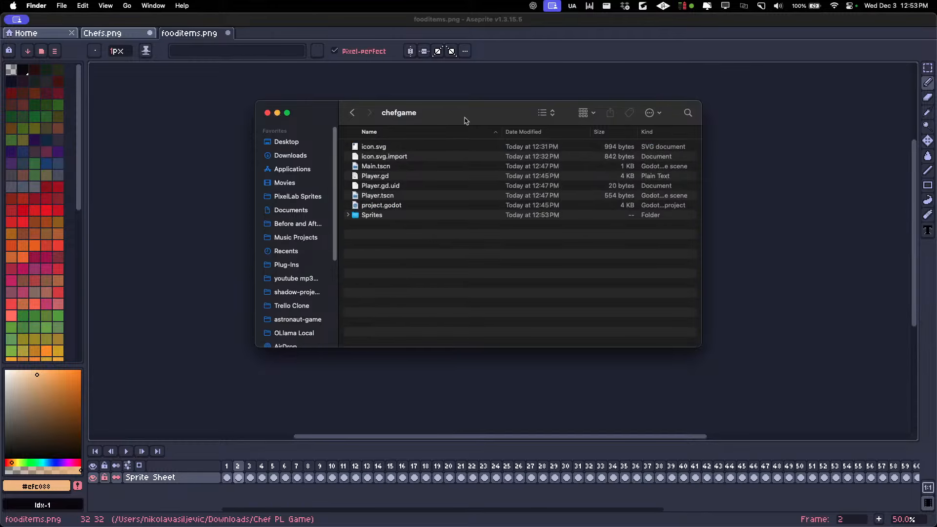
Switch to Antigravity and start a prompt to the agent with "i added a food sprites folder".
{"action": "key", "text": "super+Tab"}
{"action": "key", "text": "super+Tab"}
{"action": "key", "text": "super+Tab"}
{"action": "key", "text": "super+Tab"}
{"action": "key", "text": "super+Tab"}
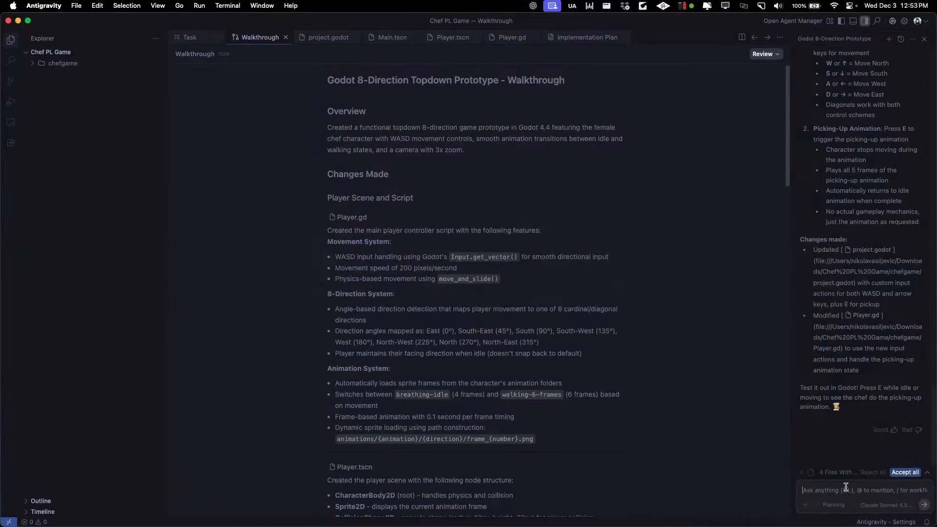
{"action": "left_click", "coordinate": [846, 487]}
{"action": "type", "text": "i added a food sprites folder"}
Check the sprite folder's name in Finder and correct the prompt to "i added a food items folder. i want you to make it so".
{"action": "key", "text": "super+Tab"}
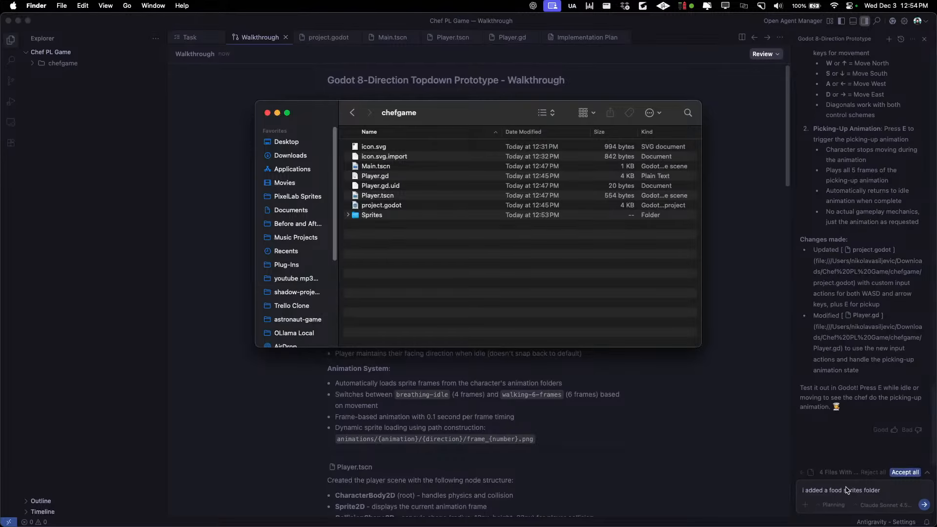
{"action": "left_click", "coordinate": [348, 216]}
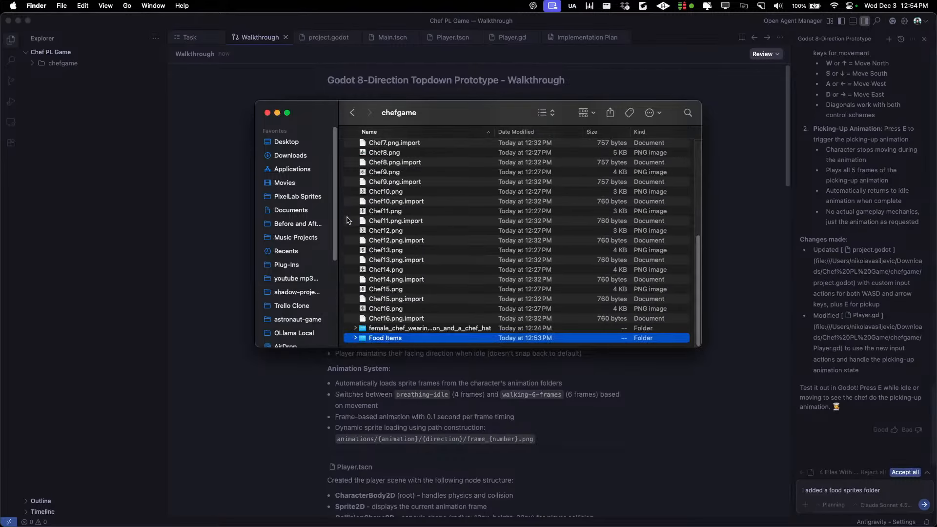
{"action": "left_click", "coordinate": [690, 398]}
{"action": "double_click", "coordinate": [848, 490]}
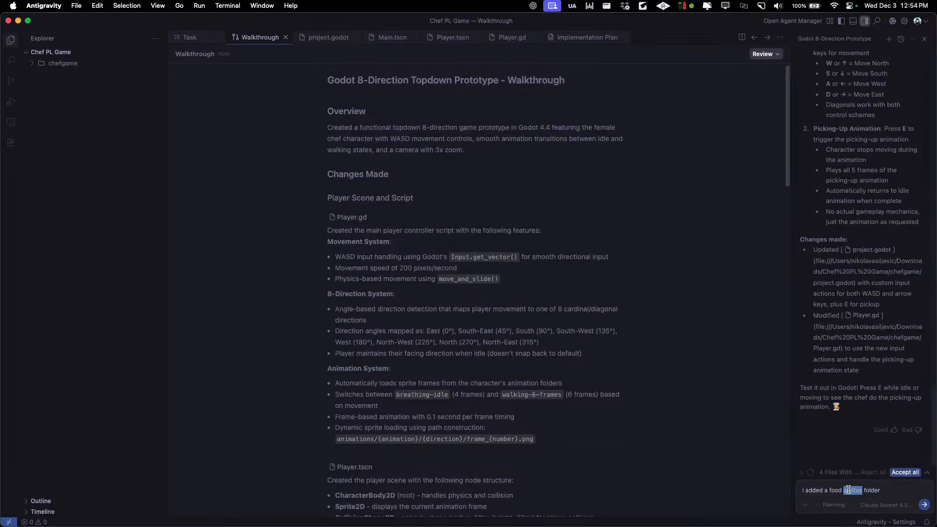
{"action": "type", "text": "items folder. i want you to make it so"}
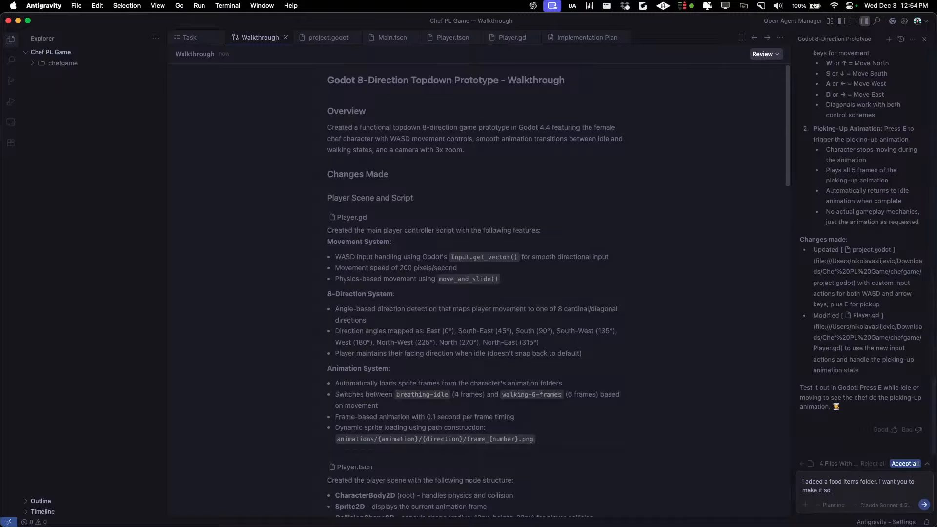
Complete the prompt with "those items are objects that i can pick up when pressing E in front of the object." and send it.
{"action": "type", "text": " those"}
{"action": "type", "text": "pick up when pressing E in front of"}
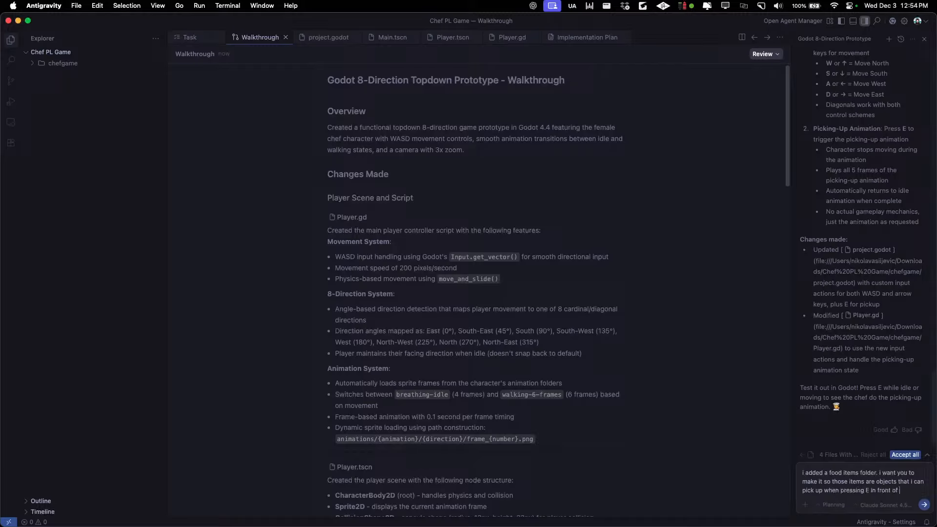
{"action": "type", "text": "jcts"}
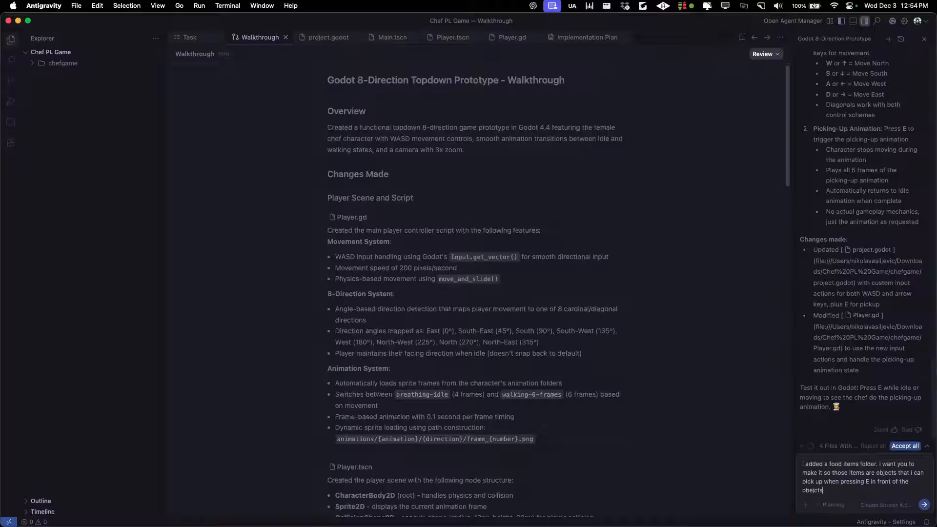
{"action": "key", "text": "BackSpace"}
{"action": "key", "text": "BackSpace"}
{"action": "key", "text": "BackSpace"}
{"action": "type", "text": "ct."}
{"action": "key", "text": "Return"}
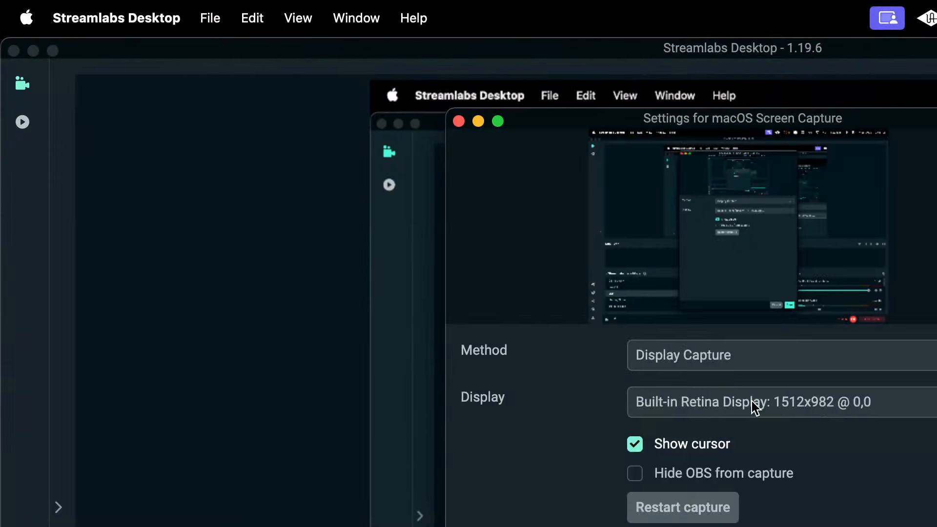
{"action": "left_click", "coordinate": [778, 400]}
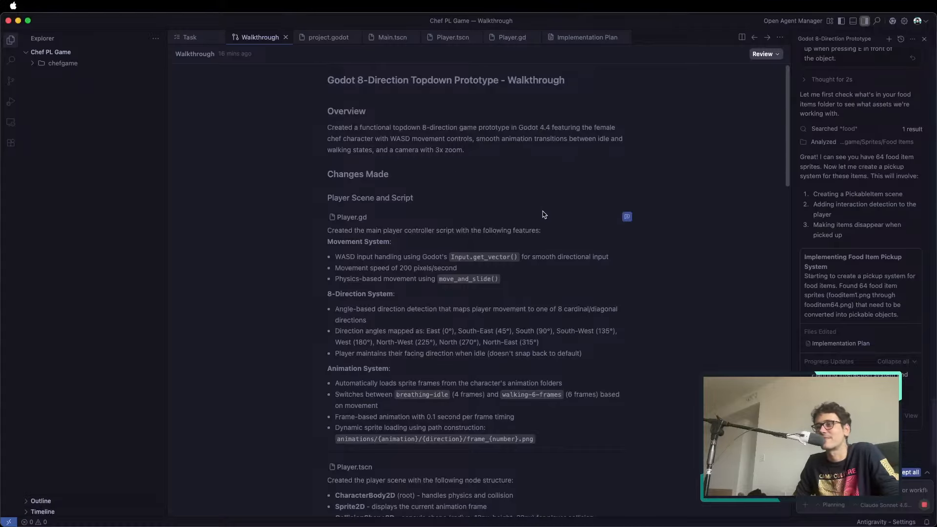
{"action": "scroll", "coordinate": [537, 195], "scroll_direction": "down", "scroll_amount": 2}
{"action": "scroll", "coordinate": [540, 179], "scroll_direction": "up", "scroll_amount": 2}
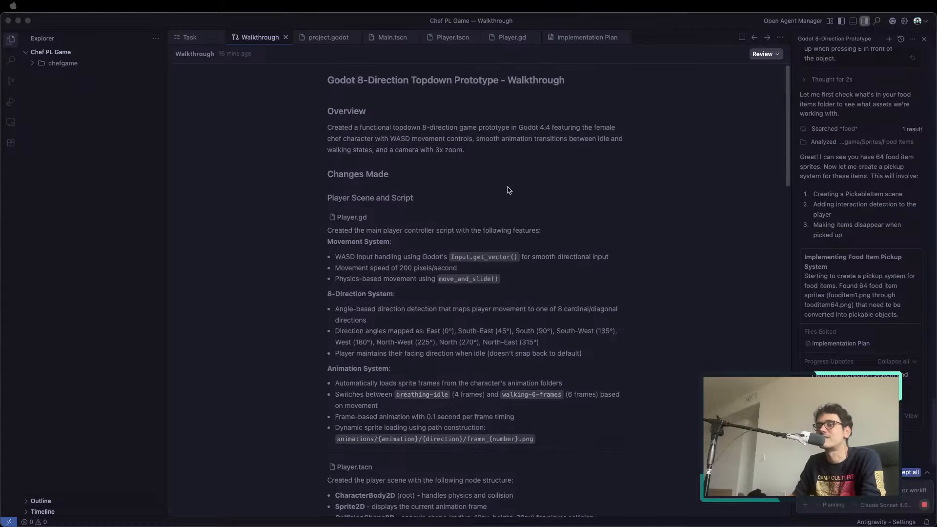
{"action": "key", "text": "super+Tab"}
{"action": "key", "text": "super+Tab"}
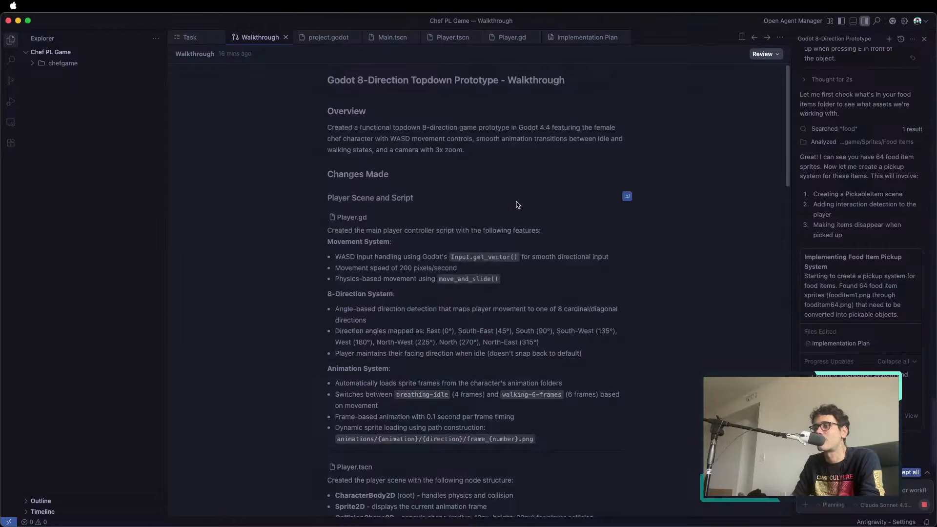
{"action": "scroll", "coordinate": [697, 255], "scroll_direction": "down", "scroll_amount": 10}
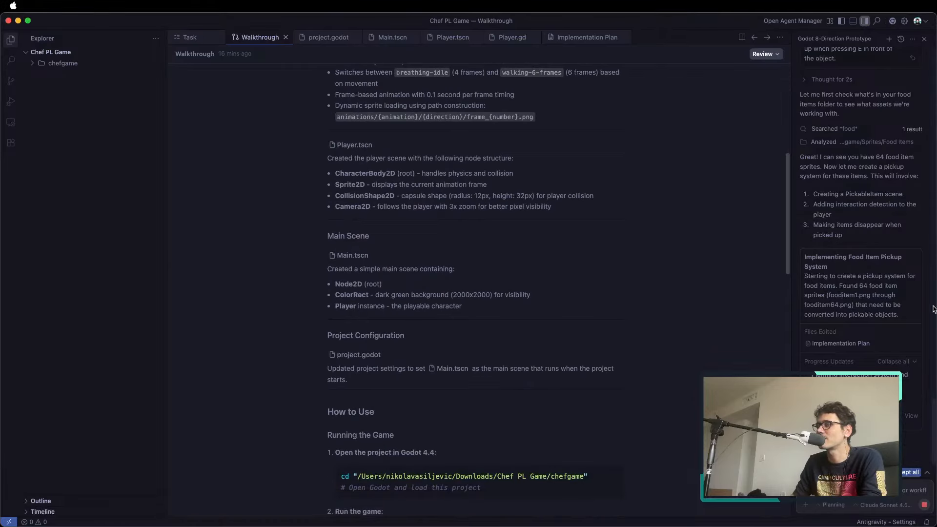
{"action": "key", "text": "super+Tab"}
{"action": "key", "text": "super+Tab"}
{"action": "key", "text": "super+Tab"}
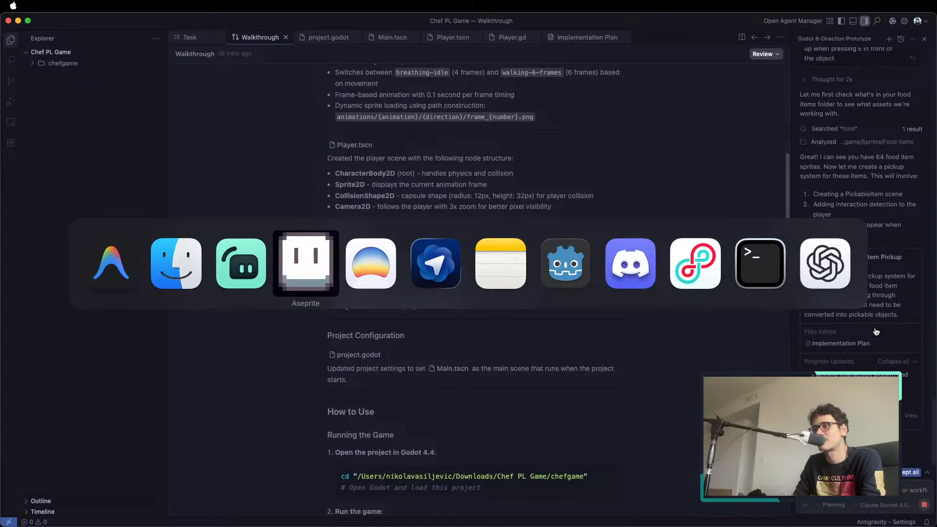
{"action": "key", "text": "super+Tab"}
{"action": "key", "text": "super+Tab"}
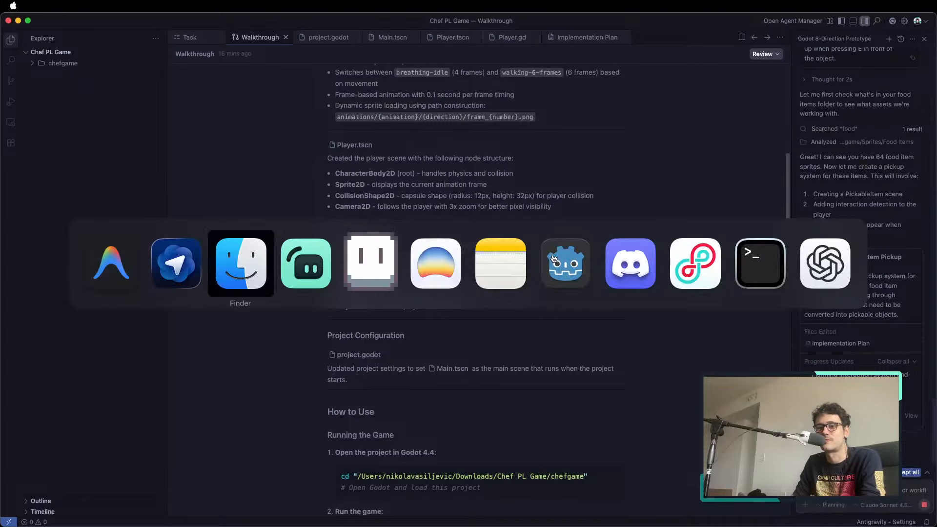
{"action": "key", "text": "super+shift+Tab"}
{"action": "key", "text": "super+Tab"}
{"action": "key", "text": "super+Tab"}
{"action": "key", "text": "super+Tab"}
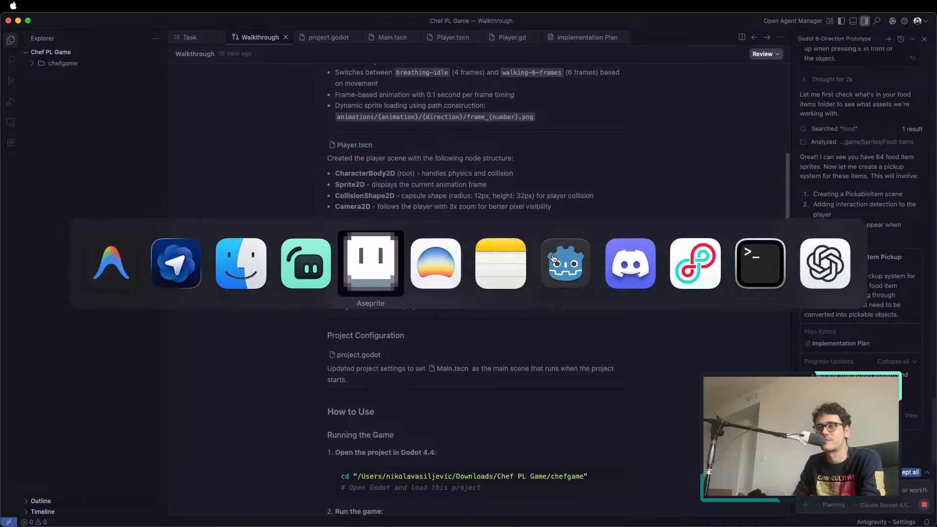
{"action": "key", "text": "super+shift+Tab"}
{"action": "key", "text": "super+shift+Tab"}
{"action": "key", "text": "super+shift+Tab"}
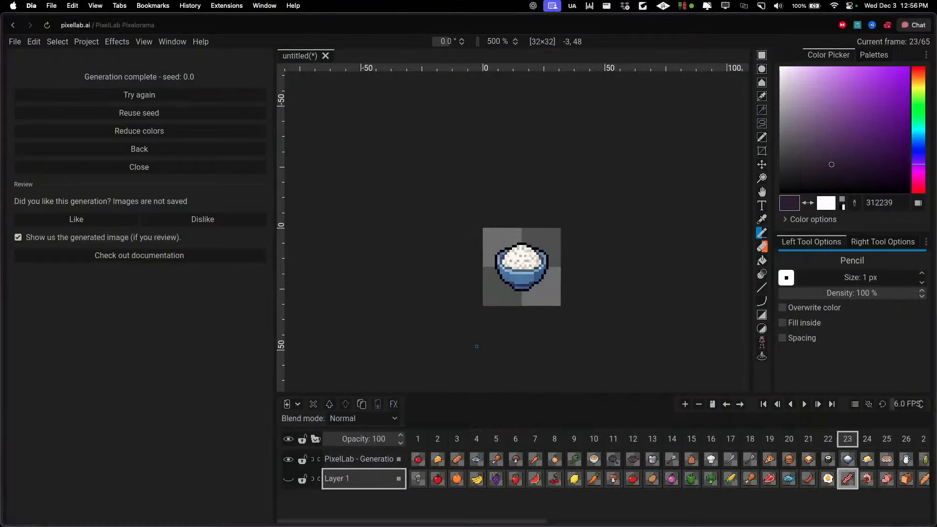
Check the agent's progress on the food item pickup system in Antigravity, and switch back to the PixelLab editor in Dia.
{"action": "mouse_move", "coordinate": [3, 188]}
{"action": "key", "text": "super+Tab"}
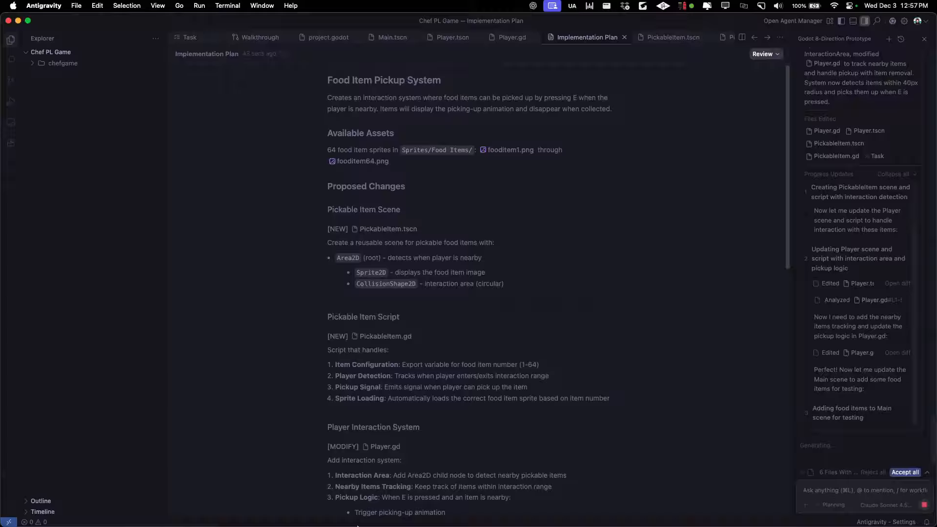
{"action": "mouse_move", "coordinate": [366, 522]}
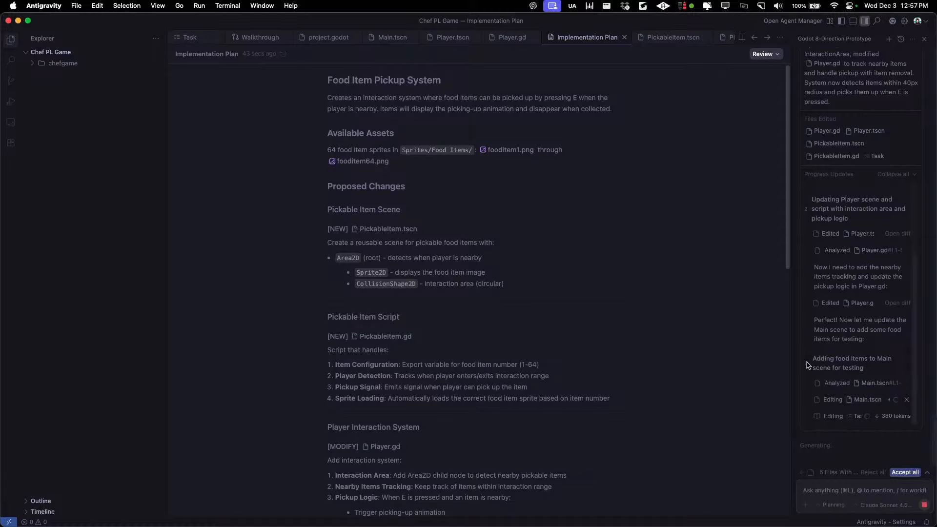
{"action": "key", "text": "super+Tab"}
{"action": "key", "text": "super+Tab"}
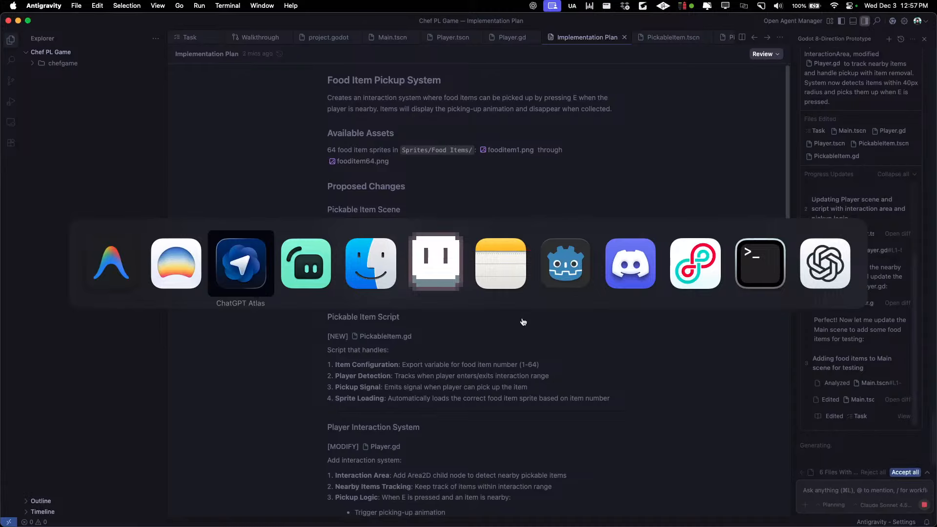
{"action": "key", "text": "super+shift+Tab"}
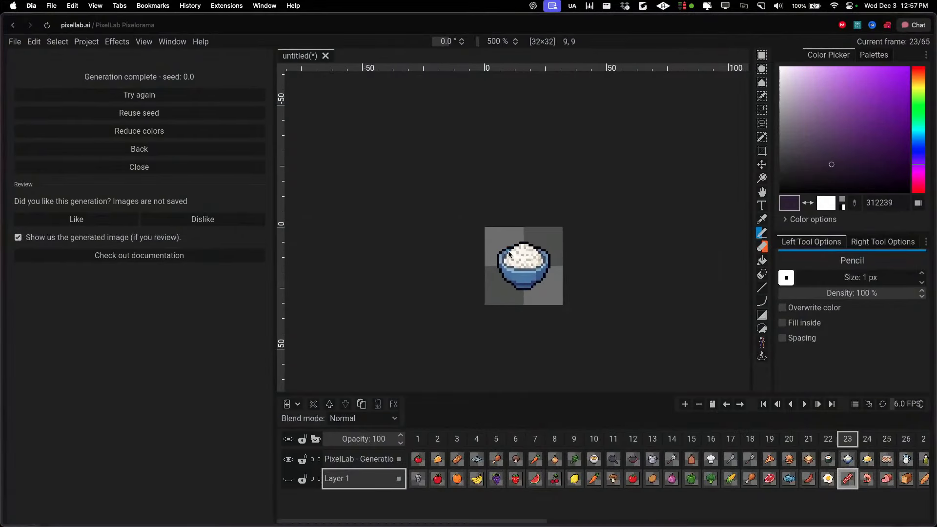
Examine the generated food sprites frame by frame, from frame 1 through the frames in the high teens.
{"action": "scroll", "coordinate": [508, 252], "scroll_direction": "up", "scroll_amount": 3}
{"action": "left_click", "coordinate": [423, 444]}
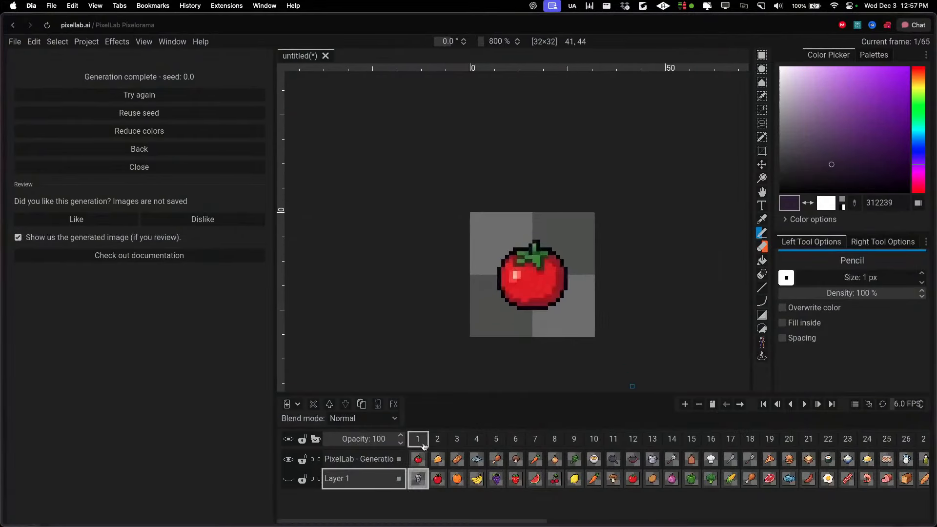
{"action": "left_click", "coordinate": [437, 442]}
{"action": "key", "text": "super+Tab"}
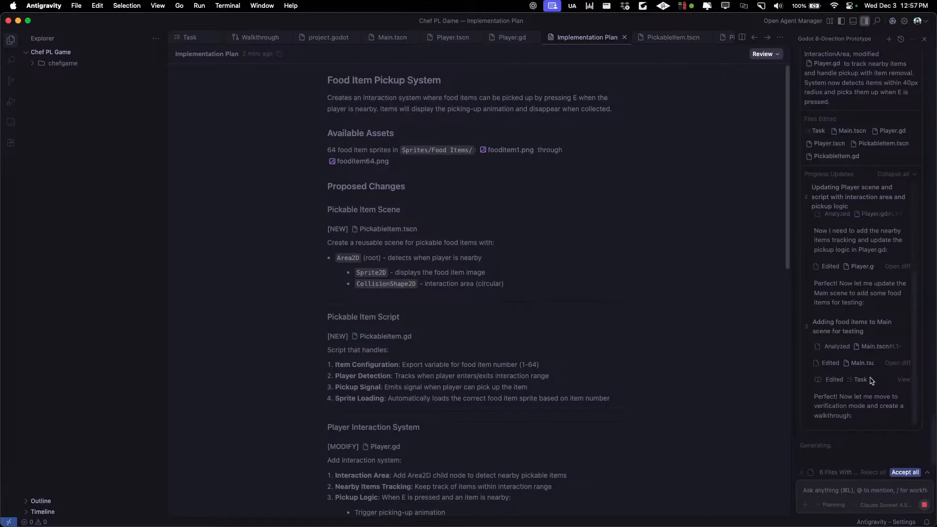
{"action": "key", "text": "super+Tab"}
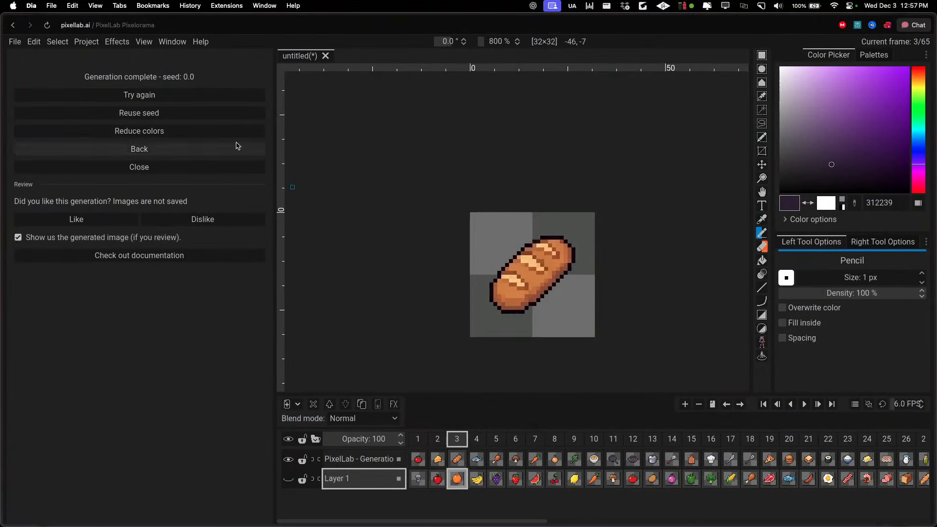
{"action": "left_click", "coordinate": [413, 444]}
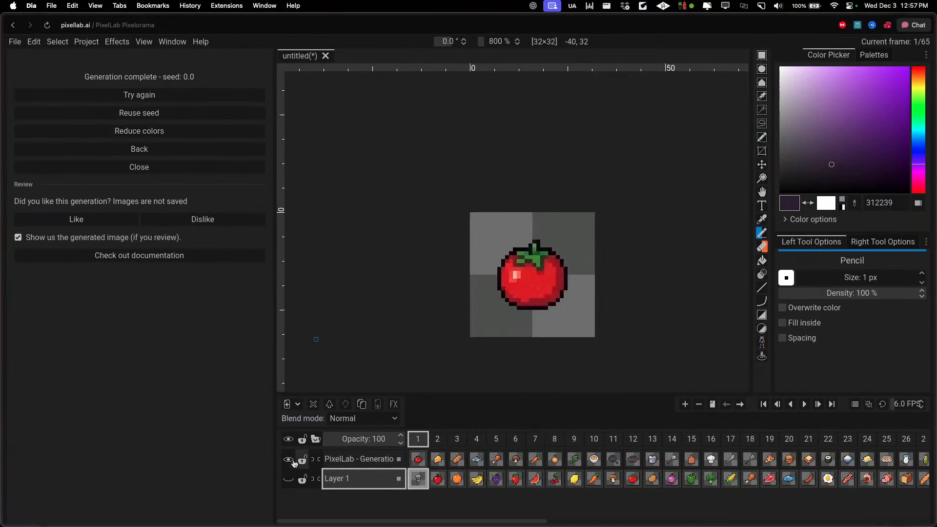
{"action": "left_click", "coordinate": [290, 479]}
{"action": "left_click", "coordinate": [289, 479]}
{"action": "left_click", "coordinate": [437, 444]}
{"action": "left_click", "coordinate": [457, 444]}
{"action": "left_click", "coordinate": [496, 444]}
{"action": "left_click", "coordinate": [516, 445]}
{"action": "left_click", "coordinate": [556, 444]}
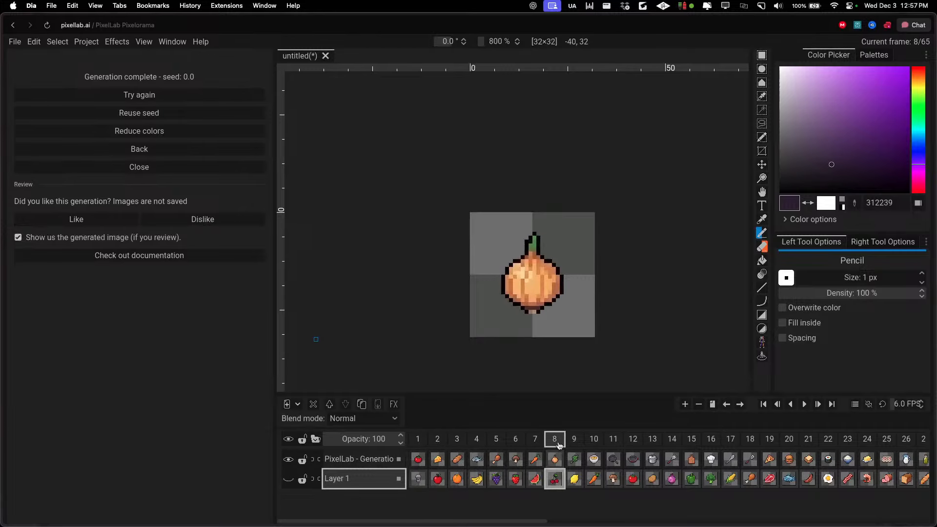
{"action": "left_click", "coordinate": [574, 444]}
{"action": "left_click", "coordinate": [593, 444]}
{"action": "left_click", "coordinate": [613, 444]}
{"action": "left_click", "coordinate": [633, 444]}
{"action": "left_click", "coordinate": [672, 444]}
{"action": "left_click", "coordinate": [686, 445]}
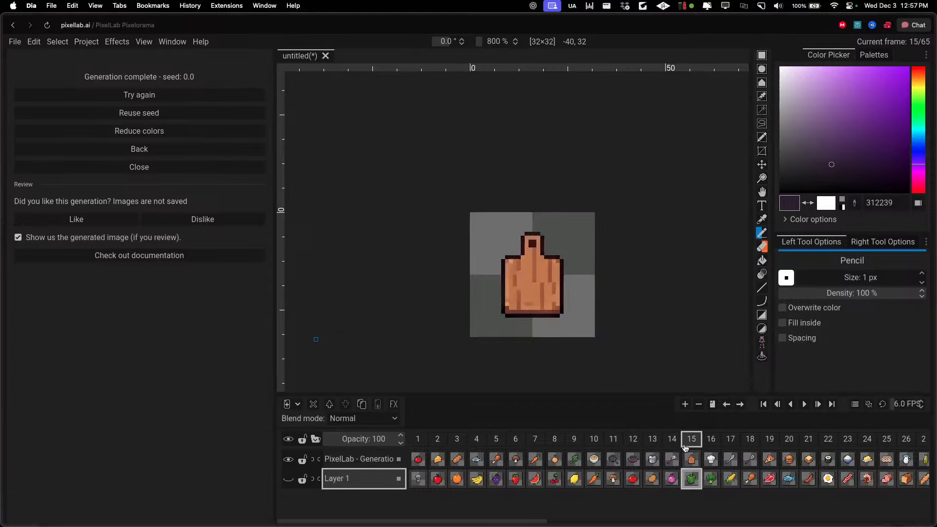
{"action": "left_click", "coordinate": [729, 444]}
{"action": "left_click", "coordinate": [750, 441]}
{"action": "left_click", "coordinate": [699, 441]}
{"action": "key", "text": "super+Tab"}
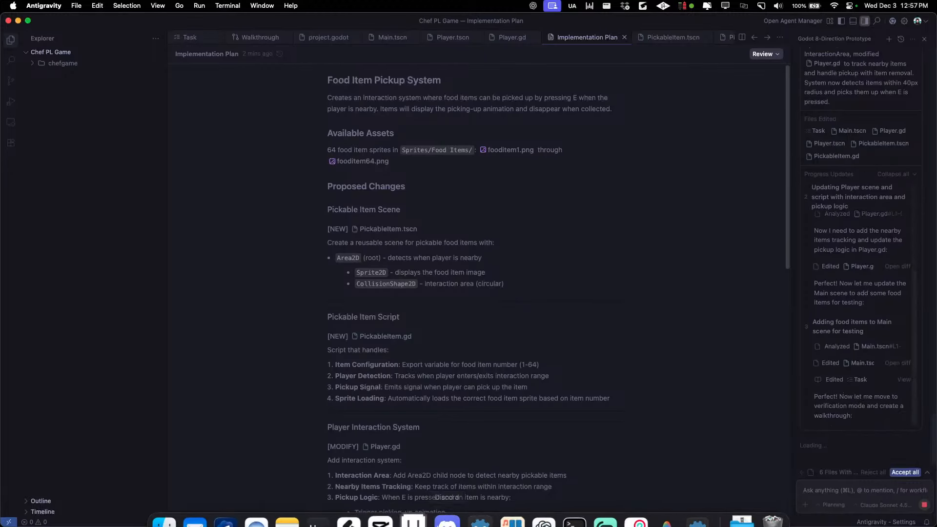
{"action": "key", "text": "super+Tab"}
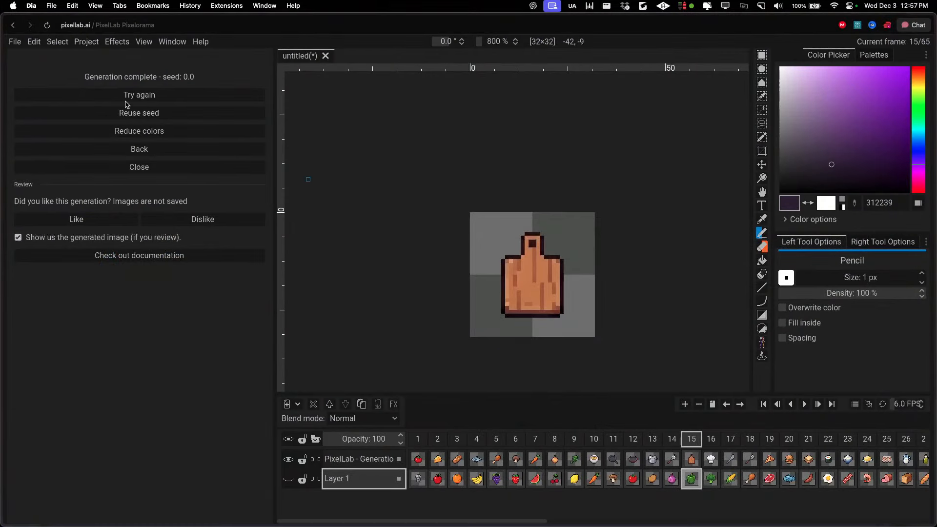
Leave the food generation's result page and go through the open PixelLab tabs to the Characters page.
{"action": "left_click", "coordinate": [420, 439]}
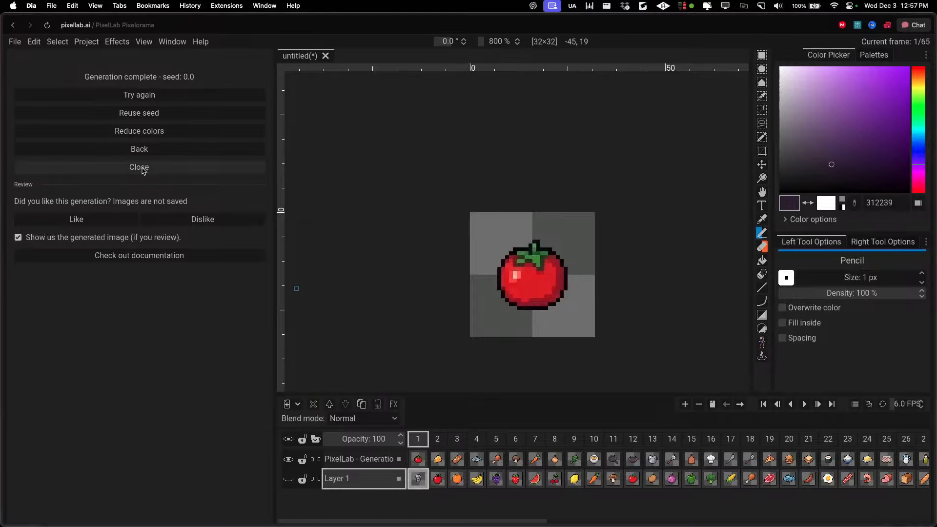
{"action": "left_click", "coordinate": [140, 149]}
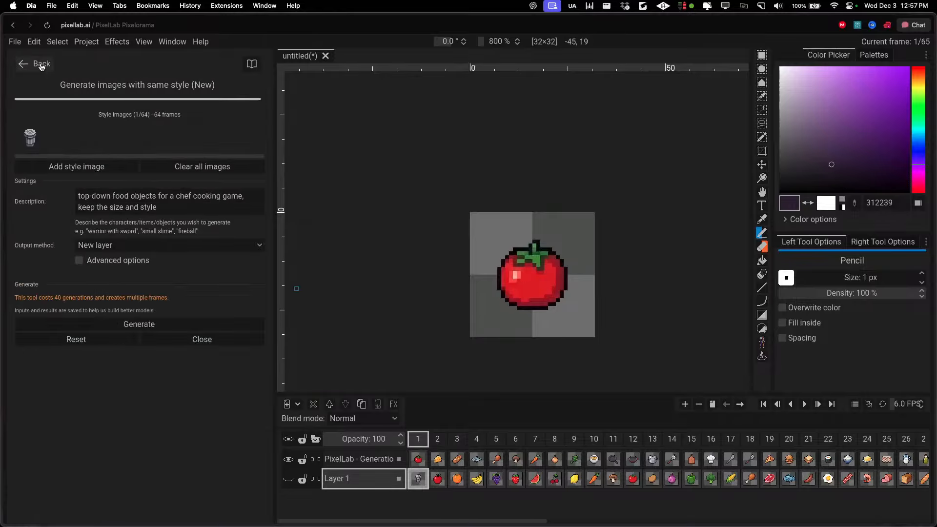
{"action": "left_click", "coordinate": [46, 98]}
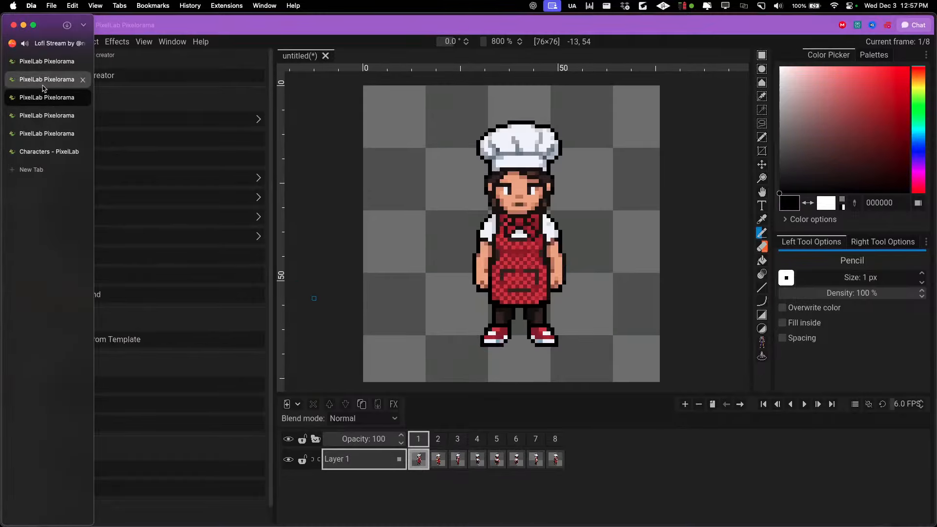
{"action": "left_click", "coordinate": [46, 80]}
{"action": "left_click", "coordinate": [45, 62]}
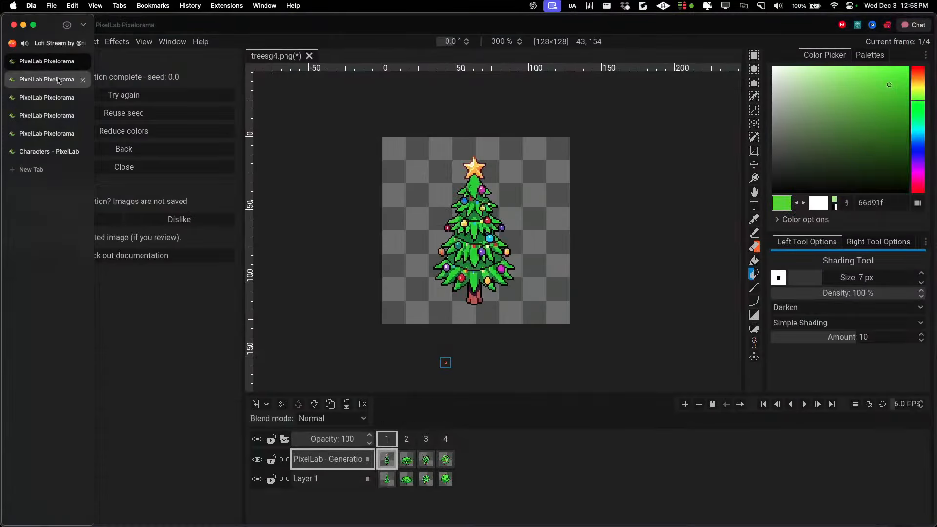
{"action": "left_click", "coordinate": [47, 79]}
{"action": "left_click", "coordinate": [47, 151]}
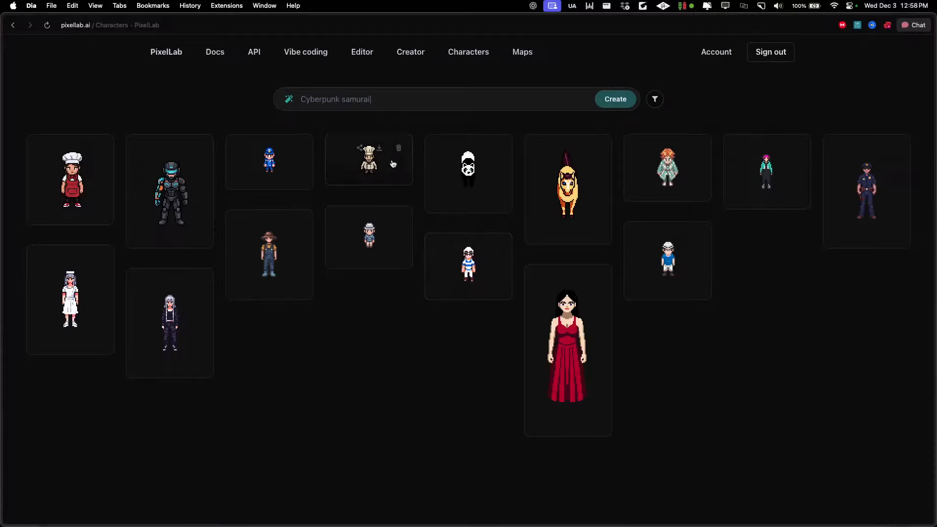
Open a fresh PixelLab Pixelorama editor and dismiss the offer to recover autosaved projects.
{"action": "left_click", "coordinate": [388, 161]}
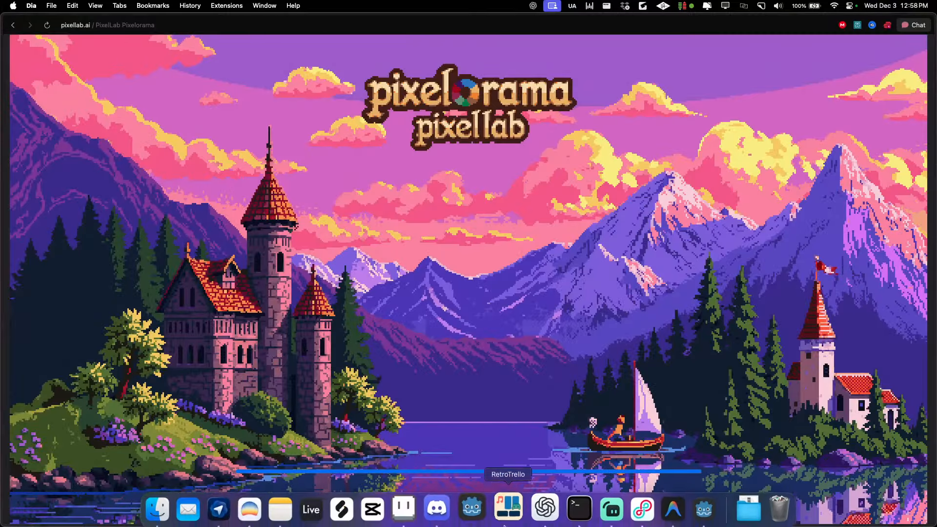
{"action": "key", "text": "super+Tab"}
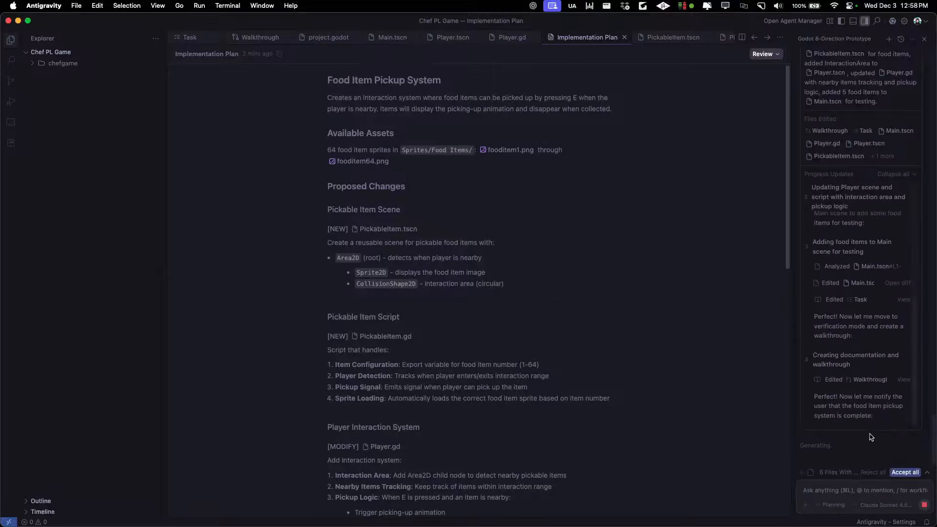
{"action": "key", "text": "super+Tab"}
{"action": "left_click", "coordinate": [610, 113]}
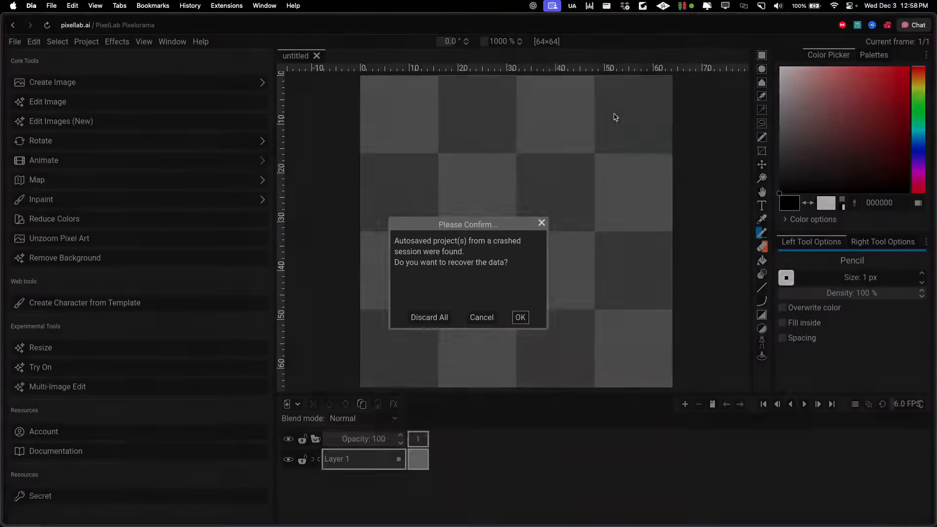
{"action": "left_click", "coordinate": [540, 225]}
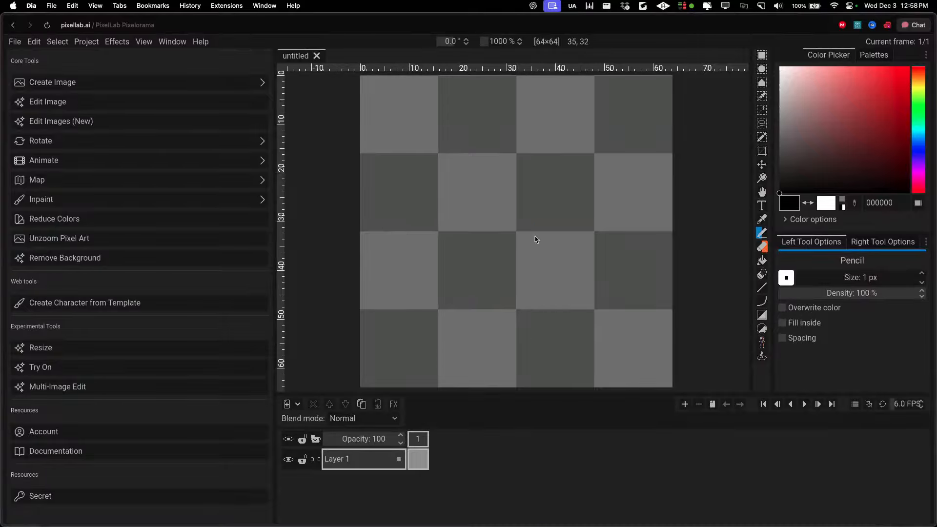
Switch to Finder and preview the chef sprites Chef10.png through Chef16.png in the chefgame folder.
{"action": "mouse_move", "coordinate": [537, 518]}
{"action": "left_click", "coordinate": [166, 503]}
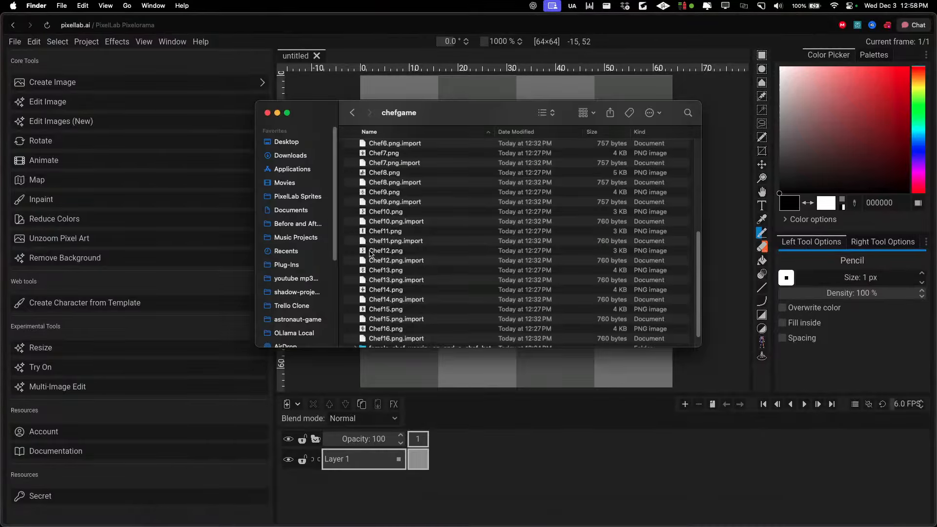
{"action": "left_click", "coordinate": [400, 212]}
{"action": "key", "text": "space"}
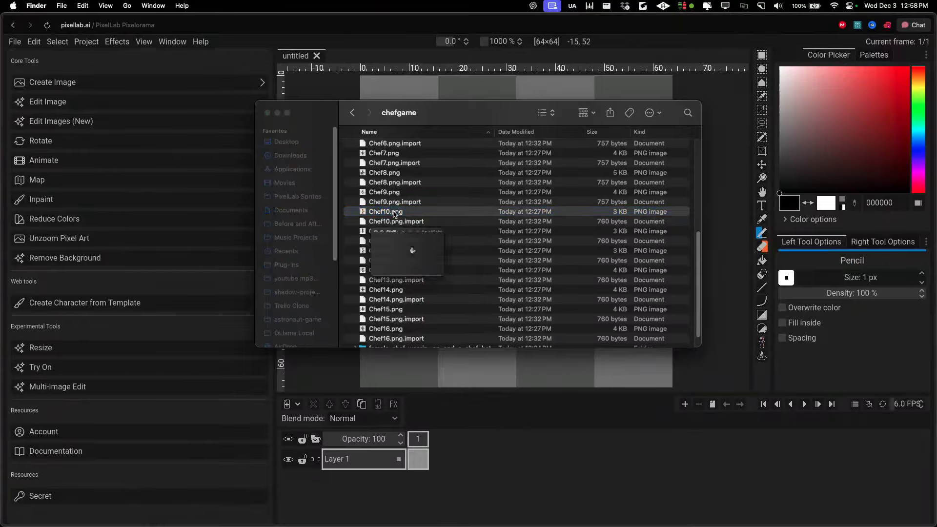
{"action": "key", "text": "space"}
{"action": "left_click", "coordinate": [402, 232]}
{"action": "key", "text": "space"}
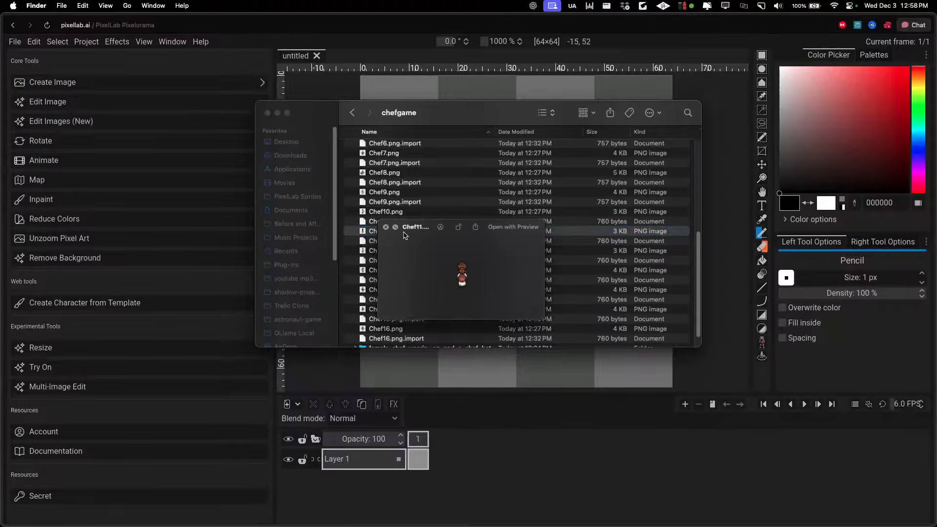
{"action": "key", "text": "space"}
{"action": "left_click", "coordinate": [388, 271]}
{"action": "key", "text": "space"}
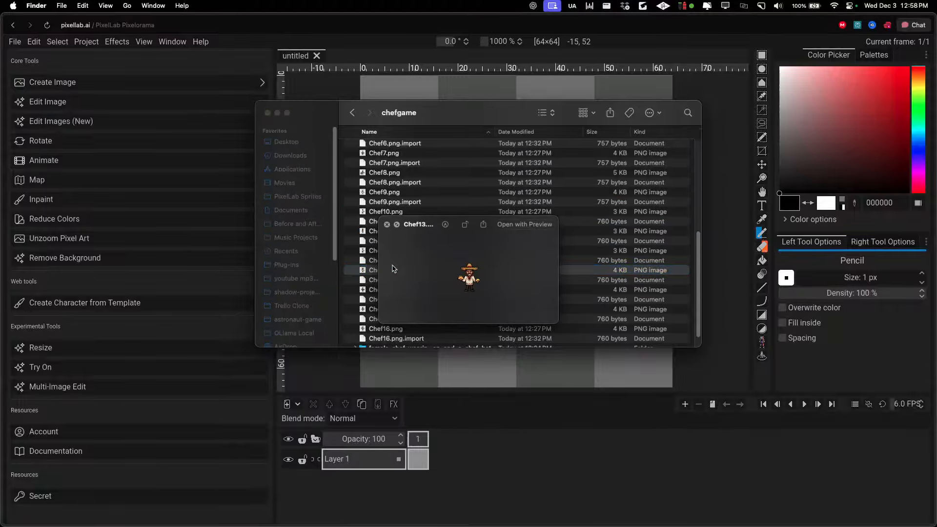
{"action": "key", "text": "space"}
{"action": "left_click", "coordinate": [385, 251]}
{"action": "key", "text": "space"}
{"action": "key", "text": "space"}
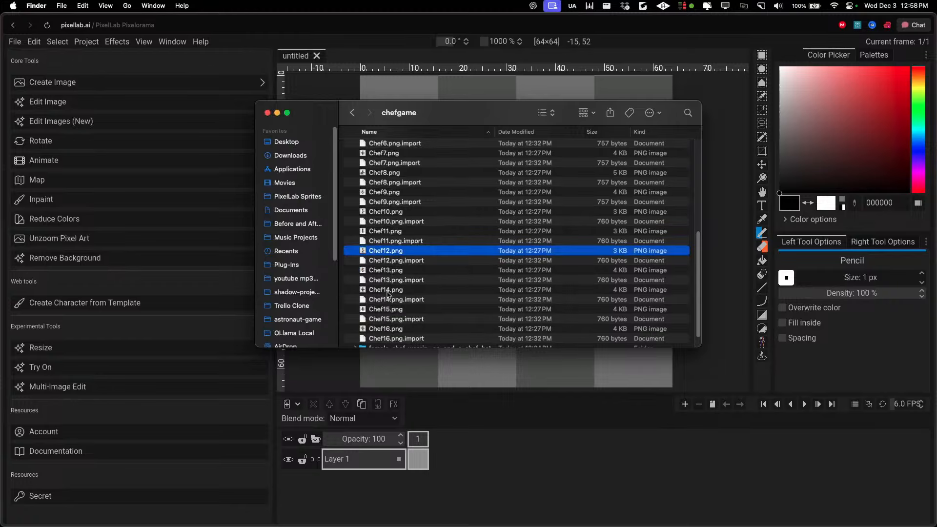
{"action": "left_click", "coordinate": [388, 291]}
{"action": "key", "text": "space"}
{"action": "key", "text": "space"}
{"action": "left_click", "coordinate": [388, 311]}
{"action": "key", "text": "space"}
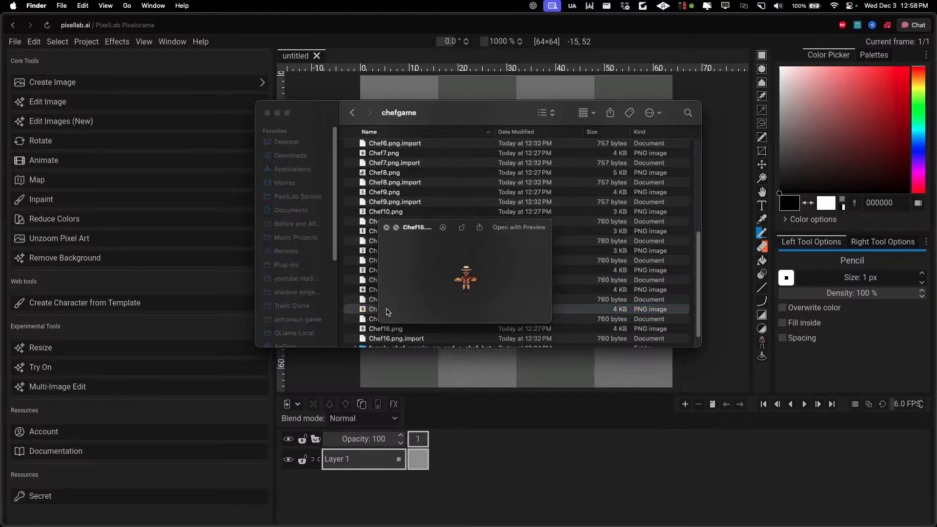
{"action": "key", "text": "space"}
{"action": "left_click", "coordinate": [389, 329]}
{"action": "key", "text": "space"}
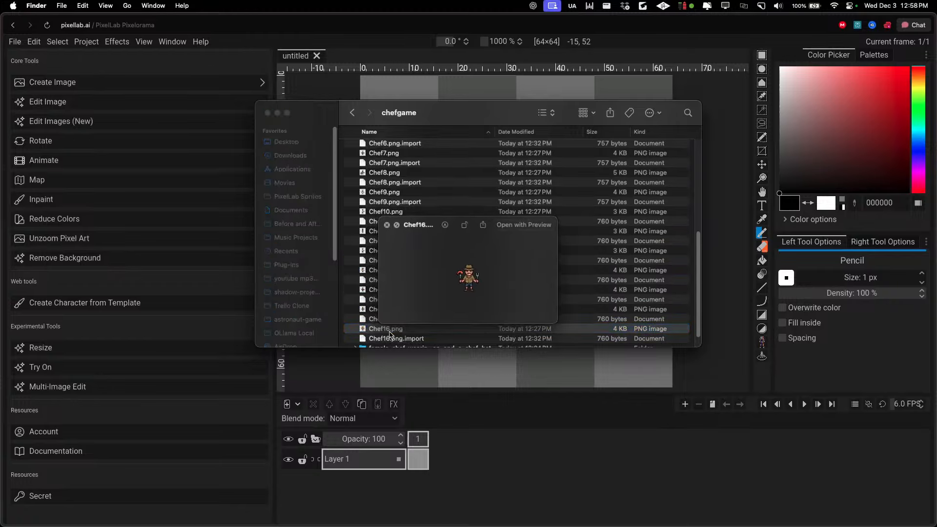
Preview Chef8.png in the chefgame folder and bring it into the PixelLab Pixelorama editor.
{"action": "key", "text": "space"}
{"action": "left_click", "coordinate": [396, 175]}
{"action": "key", "text": "space"}
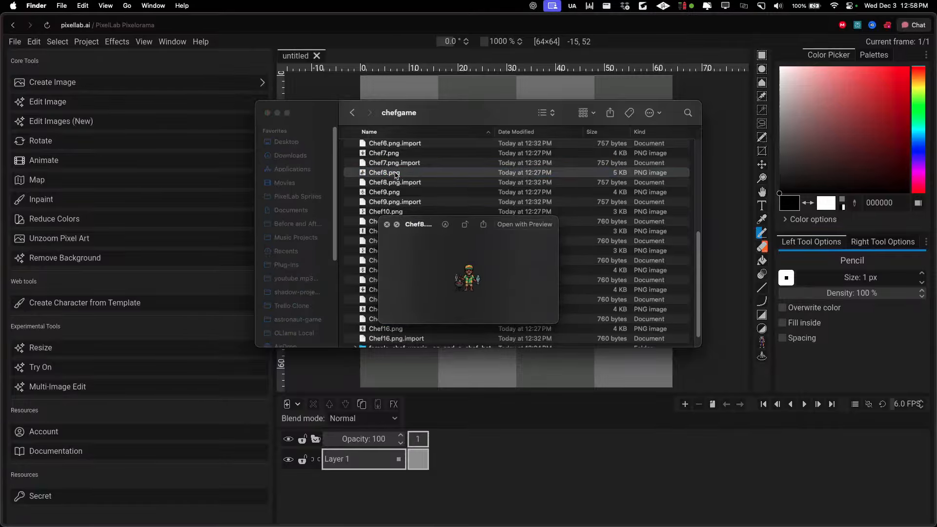
{"action": "key", "text": "space"}
{"action": "left_click_drag", "start_coordinate": [393, 174], "coordinate": [437, 408]}
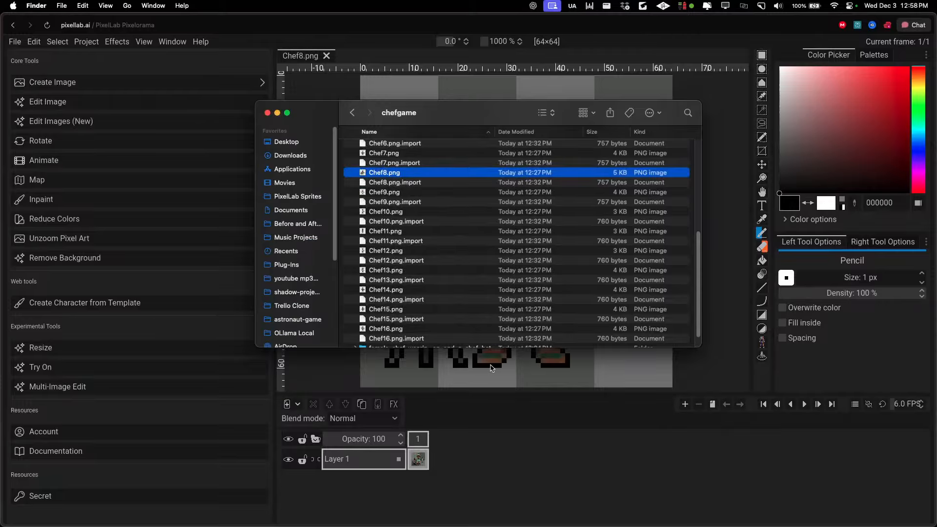
{"action": "scroll", "coordinate": [498, 320], "scroll_direction": "down", "scroll_amount": 1}
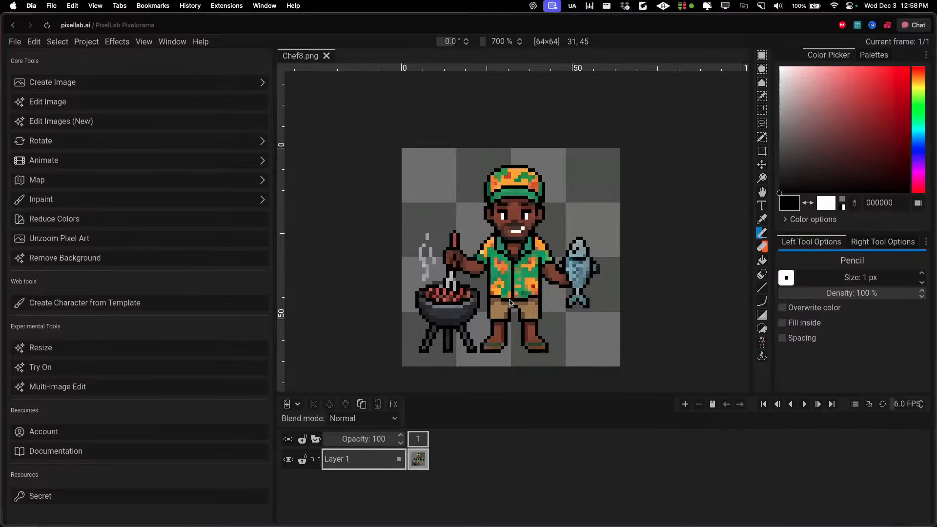
Switch to Antigravity and check the agent's report on the food item pickup system.
{"action": "key", "text": "super+Tab"}
{"action": "key", "text": "super+Tab"}
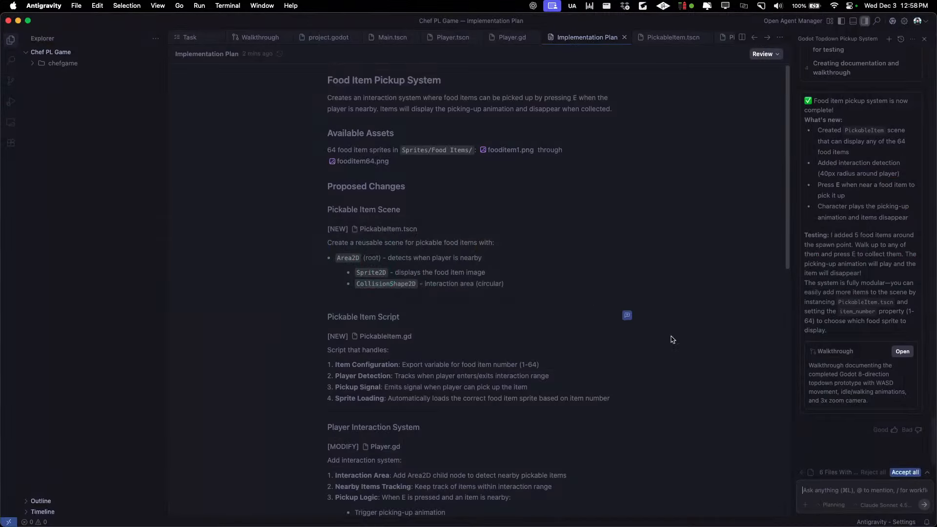
{"action": "scroll", "coordinate": [850, 328], "scroll_direction": "up", "scroll_amount": 1}
{"action": "scroll", "coordinate": [851, 328], "scroll_direction": "down", "scroll_amount": 1}
Switch to Godot, reload the externally modified Player.tscn and Main.tscn from disk, and run the project.
{"action": "key", "text": "super+Tab"}
{"action": "key", "text": "super+Tab"}
{"action": "key", "text": "super+Tab"}
{"action": "key", "text": "super+Tab"}
{"action": "key", "text": "super+Tab"}
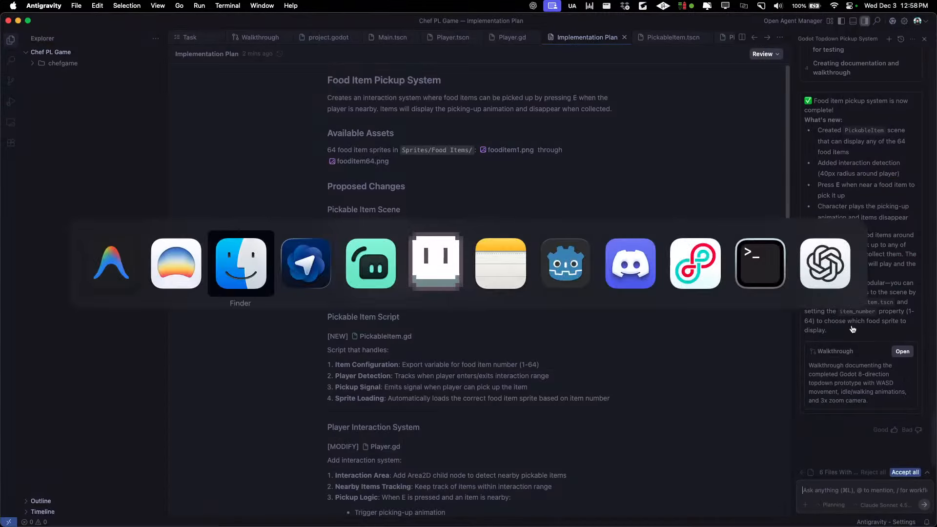
{"action": "key", "text": "super+Tab"}
{"action": "key", "text": "super+Tab"}
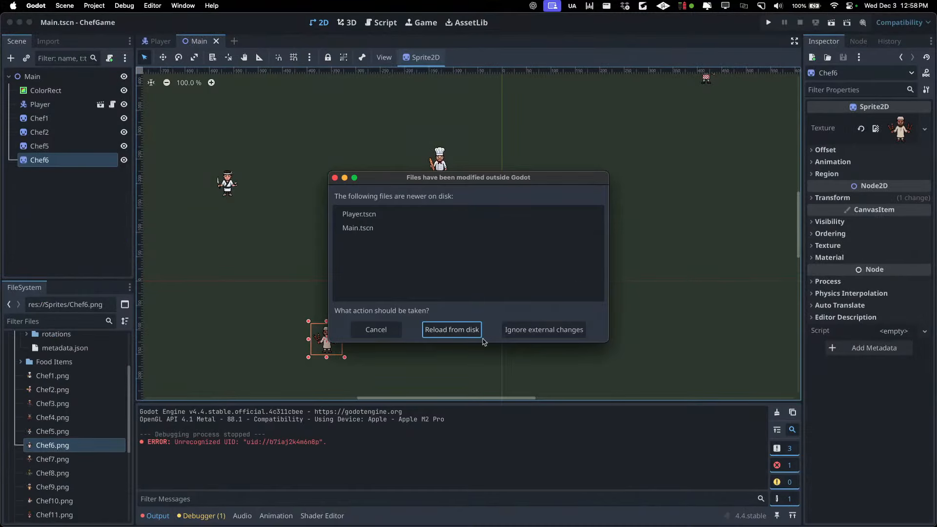
{"action": "left_click", "coordinate": [452, 331]}
{"action": "left_click", "coordinate": [768, 22]}
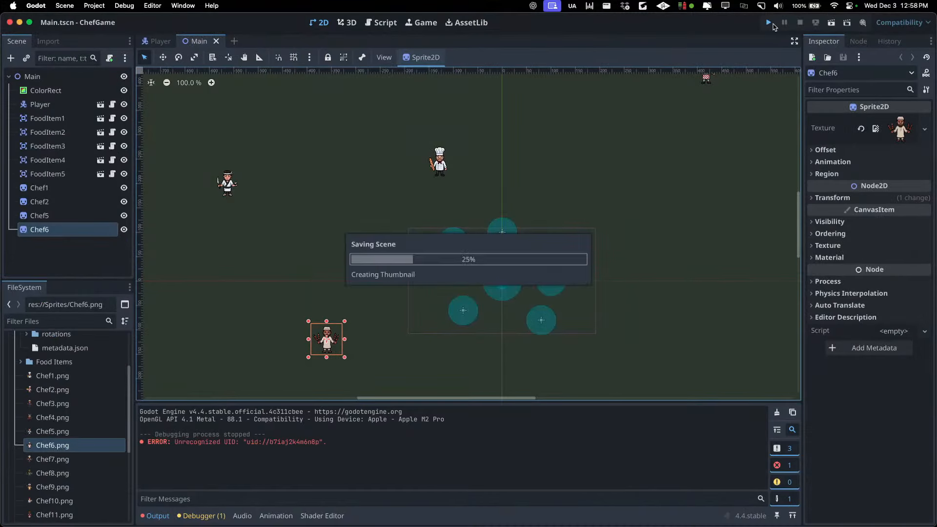
Enlarge the running game window and walk the player to each food item to test picking them up.
{"action": "key", "text": "Right"}
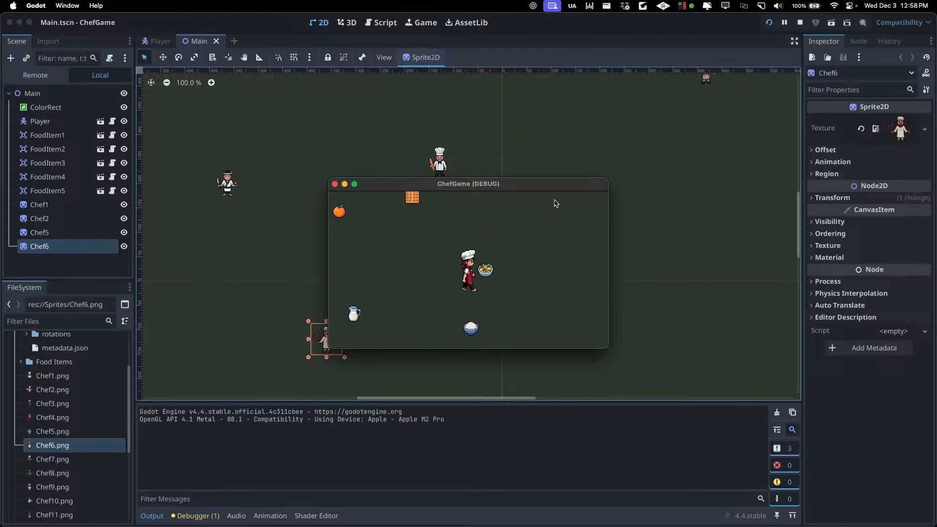
{"action": "double_click", "coordinate": [545, 184]}
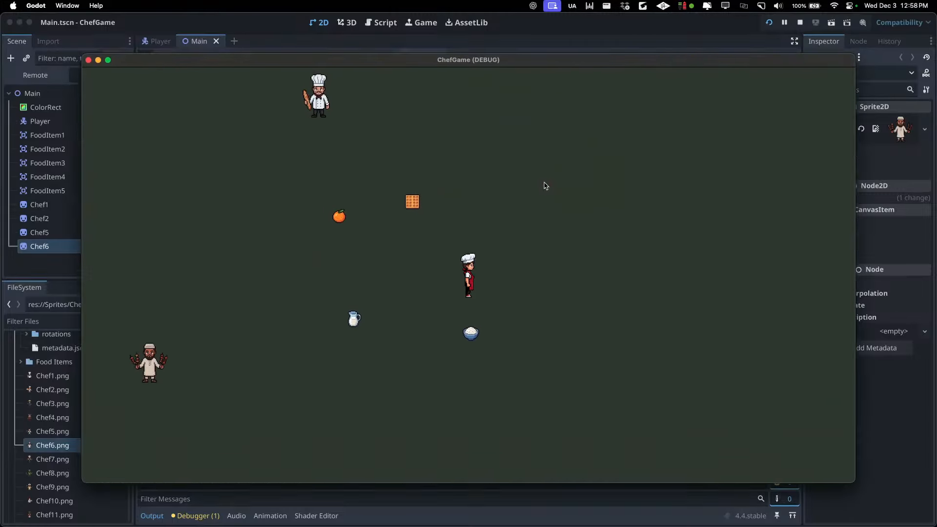
{"action": "key", "text": "Left"}
{"action": "key", "text": "Down"}
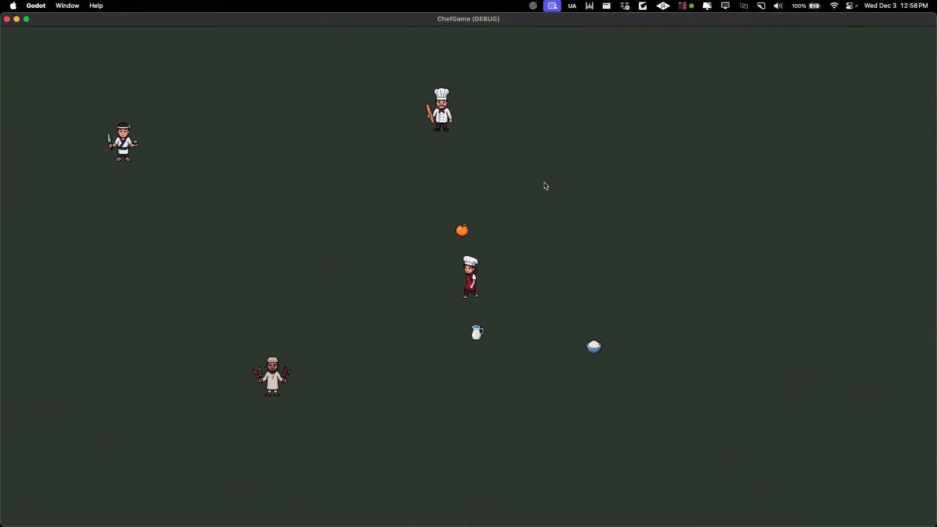
{"action": "key", "text": "Up"}
{"action": "key", "text": "Left"}
{"action": "key", "text": "Down"}
{"action": "key", "text": "Right"}
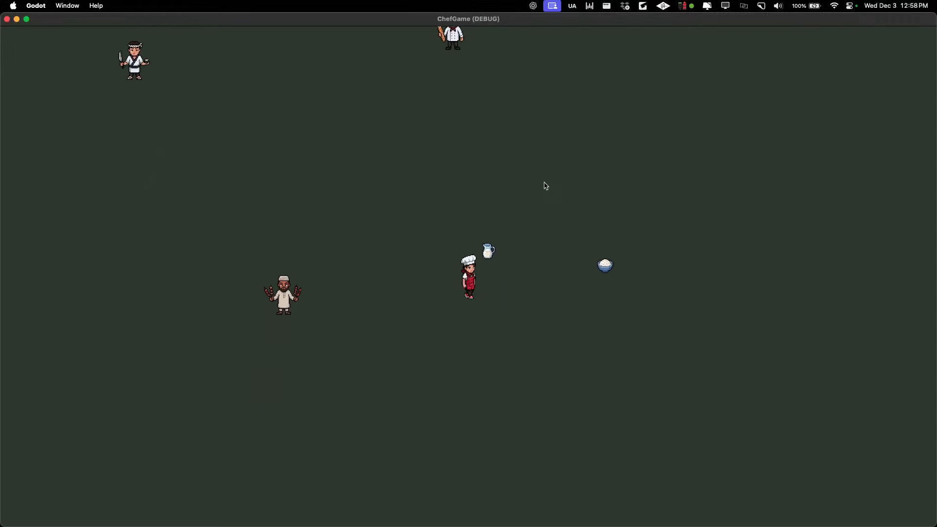
{"action": "key", "text": "Up"}
{"action": "key", "text": "Right"}
{"action": "key", "text": "Down"}
{"action": "key", "text": "Up"}
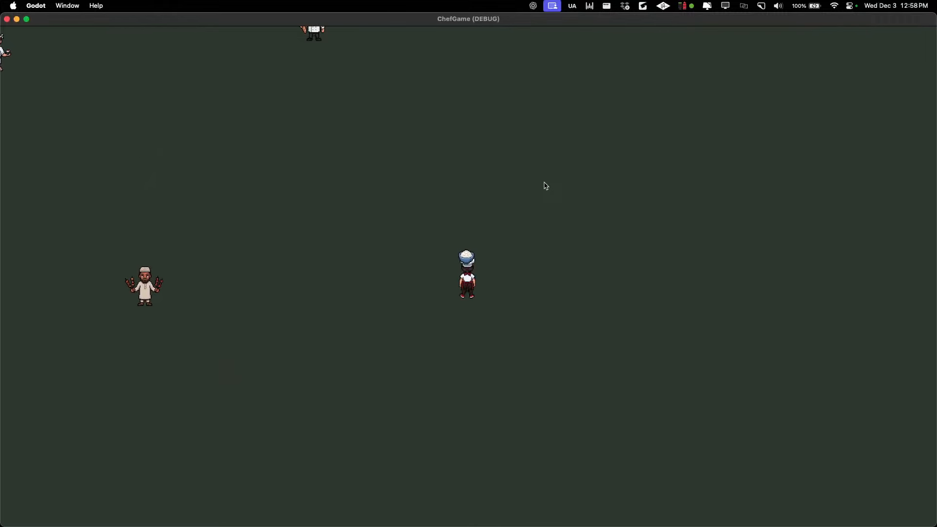
Walk the player past the placed chef characters to check the scene and close the running game.
{"action": "key", "text": "Left"}
{"action": "key", "text": "Up"}
{"action": "key", "text": "Left"}
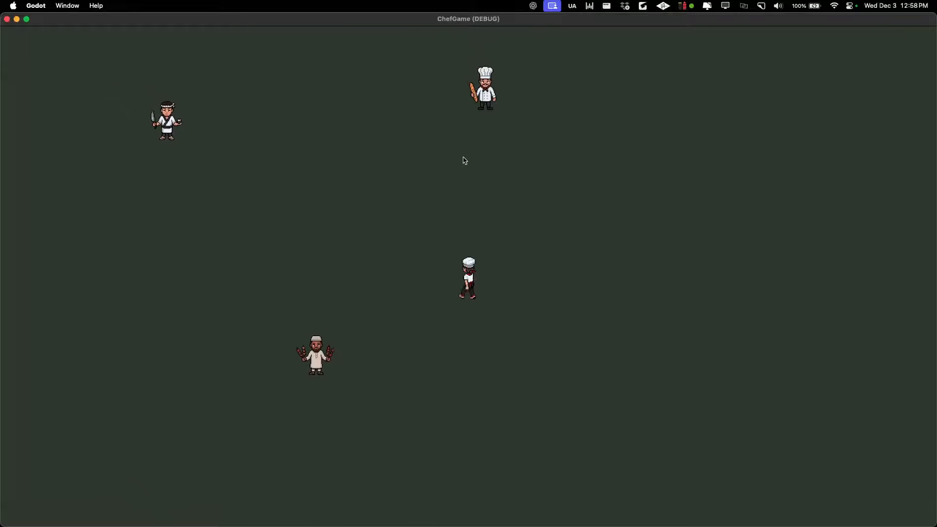
{"action": "key", "text": "Right"}
{"action": "key", "text": "Down"}
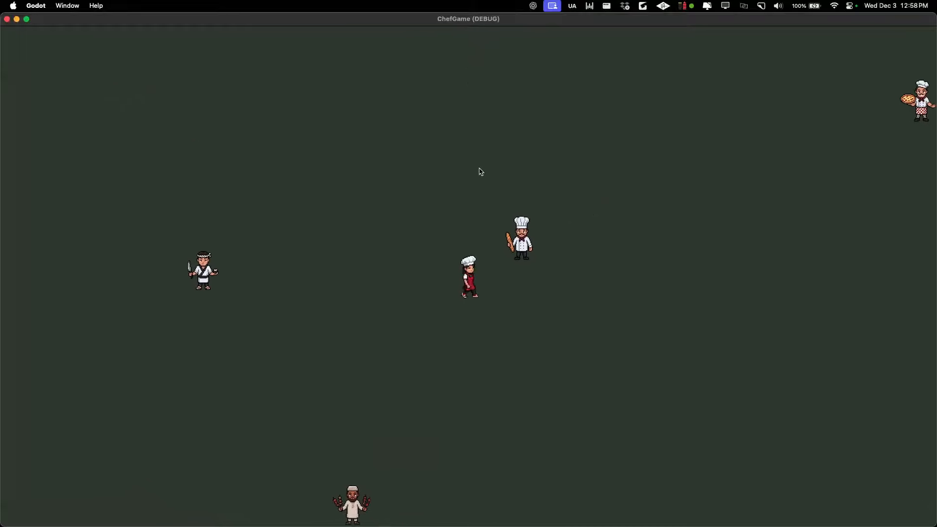
{"action": "key", "text": "Up"}
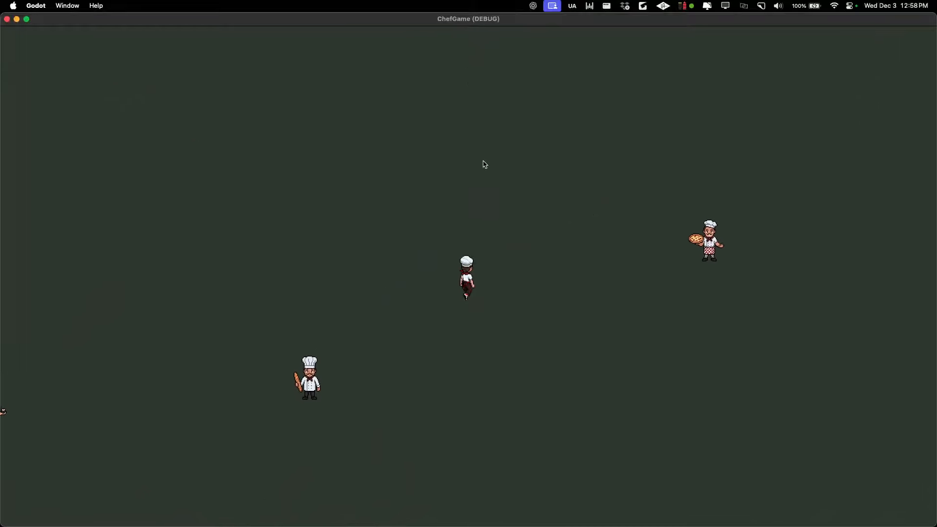
{"action": "key", "text": "Down"}
{"action": "key", "text": "Left"}
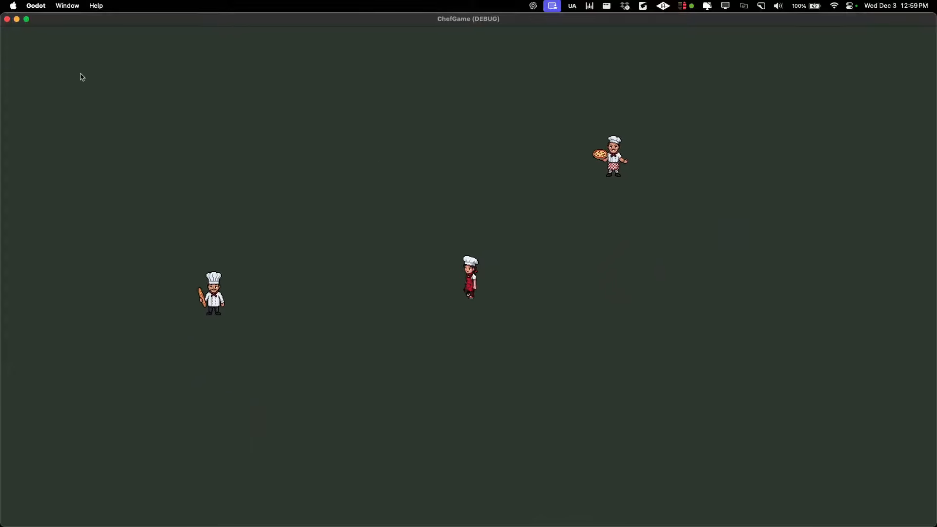
{"action": "left_click", "coordinate": [7, 19]}
{"action": "key", "text": "super+Tab"}
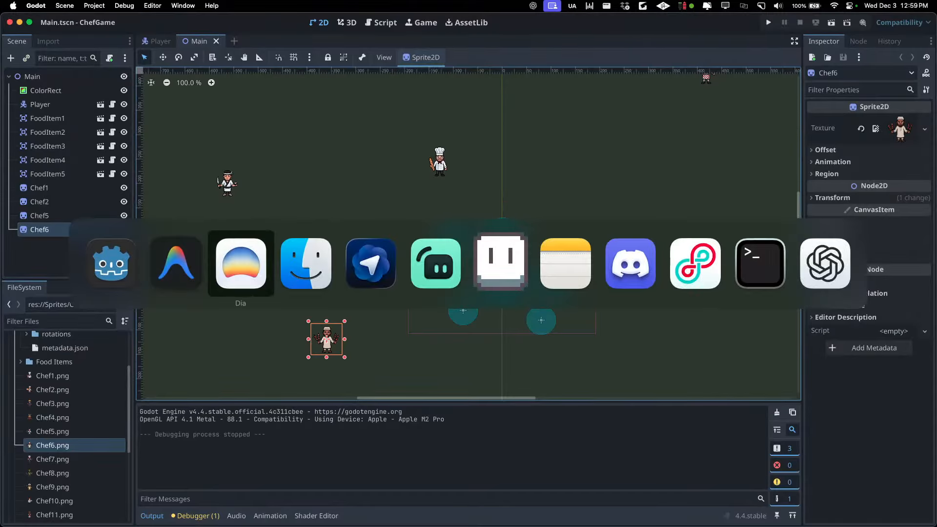
{"action": "key", "text": "super+Tab"}
{"action": "key", "text": "super+Tab"}
{"action": "key", "text": "super+Tab"}
{"action": "key", "text": "super+Tab"}
{"action": "key", "text": "super+Tab"}
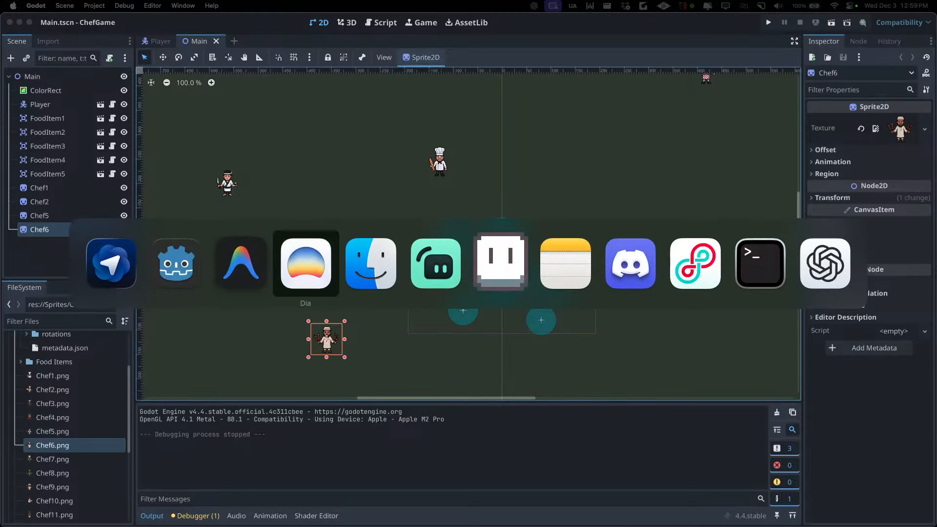
{"action": "key", "text": "super+Tab"}
{"action": "key", "text": "super+Tab"}
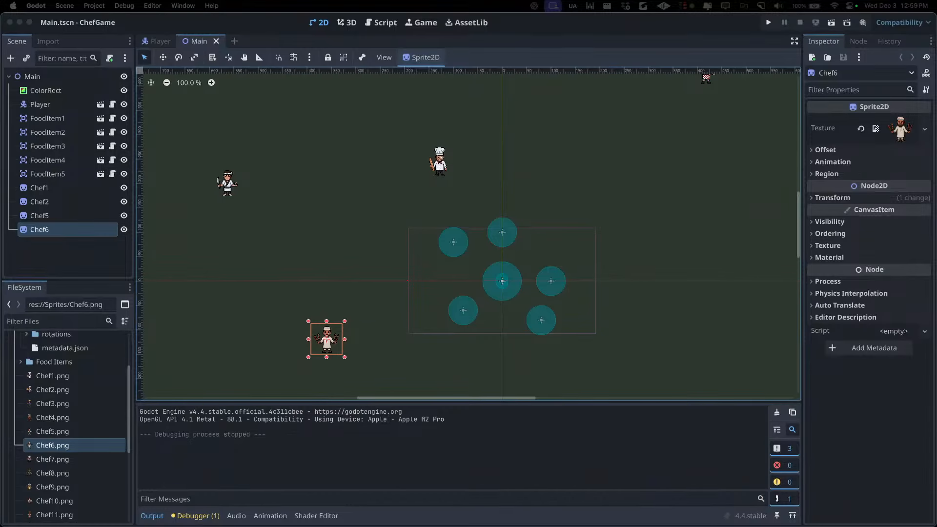
Return to the PixelLab editor in Dia and set the Chef8.png sprite as reference image for Animate with Text (New).
{"action": "key", "text": "super+Tab"}
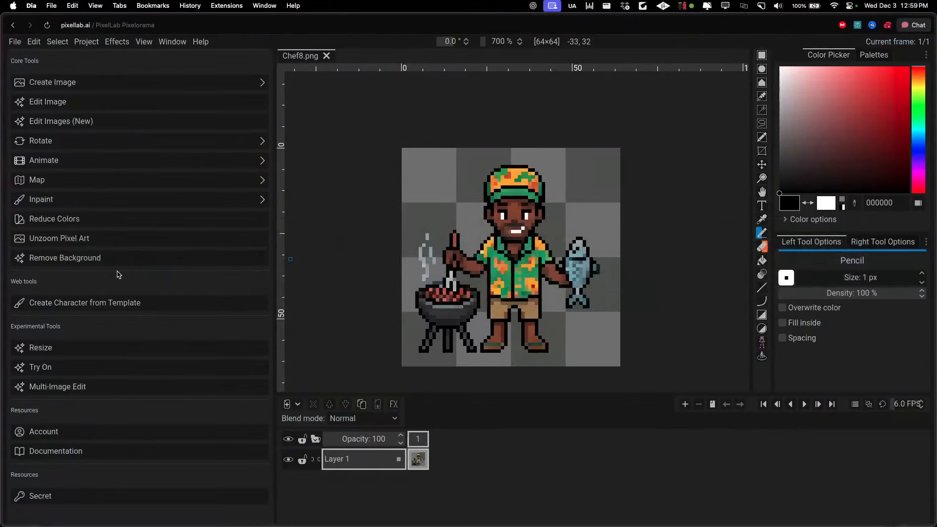
{"action": "key", "text": "super+Tab"}
{"action": "key", "text": "super+Tab"}
{"action": "key", "text": "Escape"}
{"action": "scroll", "coordinate": [483, 247], "scroll_direction": "down", "scroll_amount": 2}
{"action": "scroll", "coordinate": [484, 249], "scroll_direction": "up", "scroll_amount": 1}
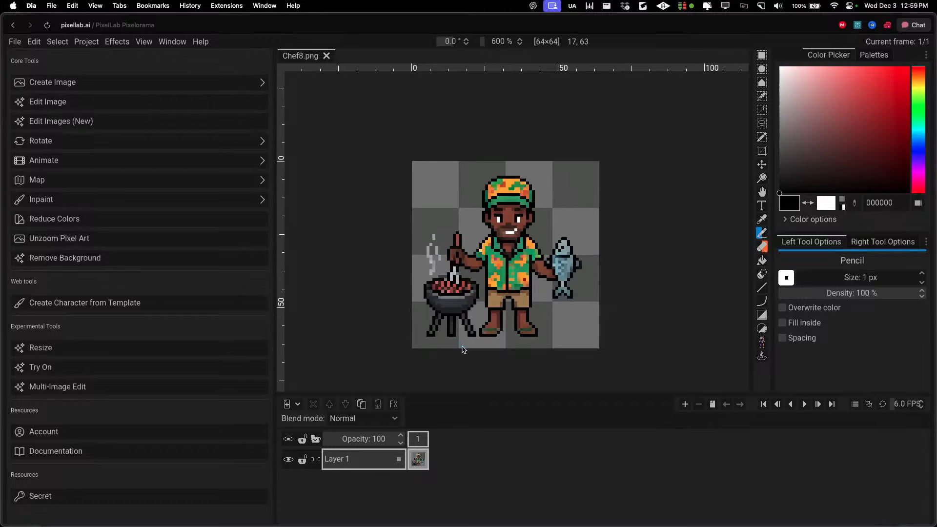
{"action": "left_click", "coordinate": [75, 161]}
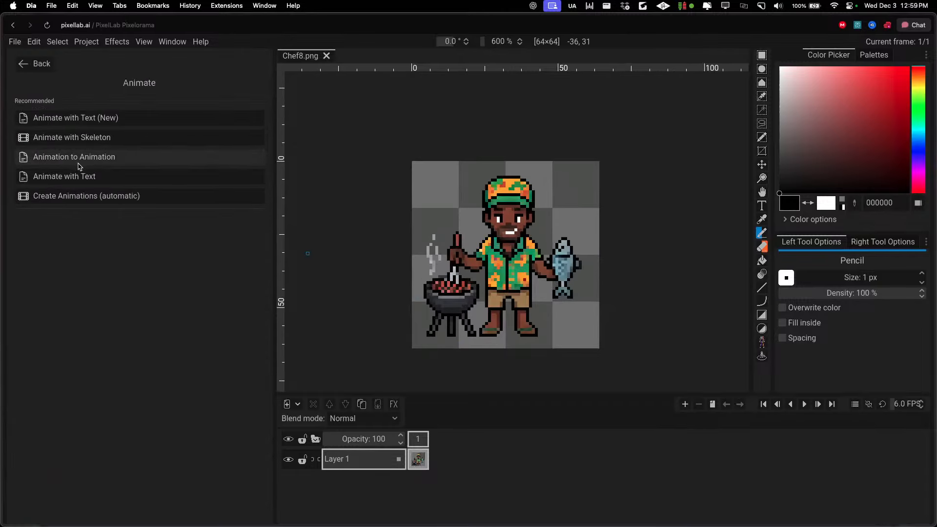
{"action": "left_click", "coordinate": [96, 125]}
{"action": "left_click", "coordinate": [116, 166]}
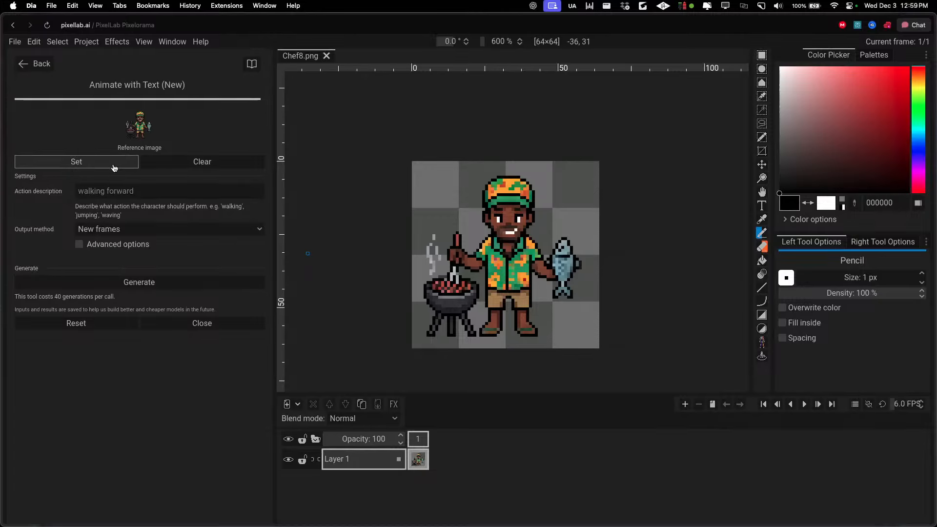
Enter "the man throws the fish to the" as the start of the animation's action description.
{"action": "left_click", "coordinate": [194, 190]}
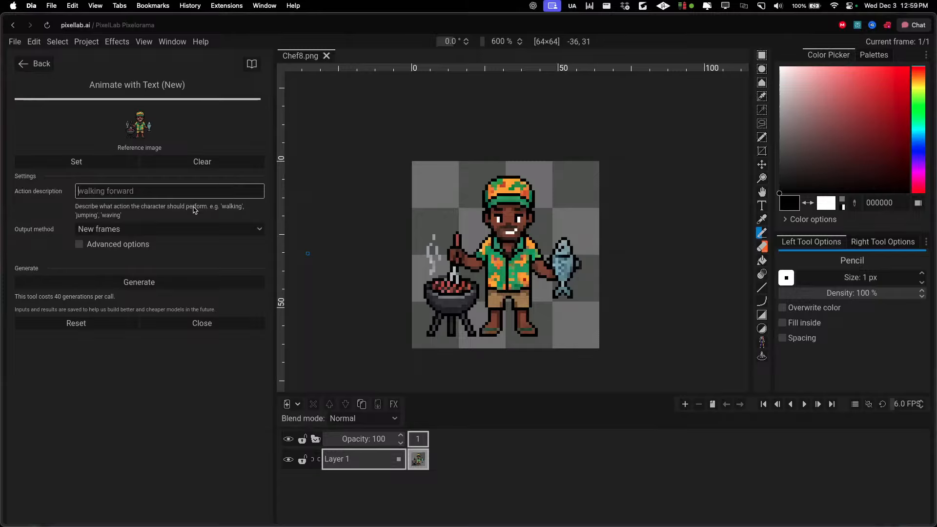
{"action": "type", "text": "the man trh"}
{"action": "key", "text": "BackSpace"}
{"action": "key", "text": "BackSpace"}
{"action": "type", "text": "hrows the fish to the"}
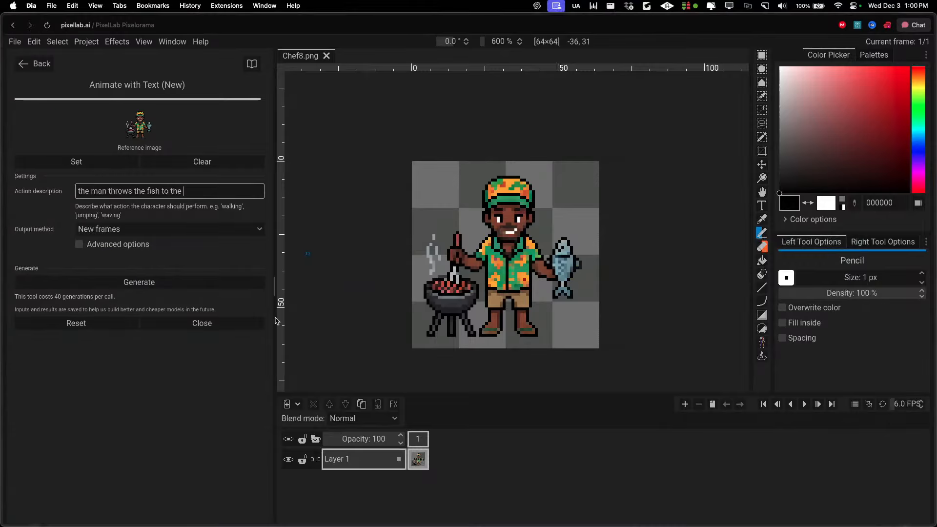
{"action": "mouse_move", "coordinate": [276, 511]}
{"action": "left_click", "coordinate": [269, 33]}
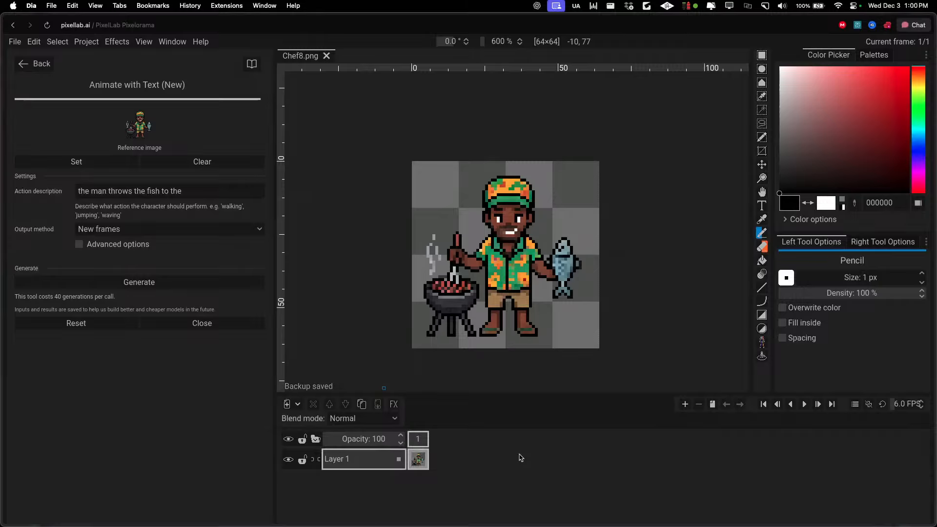
Open youtube.com in a new tab, start the "Pixel Art AI Workshop LIVE" stream and mute its player.
{"action": "key", "text": "super+Tab"}
{"action": "key", "text": "super+Tab"}
{"action": "key", "text": "super+t"}
{"action": "type", "text": "m"}
{"action": "key", "text": "BackSpace"}
{"action": "type", "text": "youtube.com"}
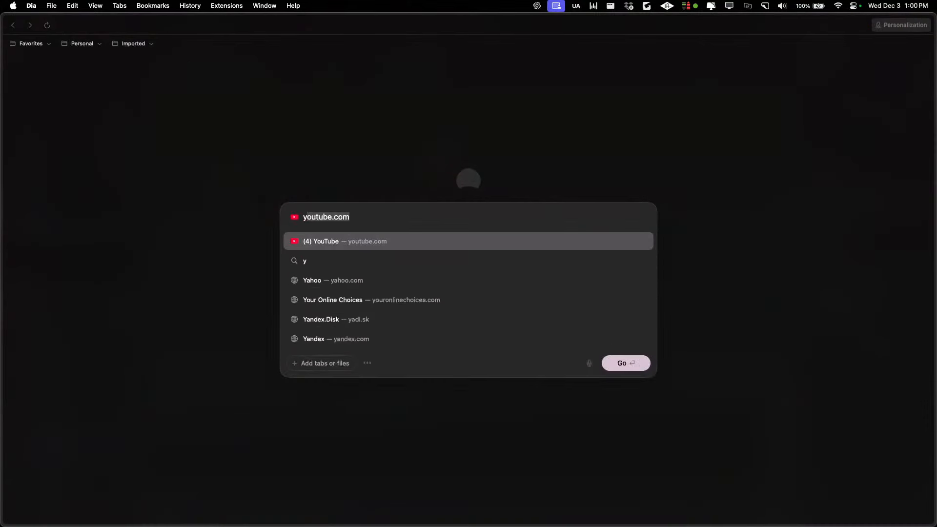
{"action": "key", "text": "Return"}
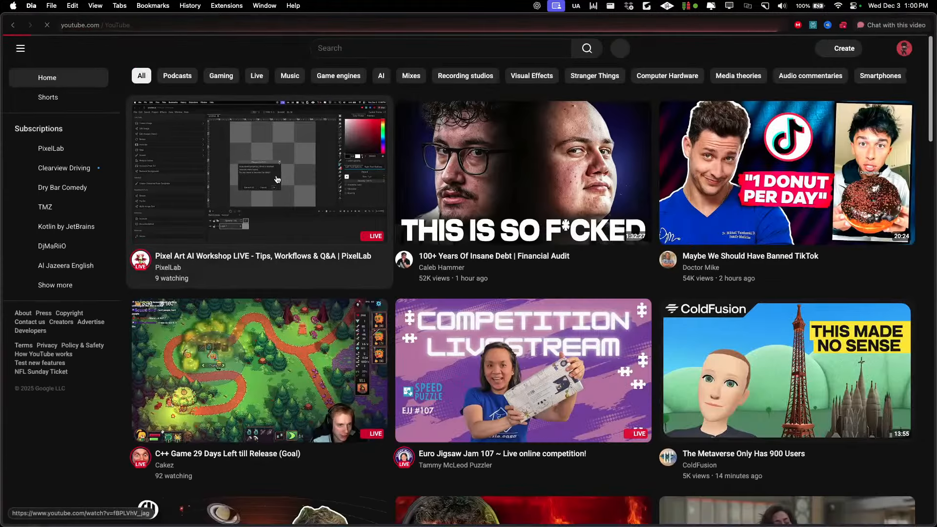
{"action": "left_click", "coordinate": [274, 205]}
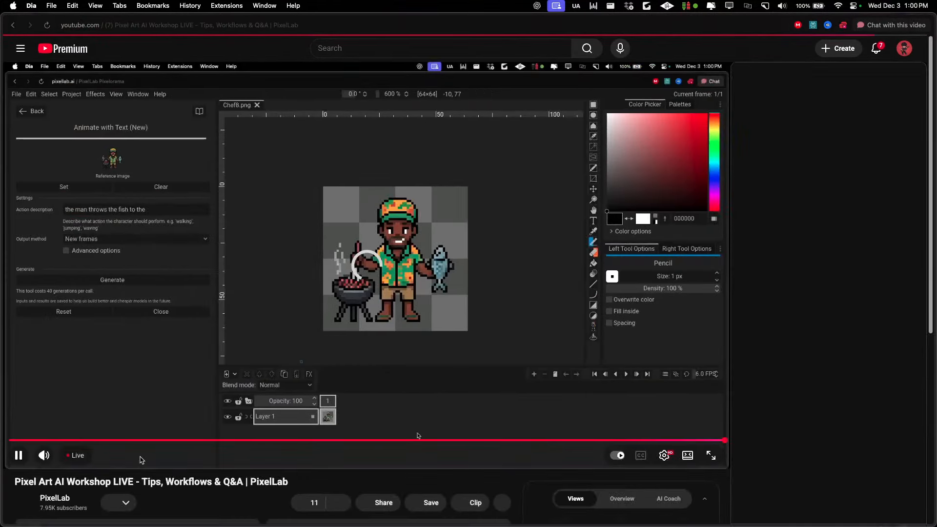
{"action": "left_click", "coordinate": [43, 454]}
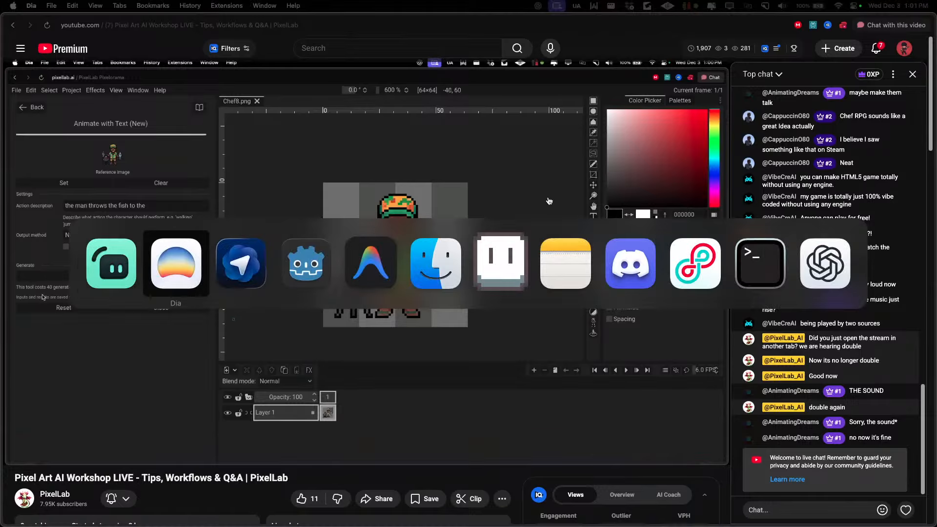
Move the browser window aside and go through the options of the last PixelLab Pixelorama tab.
{"action": "left_click_drag", "start_coordinate": [437, 18], "coordinate": [375, 31]}
{"action": "mouse_move", "coordinate": [49, 43]}
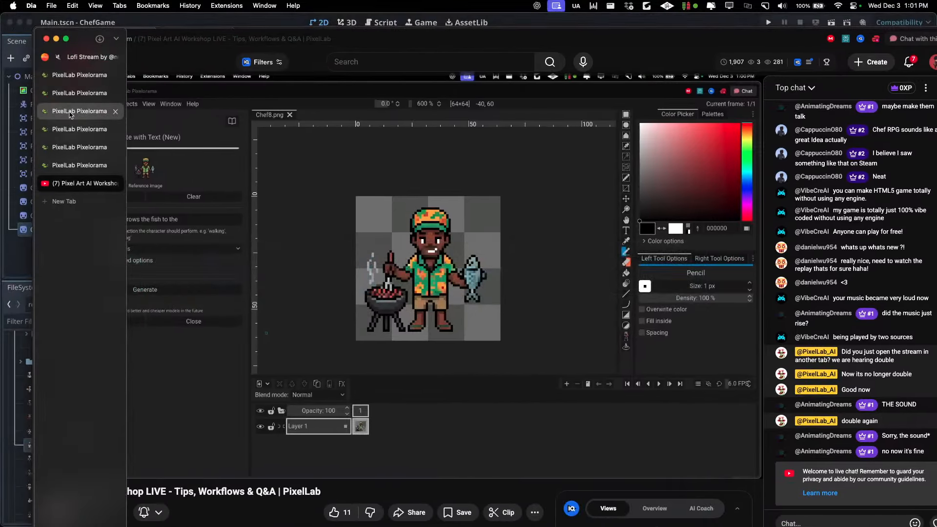
{"action": "right_click", "coordinate": [82, 165]}
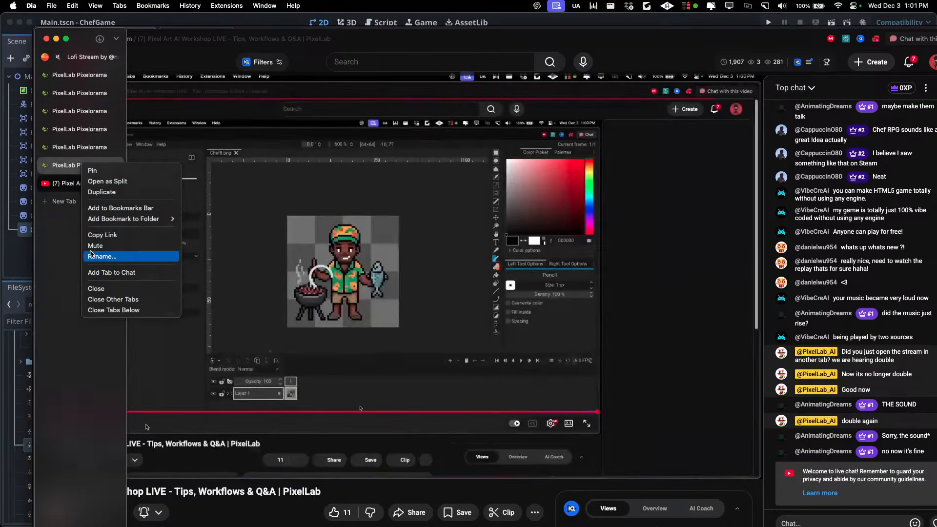
{"action": "left_click", "coordinate": [117, 245]}
Open a new browser window and copy the Pixel Art AI Workshop stream's address from the original window.
{"action": "left_click", "coordinate": [51, 5]}
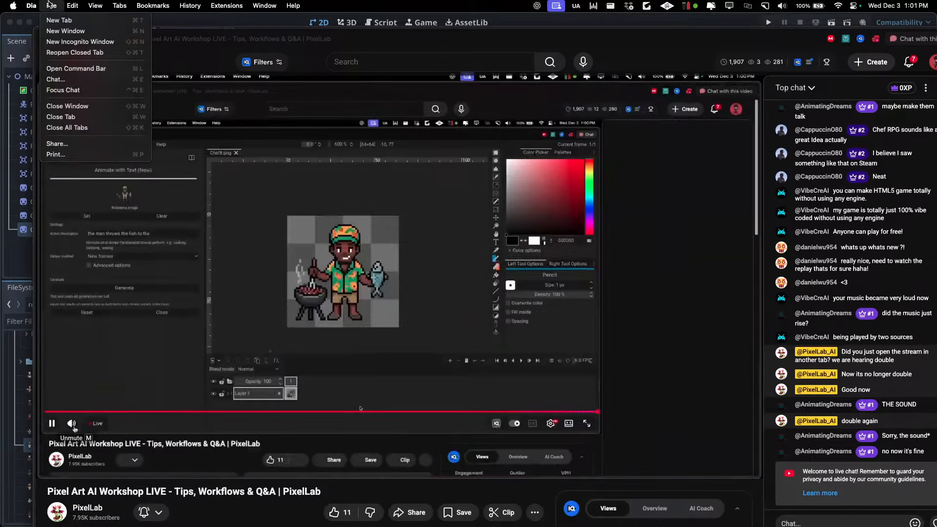
{"action": "left_click", "coordinate": [66, 30]}
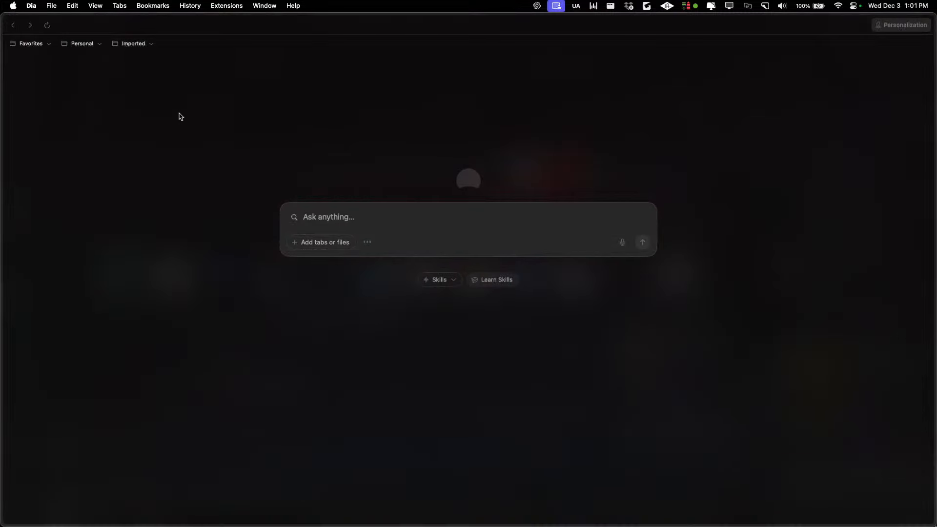
{"action": "key", "text": "super+grave"}
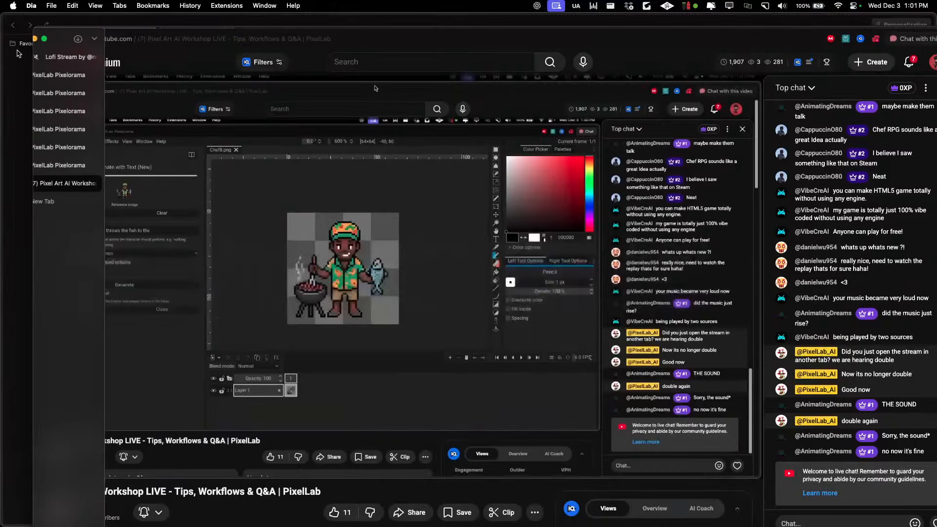
{"action": "left_click", "coordinate": [411, 230]}
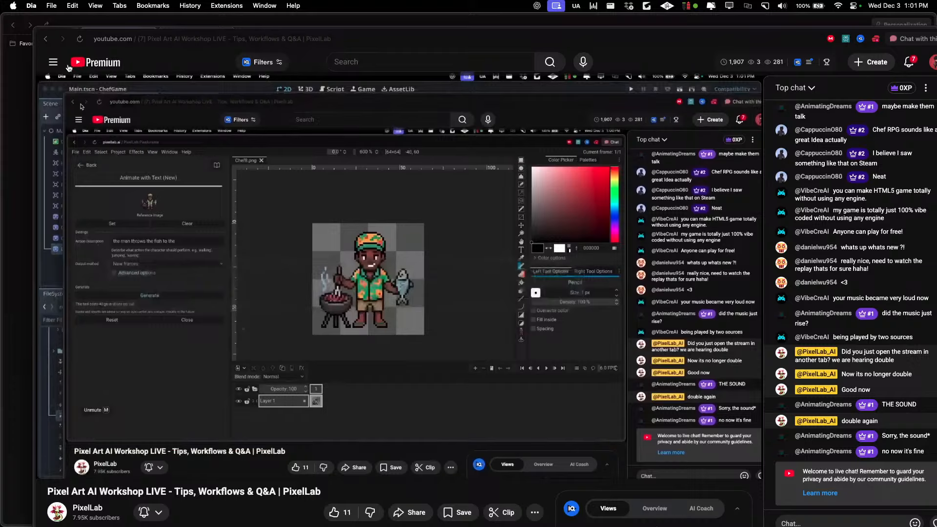
{"action": "left_click", "coordinate": [151, 39]}
{"action": "key", "text": "super+c"}
Close the YouTube stream's tab in the original window and load the copied address in the new window.
{"action": "mouse_move", "coordinate": [22, 100]}
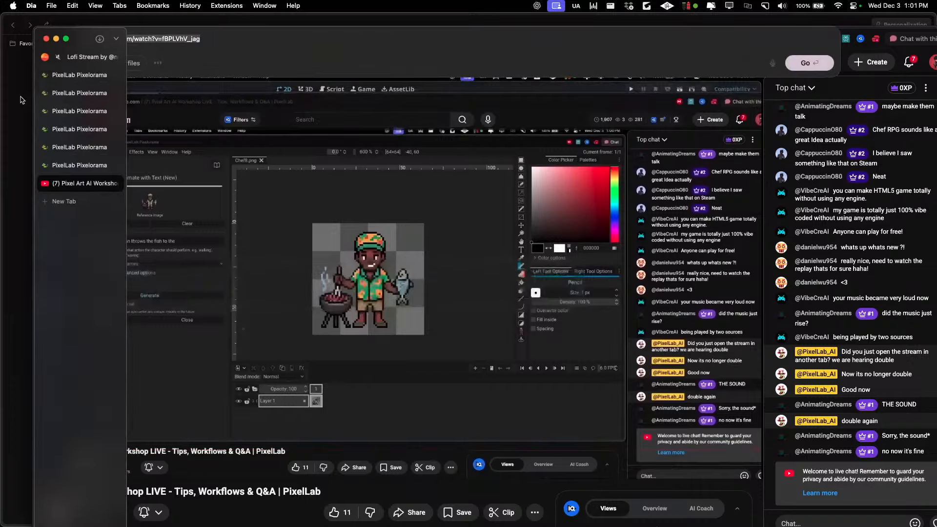
{"action": "left_click", "coordinate": [117, 183]}
{"action": "left_click", "coordinate": [119, 183]}
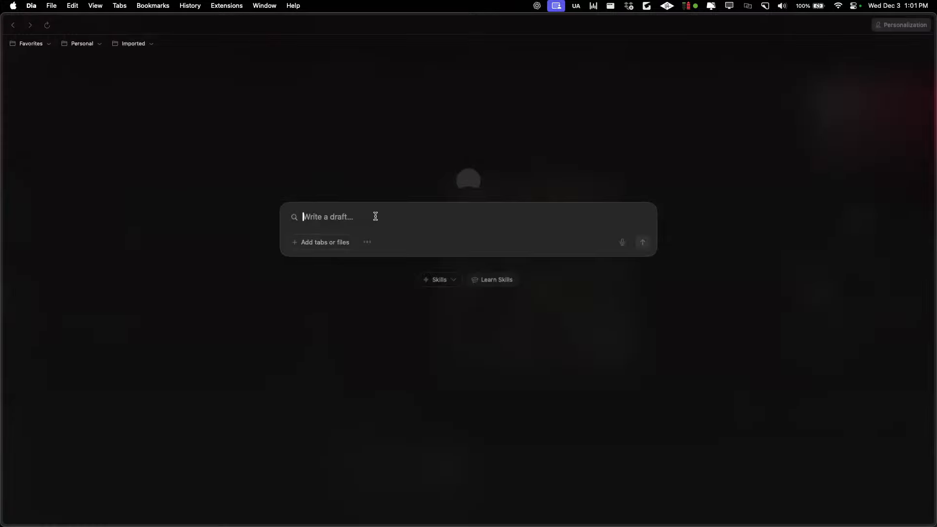
{"action": "key", "text": "super+v"}
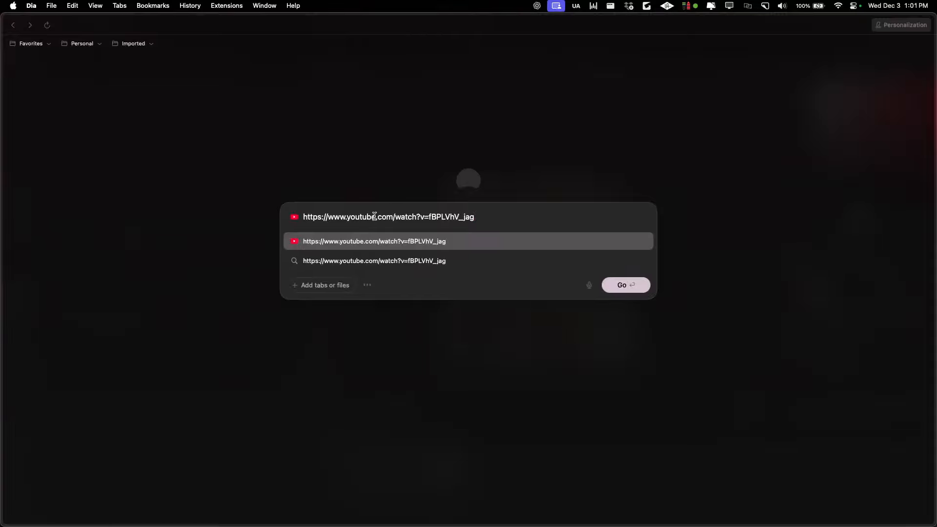
{"action": "key", "text": "Return"}
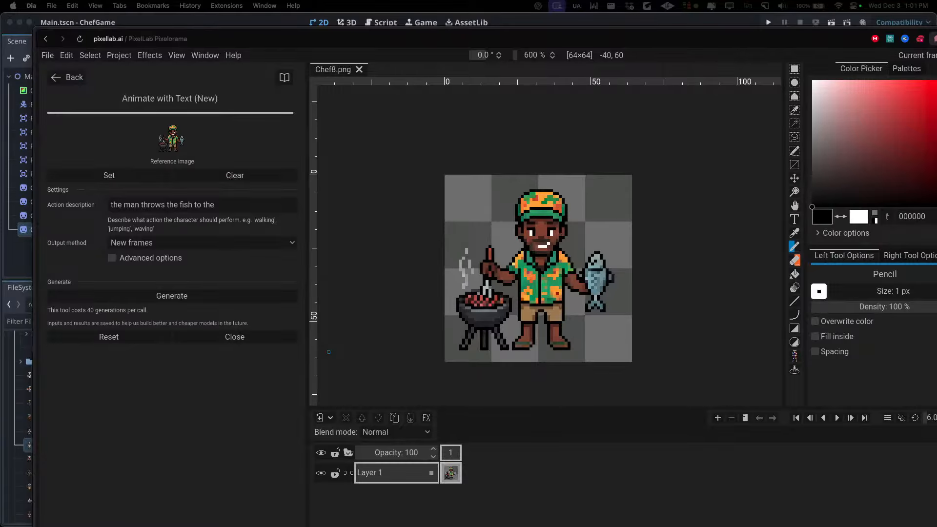
Switch to the Lofi Stream playlist tab on Suno.
{"action": "mouse_move", "coordinate": [35, 90]}
{"action": "left_click", "coordinate": [86, 57]}
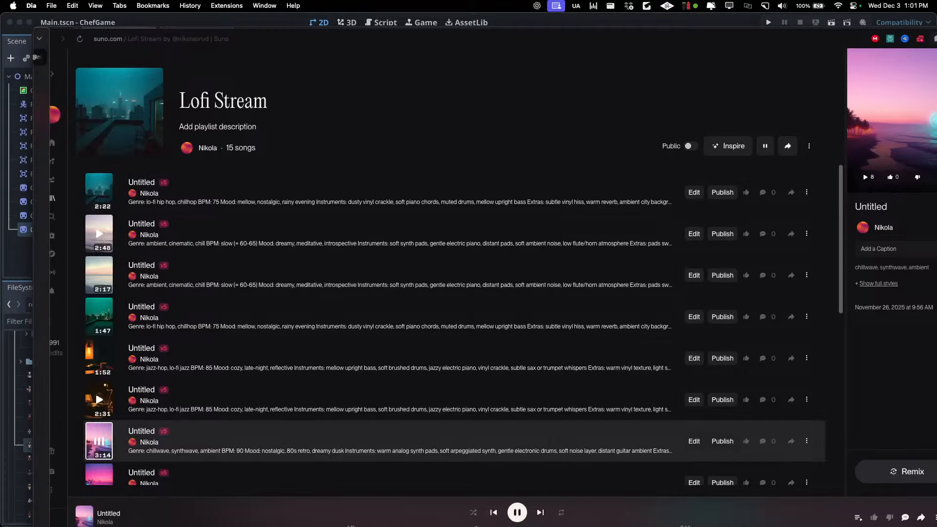
{"action": "key", "text": "super+Tab"}
{"action": "key", "text": "super+Tab"}
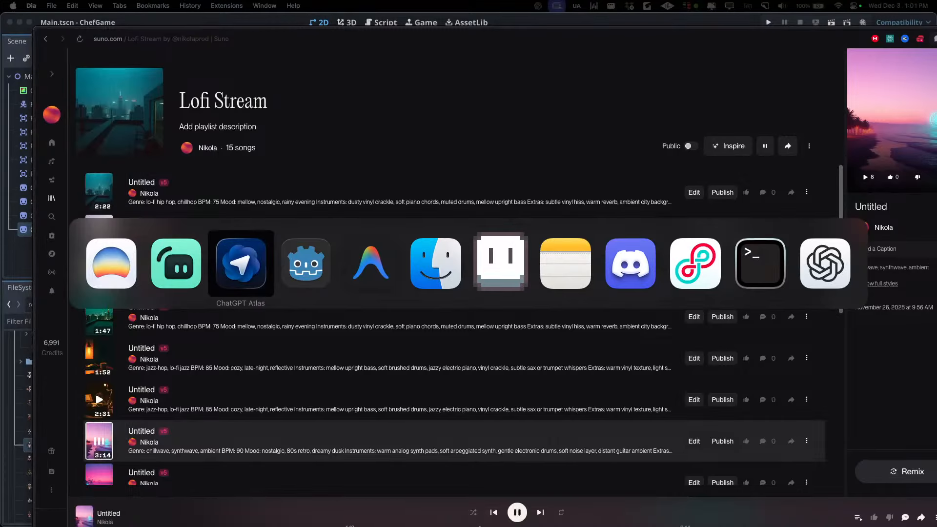
{"action": "key", "text": "super+shift+Tab"}
{"action": "key", "text": "Escape"}
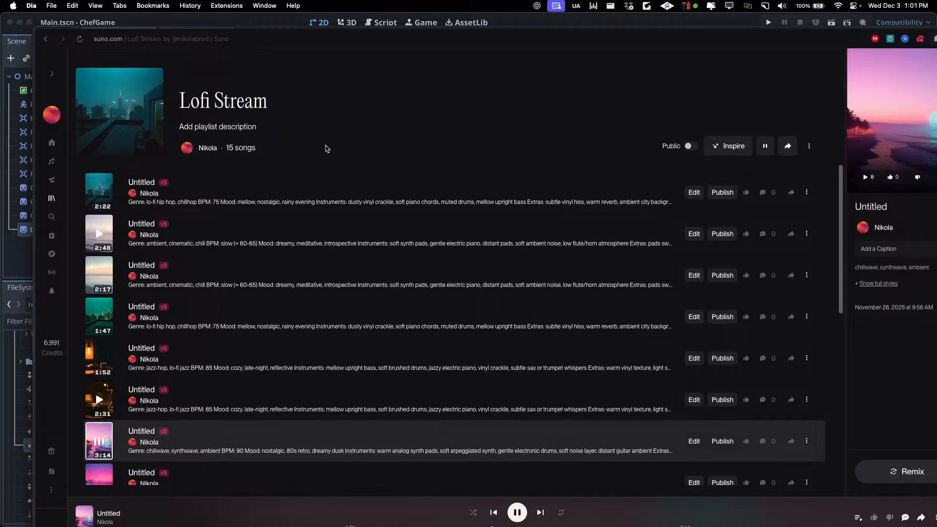
{"action": "key", "text": "super+Tab"}
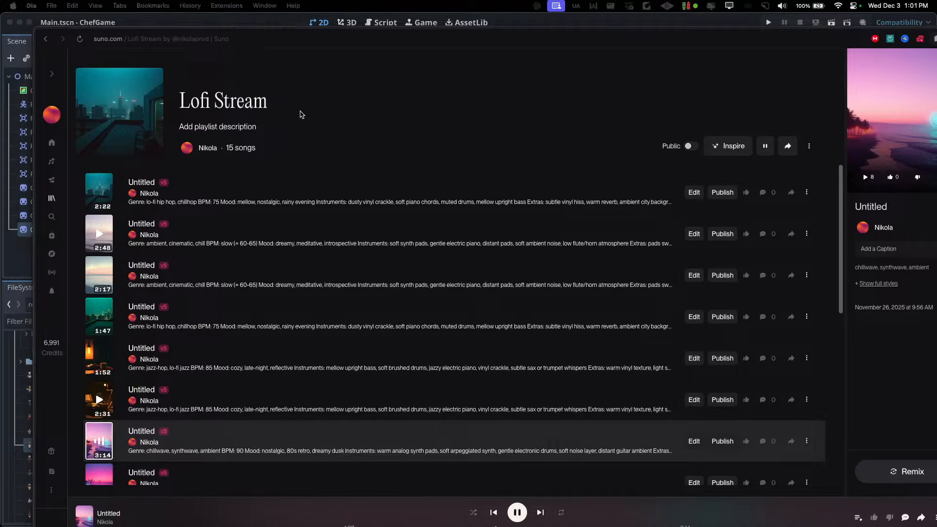
{"action": "key", "text": "super+Tab"}
{"action": "key", "text": "Tab"}
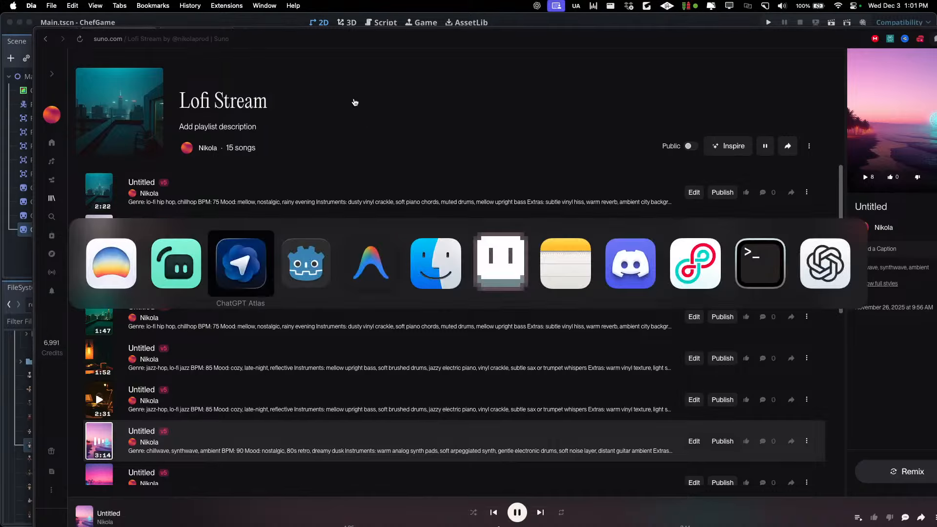
{"action": "key", "text": "super+shift+Tab"}
{"action": "key", "text": "super+shift+Tab"}
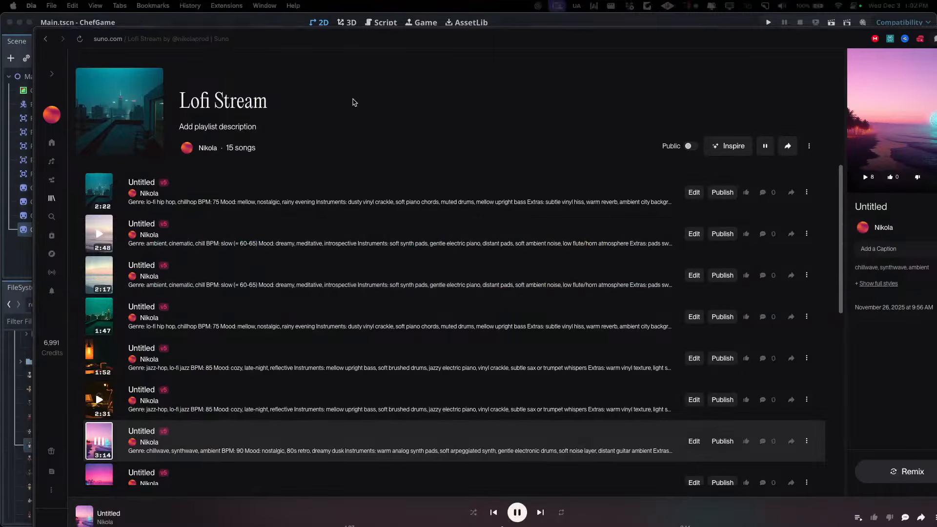
{"action": "left_click", "coordinate": [423, 100]}
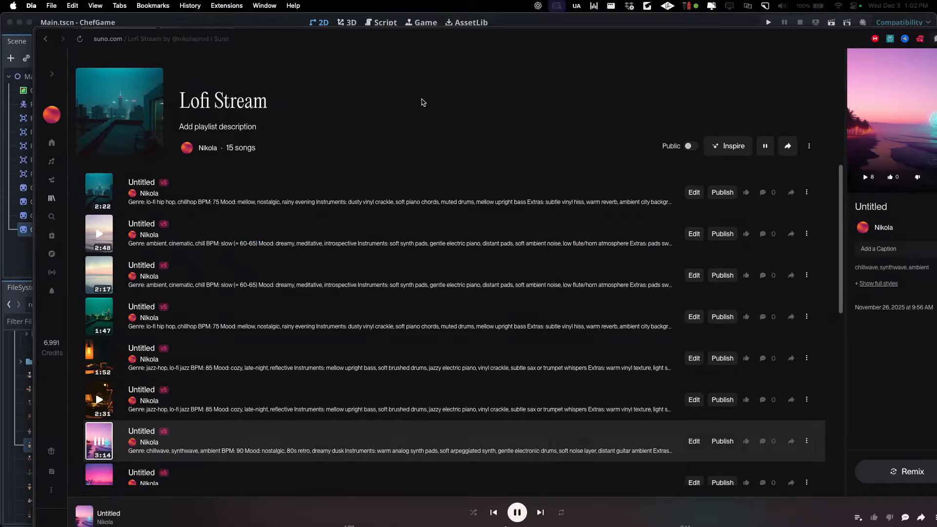
Complete Chef8's action description in PixelLab as "the man throws the fish to the grill and starts grilling it" and generate the animation.
{"action": "mouse_move", "coordinate": [34, 139]}
{"action": "left_click", "coordinate": [81, 166]}
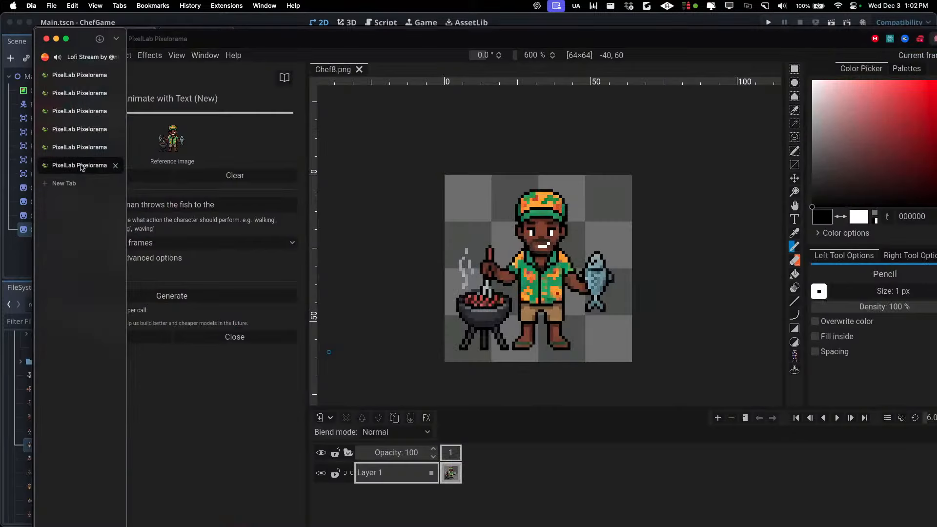
{"action": "left_click", "coordinate": [238, 206]}
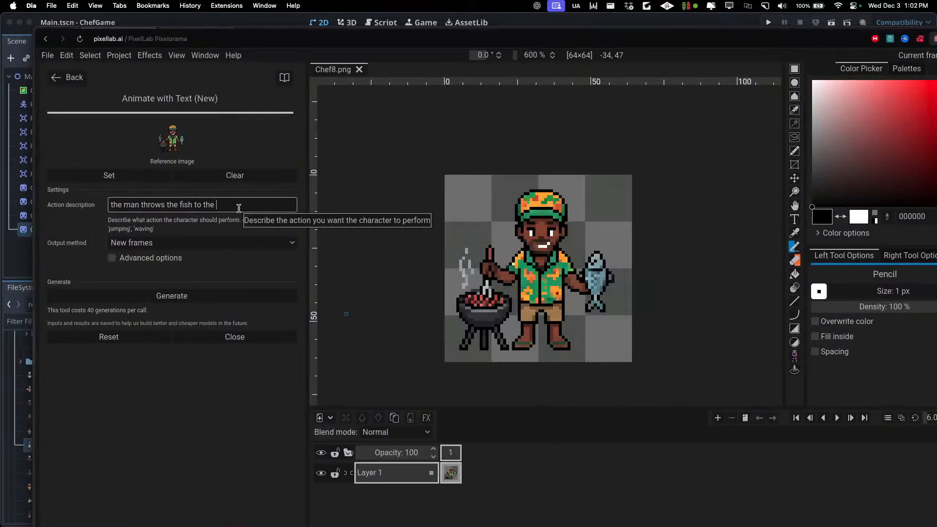
{"action": "type", "text": "grill and starts grilling it"}
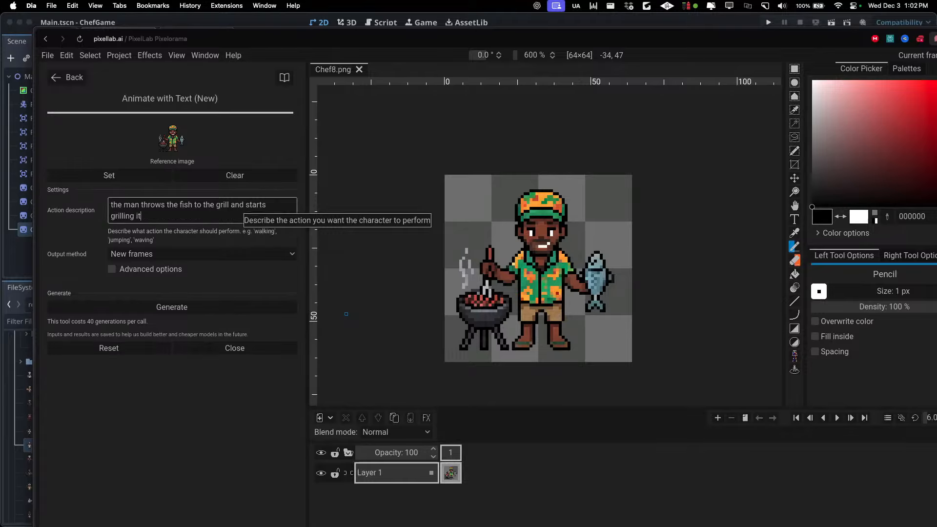
{"action": "left_click", "coordinate": [148, 312]}
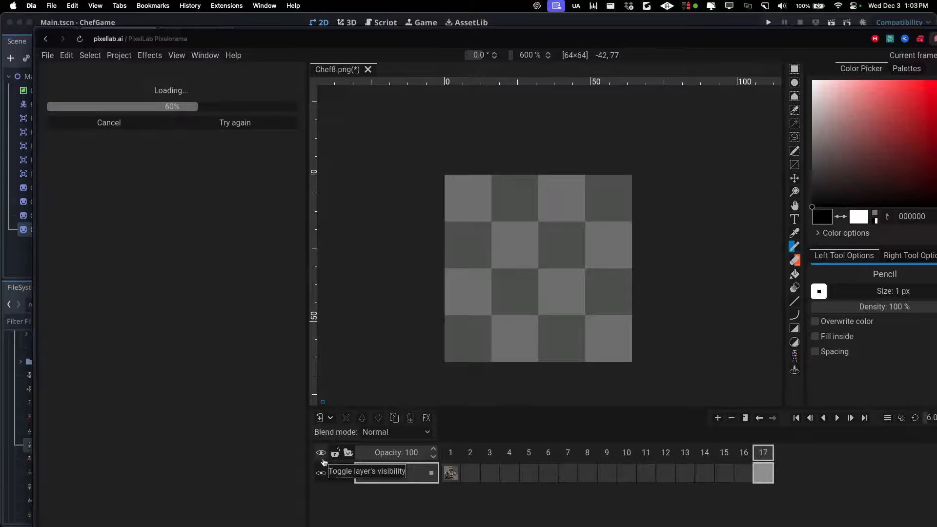
{"action": "key", "text": "super+Tab"}
{"action": "key", "text": "super+Tab"}
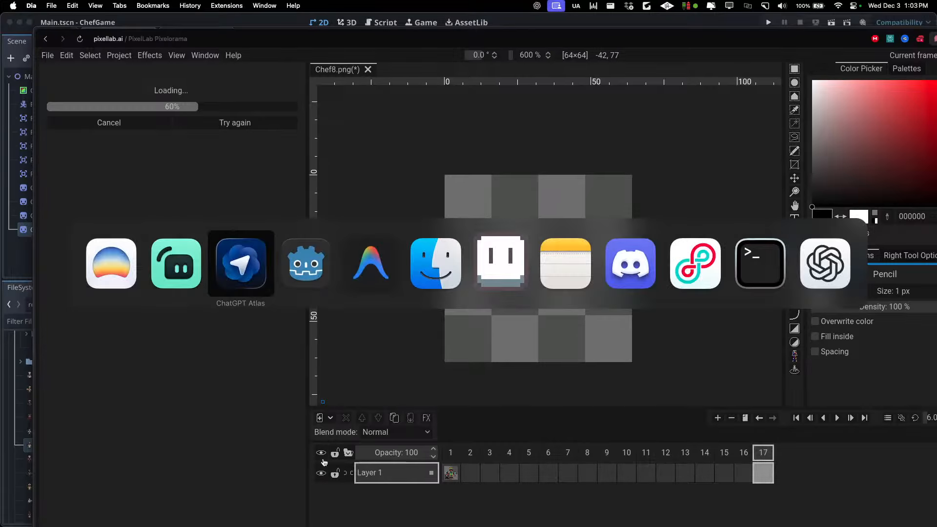
{"action": "key", "text": "super+shift+Tab"}
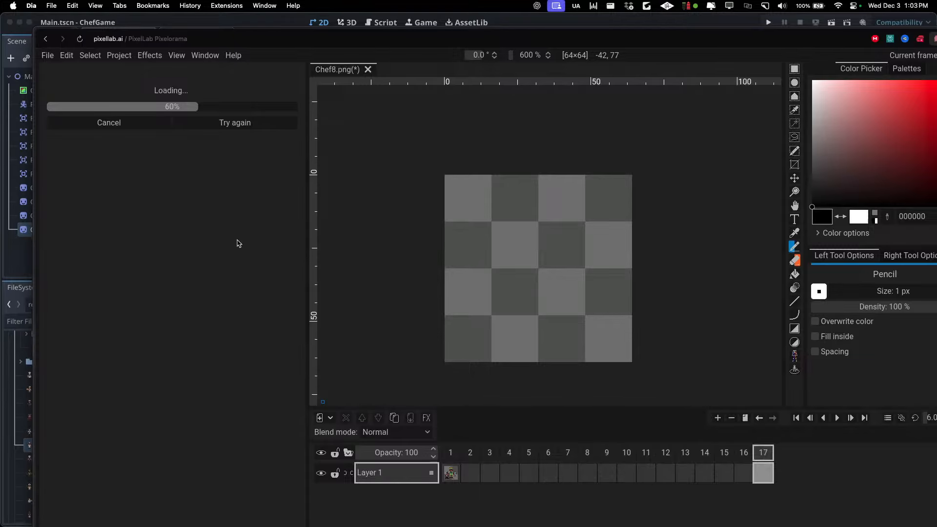
Display frame 1 of Chef8.png and examine the chef sprite up close.
{"action": "left_click", "coordinate": [448, 458]}
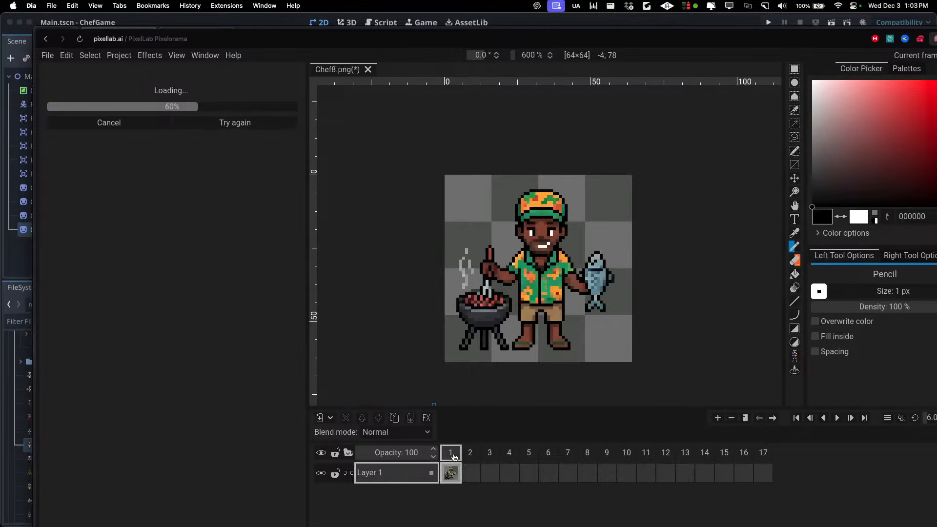
{"action": "scroll", "coordinate": [513, 265], "scroll_direction": "up", "scroll_amount": 3}
{"action": "scroll", "coordinate": [525, 307], "scroll_direction": "down", "scroll_amount": 1}
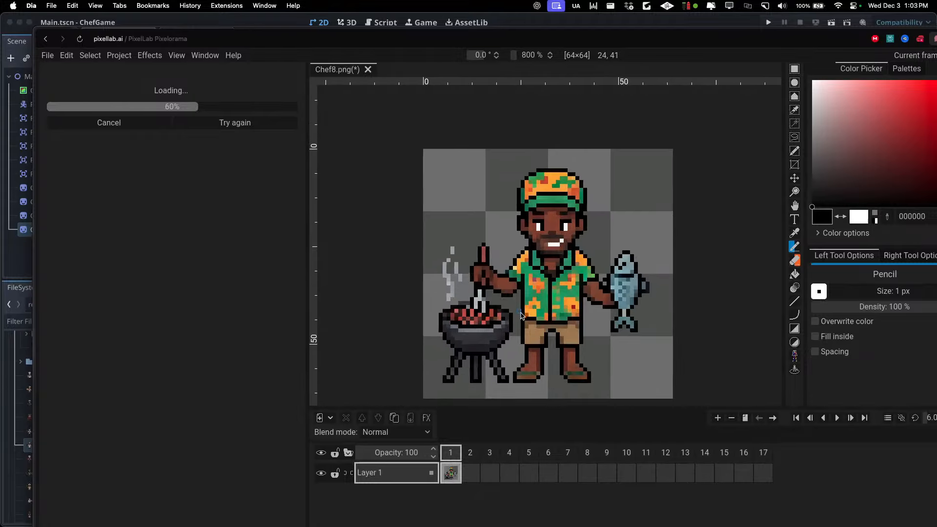
Switch to Godot, run ChefGame and walk the player chef around to the waffle.
{"action": "key", "text": "super+Tab"}
{"action": "key", "text": "super+Tab"}
{"action": "key", "text": "super+Tab"}
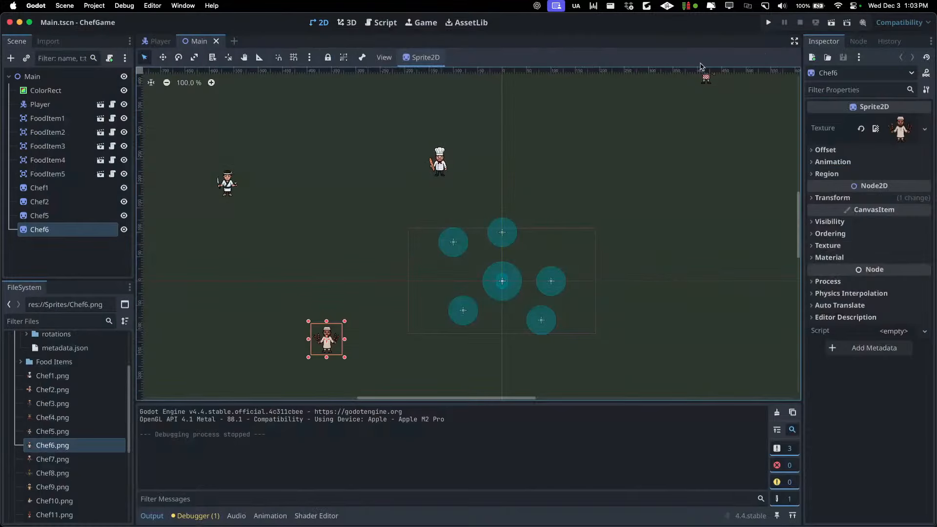
{"action": "left_click", "coordinate": [765, 23]}
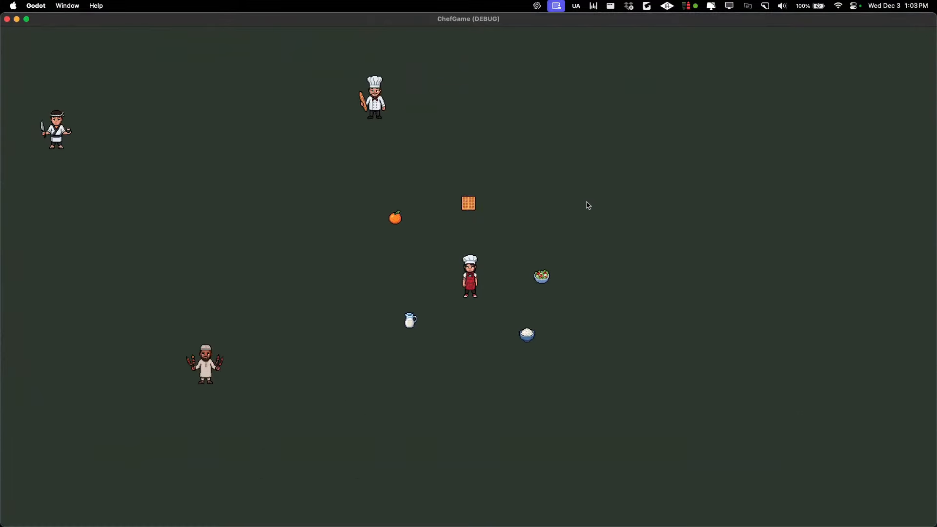
{"action": "key", "text": "Up"}
{"action": "key", "text": "Left"}
{"action": "key", "text": "Down"}
{"action": "key", "text": "Up"}
{"action": "key", "text": "Right"}
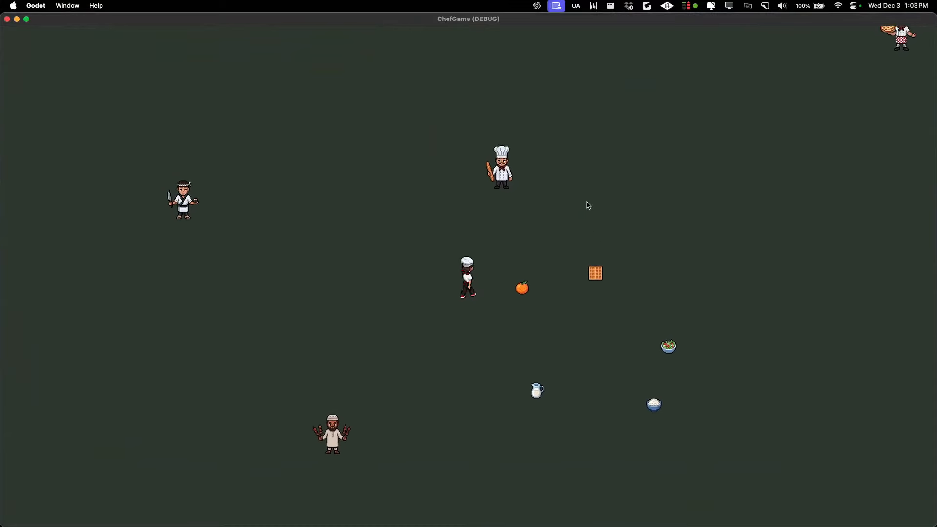
{"action": "key", "text": "Down"}
{"action": "key", "text": "Right"}
{"action": "key", "text": "Up"}
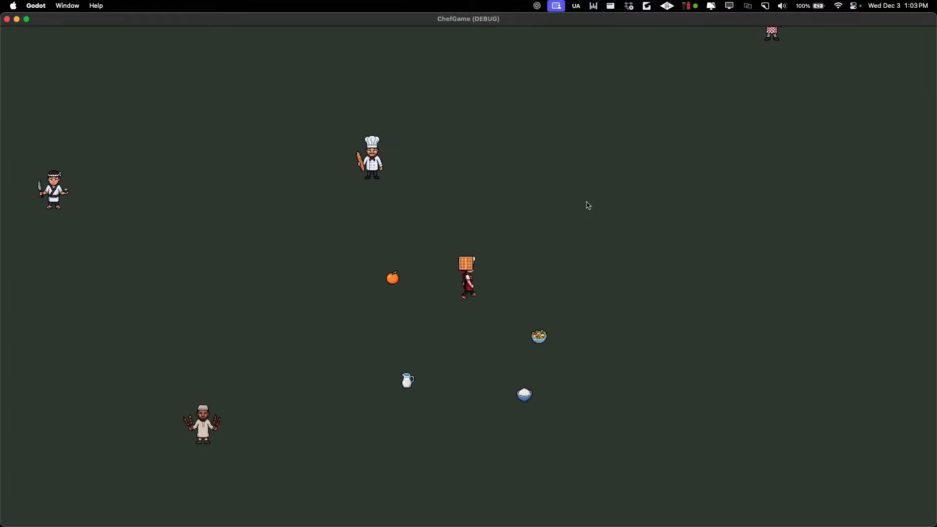
Circle the player chef around the food items and pick up the waffle to test the pickup system.
{"action": "key", "text": "Up"}
{"action": "key", "text": "Left"}
{"action": "key", "text": "Down"}
{"action": "key", "text": "Right"}
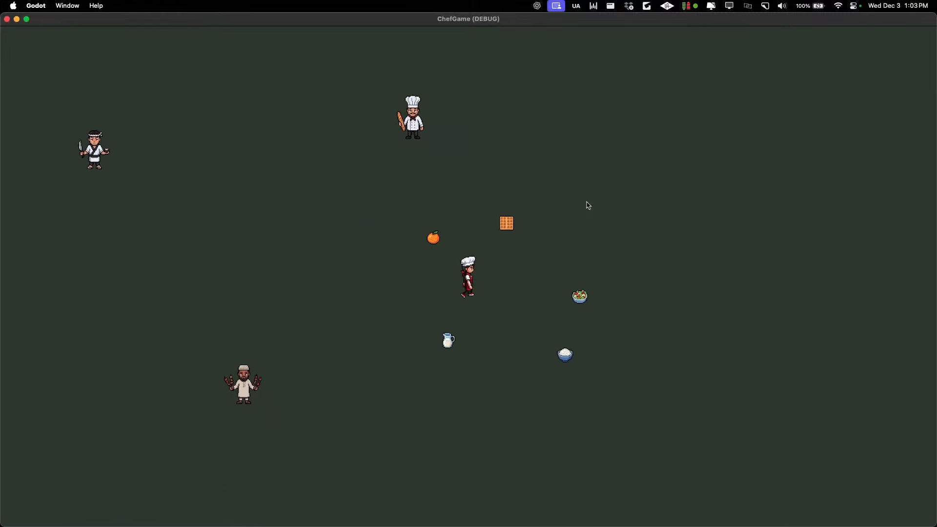
{"action": "key", "text": "Down"}
{"action": "key", "text": "Left"}
{"action": "key", "text": "Up"}
{"action": "key", "text": "Left"}
{"action": "key", "text": "Up"}
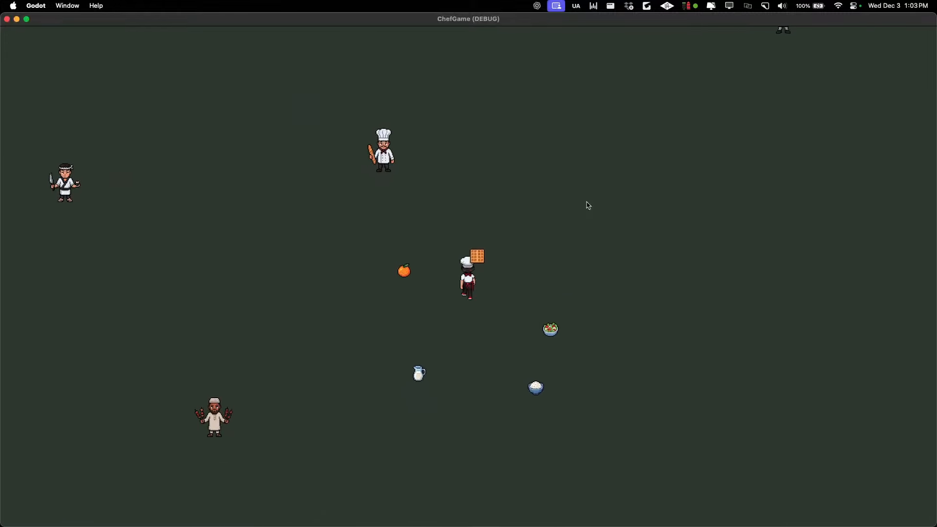
{"action": "key", "text": "Down"}
{"action": "key", "text": "Left"}
{"action": "key", "text": "Up"}
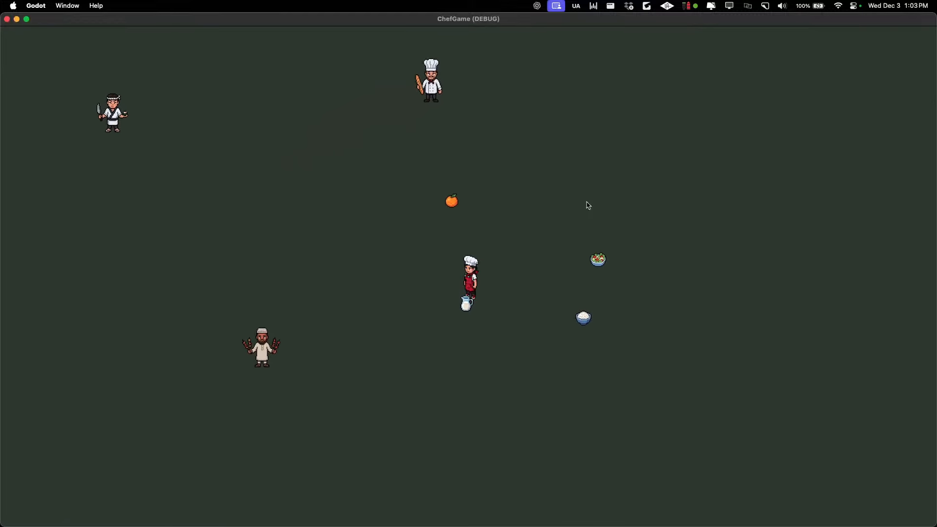
Walk the player chef to the milk jug and the rice bowl and pick both up.
{"action": "key", "text": "Left"}
{"action": "key", "text": "Down"}
{"action": "key", "text": "Down"}
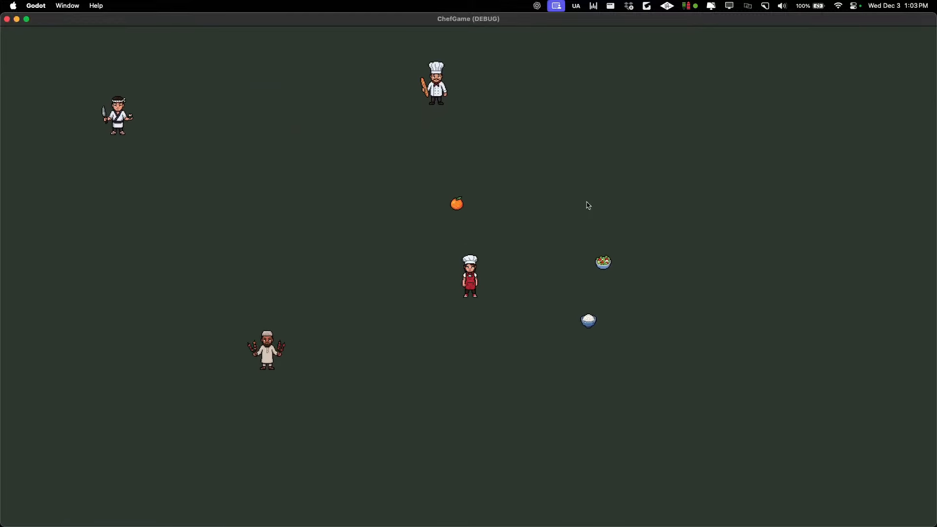
{"action": "key", "text": "Right"}
{"action": "key", "text": "Down"}
{"action": "key", "text": "Up"}
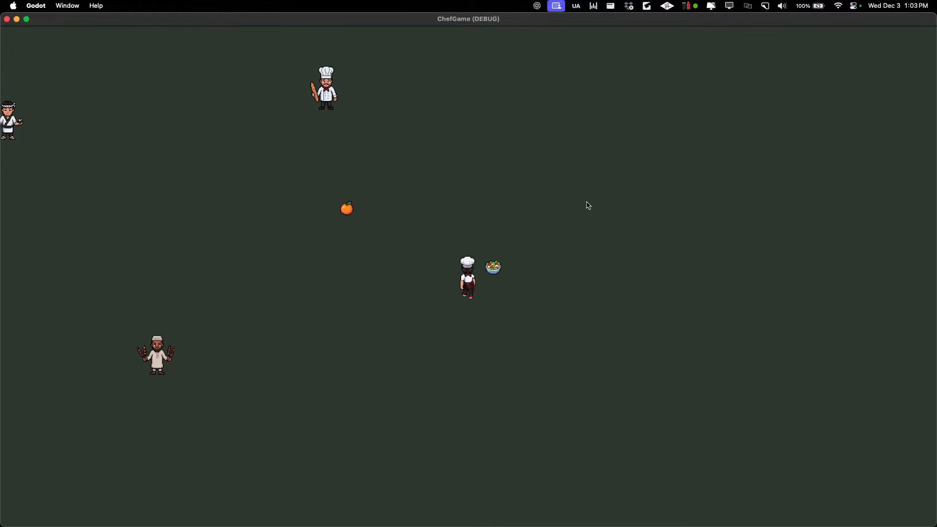
Collect the salad bowl and the orange, and keep walking the player chef among the other chefs.
{"action": "key", "text": "Up"}
{"action": "key", "text": "Right"}
{"action": "key", "text": "Down"}
{"action": "key", "text": "Left"}
{"action": "key", "text": "Up"}
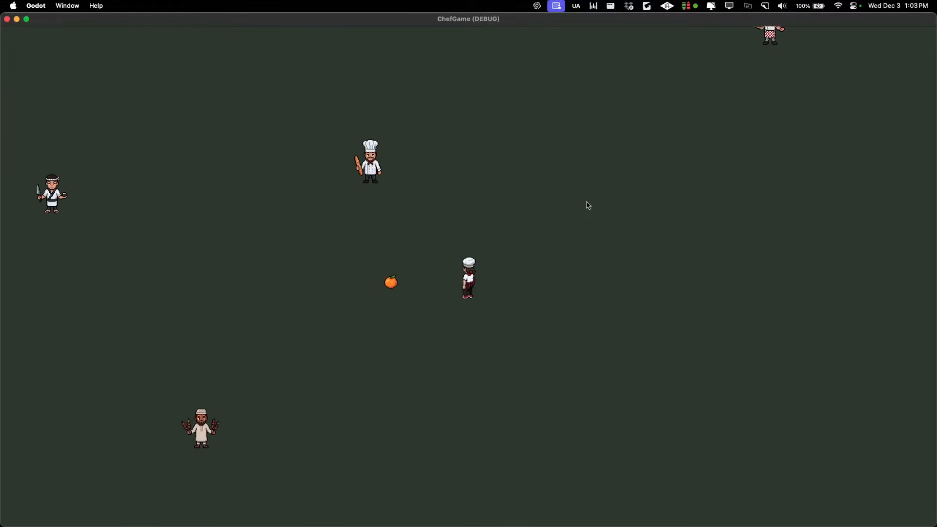
{"action": "key", "text": "Up"}
{"action": "key", "text": "Left"}
{"action": "key", "text": "Down"}
{"action": "key", "text": "Down"}
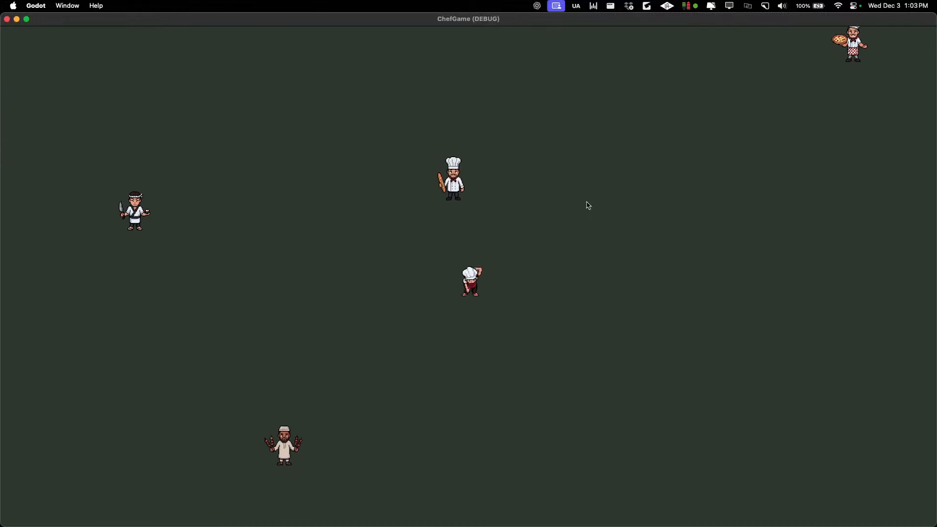
{"action": "key", "text": "Left"}
{"action": "key", "text": "Down"}
{"action": "key", "text": "Up"}
{"action": "key", "text": "Right"}
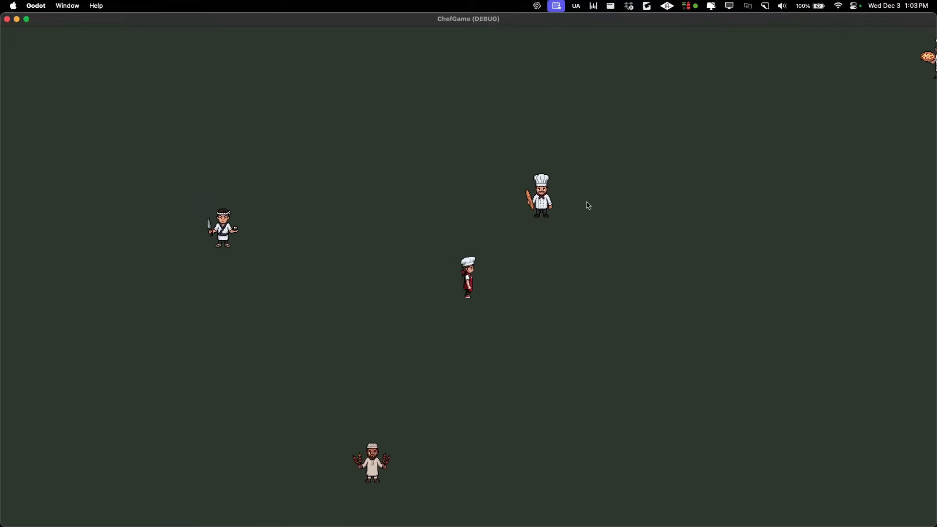
Finish walking the player chef past the other chefs, close the running game and switch to PixelLab Pixelorama in the browser.
{"action": "key", "text": "Down"}
{"action": "key", "text": "Down"}
{"action": "key", "text": "Right"}
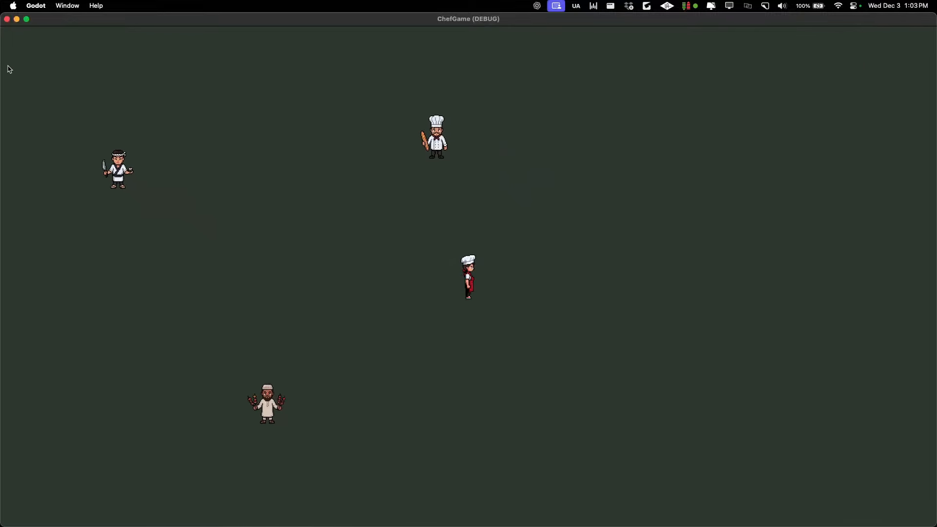
{"action": "left_click", "coordinate": [7, 18]}
{"action": "key", "text": "super+Tab"}
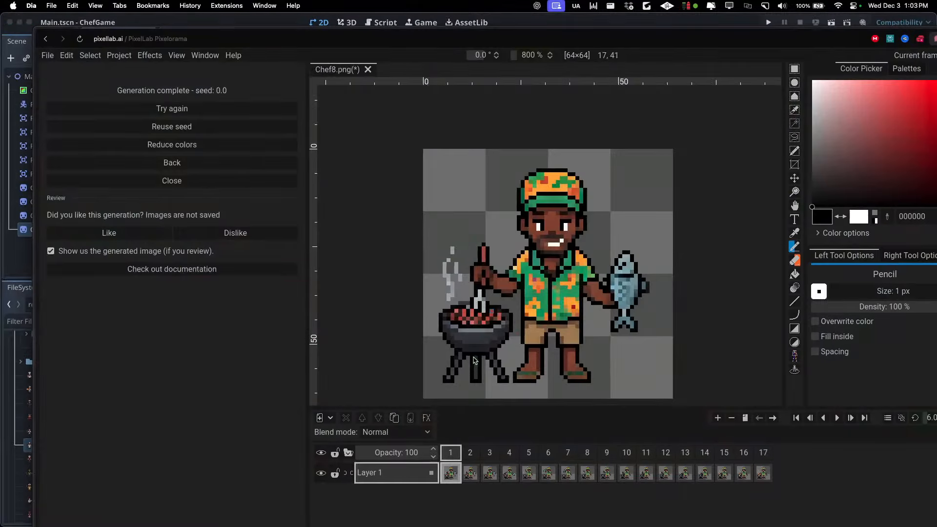
Play the generated Chef8 animation and inspect frames 4 to 7 of the fish throw against frame 1.
{"action": "left_click", "coordinate": [836, 418]}
{"action": "scroll", "coordinate": [623, 322], "scroll_direction": "down", "scroll_amount": 1}
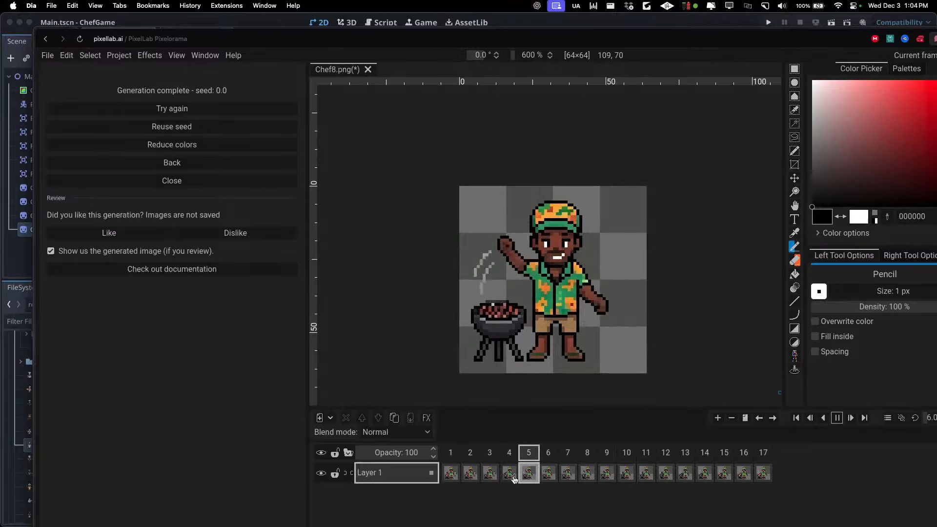
{"action": "left_click", "coordinate": [836, 418]}
{"action": "left_click", "coordinate": [569, 459]}
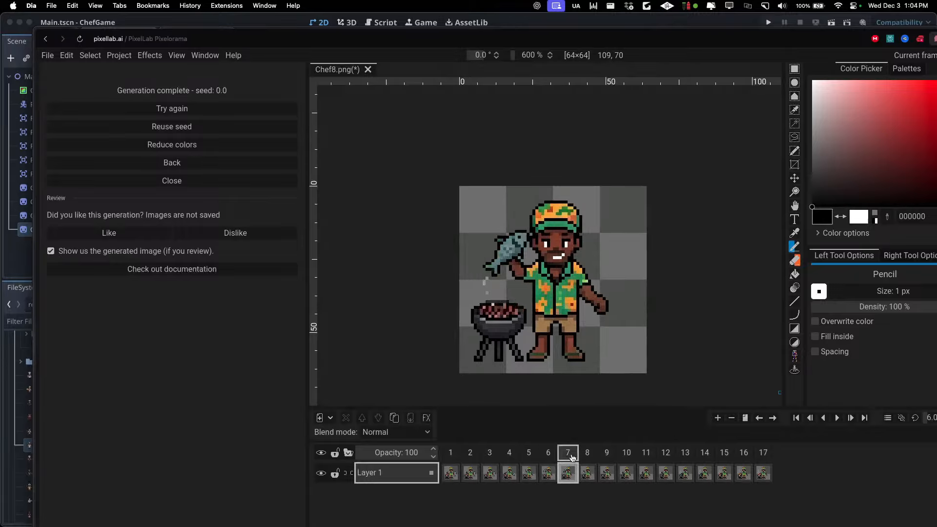
{"action": "left_click", "coordinate": [548, 458]}
{"action": "left_click", "coordinate": [529, 459]}
{"action": "left_click", "coordinate": [507, 459]}
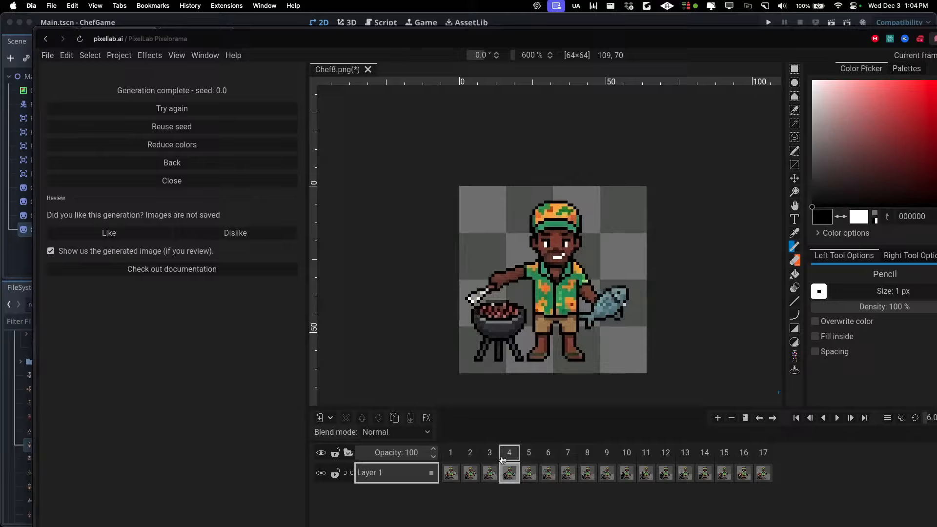
{"action": "left_click", "coordinate": [529, 456]}
{"action": "left_click", "coordinate": [561, 456]}
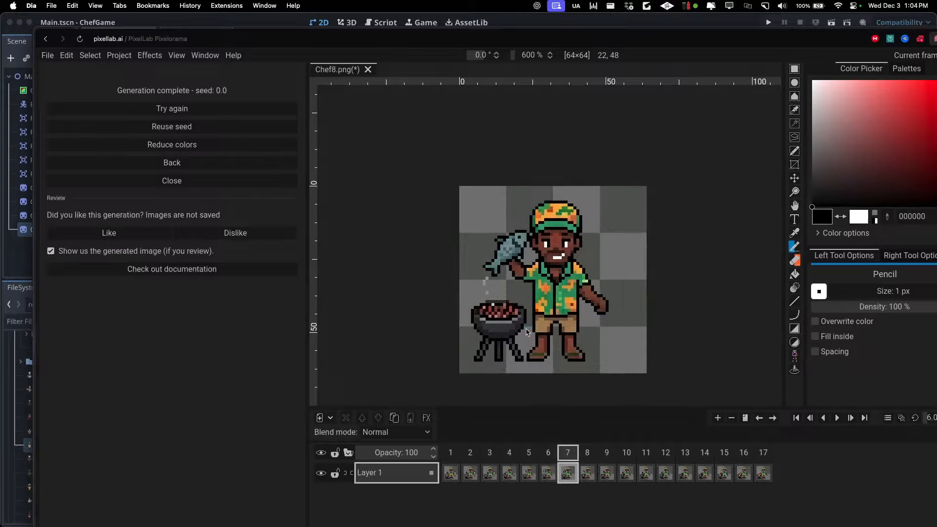
{"action": "left_click", "coordinate": [450, 458]}
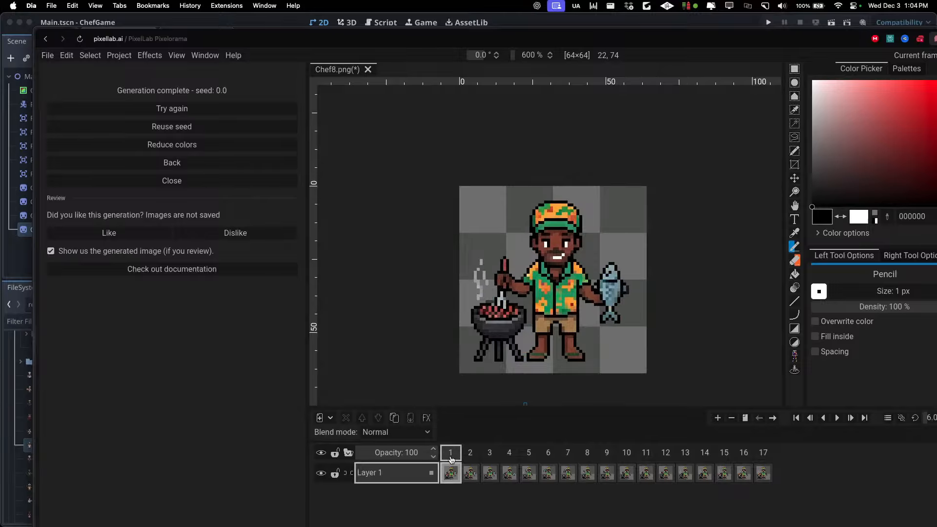
Recheck the fish's movement between frames 4 and 7 and replay the animation.
{"action": "left_click", "coordinate": [567, 455]}
{"action": "left_click", "coordinate": [549, 456]}
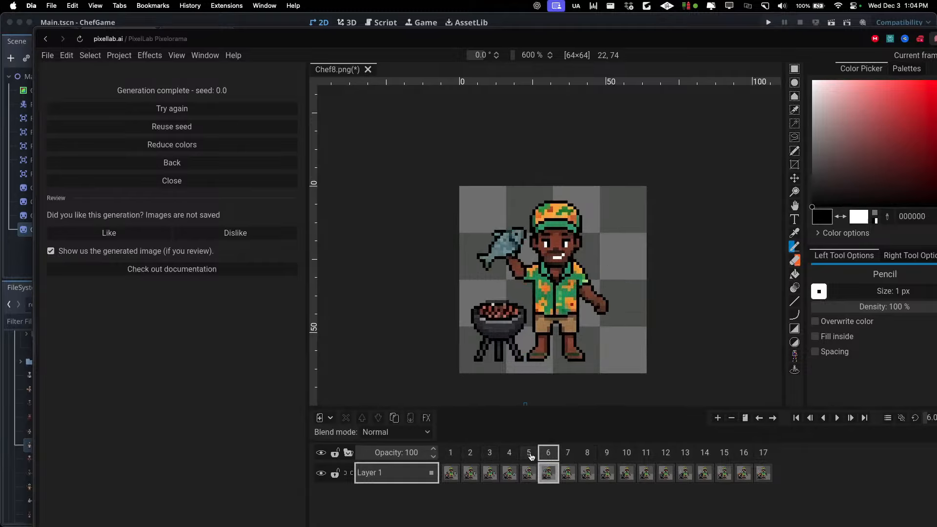
{"action": "left_click", "coordinate": [530, 456]}
{"action": "left_click", "coordinate": [515, 456]}
{"action": "left_click", "coordinate": [529, 456]}
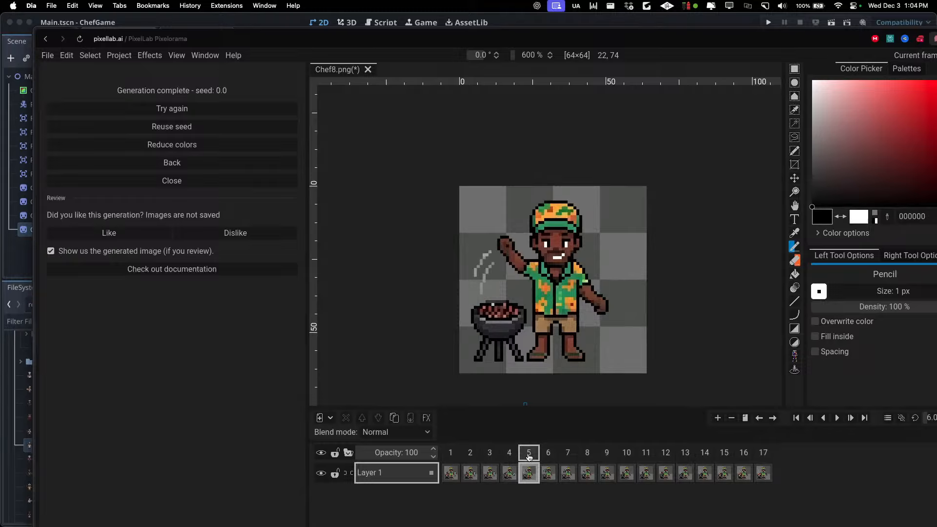
{"action": "left_click", "coordinate": [548, 456]}
{"action": "left_click", "coordinate": [837, 420]}
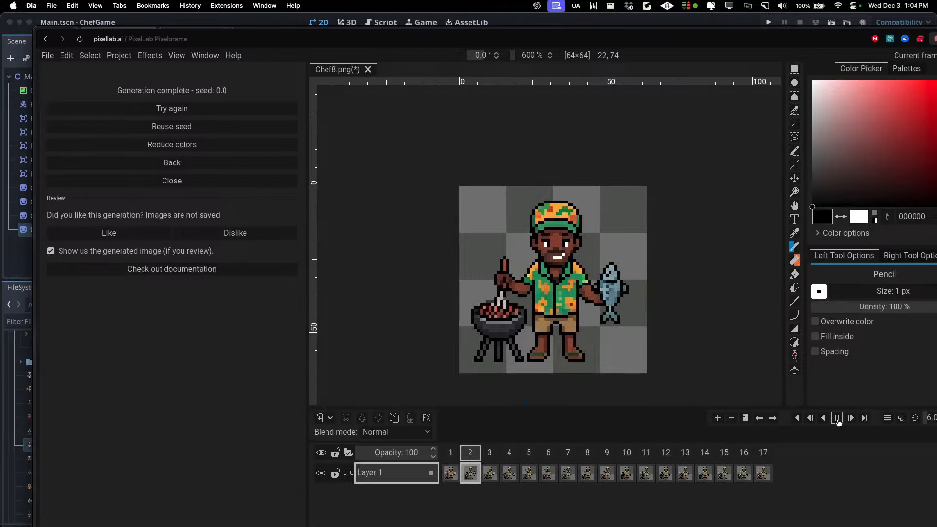
{"action": "left_click", "coordinate": [837, 419]}
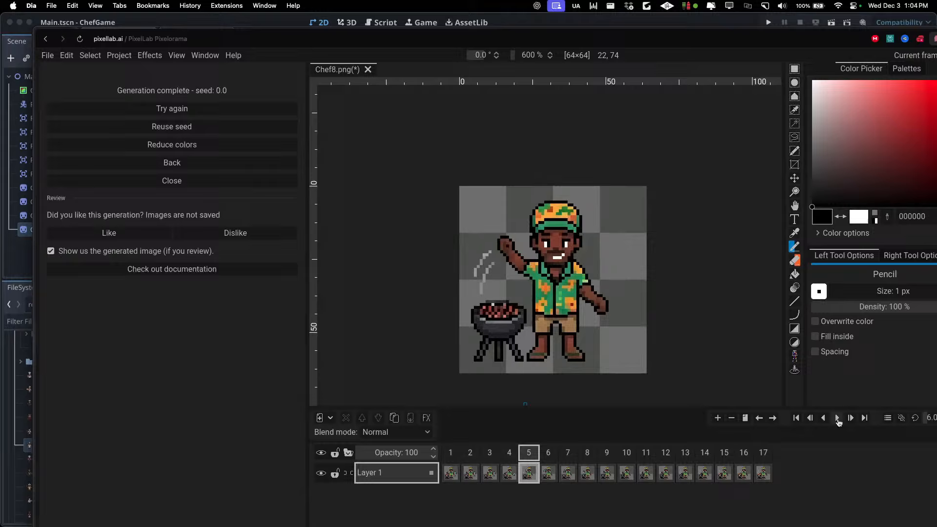
Step through frames 7 to 17 to examine the fish on the grill and the flames.
{"action": "left_click", "coordinate": [600, 459]}
{"action": "left_click", "coordinate": [586, 459]}
{"action": "left_click", "coordinate": [568, 458]}
{"action": "left_click", "coordinate": [606, 458]}
{"action": "left_click", "coordinate": [633, 459]}
{"action": "left_click", "coordinate": [666, 458]}
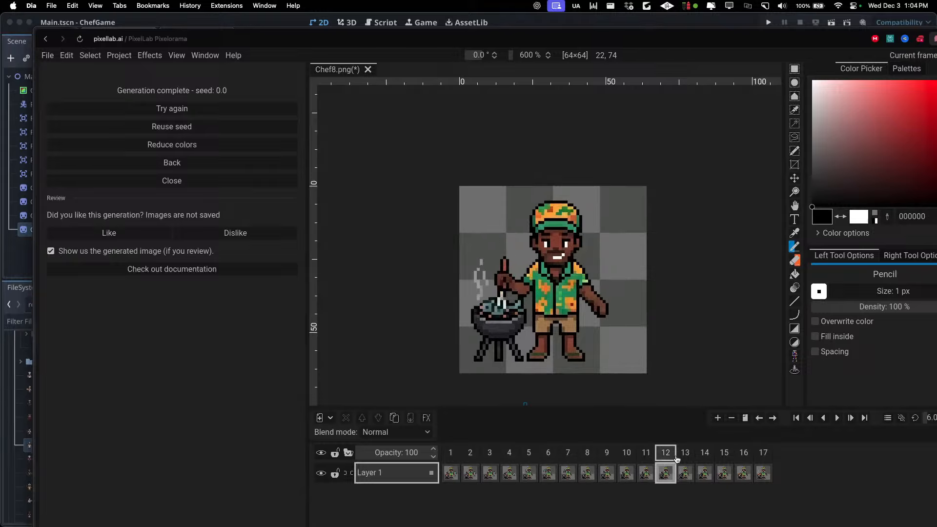
{"action": "left_click", "coordinate": [686, 459]}
{"action": "left_click", "coordinate": [705, 459]}
{"action": "left_click", "coordinate": [724, 459]}
{"action": "left_click", "coordinate": [764, 459]}
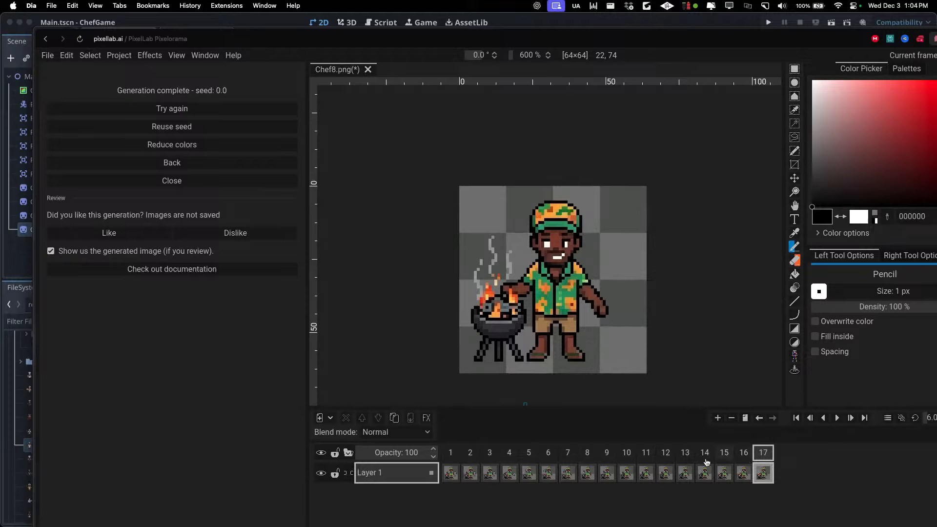
Compare frames 2, 7, 12 and 14 to check how the chef and grill change across the animation.
{"action": "left_click", "coordinate": [470, 459]}
{"action": "left_click", "coordinate": [571, 458]}
{"action": "left_click", "coordinate": [665, 459]}
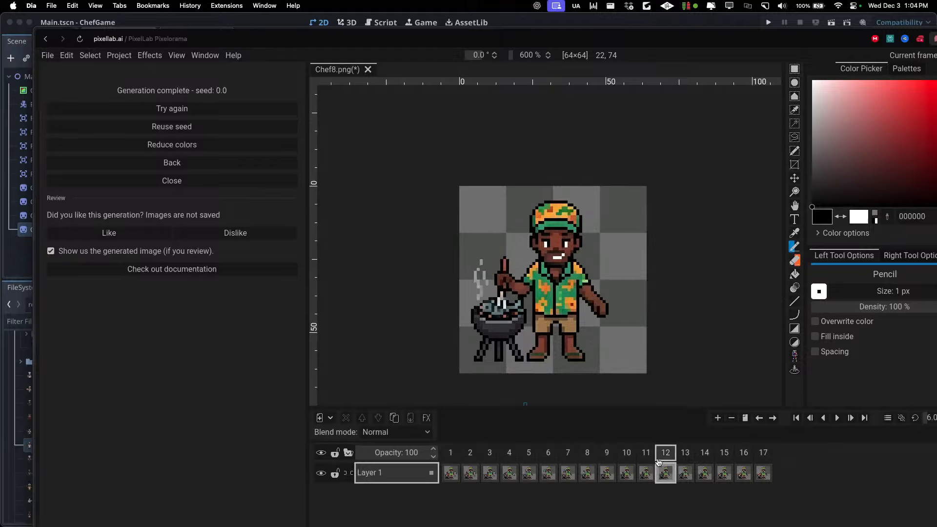
{"action": "left_click", "coordinate": [705, 459]}
Sample the near-black colour 030000 from the chef's eye on frame 17.
{"action": "left_click", "coordinate": [763, 459]}
{"action": "scroll", "coordinate": [572, 252], "scroll_direction": "up", "scroll_amount": 2}
{"action": "scroll", "coordinate": [562, 244], "scroll_direction": "up", "scroll_amount": 10}
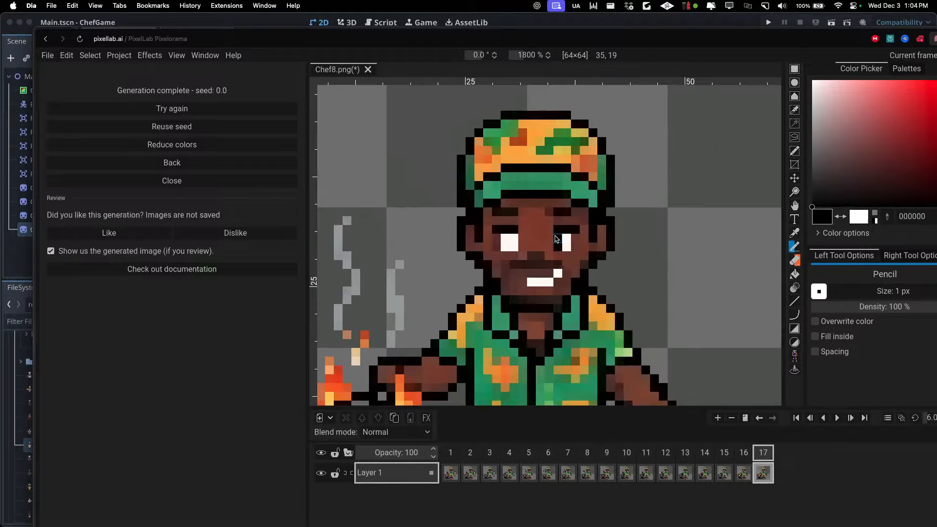
{"action": "left_click", "coordinate": [555, 236], "text": "alt"}
{"action": "scroll", "coordinate": [566, 320], "scroll_direction": "down", "scroll_amount": 6}
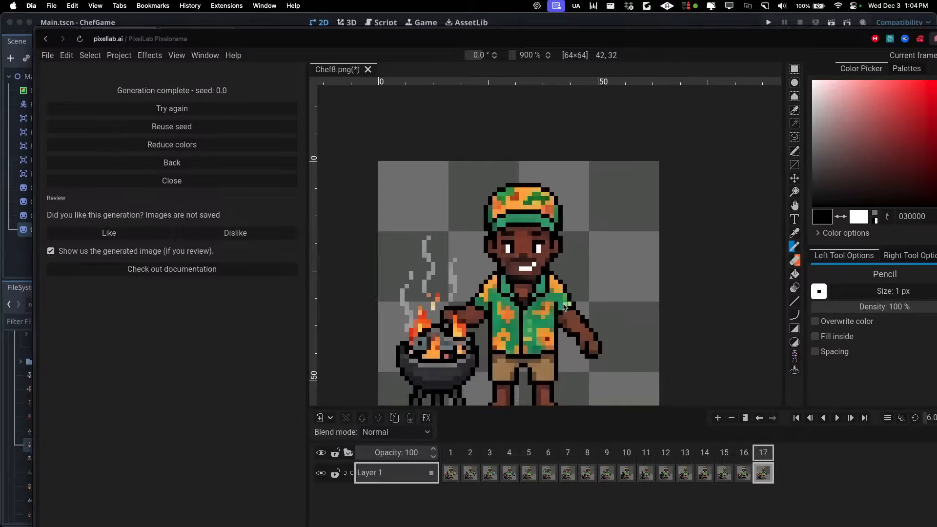
{"action": "scroll", "coordinate": [566, 320], "scroll_direction": "down", "scroll_amount": 3}
Replay the animation from frame 7 and examine the burning grill on frame 16.
{"action": "left_click", "coordinate": [568, 452]}
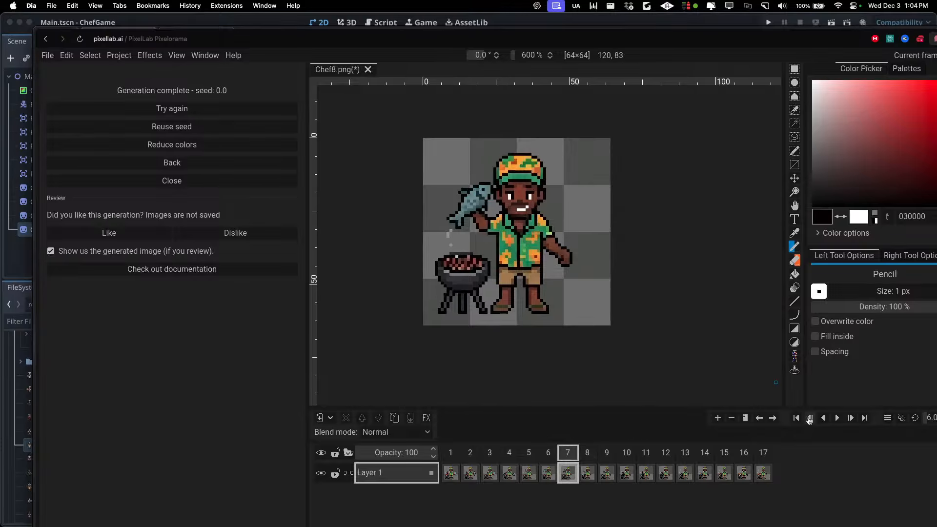
{"action": "left_click", "coordinate": [836, 419]}
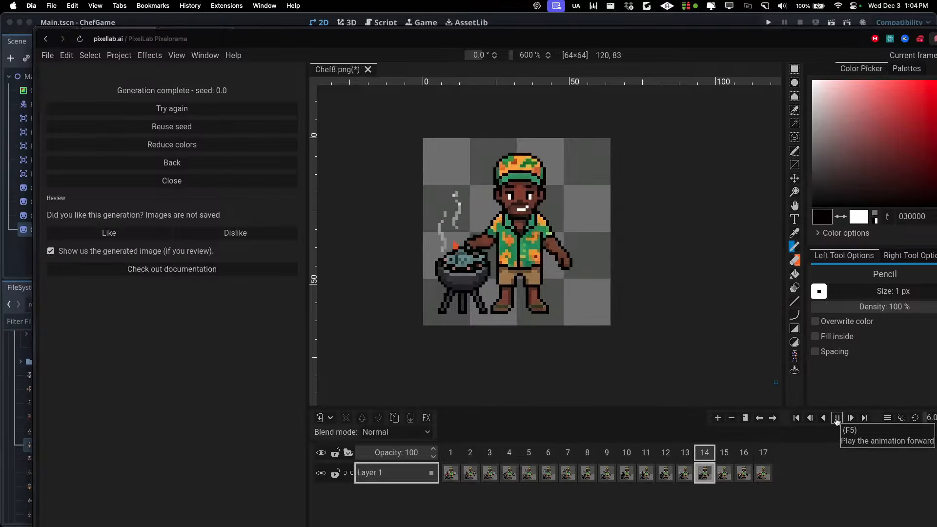
{"action": "left_click", "coordinate": [836, 418]}
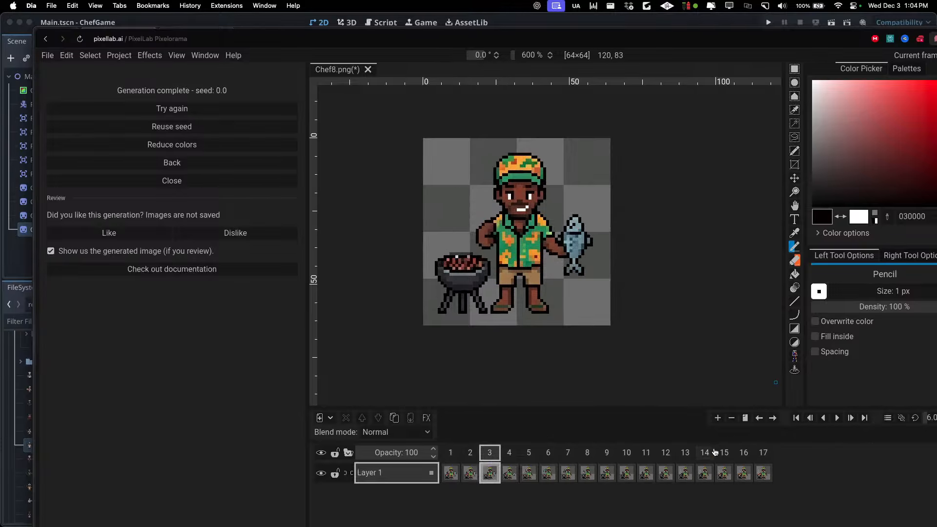
{"action": "left_click", "coordinate": [753, 454]}
{"action": "left_click", "coordinate": [750, 454]}
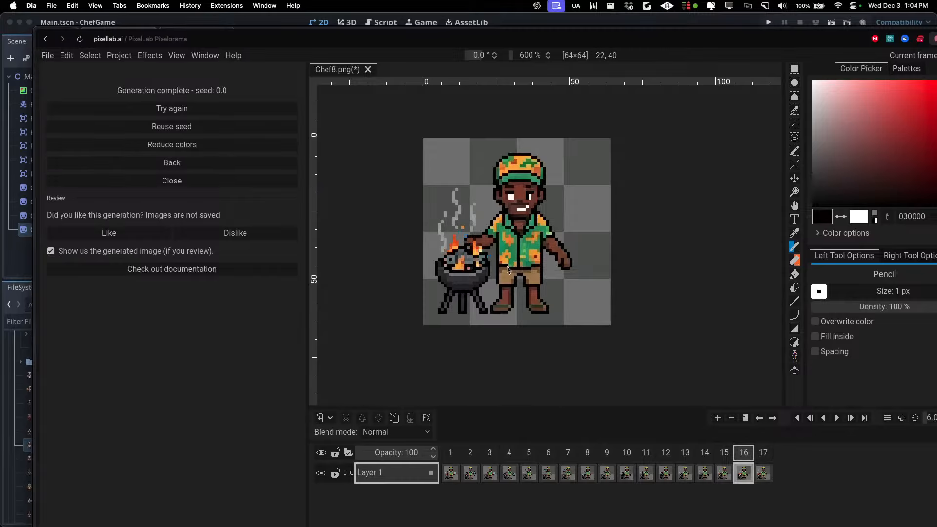
{"action": "scroll", "coordinate": [510, 197], "scroll_direction": "up", "scroll_amount": 2}
{"action": "scroll", "coordinate": [510, 197], "scroll_direction": "up", "scroll_amount": 1}
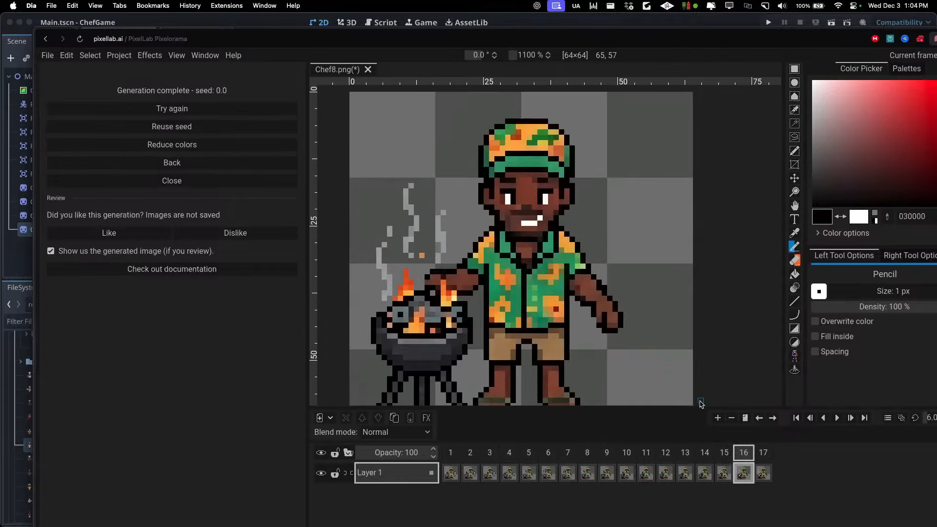
Return to the Animate with Text settings and set frame 17 as the reference image.
{"action": "left_click", "coordinate": [762, 453]}
{"action": "left_click", "coordinate": [156, 163]}
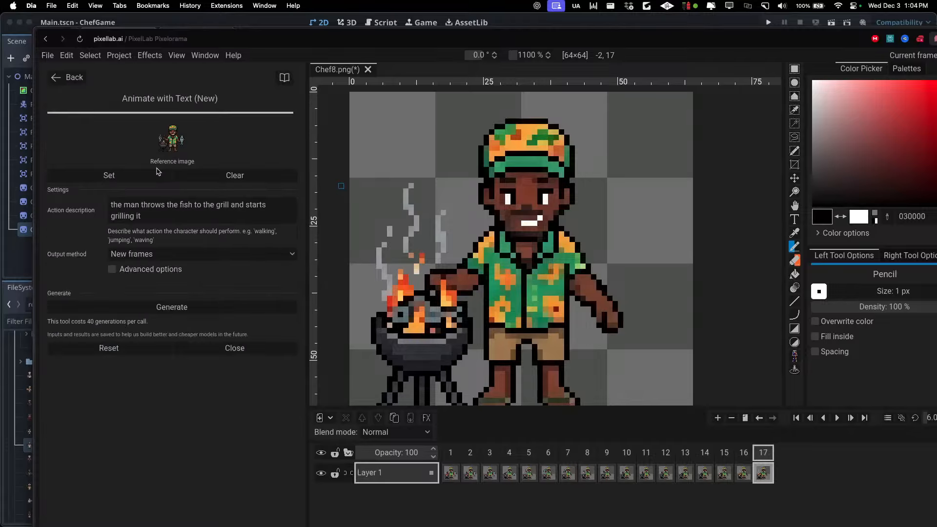
{"action": "left_click", "coordinate": [149, 180]}
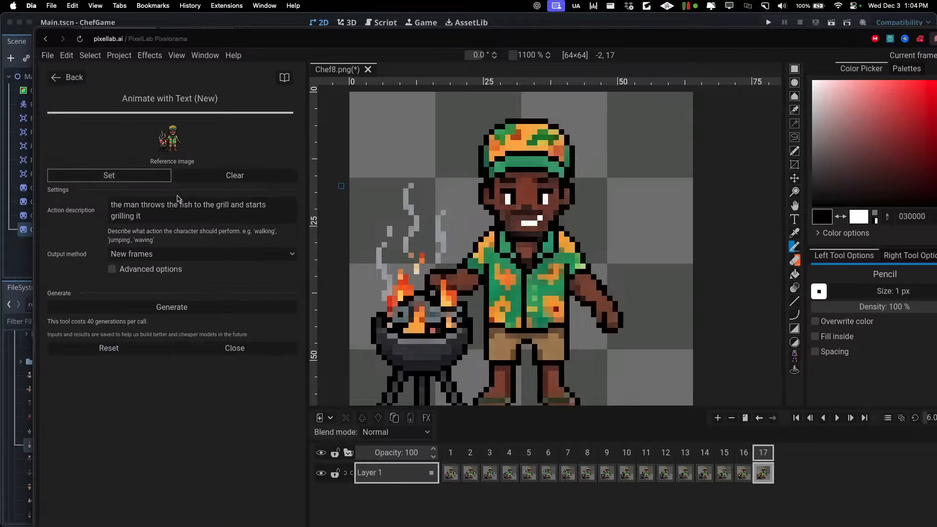
Replace the action description with "the man grills the fish" and generate the new frames.
{"action": "left_click", "coordinate": [170, 215]}
{"action": "left_click_drag", "start_coordinate": [170, 215], "coordinate": [94, 192]}
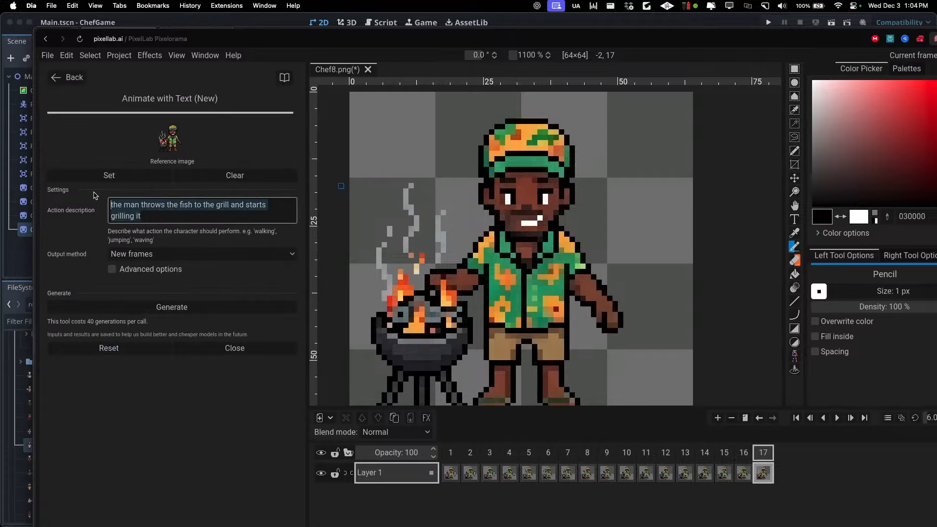
{"action": "type", "text": "the man"}
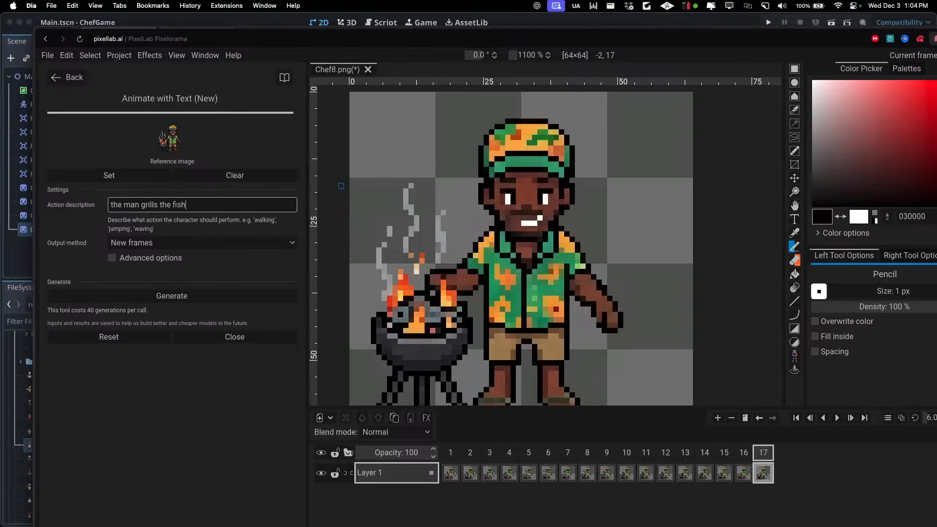
{"action": "type", "text": " grills the fish"}
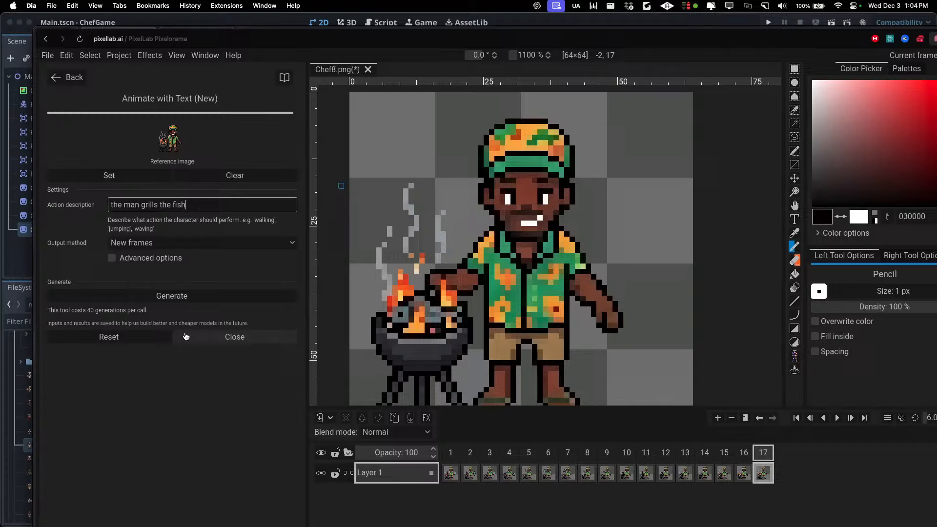
{"action": "left_click", "coordinate": [174, 296]}
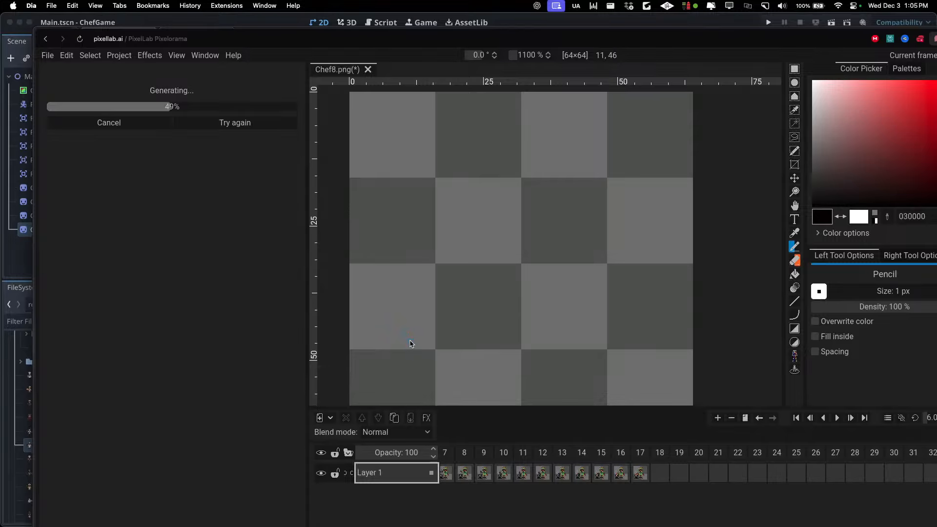
Bring the PixelLab browser window fully on screen and enlarge it to fill the display.
{"action": "left_click_drag", "start_coordinate": [309, 34], "coordinate": [0, 54]}
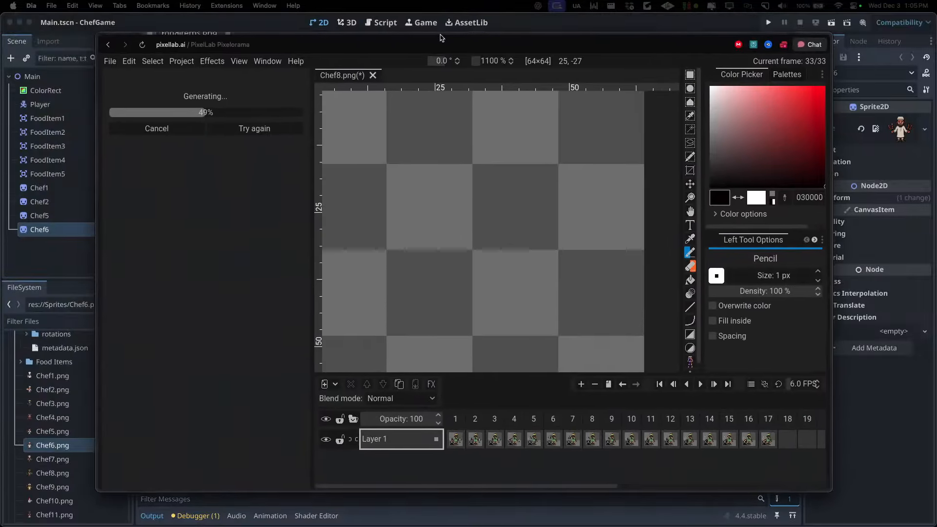
{"action": "double_click", "coordinate": [434, 39]}
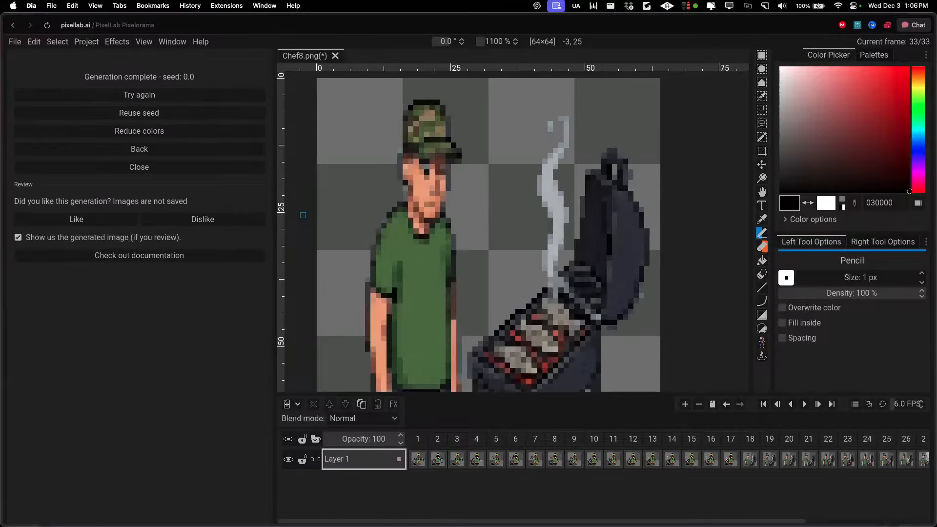
{"action": "scroll", "coordinate": [470, 281], "scroll_direction": "down", "scroll_amount": 4}
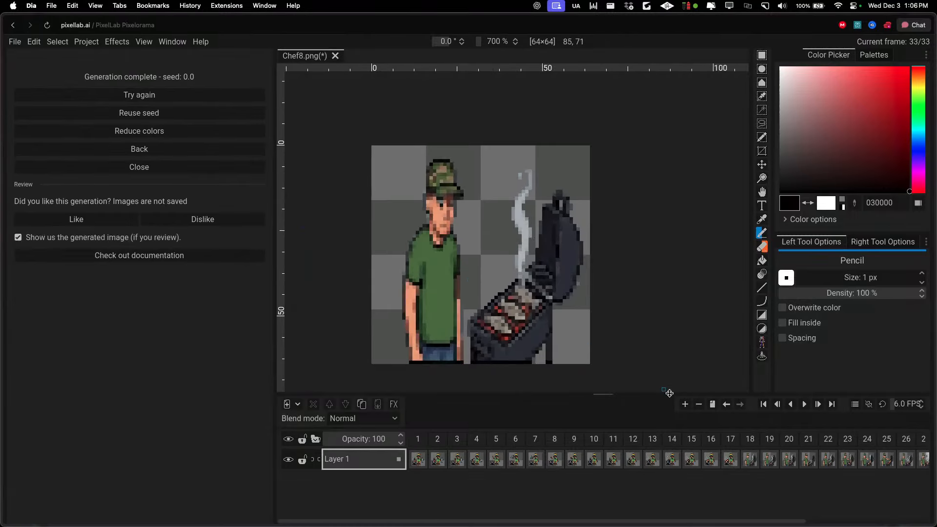
Compare original frames 5 and 11 with the newly generated frames 18 to 21.
{"action": "left_click", "coordinate": [495, 459]}
{"action": "left_click", "coordinate": [613, 459]}
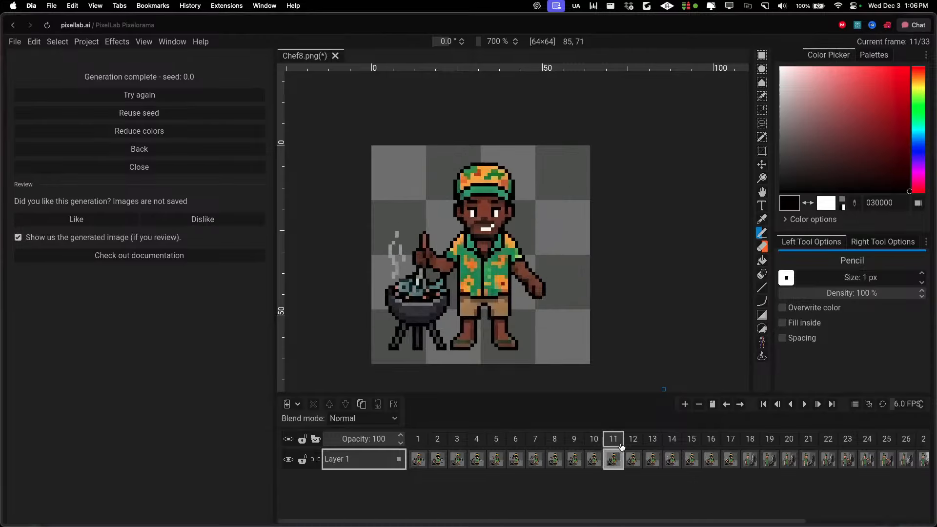
{"action": "left_click", "coordinate": [752, 444]}
{"action": "left_click", "coordinate": [790, 442]}
{"action": "left_click", "coordinate": [810, 443]}
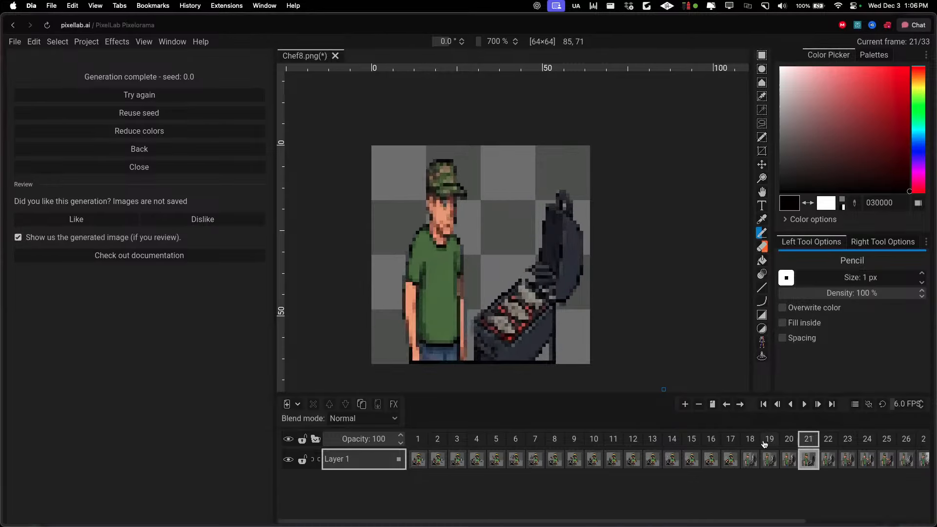
{"action": "left_click", "coordinate": [767, 443]}
{"action": "left_click", "coordinate": [754, 444]}
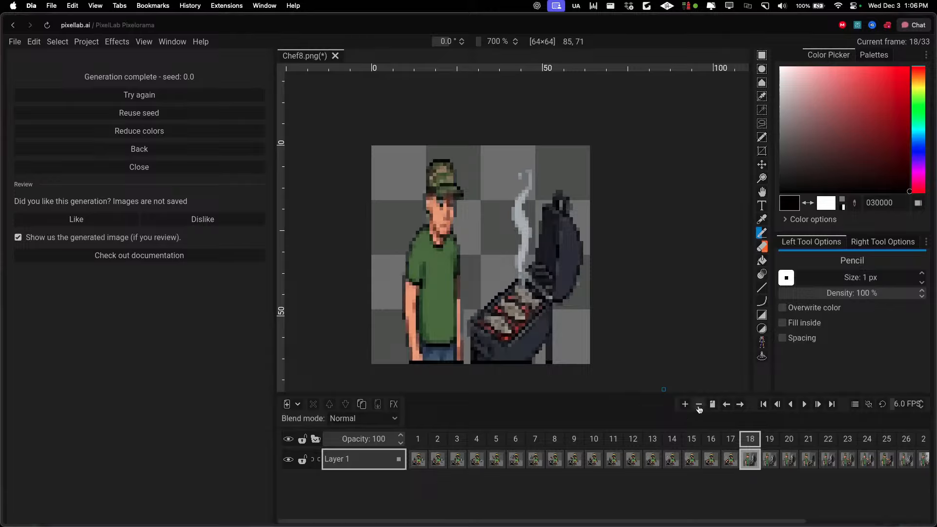
Check the transition from frame 17 to the new frames 18 and 19.
{"action": "scroll", "coordinate": [639, 445], "scroll_direction": "right", "scroll_amount": 1}
{"action": "scroll", "coordinate": [638, 445], "scroll_direction": "right", "scroll_amount": 5}
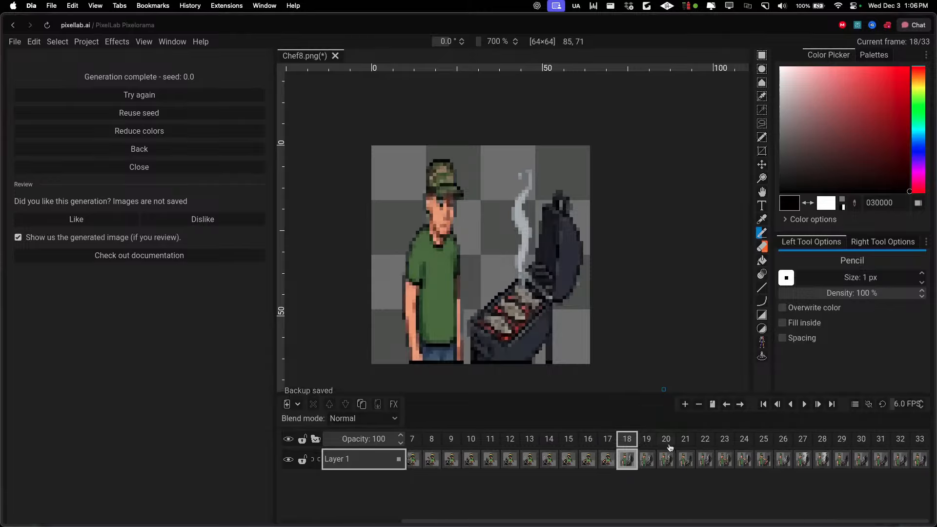
{"action": "left_click", "coordinate": [652, 444]}
{"action": "left_click", "coordinate": [607, 443]}
{"action": "left_click", "coordinate": [646, 442]}
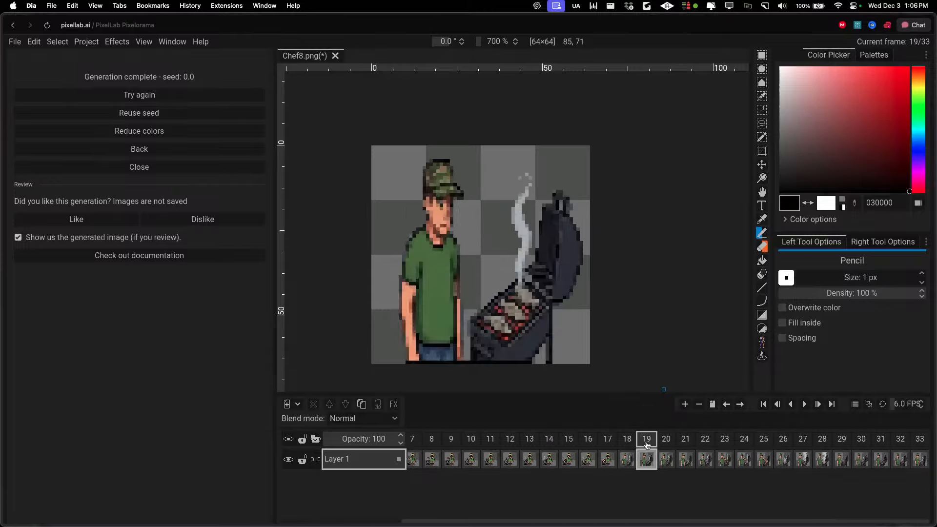
Delete the generated frames 18 to 33 from the timeline.
{"action": "left_click", "coordinate": [629, 442]}
{"action": "left_click", "coordinate": [608, 442]}
{"action": "left_click", "coordinate": [627, 442]}
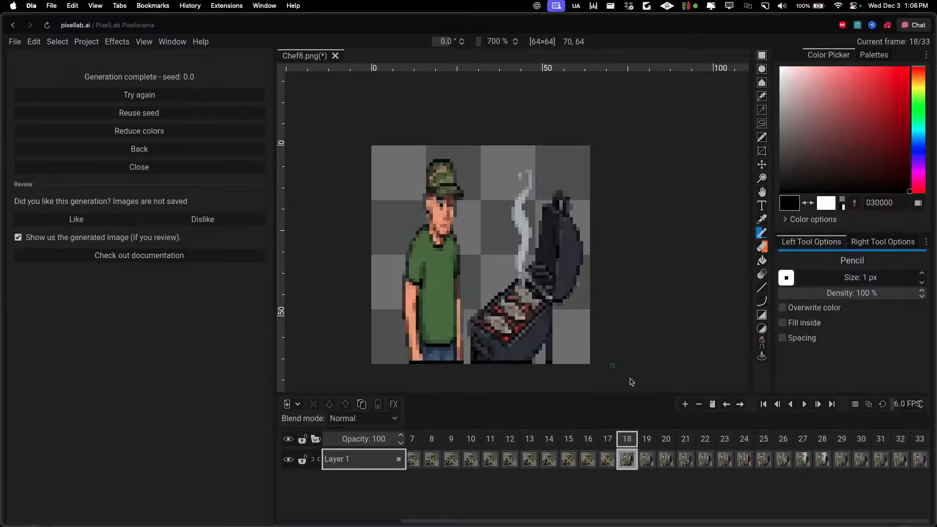
{"action": "left_click", "coordinate": [699, 407]}
{"action": "left_click", "coordinate": [699, 407]}
{"action": "left_click", "coordinate": [700, 408]}
{"action": "left_click", "coordinate": [699, 407]}
{"action": "left_click", "coordinate": [700, 408]}
{"action": "left_click", "coordinate": [700, 408]}
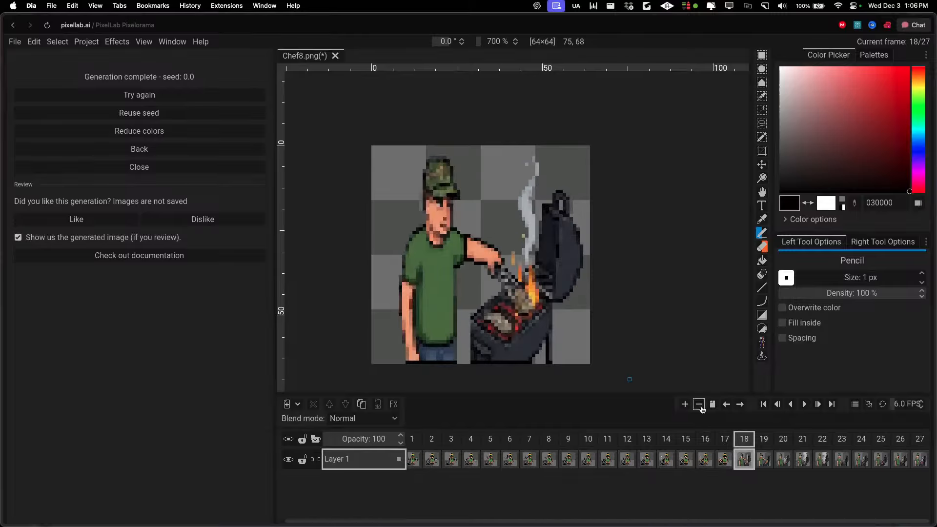
{"action": "left_click", "coordinate": [700, 409]}
{"action": "left_click", "coordinate": [700, 409]}
{"action": "left_click", "coordinate": [701, 408]}
{"action": "left_click", "coordinate": [701, 409]}
{"action": "left_click", "coordinate": [701, 409]}
{"action": "left_click", "coordinate": [701, 409]}
{"action": "left_click", "coordinate": [701, 409]}
{"action": "left_click", "coordinate": [701, 409]}
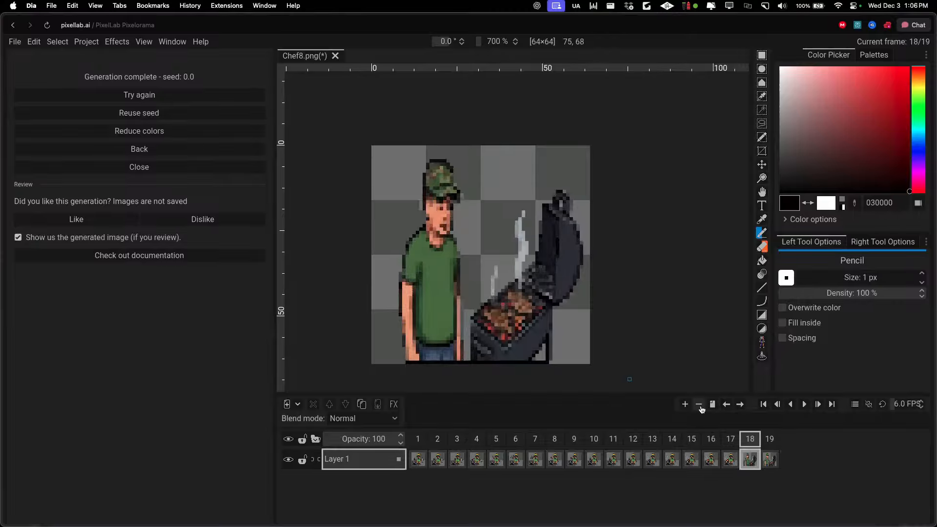
{"action": "left_click", "coordinate": [701, 409]}
{"action": "left_click", "coordinate": [700, 409]}
Replace the action description with "the black man is grilling a fish" and generate the new frames.
{"action": "left_click", "coordinate": [146, 148]}
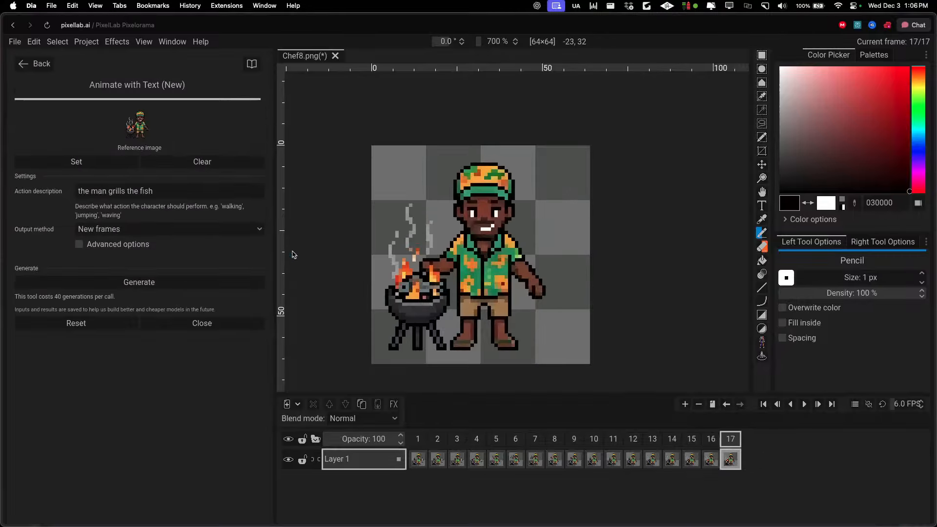
{"action": "left_click", "coordinate": [166, 193]}
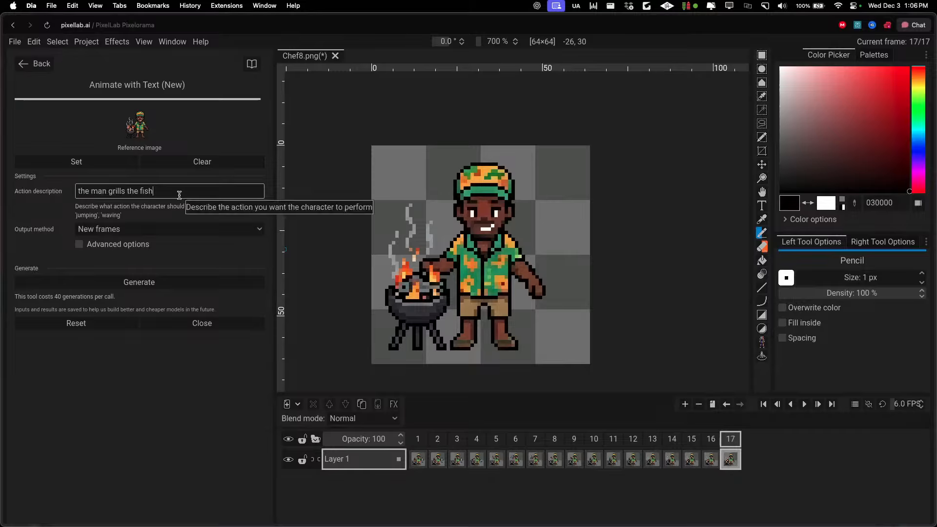
{"action": "left_click", "coordinate": [122, 191], "text": "shift"}
{"action": "left_click_drag", "start_coordinate": [122, 191], "coordinate": [64, 192]}
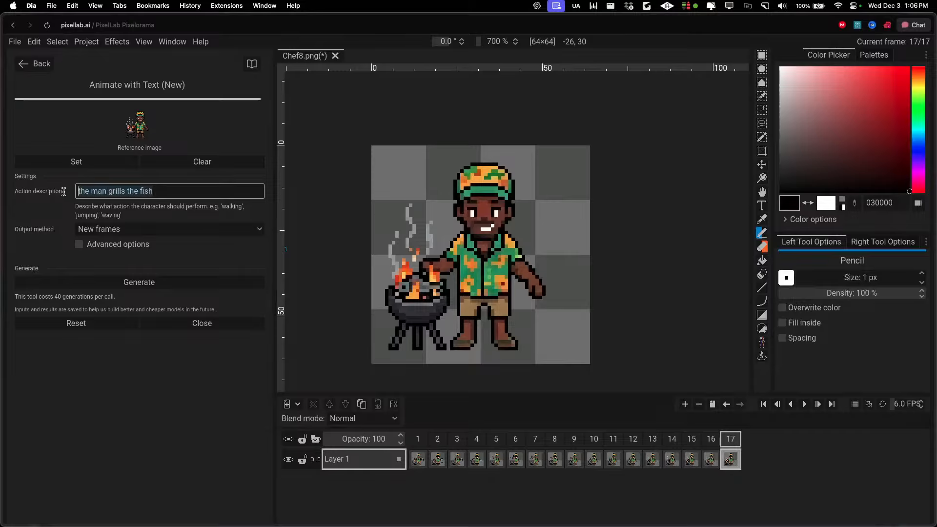
{"action": "type", "text": "the bla"}
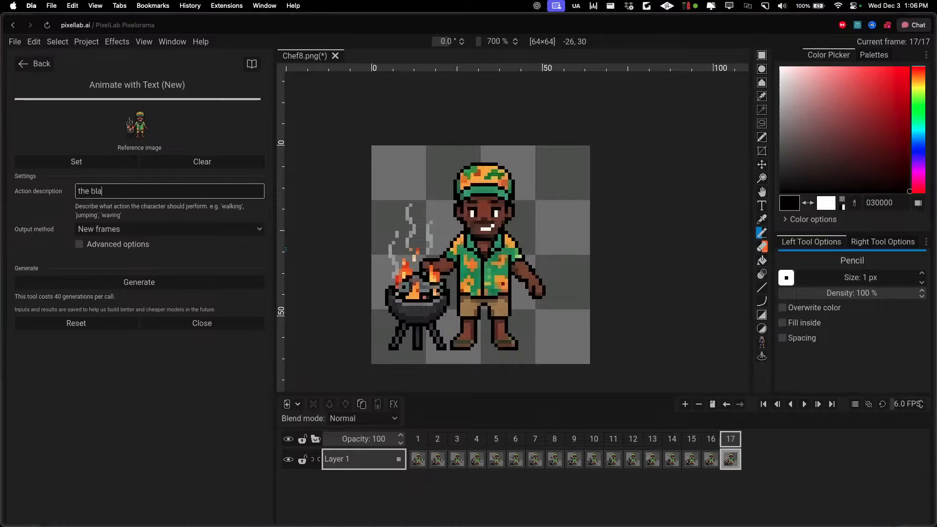
{"action": "type", "text": "ck man is grilling a fish"}
{"action": "left_click", "coordinate": [147, 291]}
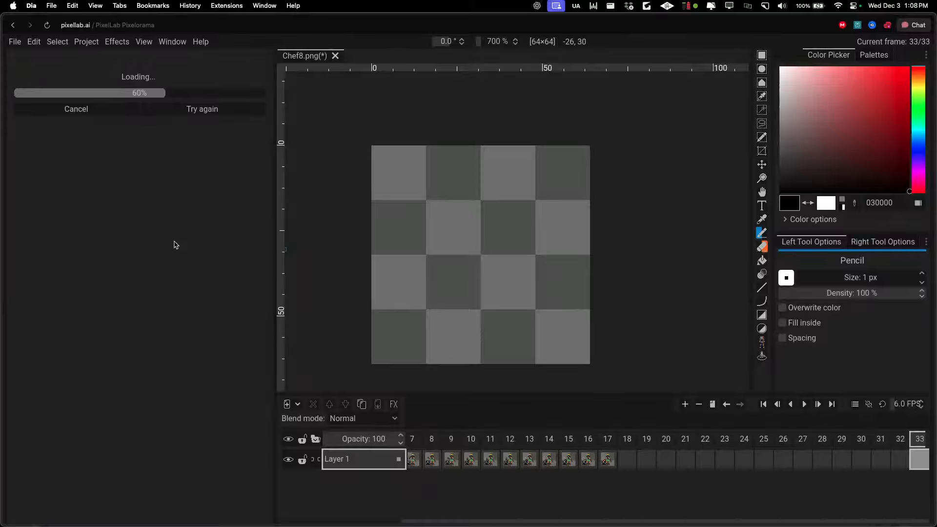
Spot-check the newly generated frames against the earlier ones around frame 15 and play the animation.
{"action": "mouse_move", "coordinate": [527, 512]}
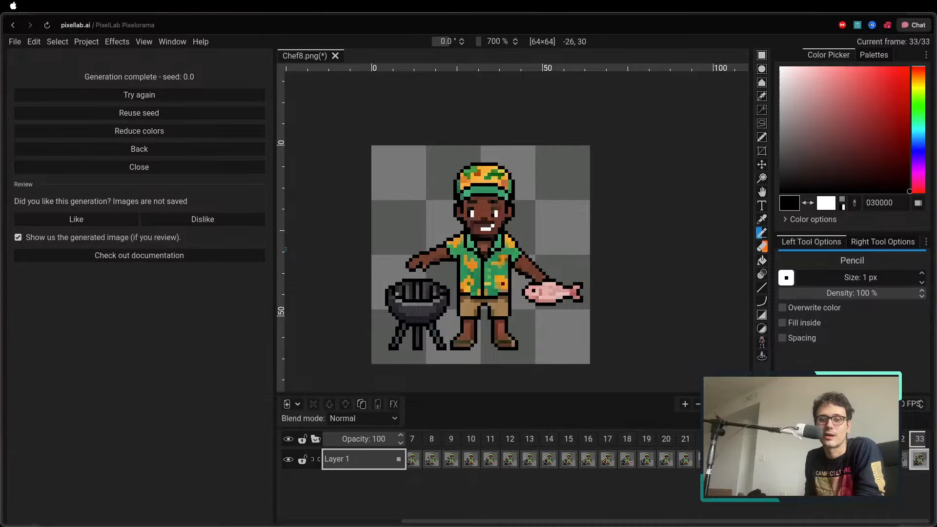
{"action": "mouse_move", "coordinate": [1, 249]}
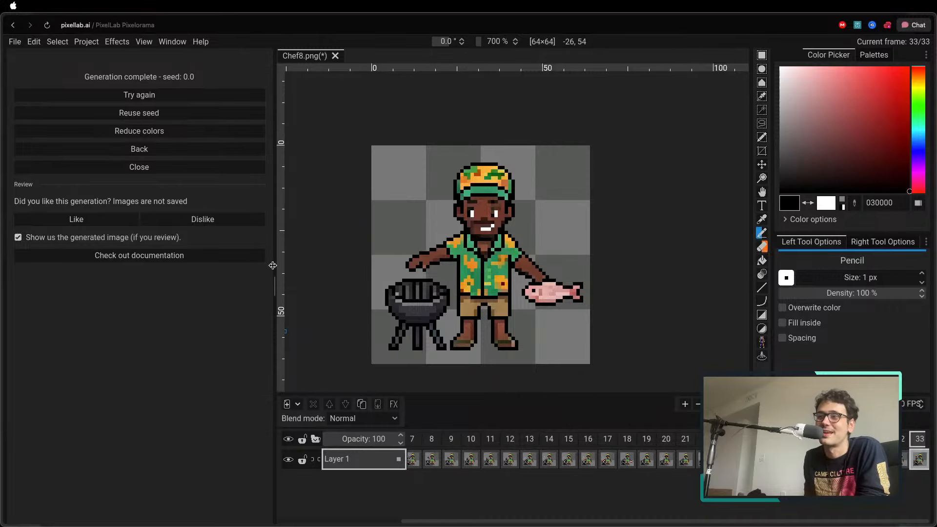
{"action": "left_click", "coordinate": [700, 444]}
{"action": "left_click", "coordinate": [664, 444]}
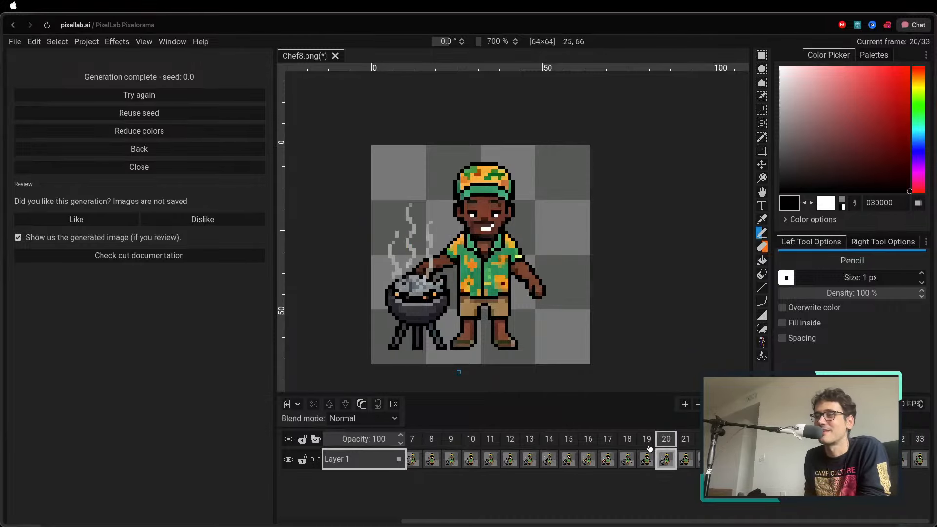
{"action": "left_click", "coordinate": [613, 444]}
{"action": "left_click", "coordinate": [584, 444]}
{"action": "left_click", "coordinate": [568, 444]}
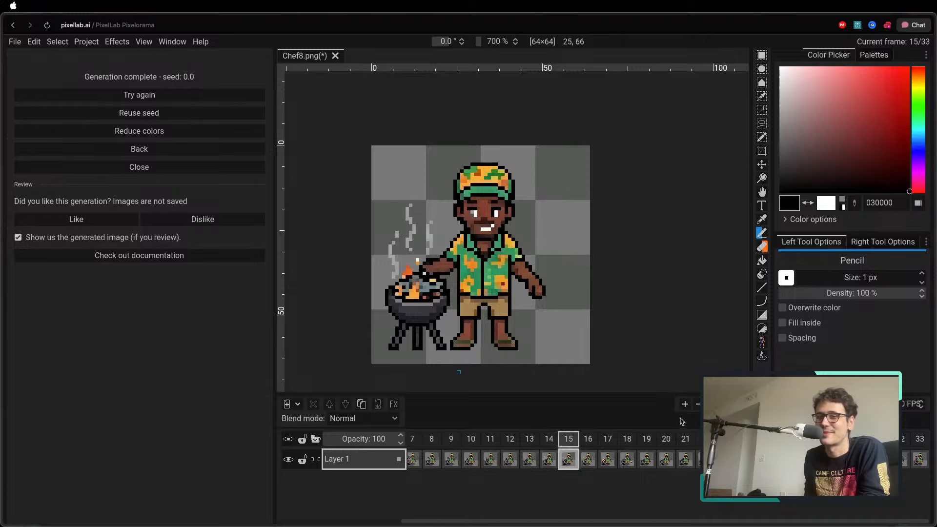
{"action": "left_click", "coordinate": [804, 408]}
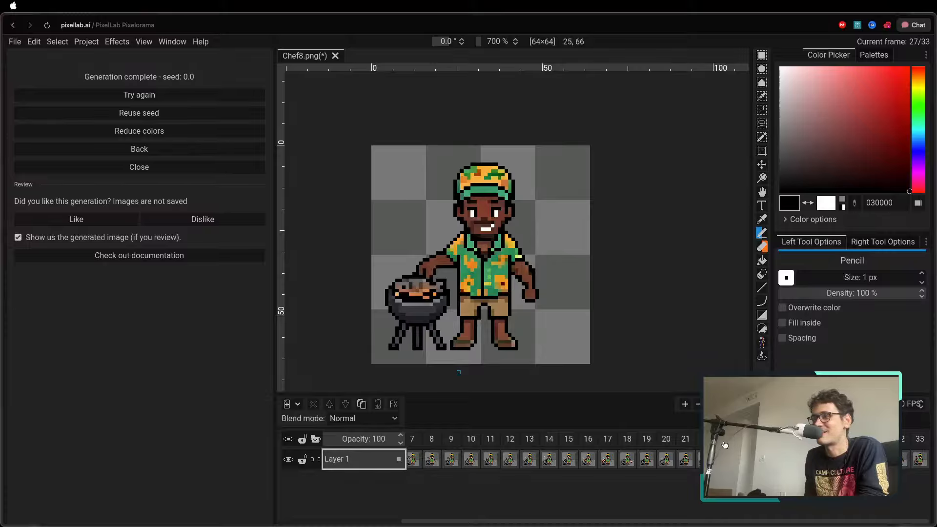
Go through frames 12 to 29 to examine how the throw leads into the grilling sequence.
{"action": "left_click", "coordinate": [510, 442]}
{"action": "left_click", "coordinate": [530, 442]}
{"action": "left_click", "coordinate": [549, 442]}
{"action": "left_click", "coordinate": [568, 442]}
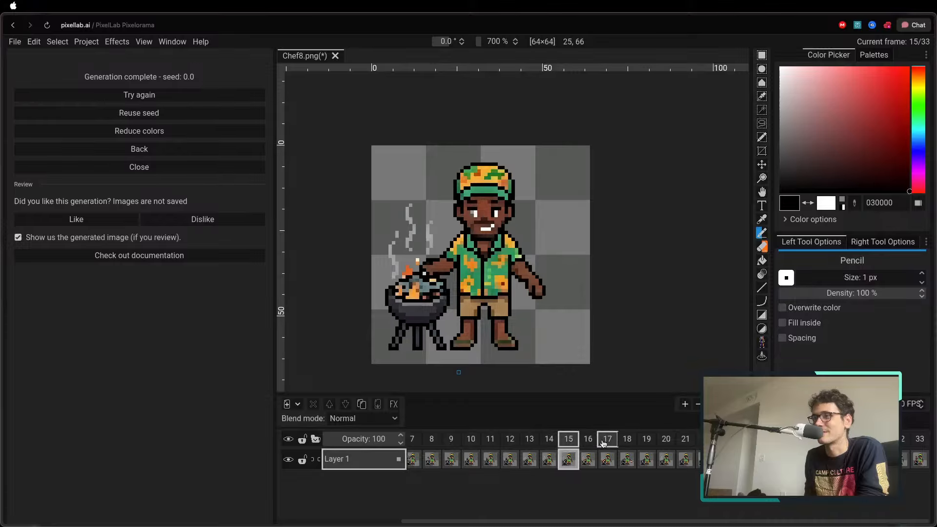
{"action": "left_click", "coordinate": [605, 443]}
{"action": "left_click", "coordinate": [631, 444]}
{"action": "left_click", "coordinate": [647, 443]}
{"action": "left_click", "coordinate": [683, 443]}
{"action": "left_click", "coordinate": [726, 443]}
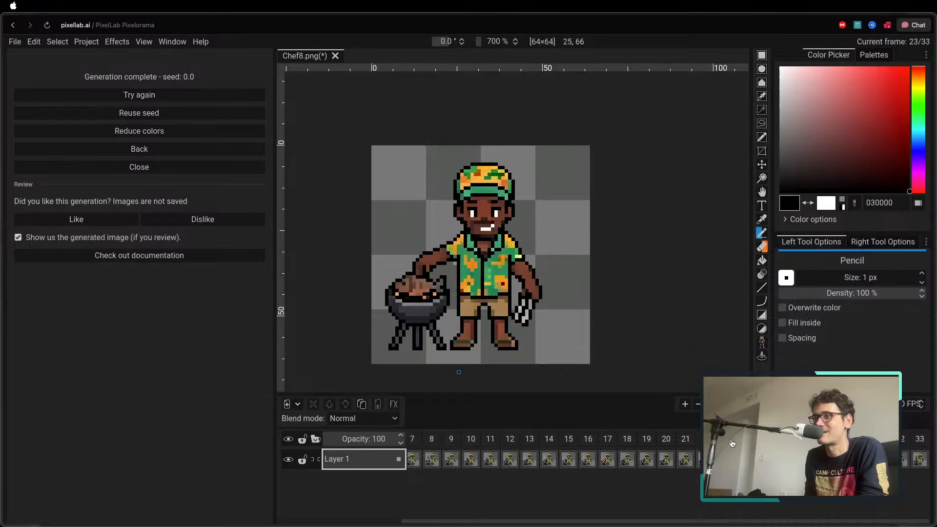
{"action": "left_click", "coordinate": [745, 443]}
{"action": "left_click", "coordinate": [765, 443]}
{"action": "left_click", "coordinate": [784, 443]}
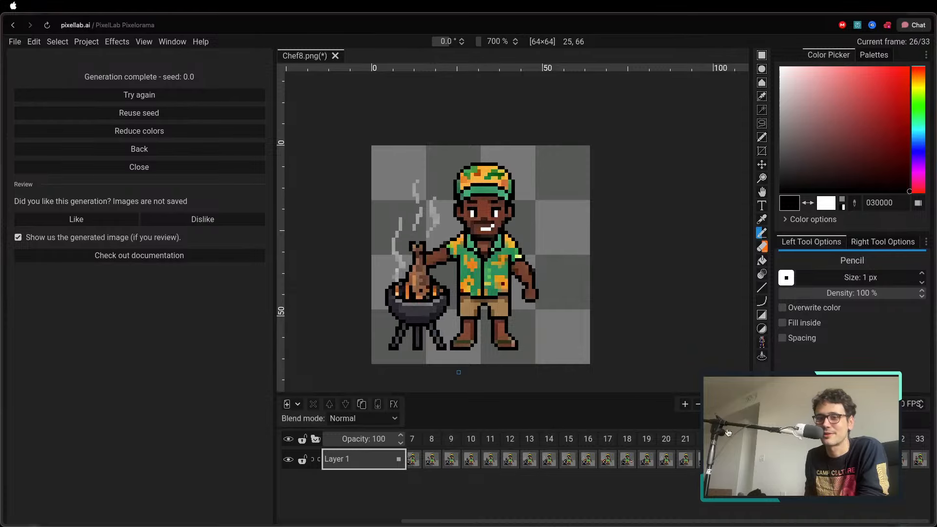
{"action": "scroll", "coordinate": [485, 300], "scroll_direction": "down", "scroll_amount": 3}
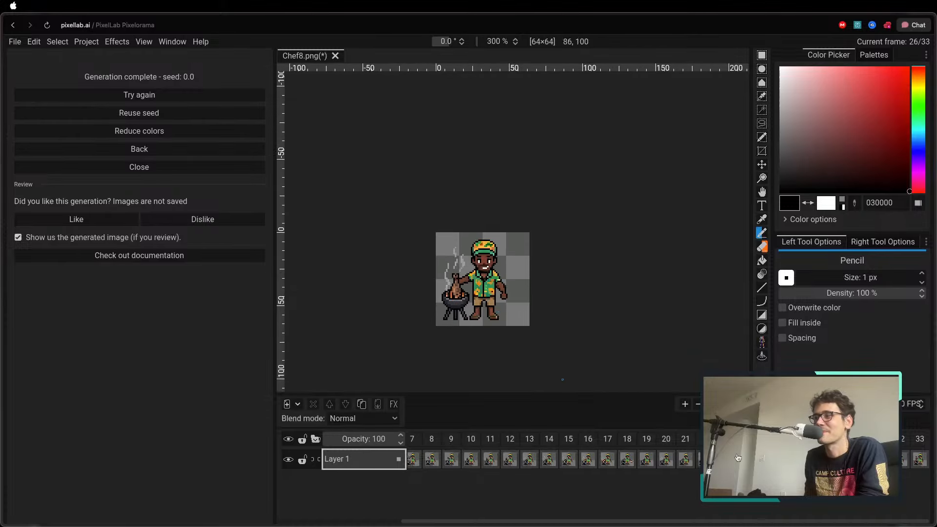
{"action": "left_click", "coordinate": [804, 443]}
{"action": "left_click", "coordinate": [822, 443]}
{"action": "left_click", "coordinate": [843, 443]}
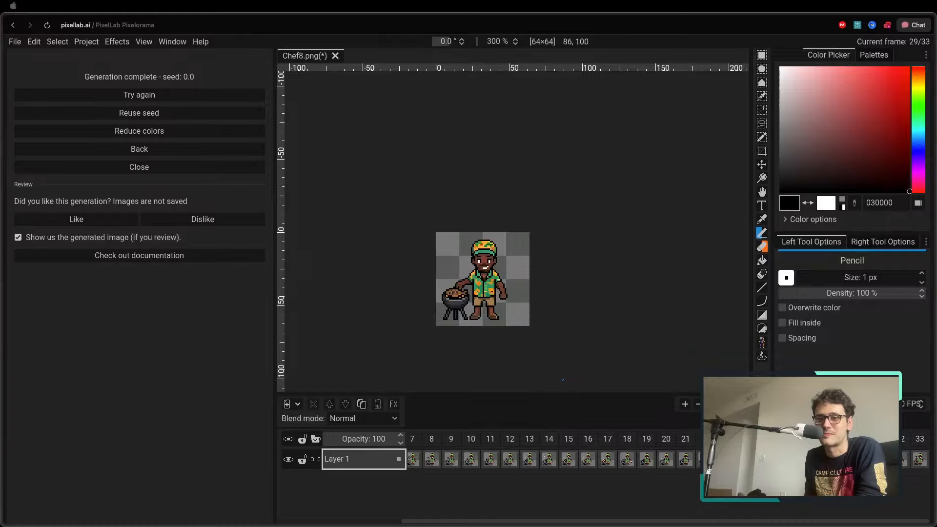
Recentre the sprite at 700% zoom and play the combined animation from frame 8.
{"action": "scroll", "coordinate": [626, 371], "scroll_direction": "down", "scroll_amount": 2}
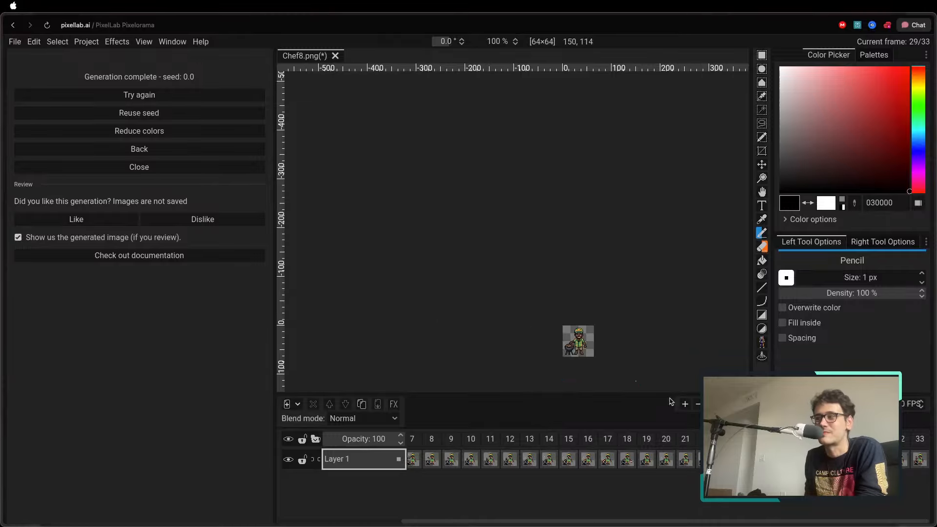
{"action": "scroll", "coordinate": [588, 328], "scroll_direction": "up", "scroll_amount": 5}
{"action": "left_click_drag", "start_coordinate": [525, 345], "coordinate": [500, 118]}
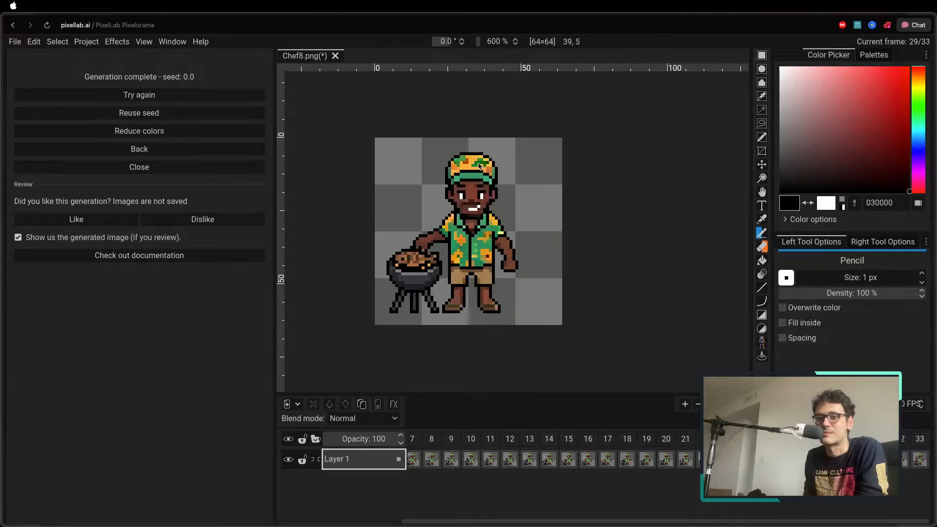
{"action": "scroll", "coordinate": [449, 198], "scroll_direction": "up", "scroll_amount": 1}
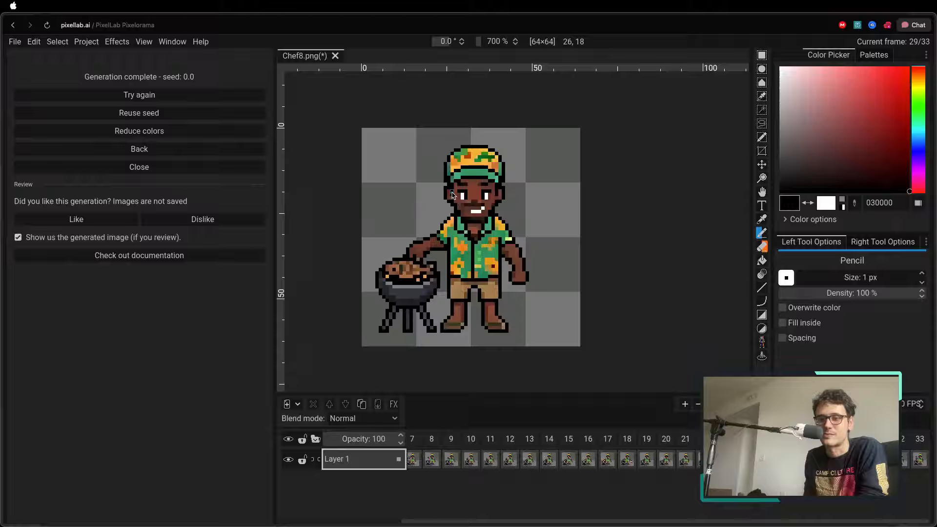
{"action": "left_click", "coordinate": [431, 439]}
{"action": "left_click", "coordinate": [798, 406]}
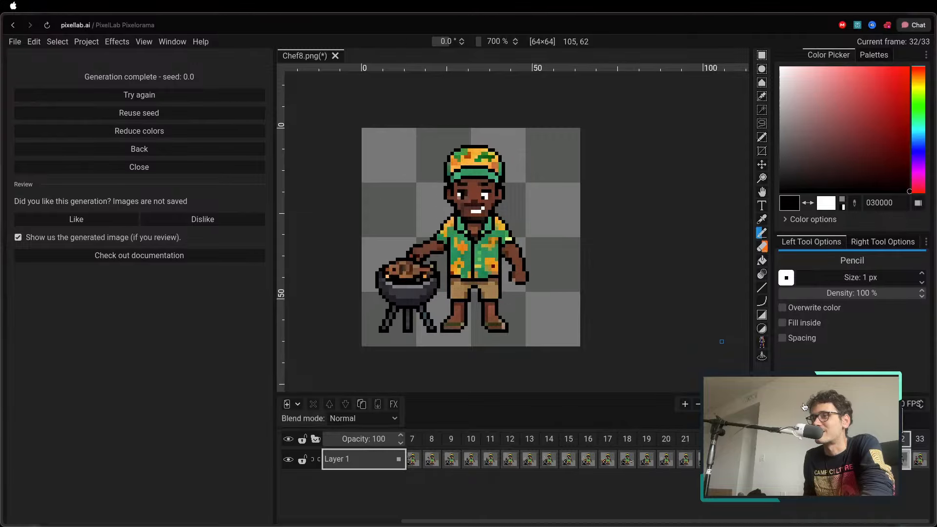
{"action": "left_click", "coordinate": [804, 407]}
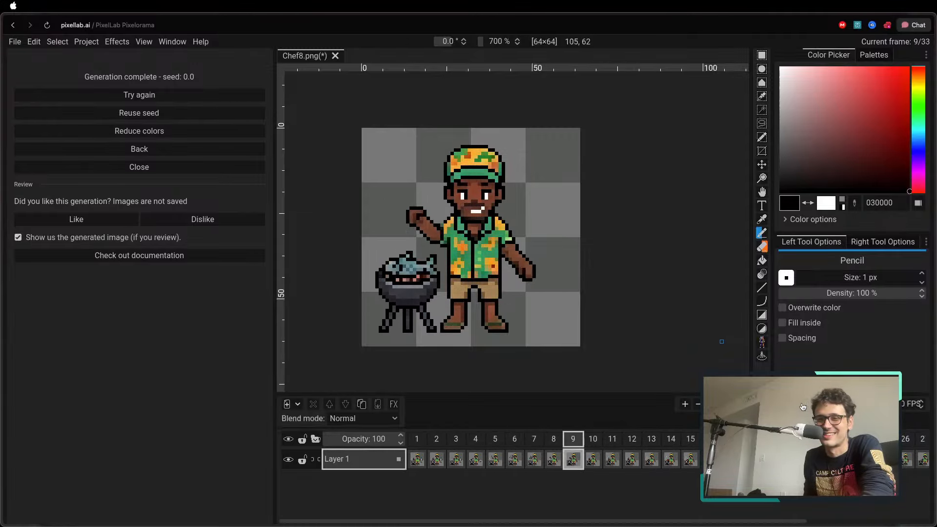
Go through frames 1 to 9 to examine the fish-throwing part of the animation.
{"action": "left_click", "coordinate": [418, 445]}
{"action": "scroll", "coordinate": [461, 301], "scroll_direction": "down", "scroll_amount": 3}
{"action": "scroll", "coordinate": [461, 302], "scroll_direction": "up", "scroll_amount": 1}
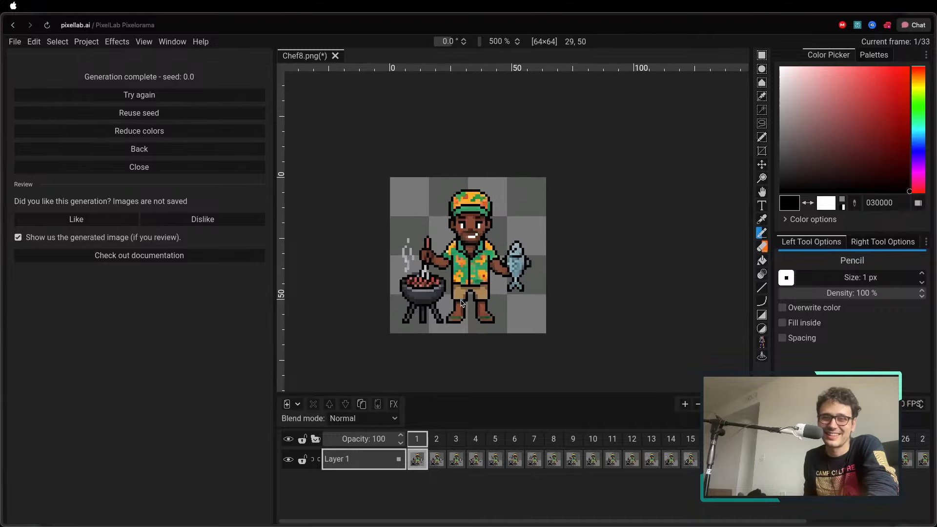
{"action": "scroll", "coordinate": [459, 297], "scroll_direction": "up", "scroll_amount": 2}
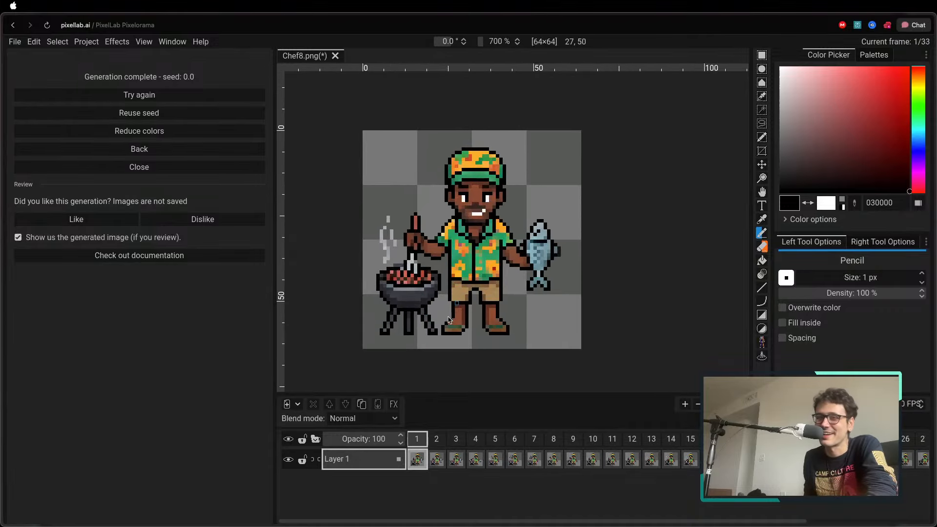
{"action": "left_click", "coordinate": [436, 442]}
{"action": "left_click", "coordinate": [456, 439]}
{"action": "left_click", "coordinate": [476, 442]}
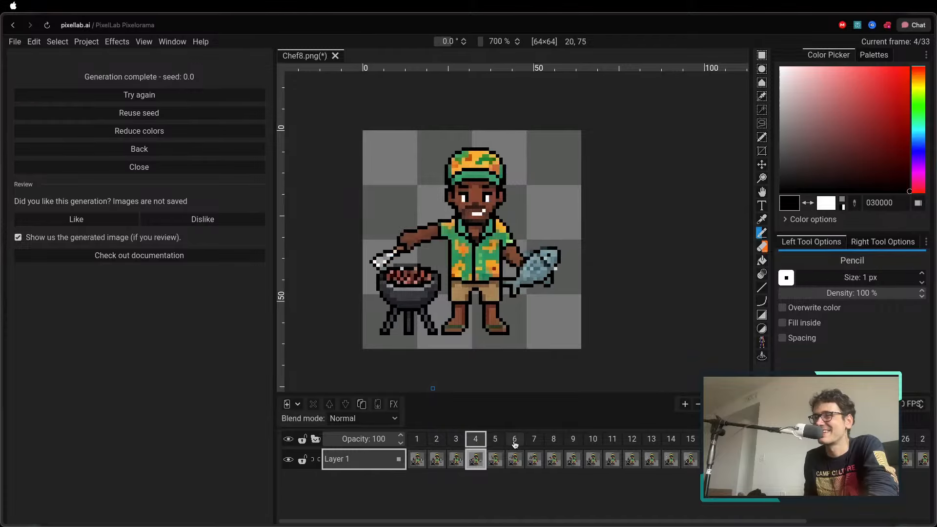
{"action": "left_click", "coordinate": [515, 444]}
{"action": "left_click", "coordinate": [535, 444]}
{"action": "left_click", "coordinate": [554, 442]}
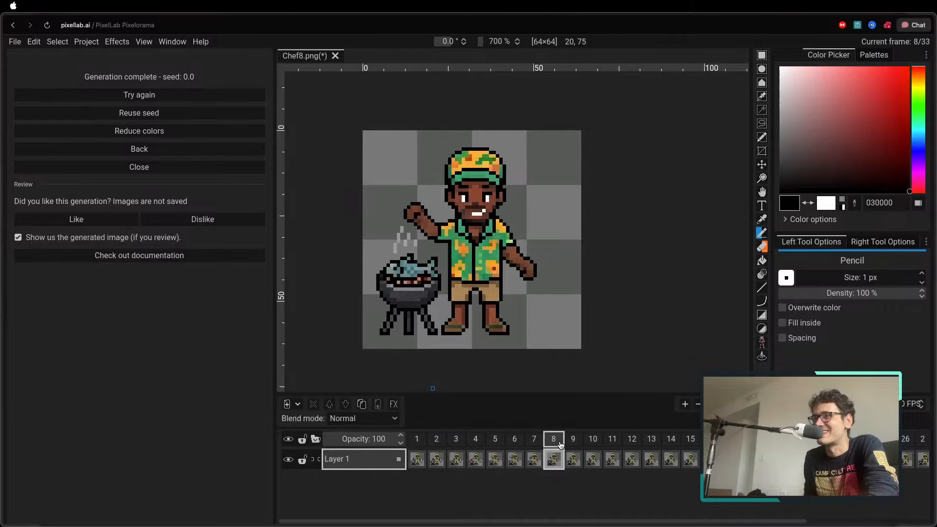
{"action": "left_click", "coordinate": [534, 442]}
{"action": "left_click", "coordinate": [553, 442]}
{"action": "left_click", "coordinate": [573, 441]}
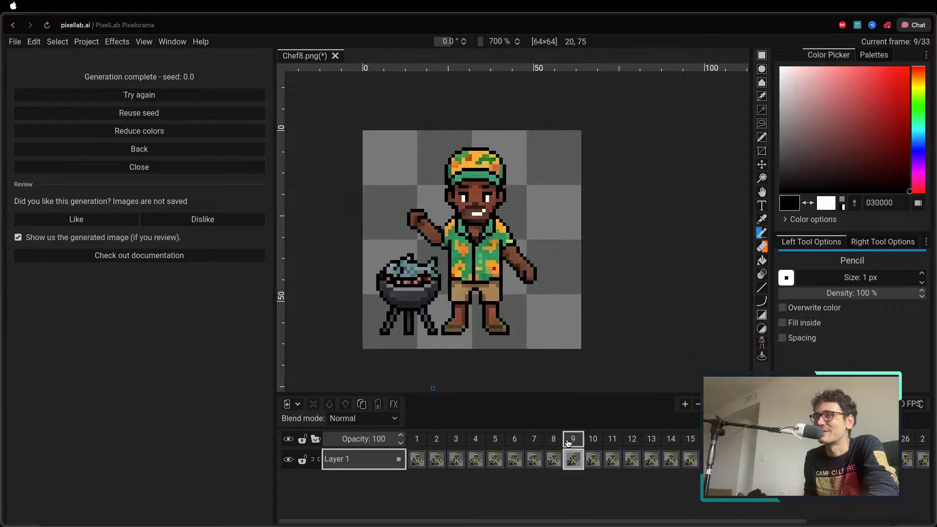
Go through frames 11 to 25 and examine the fish on the grill up close.
{"action": "left_click", "coordinate": [612, 441]}
{"action": "left_click", "coordinate": [653, 439]}
{"action": "left_click", "coordinate": [727, 439]}
{"action": "left_click", "coordinate": [768, 439]}
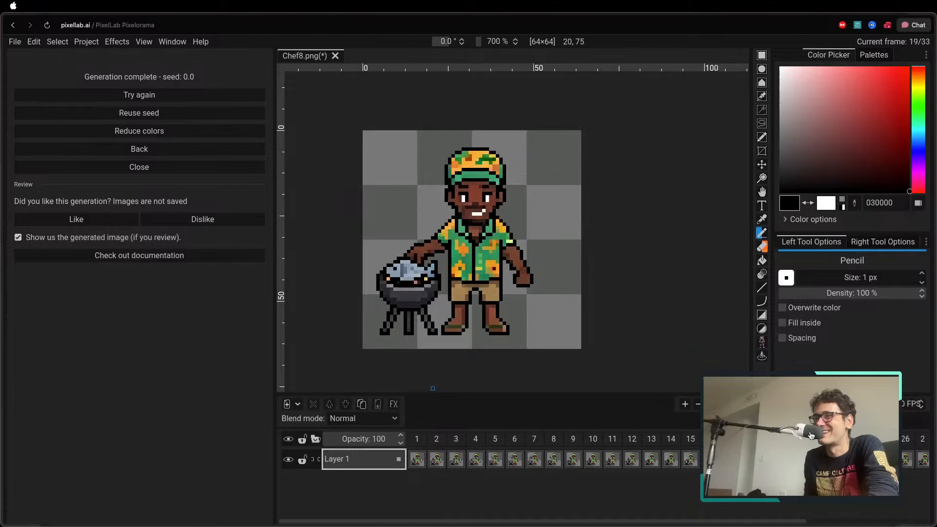
{"action": "left_click", "coordinate": [788, 438]}
{"action": "left_click", "coordinate": [849, 435]}
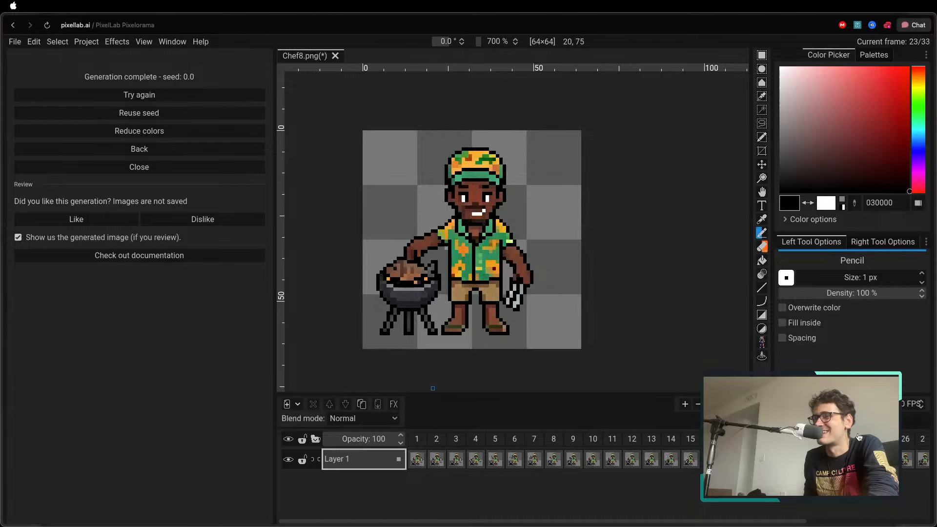
{"action": "left_click", "coordinate": [866, 438]}
{"action": "left_click", "coordinate": [881, 441]}
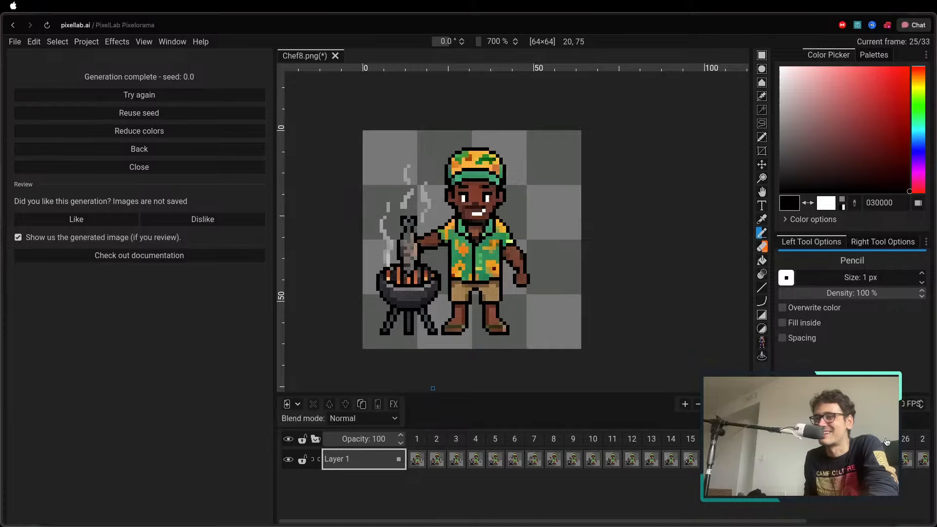
{"action": "scroll", "coordinate": [521, 293], "scroll_direction": "down", "scroll_amount": 2}
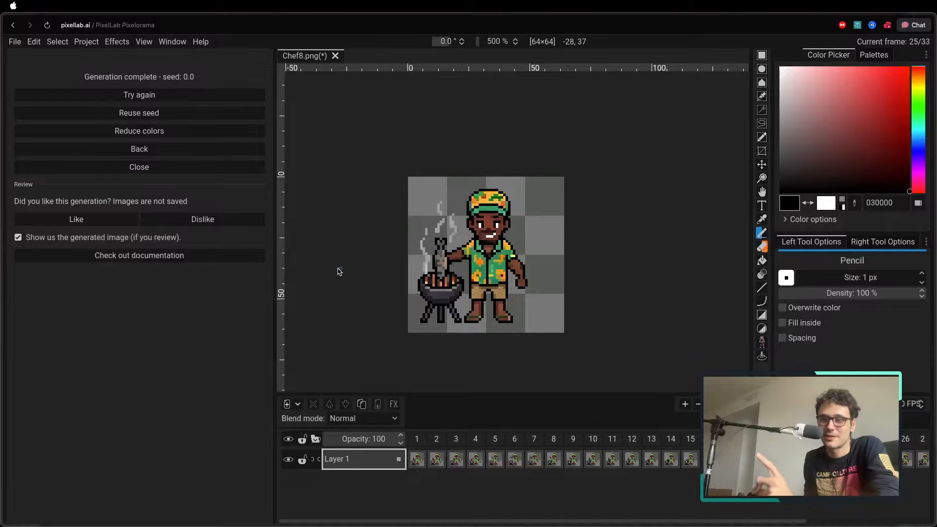
{"action": "scroll", "coordinate": [420, 271], "scroll_direction": "up", "scroll_amount": 1}
{"action": "scroll", "coordinate": [449, 269], "scroll_direction": "down", "scroll_amount": 1}
{"action": "scroll", "coordinate": [449, 269], "scroll_direction": "up", "scroll_amount": 1}
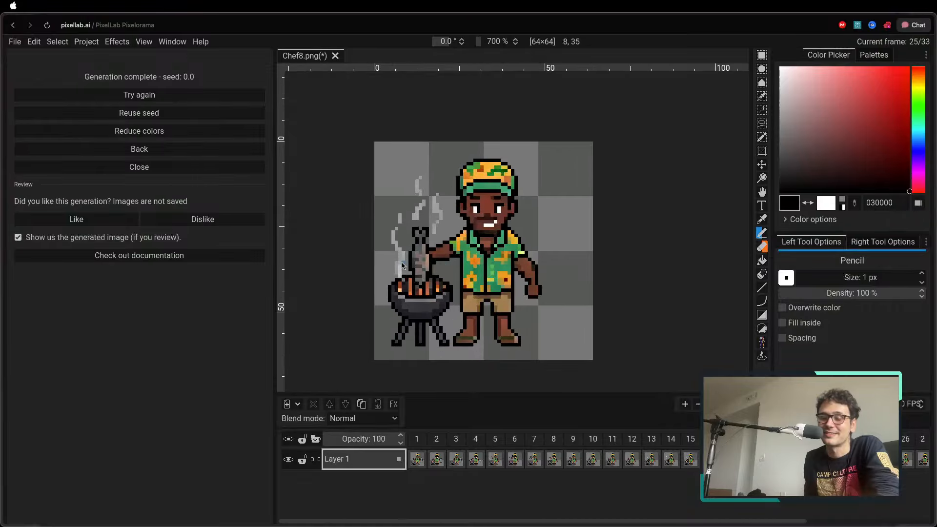